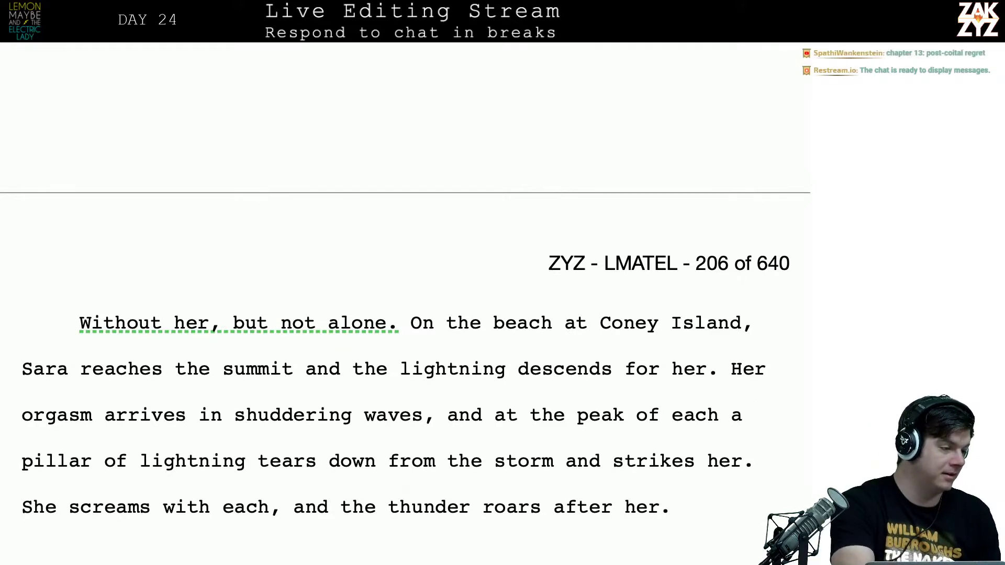
# Read the closing paragraph on page 206 and continue to the start of chapter 21 on page 207
pyautogui.scroll(-15, 406, 351)
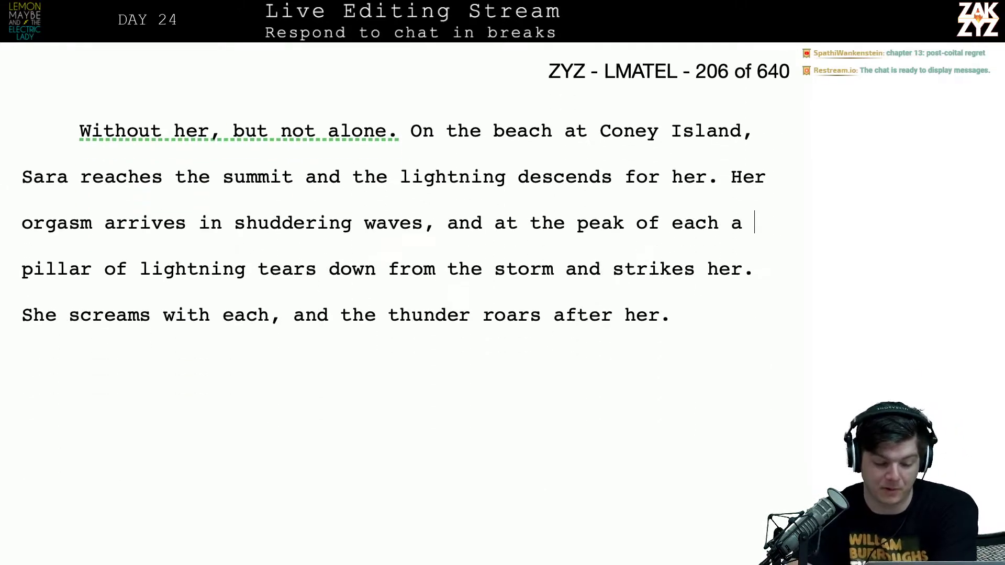
pyautogui.scroll(-5, 405, 293)
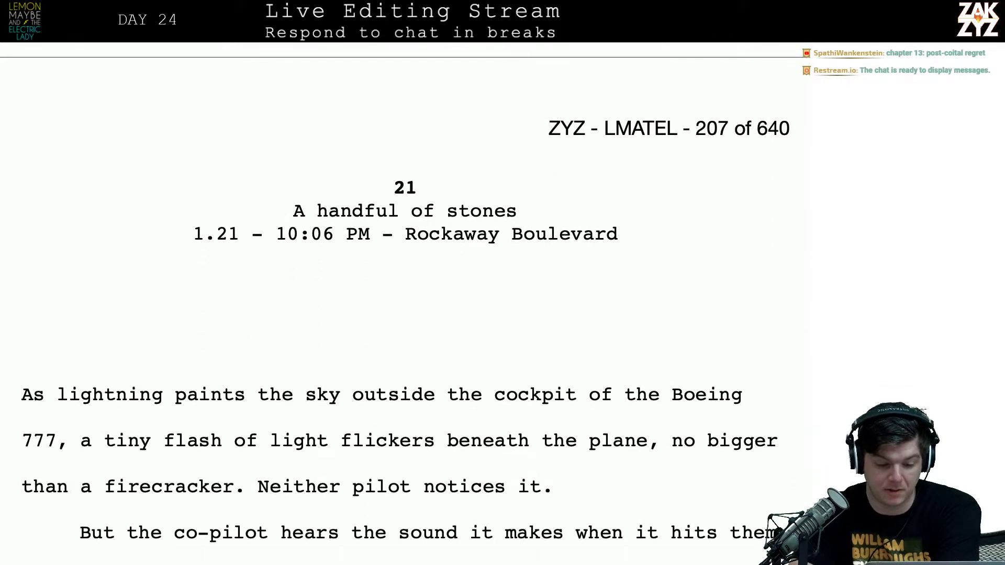
pyautogui.scroll(4, 405, 293)
pyautogui.scroll(10, 405, 314)
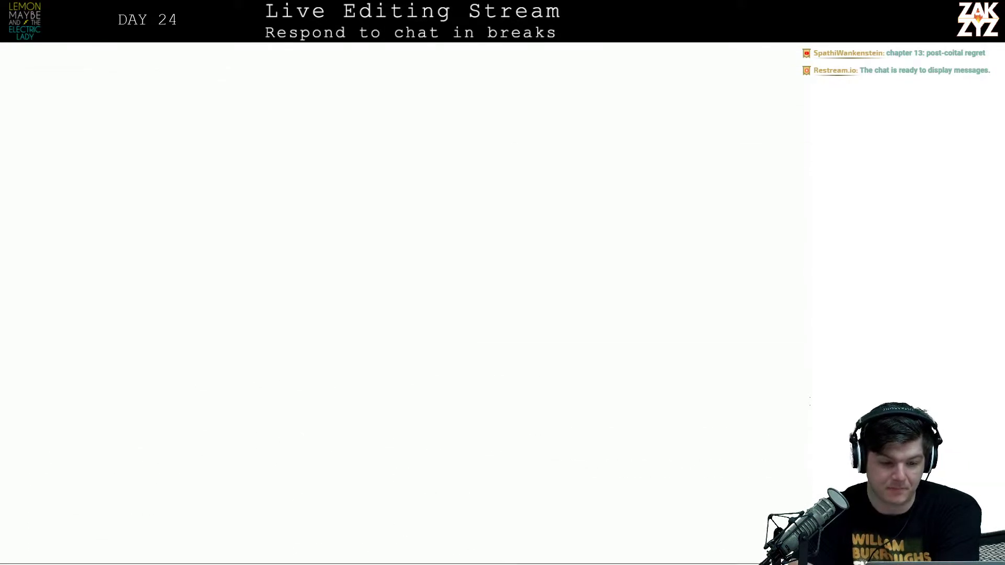
pyautogui.scroll(-2, 406, 314)
pyautogui.scroll(-12, 405, 314)
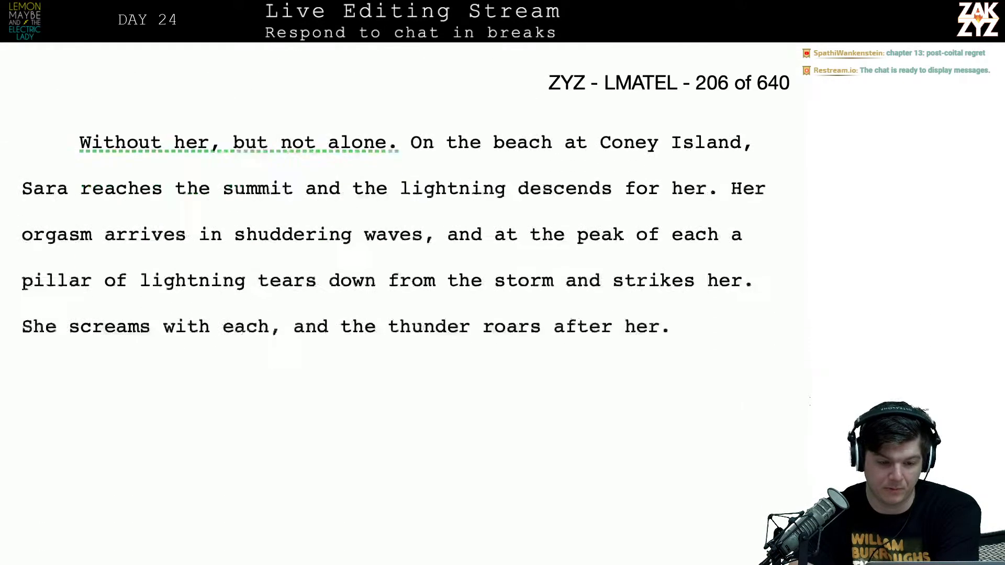
pyautogui.scroll(-8, 406, 314)
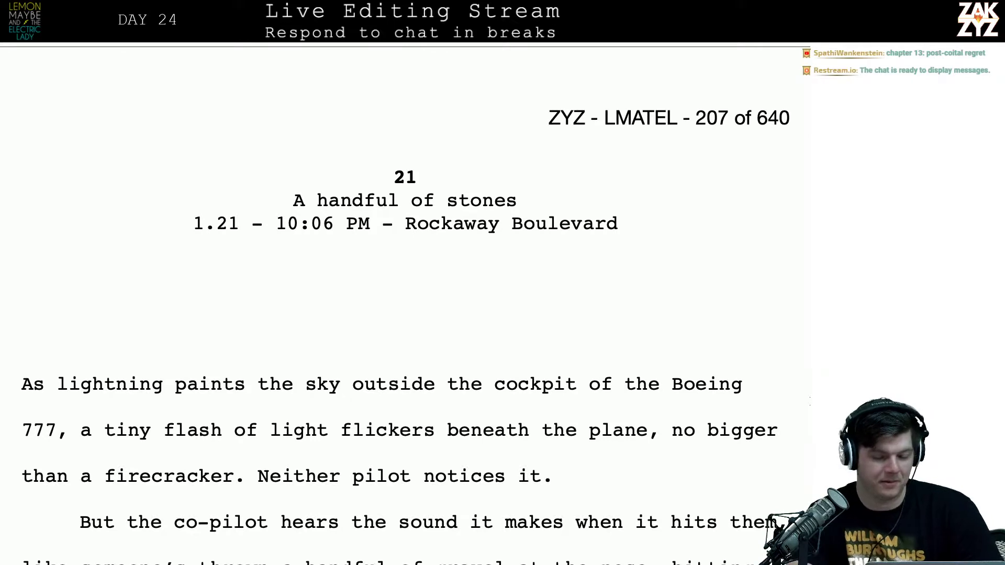
# Switch to the Coney Island map in Safari, look at it, and return to the manuscript in Pages
pyautogui.press('super+Tab')
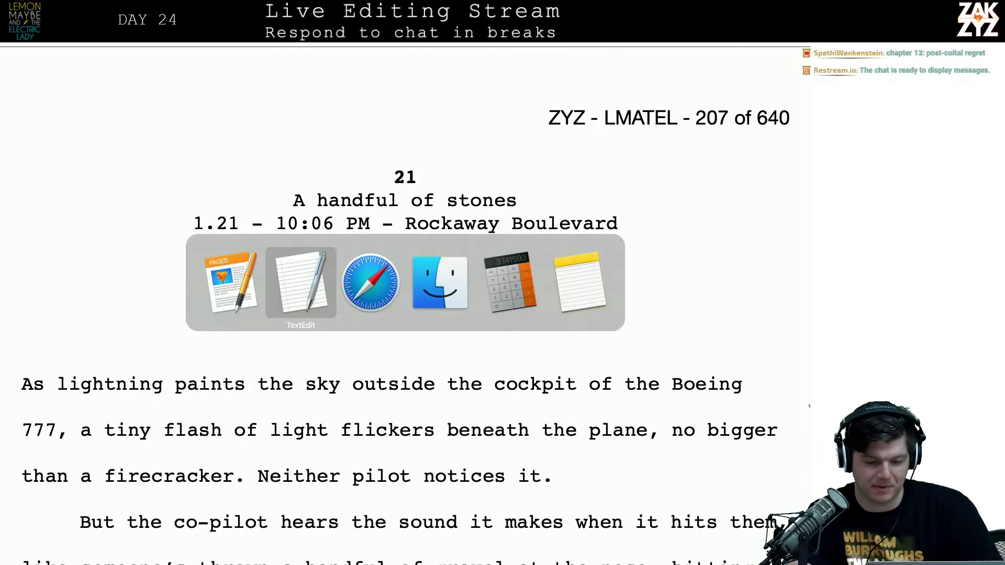
pyautogui.press('super+Tab')
pyautogui.press('super+Tab')
pyautogui.press('super+Tab')
pyautogui.press('super+Tab')
pyautogui.press('super+Tab')
pyautogui.press('super+Tab')
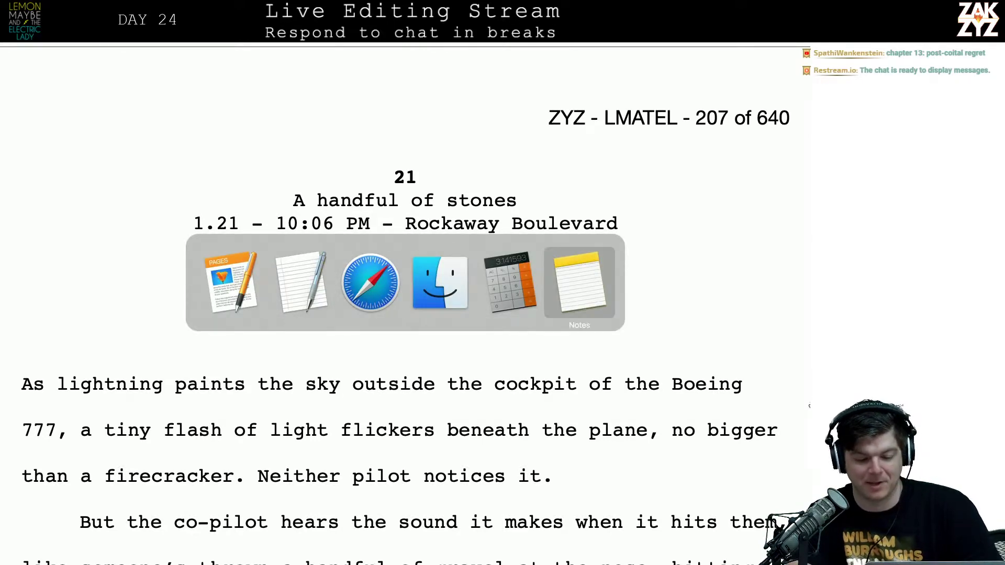
pyautogui.press('super+Tab')
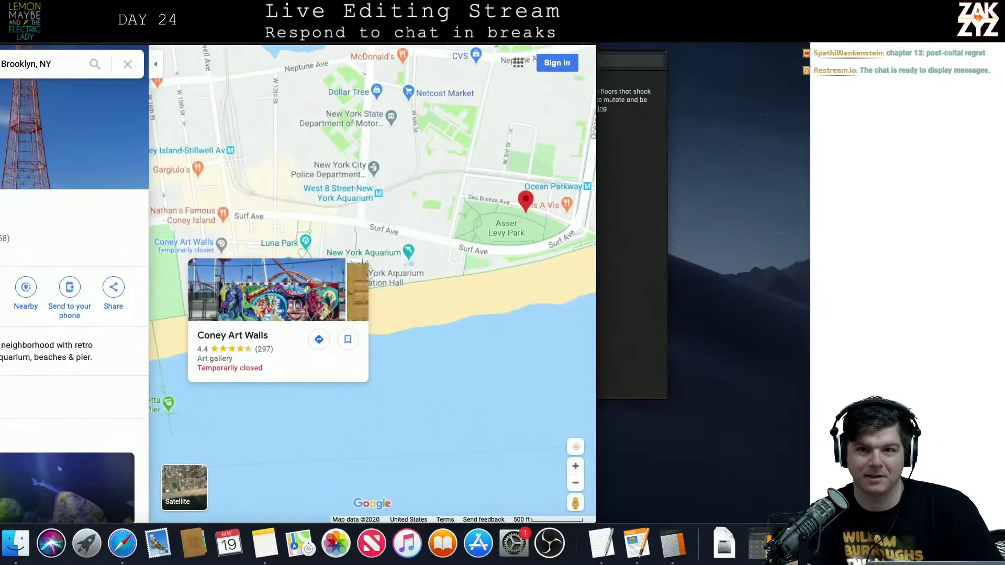
pyautogui.press('super+Tab')
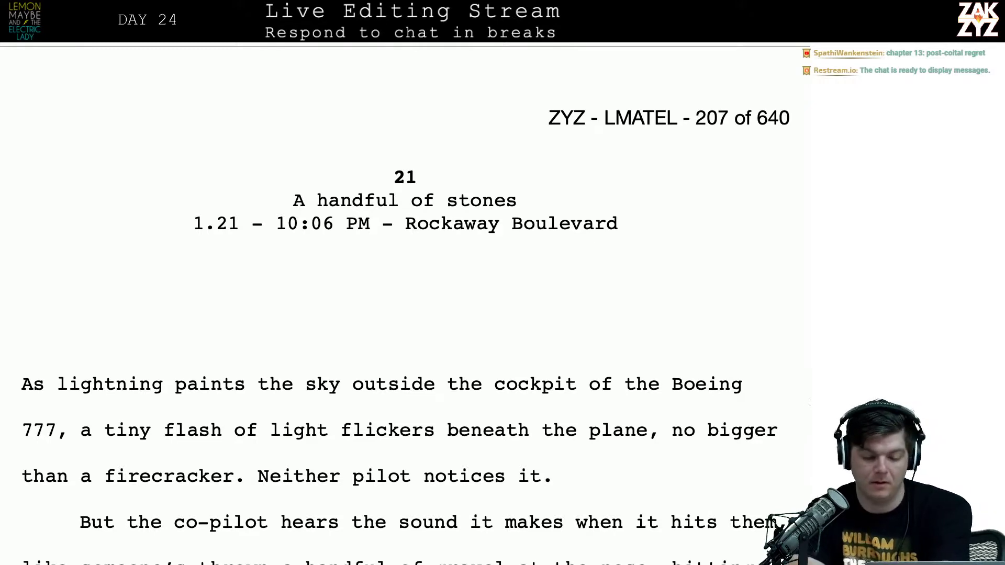
# Review the transition from the last paragraph on page 206 to the chapter 21 heading and its opening lines
pyautogui.scroll(-1, 405, 302)
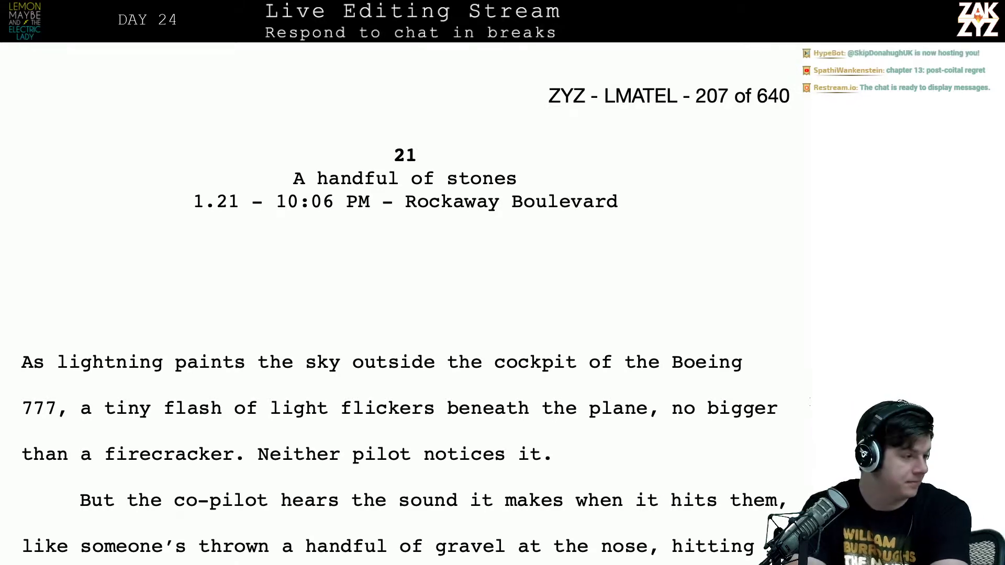
pyautogui.scroll(-1, 405, 312)
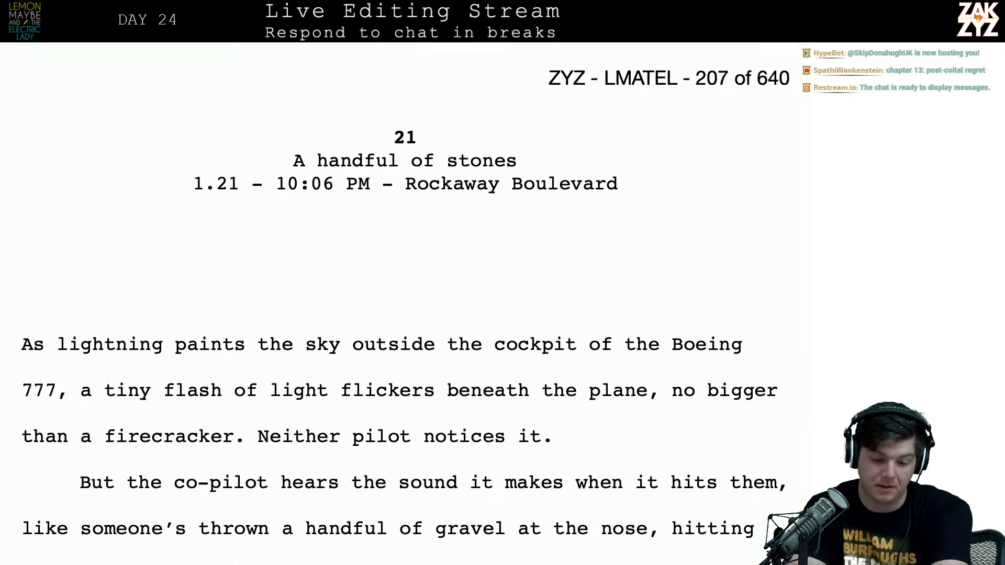
pyautogui.click(381, 147)
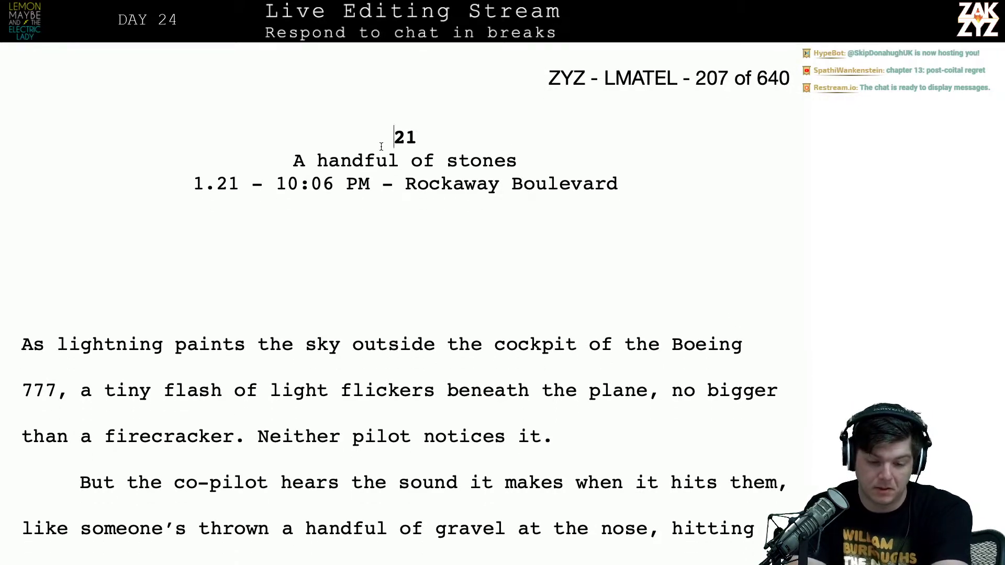
pyautogui.hotkey('ctrl', 'Return')
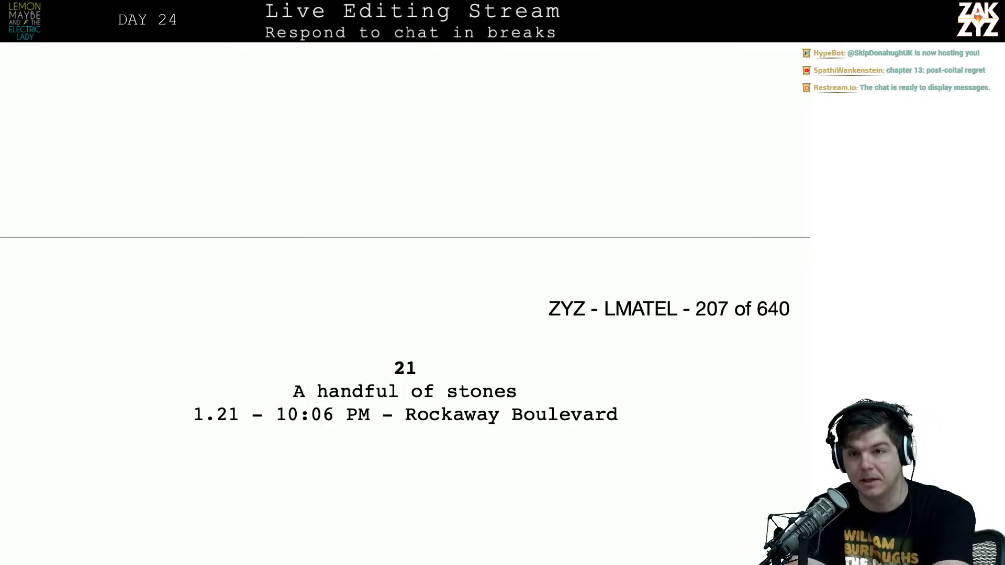
pyautogui.scroll(-3, 405, 314)
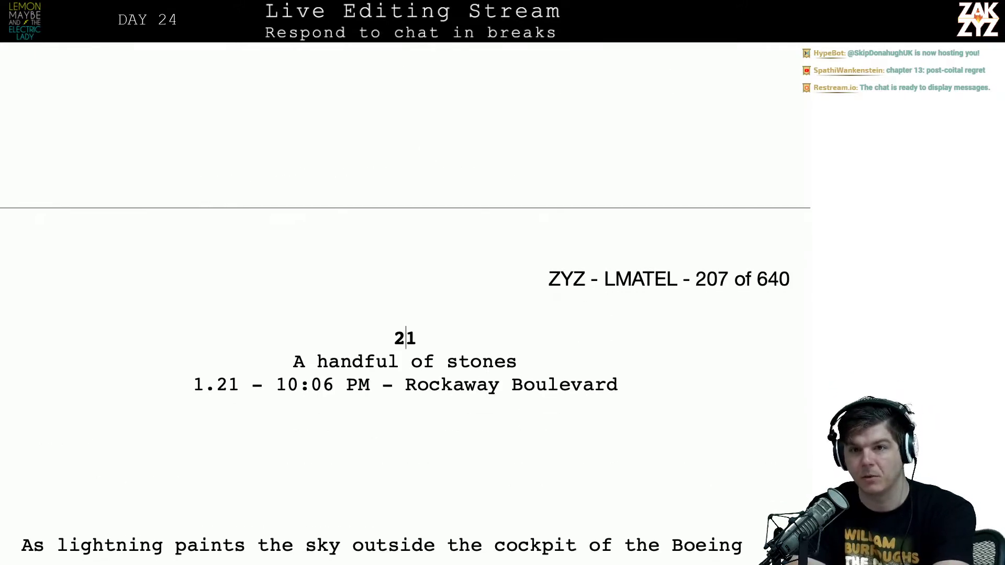
pyautogui.scroll(-1, 405, 314)
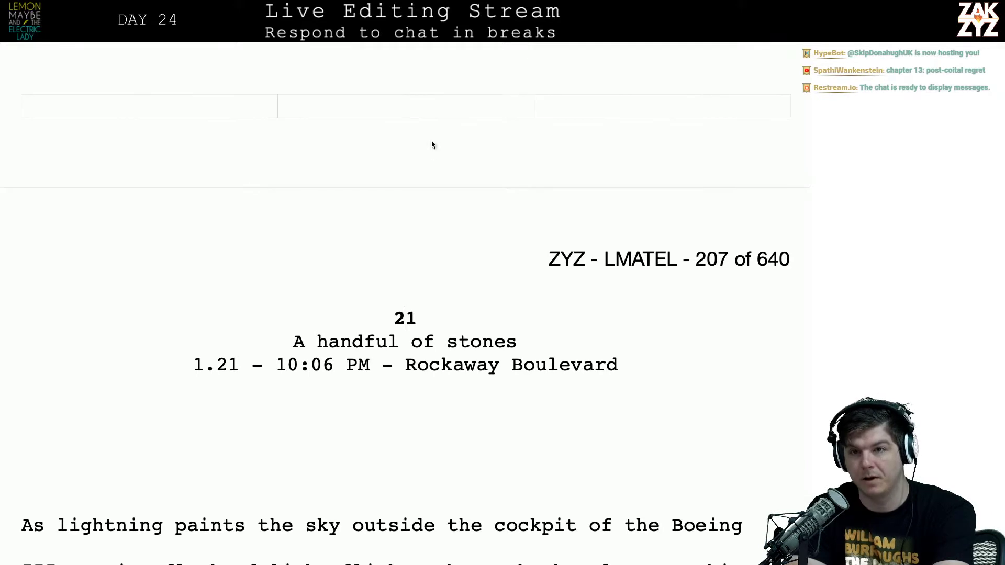
pyautogui.scroll(-2, 458, 251)
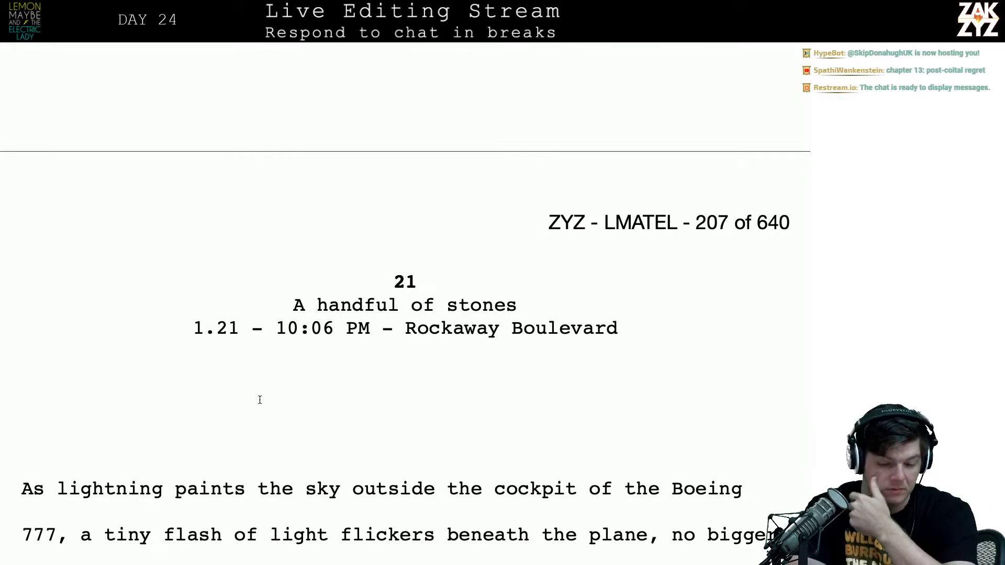
pyautogui.scroll(2, 259, 399)
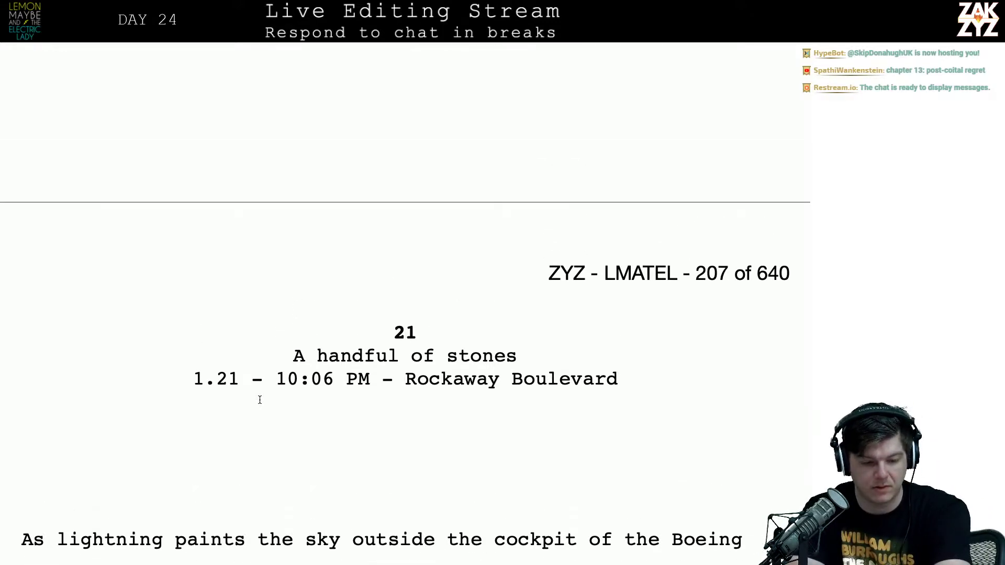
pyautogui.scroll(15, 260, 400)
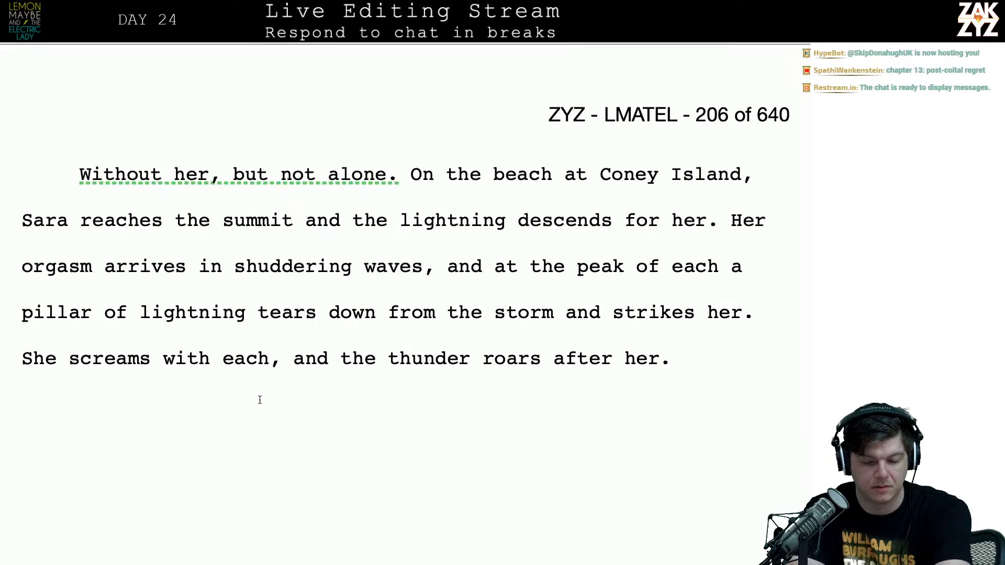
pyautogui.scroll(-1, 260, 400)
pyautogui.scroll(-15, 751, 304)
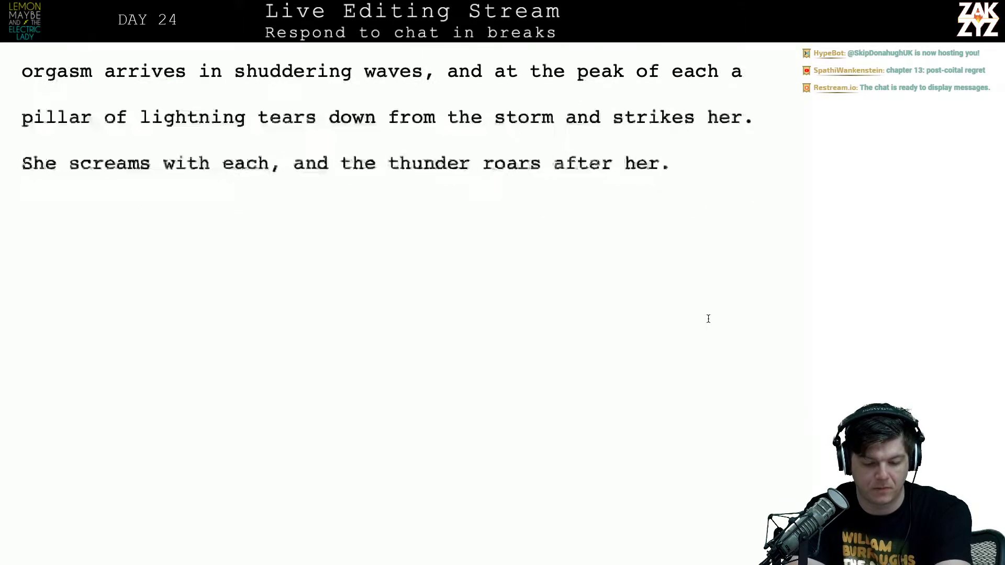
pyautogui.scroll(-2, 708, 319)
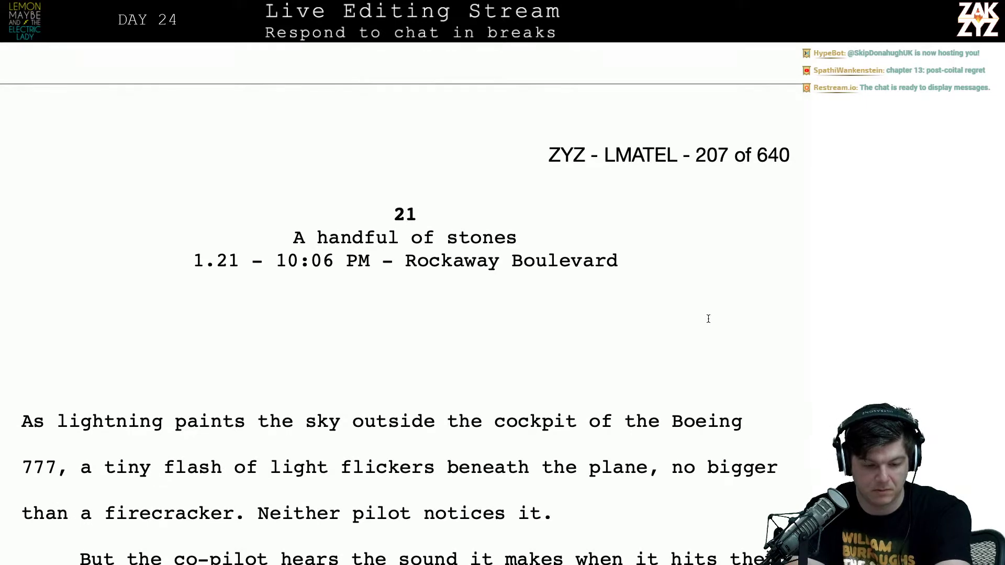
pyautogui.scroll(-1, 708, 319)
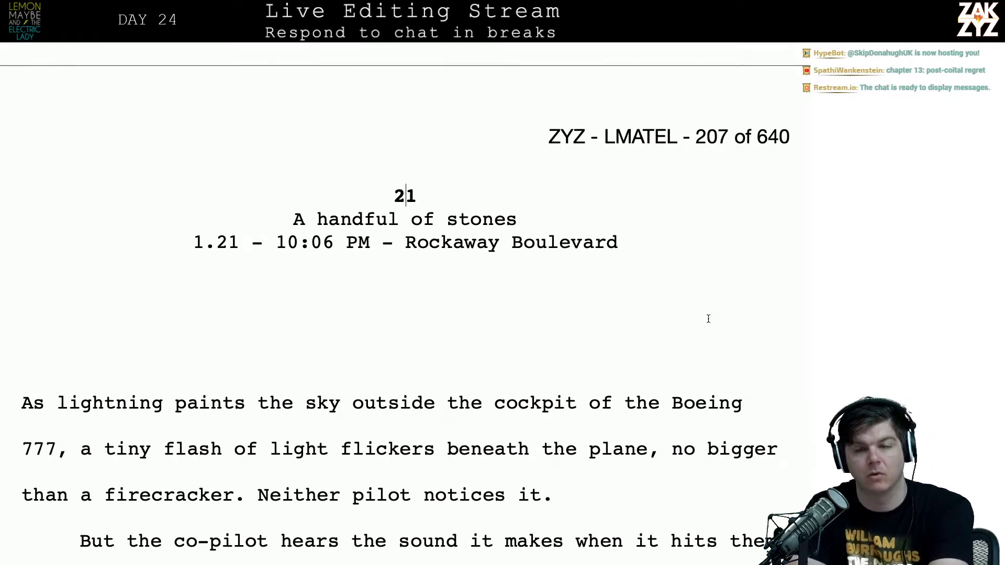
pyautogui.scroll(-1, 708, 319)
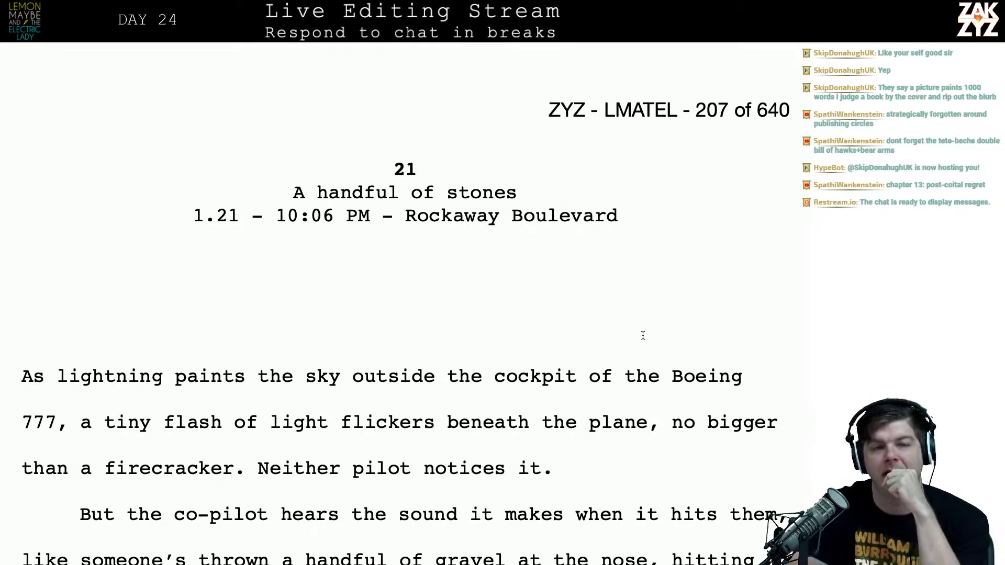
pyautogui.scroll(-1, 643, 335)
pyautogui.scroll(-1, 642, 337)
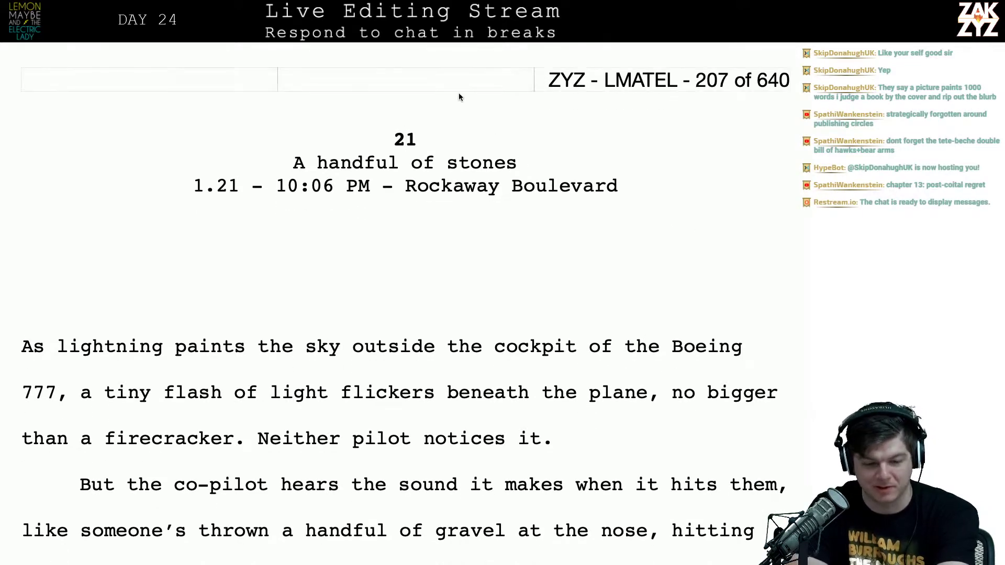
pyautogui.scroll(-1, 459, 97)
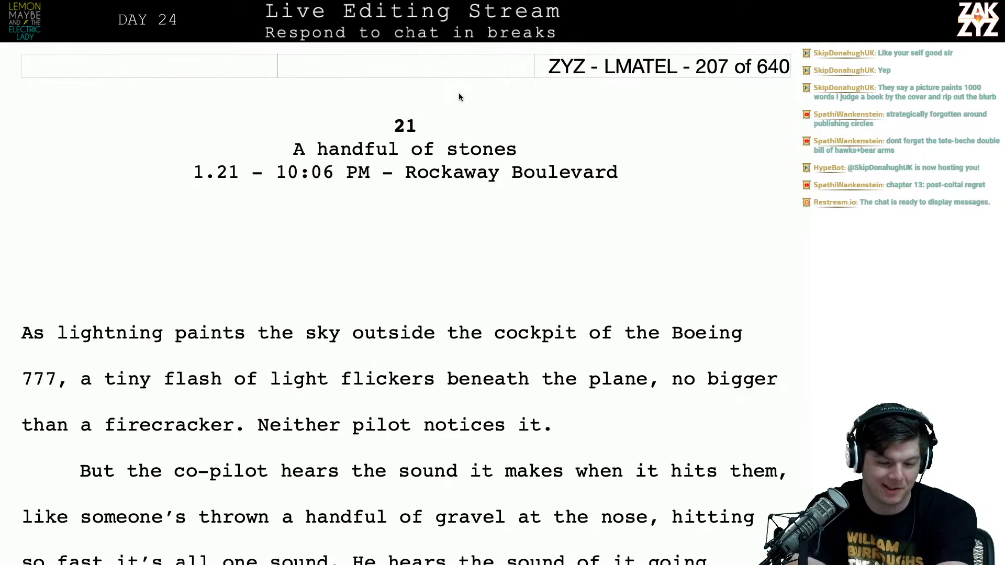
pyautogui.rightClick(545, 172)
pyautogui.click(492, 171)
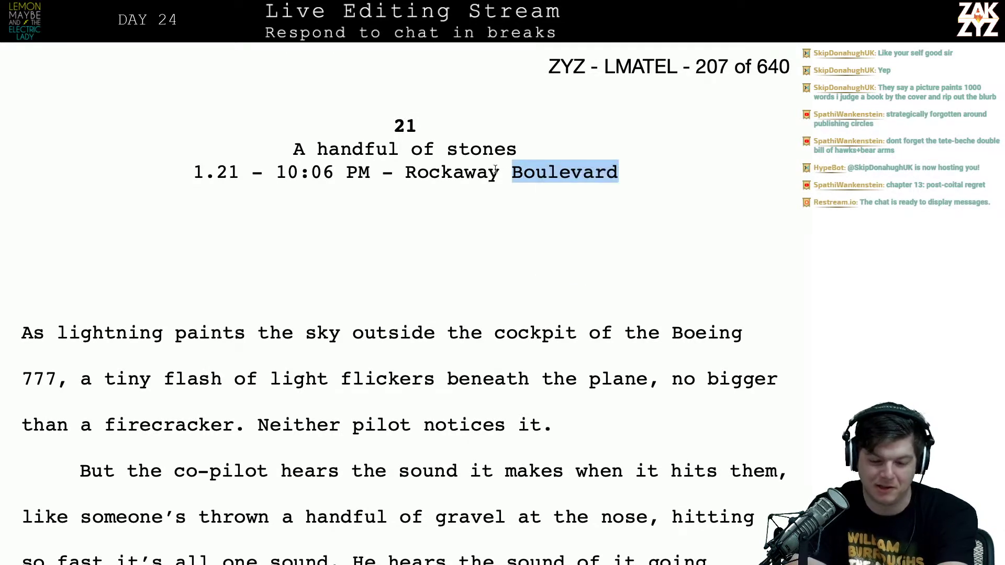
pyautogui.click(513, 179)
pyautogui.press('Left')
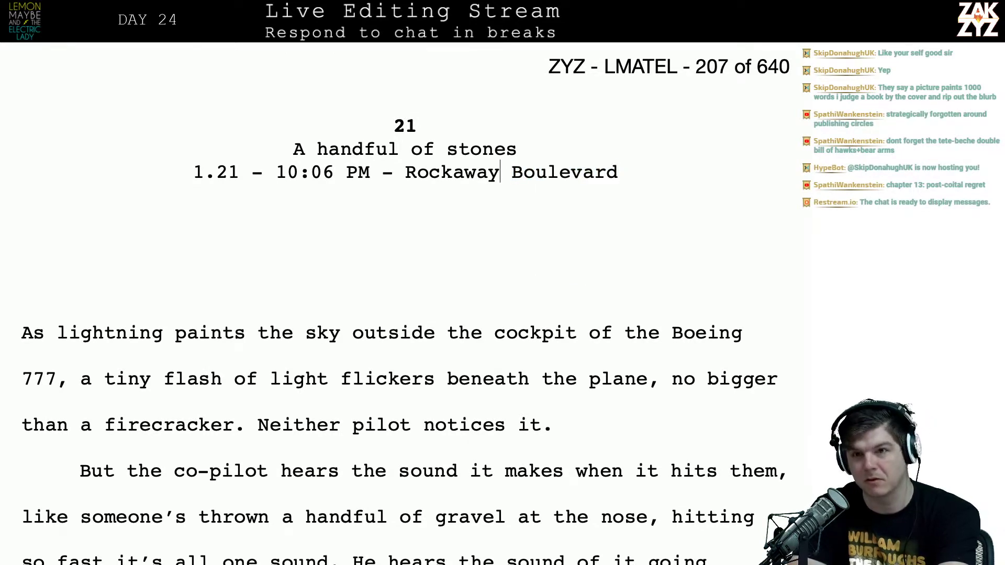
pyautogui.press('Down')
pyautogui.press('Down')
pyautogui.press('Up')
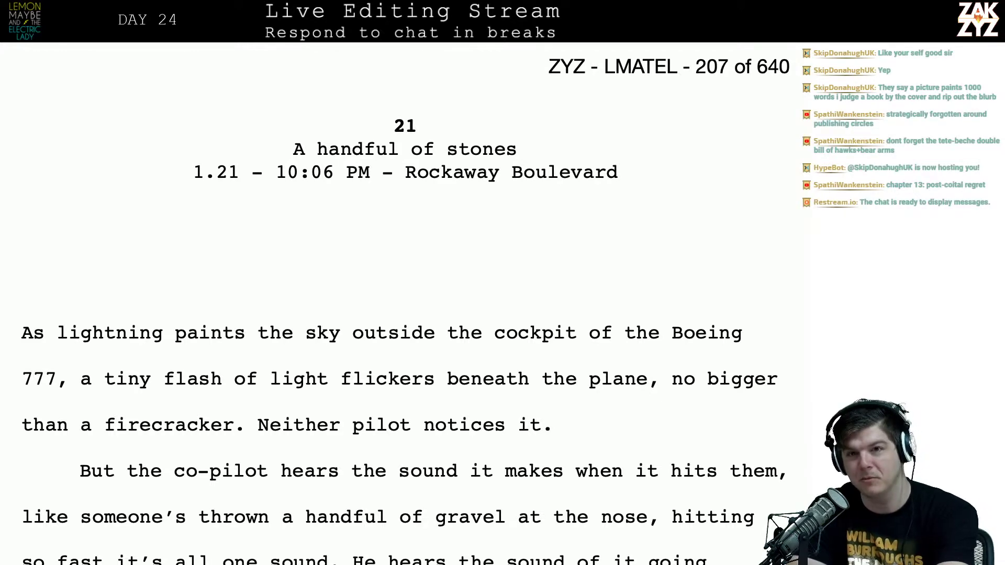
pyautogui.scroll(-2, 405, 308)
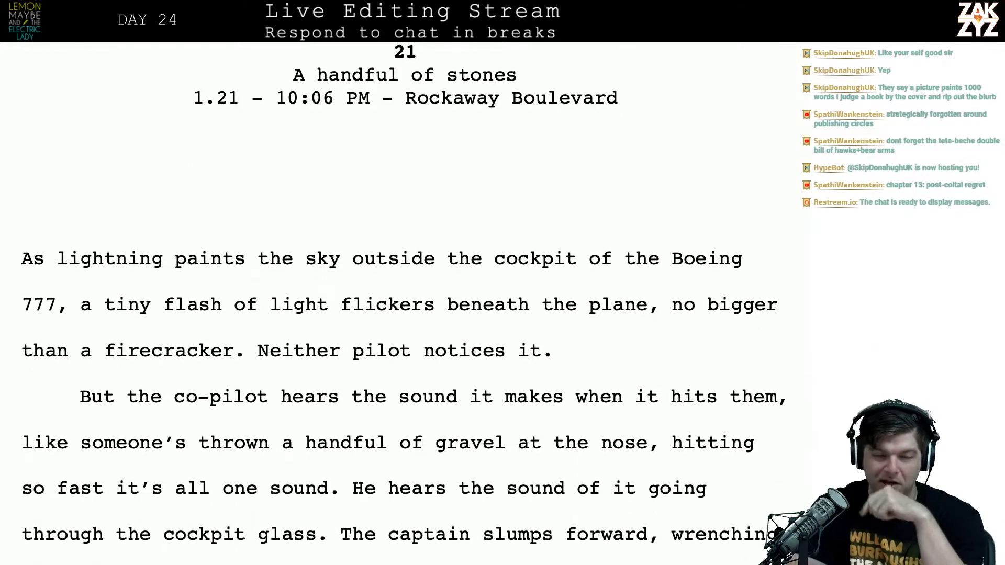
pyautogui.scroll(4, 406, 293)
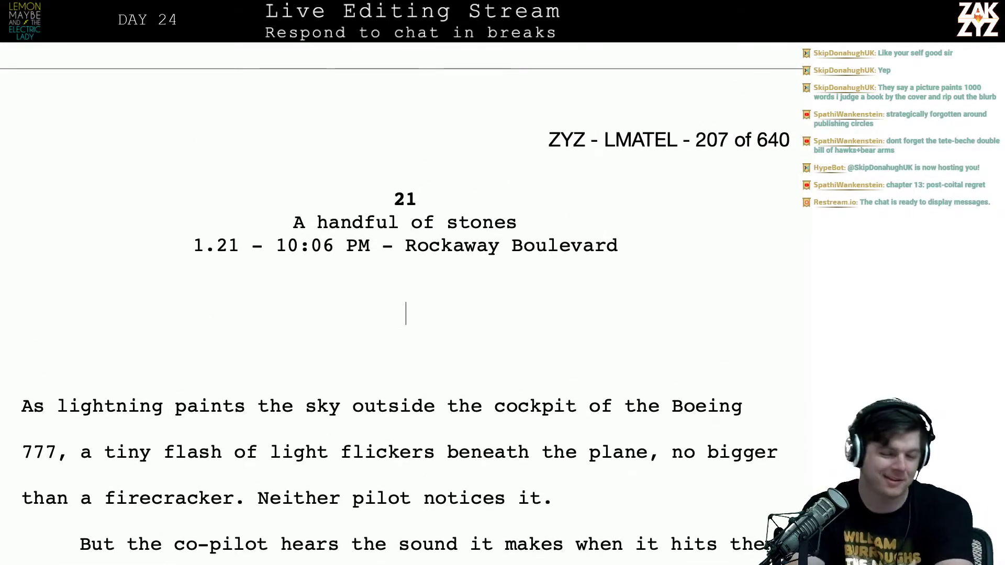
pyautogui.scroll(1, 405, 314)
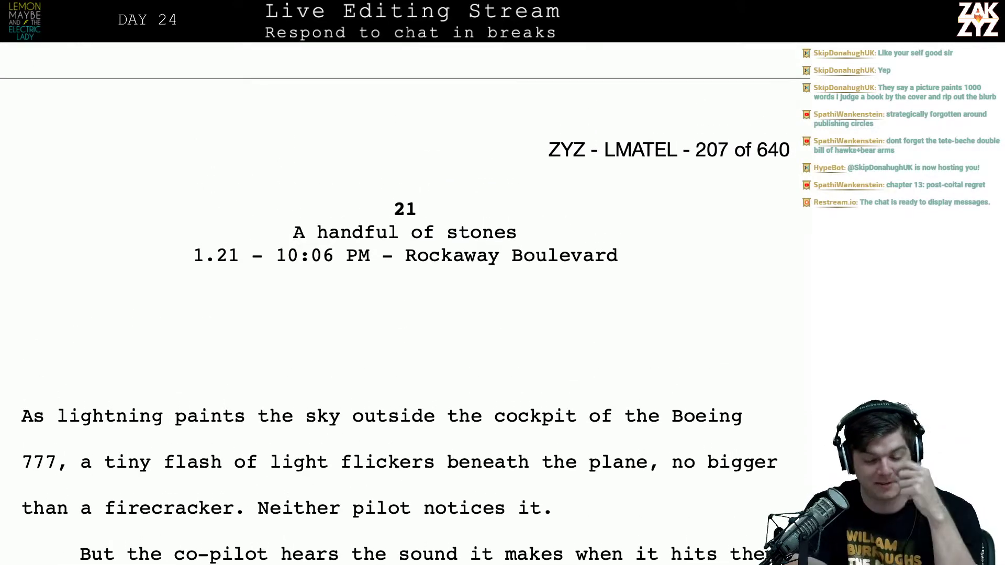
pyautogui.scroll(-1, 405, 314)
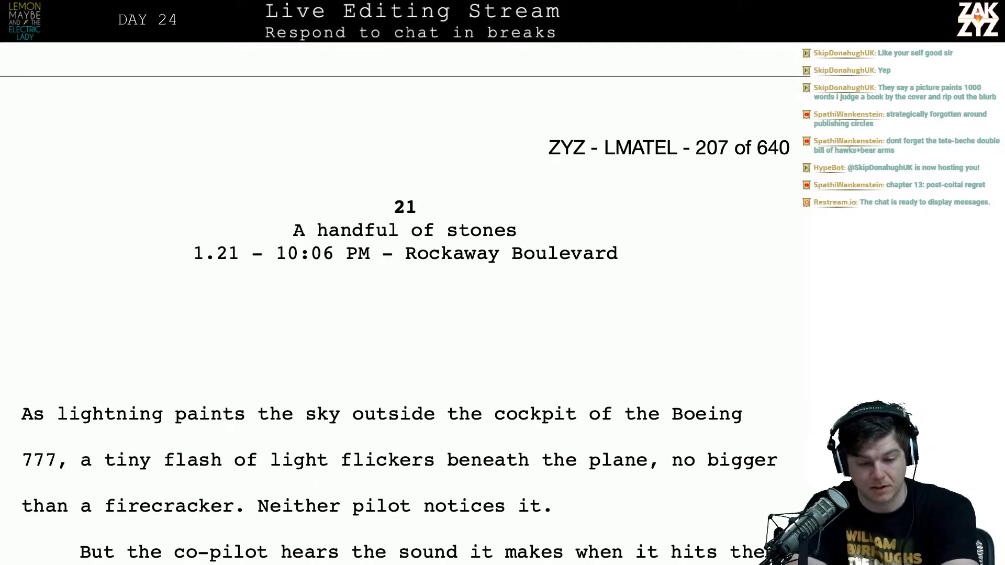
pyautogui.scroll(-2, 476, 183)
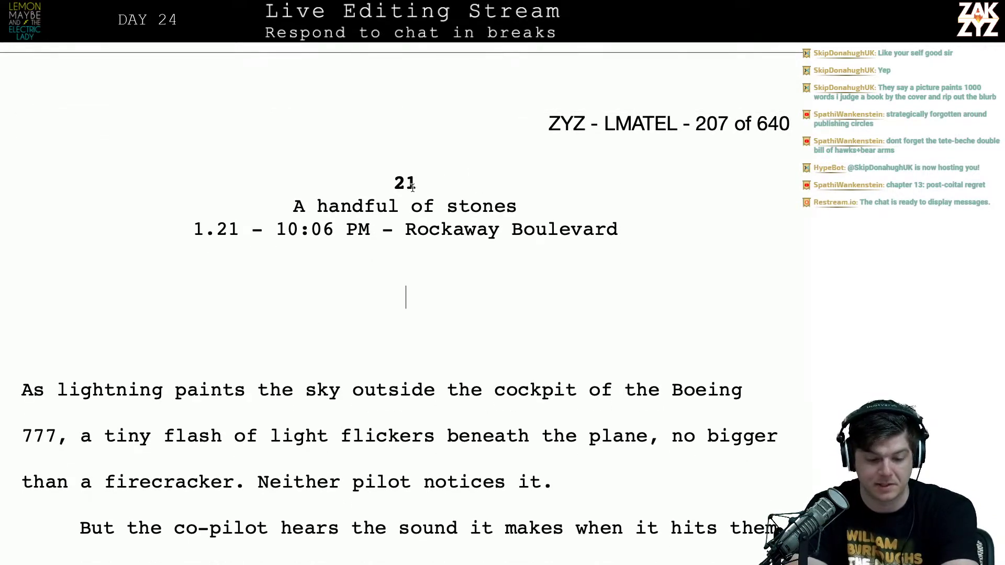
# Move the text cursor from the chapter 21 heading into the first paragraph and read the chapter's opening
pyautogui.click(384, 197)
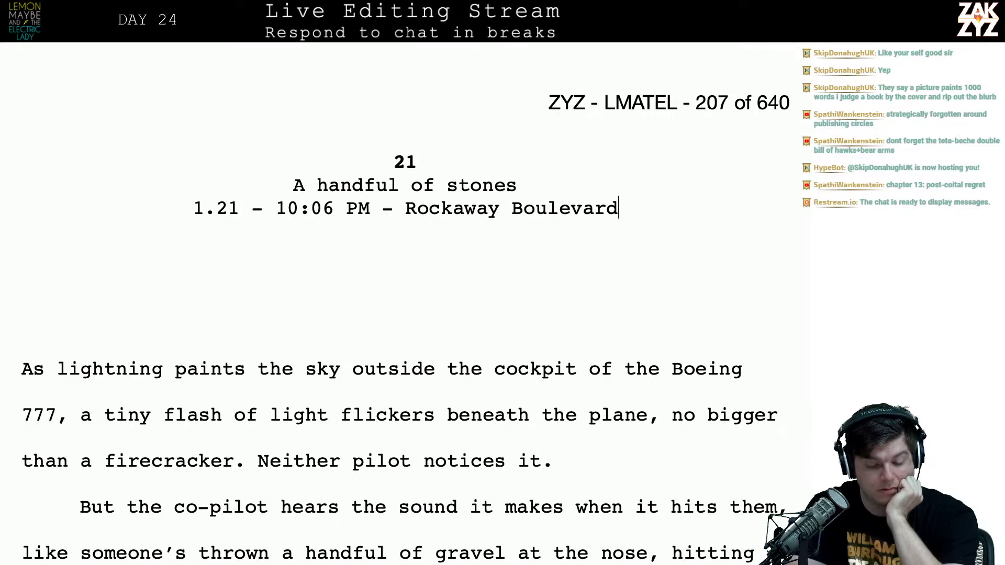
pyautogui.press('Left')
pyautogui.press('Left')
pyautogui.press('Left')
pyautogui.press('Left')
pyautogui.press('Left')
pyautogui.press('Left')
pyautogui.press('Left')
pyautogui.press('Left')
pyautogui.press('Down')
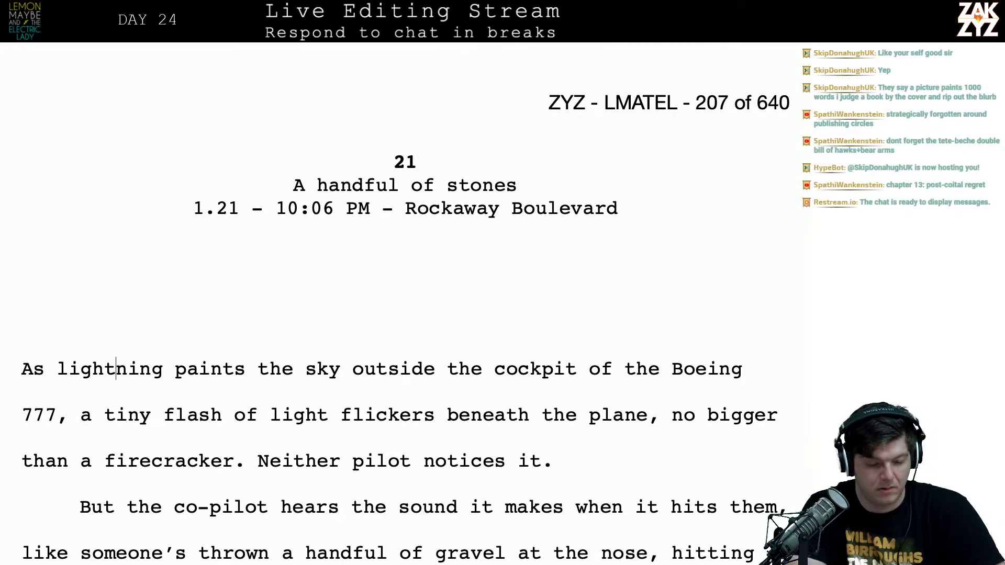
pyautogui.scroll(-3, 403, 314)
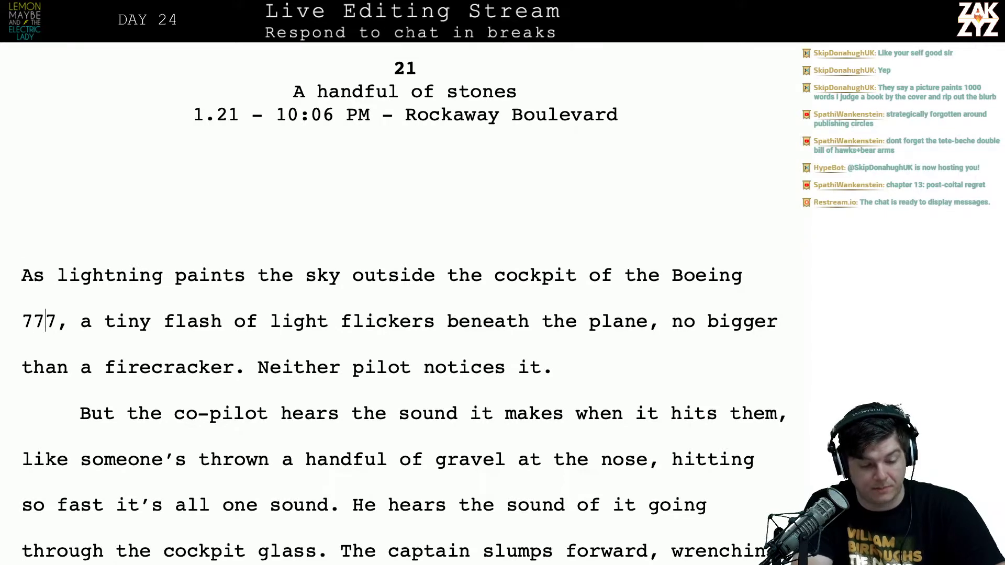
pyautogui.press('BackSpace')
pyautogui.write('4')
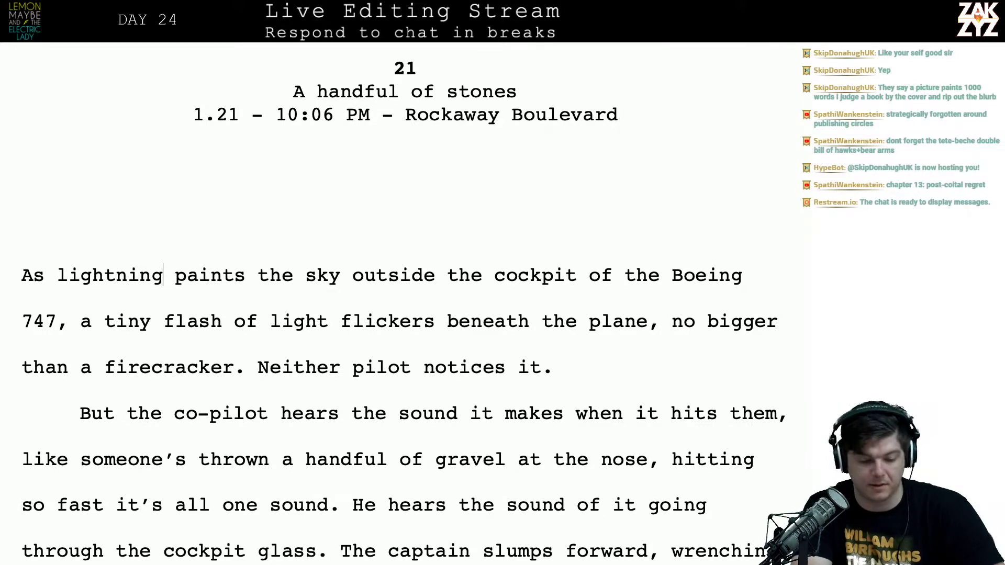
pyautogui.scroll(1, 402, 303)
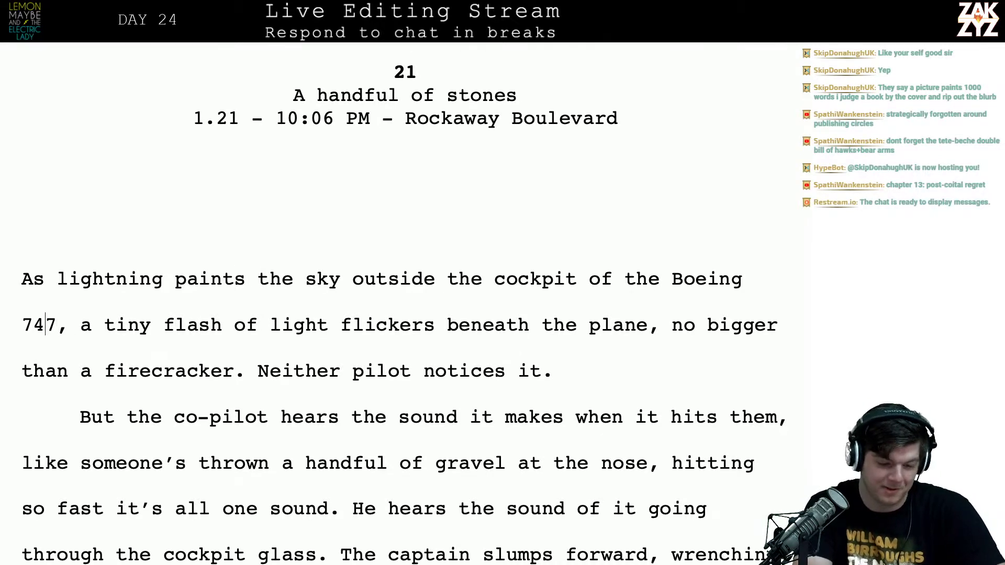
pyautogui.press('BackSpace')
pyautogui.write('7')
# Skim back from chapter 21 to around page 174, looking for the earlier passage that mentions the plane
pyautogui.scroll(20, 402, 303)
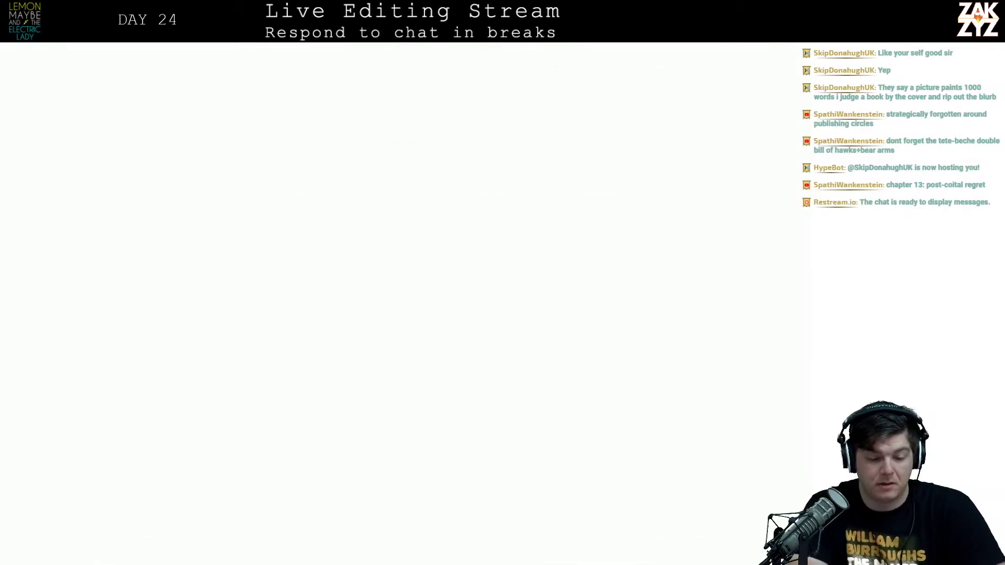
pyautogui.scroll(20, 402, 304)
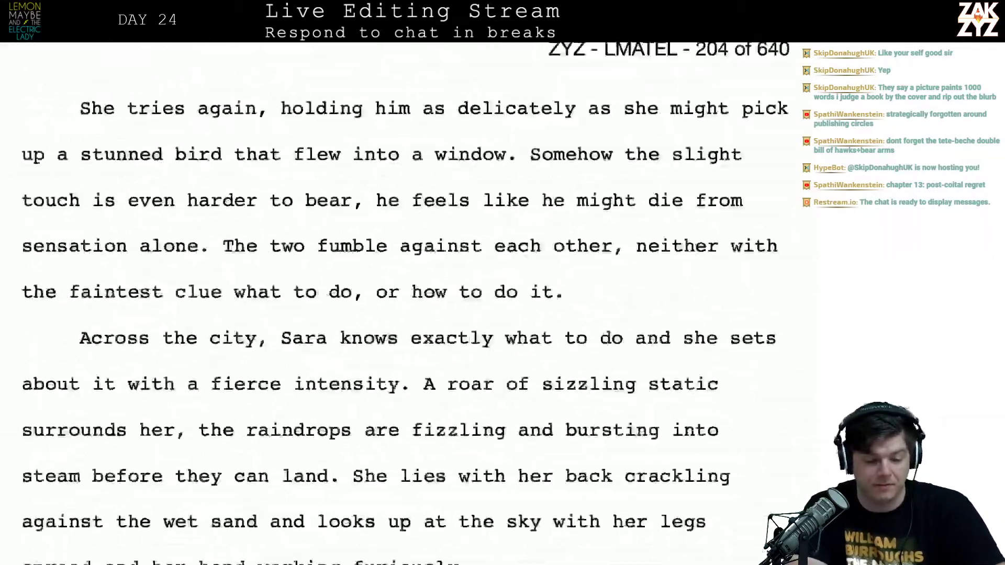
pyautogui.scroll(20, 402, 303)
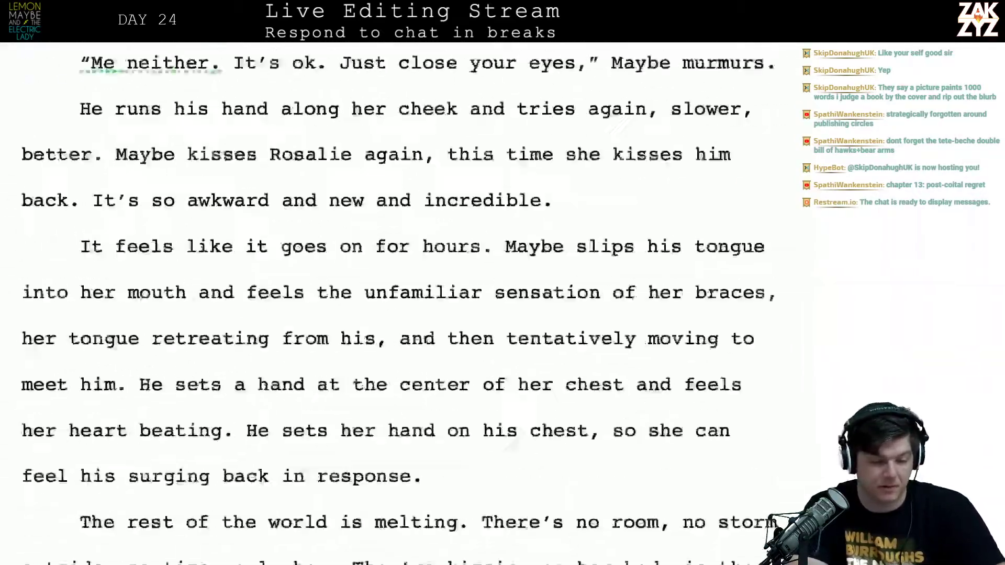
pyautogui.scroll(20, 402, 303)
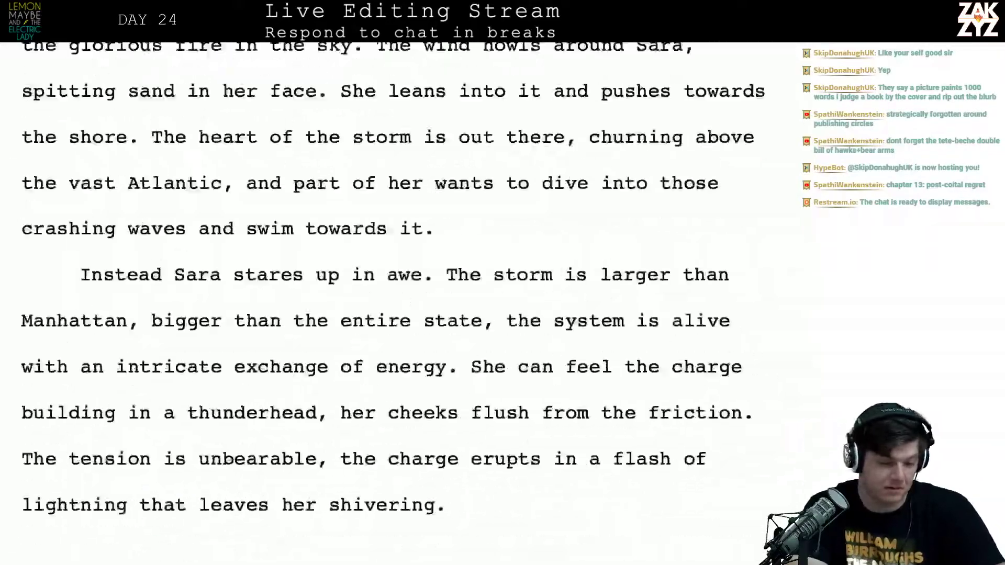
pyautogui.scroll(20, 402, 304)
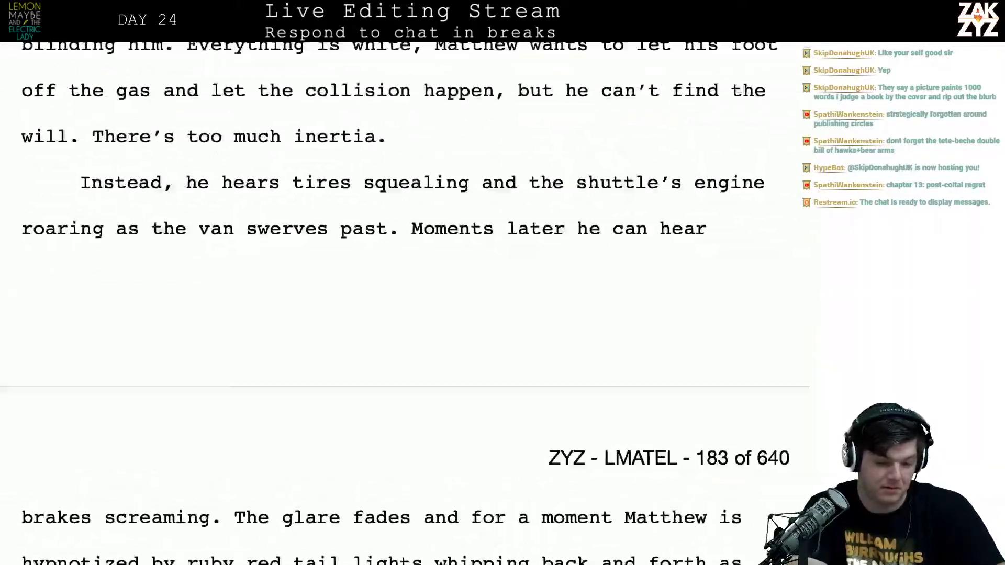
pyautogui.scroll(20, 402, 304)
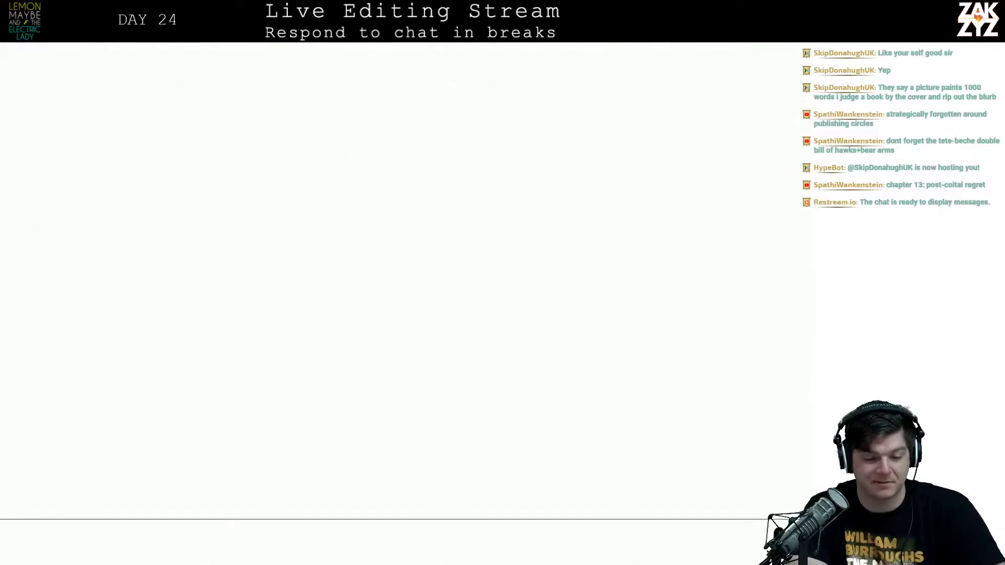
pyautogui.scroll(20, 402, 303)
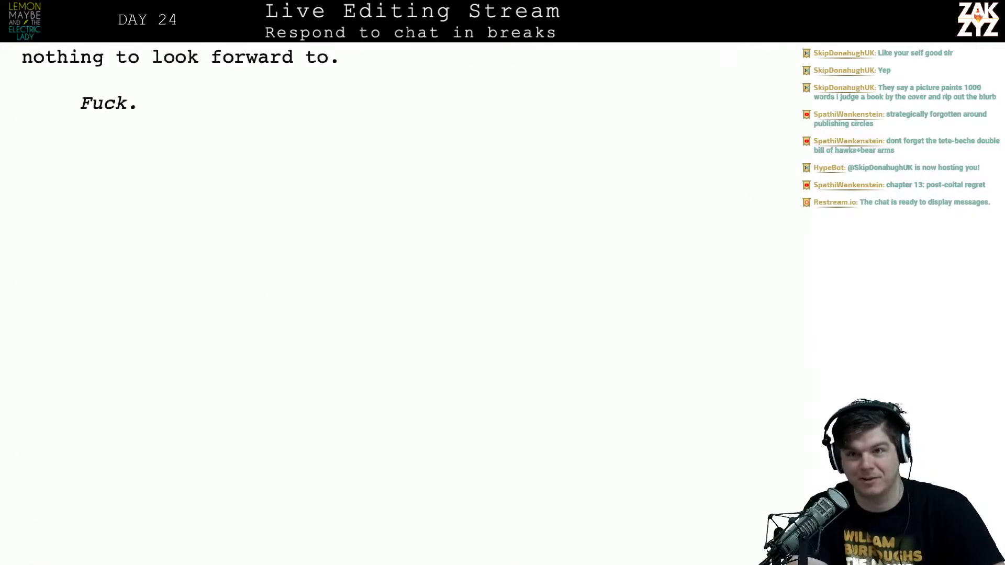
pyautogui.scroll(20, 402, 304)
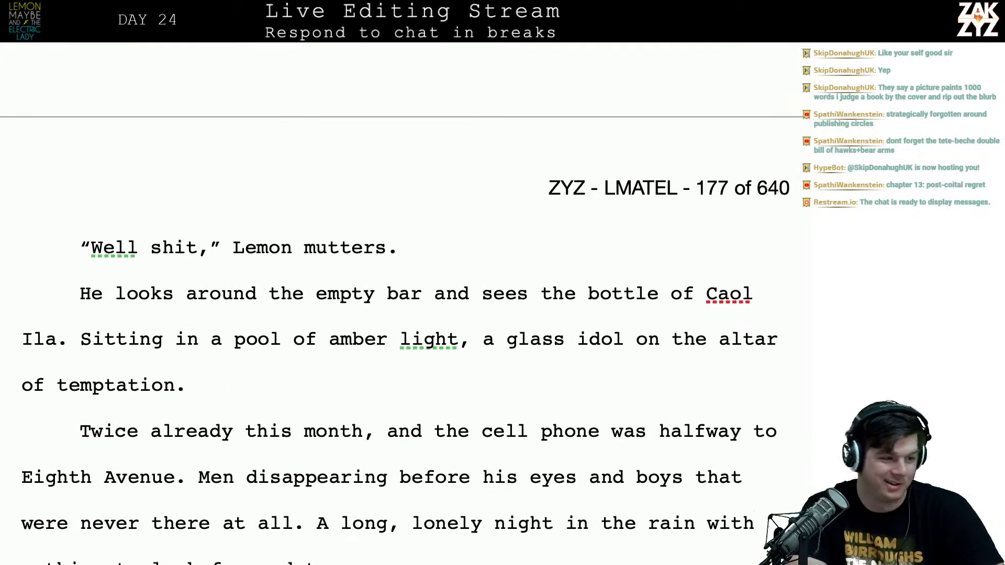
pyautogui.scroll(20, 402, 303)
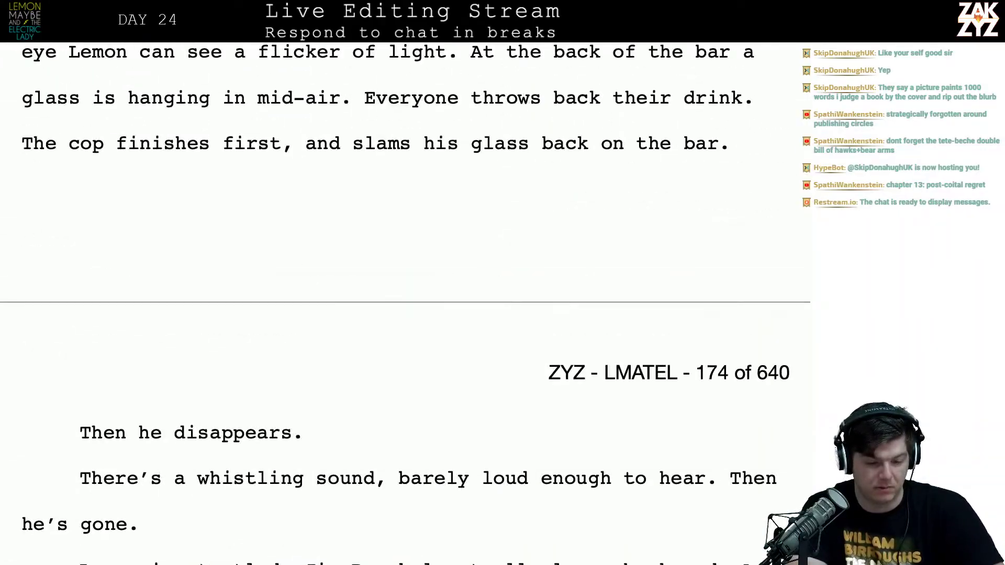
pyautogui.scroll(15, 402, 304)
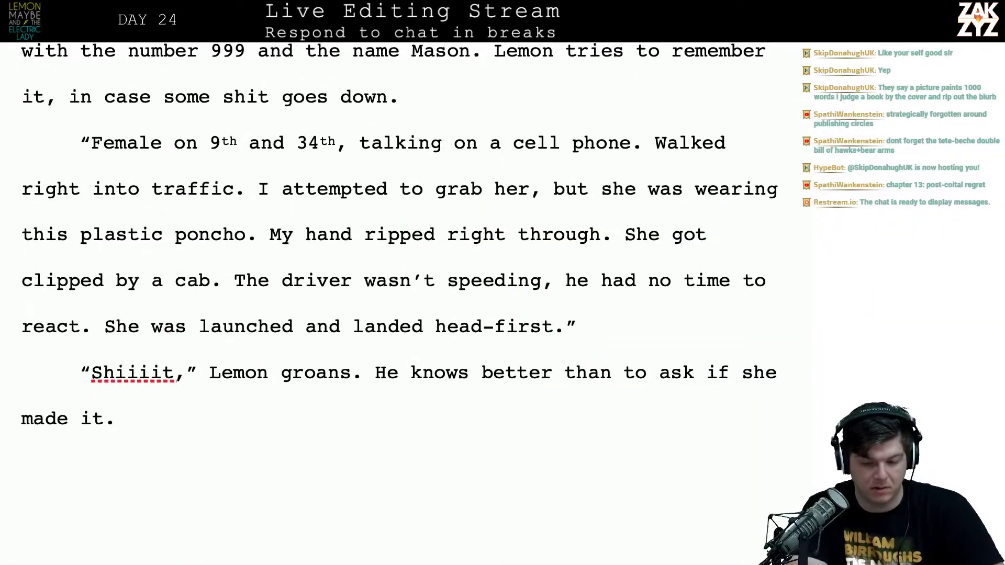
# Skim forward again through the Coney Island storm scenes and check the plane passages on pages 208 and 209
pyautogui.scroll(-20, 401, 303)
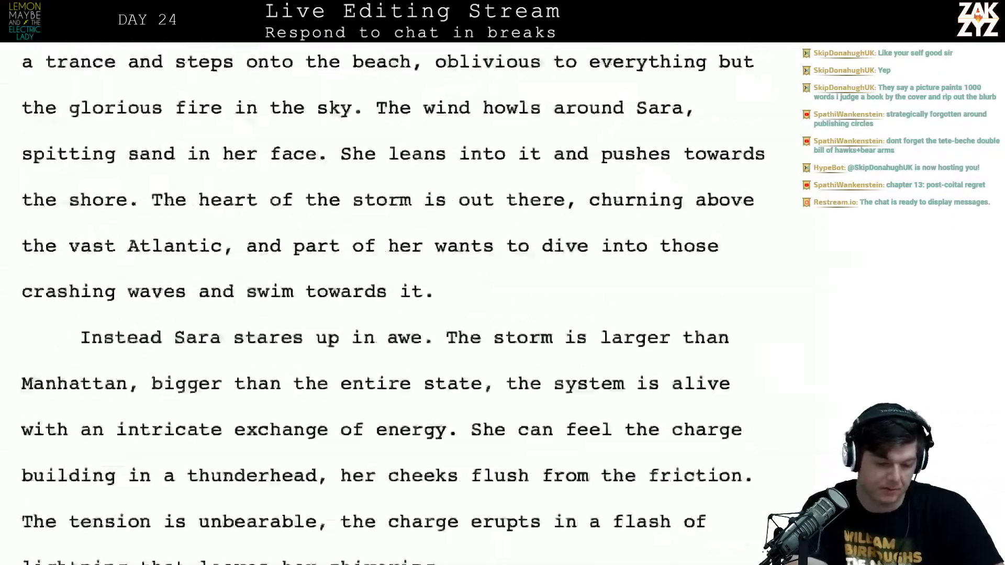
pyautogui.scroll(-20, 402, 304)
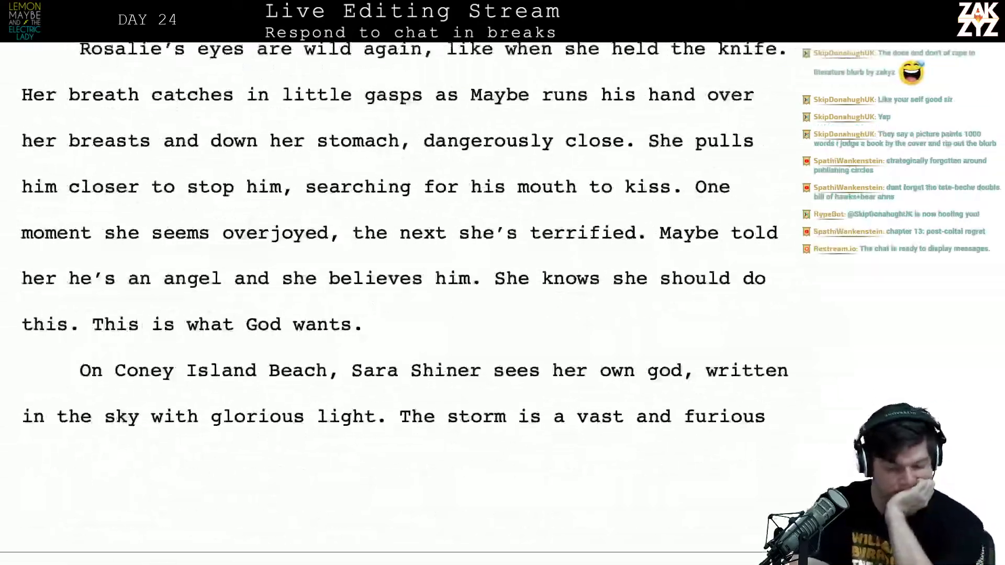
pyautogui.scroll(-20, 402, 304)
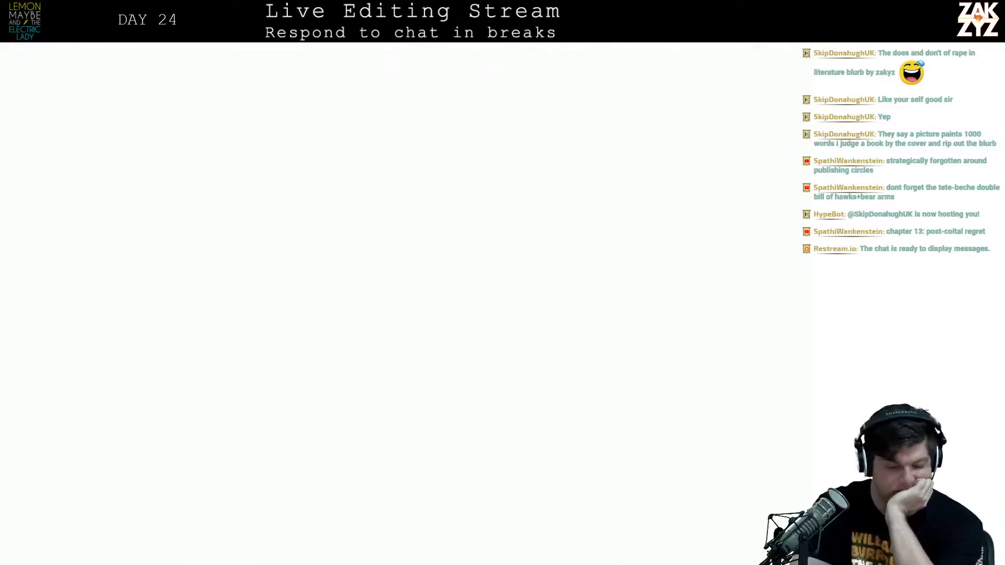
pyautogui.scroll(-15, 402, 303)
pyautogui.scroll(12, 402, 304)
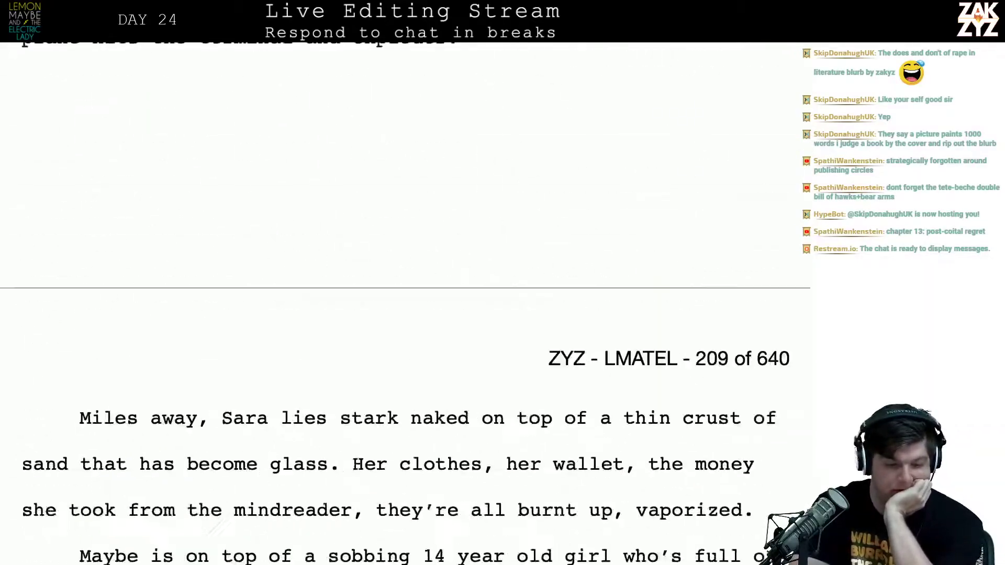
pyautogui.scroll(1, 402, 304)
pyautogui.scroll(-10, 402, 303)
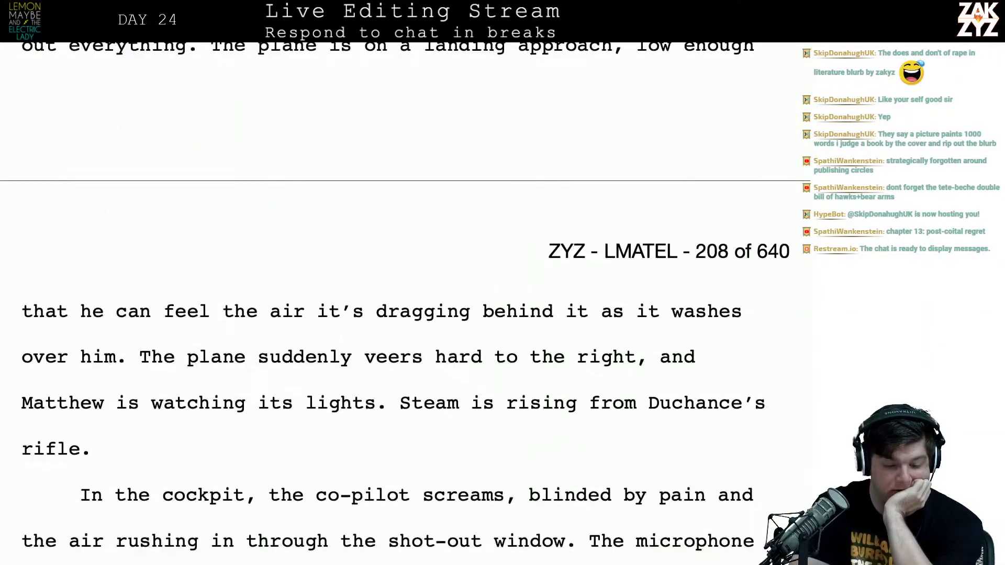
# Go back to the turbulence paragraph before chapter 20 and change the plane's model to 777
pyautogui.scroll(20, 402, 304)
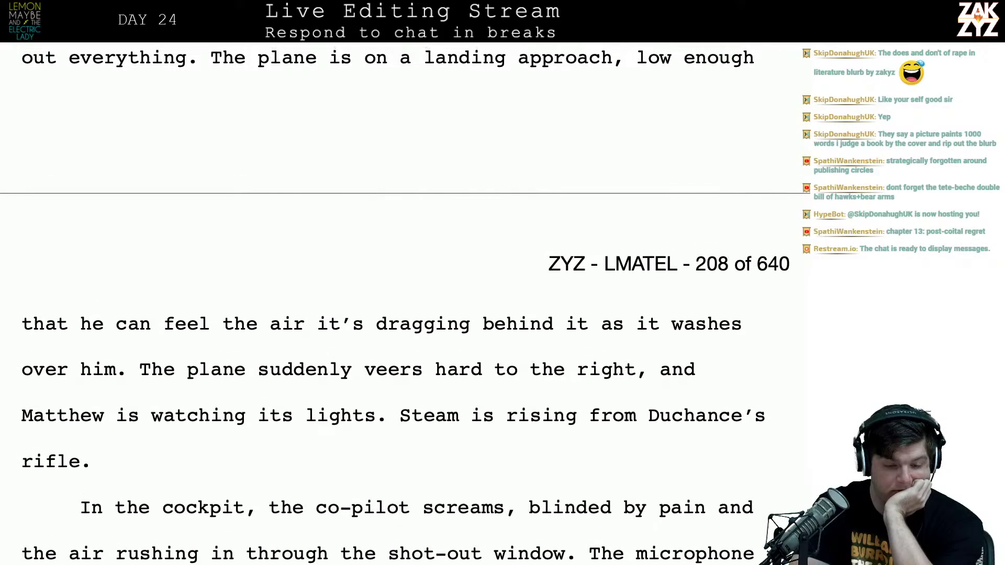
pyautogui.scroll(20, 402, 304)
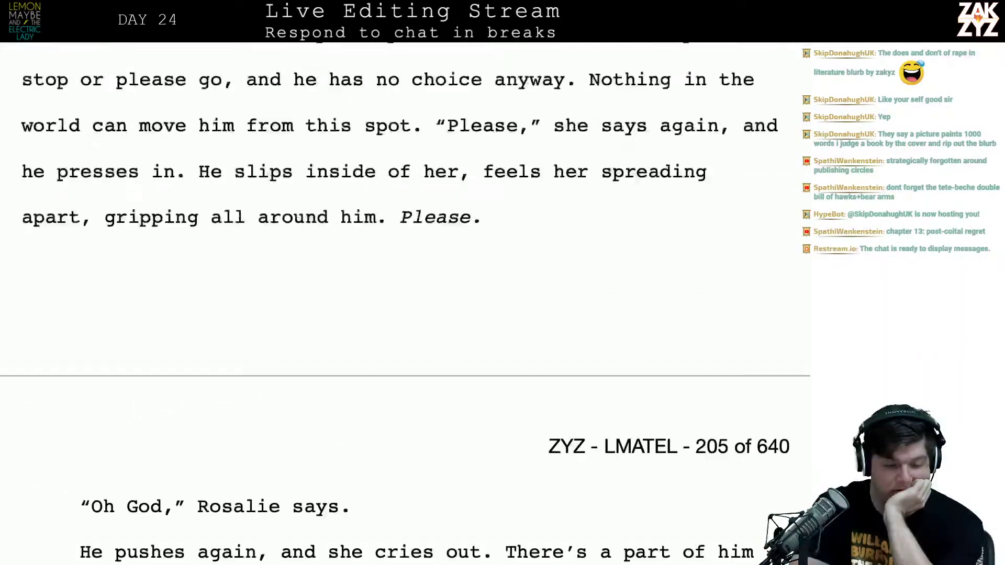
pyautogui.scroll(15, 402, 303)
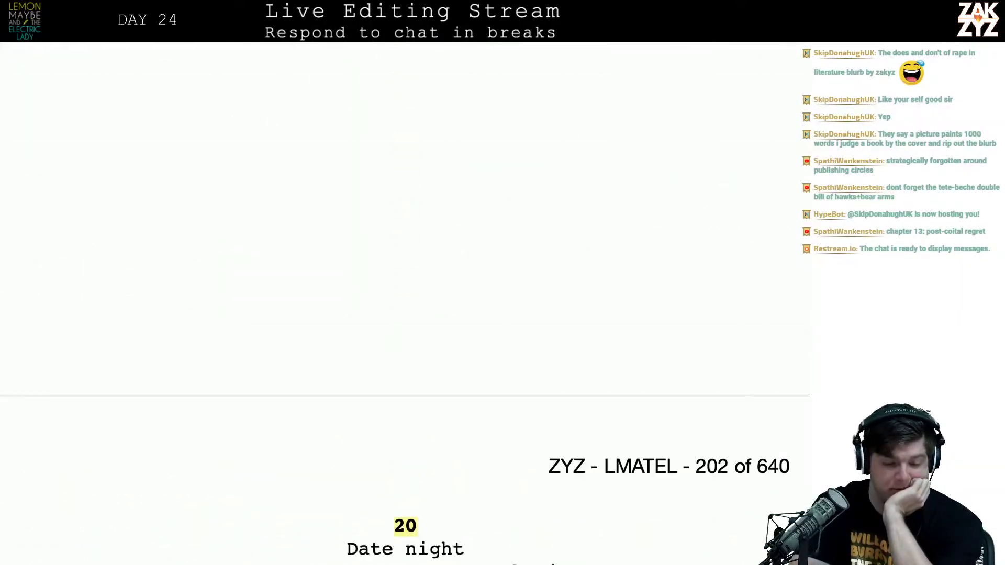
pyautogui.scroll(12, 402, 303)
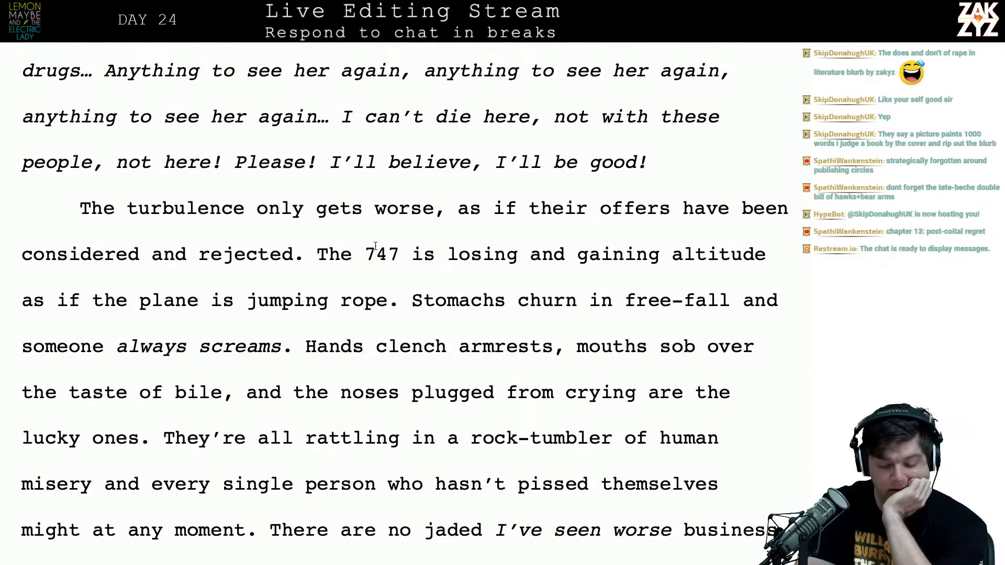
pyautogui.press('Delete')
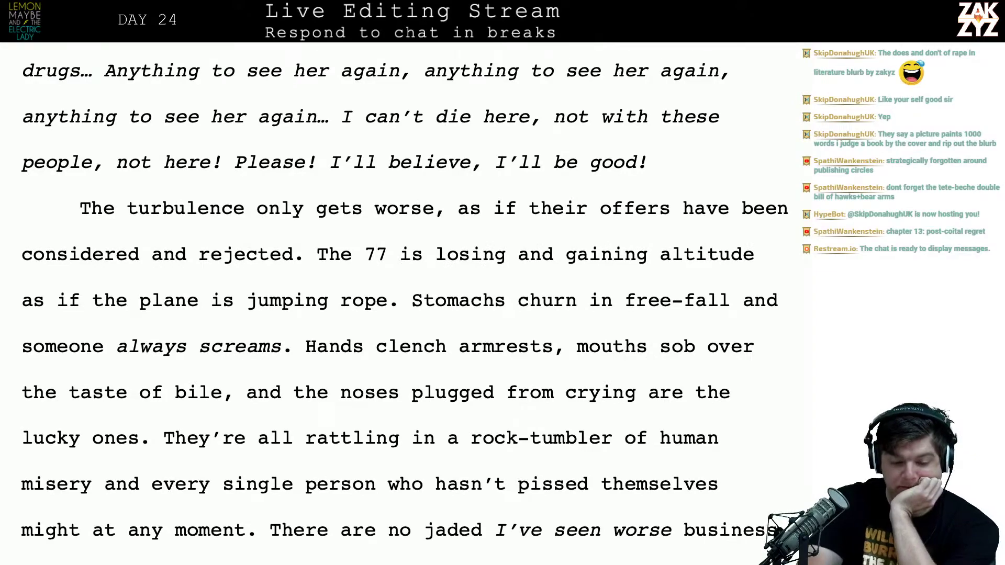
pyautogui.write('7')
# Reread the passage around the turbulence paragraph and insert "Boeing" before "777" in its second sentence
pyautogui.scroll(-3, 402, 303)
pyautogui.scroll(5, 402, 304)
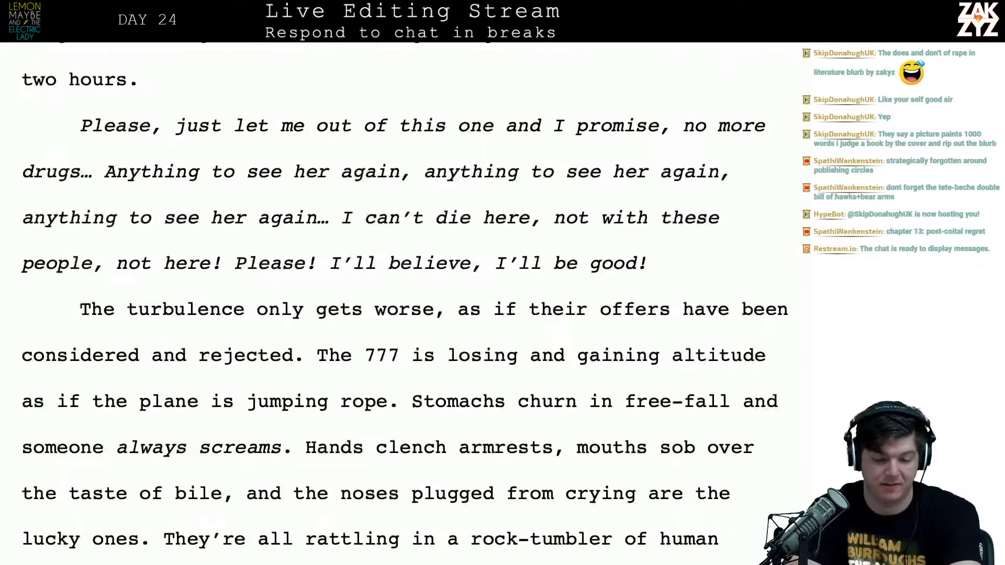
pyautogui.scroll(8, 402, 303)
pyautogui.scroll(-5, 402, 303)
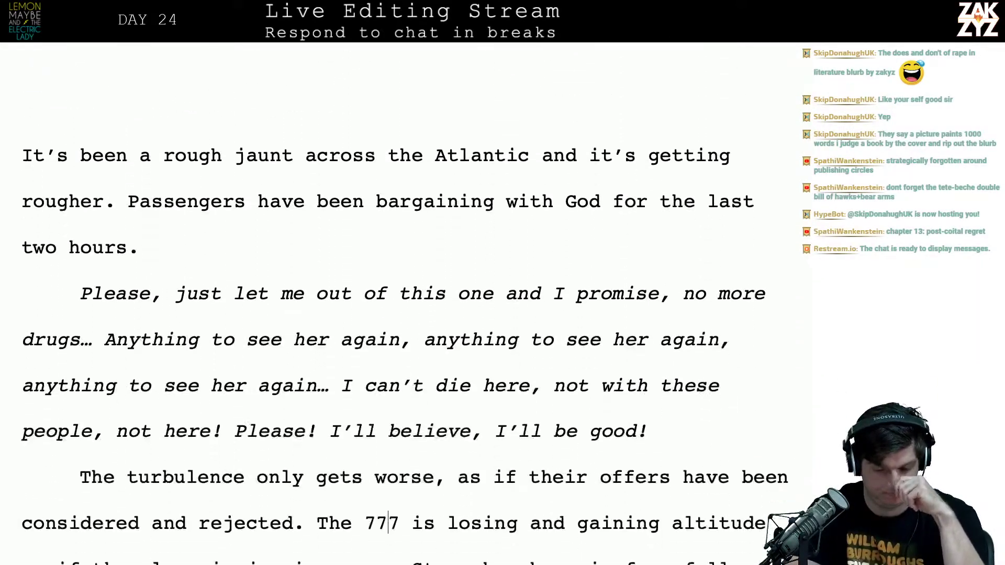
pyautogui.scroll(-6, 375, 244)
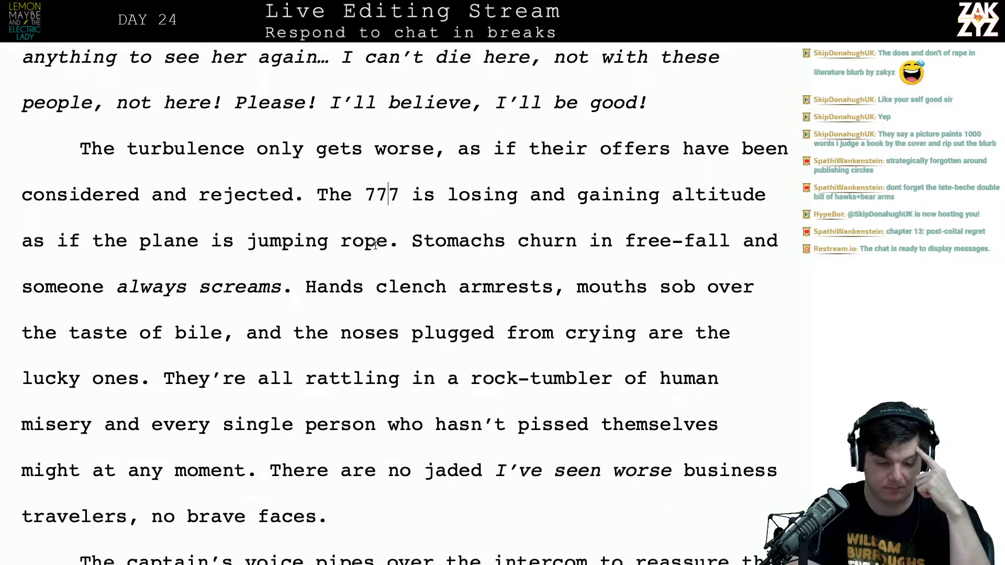
pyautogui.scroll(-20, 375, 245)
pyautogui.scroll(17, 375, 246)
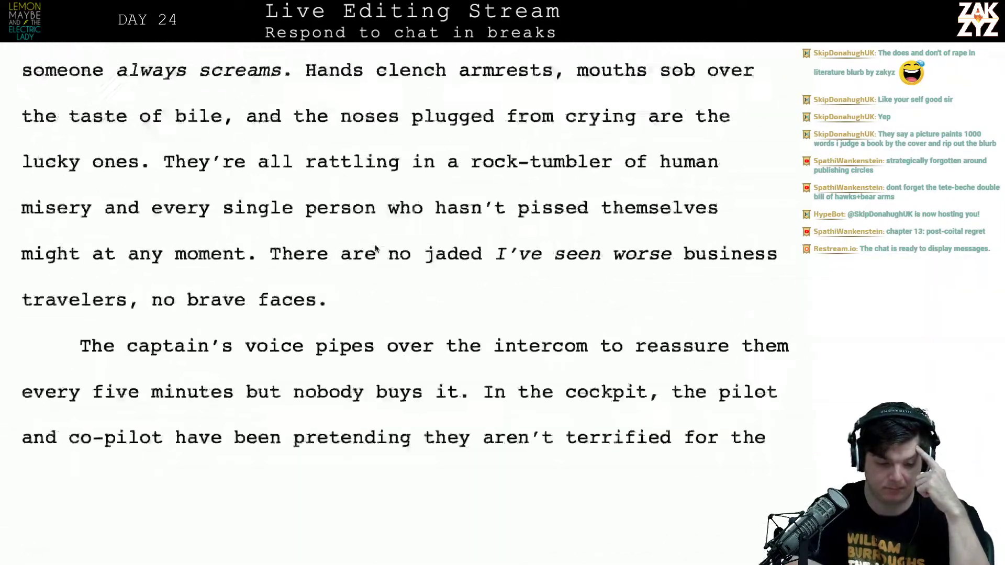
pyautogui.scroll(10, 376, 248)
pyautogui.scroll(-3, 352, 387)
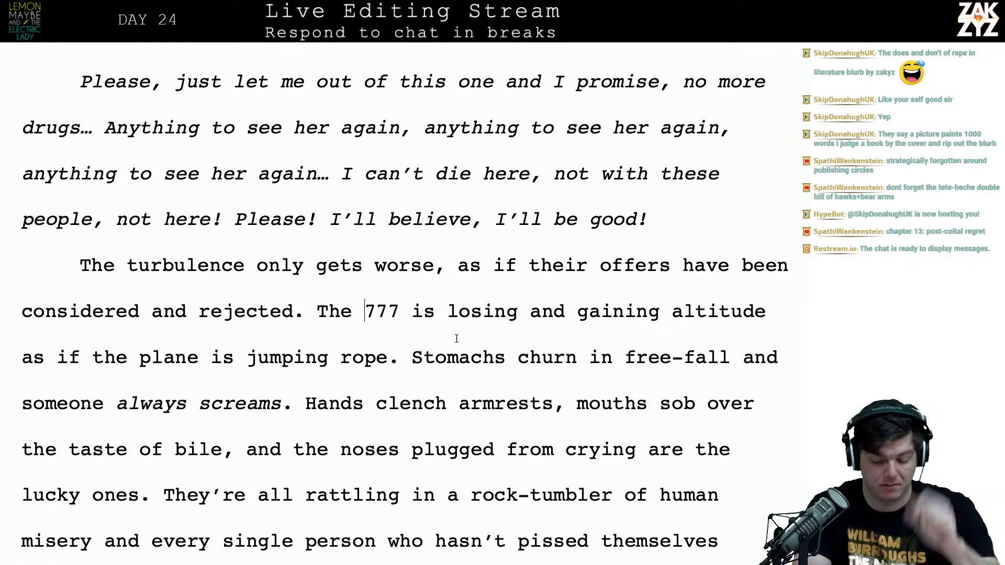
pyautogui.click(365, 311)
pyautogui.write('Boeing')
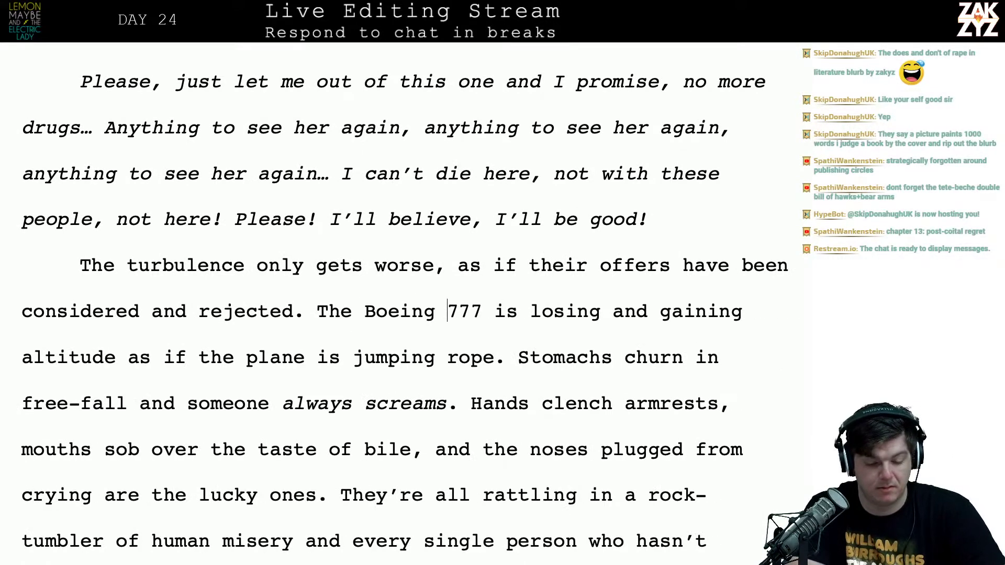
# Read on from the turbulence paragraph through chapter 20, "Date night", to the chapter's last paragraphs
pyautogui.hotkey('ctrl', 'End')
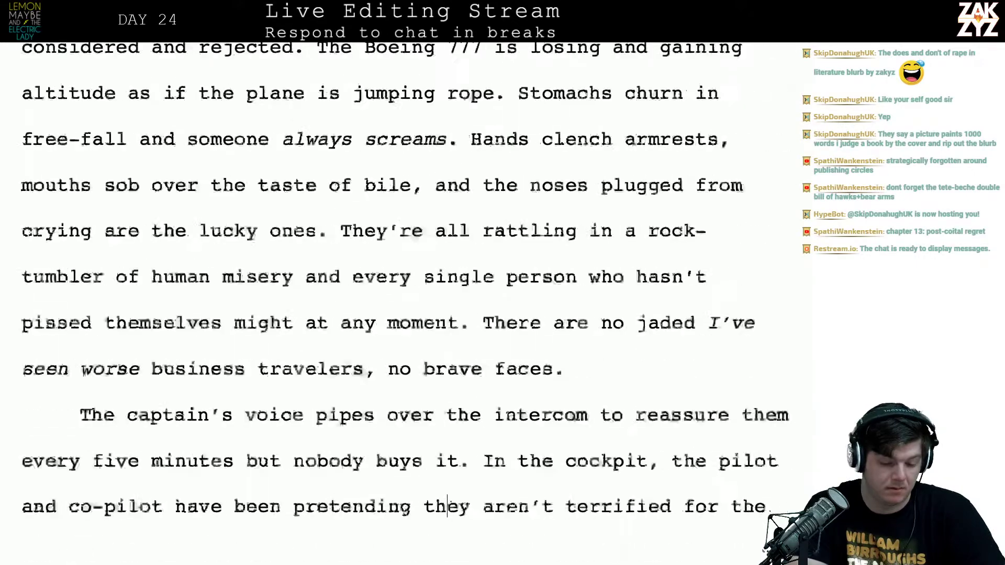
pyautogui.scroll(-5, 79, 528)
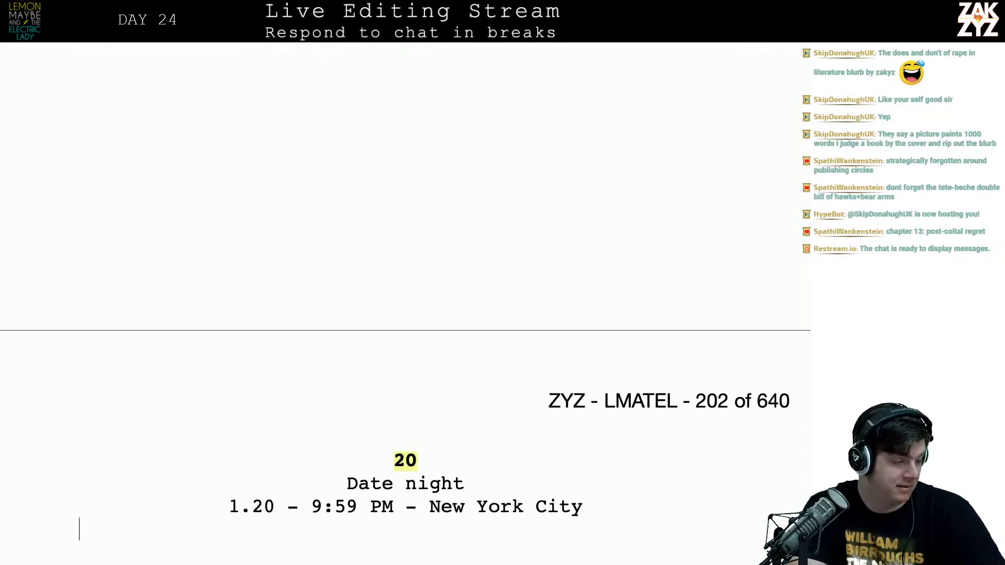
pyautogui.press('Return')
pyautogui.press('Return')
pyautogui.press('Return')
pyautogui.write('The storm outside the window is nothing compared to the storm inside his body.')
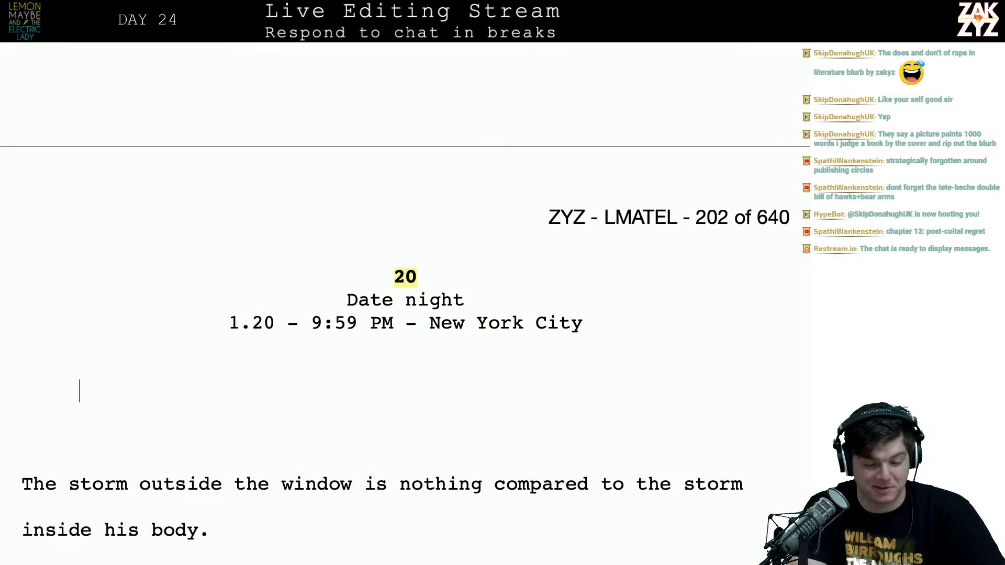
pyautogui.scroll(-10, 447, 506)
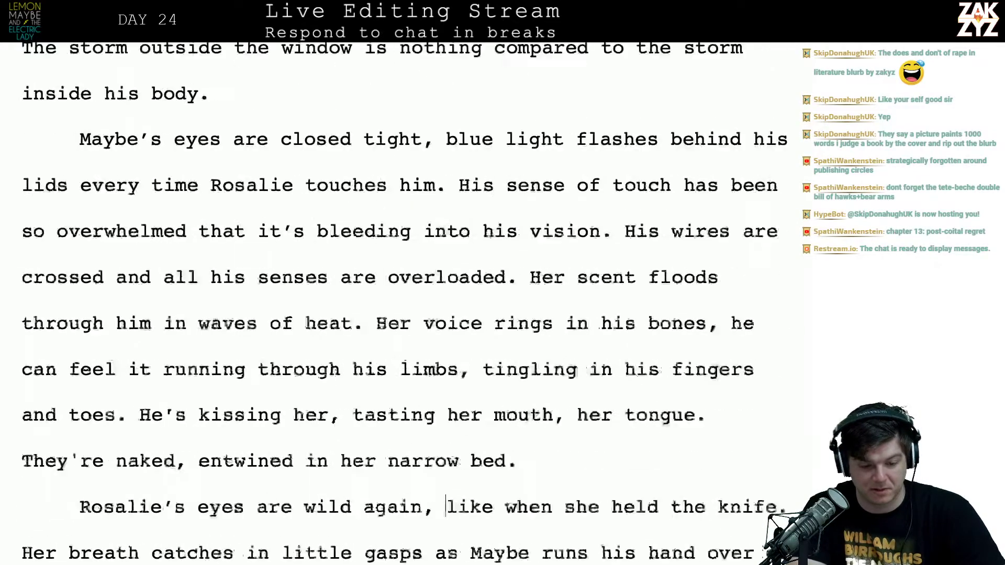
pyautogui.scroll(-15, 448, 507)
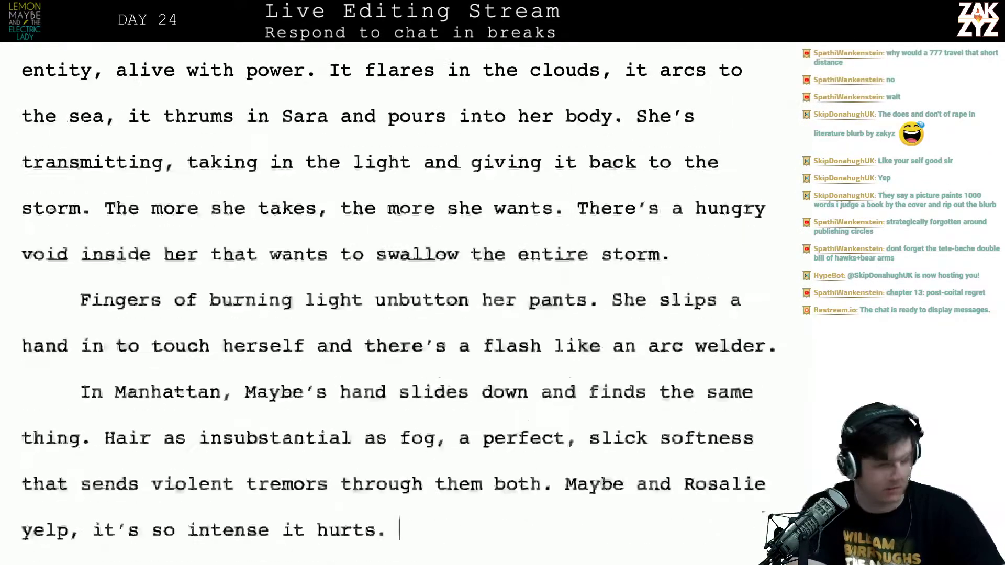
pyautogui.scroll(-8, 447, 507)
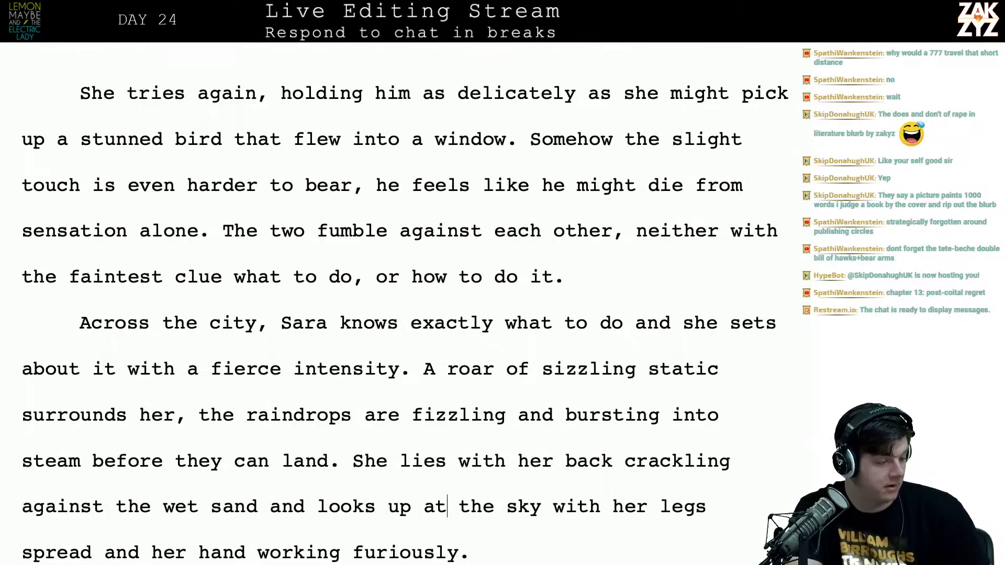
pyautogui.scroll(-3, 447, 506)
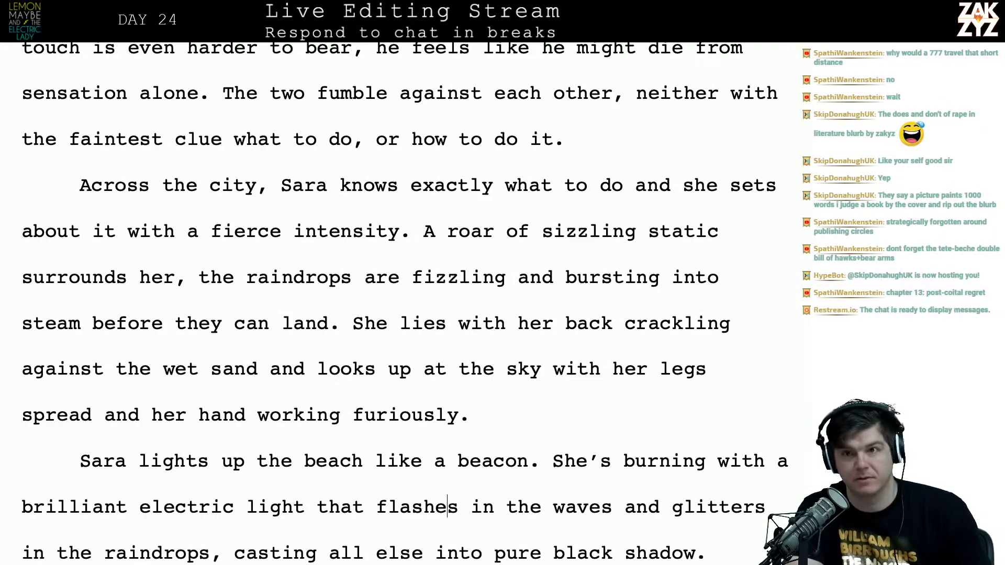
pyautogui.scroll(-3, 447, 507)
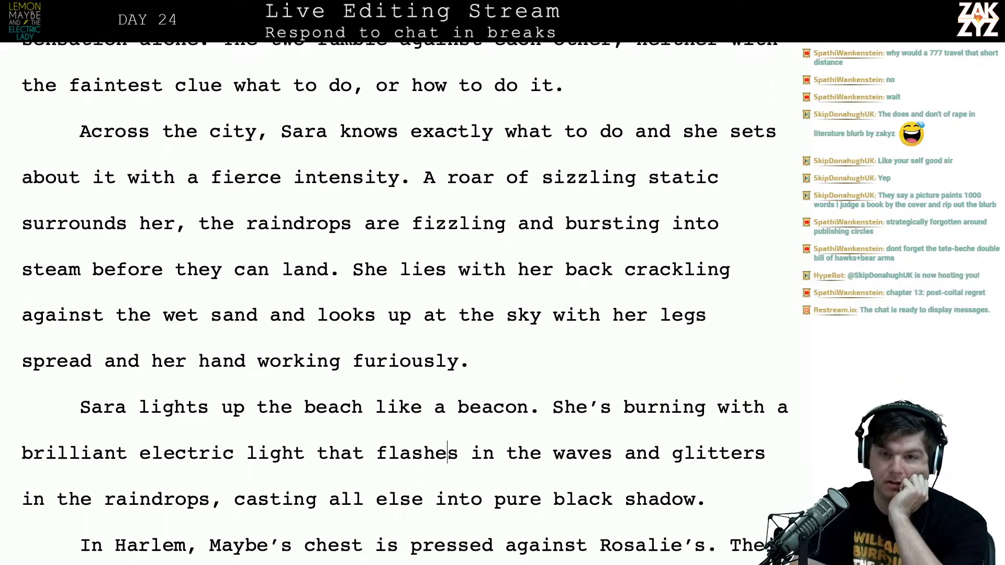
pyautogui.scroll(-5, 447, 506)
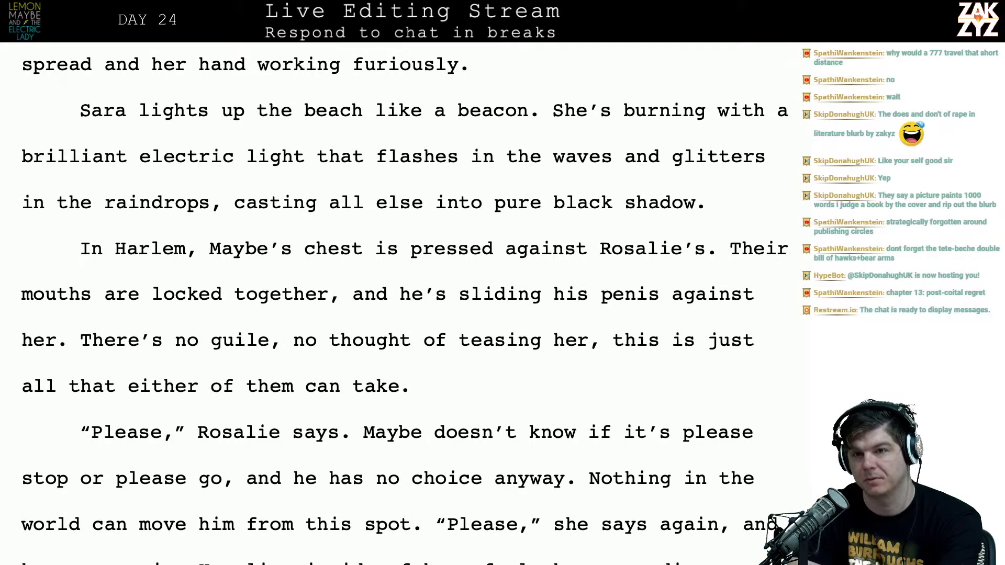
pyautogui.scroll(-2, 406, 308)
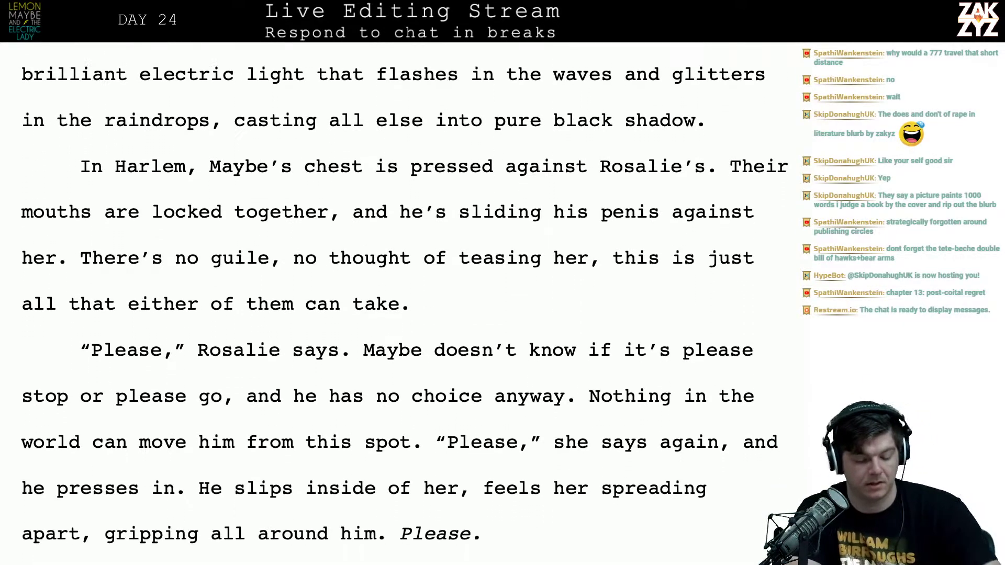
# Switch to the browser, search the web for "777 flight from heathrow to jfk" and skim the results
pyautogui.press('super+Tab')
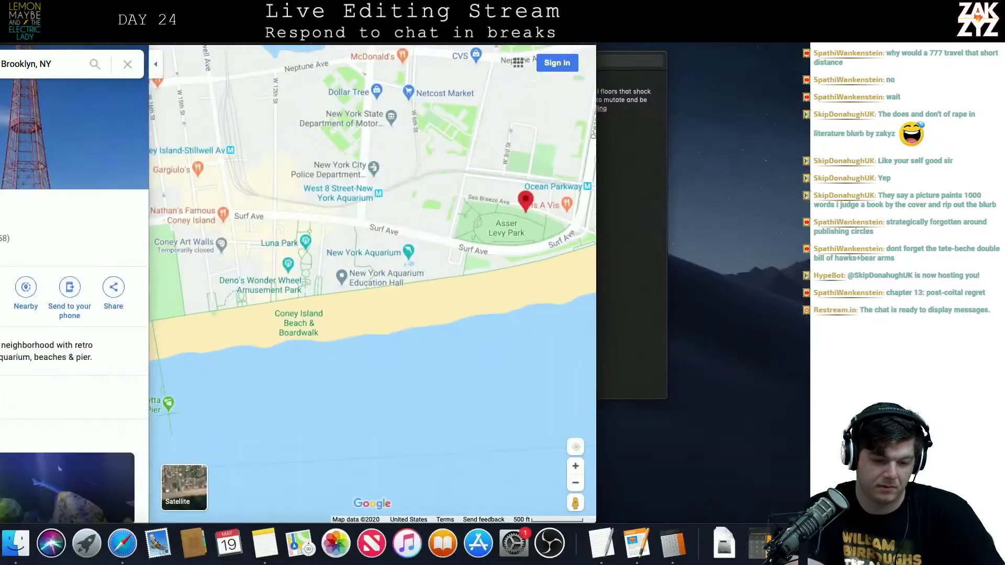
pyautogui.press('super+l')
pyautogui.write('7')
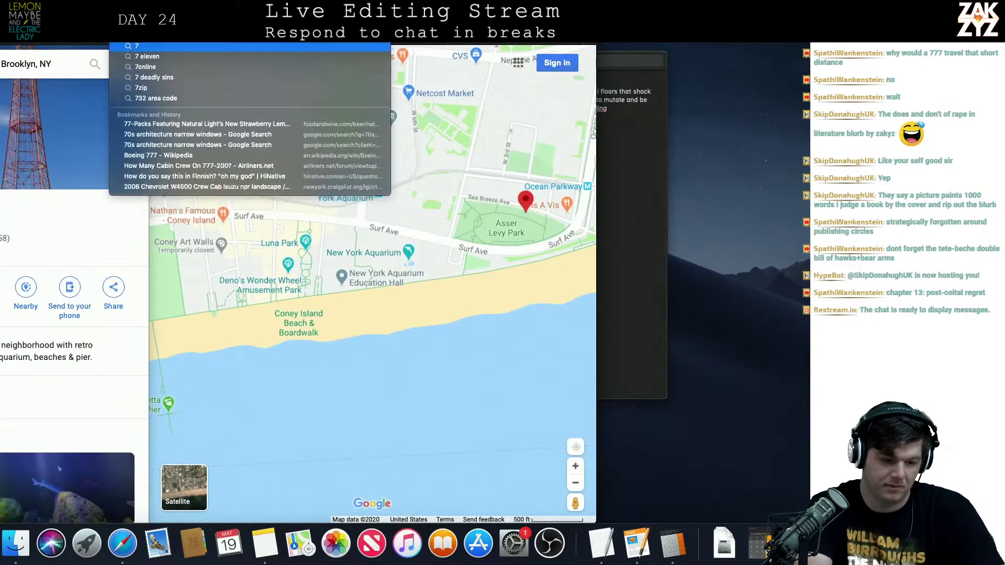
pyautogui.write('77 fl')
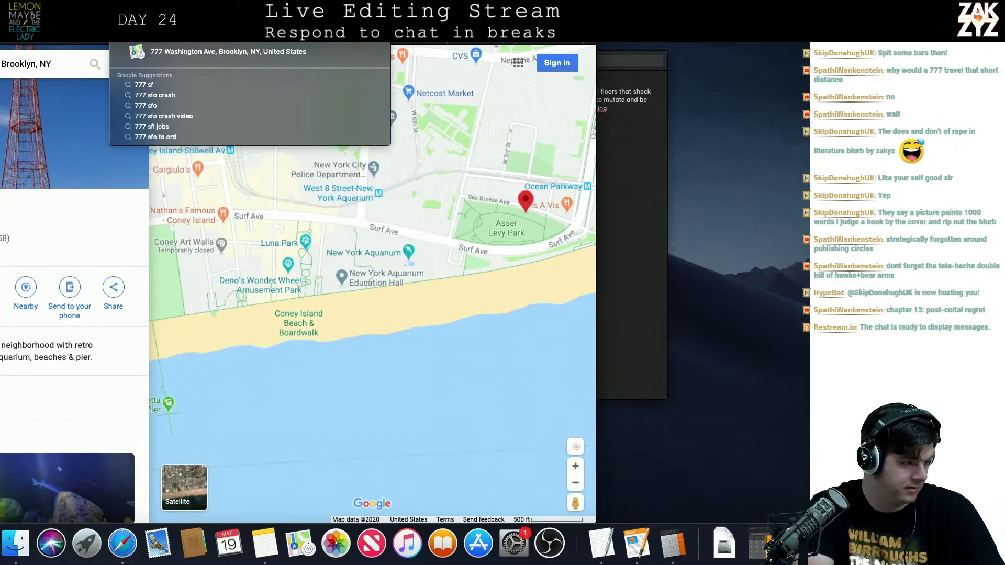
pyautogui.write('ight')
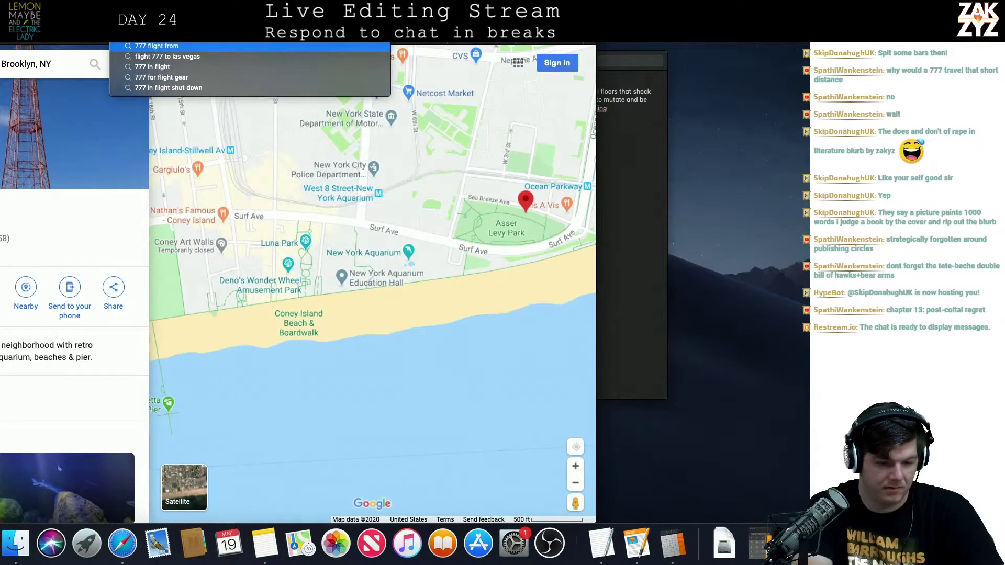
pyautogui.write(' from heathrow to jf')
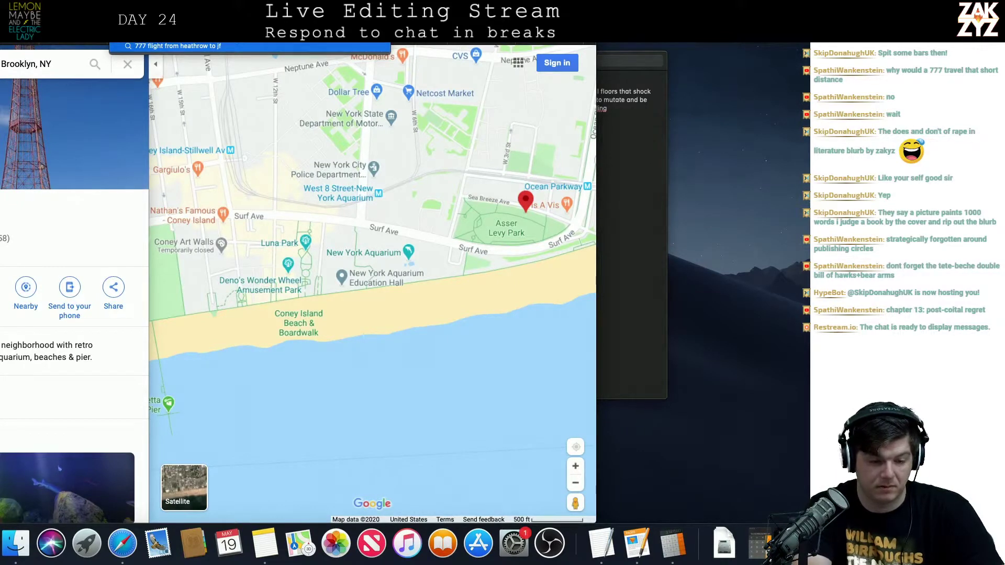
pyautogui.press('Return')
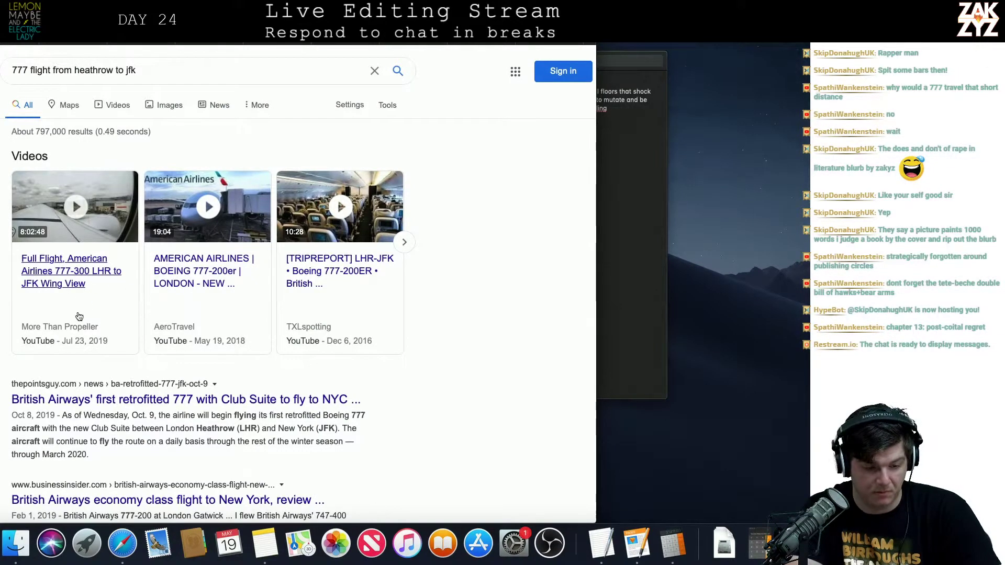
pyautogui.scroll(-2, 144, 341)
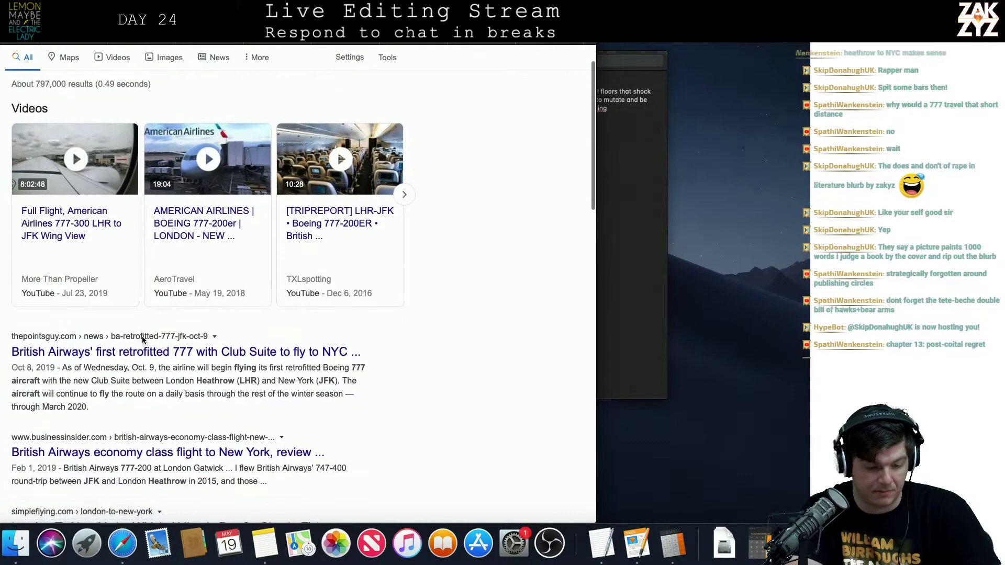
pyautogui.scroll(-2, 209, 314)
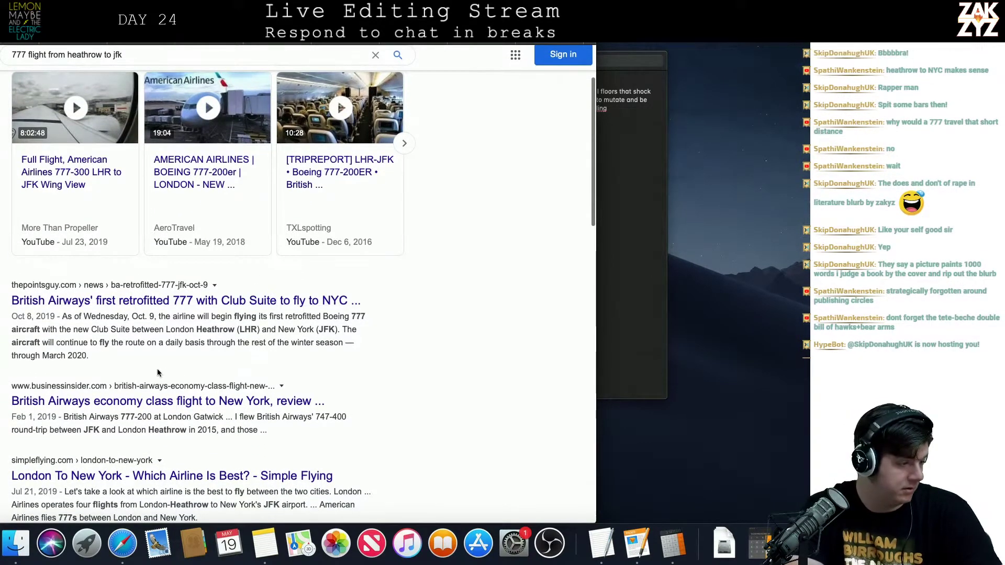
# Return to the manuscript and reread the closing paragraphs of chapter 20
pyautogui.press('super+Tab')
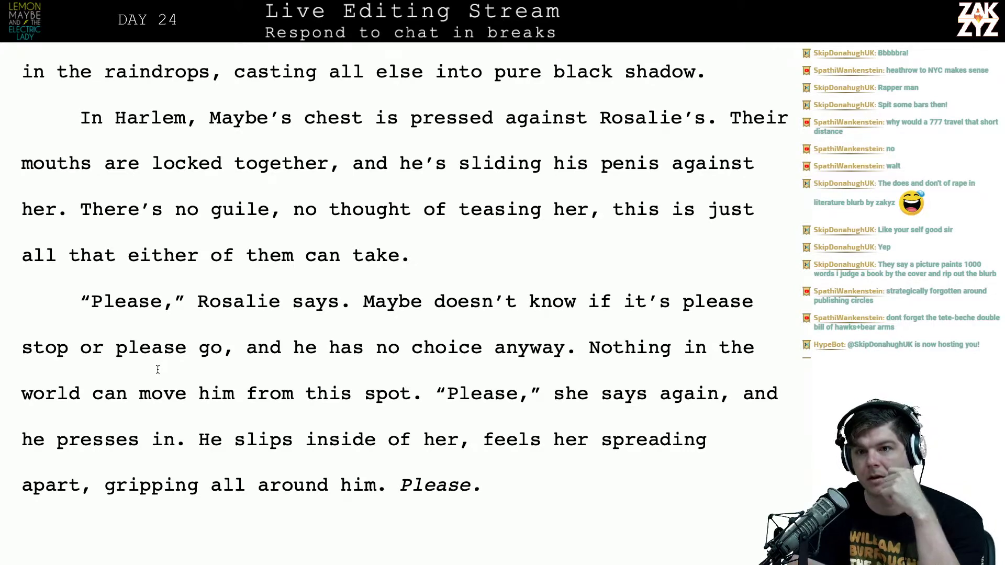
pyautogui.scroll(-2, 158, 369)
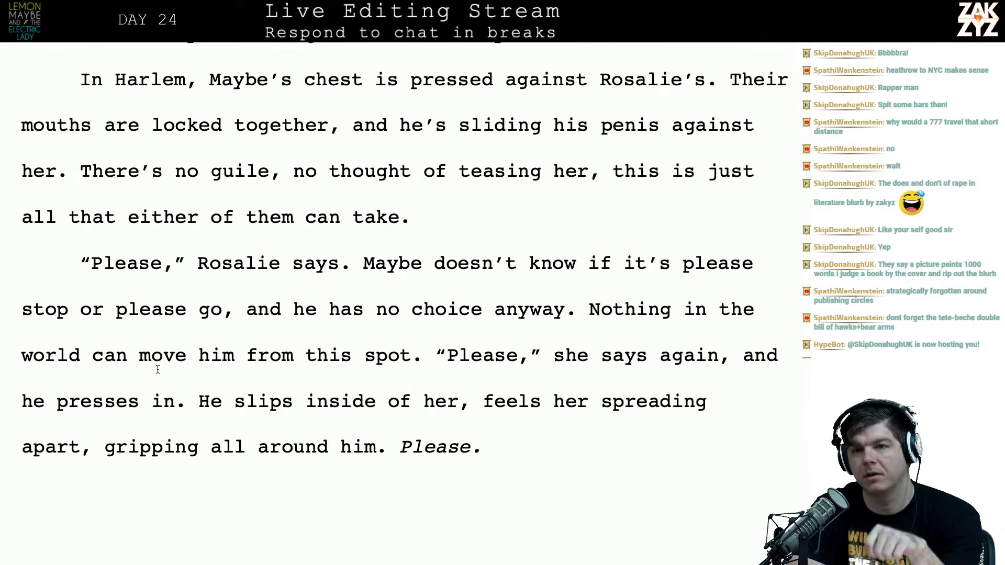
pyautogui.scroll(2, 157, 369)
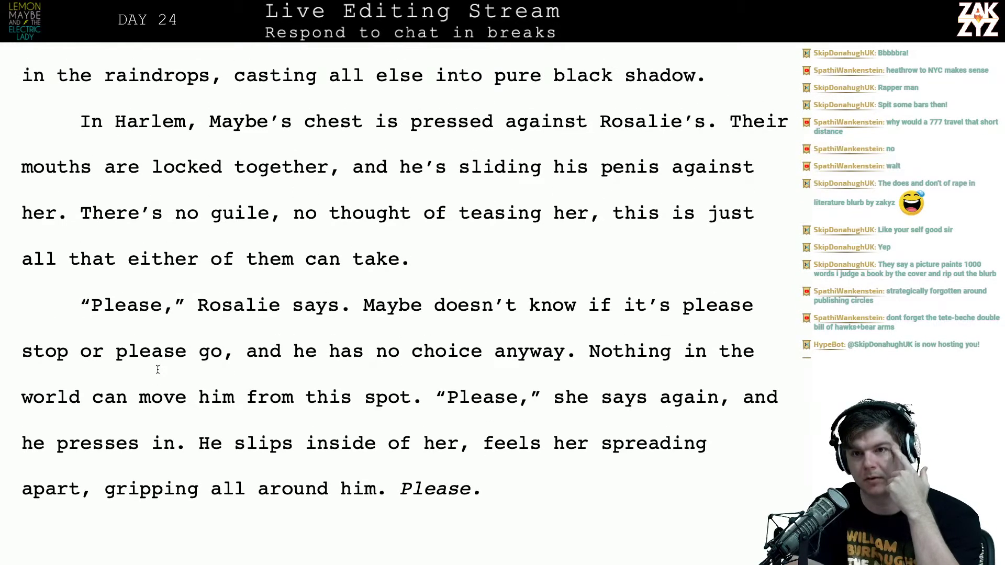
pyautogui.scroll(3, 158, 369)
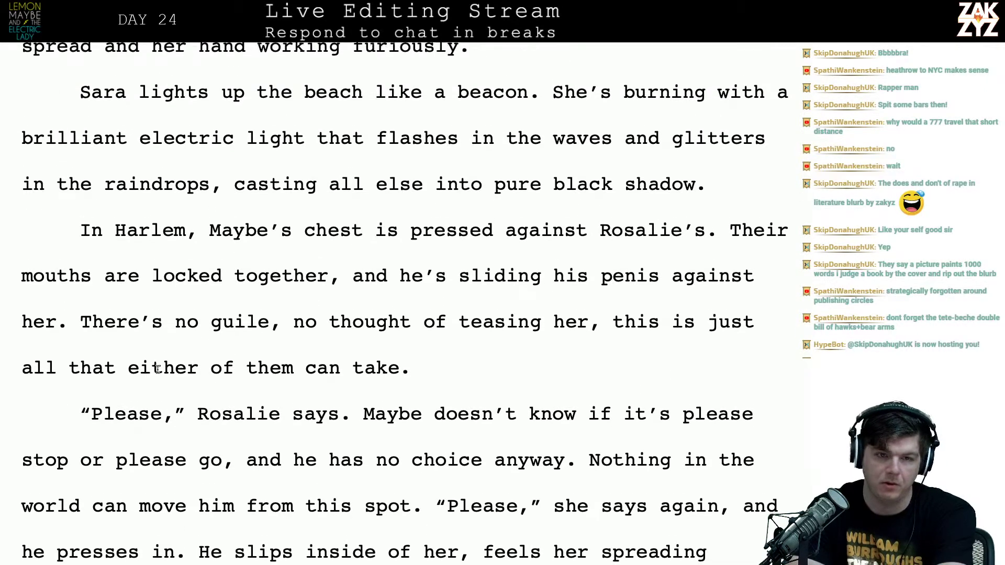
pyautogui.scroll(-3, 158, 369)
pyautogui.scroll(-2, 157, 369)
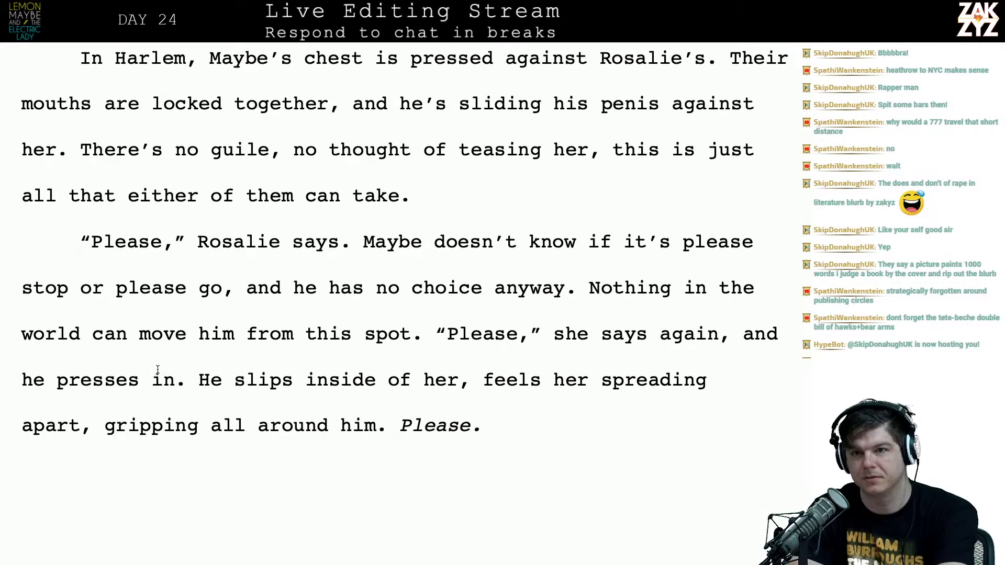
pyautogui.scroll(-2, 158, 369)
pyautogui.scroll(-15, 158, 369)
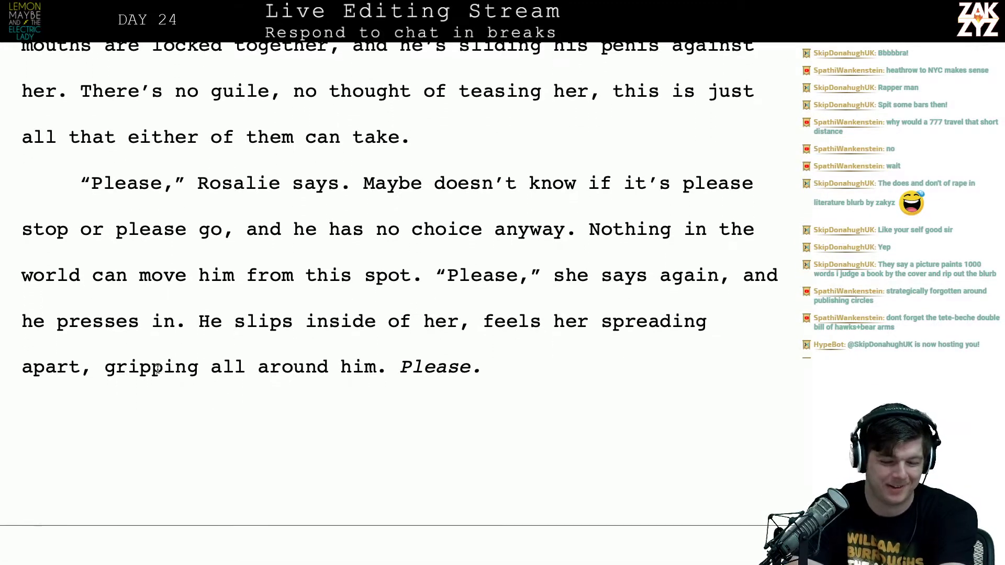
# At the start of chapter 21's first paragraph, insert "A tiny flash of light flickers beneath the plane, no bigger than a firecracker."
pyautogui.scroll(-20, 227, 365)
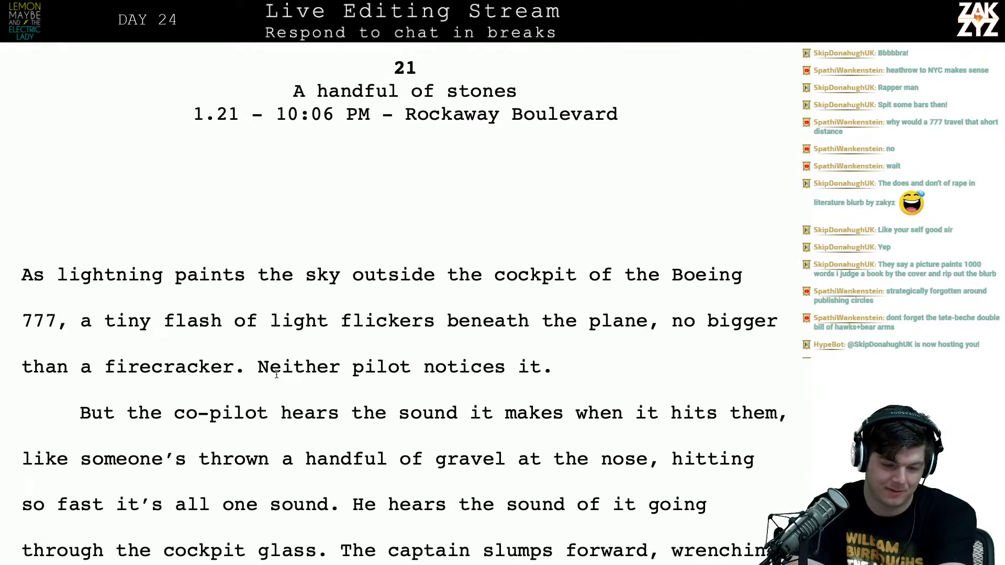
pyautogui.scroll(5, 237, 356)
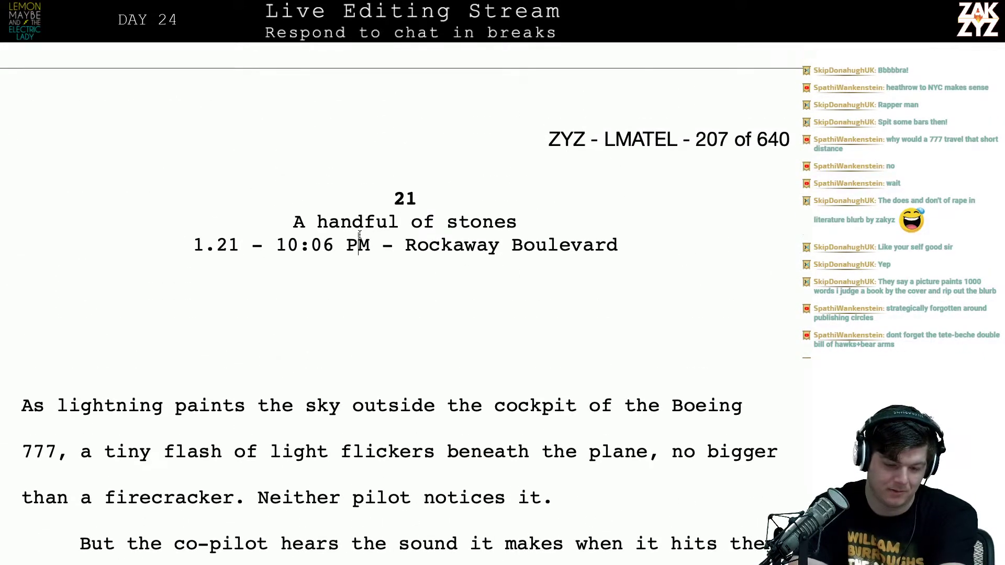
pyautogui.click(387, 219)
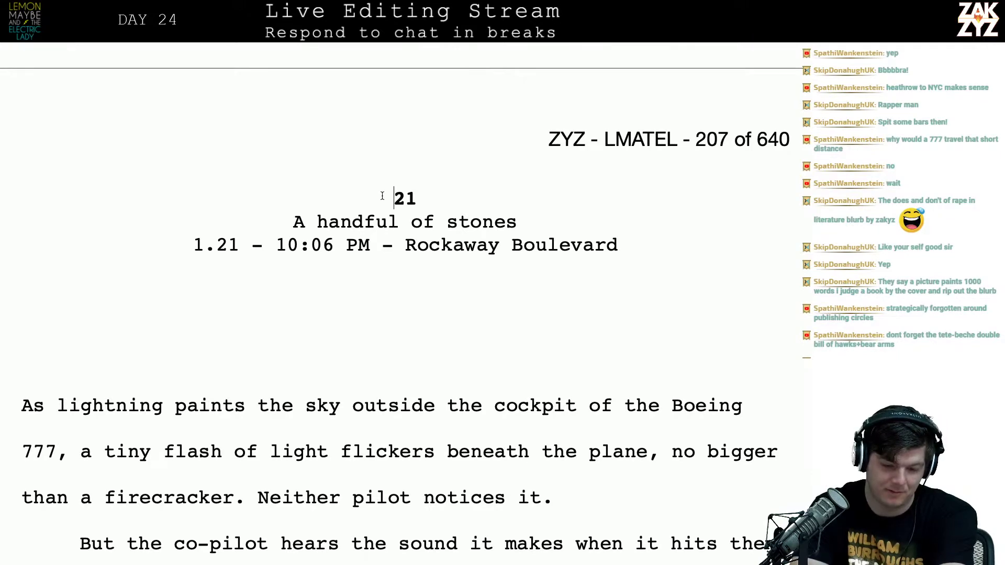
pyautogui.press('Up')
pyautogui.press('Down')
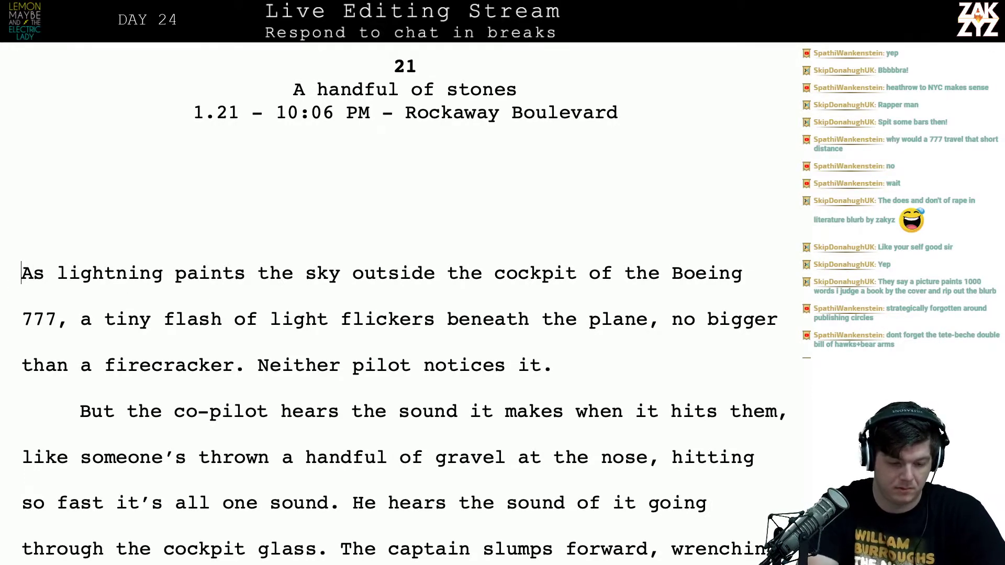
pyautogui.write('A tiny fla')
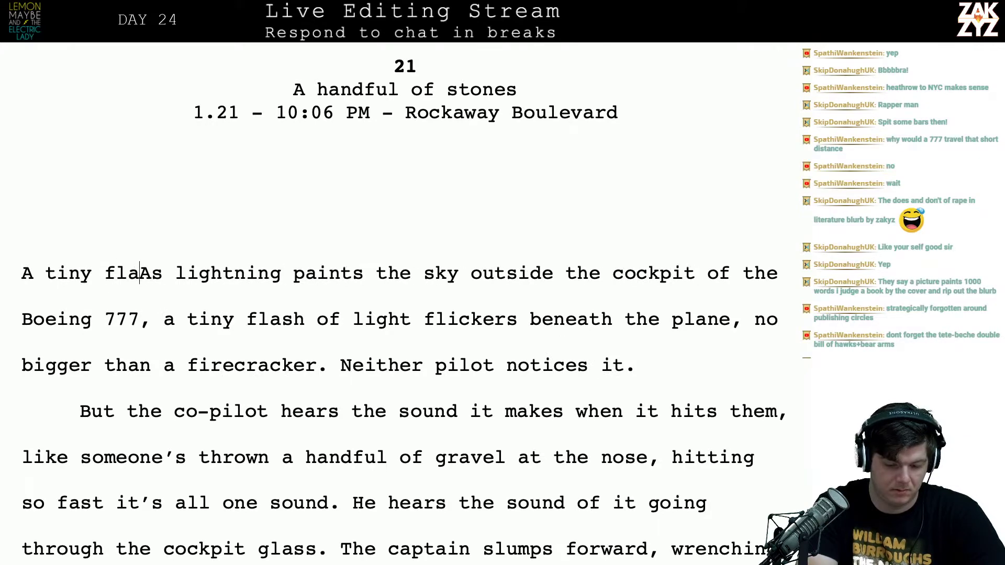
pyautogui.write('sh o f')
pyautogui.press('BackSpace')
pyautogui.press('BackSpace')
pyautogui.write('f ligh')
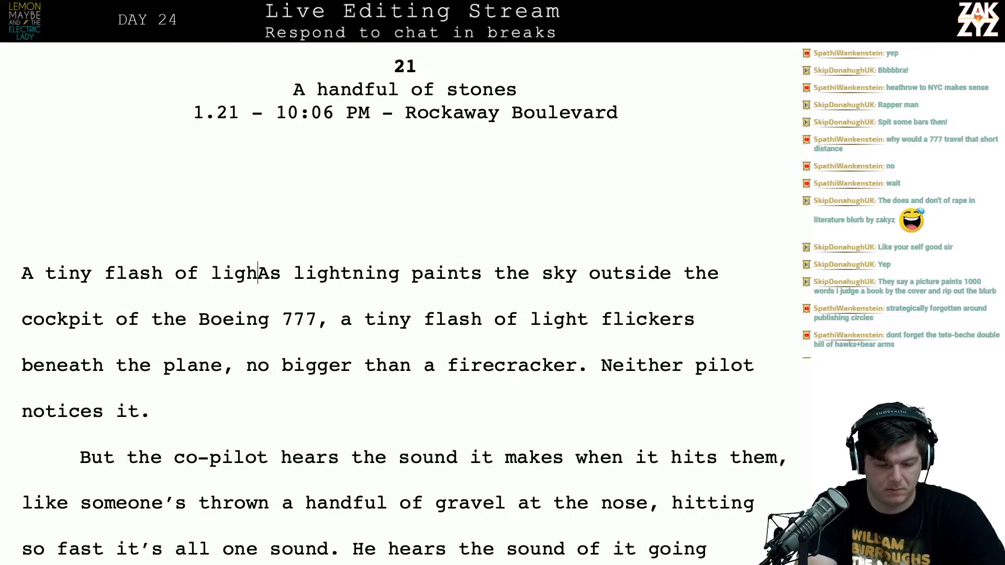
pyautogui.write('t flickers bene')
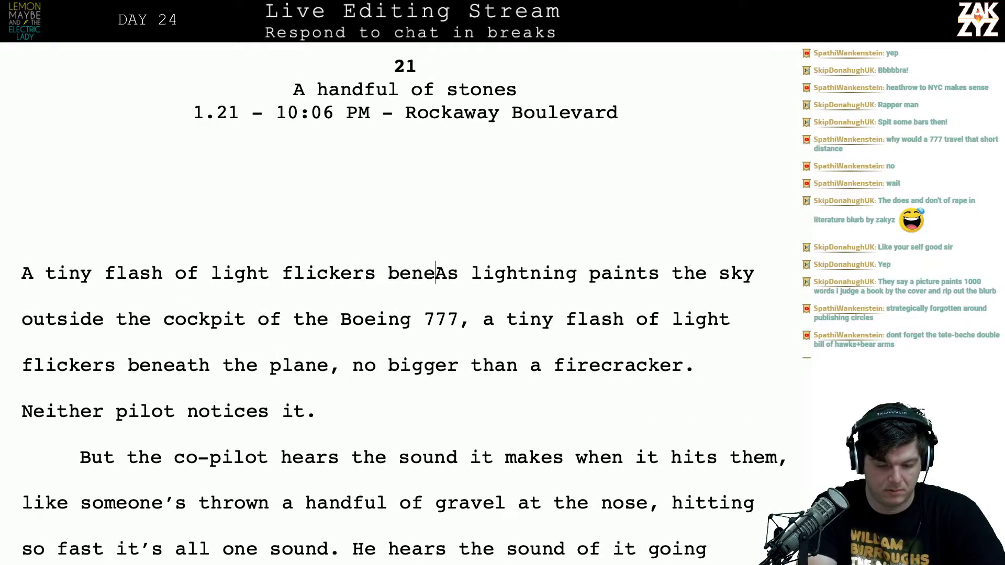
pyautogui.write('ath the plane, no')
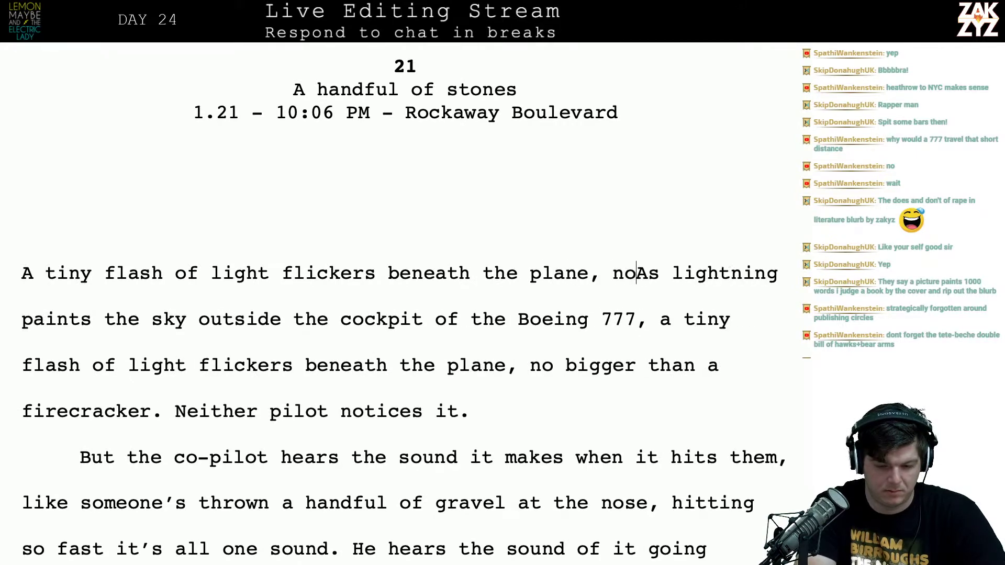
pyautogui.write(' big')
pyautogui.write('firecracker. ')
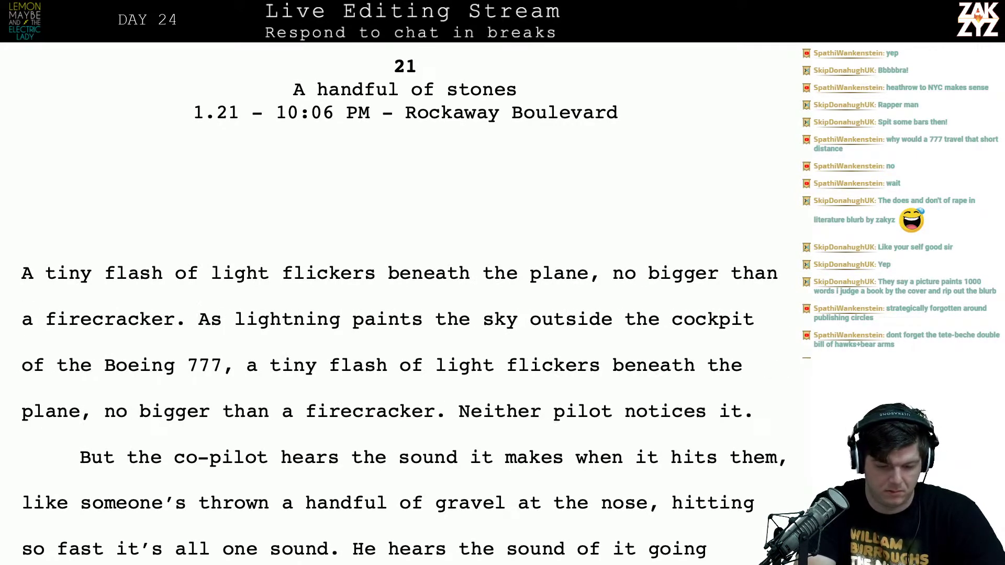
# After the new opening sentence of chapter 21, insert "With lightning painting the sky all around them, neither pilot notices."
pyautogui.write('With lig')
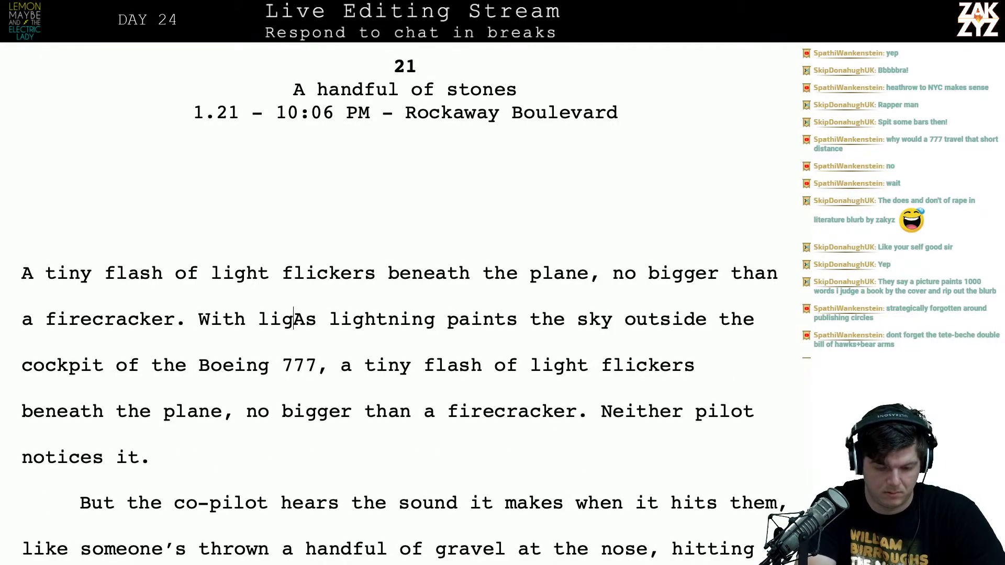
pyautogui.write('htning painting the')
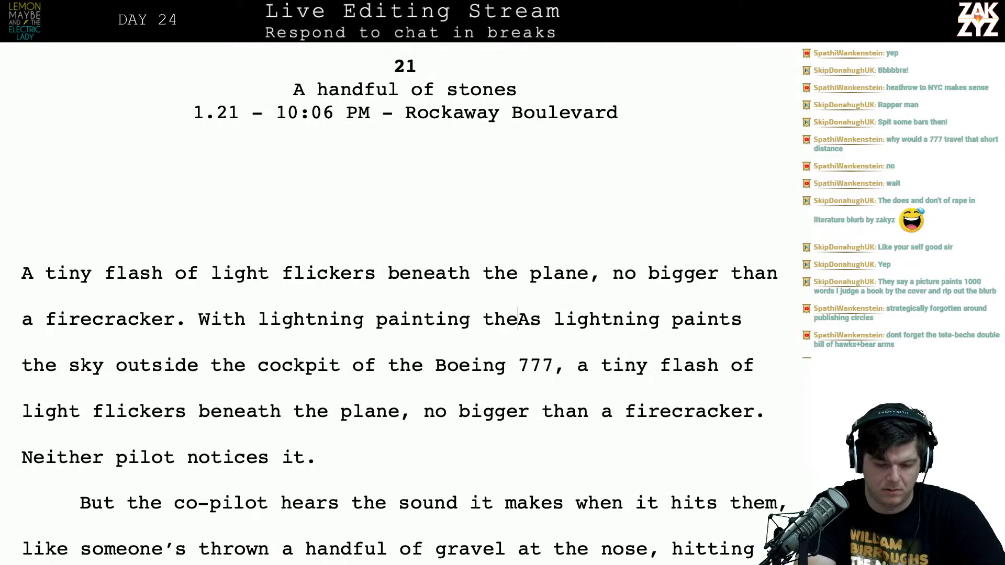
pyautogui.write(' syk all aro')
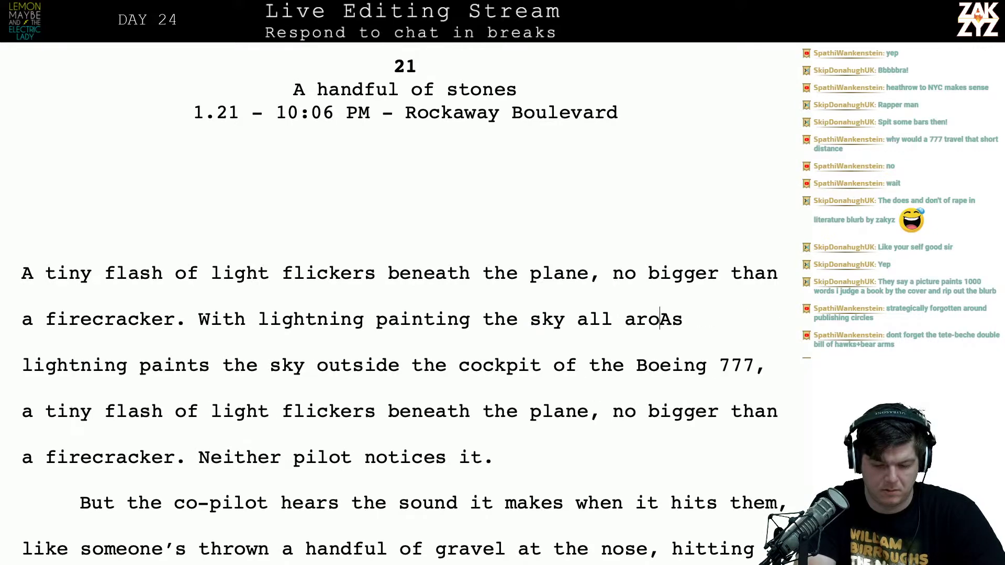
pyautogui.write('und them, neither pilot ')
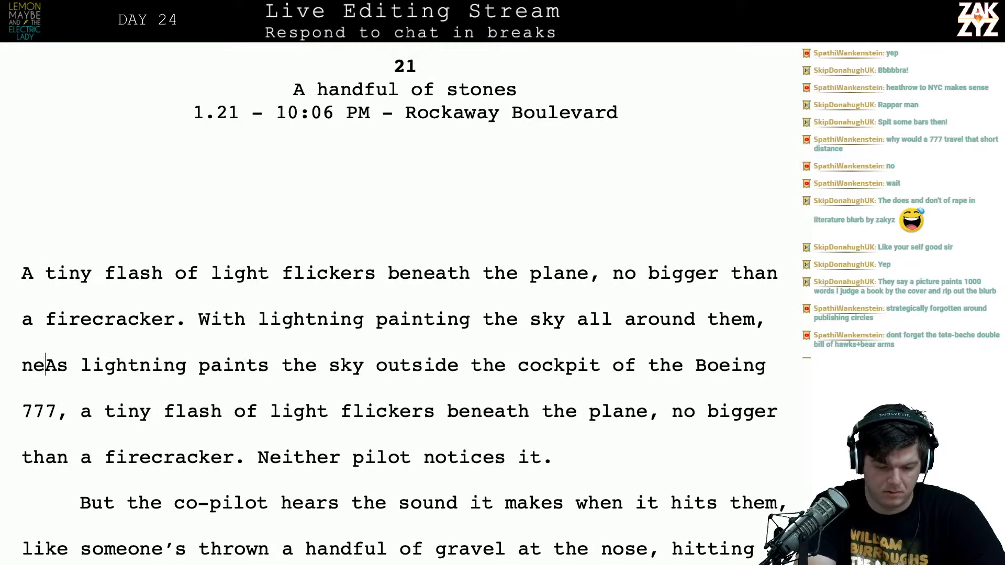
pyautogui.write('notices.')
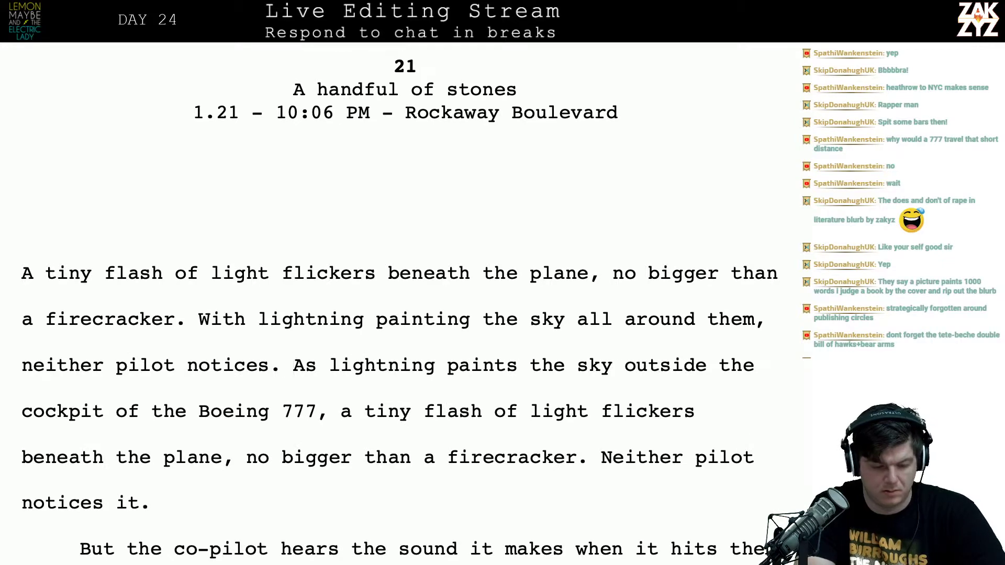
# Delete the old opening text of chapter 21, from "As lightning paints the sky" through "Neither pilot notices it."
pyautogui.hotkey('shift', 'Down')
pyautogui.hotkey('shift', 'Down')
pyautogui.hotkey('shift', 'Down')
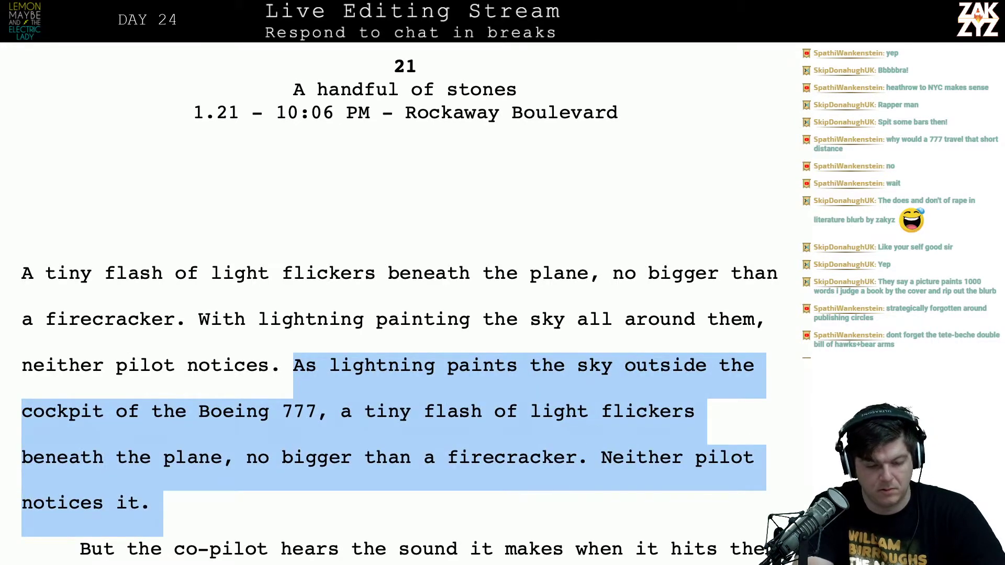
pyautogui.press('BackSpace')
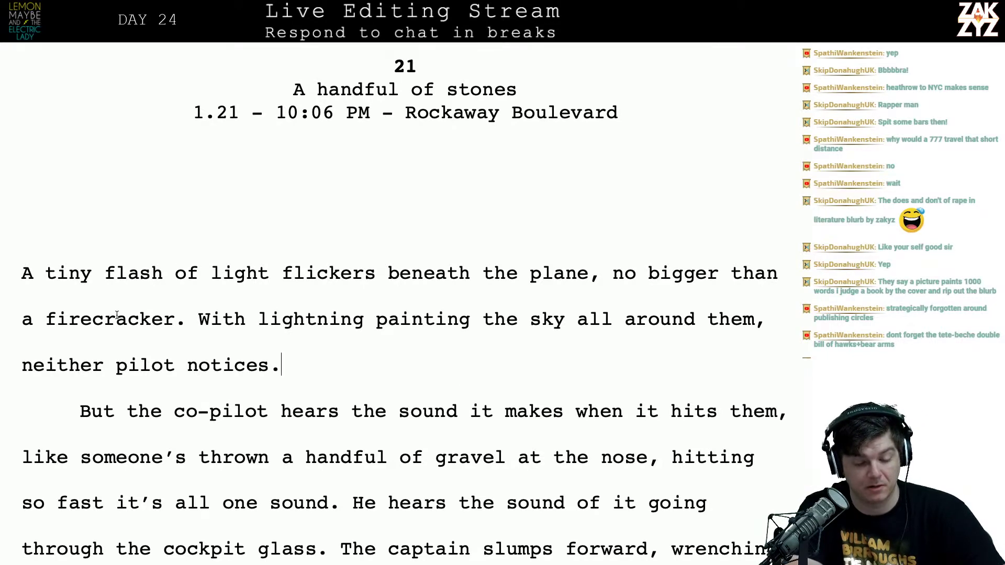
pyautogui.click(339, 314)
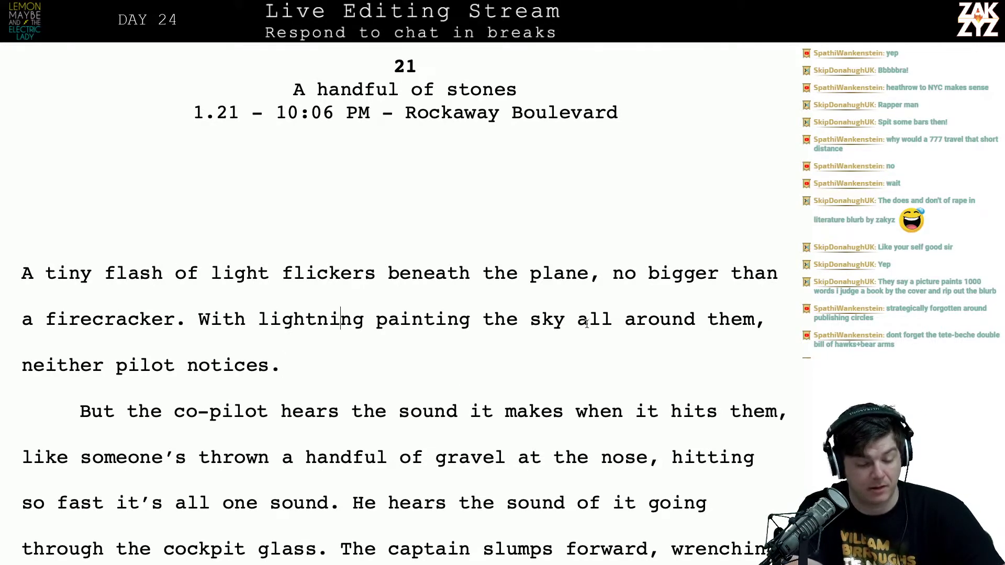
pyautogui.click(263, 367)
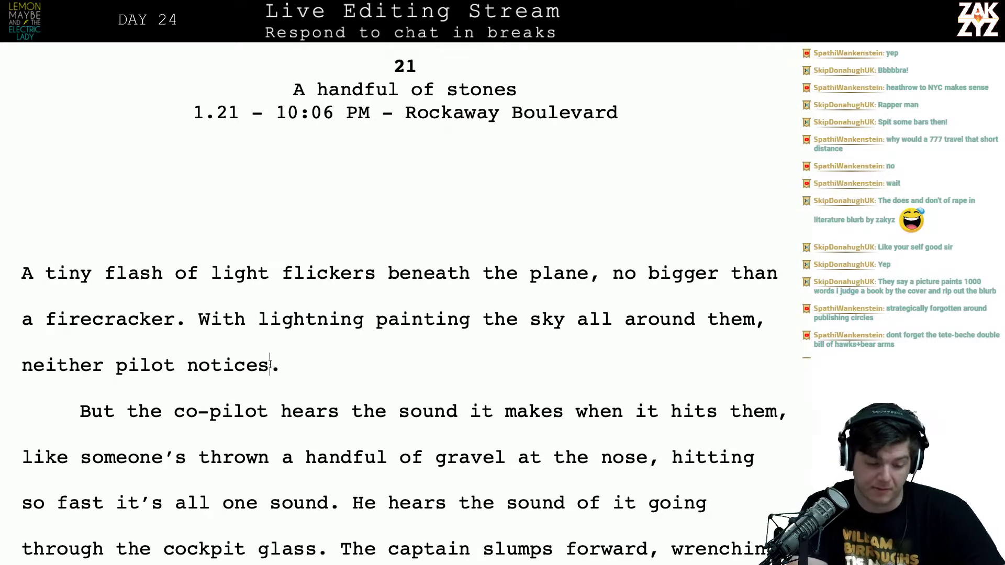
pyautogui.press('Left')
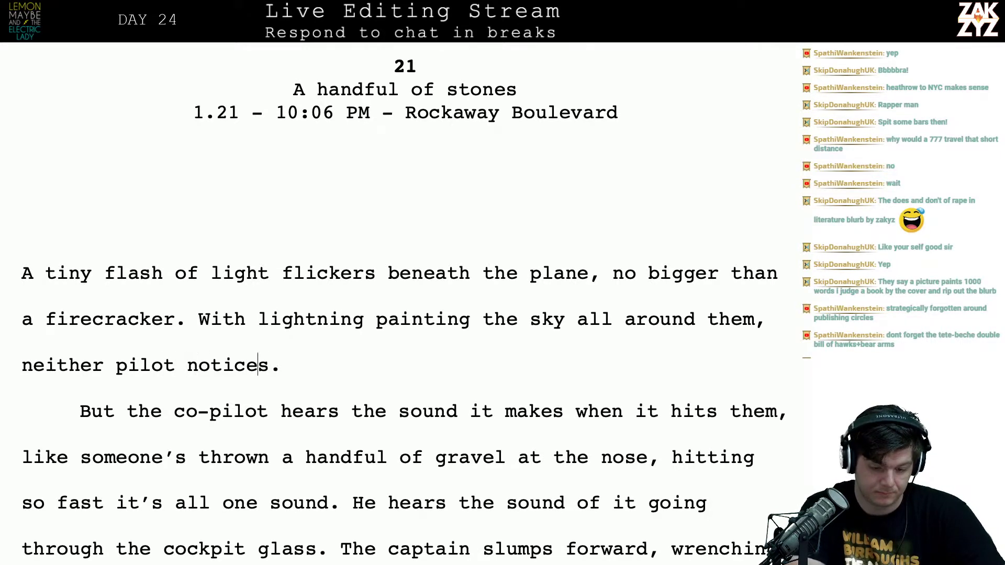
# In the chapter's first sentence, try "777" for "plane" and settle on "airplane" as the replacement
pyautogui.click(594, 276)
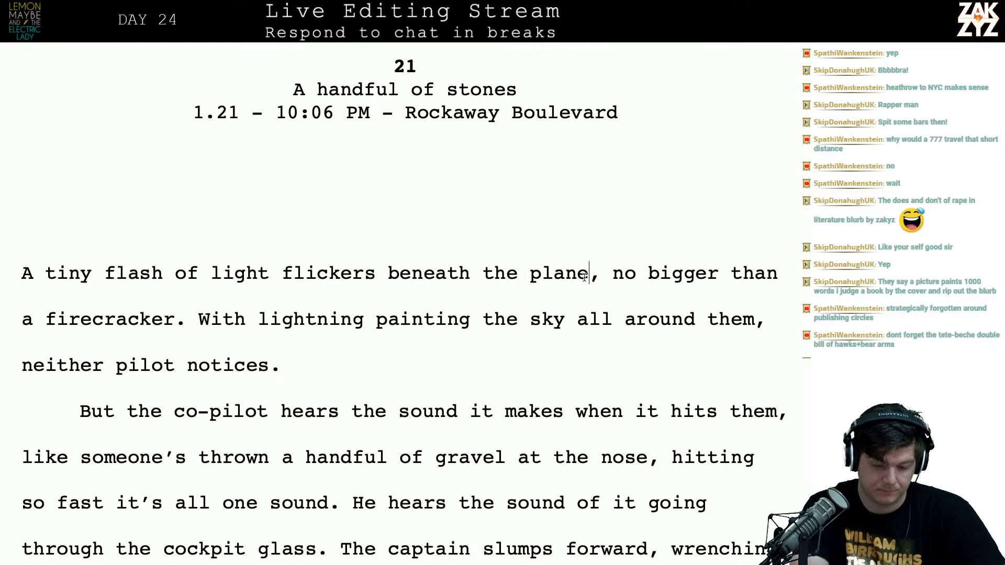
pyautogui.press('BackSpace')
pyautogui.press('BackSpace')
pyautogui.press('BackSpace')
pyautogui.press('BackSpace')
pyautogui.press('BackSpace')
pyautogui.write('777')
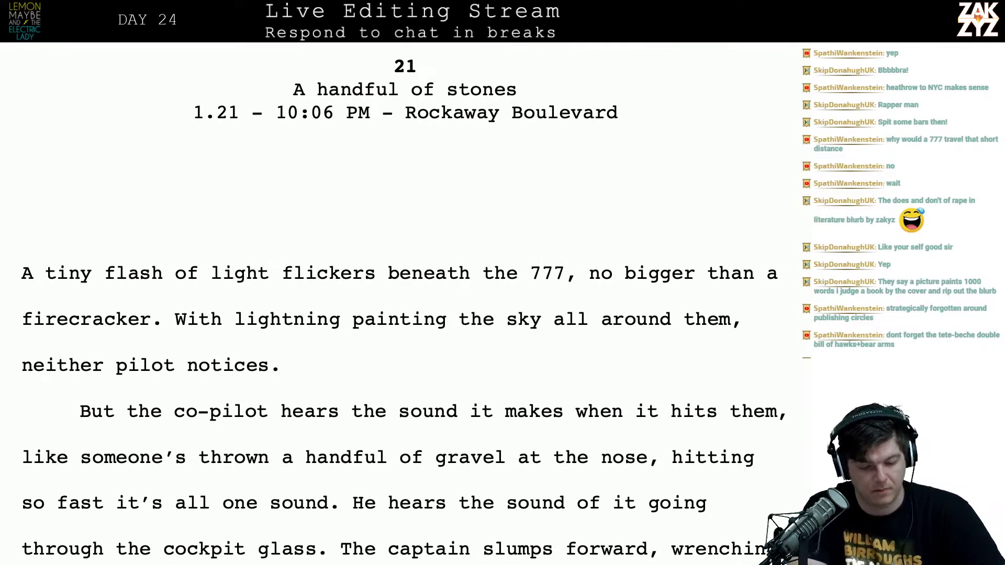
pyautogui.press('BackSpace')
pyautogui.press('BackSpace')
pyautogui.press('BackSpace')
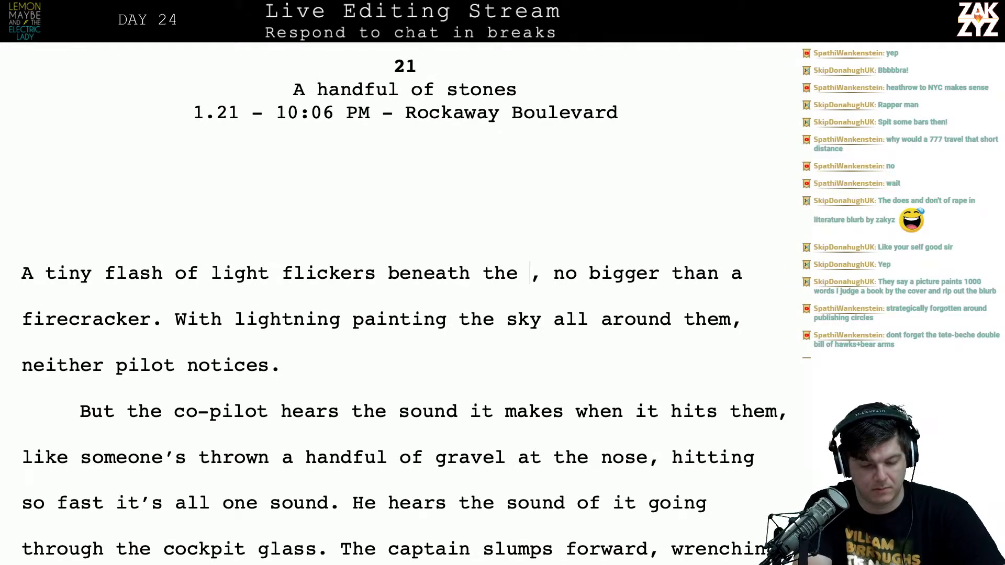
pyautogui.write('air')
pyautogui.press('BackSpace')
pyautogui.press('BackSpace')
pyautogui.press('BackSpace')
pyautogui.write('airplane')
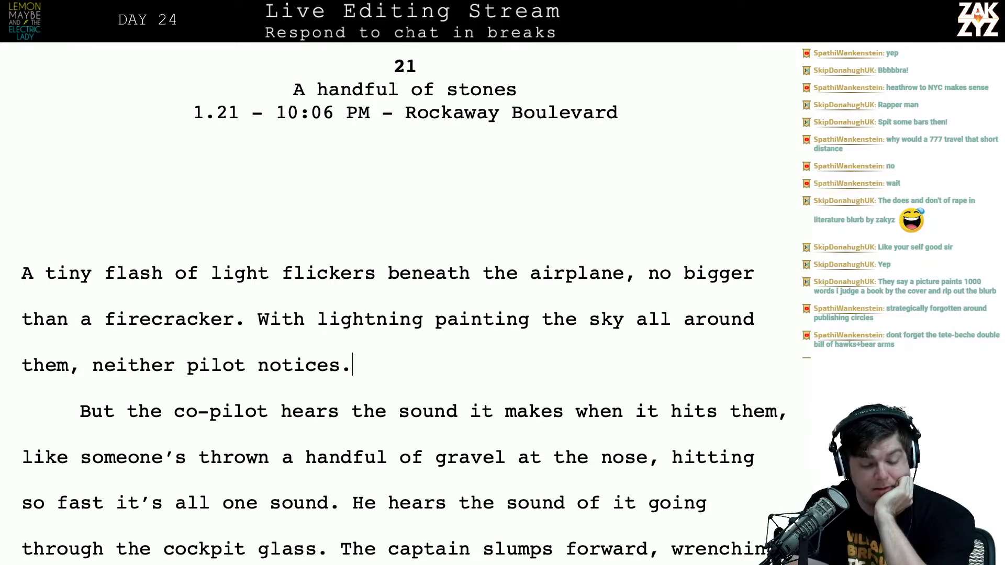
# Read through the second paragraph and start a new paragraph at "He hears the sound of it going through the cockpit glass."
pyautogui.scroll(-3, 397, 304)
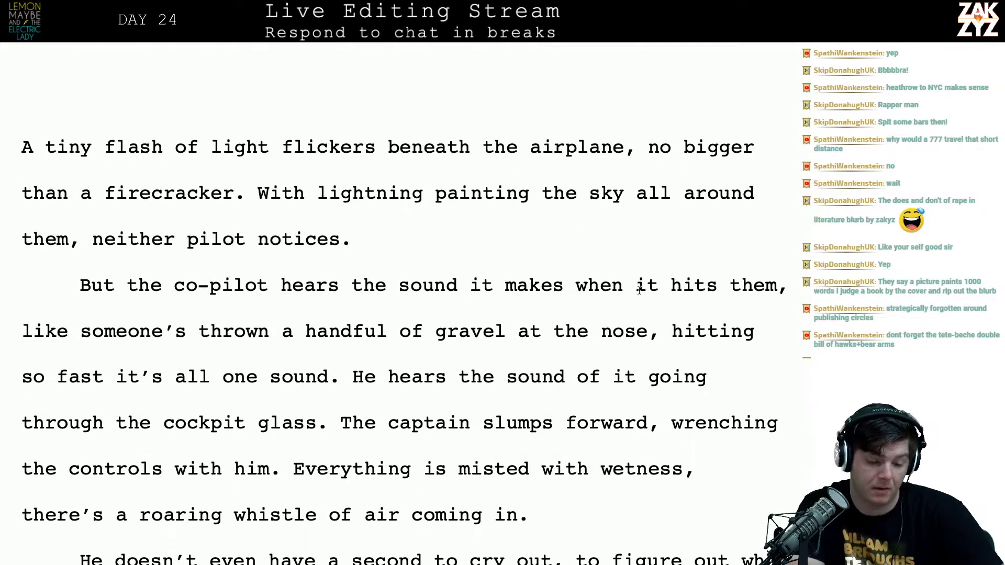
pyautogui.press('Right')
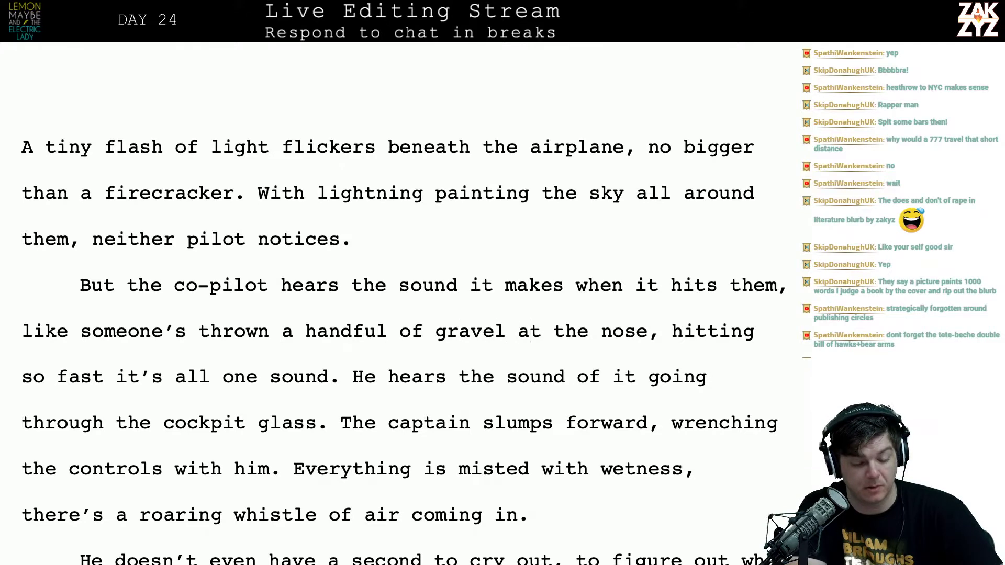
pyautogui.press('Right')
pyautogui.press('Right')
pyautogui.press('Right')
pyautogui.press('Right')
pyautogui.press('Right')
pyautogui.press('Right')
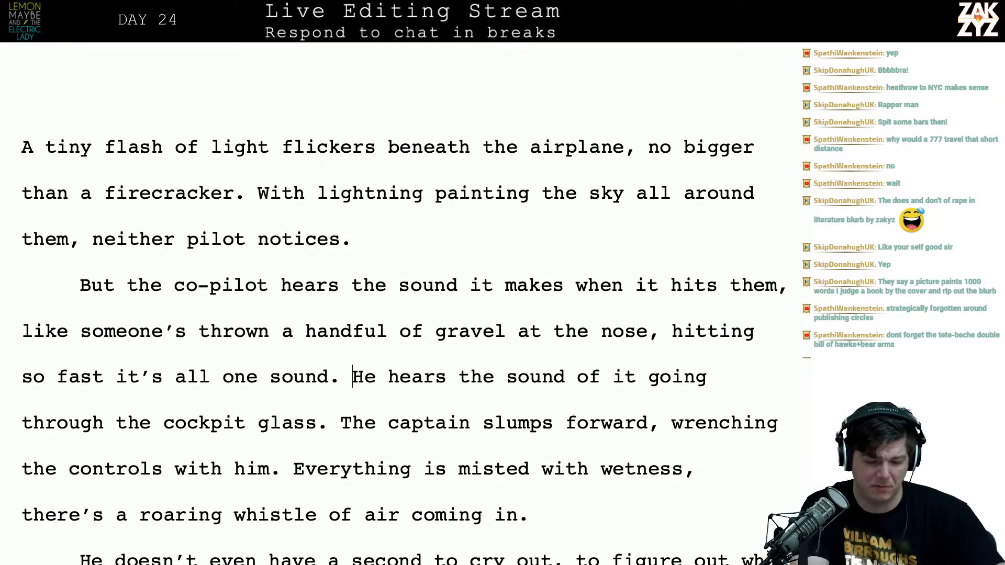
pyautogui.press('Return')
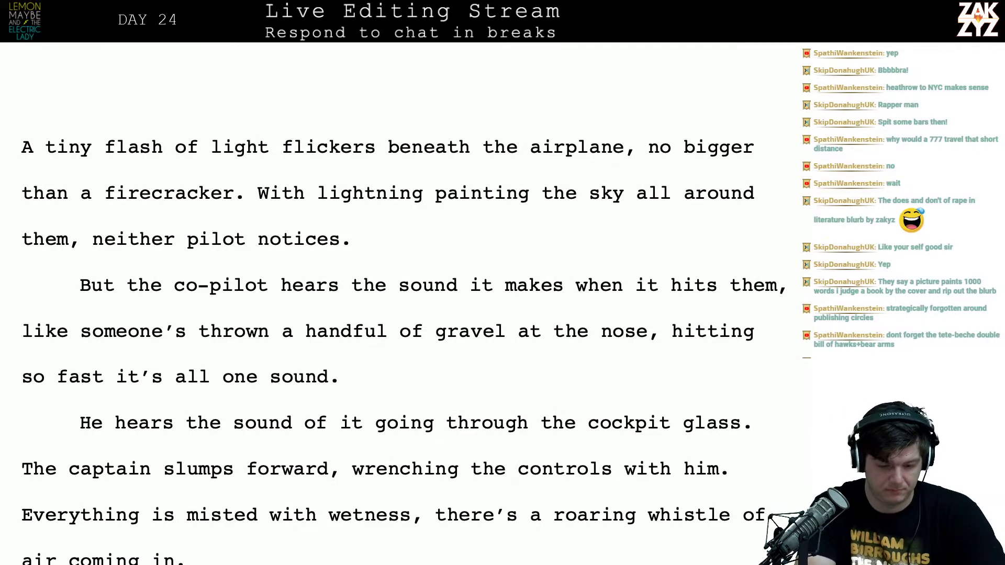
# After "it's all one sound.", draft the continuation "Then the sound of the cockpit glass puncturing,"
pyautogui.write('Then the')
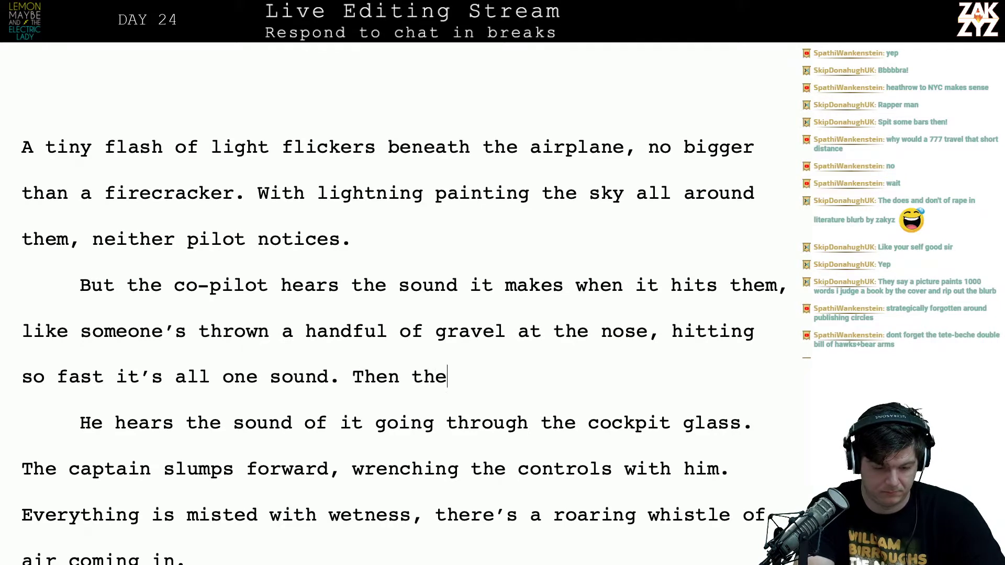
pyautogui.write(' sound of the')
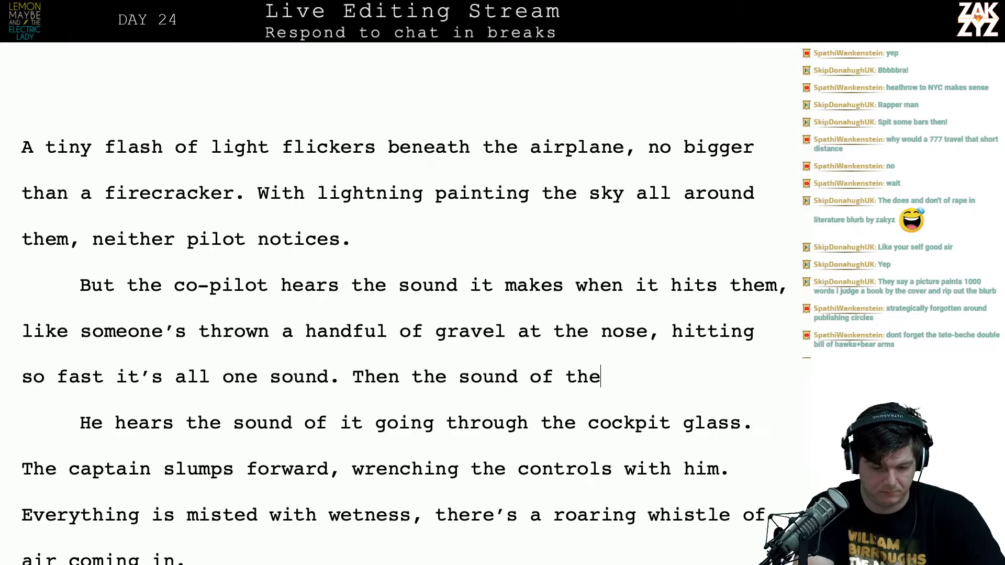
pyautogui.write(' cockpit glas')
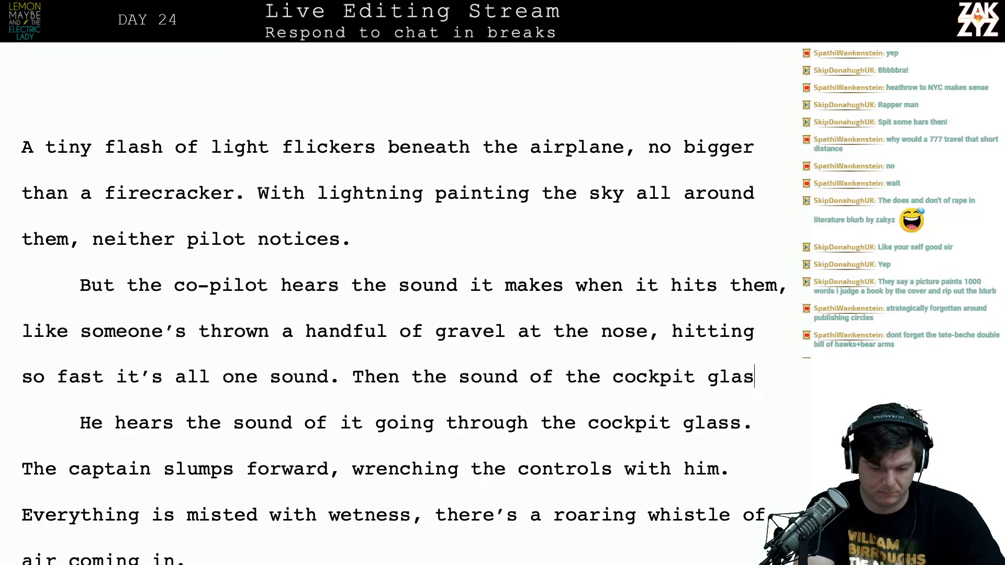
pyautogui.write('s puncturing,')
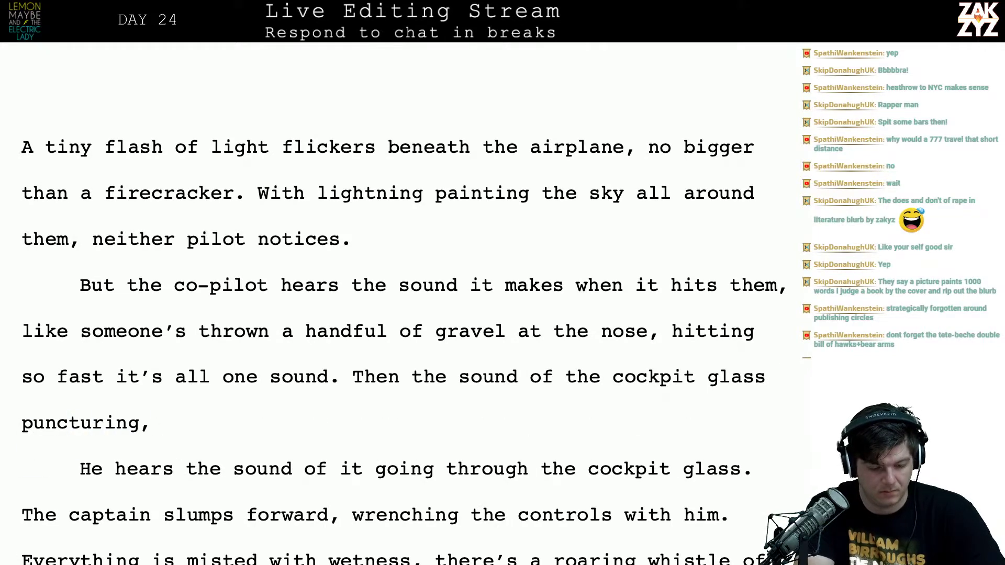
# Try continuing the drafted sentence with "the howl of air" and remove that phrase again
pyautogui.write(' the w')
pyautogui.press('BackSpace')
pyautogui.write('r')
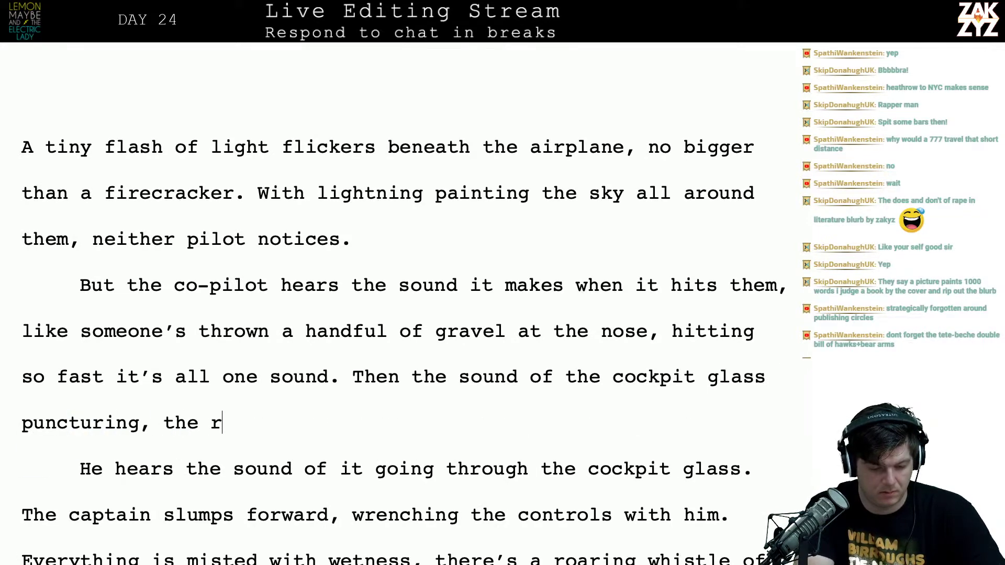
pyautogui.press('BackSpace')
pyautogui.press('BackSpace')
pyautogui.write('ho')
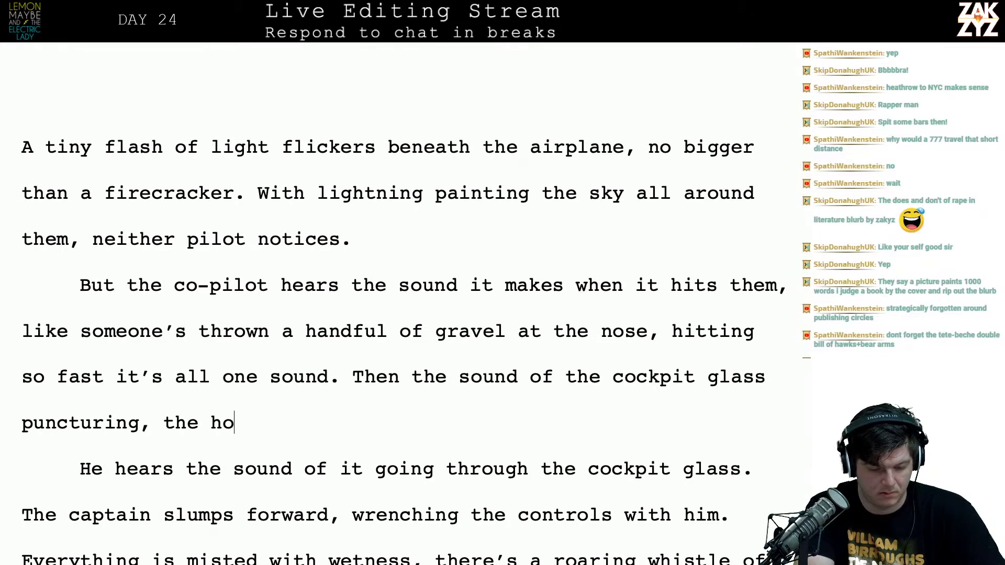
pyautogui.press('BackSpace')
pyautogui.press('BackSpace')
pyautogui.write('howl of ')
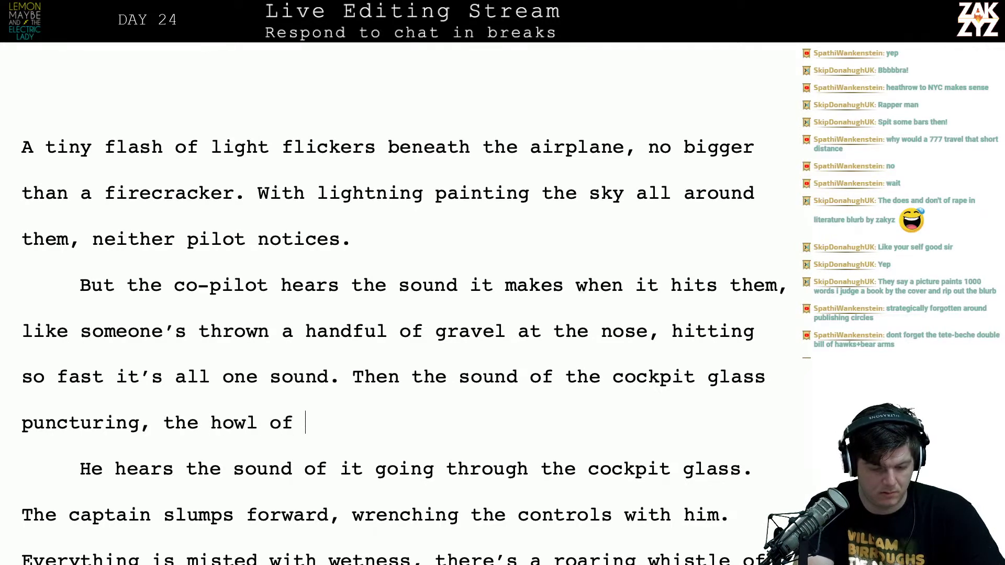
pyautogui.write('air f')
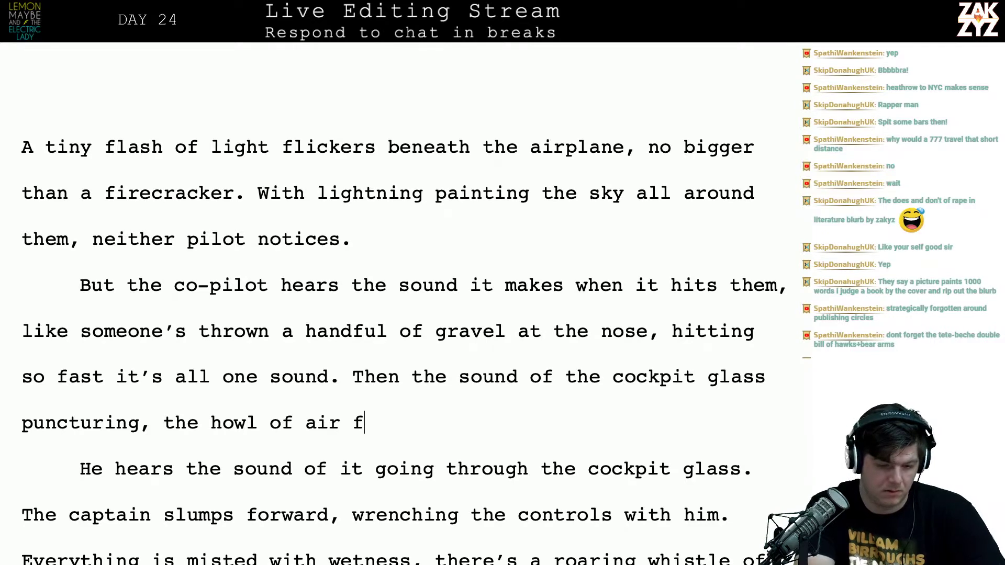
pyautogui.press('BackSpace')
pyautogui.press('BackSpace')
pyautogui.press('BackSpace')
pyautogui.press('BackSpace')
pyautogui.press('BackSpace')
pyautogui.press('BackSpace')
pyautogui.press('BackSpace')
pyautogui.press('BackSpace')
pyautogui.press('BackSpace')
pyautogui.press('BackSpace')
pyautogui.press('BackSpace')
pyautogui.press('BackSpace')
pyautogui.press('BackSpace')
pyautogui.press('BackSpace')
pyautogui.press('BackSpace')
pyautogui.press('BackSpace')
pyautogui.press('BackSpace')
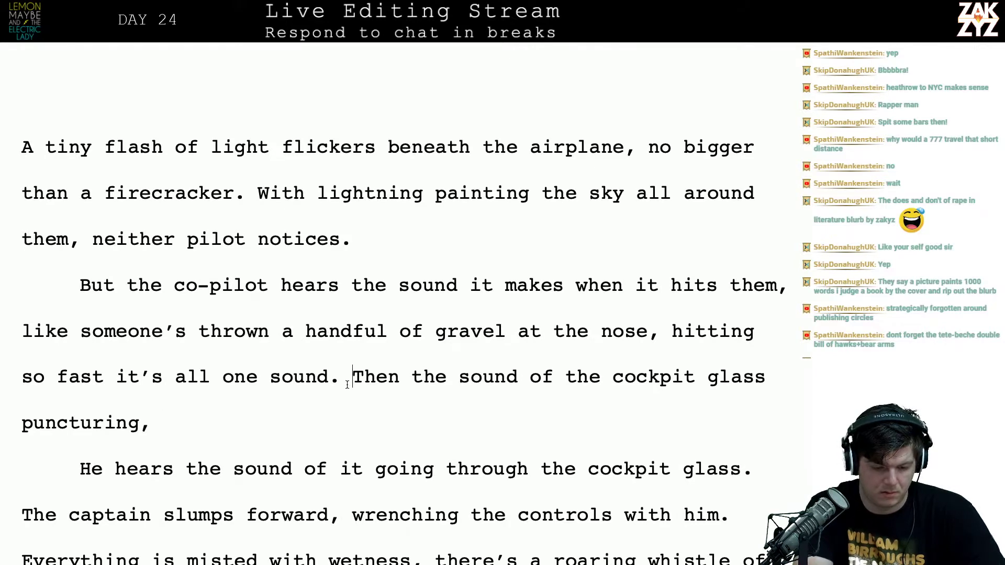
# Push the draft onto its own line and add before it "Then there's air screaming into the cockpit, the canopy glass has ben punctured."
pyautogui.press('Return')
pyautogui.write("Then there's air ")
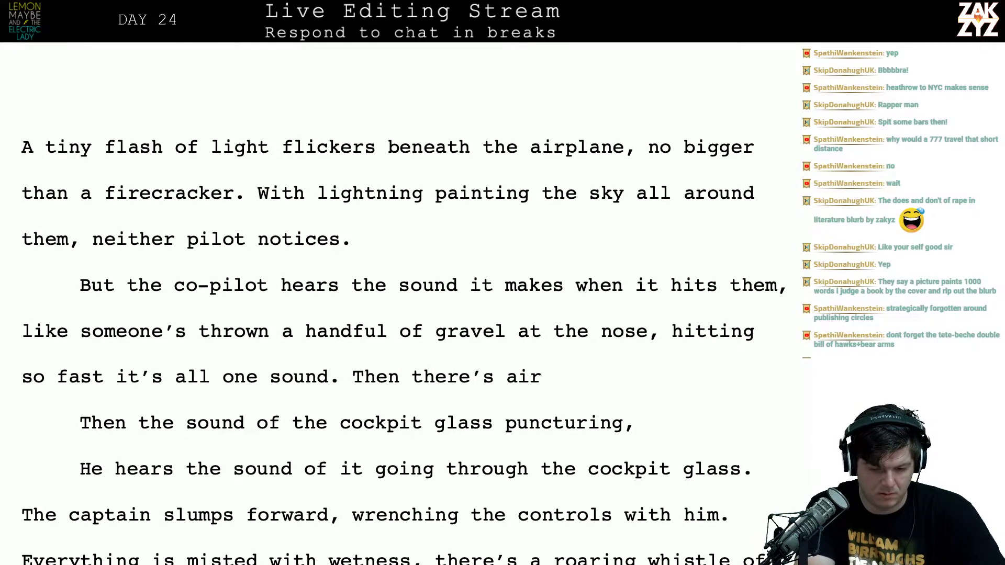
pyautogui.write('screaming into')
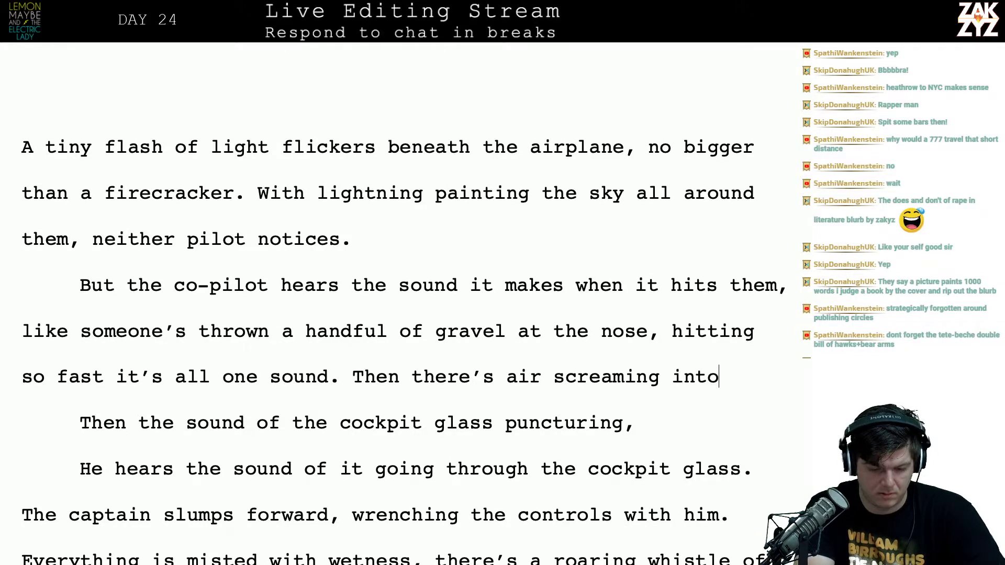
pyautogui.write(' the cockpit, the')
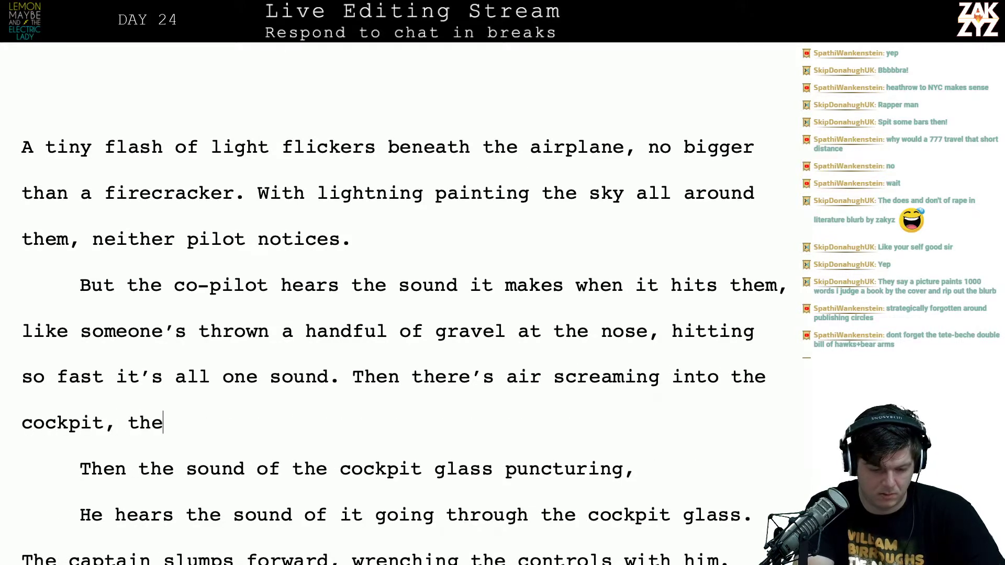
pyautogui.write(' canopy glass')
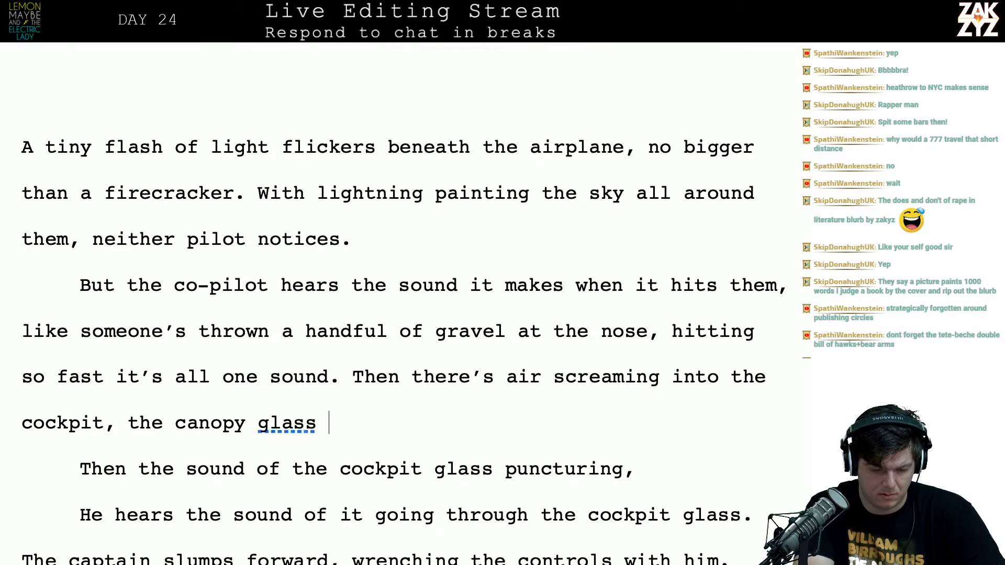
pyautogui.press('BackSpace')
pyautogui.write('has ben p')
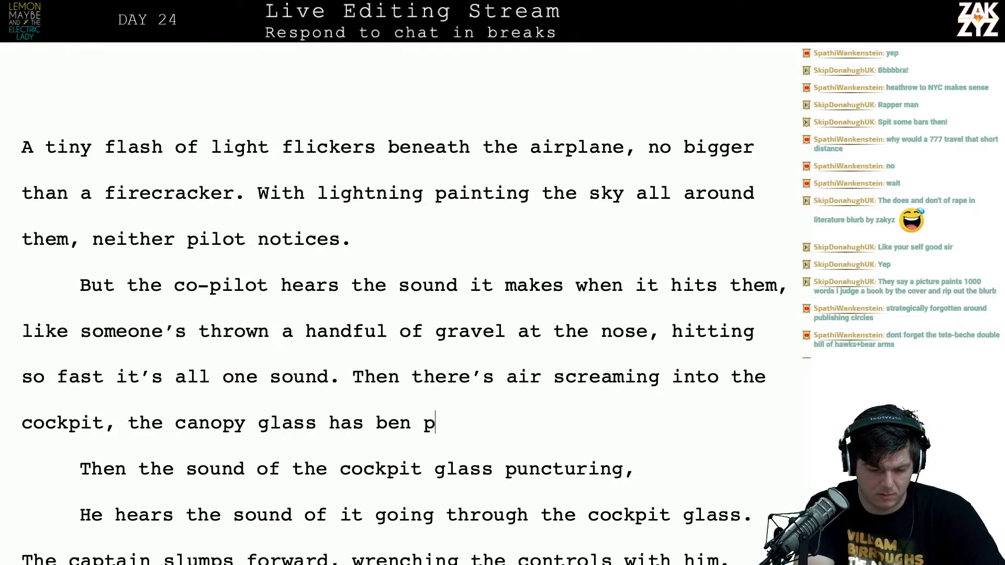
pyautogui.write('unctured.')
# Delete the leftover draft line "Then the sound of the cockpit glass puncturing," below the new sentence
pyautogui.hotkey('shift', 'Down')
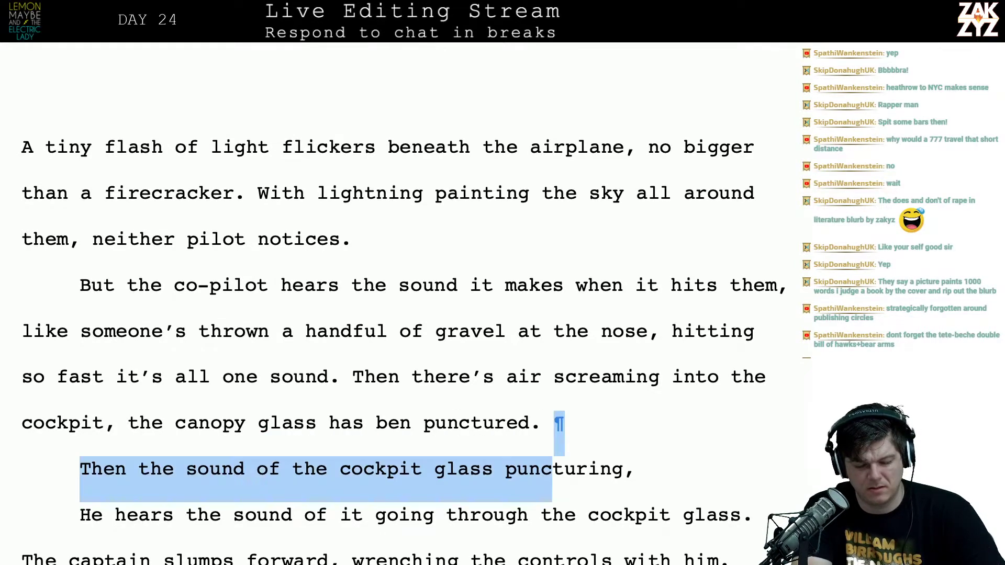
pyautogui.hotkey('shift', 'Right')
pyautogui.hotkey('shift', 'Right')
pyautogui.hotkey('shift', 'Right')
pyautogui.hotkey('shift', 'Right')
pyautogui.hotkey('shift', 'Right')
pyautogui.hotkey('shift', 'Right')
pyautogui.hotkey('shift', 'Right')
pyautogui.press('BackSpace')
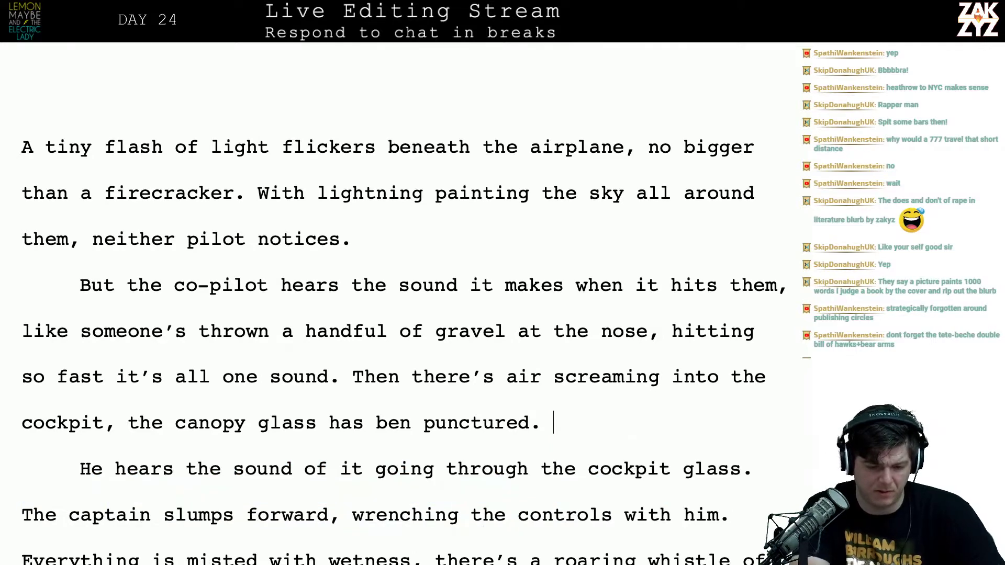
pyautogui.scroll(-2, 387, 303)
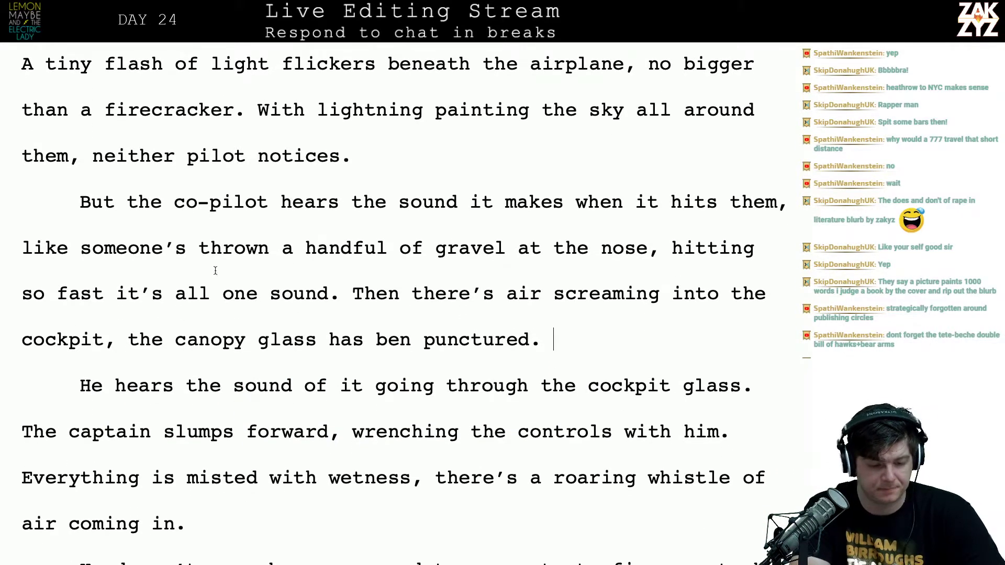
# Below "neither pilot notices.", begin the replacement sentence "But both men hear the sound it makes when it hits" ahead of the old co-pilot sentence
pyautogui.click(388, 158)
pyautogui.press('Return')
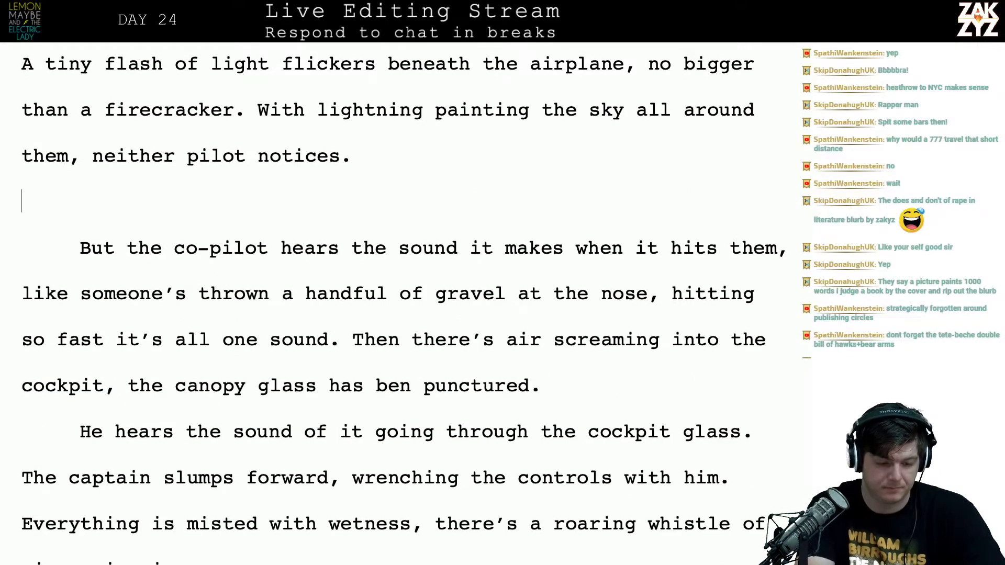
pyautogui.press('BackSpace')
pyautogui.write('B')
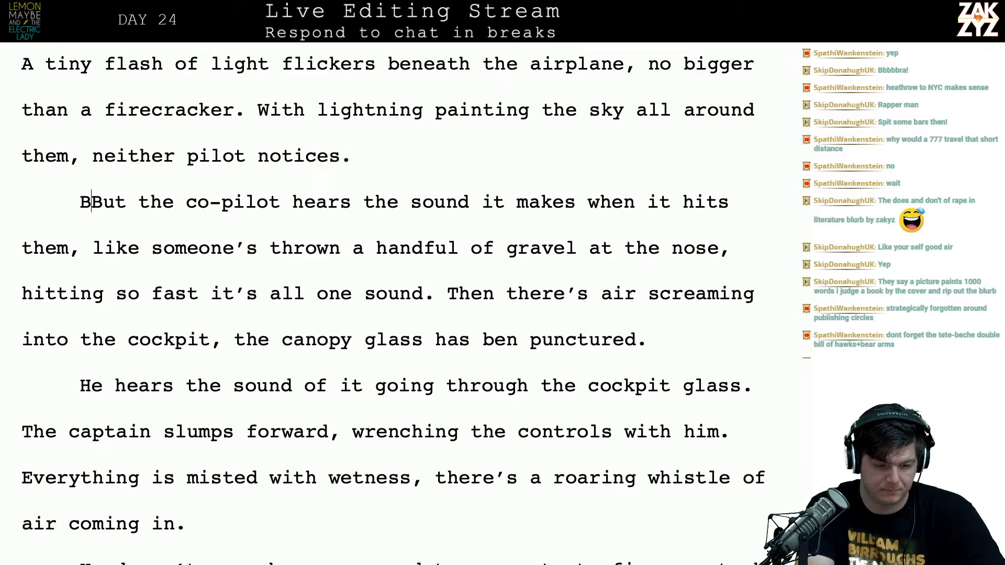
pyautogui.write('ut both men hear ')
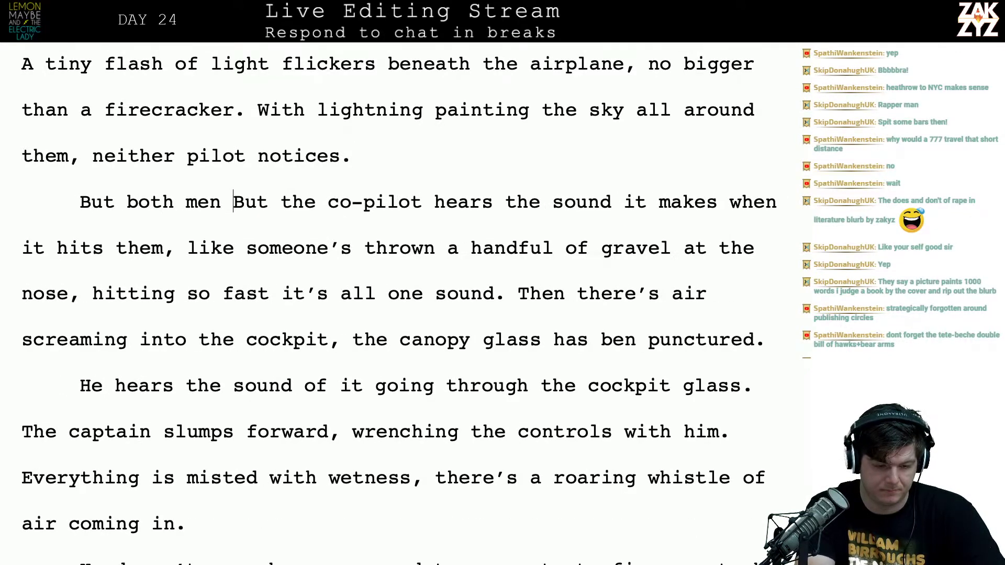
pyautogui.write('the')
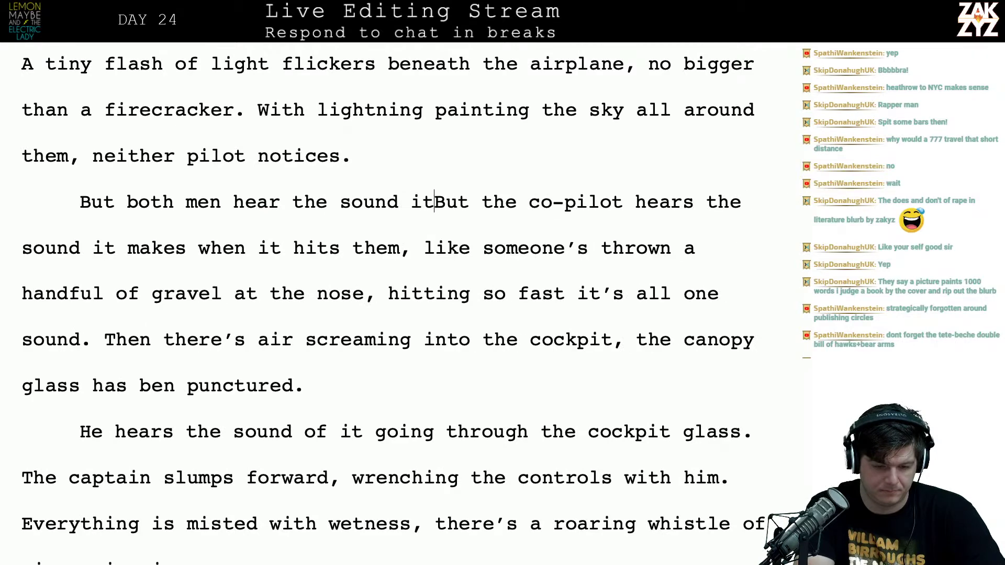
pyautogui.write(' sound it makes when it hits ')
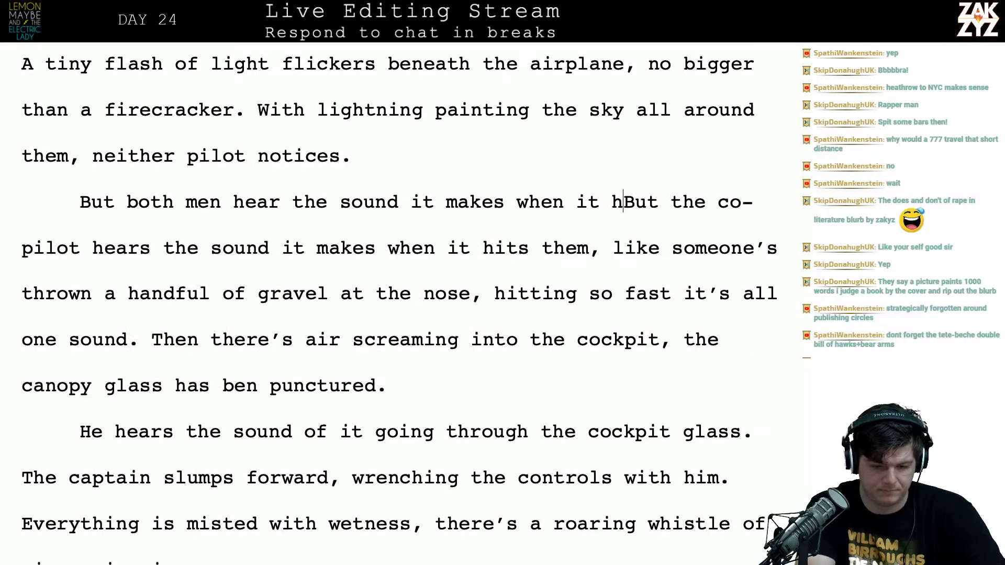
# Continue the new sentence with "them, like someone's thrown a handful of gravel", keeping "like" in lowercase
pyautogui.write('them, LBut the co-pilot hears the sound it makes when it hits them, like s')
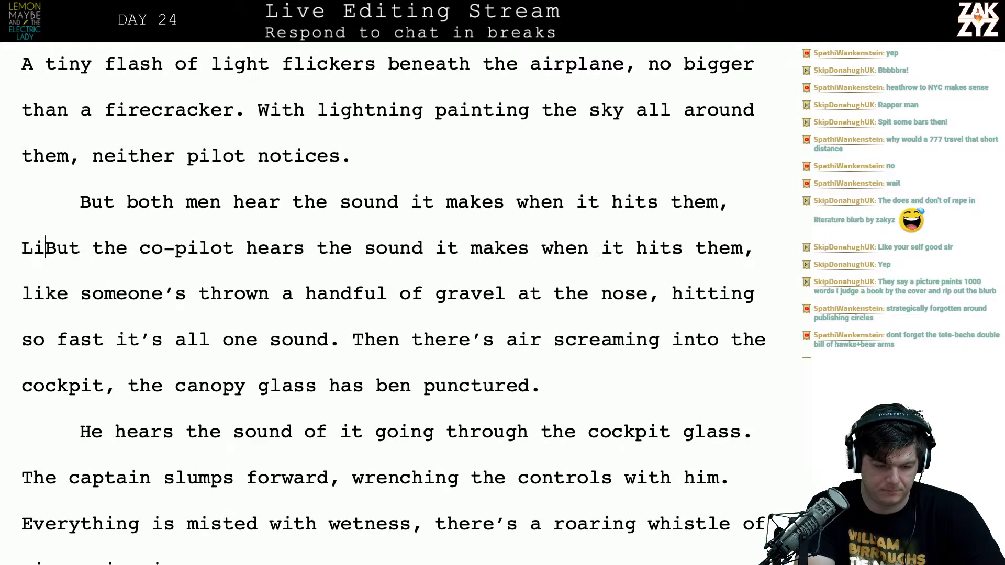
pyautogui.write('ome')
pyautogui.press('BackSpace')
pyautogui.press('BackSpace')
pyautogui.press('BackSpace')
pyautogui.press('BackSpace')
pyautogui.press('BackSpace')
pyautogui.press('BackSpace')
pyautogui.press('BackSpace')
pyautogui.press('BackSpace')
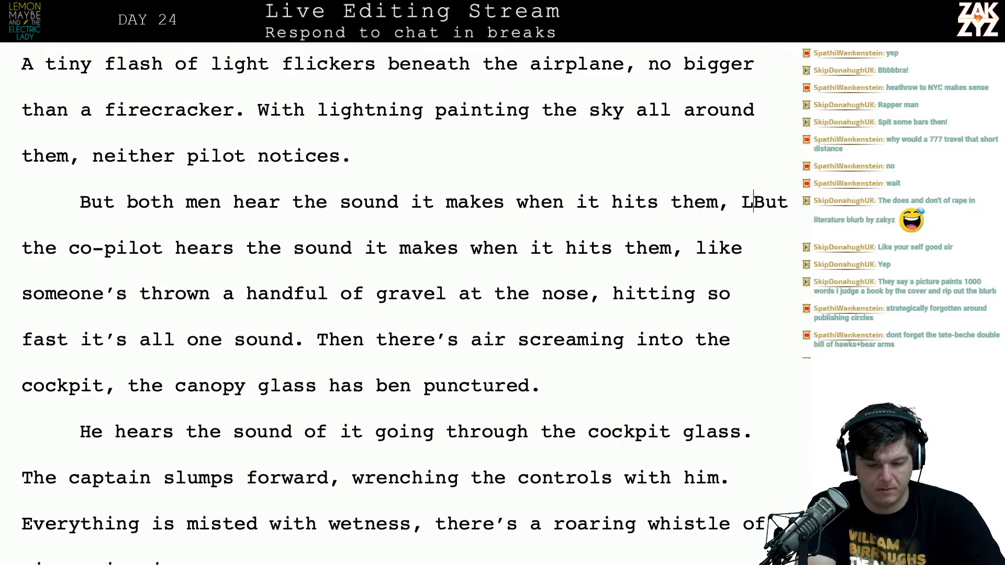
pyautogui.press('BackSpace')
pyautogui.write("like someone's t")
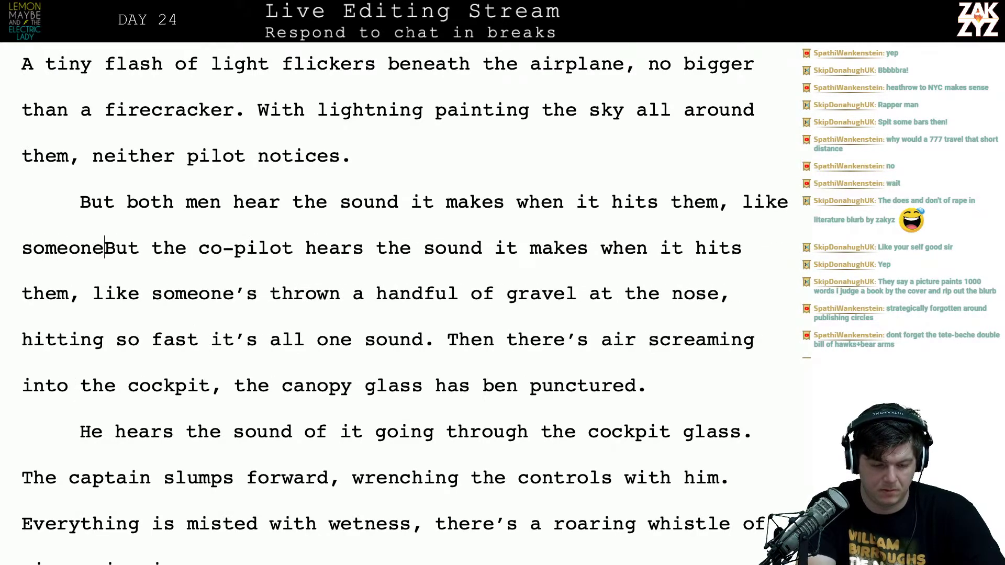
pyautogui.write('hrown a handful')
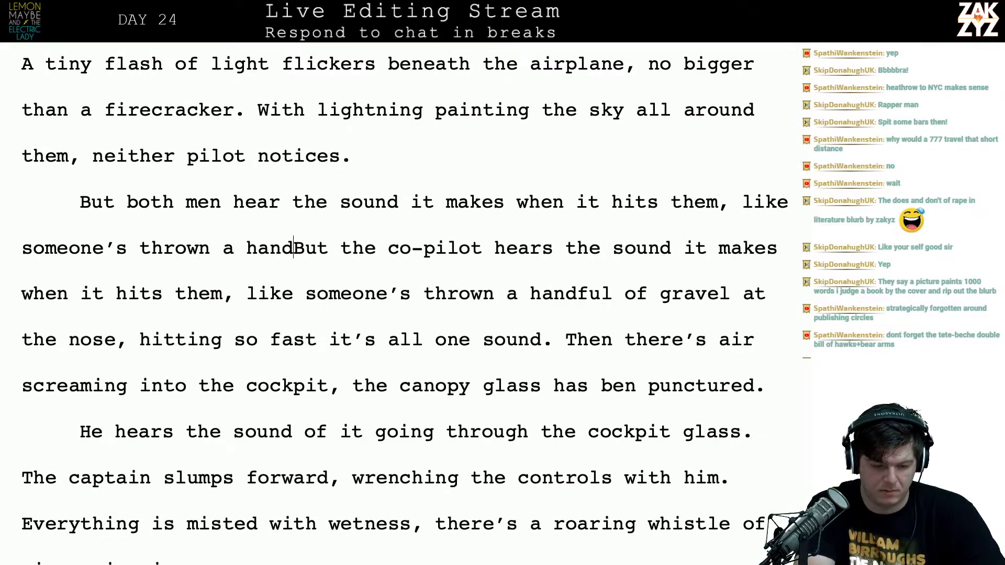
pyautogui.write(' of gravel and i')
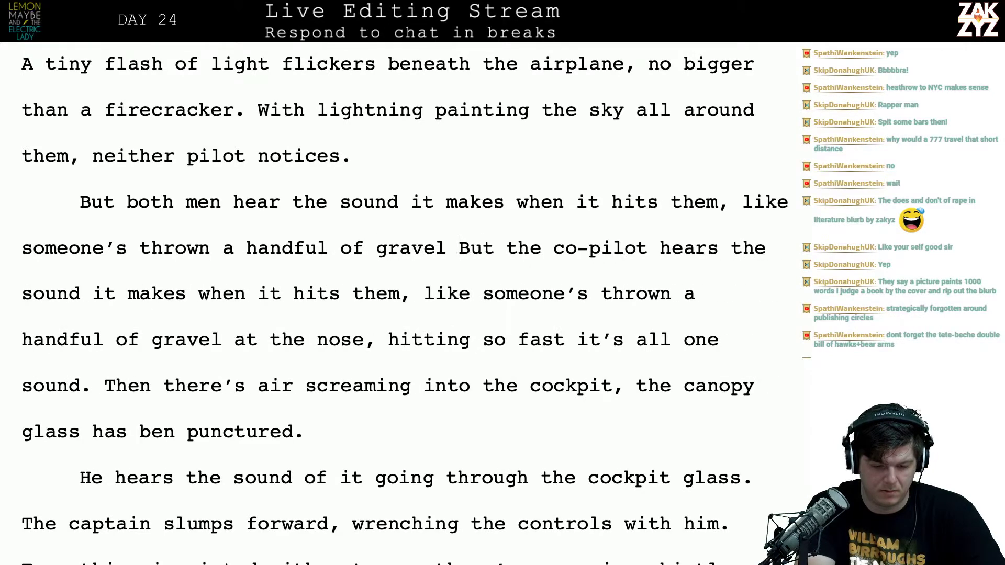
# Try extending the sentence after "gravel" with "and it all hits at once, BRRRRRAP" and remove that phrase again
pyautogui.write('t all hits a')
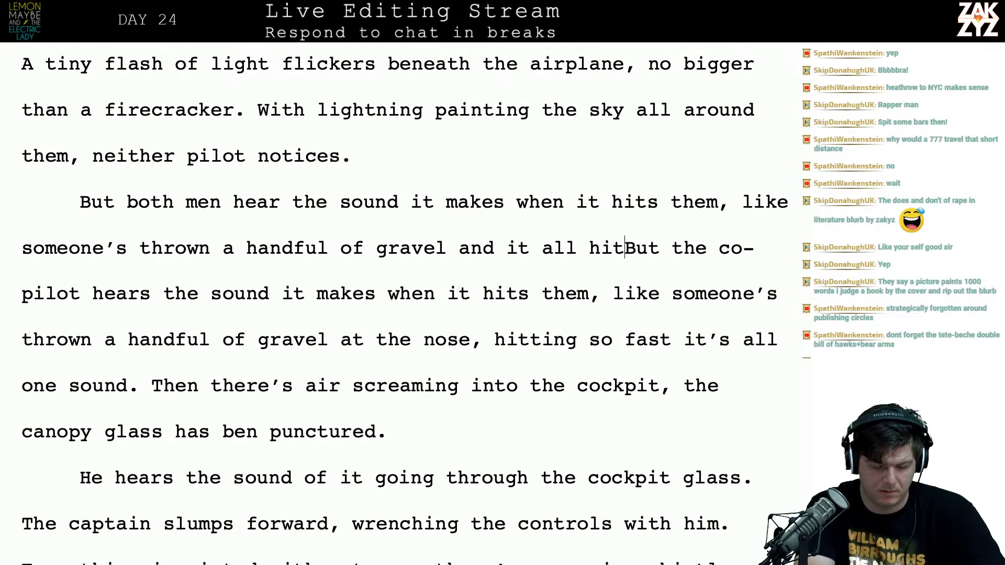
pyautogui.write('t')
pyautogui.press('BackSpace')
pyautogui.press('BackSpace')
pyautogui.press('BackSpace')
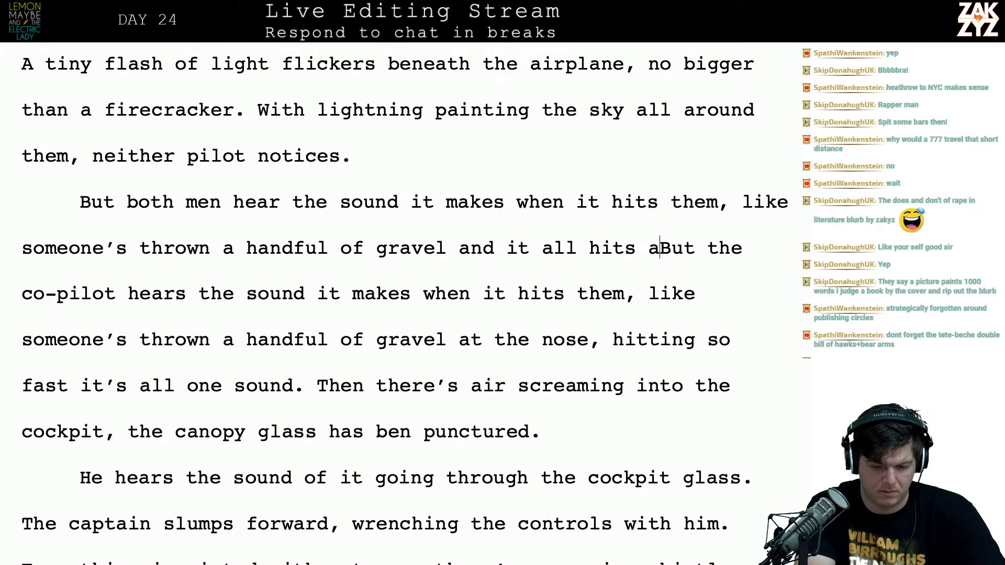
pyautogui.write('at once, B')
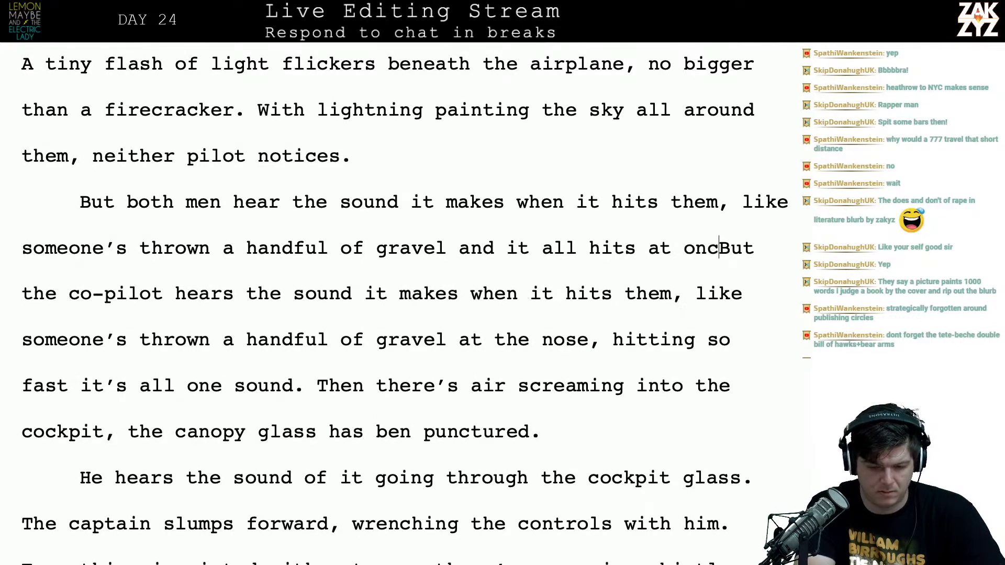
pyautogui.write('RRRRRAP')
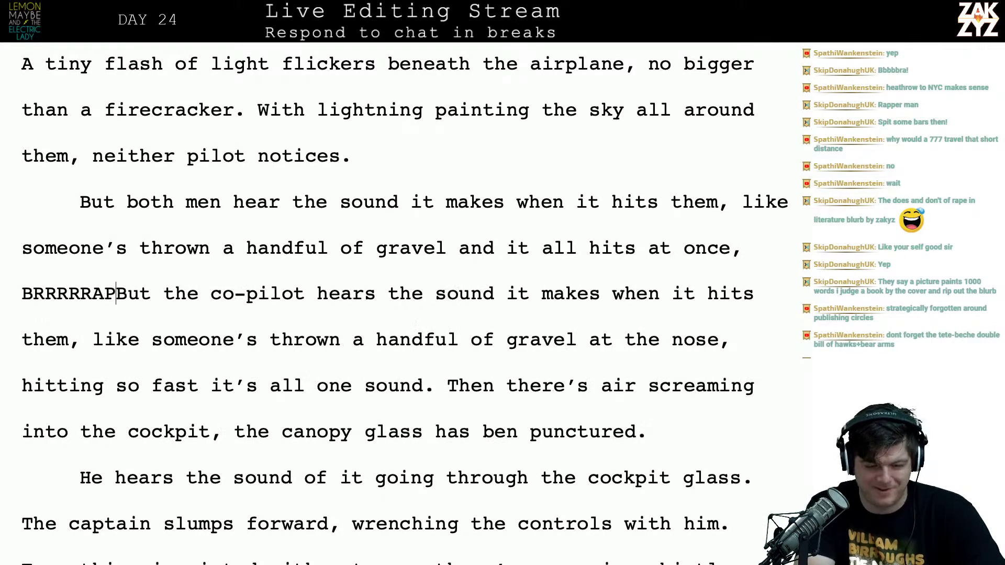
pyautogui.press('BackSpace')
pyautogui.press('BackSpace')
pyautogui.press('BackSpace')
pyautogui.press('BackSpace')
pyautogui.press('BackSpace')
pyautogui.press('BackSpace')
pyautogui.press('BackSpace')
pyautogui.press('BackSpace')
pyautogui.press('BackSpace')
pyautogui.press('BackSpace')
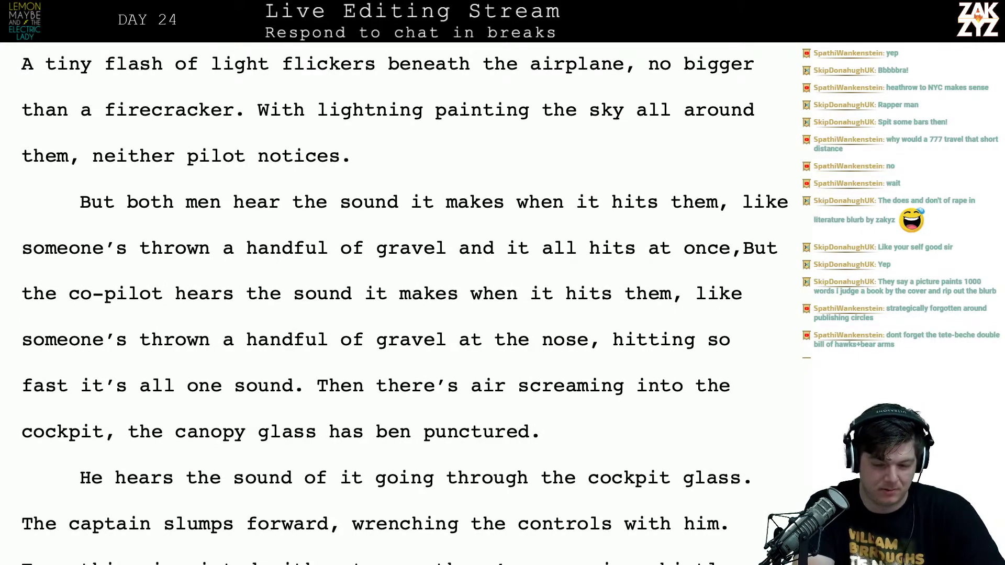
pyautogui.press('BackSpace')
pyautogui.press('BackSpace')
pyautogui.press('BackSpace')
pyautogui.press('BackSpace')
pyautogui.press('BackSpace')
pyautogui.press('BackSpace')
pyautogui.press('BackSpace')
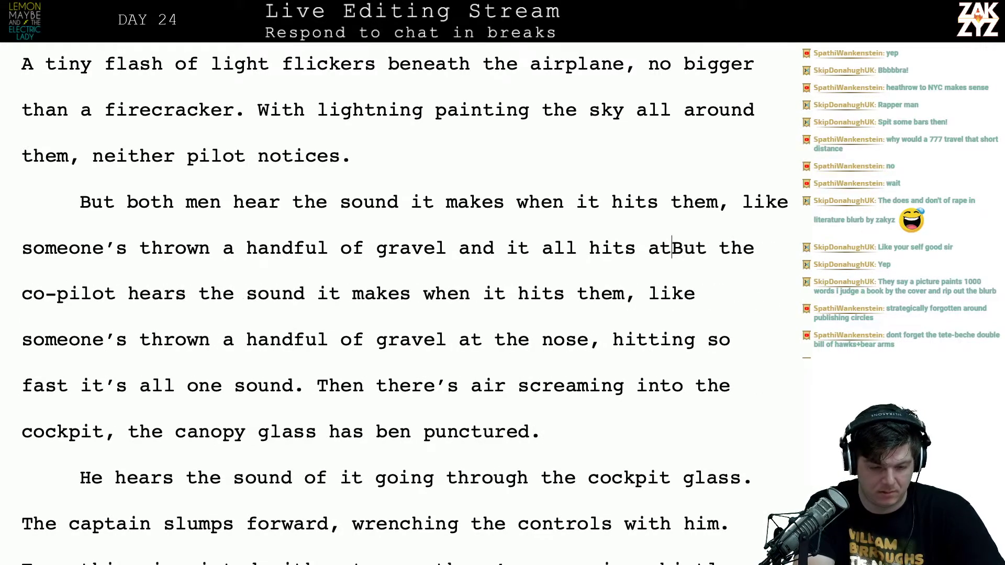
pyautogui.press('BackSpace')
pyautogui.press('BackSpace')
pyautogui.press('BackSpace')
pyautogui.press('BackSpace')
pyautogui.press('BackSpace')
pyautogui.press('BackSpace')
pyautogui.press('BackSpace')
pyautogui.press('BackSpace')
pyautogui.press('BackSpace')
pyautogui.press('BackSpace')
pyautogui.press('BackSpace')
pyautogui.press('BackSpace')
pyautogui.press('BackSpace')
pyautogui.press('BackSpace')
pyautogui.press('BackSpace')
pyautogui.press('BackSpace')
pyautogui.press('BackSpace')
pyautogui.press('BackSpace')
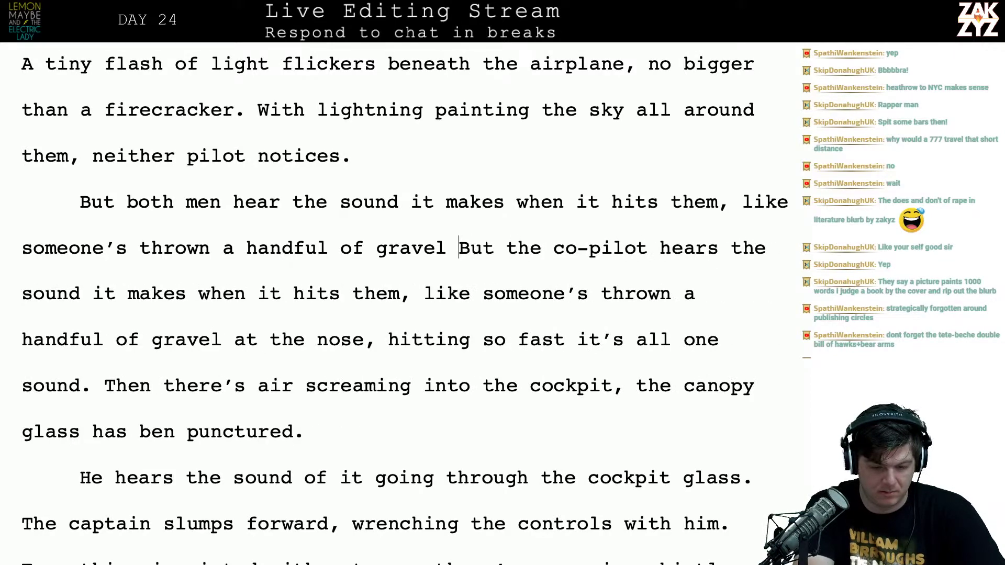
# End the new sentence with a period after "gravel" and separate it from the old co-pilot paragraph with a blank line
pyautogui.press('BackSpace')
pyautogui.write('.')
pyautogui.press('Return')
pyautogui.press('Return')
pyautogui.click(471, 248)
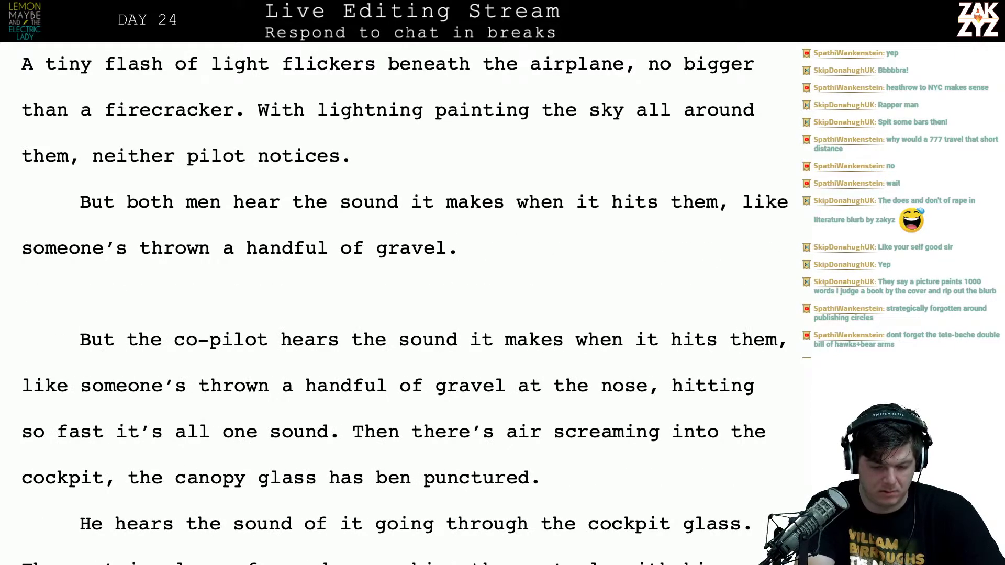
# After "a handful of gravel.", add "Suddenly there's air screaming into the cockpit. The"
pyautogui.write("Suddenly ther'")
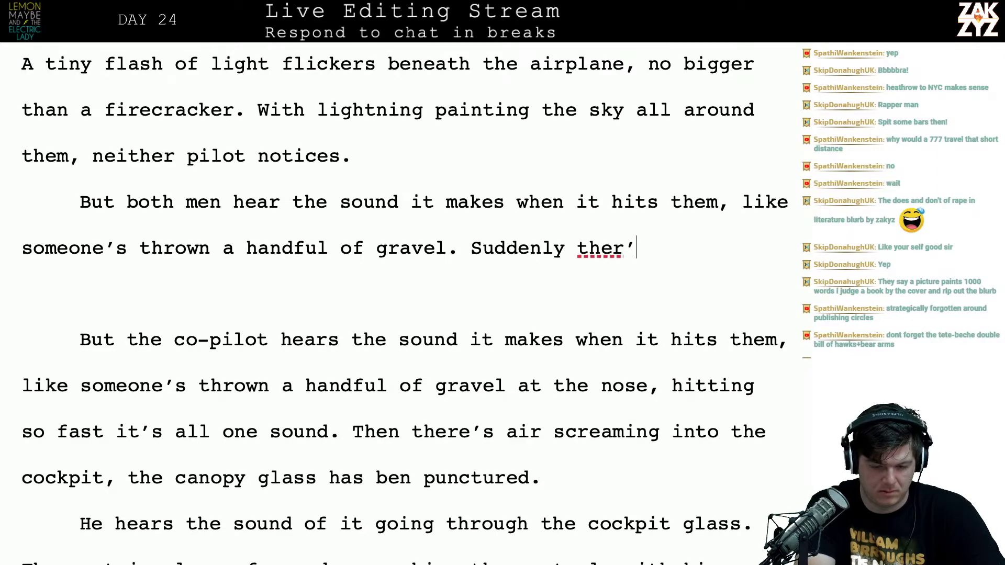
pyautogui.press('BackSpace')
pyautogui.write("e's air scre")
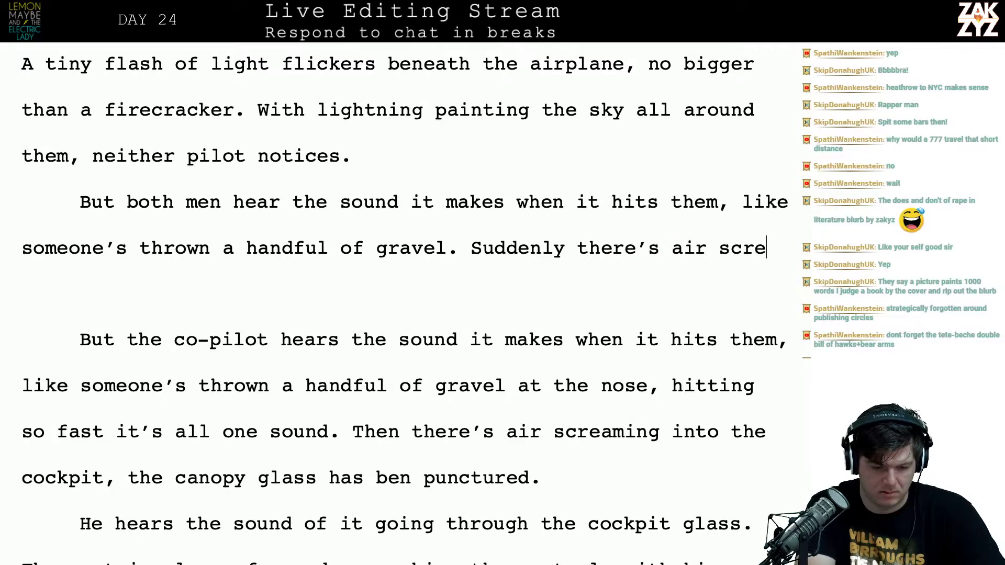
pyautogui.write('aming into the cockp')
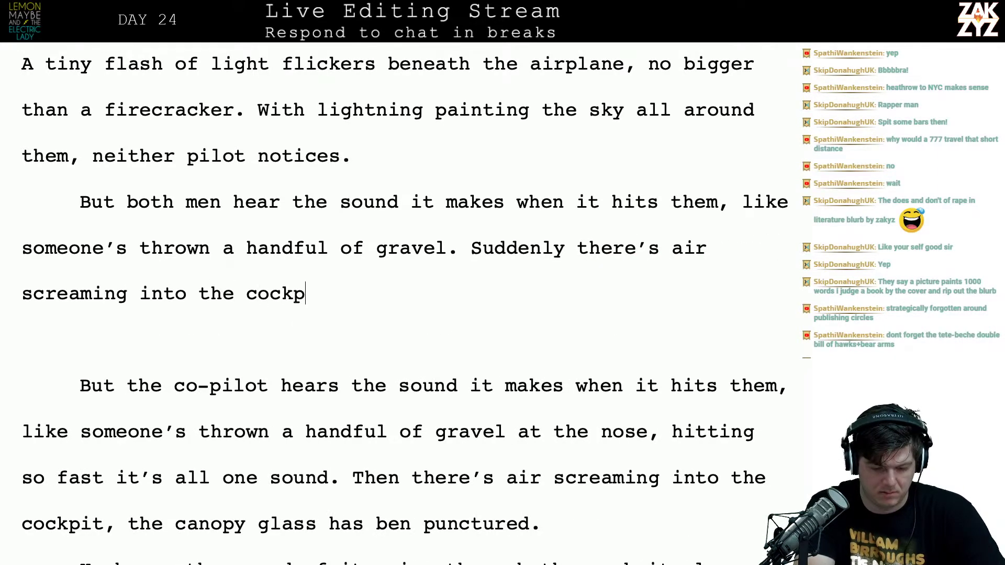
pyautogui.write('it. The')
# Delete the old co-pilot paragraph and the cockpit-glass sentence following it, joining "The captain slumps forward" to the new paragraph
pyautogui.hotkey('shift', 'Right')
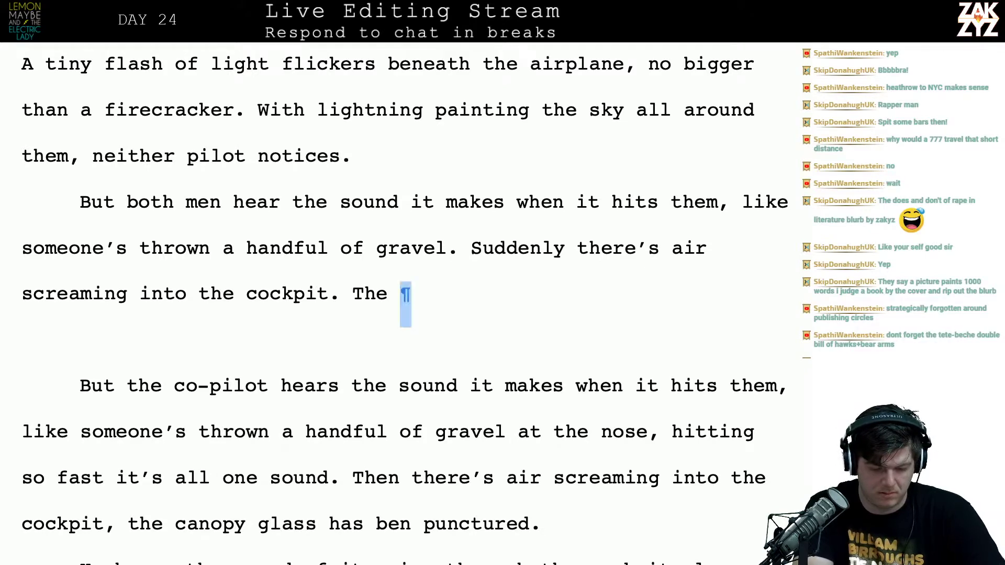
pyautogui.hotkey('shift', 'Down')
pyautogui.hotkey('shift', 'Down')
pyautogui.hotkey('shift', 'Down')
pyautogui.hotkey('shift', 'Down')
pyautogui.hotkey('shift', 'Down')
pyautogui.hotkey('shift', 'Down')
pyautogui.hotkey('shift', 'Down')
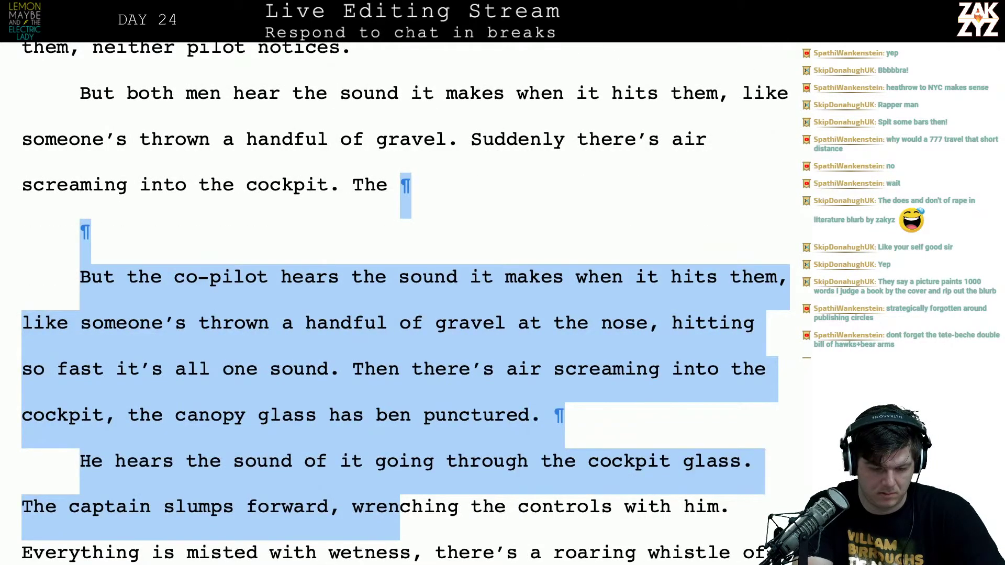
pyautogui.hotkey('shift', 'Up')
pyautogui.hotkey('shift', 'Right')
pyautogui.hotkey('shift', 'Right')
pyautogui.hotkey('shift', 'Right')
pyautogui.hotkey('shift', 'Right')
pyautogui.hotkey('shift', 'Right')
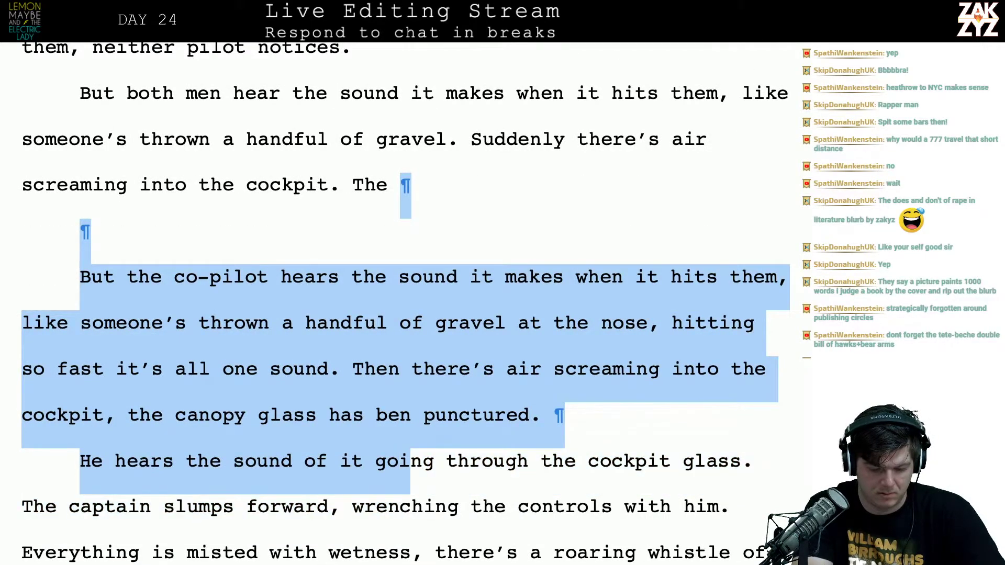
pyautogui.hotkey('shift', 'Right')
pyautogui.hotkey('shift', 'Right')
pyautogui.hotkey('shift', 'Right')
pyautogui.hotkey('shift', 'Right')
pyautogui.hotkey('shift', 'Right')
pyautogui.hotkey('shift', 'Right')
pyautogui.hotkey('shift', 'Right')
pyautogui.hotkey('shift', 'Right')
pyautogui.hotkey('shift', 'Right')
pyautogui.hotkey('shift', 'Right')
pyautogui.hotkey('shift', 'Right')
pyautogui.hotkey('shift', 'Right')
pyautogui.hotkey('shift', 'Right')
pyautogui.hotkey('shift', 'Right')
pyautogui.hotkey('shift', 'Right')
pyautogui.hotkey('shift', 'Right')
pyautogui.hotkey('shift', 'Right')
pyautogui.hotkey('shift', 'Right')
pyautogui.hotkey('shift', 'Right')
pyautogui.hotkey('shift', 'Right')
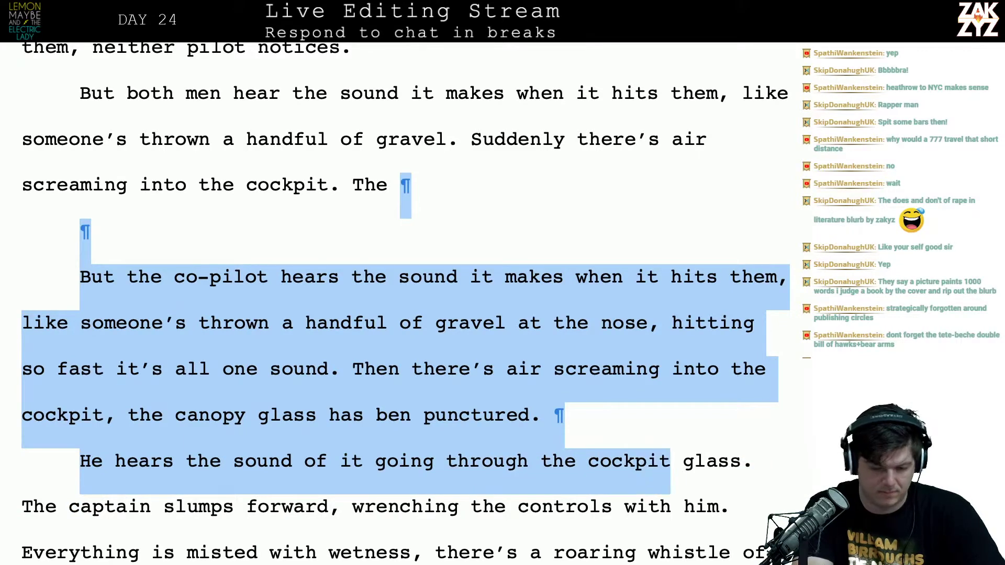
pyautogui.hotkey('shift', 'Right')
pyautogui.hotkey('shift', 'Right')
pyautogui.press('BackSpace')
pyautogui.press('BackSpace')
pyautogui.press('BackSpace')
pyautogui.press('BackSpace')
pyautogui.press('BackSpace')
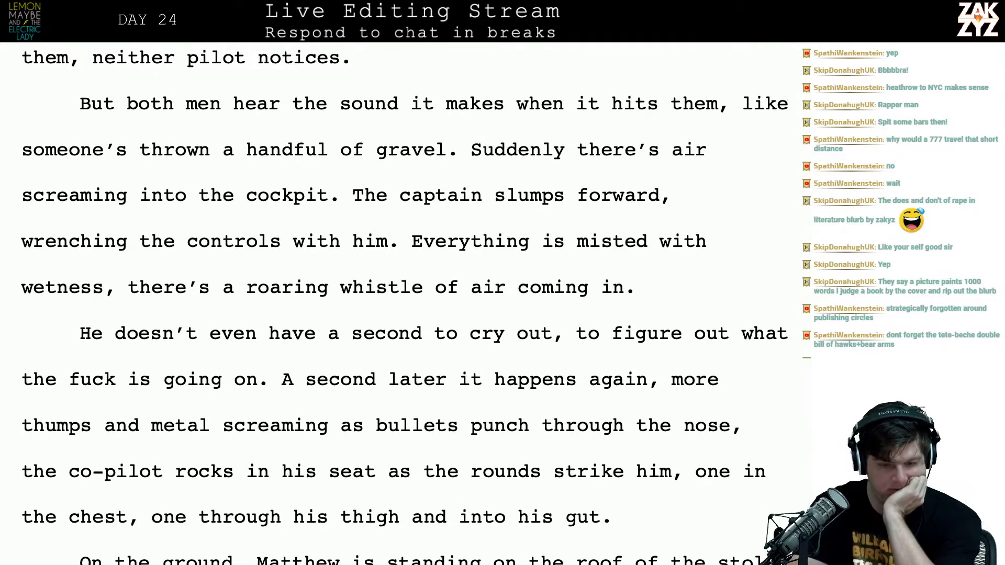
# In the "But both men hear the sound" sentence, replace "it" after "sound" with "of the barrage"
pyautogui.scroll(-1, 403, 303)
pyautogui.scroll(3, 403, 303)
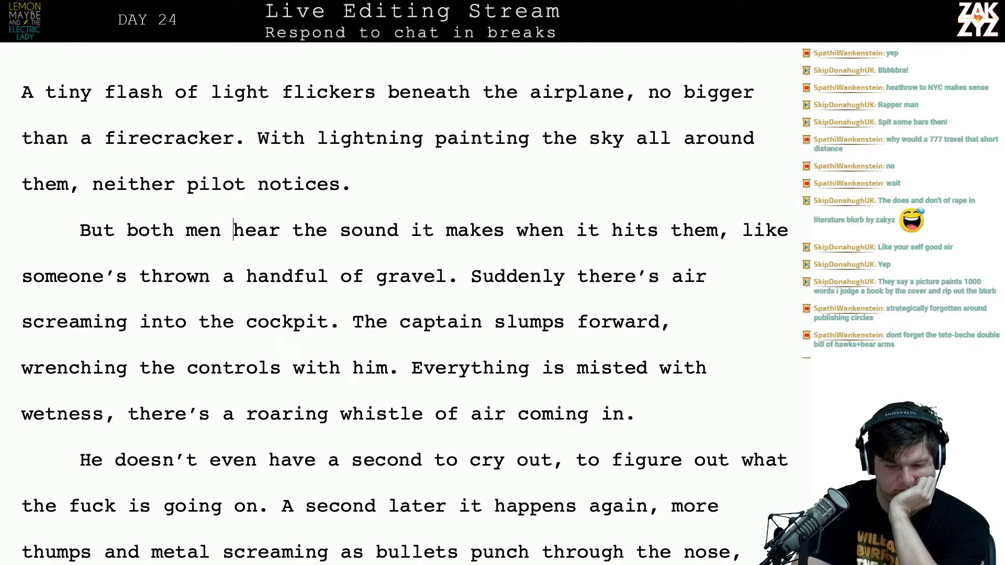
pyautogui.scroll(1, 233, 230)
pyautogui.click(416, 247)
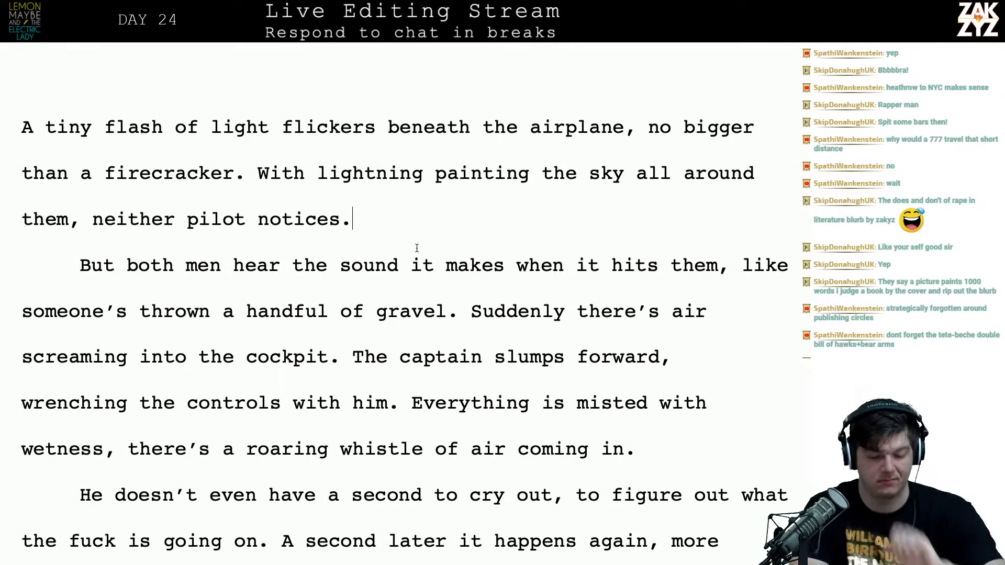
pyautogui.click(422, 266)
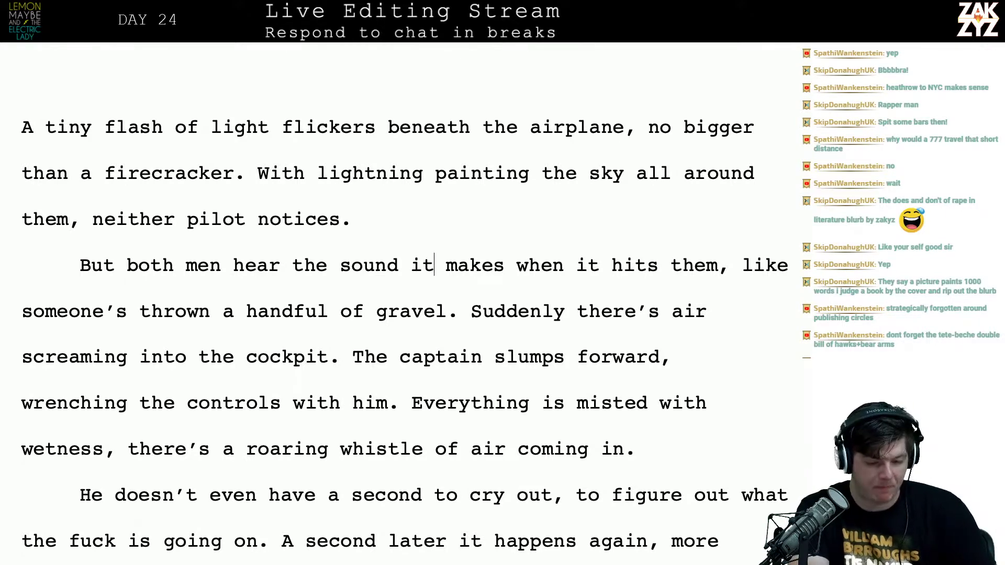
pyautogui.press('BackSpace')
pyautogui.press('BackSpace')
pyautogui.write('of the barr')
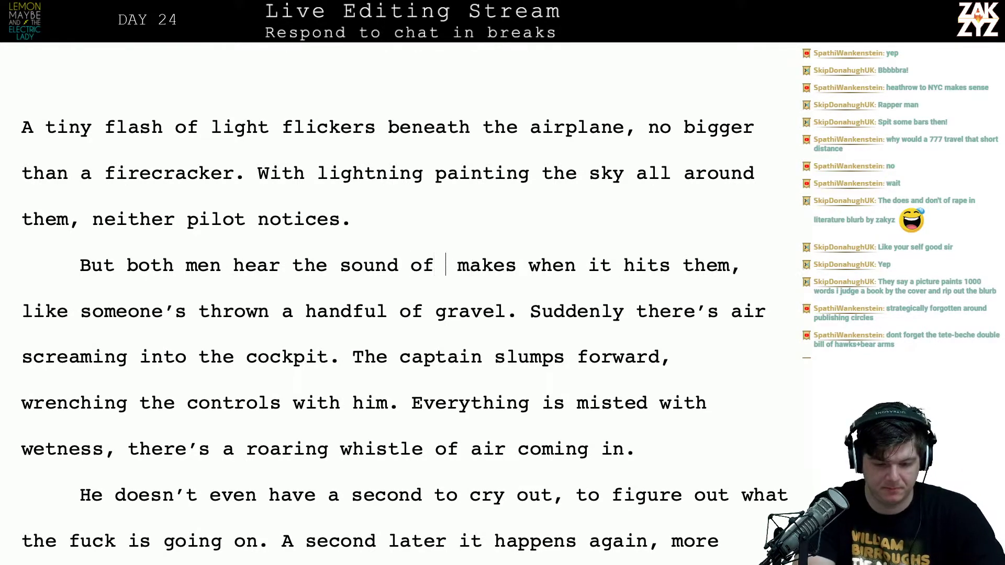
pyautogui.write('age ')
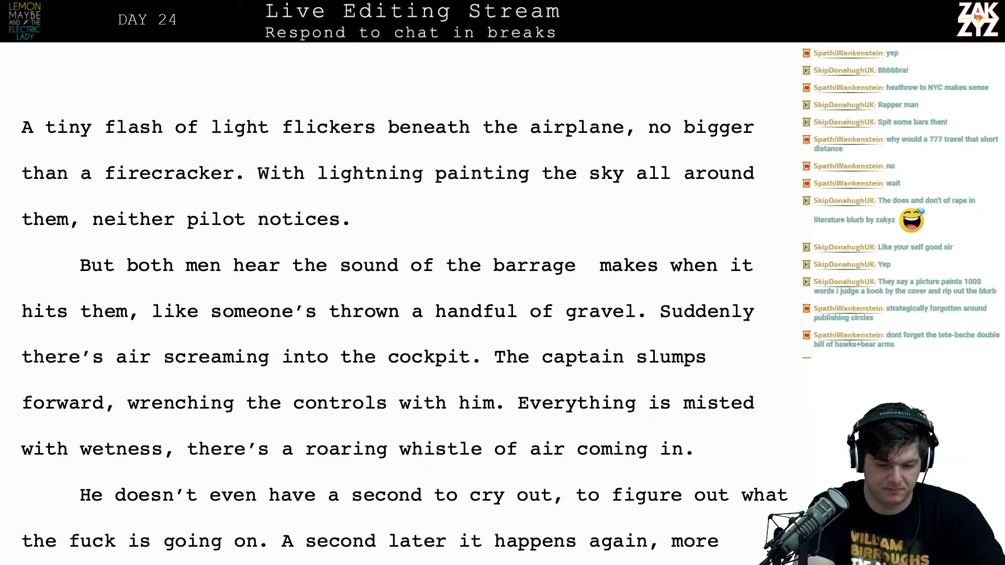
# In the "But both men hear" sentence, insert "striking the airplane's nose, like" after "the barrage"
pyautogui.write('st')
pyautogui.press('BackSpace')
pyautogui.press('BackSpace')
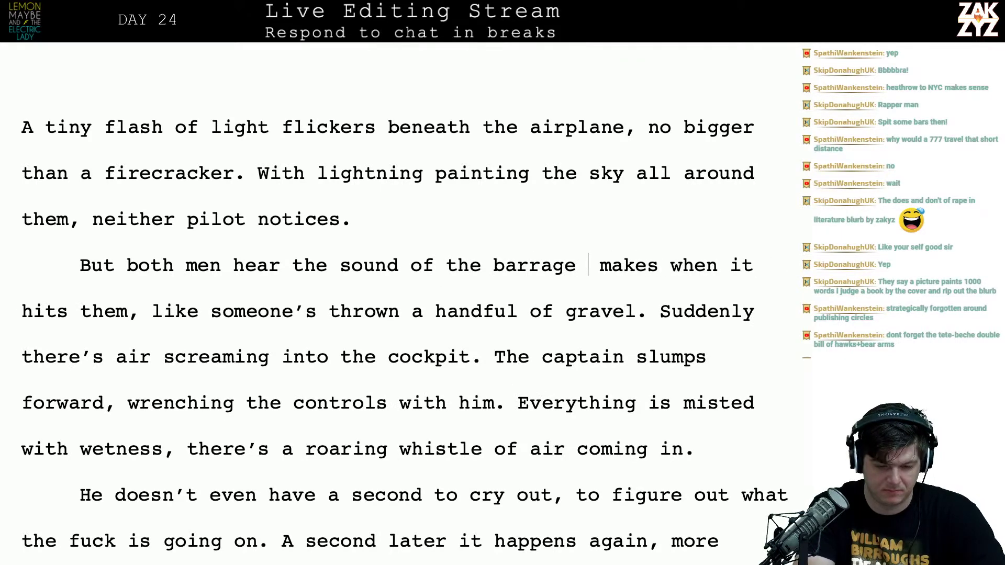
pyautogui.write('striking the ')
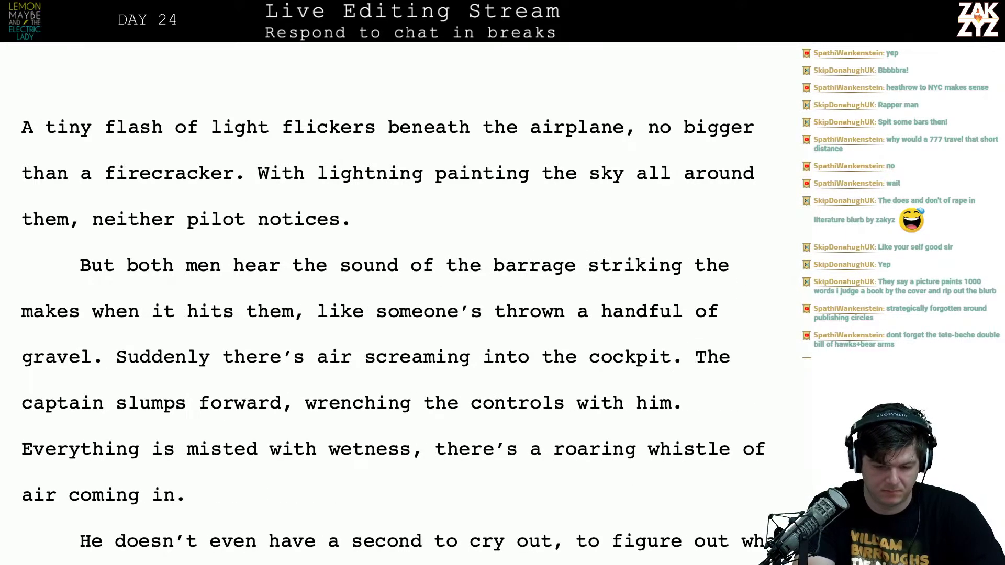
pyautogui.write("airplane's nos ")
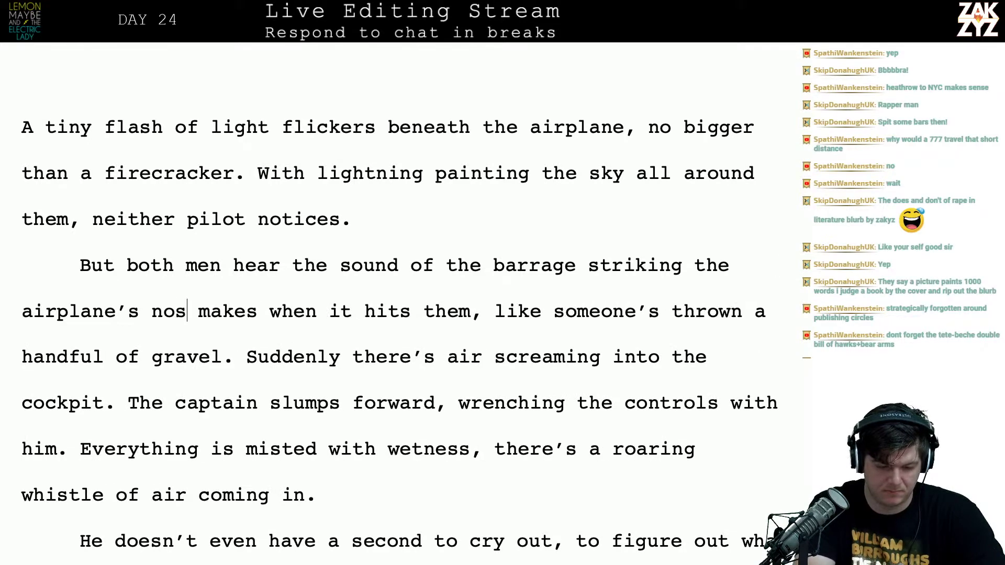
pyautogui.write('e, liek')
pyautogui.press('BackSpace')
pyautogui.press('BackSpace')
pyautogui.write('ke s')
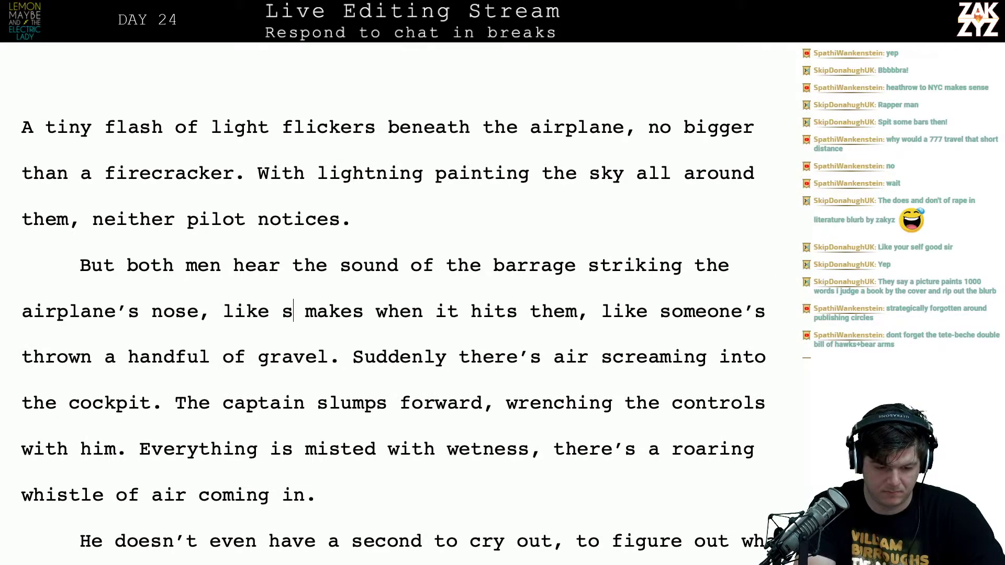
# Complete the new comparison after "nose, like" with "someone's thrown a handful of gravel."
pyautogui.write('ome')
pyautogui.press('BackSpace')
pyautogui.press('BackSpace')
pyautogui.write("eone's thrown a huan")
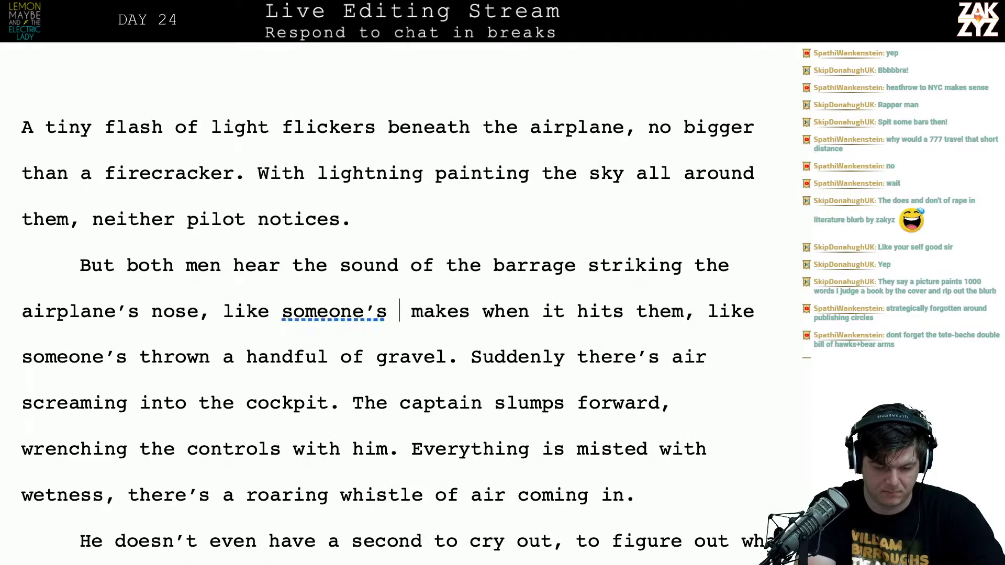
pyautogui.press('BackSpace')
pyautogui.press('BackSpace')
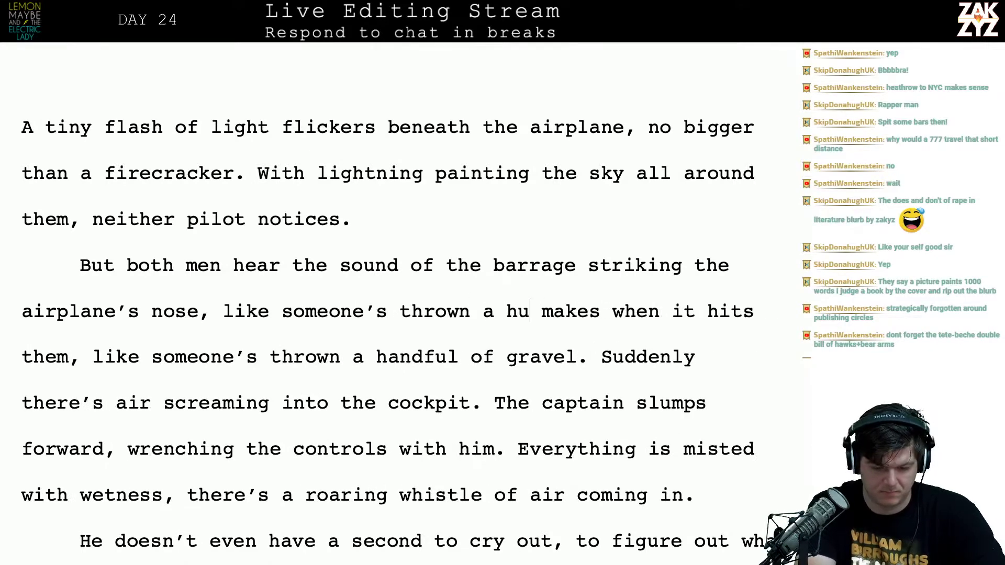
pyautogui.press('BackSpace')
pyautogui.write('andful of g')
pyautogui.write('ravel.')
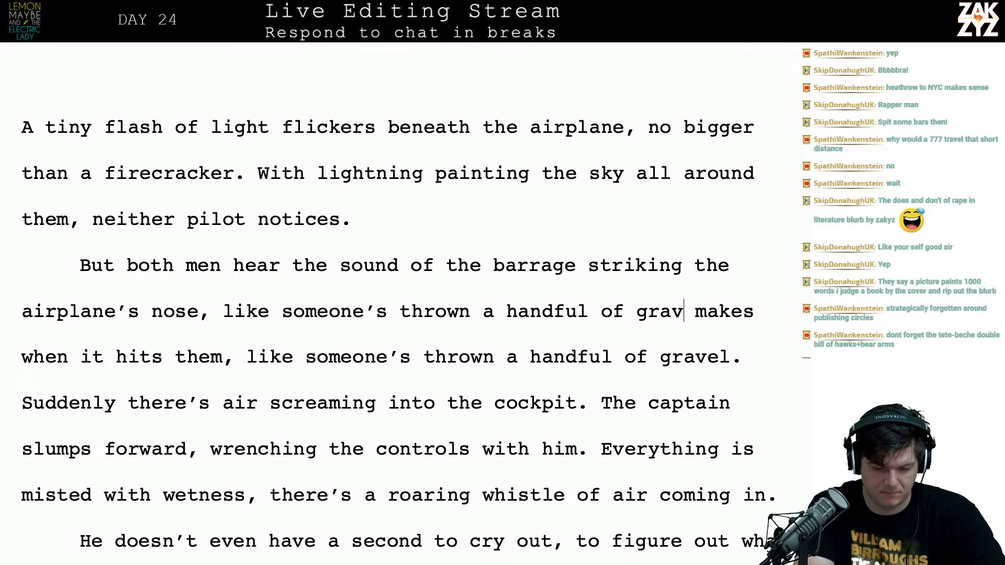
# Delete the leftover old wording "makes when it hits them, like someone's thrown a handful of gravel." before "Suddenly"
pyautogui.hotkey('shift', 'Right')
pyautogui.hotkey('shift', 'Right')
pyautogui.hotkey('shift', 'Right')
pyautogui.hotkey('shift', 'Right')
pyautogui.hotkey('shift', 'Right')
pyautogui.hotkey('shift', 'Right')
pyautogui.hotkey('shift', 'Right')
pyautogui.hotkey('shift', 'Right')
pyautogui.hotkey('shift', 'Right')
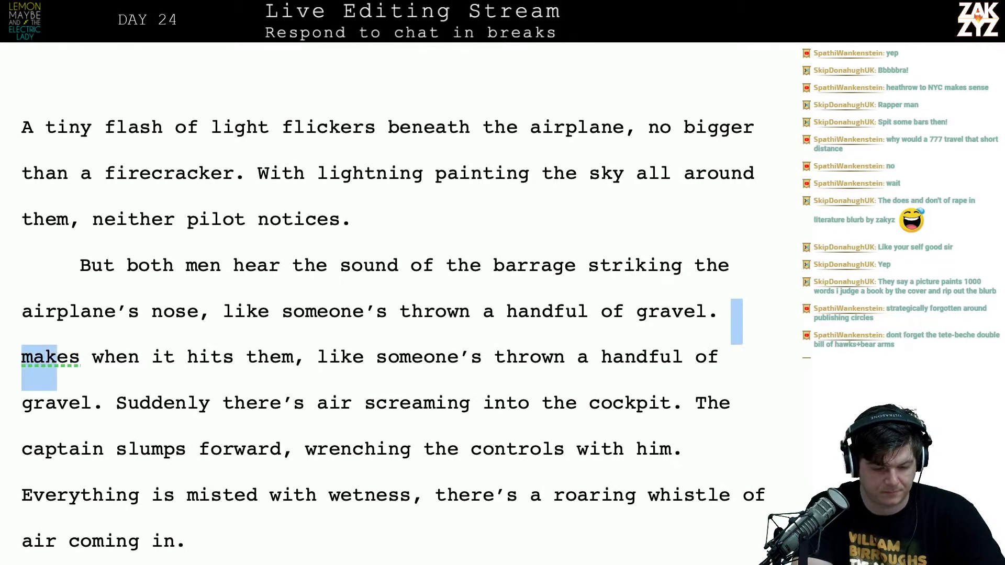
pyautogui.hotkey('shift', 'Down')
pyautogui.hotkey('shift', 'Left')
pyautogui.press('BackSpace')
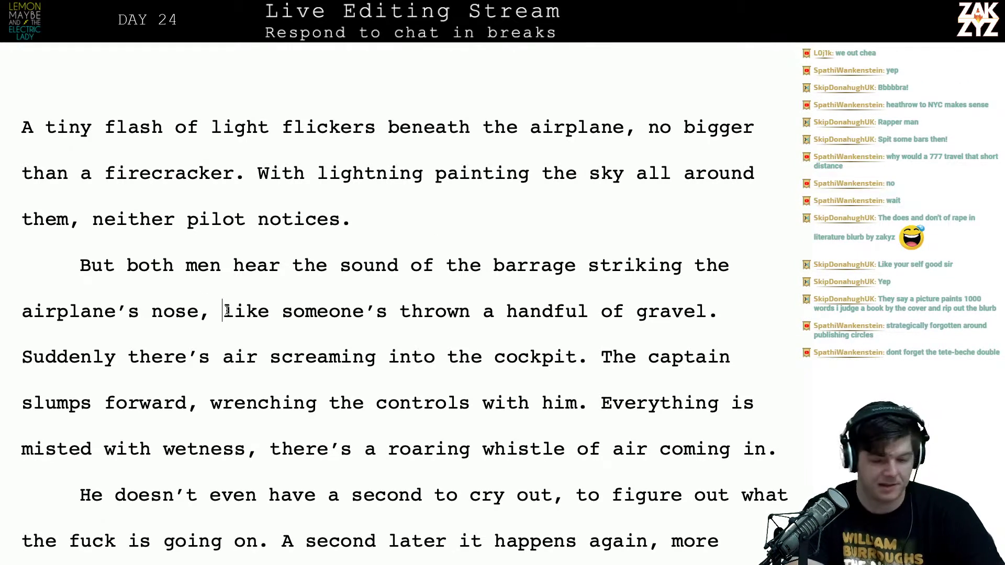
pyautogui.press('Right')
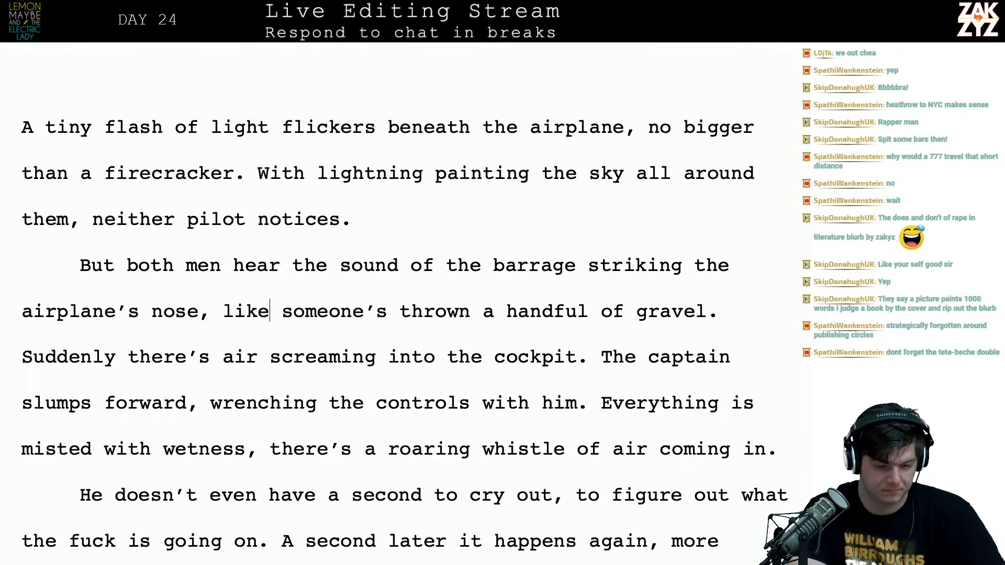
pyautogui.press('Right')
pyautogui.press('Right')
pyautogui.press('Right')
pyautogui.press('Right')
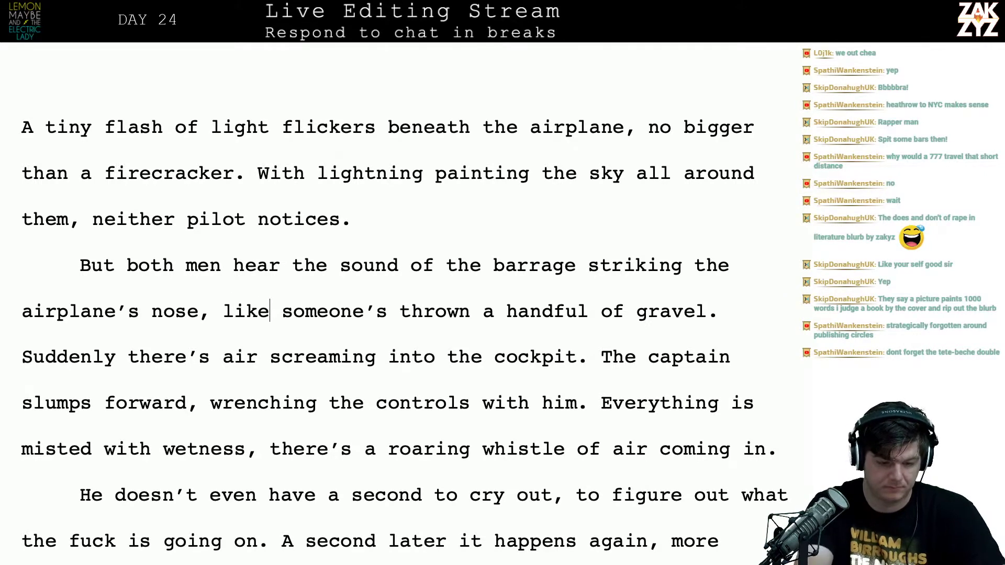
pyautogui.write("they're being")
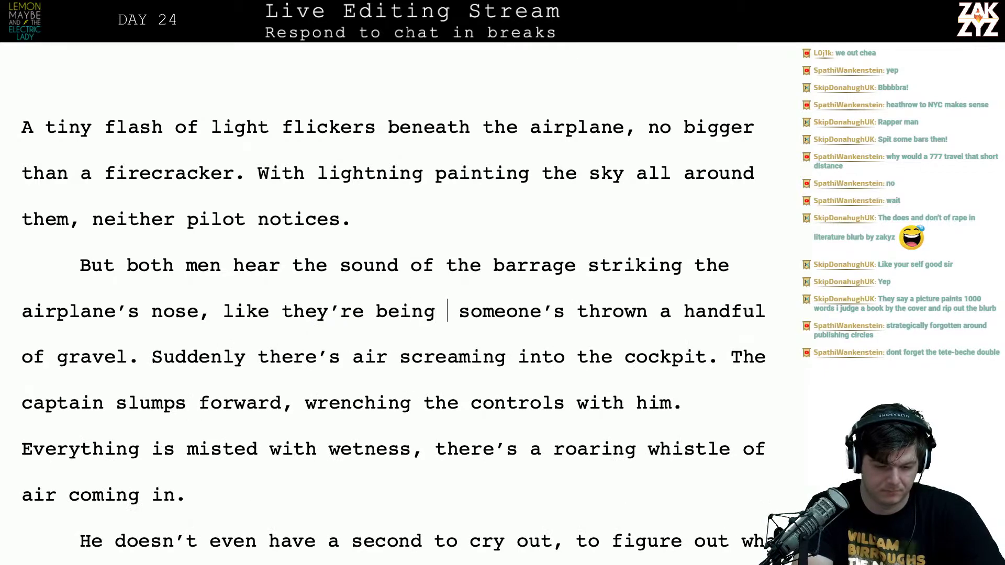
pyautogui.press('BackSpace')
pyautogui.press('BackSpace')
pyautogui.press('BackSpace')
pyautogui.press('BackSpace')
pyautogui.press('BackSpace')
pyautogui.press('BackSpace')
pyautogui.press('BackSpace')
pyautogui.press('BackSpace')
pyautogui.press('BackSpace')
pyautogui.press('BackSpace')
pyautogui.press('BackSpace')
pyautogui.press('BackSpace')
pyautogui.press('BackSpace')
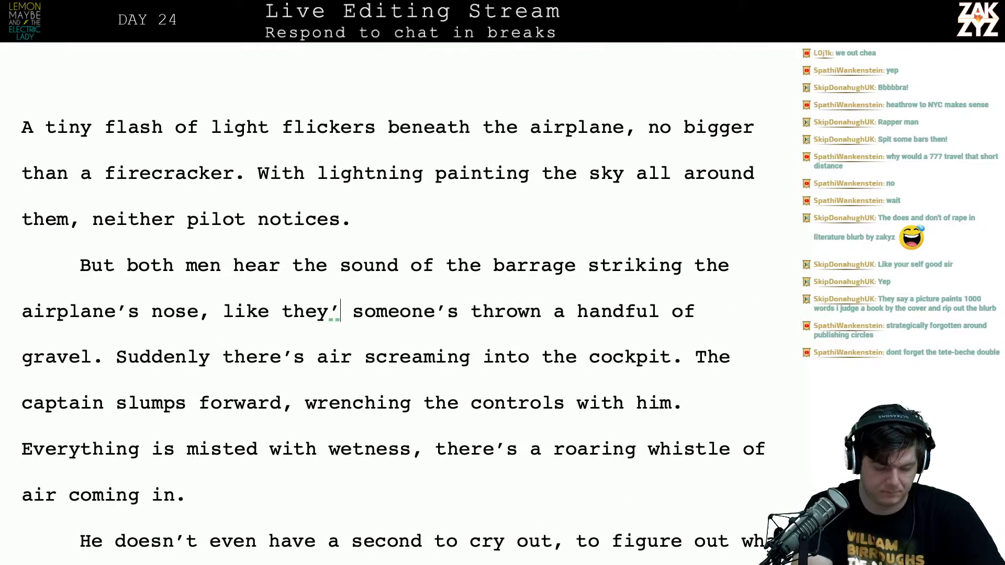
pyautogui.press('BackSpace')
pyautogui.write('a hand f')
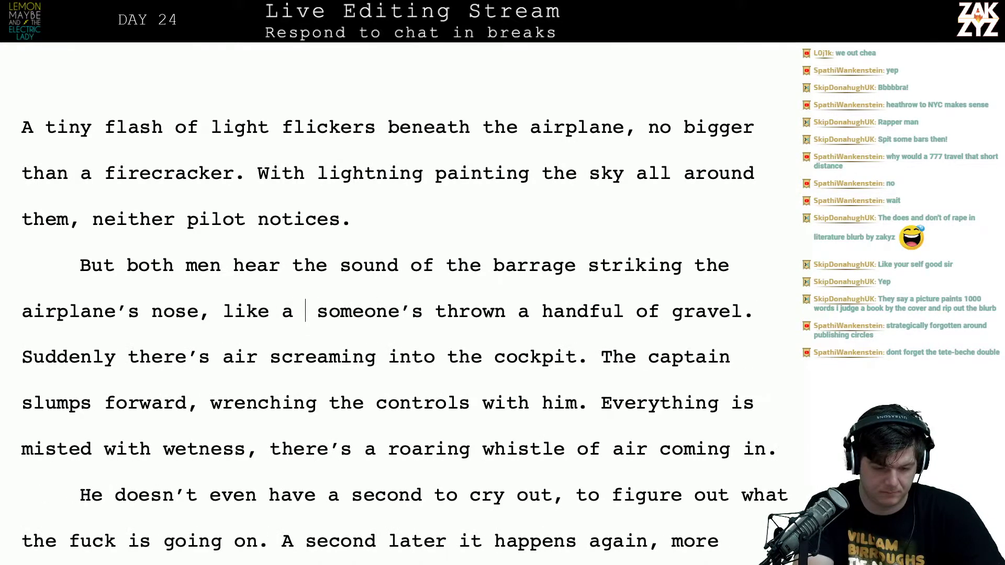
pyautogui.write('ull')
pyautogui.press('BackSpace')
pyautogui.press('BackSpace')
pyautogui.press('BackSpace')
pyautogui.press('BackSpace')
pyautogui.press('BackSpace')
pyautogui.press('BackSpace')
pyautogui.press('BackSpace')
pyautogui.press('BackSpace')
pyautogui.press('BackSpace')
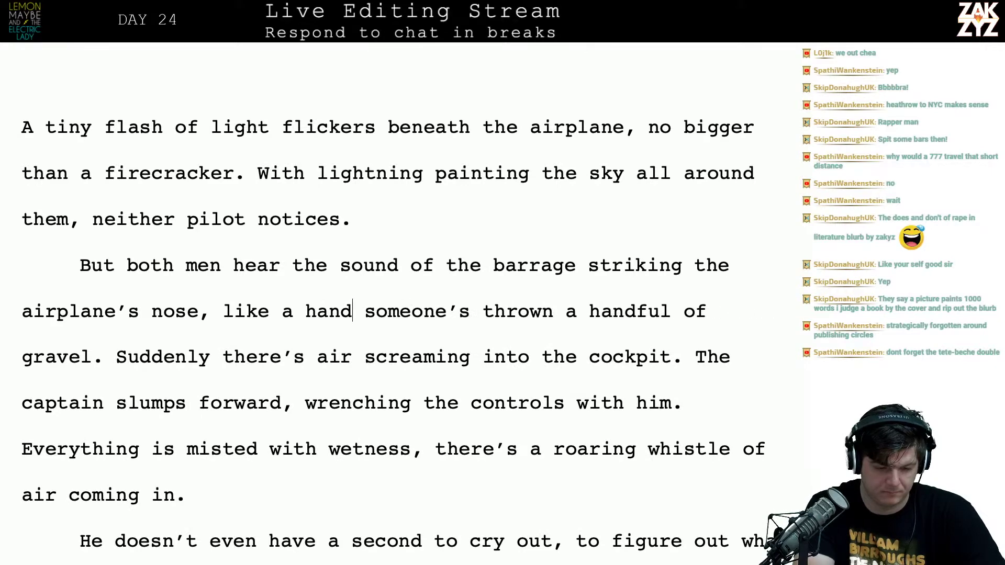
pyautogui.press('BackSpace')
pyautogui.press('BackSpace')
# Insert "someone's thrown a handful of gravel" after "nose, like", ahead of the existing copy of the phrase
pyautogui.write('someone’s thrown')
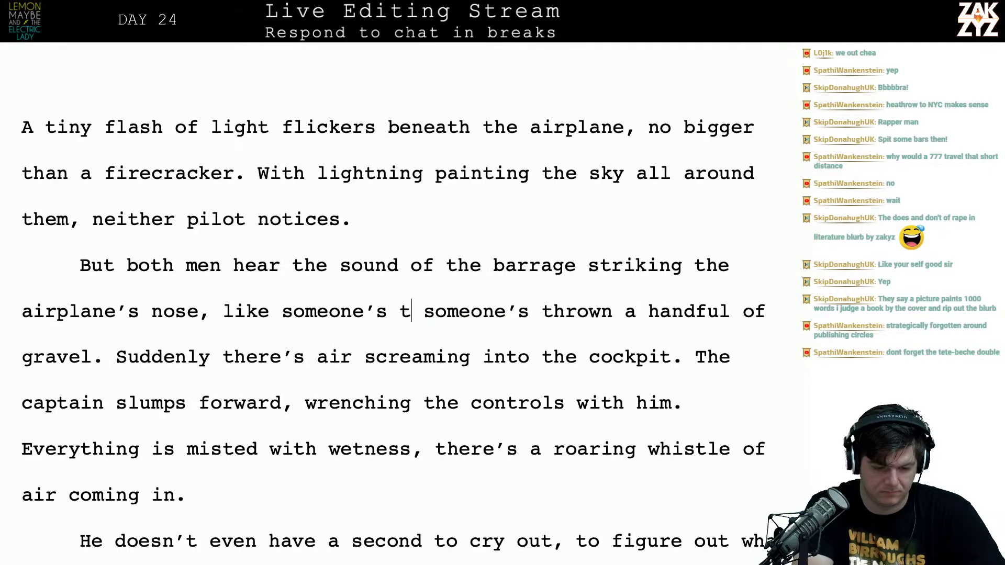
pyautogui.write(' a handful of ')
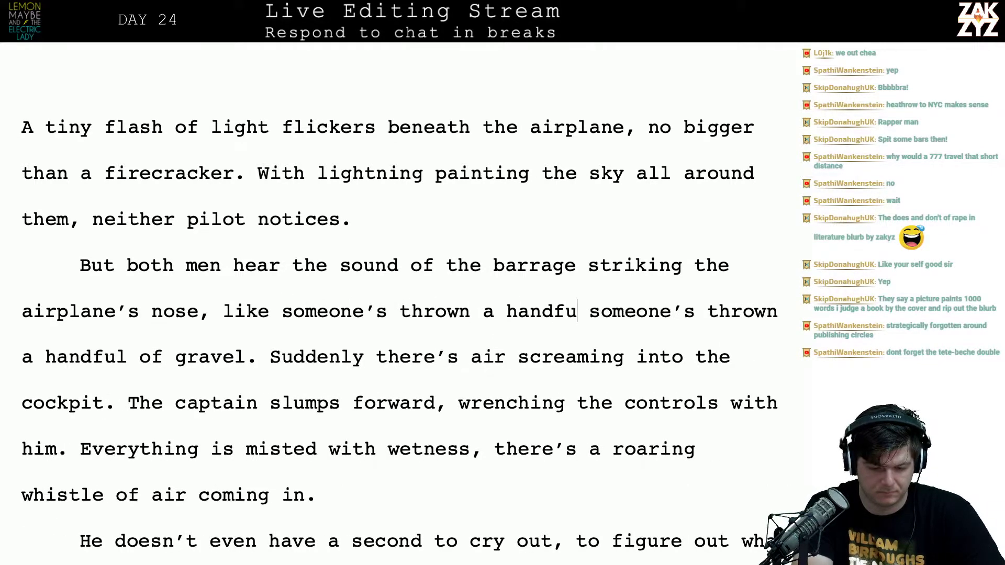
pyautogui.write('gravel')
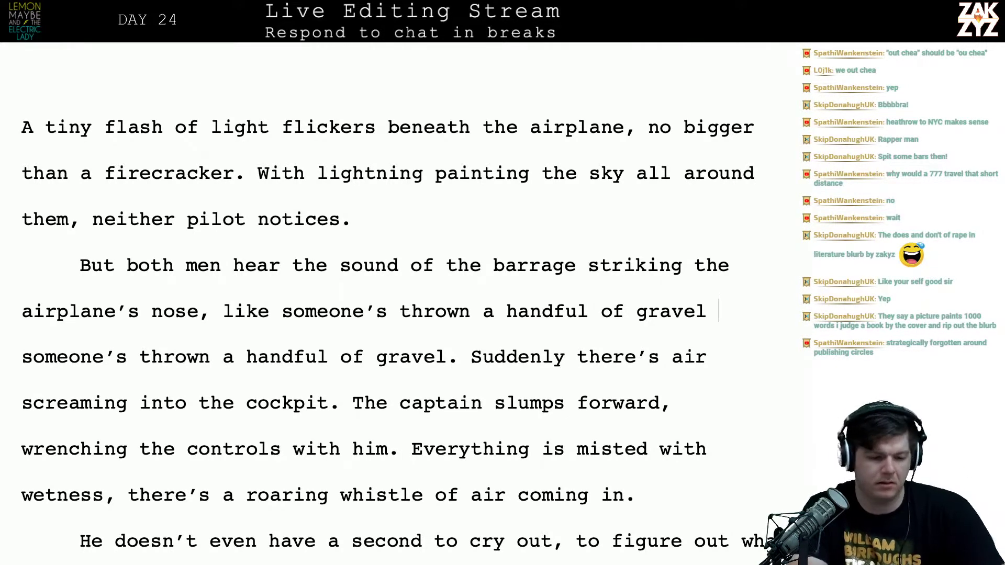
# Switch to Safari and search the web in a new tab for "what height is a plane a mile out from airport"
pyautogui.press('super+Tab')
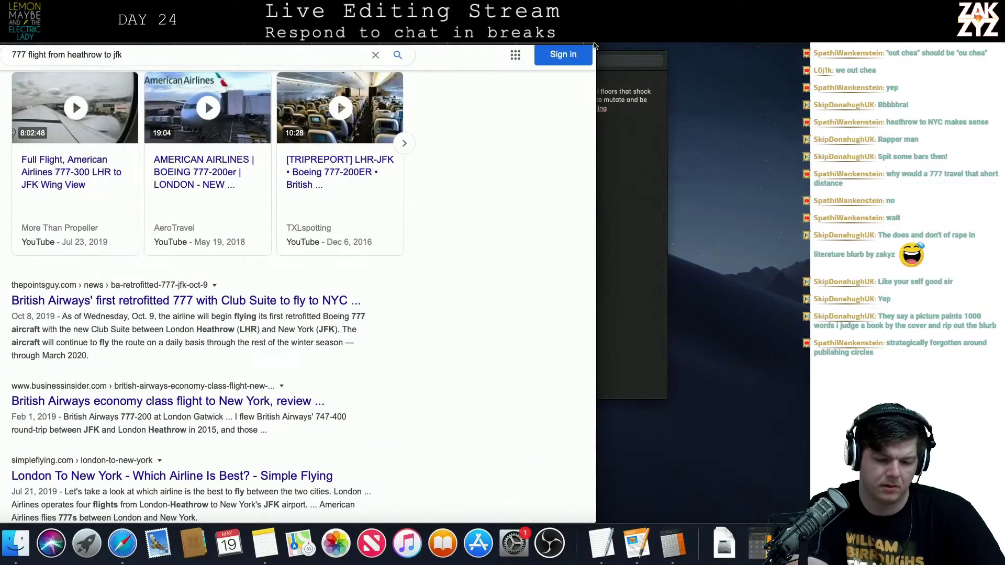
pyautogui.press('super+t')
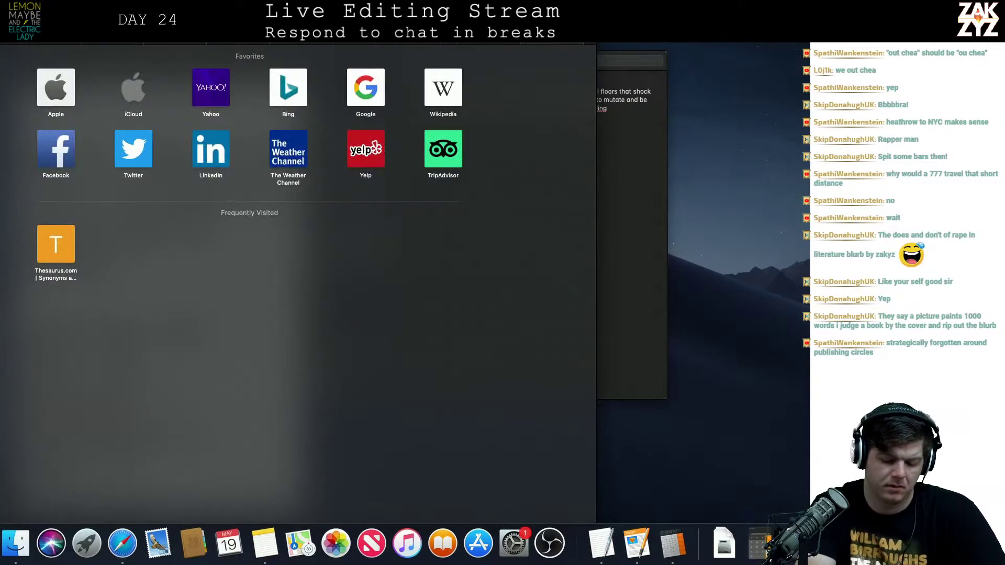
pyautogui.write('what hei')
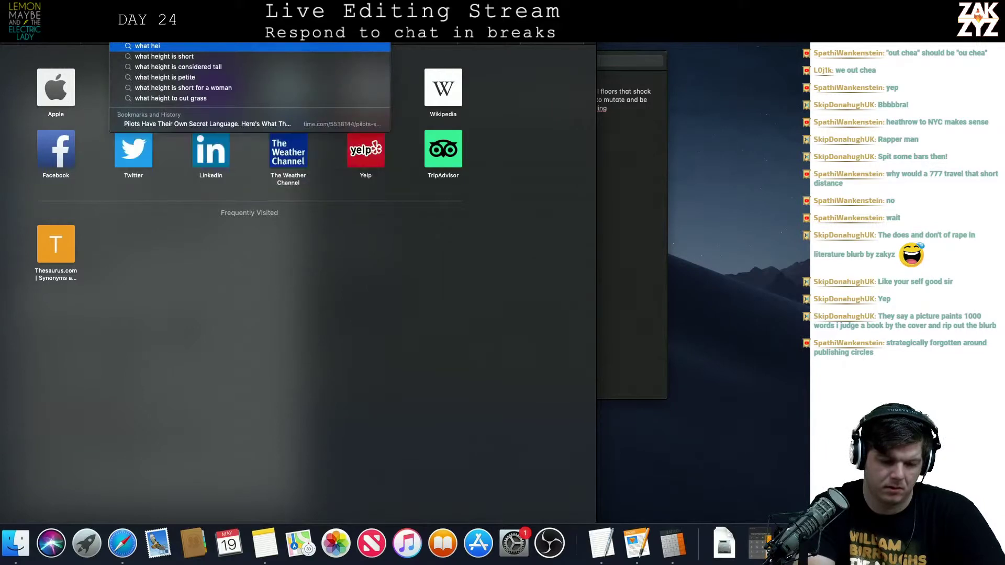
pyautogui.write('ght is a plane a mile otu')
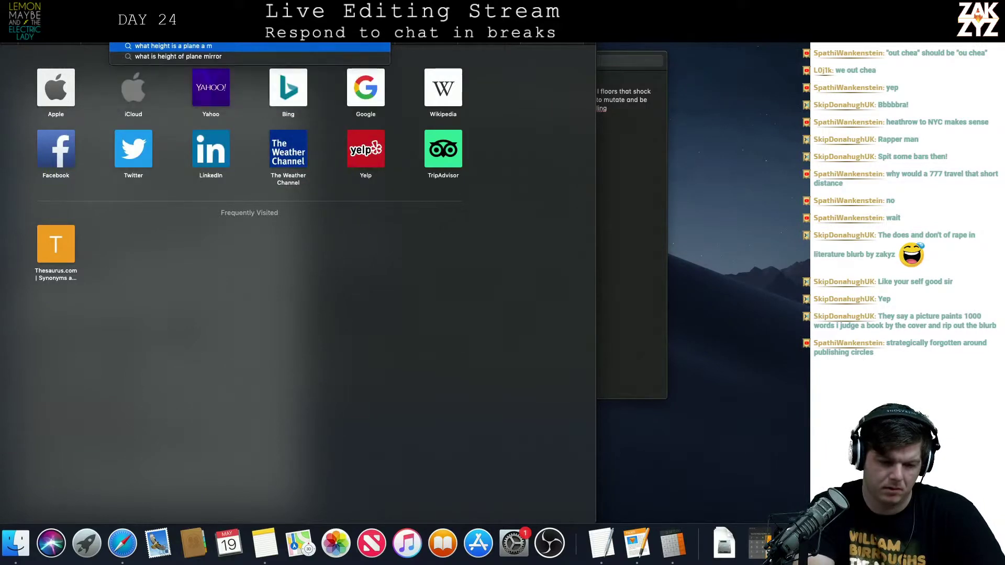
pyautogui.press('BackSpace')
pyautogui.press('BackSpace')
pyautogui.write('ut from airp')
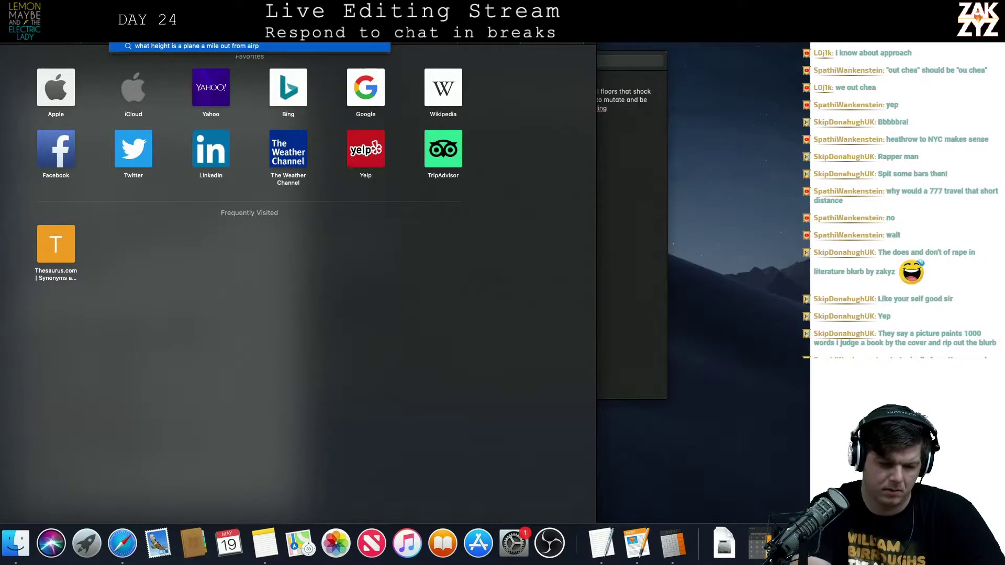
pyautogui.press('Return')
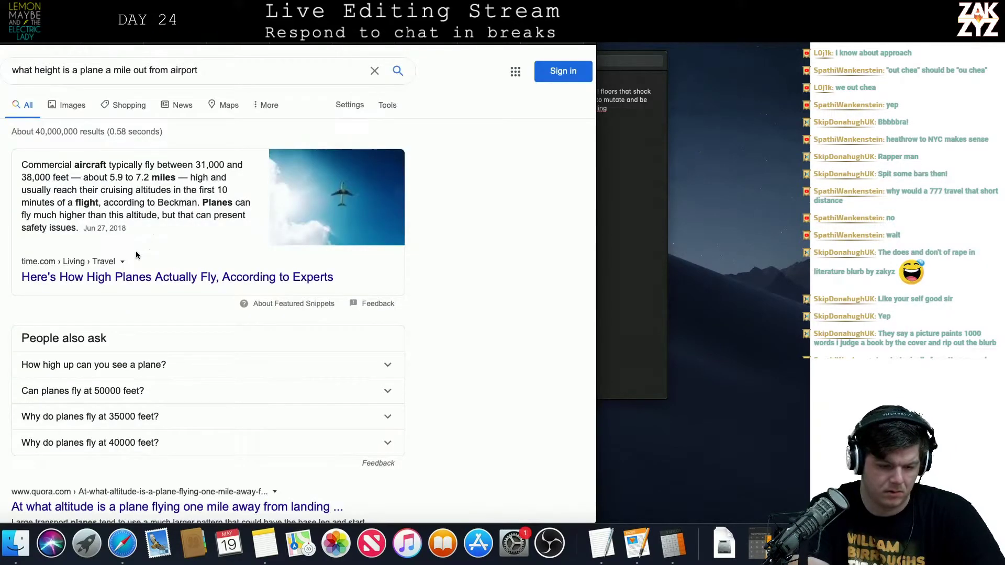
# Open the Quora result on a plane's altitude one mile from landing and read through the pilots' answers
pyautogui.scroll(-5, 160, 388)
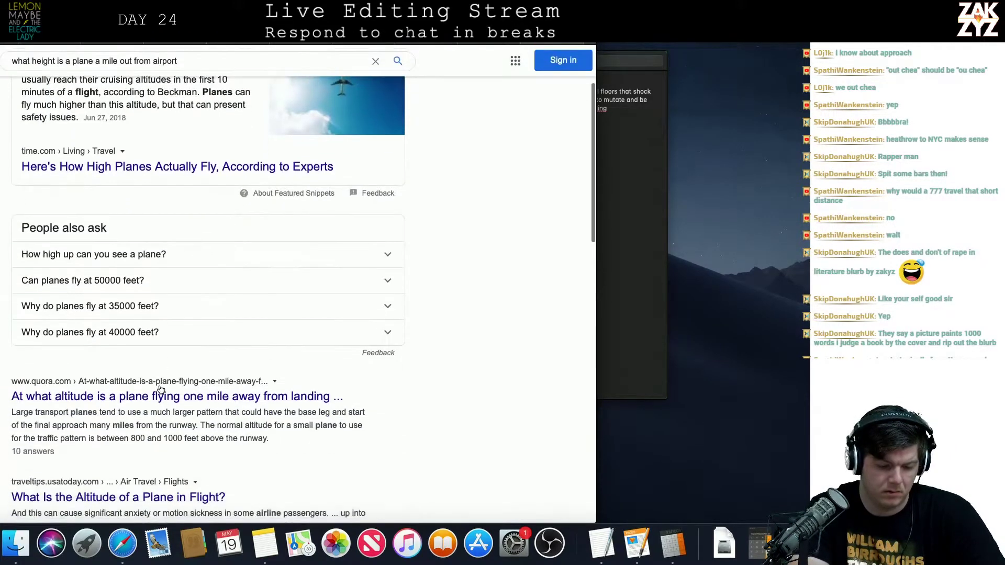
pyautogui.click(161, 388)
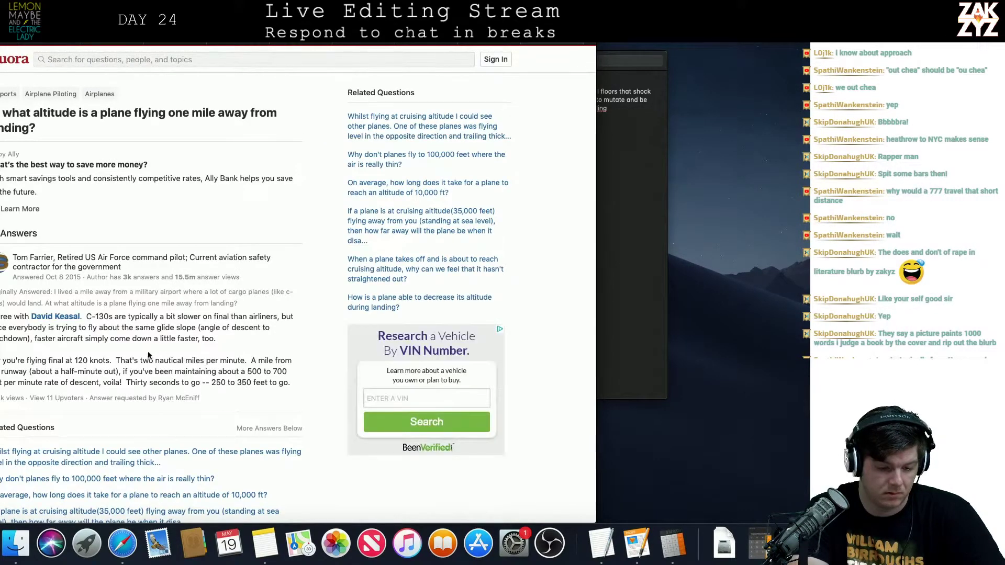
pyautogui.scroll(-4, 178, 342)
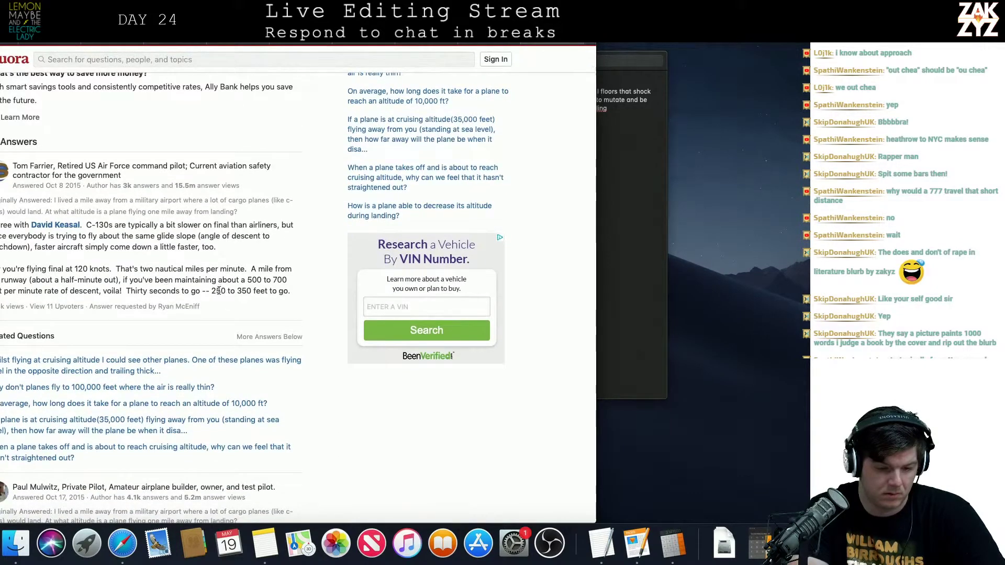
pyautogui.scroll(3, 221, 281)
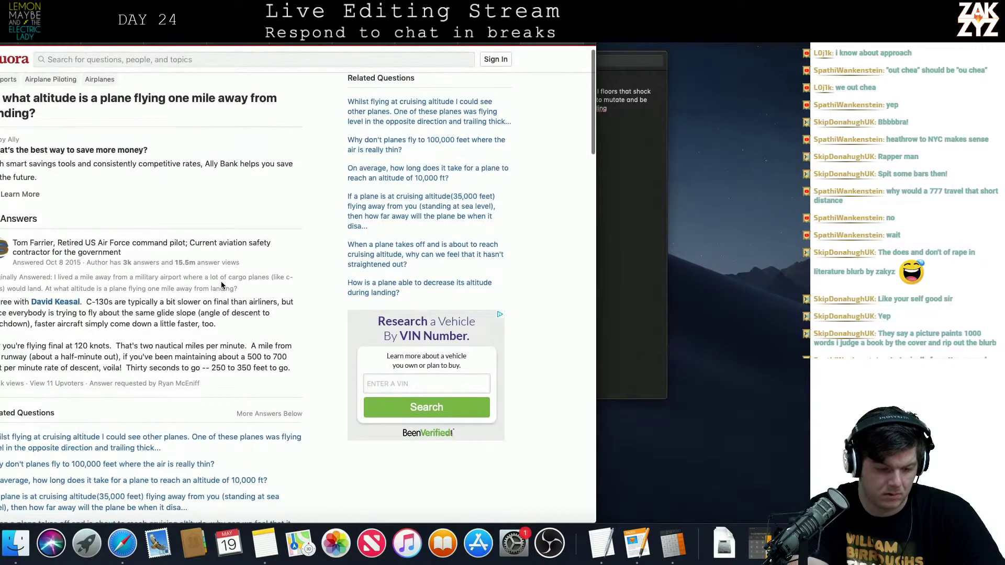
pyautogui.scroll(-8, 221, 285)
pyautogui.scroll(-10, 222, 285)
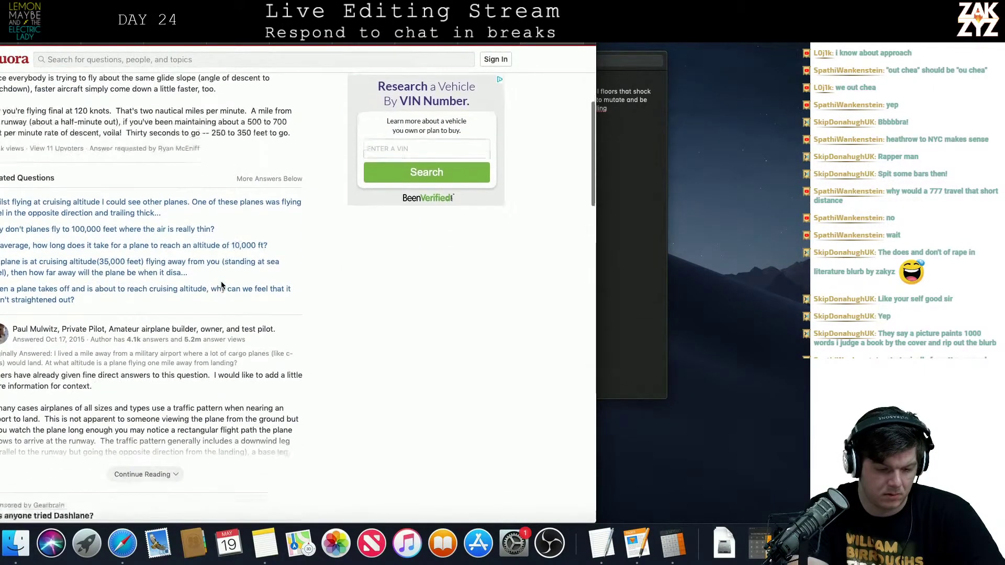
pyautogui.scroll(-5, 223, 286)
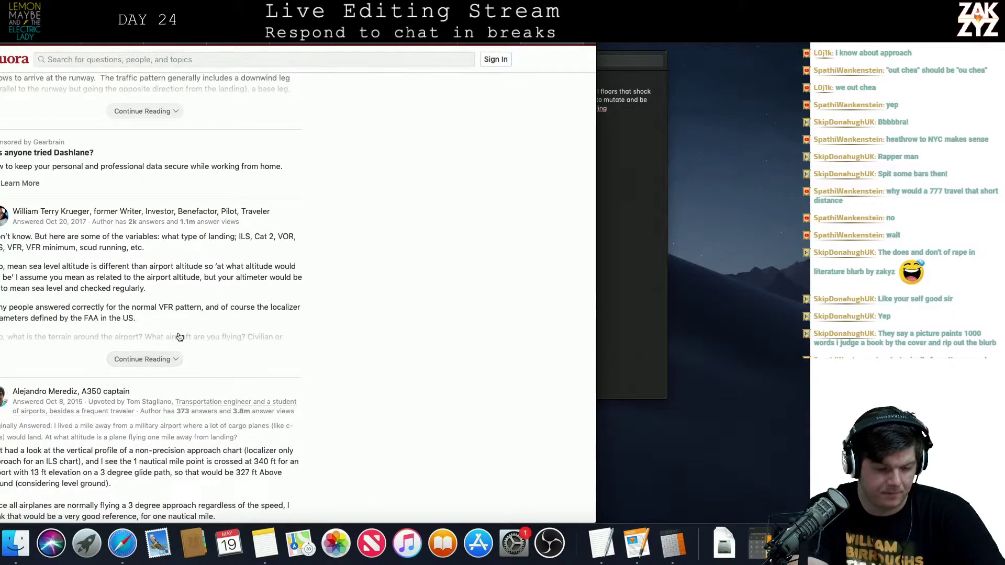
pyautogui.scroll(-9, 157, 356)
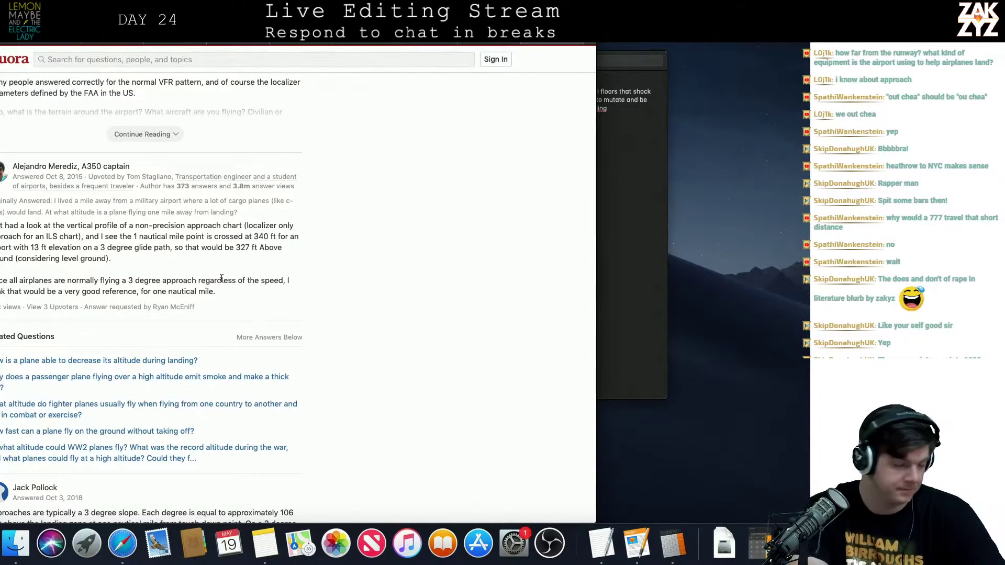
# Return to the manuscript and insert "as if someone had thrown a handful of gravel three hundred feet in the air." after "nose,", above the old wording
pyautogui.press('super+Tab')
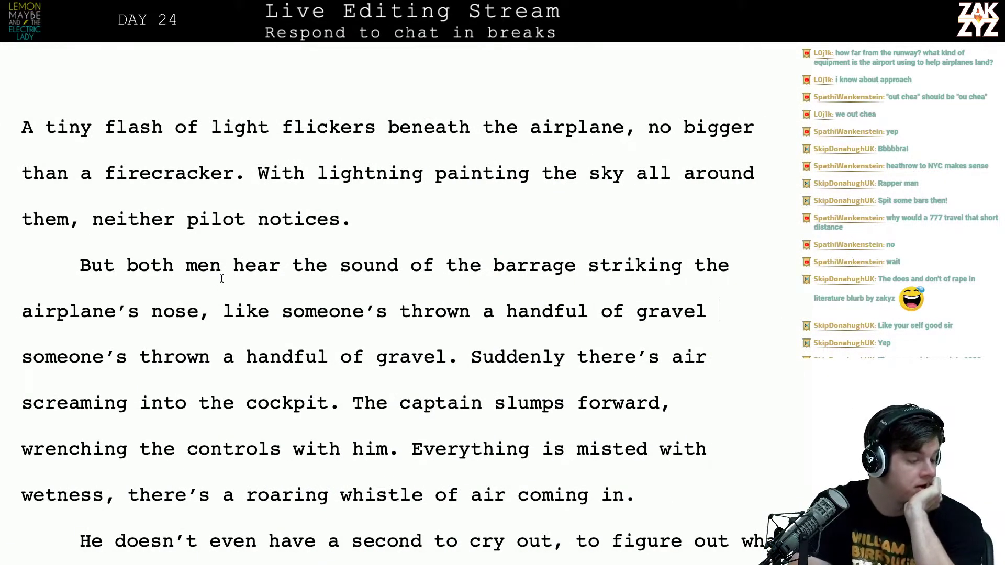
pyautogui.scroll(-1, 222, 278)
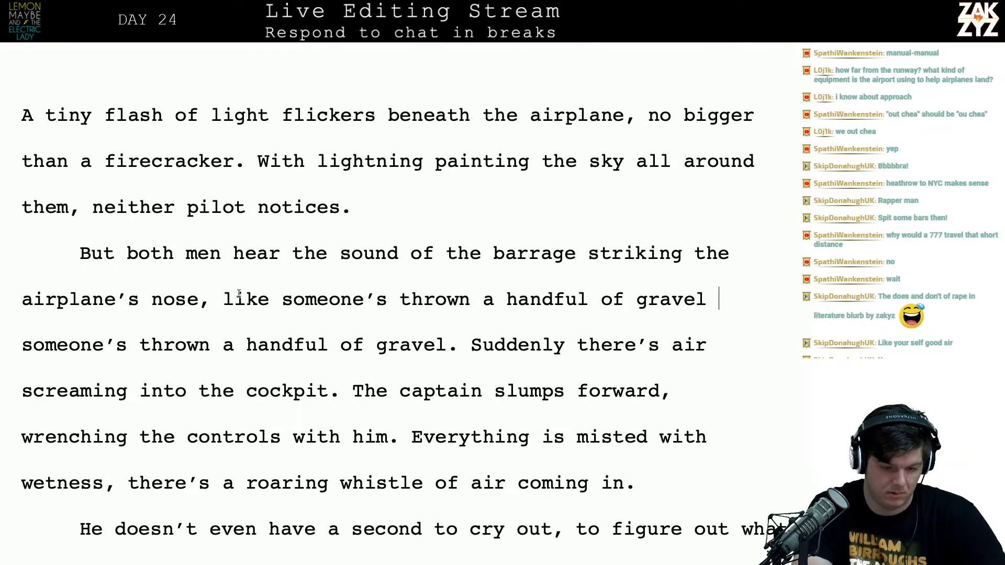
pyautogui.click(218, 301)
pyautogui.write('as fi')
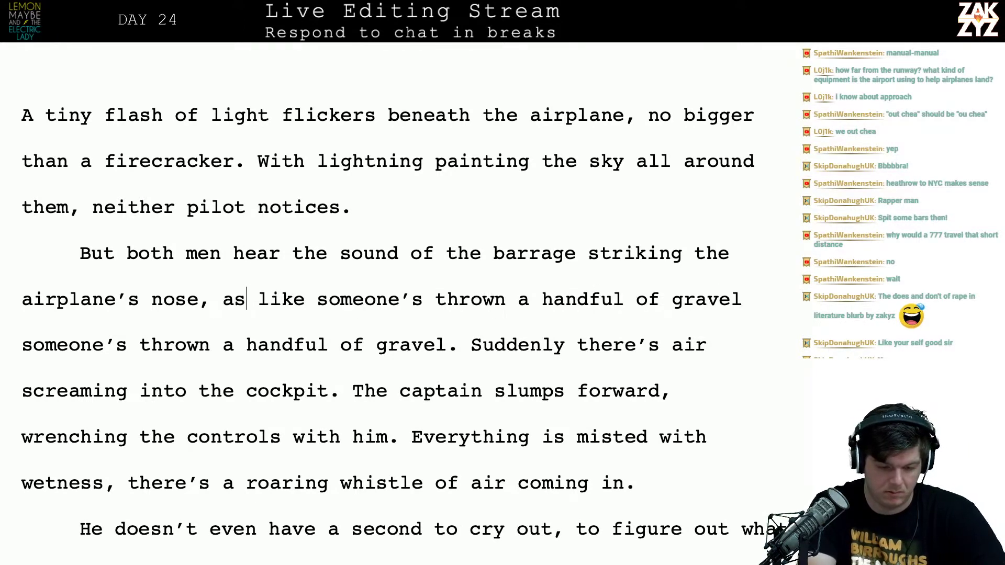
pyautogui.press('Left')
pyautogui.press('BackSpace')
pyautogui.press('BackSpace')
pyautogui.write('if someone had thrown')
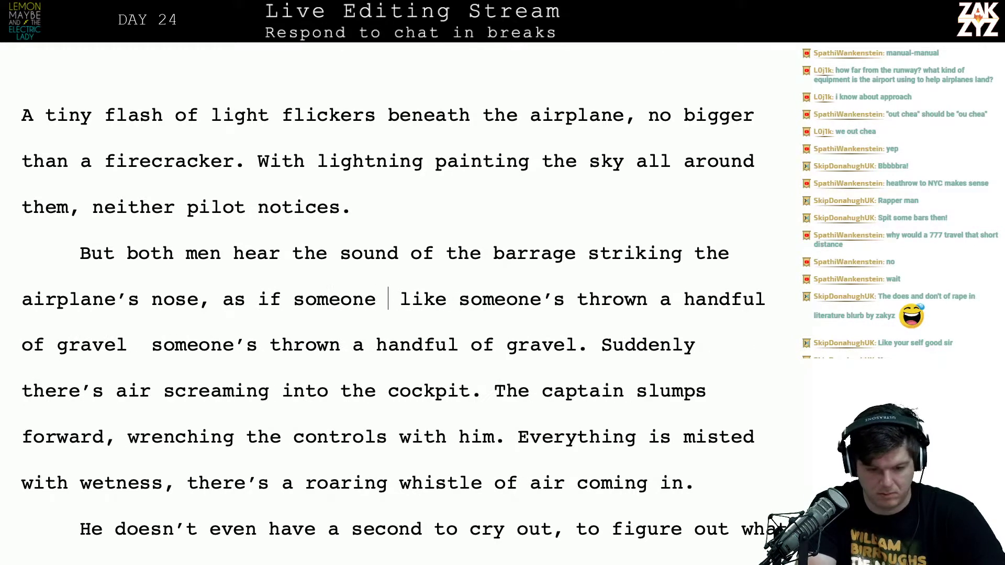
pyautogui.write(' a handful of gra')
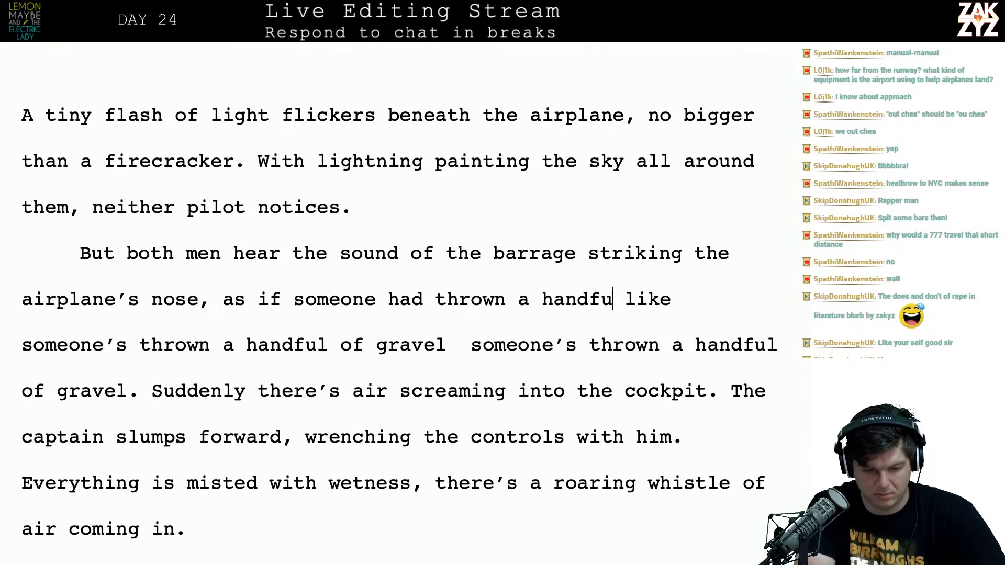
pyautogui.write('vel three hundr')
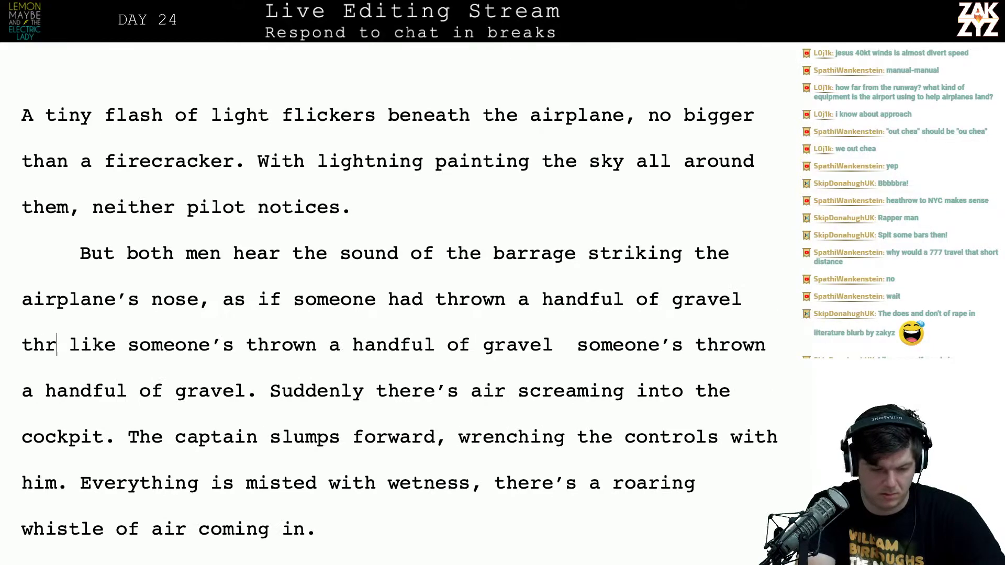
pyautogui.write('ed feet in the ')
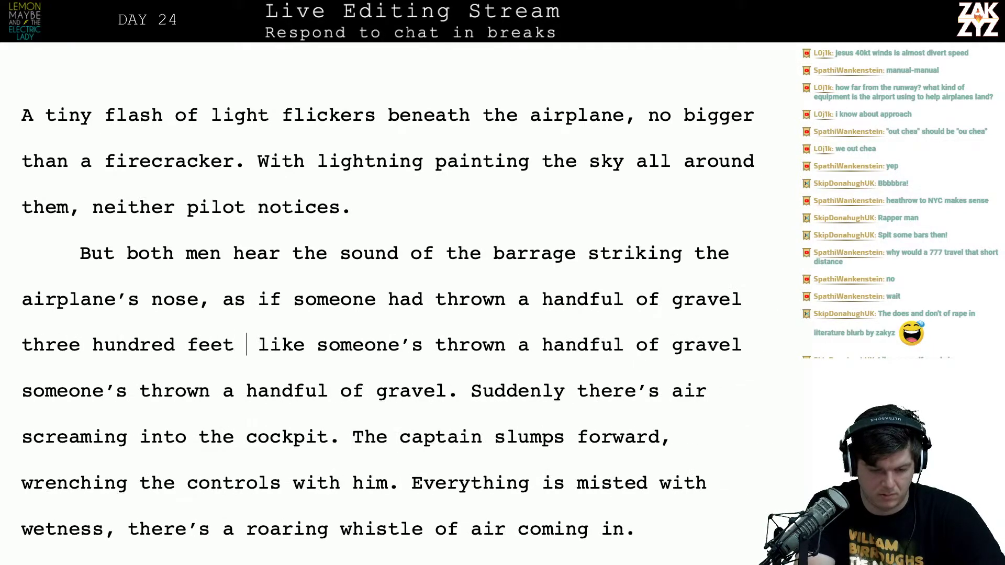
pyautogui.write('air.')
pyautogui.press('Return')
pyautogui.press('Return')
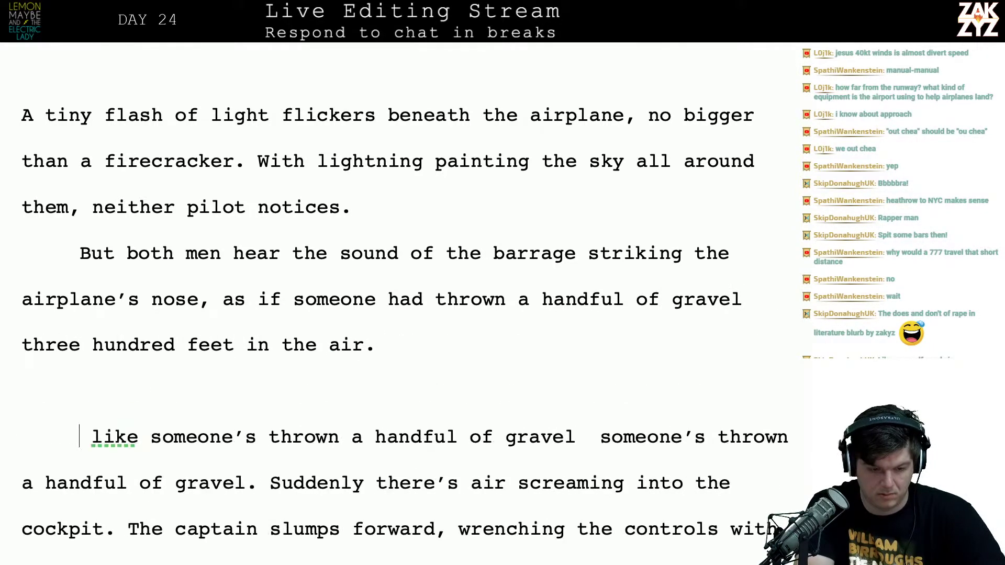
# Continue the new paragraph with "Suddenly there are holes in the windshield, air is screaming into the cockpit."
pyautogui.write('Sud')
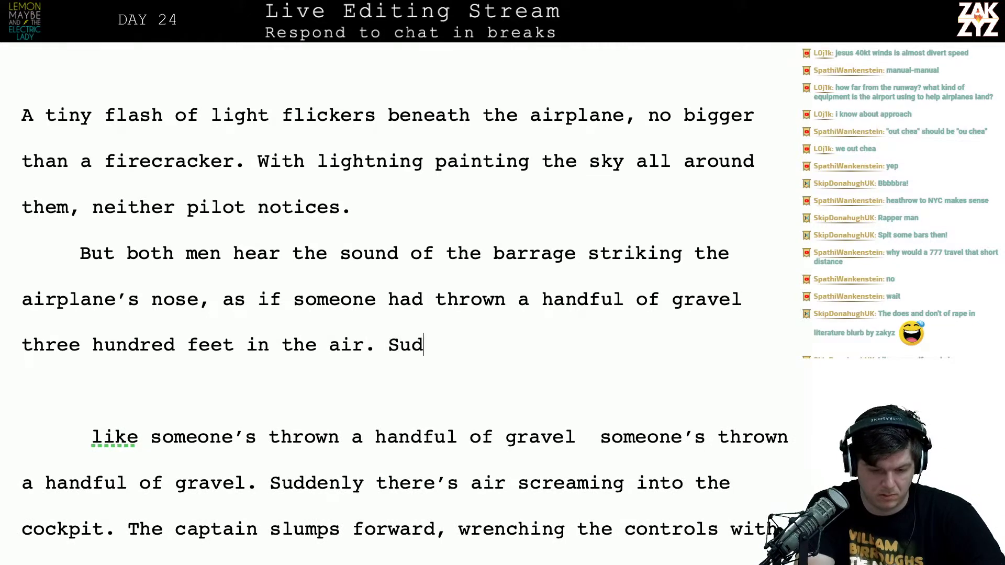
pyautogui.write('denly there')
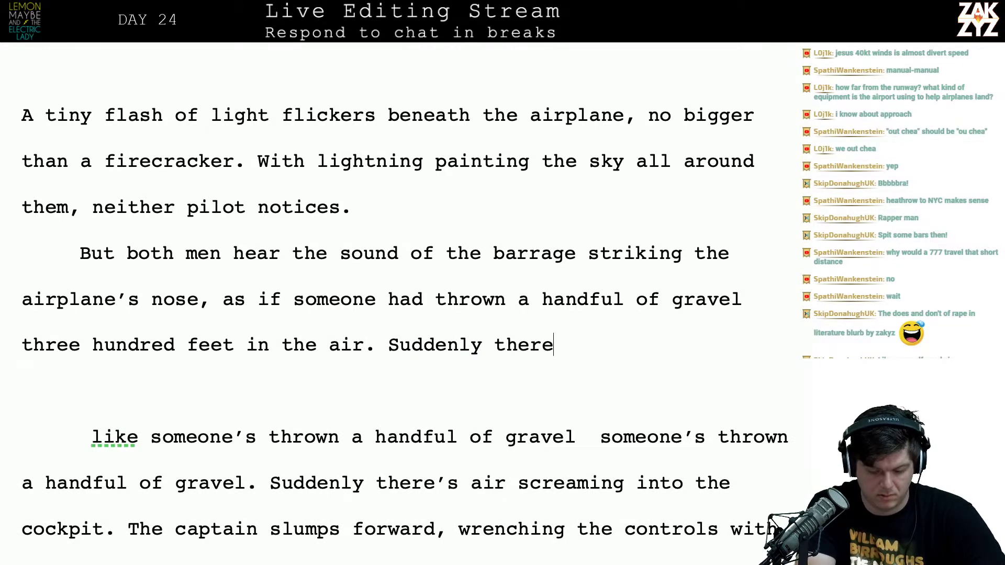
pyautogui.write(' are holes in t')
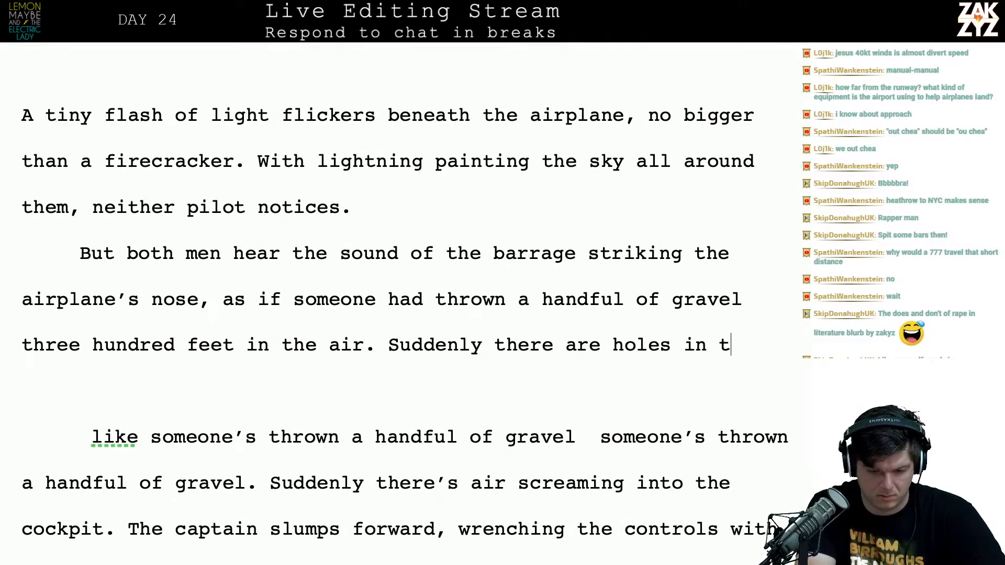
pyautogui.write('he windshield, th')
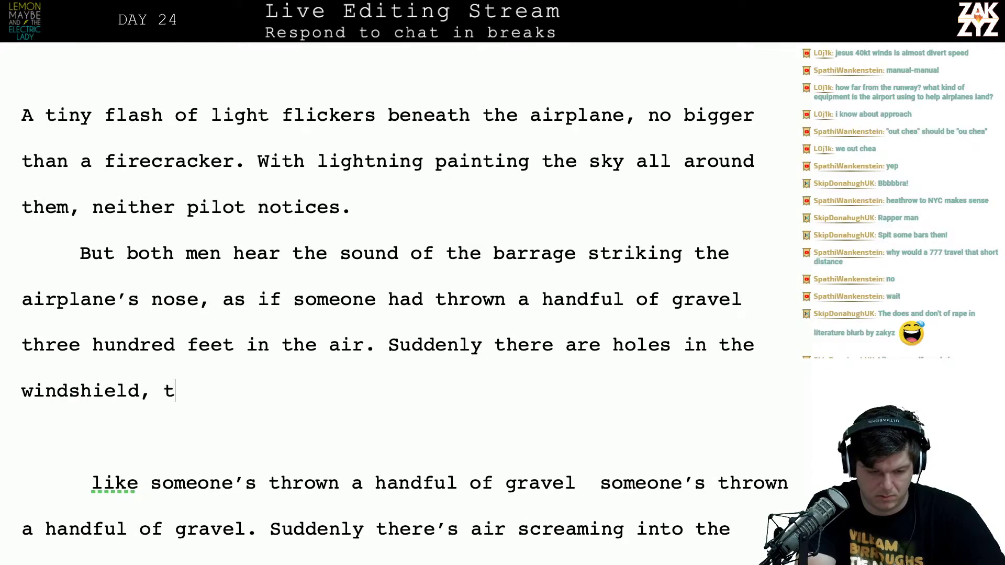
pyautogui.press('BackSpace')
pyautogui.press('BackSpace')
pyautogui.write('air is scr')
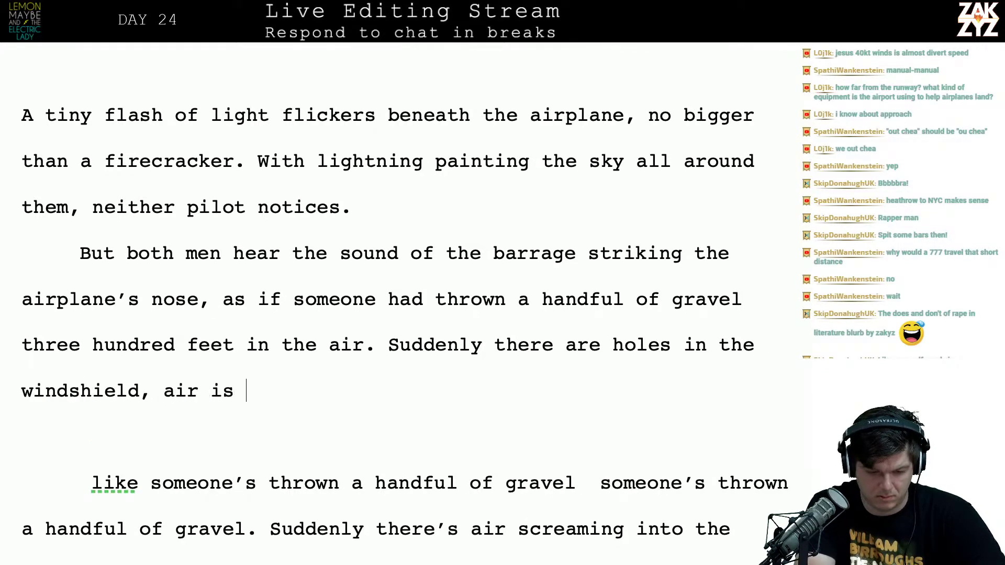
pyautogui.press('BackSpace')
pyautogui.write('creaming into the c')
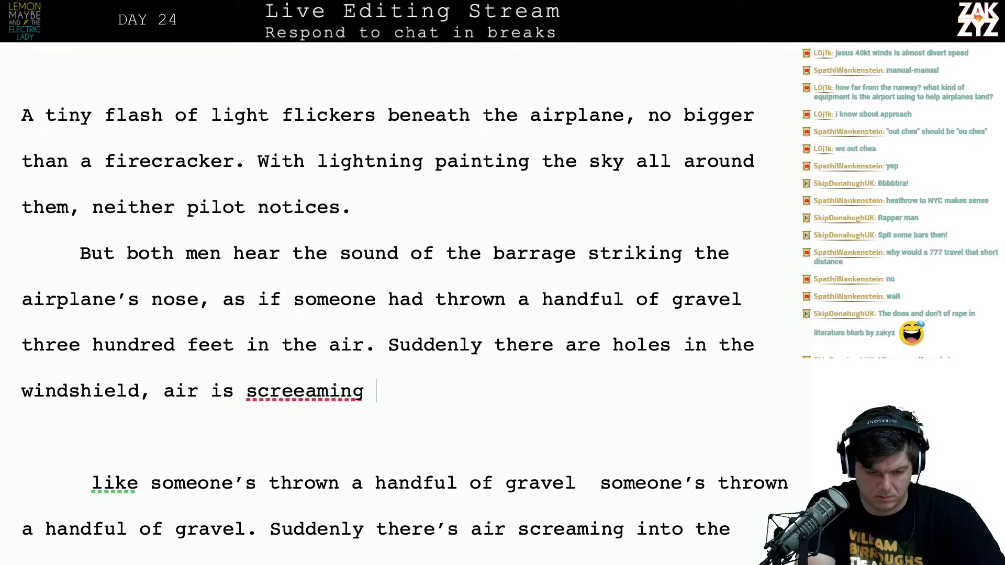
pyautogui.write('ockpit.')
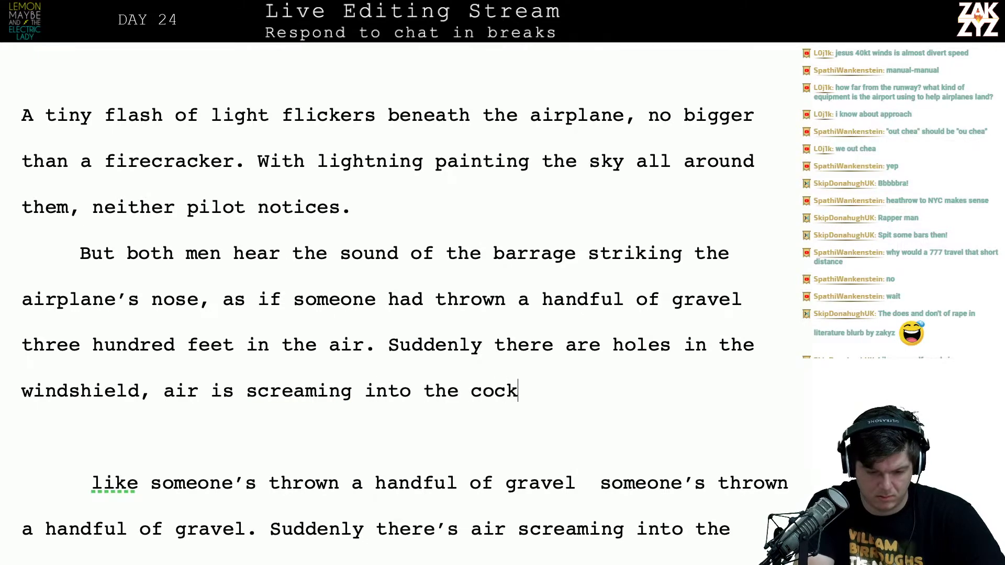
# Delete the leftover old wording from the empty line and "like someone's thrown" through the second "screaming into the cockpit."
pyautogui.press('Down')
pyautogui.press('Down')
pyautogui.press('Down')
pyautogui.press('Down')
pyautogui.press('Down')
pyautogui.press('Down')
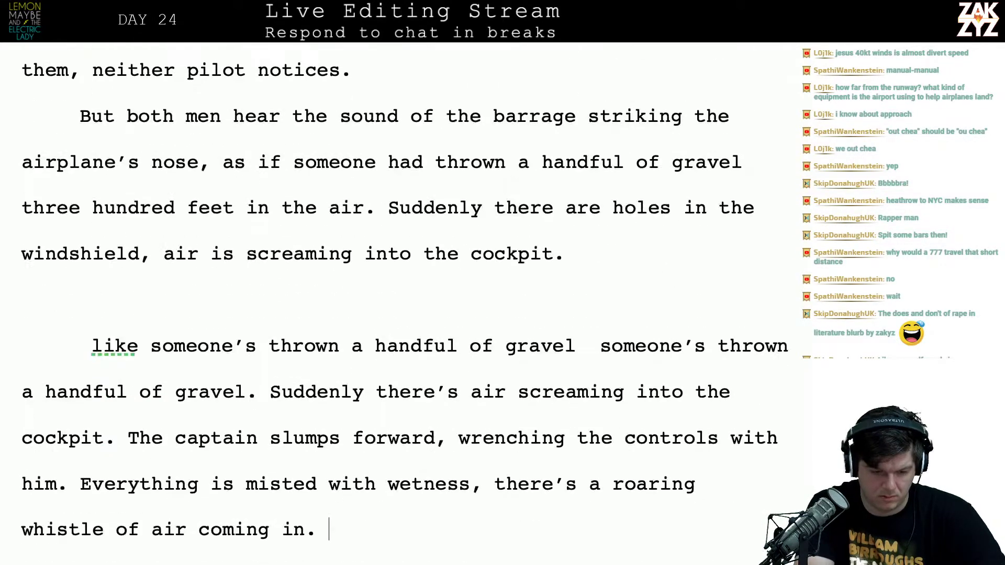
pyautogui.press('Up')
pyautogui.press('Up')
pyautogui.press('Up')
pyautogui.press('Up')
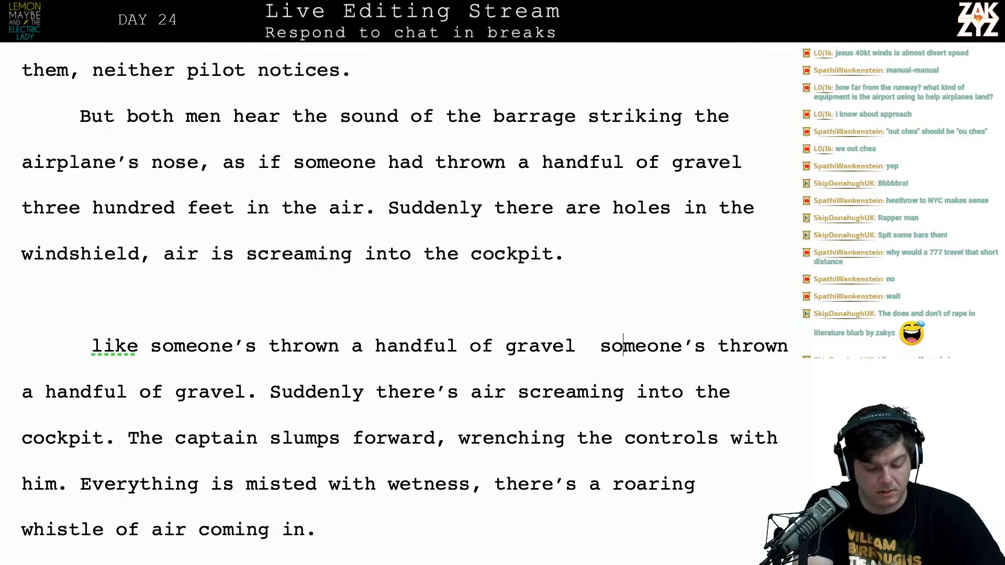
pyautogui.press('Right')
pyautogui.press('Right')
pyautogui.press('Right')
pyautogui.press('Right')
pyautogui.press('Right')
pyautogui.press('Right')
pyautogui.press('Down')
pyautogui.press('Right')
pyautogui.press('Right')
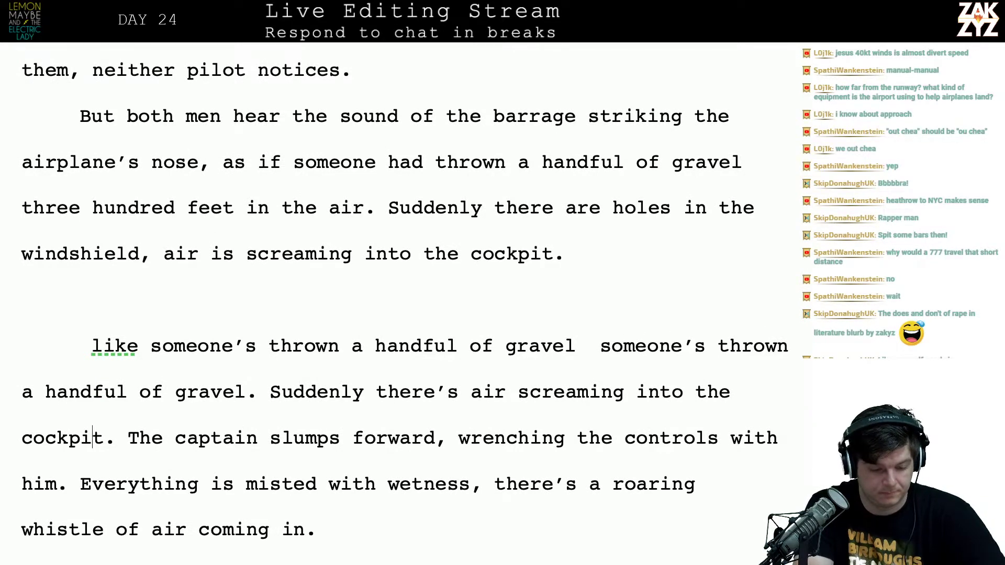
pyautogui.hotkey('shift', 'Up')
pyautogui.hotkey('shift', 'Up')
pyautogui.hotkey('shift', 'Home')
pyautogui.hotkey('shift', 'Up')
pyautogui.hotkey('shift', 'Up')
pyautogui.hotkey('shift', 'Down')
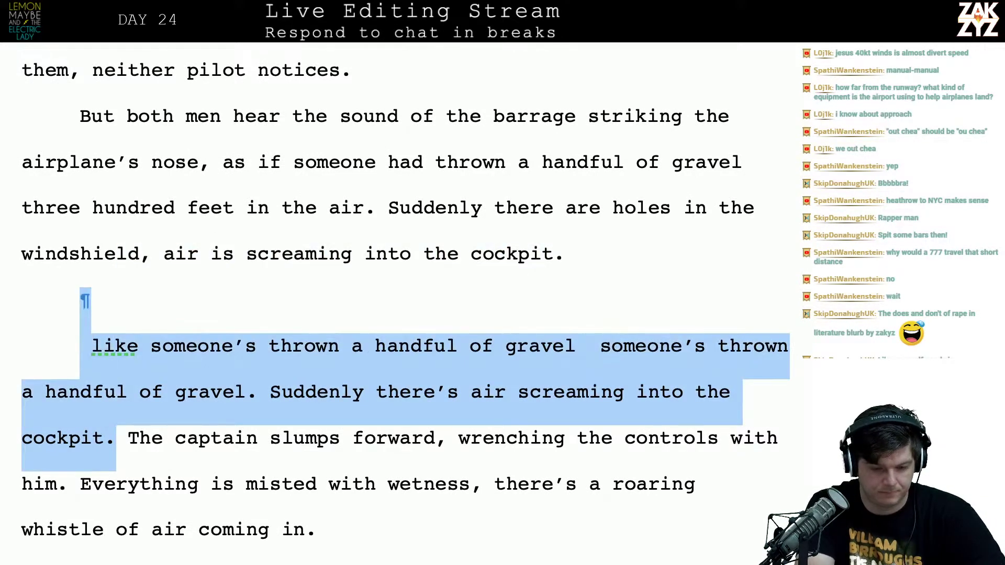
pyautogui.press('Delete')
# Begin a new sentence after "cockpit." with "The captain slumps forward,"
pyautogui.write('T')
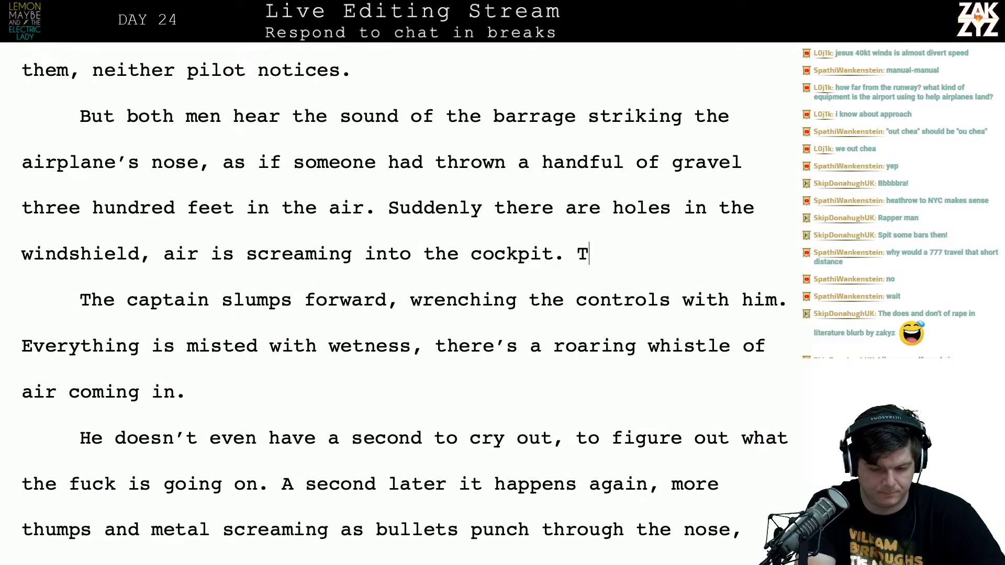
pyautogui.write('he captain sl')
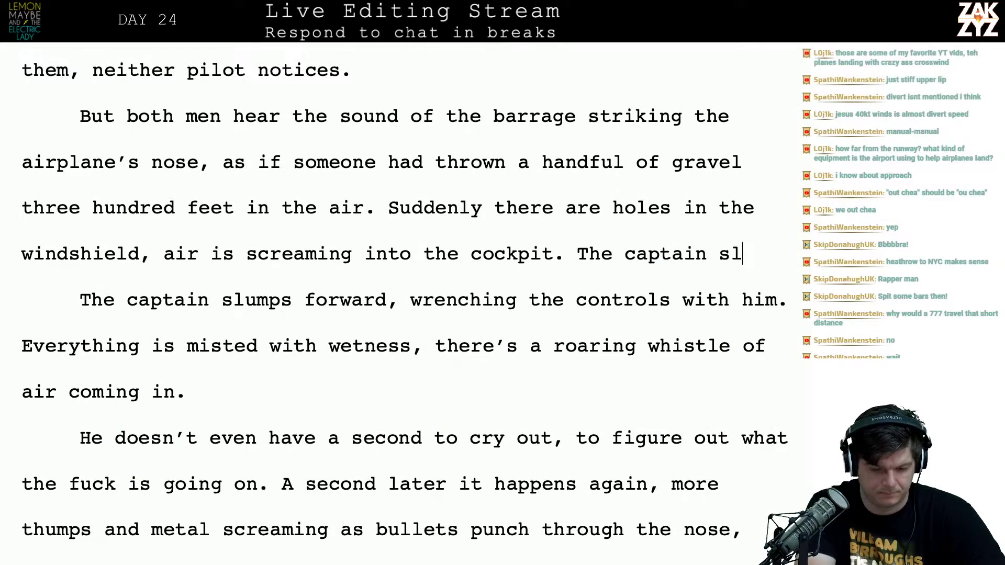
pyautogui.write('umps forward,')
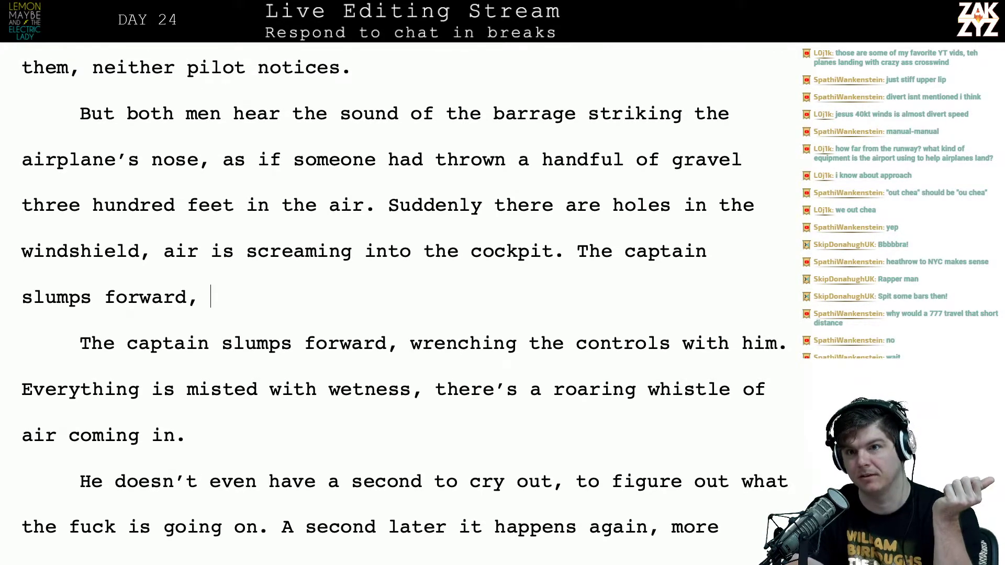
# Look back at the final-approach passage on crosswinds and diverting, and skim forward through chapter 20
pyautogui.scroll(-1, 397, 304)
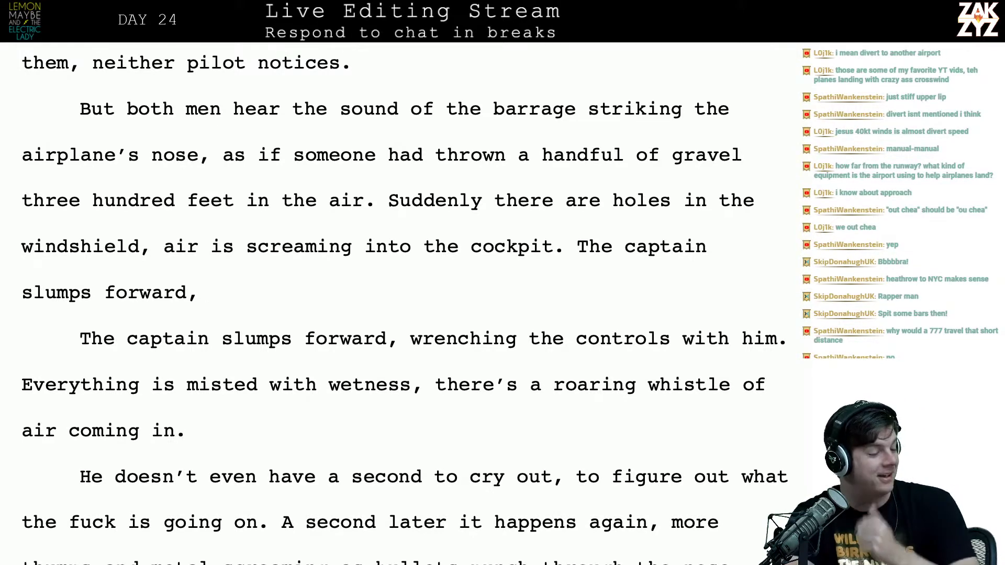
pyautogui.scroll(-1, 397, 304)
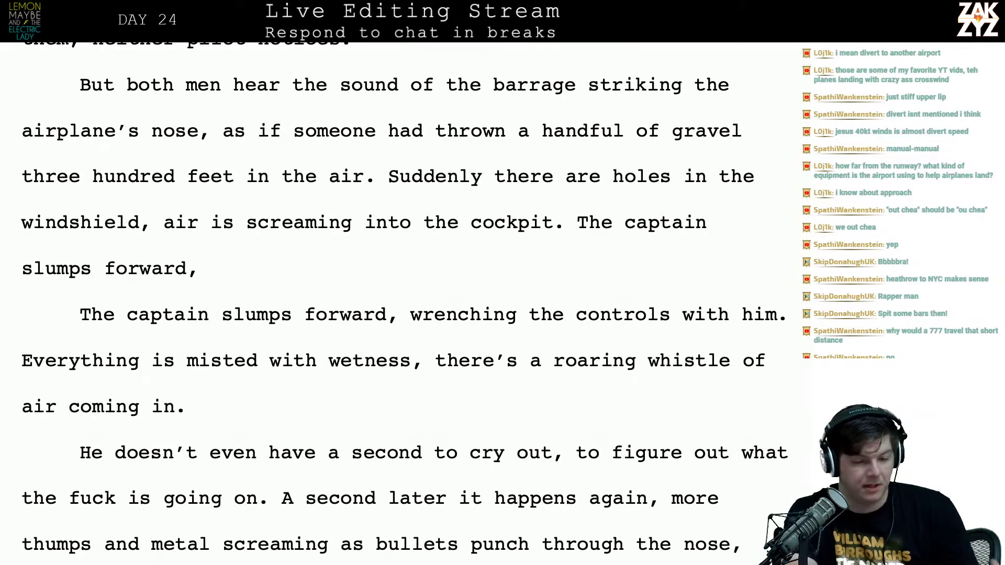
pyautogui.scroll(20, 233, 346)
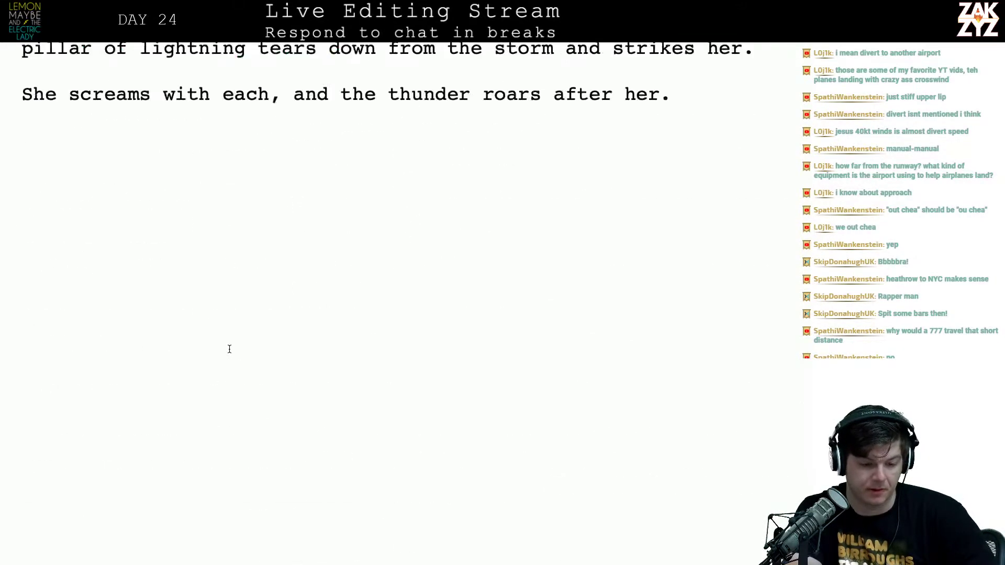
pyautogui.scroll(20, 229, 352)
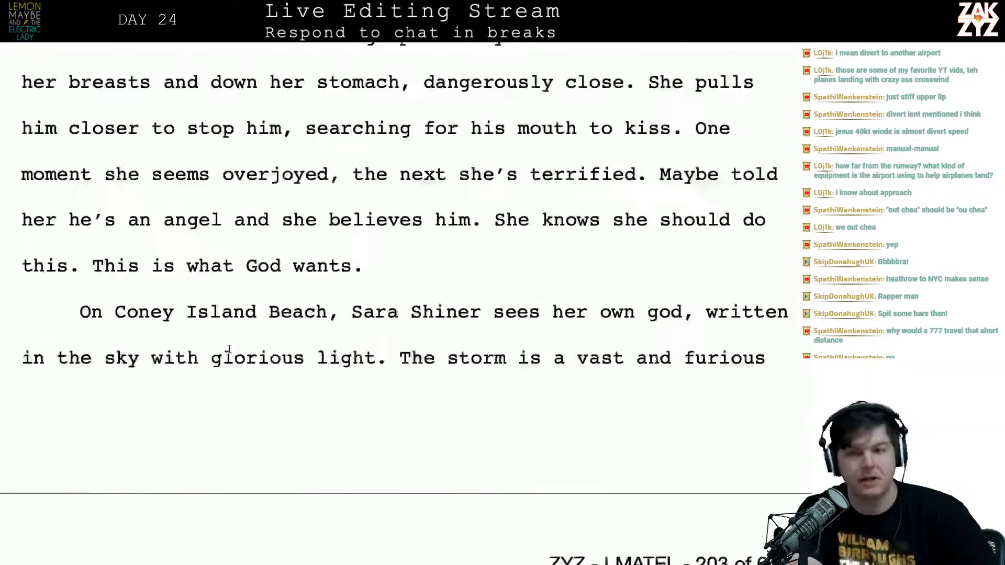
pyautogui.scroll(5, 229, 349)
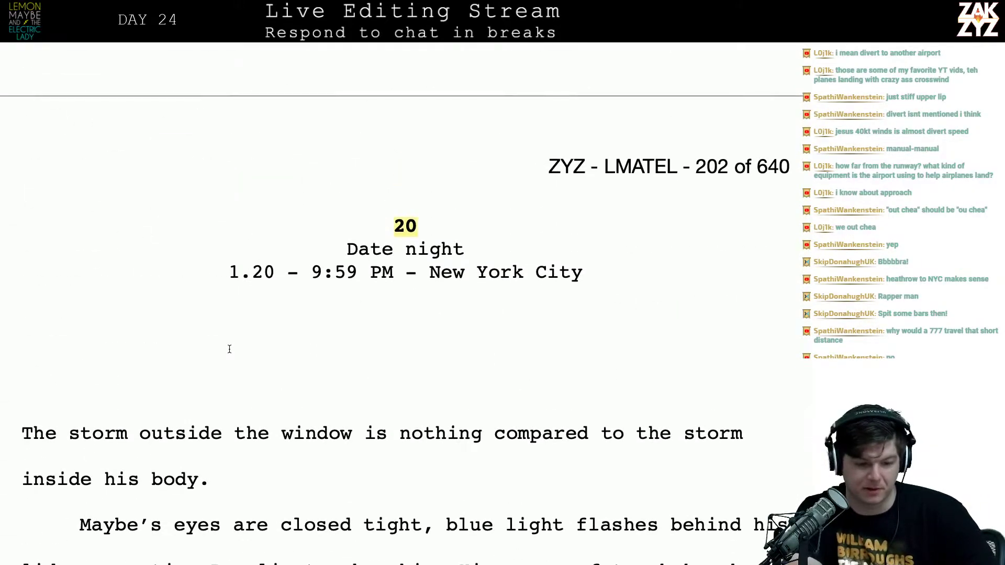
pyautogui.scroll(15, 229, 349)
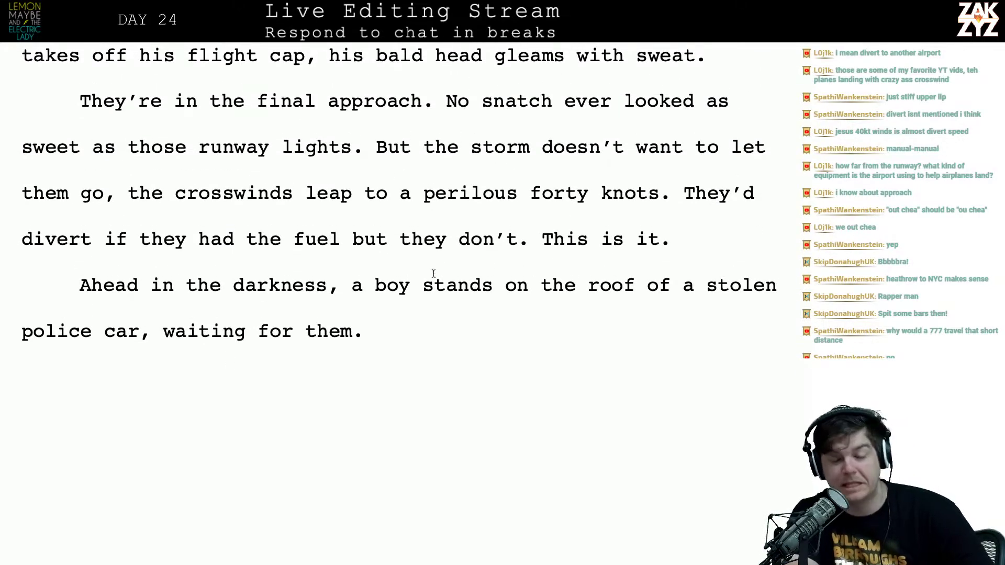
pyautogui.scroll(-10, 649, 276)
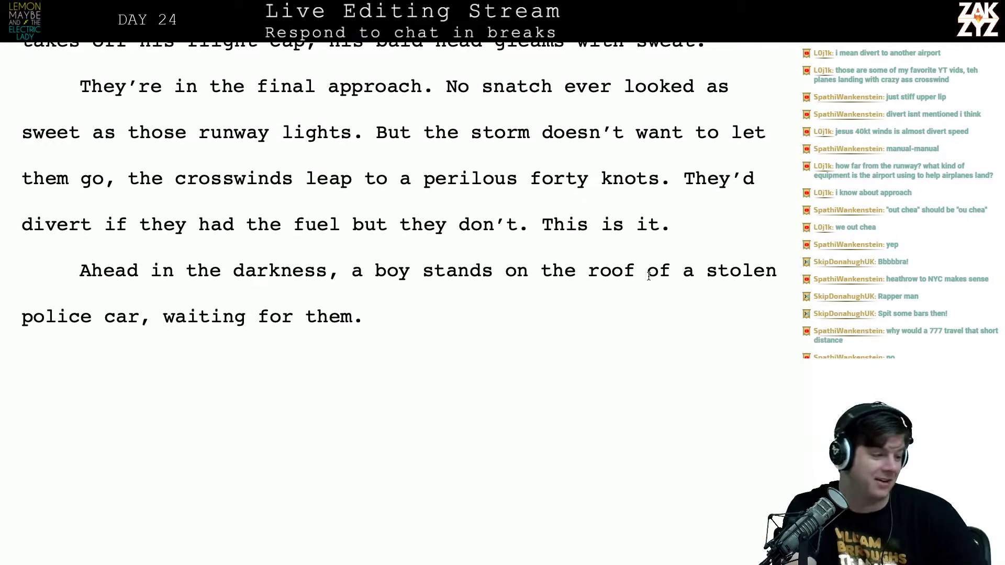
pyautogui.scroll(-20, 647, 277)
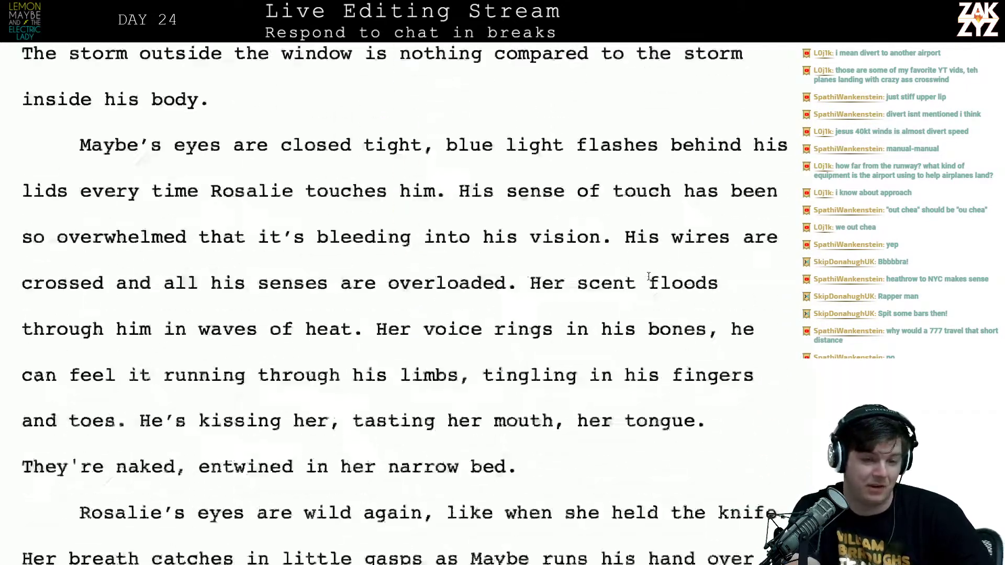
pyautogui.scroll(-20, 648, 276)
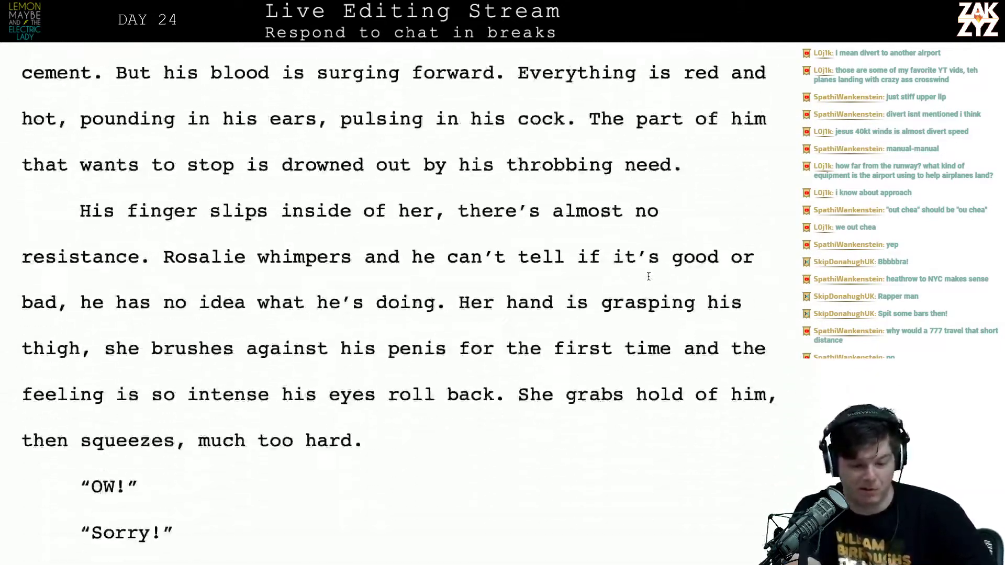
pyautogui.scroll(-15, 648, 276)
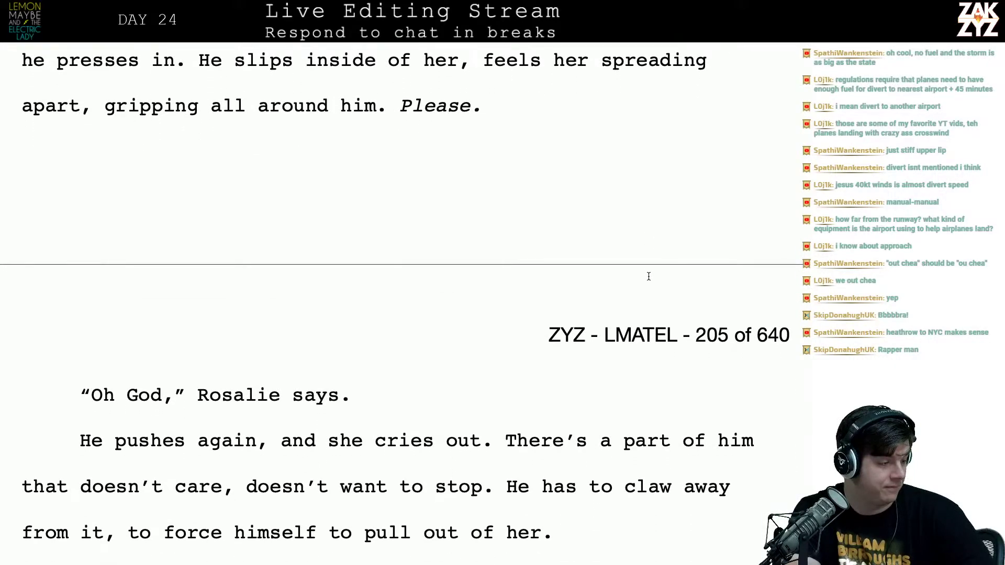
pyautogui.scroll(1, 648, 276)
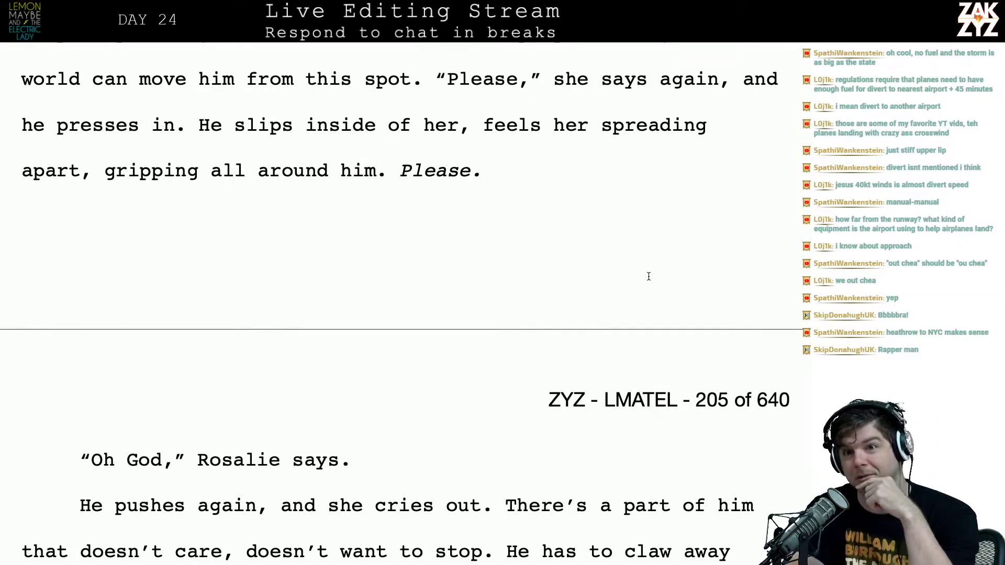
pyautogui.scroll(-1, 649, 276)
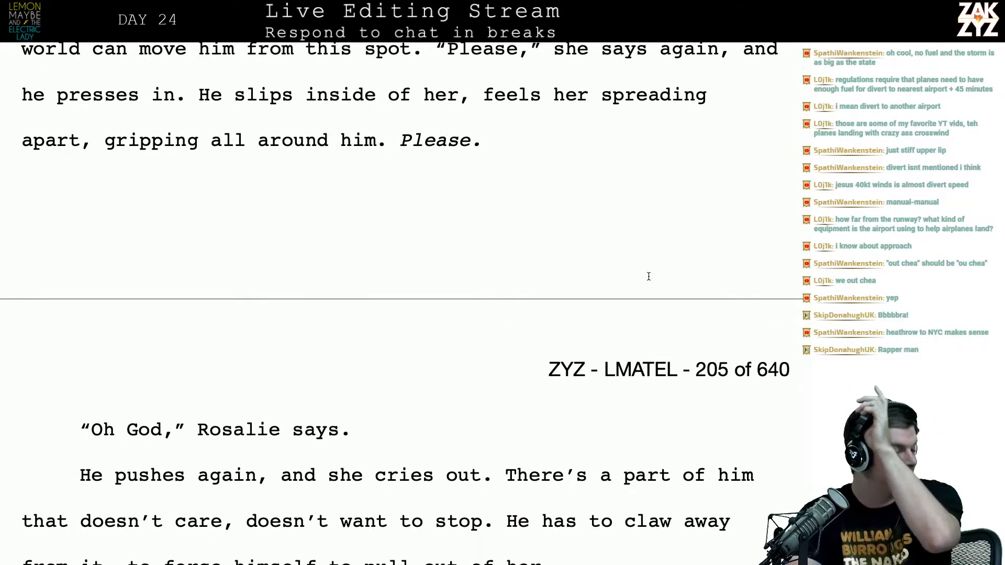
pyautogui.scroll(-2, 648, 277)
pyautogui.scroll(14, 649, 276)
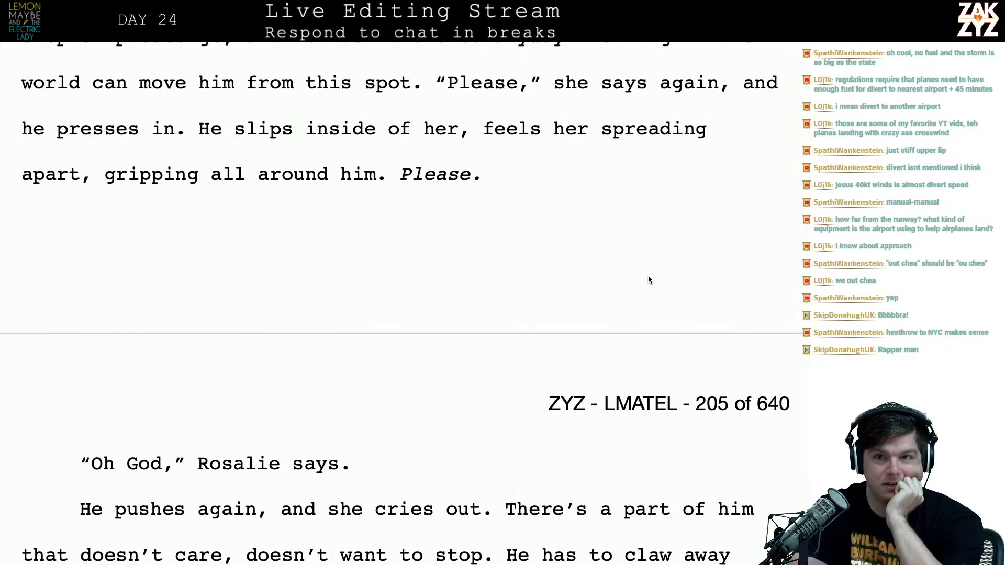
# Go back through chapter 20 to the final-approach passage and reread the lines on crosswinds, diverting and fuel
pyautogui.scroll(2, 648, 276)
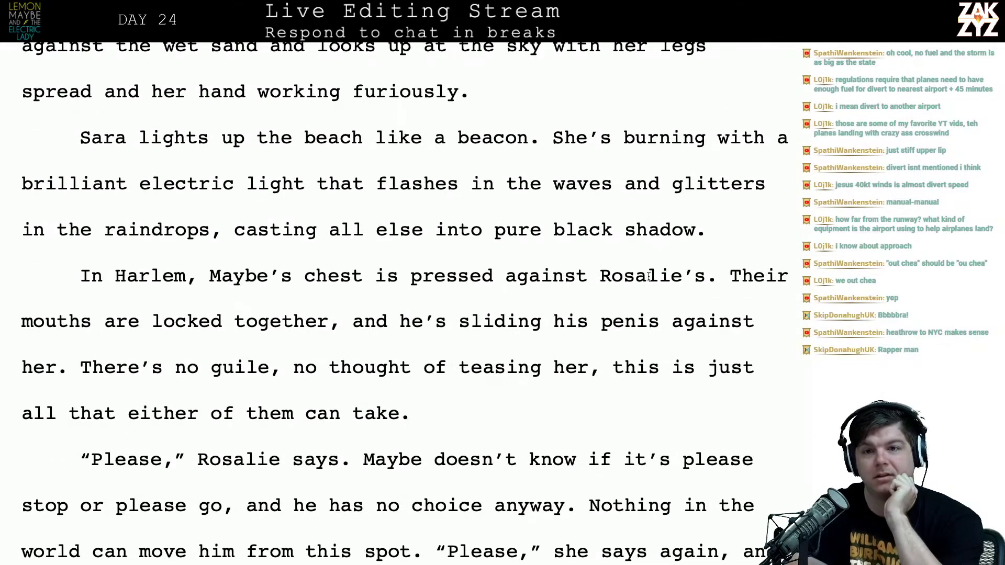
pyautogui.scroll(-4, 648, 276)
pyautogui.scroll(-3, 648, 276)
pyautogui.scroll(20, 649, 276)
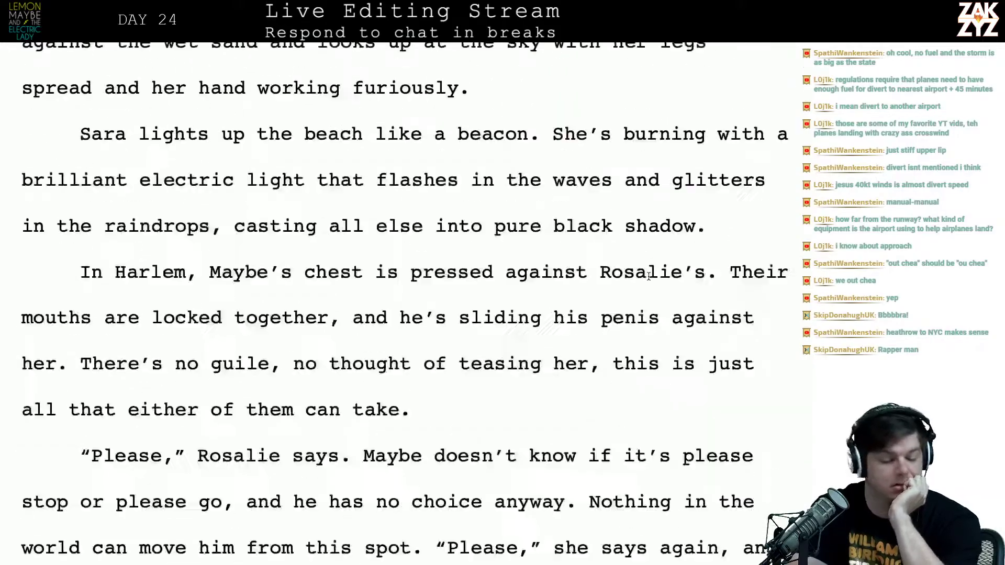
pyautogui.scroll(-20, 648, 276)
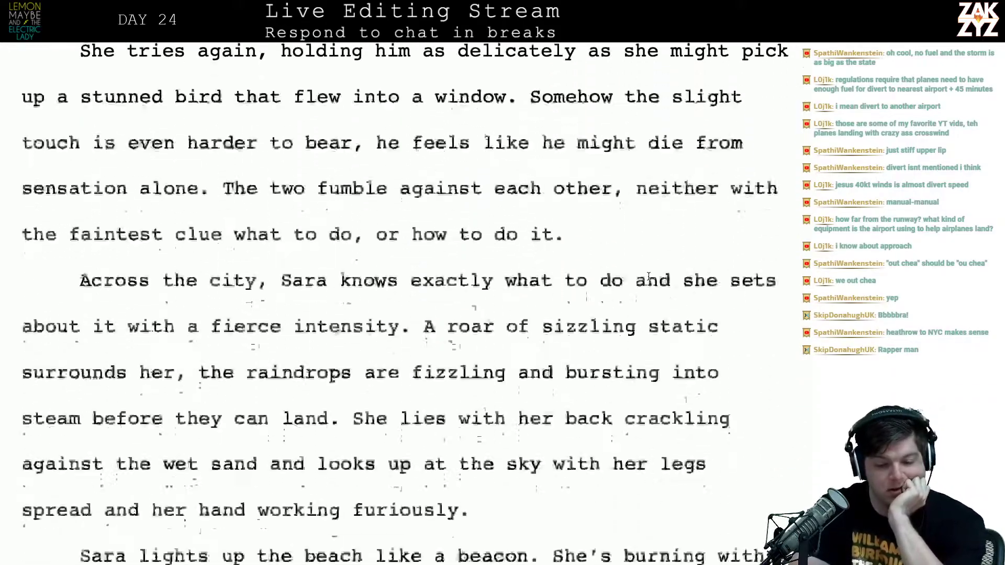
pyautogui.scroll(4, 649, 277)
pyautogui.scroll(20, 649, 276)
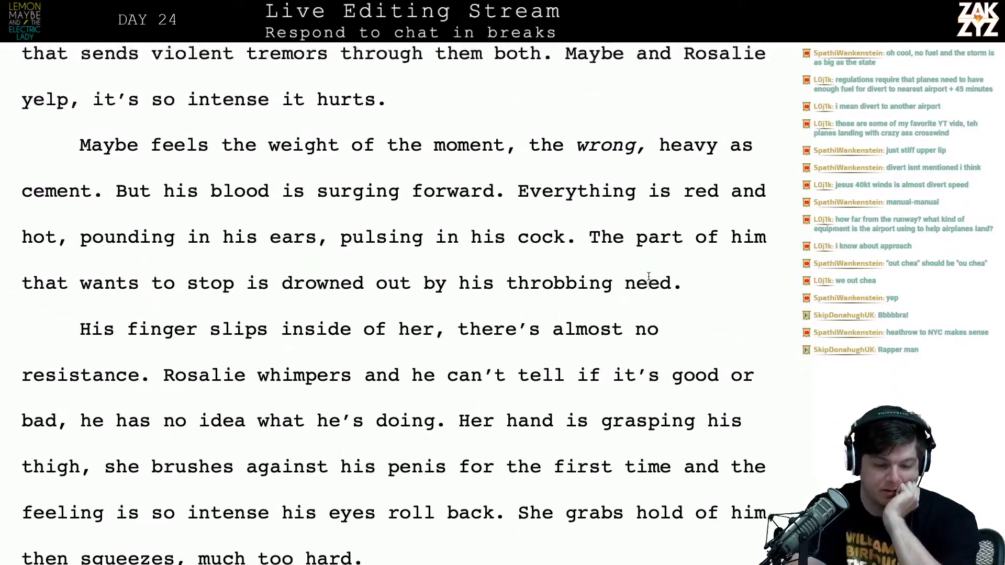
pyautogui.scroll(20, 649, 277)
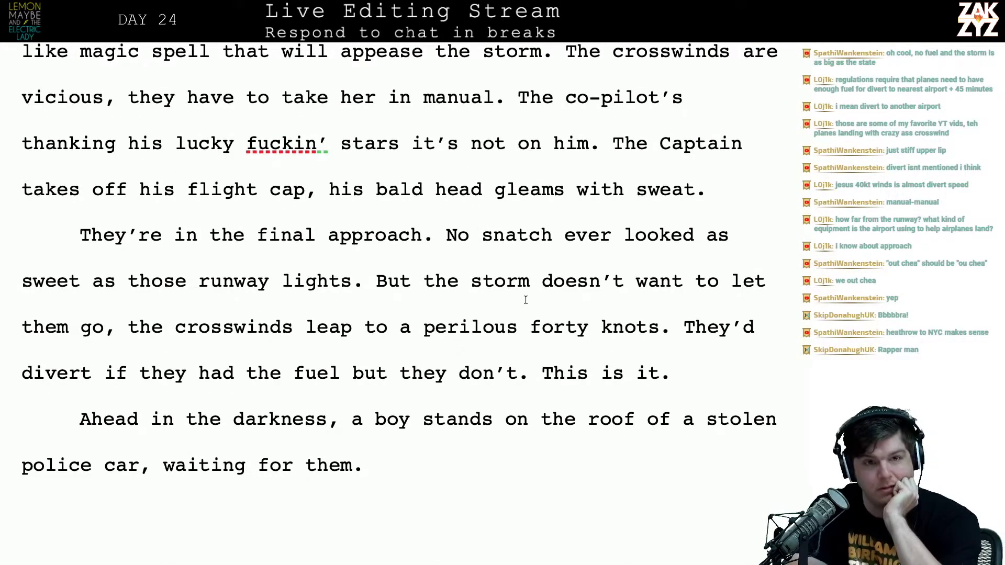
pyautogui.scroll(-1, 542, 283)
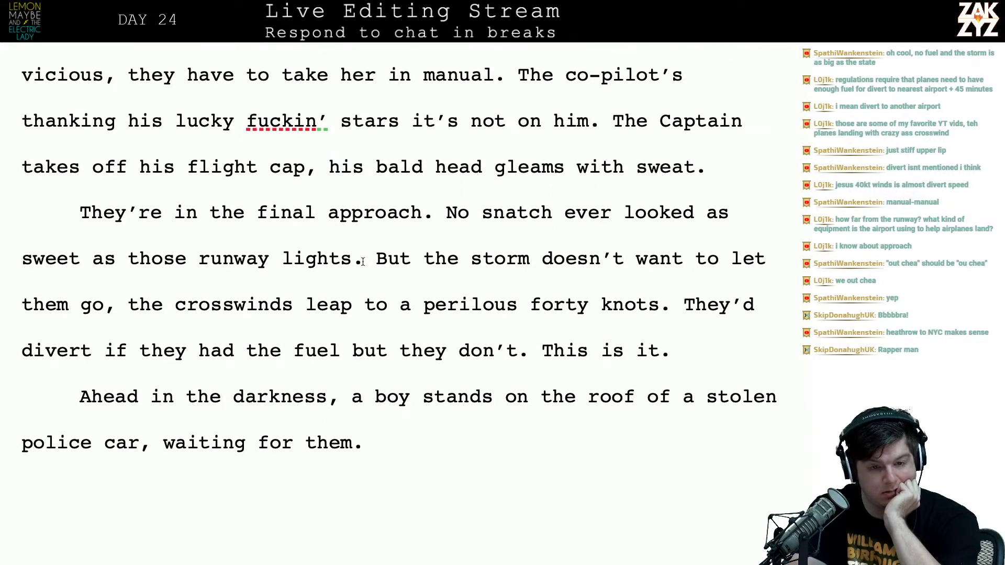
pyautogui.scroll(-1, 378, 366)
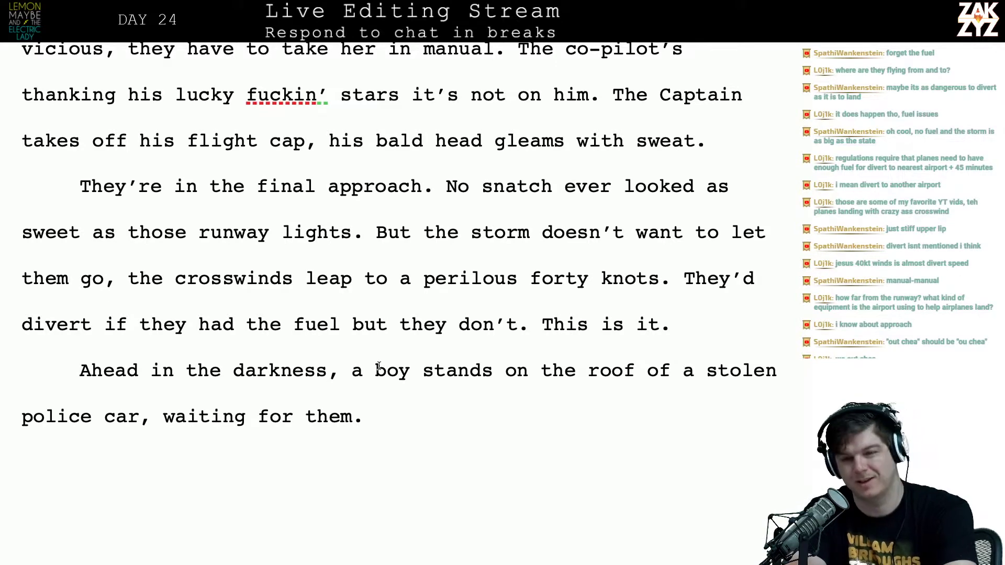
# Reread the opening of chapter 21, from the flash beneath the airplane to the rounds striking the co-pilot
pyautogui.scroll(-15, 378, 366)
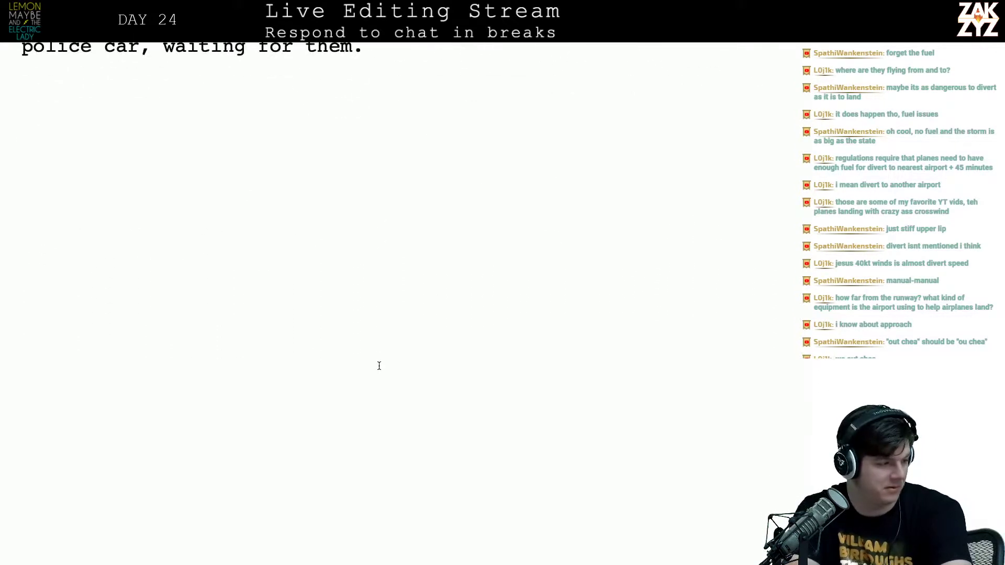
pyautogui.scroll(-20, 379, 369)
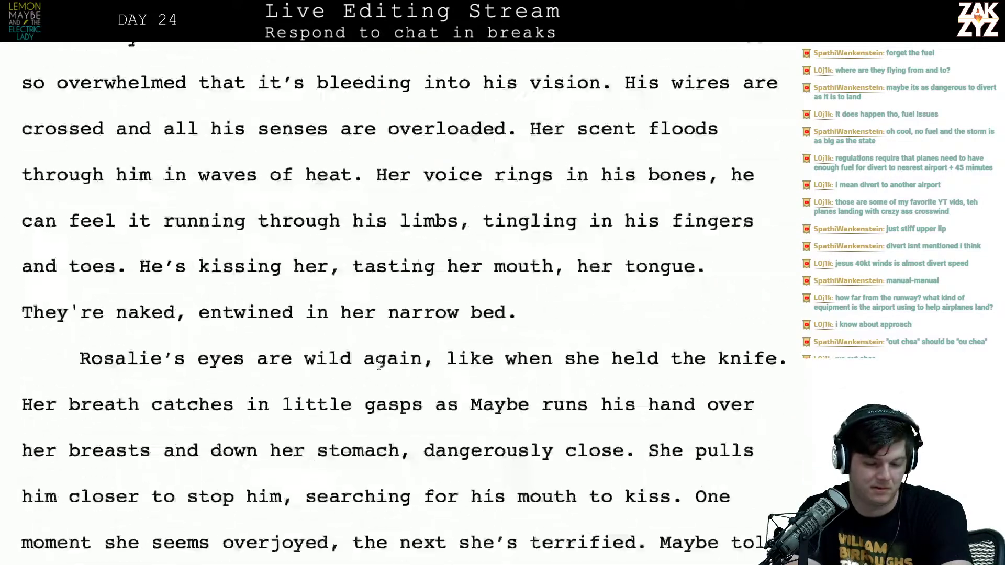
pyautogui.scroll(-20, 379, 369)
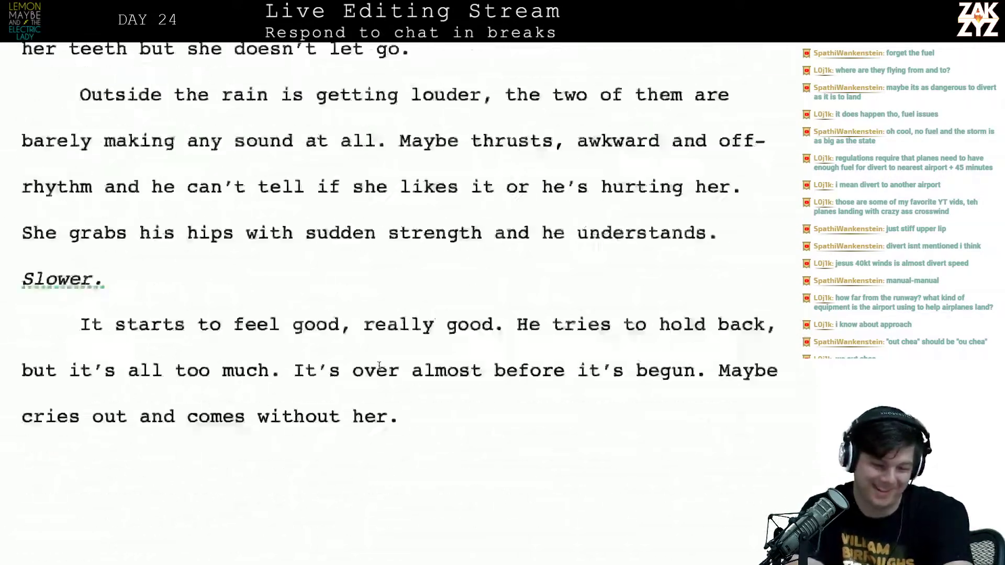
pyautogui.scroll(10, 379, 366)
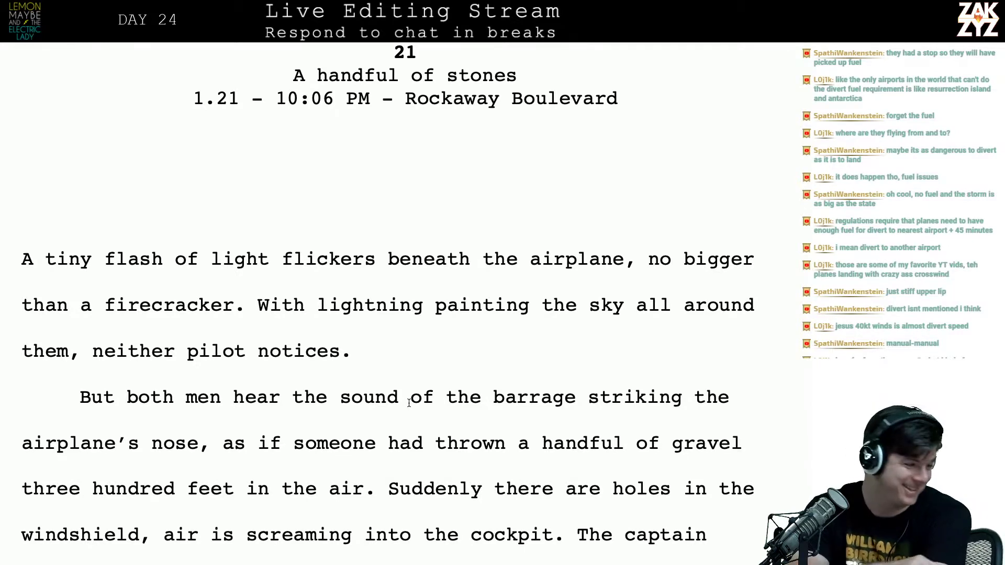
pyautogui.scroll(-3, 409, 402)
pyautogui.scroll(1, 409, 402)
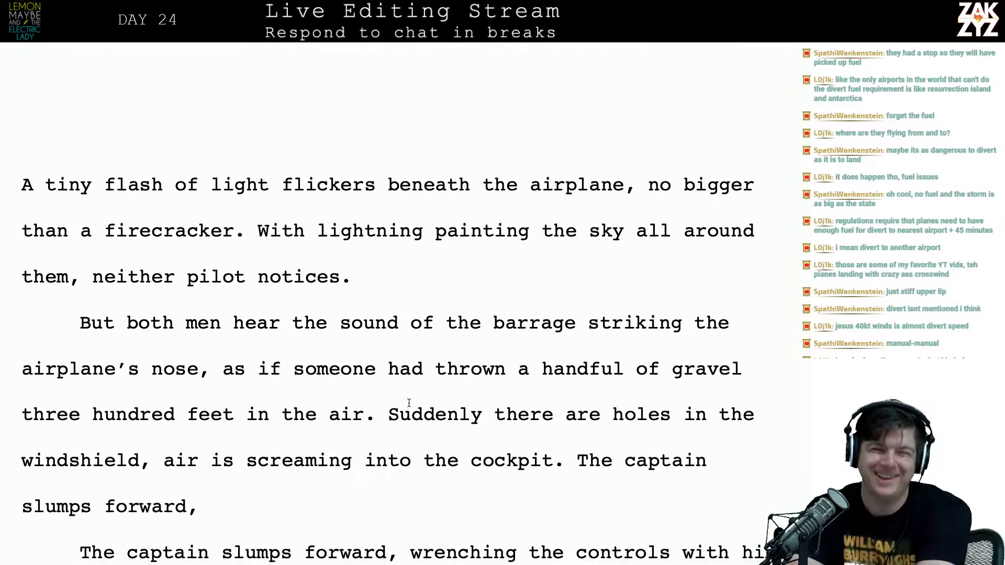
pyautogui.scroll(-1, 409, 402)
pyautogui.scroll(-1, 409, 402)
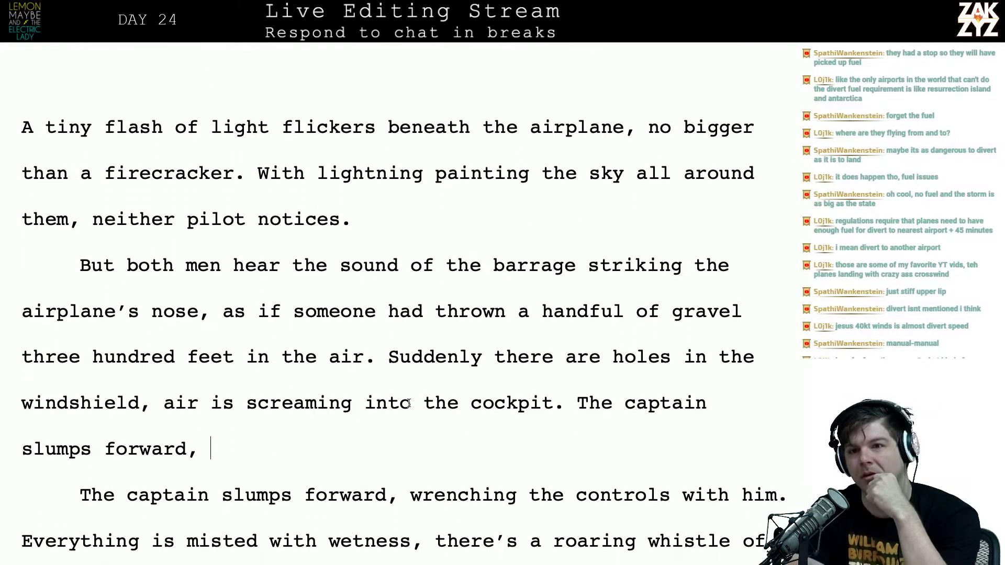
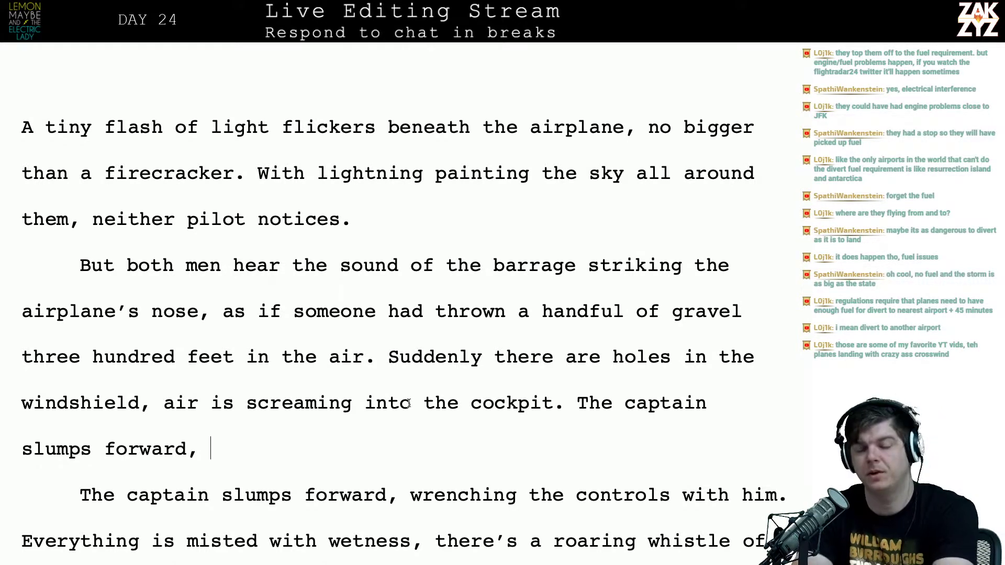
pyautogui.scroll(-2, 409, 403)
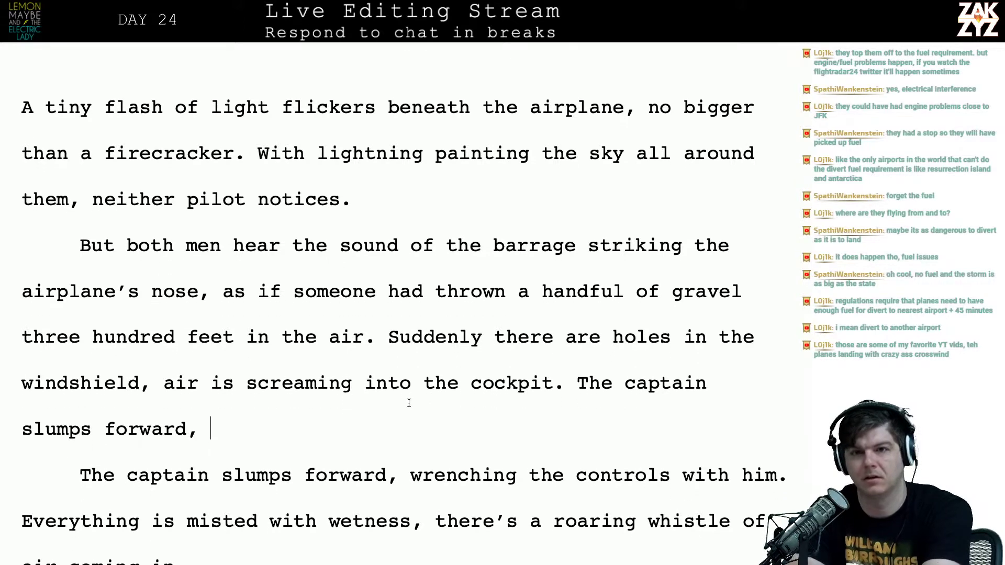
pyautogui.scroll(-2, 409, 403)
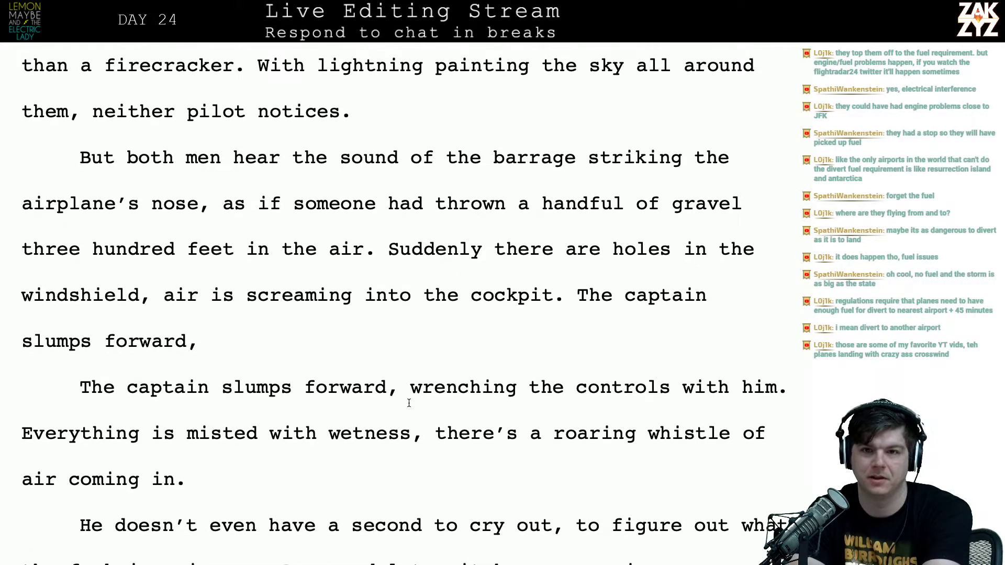
pyautogui.scroll(-2, 409, 403)
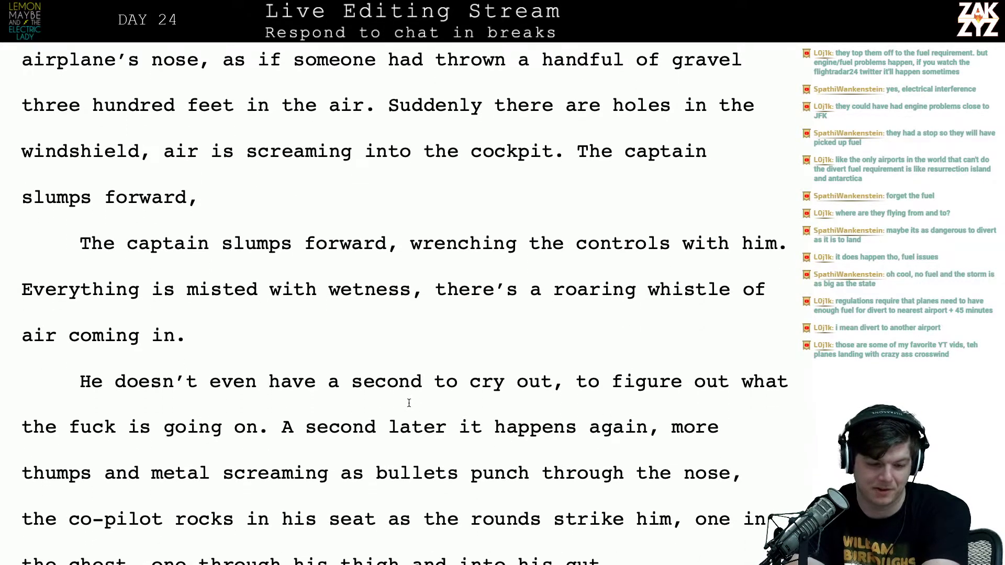
pyautogui.scroll(4, 347, 369)
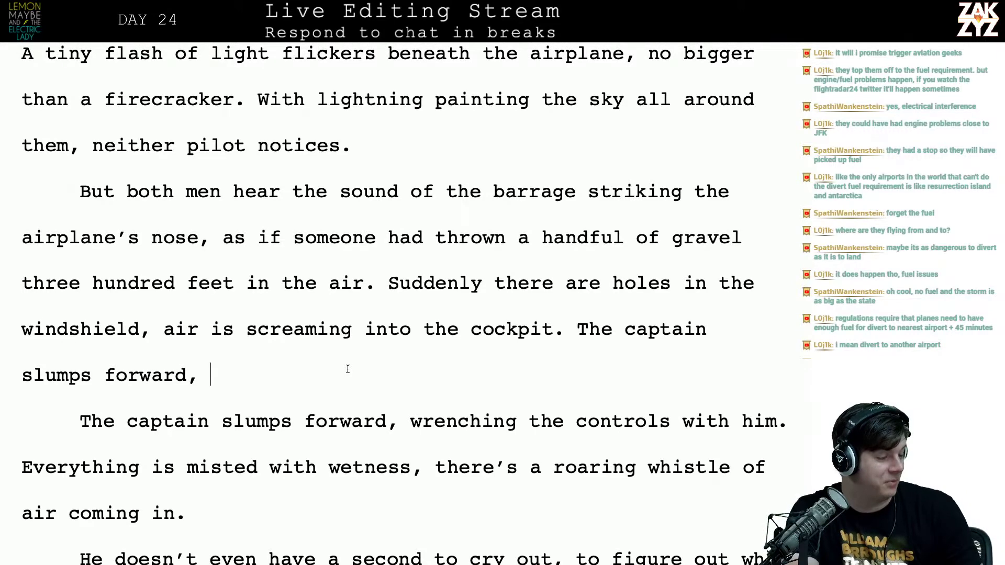
# In the final-approach paragraph of chapter 20, replace "fuel" with "option" in "They'd divert if they had the fuel"
pyautogui.scroll(12, 348, 368)
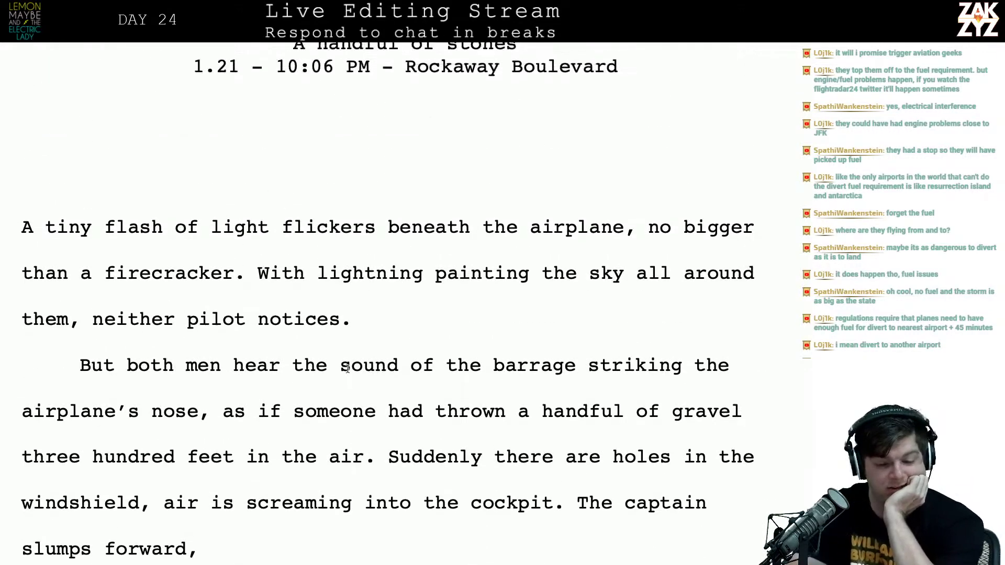
pyautogui.scroll(15, 348, 369)
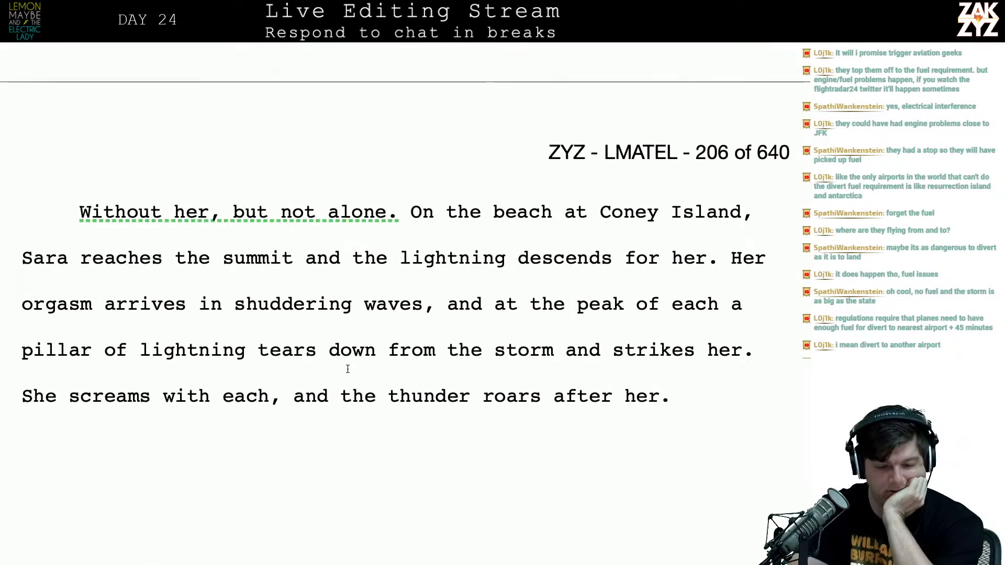
pyautogui.scroll(15, 347, 369)
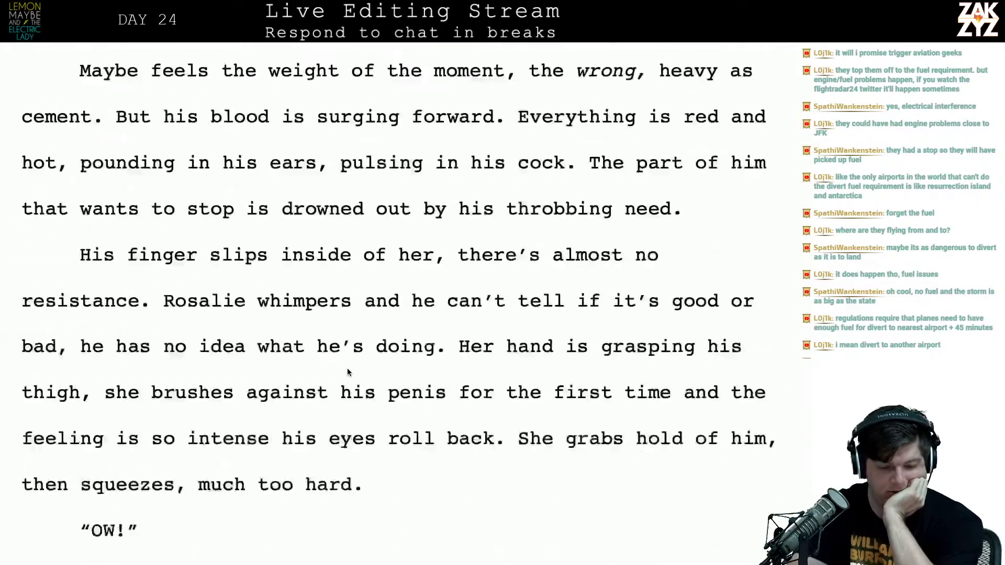
pyautogui.scroll(15, 347, 369)
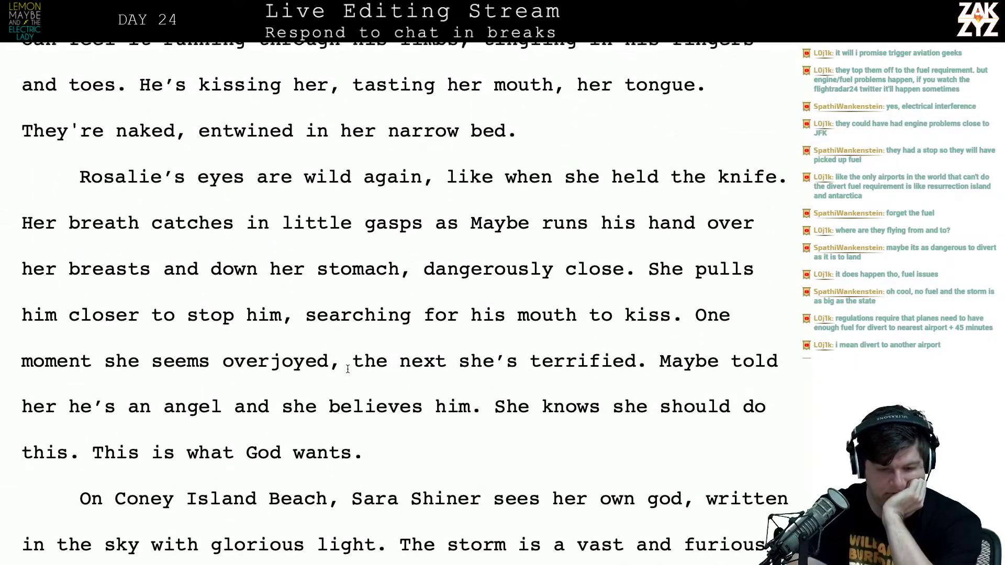
pyautogui.scroll(10, 347, 369)
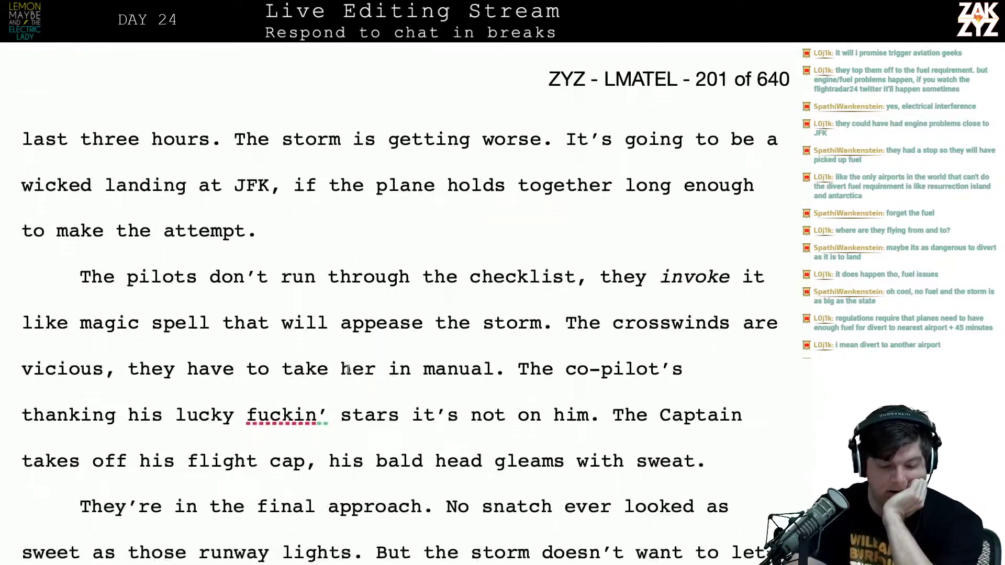
pyautogui.scroll(-6, 348, 368)
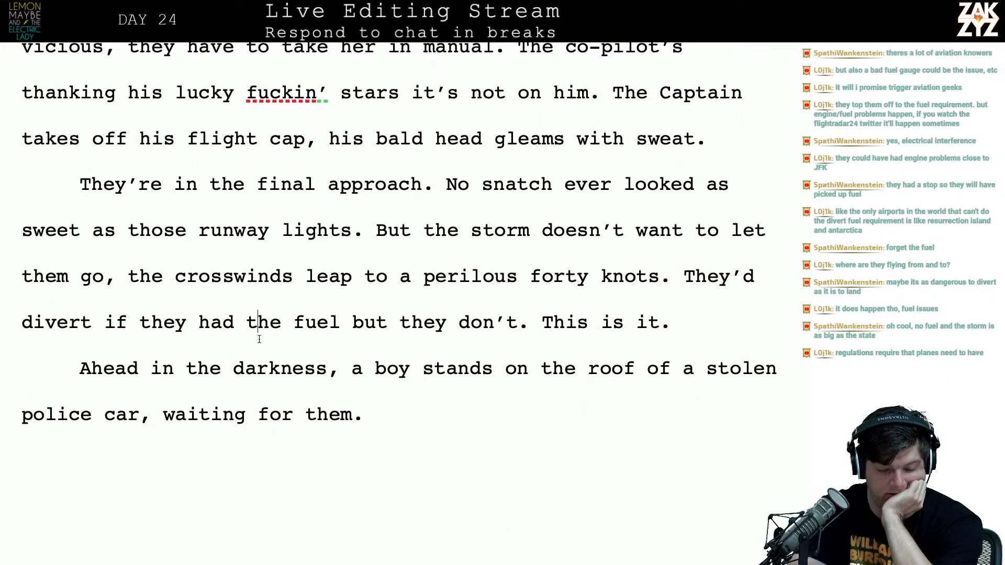
pyautogui.click(338, 335)
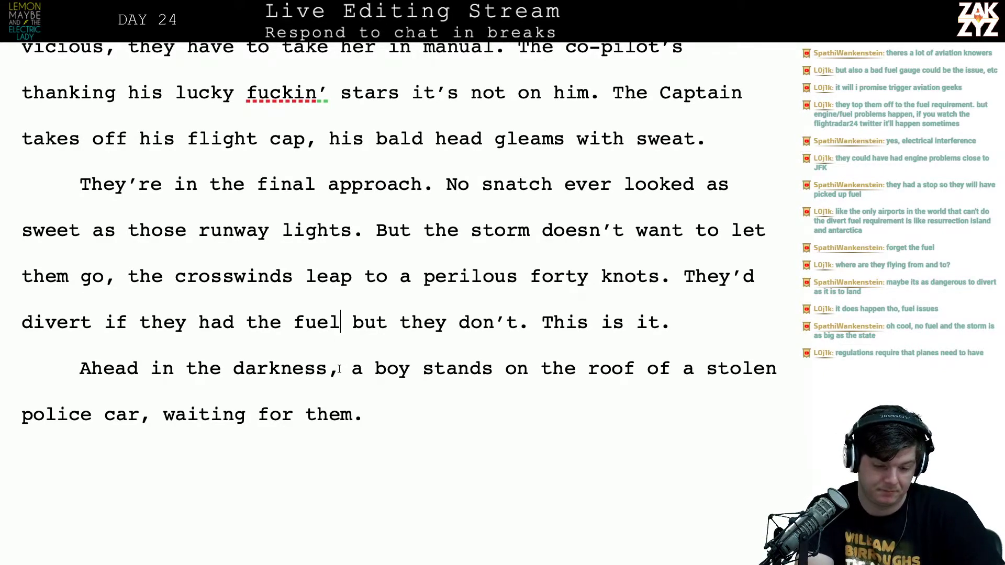
pyautogui.press('BackSpace')
pyautogui.press('BackSpace')
pyautogui.press('BackSpace')
pyautogui.press('BackSpace')
pyautogui.write('option')
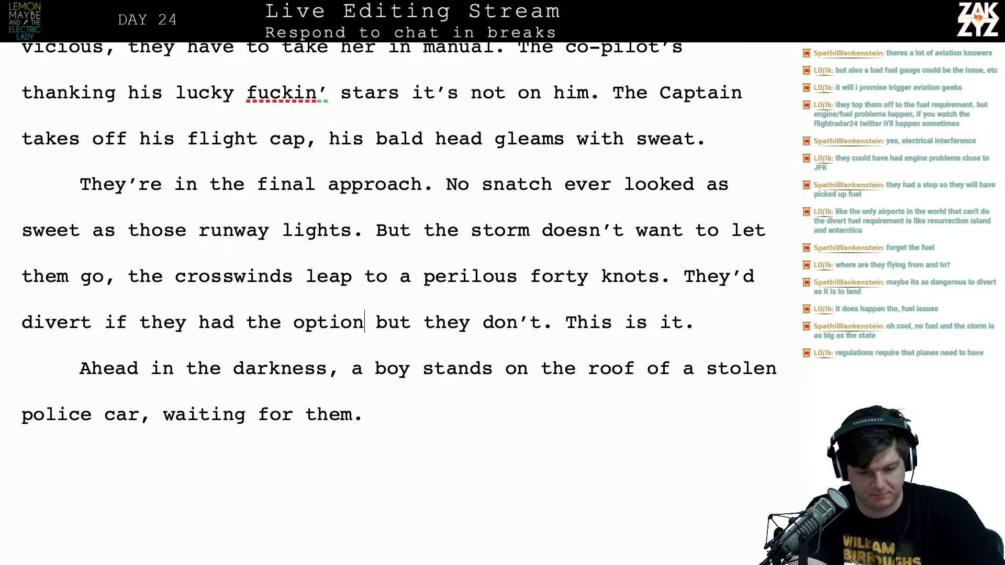
pyautogui.press('Down')
pyautogui.press('Left')
pyautogui.press('Left')
pyautogui.press('Left')
pyautogui.press('Left')
pyautogui.press('Left')
pyautogui.press('Left')
pyautogui.press('Left')
pyautogui.press('Left')
pyautogui.press('Left')
pyautogui.press('Left')
pyautogui.press('Left')
pyautogui.press('Left')
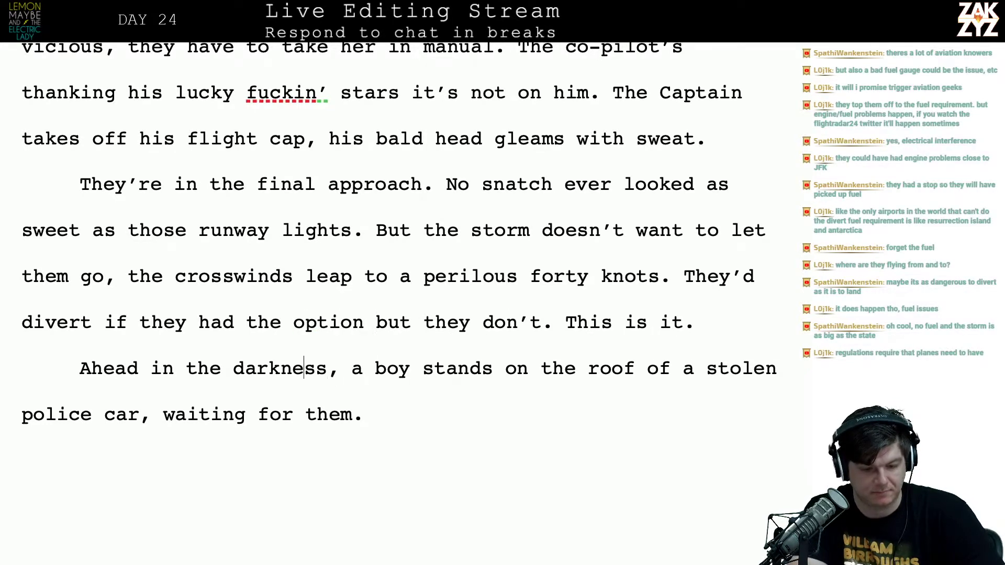
pyautogui.press('Left')
pyautogui.press('Left')
pyautogui.press('Left')
pyautogui.press('Left')
pyautogui.press('Left')
pyautogui.press('Left')
pyautogui.press('Left')
pyautogui.press('Left')
pyautogui.press('Left')
pyautogui.press('Left')
pyautogui.press('Left')
pyautogui.press('Left')
pyautogui.press('Left')
pyautogui.press('Left')
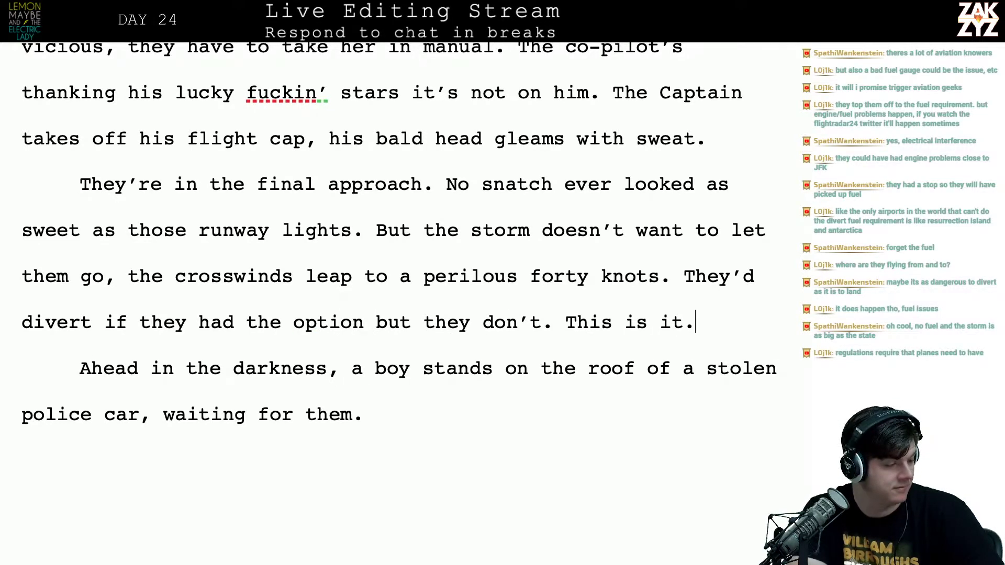
pyautogui.press('Right')
pyautogui.press('Right')
pyautogui.press('Right')
pyautogui.press('Right')
pyautogui.press('Right')
pyautogui.press('Right')
pyautogui.press('Right')
pyautogui.press('Right')
pyautogui.press('Right')
pyautogui.press('Right')
pyautogui.press('Right')
pyautogui.press('Right')
pyautogui.press('Right')
pyautogui.press('Right')
pyautogui.press('Right')
pyautogui.press('Right')
pyautogui.press('Right')
pyautogui.press('Right')
pyautogui.press('Right')
pyautogui.press('Right')
pyautogui.press('Right')
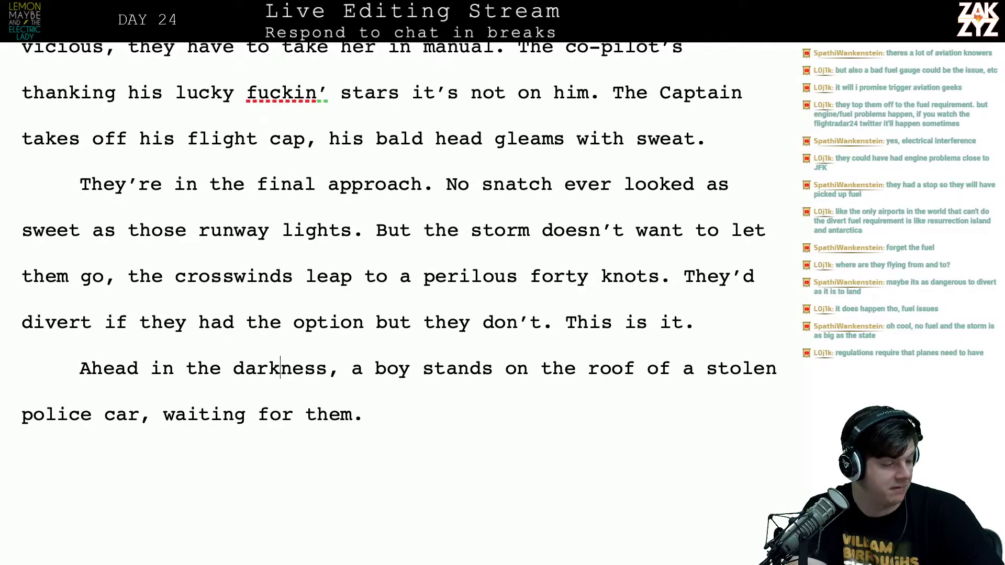
pyautogui.press('Right')
pyautogui.press('Right')
pyautogui.press('Right')
pyautogui.press('Right')
pyautogui.press('Right')
pyautogui.press('Right')
pyautogui.press('Right')
pyautogui.press('Right')
pyautogui.press('Right')
pyautogui.press('Right')
pyautogui.press('Right')
pyautogui.press('Right')
pyautogui.press('Right')
pyautogui.press('Right')
pyautogui.press('Right')
pyautogui.press('Right')
pyautogui.press('Right')
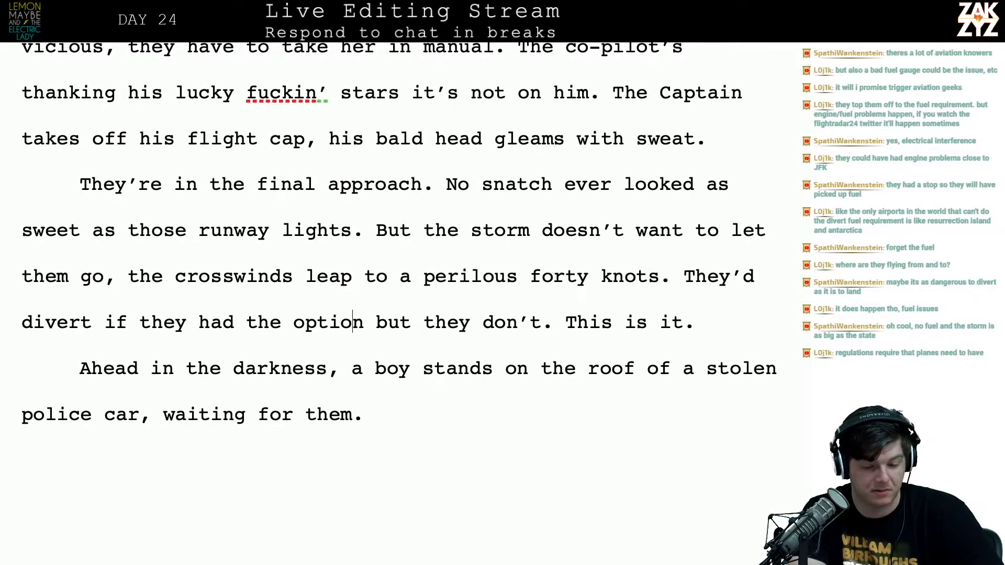
pyautogui.press('Right')
pyautogui.press('Right')
pyautogui.press('Right')
pyautogui.press('Right')
pyautogui.press('Right')
pyautogui.press('Right')
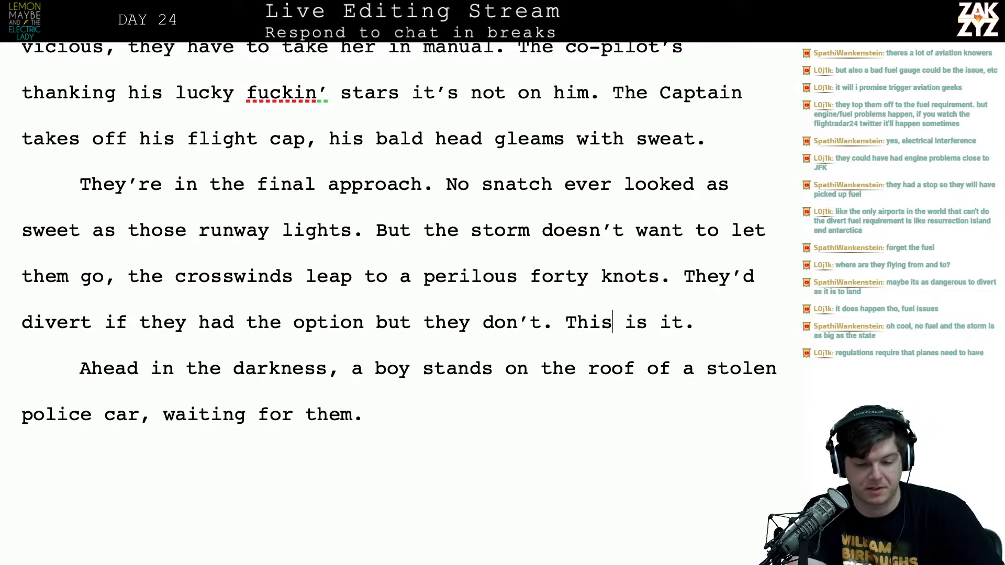
pyautogui.press('Right')
pyautogui.press('Right')
pyautogui.press('Right')
pyautogui.press('Right')
pyautogui.press('Right')
pyautogui.press('Left')
pyautogui.press('Left')
pyautogui.press('Left')
pyautogui.press('Left')
pyautogui.press('Left')
pyautogui.press('Left')
pyautogui.press('Left')
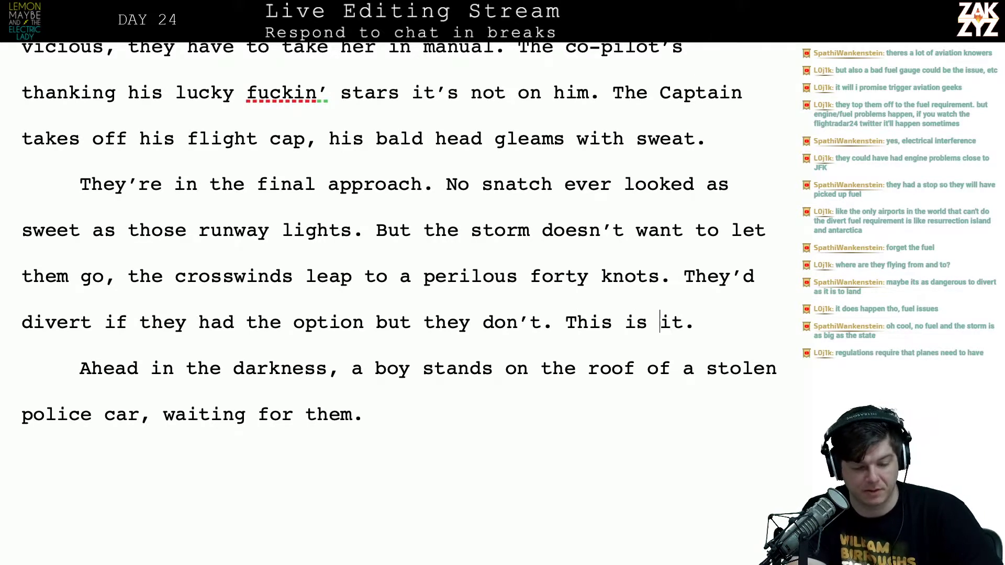
pyautogui.press('Left')
pyautogui.press('Left')
pyautogui.press('Left')
pyautogui.press('Left')
pyautogui.press('Left')
pyautogui.press('Left')
pyautogui.press('Left')
pyautogui.press('Left')
pyautogui.press('Left')
pyautogui.press('Left')
pyautogui.press('Left')
pyautogui.press('Left')
pyautogui.press('Left')
pyautogui.press('Left')
pyautogui.press('Left')
pyautogui.press('Left')
pyautogui.press('Left')
pyautogui.press('Left')
pyautogui.press('Left')
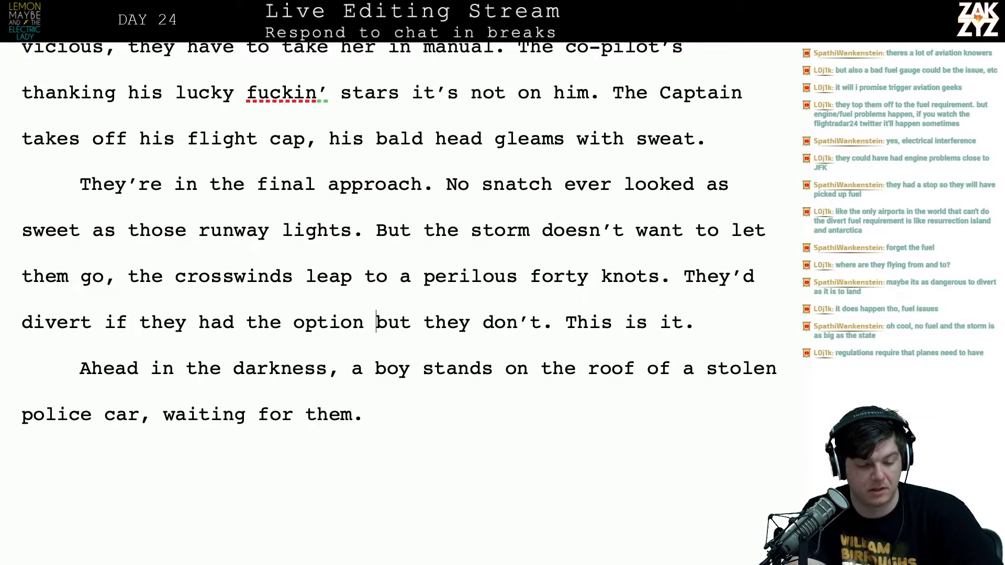
pyautogui.press('Right')
pyautogui.press('Right')
pyautogui.press('Right')
pyautogui.press('Right')
pyautogui.press('Right')
pyautogui.press('Right')
pyautogui.press('Right')
pyautogui.press('Right')
pyautogui.press('Right')
pyautogui.press('Right')
pyautogui.press('Right')
pyautogui.press('Right')
pyautogui.press('Right')
pyautogui.press('Right')
pyautogui.press('Right')
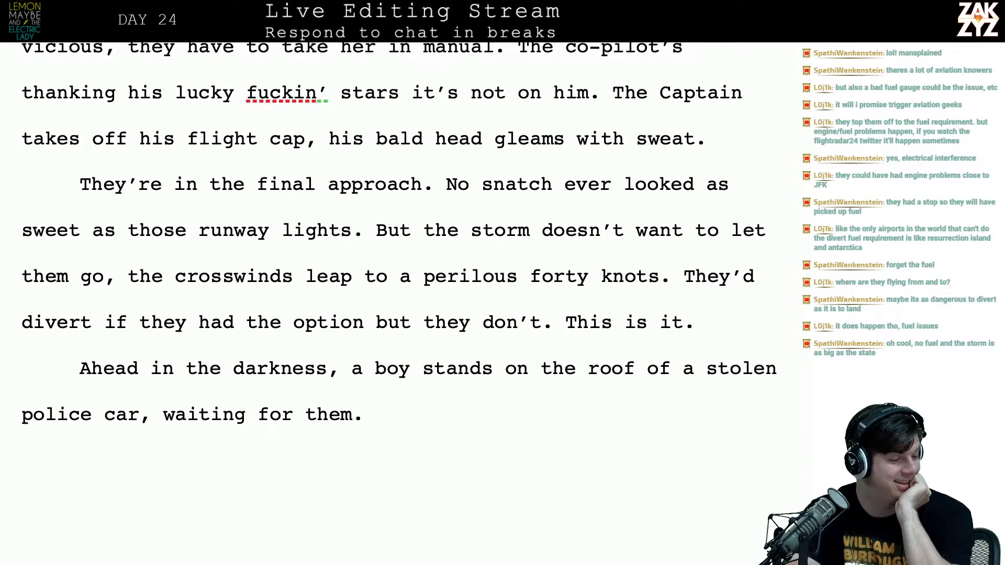
pyautogui.scroll(-1, 398, 234)
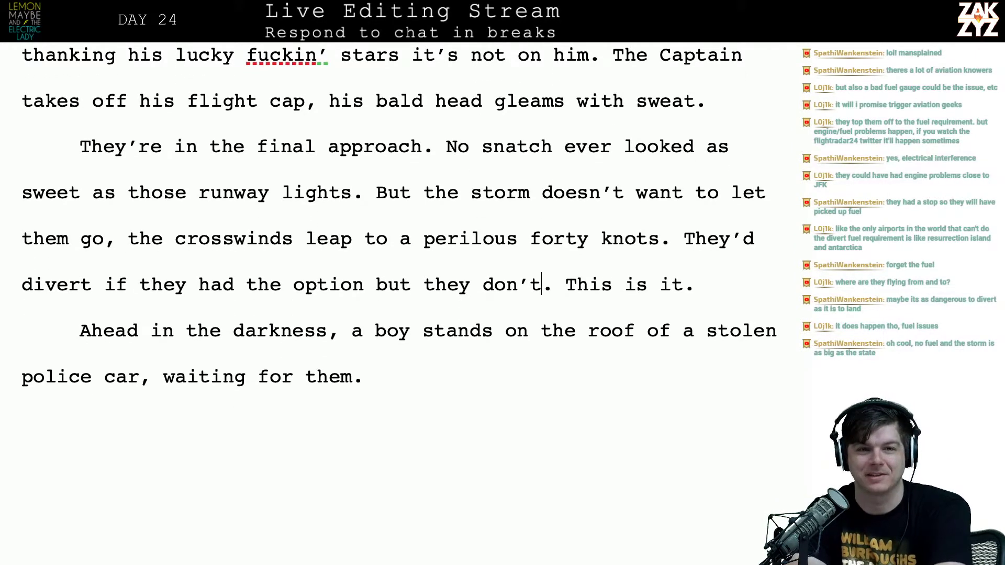
# Read on from the end of the final-approach passage into the opening of chapter 20, "Date night"
pyautogui.scroll(-2, 399, 215)
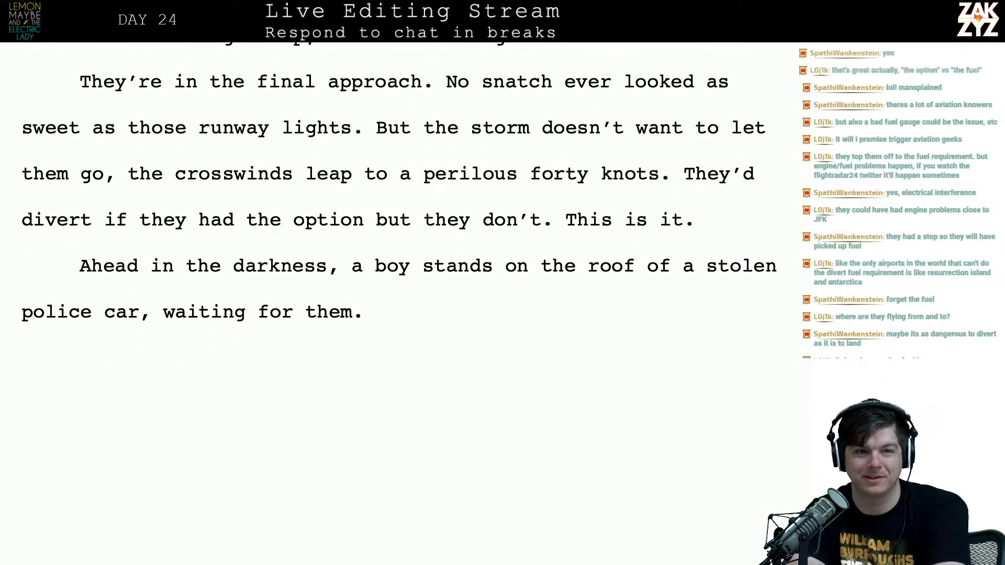
pyautogui.scroll(-1, 399, 196)
pyautogui.scroll(-1, 399, 176)
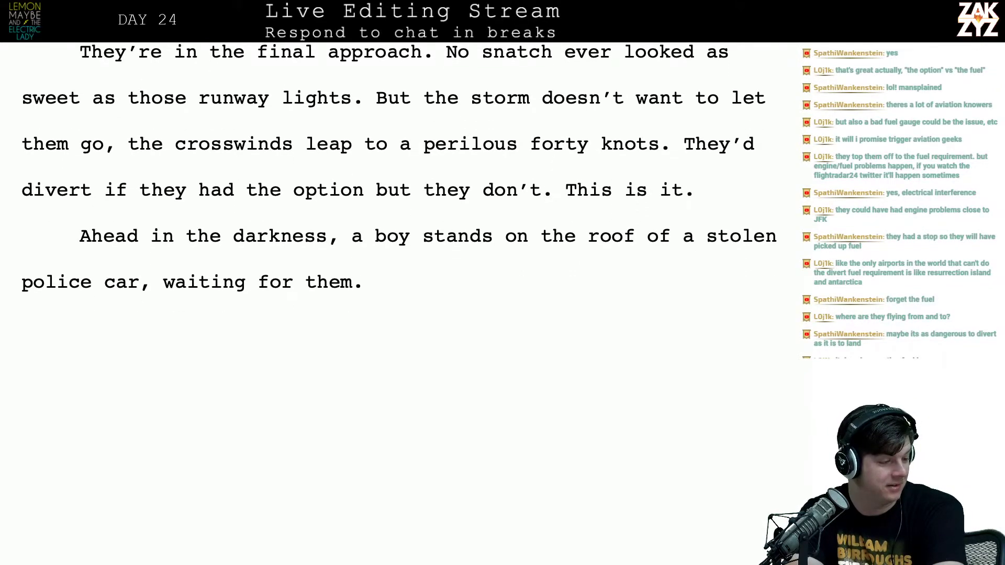
pyautogui.scroll(-1, 399, 177)
pyautogui.scroll(-7, 370, 294)
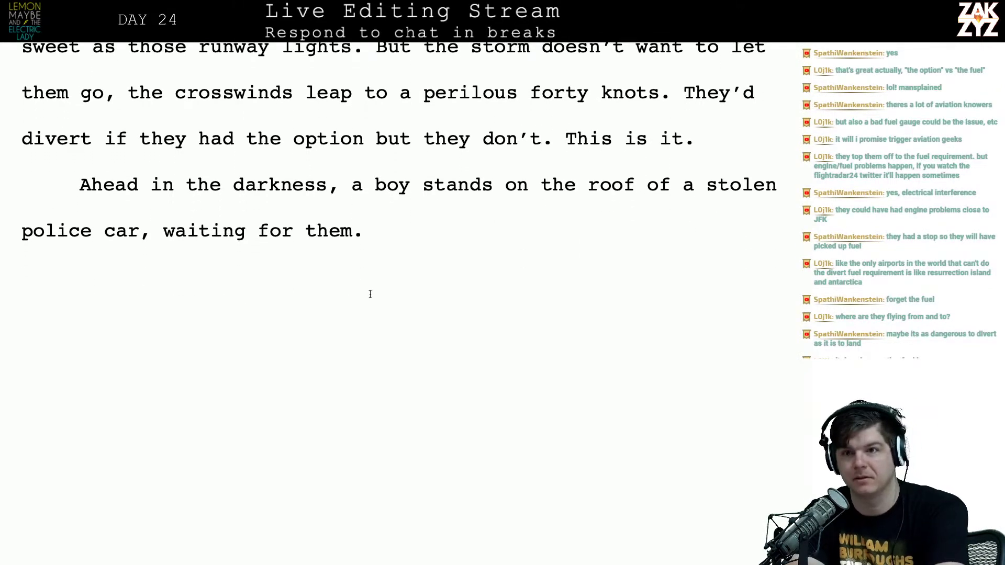
pyautogui.scroll(-15, 370, 294)
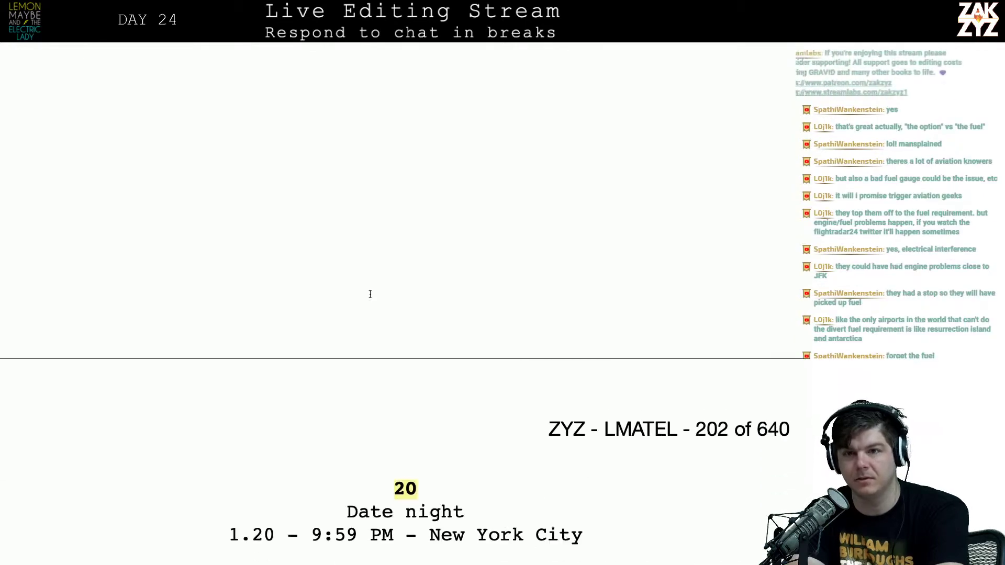
pyautogui.scroll(-6, 370, 294)
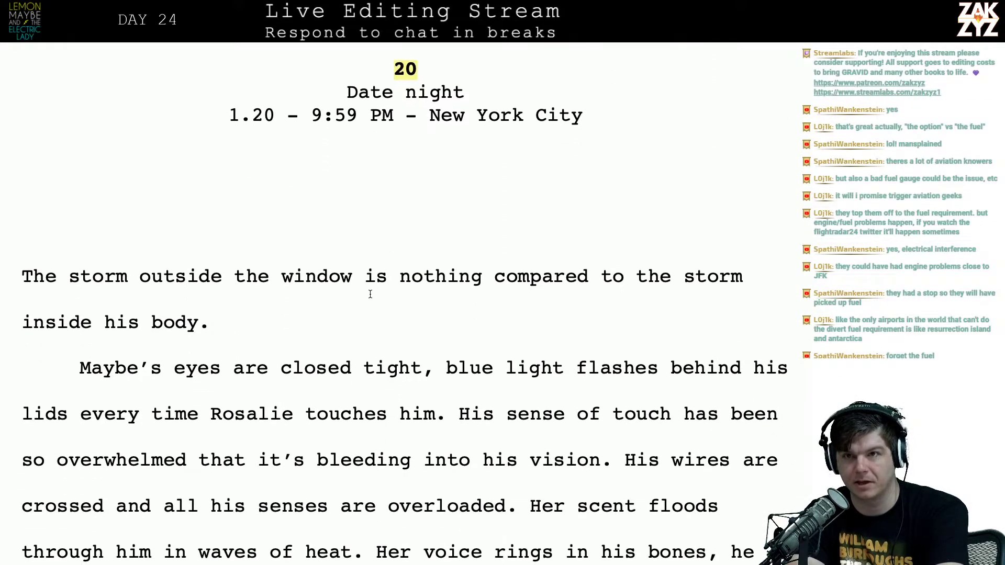
pyautogui.scroll(-3, 370, 294)
pyautogui.scroll(-6, 370, 294)
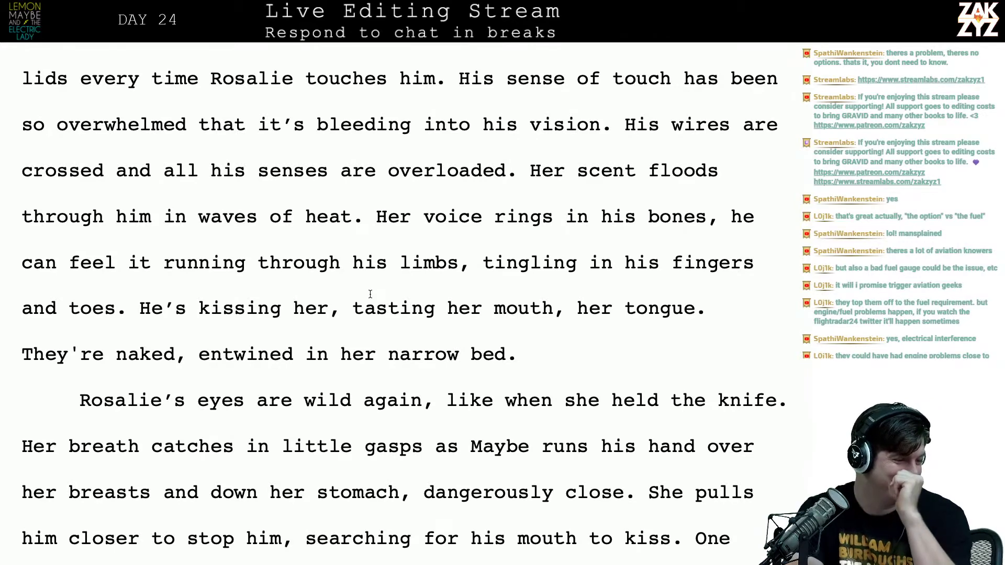
# Skim the rest of chapter 20, from Rosalie and Maybe's scene to Sara on the beach at Coney Island
pyautogui.scroll(-1, 370, 294)
pyautogui.scroll(-5, 370, 294)
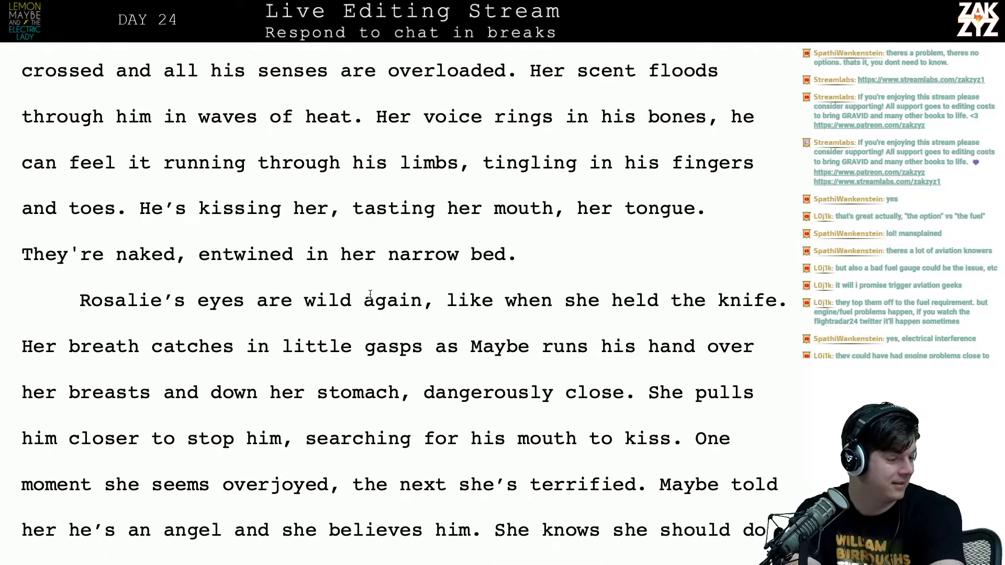
pyautogui.scroll(-7, 370, 294)
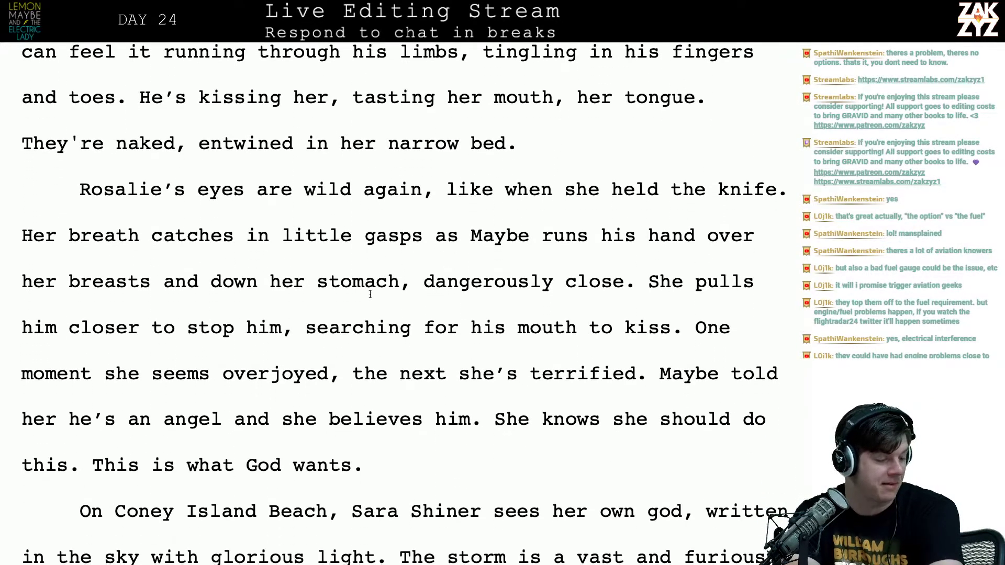
pyautogui.scroll(-1, 370, 294)
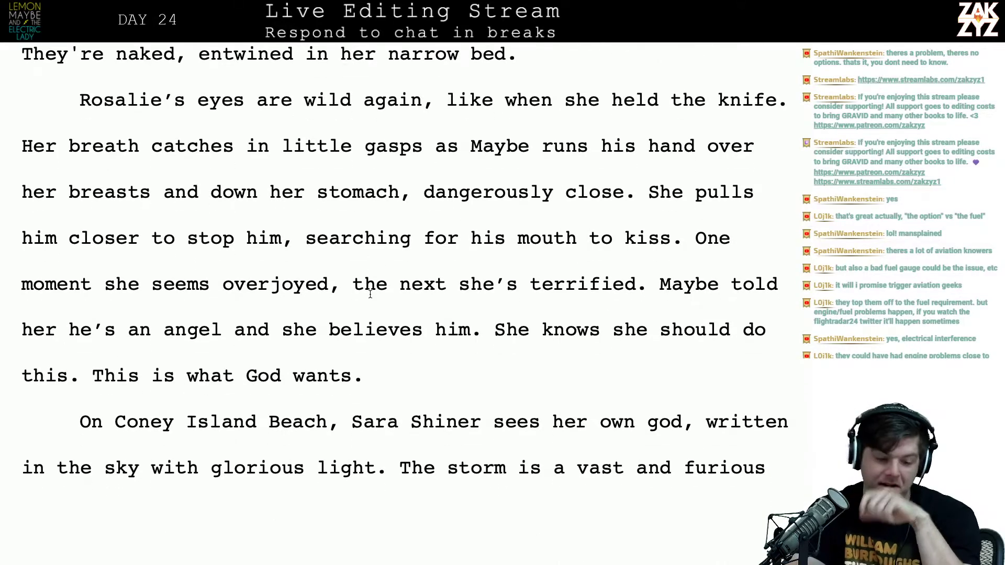
pyautogui.scroll(-20, 370, 294)
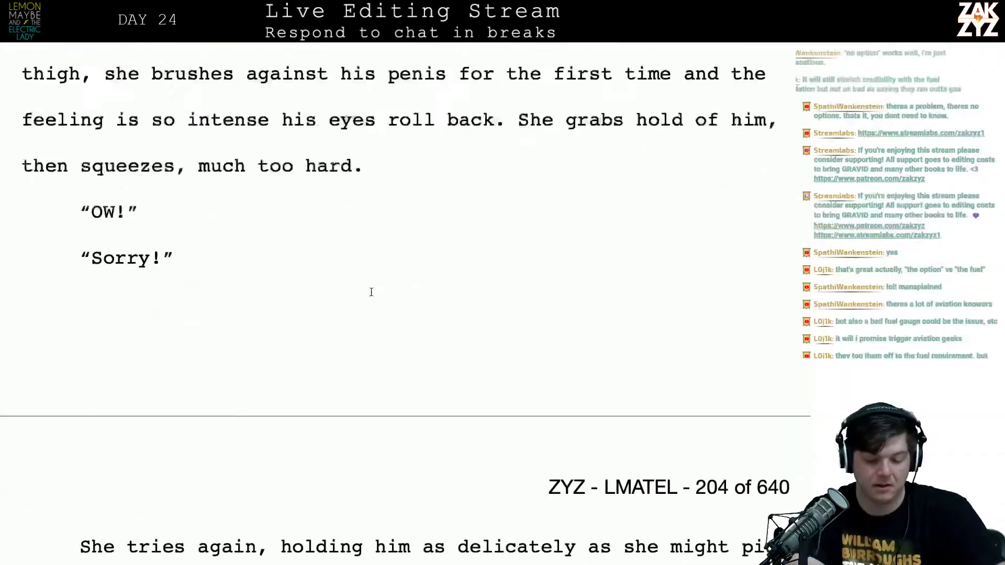
pyautogui.scroll(-15, 371, 292)
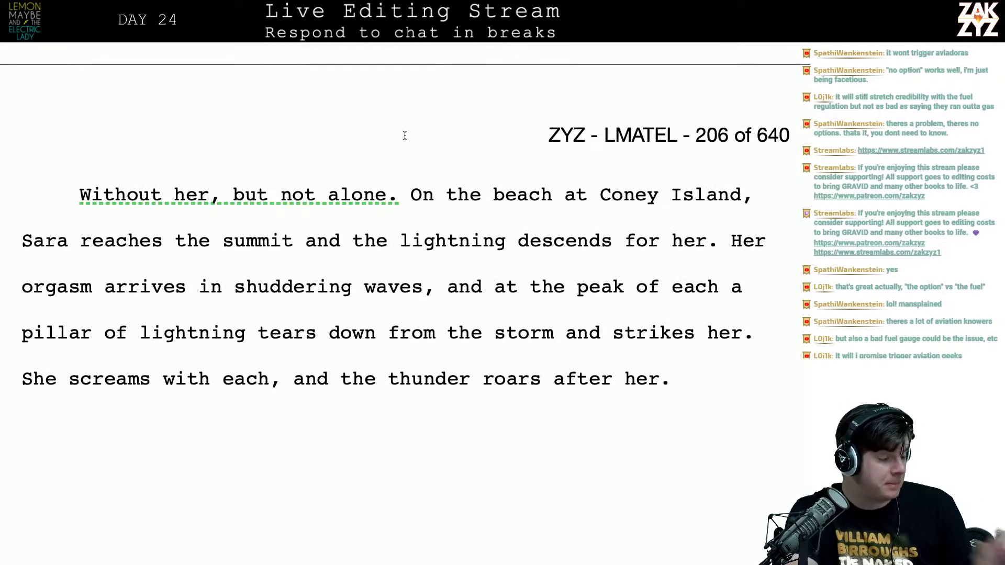
pyautogui.scroll(1, 345, 212)
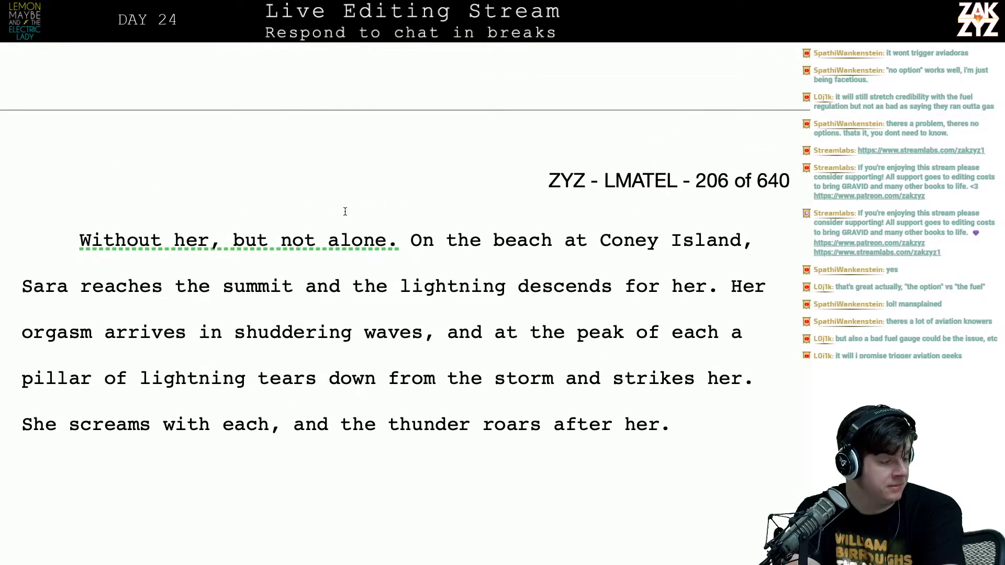
pyautogui.scroll(5, 345, 211)
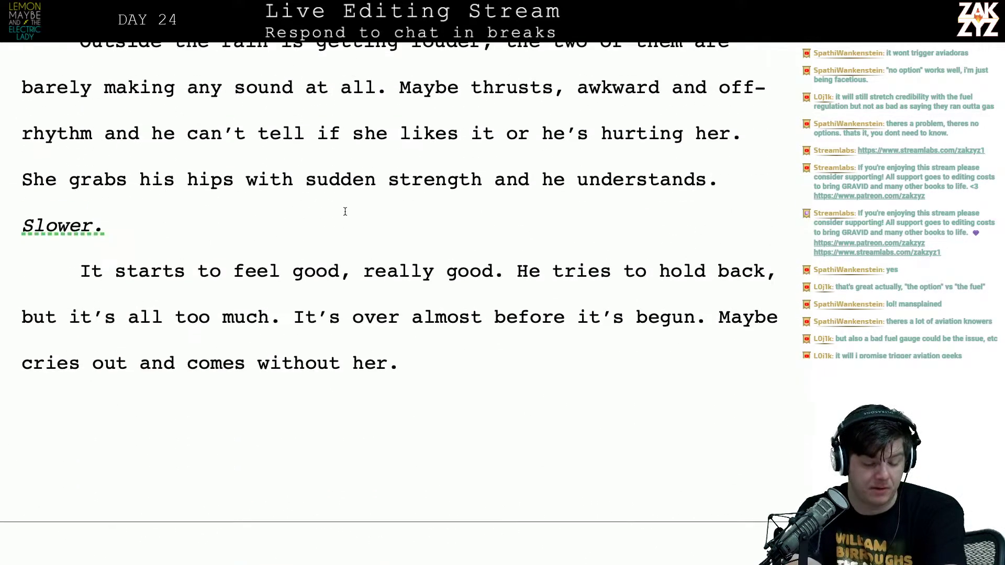
pyautogui.scroll(-12, 345, 211)
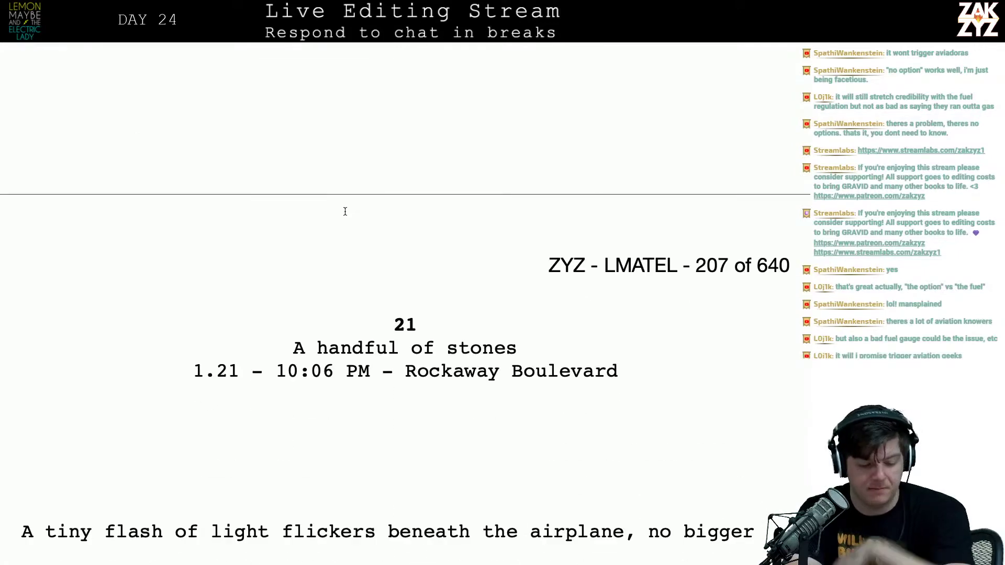
# In chapter 21's barrage paragraph, try continuing the unfinished sentence "The captain slumps forward," with "his eyes"
pyautogui.scroll(-8, 345, 211)
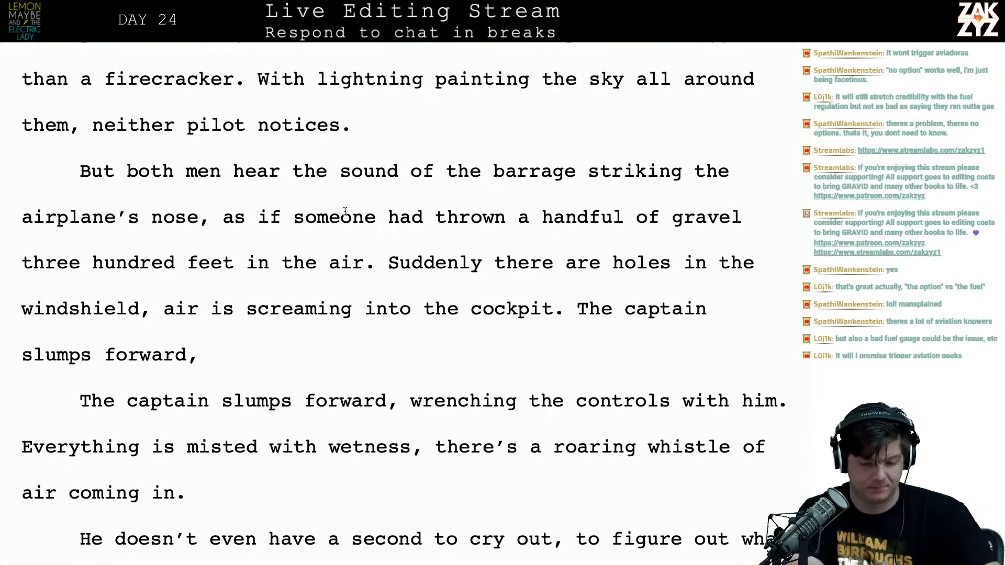
pyautogui.click(623, 314)
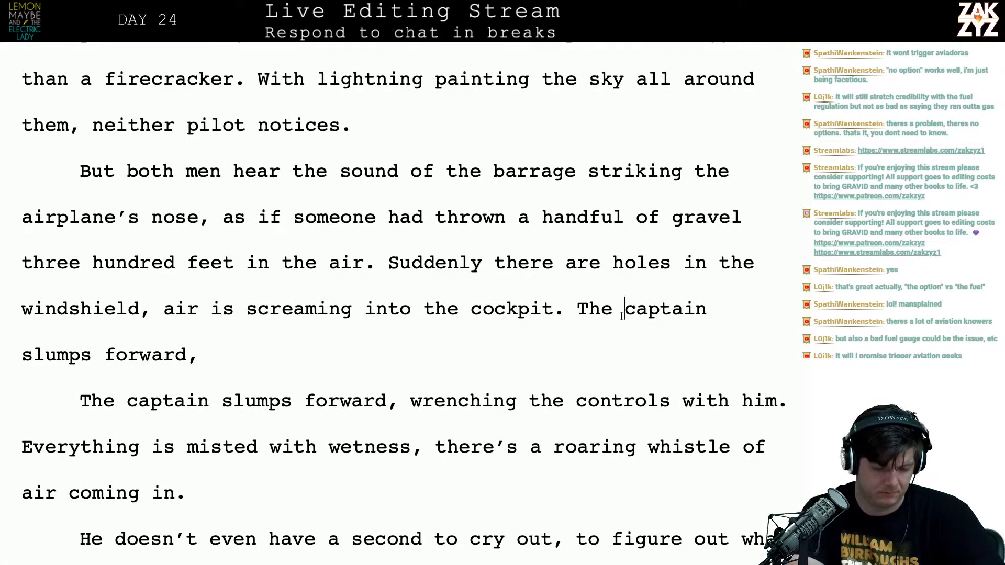
pyautogui.click(178, 367)
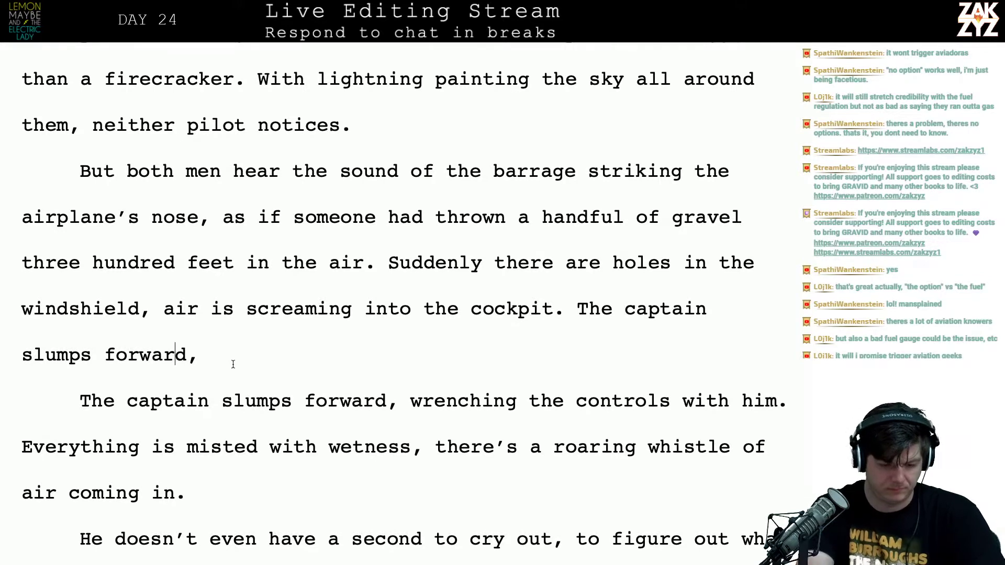
pyautogui.click(233, 364)
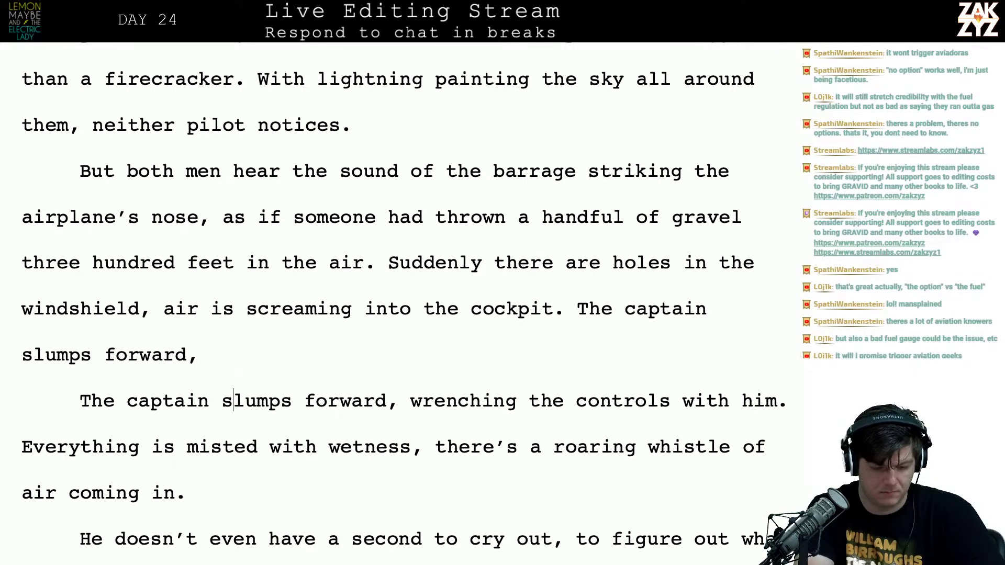
pyautogui.scroll(-3, 234, 446)
pyautogui.click(234, 507)
pyautogui.click(211, 276)
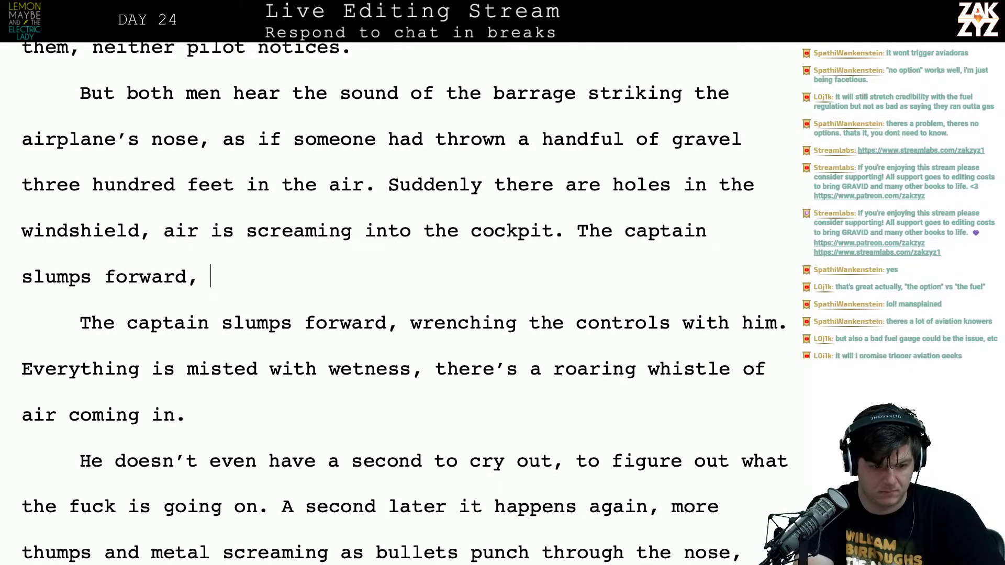
pyautogui.write('his e')
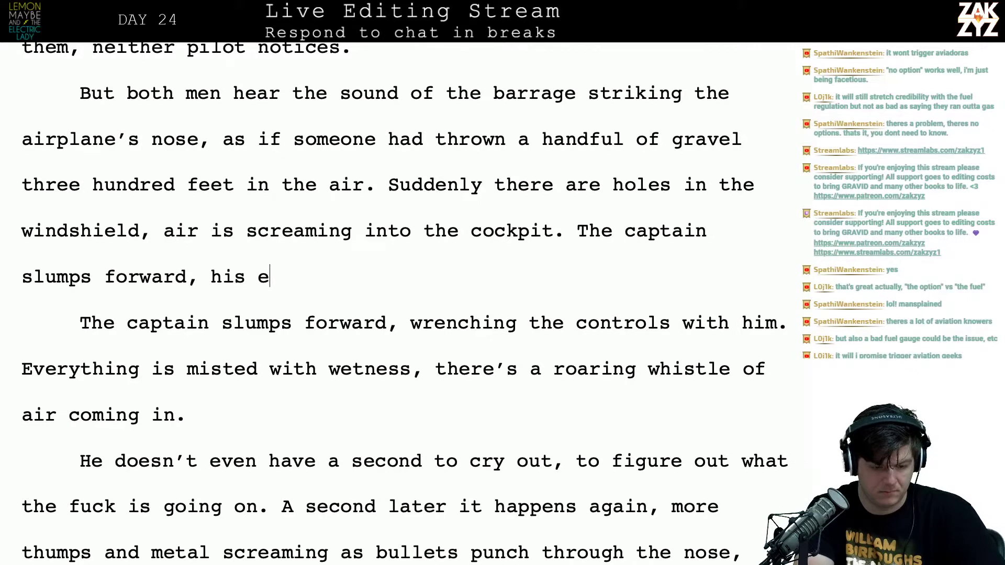
pyautogui.write('yes')
pyautogui.press('BackSpace')
pyautogui.press('BackSpace')
pyautogui.press('BackSpace')
pyautogui.press('BackSpace')
pyautogui.press('BackSpace')
pyautogui.press('BackSpace')
pyautogui.press('BackSpace')
pyautogui.press('BackSpace')
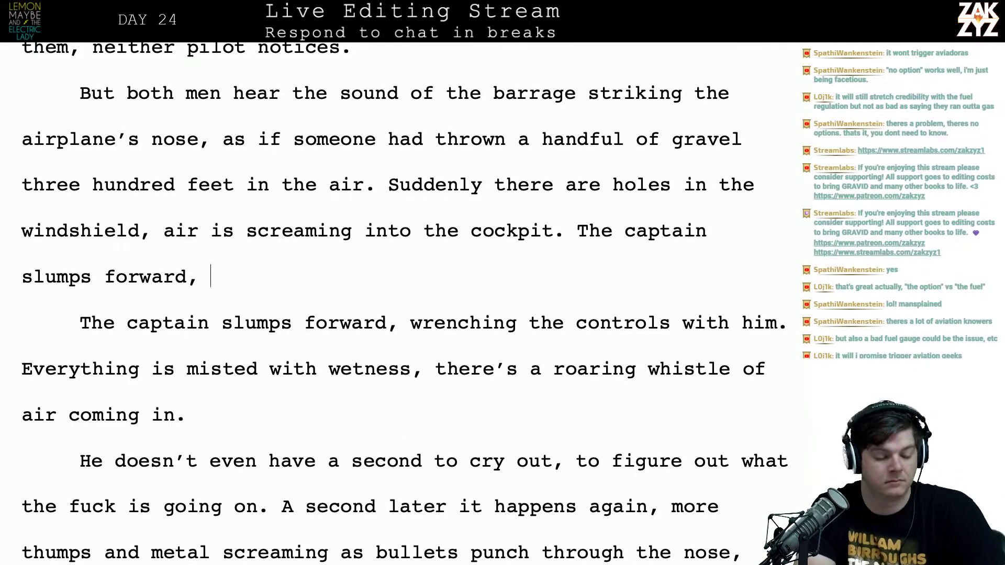
# Add an empty paragraph after the unfinished "The captain slumps forward," sentence, keeping the comma at its end
pyautogui.press('BackSpace')
pyautogui.press('BackSpace')
pyautogui.write('.')
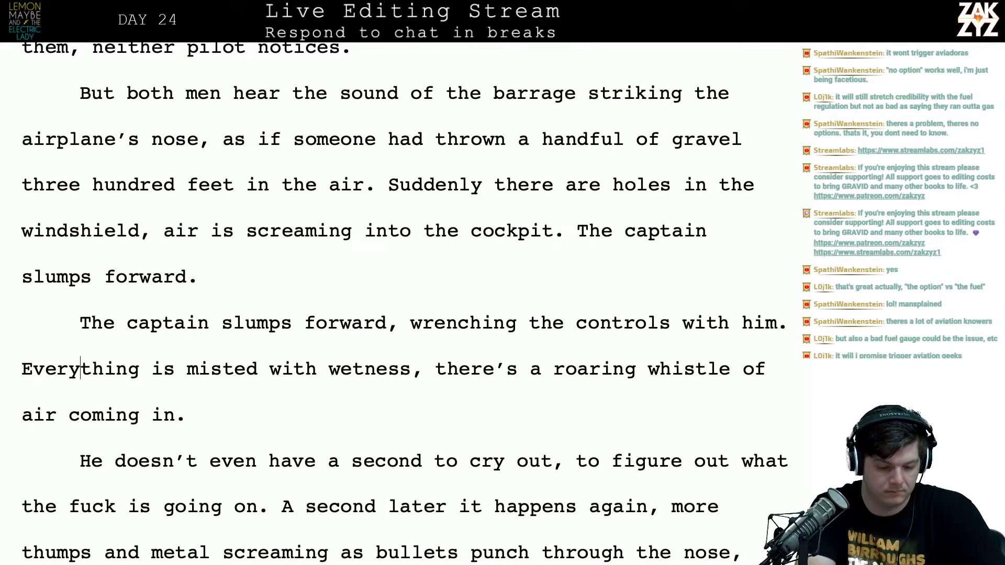
pyautogui.press('Down')
pyautogui.press('Down')
pyautogui.press('Up')
pyautogui.press('Up')
pyautogui.press('Up')
pyautogui.press('Up')
pyautogui.press('Left')
pyautogui.press('Right')
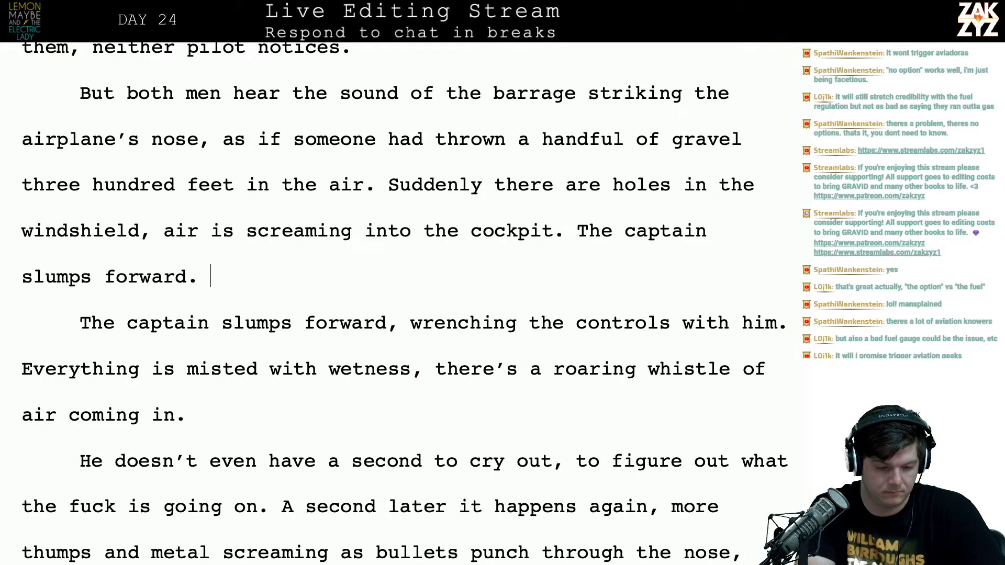
pyautogui.press('Left')
pyautogui.press('Left')
pyautogui.press('Right')
pyautogui.press('Right')
pyautogui.press('Right')
pyautogui.press('Return')
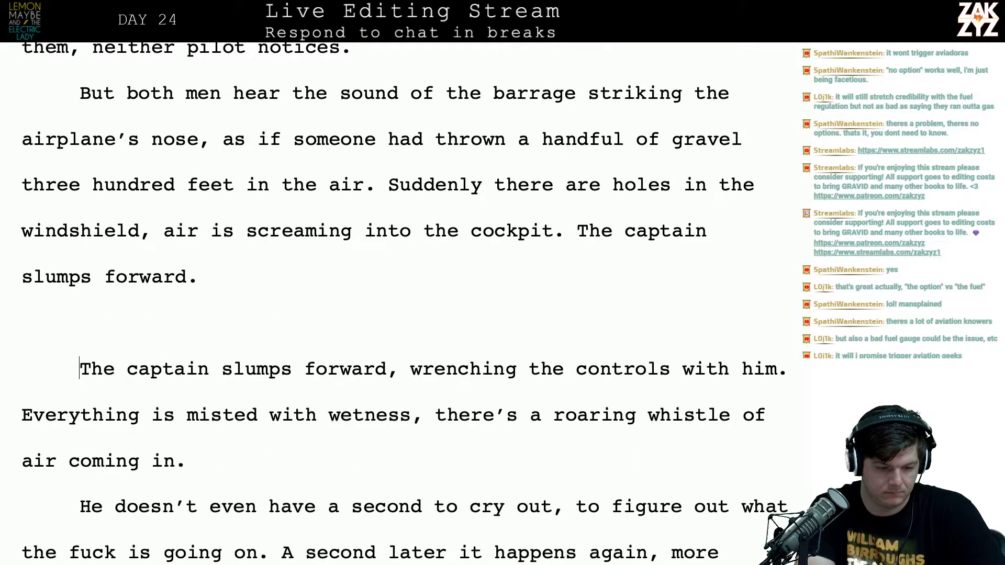
pyautogui.press('Left')
pyautogui.press('BackSpace')
pyautogui.press('BackSpace')
pyautogui.write(', ')
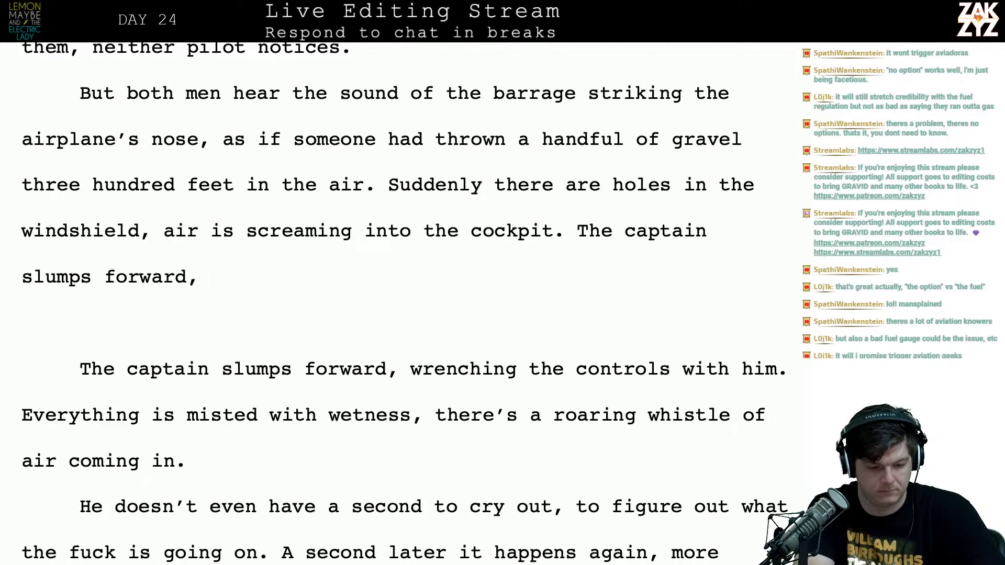
# Try continuing the unfinished "The captain slumps forward," sentence with "a dark hole in his"
pyautogui.write(' a')
pyautogui.press('BackSpace')
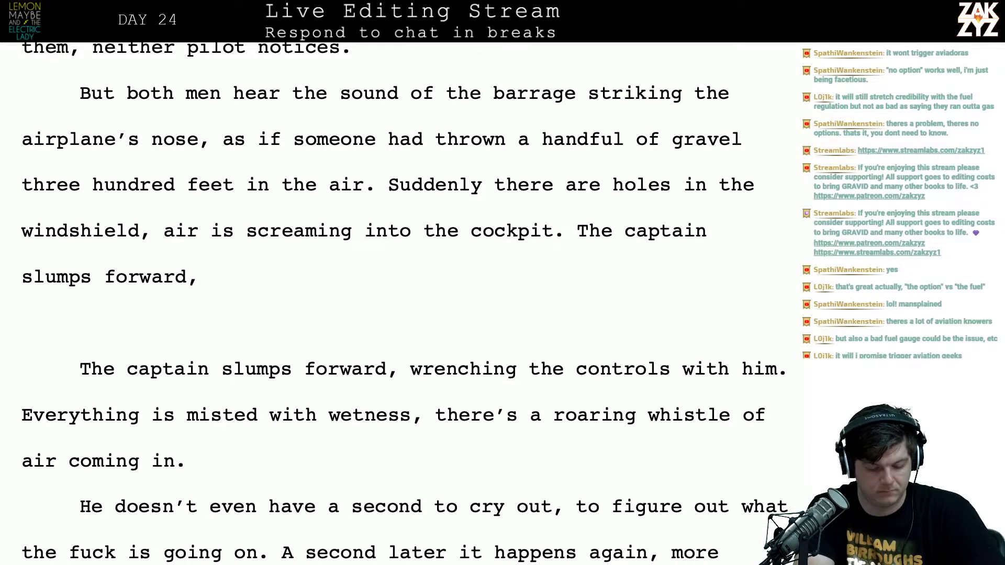
pyautogui.write('a')
pyautogui.press('BackSpace')
pyautogui.write('a ')
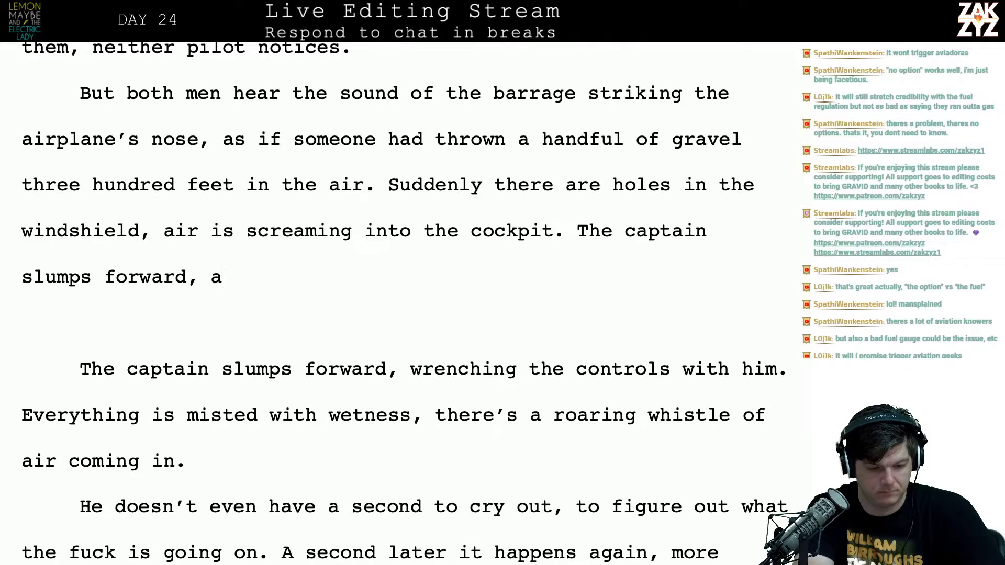
pyautogui.write('r')
pyautogui.write('ark ')
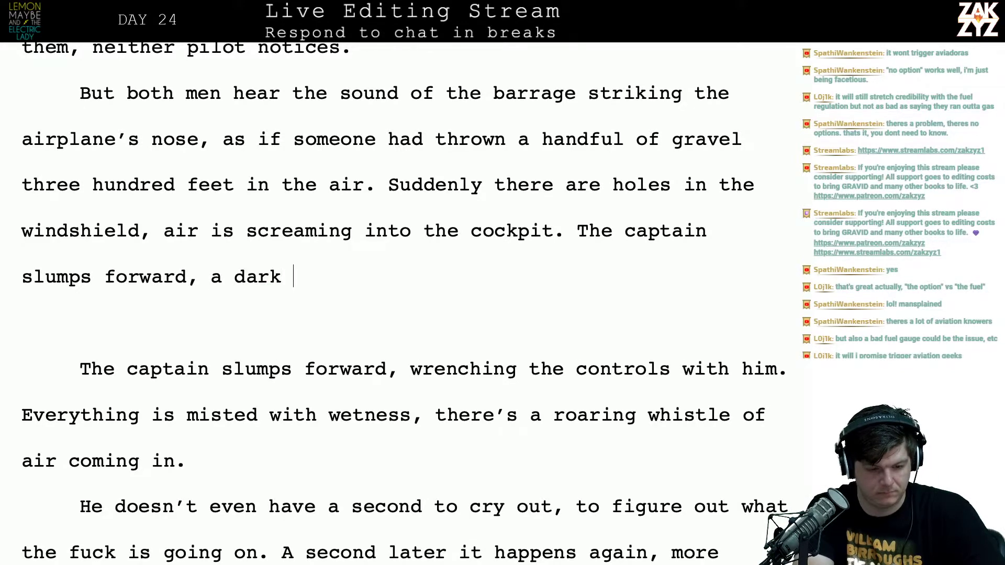
pyautogui.write('hole in his')
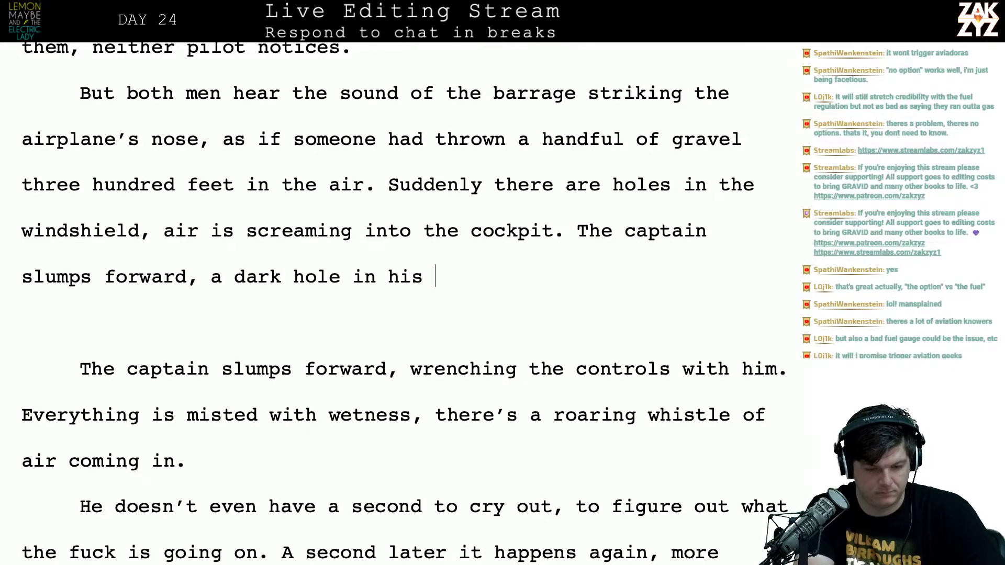
pyautogui.write(' ch')
pyautogui.press('BackSpace')
pyautogui.press('BackSpace')
pyautogui.press('BackSpace')
pyautogui.press('BackSpace')
pyautogui.press('BackSpace')
pyautogui.press('BackSpace')
pyautogui.press('BackSpace')
pyautogui.press('BackSpace')
pyautogui.press('BackSpace')
pyautogui.press('BackSpace')
pyautogui.press('BackSpace')
pyautogui.press('BackSpace')
pyautogui.press('BackSpace')
pyautogui.press('BackSpace')
pyautogui.press('BackSpace')
pyautogui.press('BackSpace')
pyautogui.press('BackSpace')
pyautogui.press('BackSpace')
pyautogui.press('BackSpace')
pyautogui.press('BackSpace')
pyautogui.press('BackSpace')
pyautogui.press('BackSpace')
pyautogui.press('BackSpace')
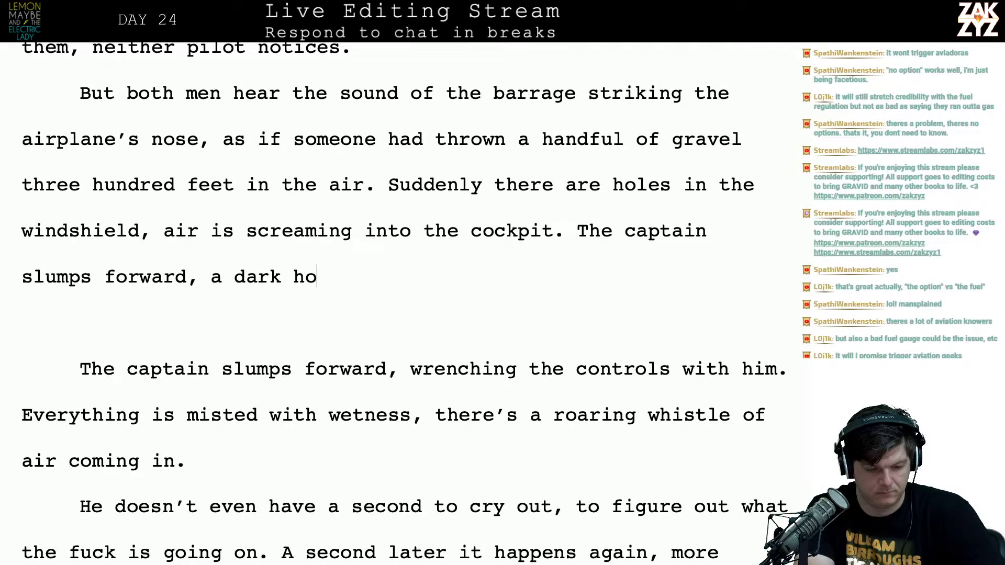
# Finish the captain's sentence with "there are holes in him too." and start a new paragraph at "Suddenly", leaving an empty paragraph before it
pyautogui.write(', ther')
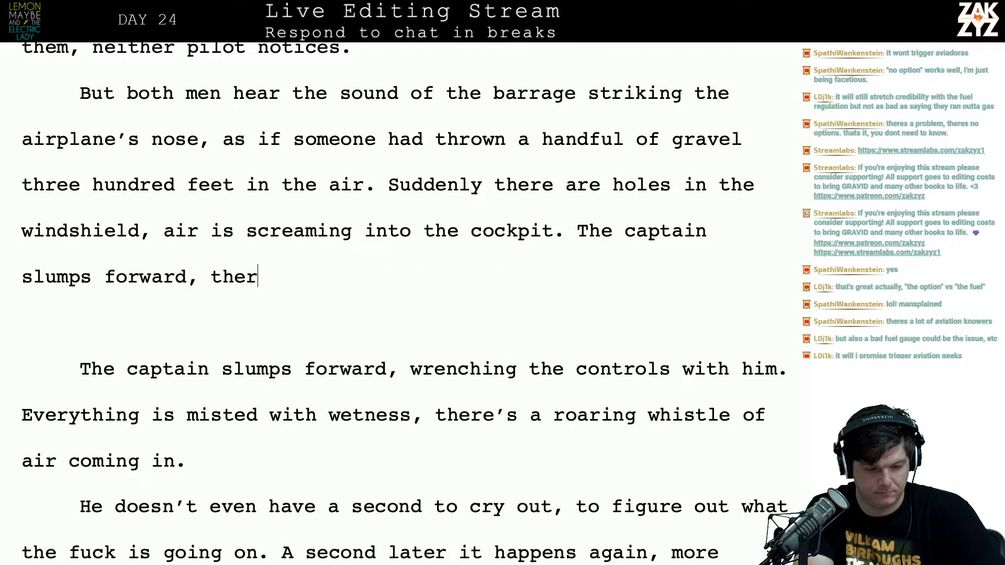
pyautogui.write('e are holes in him too.')
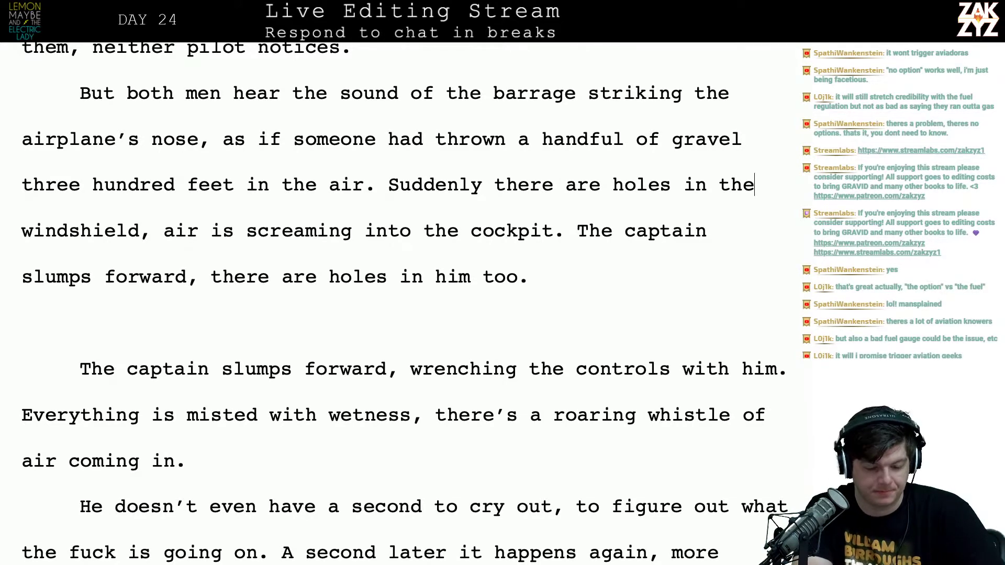
pyautogui.click(707, 231)
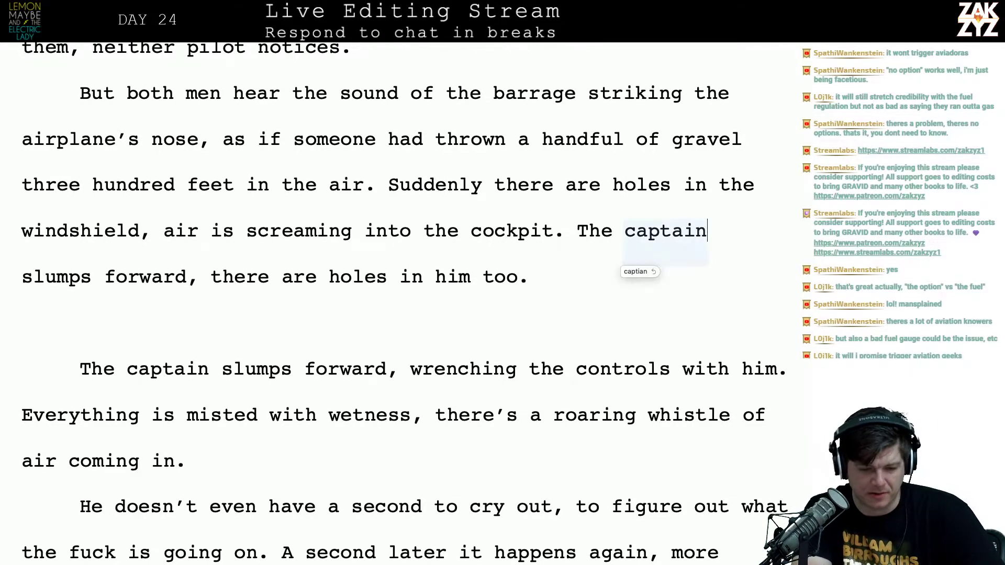
pyautogui.press('Left')
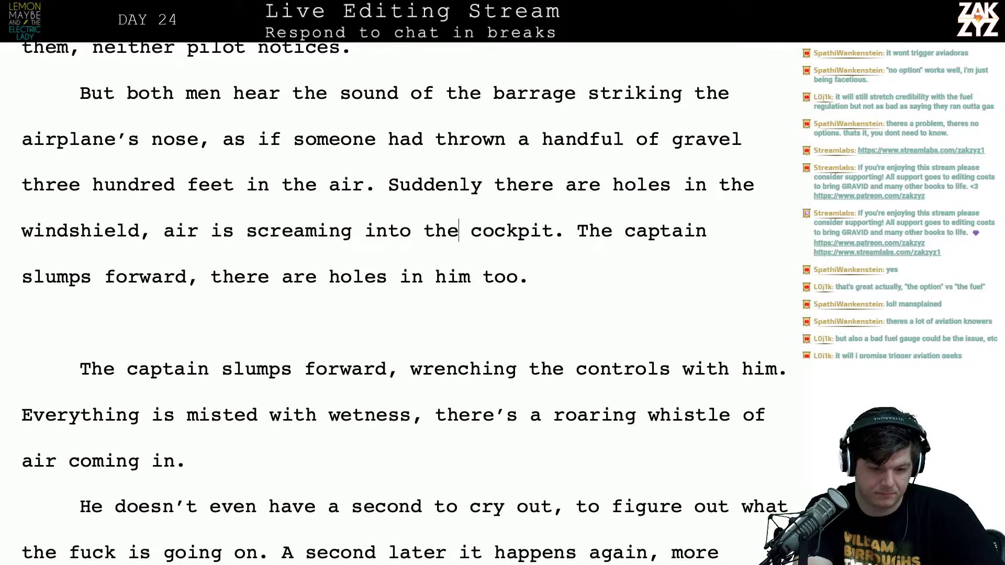
pyautogui.press('Return')
pyautogui.press('Return')
pyautogui.press('Left')
pyautogui.press('Left')
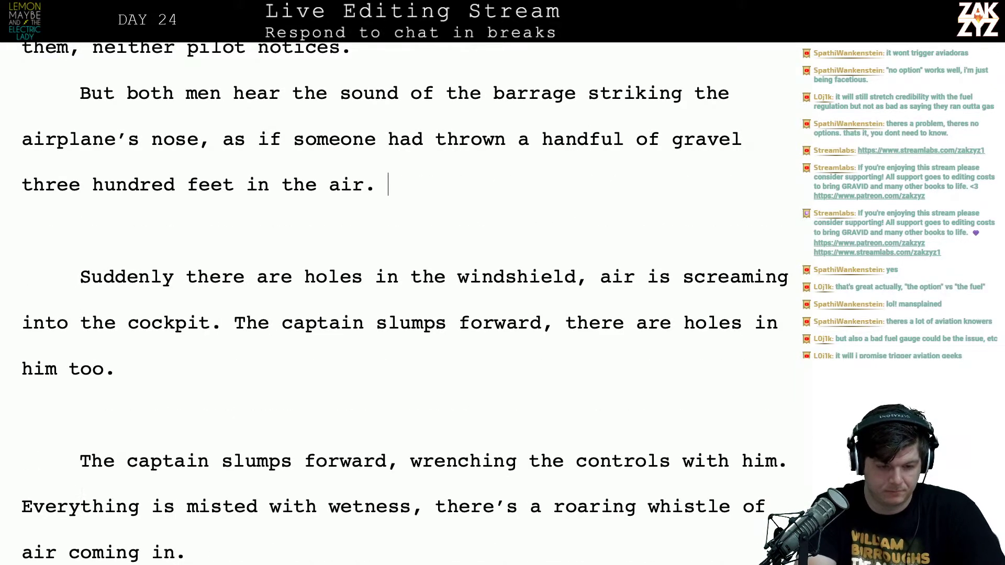
pyautogui.write('It all hit')
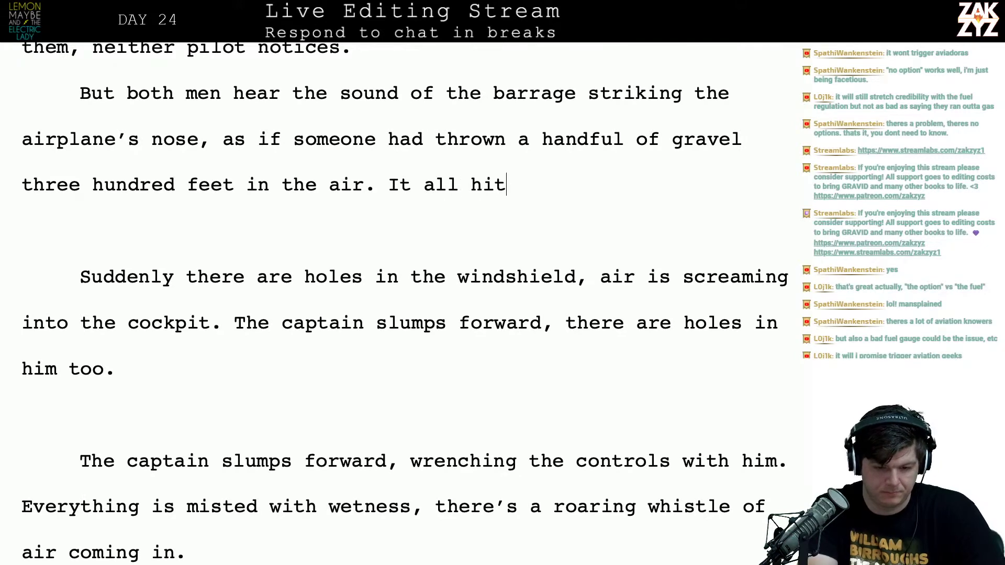
pyautogui.press('BackSpace')
pyautogui.press('BackSpace')
pyautogui.press('BackSpace')
pyautogui.press('BackSpace')
pyautogui.press('BackSpace')
pyautogui.press('BackSpace')
pyautogui.press('BackSpace')
pyautogui.press('BackSpace')
pyautogui.press('BackSpace')
pyautogui.press('BackSpace')
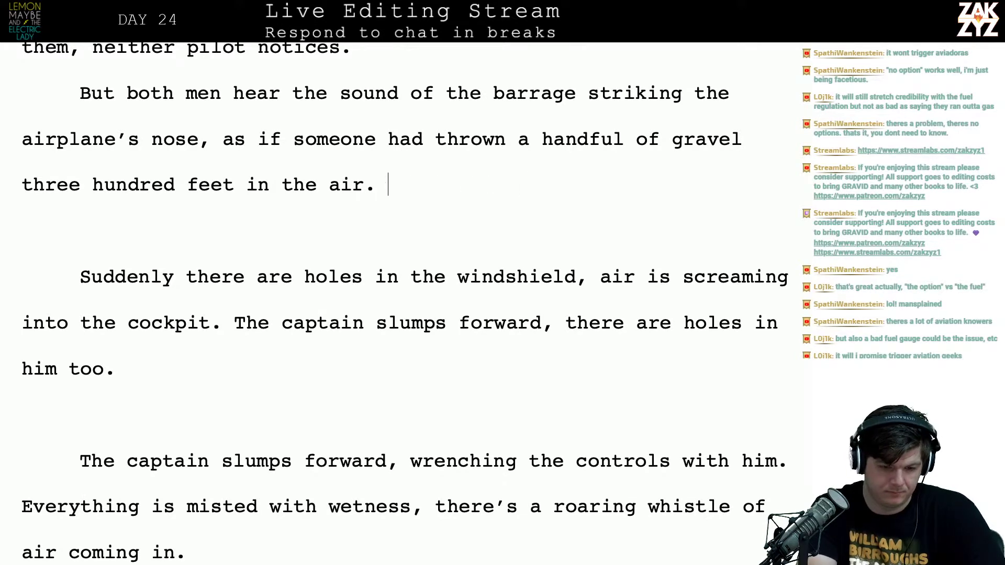
pyautogui.write('It hit s')
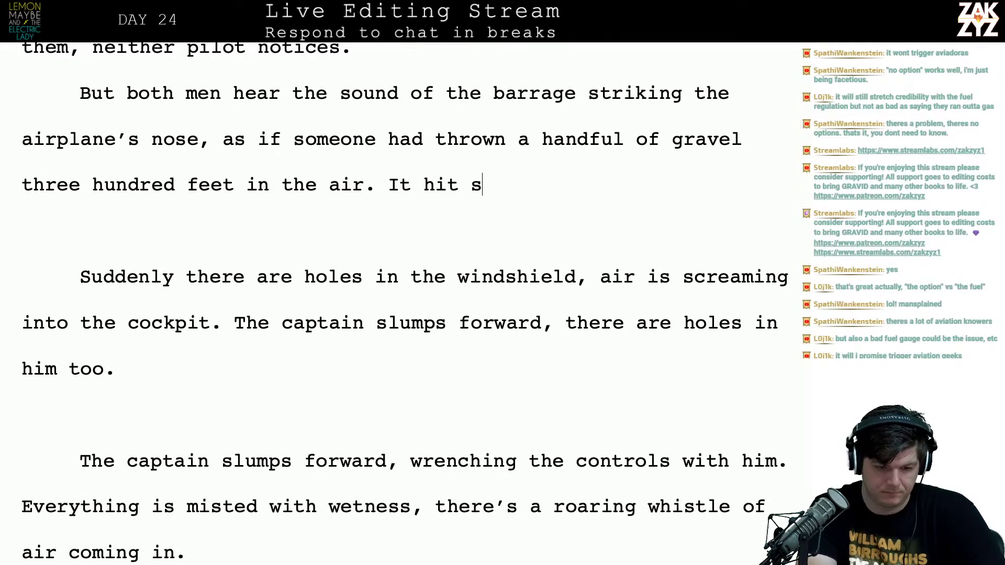
pyautogui.press('BackSpace')
pyautogui.press('BackSpace')
pyautogui.press('BackSpace')
pyautogui.press('BackSpace')
pyautogui.press('BackSpace')
pyautogui.press('BackSpace')
pyautogui.press('BackSpace')
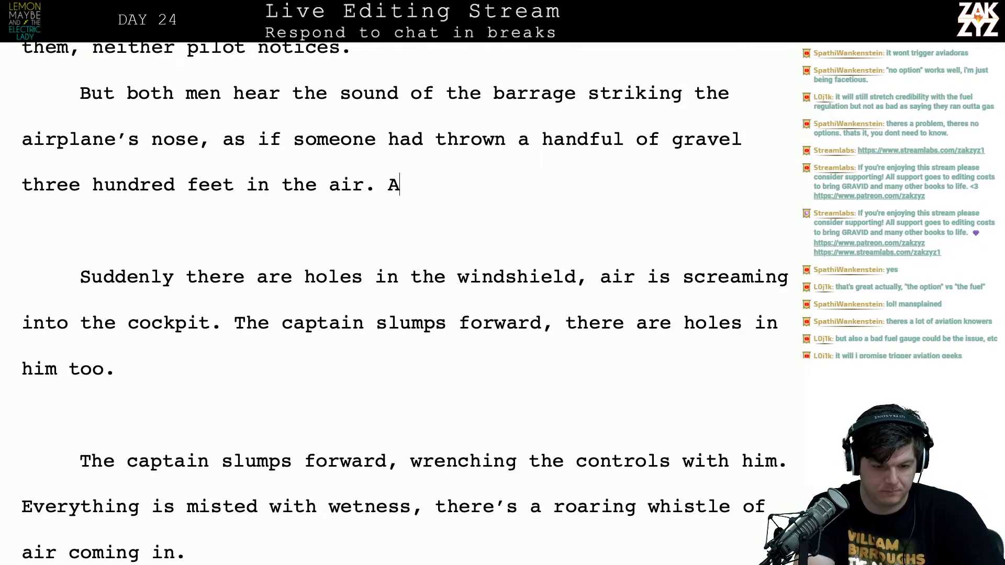
pyautogui.write('A moment later')
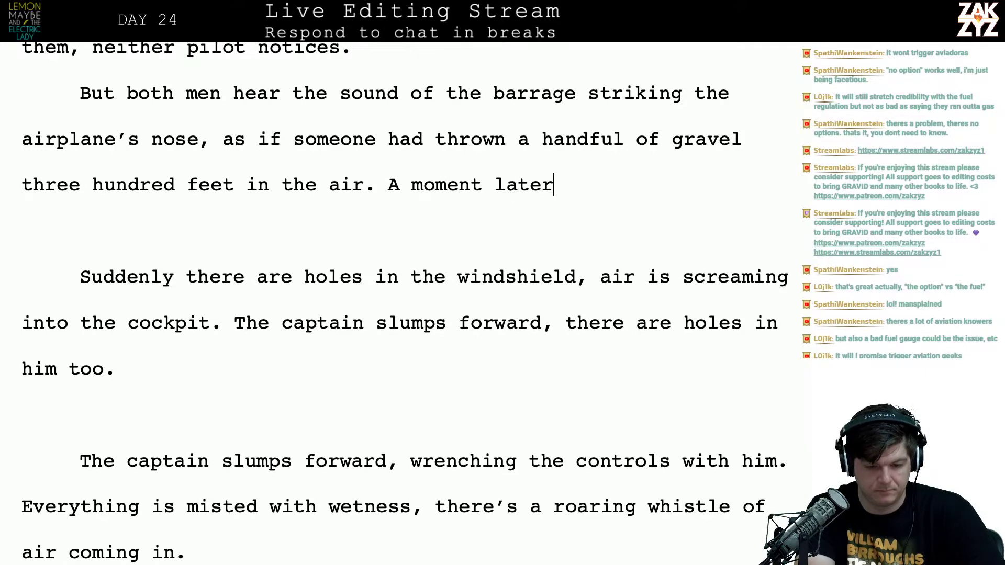
pyautogui.write(' there ar')
pyautogui.press('BackSpace')
pyautogui.press('BackSpace')
pyautogui.press('BackSpace')
pyautogui.press('BackSpace')
pyautogui.press('BackSpace')
pyautogui.press('BackSpace')
pyautogui.press('BackSpace')
pyautogui.press('BackSpace')
pyautogui.press('BackSpace')
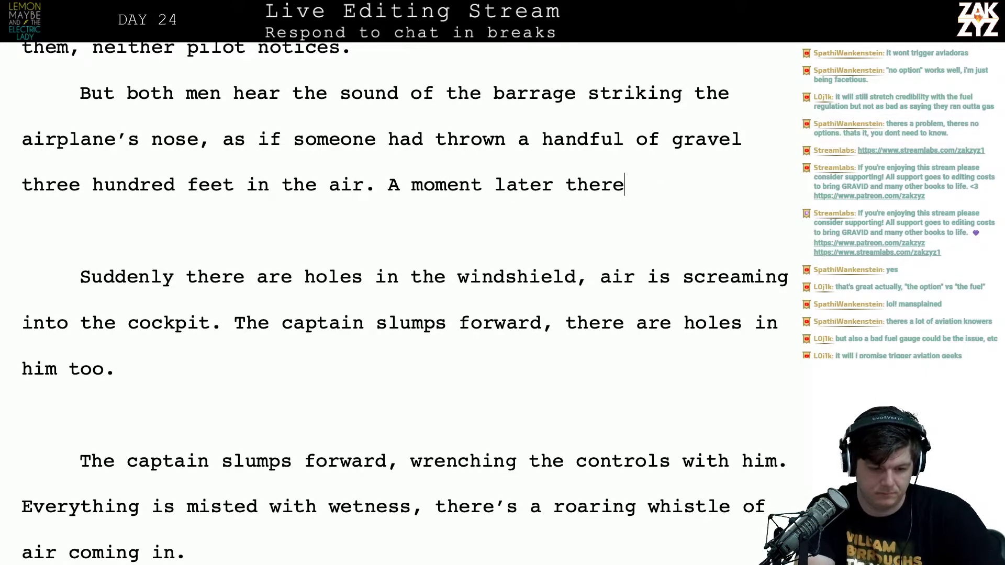
pyautogui.press('BackSpace')
pyautogui.press('BackSpace')
pyautogui.press('BackSpace')
pyautogui.press('BackSpace')
pyautogui.press('BackSpace')
pyautogui.press('BackSpace')
pyautogui.press('BackSpace')
pyautogui.press('BackSpace')
pyautogui.press('BackSpace')
pyautogui.press('BackSpace')
pyautogui.press('BackSpace')
pyautogui.press('BackSpace')
pyautogui.press('BackSpace')
pyautogui.press('BackSpace')
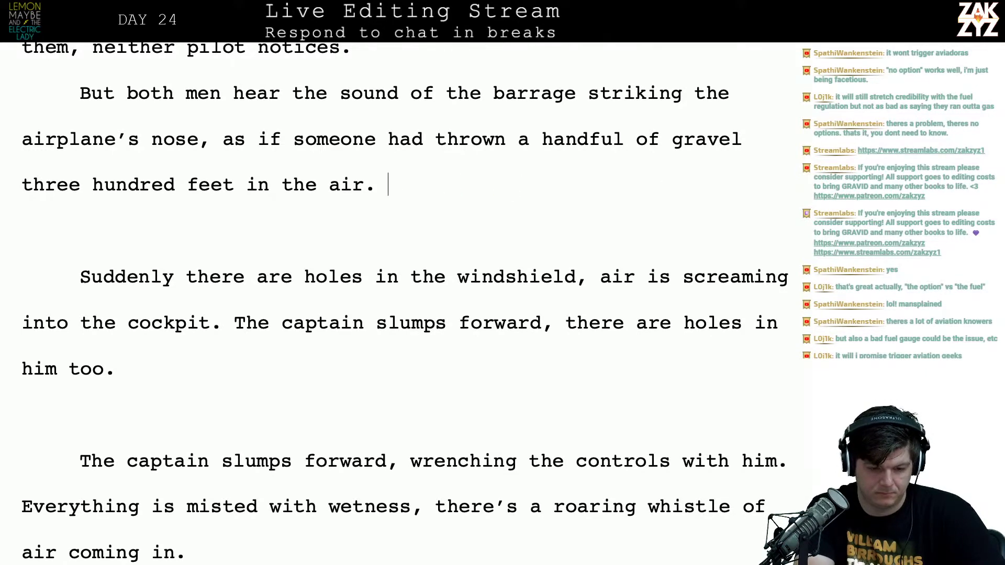
# After "three hundred feet in the air.", add the sentence "Air begins to scream into the cockpit, the windshield is full of holes."
pyautogui.write('Air begins so')
pyautogui.press('BackSpace')
pyautogui.press('BackSpace')
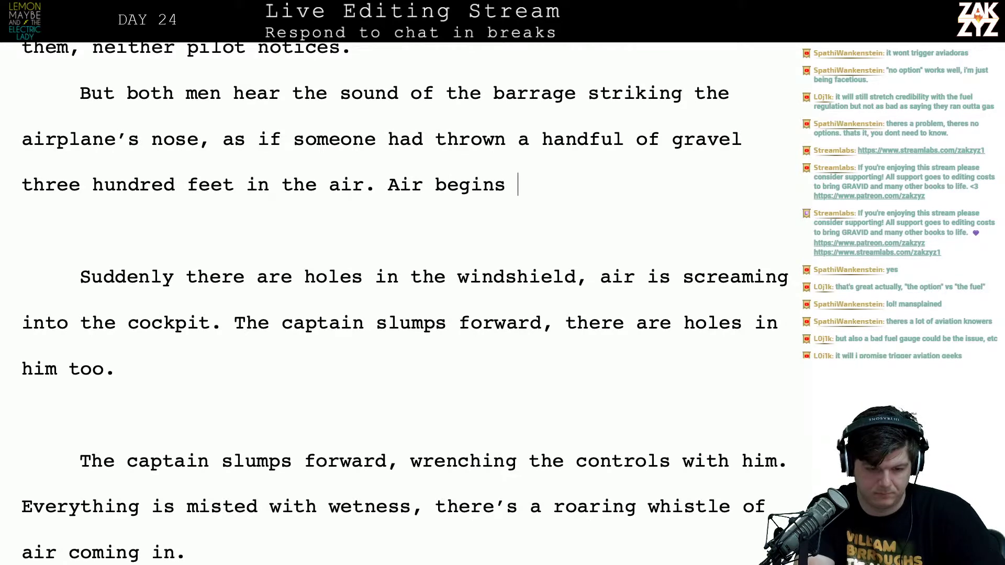
pyautogui.write('to scream in ')
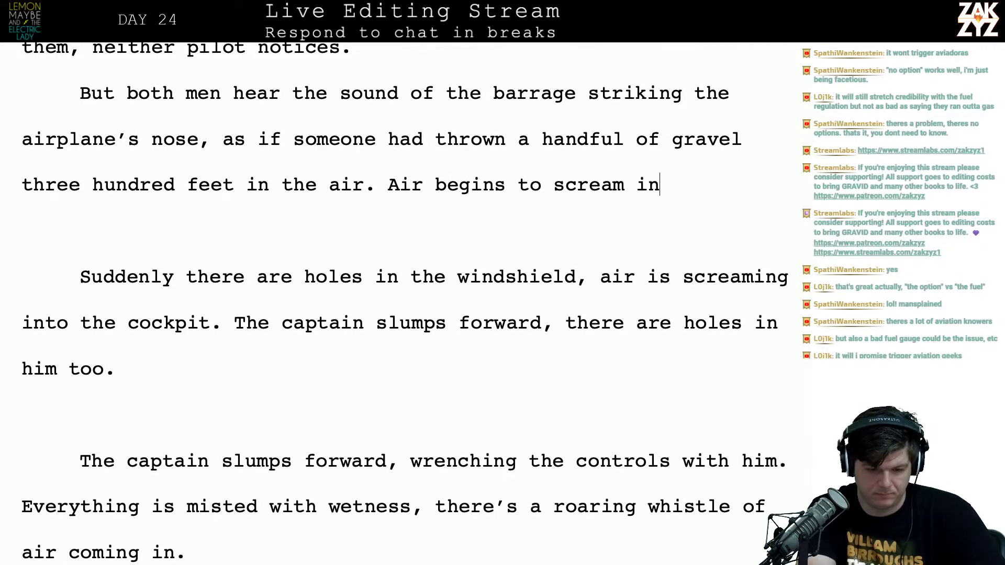
pyautogui.write('to the cabi')
pyautogui.press('BackSpace')
pyautogui.press('BackSpace')
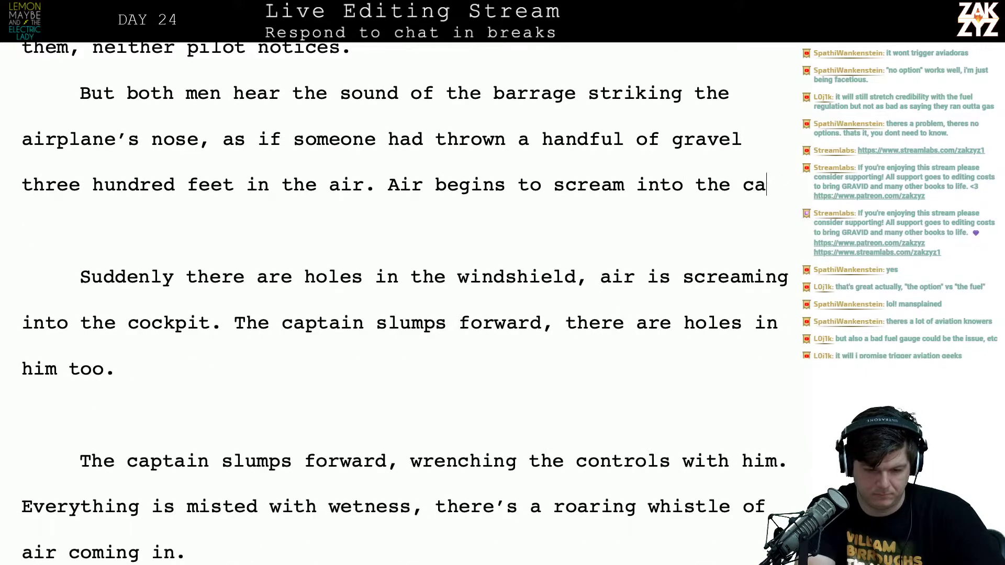
pyautogui.press('BackSpace')
pyautogui.write('cockping')
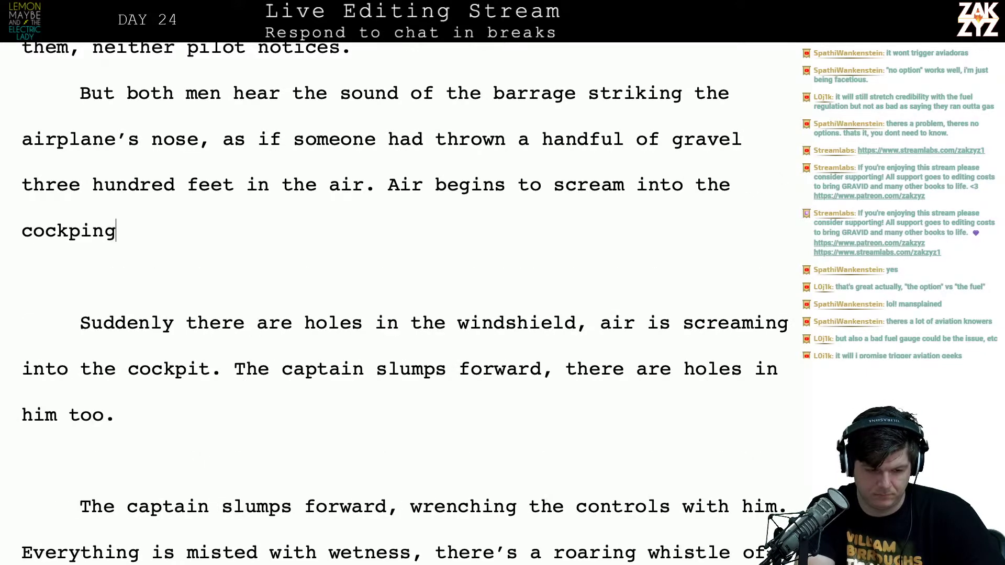
pyautogui.press('BackSpace')
pyautogui.write('t.')
pyautogui.press('BackSpace')
pyautogui.press('BackSpace')
pyautogui.press('BackSpace')
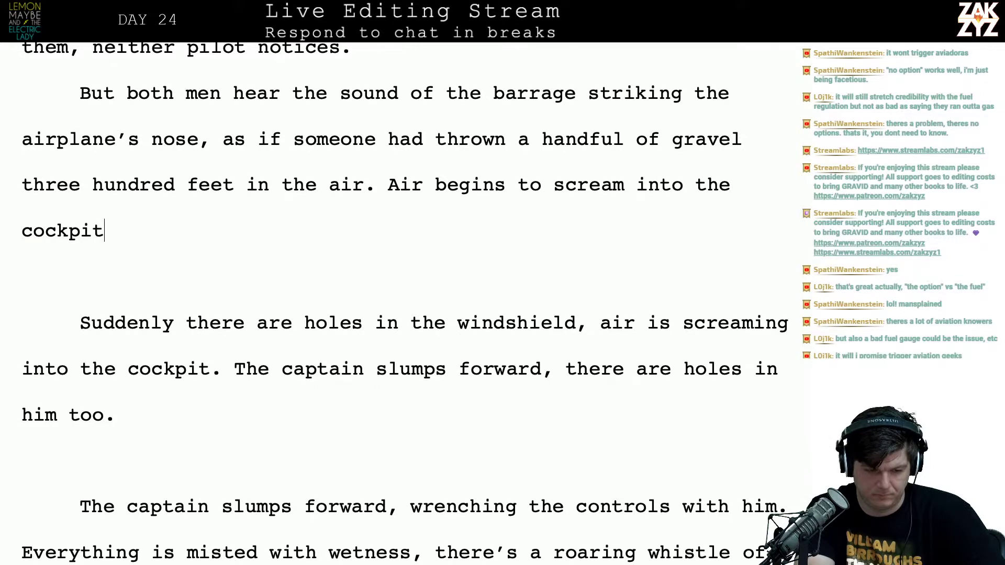
pyautogui.write('t, the windshie')
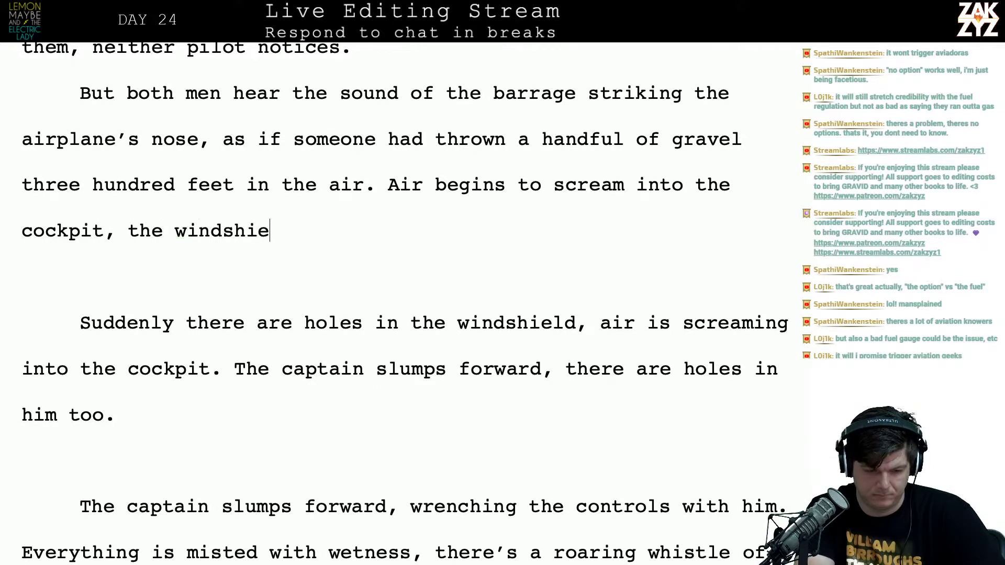
pyautogui.write('ld is full of')
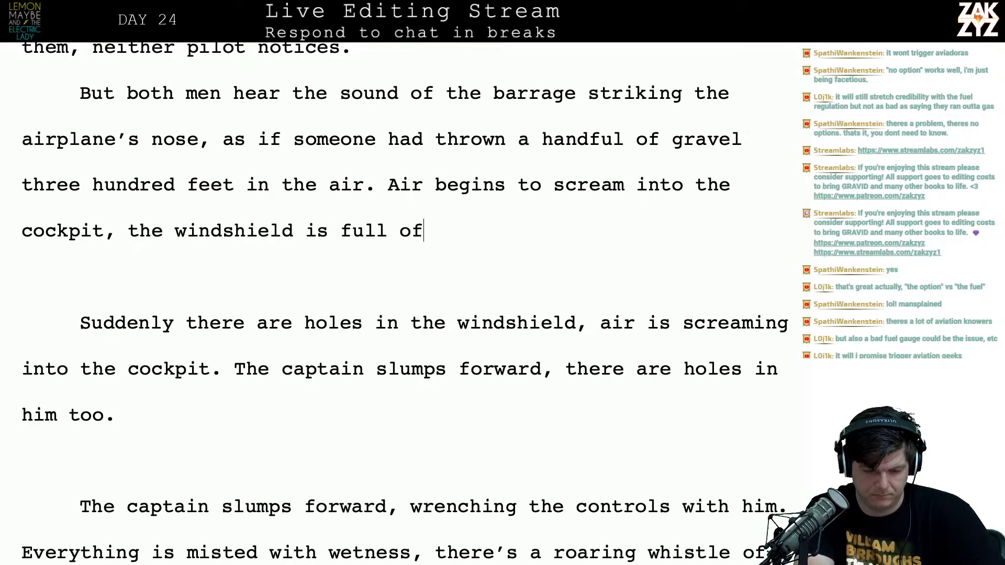
pyautogui.write(' holes. The c')
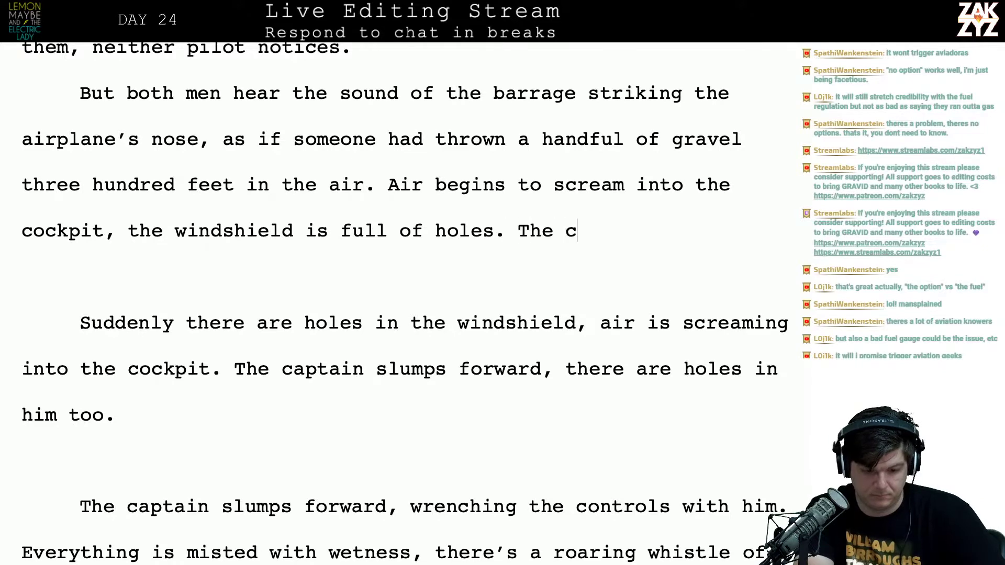
# Complete the captain's sentence after "full of holes." as "The captain slips forward into the controls, he is too."
pyautogui.write('aptain slips for')
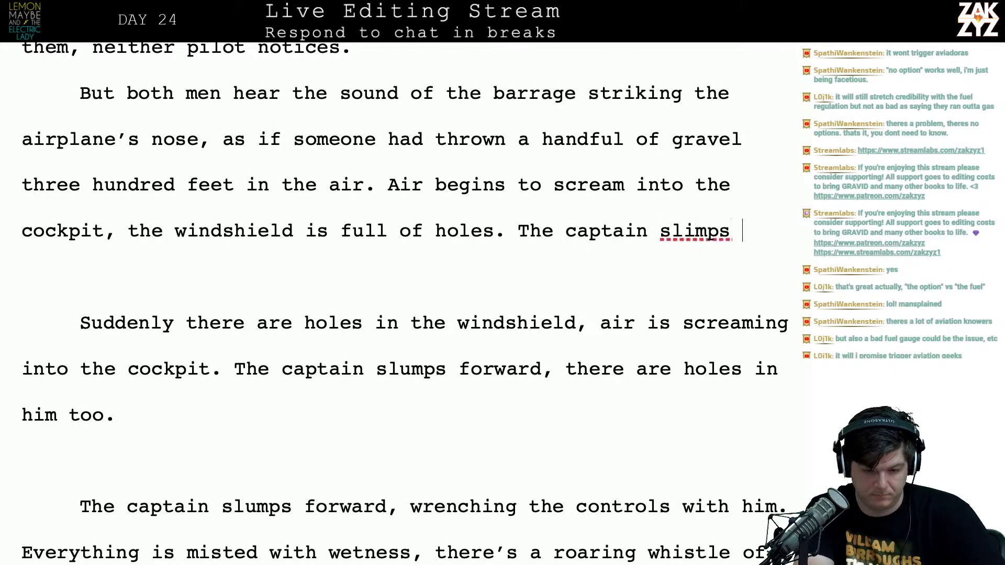
pyautogui.write('ward into')
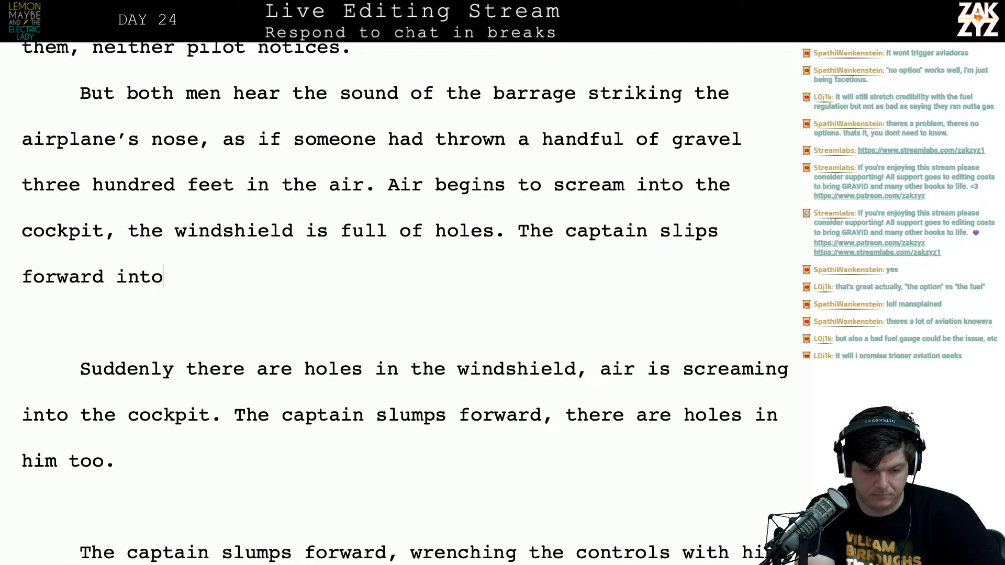
pyautogui.press('BackSpace')
pyautogui.press('BackSpace')
pyautogui.write('o the contro')
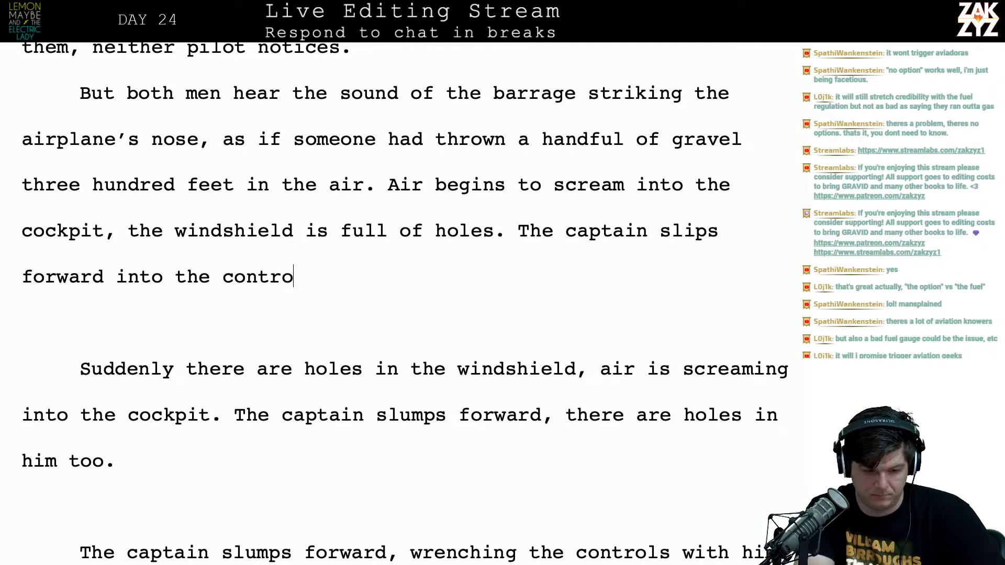
pyautogui.write('ls, he is too')
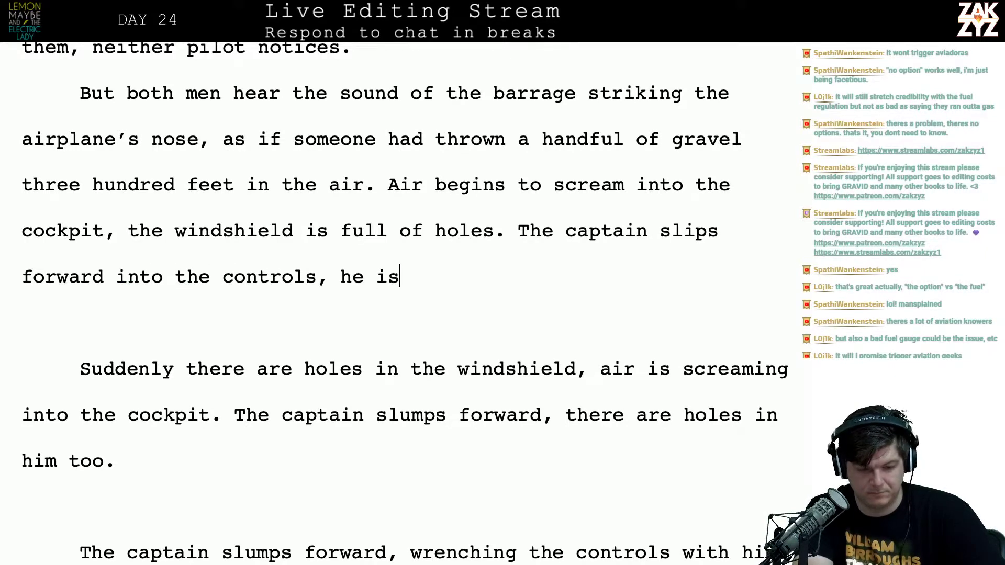
# Delete the old paragraphs starting "Suddenly there are holes" and "The captain slumps forward, wrenching", leaving one empty paragraph in their place
pyautogui.hotkey('shift', 'Down')
pyautogui.hotkey('shift', 'Down')
pyautogui.hotkey('shift', 'Down')
pyautogui.hotkey('shift', 'Down')
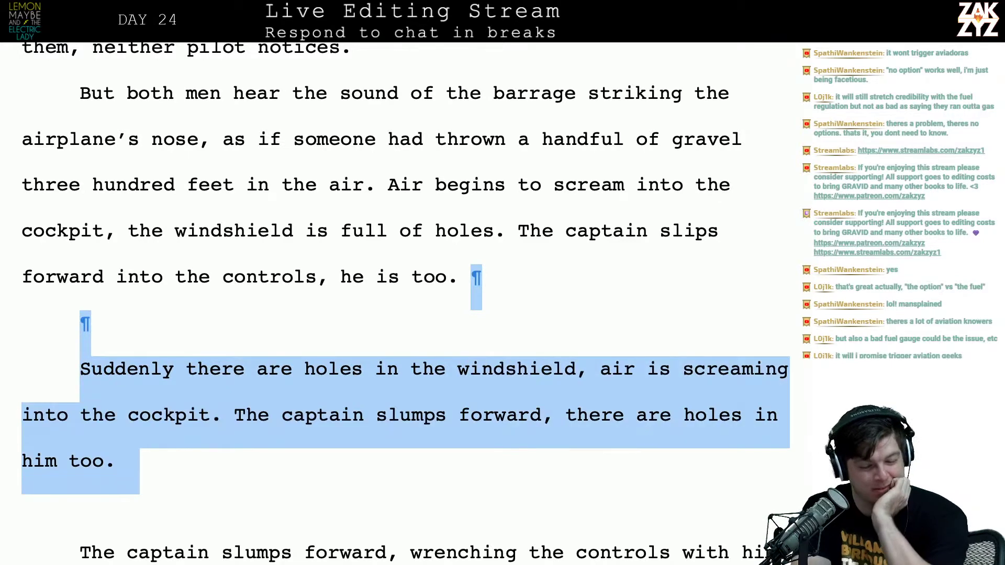
pyautogui.press('BackSpace')
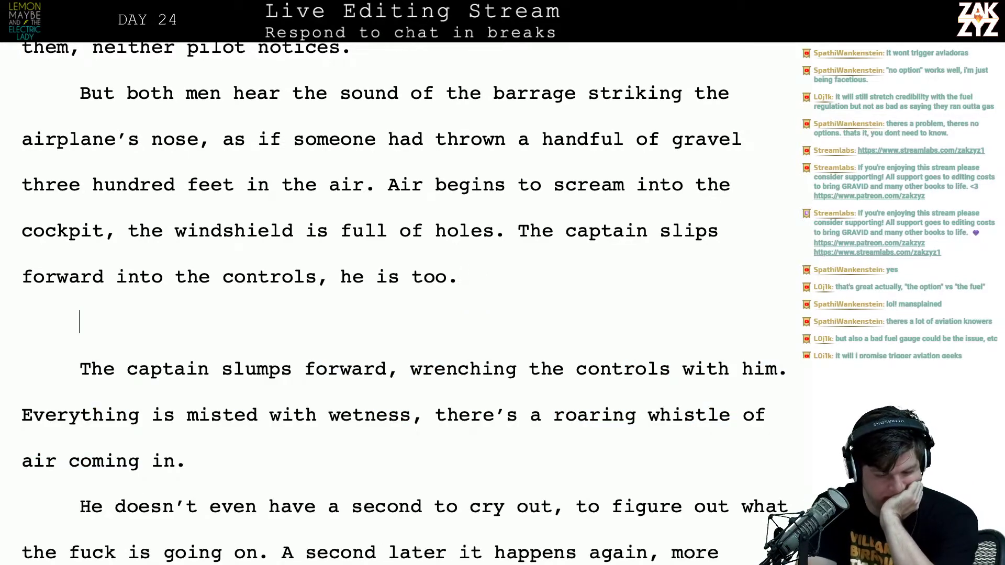
pyautogui.moveTo(79, 321); pyautogui.dragTo(198, 460)
pyautogui.press('BackSpace')
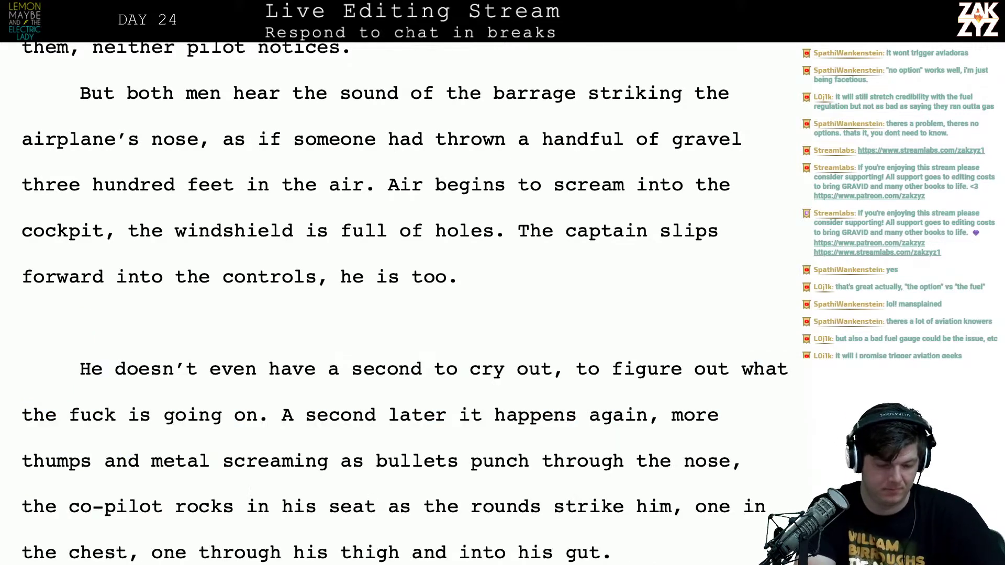
# Start the empty paragraph after "he is too." with "The co-pilot has", trying out and removing the continuation "less than"
pyautogui.write('The Co-')
pyautogui.press('BackSpace')
pyautogui.press('BackSpace')
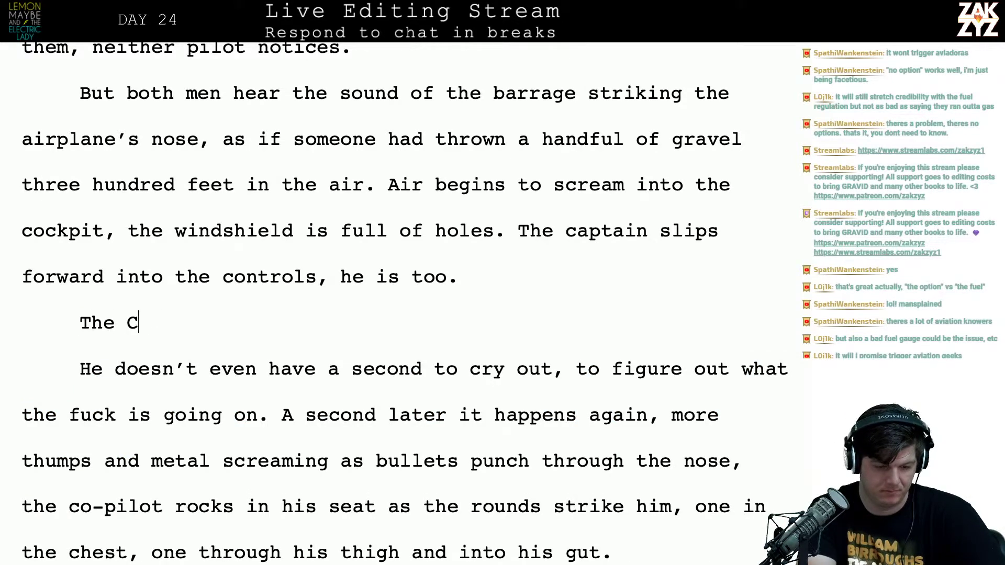
pyautogui.write('co')
pyautogui.press('BackSpace')
pyautogui.press('BackSpace')
pyautogui.press('BackSpace')
pyautogui.write('co-pil')
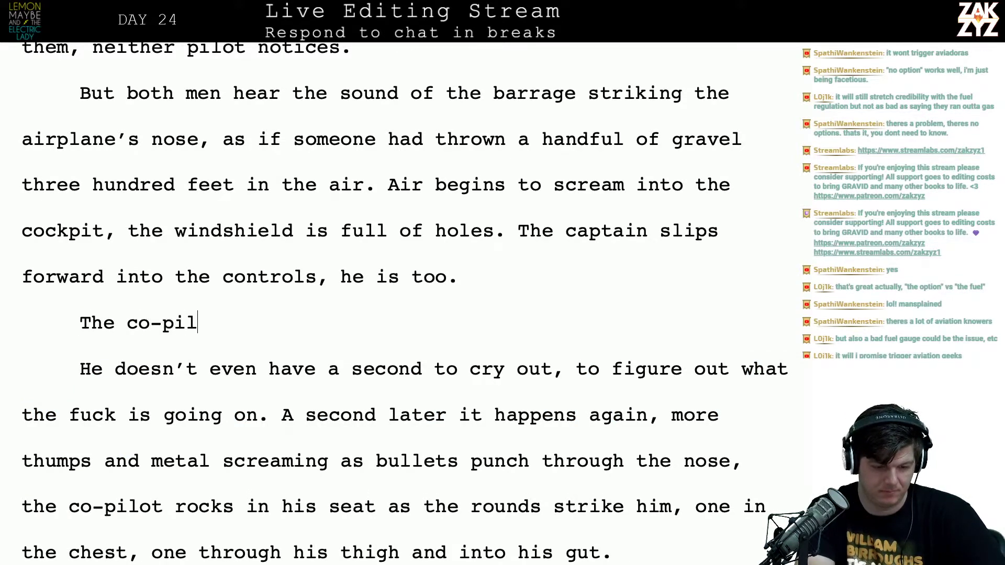
pyautogui.write('ot has less than')
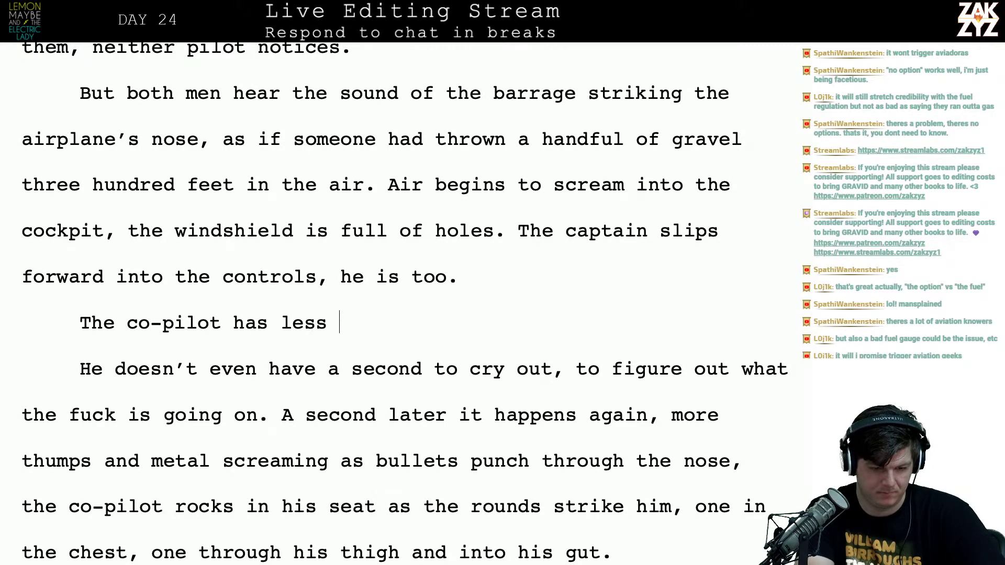
pyautogui.press('BackSpace')
pyautogui.press('BackSpace')
pyautogui.press('BackSpace')
pyautogui.press('BackSpace')
pyautogui.press('BackSpace')
pyautogui.press('BackSpace')
pyautogui.press('BackSpace')
pyautogui.press('BackSpace')
pyautogui.press('BackSpace')
pyautogui.press('BackSpace')
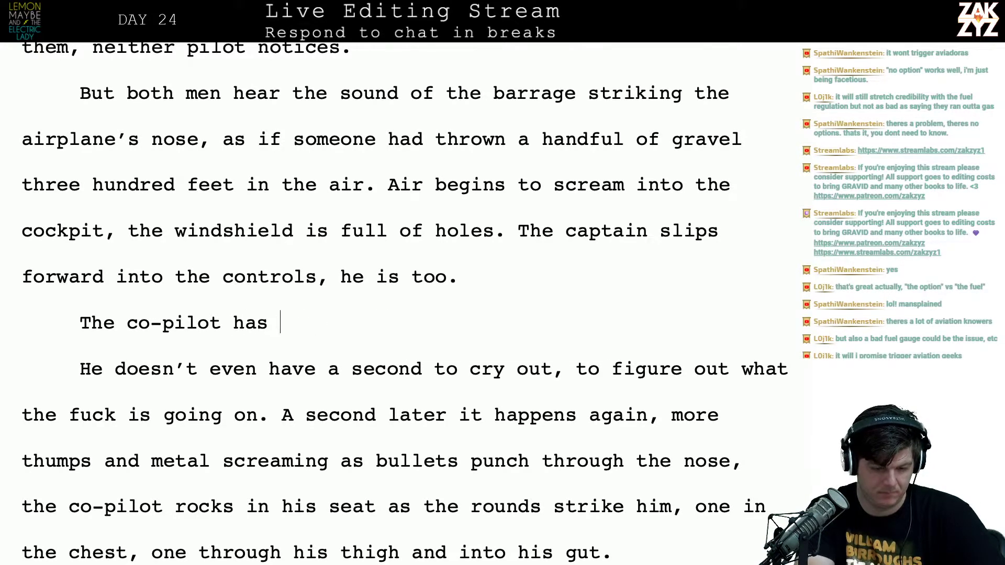
pyautogui.write('on')
pyautogui.press('BackSpace')
pyautogui.press('BackSpace')
pyautogui.press('BackSpace')
pyautogui.write('on')
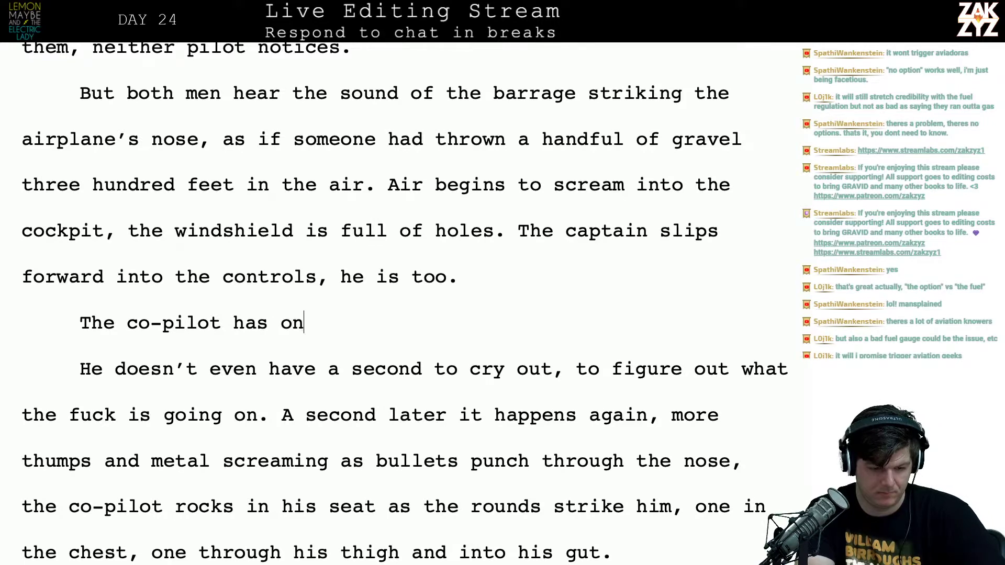
pyautogui.write('ly a second ')
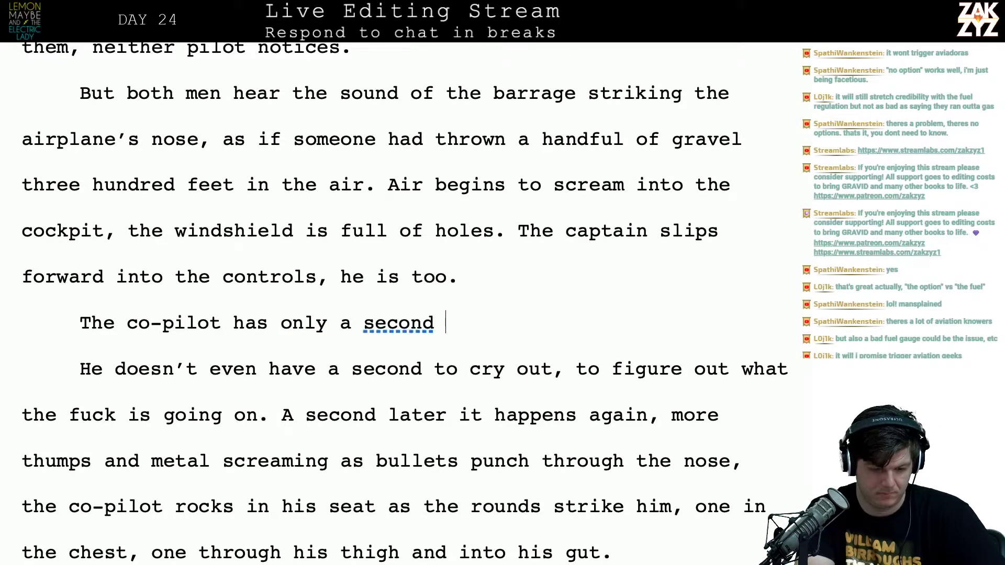
pyautogui.write('to cry out,')
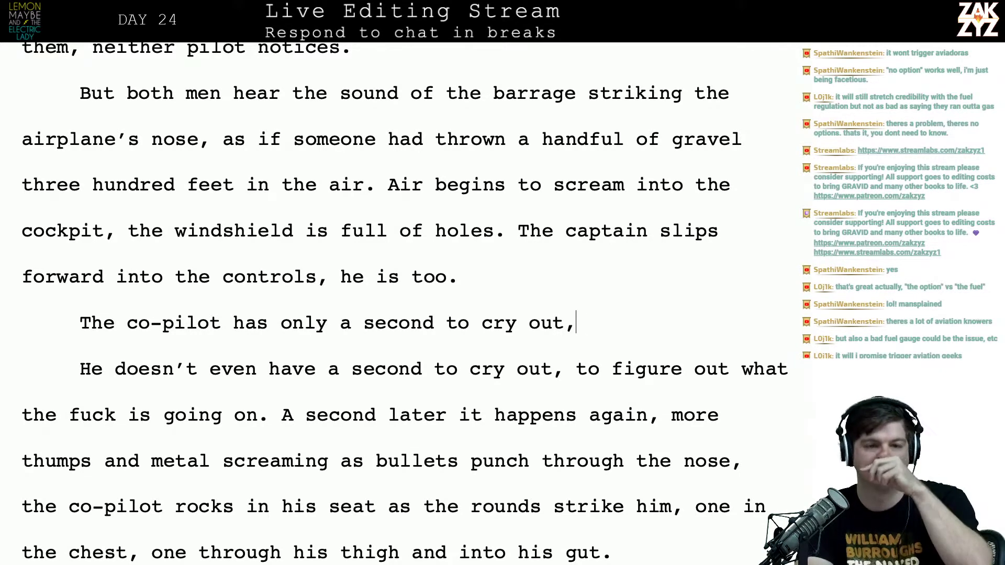
pyautogui.press('BackSpace')
pyautogui.press('BackSpace')
pyautogui.press('BackSpace')
pyautogui.press('BackSpace')
pyautogui.press('BackSpace')
pyautogui.press('BackSpace')
pyautogui.press('BackSpace')
pyautogui.press('BackSpace')
pyautogui.press('BackSpace')
pyautogui.press('BackSpace')
pyautogui.press('BackSpace')
pyautogui.press('BackSpace')
pyautogui.press('BackSpace')
pyautogui.press('BackSpace')
pyautogui.press('BackSpace')
pyautogui.press('BackSpace')
pyautogui.press('BackSpace')
pyautogui.press('BackSpace')
pyautogui.press('BackSpace')
pyautogui.press('BackSpace')
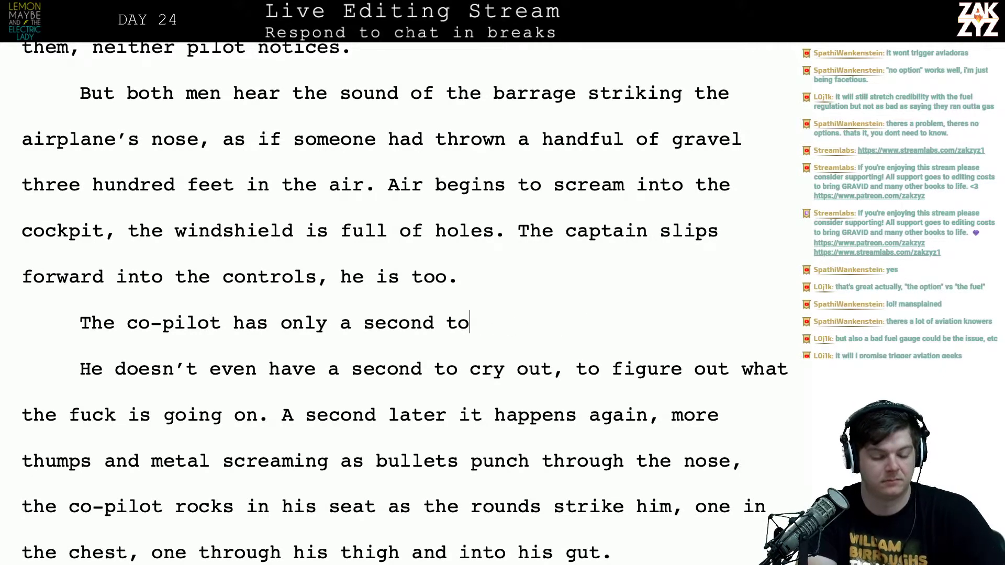
pyautogui.press('BackSpace')
pyautogui.press('BackSpace')
pyautogui.press('BackSpace')
pyautogui.press('BackSpace')
# Complete the co-pilot paragraph's opening sentence with "no idea what's happened."
pyautogui.write('n')
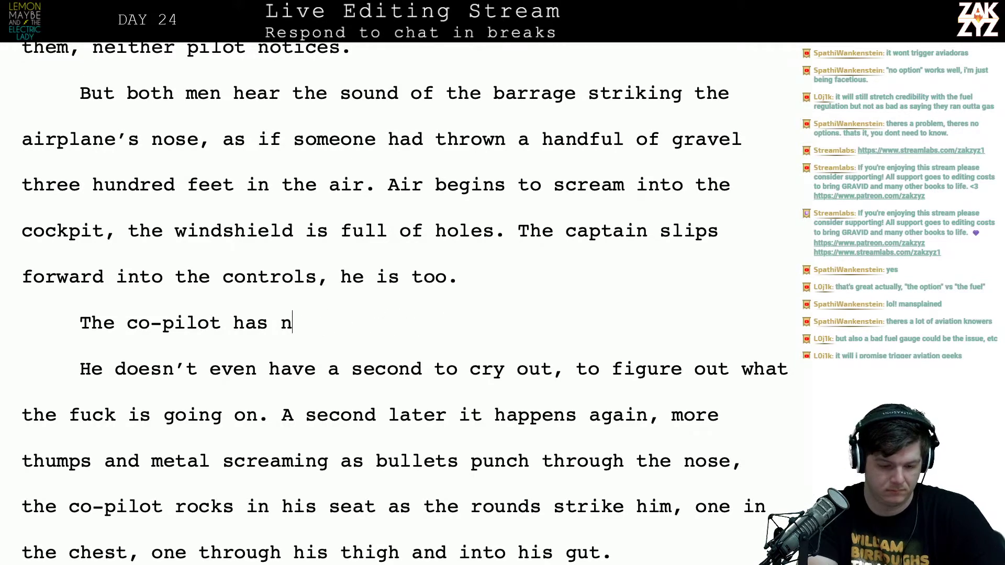
pyautogui.write("o idea what's ha")
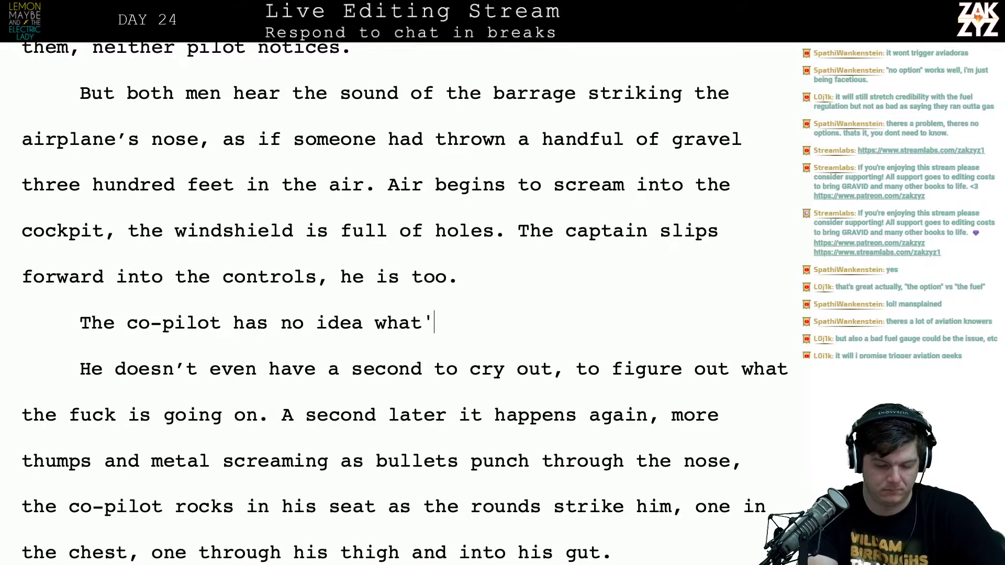
pyautogui.write('ppened. ')
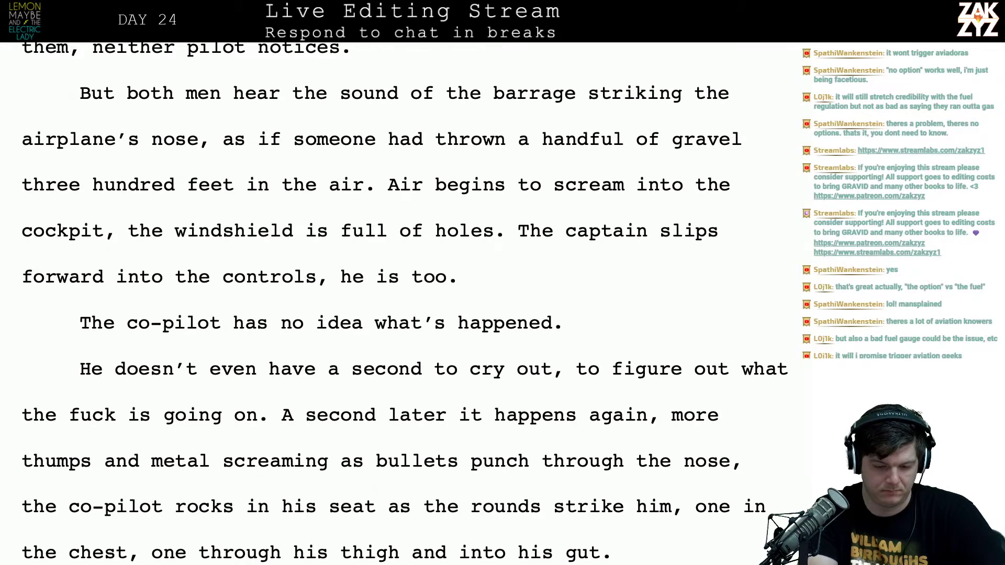
# Add "He has only a" after "what's happened.", trying out and removing the continuation "second to cry out before"
pyautogui.write('e')
pyautogui.press('BackSpace')
pyautogui.write('He has on')
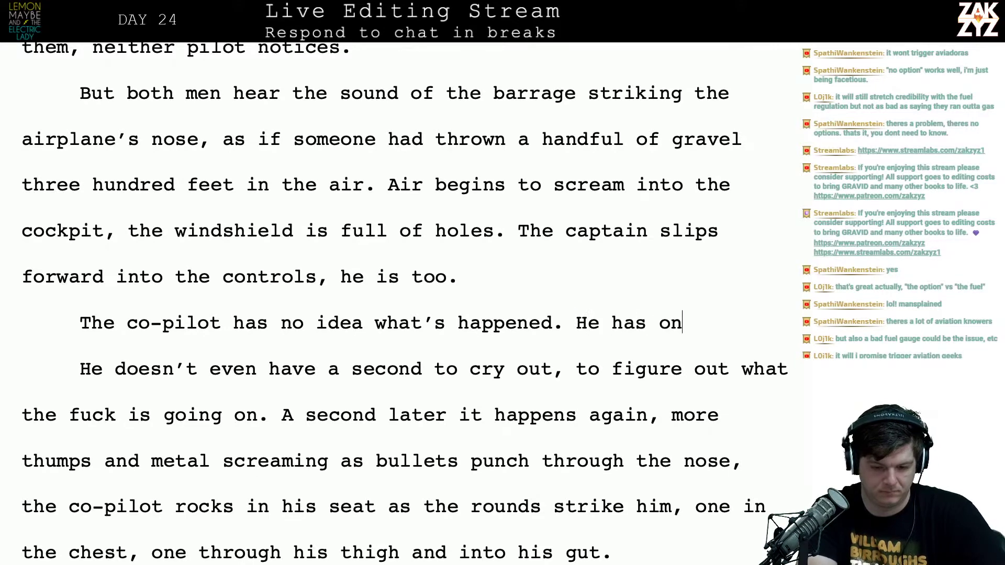
pyautogui.write('ly a second to cr')
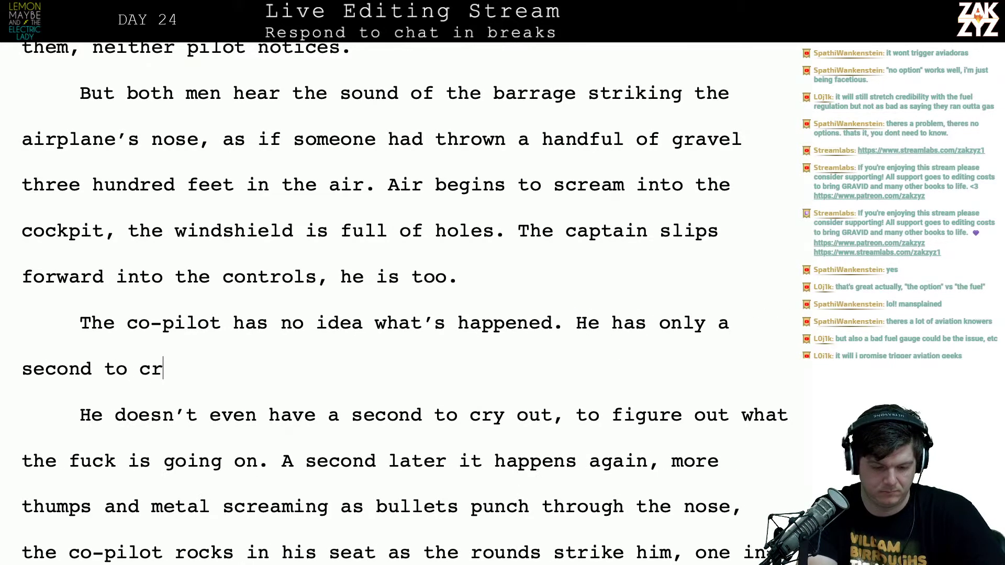
pyautogui.write('y out before i')
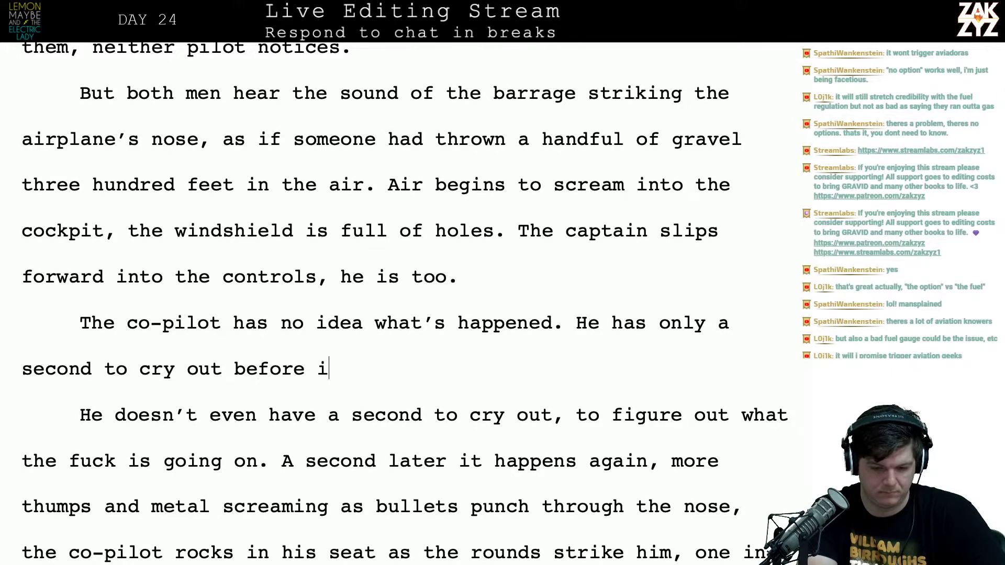
pyautogui.press('BackSpace')
pyautogui.press('BackSpace')
pyautogui.press('BackSpace')
pyautogui.press('BackSpace')
pyautogui.press('BackSpace')
pyautogui.press('BackSpace')
pyautogui.press('BackSpace')
pyautogui.press('BackSpace')
pyautogui.press('BackSpace')
pyautogui.press('BackSpace')
pyautogui.press('BackSpace')
pyautogui.press('BackSpace')
pyautogui.press('BackSpace')
pyautogui.press('BackSpace')
pyautogui.press('BackSpace')
pyautogui.press('BackSpace')
pyautogui.press('BackSpace')
pyautogui.press('BackSpace')
pyautogui.press('BackSpace')
pyautogui.press('BackSpace')
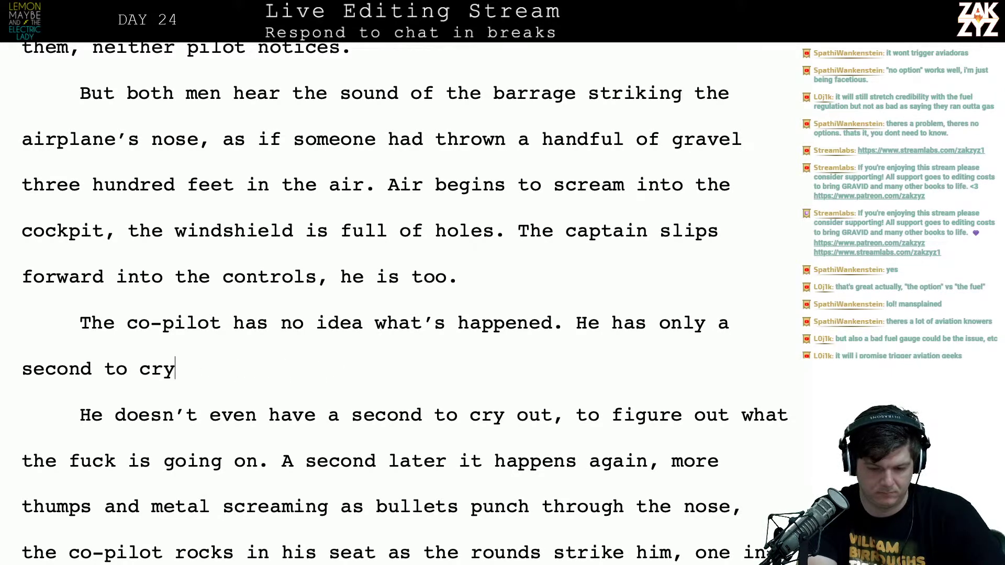
pyautogui.press('BackSpace')
pyautogui.press('BackSpace')
pyautogui.press('BackSpace')
pyautogui.press('BackSpace')
pyautogui.press('BackSpace')
pyautogui.press('BackSpace')
pyautogui.press('BackSpace')
# Complete the co-pilot's sentence after "He has only a" with "few seconds to scream before it happens again."
pyautogui.write('fe')
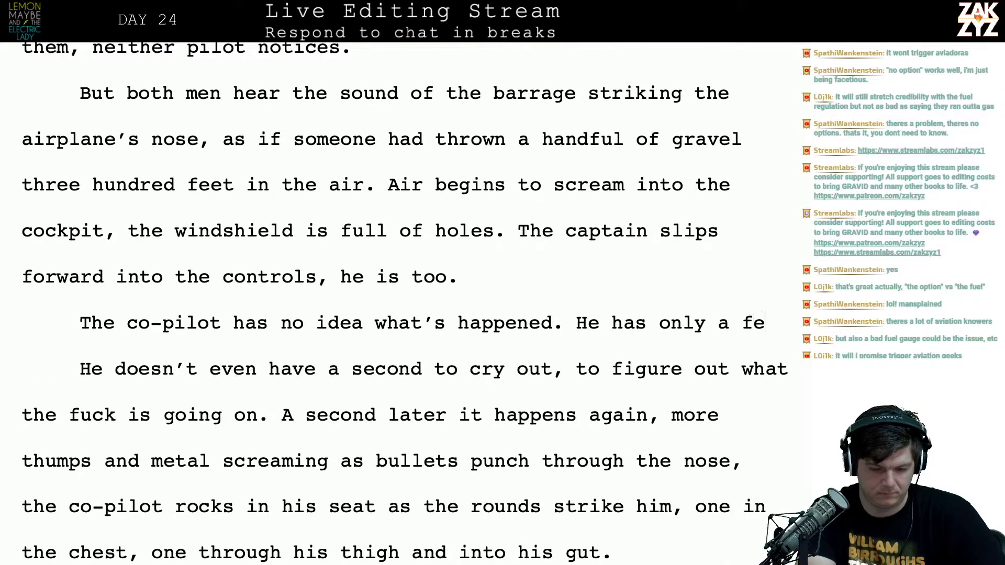
pyautogui.write('w seconds to cr')
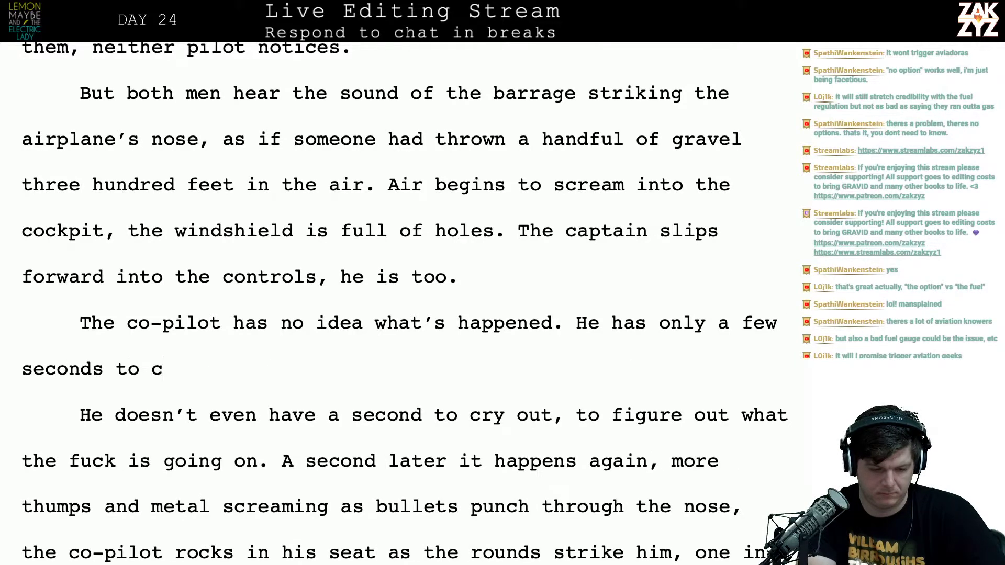
pyautogui.press('BackSpace')
pyautogui.press('BackSpace')
pyautogui.write('scream be')
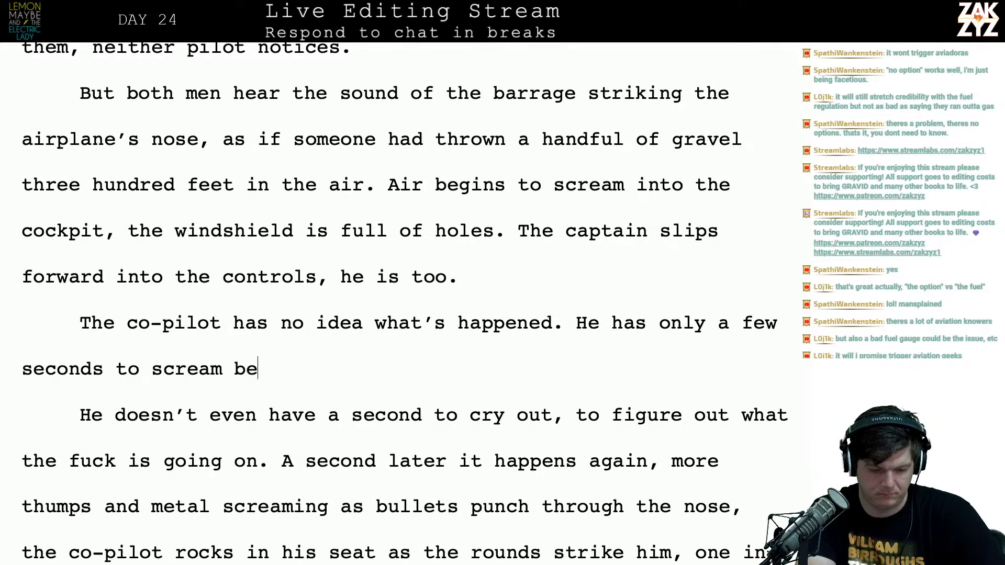
pyautogui.write('fore it happens again')
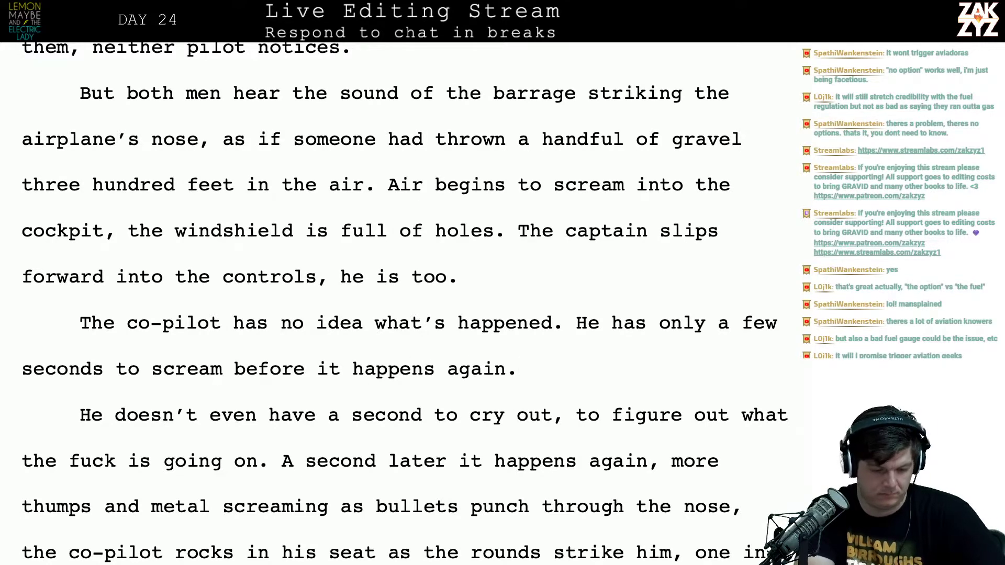
# Start another sentence after "it happens again." with "More bullets, puncturing the nose,"
pyautogui.write('. M')
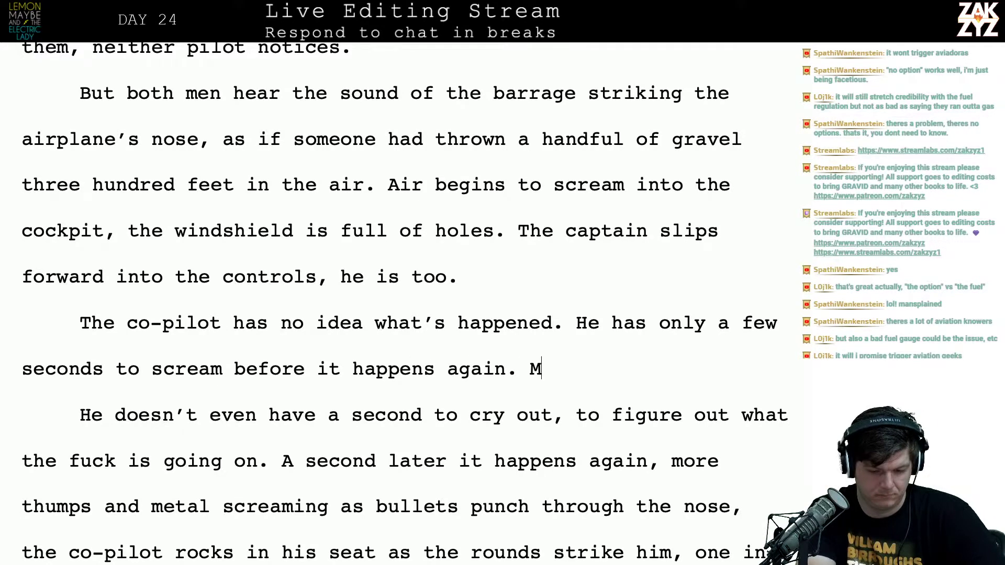
pyautogui.write('or')
pyautogui.press('BackSpace')
pyautogui.press('BackSpace')
pyautogui.press('BackSpace')
pyautogui.write('Met')
pyautogui.press('BackSpace')
pyautogui.press('BackSpace')
pyautogui.press('BackSpace')
pyautogui.write('More bul')
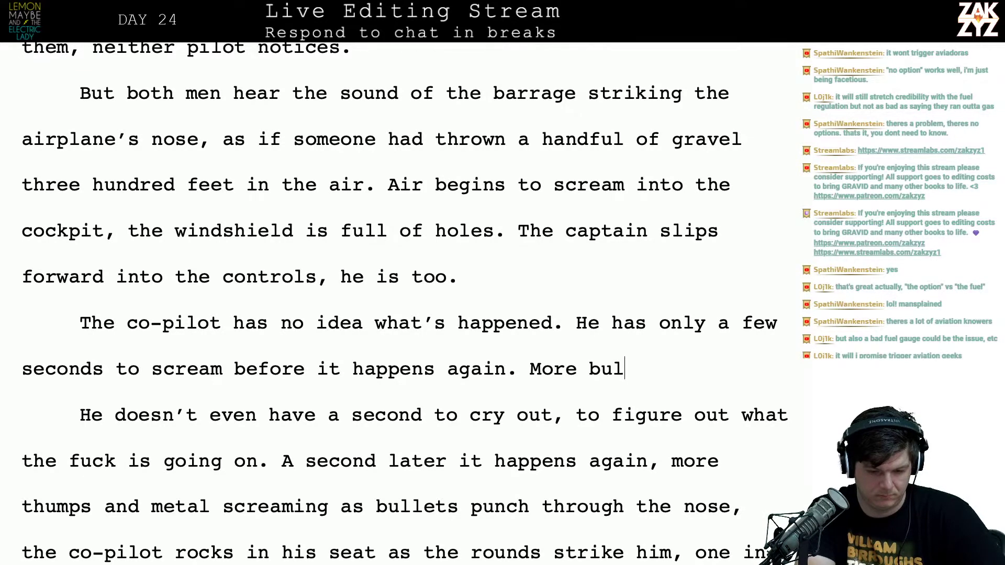
pyautogui.write('lets, p')
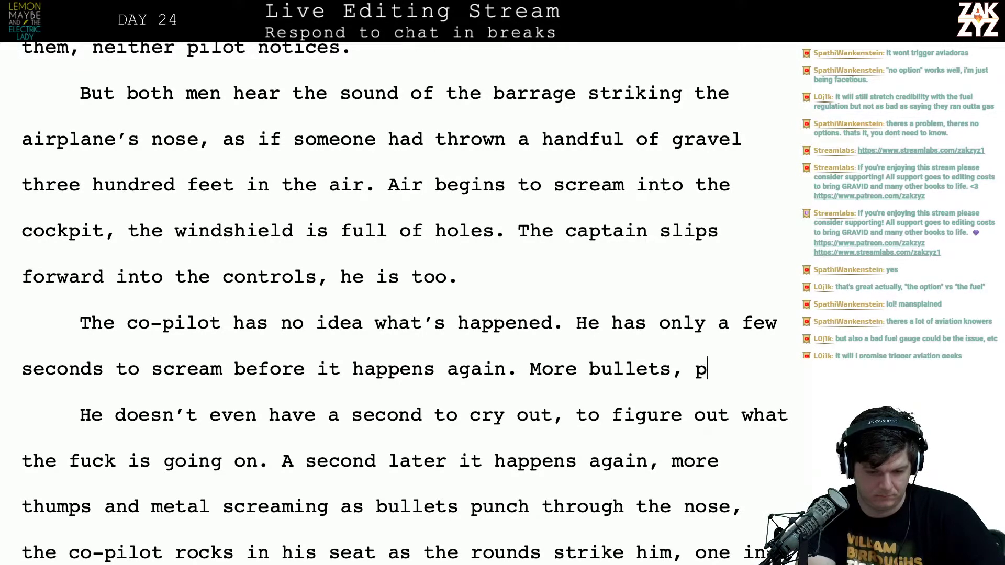
pyautogui.write('uncturing the nose,')
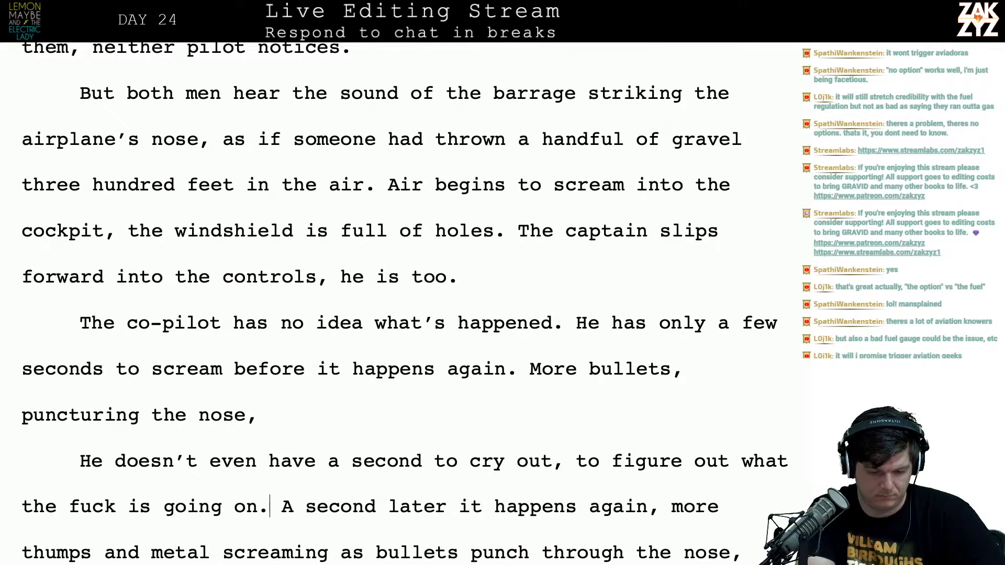
# Split "More bullets, puncturing the nose," into its own paragraph, with an empty paragraph above it
pyautogui.press('Down')
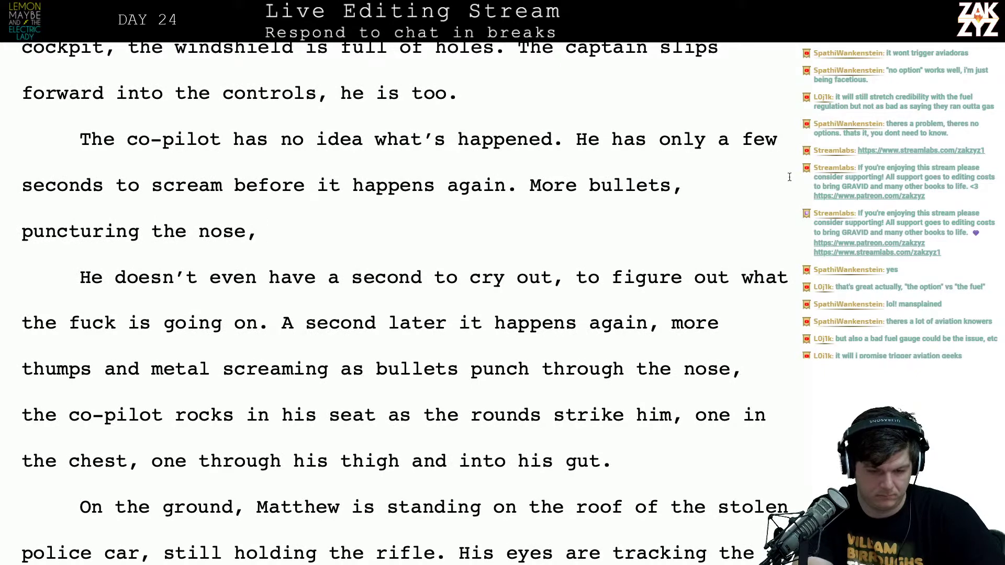
pyautogui.press('Return')
pyautogui.press('Return')
pyautogui.press('Up')
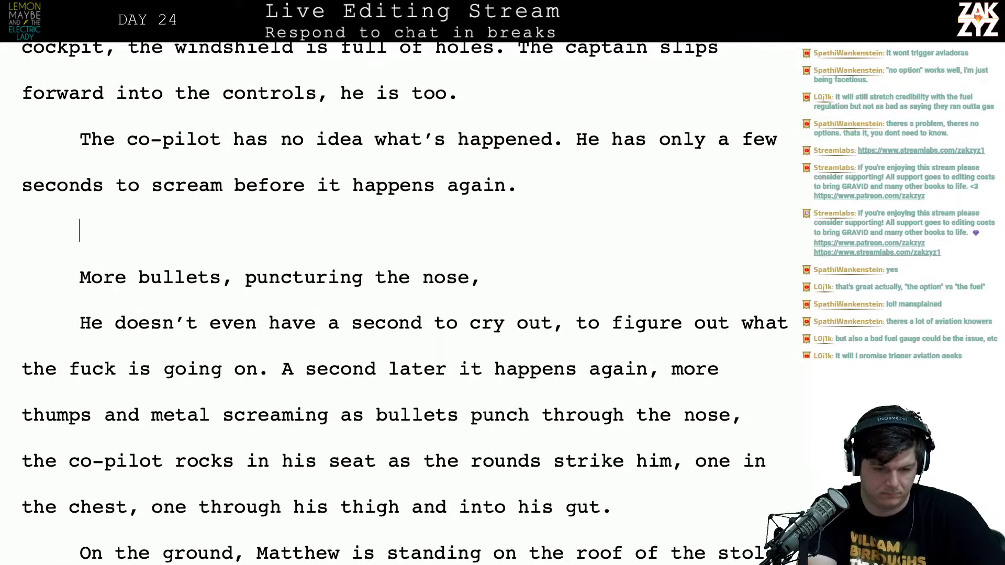
# Begin a sentence after "it happens again." with "A second", trying out and removing "spray of bullets,"
pyautogui.write('A second spra')
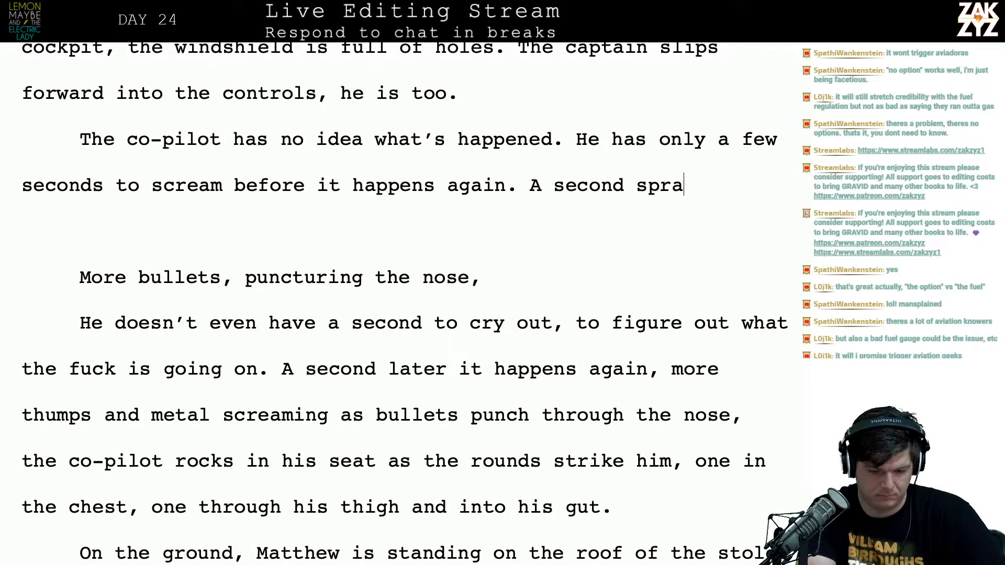
pyautogui.write('y of bullets,')
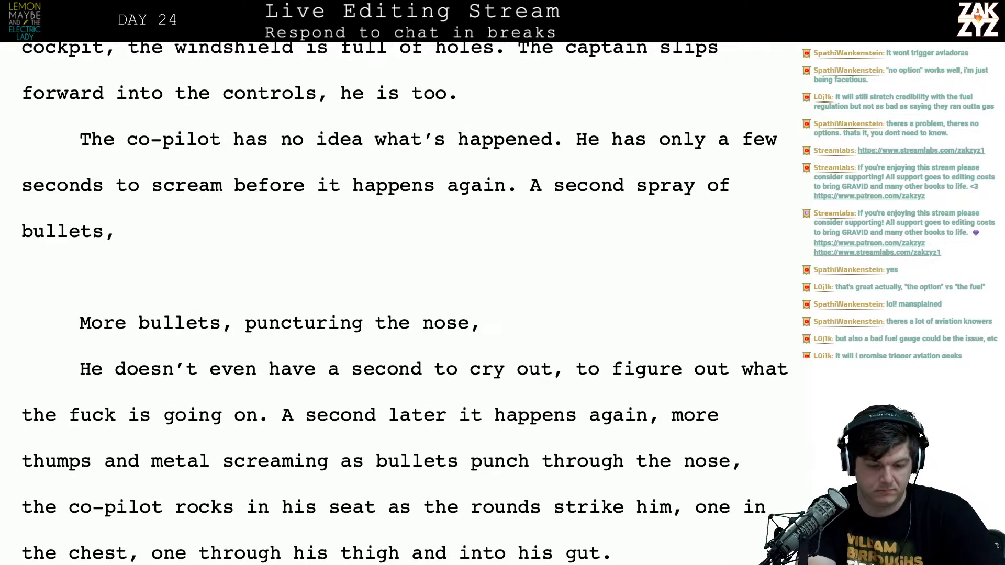
pyautogui.press('BackSpace')
pyautogui.press('BackSpace')
pyautogui.press('BackSpace')
pyautogui.press('BackSpace')
pyautogui.press('BackSpace')
pyautogui.press('BackSpace')
pyautogui.press('BackSpace')
pyautogui.press('BackSpace')
pyautogui.press('BackSpace')
pyautogui.press('BackSpace')
pyautogui.press('BackSpace')
pyautogui.press('BackSpace')
pyautogui.press('BackSpace')
pyautogui.press('BackSpace')
pyautogui.press('BackSpace')
pyautogui.press('BackSpace')
pyautogui.press('BackSpace')
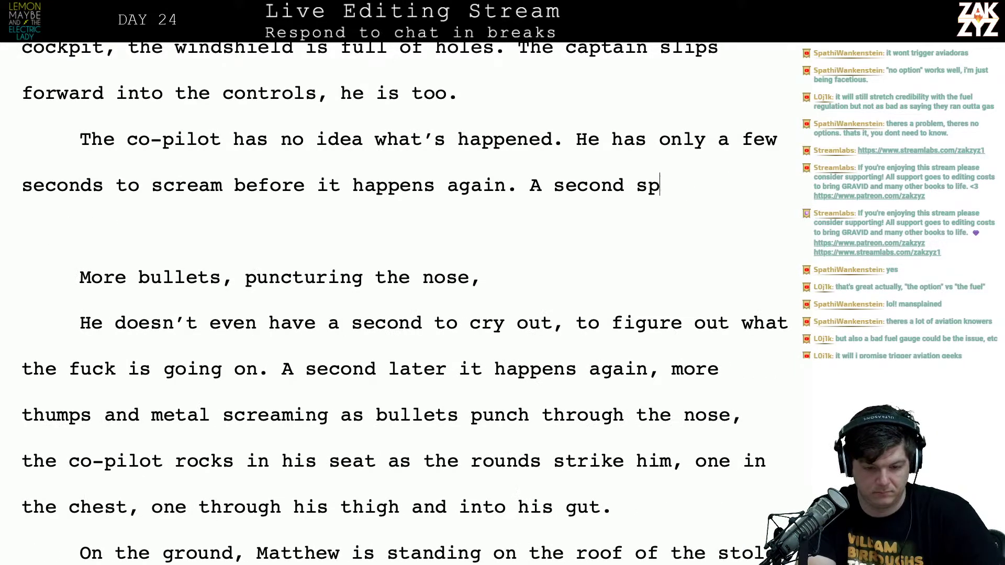
# Continue the sentence after "A second" with "spray of bullets strikes the nose,", discarding the alternative word "wave"
pyautogui.write('wave')
pyautogui.press('BackSpace')
pyautogui.press('BackSpace')
pyautogui.press('BackSpace')
pyautogui.press('BackSpace')
pyautogui.write('spa')
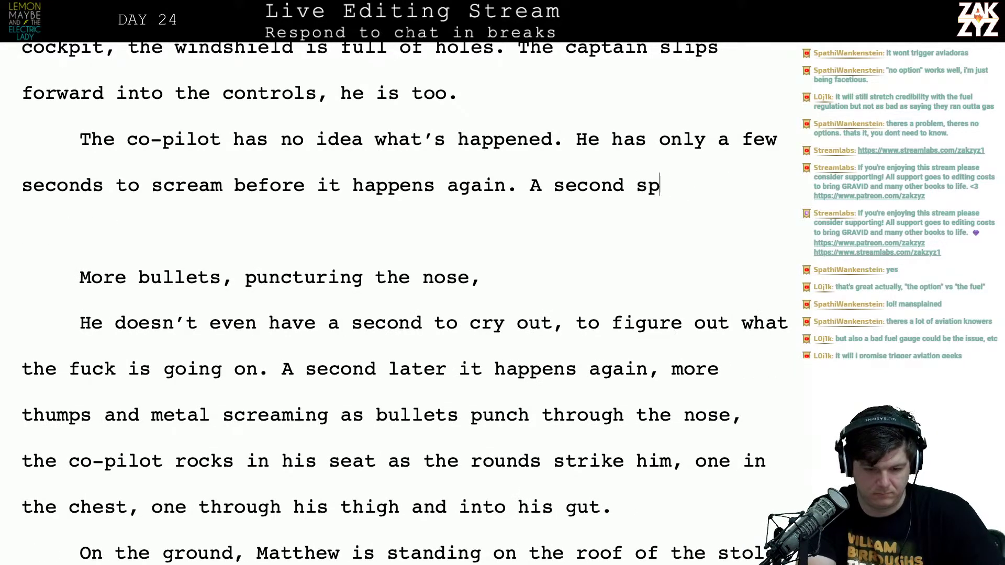
pyautogui.press('BackSpace')
pyautogui.write('ray of bull')
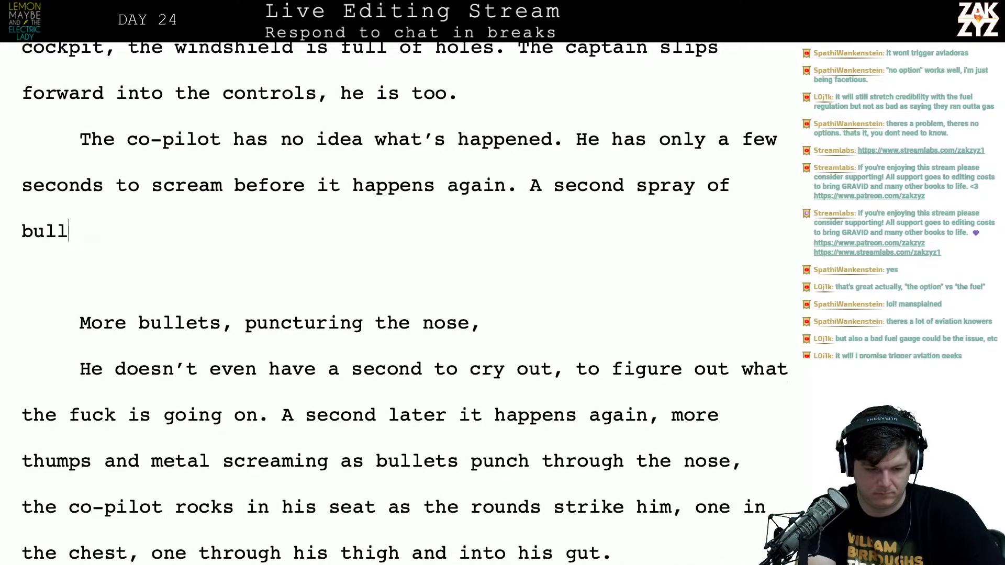
pyautogui.write('ets strike')
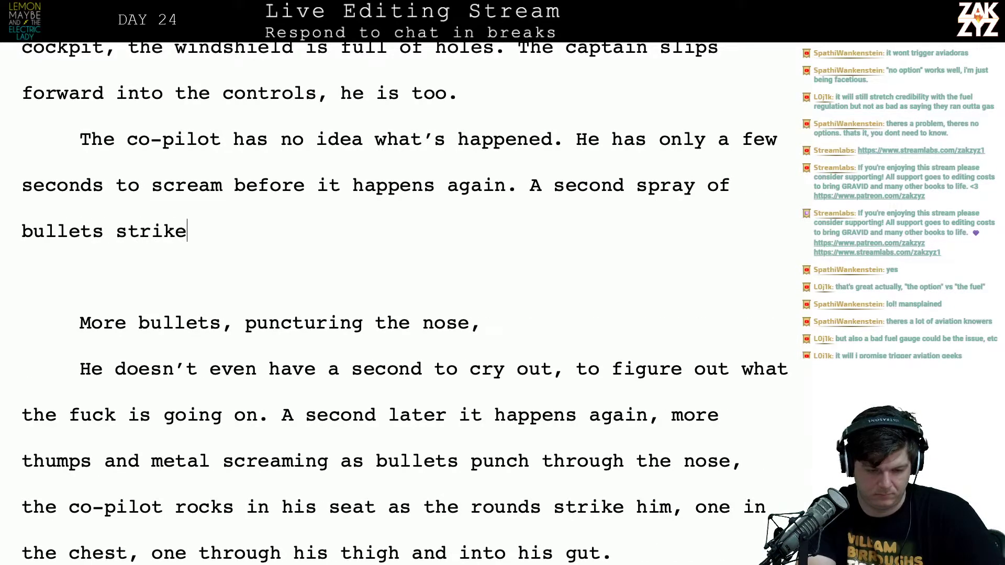
pyautogui.write('s the nose, pun')
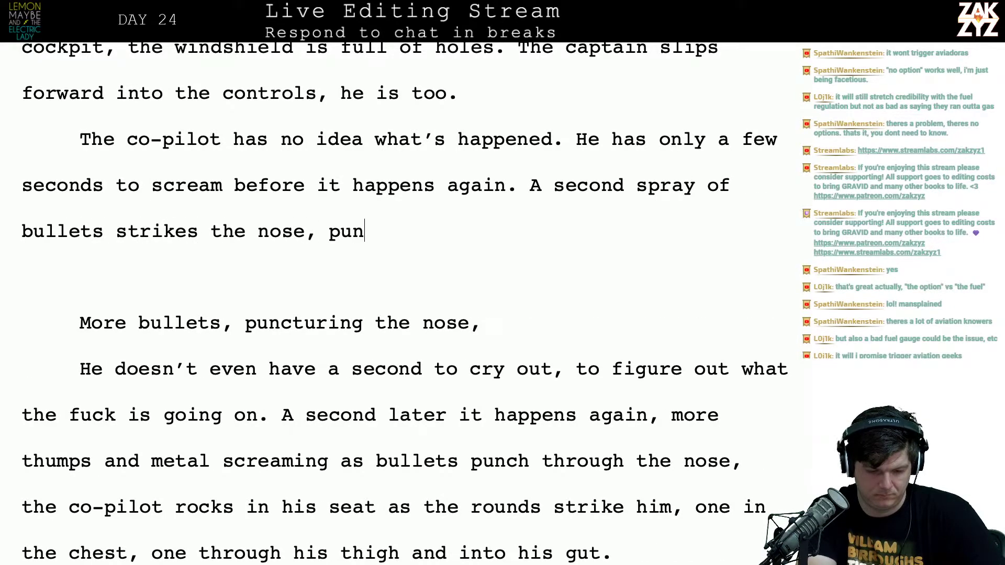
# Rework the text after "bullets strikes" as "the nose, the c", trying out and removing the continuations "screaming" and "and"
pyautogui.press('BackSpace')
pyautogui.press('BackSpace')
pyautogui.press('BackSpace')
pyautogui.write('scre')
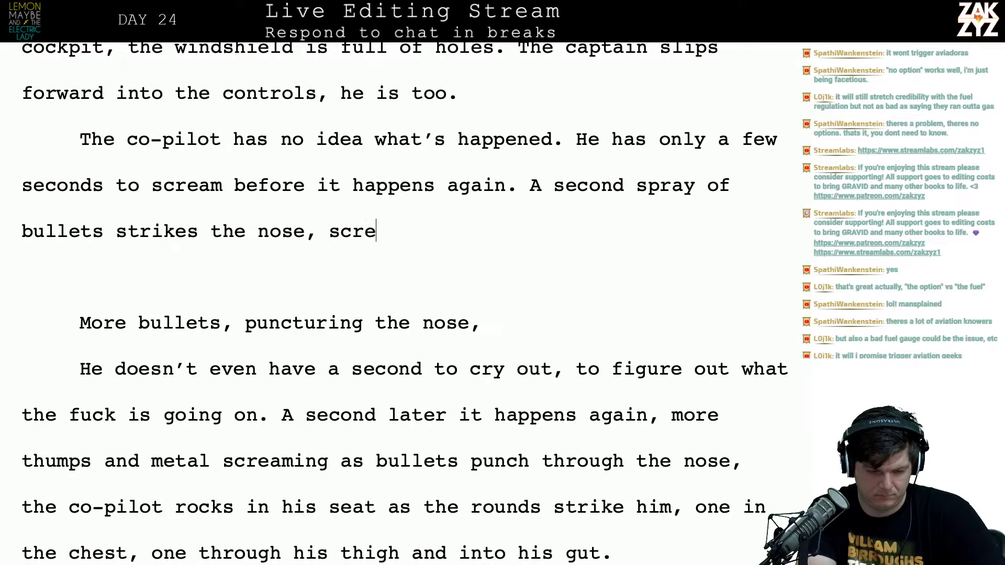
pyautogui.press('BackSpace')
pyautogui.press('BackSpace')
pyautogui.press('BackSpace')
pyautogui.press('BackSpace')
pyautogui.write('screaming')
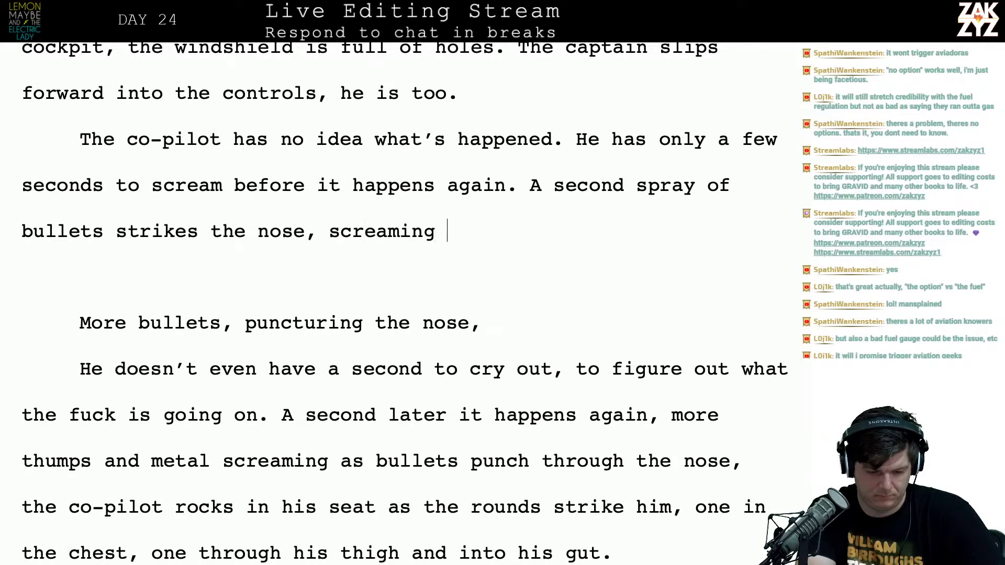
pyautogui.press('BackSpace')
pyautogui.press('BackSpace')
pyautogui.press('BackSpace')
pyautogui.press('BackSpace')
pyautogui.press('BackSpace')
pyautogui.press('BackSpace')
pyautogui.press('BackSpace')
pyautogui.press('BackSpace')
pyautogui.press('BackSpace')
pyautogui.press('BackSpace')
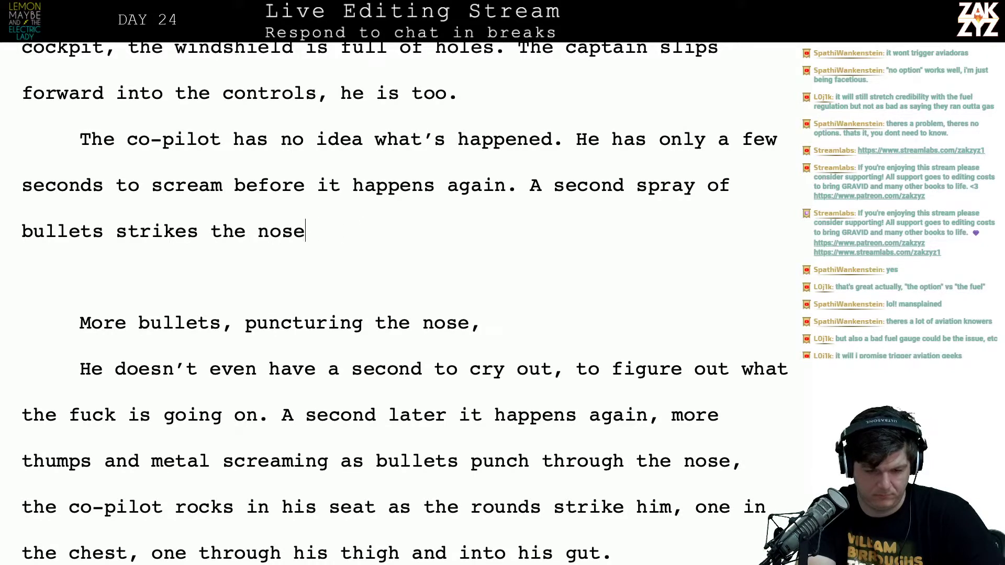
pyautogui.write('and')
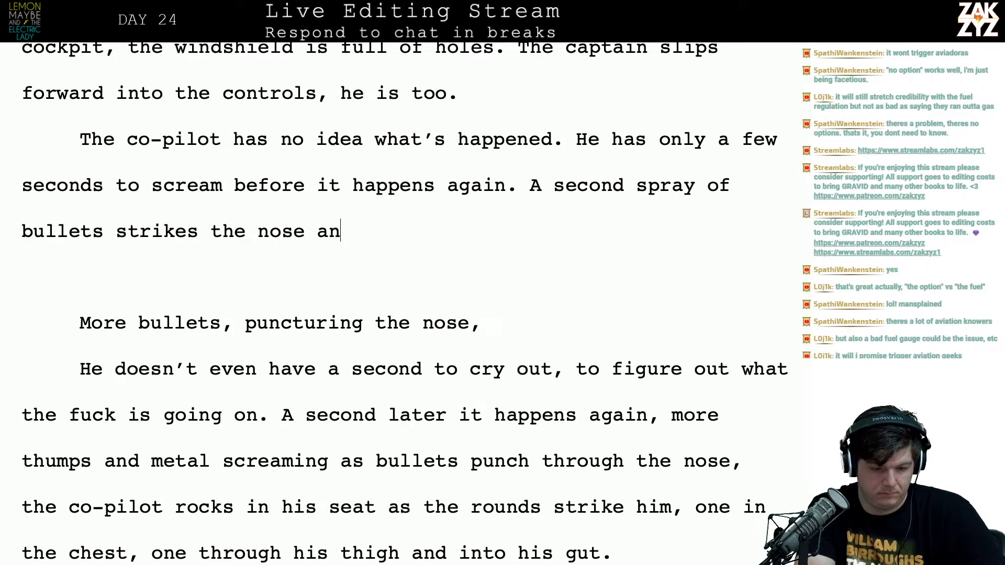
pyautogui.press('BackSpace')
pyautogui.press('BackSpace')
pyautogui.press('BackSpace')
pyautogui.press('BackSpace')
pyautogui.press('BackSpace')
pyautogui.press('BackSpace')
pyautogui.press('BackSpace')
pyautogui.press('BackSpace')
pyautogui.press('BackSpace')
pyautogui.press('BackSpace')
pyautogui.press('BackSpace')
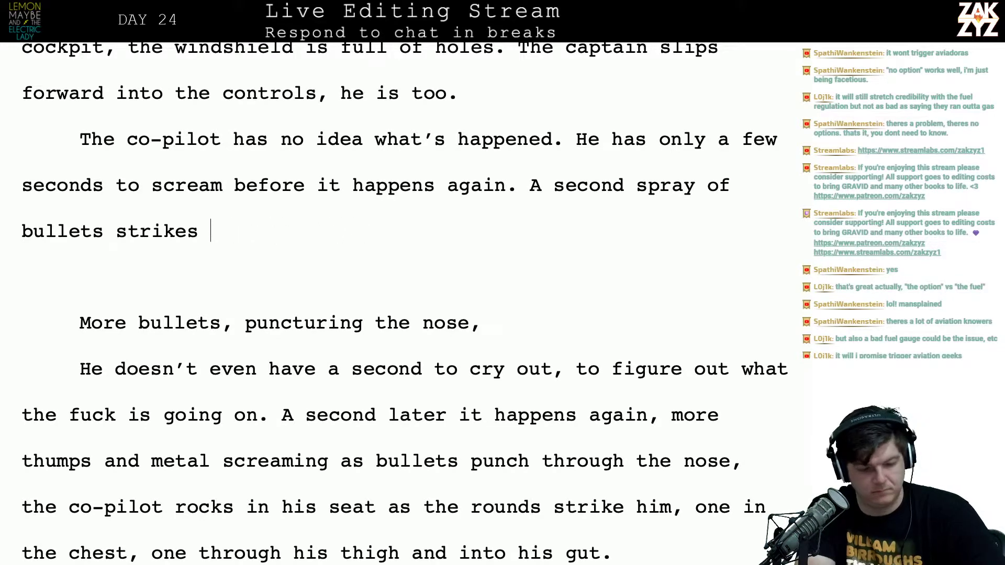
pyautogui.write('the nose, ')
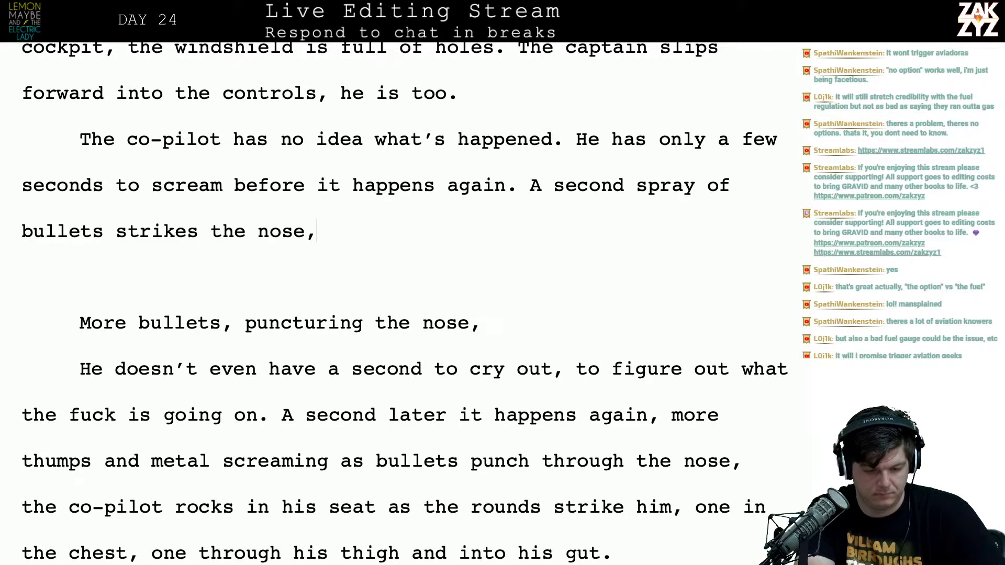
pyautogui.write('the')
# Delete everything from after "the nose, the c" up to "co-pilot rocks in his seat", including the "More bullets" fragment, joining the paragraphs
pyautogui.hotkey('shift', 'Down')
pyautogui.hotkey('shift', 'Down')
pyautogui.hotkey('shift', 'Down')
pyautogui.hotkey('shift', 'Down')
pyautogui.hotkey('shift', 'Down')
pyautogui.hotkey('shift', 'Down')
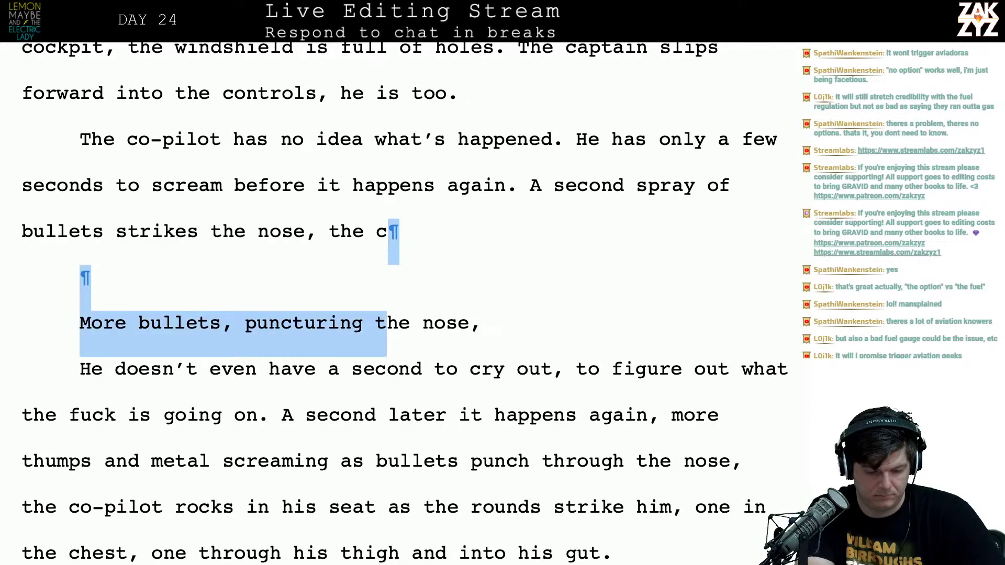
pyautogui.hotkey('shift', 'Up')
pyautogui.hotkey('shift', 'Right')
pyautogui.hotkey('shift', 'Right')
pyautogui.hotkey('shift', 'Right')
pyautogui.hotkey('shift', 'Right')
pyautogui.hotkey('shift', 'Right')
pyautogui.hotkey('shift', 'Right')
pyautogui.hotkey('shift', 'Right')
pyautogui.hotkey('shift', 'Right')
pyautogui.hotkey('shift', 'Right')
pyautogui.hotkey('shift', 'Right')
pyautogui.hotkey('shift', 'Right')
pyautogui.hotkey('shift', 'Right')
pyautogui.hotkey('shift', 'Right')
pyautogui.hotkey('shift', 'Right')
pyautogui.hotkey('shift', 'Right')
pyautogui.hotkey('shift', 'Right')
pyautogui.hotkey('shift', 'Right')
pyautogui.hotkey('shift', 'Right')
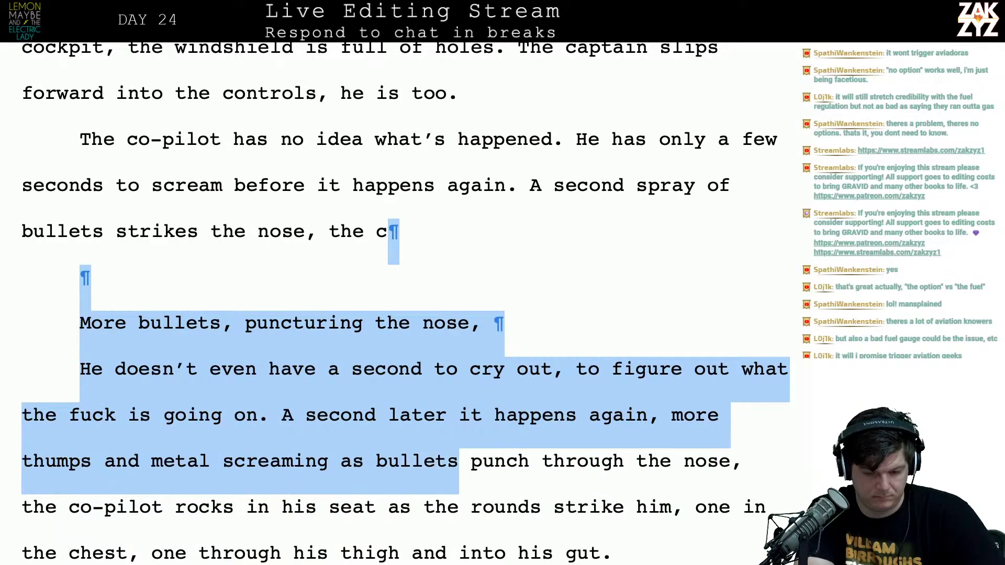
pyautogui.hotkey('shift', 'Right')
pyautogui.hotkey('shift', 'Right')
pyautogui.hotkey('shift', 'Right')
pyautogui.hotkey('shift', 'Right')
pyautogui.hotkey('shift', 'Right')
pyautogui.hotkey('shift', 'Right')
pyautogui.hotkey('shift', 'Right')
pyautogui.hotkey('shift', 'Right')
pyautogui.hotkey('shift', 'Right')
pyautogui.hotkey('shift', 'Right')
pyautogui.hotkey('shift', 'Right')
pyautogui.hotkey('shift', 'Right')
pyautogui.hotkey('shift', 'Right')
pyautogui.hotkey('shift', 'Right')
pyautogui.hotkey('shift', 'Right')
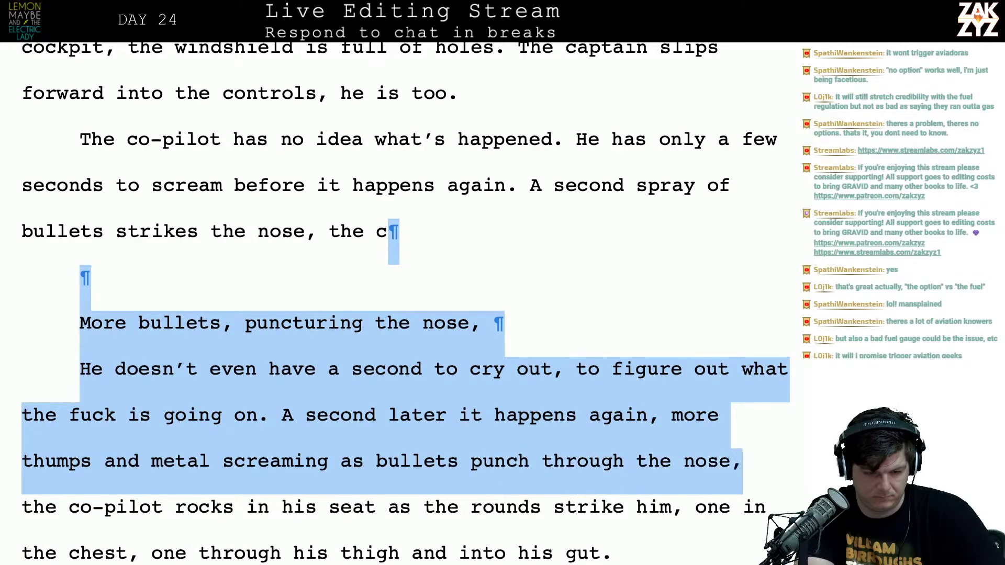
pyautogui.hotkey('shift', 'Right')
pyautogui.press('Delete')
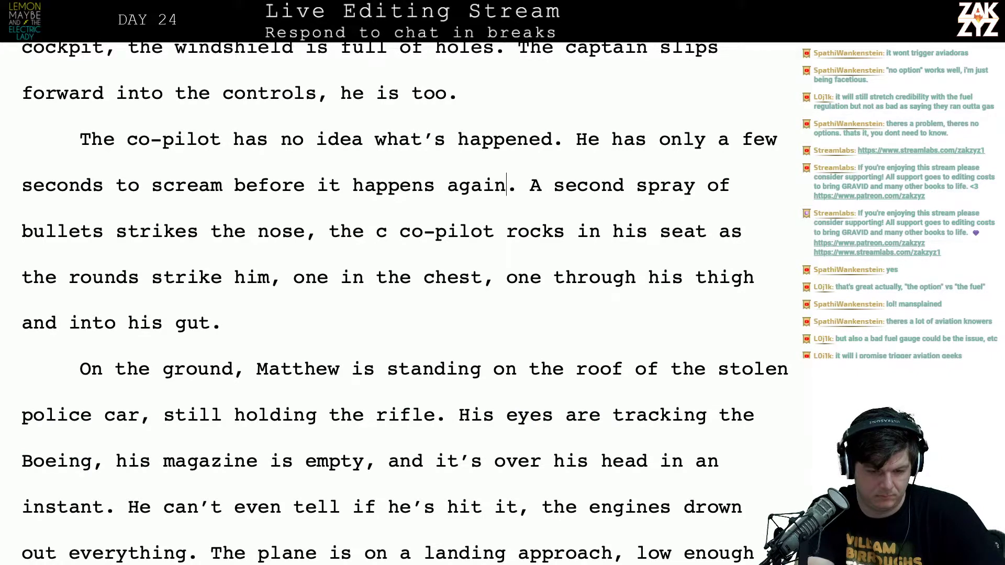
# Extend the co-pilot sentence after "what's happened" with ", he begins to scream as the second" and break the remaining text into a new paragraph
pyautogui.write(', he b')
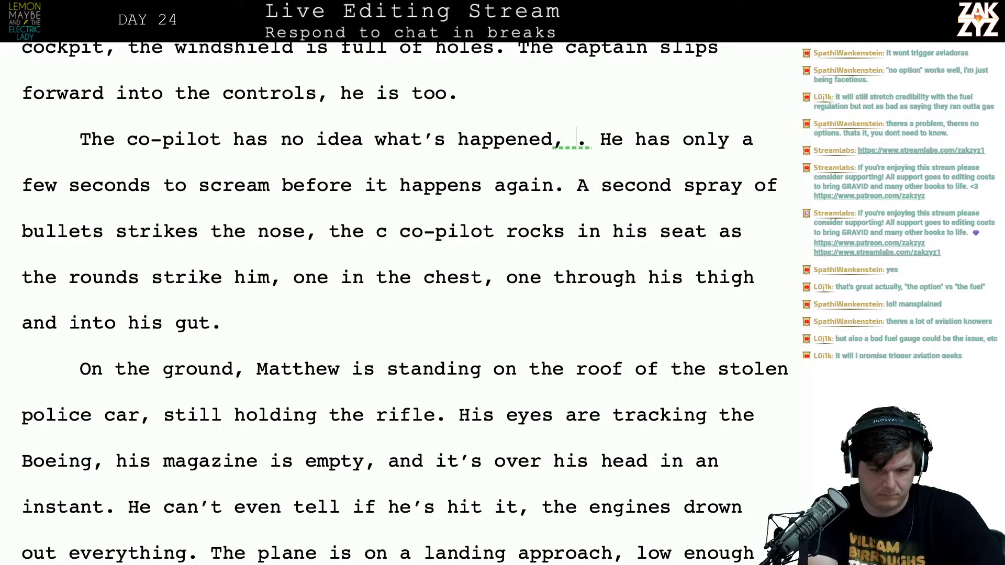
pyautogui.write('e')
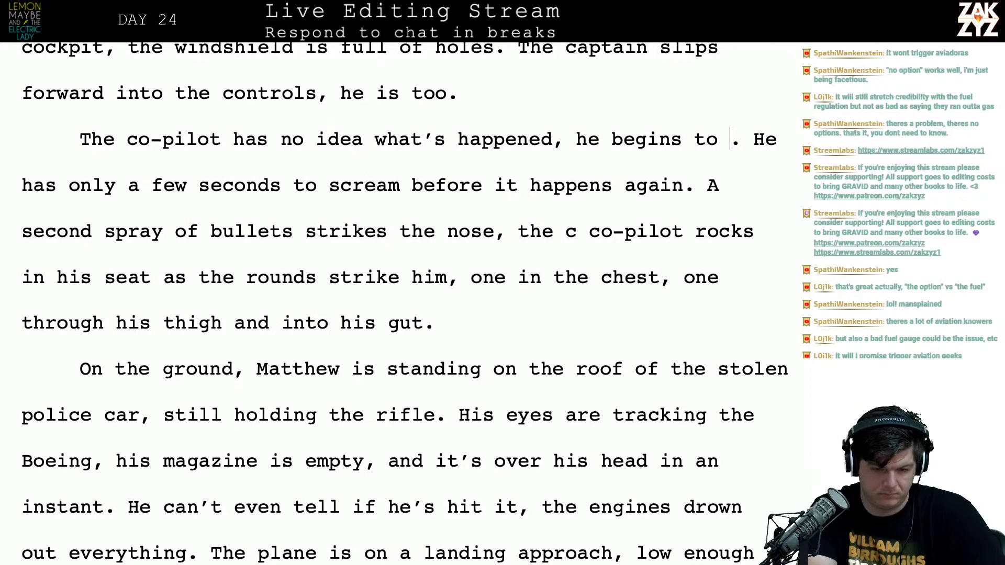
pyautogui.write('gins to scream as the second . He has only a few seconds to scream')
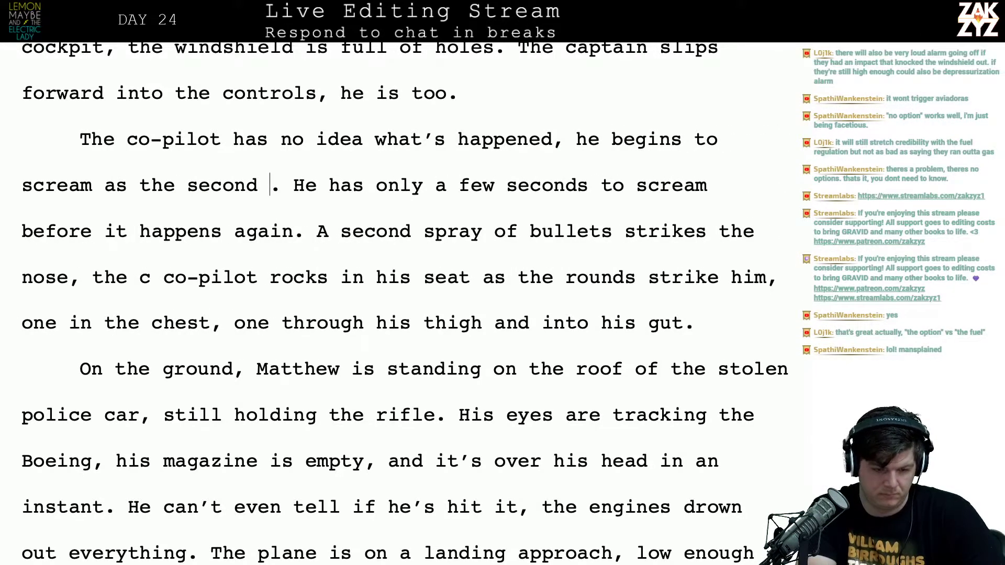
pyautogui.press('Return')
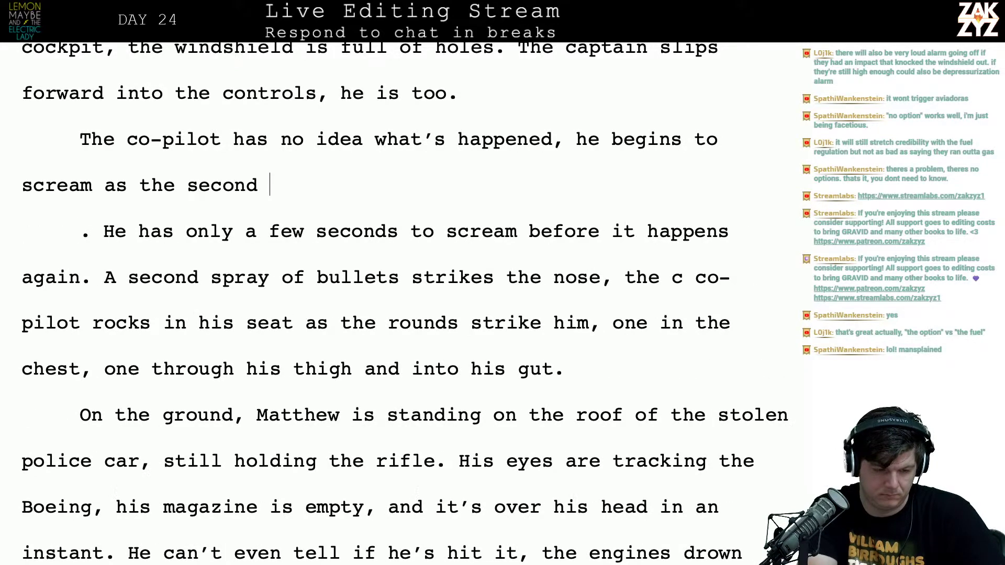
# Trim the unfinished co-pilot clause so it ends at "scream as the"
pyautogui.press('BackSpace')
pyautogui.press('BackSpace')
pyautogui.press('BackSpace')
pyautogui.press('BackSpace')
pyautogui.press('BackSpace')
pyautogui.press('BackSpace')
pyautogui.press('BackSpace')
pyautogui.press('BackSpace')
pyautogui.press('BackSpace')
pyautogui.press('BackSpace')
pyautogui.press('BackSpace')
pyautogui.write('the')
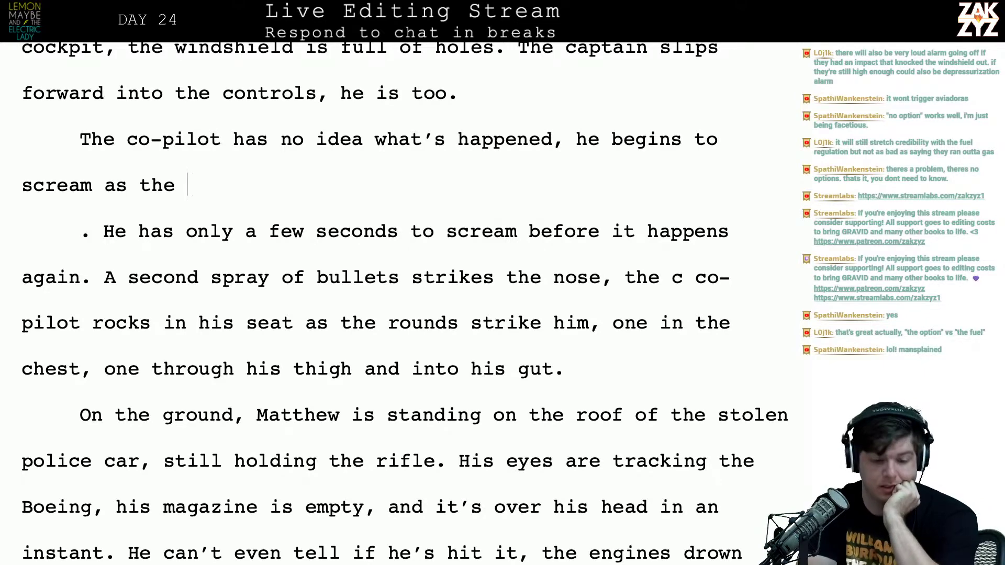
# In the captain's sentence, replace ", he is too." after "controls" with "as the depressurization alarm begins"
pyautogui.scroll(3, 534, 211)
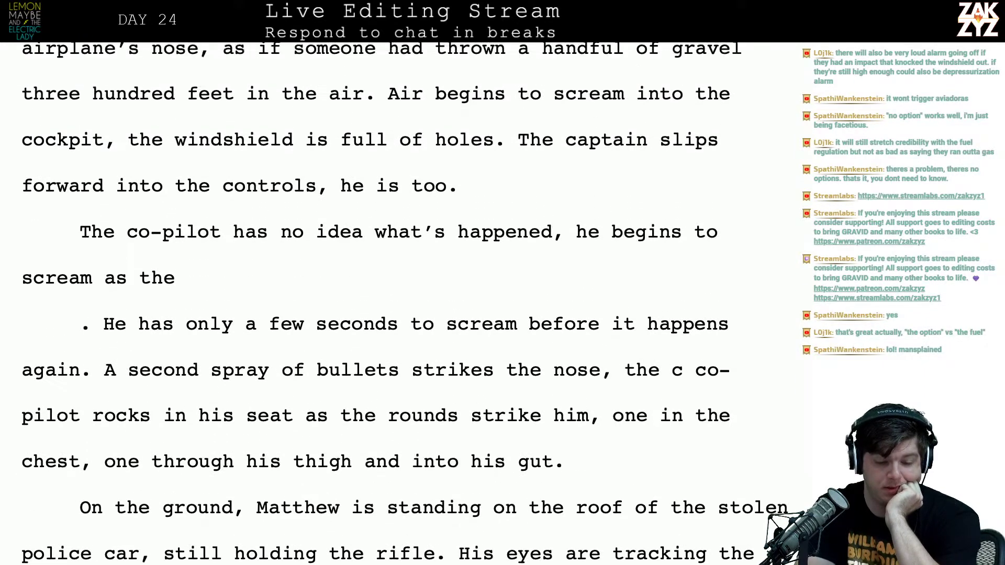
pyautogui.scroll(-1, 534, 202)
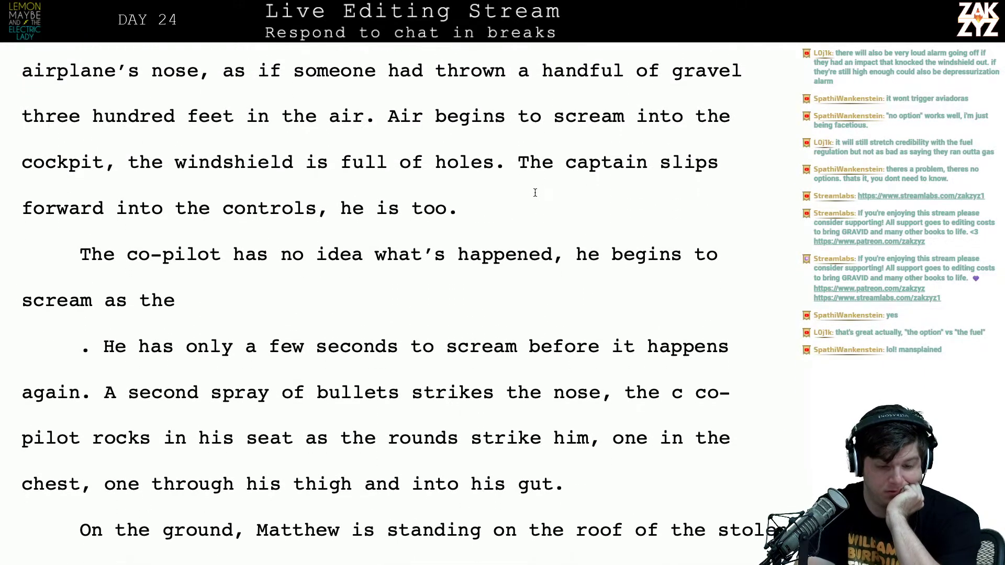
pyautogui.scroll(2, 534, 193)
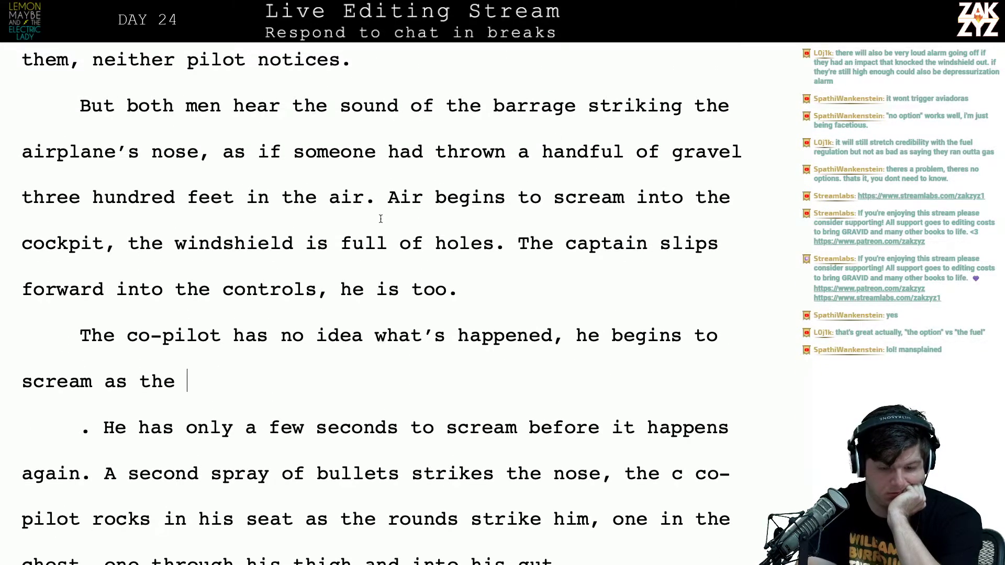
pyautogui.scroll(-2, 381, 219)
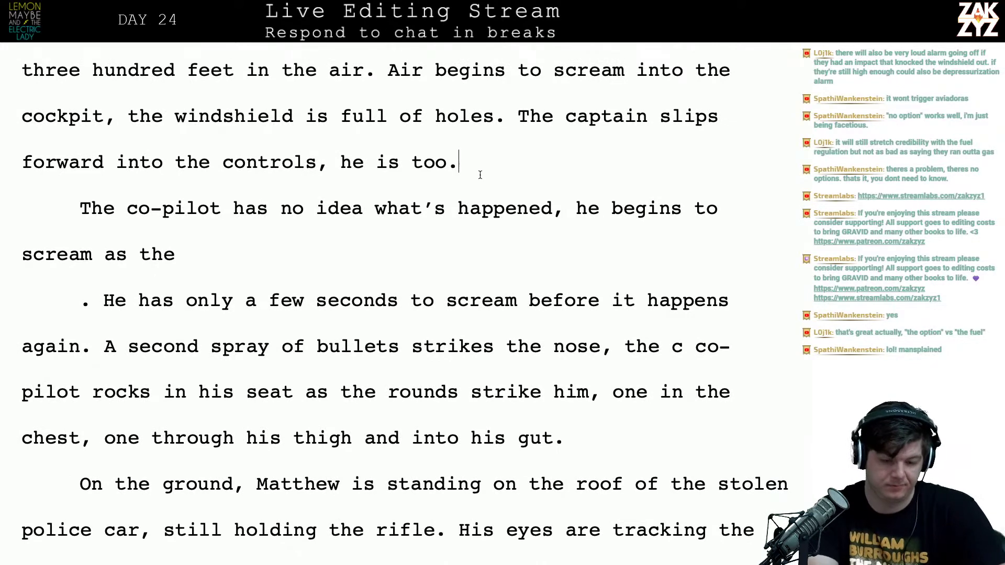
pyautogui.press('BackSpace')
pyautogui.press('BackSpace')
pyautogui.press('BackSpace')
pyautogui.press('BackSpace')
pyautogui.press('BackSpace')
pyautogui.press('BackSpace')
pyautogui.press('BackSpace')
pyautogui.press('BackSpace')
pyautogui.press('BackSpace')
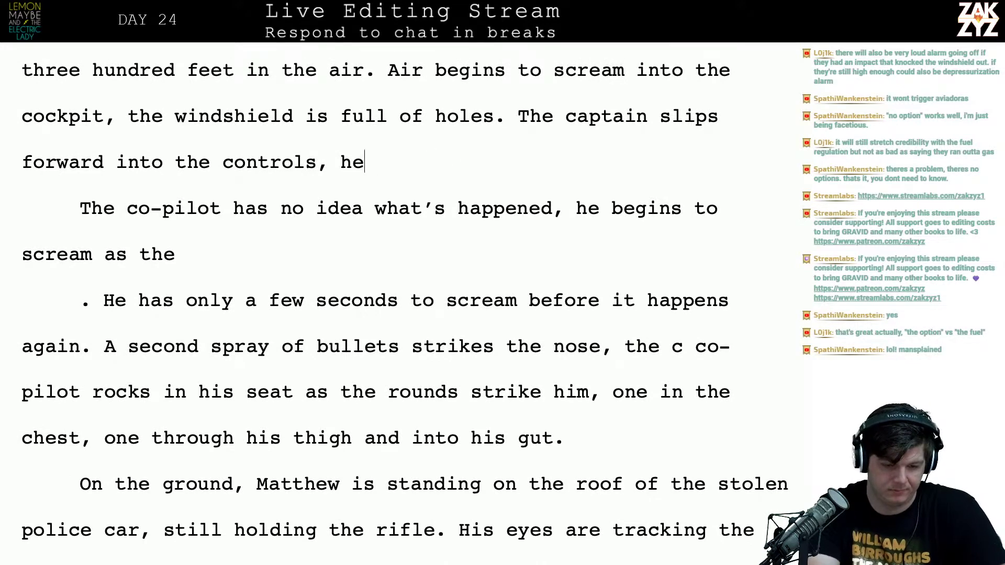
pyautogui.write('a')
pyautogui.press('BackSpace')
pyautogui.press('BackSpace')
pyautogui.press('BackSpace')
pyautogui.write('as the ')
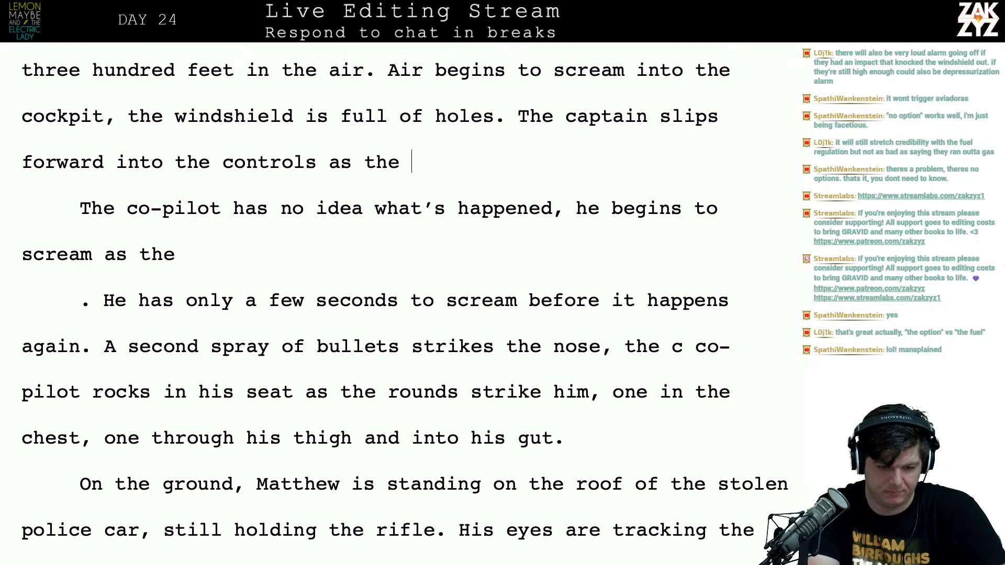
pyautogui.write('depressur')
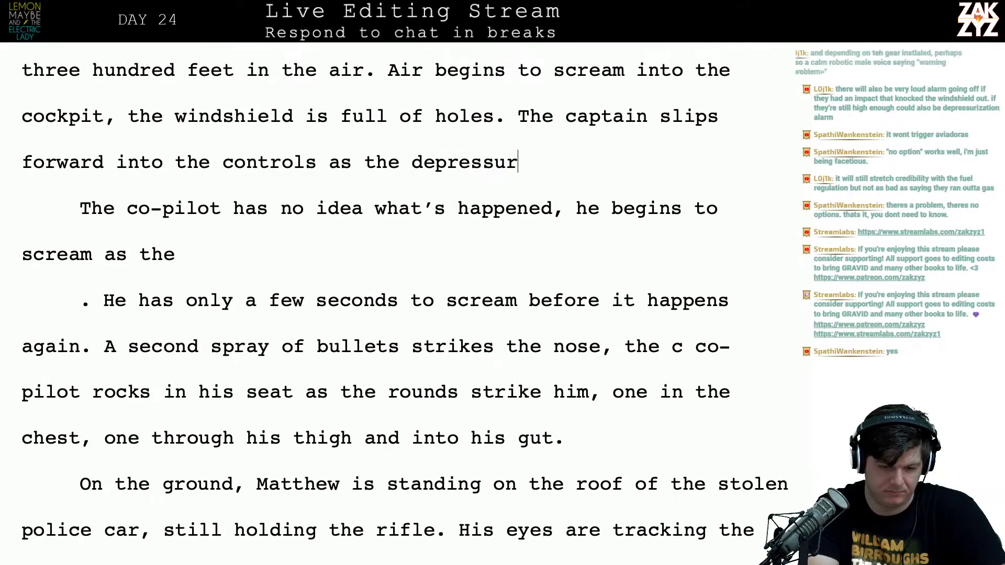
pyautogui.write('ization al')
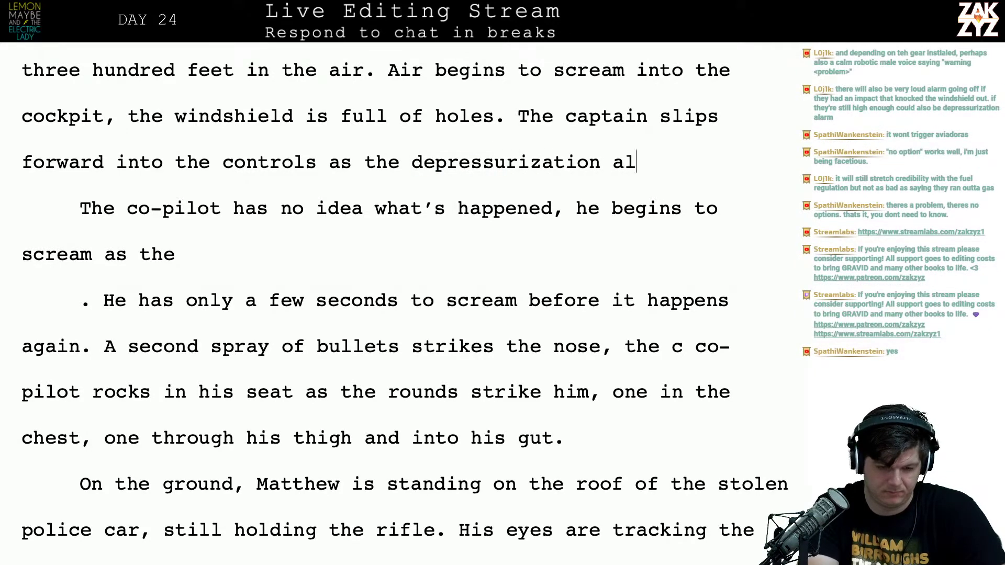
pyautogui.write('arm begins')
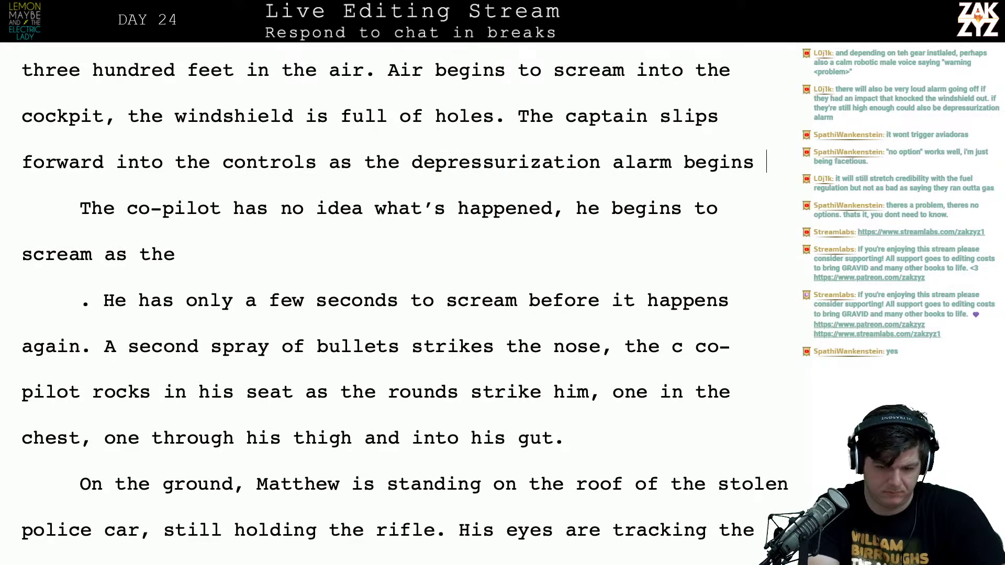
# Delete the word "begins" after "depressurization alarm"
pyautogui.press('BackSpace')
pyautogui.press('BackSpace')
pyautogui.press('BackSpace')
pyautogui.press('BackSpace')
pyautogui.press('BackSpace')
pyautogui.press('BackSpace')
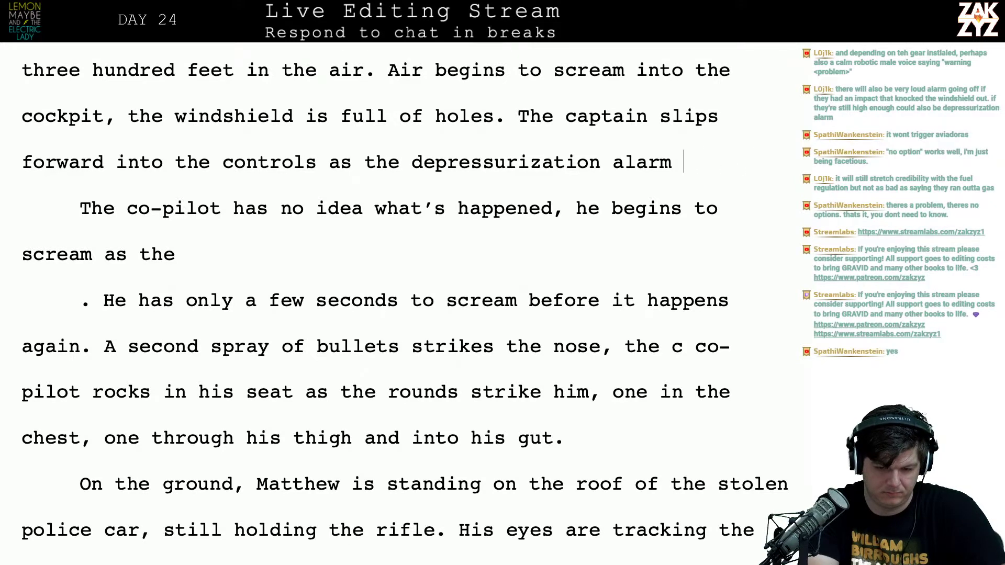
pyautogui.write('joins t')
pyautogui.press('BackSpace')
pyautogui.press('BackSpace')
pyautogui.press('BackSpace')
pyautogui.press('BackSpace')
pyautogui.press('BackSpace')
pyautogui.press('BackSpace')
pyautogui.press('BackSpace')
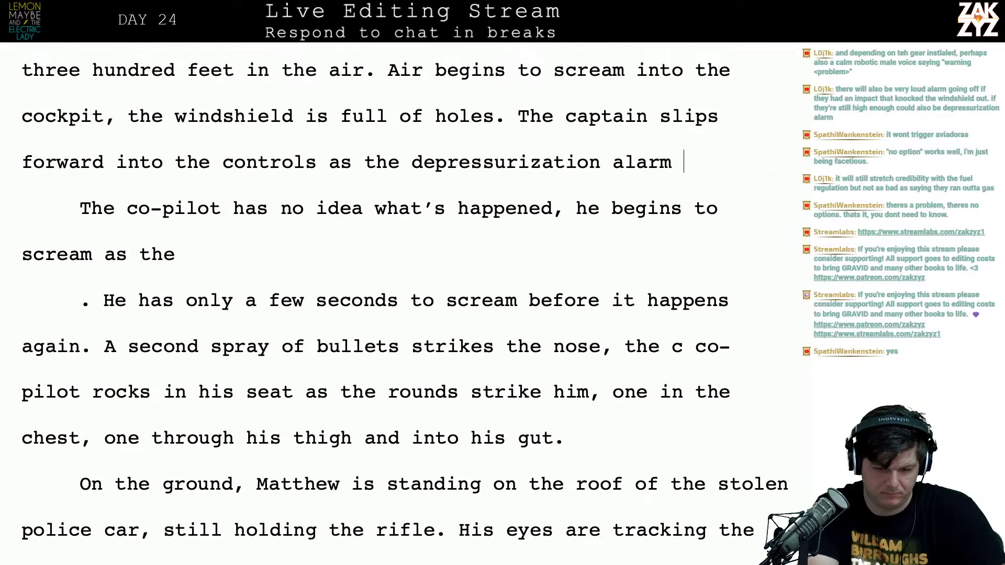
# Finish the depressurization alarm sentence with "blares in their ears." and open two empty paragraphs after it
pyautogui.write('blares in they r')
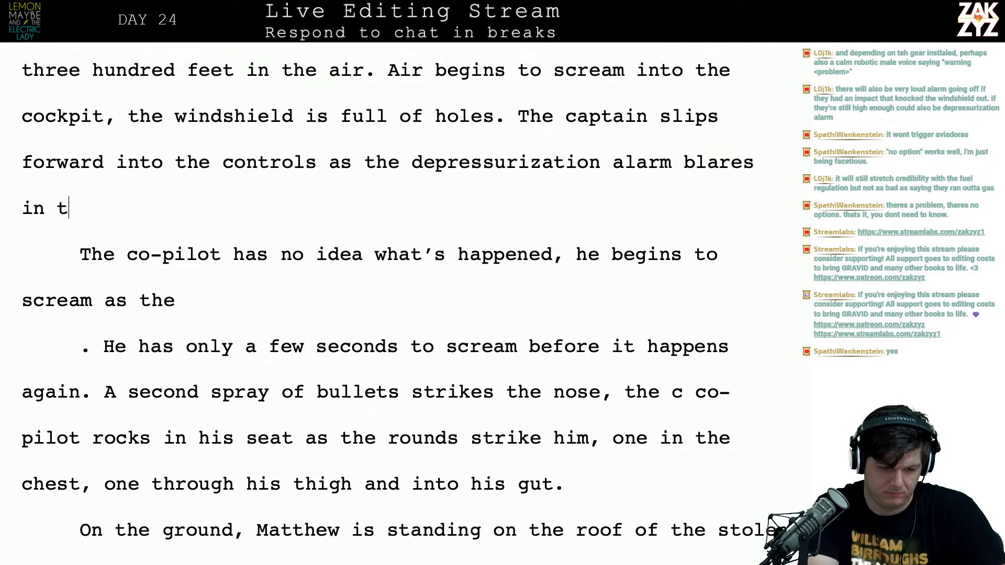
pyautogui.press('BackSpace')
pyautogui.press('BackSpace')
pyautogui.press('BackSpace')
pyautogui.write('ir ears.')
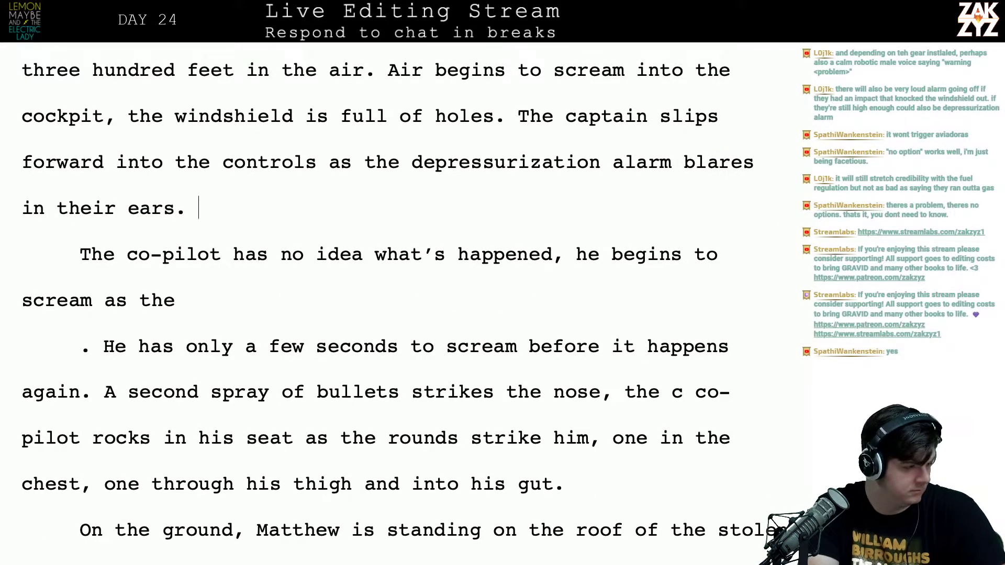
pyautogui.press('Return')
pyautogui.press('Return')
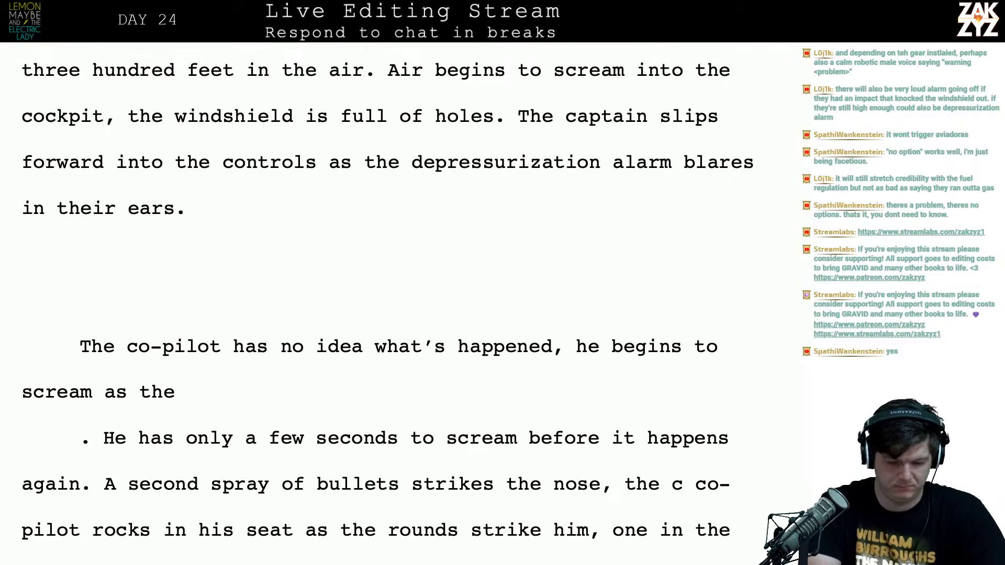
pyautogui.write('For a second,')
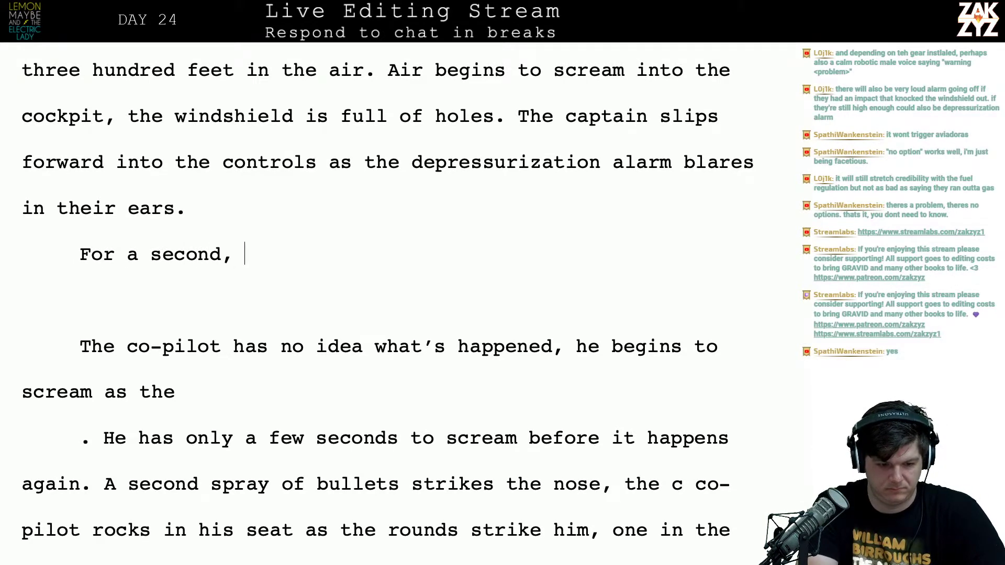
pyautogui.press('BackSpace')
pyautogui.press('BackSpace')
pyautogui.press('BackSpace')
pyautogui.press('BackSpace')
pyautogui.press('BackSpace')
pyautogui.press('BackSpace')
pyautogui.press('BackSpace')
pyautogui.press('BackSpace')
pyautogui.press('BackSpace')
pyautogui.press('BackSpace')
pyautogui.press('BackSpace')
pyautogui.press('BackSpace')
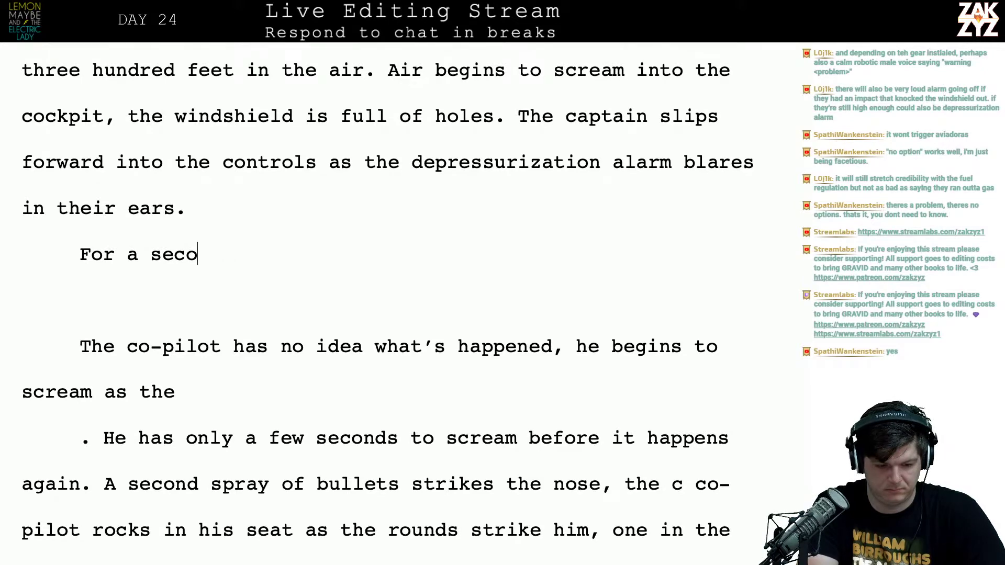
pyautogui.press('BackSpace')
pyautogui.press('BackSpace')
pyautogui.write('T')
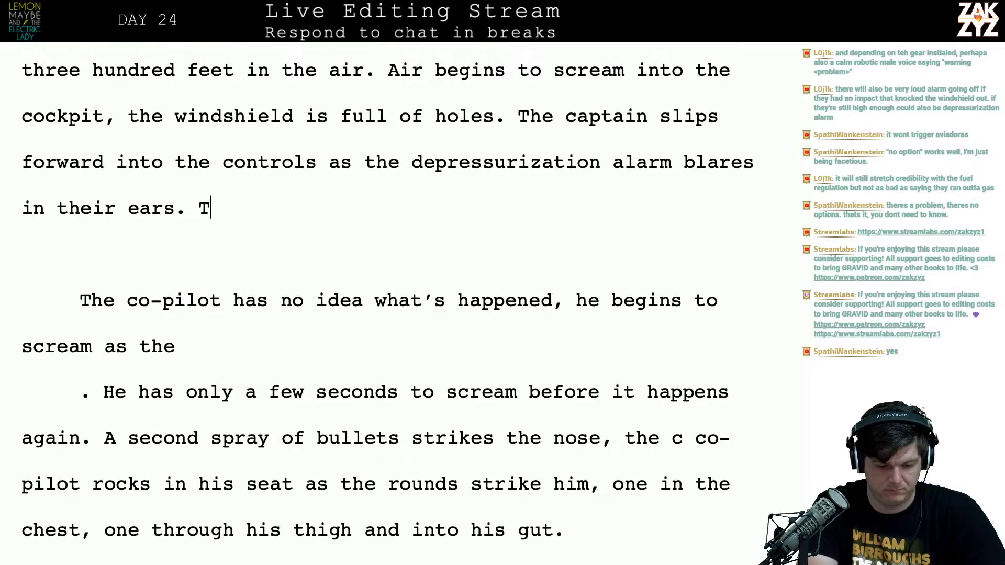
pyautogui.press('BackSpace')
pyautogui.press('Return')
# Draft a new paragraph before the co-pilot one, reading "The co pilot's last thought, wondering why they"
pyautogui.write('The co')
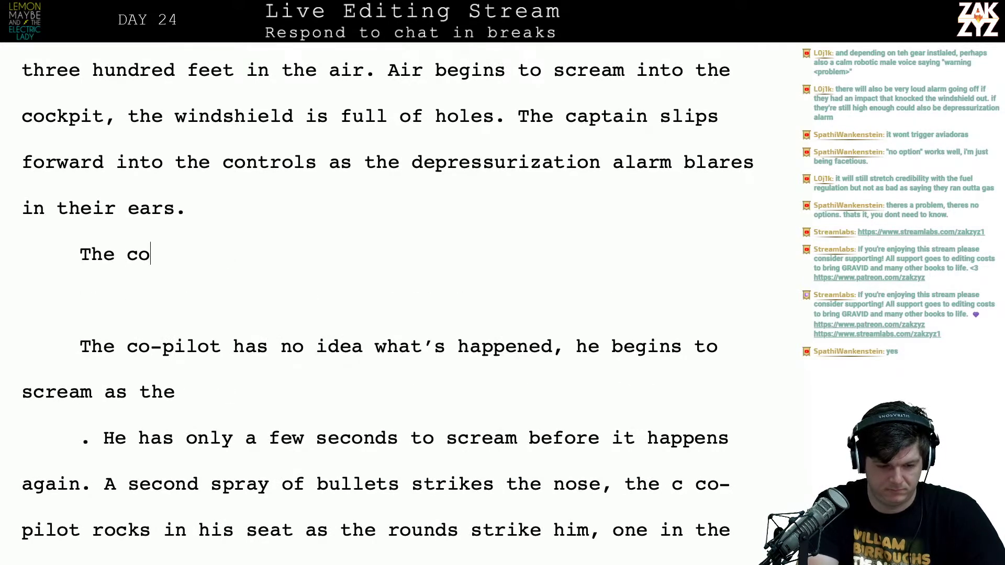
pyautogui.write(" pilot's last ")
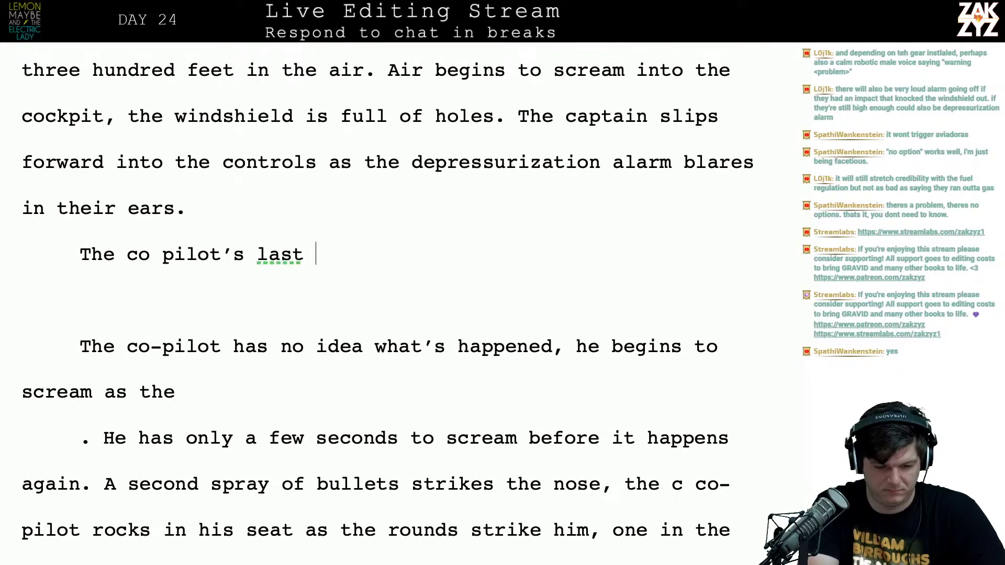
pyautogui.write('thought, wondering why they')
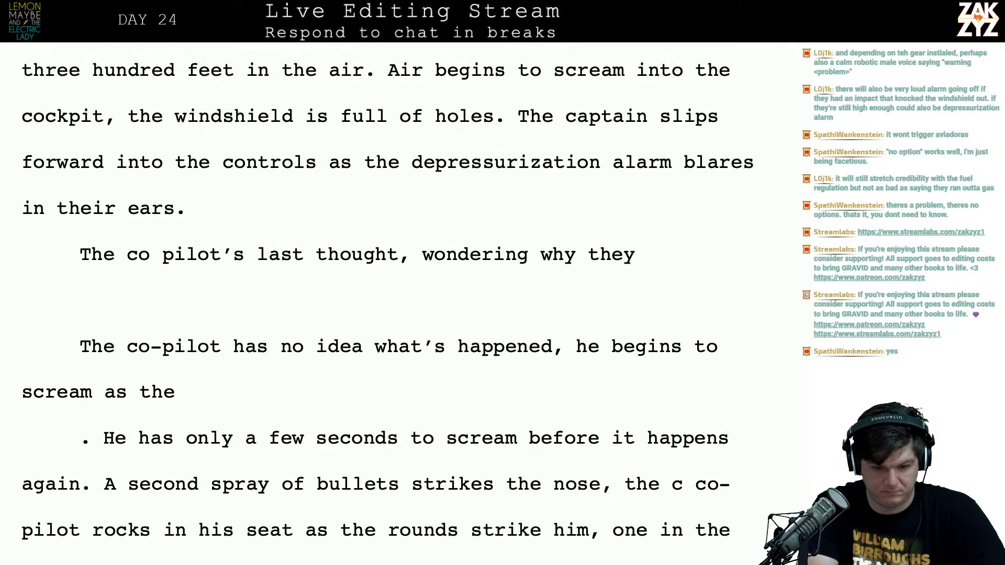
# Delete the drafted sentence about the co-pilot's last thought back to "Th"
pyautogui.press('BackSpace')
pyautogui.press('BackSpace')
pyautogui.press('BackSpace')
pyautogui.press('BackSpace')
pyautogui.press('BackSpace')
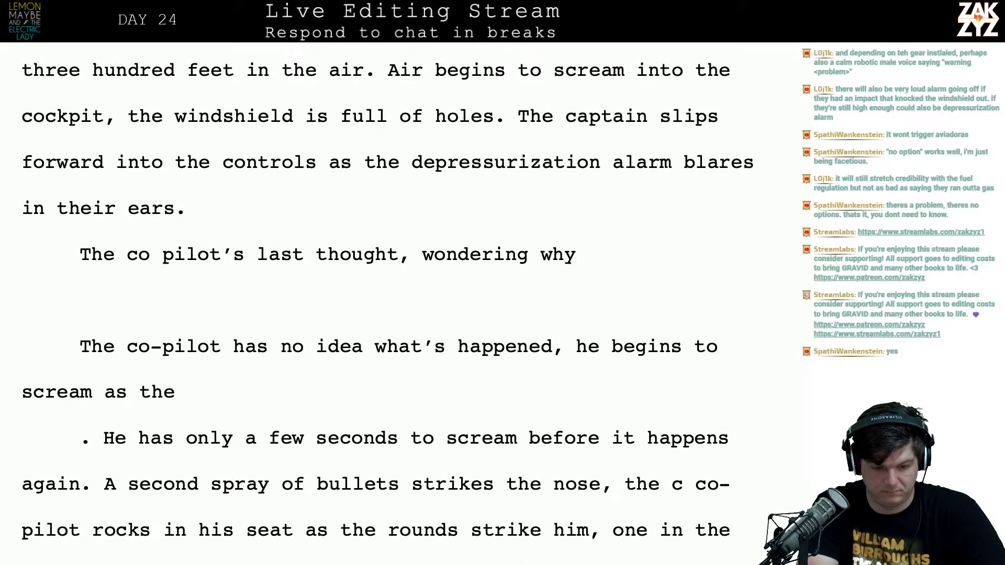
pyautogui.press('BackSpace')
pyautogui.press('BackSpace')
pyautogui.press('BackSpace')
pyautogui.press('BackSpace')
pyautogui.press('BackSpace')
pyautogui.press('BackSpace')
pyautogui.press('BackSpace')
pyautogui.press('BackSpace')
pyautogui.press('BackSpace')
pyautogui.press('BackSpace')
pyautogui.press('BackSpace')
pyautogui.press('BackSpace')
pyautogui.press('BackSpace')
pyautogui.press('BackSpace')
pyautogui.press('BackSpace')
pyautogui.press('BackSpace')
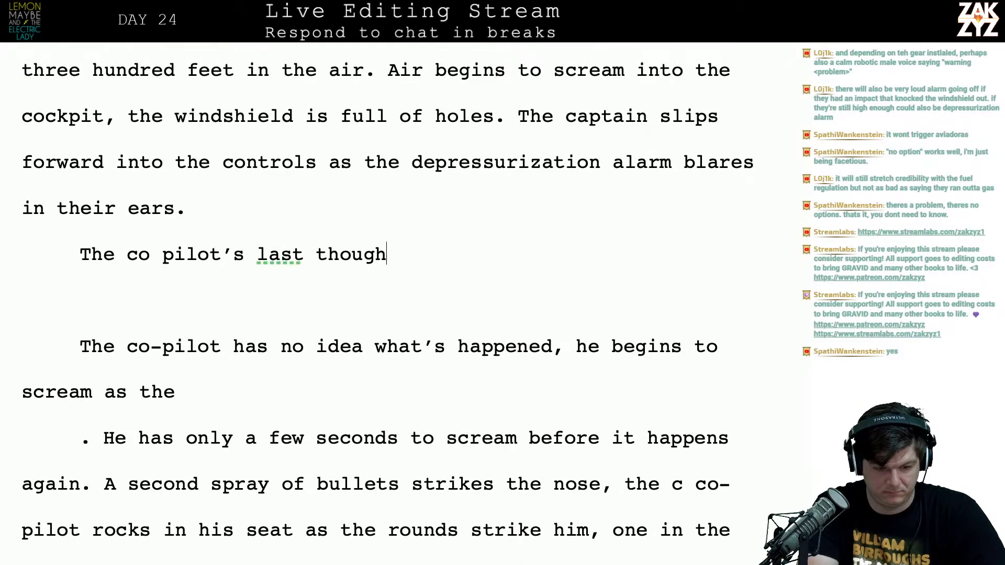
pyautogui.press('BackSpace')
pyautogui.press('BackSpace')
pyautogui.press('BackSpace')
pyautogui.press('BackSpace')
pyautogui.press('BackSpace')
pyautogui.press('BackSpace')
pyautogui.press('BackSpace')
pyautogui.press('BackSpace')
pyautogui.press('BackSpace')
pyautogui.press('BackSpace')
pyautogui.press('BackSpace')
pyautogui.press('BackSpace')
pyautogui.press('BackSpace')
pyautogui.press('BackSpace')
pyautogui.press('BackSpace')
pyautogui.press('BackSpace')
pyautogui.press('BackSpace')
pyautogui.press('BackSpace')
pyautogui.press('BackSpace')
pyautogui.press('BackSpace')
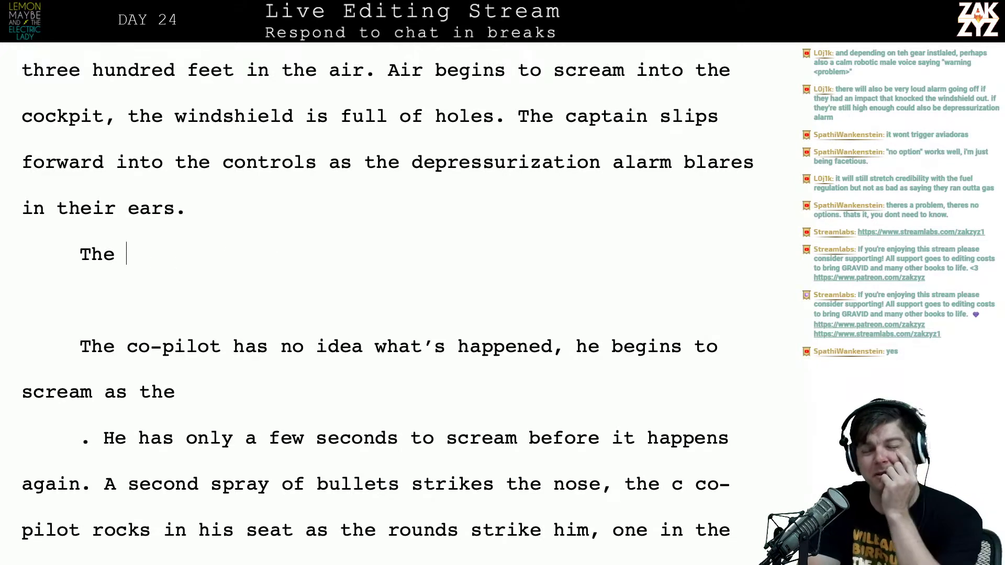
pyautogui.press('BackSpace')
pyautogui.press('BackSpace')
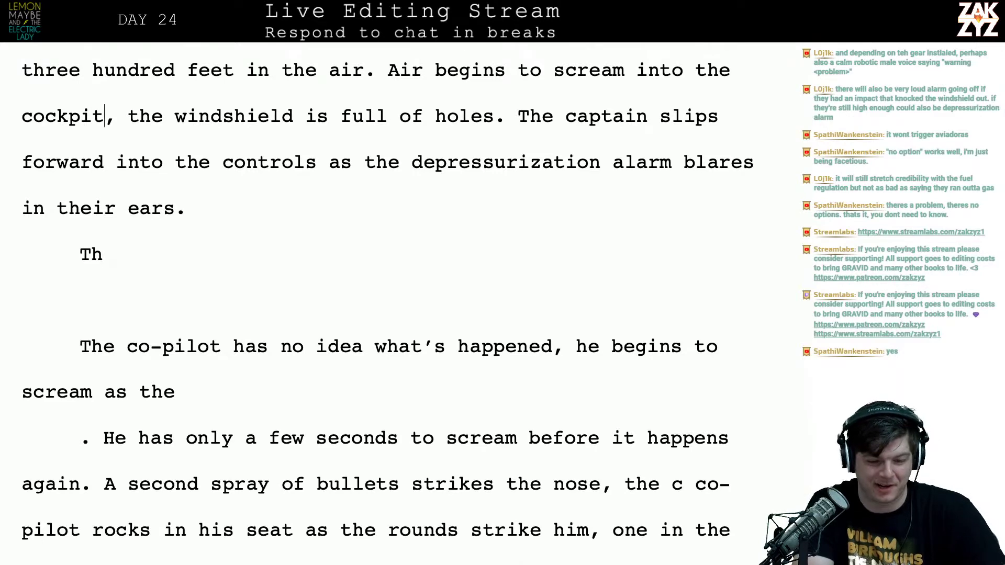
# Insert "screams into the cockpit" between "Air" and "begins to scream", correcting the spelling of "cockpit"
pyautogui.press('Up')
pyautogui.press('Up')
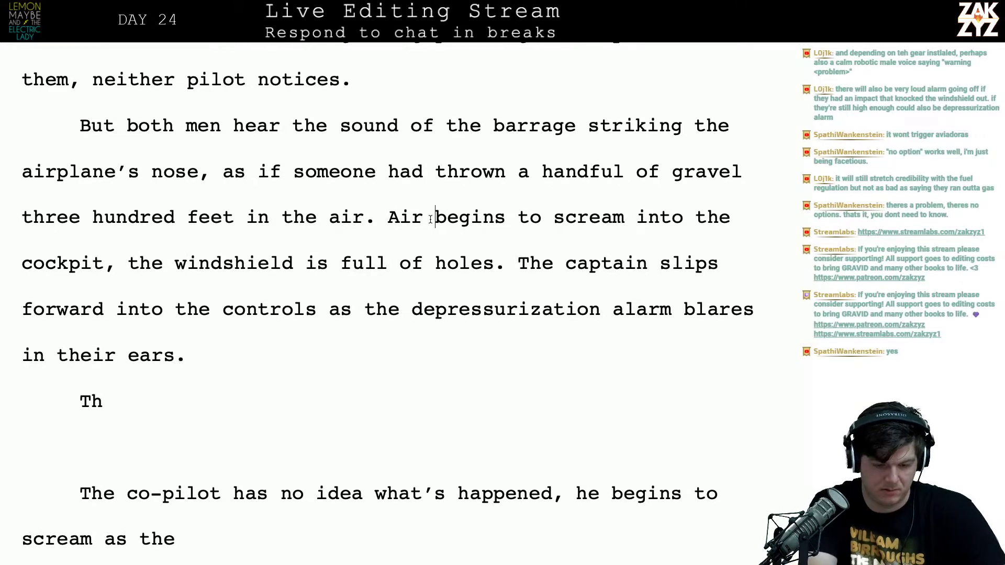
pyautogui.write('scream')
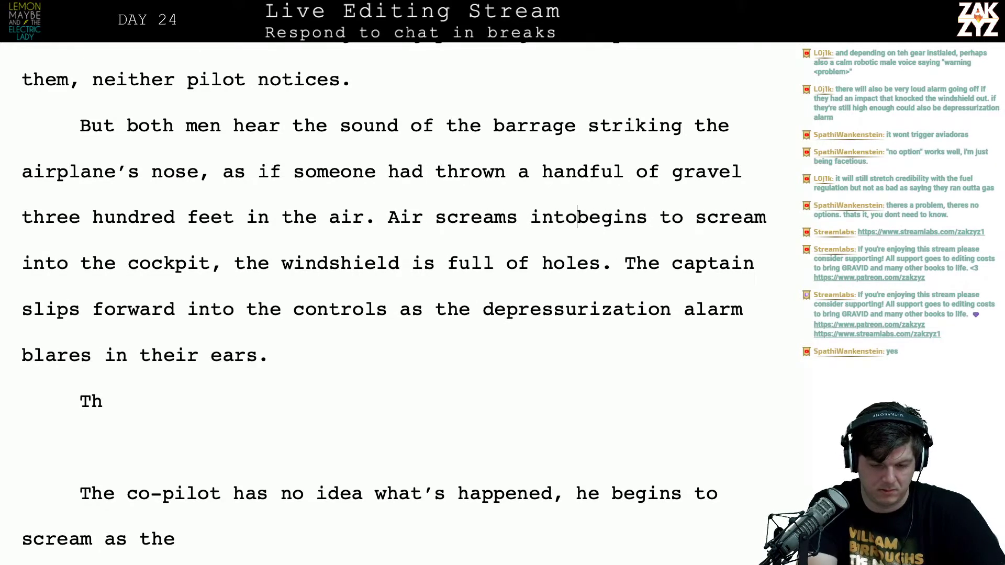
pyautogui.write('s into the cocpit a')
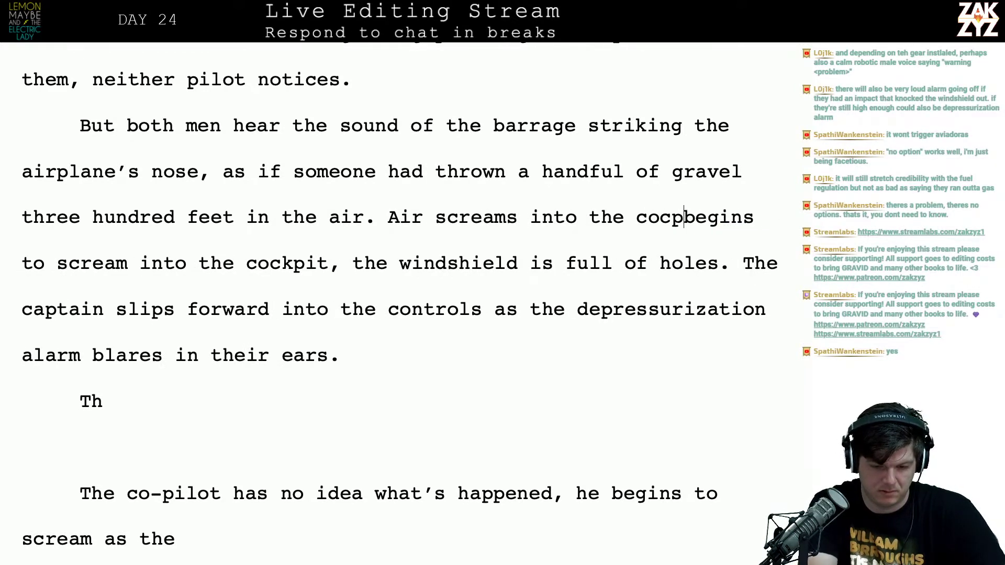
pyautogui.press('BackSpace')
pyautogui.press('BackSpace')
pyautogui.press('BackSpace')
pyautogui.press('BackSpace')
pyautogui.write('kpit adn')
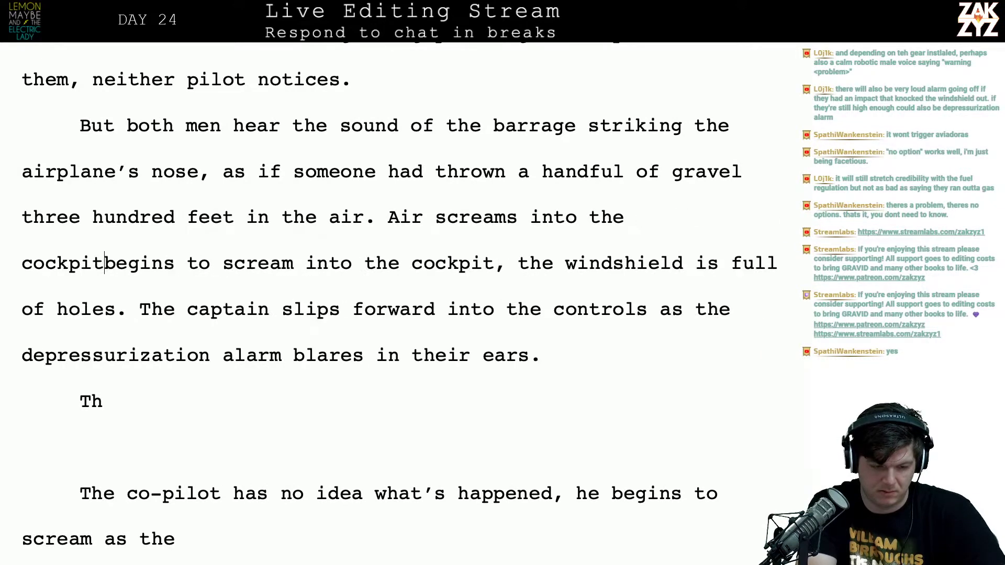
# Continue the sentence after "Air screams into the cockpit" with "through a dozen holes in the windshield," and split the old text starting "begins" into a separate paragraph below
pyautogui.press('BackSpace')
pyautogui.press('BackSpace')
pyautogui.press('BackSpace')
pyautogui.write('nd')
pyautogui.press('BackSpace')
pyautogui.press('BackSpace')
pyautogui.press('BackSpace')
pyautogui.press('BackSpace')
pyautogui.press('BackSpace')
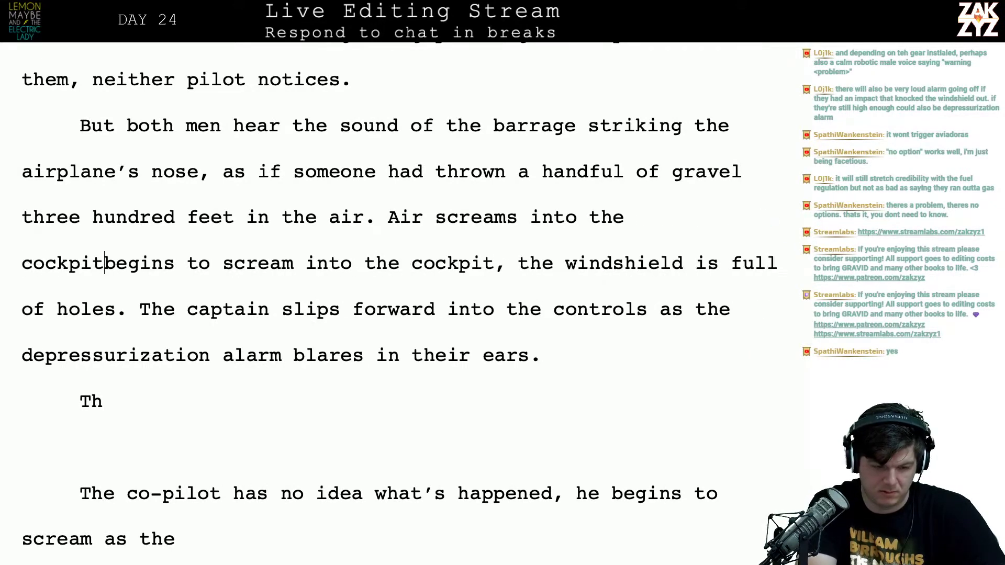
pyautogui.write('through ')
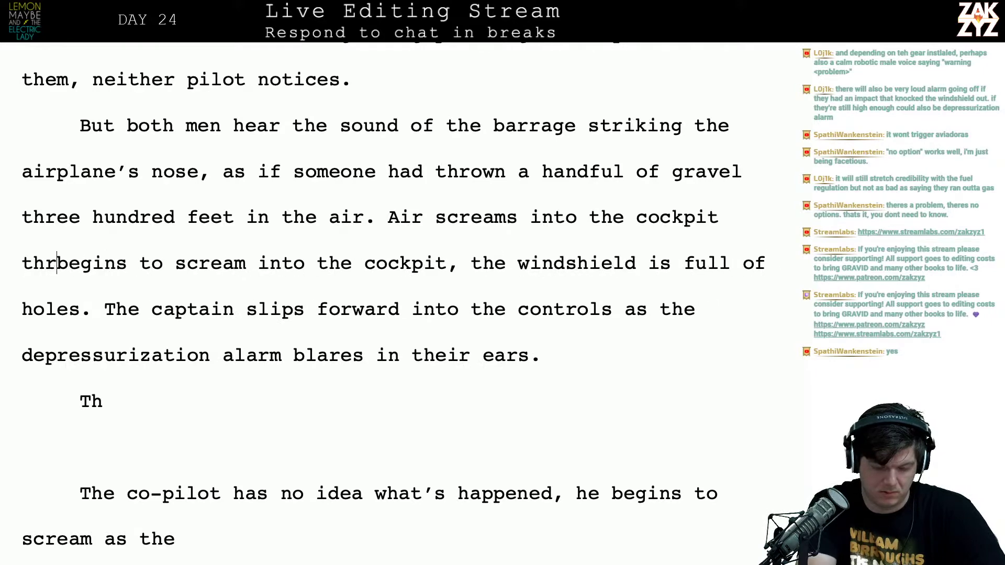
pyautogui.write('a dozen ho')
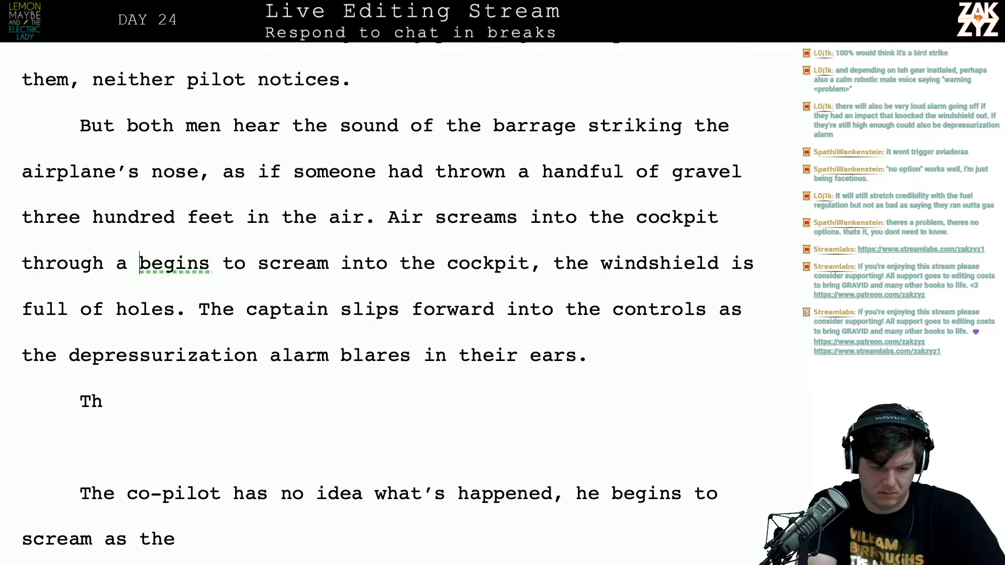
pyautogui.write('les in the windshie')
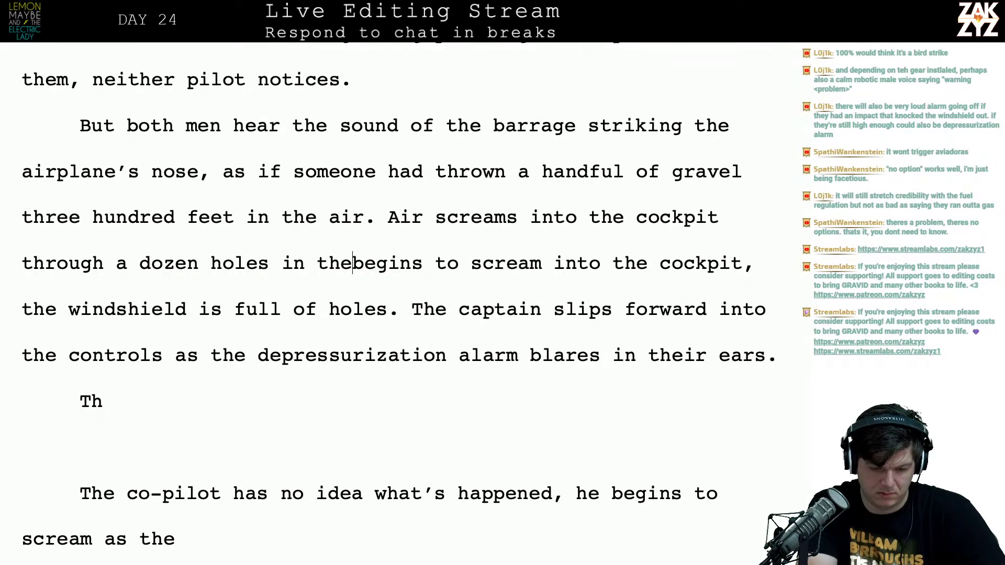
pyautogui.write('ld,')
pyautogui.press('Return')
pyautogui.press('Return')
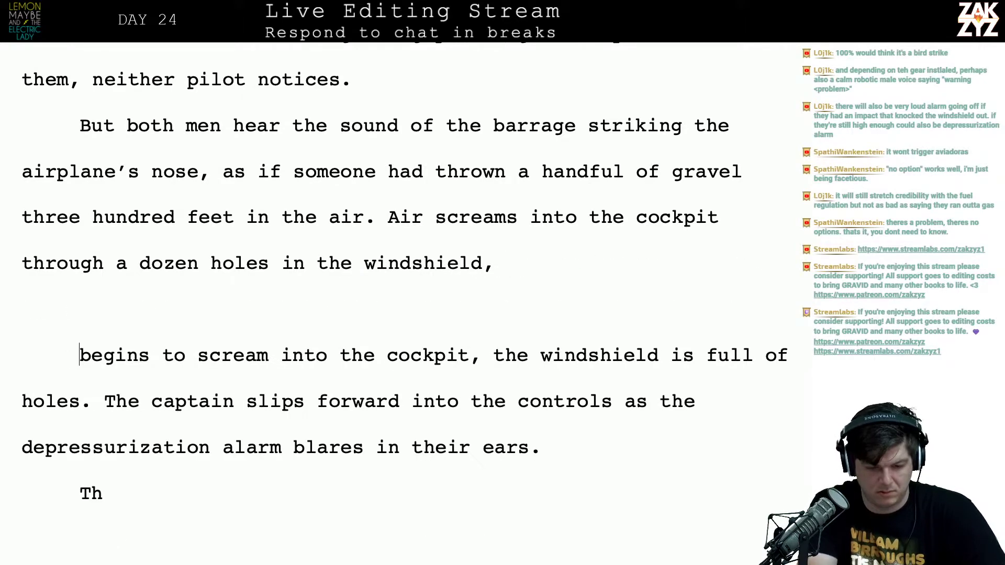
# Finish the windshield sentence with "an instant later the depressurization alarm is blaring overhead." and start another sentence about the captain
pyautogui.write('an instant l')
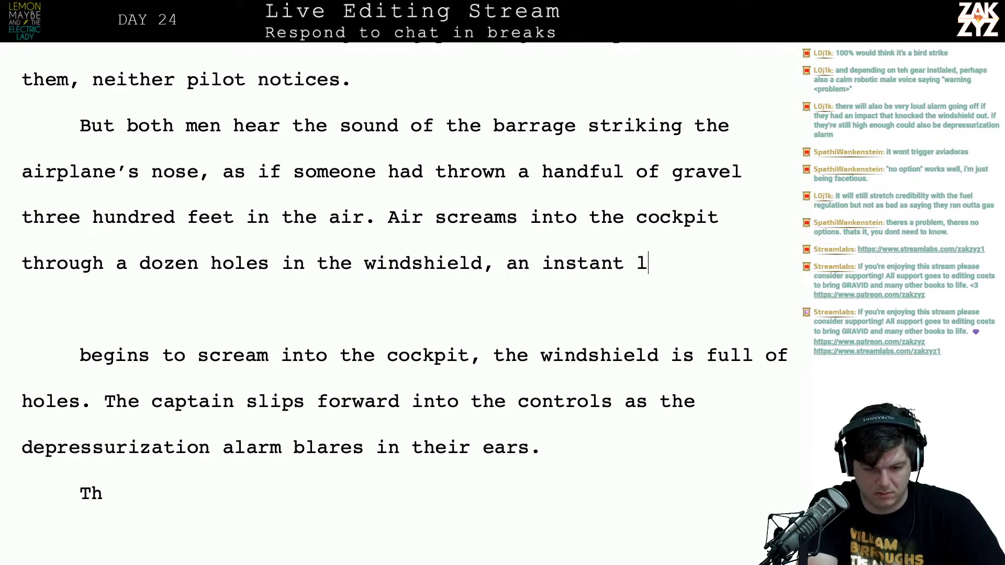
pyautogui.write('ater the depres')
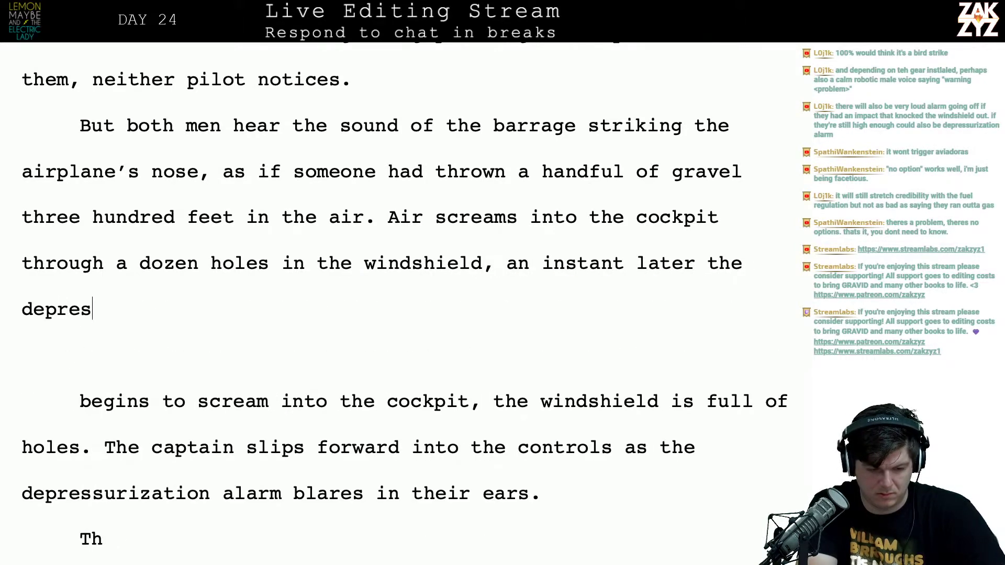
pyautogui.write('suri')
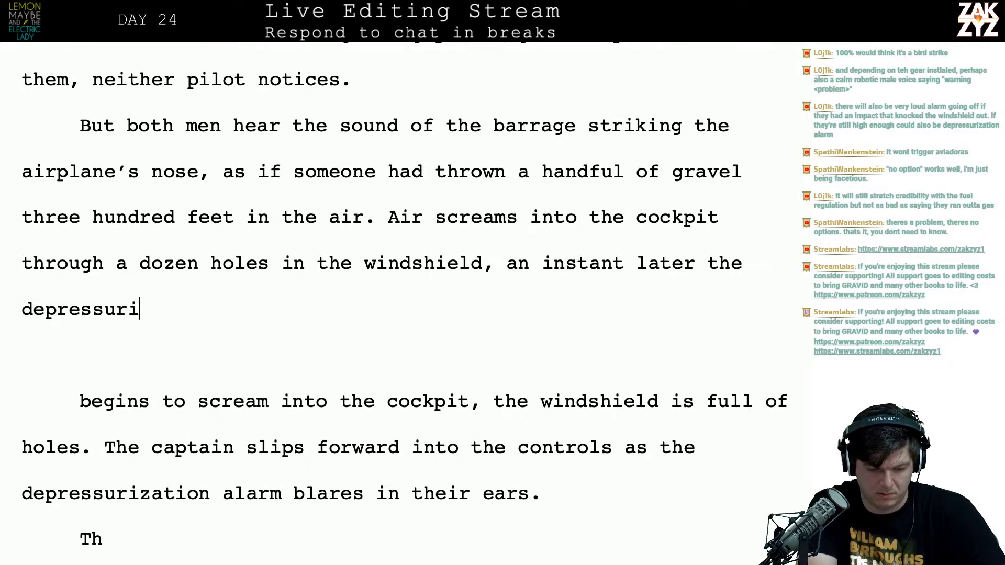
pyautogui.write('zation alarm ')
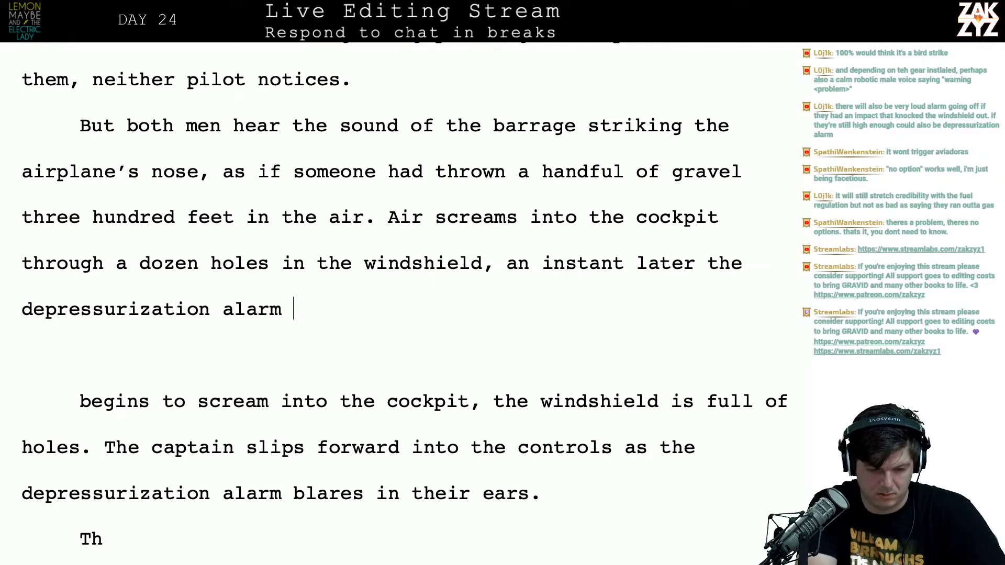
pyautogui.write('is blaring overhe')
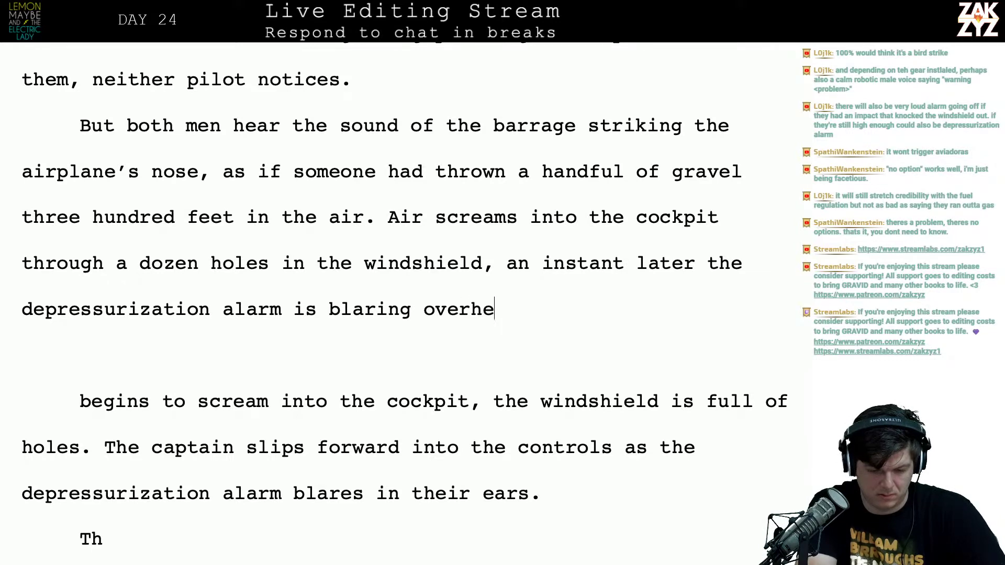
pyautogui.write('ad. The ca')
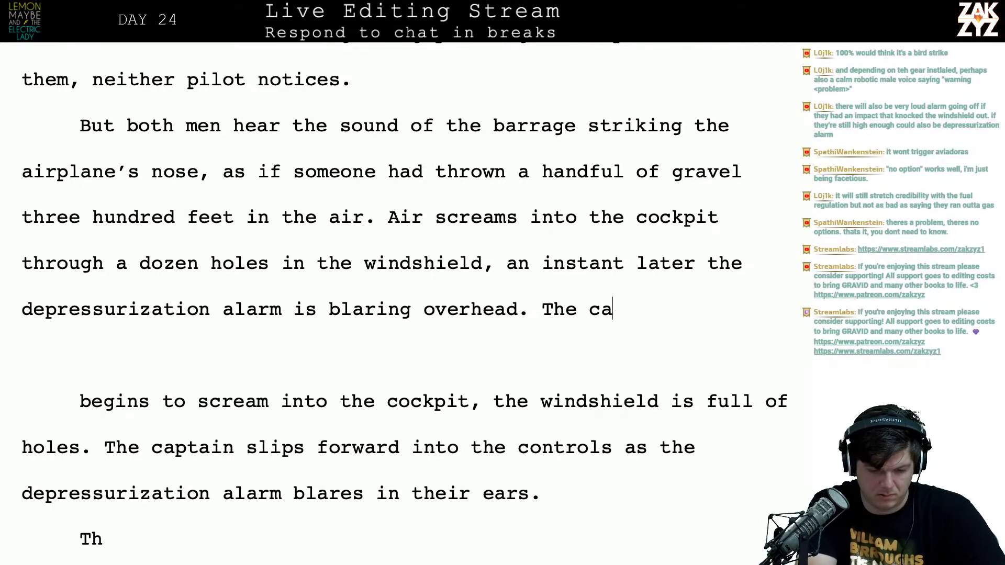
# Complete the sentence as "The captain slumps forward into the controls." and open a new paragraph after it
pyautogui.write('ptain slumps for')
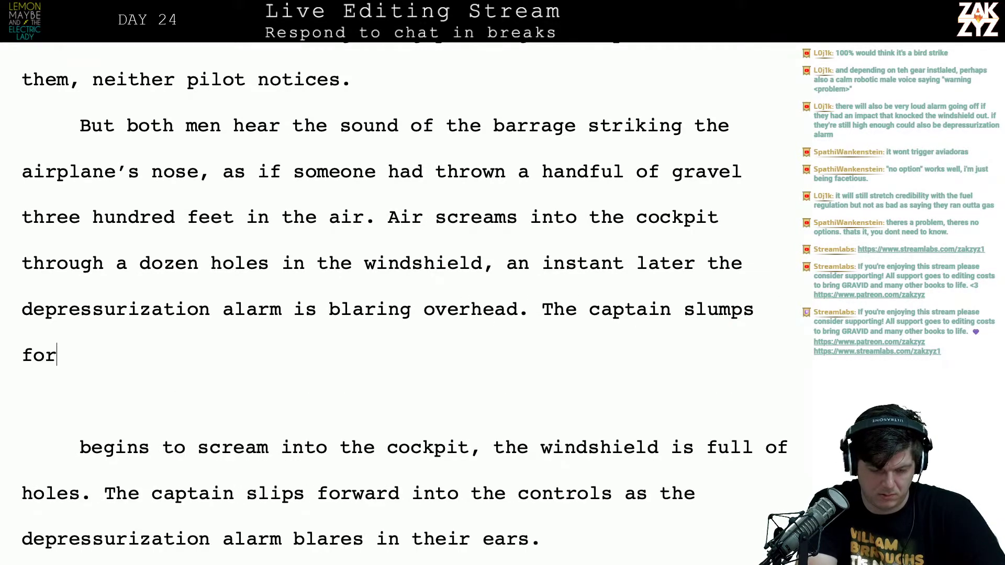
pyautogui.write('ward into the controls')
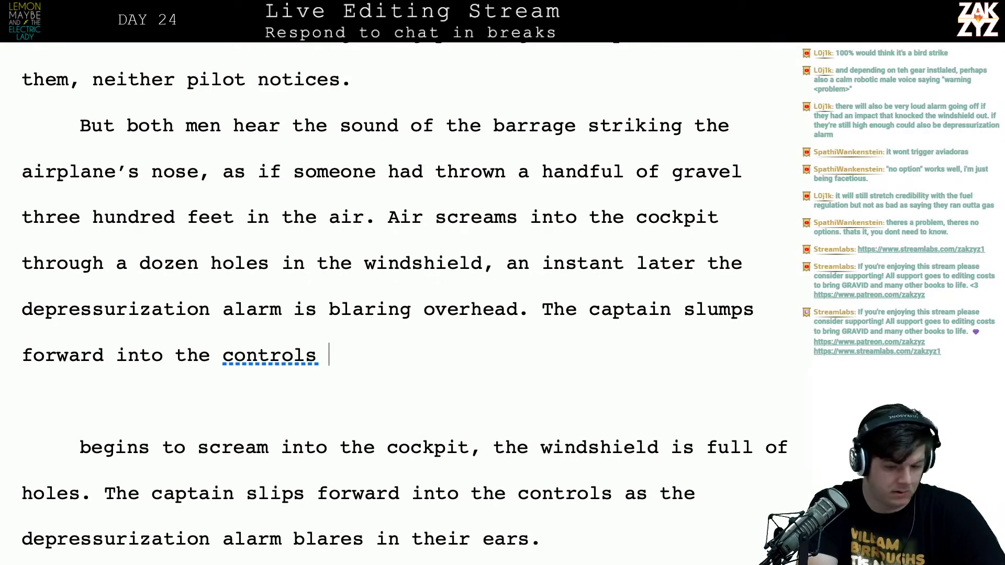
pyautogui.press('BackSpace')
pyautogui.press('BackSpace')
pyautogui.write('s.')
pyautogui.press('Return')
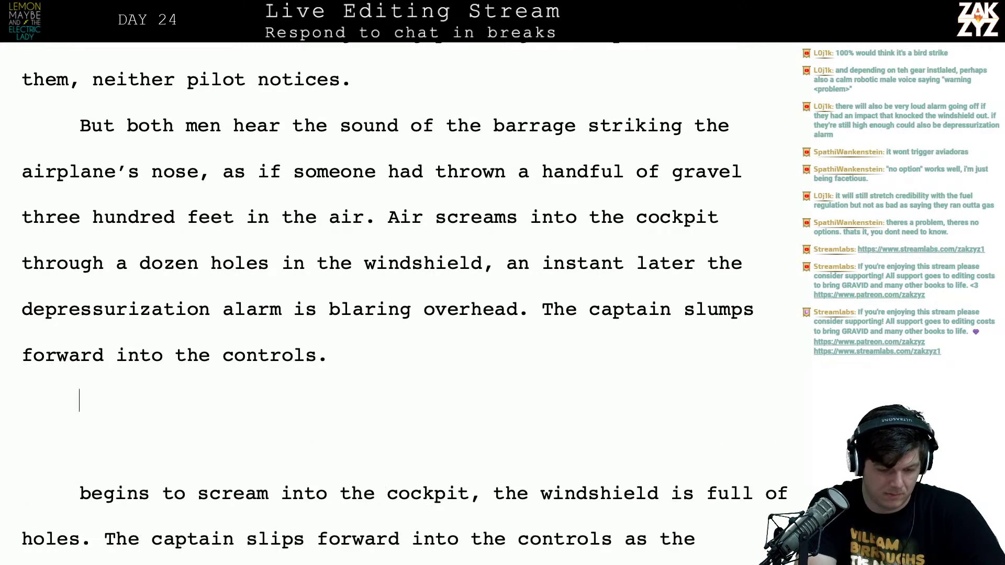
# Begin the new paragraph with "For an moment, the co-pilot", using "moment" instead of "instant"
pyautogui.write('For a')
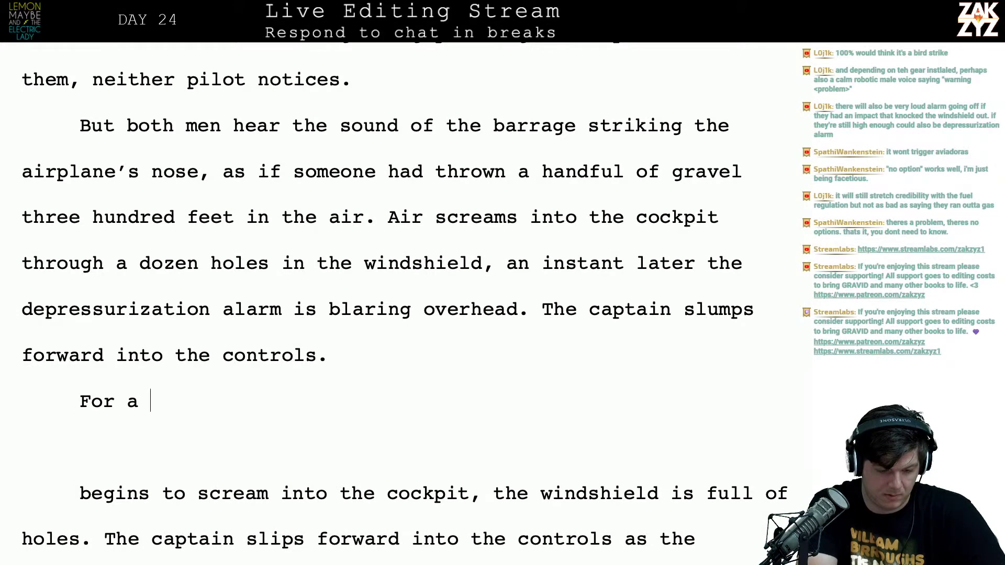
pyautogui.press('BackSpace')
pyautogui.write('n instant, ')
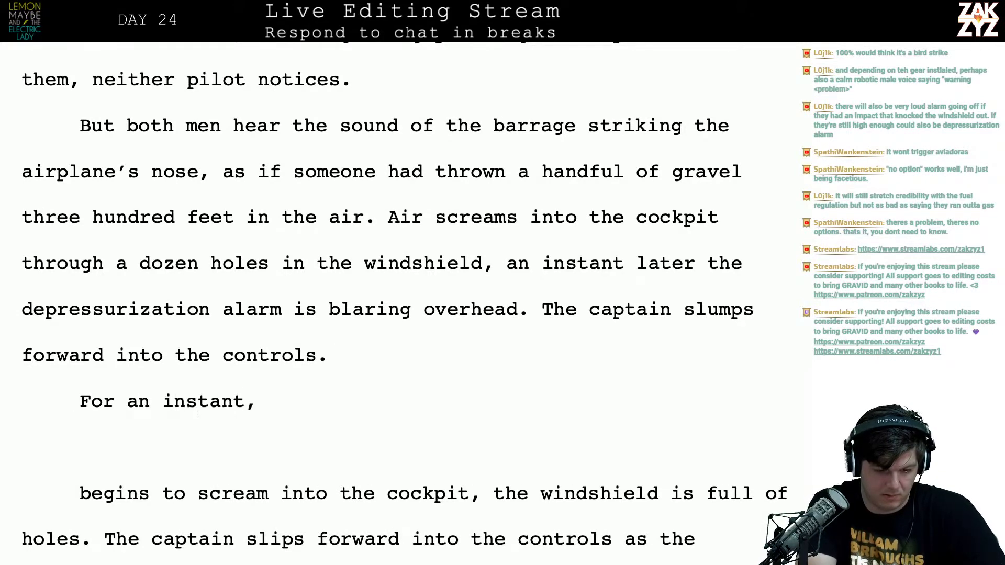
pyautogui.write('the')
pyautogui.press('BackSpace')
pyautogui.press('BackSpace')
pyautogui.press('BackSpace')
pyautogui.press('BackSpace')
pyautogui.press('BackSpace')
pyautogui.press('BackSpace')
pyautogui.press('BackSpace')
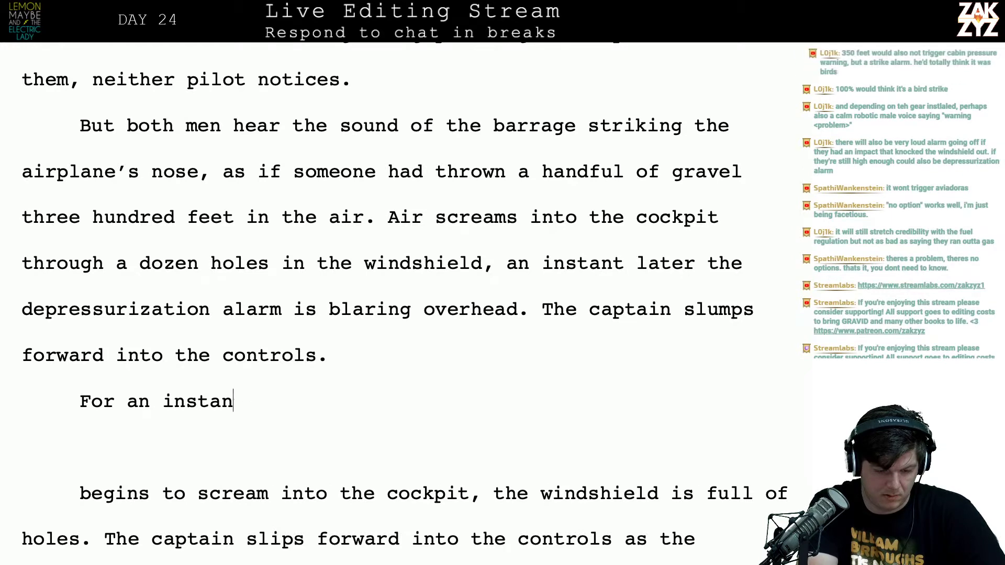
pyautogui.press('BackSpace')
pyautogui.press('BackSpace')
pyautogui.press('BackSpace')
pyautogui.press('BackSpace')
pyautogui.press('BackSpace')
pyautogui.press('BackSpace')
pyautogui.write('moment, ')
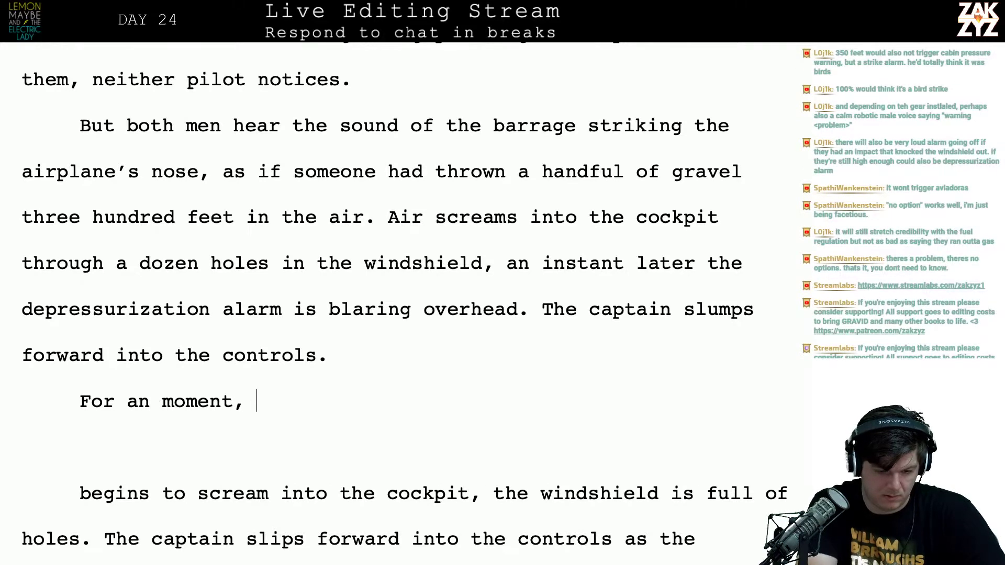
pyautogui.write('the co-pil')
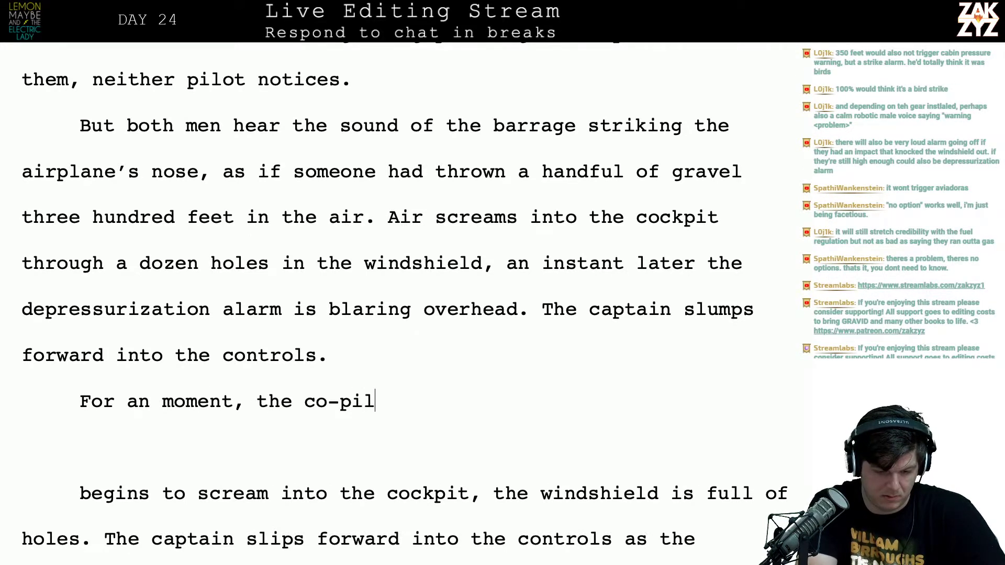
pyautogui.write('ot can only won')
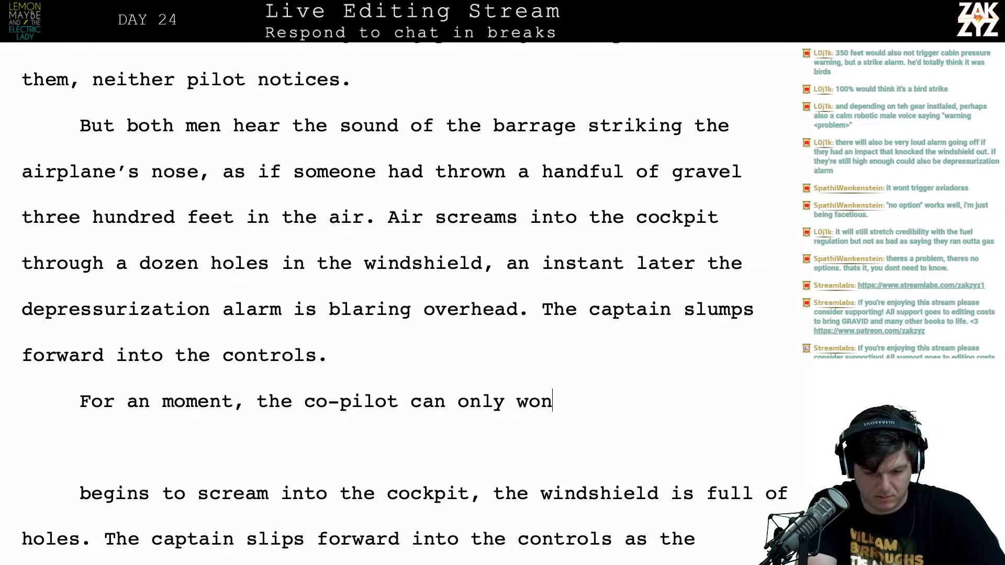
pyautogui.write("der how in the he'")
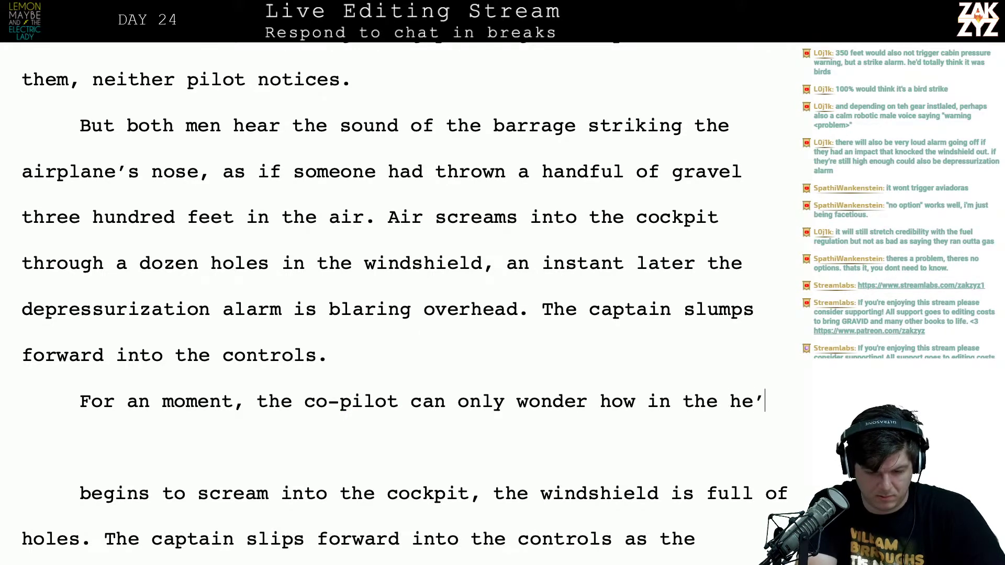
pyautogui.write("l they'v")
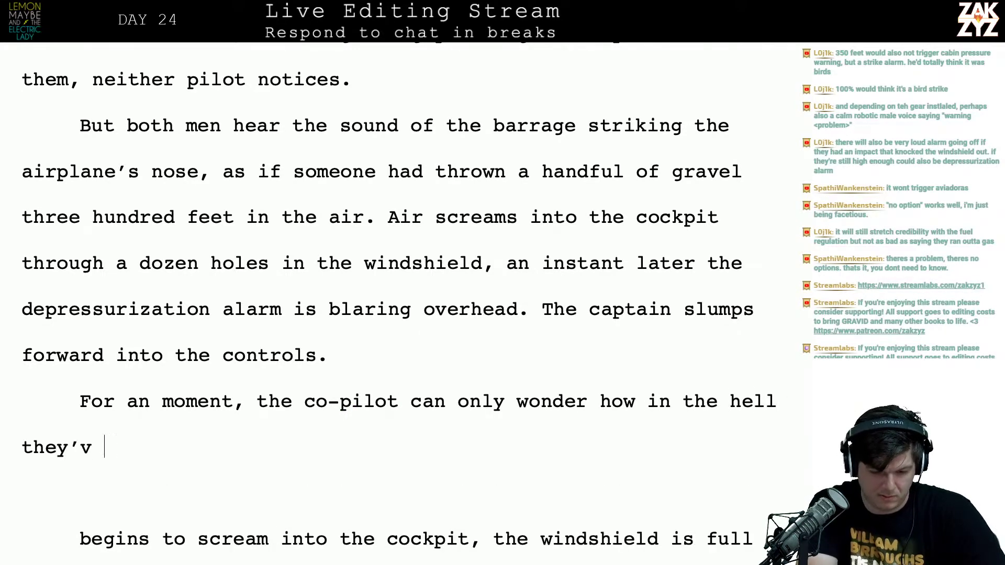
pyautogui.press('BackSpace')
pyautogui.press('BackSpace')
pyautogui.press('BackSpace')
pyautogui.press('BackSpace')
pyautogui.press('BackSpace')
pyautogui.press('BackSpace')
pyautogui.press('BackSpace')
pyautogui.press('BackSpace')
pyautogui.press('BackSpace')
pyautogui.press('BackSpace')
pyautogui.press('BackSpace')
pyautogui.press('BackSpace')
pyautogui.press('BackSpace')
pyautogui.press('BackSpace')
pyautogui.press('BackSpace')
pyautogui.press('BackSpace')
pyautogui.press('BackSpace')
pyautogui.press('BackSpace')
pyautogui.press('BackSpace')
pyautogui.press('BackSpace')
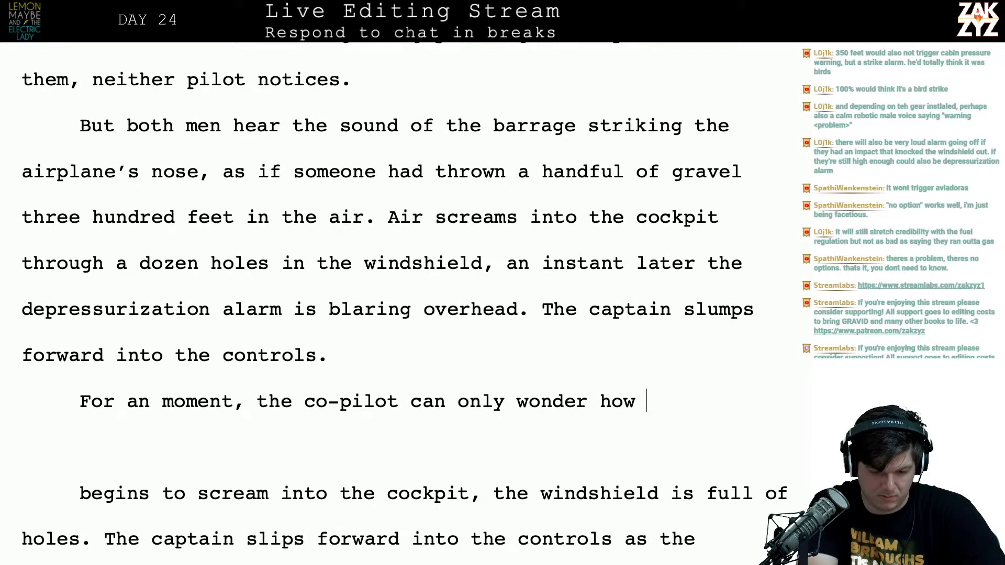
pyautogui.press('BackSpace')
pyautogui.press('BackSpace')
pyautogui.press('BackSpace')
pyautogui.press('BackSpace')
pyautogui.press('BackSpace')
pyautogui.press('BackSpace')
pyautogui.press('BackSpace')
pyautogui.press('BackSpace')
pyautogui.press('BackSpace')
pyautogui.press('BackSpace')
pyautogui.press('BackSpace')
pyautogui.press('BackSpace')
pyautogui.press('BackSpace')
pyautogui.press('BackSpace')
pyautogui.press('BackSpace')
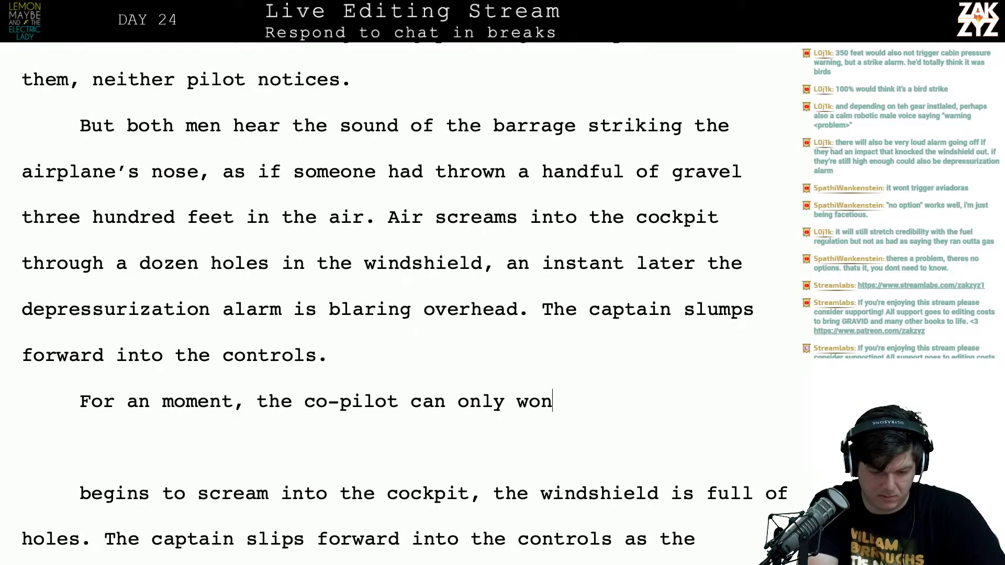
# Complete the co-pilot sentence with "thinks it's a bird strike and wonders what the hell is flying in this storm."
pyautogui.write('think')
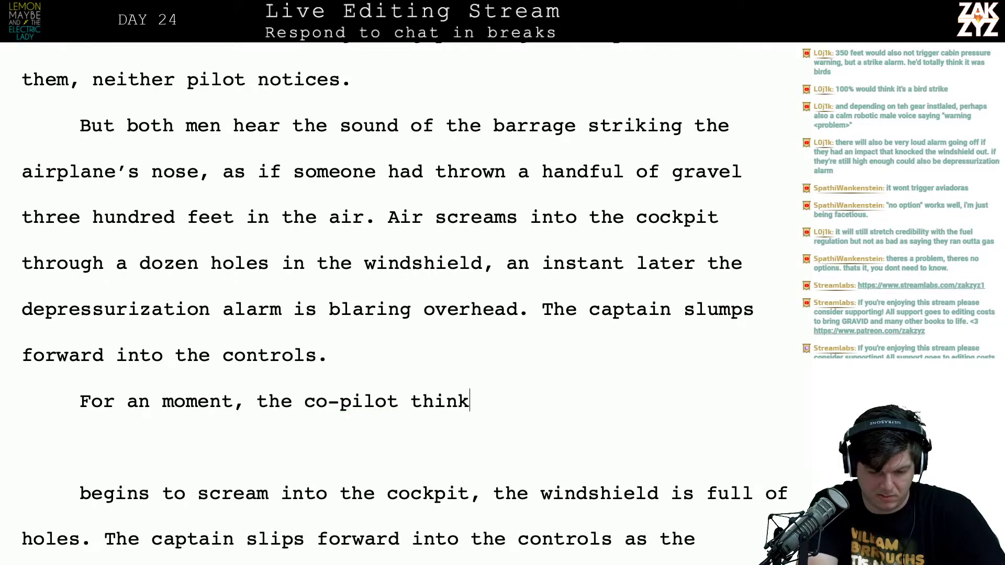
pyautogui.write("s it's a bird st")
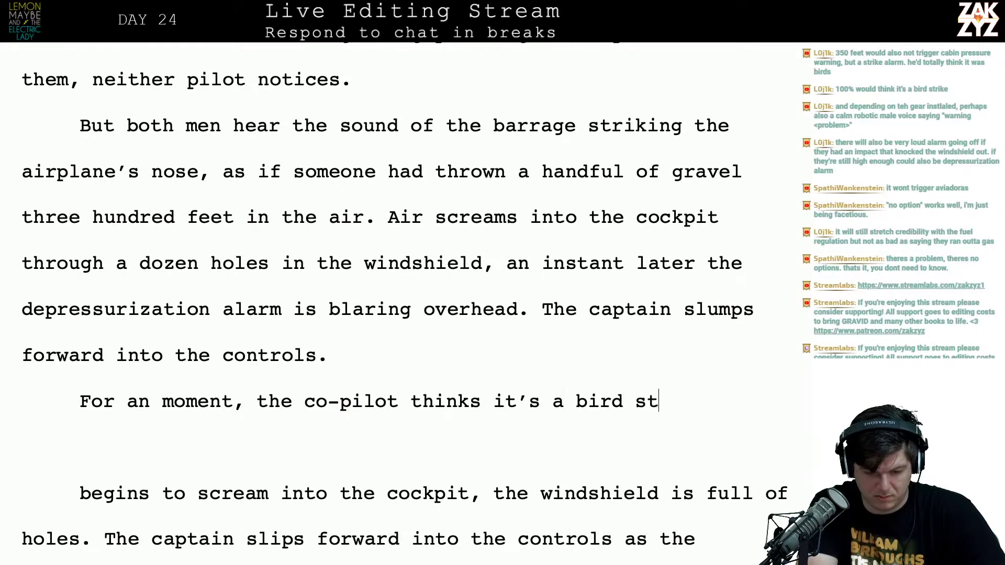
pyautogui.write('rike and wonders ')
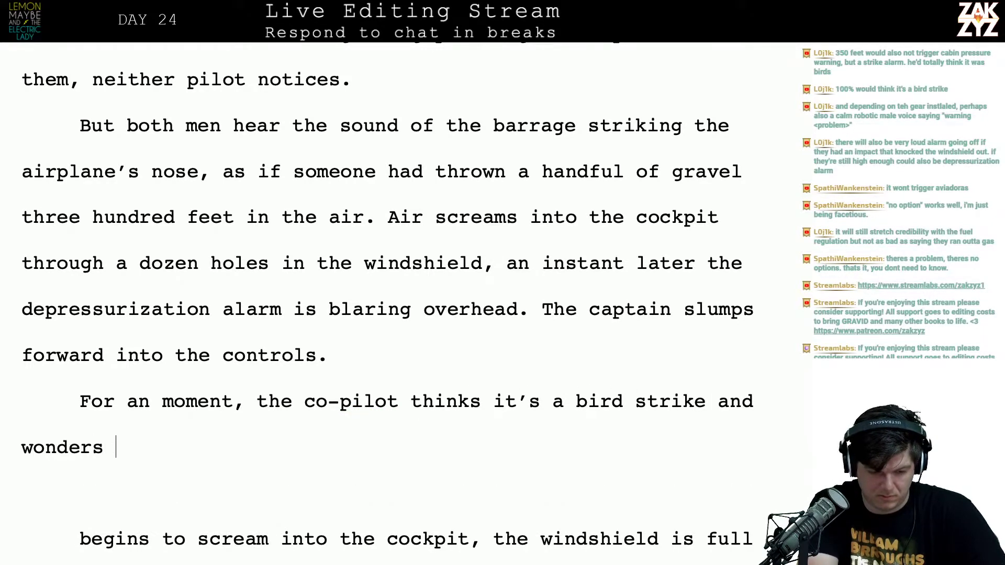
pyautogui.write('what the hell is fl')
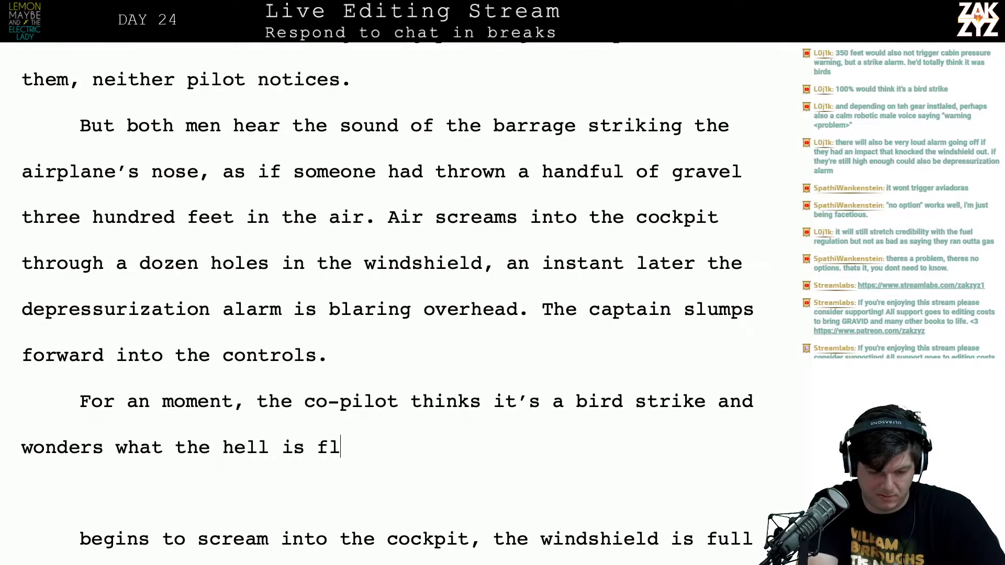
pyautogui.write('ying in this storm.')
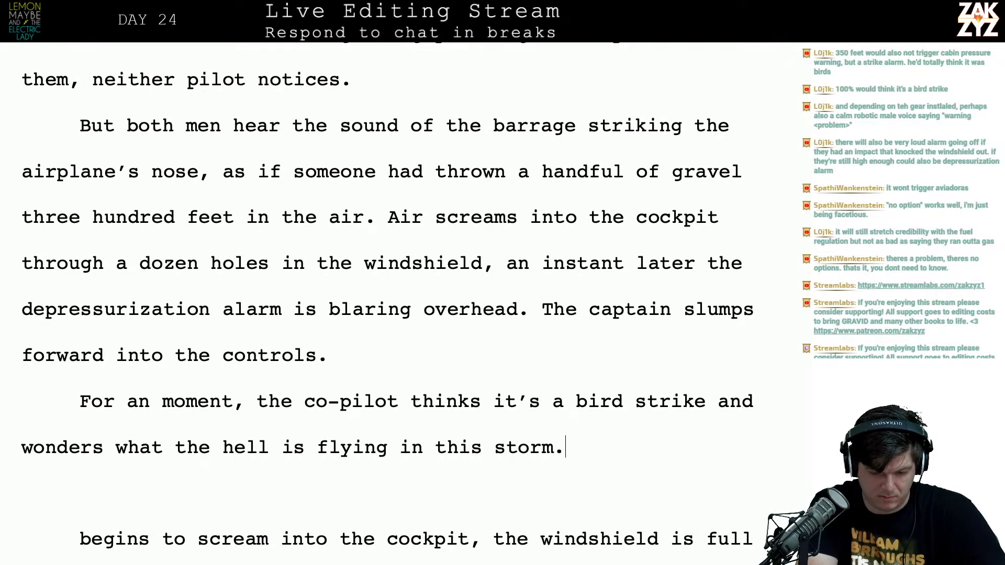
# Continue the co-pilot paragraph with "A moment later another salvo of rounds punches through the nose and"
pyautogui.write(' A moment later ')
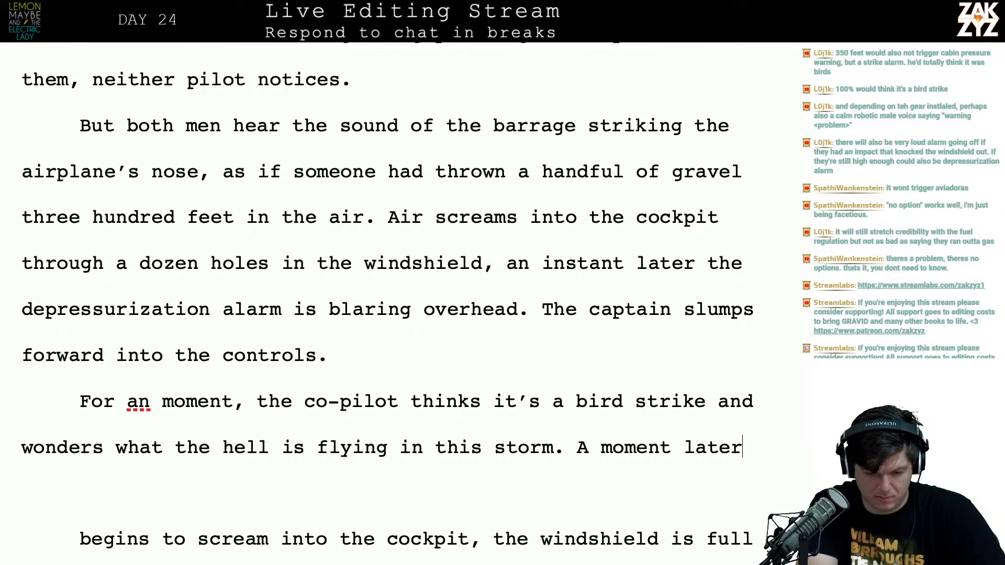
pyautogui.write('another sal')
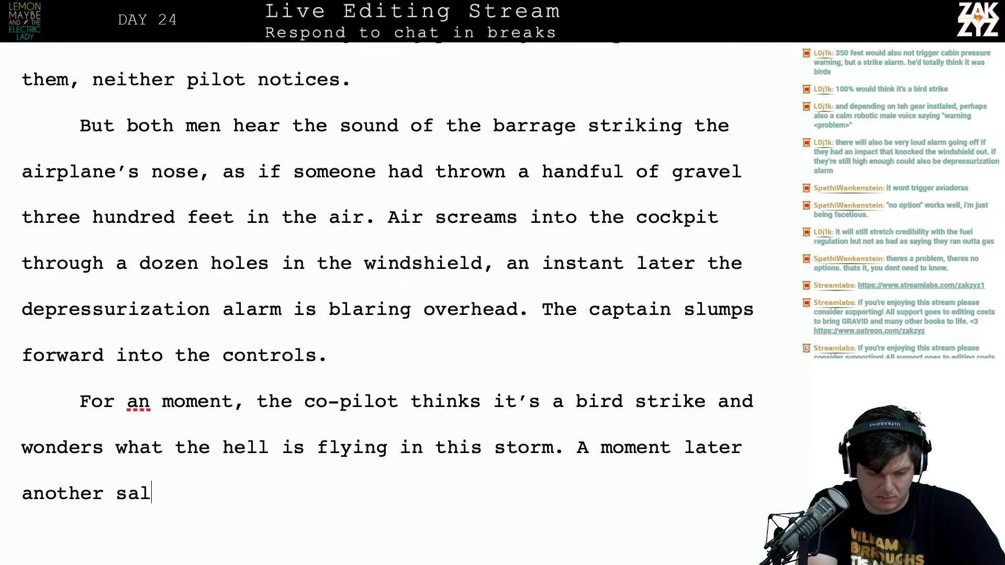
pyautogui.write('vo of rounds punche')
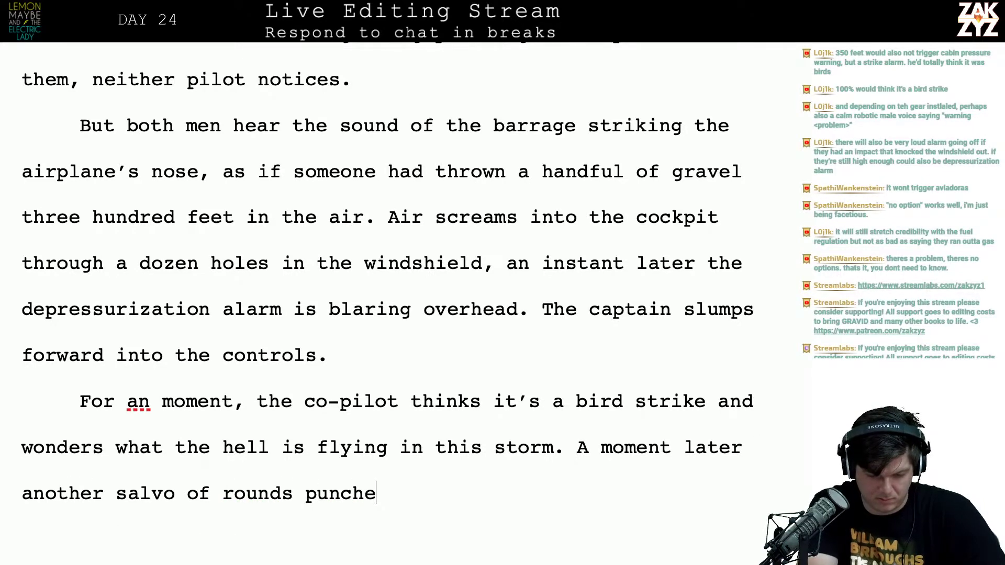
pyautogui.press('BackSpace')
pyautogui.write('thr')
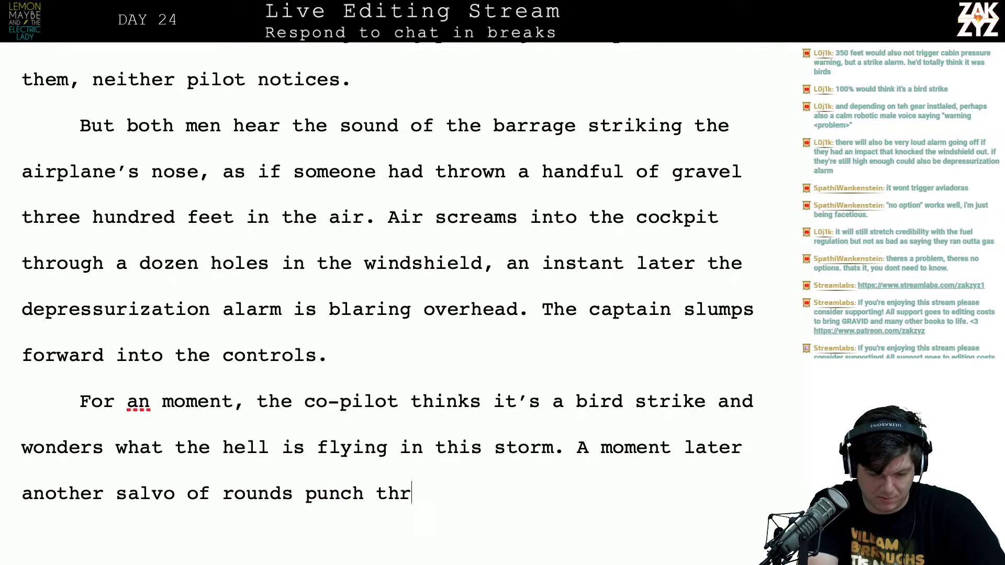
pyautogui.press('BackSpace')
pyautogui.press('BackSpace')
pyautogui.press('BackSpace')
pyautogui.press('BackSpace')
pyautogui.write('es throug')
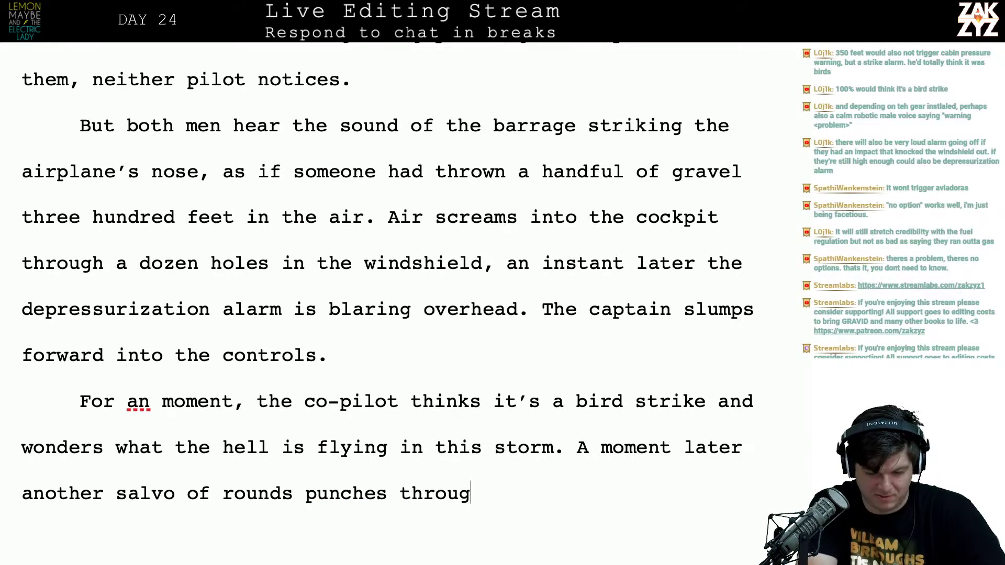
pyautogui.write('h the nose and')
# Start a new paragraph with "Th" at the end of the document, after the old depressurization alarm sentence
pyautogui.press('Down')
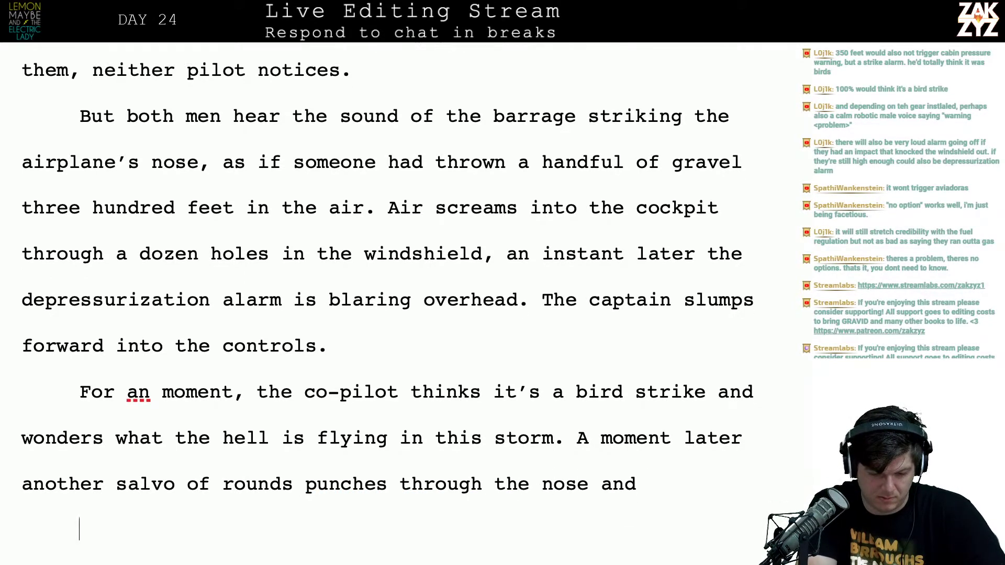
pyautogui.hotkey('ctrl', 'End')
pyautogui.press('Return')
pyautogui.write('Th')
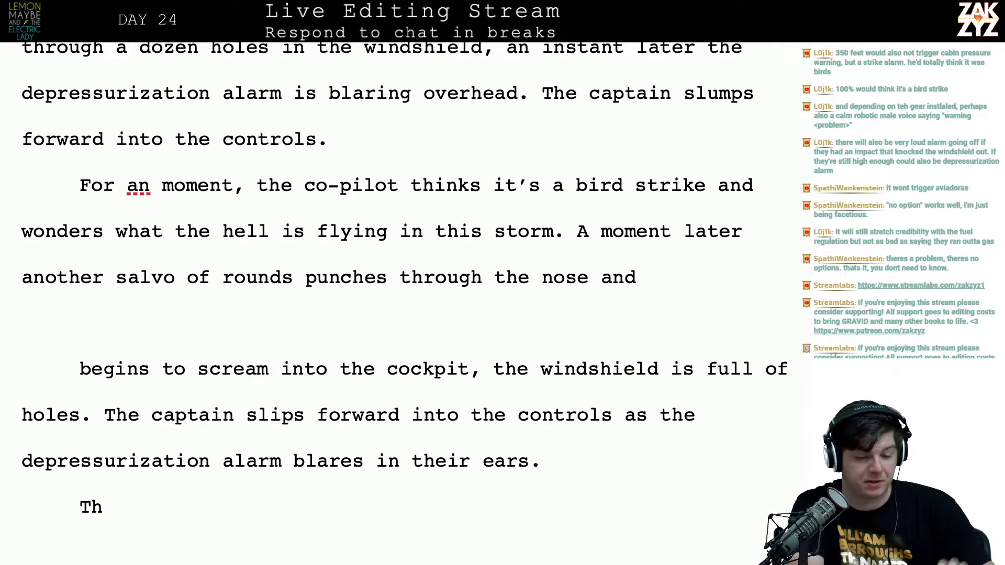
# Replace "depressurization" with "strike" in the sentence about the alarm blaring overhead
pyautogui.scroll(3, 404, 282)
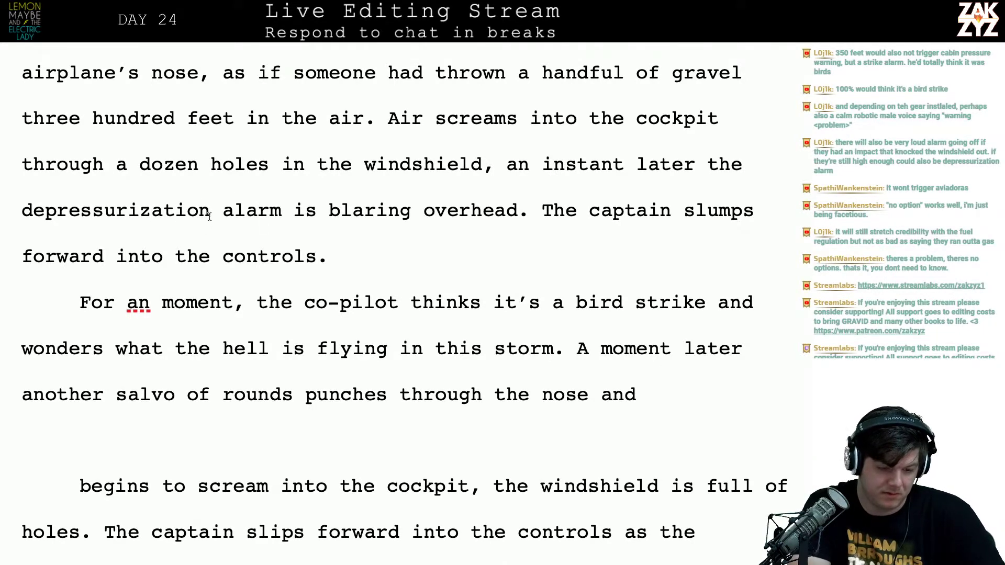
pyautogui.moveTo(209, 216); pyautogui.dragTo(22, 214)
pyautogui.write('stri')
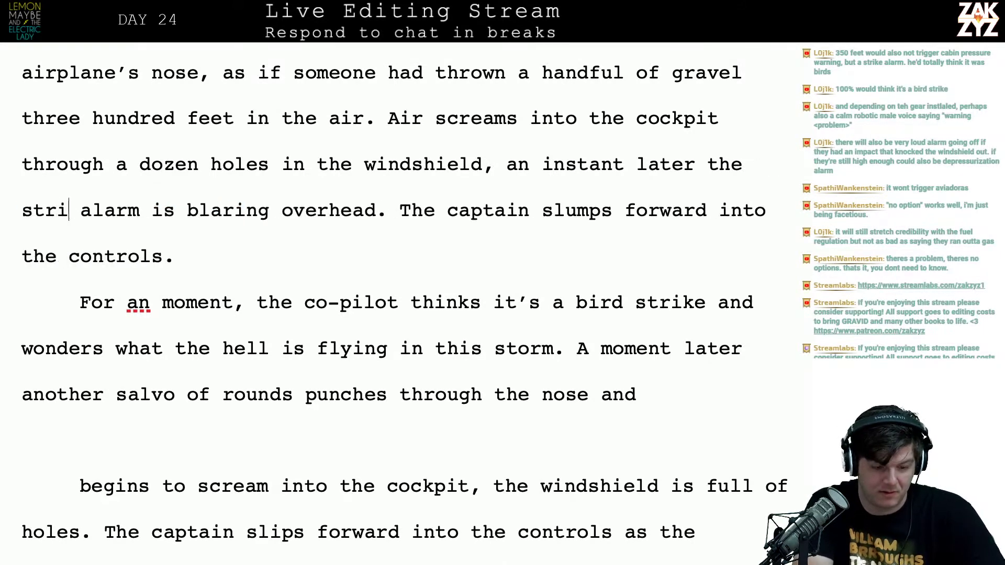
pyautogui.write('ke')
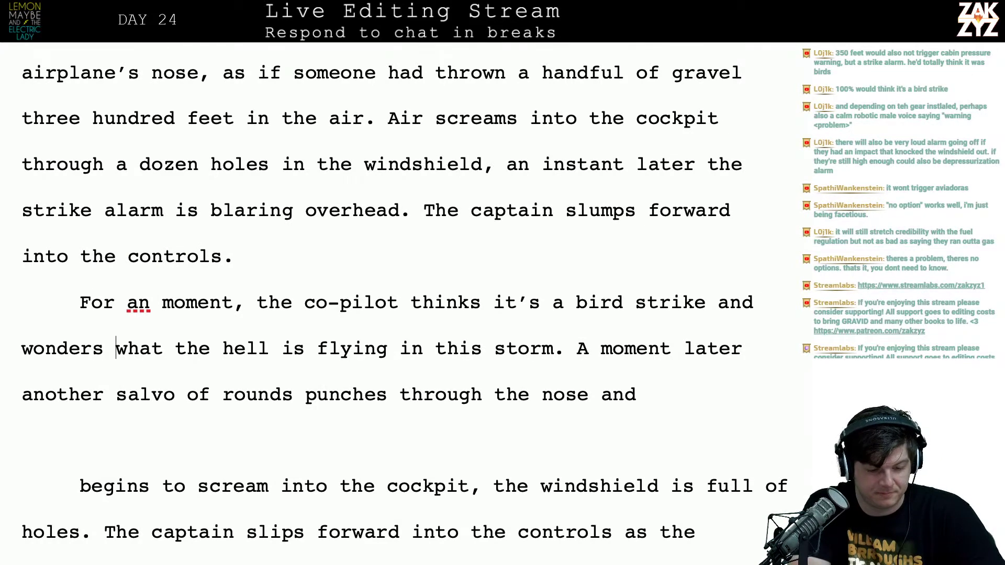
pyautogui.scroll(-3, 21, 195)
pyautogui.scroll(3, 33, 197)
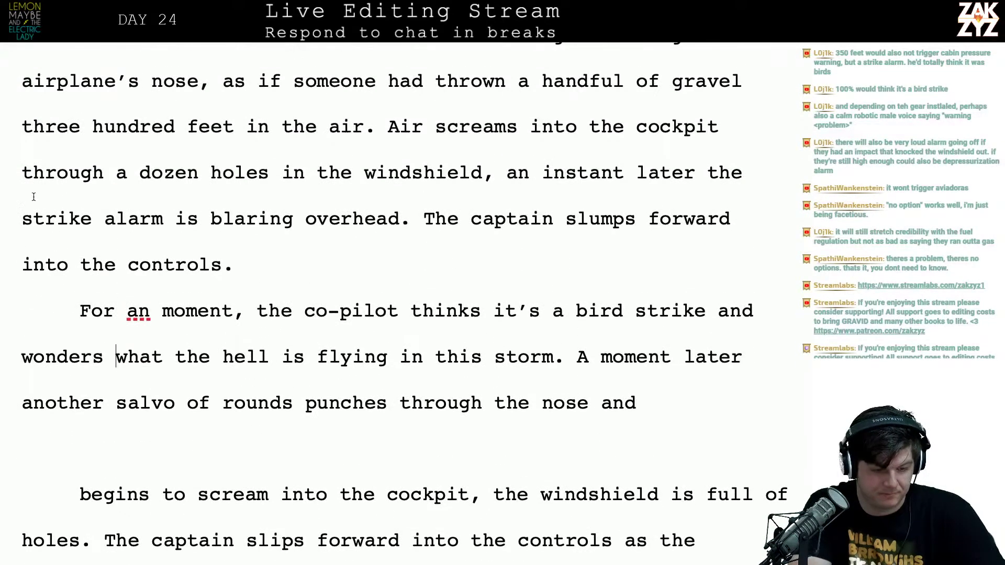
# Reword "the strike alarm" as "an alarm" in the windshield sentence
pyautogui.press('BackSpace')
pyautogui.press('BackSpace')
pyautogui.press('BackSpace')
pyautogui.press('BackSpace')
pyautogui.press('BackSpace')
pyautogui.press('BackSpace')
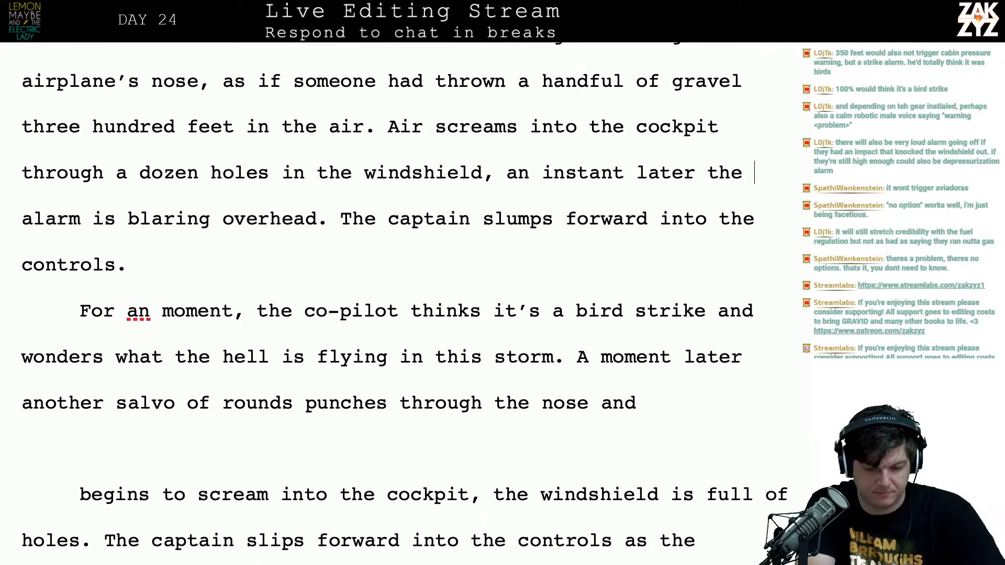
pyautogui.press('BackSpace')
pyautogui.press('BackSpace')
pyautogui.press('BackSpace')
pyautogui.write('an')
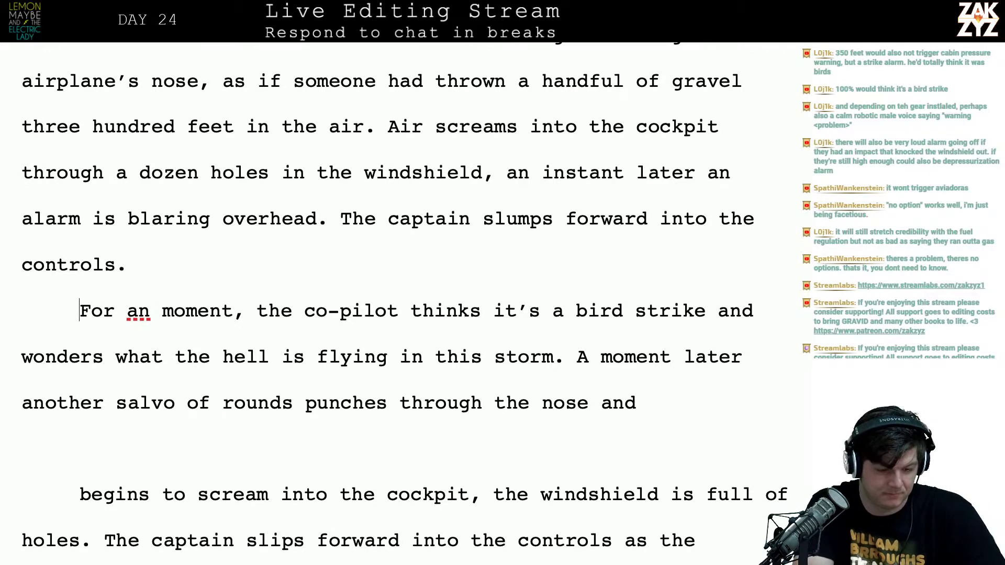
# Open a new paragraph above "For an moment" and begin it with "In his last moments,"
pyautogui.press('Return')
pyautogui.press('Up')
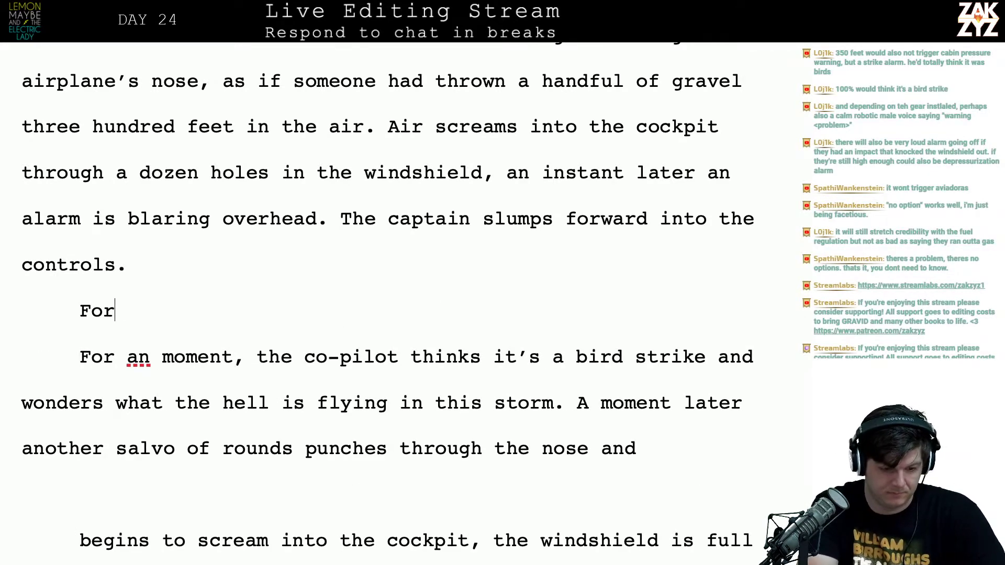
pyautogui.press('BackSpace')
pyautogui.press('BackSpace')
pyautogui.press('BackSpace')
pyautogui.write('In his las')
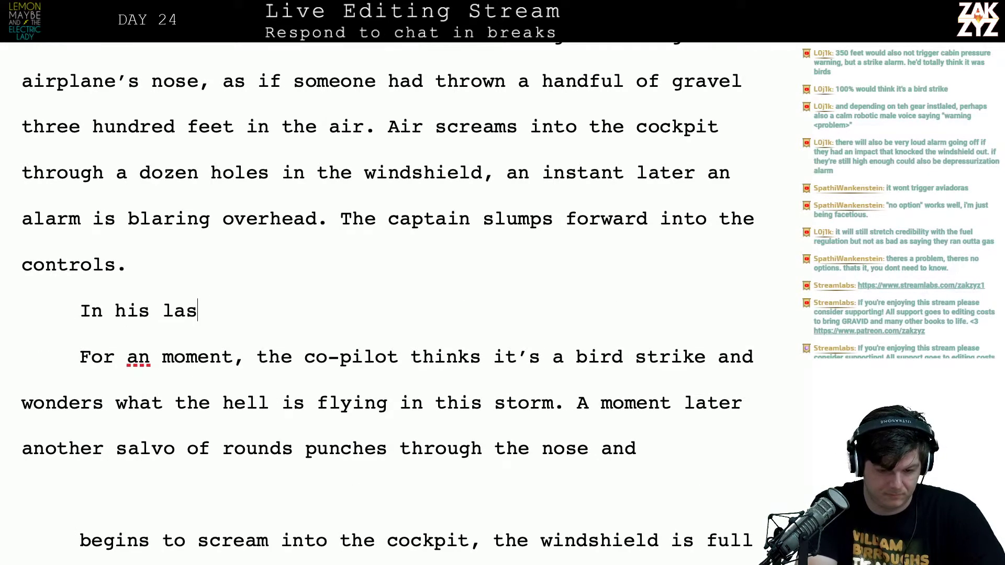
pyautogui.write('t moments, Th')
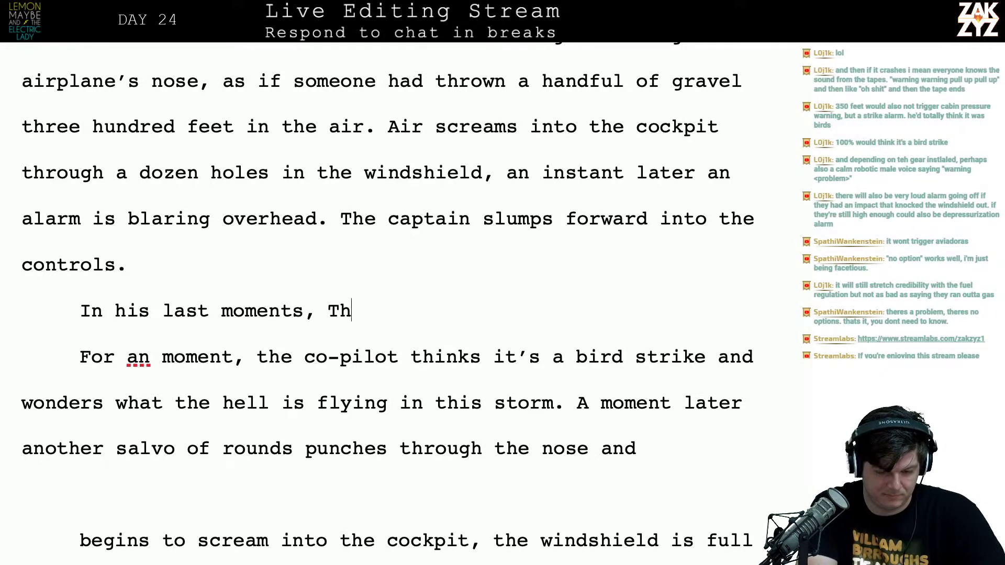
# Continue the new sentence with "the co-pilot is wondering what the hell", keeping "the co-pilot" in lowercase
pyautogui.write('e')
pyautogui.press('BackSpace')
pyautogui.press('BackSpace')
pyautogui.press('BackSpace')
pyautogui.press('BackSpace')
pyautogui.write('the Co')
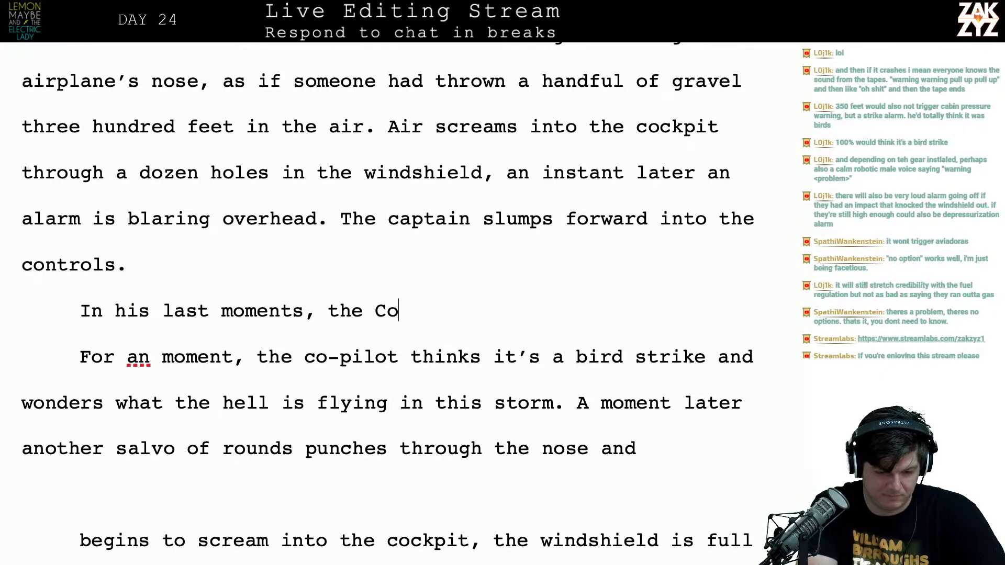
pyautogui.press('BackSpace')
pyautogui.press('BackSpace')
pyautogui.press('BackSpace')
pyautogui.write('co-p')
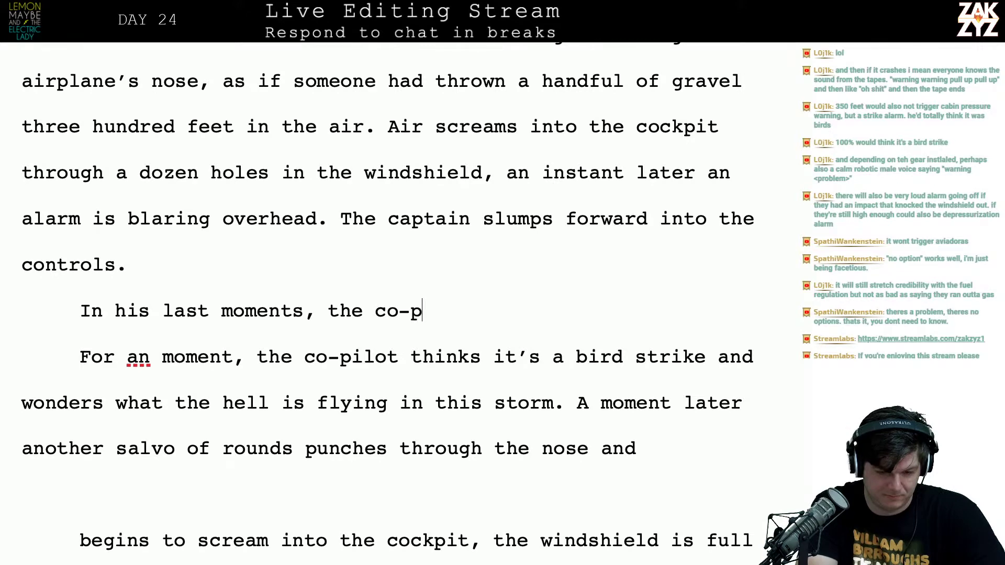
pyautogui.write('ilot is wondering ')
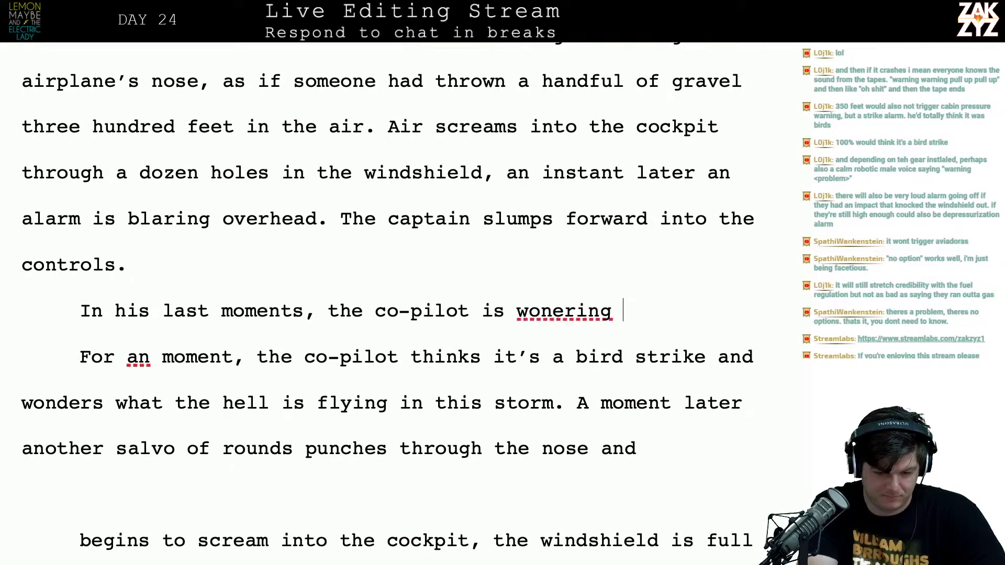
pyautogui.write('what the')
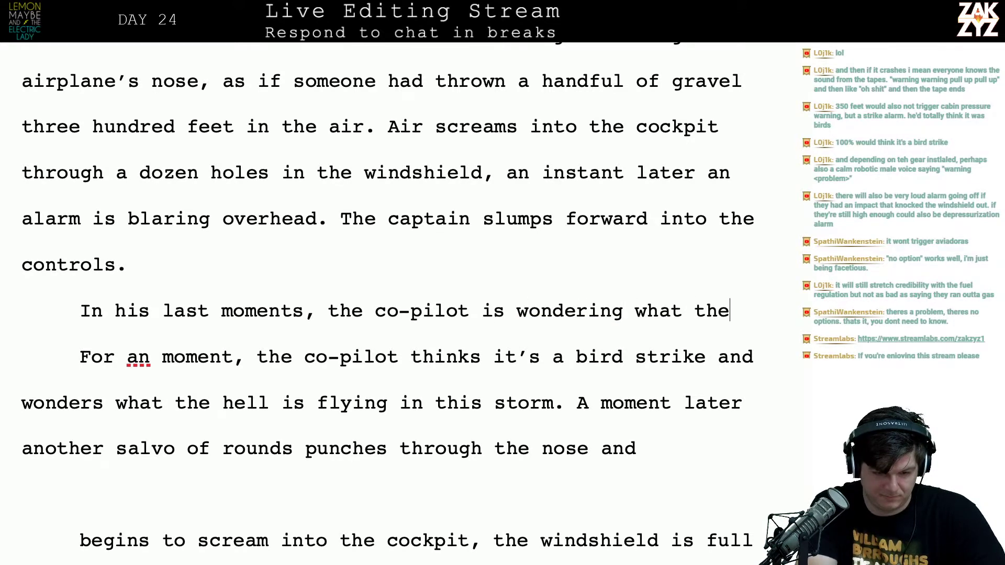
pyautogui.write(' hell')
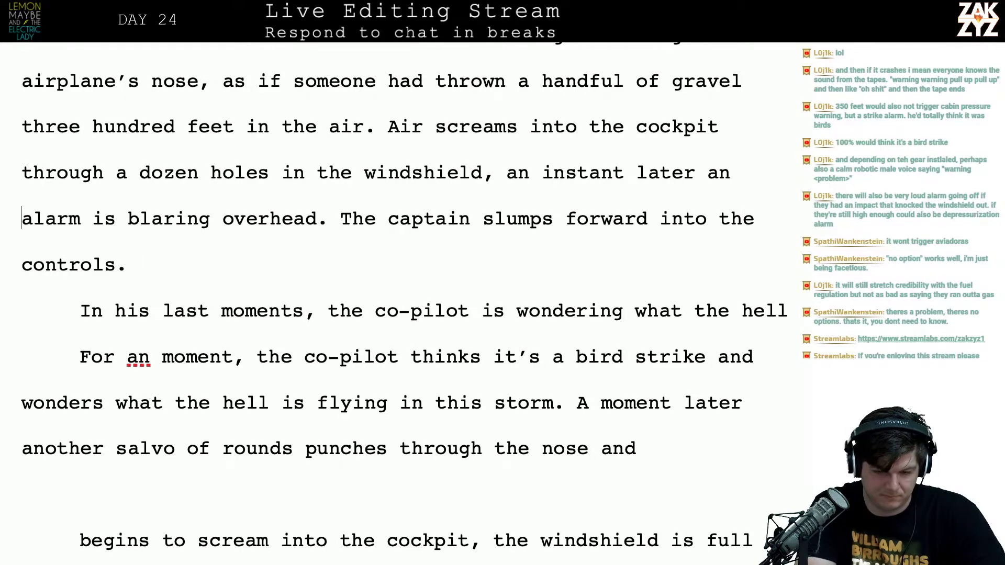
# Change "an alarm" to "the strike alarm" in the windshield sentence
pyautogui.press('BackSpace')
pyautogui.press('BackSpace')
pyautogui.write('the striek')
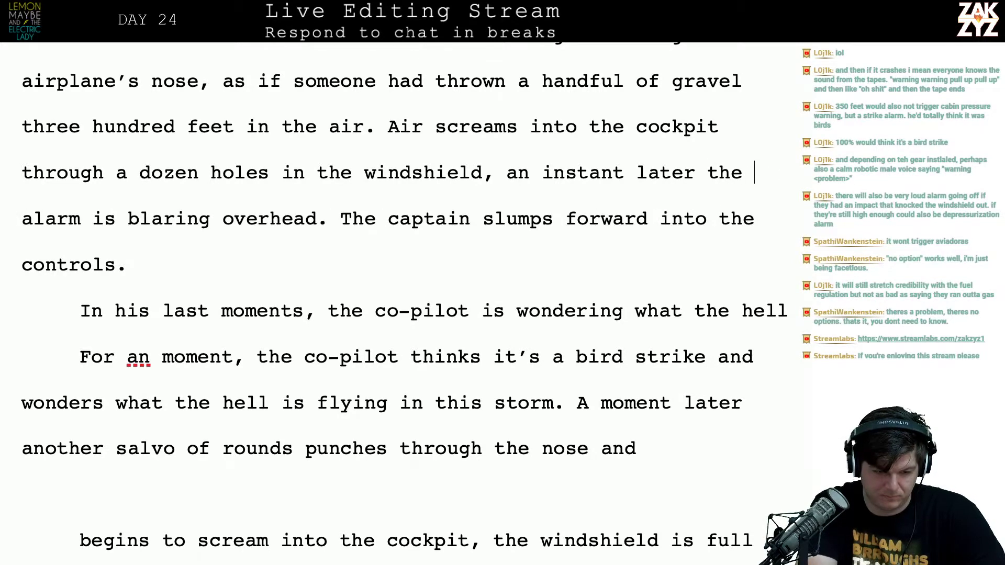
pyautogui.press('BackSpace')
pyautogui.press('BackSpace')
pyautogui.write('ke')
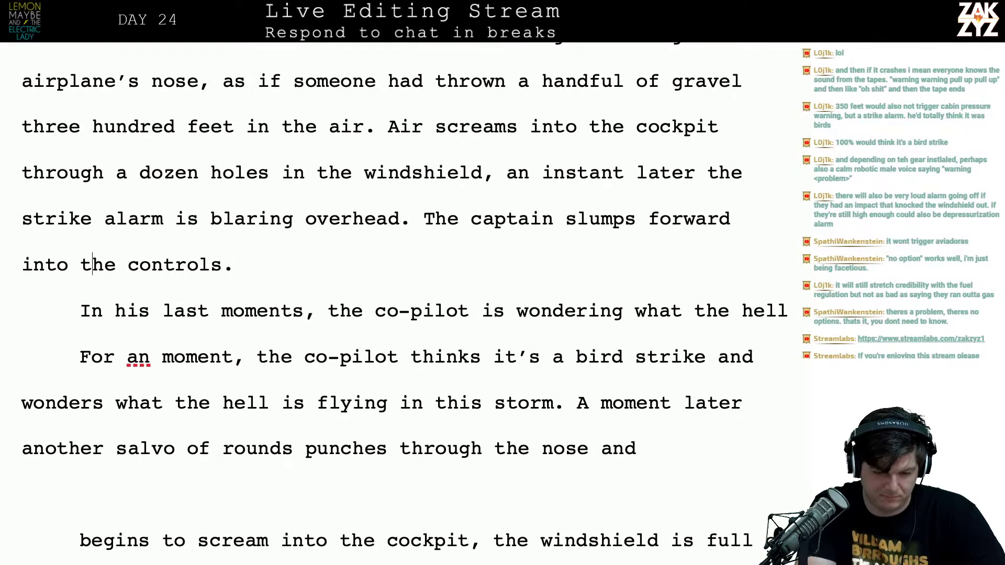
# Finish the "In his last moments" sentence with "kind of bird is flying in this storm." and start another sentence
pyautogui.press('Down')
pyautogui.press('Left')
pyautogui.press('Left')
pyautogui.press('Left')
pyautogui.press('Left')
pyautogui.press('Left')
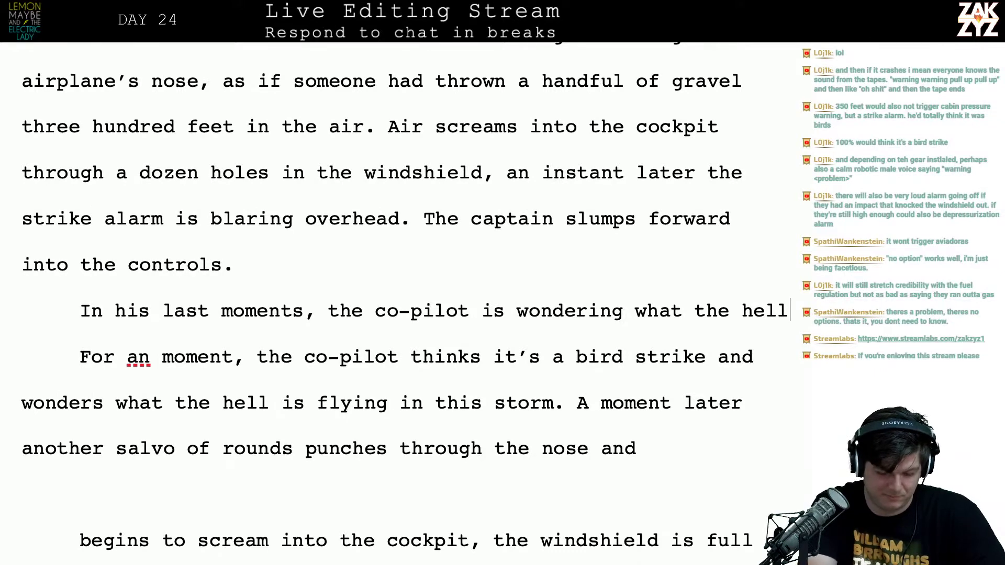
pyautogui.write('kind of bird ')
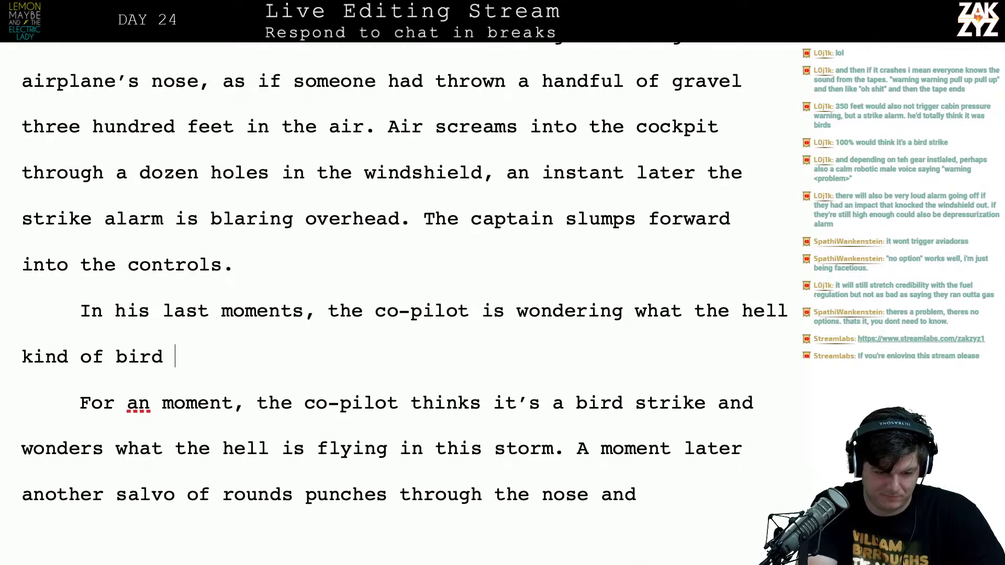
pyautogui.write('is flying in thiss')
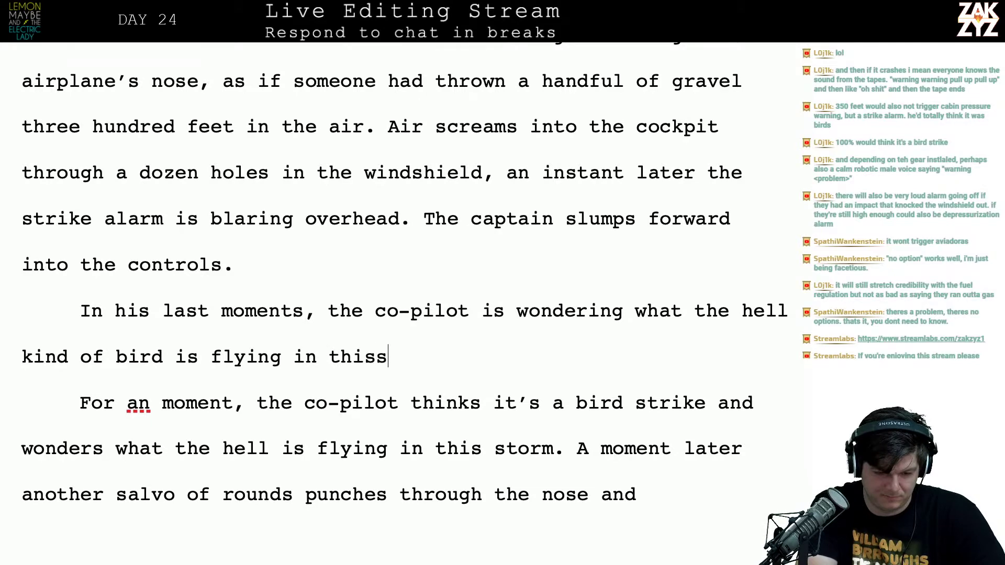
pyautogui.press('BackSpace')
pyautogui.write('storm. A')
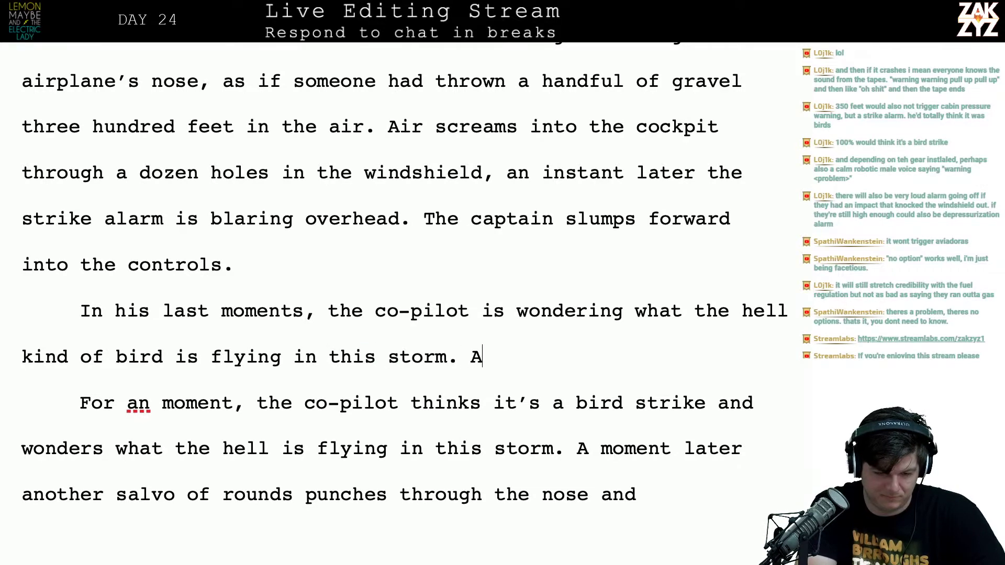
# Write "A moment later another salvo of rounds" after the bird sentence, using "of" instead of "or"
pyautogui.write(' moment la')
pyautogui.press('BackSpace')
pyautogui.write('oment ')
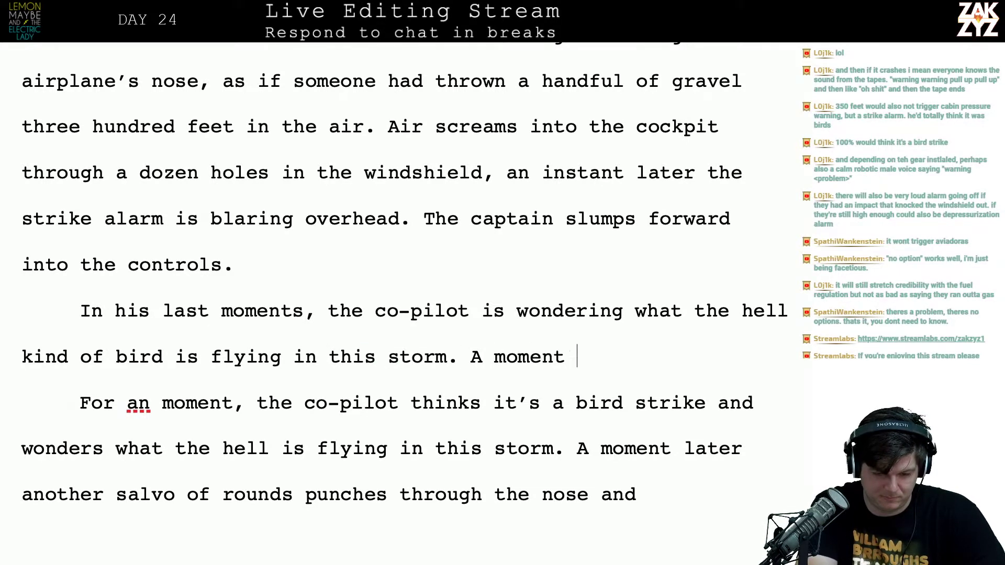
pyautogui.write('later ano')
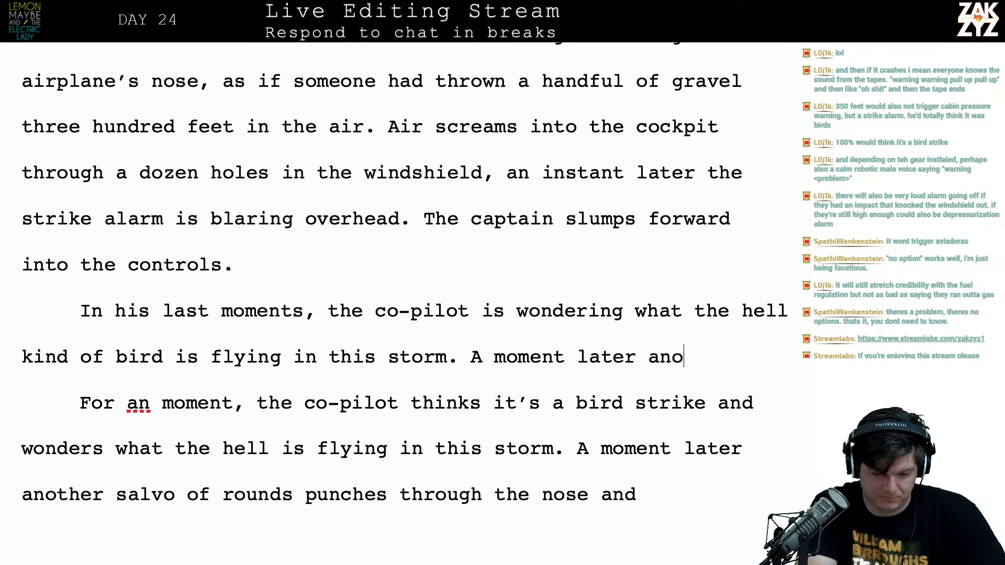
pyautogui.write('ther salvo or r')
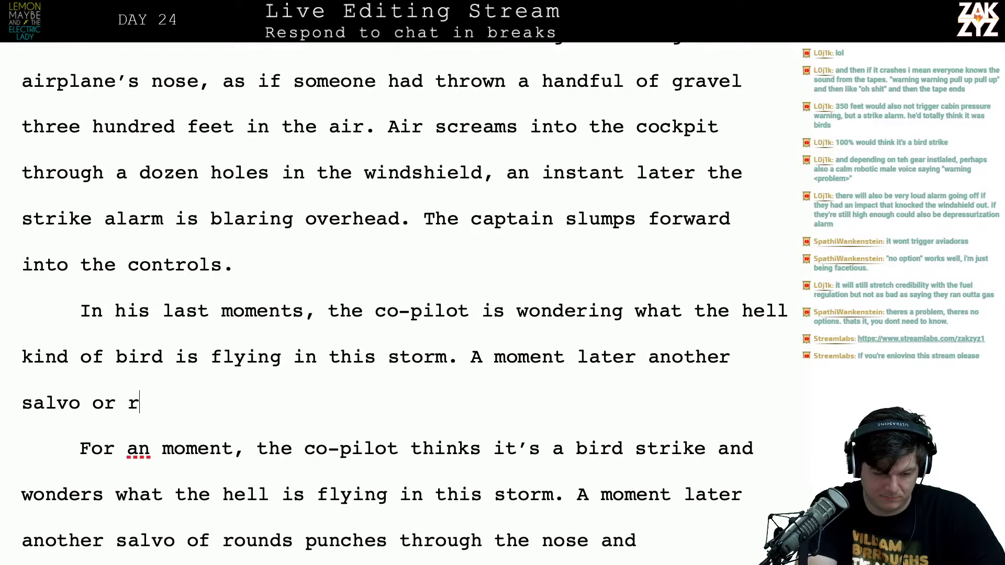
pyautogui.write('ounds')
pyautogui.press('BackSpace')
pyautogui.press('BackSpace')
pyautogui.press('BackSpace')
pyautogui.press('BackSpace')
pyautogui.press('BackSpace')
pyautogui.press('BackSpace')
pyautogui.press('BackSpace')
pyautogui.press('BackSpace')
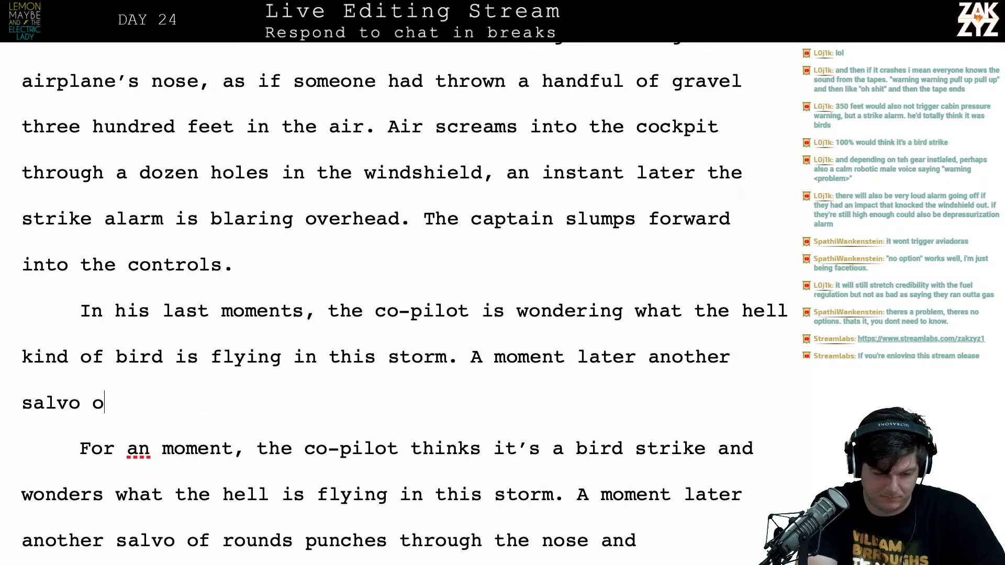
pyautogui.write('f rounds')
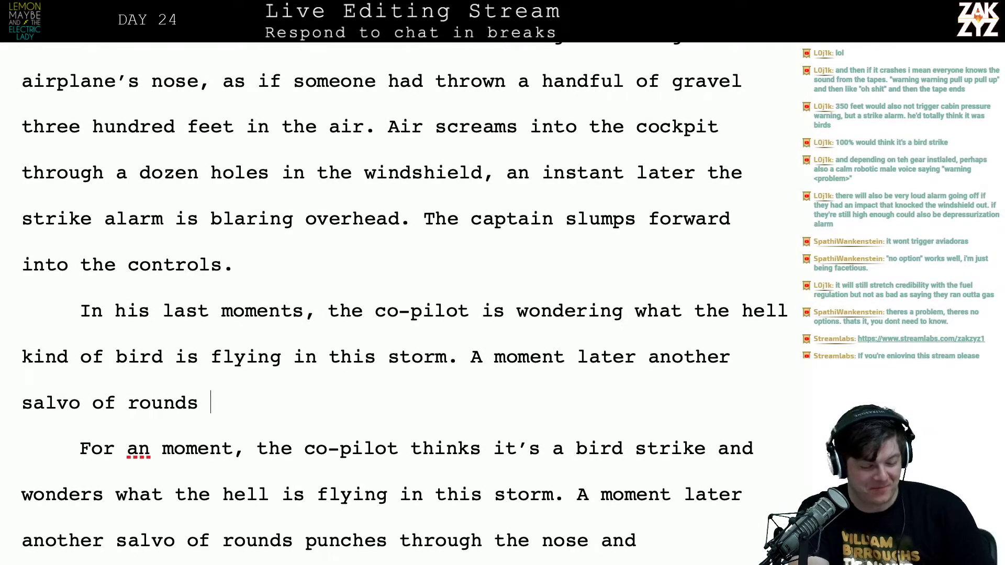
# Start a new paragraph after "into the controls." with "The last thing the co-pilot ever wonders is what the hell"
pyautogui.press('Return')
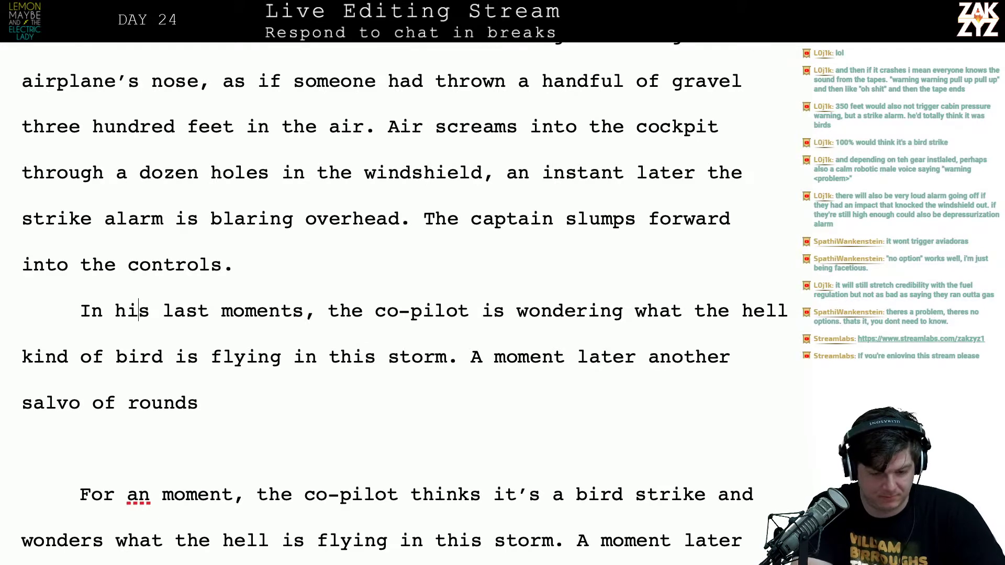
pyautogui.click(482, 314)
pyautogui.press('Up')
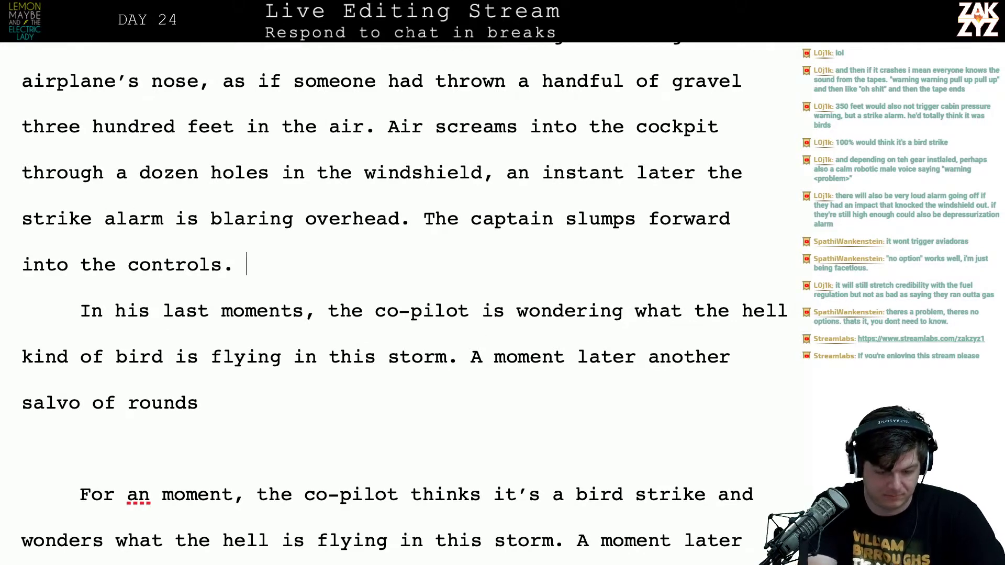
pyautogui.press('Return')
pyautogui.write('The last thing g')
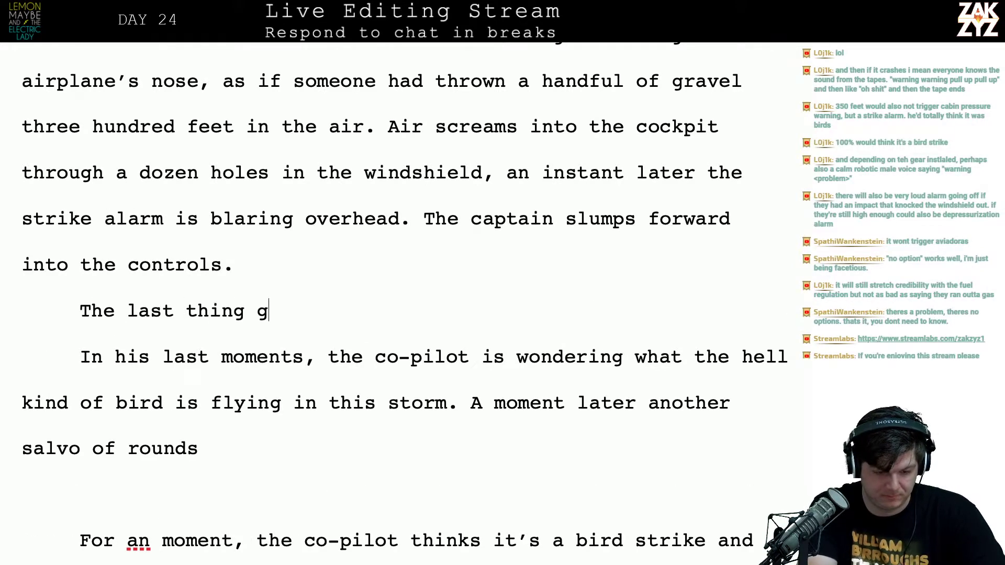
pyautogui.press('BackSpace')
pyautogui.write('the co')
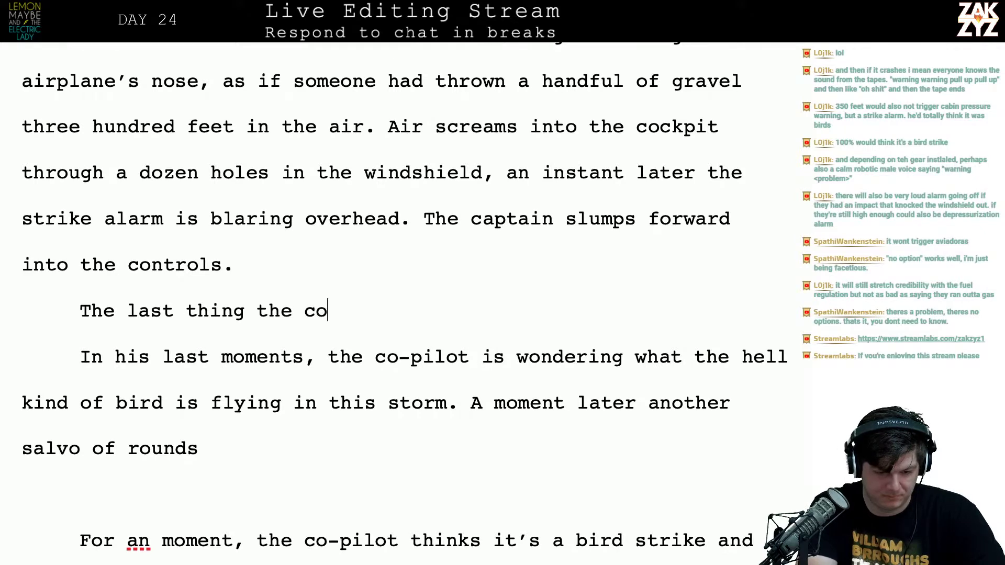
pyautogui.write('-pilot ever w')
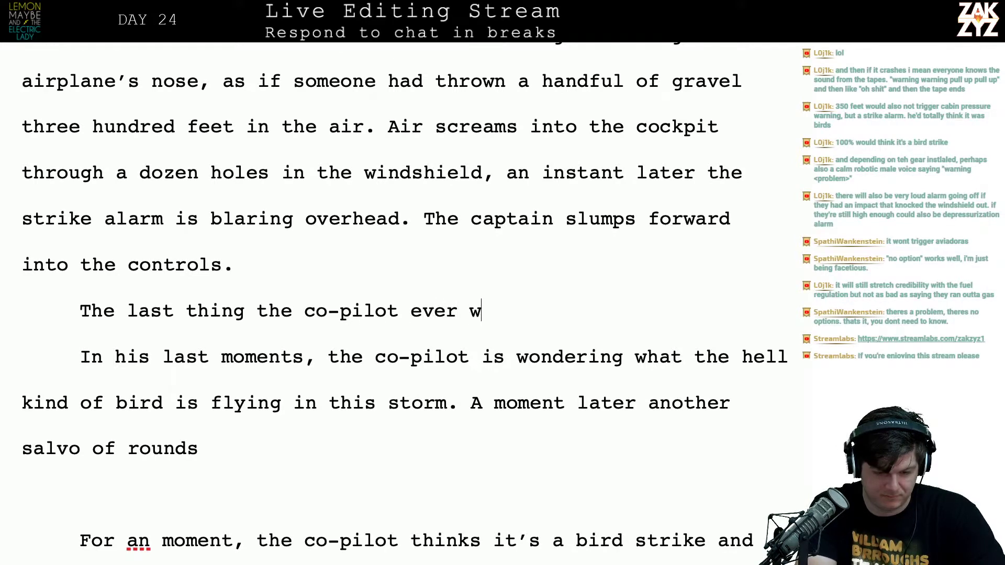
pyautogui.write('onders is w')
pyautogui.press('BackSpace')
pyautogui.write('s what')
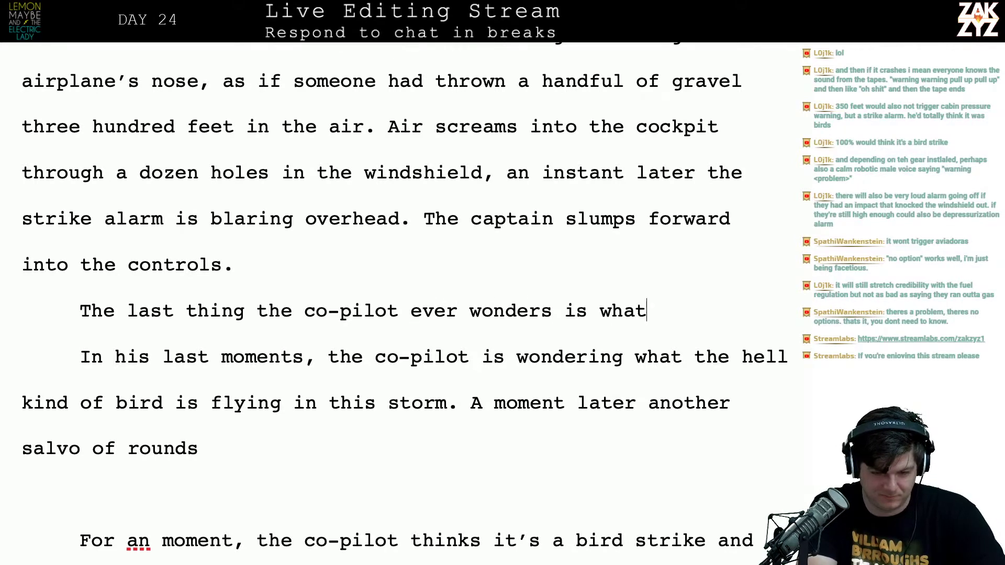
pyautogui.write(' the hell ')
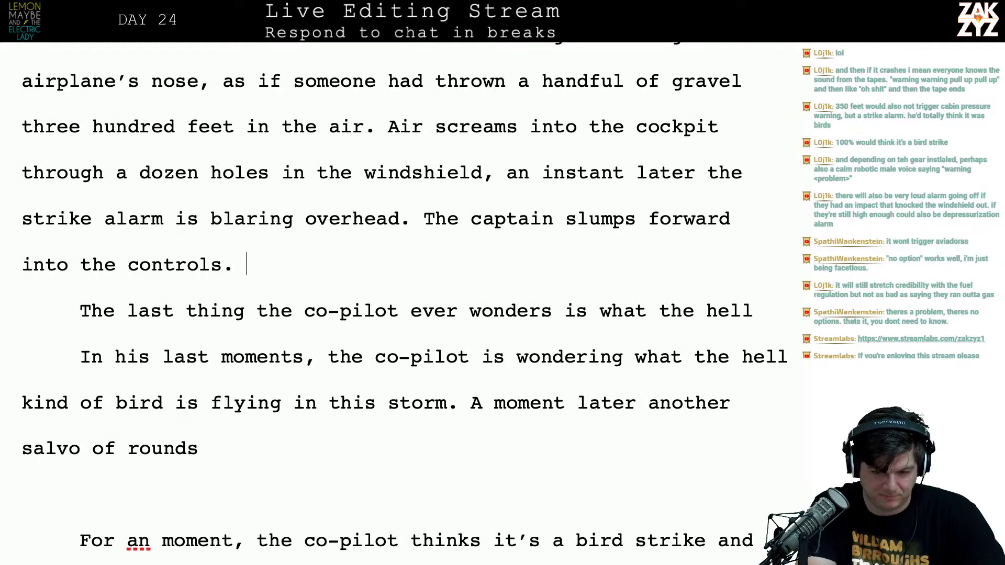
# Insert "bird" before "strike alarm" and finish the new co-pilot sentence with "kind of bird is flying in a storm like this."
pyautogui.write('bird')
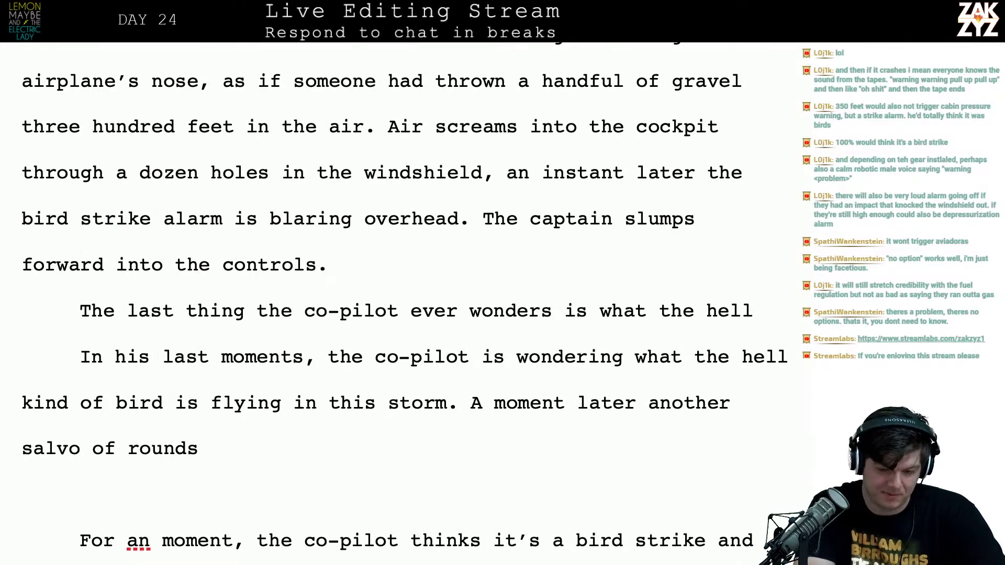
pyautogui.write('kind of')
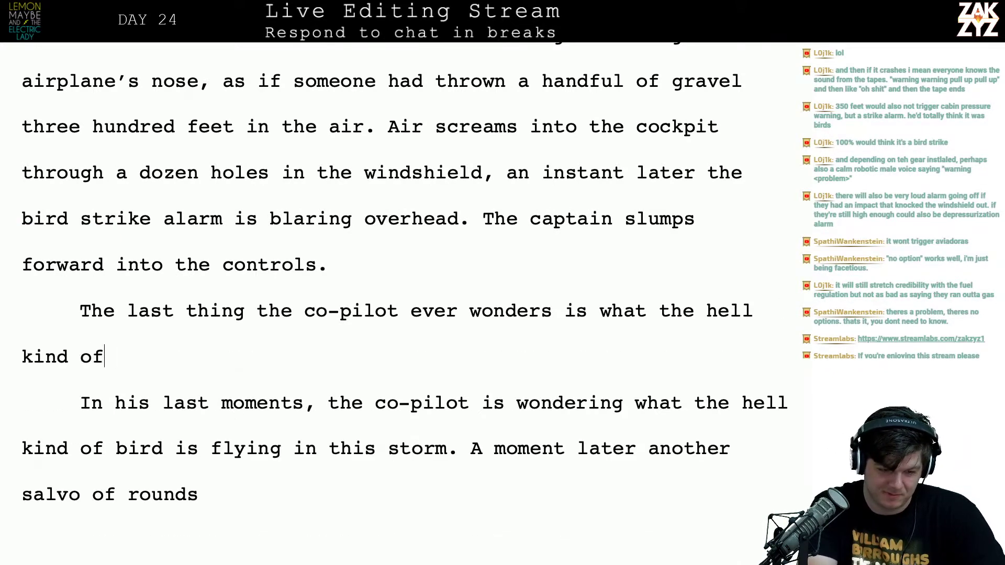
pyautogui.write(' bird is flying in this sto')
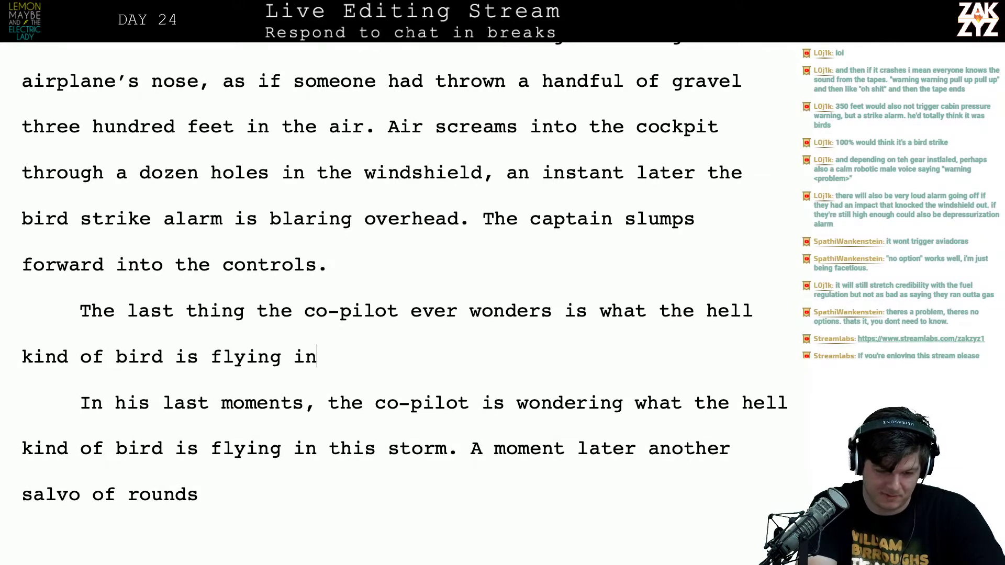
pyautogui.press('BackSpace')
pyautogui.press('BackSpace')
pyautogui.press('BackSpace')
pyautogui.press('BackSpace')
pyautogui.press('BackSpace')
pyautogui.press('BackSpace')
pyautogui.press('BackSpace')
pyautogui.press('BackSpace')
pyautogui.press('BackSpace')
pyautogui.press('BackSpace')
pyautogui.press('BackSpace')
pyautogui.write('in a st')
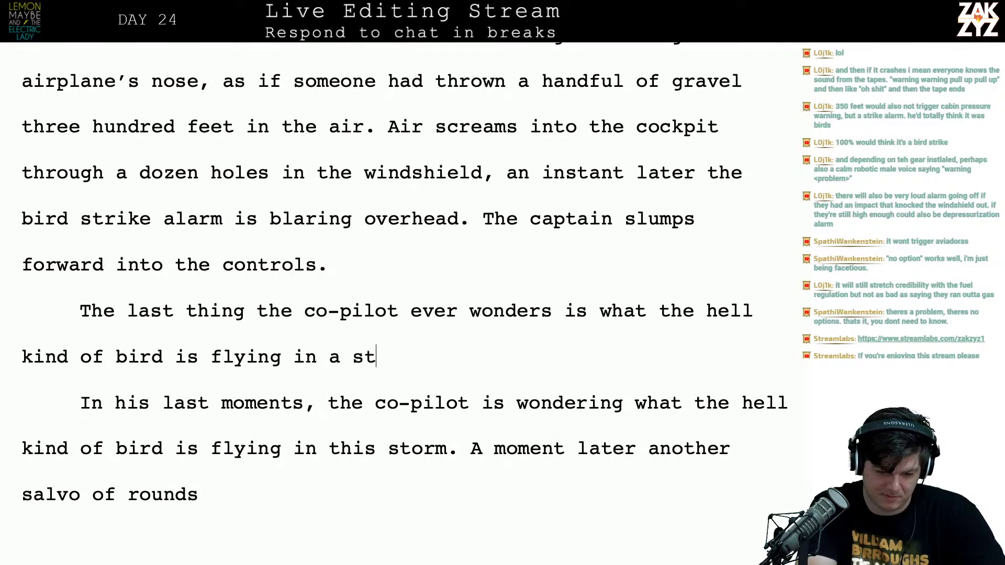
pyautogui.write('orm like this. Then.')
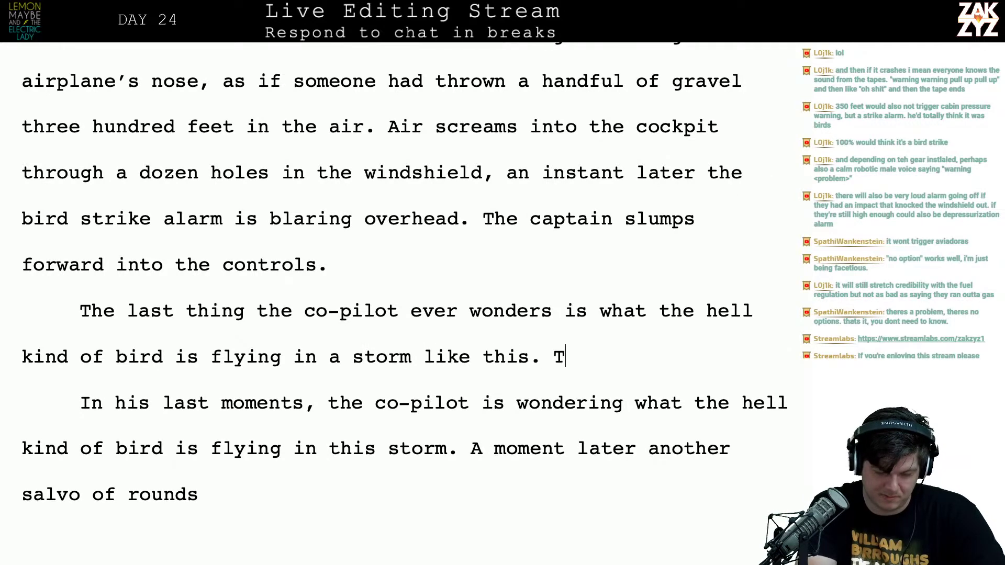
# Follow the bird sentence with "Then another salvo of rounds strikes the nose,"
pyautogui.press('BackSpace')
pyautogui.press('BackSpace')
pyautogui.press('BackSpace')
pyautogui.press('BackSpace')
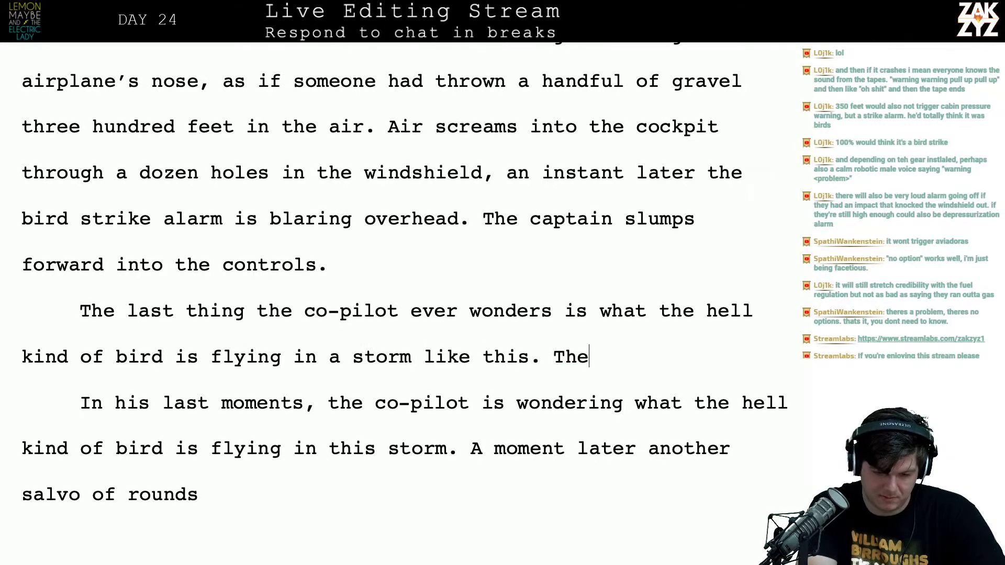
pyautogui.write('en another')
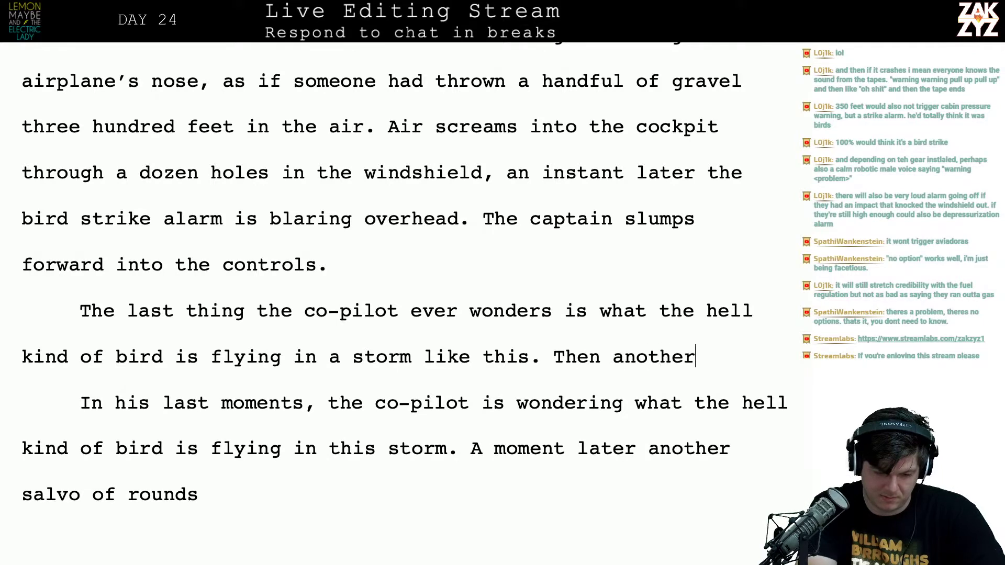
pyautogui.write(' salvo of rounds stri')
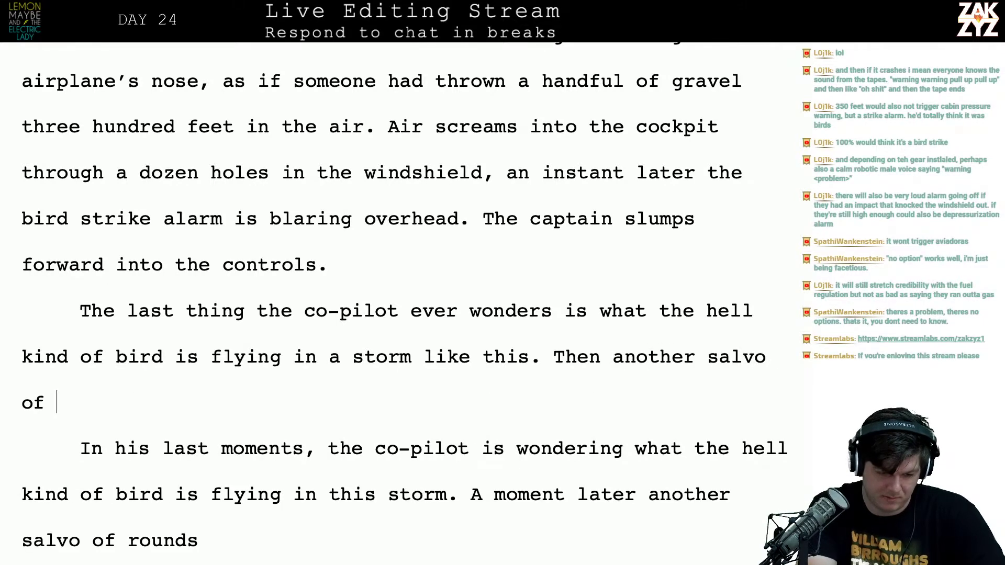
pyautogui.write('kes the nose,')
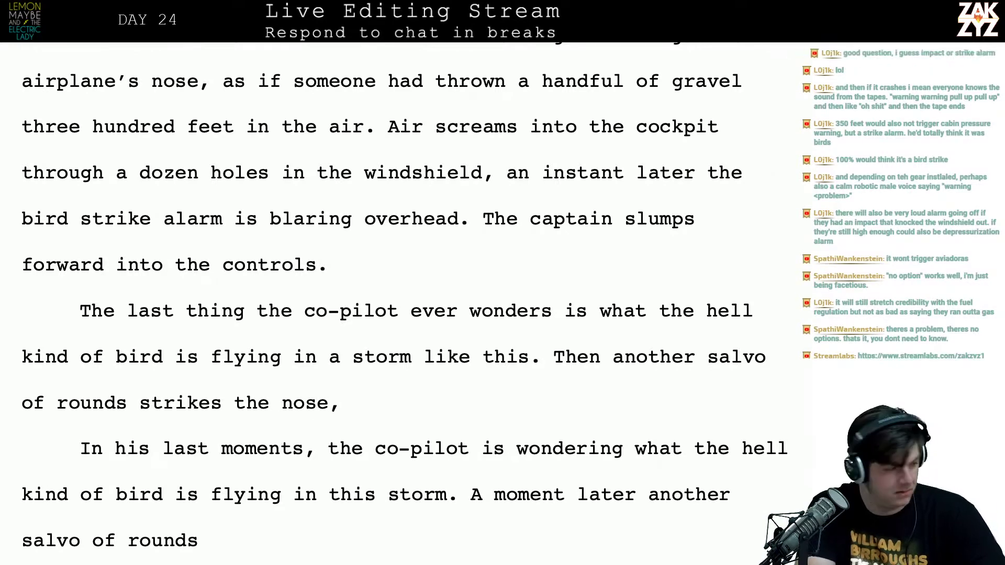
# Continue the salvo sentence after "strikes the nose," with "a bullet passes through his thigh"
pyautogui.click(207, 540)
pyautogui.press('Return')
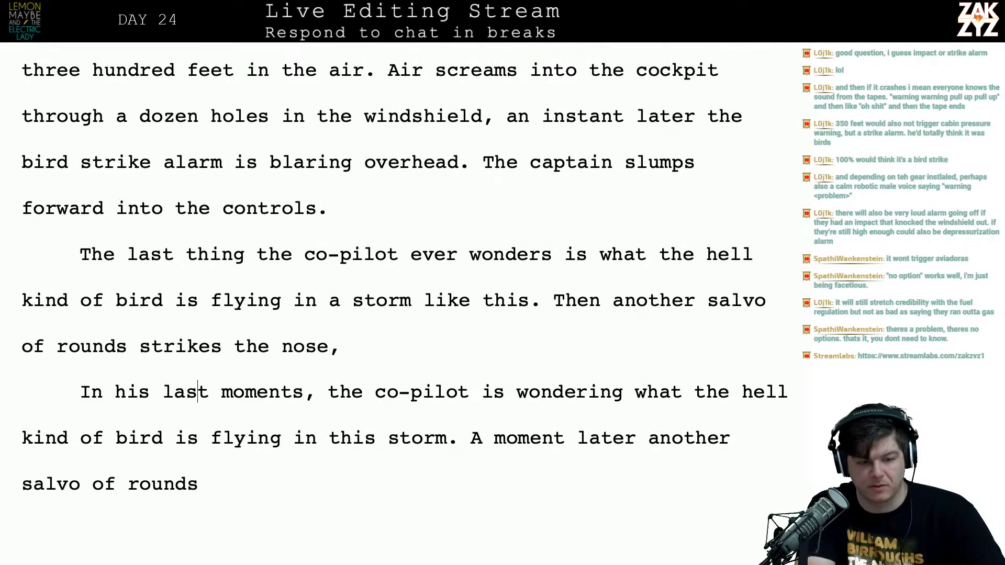
pyautogui.click(211, 208)
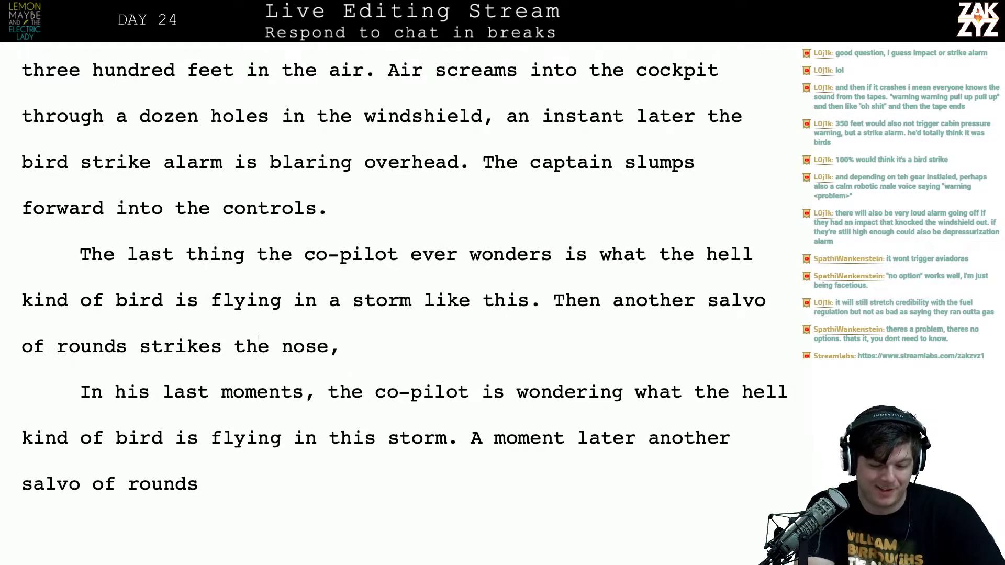
pyautogui.press('Right')
pyautogui.press('Right')
pyautogui.press('Right')
pyautogui.press('Right')
pyautogui.press('Right')
pyautogui.press('Right')
pyautogui.press('Right')
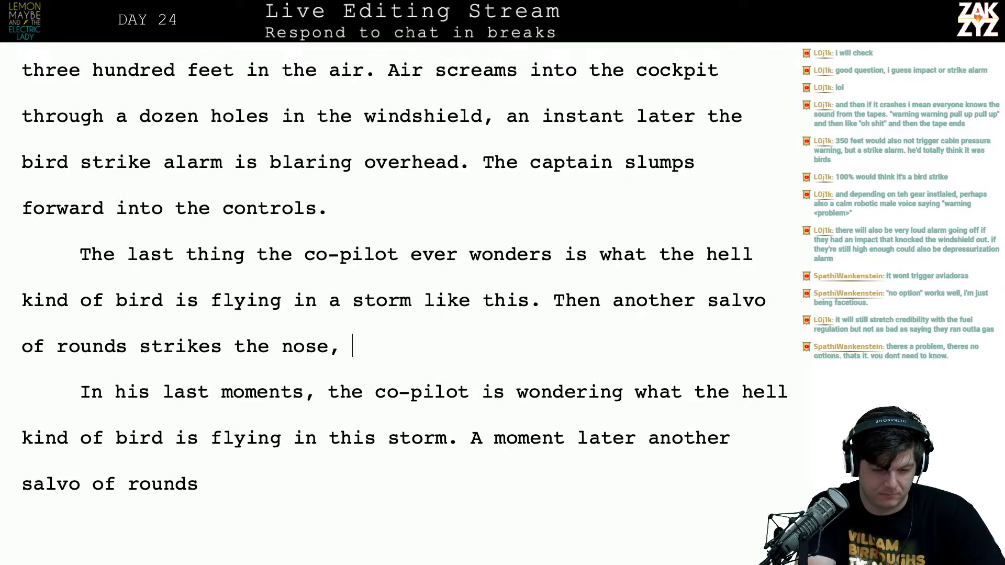
pyautogui.write('a bullet ')
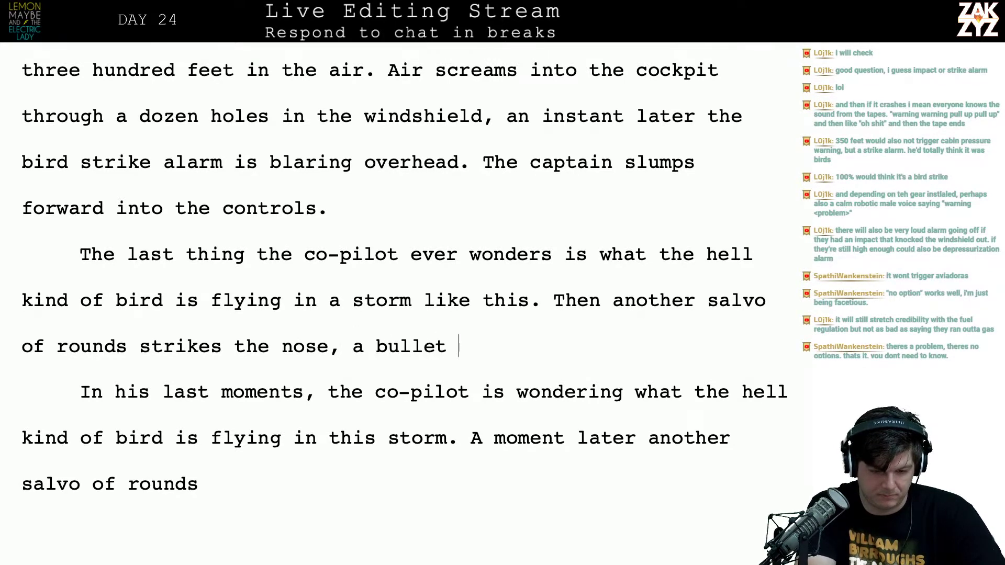
pyautogui.write('passes through hi')
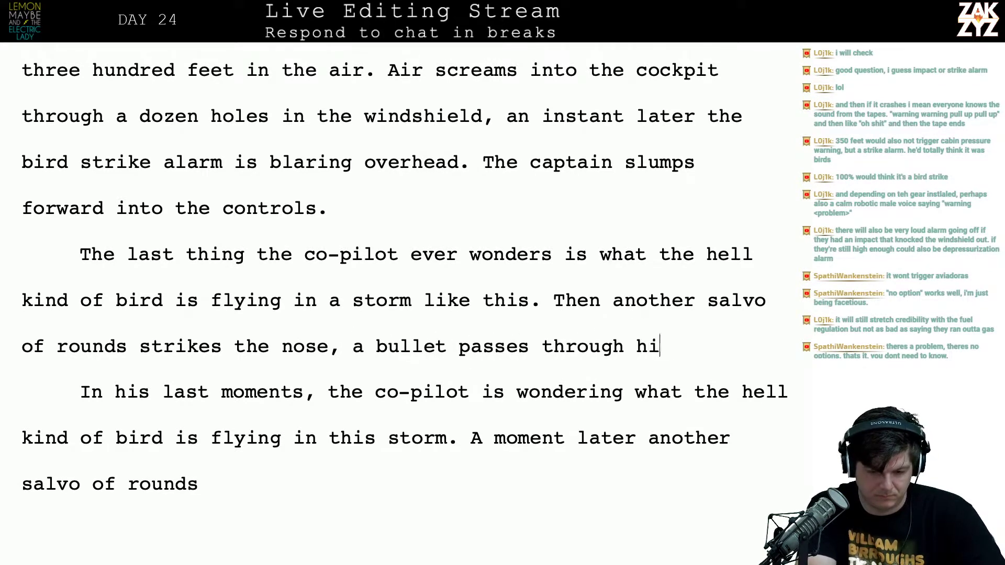
pyautogui.write('s thing')
pyautogui.press('BackSpace')
pyautogui.press('BackSpace')
pyautogui.write('gh ')
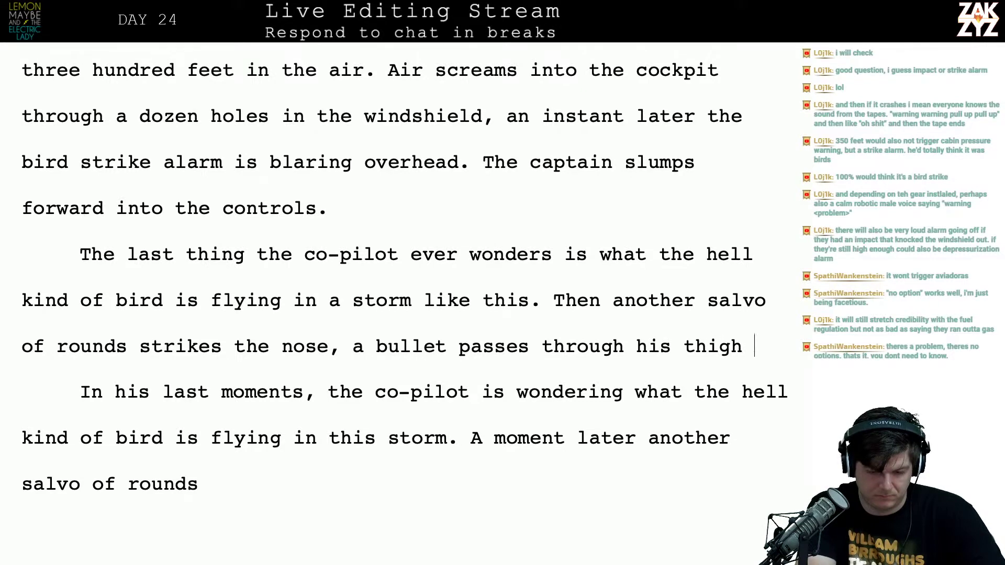
# Extend the bullet clause with "and into his guts,"
pyautogui.write('and into his g')
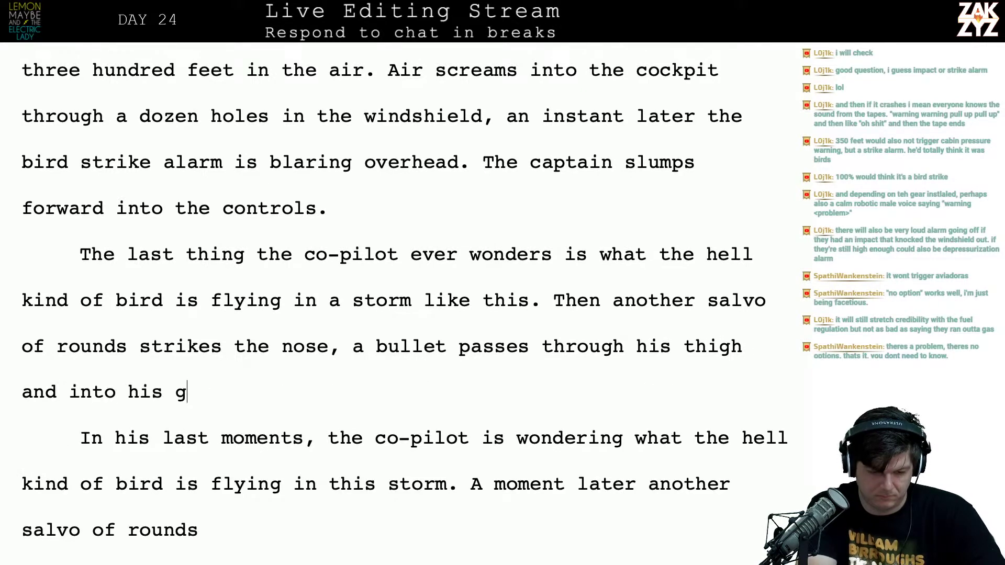
pyautogui.press('BackSpace')
pyautogui.write('st')
pyautogui.press('BackSpace')
pyautogui.write('g')
pyautogui.press('BackSpace')
pyautogui.press('BackSpace')
pyautogui.write('gut')
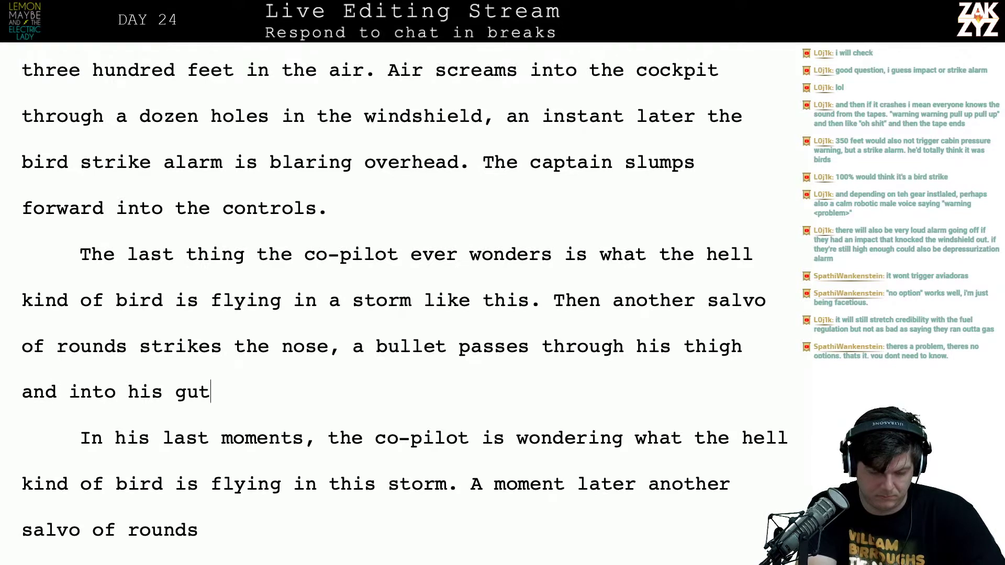
pyautogui.write('s, antoer')
pyautogui.press('BackSpace')
pyautogui.press('BackSpace')
pyautogui.press('BackSpace')
pyautogui.write('lers')
pyautogui.press('BackSpace')
pyautogui.press('BackSpace')
pyautogui.press('BackSpace')
pyautogui.press('BackSpace')
pyautogui.press('BackSpace')
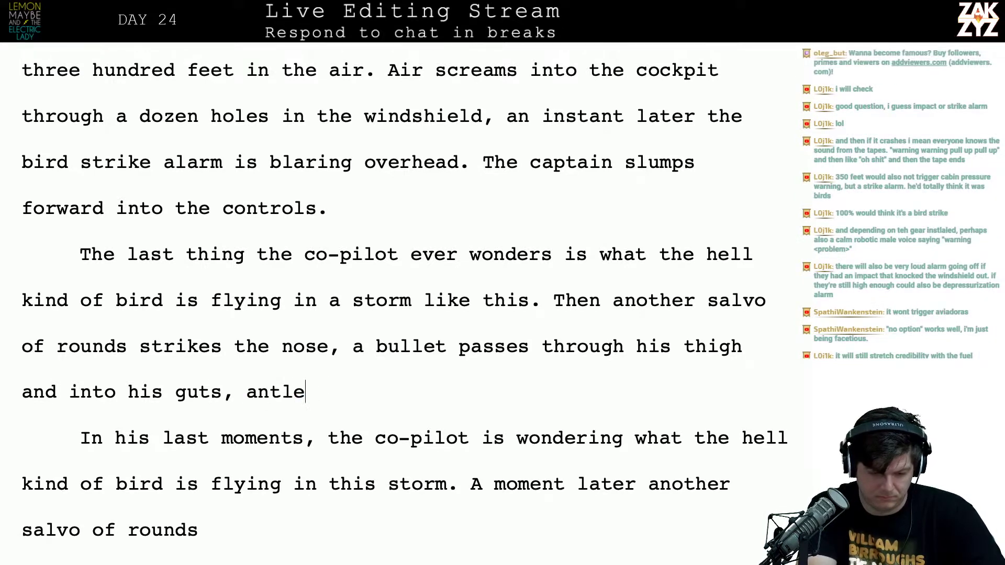
pyautogui.write('t')
pyautogui.press('BackSpace')
pyautogui.write('other')
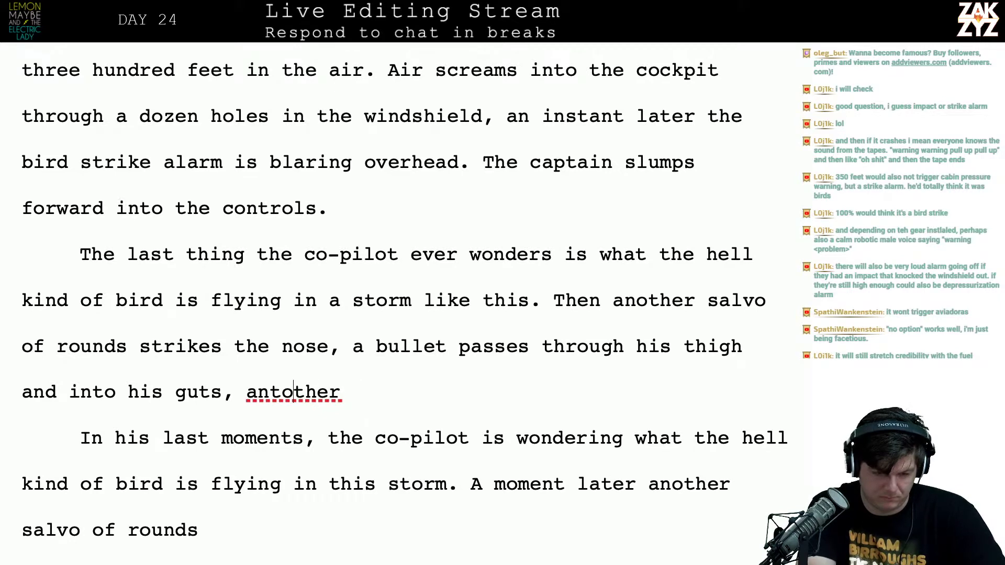
pyautogui.press('Delete')
pyautogui.click(294, 484)
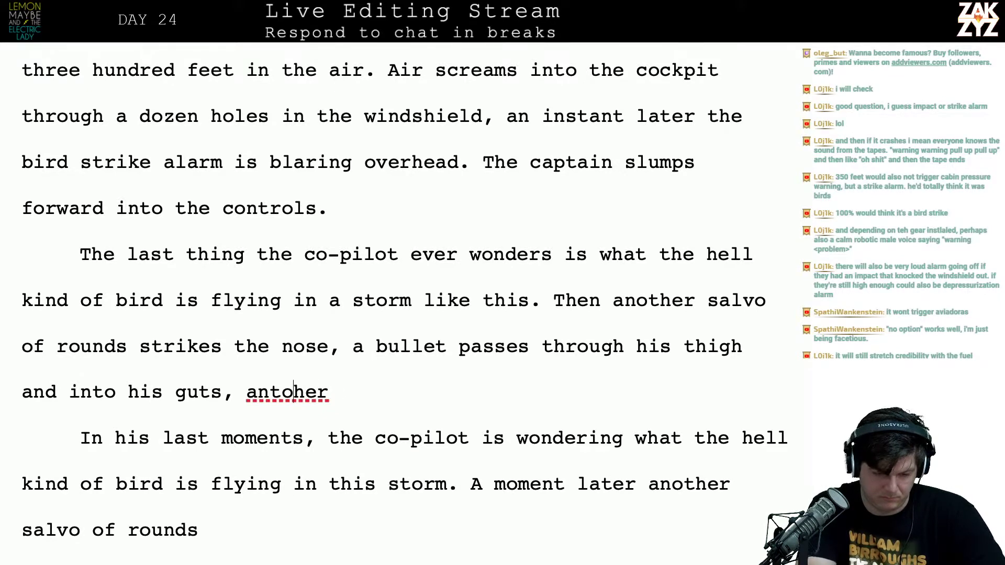
pyautogui.press('BackSpace')
pyautogui.press('Right')
pyautogui.write('o')
pyautogui.press('BackSpace')
pyautogui.press('BackSpace')
pyautogui.press('BackSpace')
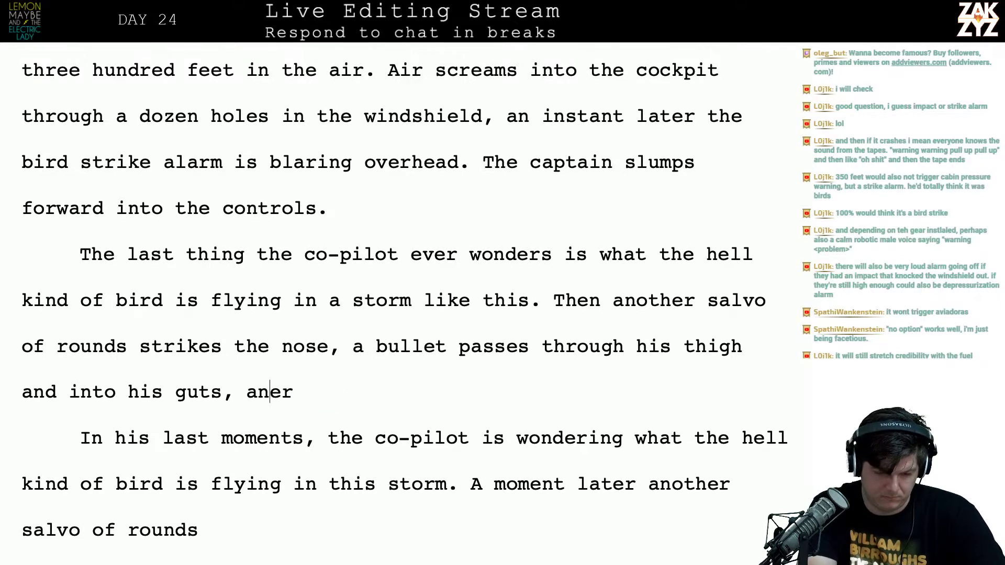
# Delete the misspelled fragment after "into his guts," together with all the old draft text up to the paragraph beginning "On the ground"
pyautogui.press('Down')
pyautogui.press('Down')
pyautogui.press('Down')
pyautogui.press('Down')
pyautogui.press('Down')
pyautogui.press('Down')
pyautogui.press('Down')
pyautogui.press('Down')
pyautogui.press('Down')
pyautogui.press('Down')
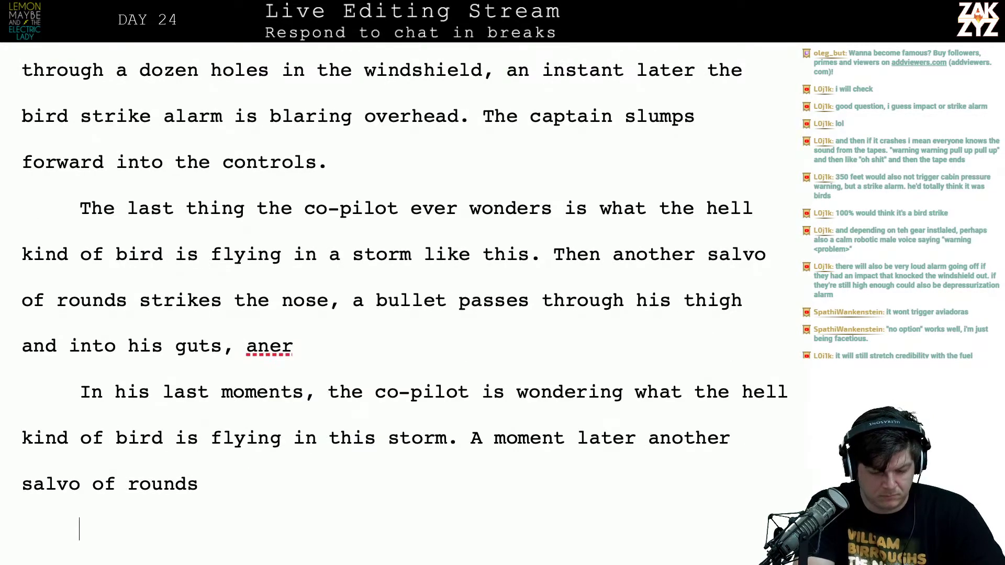
pyautogui.press('Down')
pyautogui.press('Down')
pyautogui.press('Down')
pyautogui.press('Down')
pyautogui.press('Down')
pyautogui.press('Down')
pyautogui.press('Down')
pyautogui.press('Down')
pyautogui.press('Down')
pyautogui.press('Down')
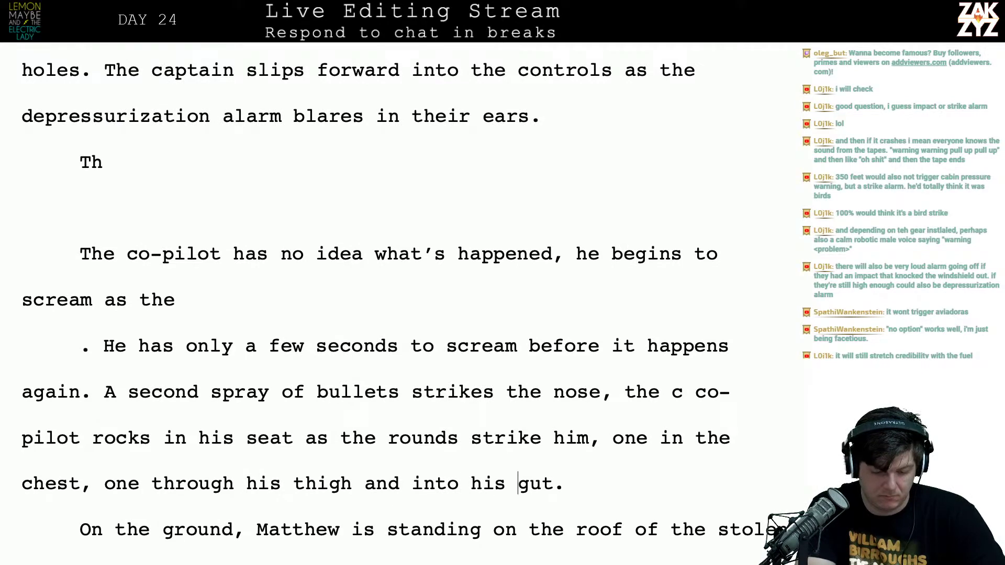
pyautogui.hotkey('shift', 'Up')
pyautogui.hotkey('shift', 'Up')
pyautogui.hotkey('shift', 'Up')
pyautogui.hotkey('shift', 'Up')
pyautogui.hotkey('shift', 'Up')
pyautogui.hotkey('shift', 'Up')
pyautogui.hotkey('shift', 'Up')
pyautogui.hotkey('shift', 'Up')
pyautogui.hotkey('shift', 'Up')
pyautogui.hotkey('shift', 'Up')
pyautogui.hotkey('shift', 'Up')
pyautogui.hotkey('shift', 'Up')
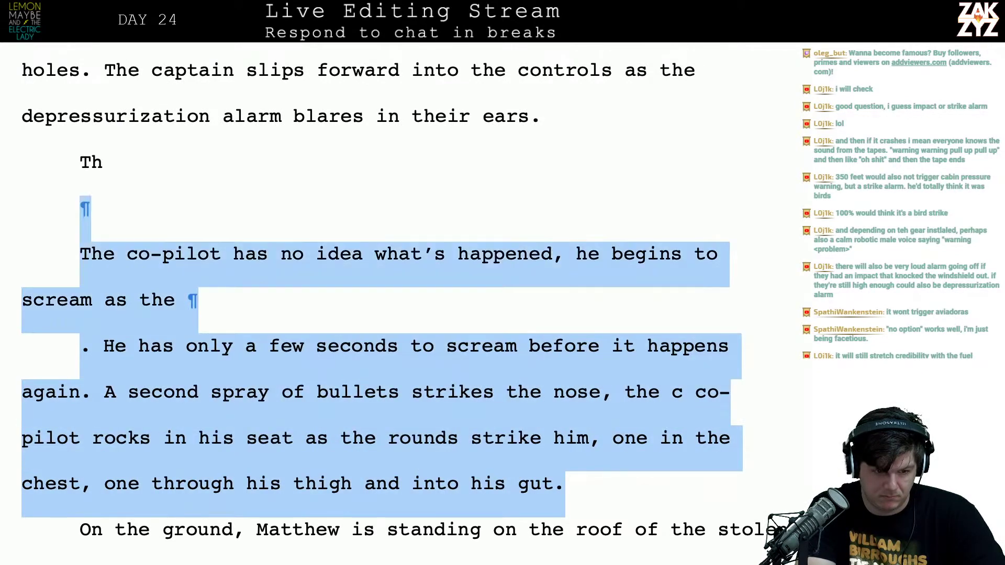
pyautogui.hotkey('shift', 'Up')
pyautogui.hotkey('shift', 'Up')
pyautogui.hotkey('shift', 'Up')
pyautogui.hotkey('shift', 'Up')
pyautogui.hotkey('shift', 'Up')
pyautogui.hotkey('shift', 'Up')
pyautogui.hotkey('shift', 'Up')
pyautogui.hotkey('shift', 'Up')
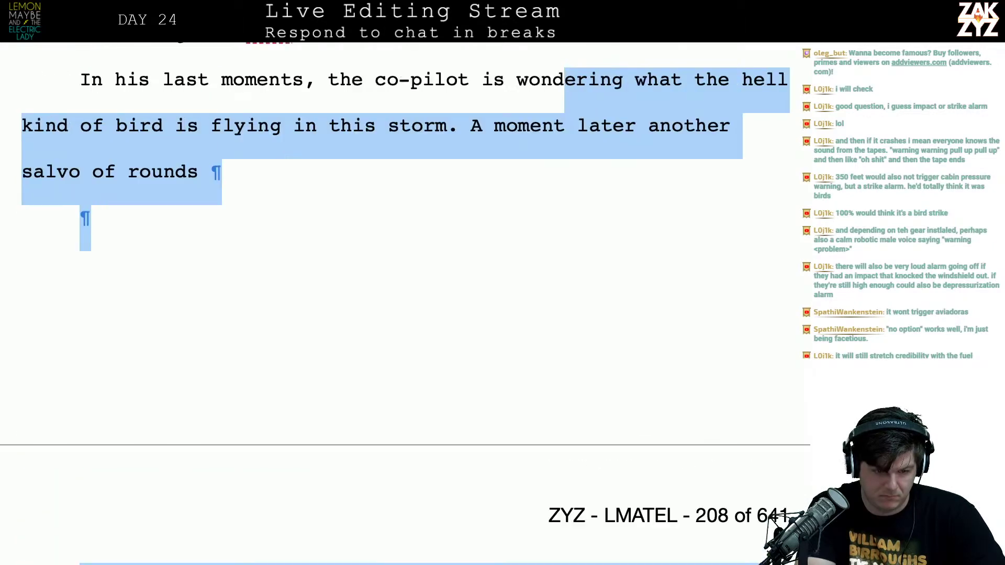
pyautogui.hotkey('shift', 'Down')
pyautogui.hotkey('shift', 'Down')
pyautogui.hotkey('shift', 'Down')
pyautogui.hotkey('shift', 'Down')
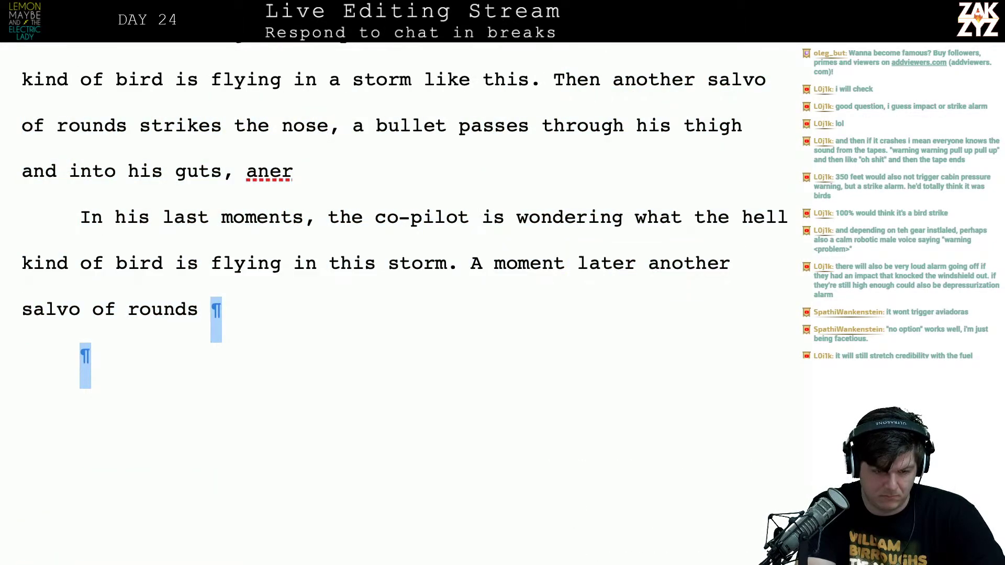
pyautogui.hotkey('shift', 'Up')
pyautogui.hotkey('shift', 'Up')
pyautogui.hotkey('shift', 'Up')
pyautogui.hotkey('shift', 'Left')
pyautogui.hotkey('shift', 'Left')
pyautogui.hotkey('shift', 'Left')
pyautogui.hotkey('shift', 'Left')
pyautogui.hotkey('shift', 'Left')
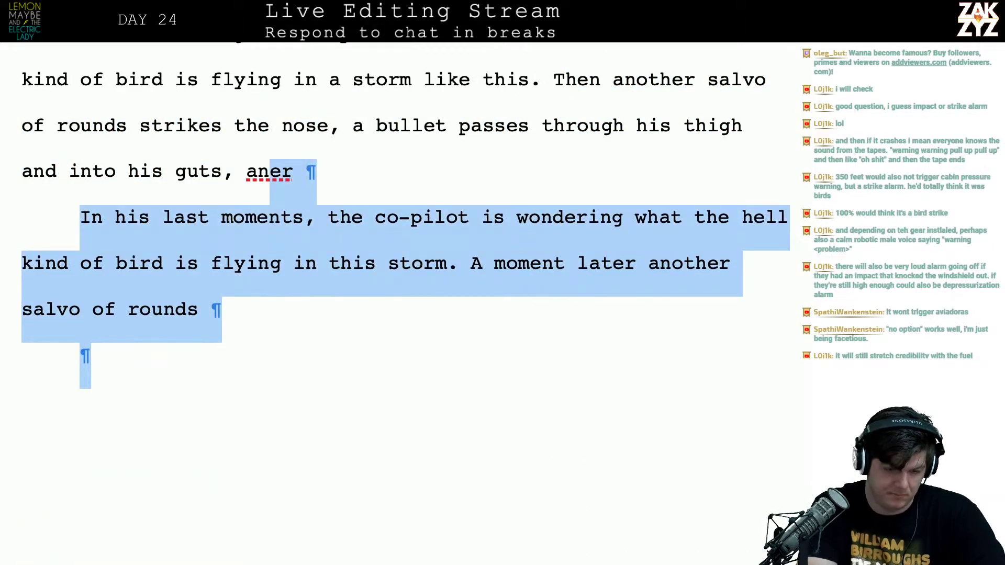
pyautogui.press('BackSpace')
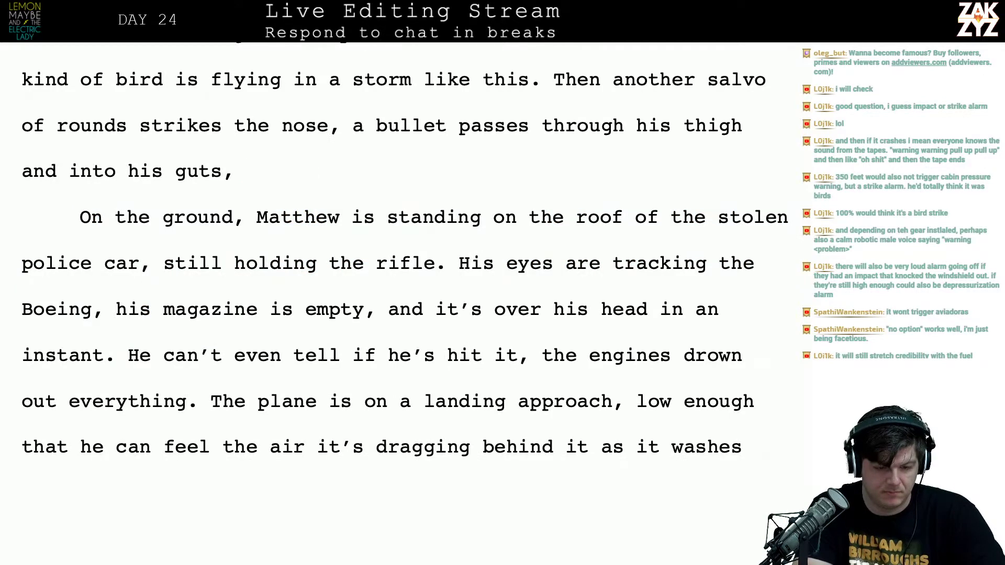
# Rewrite the text after "strikes the nose," as "and a bullet passes through his thigh and into his guts, another takes him in the throat."
pyautogui.click(341, 129)
pyautogui.press('Return')
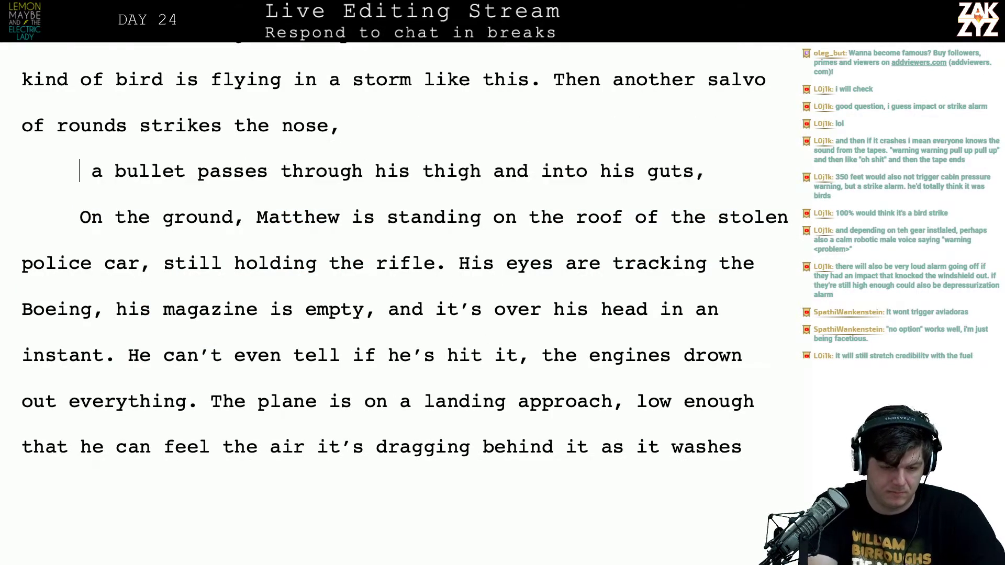
pyautogui.write('and a pu')
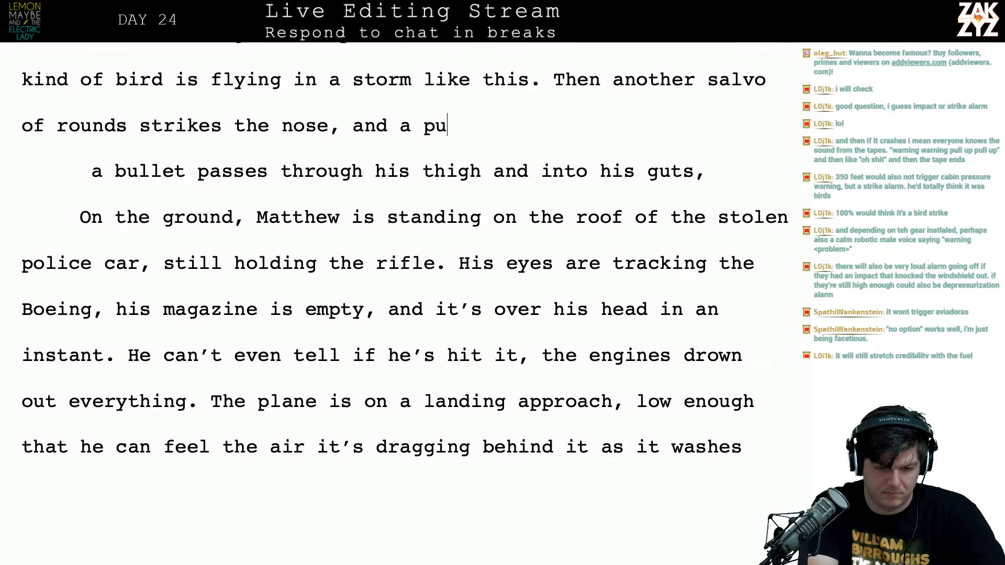
pyautogui.press('BackSpace')
pyautogui.press('BackSpace')
pyautogui.write('bullet pas')
pyautogui.press('BackSpace')
pyautogui.press('BackSpace')
pyautogui.press('BackSpace')
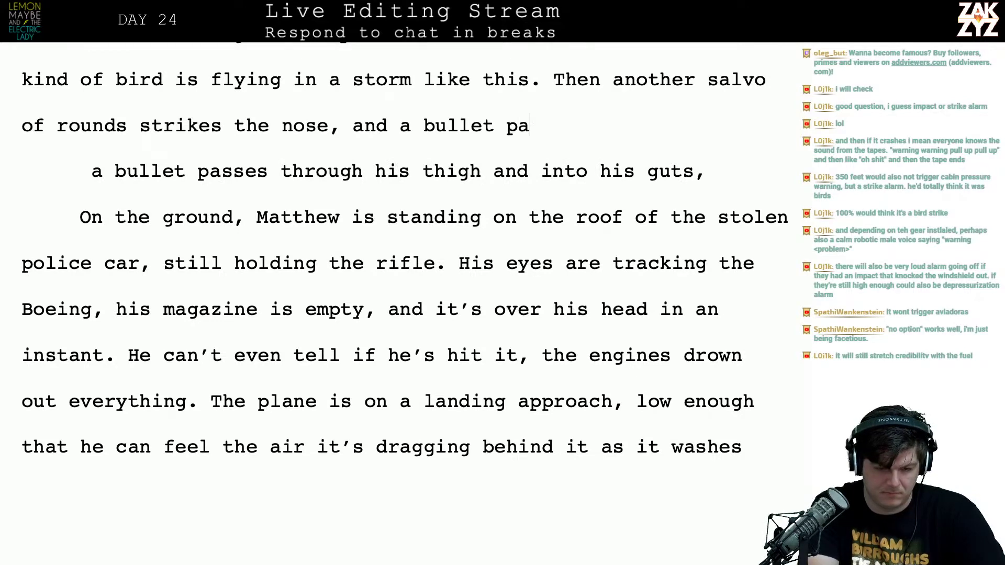
pyautogui.write('passe')
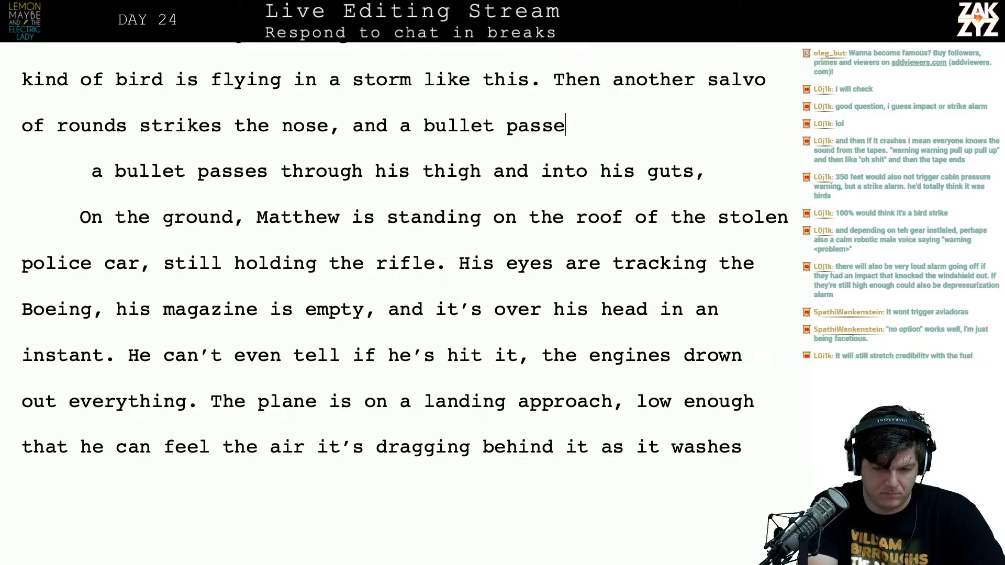
pyautogui.write('s through his ')
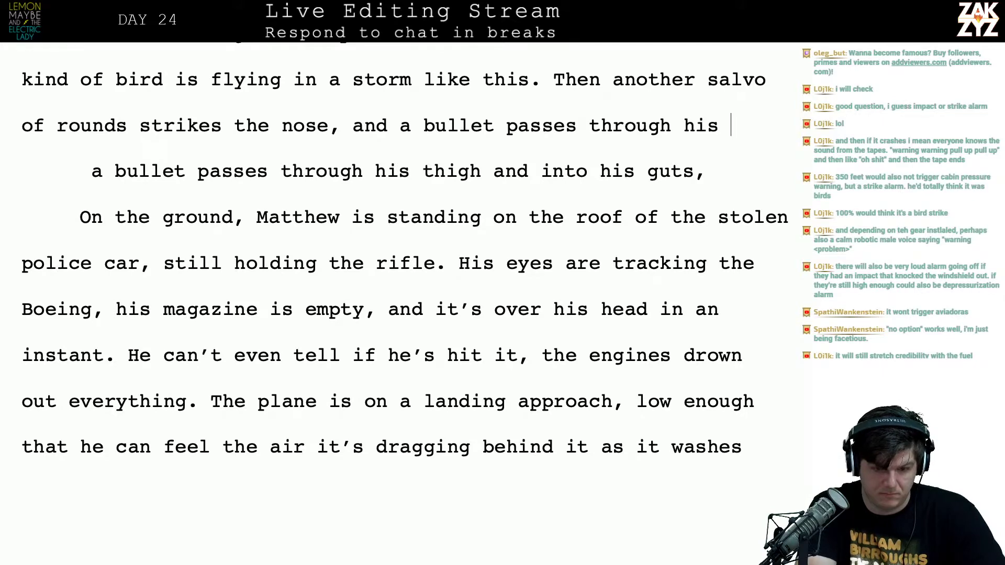
pyautogui.write('thig')
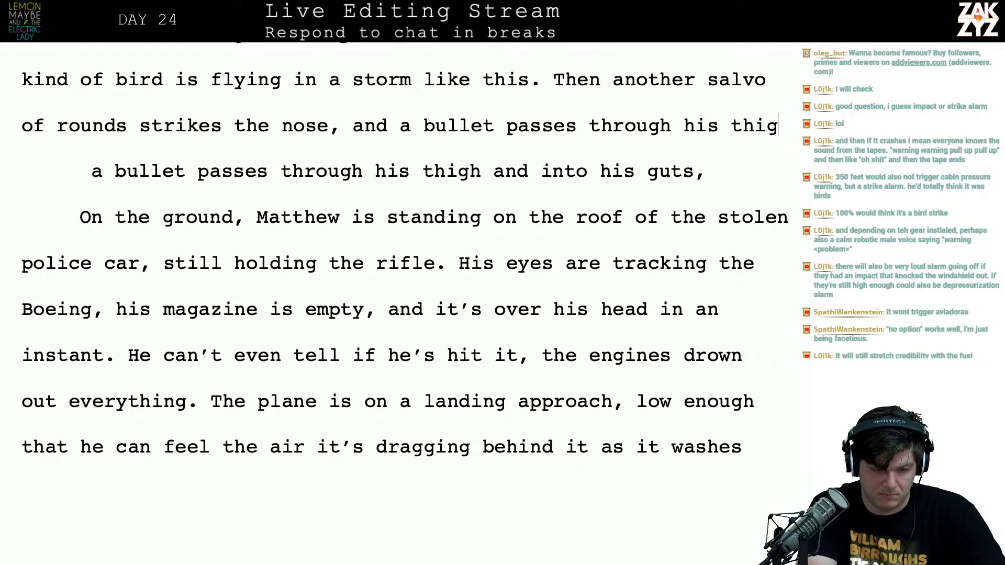
pyautogui.write('h and into his gu')
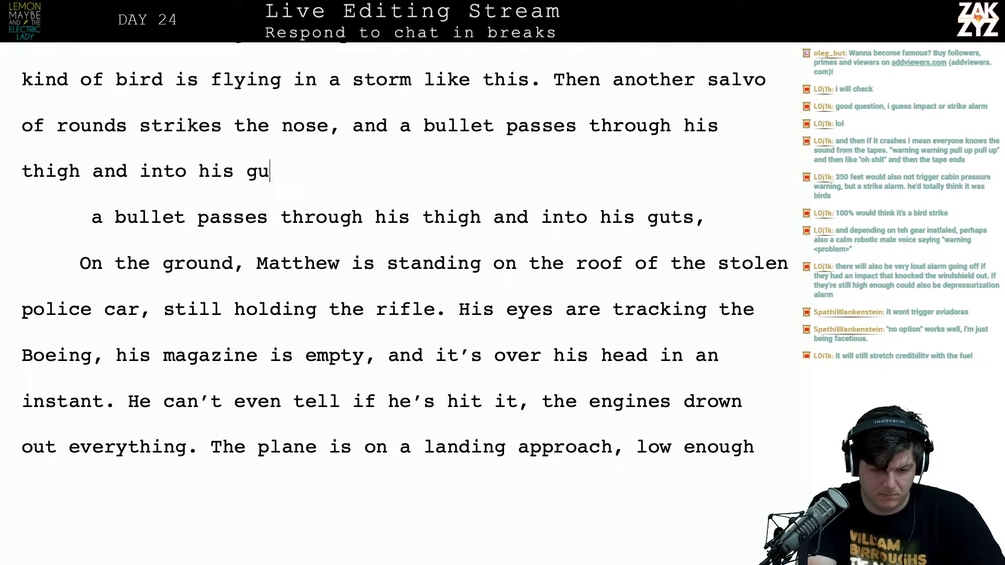
pyautogui.write('ts, another take')
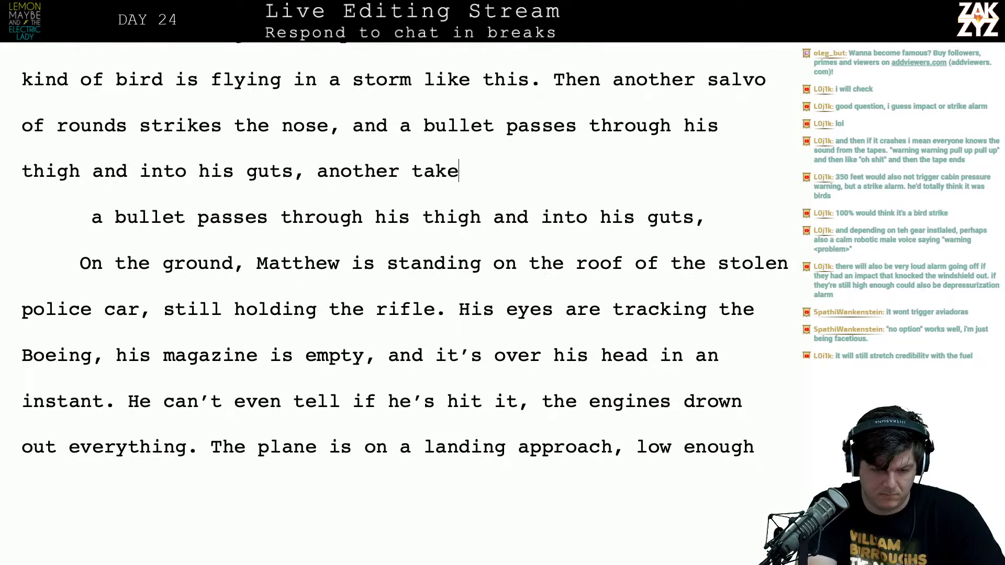
pyautogui.write('s him in the throat.')
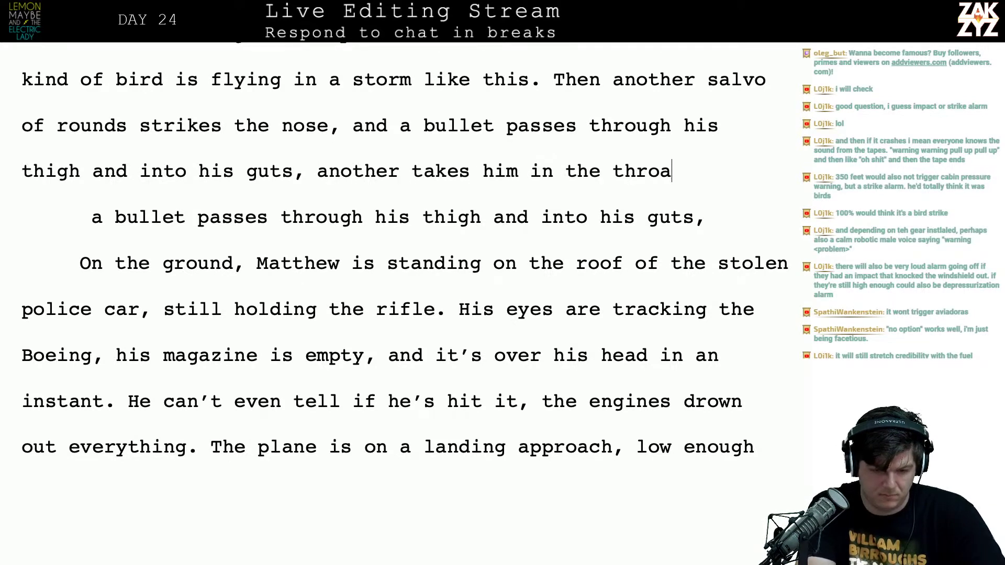
# Delete the leftover line "a bullet passes through his thigh and into his guts,", keeping "On the ground" as the start of its own paragraph
pyautogui.hotkey('shift', 'Down')
pyautogui.hotkey('shift', 'Down')
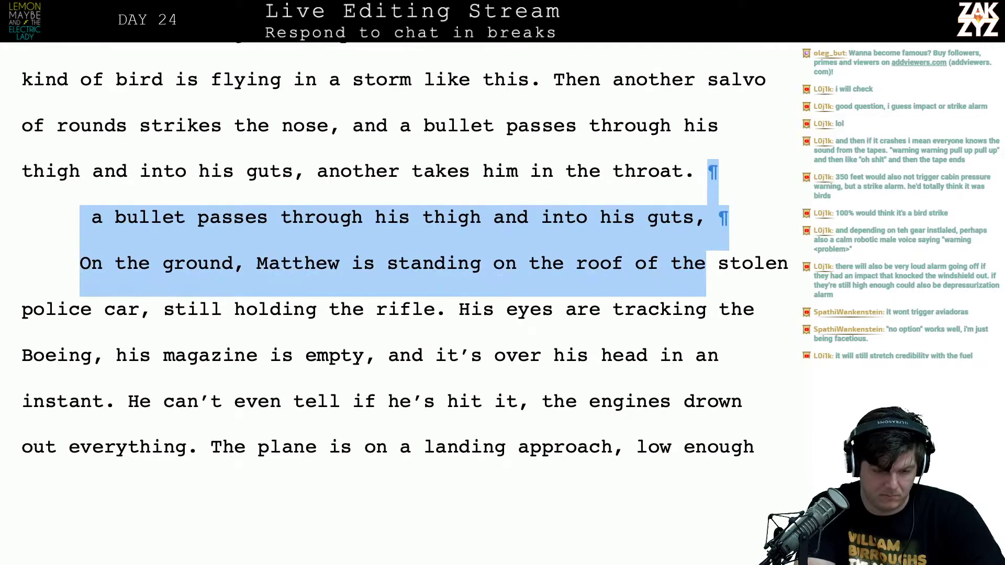
pyautogui.hotkey('shift', 'Right')
pyautogui.hotkey('shift', 'Home')
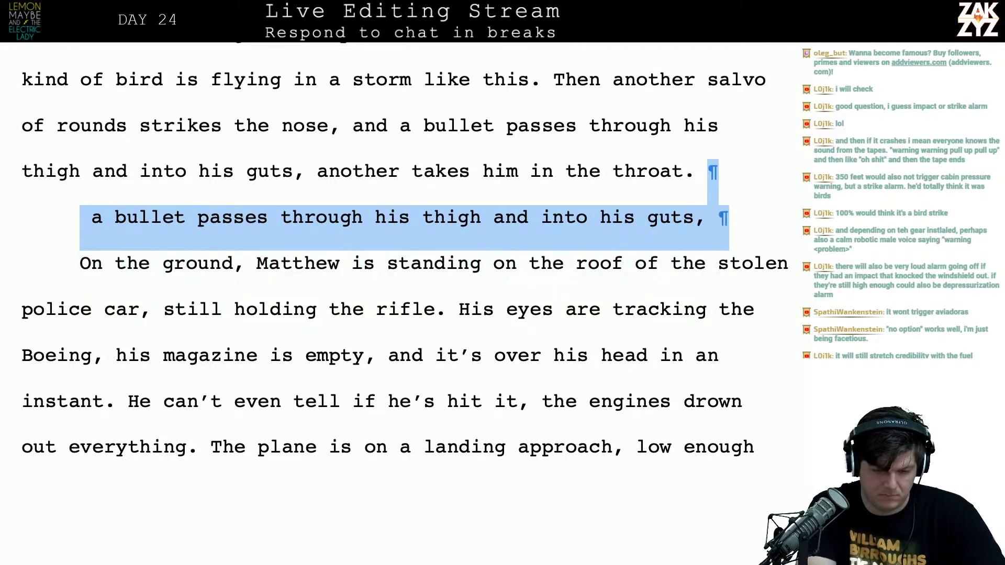
pyautogui.press('BackSpace')
pyautogui.press('Return')
pyautogui.press('Return')
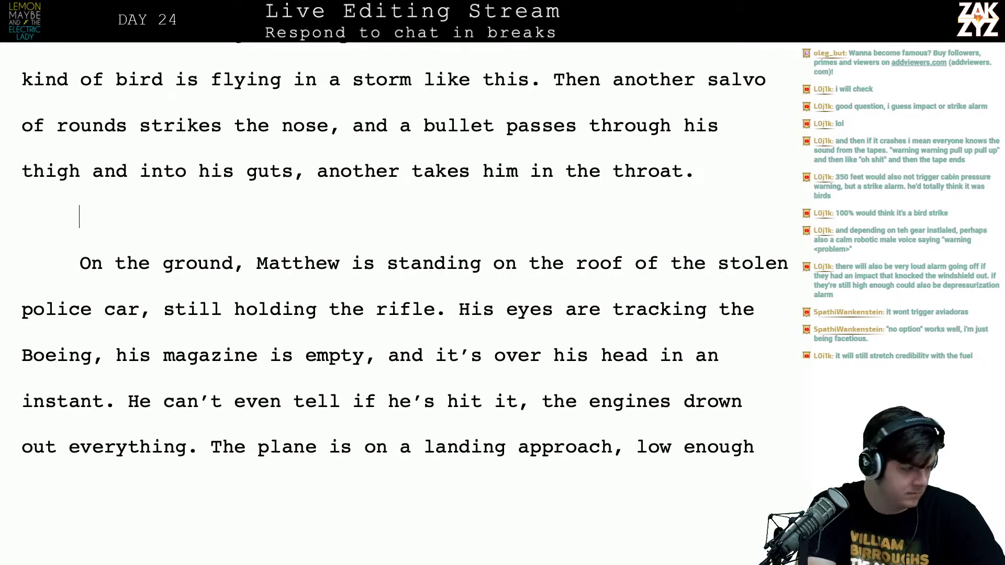
pyautogui.press('BackSpace')
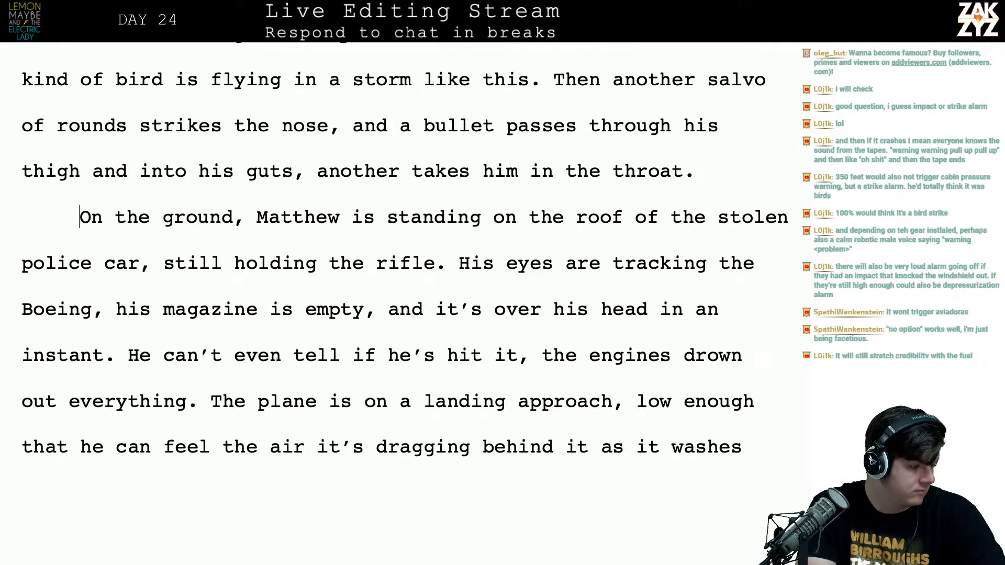
pyautogui.press('Right')
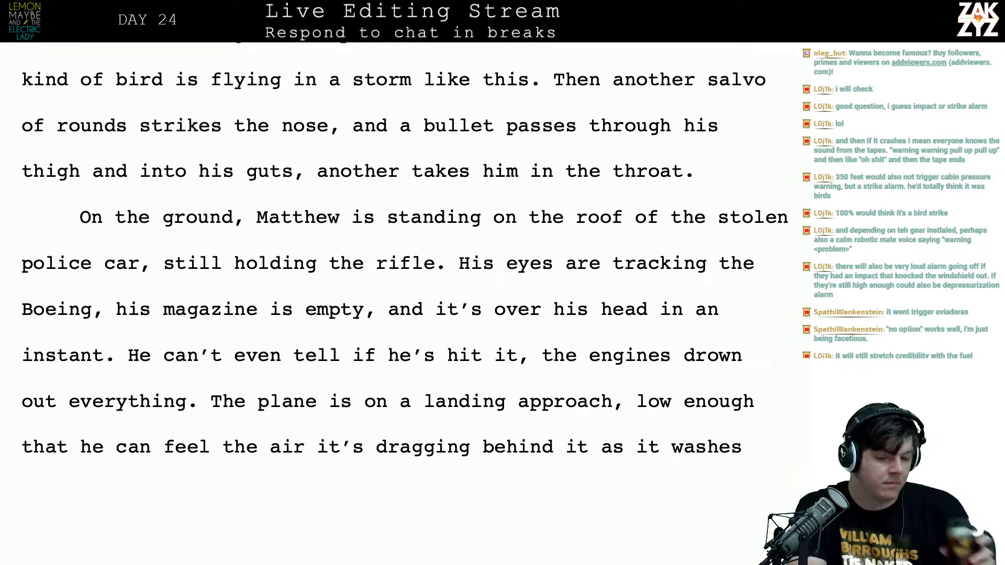
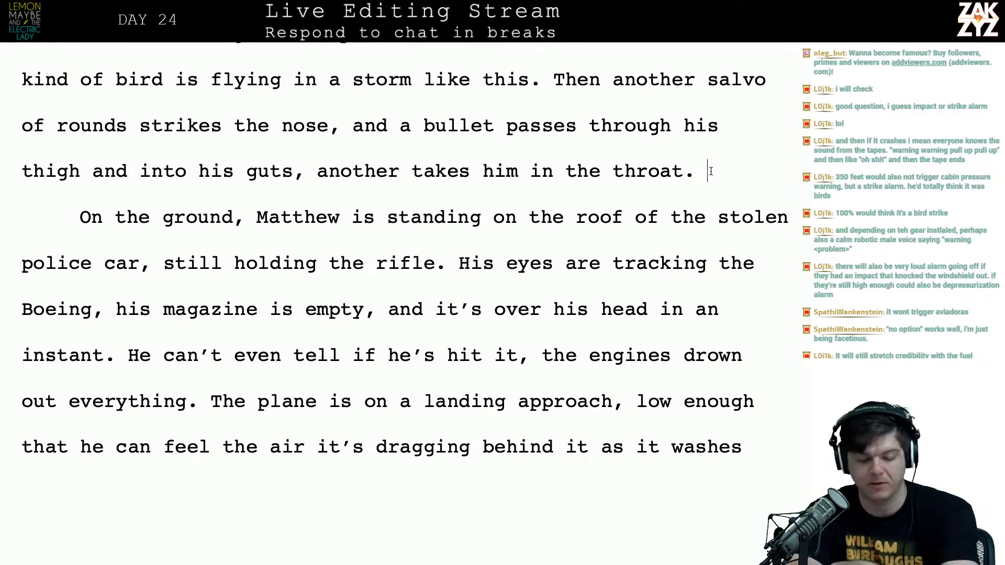
# Switch to Safari, search the web for "stall speed 777" and read the top result on the Boeing 777's speeds
pyautogui.press('super+Tab')
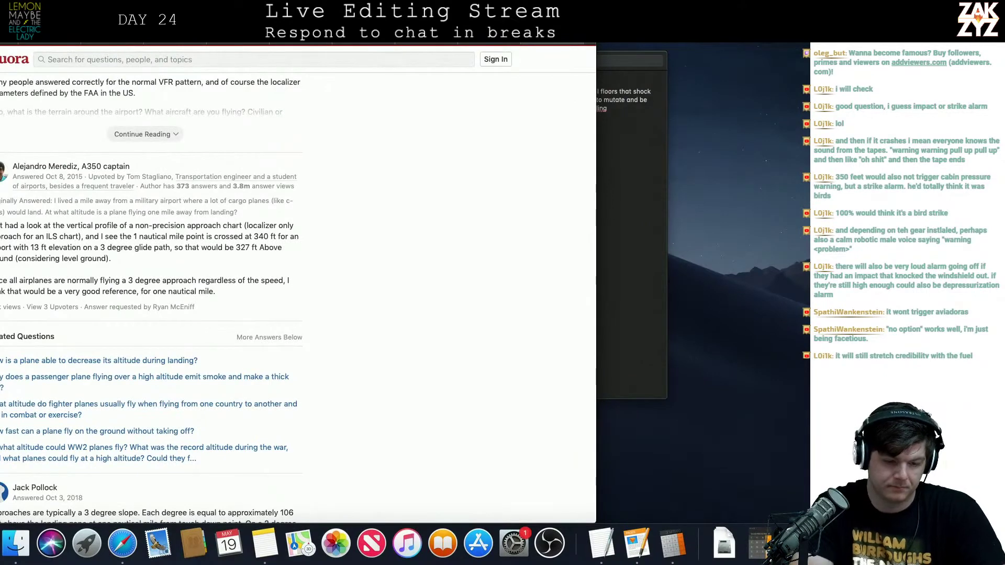
pyautogui.press('super+l')
pyautogui.write('stall spee')
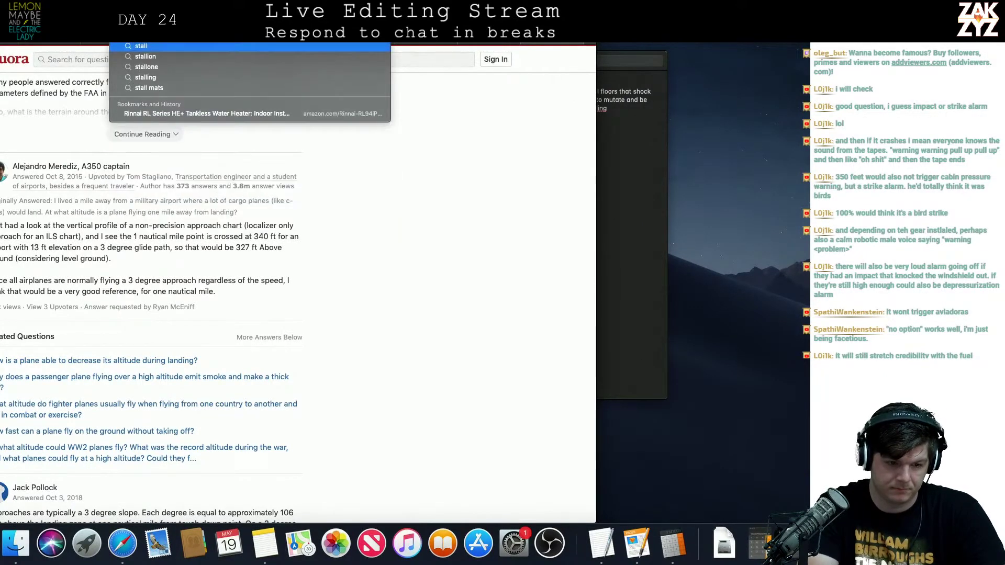
pyautogui.write('d c172')
pyautogui.press('Return')
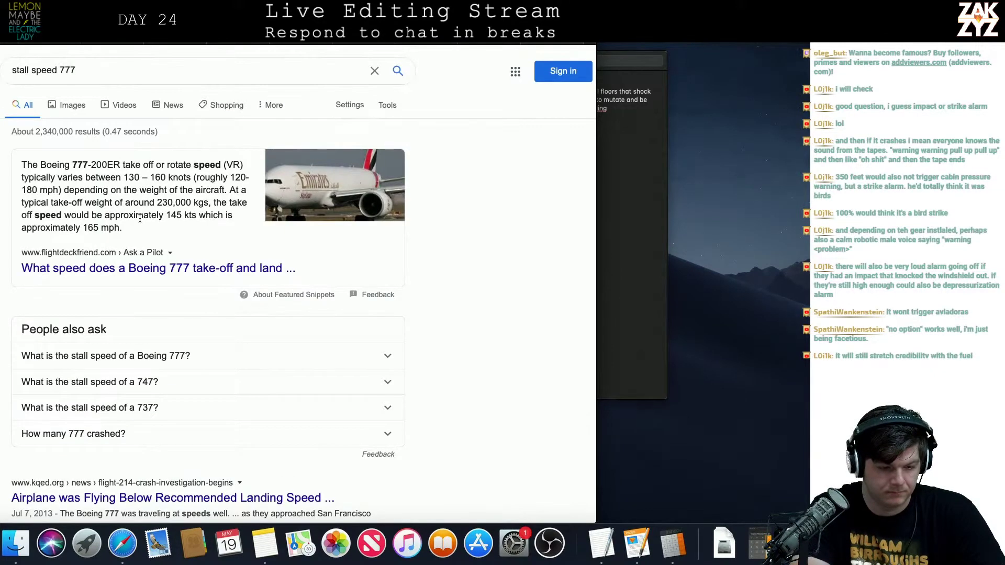
pyautogui.scroll(-1, 220, 220)
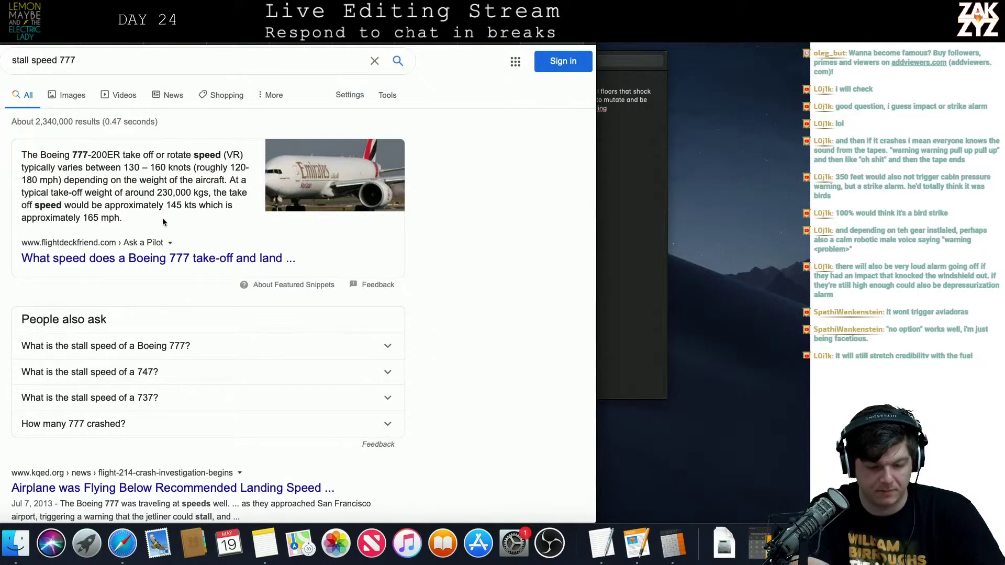
# Return to the manuscript in Pages and start a new paragraph above "On the ground" with "Three hundred feet below,"
pyautogui.press('super+Tab')
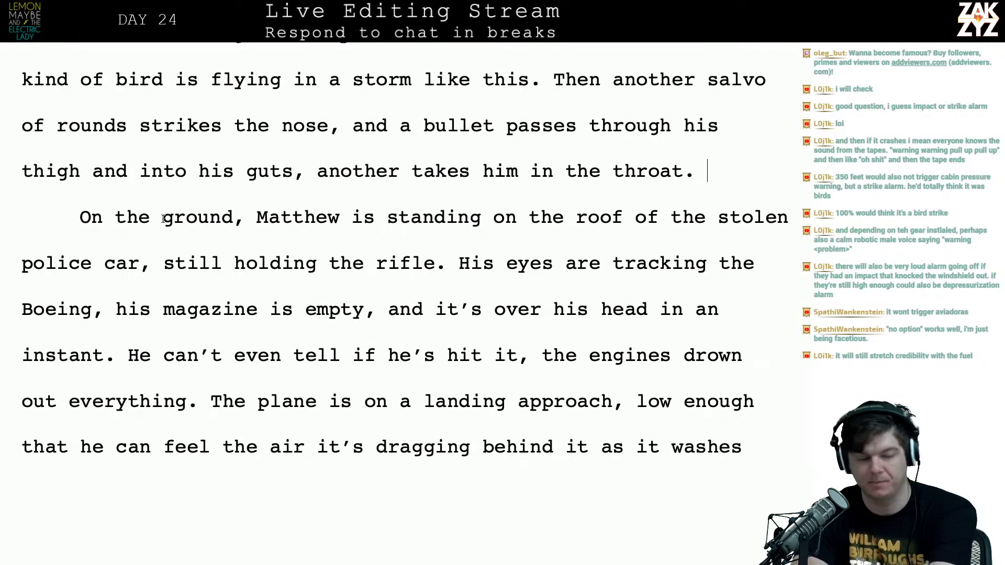
pyautogui.scroll(-1, 163, 219)
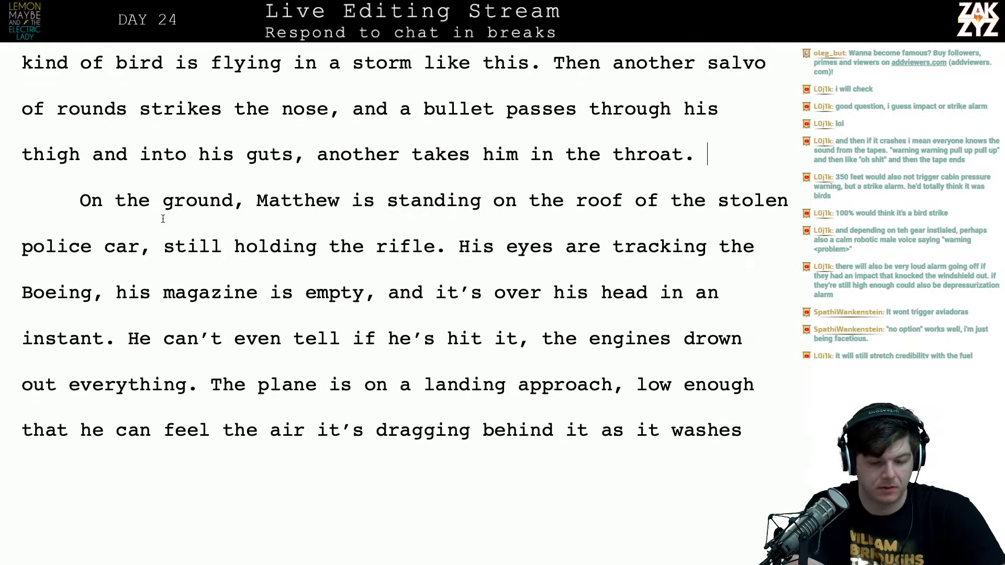
pyautogui.click(46, 199)
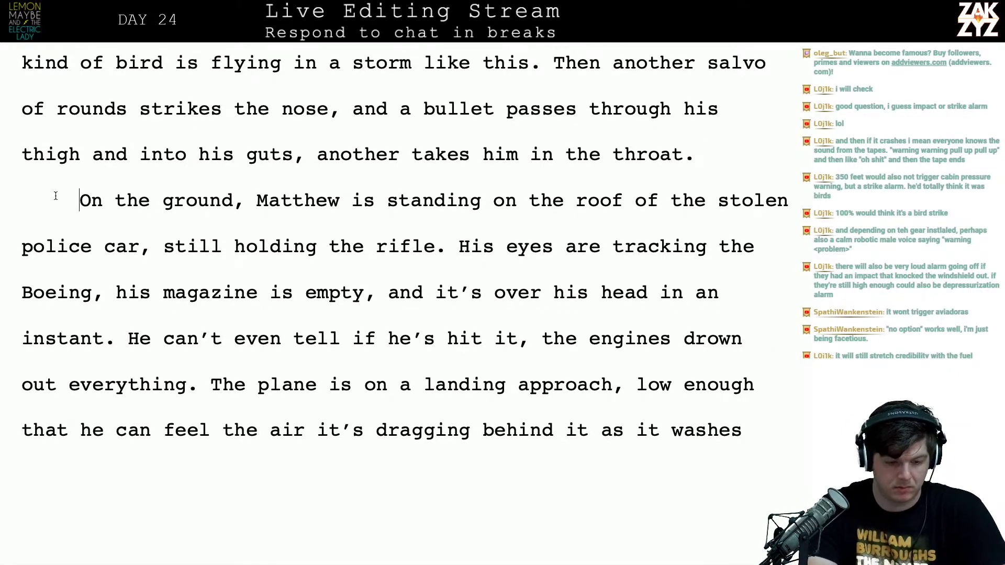
pyautogui.press('Return')
pyautogui.press('Up')
pyautogui.write('Three h')
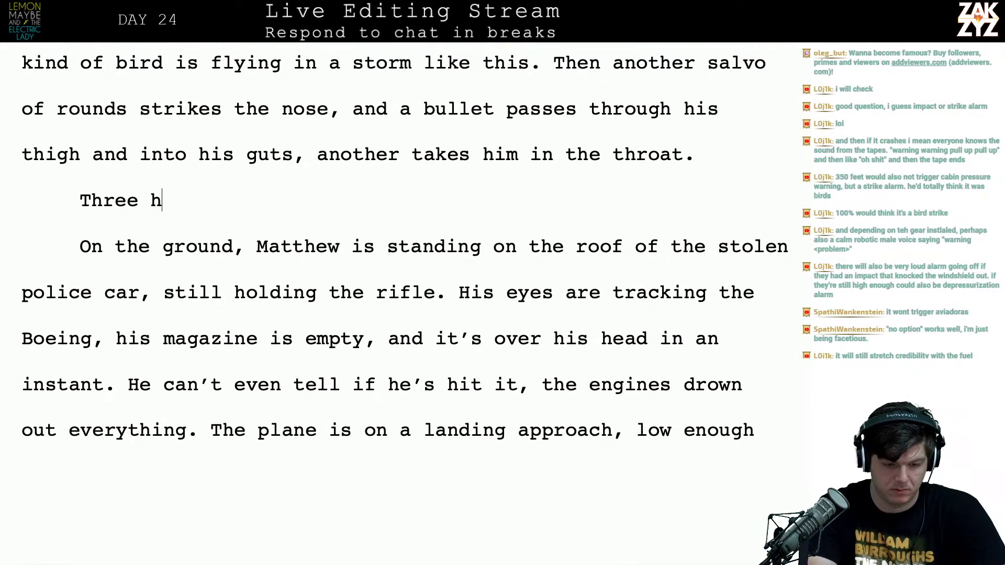
pyautogui.write('undred feet bel')
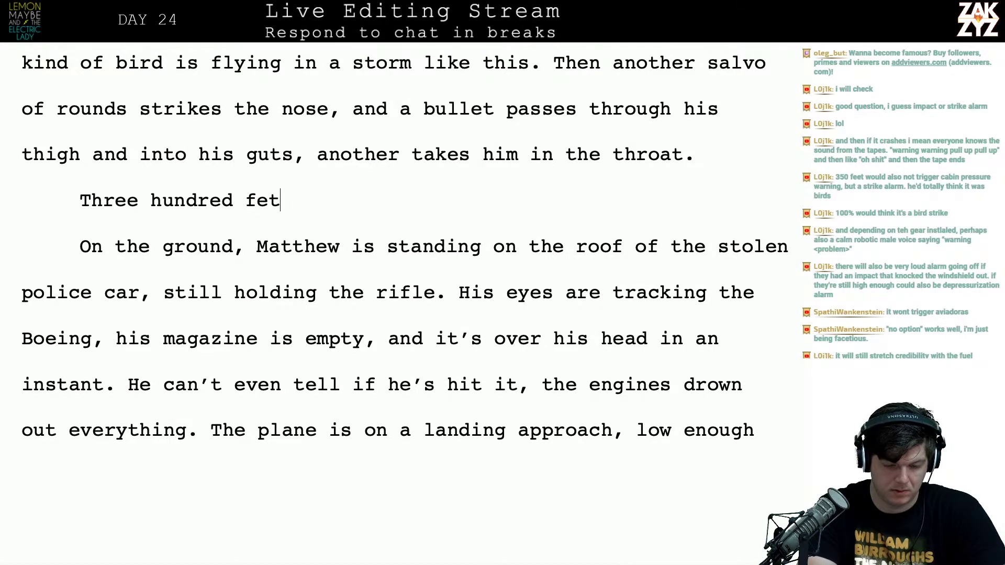
pyautogui.write('olw, ')
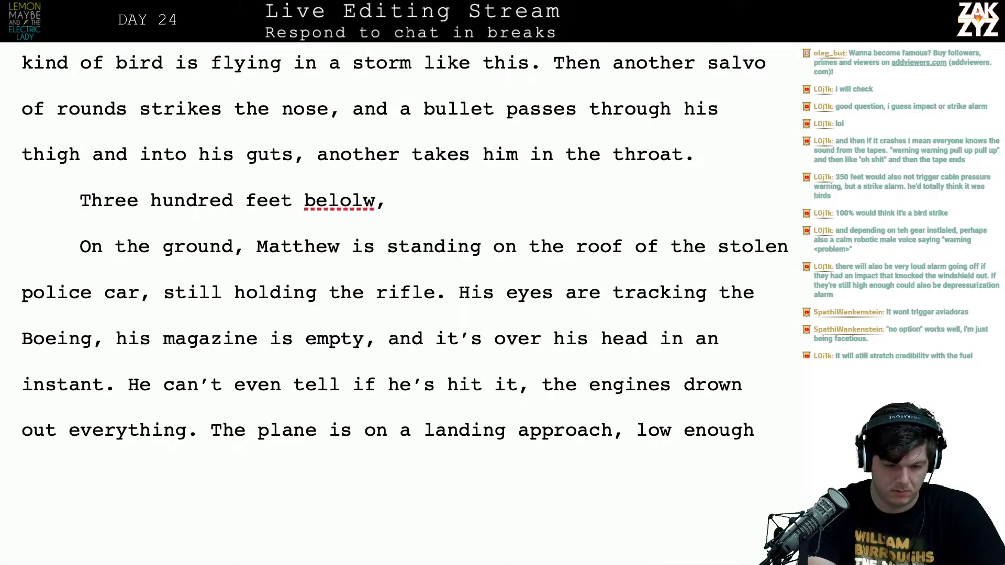
pyautogui.write('M')
pyautogui.press('BackSpace')
pyautogui.press('BackSpace')
pyautogui.press('BackSpace')
pyautogui.press('BackSpace')
pyautogui.press('BackSpace')
pyautogui.press('BackSpace')
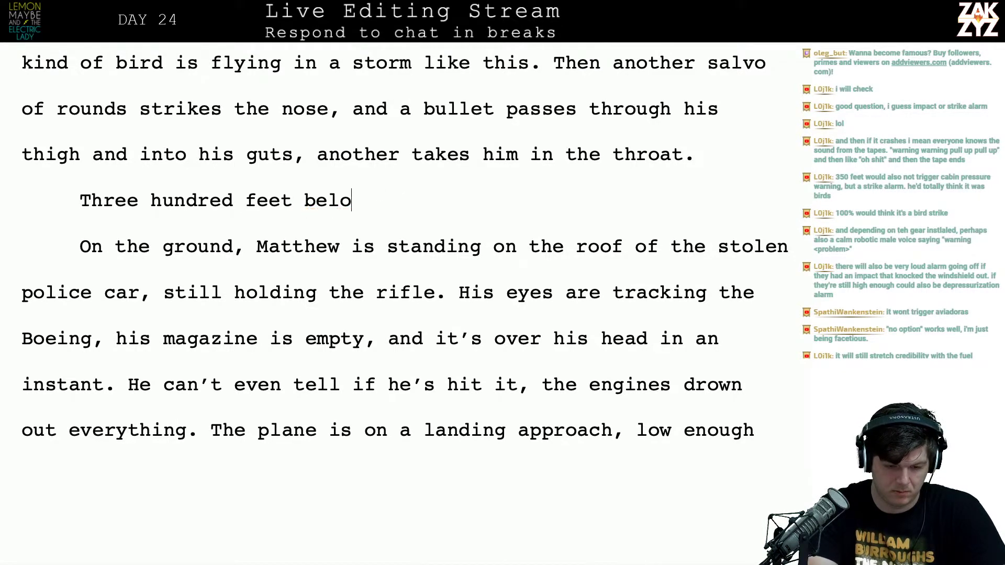
pyautogui.write('ow, ')
# Complete the new sentence with the shooter's name and "stands on the roof of the stolen police car, holding the smoking rifle."
pyautogui.write('Matthew s')
pyautogui.press('BackSpace')
pyautogui.write('w s')
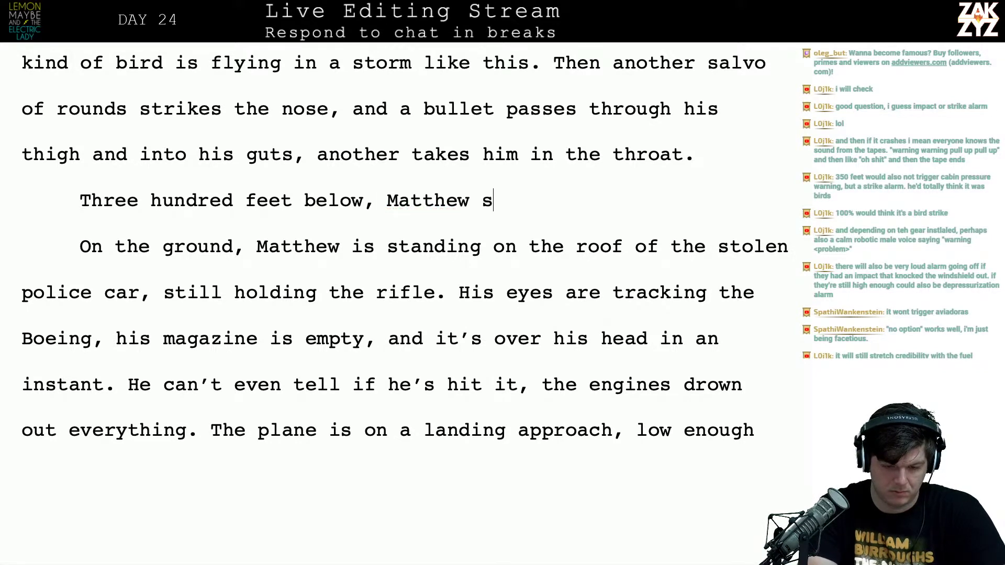
pyautogui.write('tands on the roof ')
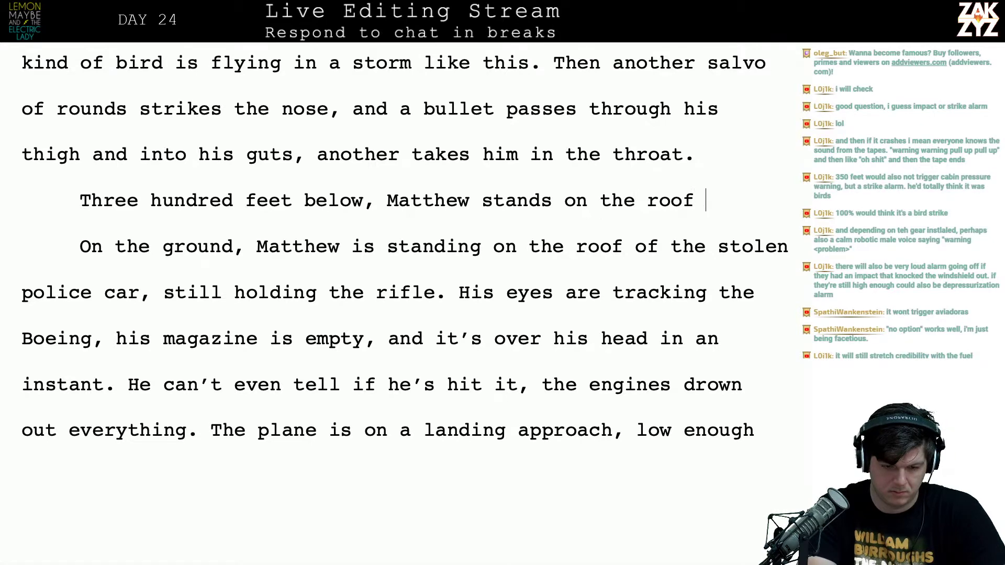
pyautogui.write('of the sootl')
pyautogui.press('BackSpace')
pyautogui.press('BackSpace')
pyautogui.press('BackSpace')
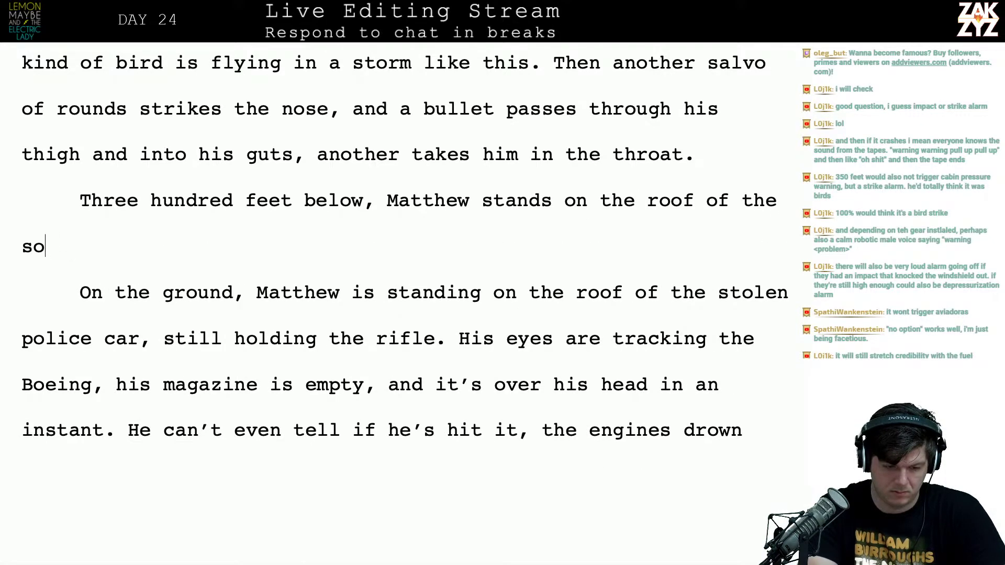
pyautogui.press('BackSpace')
pyautogui.write('tolen police')
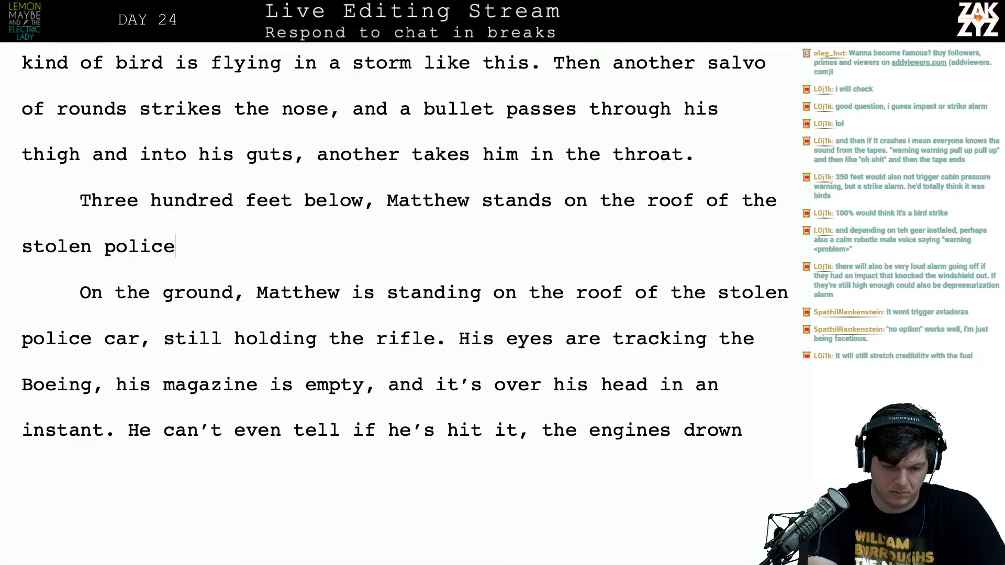
pyautogui.write(' car, holding ')
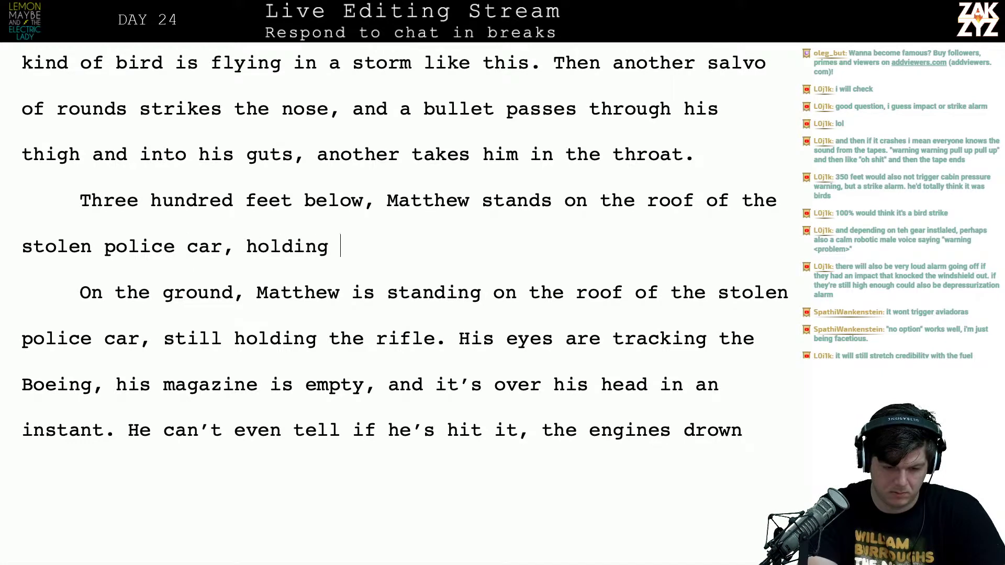
pyautogui.write('the smok')
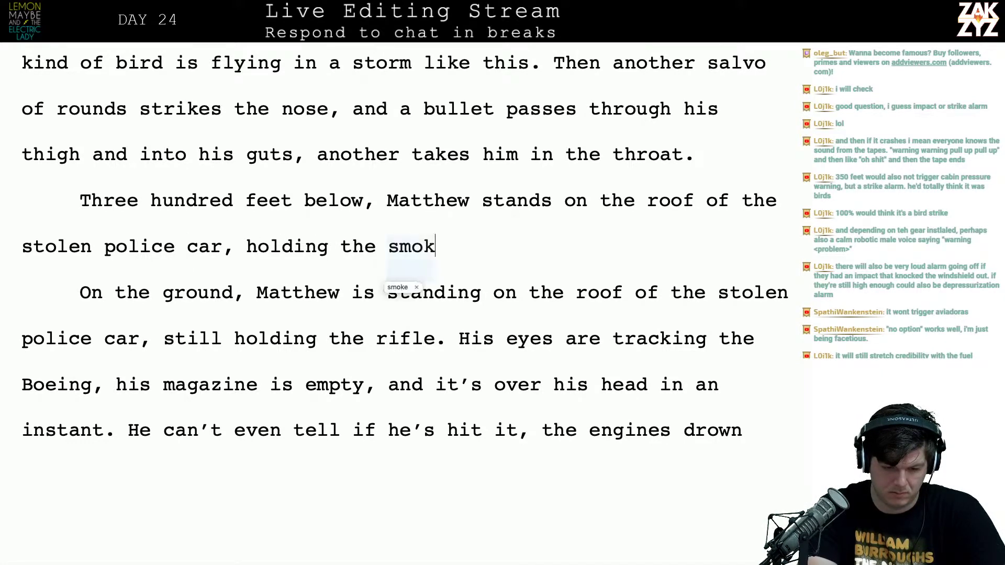
pyautogui.write('ing rifle.')
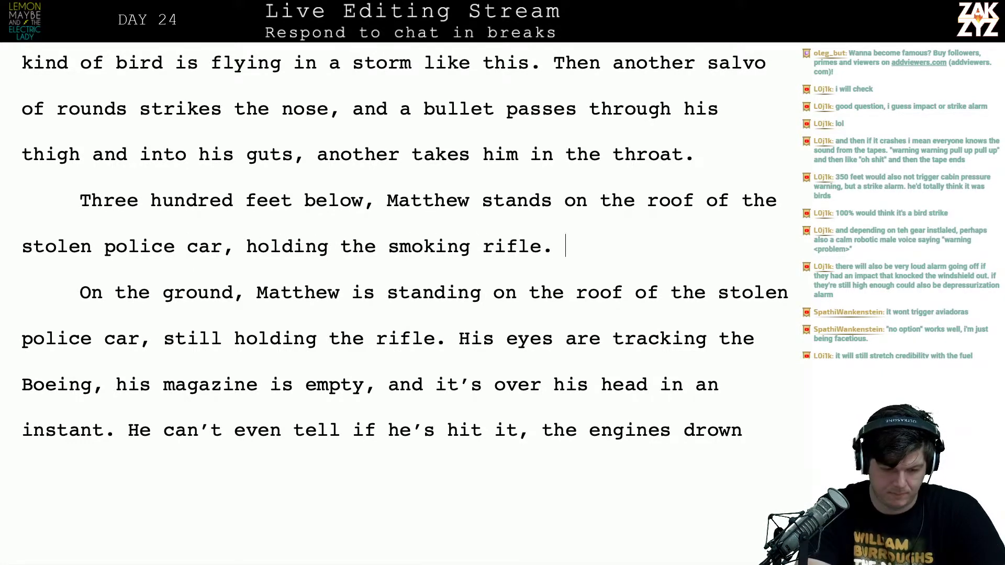
# Delete the old sentence from "On the ground" to "still holding the rifle.", joining "His eyes are tracking the Boeing" to the new paragraph
pyautogui.hotkey('shift', 'Down')
pyautogui.hotkey('shift', 'Down')
pyautogui.hotkey('shift', 'Left')
pyautogui.hotkey('shift', 'Left')
pyautogui.hotkey('shift', 'Left')
pyautogui.hotkey('shift', 'Left')
pyautogui.hotkey('shift', 'Left')
pyautogui.hotkey('shift', 'Left')
pyautogui.hotkey('shift', 'Left')
pyautogui.hotkey('shift', 'Left')
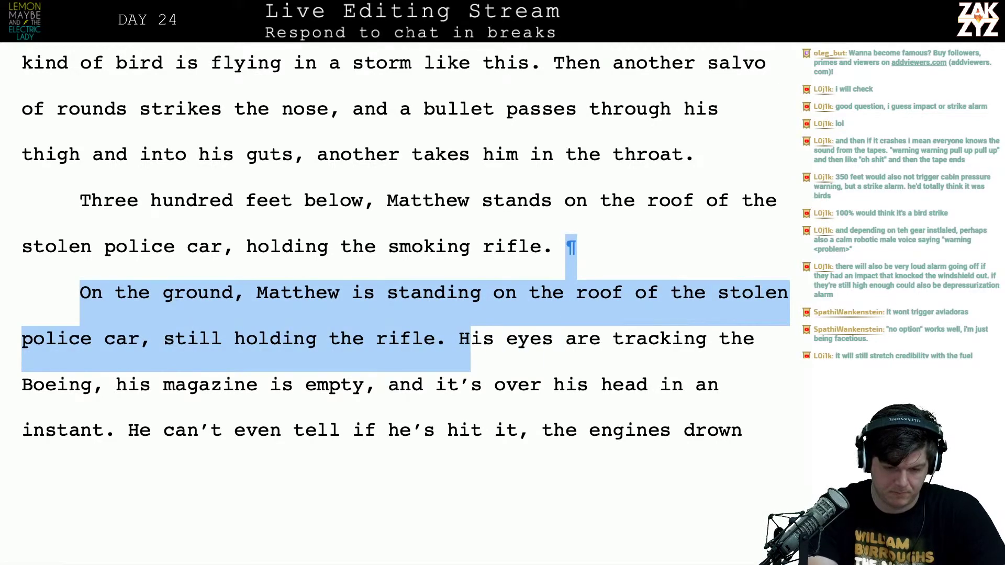
pyautogui.press('BackSpace')
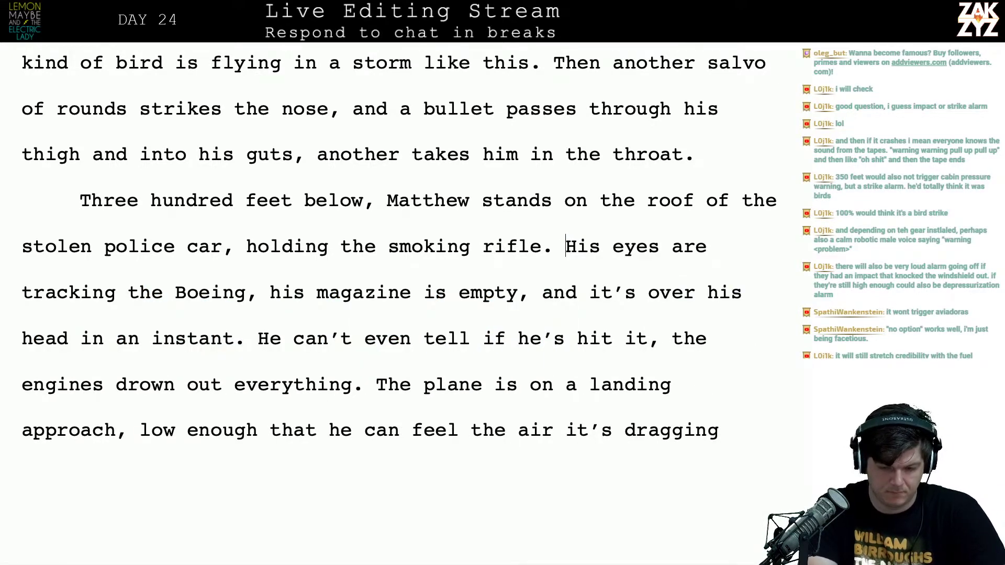
pyautogui.write('His')
pyautogui.press('BackSpace')
pyautogui.press('BackSpace')
pyautogui.press('BackSpace')
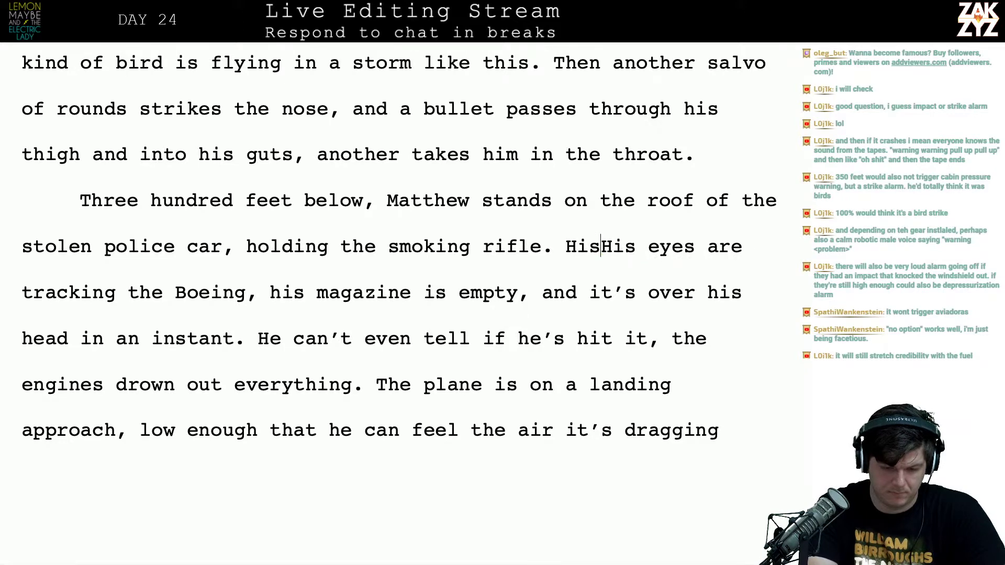
pyautogui.press('BackSpace')
# Change "smoking" to "steaming" in the description of the rifle
pyautogui.press('Left')
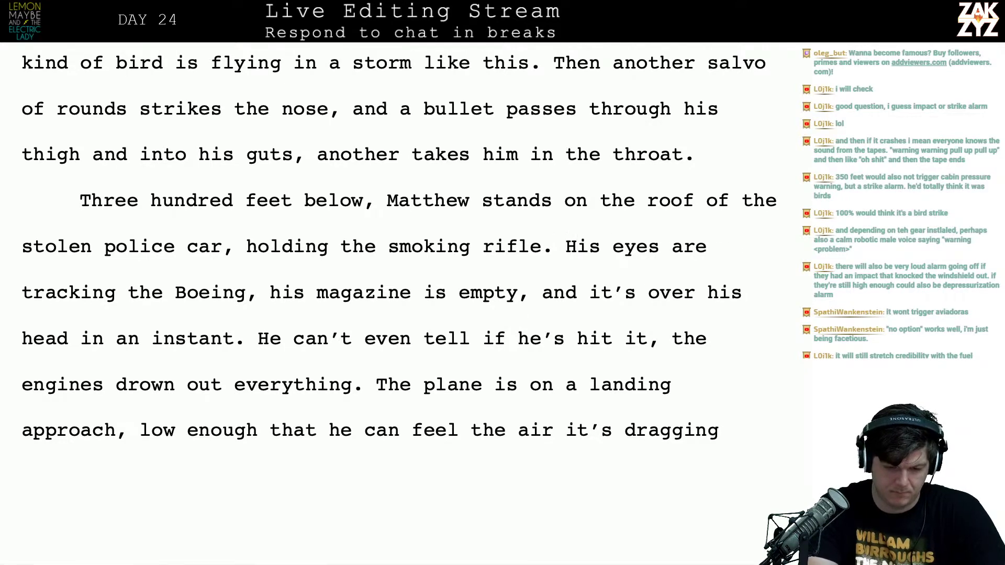
pyautogui.press('Left')
pyautogui.press('Left')
pyautogui.press('Left')
pyautogui.press('Left')
pyautogui.press('Left')
pyautogui.press('BackSpace')
pyautogui.press('BackSpace')
pyautogui.press('BackSpace')
pyautogui.press('BackSpace')
pyautogui.press('BackSpace')
pyautogui.press('BackSpace')
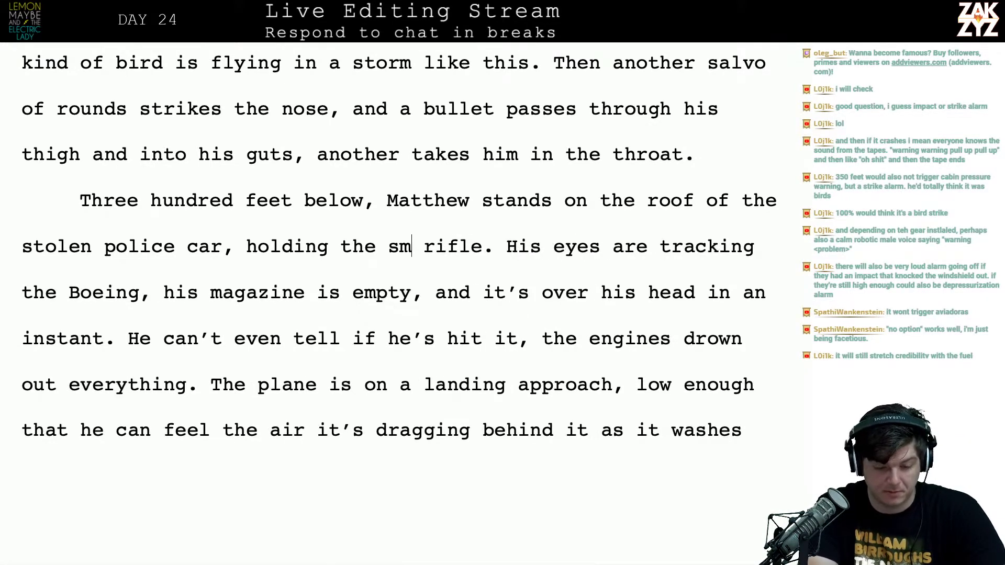
pyautogui.write('teaming')
# Insert the sentence "His eyes track the Boeing." directly before "His eyes are tracking the Boeing"
pyautogui.press('Right')
pyautogui.press('Right')
pyautogui.press('Right')
pyautogui.press('Right')
pyautogui.press('Right')
pyautogui.press('Right')
pyautogui.press('Right')
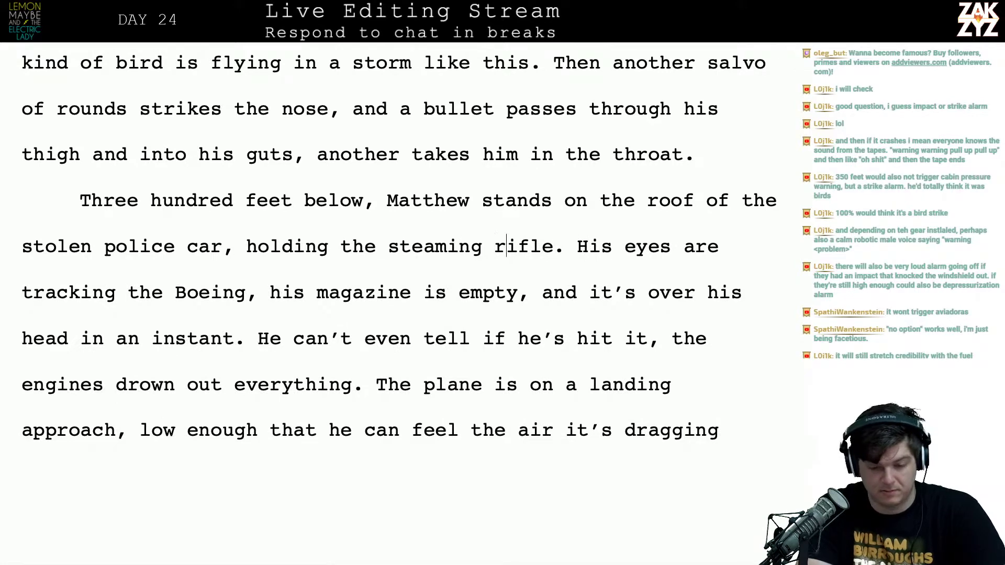
pyautogui.press('Right')
pyautogui.write('His ')
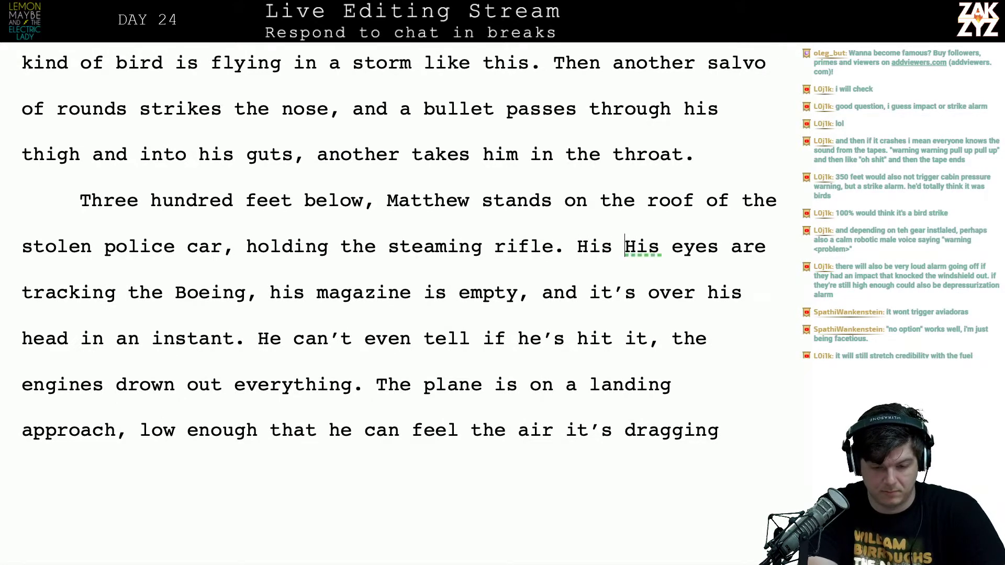
pyautogui.write('eyes')
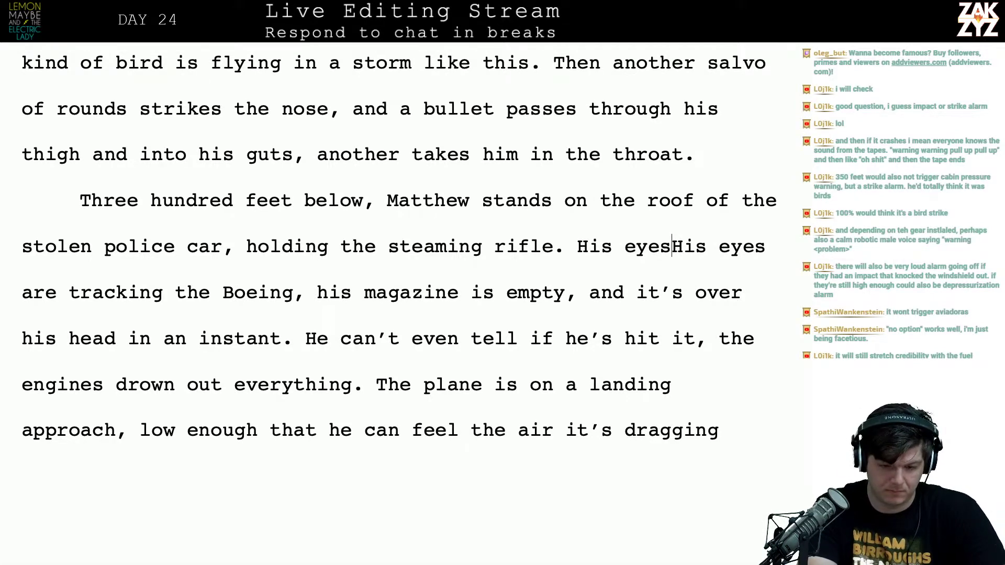
pyautogui.write(' track the')
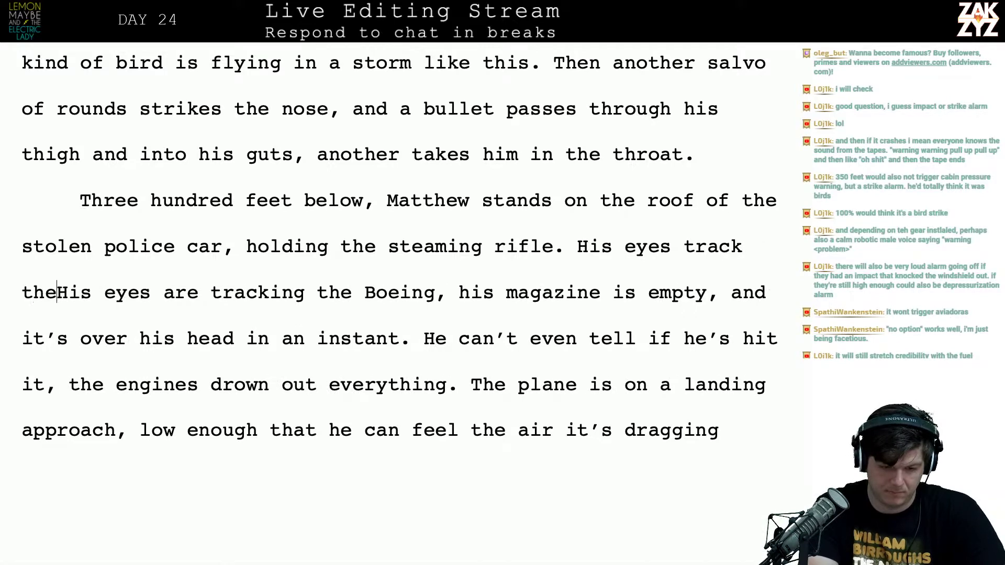
pyautogui.write(' boing')
pyautogui.press('BackSpace')
pyautogui.press('BackSpace')
pyautogui.press('BackSpace')
pyautogui.press('BackSpace')
pyautogui.press('BackSpace')
pyautogui.press('BackSpace')
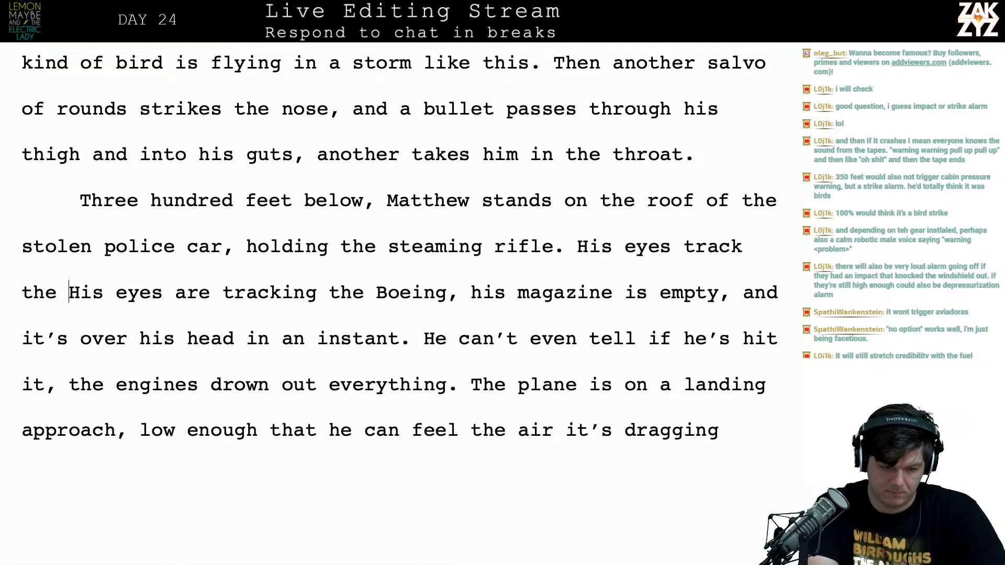
pyautogui.write('Boeing, His')
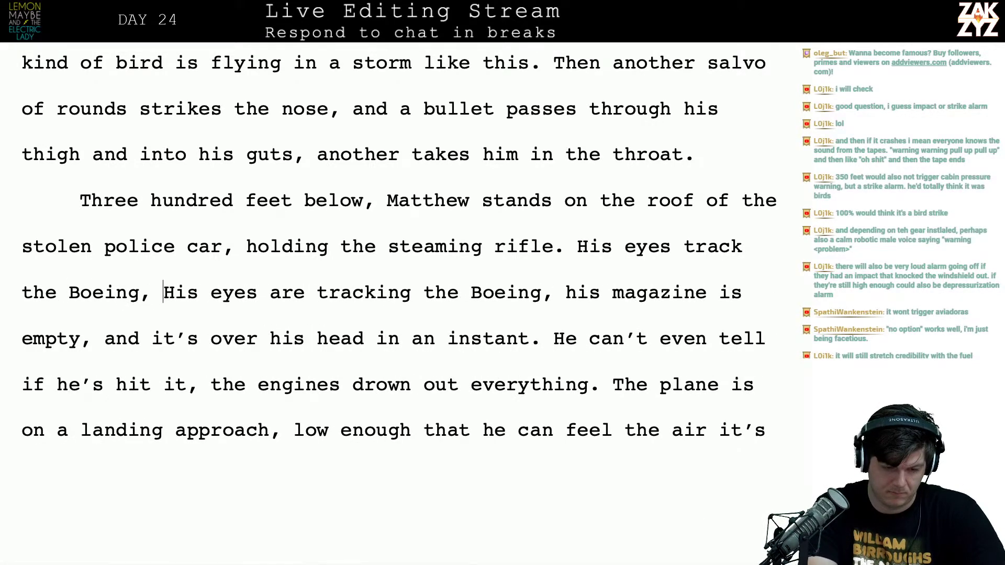
pyautogui.press('BackSpace')
pyautogui.press('BackSpace')
pyautogui.write('.')
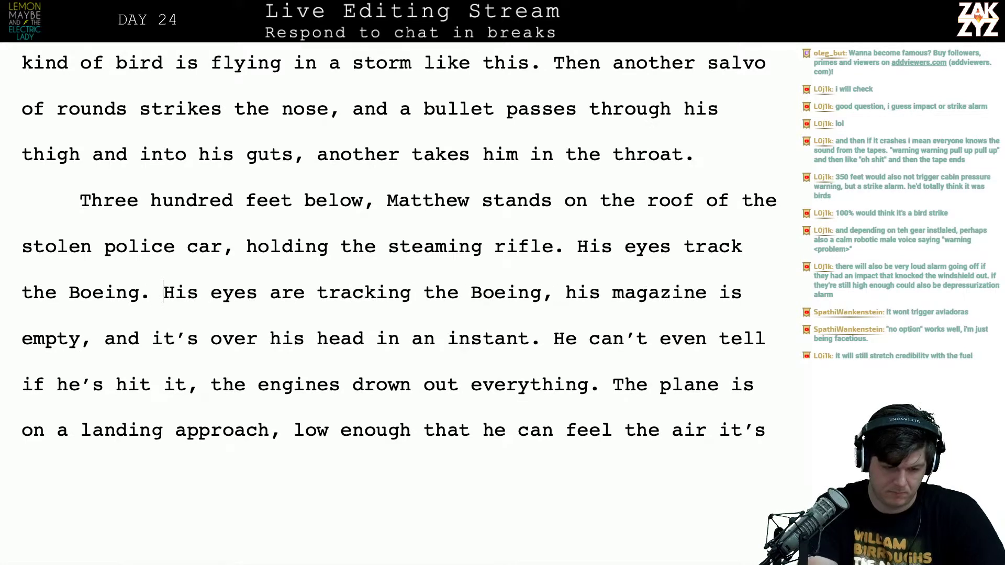
pyautogui.press('BackSpace')
pyautogui.press('BackSpace')
pyautogui.write('.')
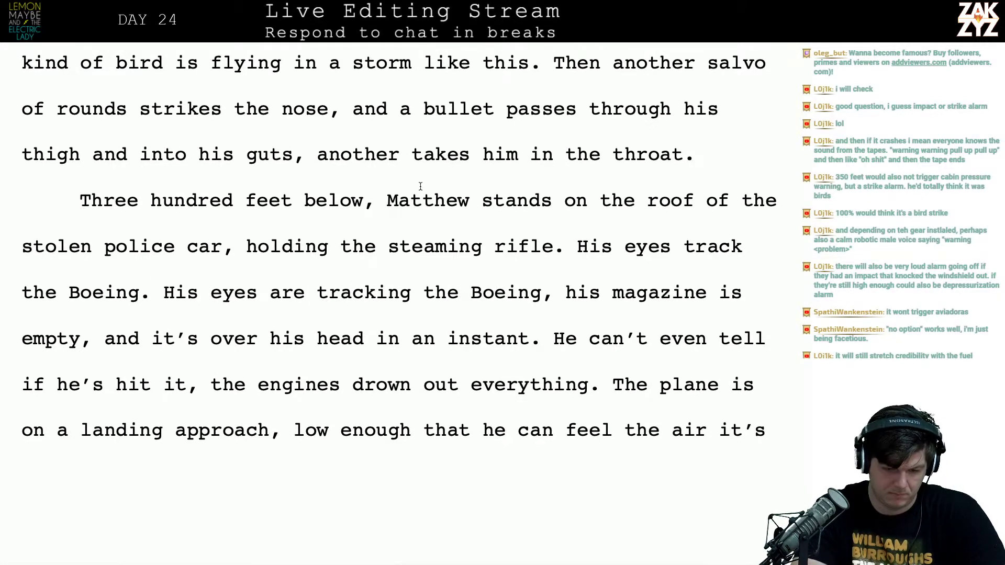
pyautogui.click(563, 251)
pyautogui.press('Left')
pyautogui.write('with a')
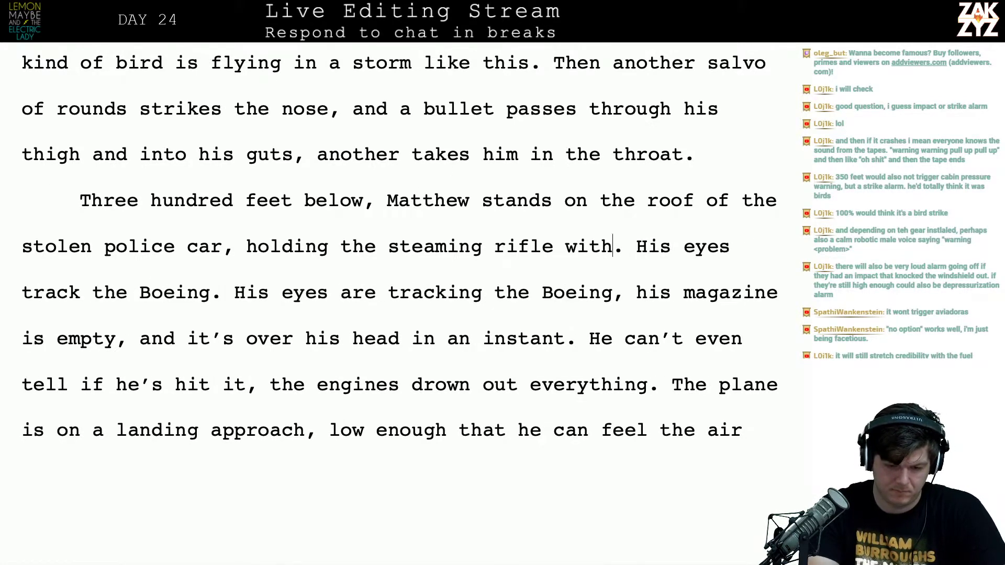
pyautogui.press('BackSpace')
pyautogui.press('BackSpace')
pyautogui.press('BackSpace')
pyautogui.press('BackSpace')
pyautogui.press('BackSpace')
pyautogui.press('BackSpace')
pyautogui.press('BackSpace')
pyautogui.press('BackSpace')
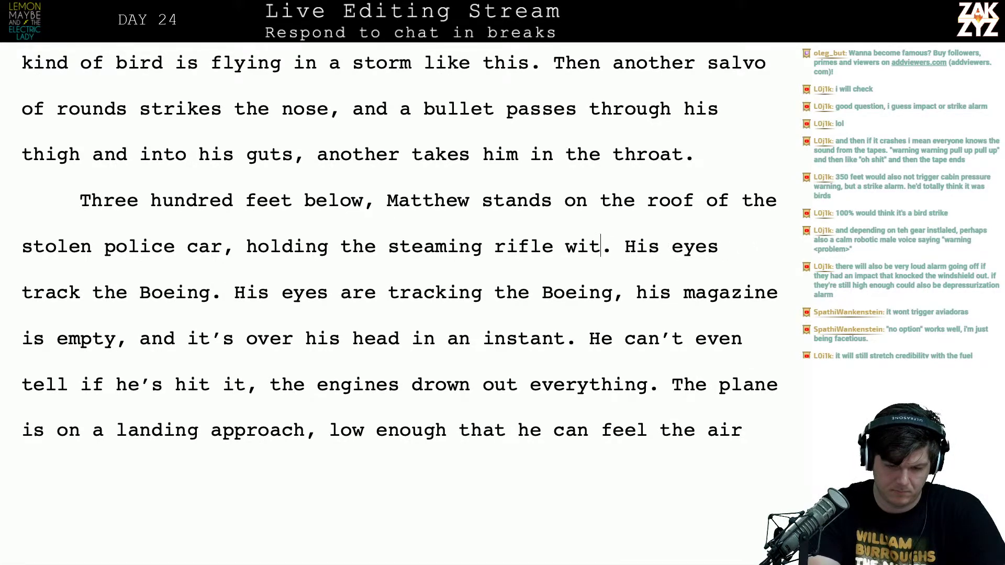
pyautogui.write('e')
pyautogui.press('Right')
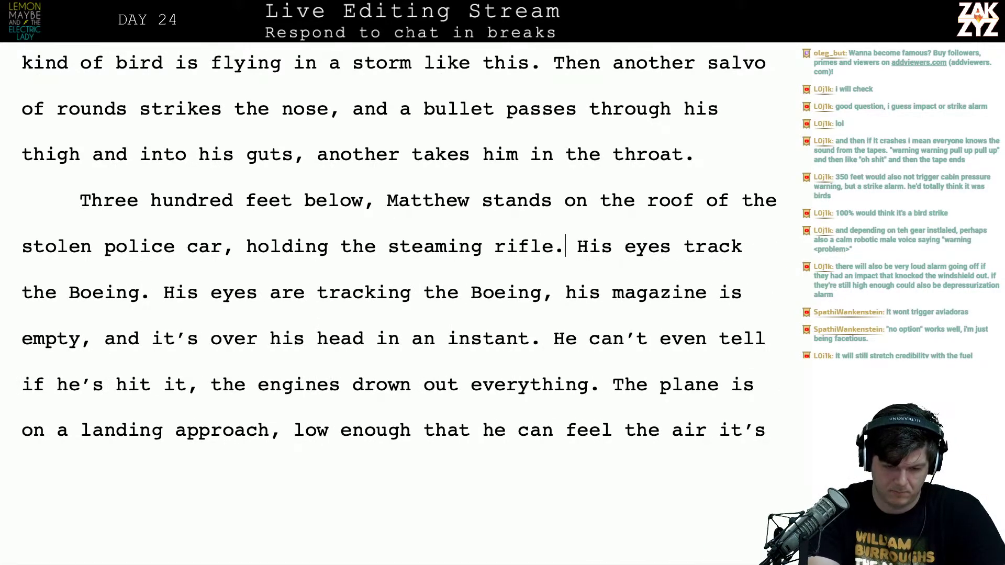
pyautogui.press('BackSpace')
pyautogui.write('with an am')
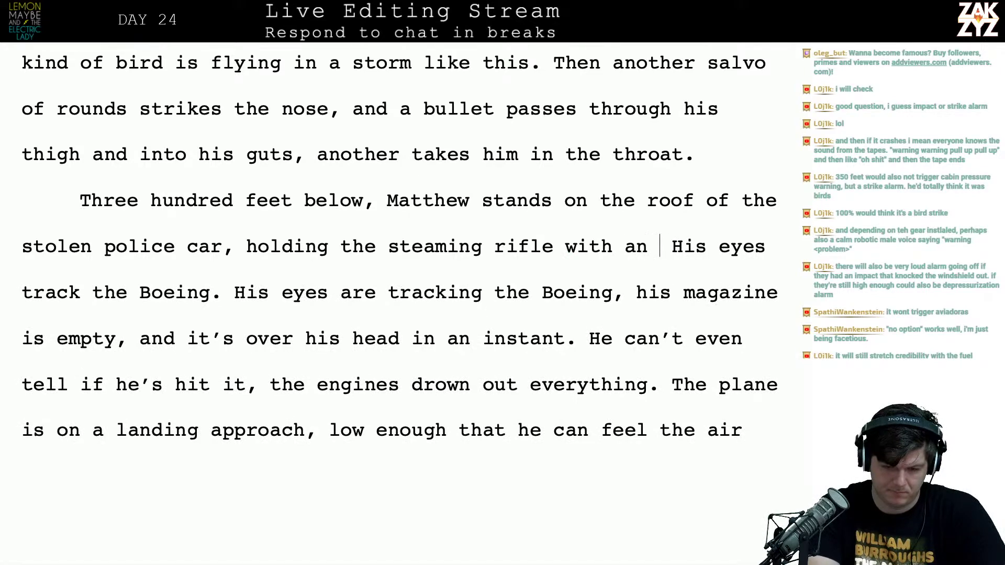
pyautogui.press('BackSpace')
pyautogui.press('BackSpace')
pyautogui.write('empty m')
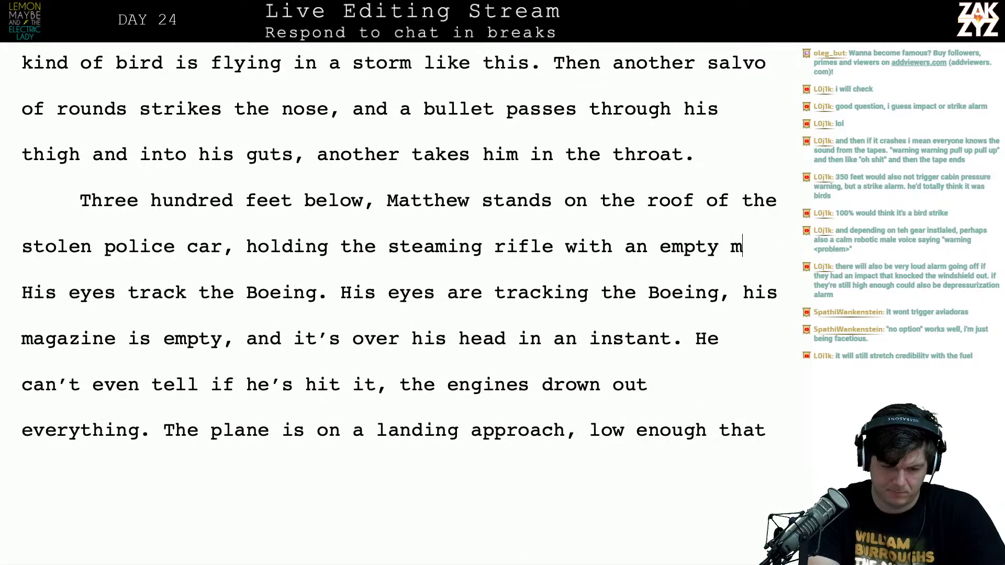
pyautogui.write('aga')
pyautogui.press('BackSpace')
pyautogui.press('BackSpace')
pyautogui.press('BackSpace')
pyautogui.press('BackSpace')
pyautogui.press('BackSpace')
pyautogui.press('BackSpace')
pyautogui.press('BackSpace')
pyautogui.press('BackSpace')
pyautogui.press('BackSpace')
pyautogui.press('BackSpace')
pyautogui.press('BackSpace')
pyautogui.press('BackSpace')
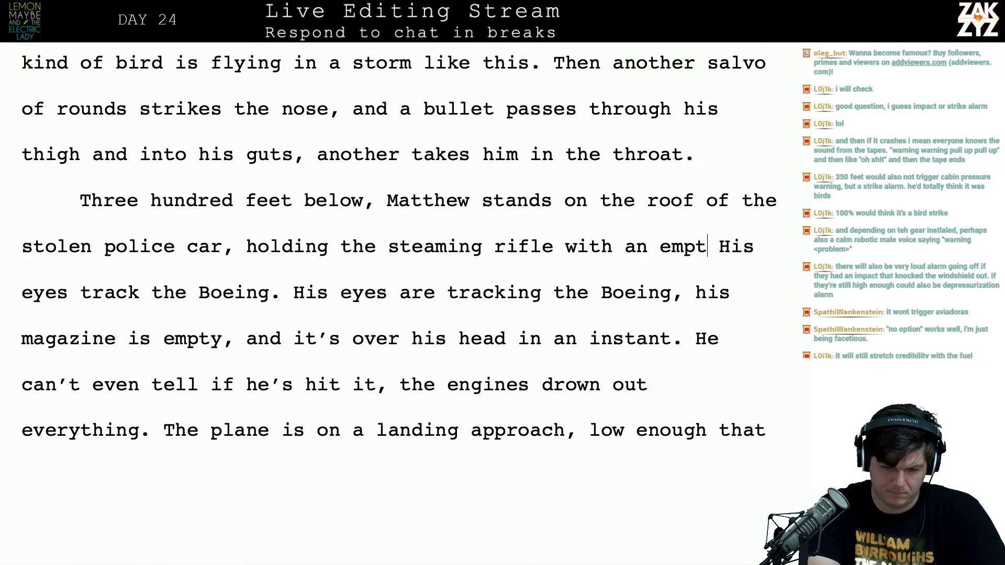
pyautogui.press('BackSpace')
pyautogui.press('BackSpace')
pyautogui.press('BackSpace')
pyautogui.press('BackSpace')
pyautogui.press('BackSpace')
pyautogui.press('BackSpace')
pyautogui.press('BackSpace')
# Following "holding the steaming rifle", add "The magazine is empty. His eyes track the Boeing."
pyautogui.write('. The ma')
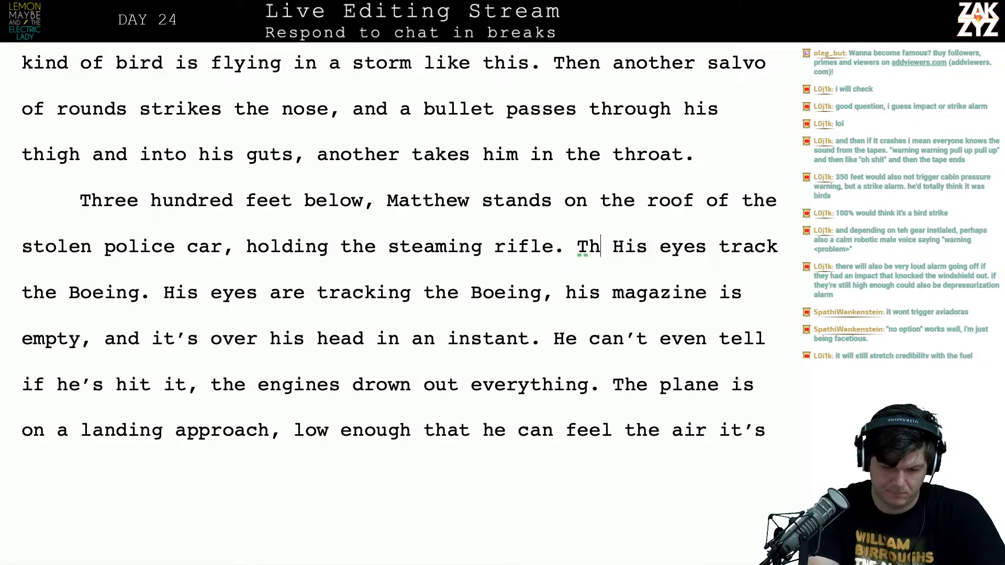
pyautogui.write('gazine is ')
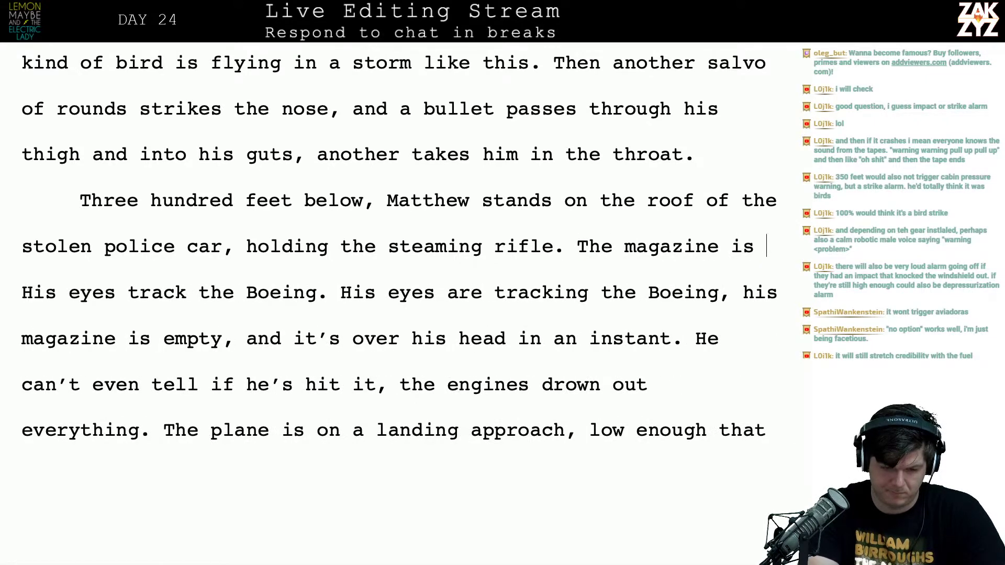
pyautogui.write('empty. His eye')
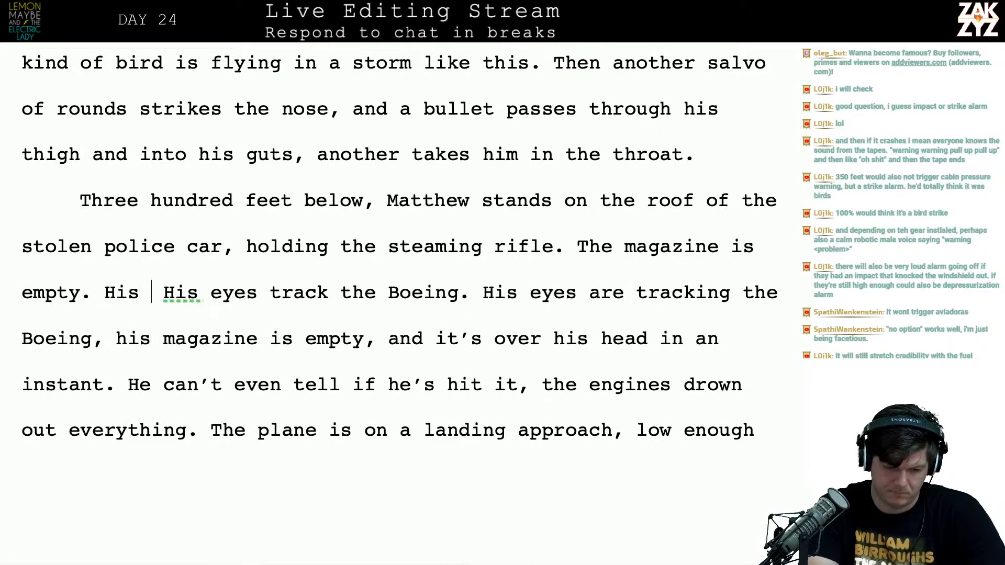
pyautogui.write('s track the b His eyes track the Boei')
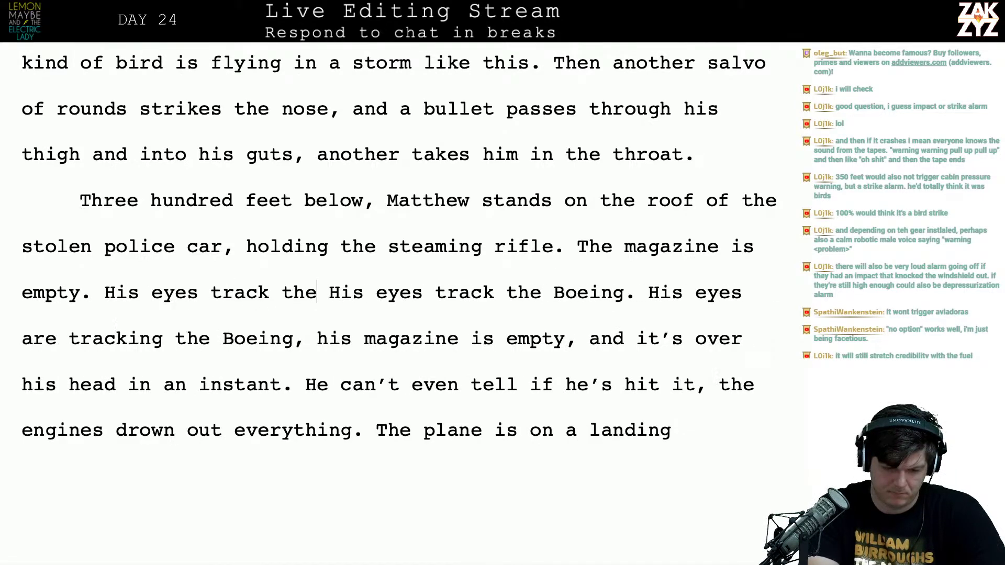
pyautogui.write('ng')
pyautogui.press('BackSpace')
pyautogui.press('BackSpace')
pyautogui.press('BackSpace')
pyautogui.write('e bo')
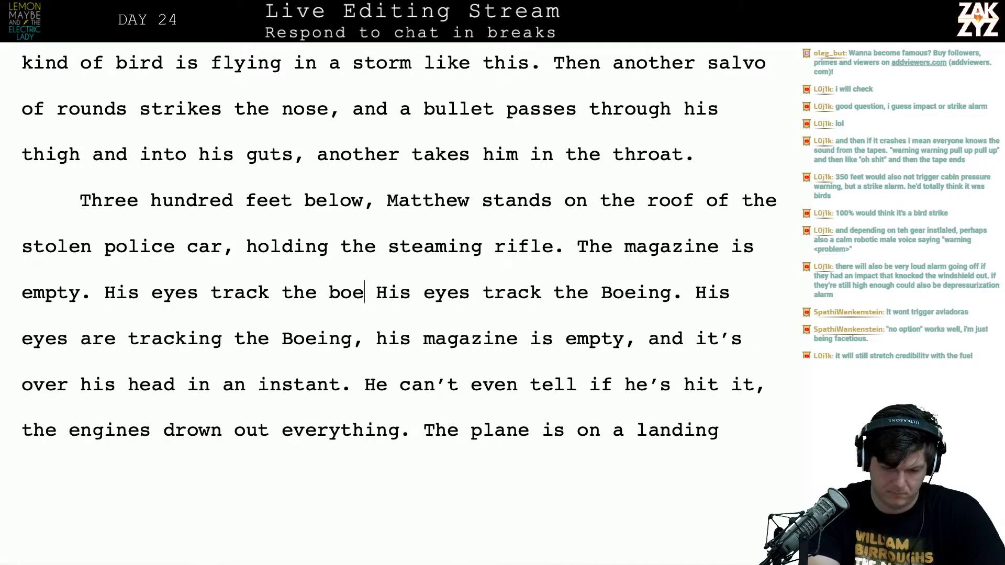
pyautogui.press('BackSpace')
pyautogui.press('BackSpace')
pyautogui.press('BackSpace')
pyautogui.write('Boeing, it')
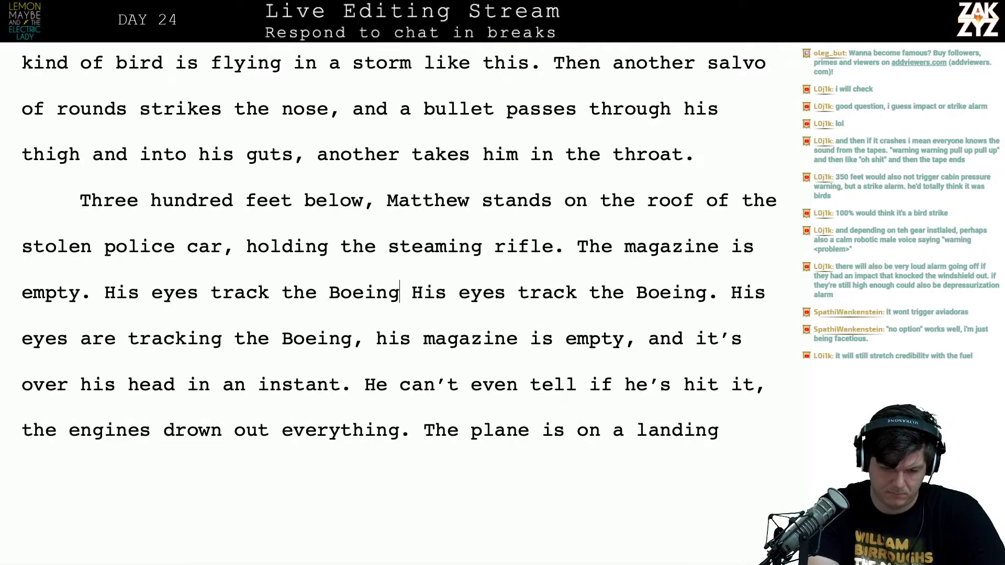
pyautogui.press('BackSpace')
pyautogui.write('n')
pyautogui.press('BackSpace')
pyautogui.press('BackSpace')
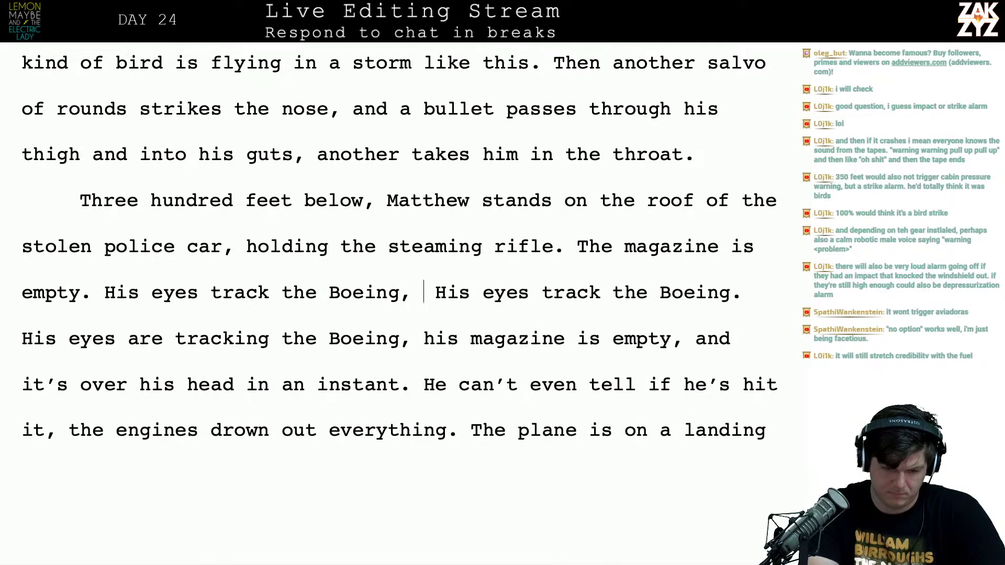
pyautogui.press('BackSpace')
pyautogui.press('BackSpace')
pyautogui.write('.')
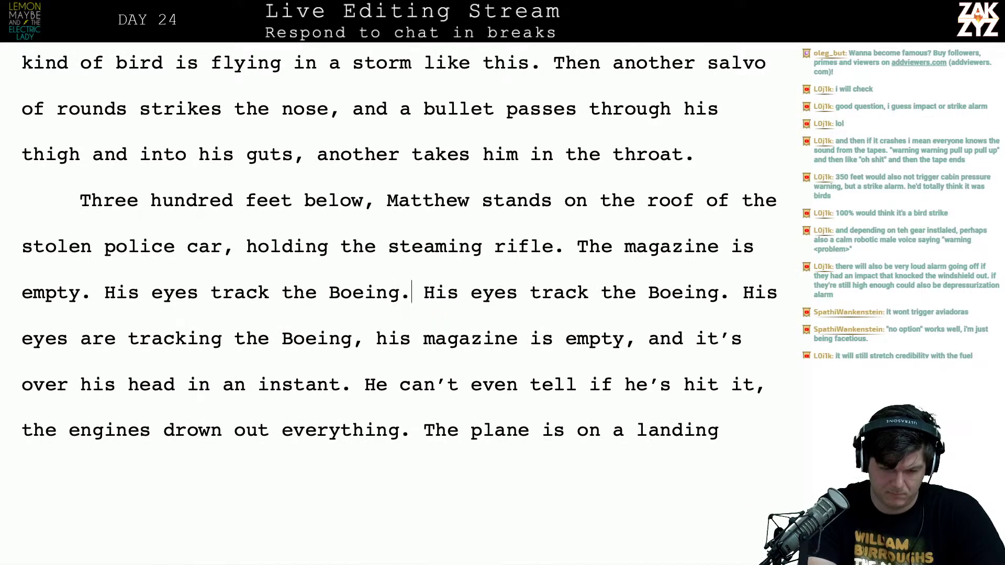
# Delete the duplicated "His eyes track the Boeing." and the old sentence ending "over his head in an instant."
pyautogui.hotkey('shift', 'Down')
pyautogui.hotkey('shift', 'Down')
pyautogui.hotkey('shift', 'Left')
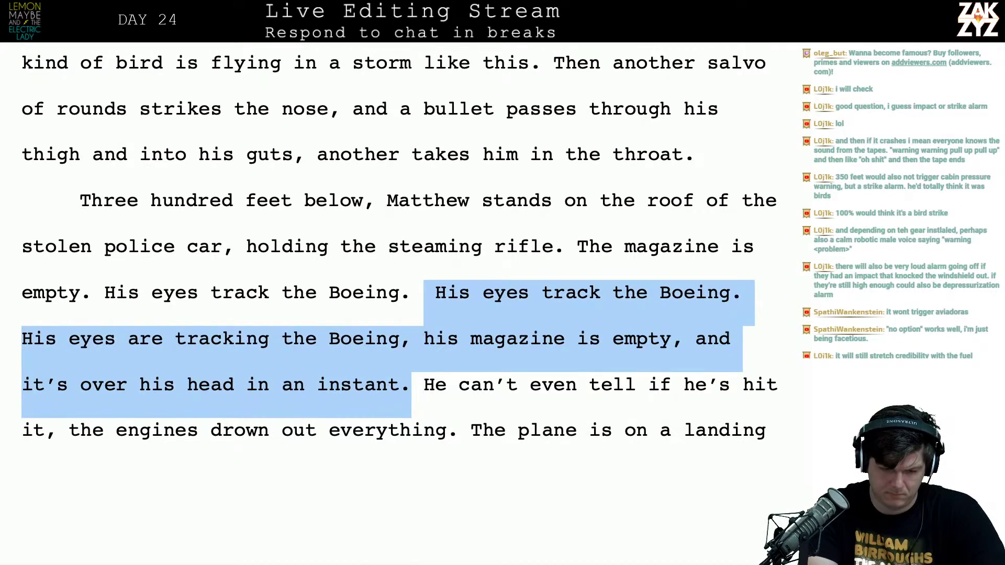
pyautogui.press('BackSpace')
# Extend "His eyes track the Boeing" with a comma and "he can't even tell if he hit it."
pyautogui.click(447, 292)
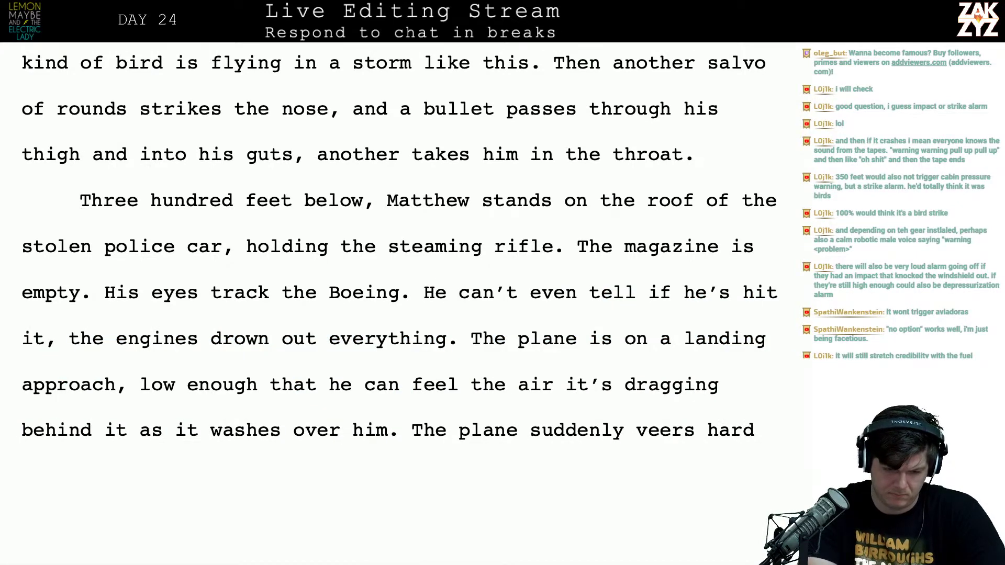
pyautogui.press('Left')
pyautogui.press('Left')
pyautogui.press('Right')
pyautogui.write("he can't ev")
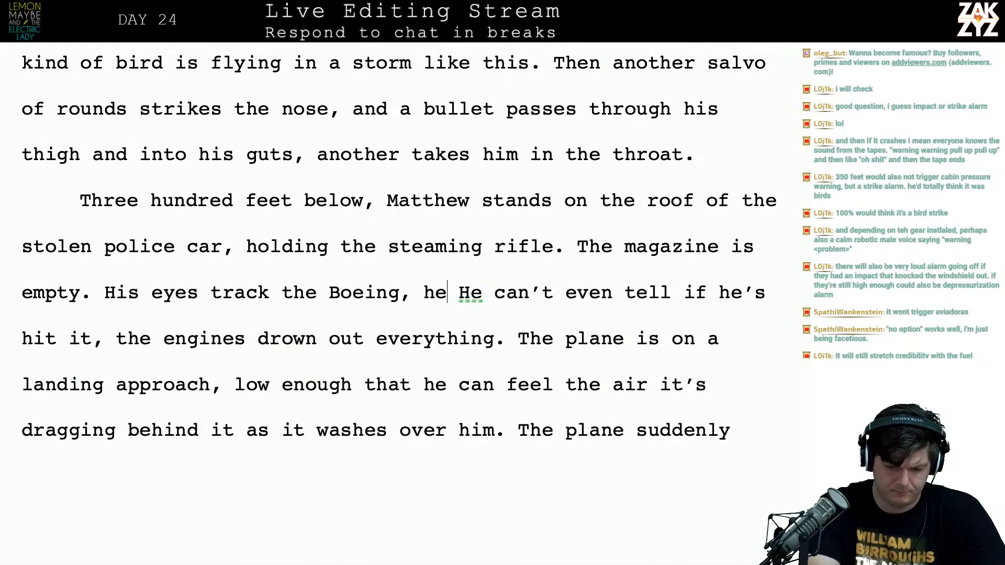
pyautogui.write('en tell if he hit')
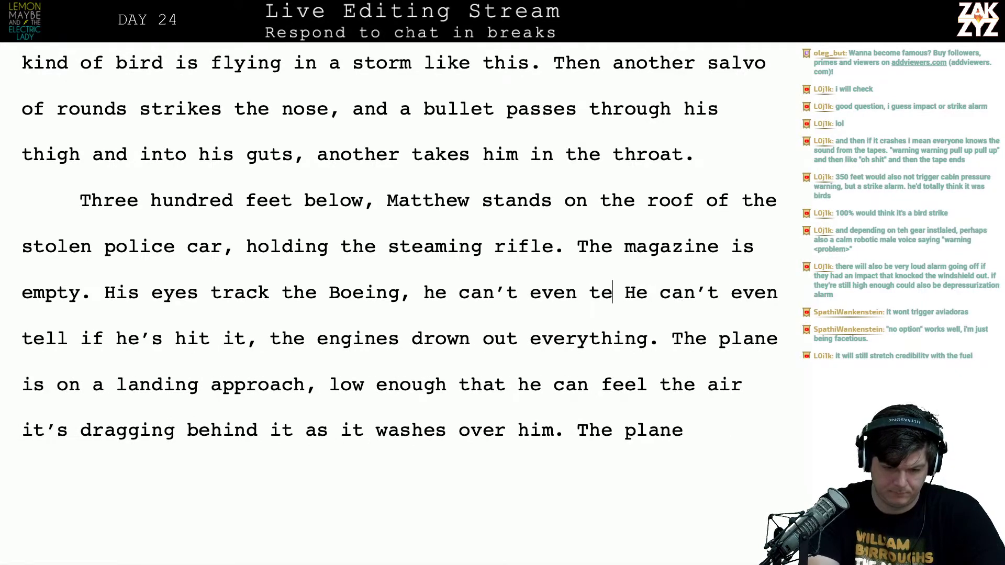
pyautogui.write(' it. ')
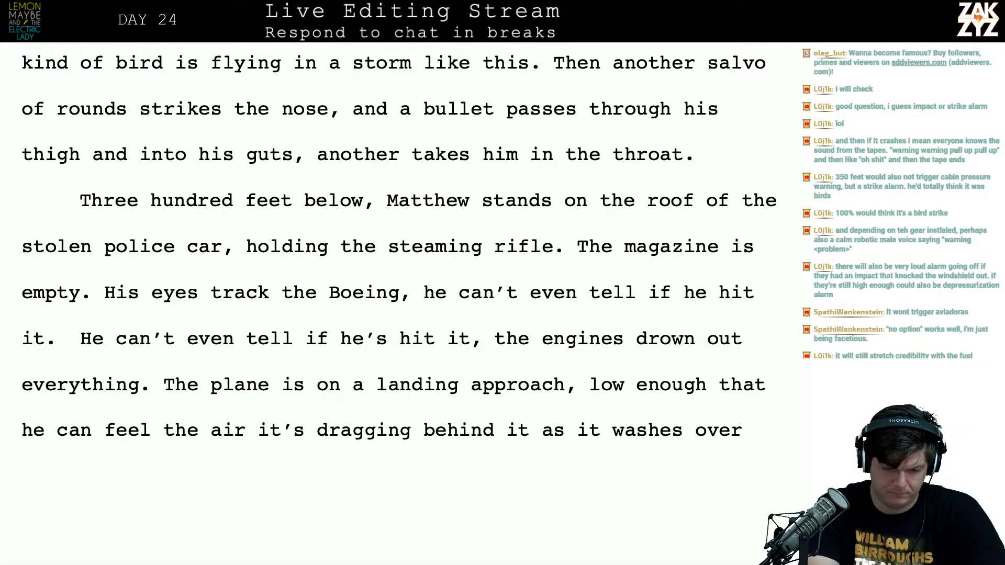
# Add the sentence "The engines drown out everything." following "he can't even tell if he hit it."
pyautogui.write('The en')
pyautogui.press('BackSpace')
pyautogui.press('BackSpace')
pyautogui.press('BackSpace')
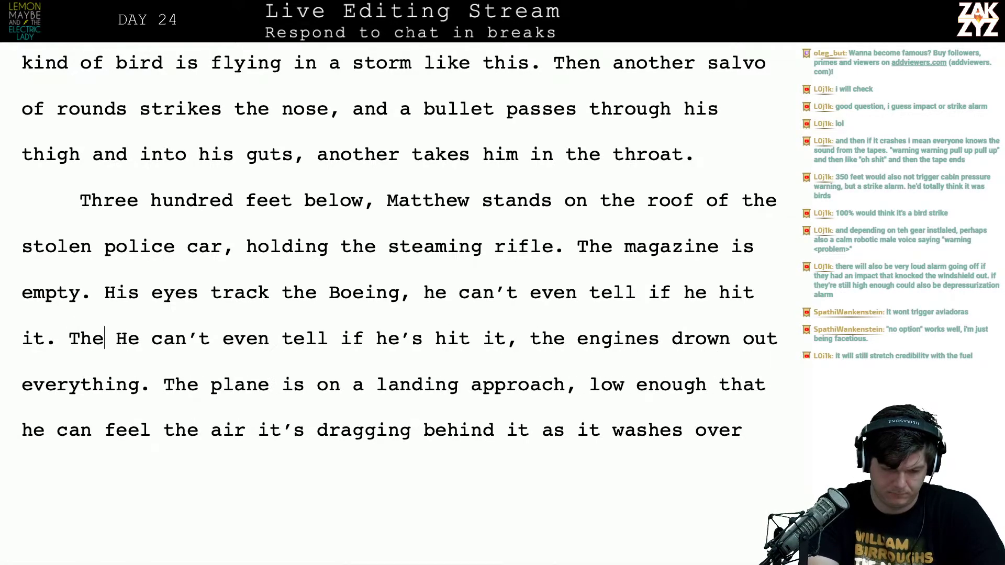
pyautogui.write('engines')
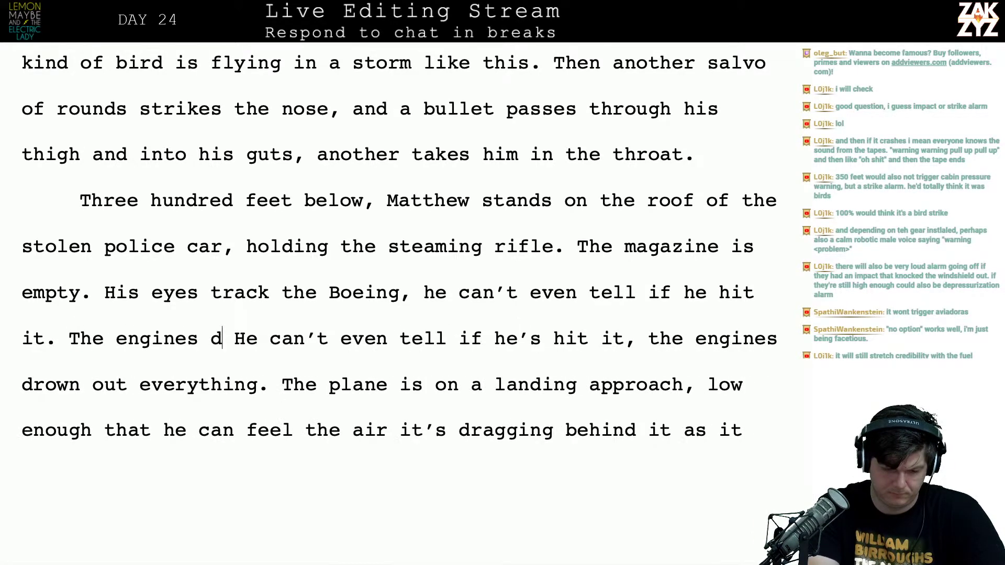
pyautogui.write(' drown out everythi')
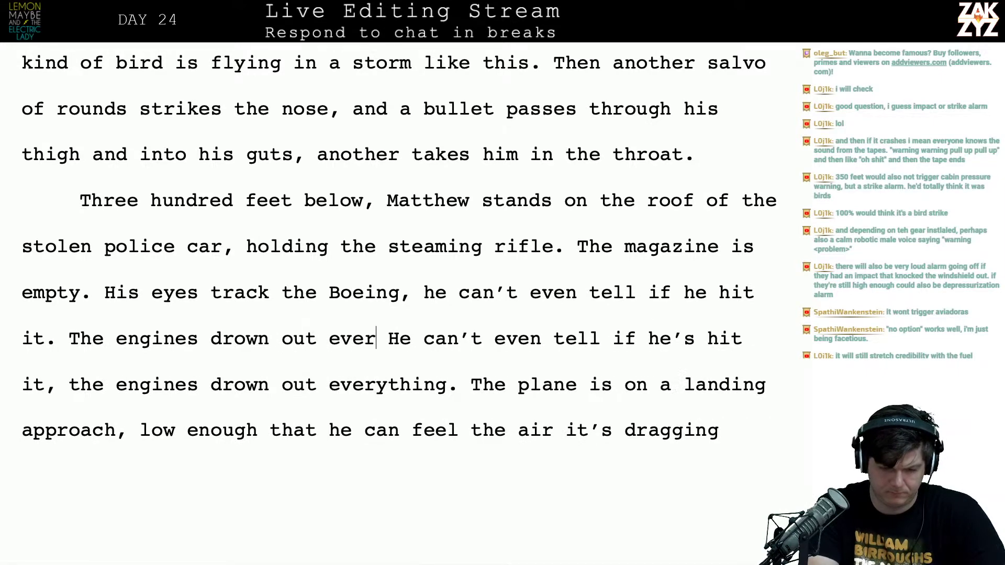
pyautogui.write('ng.')
# Delete the old sentence "He can't even tell if he's hit it, the engines drown out everything."
pyautogui.hotkey('shift', 'Down')
pyautogui.hotkey('shift', 'Right')
pyautogui.hotkey('shift', 'Right')
pyautogui.hotkey('shift', 'Right')
pyautogui.hotkey('shift', 'Right')
pyautogui.hotkey('shift', 'Right')
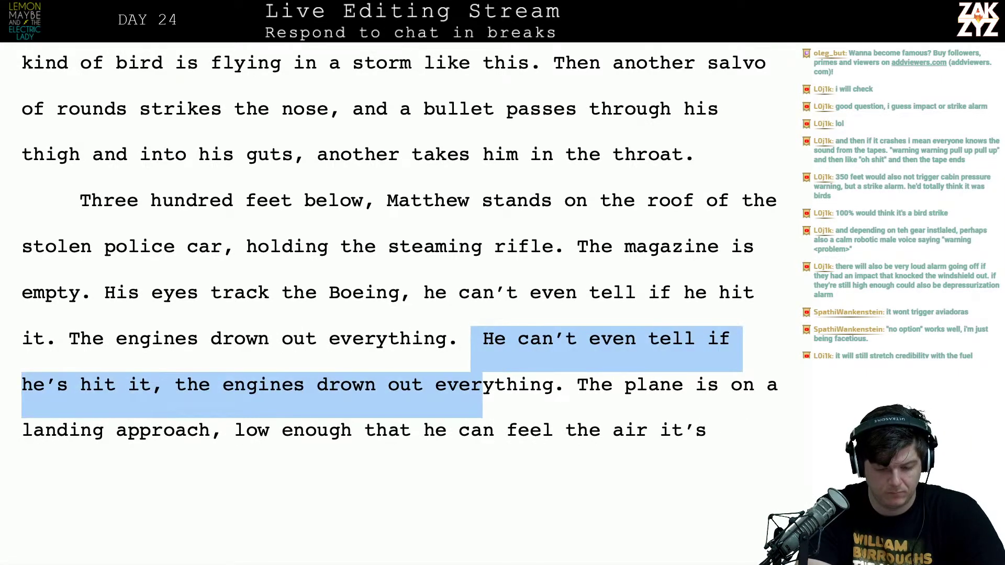
pyautogui.hotkey('shift', 'Right')
pyautogui.hotkey('shift', 'Right')
pyautogui.hotkey('shift', 'Right')
pyautogui.hotkey('shift', 'Right')
pyautogui.press('Delete')
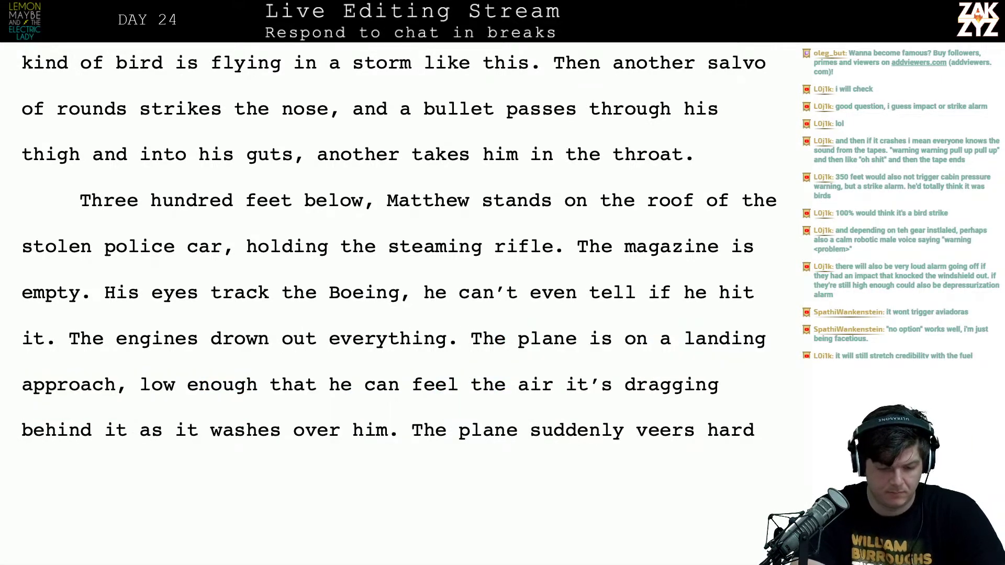
# Reread the passage from the co-pilot's last thought to the plane veering hard to the right
pyautogui.scroll(-5, 405, 307)
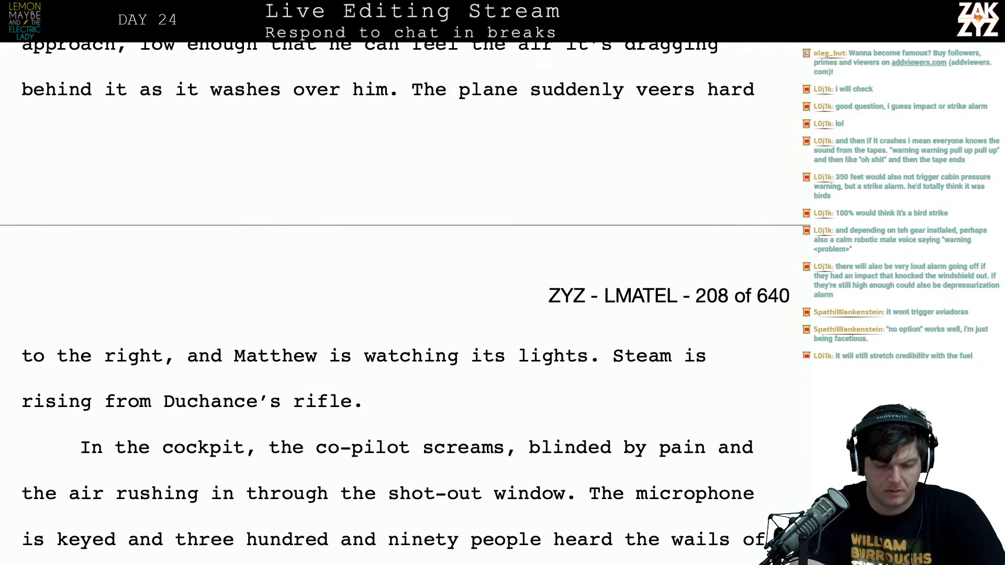
pyautogui.scroll(5, 405, 306)
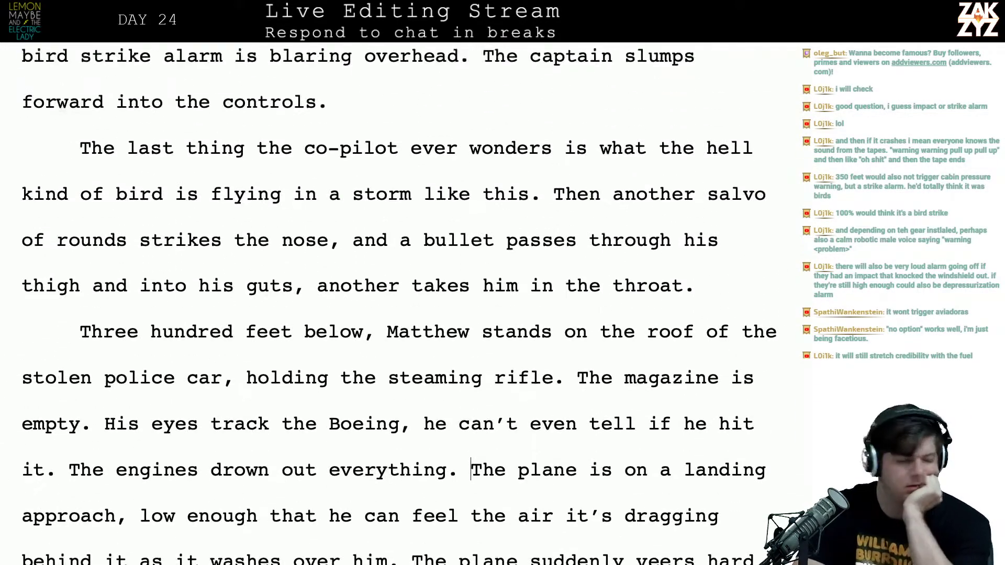
pyautogui.scroll(-2, 405, 307)
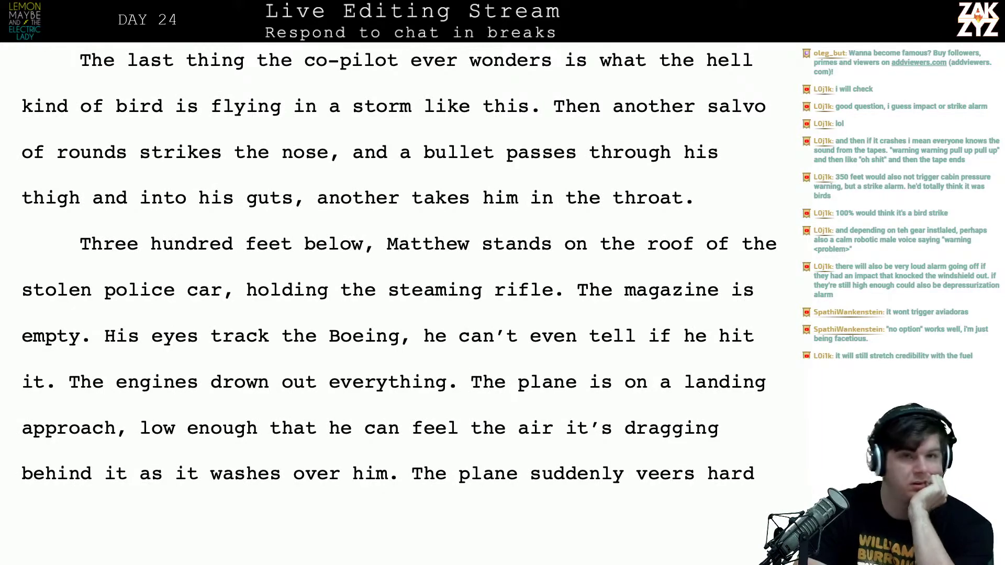
pyautogui.scroll(5, 405, 306)
pyautogui.scroll(-5, 405, 306)
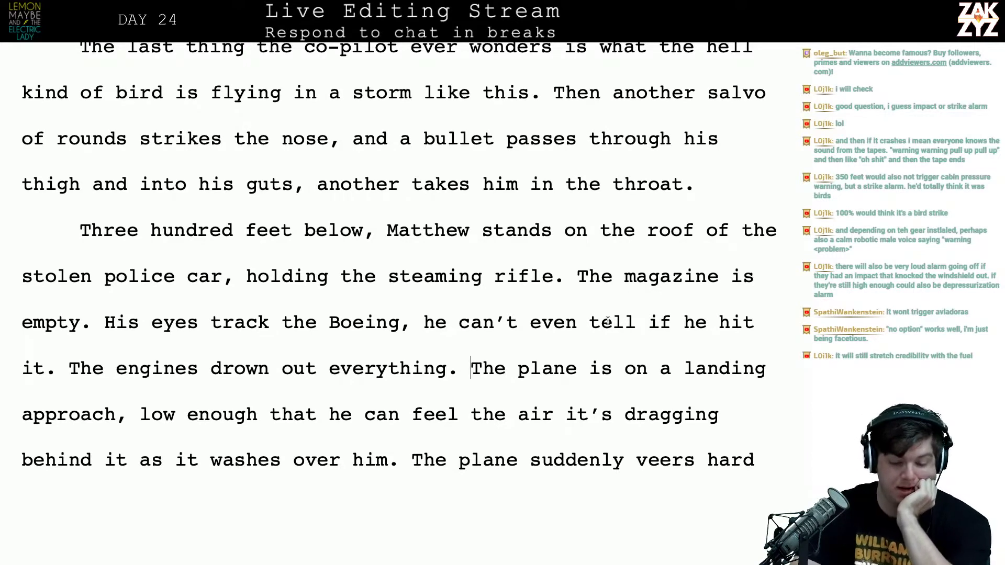
pyautogui.scroll(-3, 494, 403)
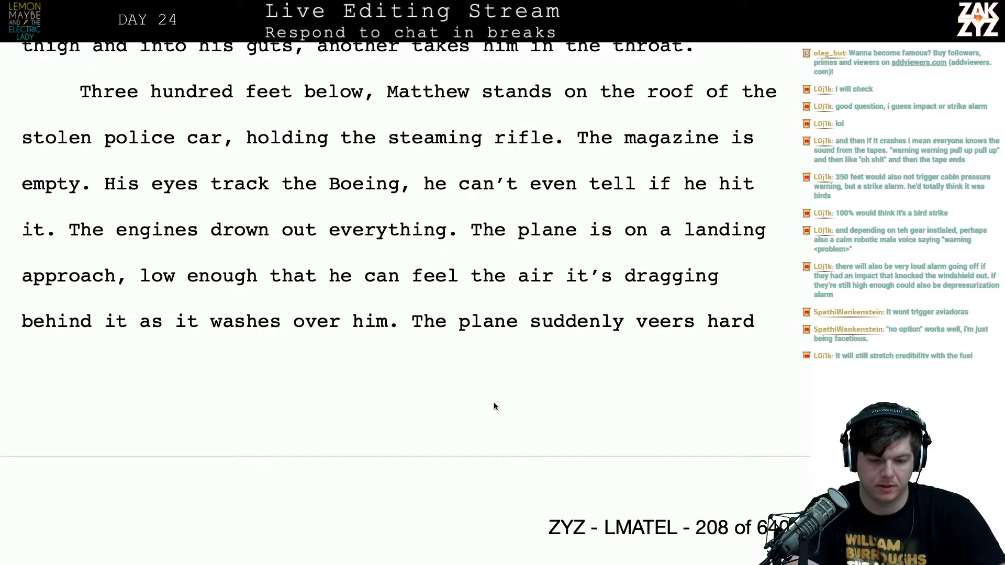
# Switch to Safari, open Google Maps at John F. Kennedy International Airport and enter Street View on Rockaway Blvd
pyautogui.press('super+Tab')
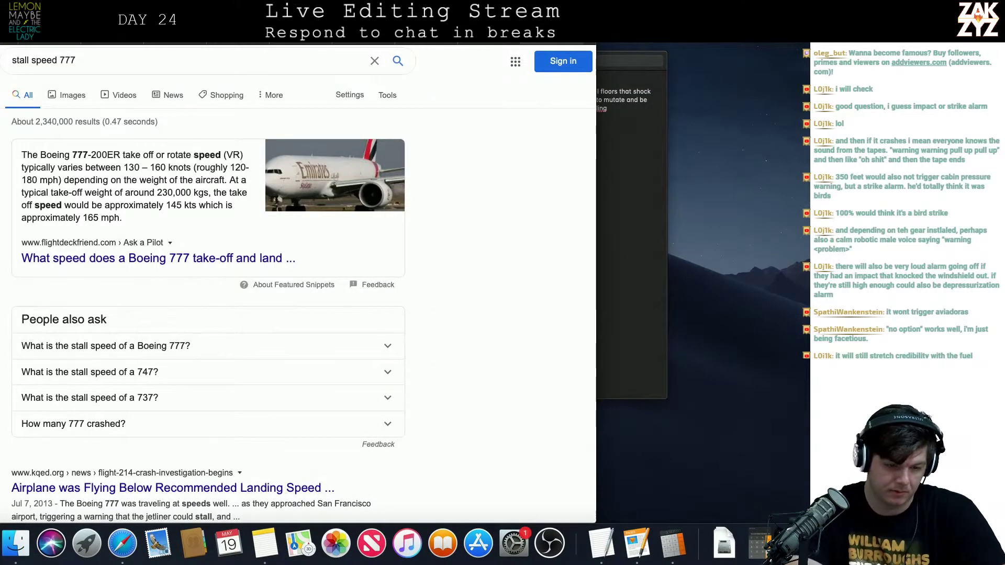
pyautogui.press('super+l')
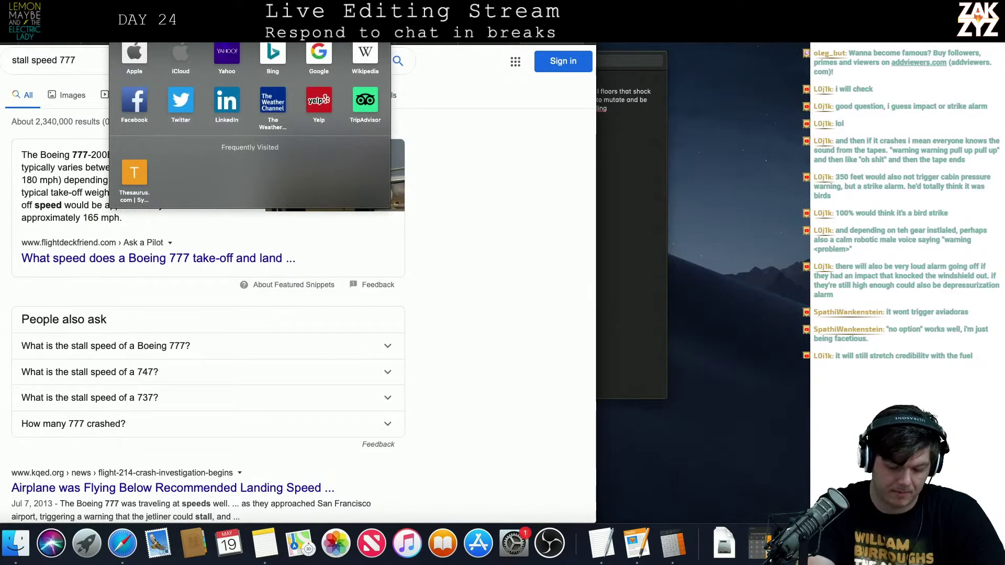
pyautogui.write('map')
pyautogui.press('Return')
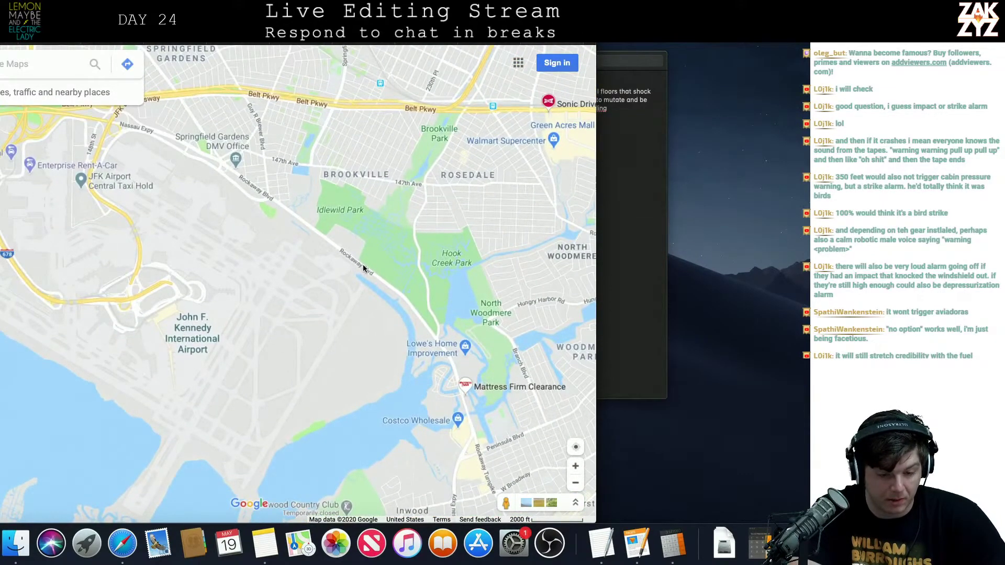
pyautogui.click(357, 262)
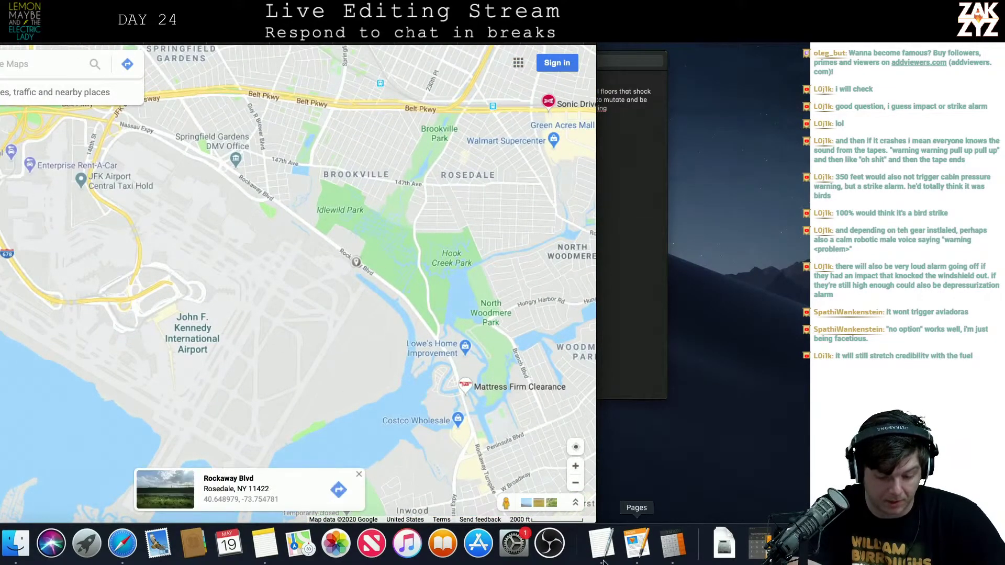
pyautogui.moveTo(511, 503); pyautogui.dragTo(367, 235)
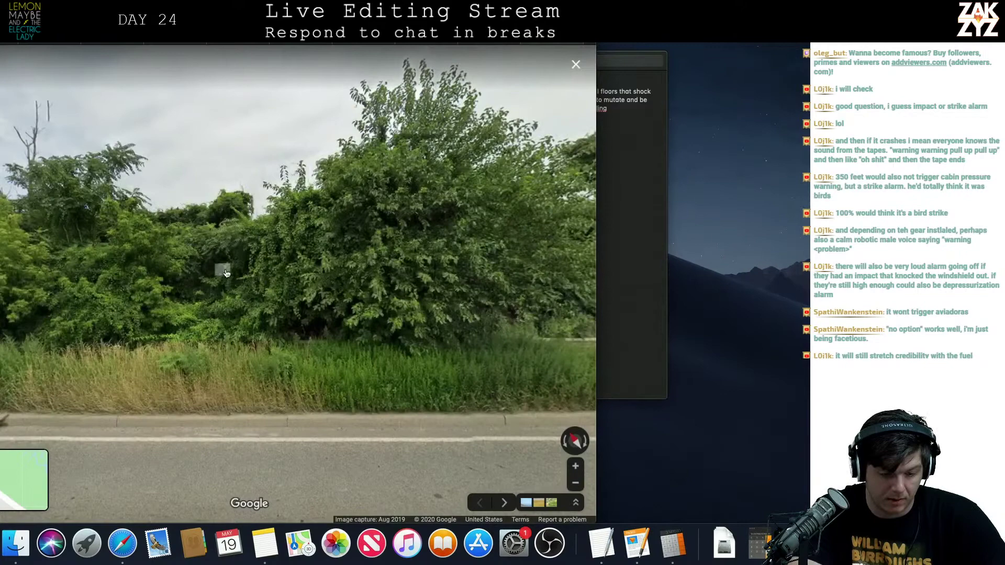
# Travel both ways along Rockaway Blvd in Street View, examining the roadside, the nearby warehouse and the sky near the airport
pyautogui.moveTo(226, 272); pyautogui.dragTo(785, 343)
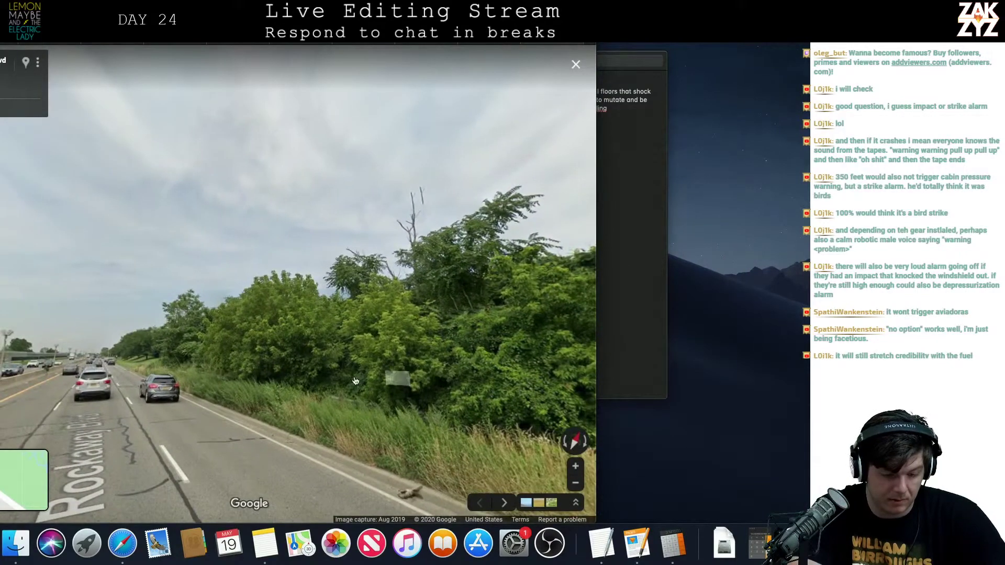
pyautogui.moveTo(182, 326); pyautogui.dragTo(277, 340)
pyautogui.click(272, 341)
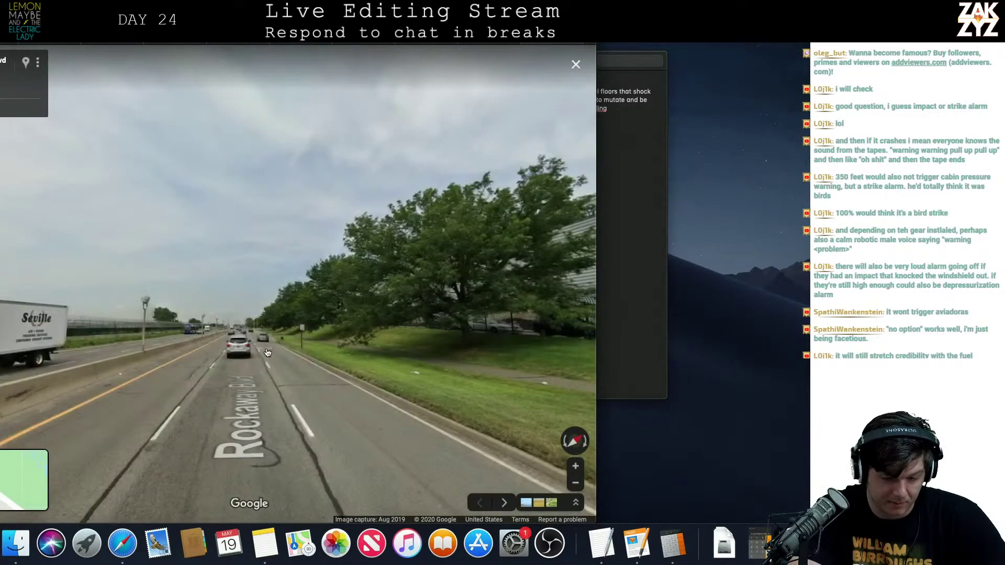
pyautogui.click(257, 348)
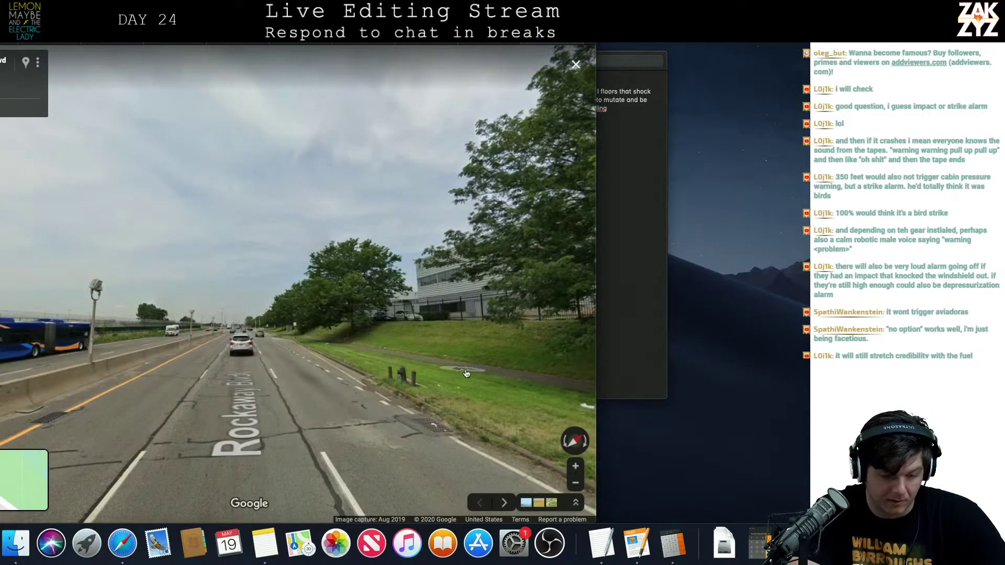
pyautogui.click(479, 343)
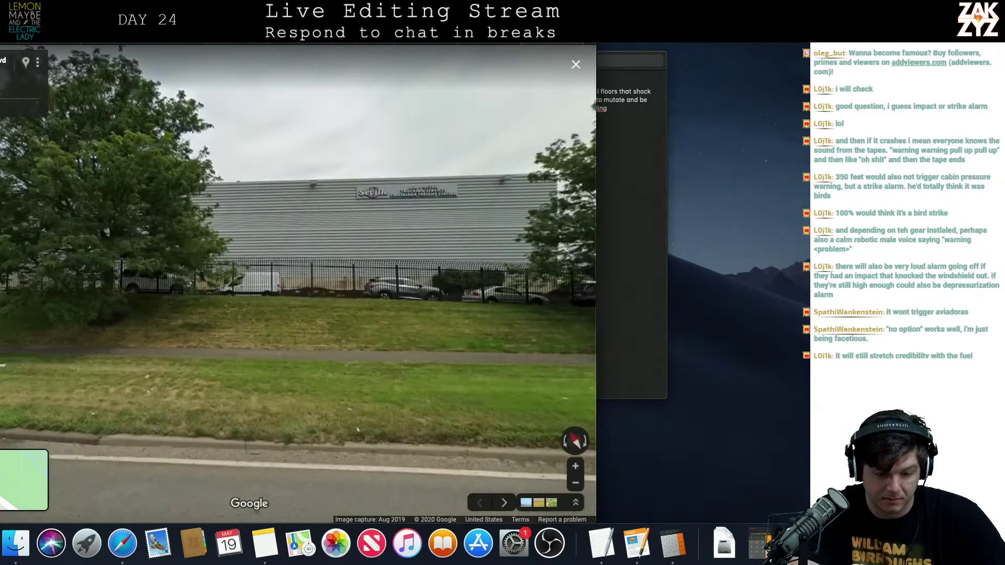
pyautogui.click(438, 320)
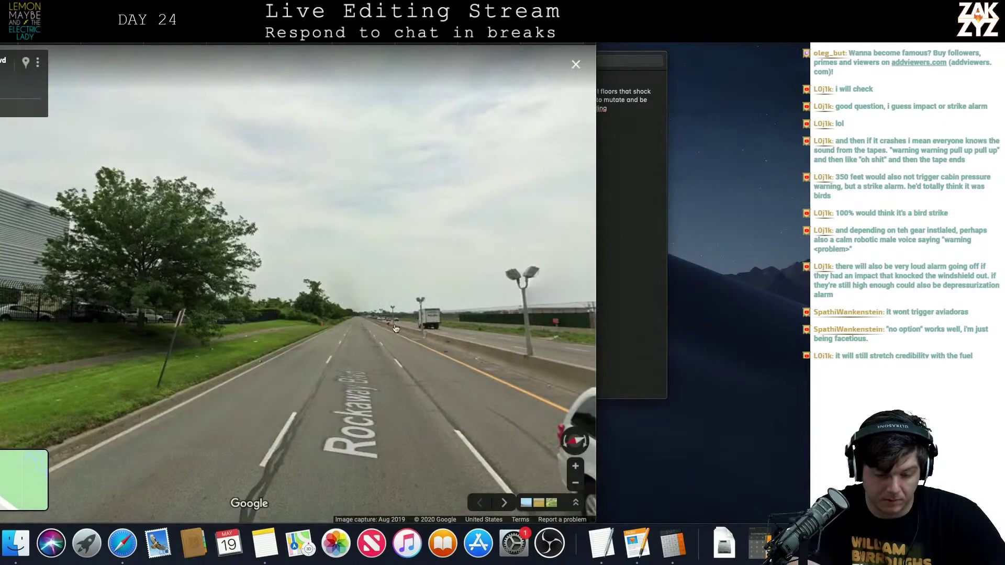
pyautogui.click(367, 335)
pyautogui.click(366, 335)
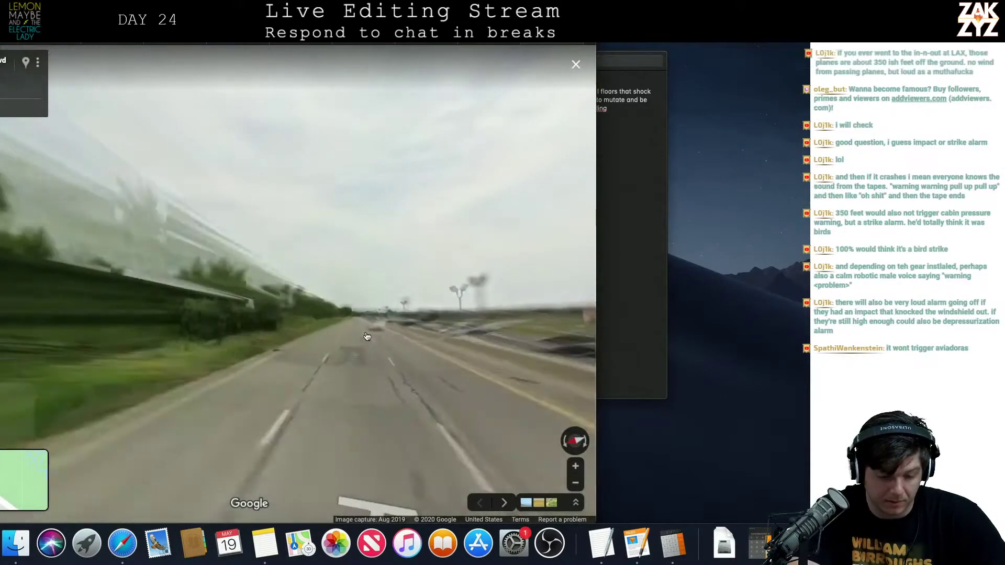
pyautogui.click(366, 335)
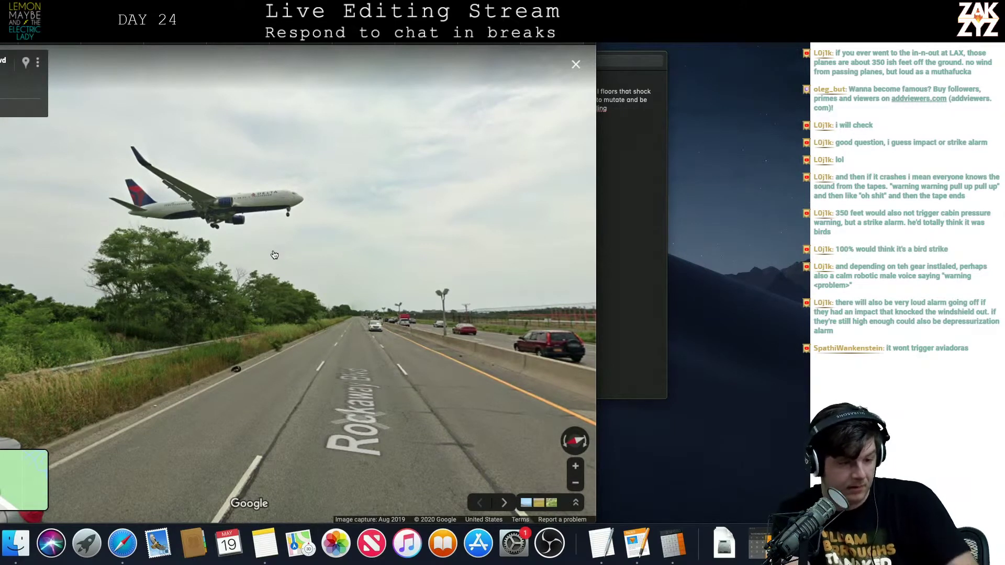
# Take screenshots of the Delta airliner flying low over Rockaway Blvd, including the whole street scene
pyautogui.press('super+shift+4')
pyautogui.moveTo(110, 142); pyautogui.dragTo(310, 233)
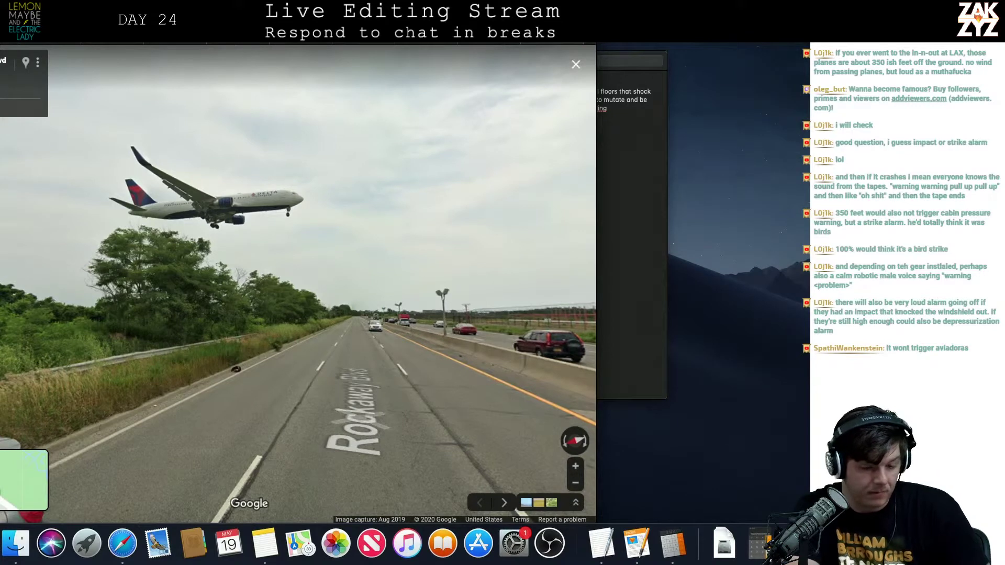
pyautogui.moveTo(0, 44); pyautogui.dragTo(596, 520)
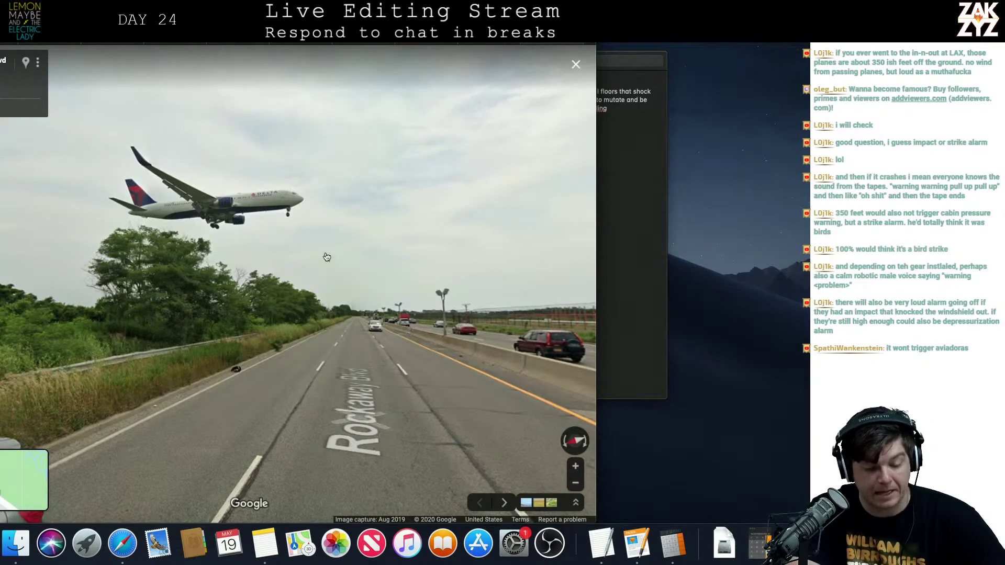
# Continue along Rockaway Blvd to the gated access road and face the red approach-light mast
pyautogui.click(331, 345)
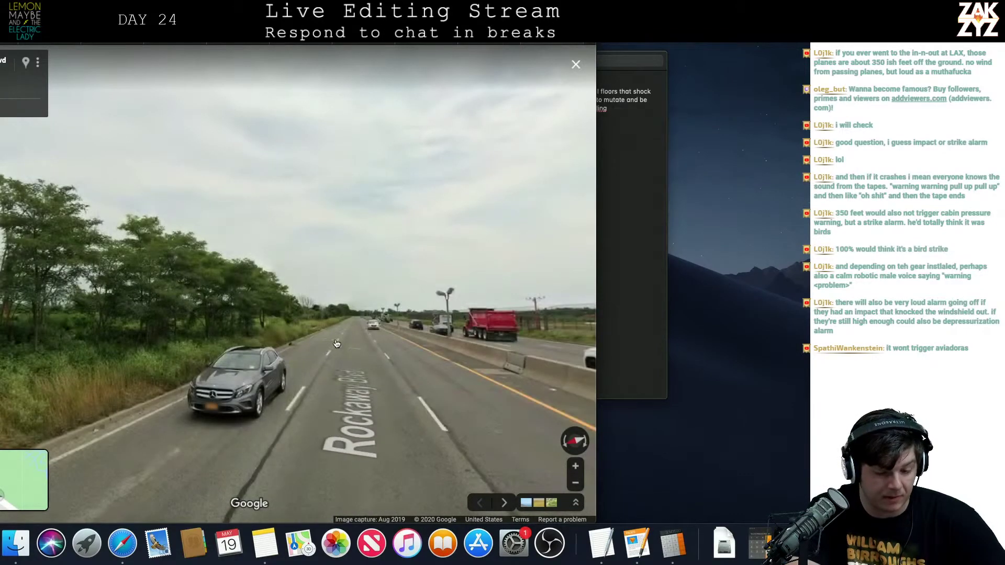
pyautogui.click(371, 336)
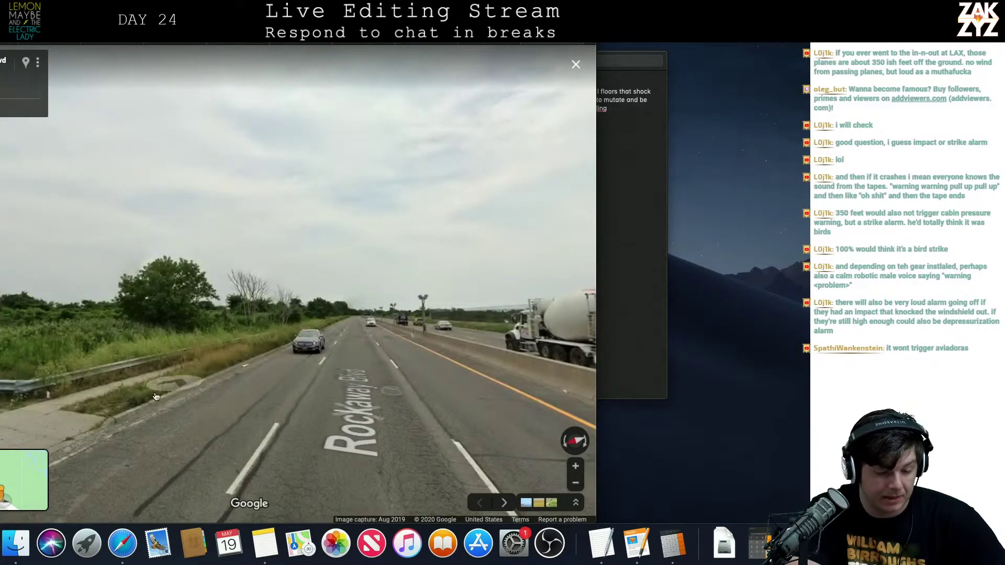
pyautogui.moveTo(293, 402); pyautogui.dragTo(417, 410)
pyautogui.click(417, 409)
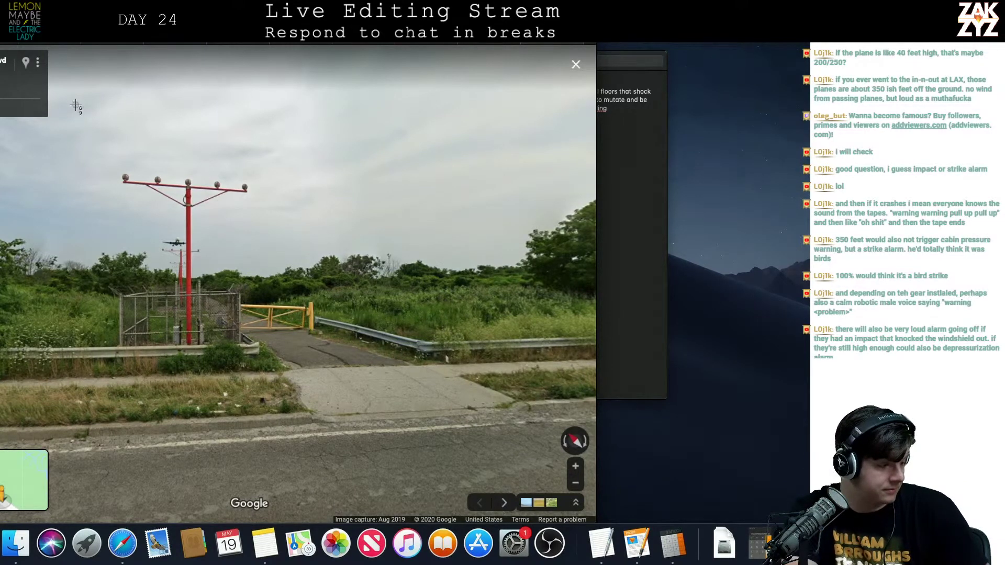
# Capture two screenshots of the approach-light mast with the distant incoming plane, reframing the view between them
pyautogui.moveTo(73, 101); pyautogui.dragTo(474, 395)
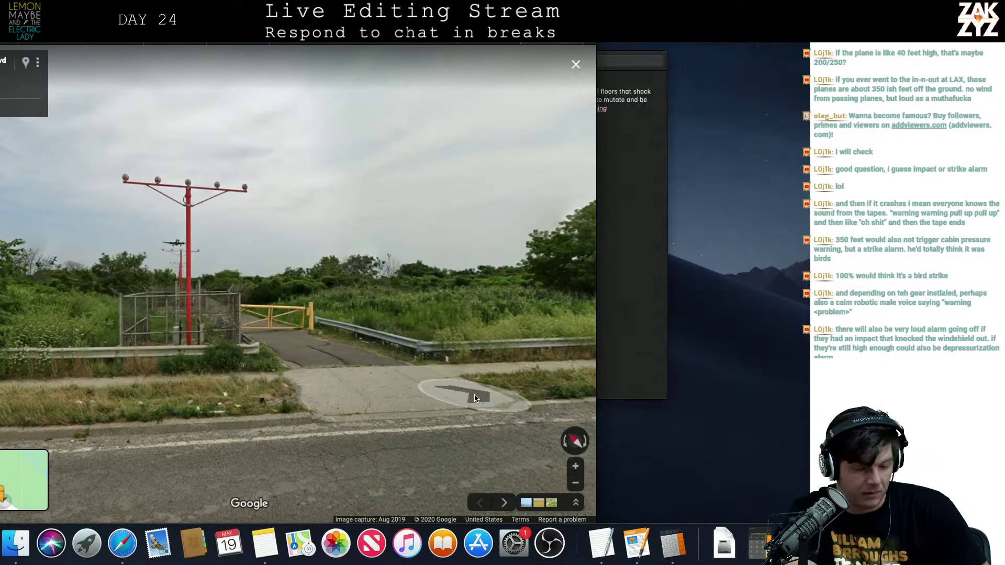
pyautogui.moveTo(281, 252); pyautogui.dragTo(339, 259)
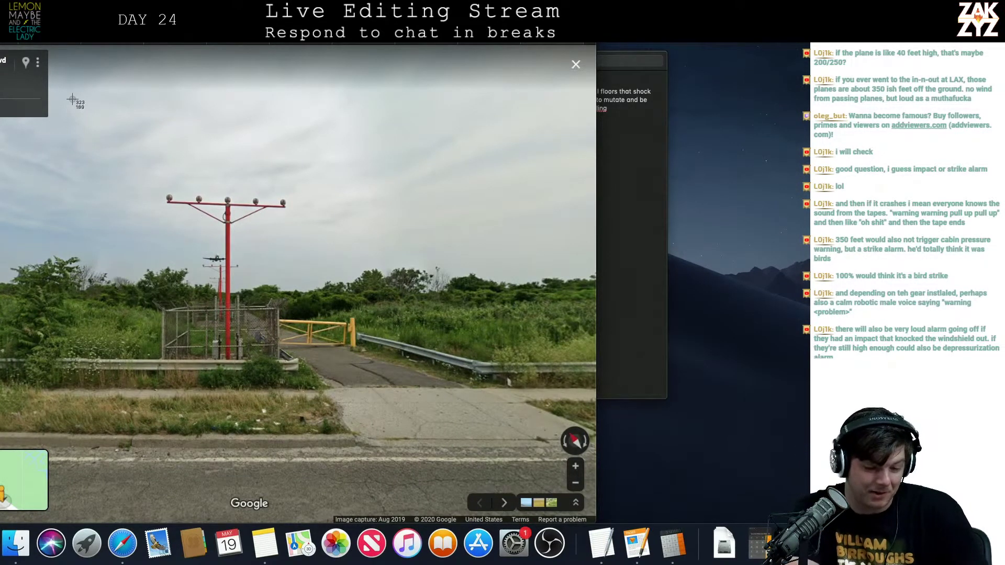
pyautogui.moveTo(72, 99); pyautogui.dragTo(528, 479)
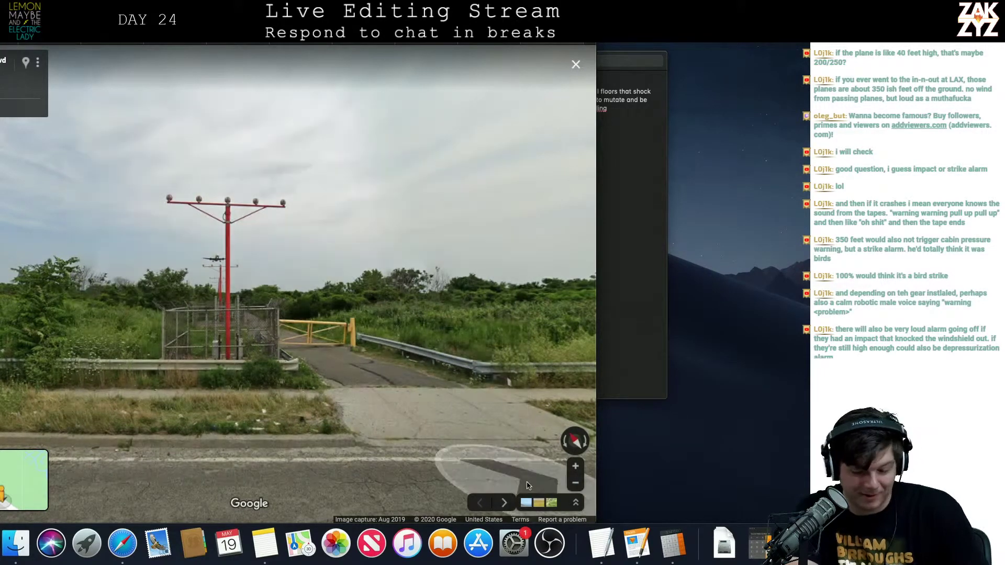
# Examine the incoming plane and yellow gate from farther along Rockaway Blvd, and inspect the tree-lined verge beyond
pyautogui.click(547, 475)
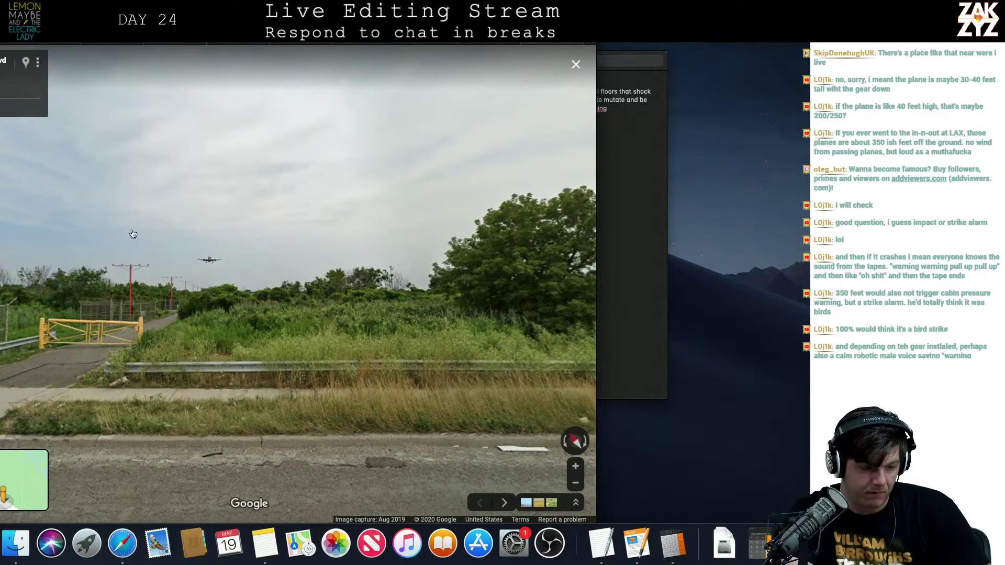
pyautogui.moveTo(125, 212); pyautogui.dragTo(350, 130)
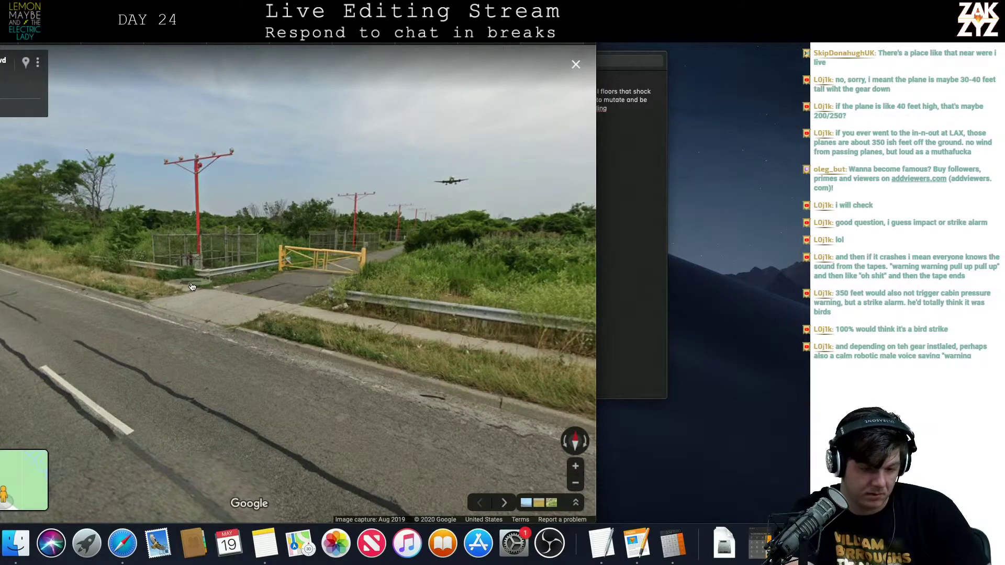
pyautogui.click(139, 270)
pyautogui.click(280, 277)
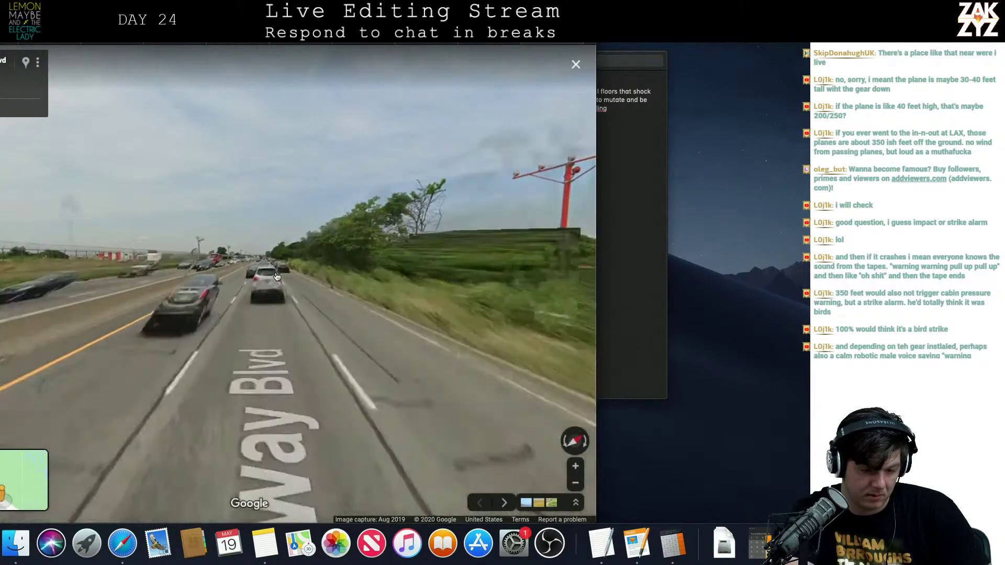
pyautogui.moveTo(225, 272); pyautogui.dragTo(6, 278)
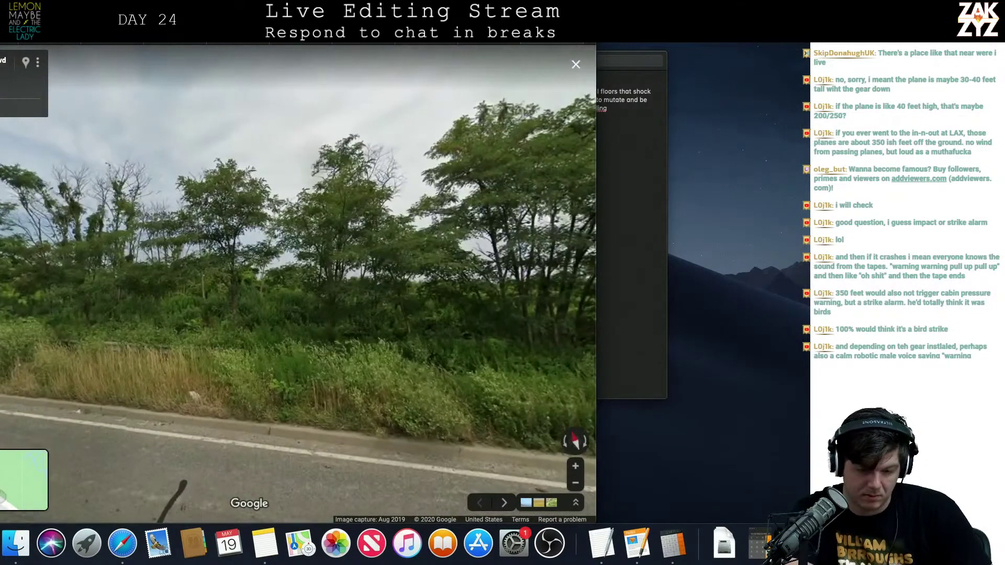
pyautogui.click(311, 299)
pyautogui.click(423, 297)
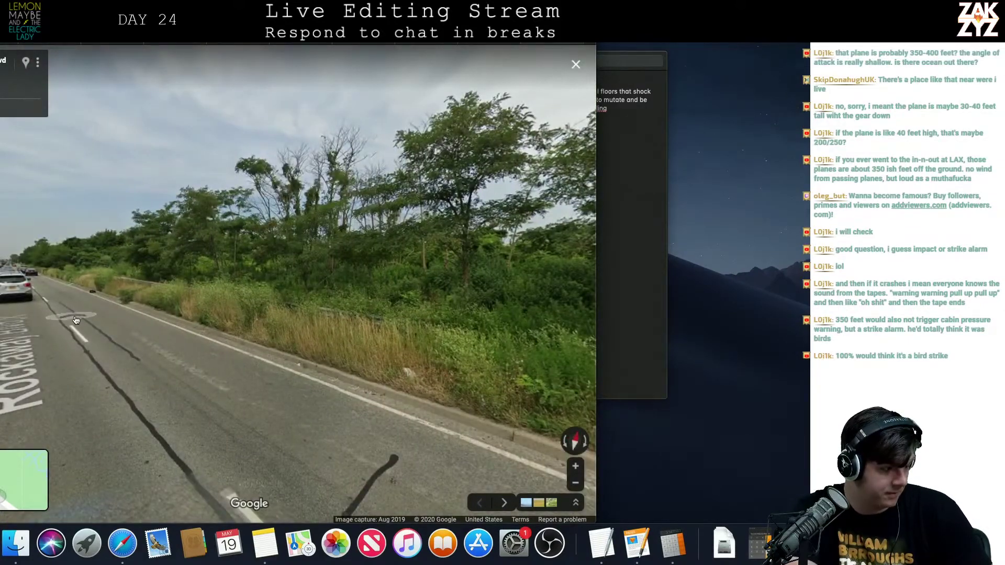
pyautogui.click(241, 306)
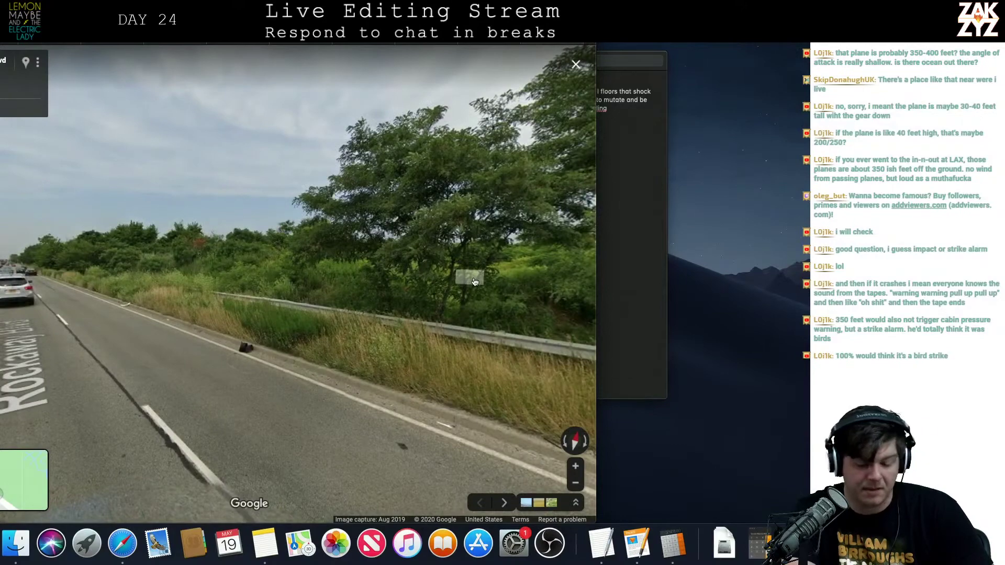
# Return along Rockaway Blvd to the gated access road and examine the red approach-light mast with the distant incoming plane
pyautogui.click(535, 298)
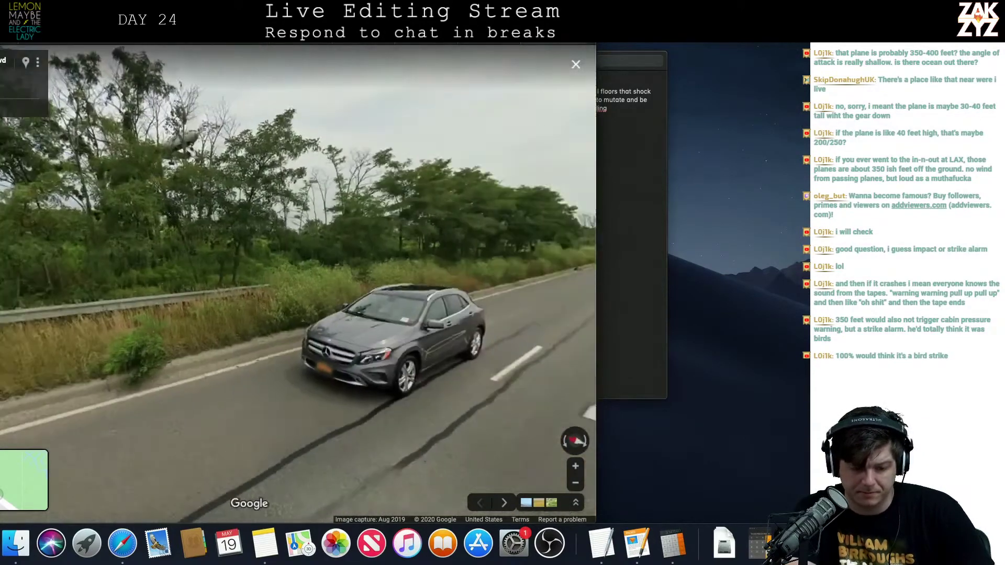
pyautogui.moveTo(223, 238); pyautogui.dragTo(323, 303)
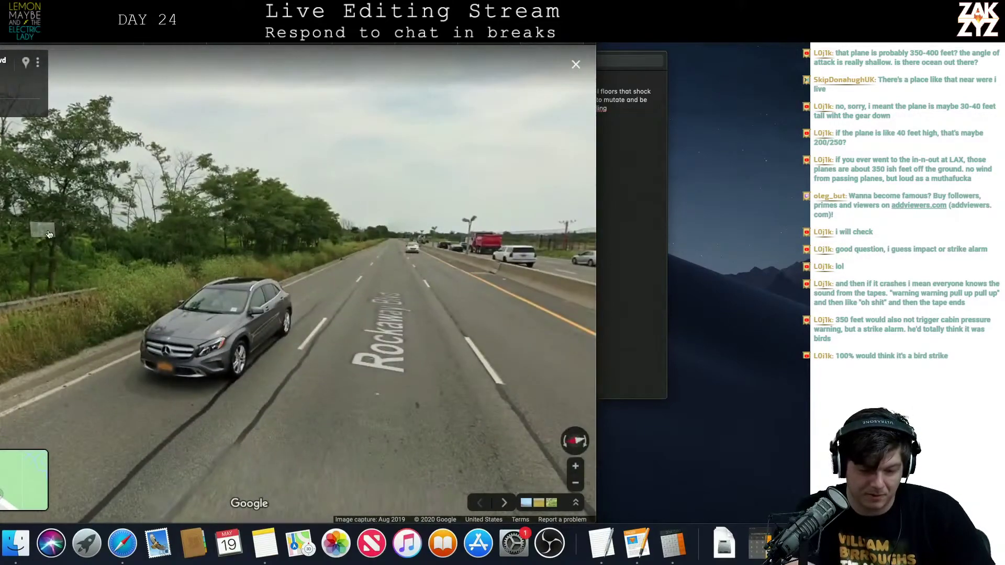
pyautogui.click(322, 302)
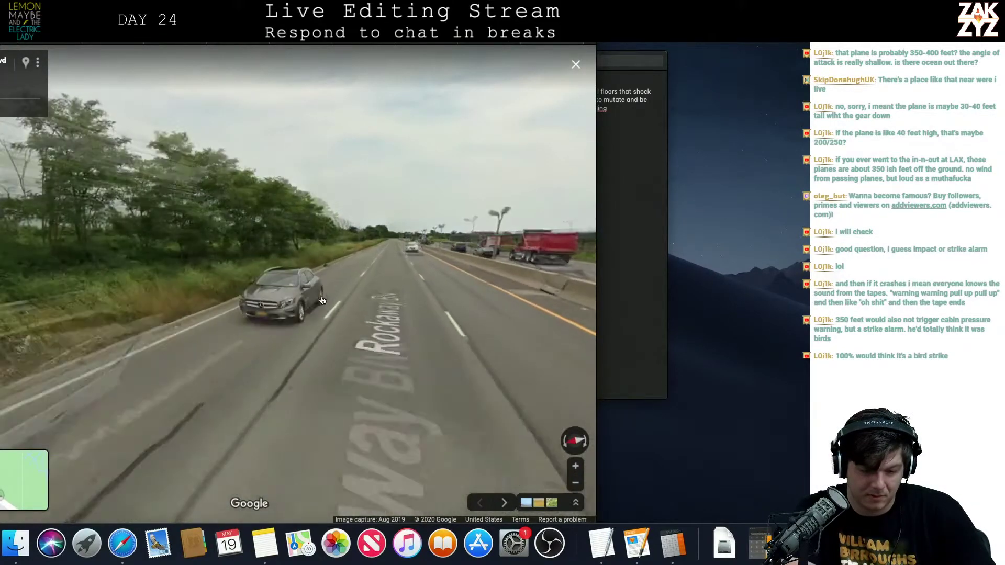
pyautogui.click(321, 298)
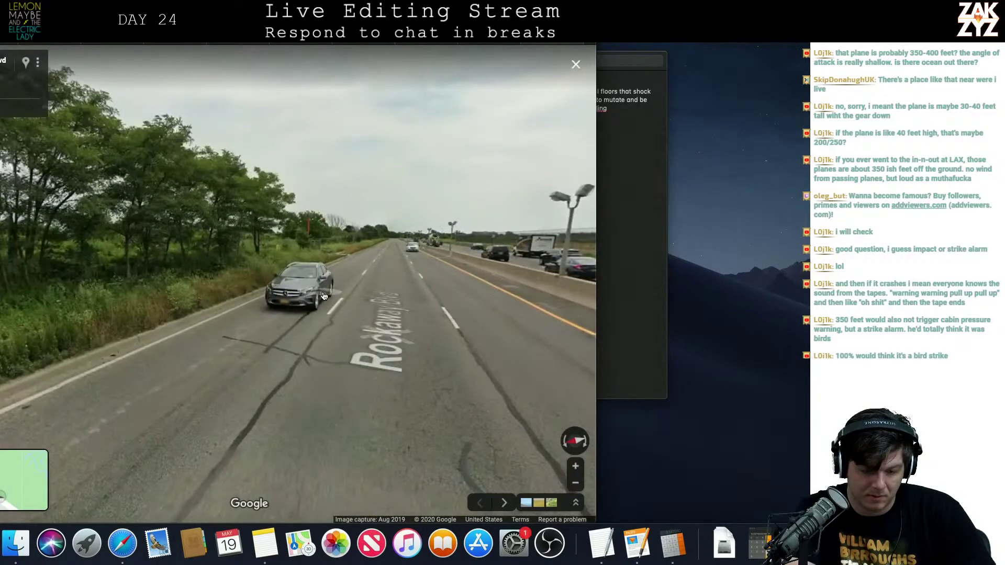
pyautogui.click(336, 280)
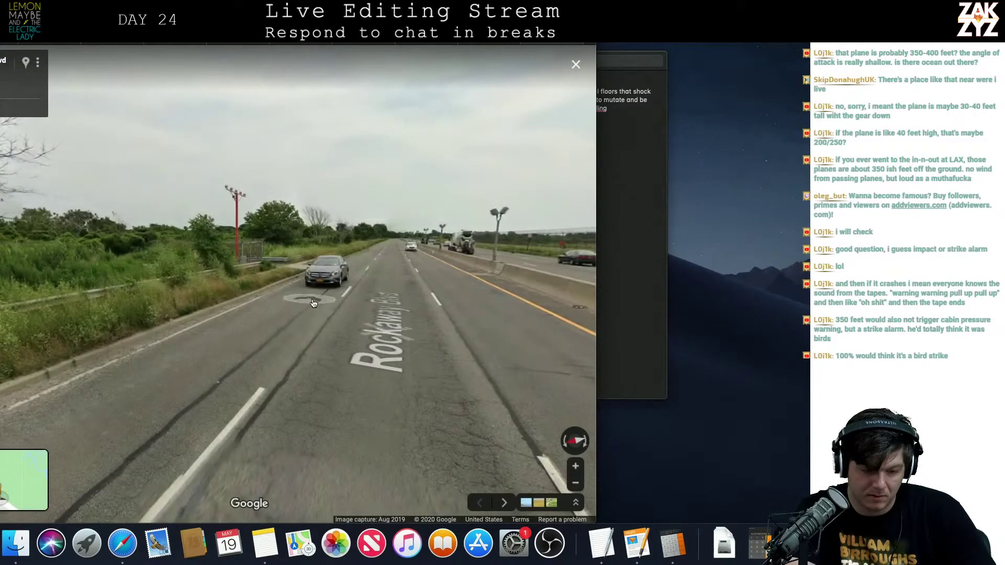
pyautogui.click(314, 302)
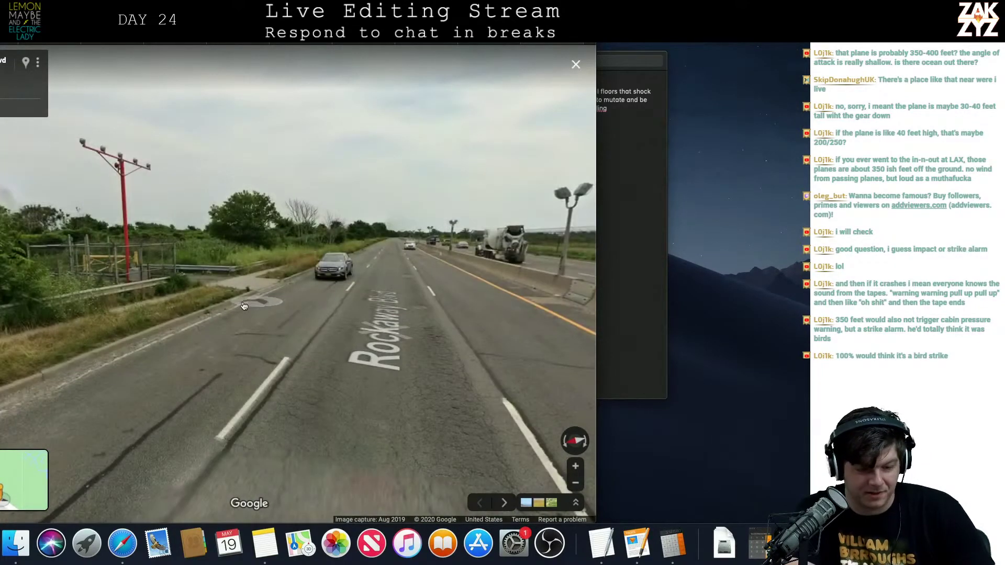
pyautogui.moveTo(314, 303); pyautogui.dragTo(486, 386)
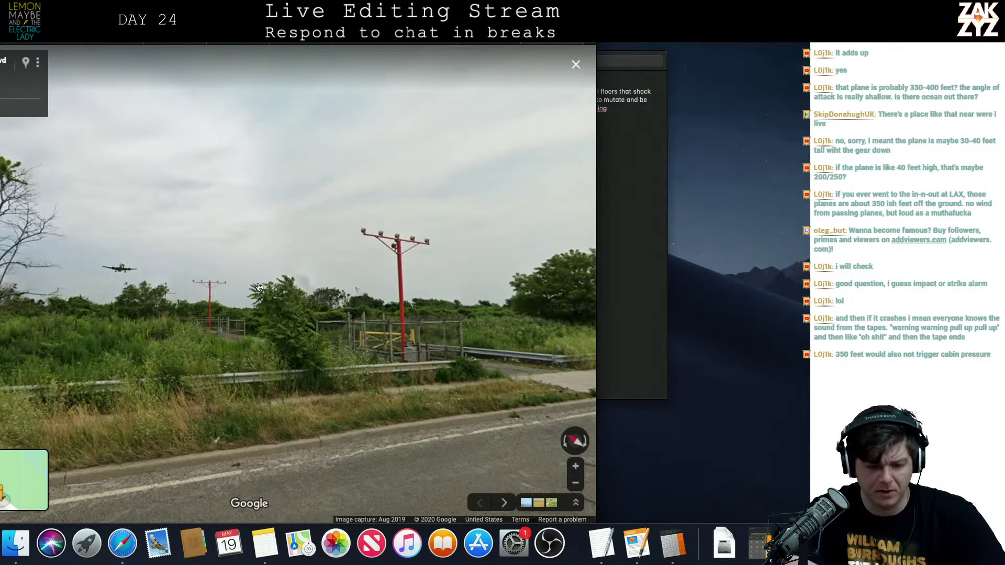
# Switch to the manuscript and start new paragraphs at "The plane is on a landing approach" and "His eyes track the Boeing"
pyautogui.press('super+Tab')
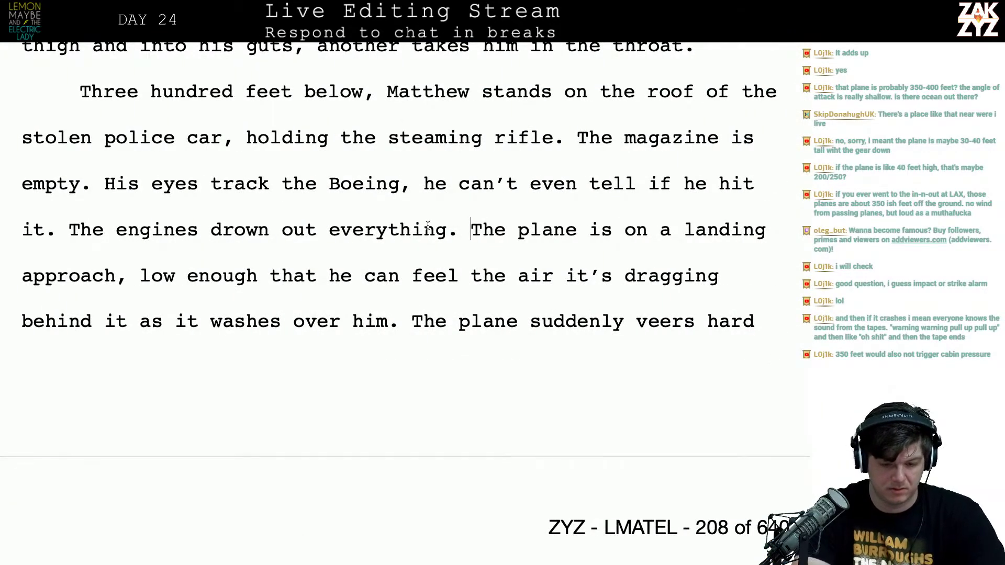
pyautogui.press('Return')
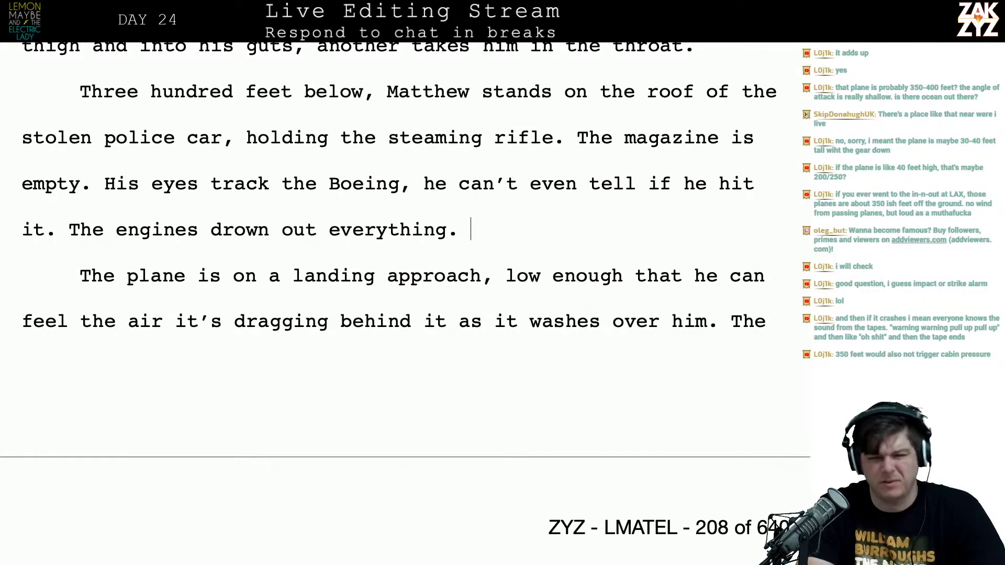
pyautogui.press('Up')
pyautogui.press('Up')
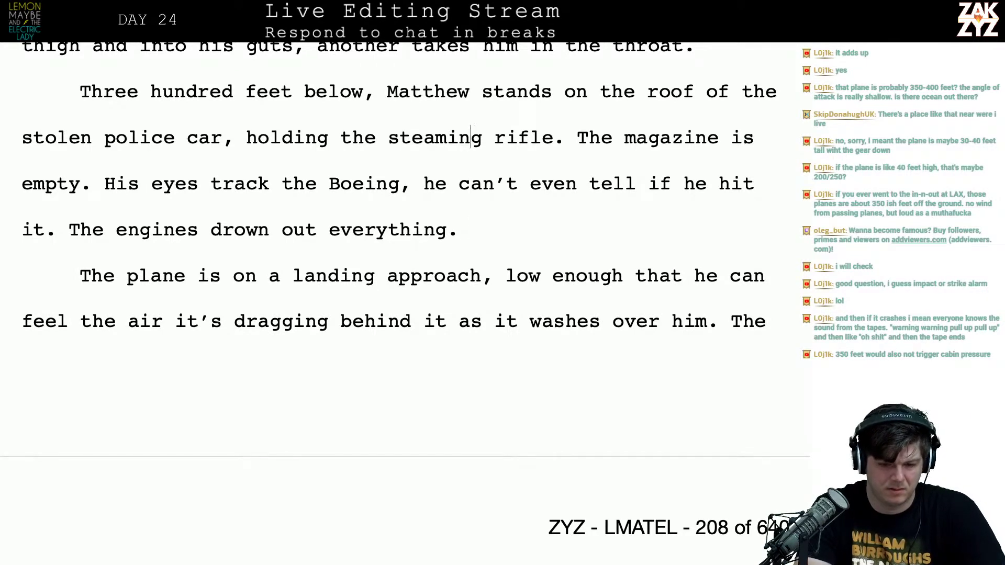
pyautogui.press('Right')
pyautogui.press('Right')
pyautogui.press('Right')
pyautogui.press('Right')
pyautogui.press('Right')
pyautogui.press('Right')
pyautogui.press('Right')
pyautogui.press('Right')
pyautogui.press('Right')
pyautogui.press('Right')
pyautogui.press('Right')
pyautogui.press('Right')
pyautogui.press('Right')
pyautogui.press('Right')
pyautogui.press('Right')
pyautogui.press('Right')
pyautogui.press('Right')
pyautogui.press('Right')
pyautogui.press('Right')
pyautogui.press('Right')
pyautogui.press('Right')
pyautogui.press('Right')
pyautogui.press('Right')
pyautogui.press('Right')
pyautogui.press('Right')
pyautogui.press('Right')
pyautogui.press('Right')
pyautogui.press('Right')
pyautogui.press('Right')
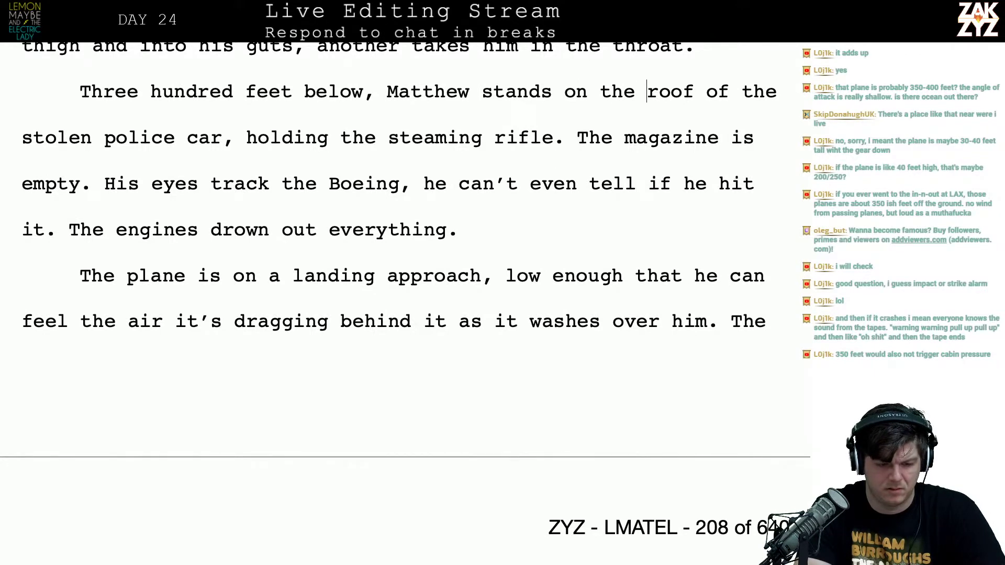
pyautogui.press('Down')
pyautogui.press('Right')
pyautogui.press('Right')
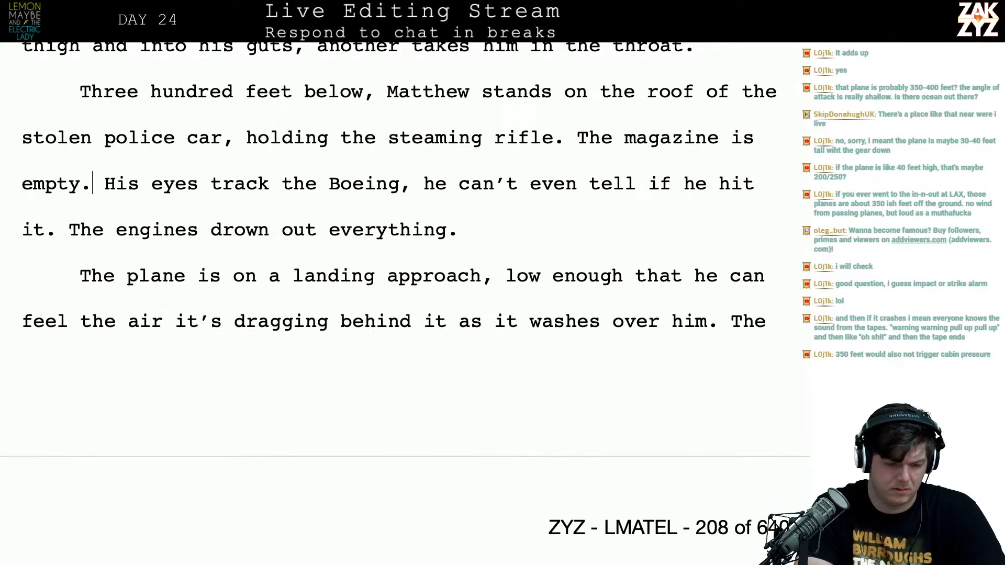
pyautogui.press('Right')
pyautogui.press('Return')
# After "The magazine is empty.", begin a replacement sentence reading "He’s squinting up into the rain at the Boeing,"
pyautogui.press('Left')
pyautogui.write('He’s s')
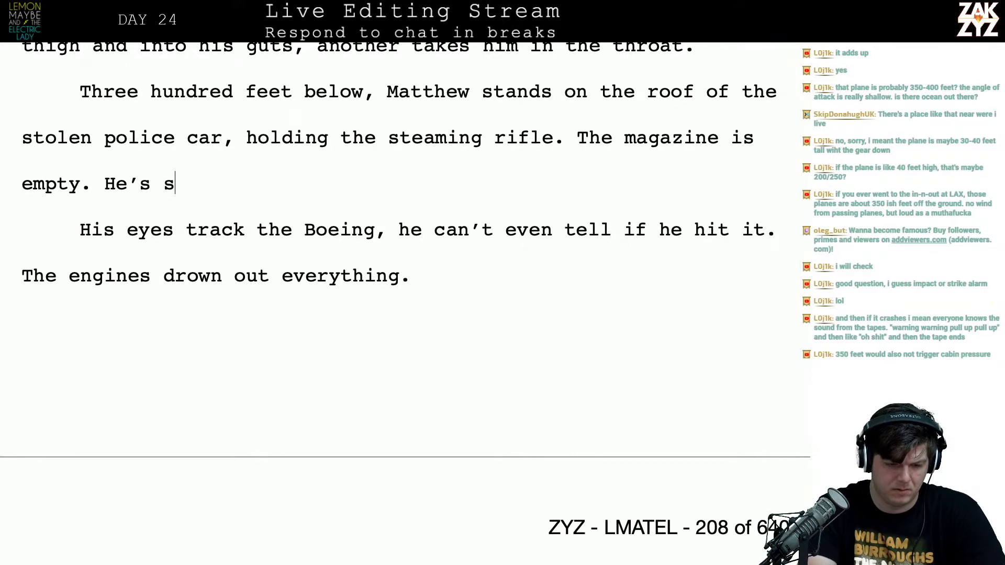
pyautogui.write('quinting agian')
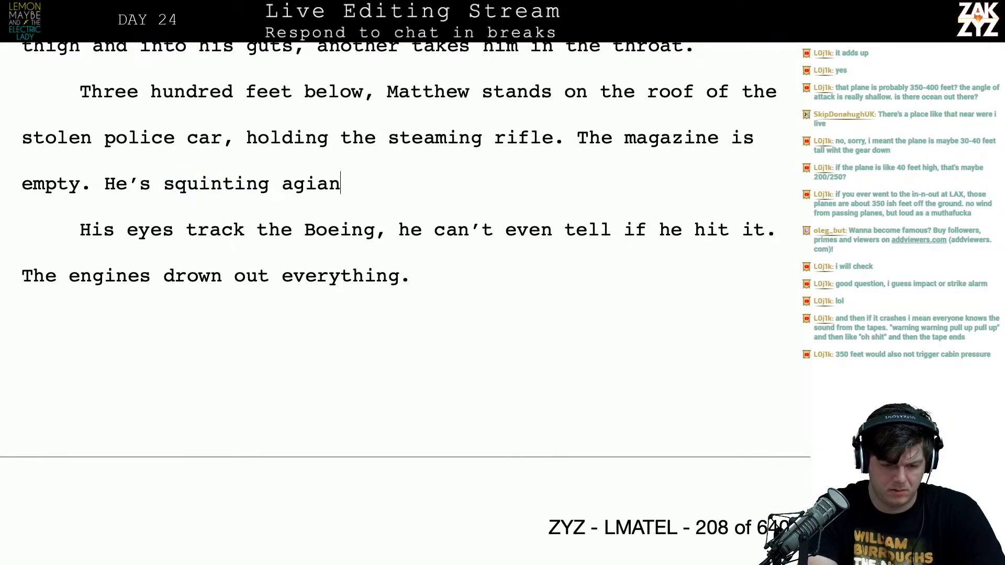
pyautogui.press('BackSpace')
pyautogui.press('BackSpace')
pyautogui.press('BackSpace')
pyautogui.press('BackSpace')
pyautogui.press('BackSpace')
pyautogui.press('BackSpace')
pyautogui.write('up i')
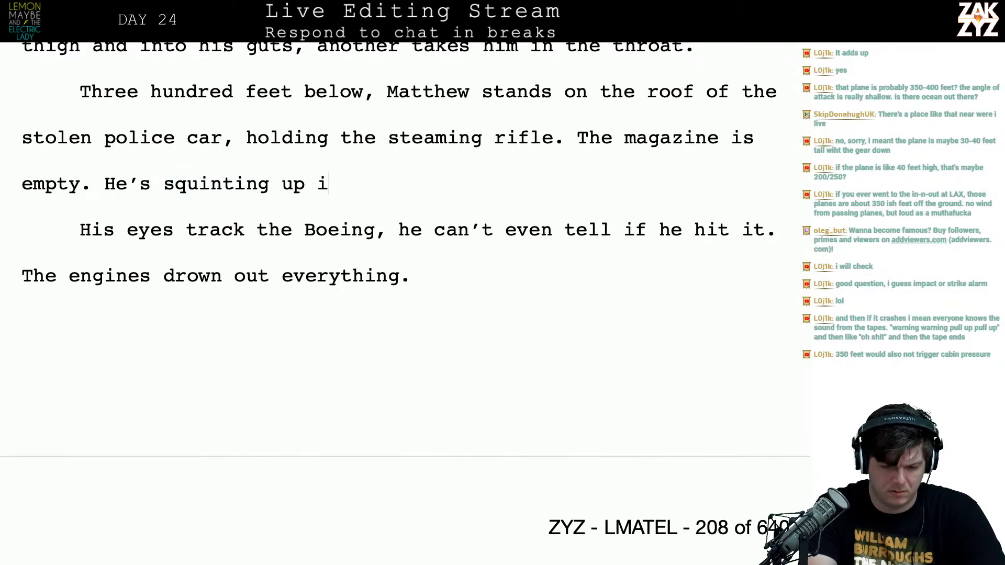
pyautogui.write('nto the rain into the rain i')
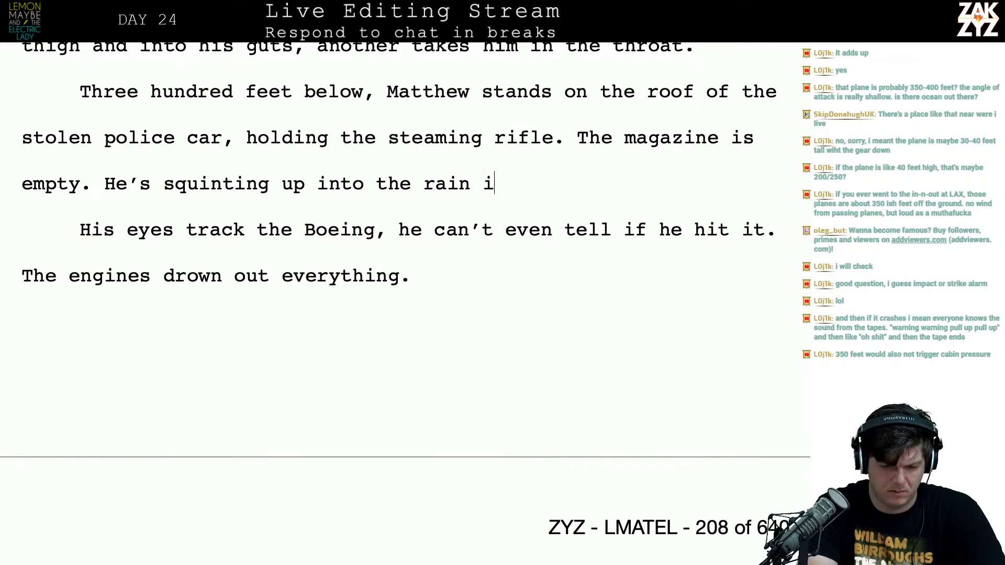
pyautogui.press('BackSpace')
pyautogui.press('BackSpace')
pyautogui.write('at the boing')
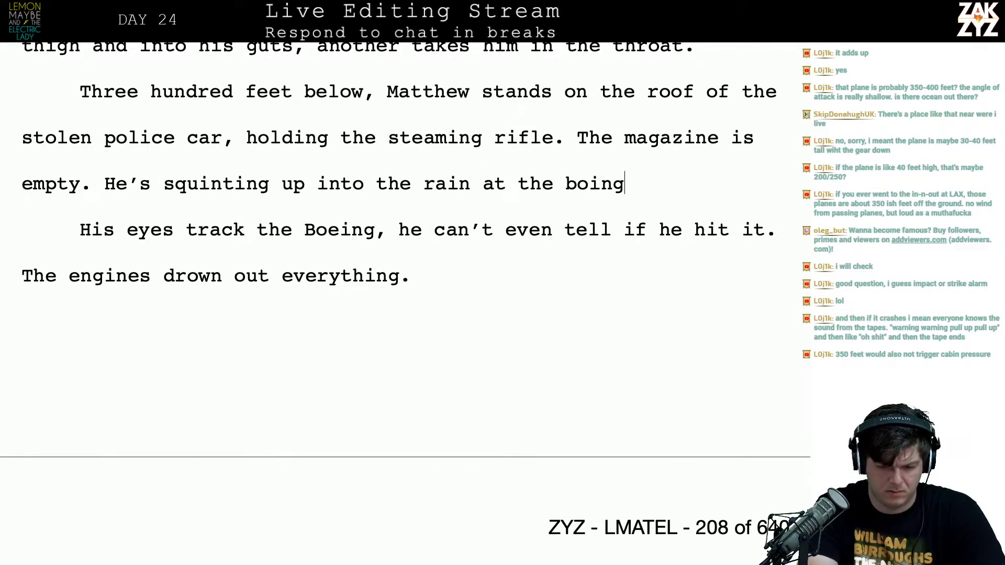
pyautogui.press('BackSpace')
pyautogui.press('BackSpace')
pyautogui.press('BackSpace')
pyautogui.press('BackSpace')
pyautogui.press('BackSpace')
pyautogui.write('Bo')
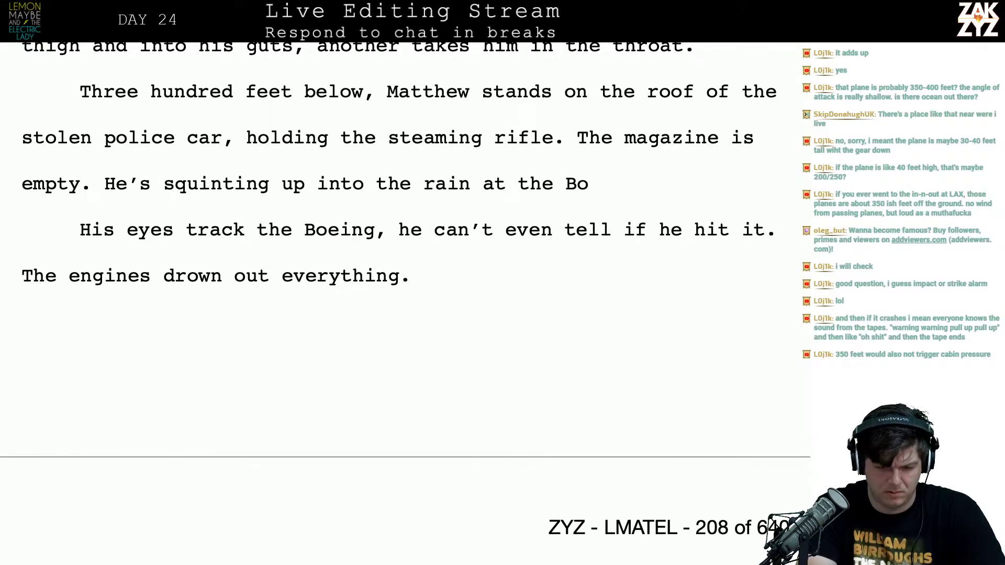
pyautogui.write('eing, h')
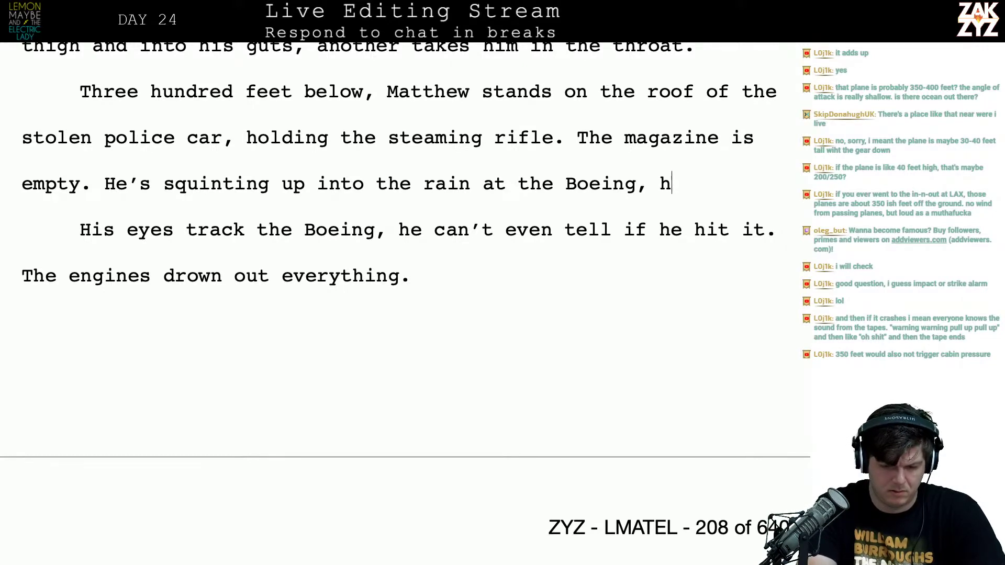
# Complete the new sentence with "he can’t even tell if he hit it." and add "The engines drown out everything."
pyautogui.write("e can't even tell if h")
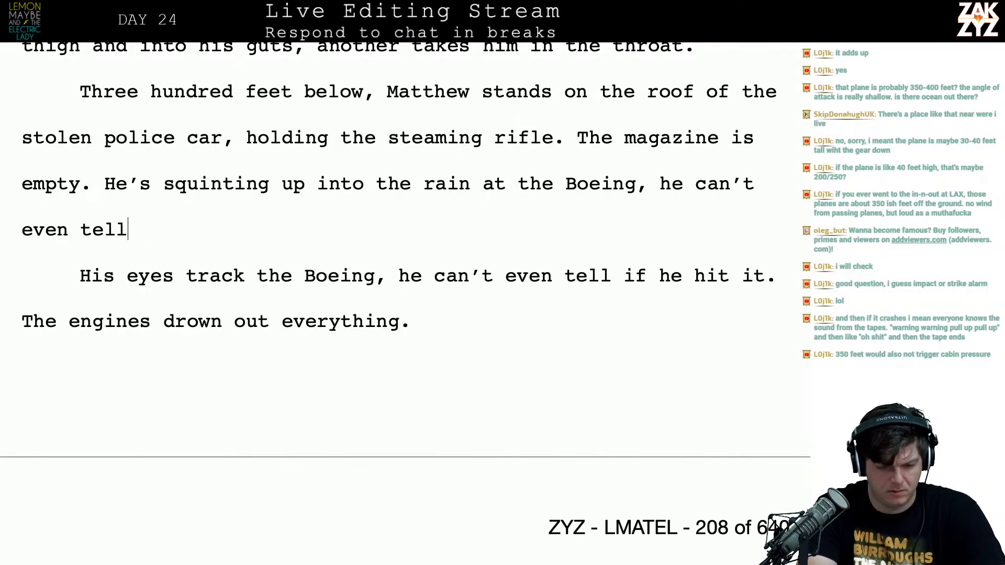
pyautogui.write('e hit it. Th')
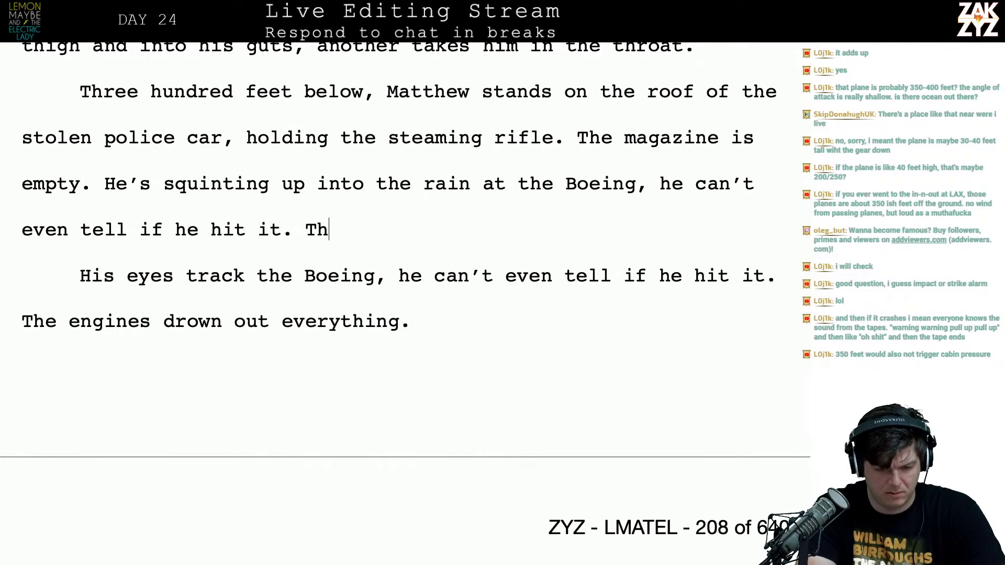
pyautogui.write('e engines drwo')
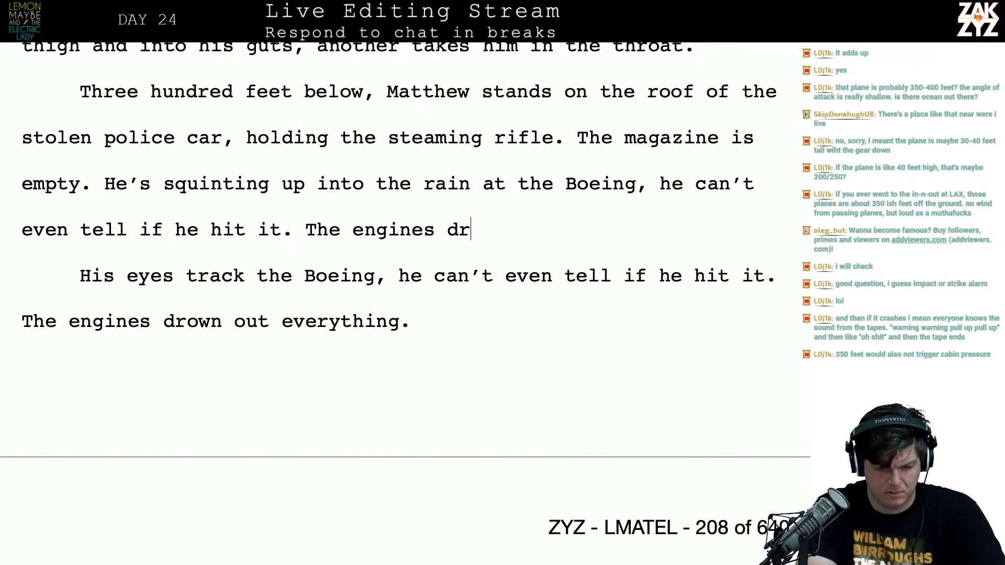
pyautogui.press('BackSpace')
pyautogui.press('BackSpace')
pyautogui.write('own out ev')
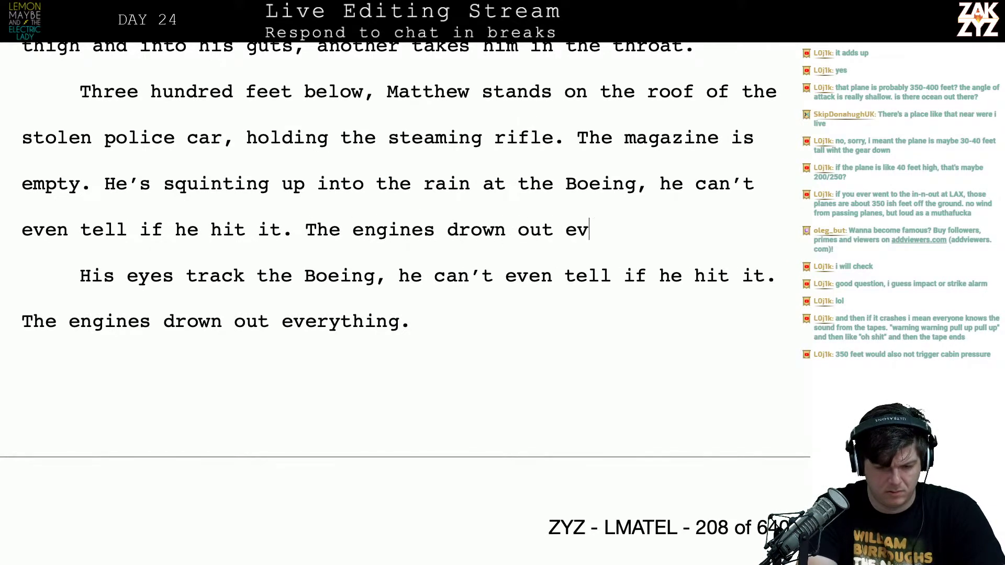
pyautogui.write('erything.')
# Delete the old text from "His eyes track the Boeing" through "as it washes over him.", joining the remainder to the new sentences
pyautogui.hotkey('shift', 'Down')
pyautogui.hotkey('shift', 'Down')
pyautogui.hotkey('shift', 'Down')
pyautogui.hotkey('shift', 'Down')
pyautogui.hotkey('shift', 'Down')
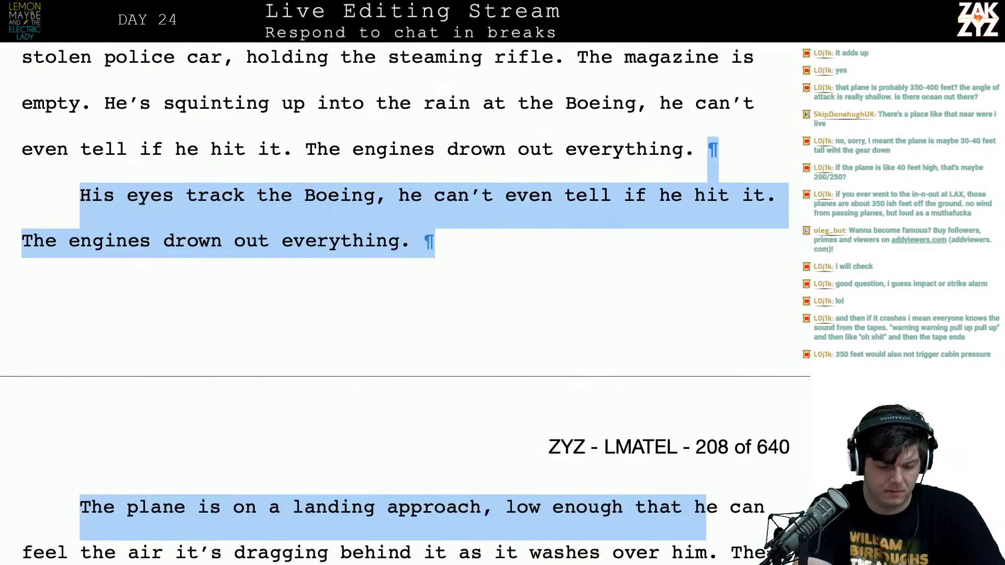
pyautogui.hotkey('shift', 'Up')
pyautogui.hotkey('shift', 'Up')
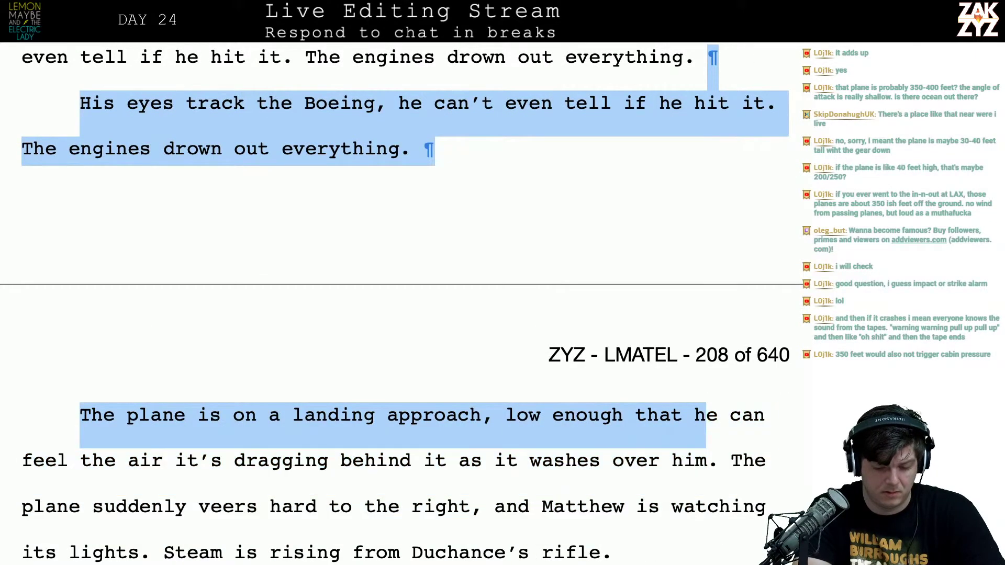
pyautogui.hotkey('shift', 'Down')
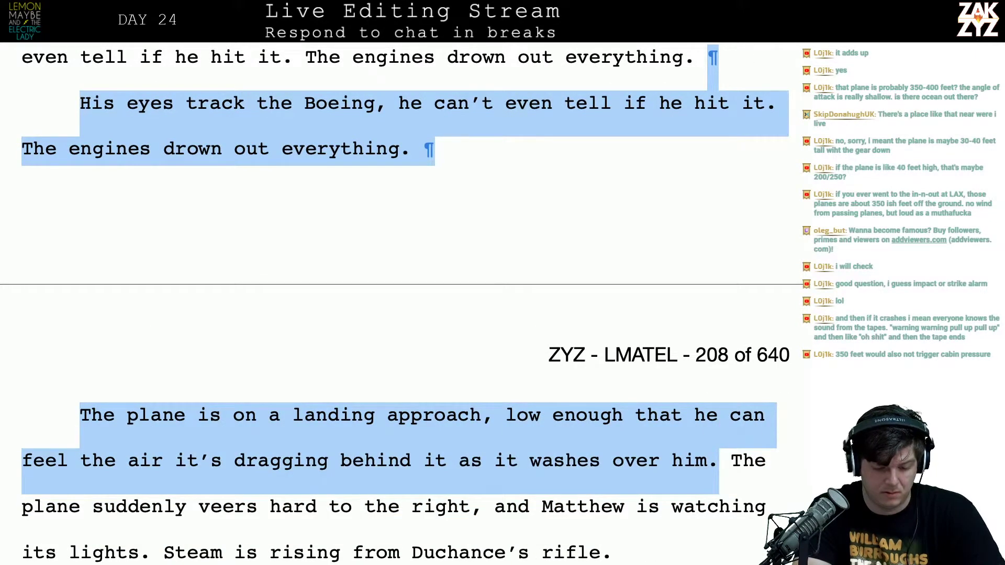
pyautogui.press('BackSpace')
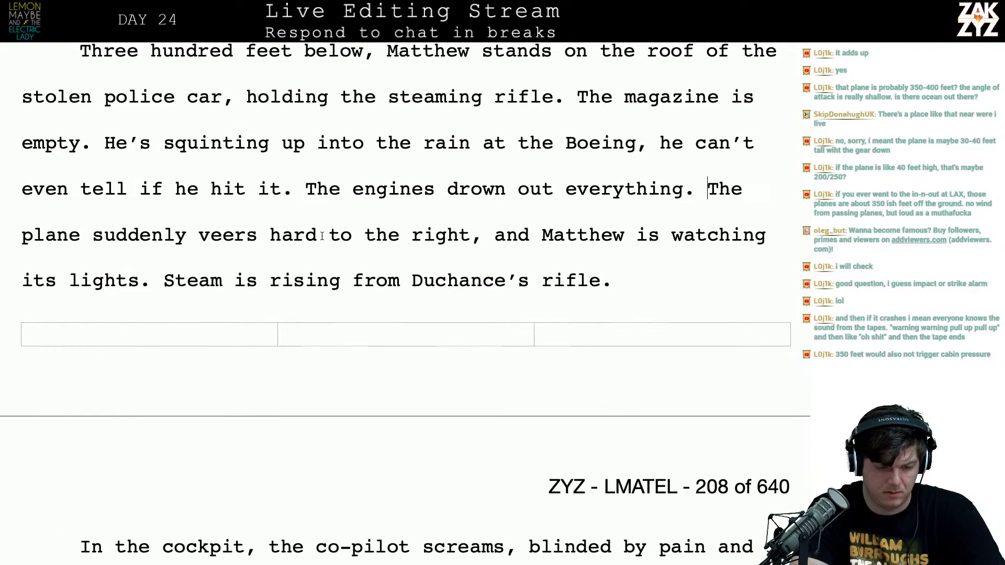
# Insert "begins to veer to the right, and" between "The plane" and "suddenly veers hard"
pyautogui.click(94, 243)
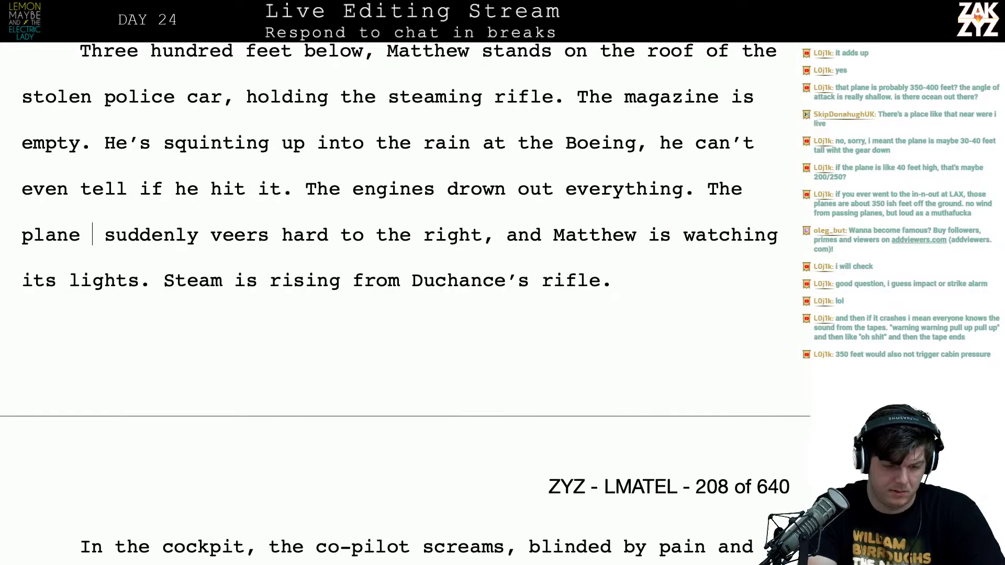
pyautogui.press('Left')
pyautogui.write('beigns to vee')
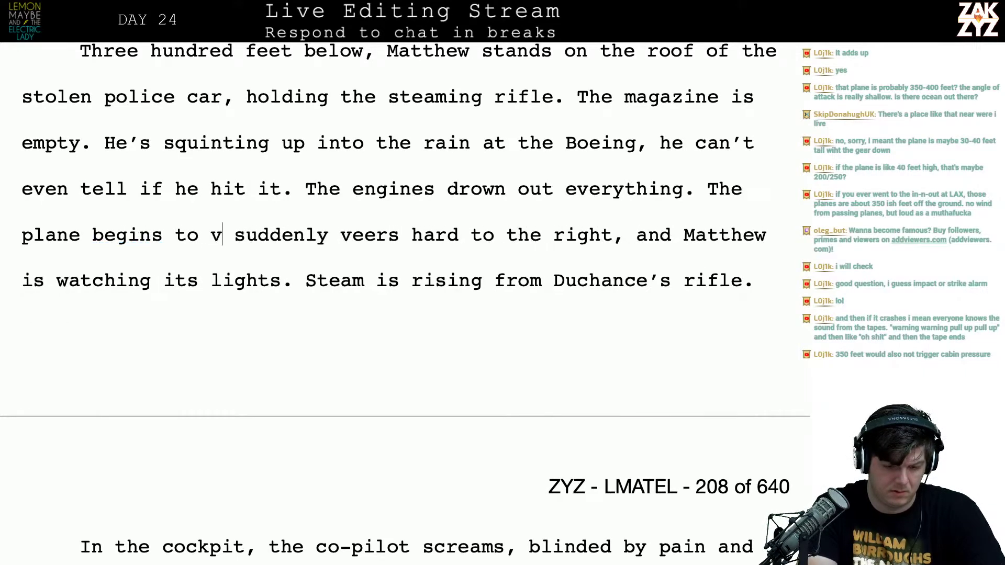
pyautogui.press('BackSpace')
pyautogui.write('er to th')
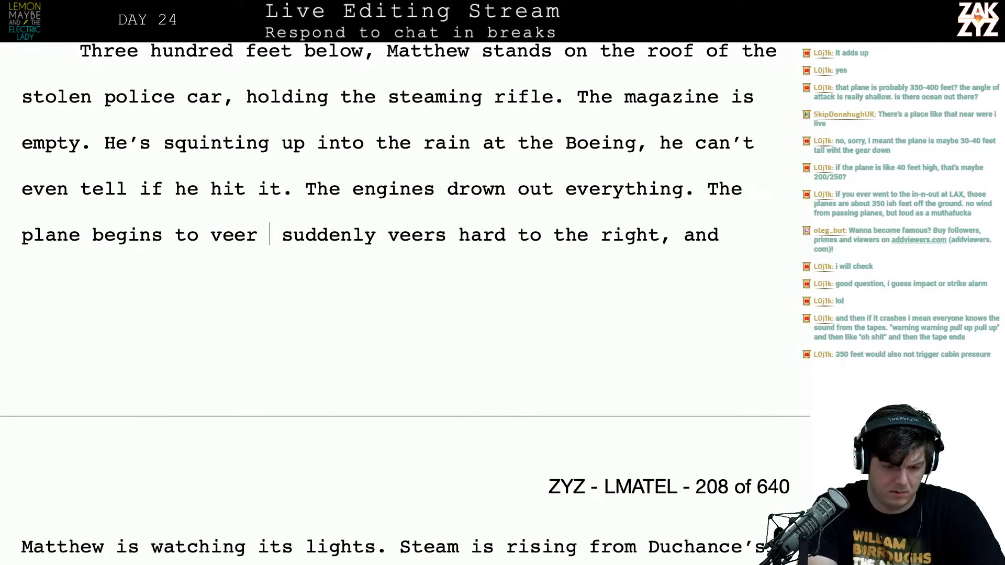
pyautogui.write('e right, ')
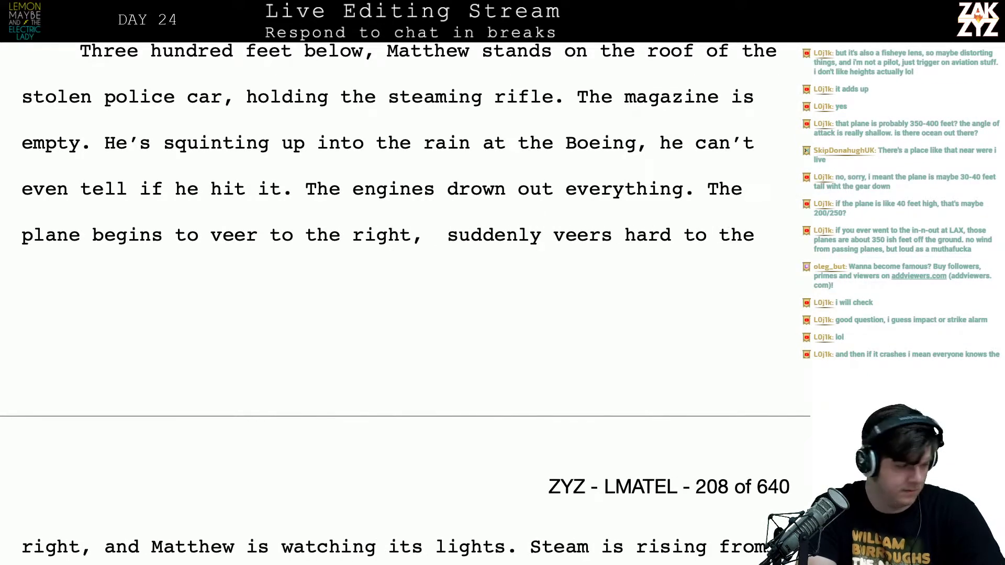
pyautogui.write('and')
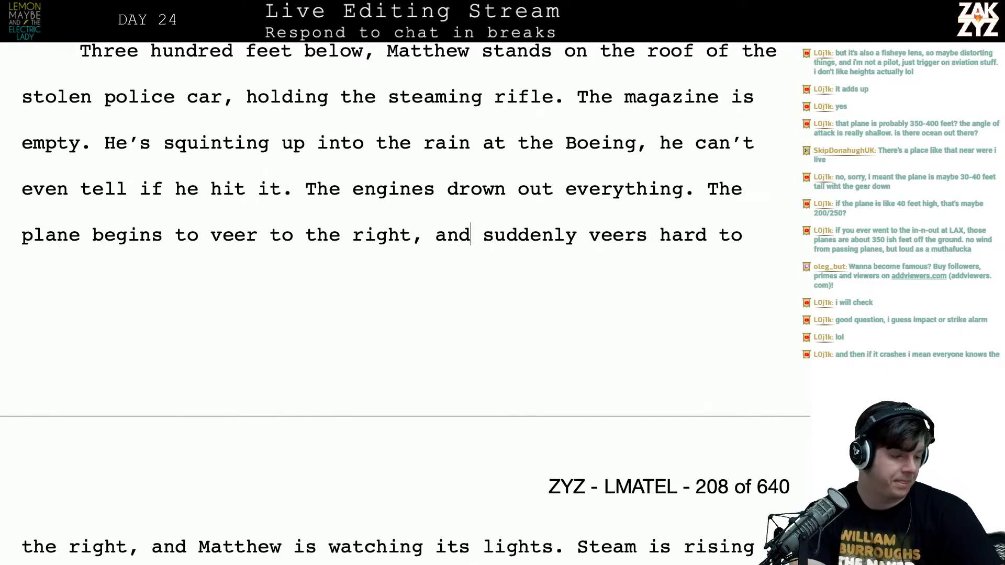
pyautogui.scroll(-1, 402, 299)
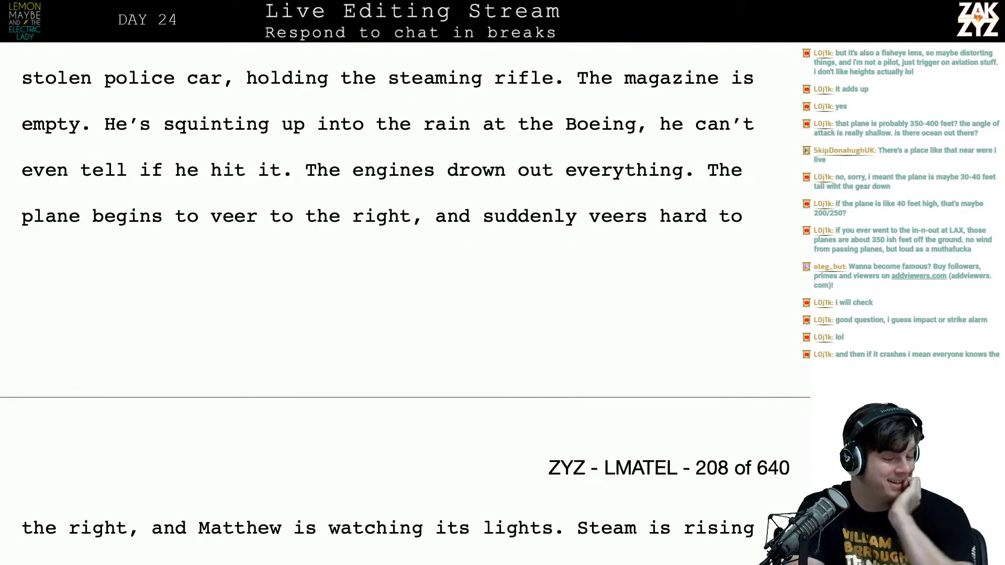
pyautogui.scroll(1, 402, 300)
pyautogui.scroll(-1, 402, 303)
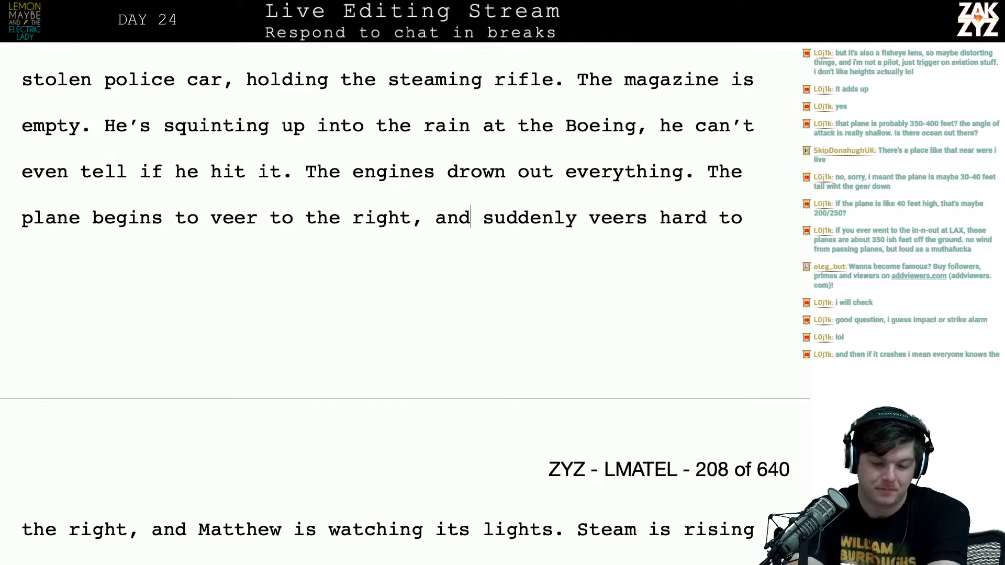
pyautogui.scroll(-2, 224, 179)
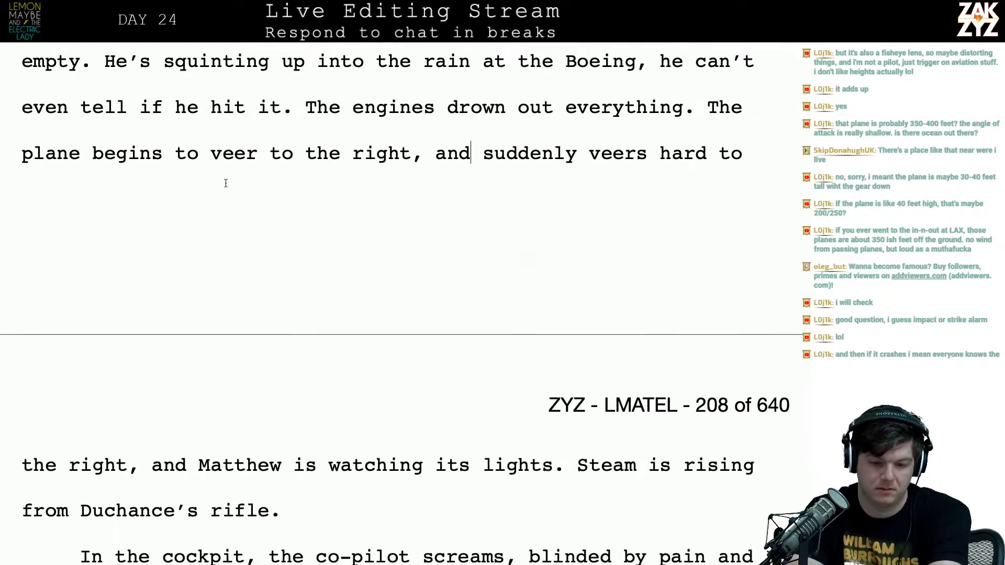
# Split the paragraph after "The engines drown out everything." and begin another sentence there with "The pla"
pyautogui.click(700, 122)
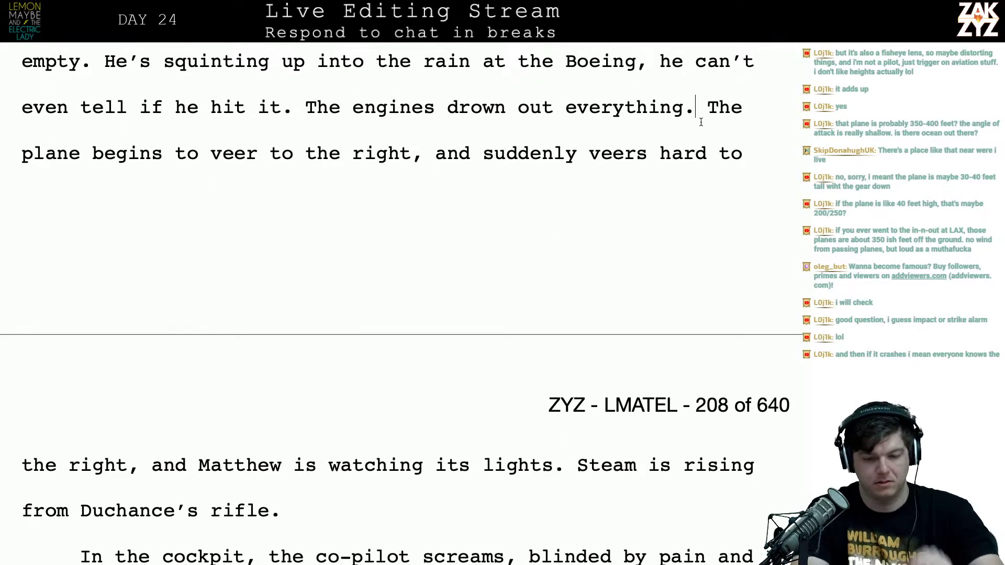
pyautogui.press('Return')
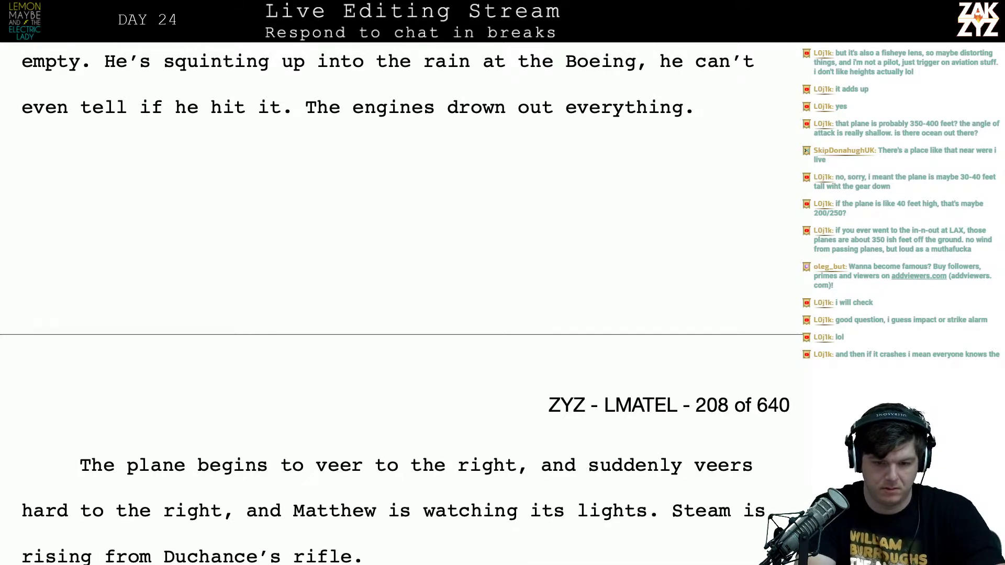
pyautogui.write('The plain')
pyautogui.press('BackSpace')
pyautogui.press('BackSpace')
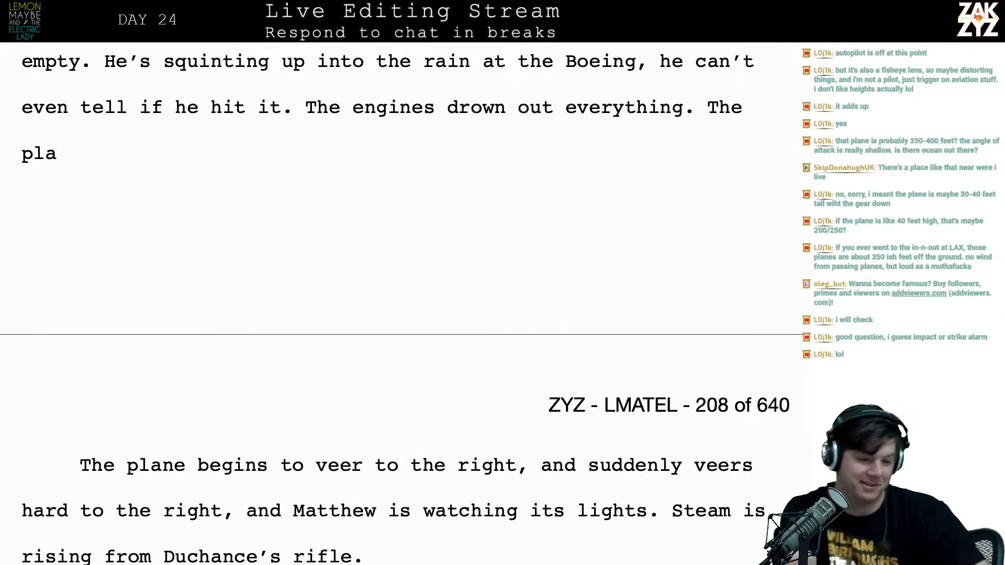
pyautogui.press('Left')
pyautogui.press('Right')
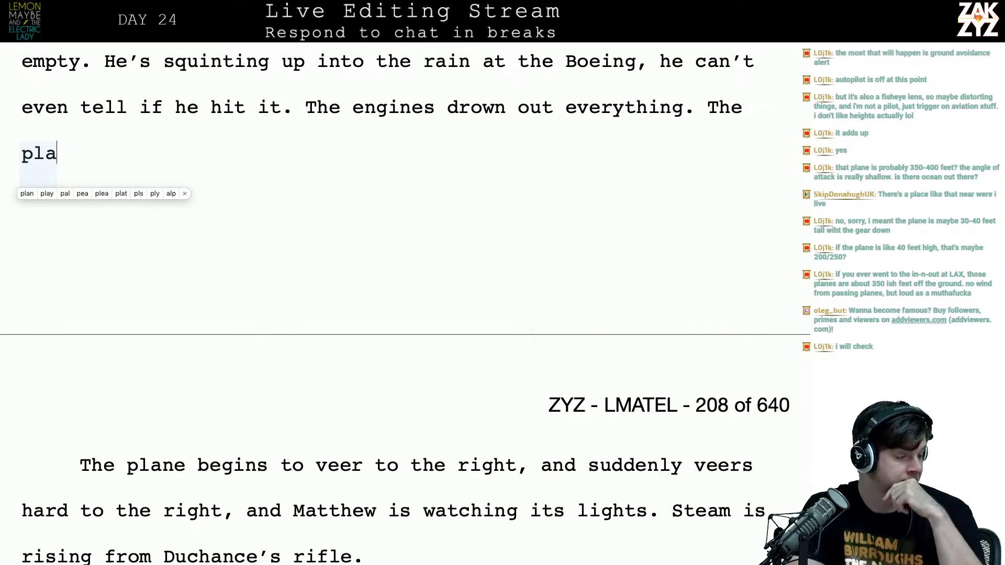
pyautogui.press('Left')
pyautogui.press('Right')
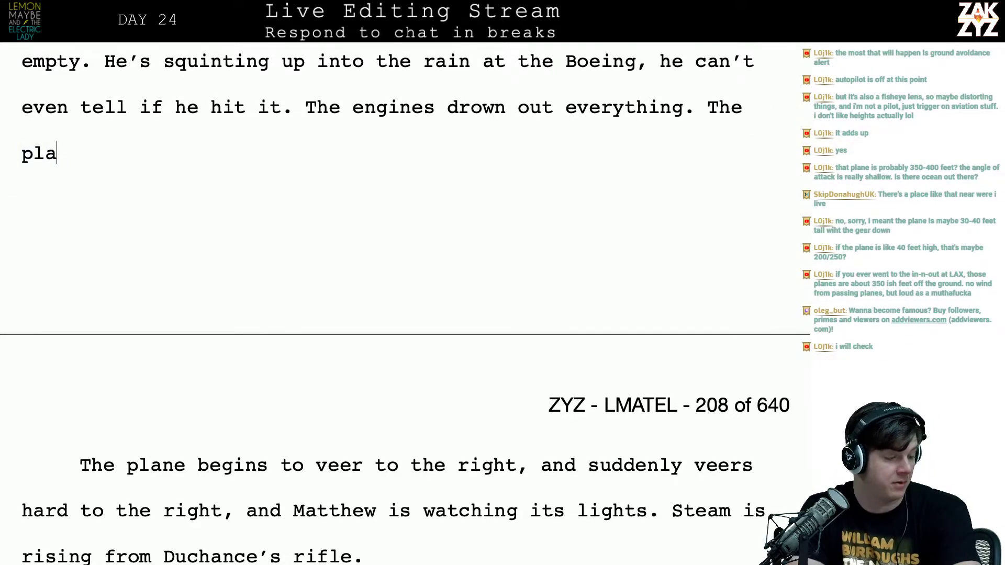
pyautogui.press('Left')
# Open a new paragraph above the fragment "The pla" and write the gunman's first name followed by "watches the plane’s lights as it veers to the right,"
pyautogui.scroll(3, 405, 309)
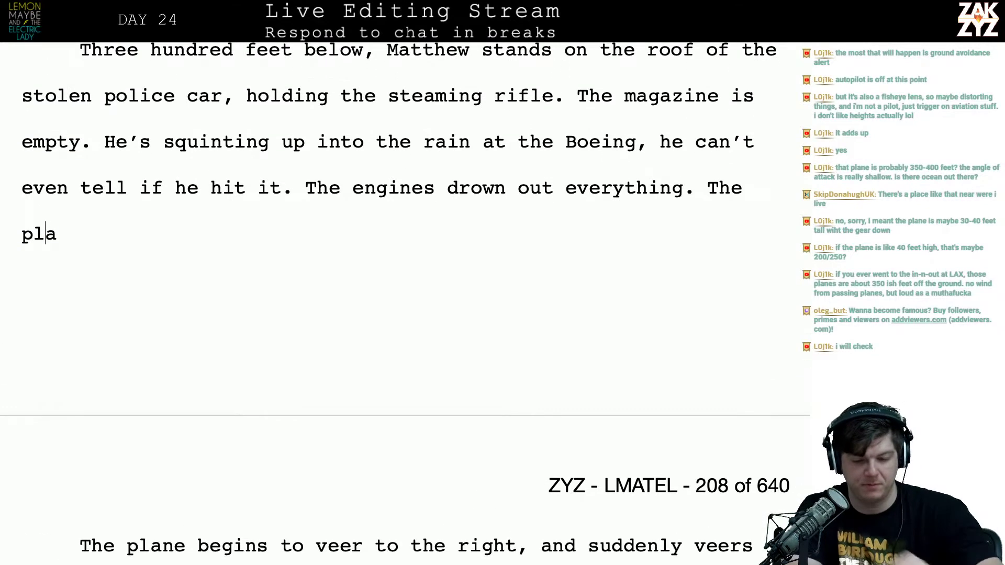
pyautogui.click(708, 188)
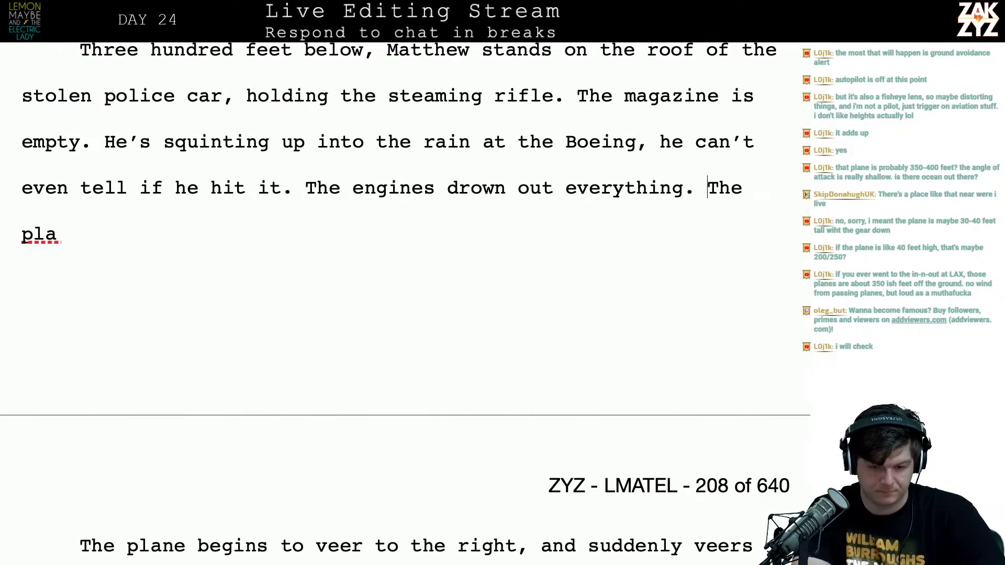
pyautogui.press('Return')
pyautogui.press('Return')
pyautogui.press('Up')
pyautogui.press('Up')
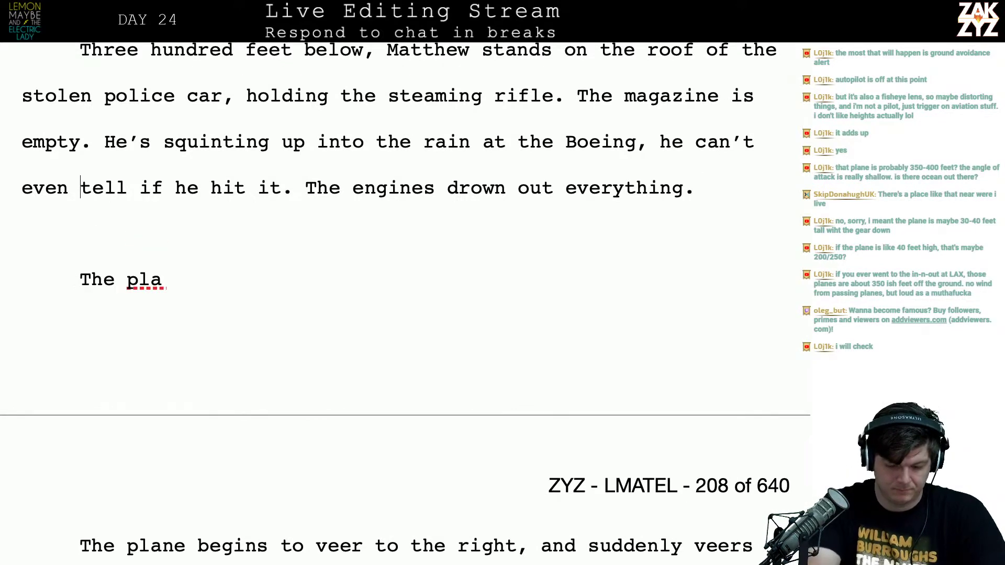
pyautogui.press('Down')
pyautogui.write('Mat')
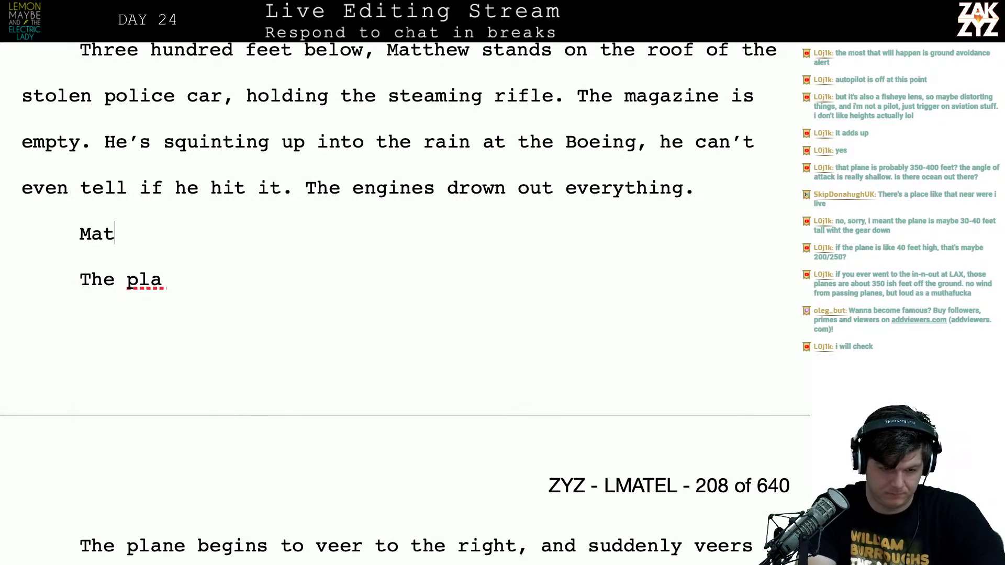
pyautogui.write('thew watche')
pyautogui.press('BackSpace')
pyautogui.press('BackSpace')
pyautogui.write('c')
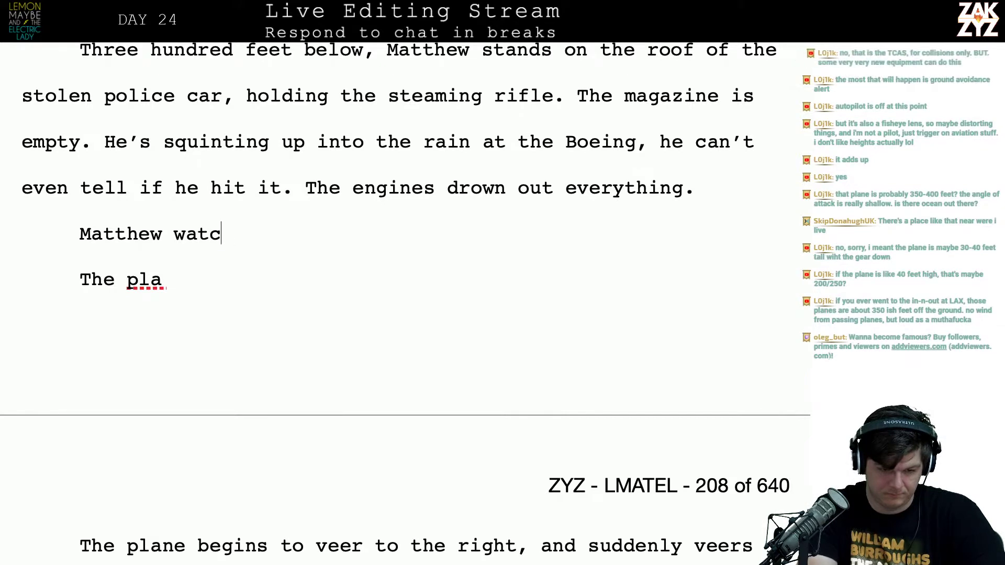
pyautogui.write("hes the plane's lights a")
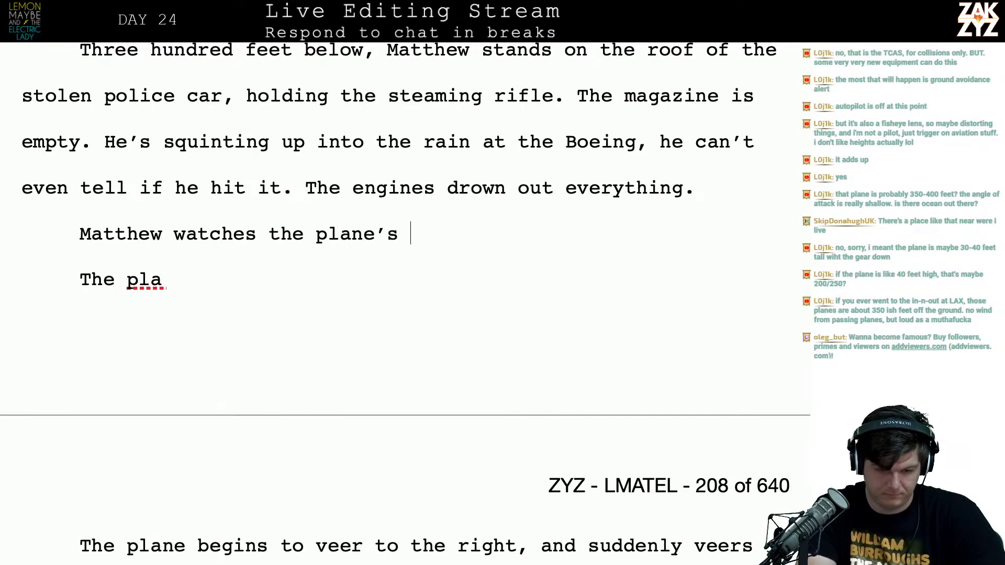
pyautogui.write('s it v')
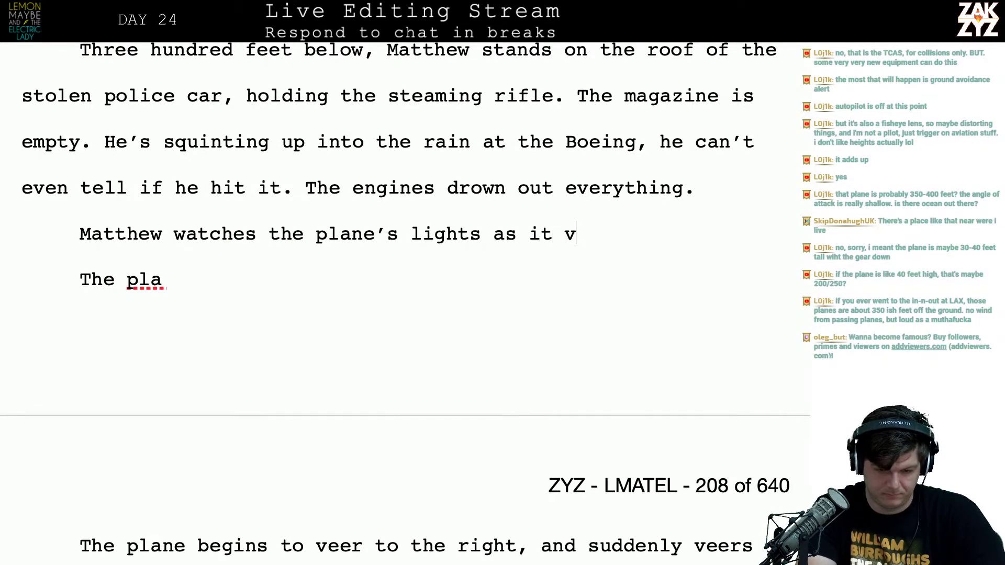
pyautogui.write('eers to the right,')
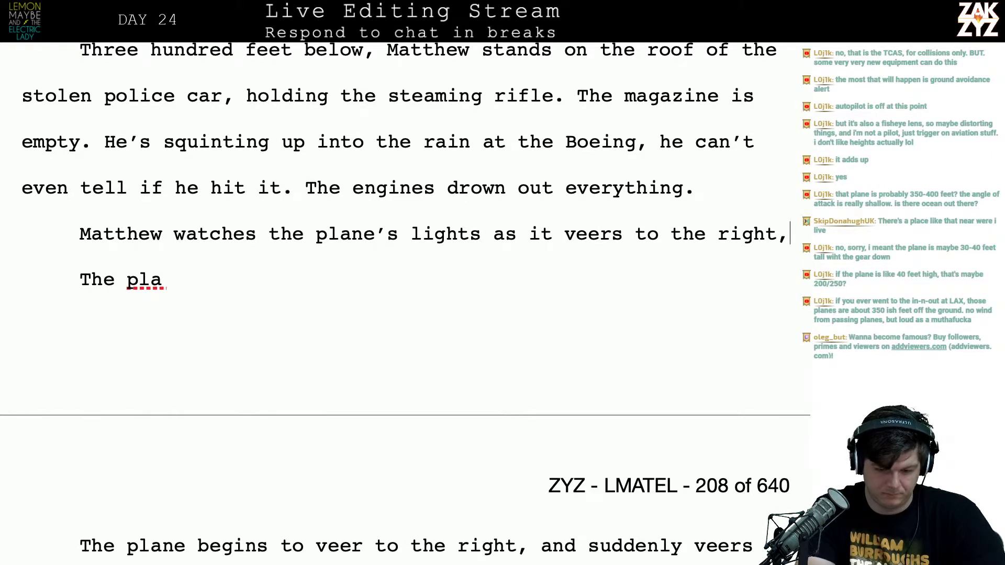
# Delete the fragment "The pla" and the whole old paragraph starting "The plane begins to veer to the right", stopping before "In the cockpit"
pyautogui.hotkey('alt', 'shift', 'Down')
pyautogui.hotkey('alt', 'shift', 'Down')
pyautogui.hotkey('alt', 'shift', 'Down')
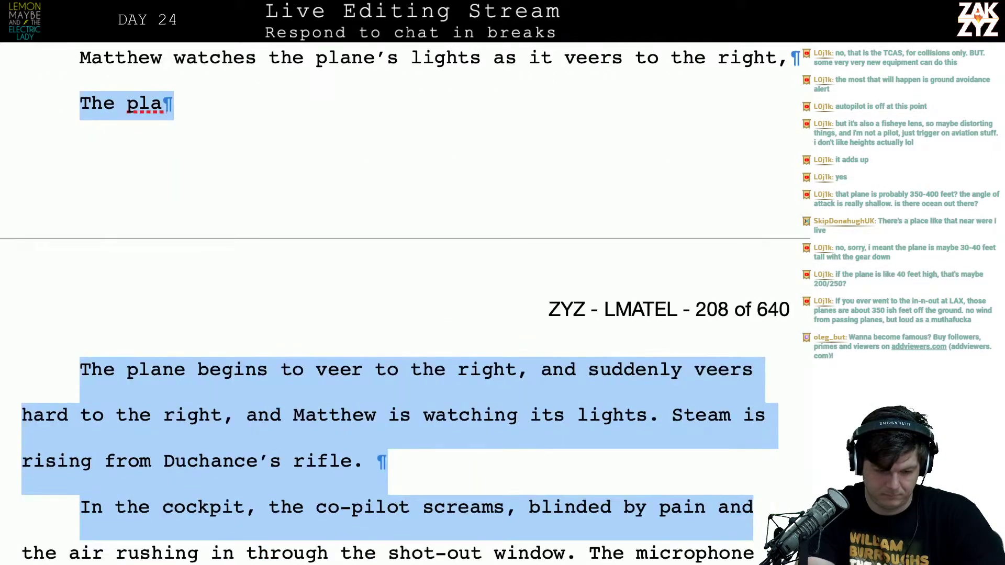
pyautogui.hotkey('shift', 'Down')
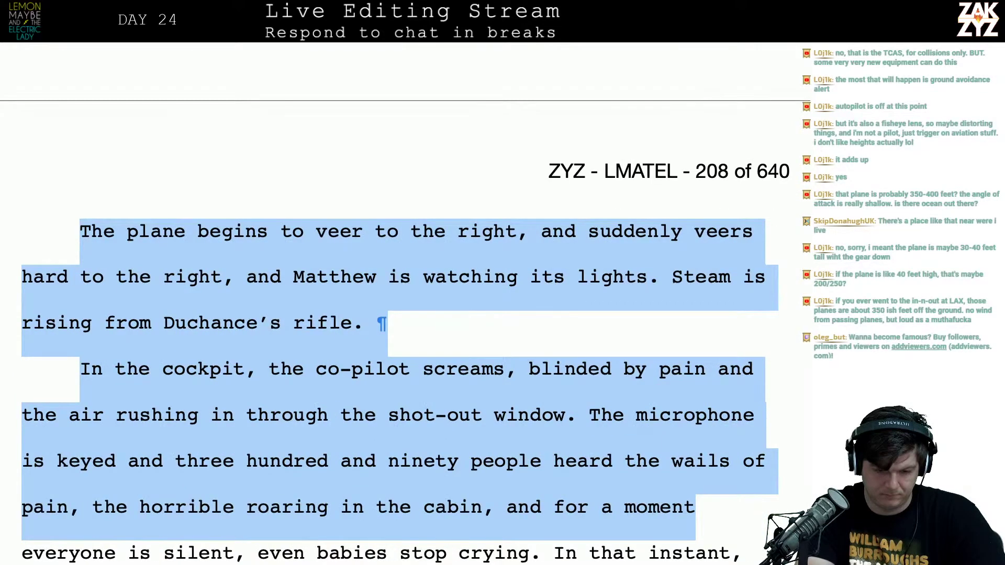
pyautogui.hotkey('shift', 'Up')
pyautogui.hotkey('shift', 'Up')
pyautogui.hotkey('shift', 'Up')
pyautogui.hotkey('shift', 'Up')
pyautogui.hotkey('shift', 'Up')
pyautogui.hotkey('shift', 'Up')
pyautogui.hotkey('shift', 'Down')
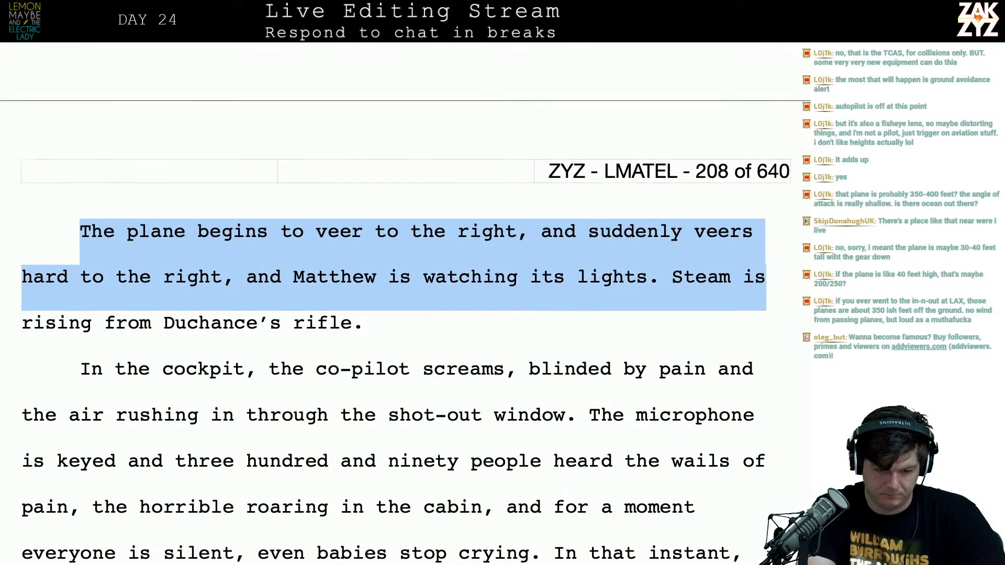
pyautogui.hotkey('shift', 'Down')
pyautogui.write('Matthew watches the plane’s lights as it veers to the right,')
# Delete the paragraph ending "watches the plane’s lights as it veers to the right,"
pyautogui.scroll(3, 668, 242)
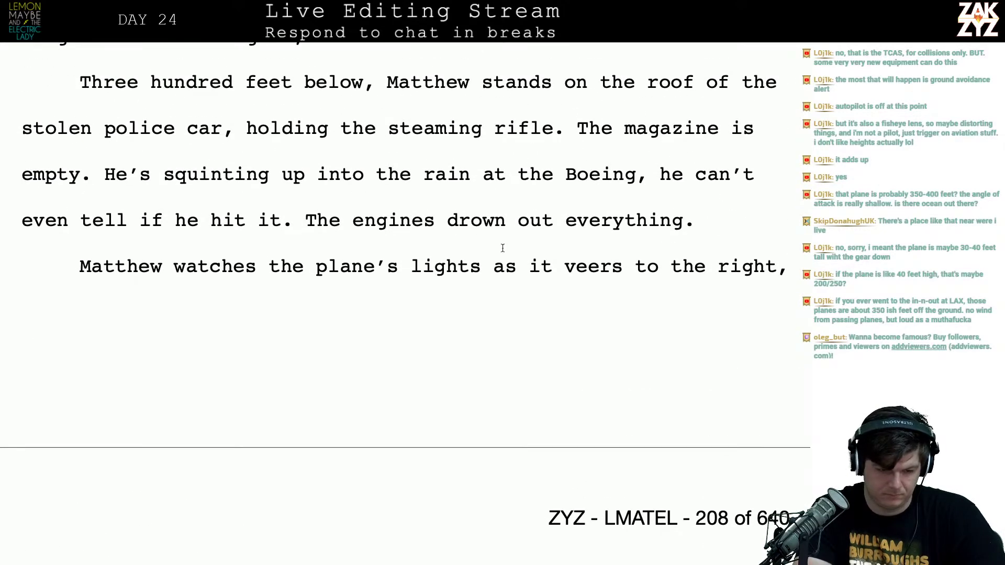
pyautogui.click(73, 272)
pyautogui.hotkey('shift', 'Down')
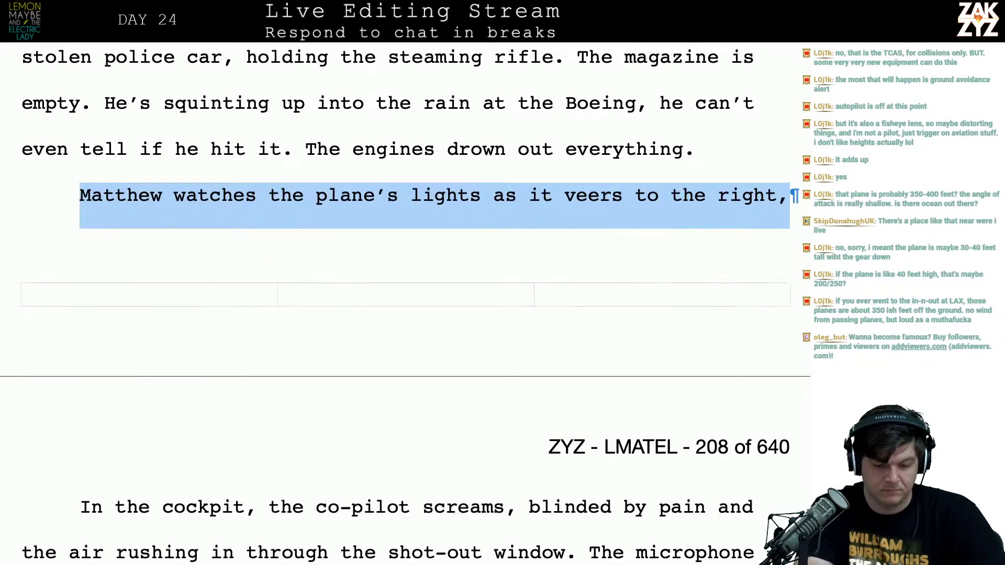
pyautogui.press('Delete')
# Before "In the cockpit", begin a replacement sentence reading "The co-pilot is screaming, blinded by pain and"
pyautogui.scroll(-3, 209, 212)
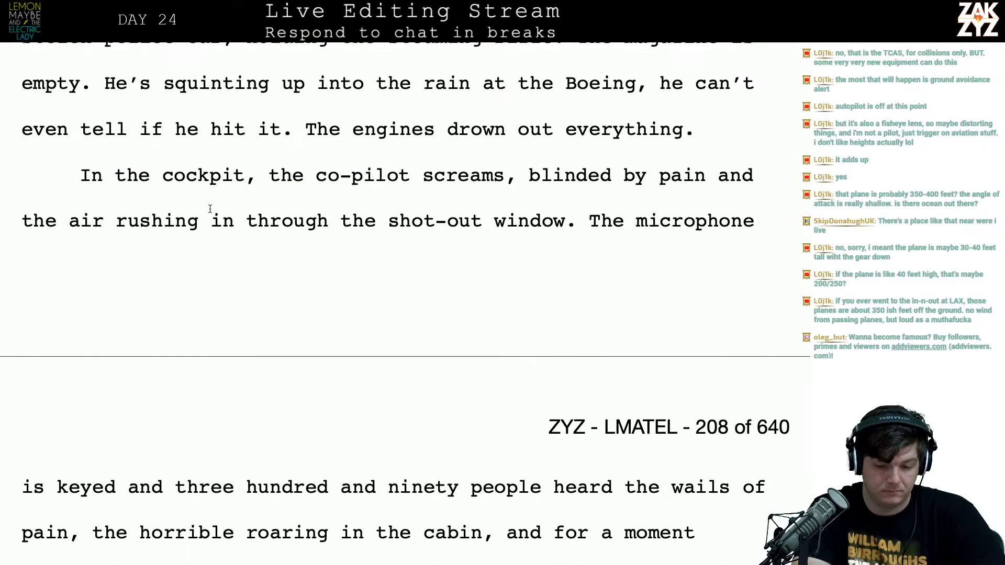
pyautogui.scroll(3, 209, 212)
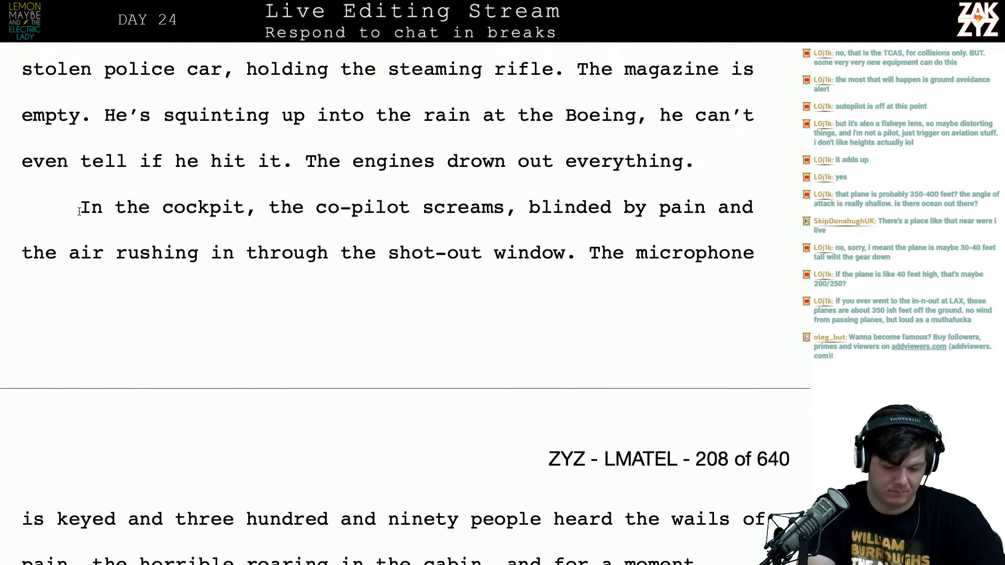
pyautogui.write('The co ')
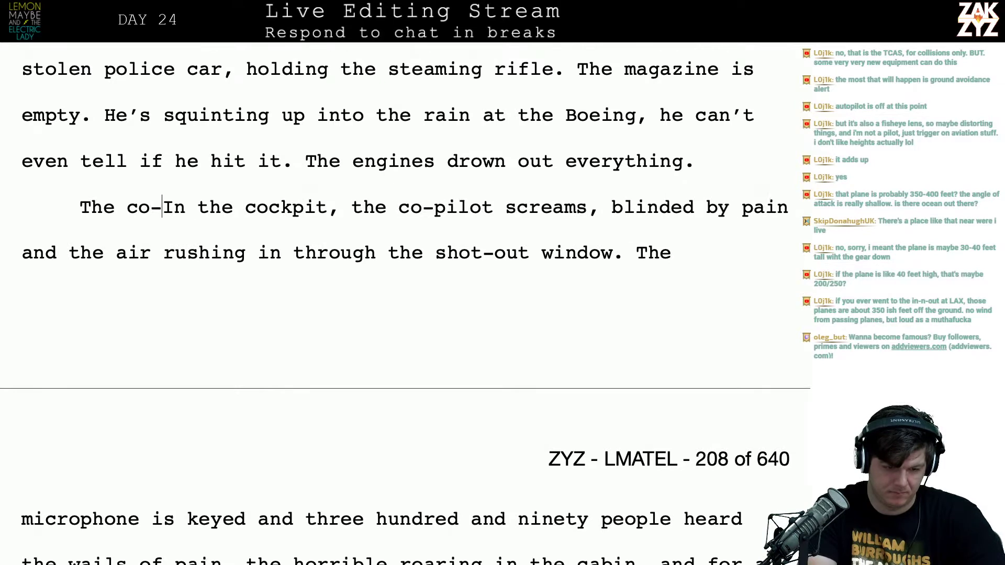
pyautogui.write('pilot ')
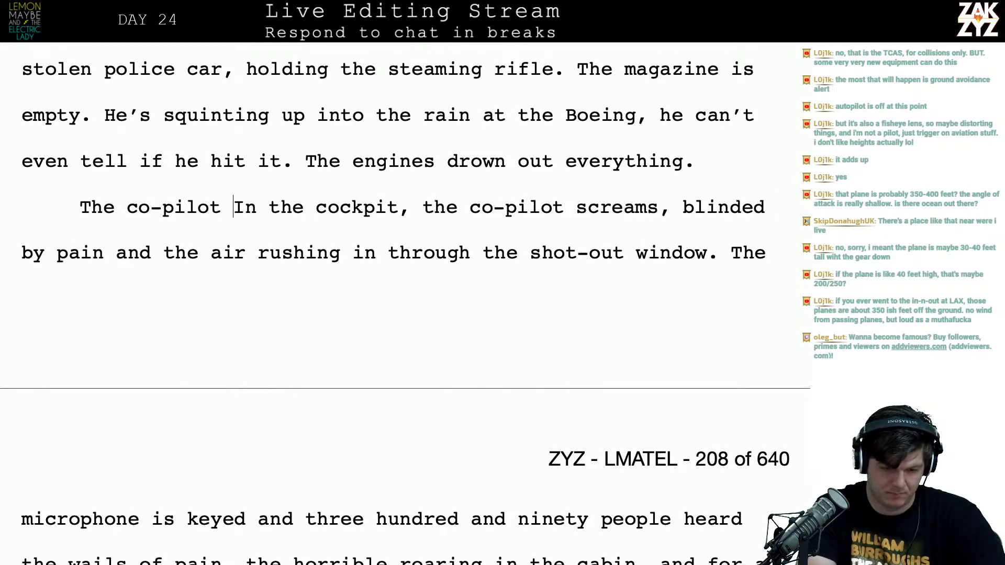
pyautogui.write('is screaming, b')
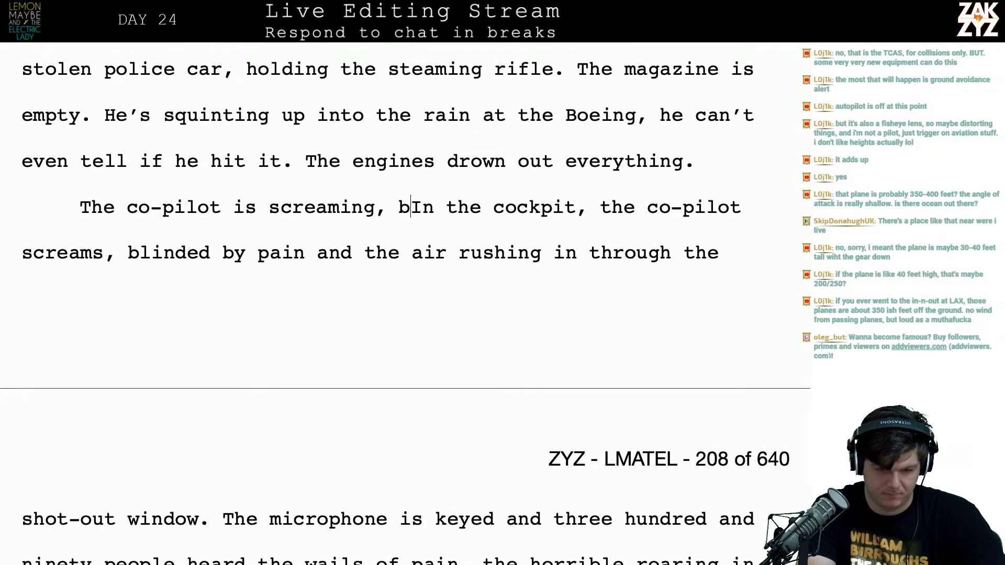
pyautogui.write('linded by pa')
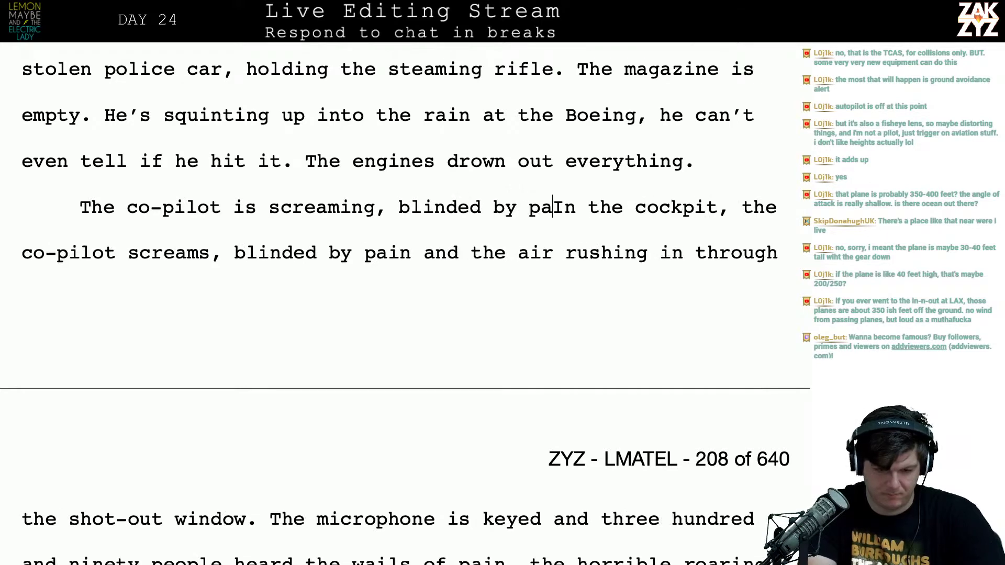
pyautogui.write('in and the')
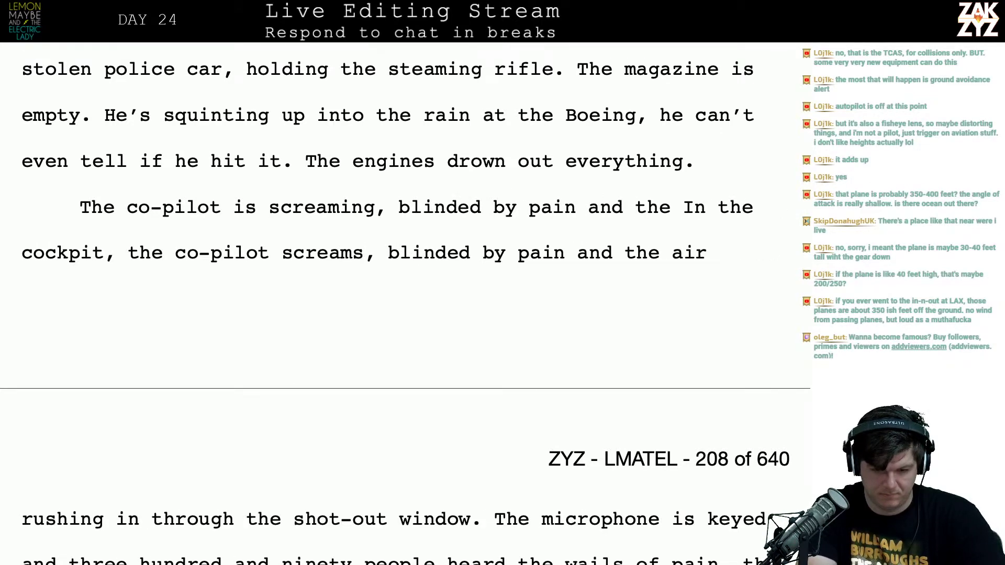
pyautogui.press('BackSpace')
pyautogui.press('BackSpace')
pyautogui.press('BackSpace')
pyautogui.press('BackSpace')
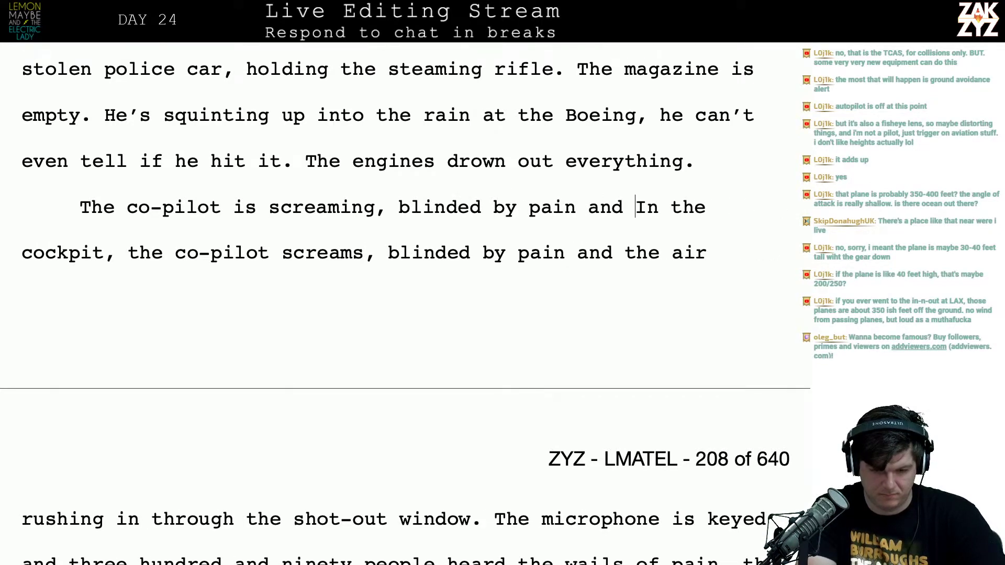
# Continue the co-pilot sentence with "the blinding spray flying through the punctured"
pyautogui.write('the blinding spr')
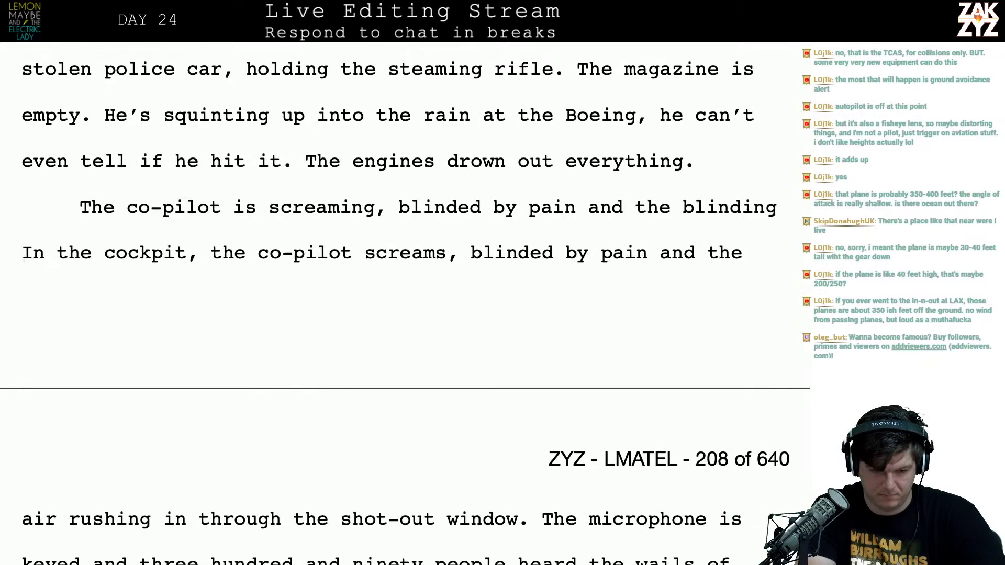
pyautogui.write('ay flying thro')
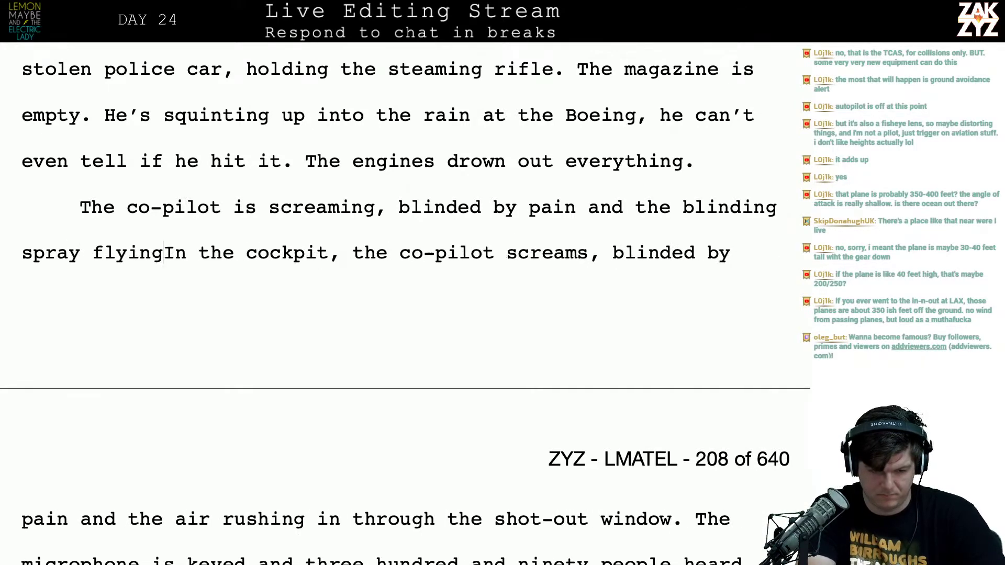
pyautogui.write('ugIn the cockpit')
pyautogui.press('BackSpace')
pyautogui.press('BackSpace')
pyautogui.press('BackSpace')
pyautogui.write('t')
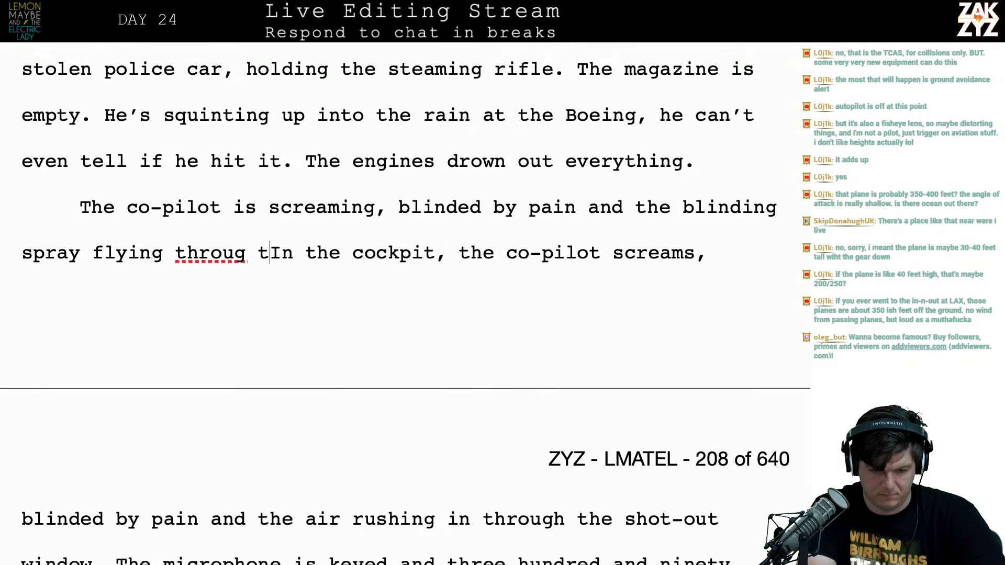
pyautogui.press('BackSpace')
pyautogui.press('BackSpace')
pyautogui.write('h the punctured')
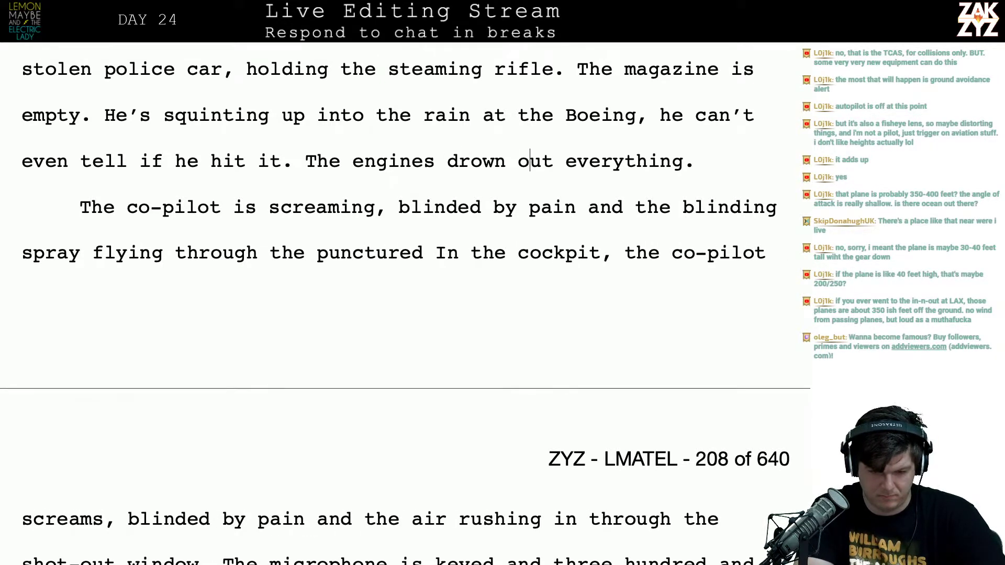
# Break the paragraph after "blinded by pain and" and finish the sentence with "the blinding spray jetting in through the punctured windshied."
pyautogui.press('Return')
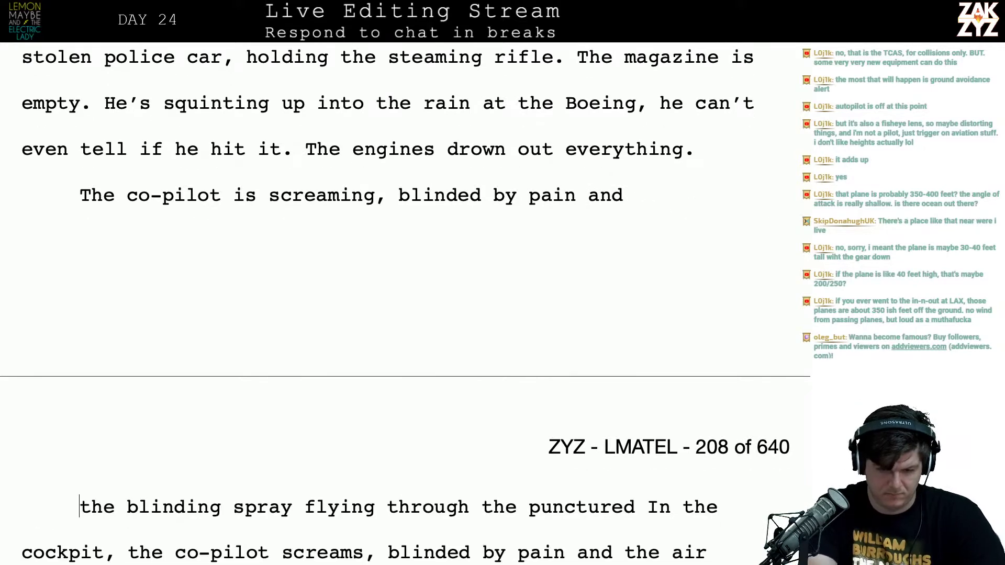
pyautogui.write('the blin')
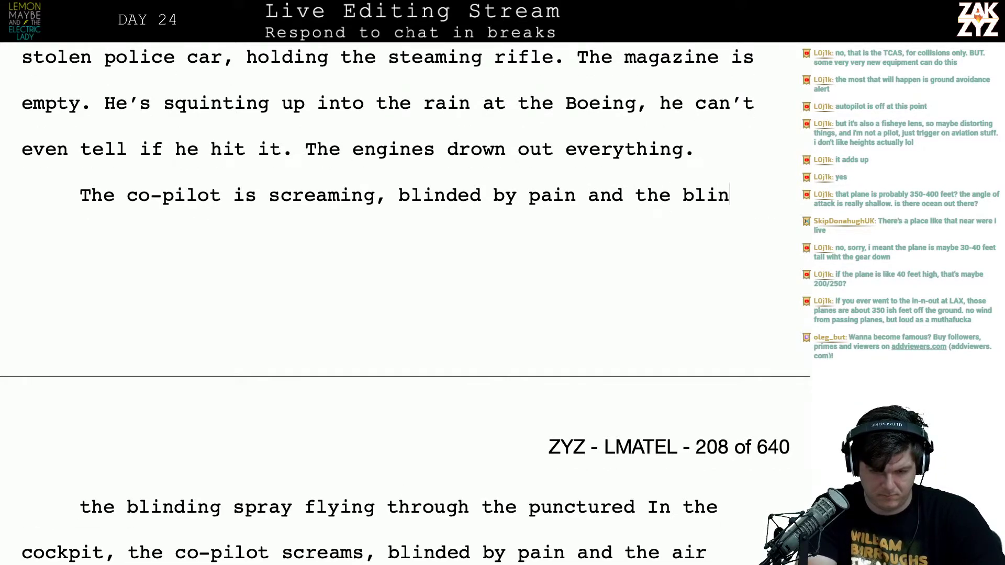
pyautogui.write('ding spray jetting ')
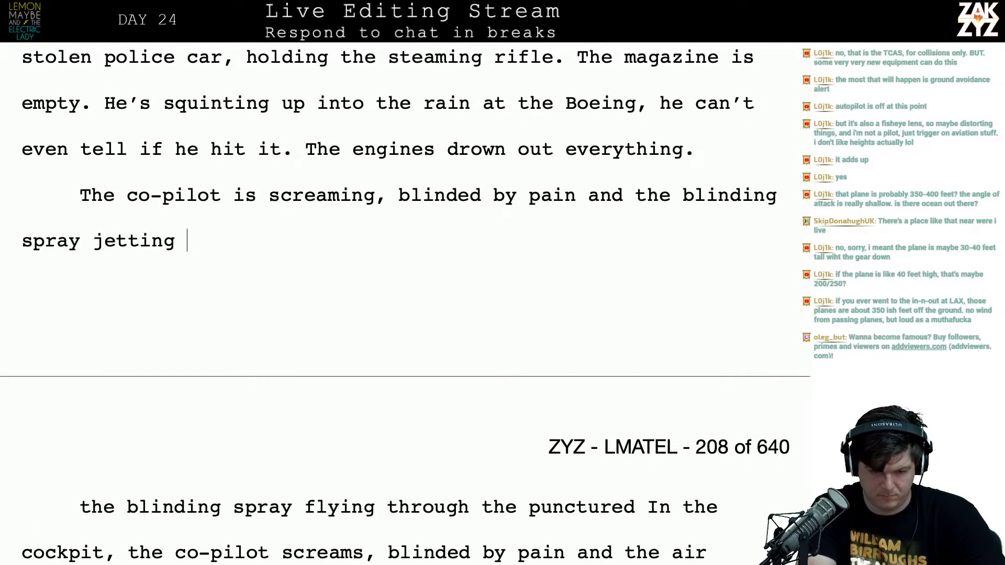
pyautogui.write('in through the punc')
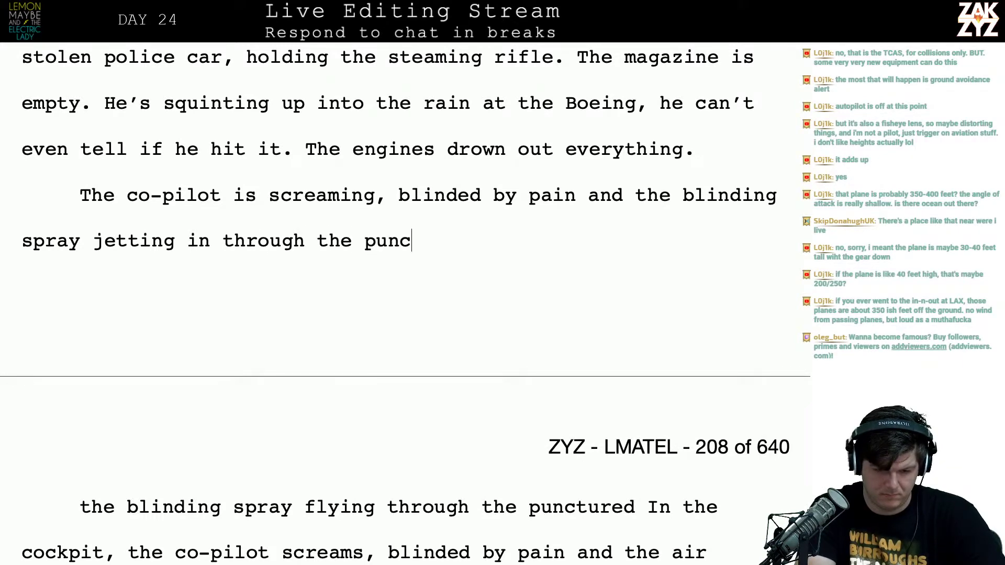
pyautogui.write('tured windshied.')
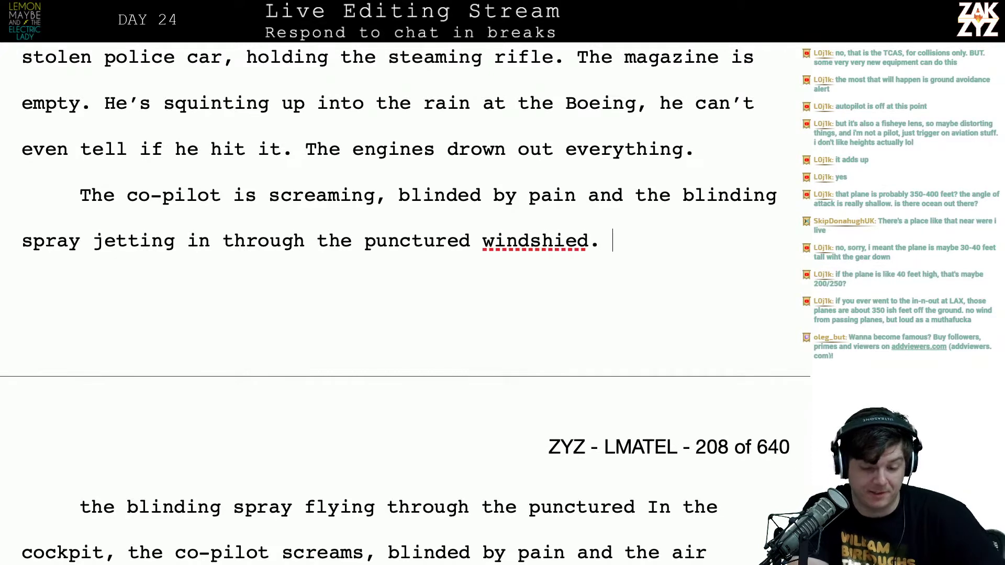
# Correct the misspelled "windshied" to "windshield" at the end of the co-pilot sentence
pyautogui.press('Left')
pyautogui.press('BackSpace')
pyautogui.write('i')
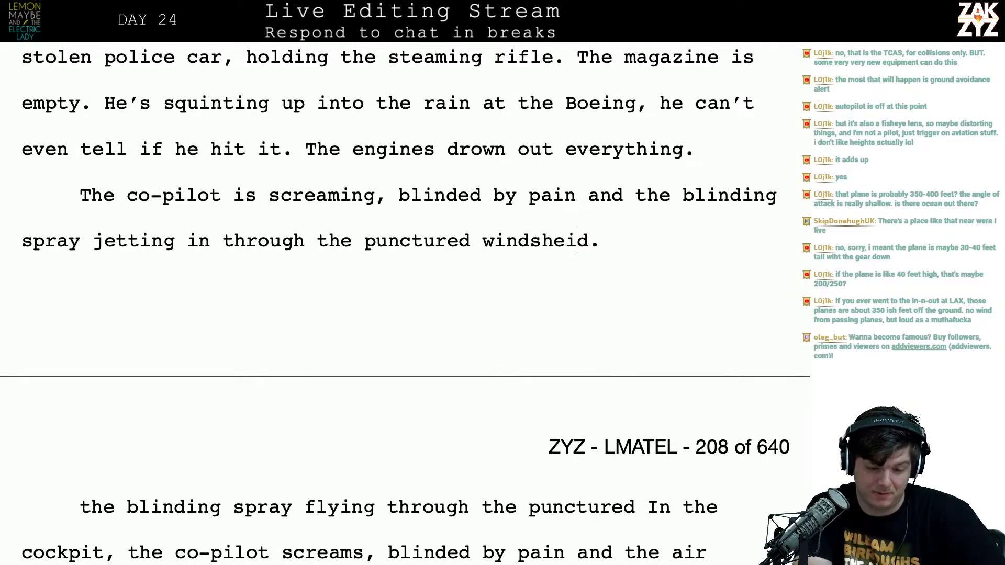
pyautogui.press('BackSpace')
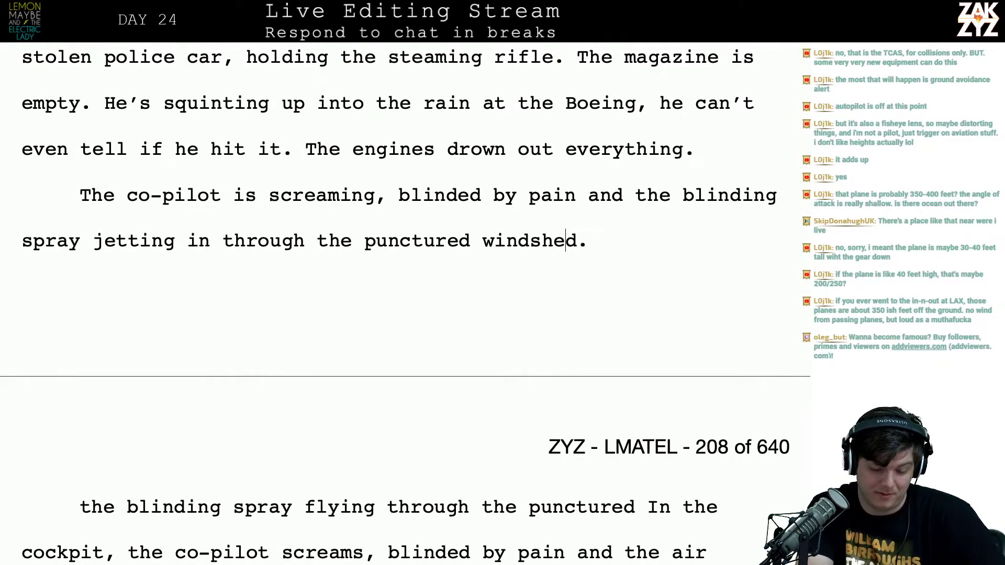
pyautogui.write('iel')
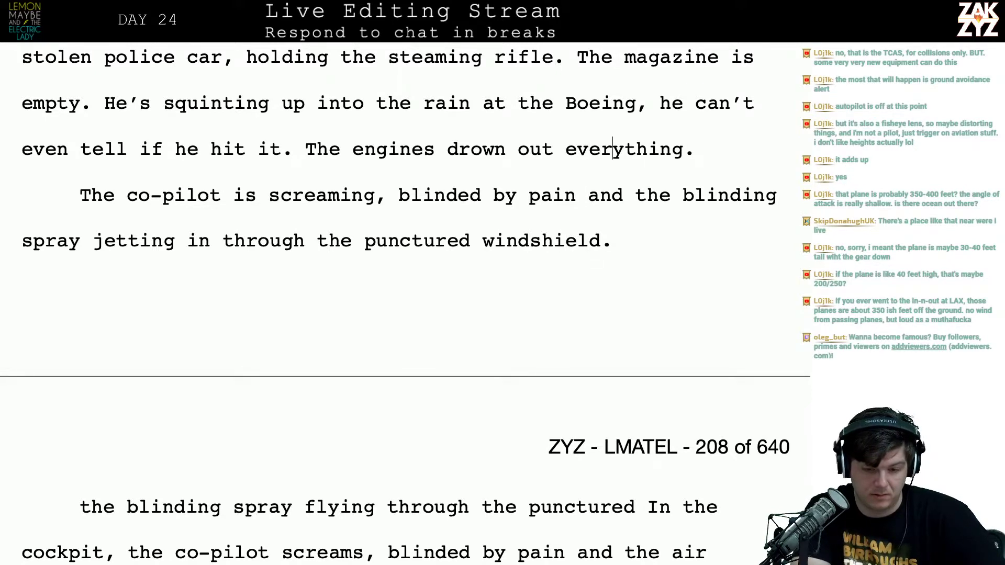
# Above the co-pilot sentence, start a new paragraph reading "In the cockpit the co-pilot screams, blinded by pain and the spray jetting through"
pyautogui.press('Return')
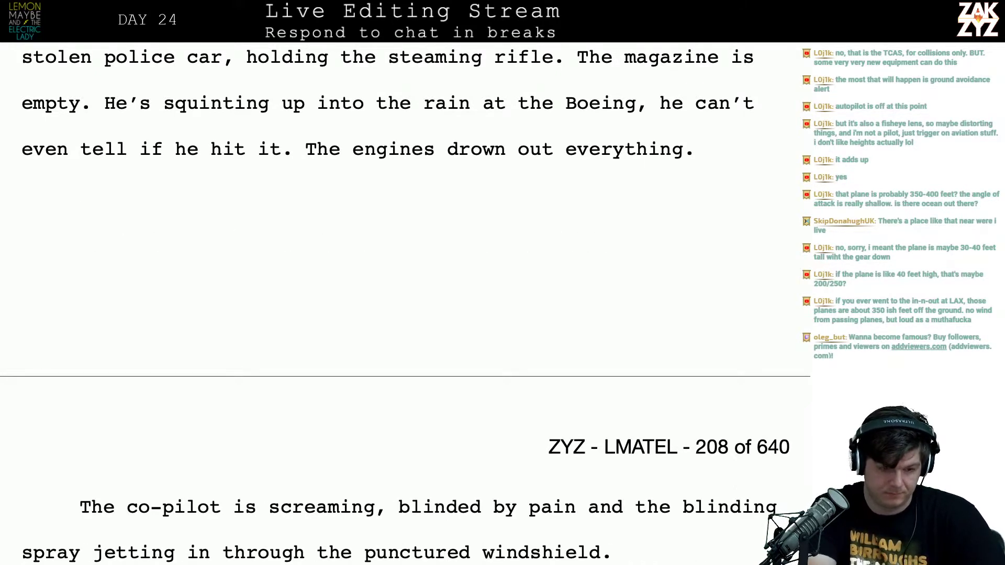
pyautogui.write('In the cockpi')
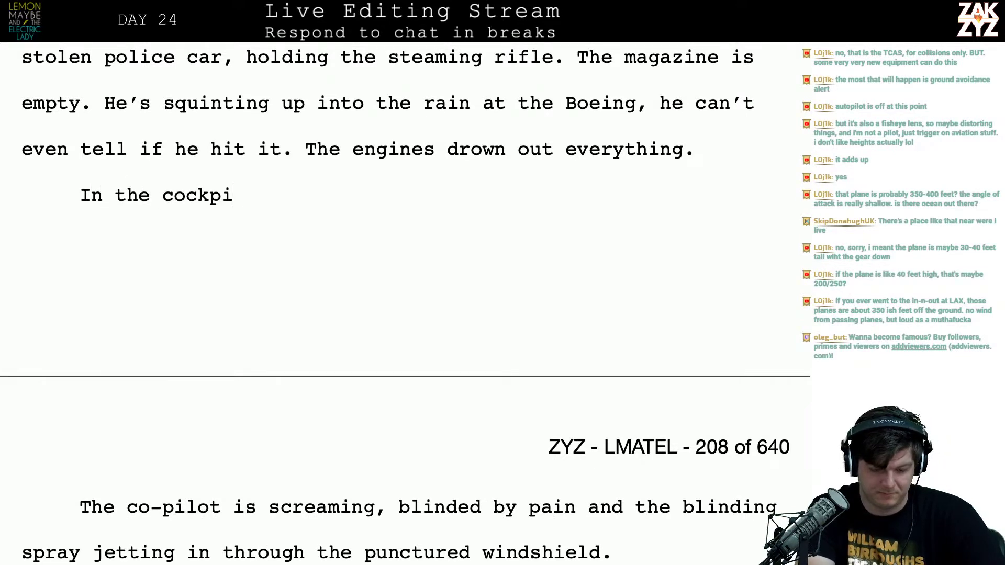
pyautogui.write('t the co pi')
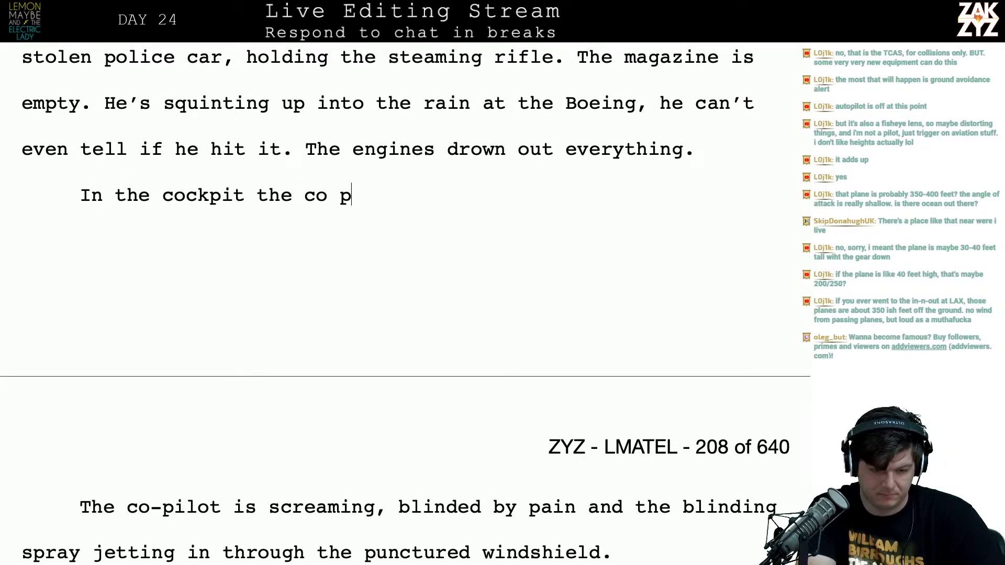
pyautogui.press('BackSpace')
pyautogui.press('BackSpace')
pyautogui.write('pilot')
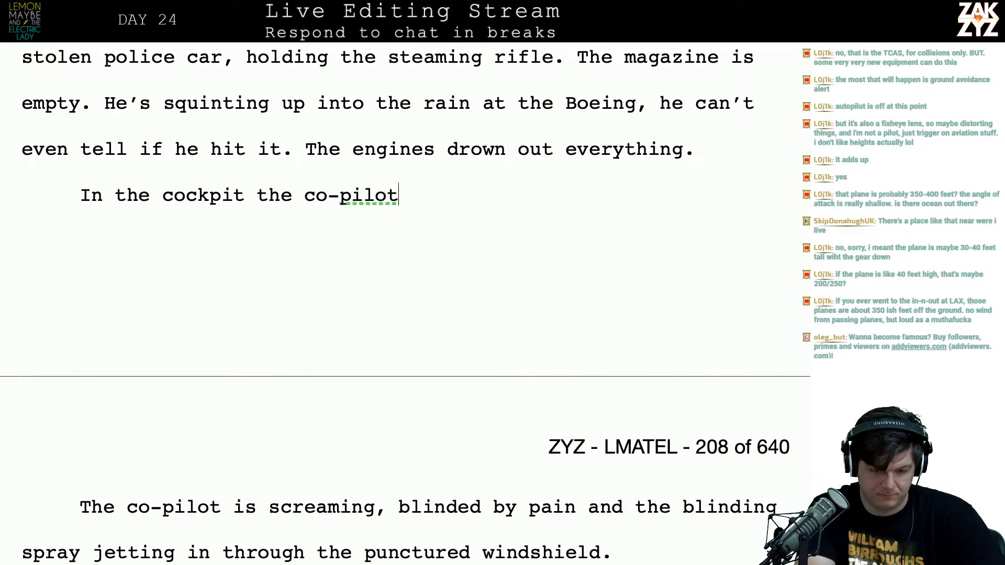
pyautogui.write(' screams, bl')
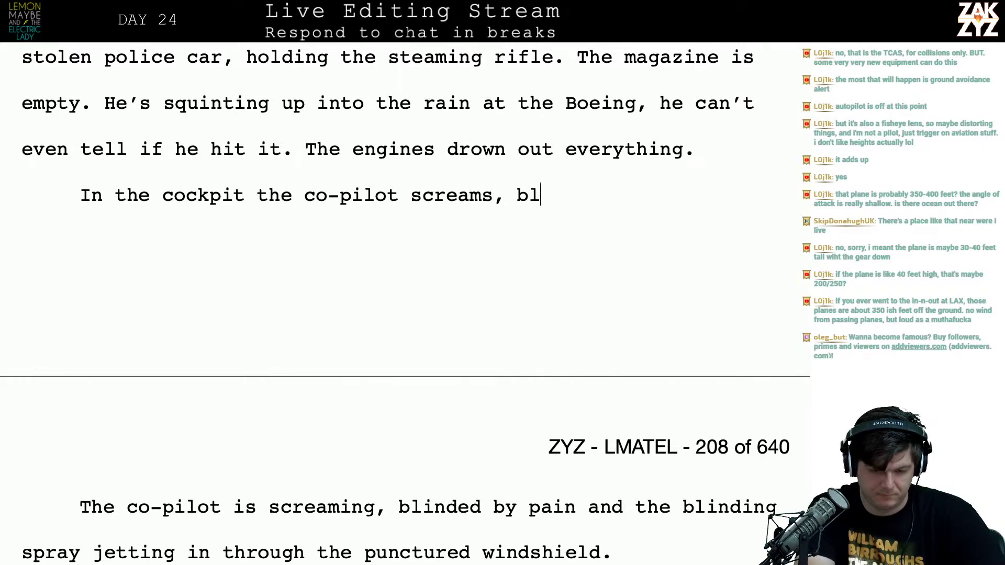
pyautogui.write('inded by pain and ')
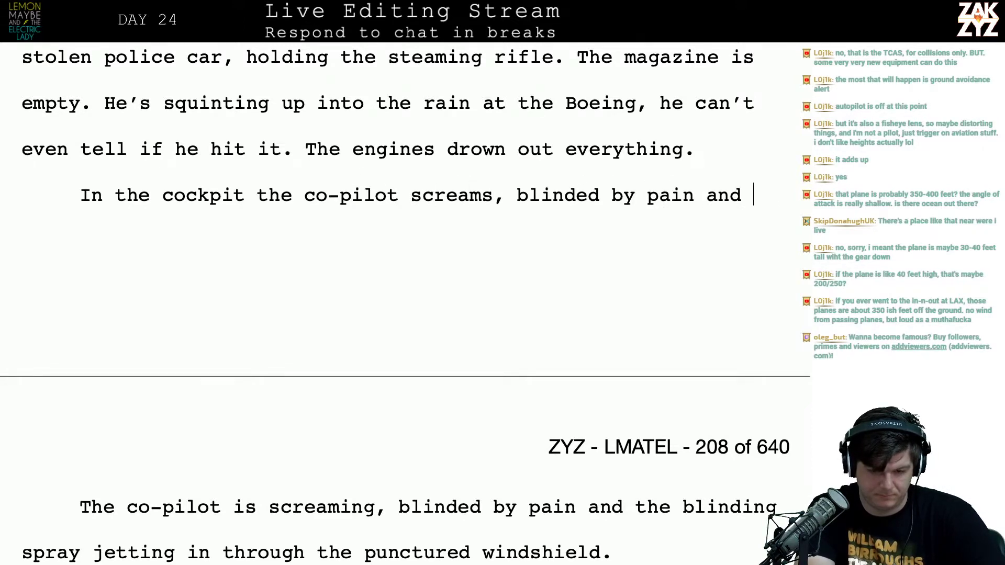
pyautogui.write('the spray jetting through')
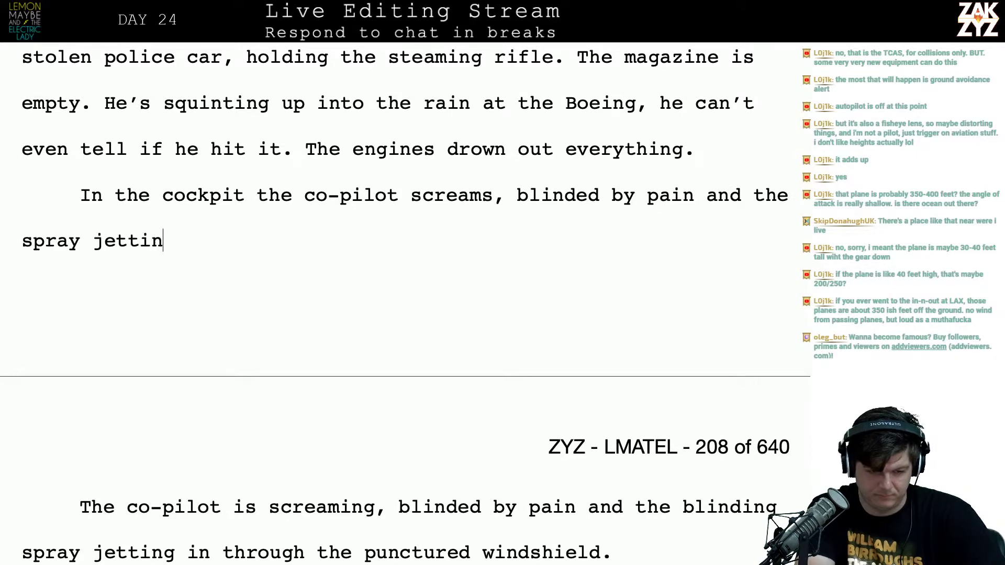
# Replace "spray jetting through" in the new cockpit sentence with "air and rain jetting in through the punctured windows."
pyautogui.press('BackSpace')
pyautogui.press('BackSpace')
pyautogui.press('BackSpace')
pyautogui.press('BackSpace')
pyautogui.press('BackSpace')
pyautogui.press('BackSpace')
pyautogui.press('BackSpace')
pyautogui.press('BackSpace')
pyautogui.press('BackSpace')
pyautogui.press('BackSpace')
pyautogui.press('BackSpace')
pyautogui.press('BackSpace')
pyautogui.press('BackSpace')
pyautogui.press('BackSpace')
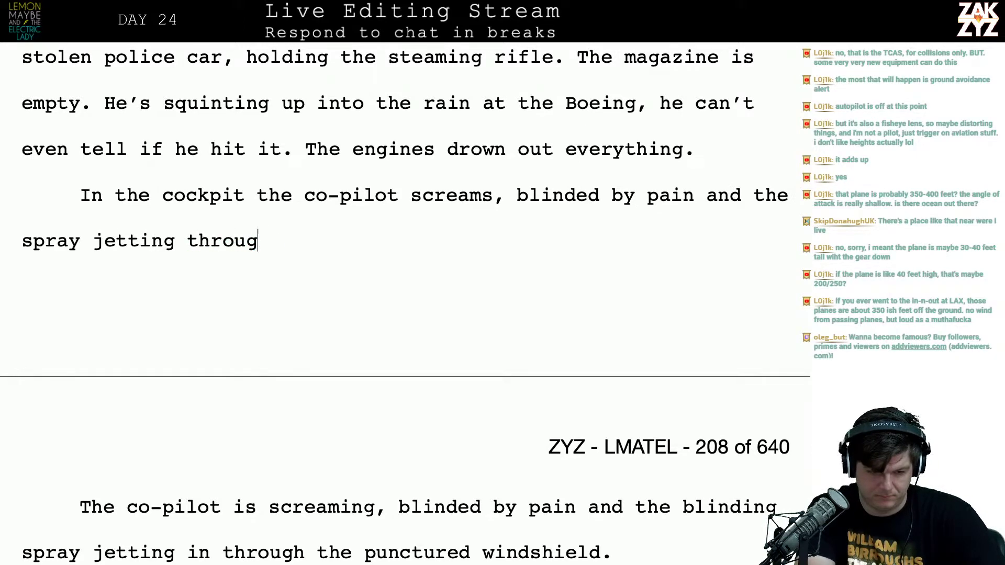
pyautogui.press('BackSpace')
pyautogui.press('BackSpace')
pyautogui.press('BackSpace')
pyautogui.press('BackSpace')
pyautogui.press('BackSpace')
pyautogui.press('BackSpace')
pyautogui.press('BackSpace')
pyautogui.press('BackSpace')
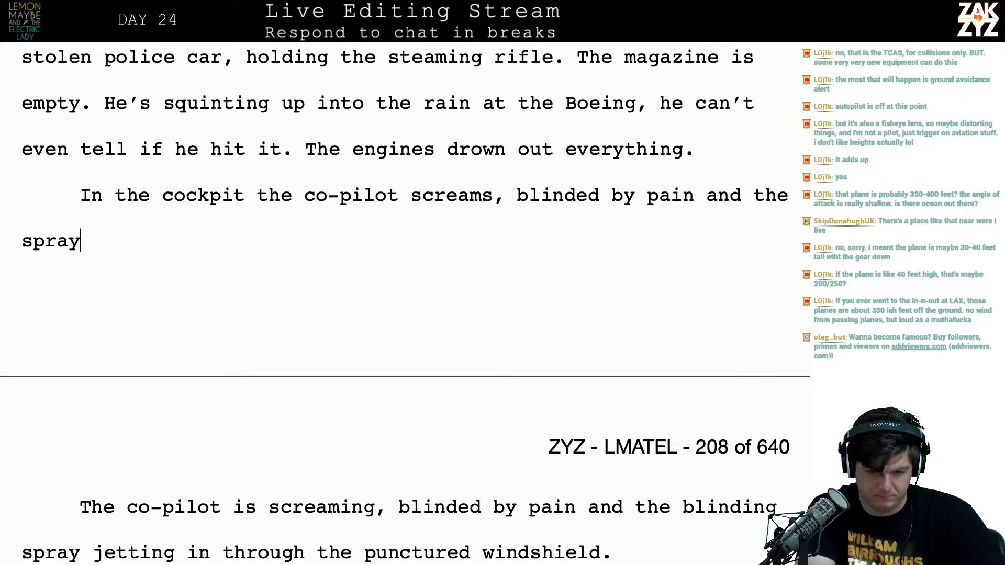
pyautogui.write('air and rain ')
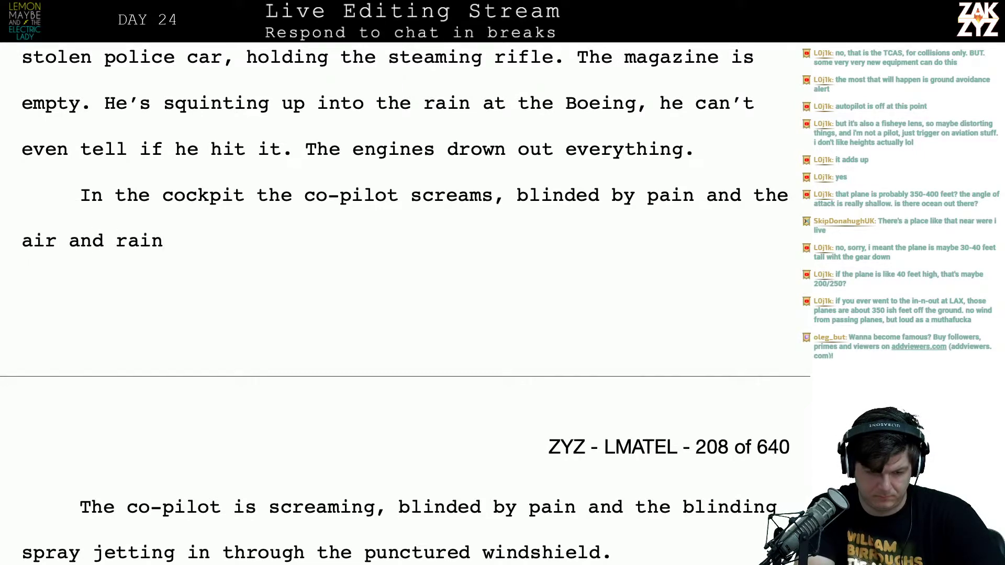
pyautogui.write('jetting in through ')
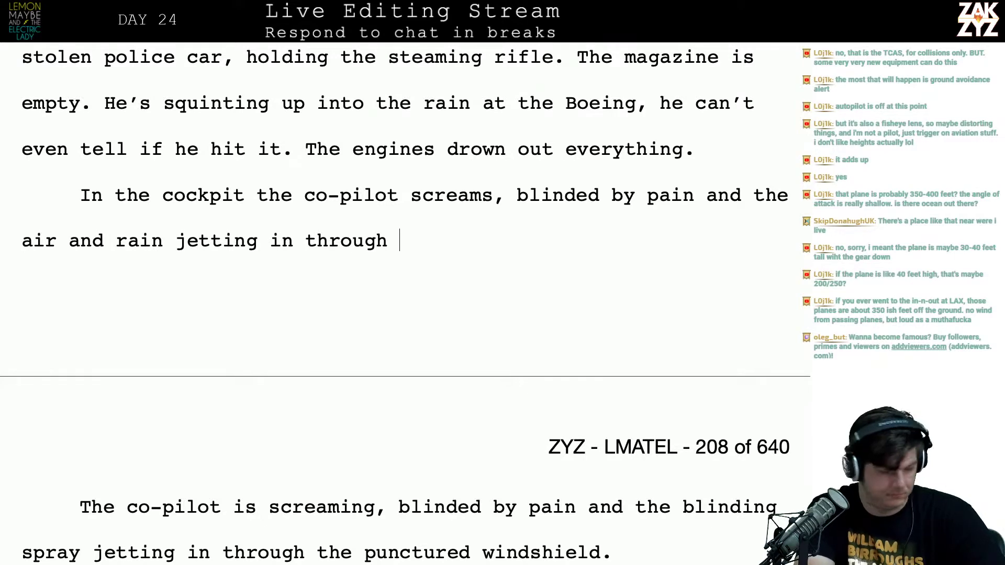
pyautogui.write('the punctured wi')
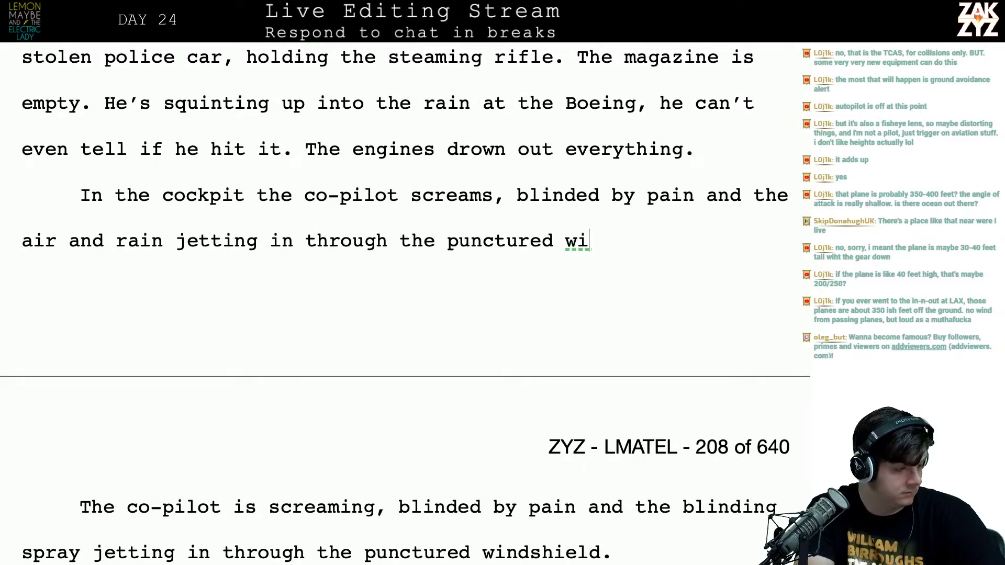
pyautogui.write('ndows.')
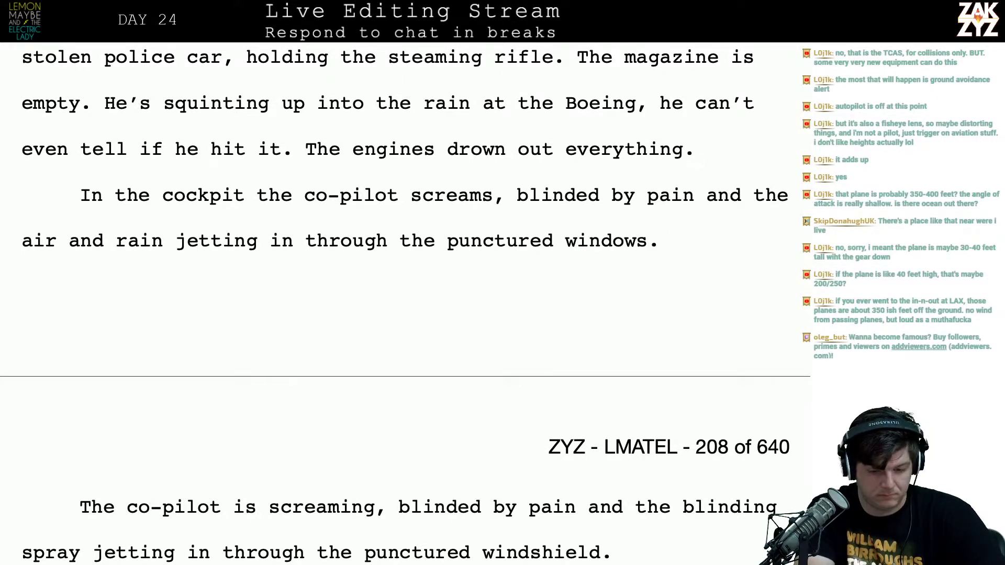
# Change "windows" to "windshield" at the end of the new cockpit sentence
pyautogui.press('BackSpace')
pyautogui.press('BackSpace')
pyautogui.press('BackSpace')
pyautogui.press('BackSpace')
pyautogui.press('BackSpace')
pyautogui.press('BackSpace')
pyautogui.write('inshie')
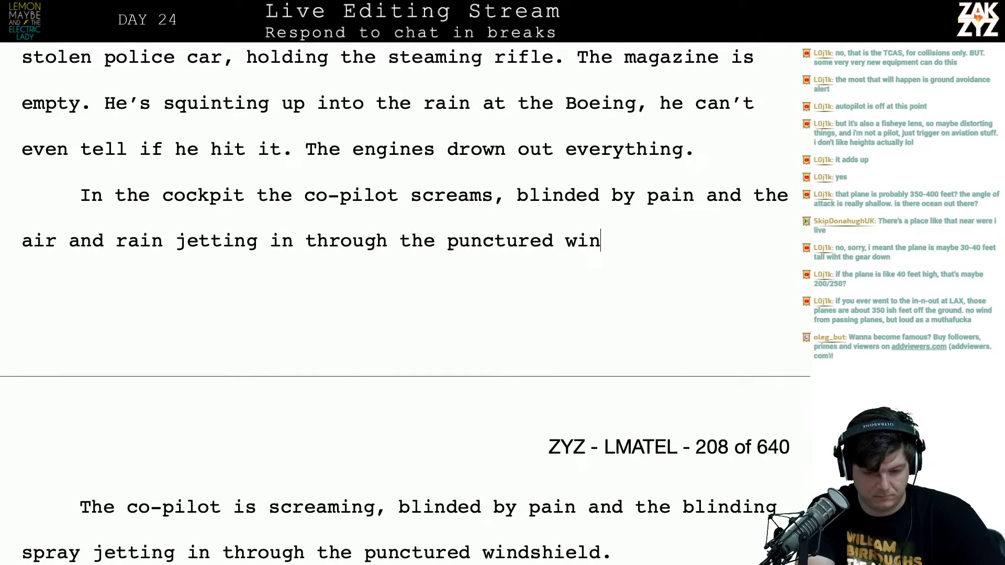
pyautogui.press('BackSpace')
pyautogui.press('BackSpace')
pyautogui.press('BackSpace')
pyautogui.press('BackSpace')
pyautogui.write('dshield')
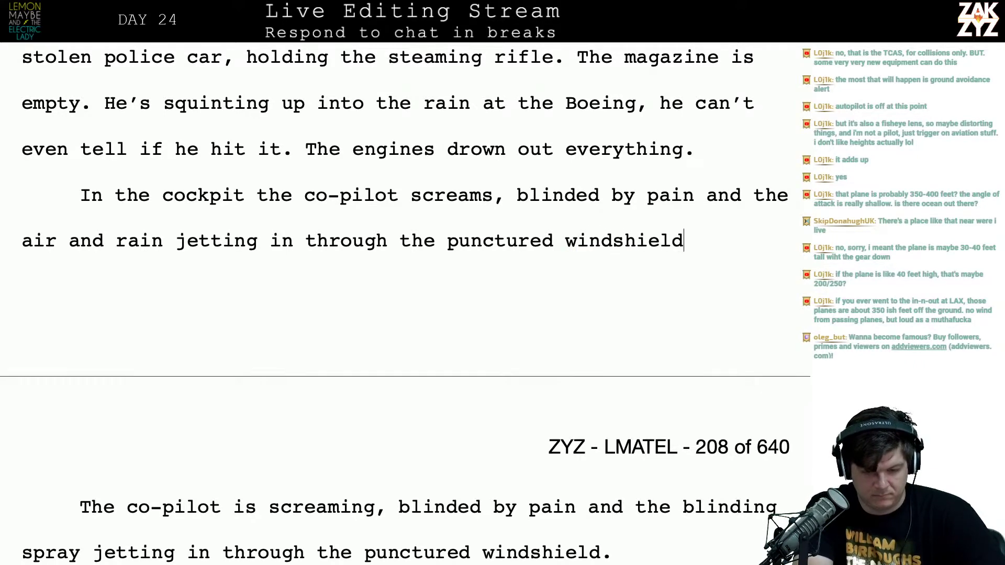
# Delete the superseded text from "The co-pilot is screaming" through "shot-out window.", joining "The microphone is keyed" to the new cockpit sentence
pyautogui.hotkey('shift', 'Down')
pyautogui.hotkey('shift', 'Down')
pyautogui.hotkey('shift', 'Down')
pyautogui.hotkey('shift', 'Down')
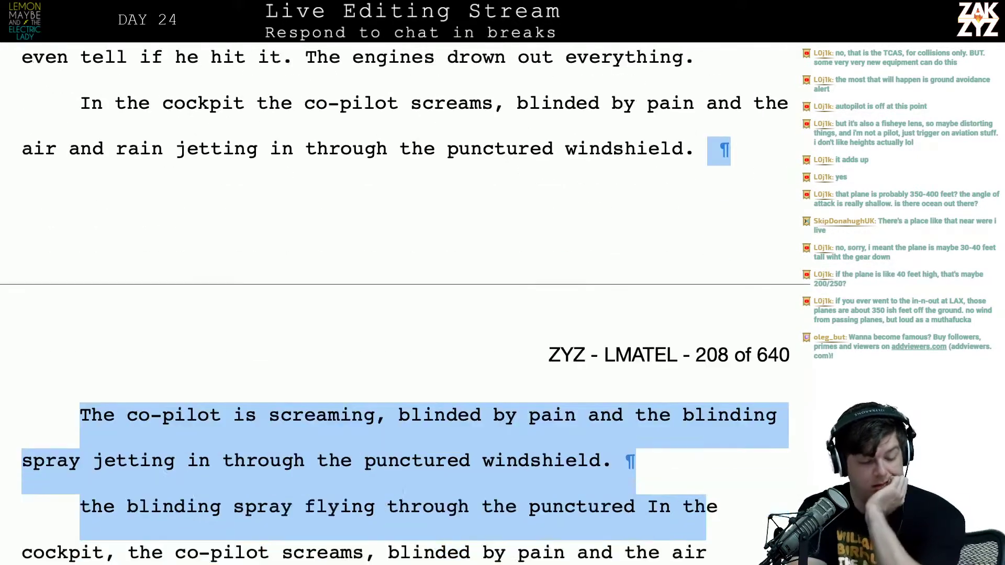
pyautogui.hotkey('shift', 'Down')
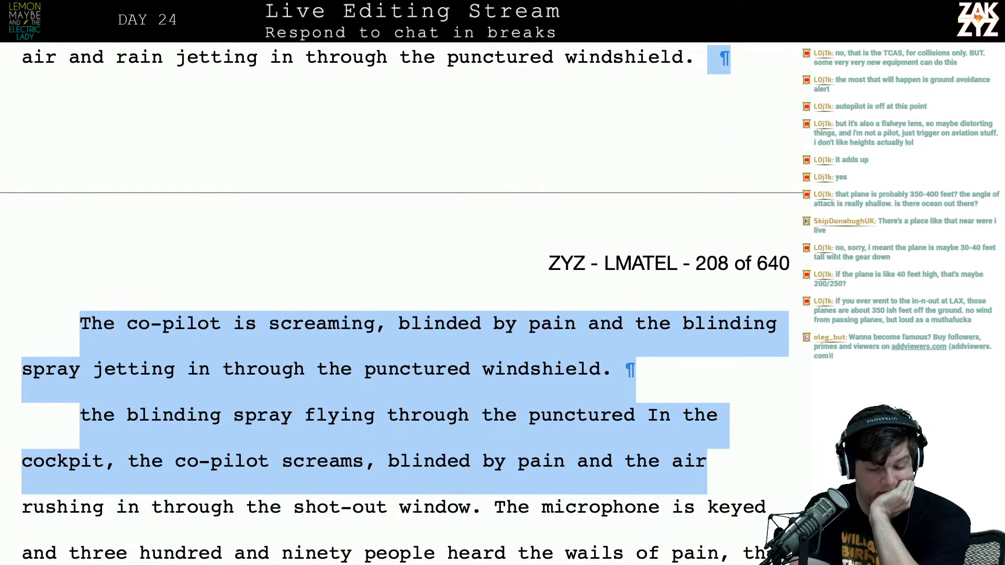
pyautogui.hotkey('shift', 'Left')
pyautogui.hotkey('shift', 'Left')
pyautogui.hotkey('shift', 'Left')
pyautogui.hotkey('shift', 'Left')
pyautogui.hotkey('shift', 'Left')
pyautogui.hotkey('shift', 'Left')
pyautogui.hotkey('shift', 'Left')
pyautogui.hotkey('shift', 'Left')
pyautogui.hotkey('shift', 'Left')
pyautogui.hotkey('shift', 'Left')
pyautogui.hotkey('shift', 'Left')
pyautogui.hotkey('shift', 'Left')
pyautogui.hotkey('shift', 'Left')
pyautogui.hotkey('shift', 'Left')
pyautogui.hotkey('shift', 'Left')
pyautogui.hotkey('shift', 'Left')
pyautogui.hotkey('shift', 'Left')
pyautogui.hotkey('shift', 'Left')
pyautogui.hotkey('shift', 'Left')
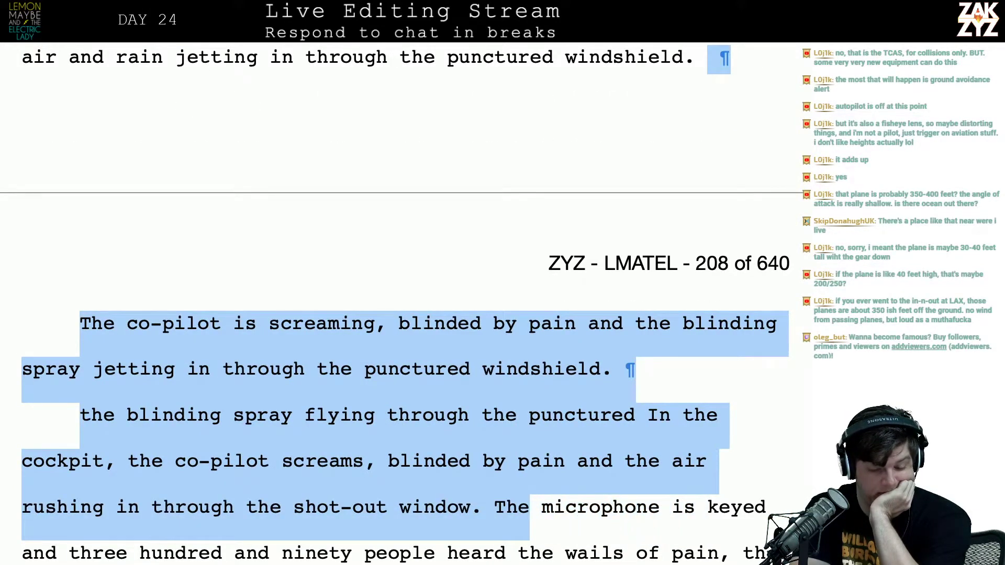
pyautogui.press('BackSpace')
# Break the paragraph before "by pain" and continue "blinded" with "by pain and the air jetting through the punctured windshield. The"
pyautogui.scroll(2, 398, 303)
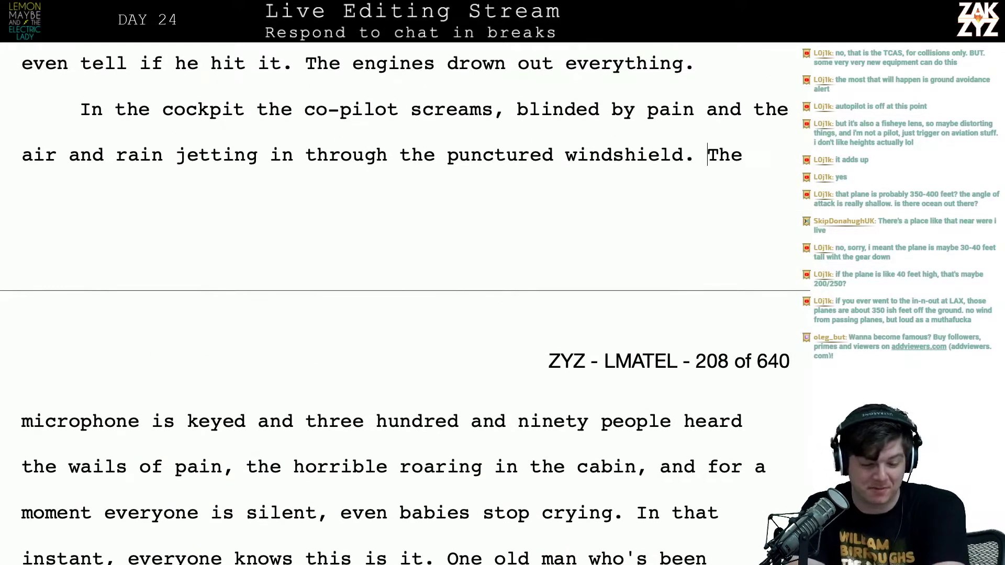
pyautogui.scroll(-1, 405, 303)
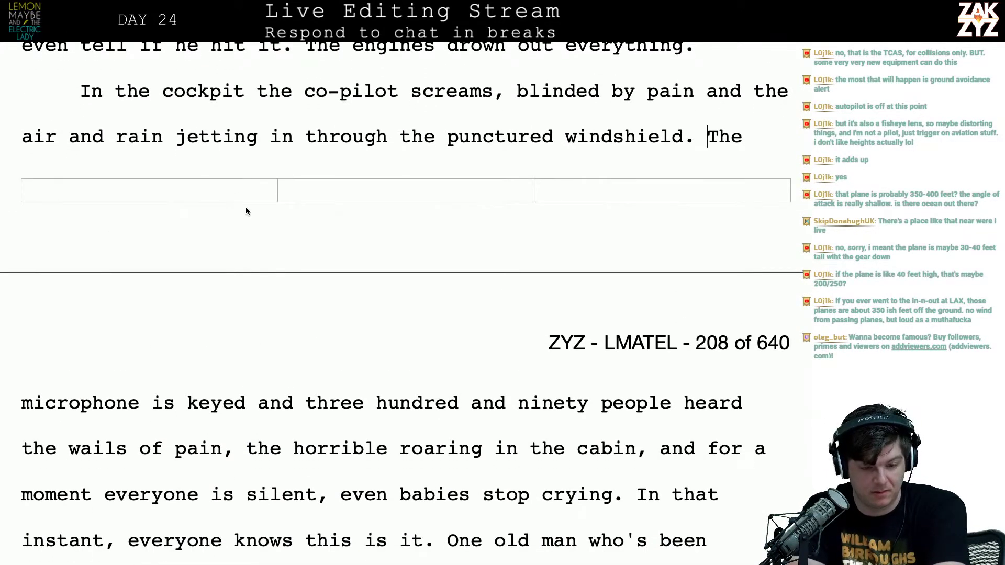
pyautogui.scroll(3, 246, 206)
pyautogui.scroll(-2, 246, 207)
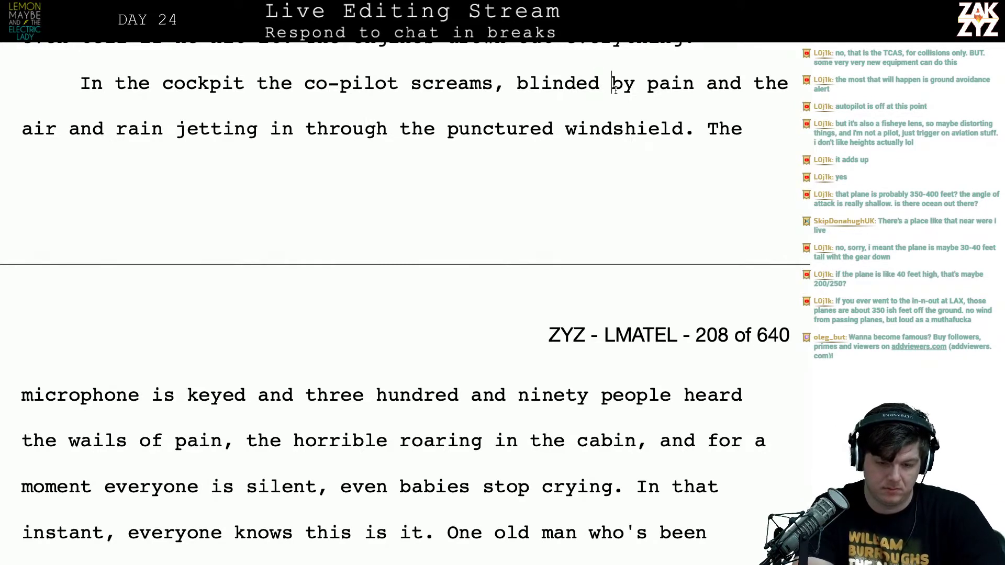
pyautogui.hotkey('ctrl', 'Return')
pyautogui.write('by pain and the a')
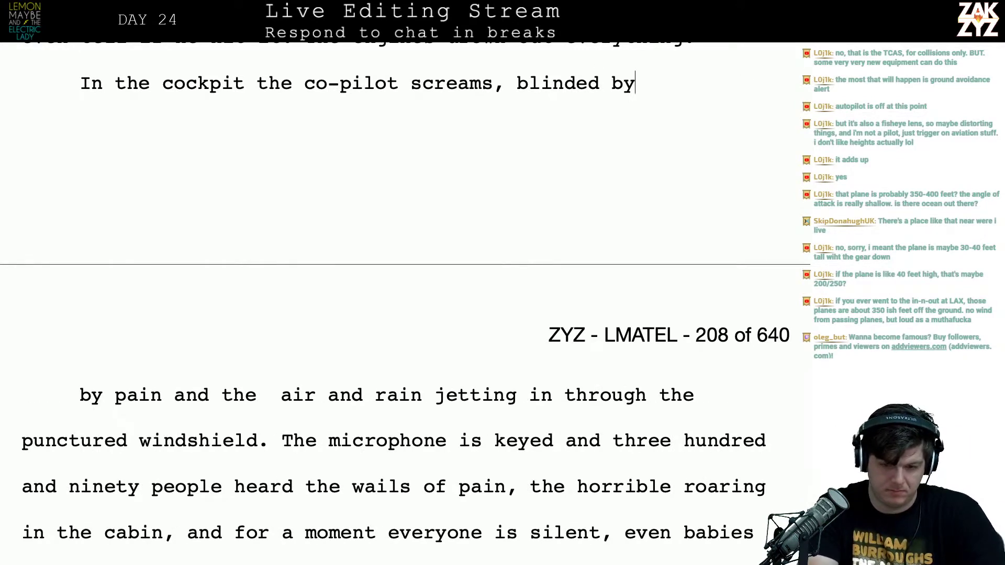
pyautogui.write('ir j')
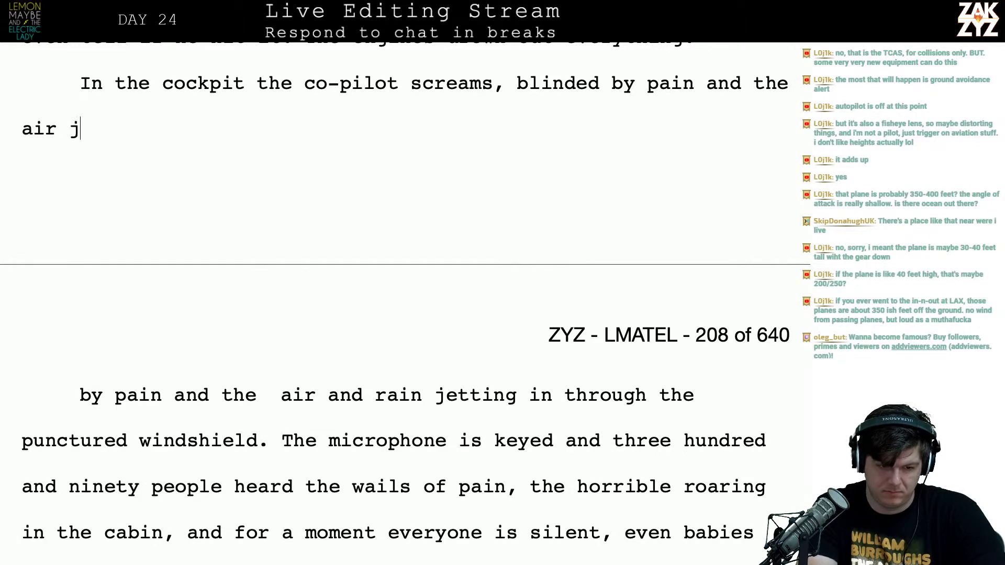
pyautogui.write('etting through the p')
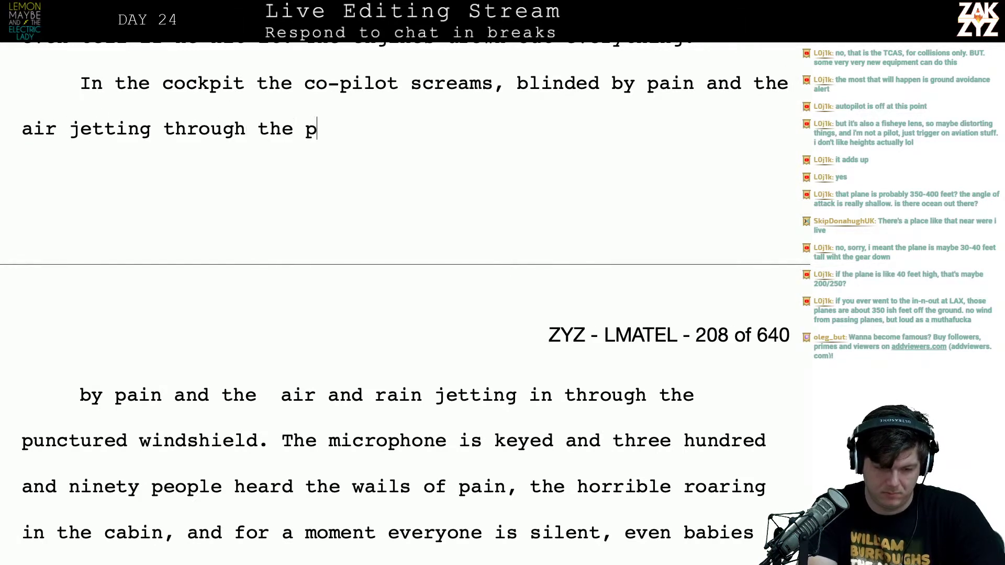
pyautogui.write('unctured windsh')
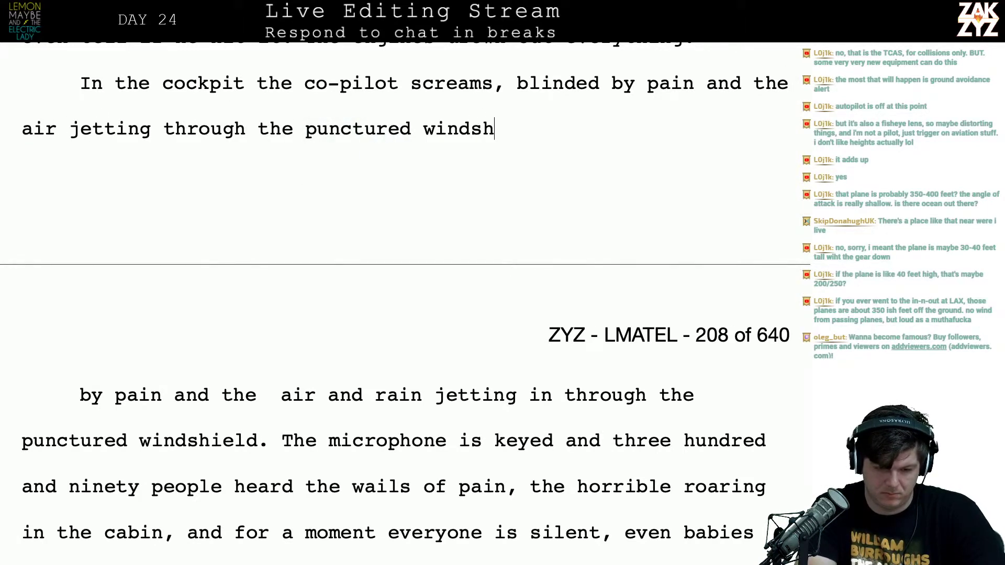
pyautogui.write('ield. The')
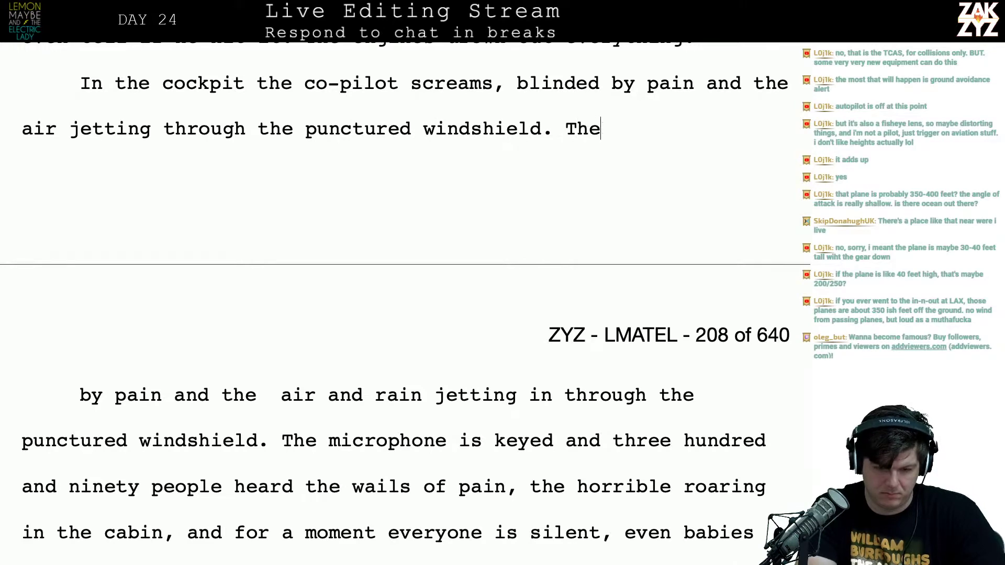
# Continue the new cockpit paragraph with "microphone is keyed, three hundred and ninety souls are listening to the"
pyautogui.write(' microphone is keyed, ')
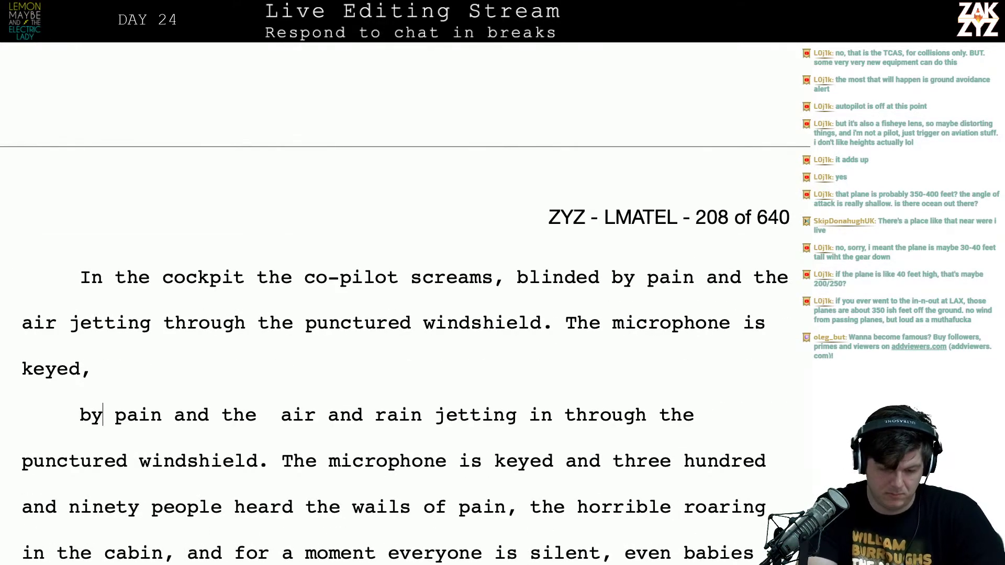
pyautogui.write('three ')
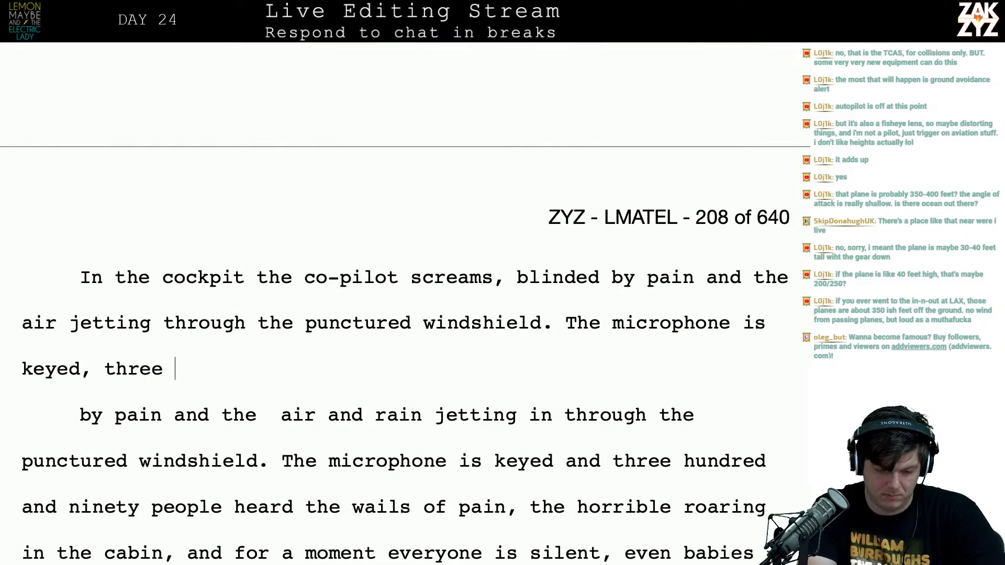
pyautogui.write('hundred and ')
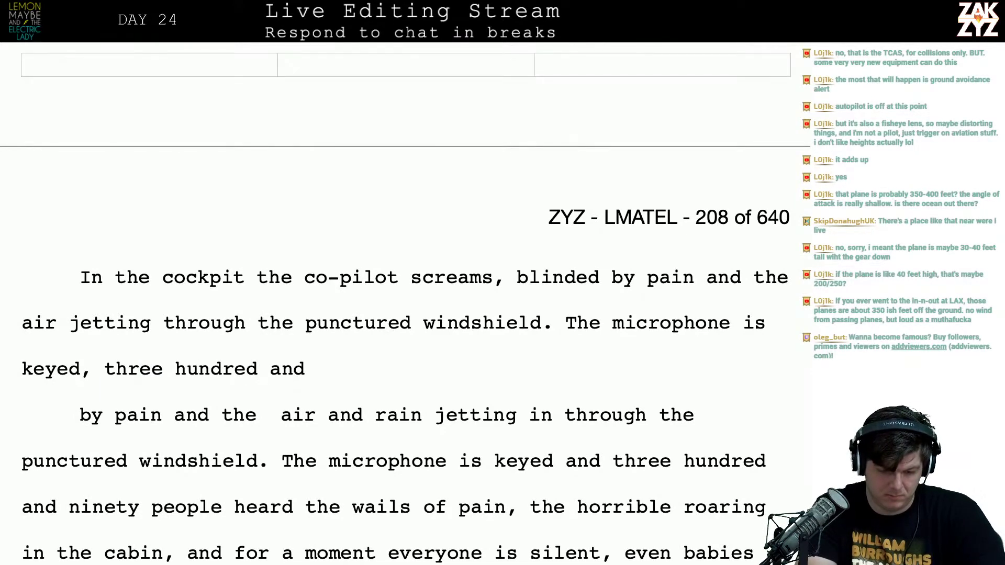
pyautogui.write('nin')
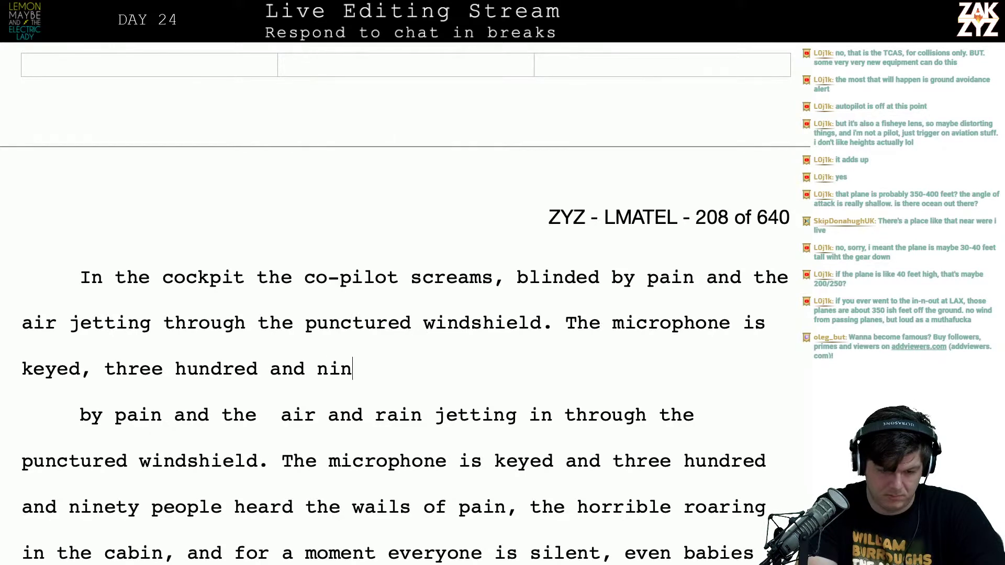
pyautogui.write('ety souls ')
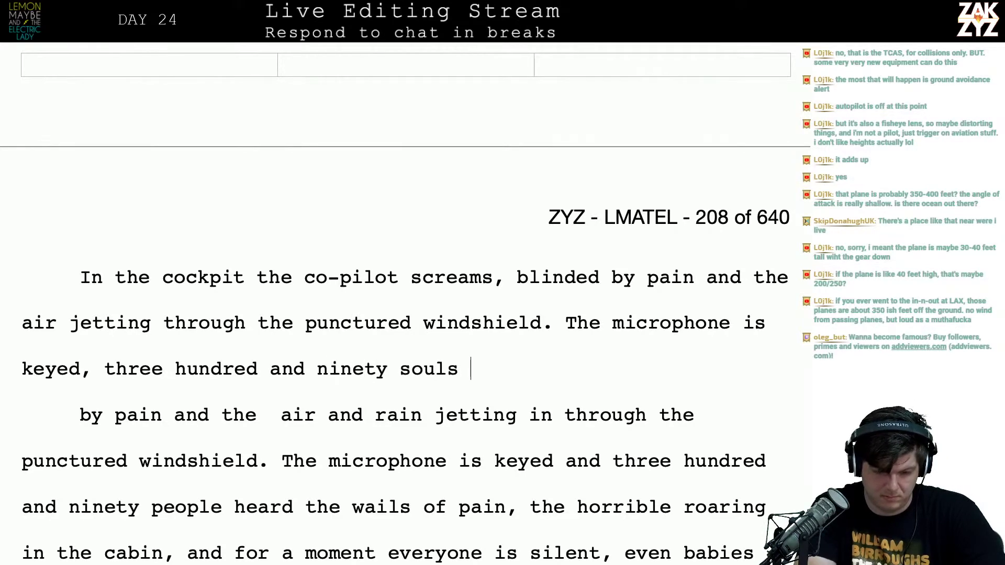
pyautogui.write('are l')
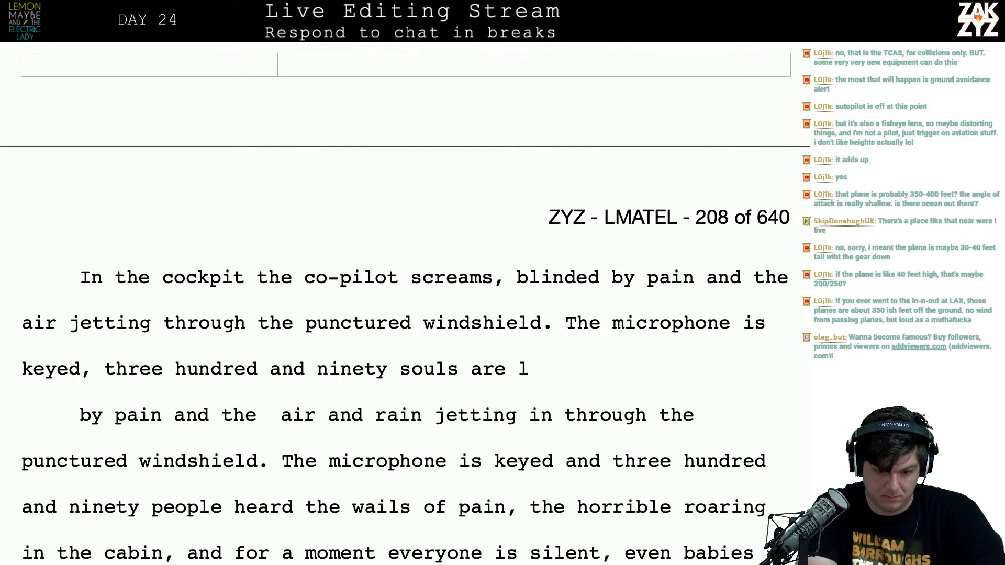
pyautogui.write('istening to the ')
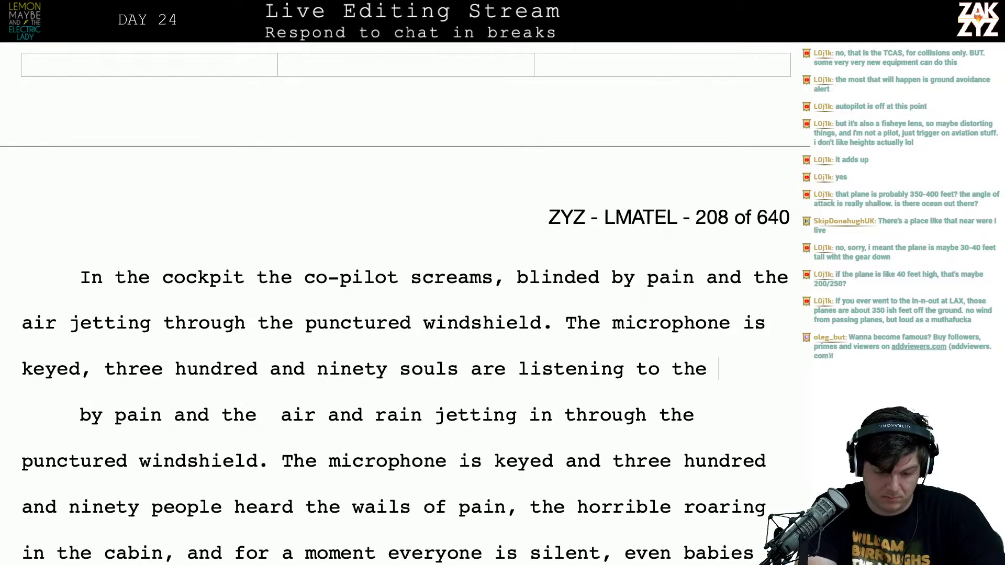
# Extend the keyed-microphone sentence with "wailing pilot and roaring air"
pyautogui.write('co')
pyautogui.press('BackSpace')
pyautogui.press('BackSpace')
pyautogui.write('ho')
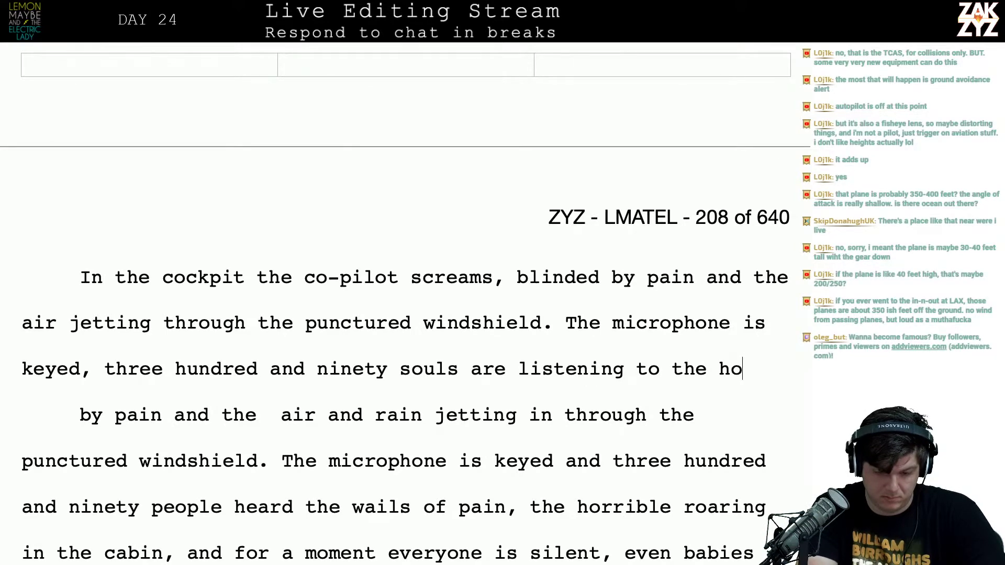
pyautogui.press('BackSpace')
pyautogui.press('BackSpace')
pyautogui.write('wailing ')
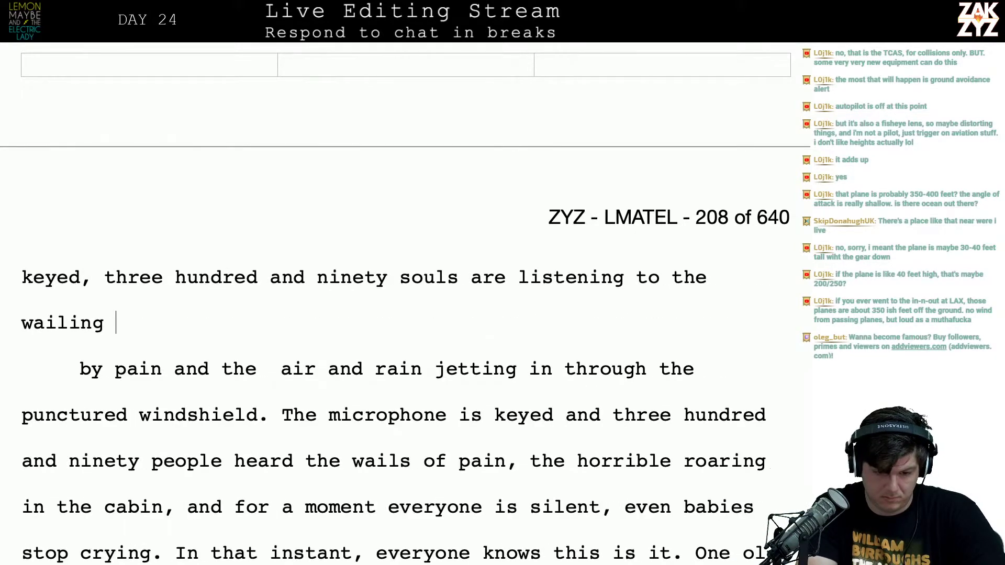
pyautogui.write('and')
pyautogui.press('BackSpace')
pyautogui.press('BackSpace')
pyautogui.press('BackSpace')
pyautogui.press('BackSpace')
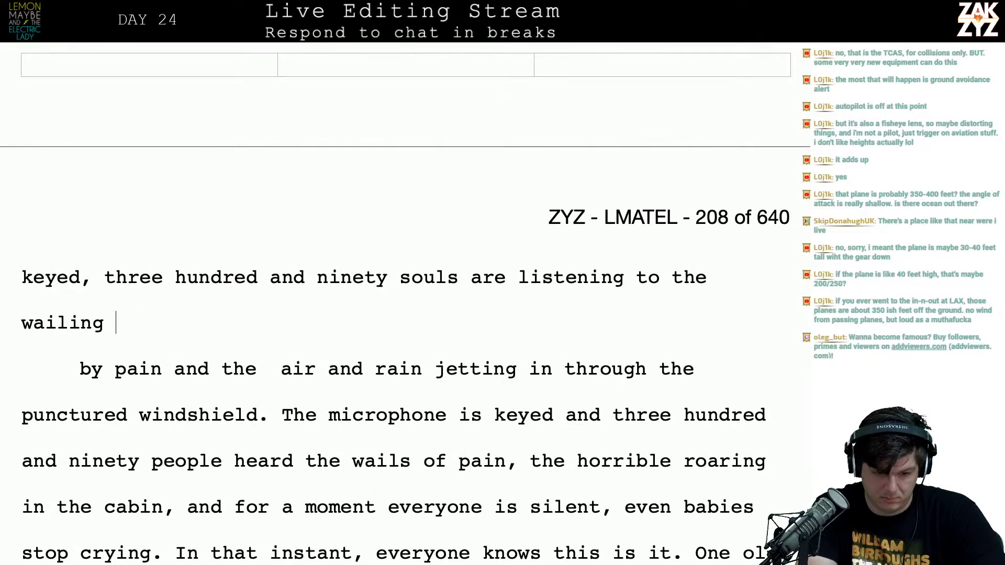
pyautogui.write('pilot ')
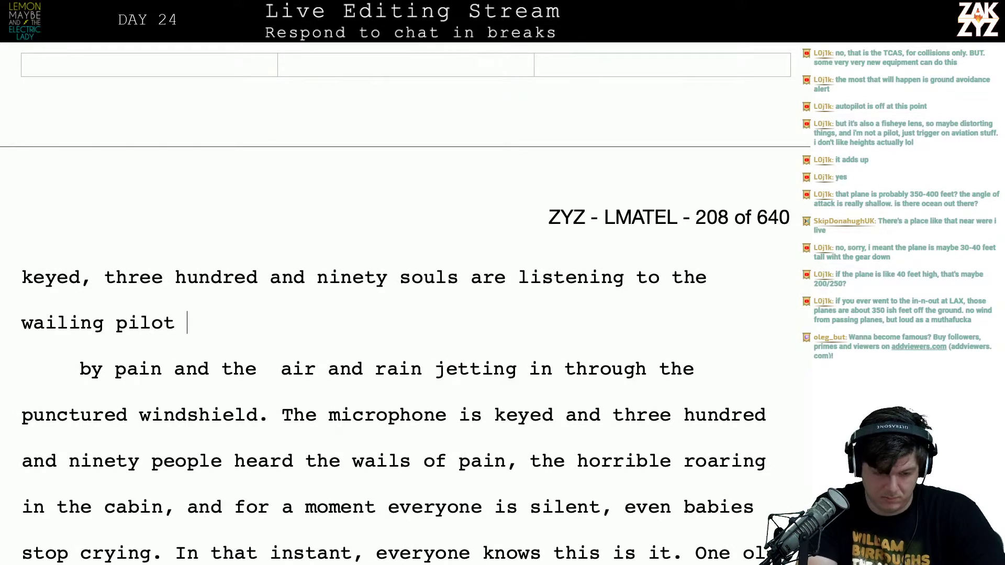
pyautogui.write('and')
pyautogui.press('BackSpace')
pyautogui.write('roaring air ')
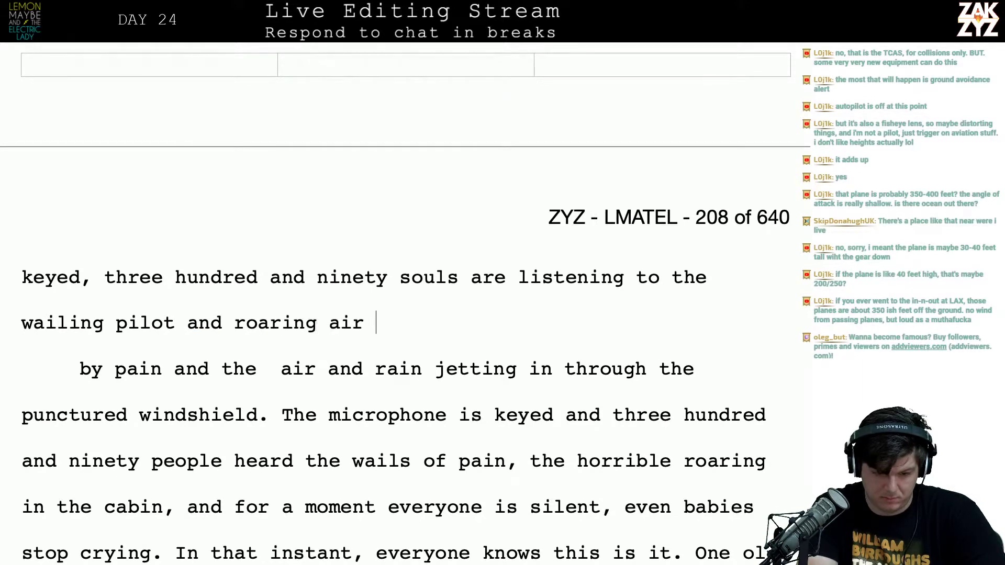
# Finish the phrase about the roaring air with "in the cockpit"
pyautogui.write('in the coc')
pyautogui.press('BackSpace')
pyautogui.press('BackSpace')
pyautogui.press('BackSpace')
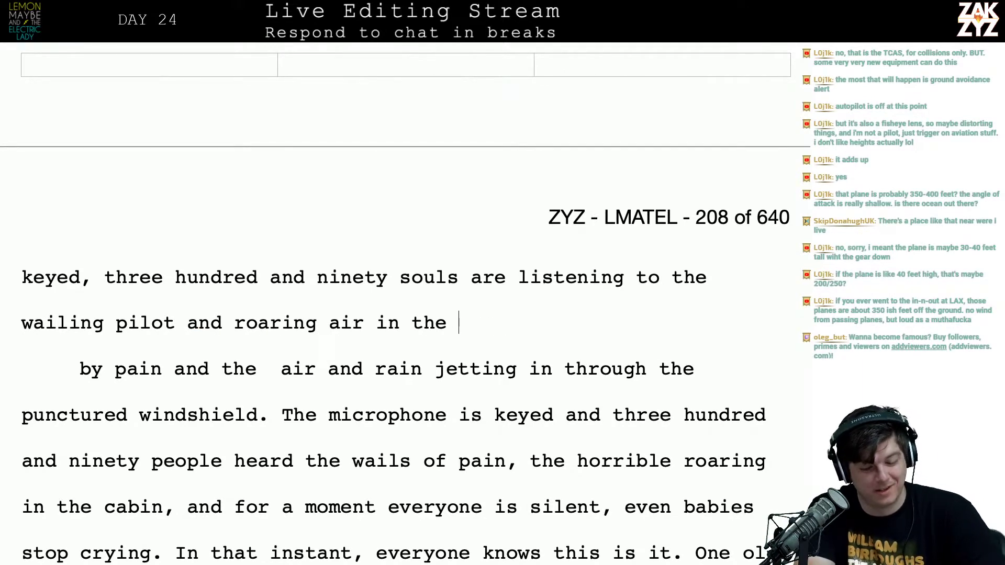
pyautogui.write('che')
pyautogui.press('BackSpace')
pyautogui.press('BackSpace')
pyautogui.press('BackSpace')
pyautogui.press('BackSpace')
pyautogui.press('BackSpace')
pyautogui.press('BackSpace')
pyautogui.press('BackSpace')
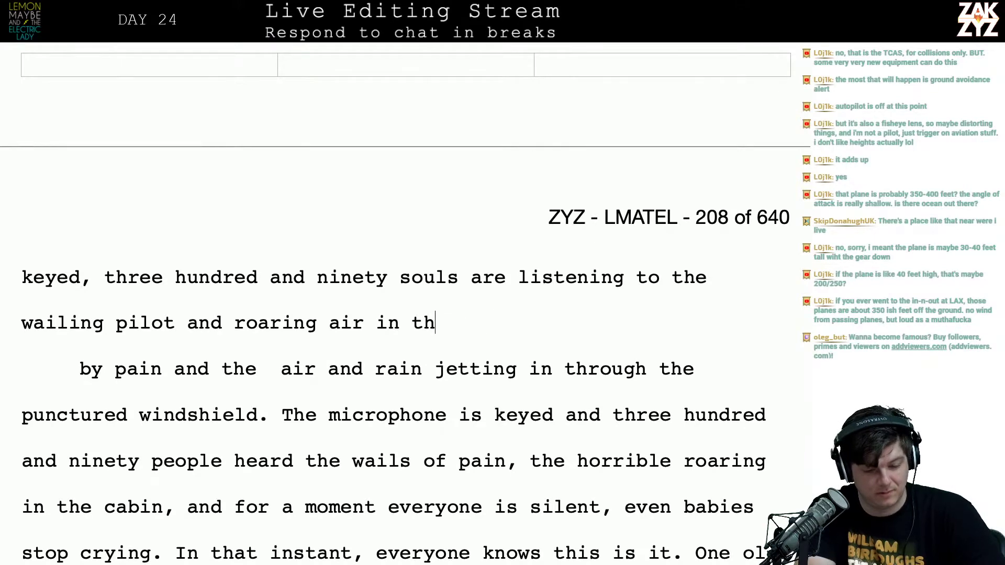
pyautogui.write('f')
pyautogui.write('n')
pyautogui.press('BackSpace')
pyautogui.press('BackSpace')
pyautogui.write('the cockpt')
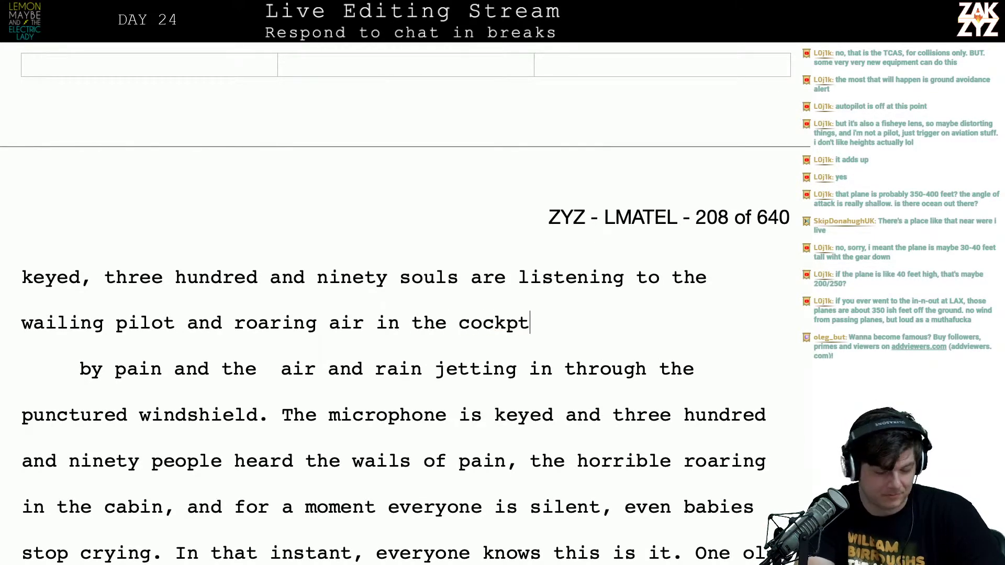
pyautogui.press('BackSpace')
pyautogui.write('it')
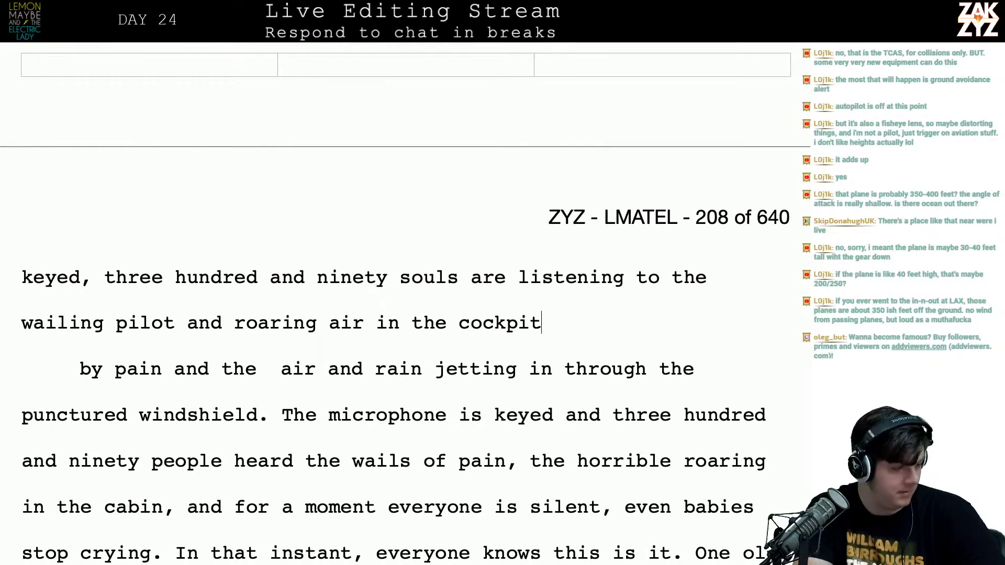
# Insert "Above him" at the start of the paragraph beginning "In the cockpit the co-pilot screams"
pyautogui.press('Up')
pyautogui.press('Up')
pyautogui.press('Up')
pyautogui.press('Up')
pyautogui.press('Up')
pyautogui.press('Up')
pyautogui.press('Up')
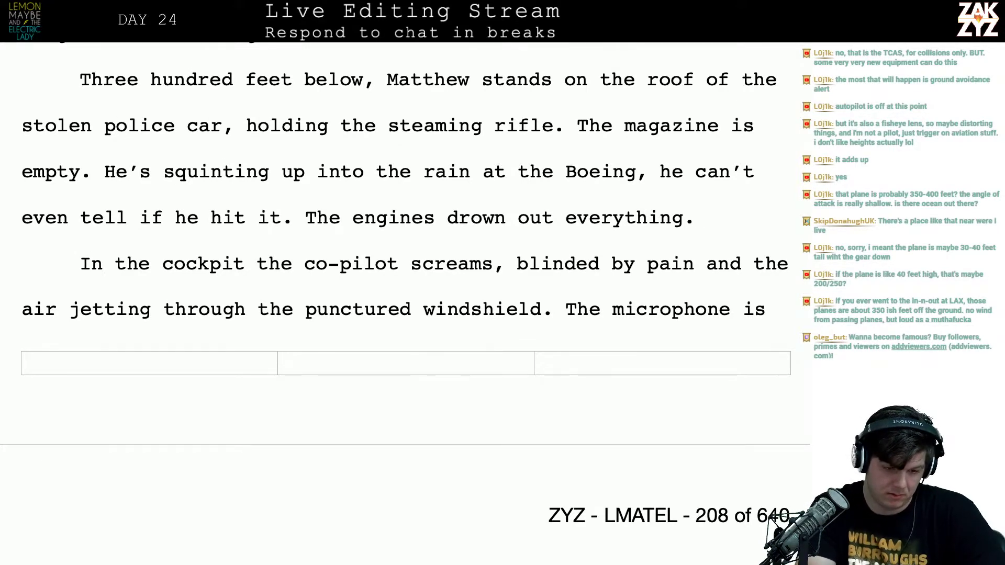
pyautogui.write('Above him')
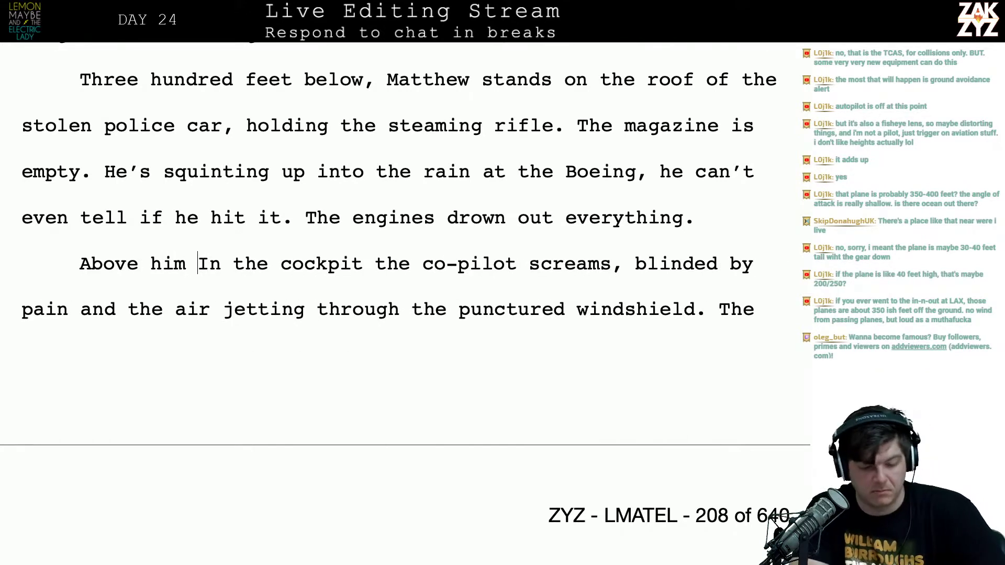
# Delete "In the cockpit the" so that "Above him" leads directly into "co-pilot screams"
pyautogui.hotkey('shift', 'Right')
pyautogui.hotkey('shift', 'Right')
pyautogui.hotkey('shift', 'Right')
pyautogui.hotkey('shift', 'Right')
pyautogui.hotkey('shift', 'Right')
pyautogui.hotkey('shift', 'Right')
pyautogui.hotkey('shift', 'Right')
pyautogui.hotkey('shift', 'Right')
pyautogui.hotkey('shift', 'Right')
pyautogui.hotkey('shift', 'Right')
pyautogui.hotkey('shift', 'Right')
pyautogui.hotkey('shift', 'Right')
pyautogui.hotkey('shift', 'Right')
pyautogui.hotkey('shift', 'Right')
pyautogui.hotkey('shift', 'Right')
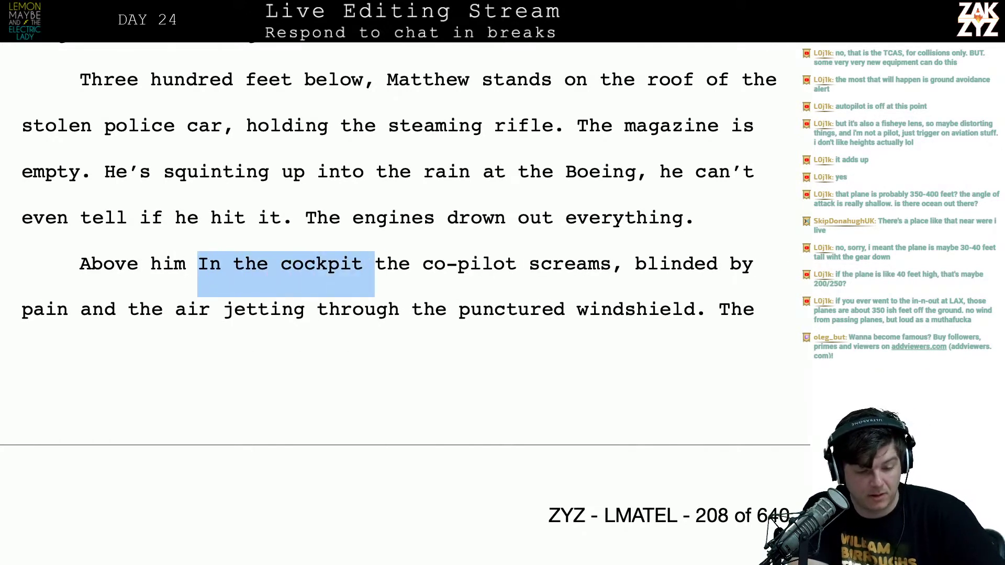
pyautogui.hotkey('shift', 'Right')
pyautogui.hotkey('shift', 'Right')
pyautogui.hotkey('shift', 'Right')
pyautogui.hotkey('shift', 'Right')
pyautogui.press('BackSpace')
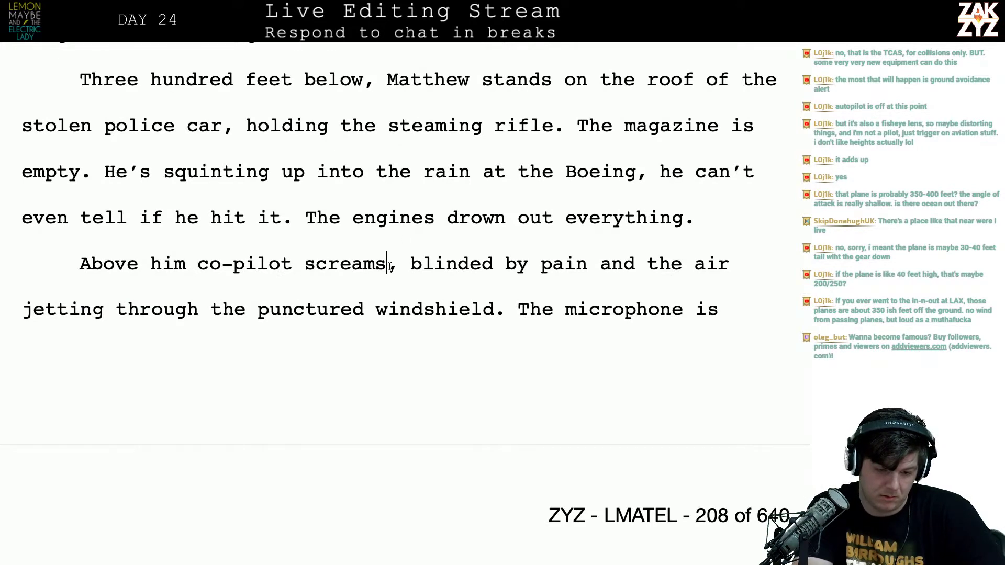
# Break the paragraph after "co-pilot screams" and try continuing the sentence with "as the"
pyautogui.hotkey('ctrl', 'Return')
pyautogui.write('as the')
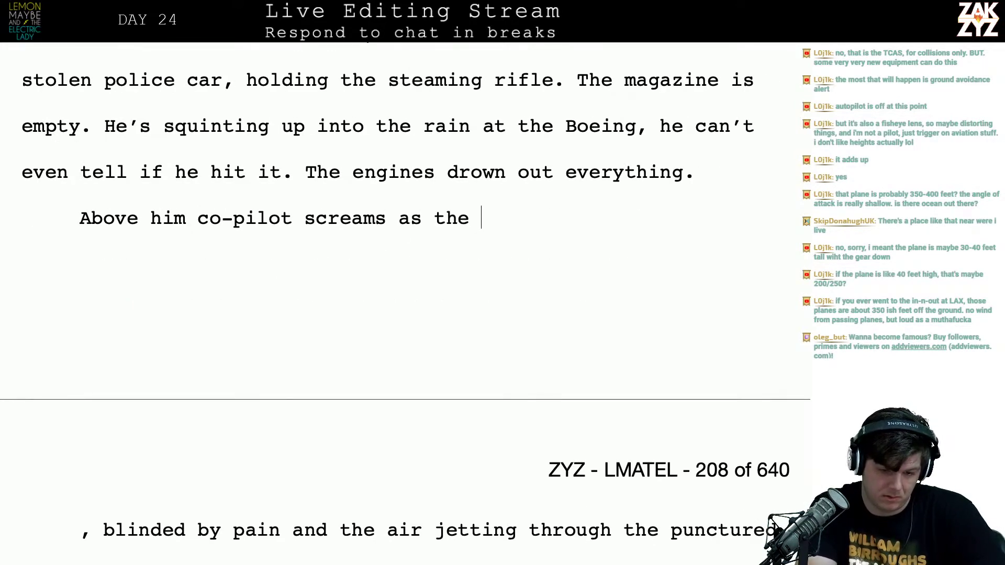
pyautogui.press('BackSpace')
pyautogui.press('BackSpace')
pyautogui.press('BackSpace')
pyautogui.press('BackSpace')
pyautogui.press('BackSpace')
pyautogui.press('BackSpace')
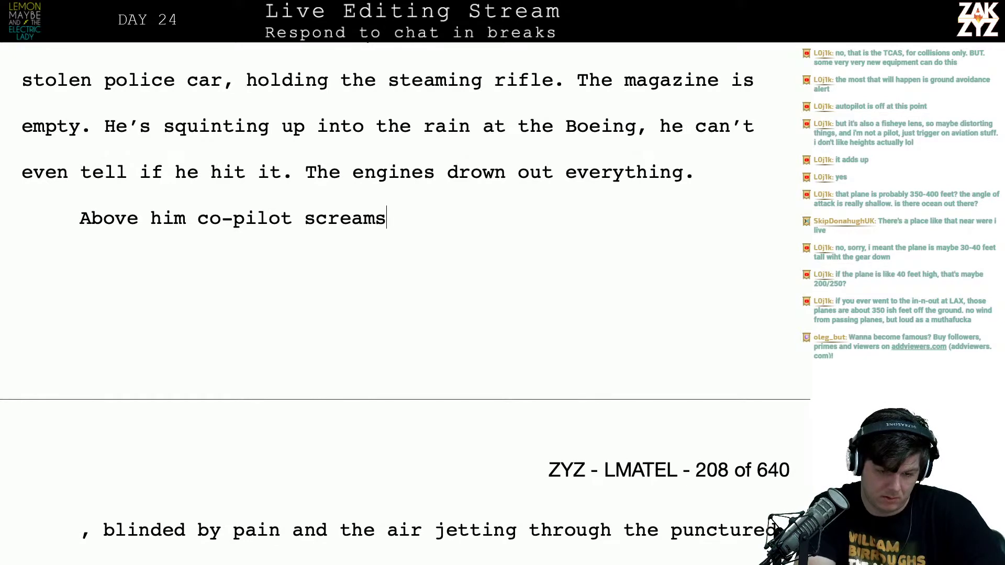
# Continue "Above him co-pilot screams" with ", blinded by the spray jetting through the"
pyautogui.write(', blinded by the ')
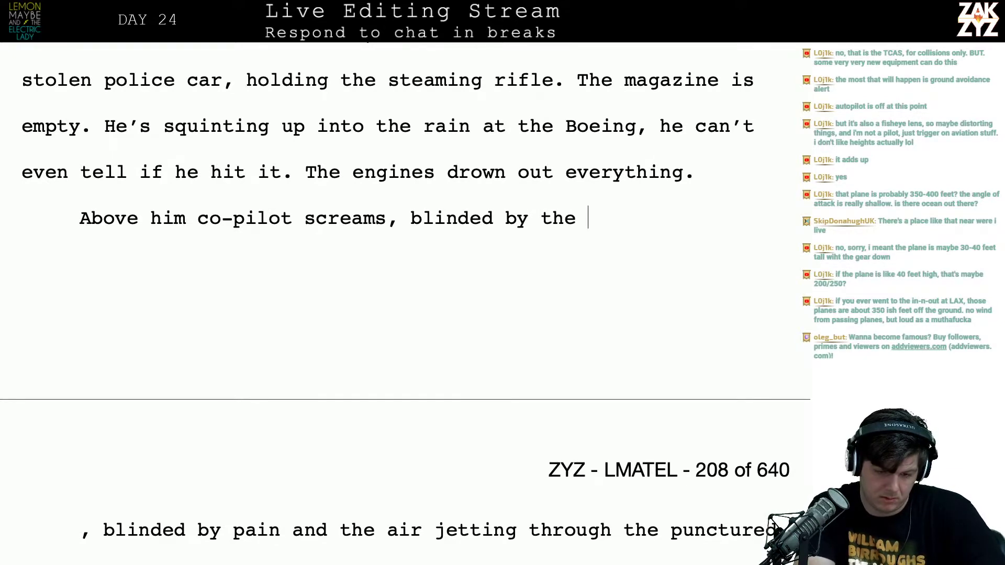
pyautogui.write('spray jetting thr')
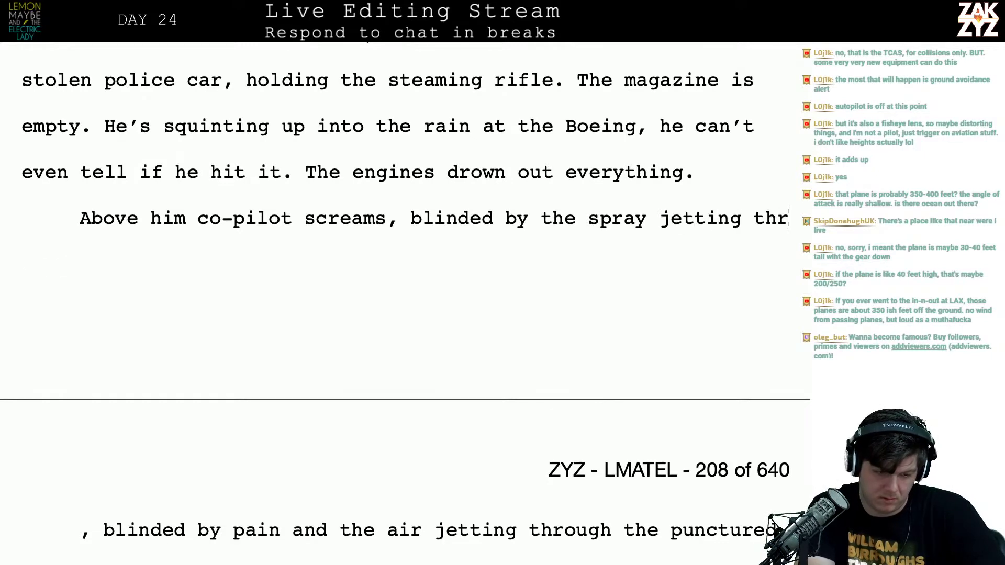
pyautogui.write('ough the ')
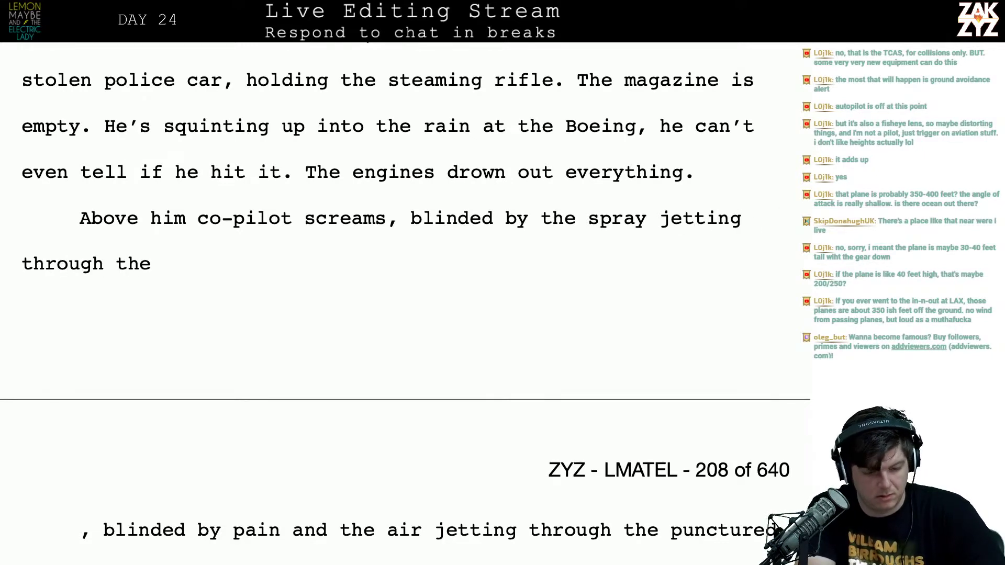
# Complete the spray phrase in the co-pilot sentence with "punctured windshield"
pyautogui.write('punctured')
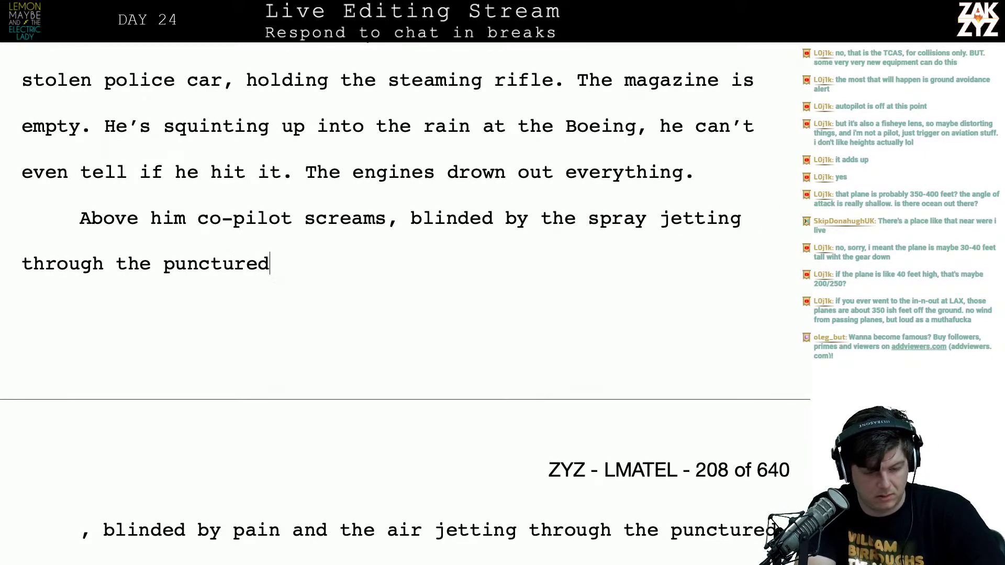
pyautogui.press('BackSpace')
pyautogui.press('BackSpace')
pyautogui.press('BackSpace')
pyautogui.press('BackSpace')
pyautogui.press('BackSpace')
pyautogui.press('BackSpace')
pyautogui.press('BackSpace')
pyautogui.press('BackSpace')
pyautogui.press('BackSpace')
pyautogui.write('punctured whin')
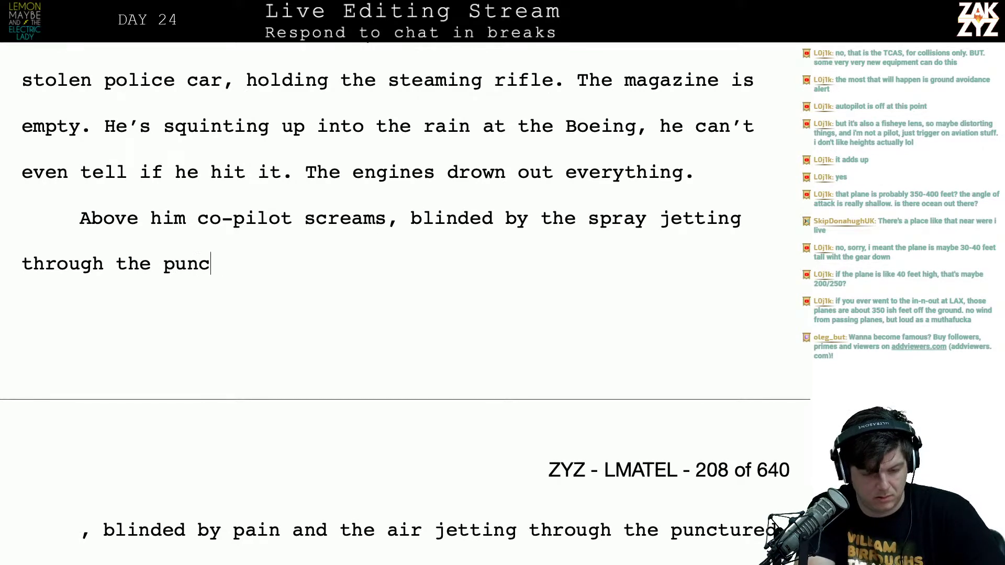
pyautogui.press('BackSpace')
pyautogui.press('BackSpace')
pyautogui.press('BackSpace')
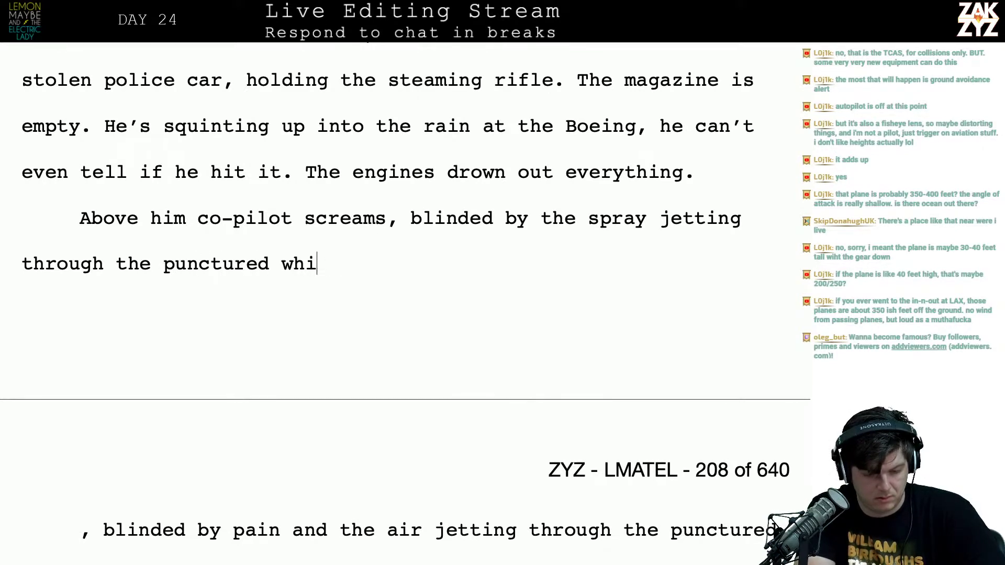
pyautogui.write('inds')
pyautogui.press('BackSpace')
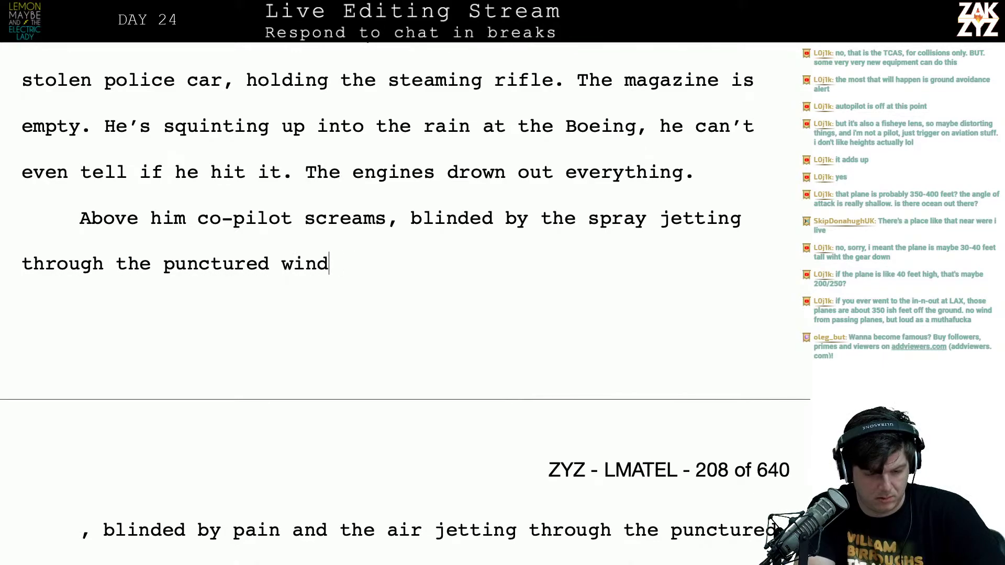
pyautogui.write('shield')
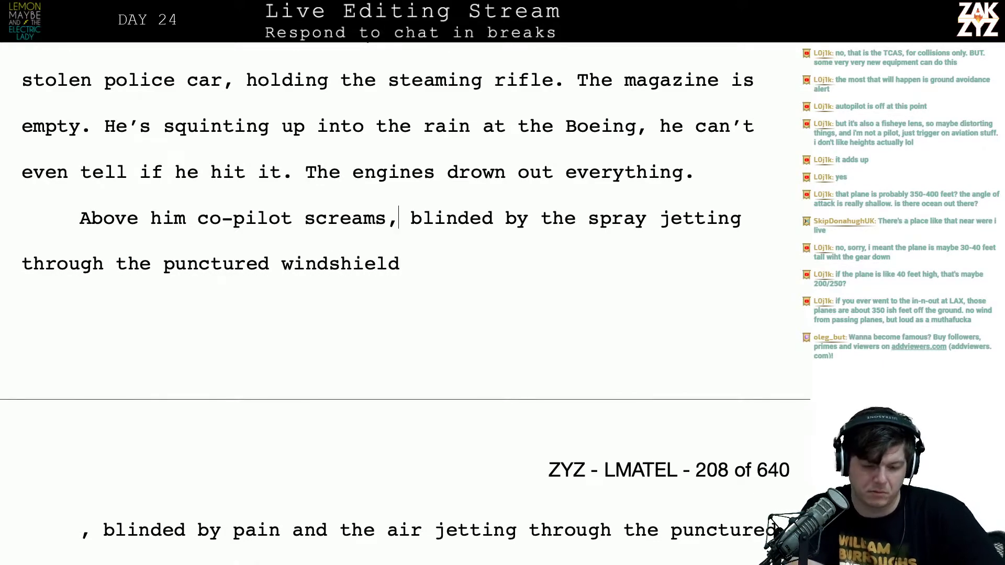
# Reread the preceding paragraphs about the barrage striking the plane's nose and the co-pilot being shot
pyautogui.scroll(5, 405, 304)
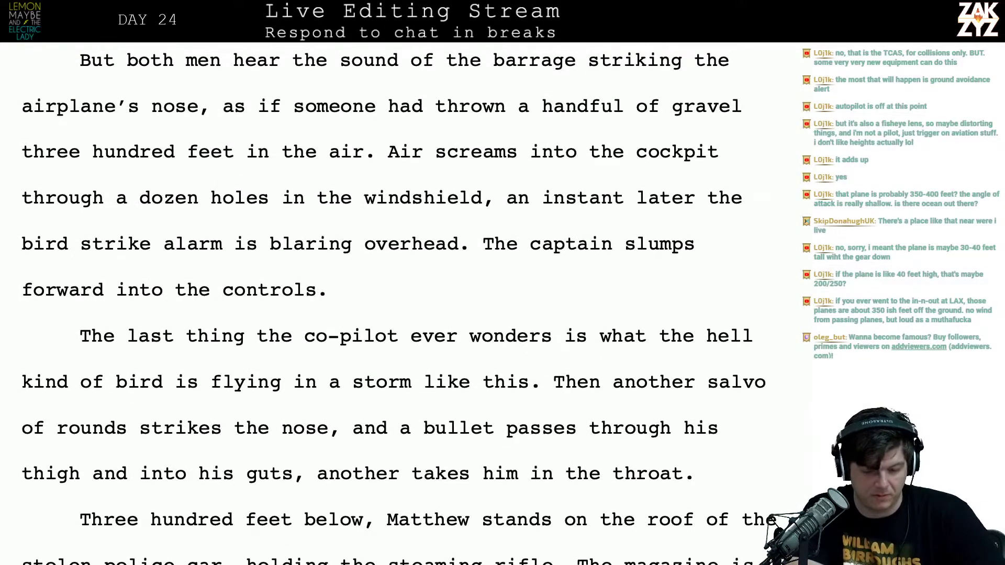
pyautogui.scroll(1, 392, 304)
pyautogui.scroll(-2, 390, 266)
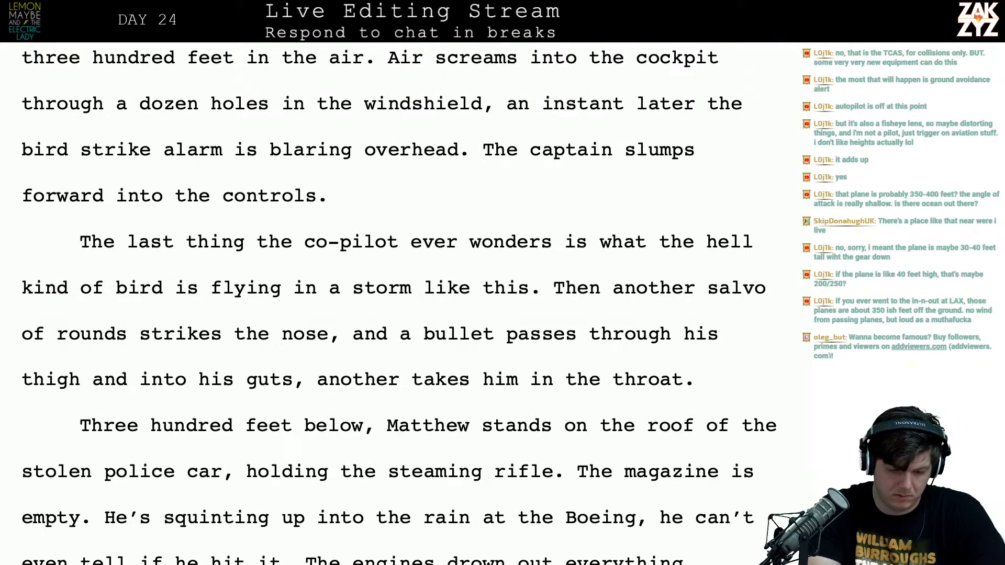
# Reword the second salvo's target so the rounds strike "the plane in the nose"
pyautogui.write('plane ')
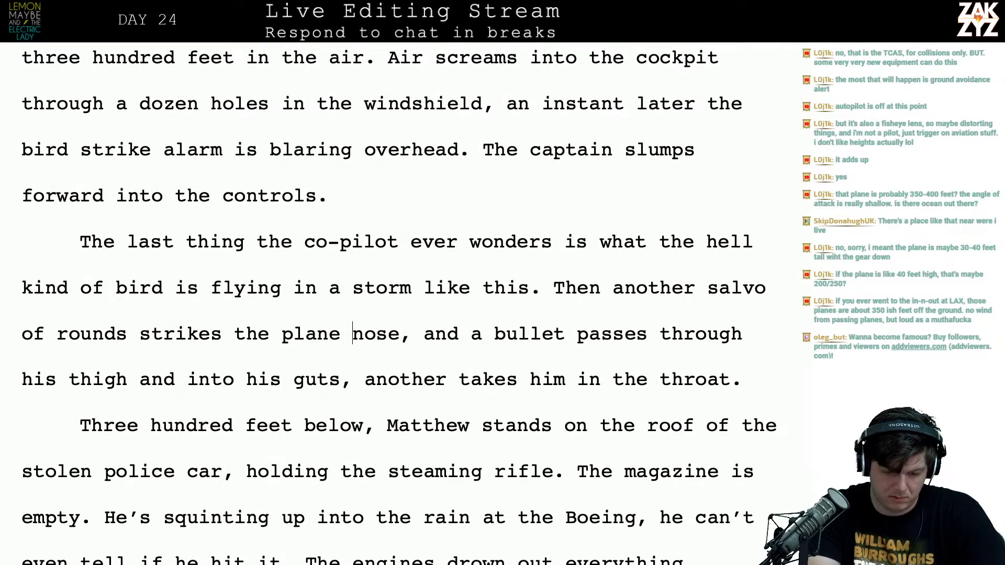
pyautogui.write('in the nosenose,')
pyautogui.press('BackSpace')
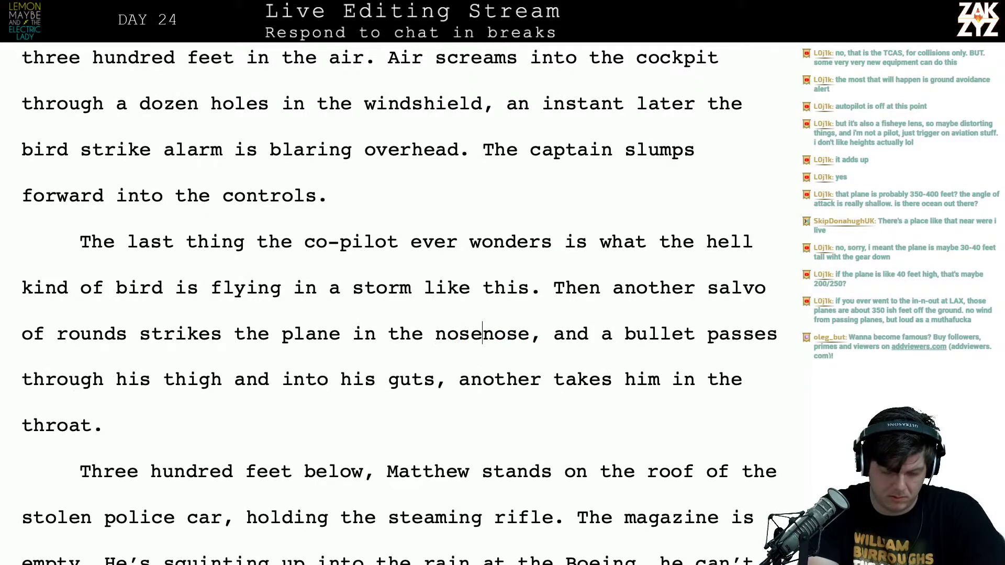
# Replace the rest of the salvo sentence with ". A bullet passes through the co-pilot's thigh and into his guts."
pyautogui.write('. A bullet pas')
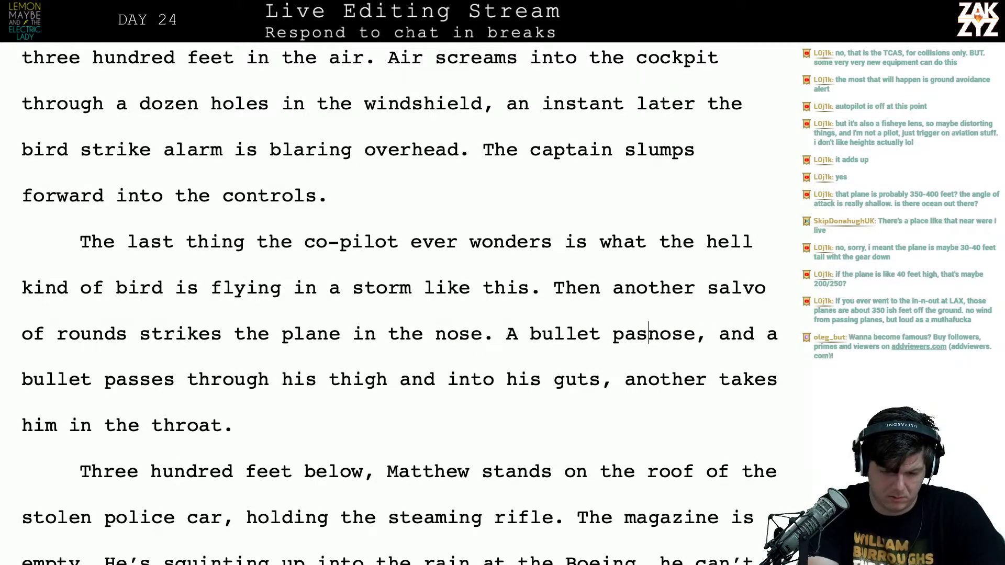
pyautogui.write('ses through ')
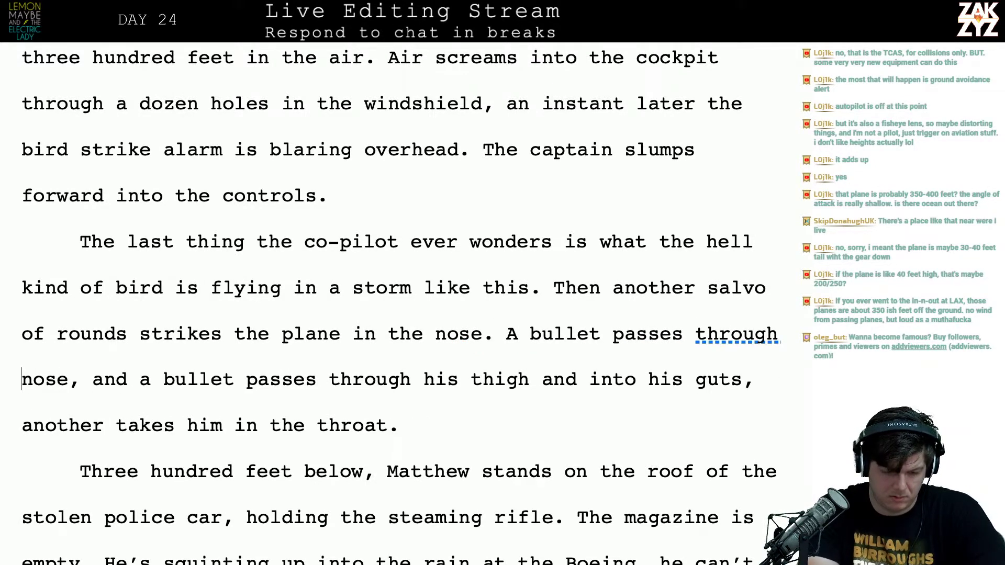
pyautogui.write("the co-pilot's ")
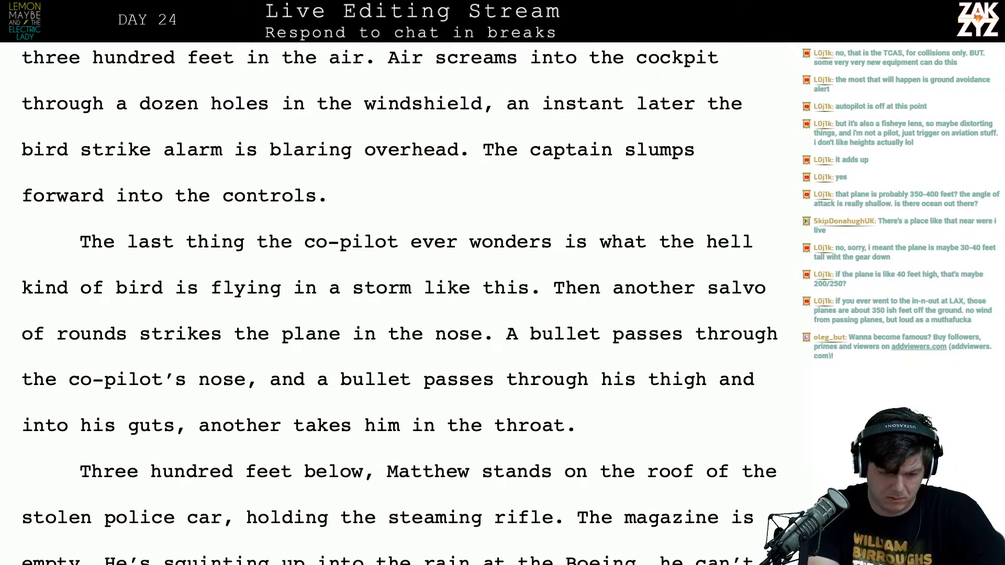
pyautogui.write('thigh and')
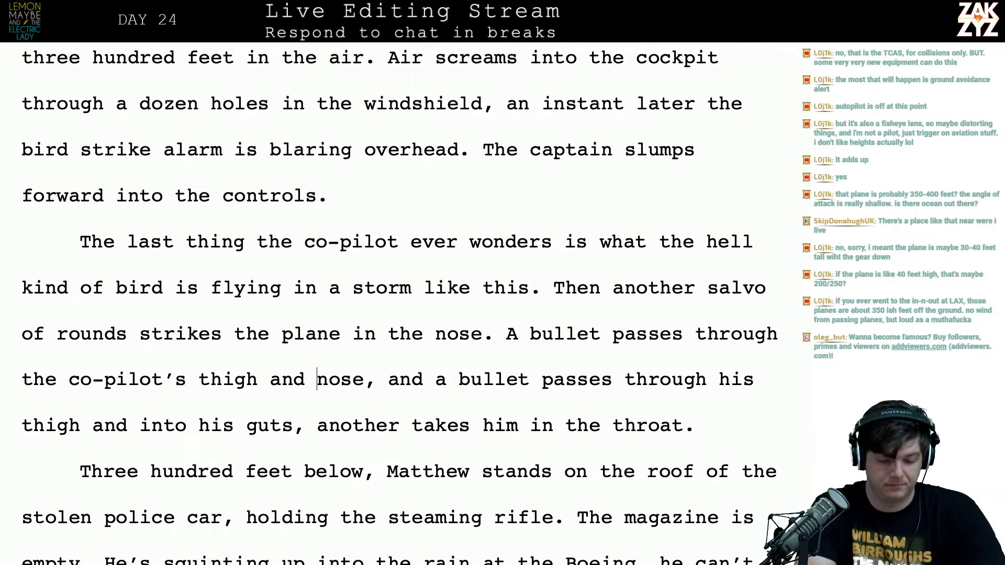
pyautogui.write('into h')
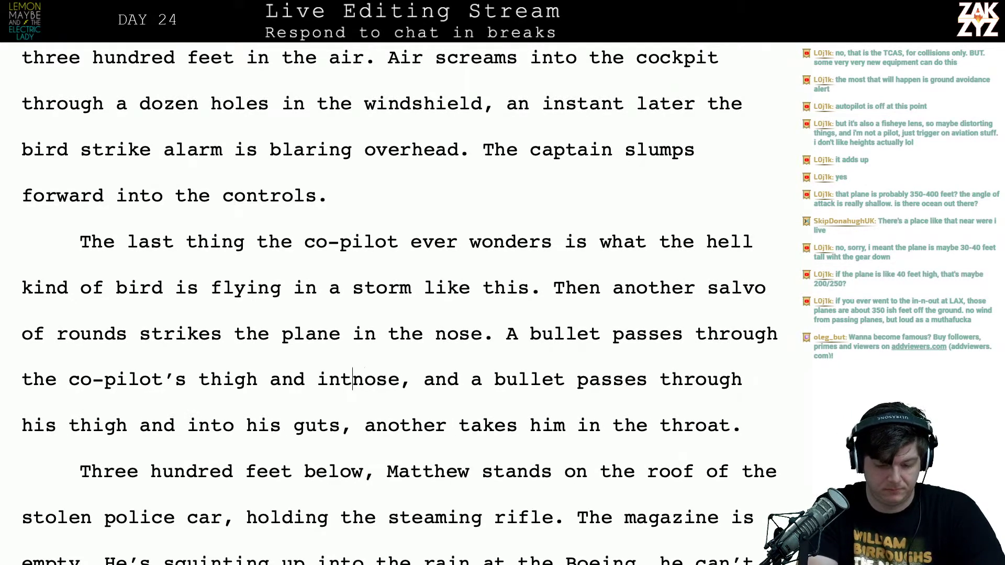
pyautogui.write('is guts.')
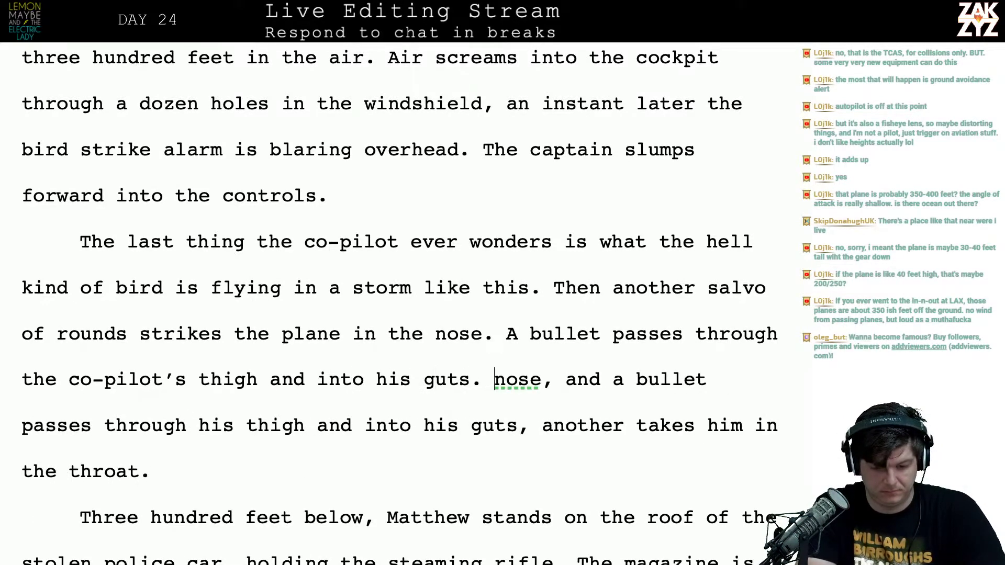
pyautogui.hotkey('ctrl', 'shift', 'Down')
pyautogui.press('BackSpace')
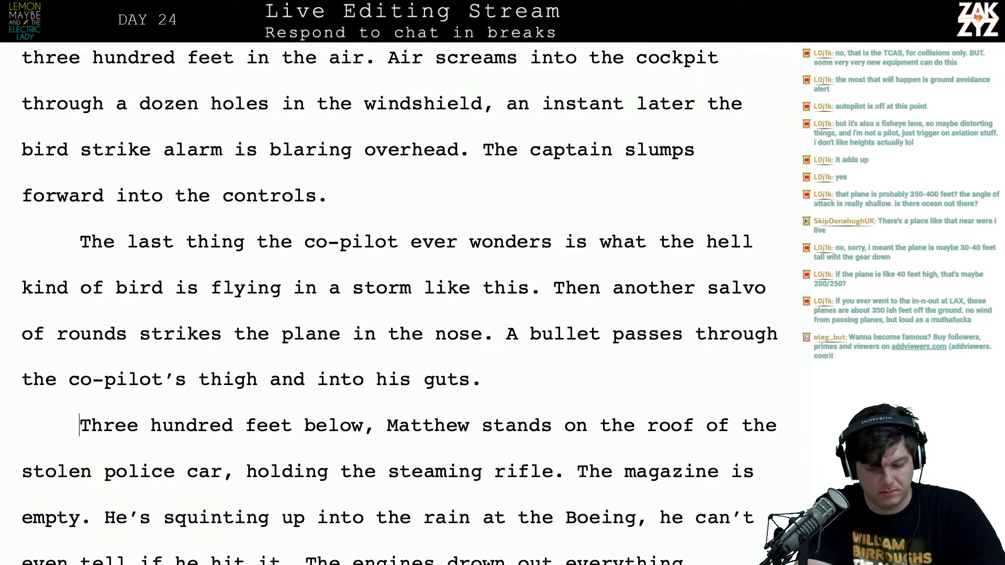
# Reread the sentence about the bullet hitting the co-pilot, checking how it follows the salvo sentence
pyautogui.press('Left')
pyautogui.press('Left')
pyautogui.press('Right')
pyautogui.press('Up')
pyautogui.press('Right')
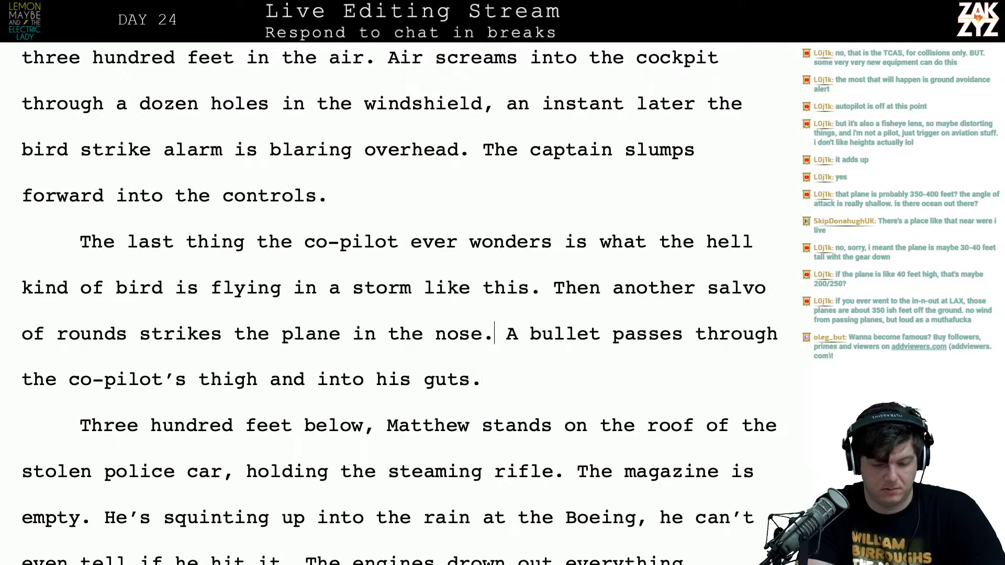
pyautogui.press('Right')
pyautogui.press('Right')
pyautogui.press('Right')
pyautogui.press('Down')
pyautogui.press('Up')
pyautogui.press('Right')
pyautogui.press('Right')
pyautogui.press('Right')
pyautogui.press('Right')
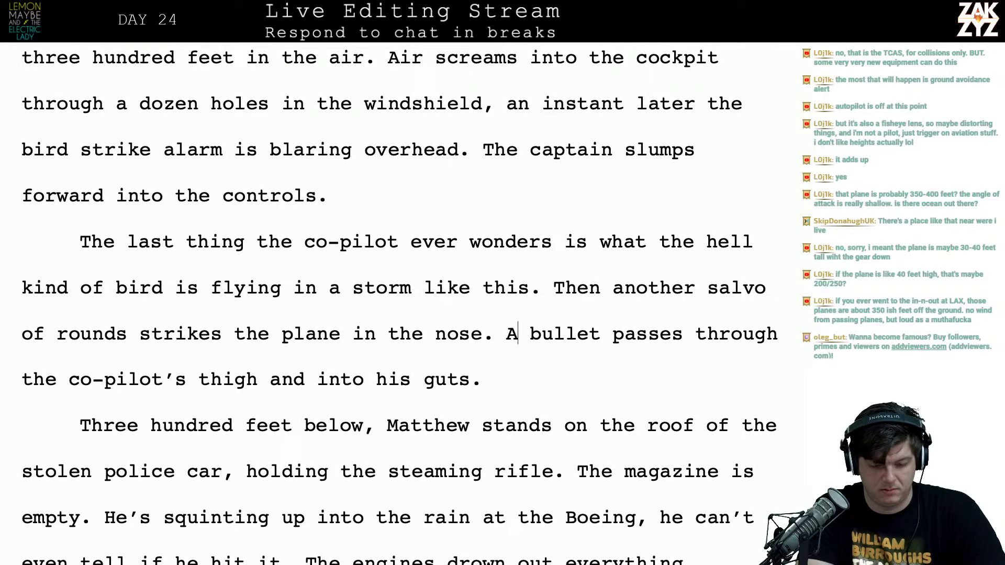
pyautogui.press('Right')
pyautogui.press('Right')
pyautogui.press('Right')
pyautogui.press('Right')
pyautogui.press('Right')
pyautogui.press('Right')
pyautogui.press('Right')
pyautogui.press('Right')
pyautogui.press('Right')
pyautogui.press('Right')
pyautogui.press('Right')
pyautogui.press('Right')
pyautogui.press('Right')
pyautogui.press('Right')
pyautogui.press('Right')
pyautogui.press('Right')
pyautogui.press('Right')
pyautogui.press('Right')
pyautogui.press('Right')
pyautogui.press('Right')
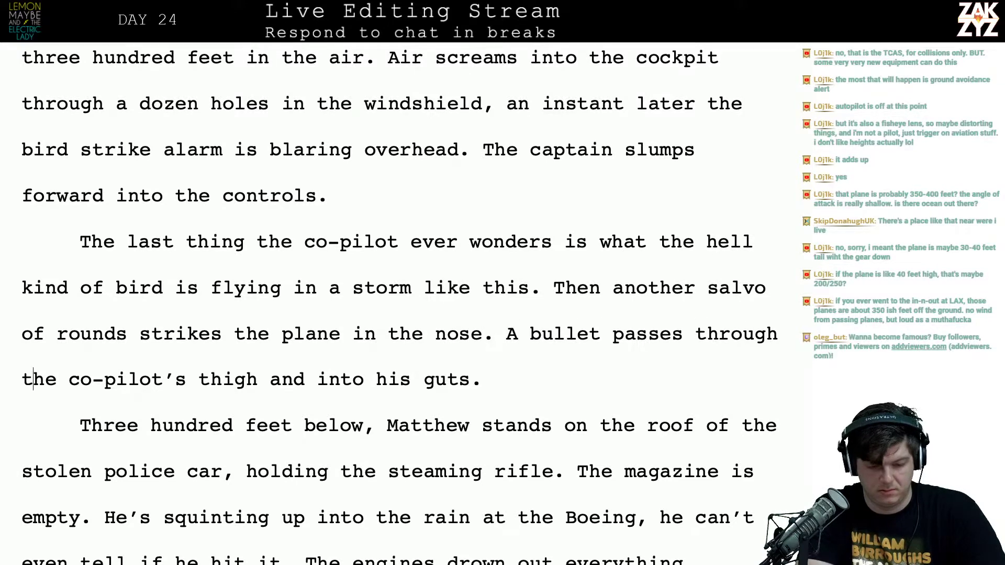
pyautogui.press('Right')
pyautogui.press('Right')
pyautogui.press('Right')
pyautogui.press('Right')
pyautogui.press('Right')
pyautogui.press('Right')
pyautogui.press('Right')
pyautogui.press('Right')
pyautogui.press('Right')
pyautogui.press('Right')
pyautogui.press('Right')
pyautogui.press('Right')
pyautogui.press('Right')
pyautogui.press('Right')
pyautogui.press('Right')
pyautogui.press('Right')
pyautogui.press('Right')
pyautogui.press('Right')
pyautogui.press('Right')
pyautogui.press('Right')
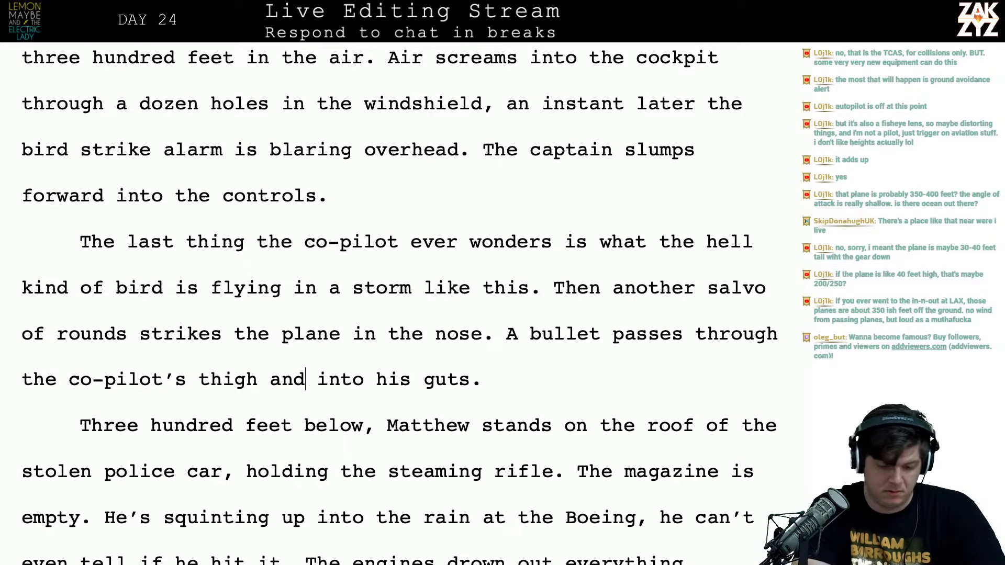
pyautogui.click(495, 332)
pyautogui.write('The ')
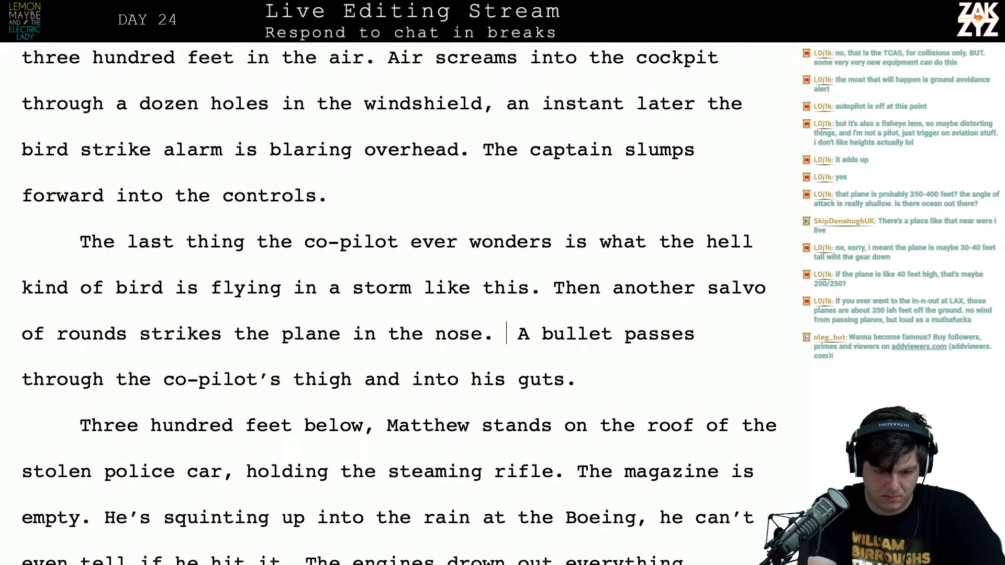
pyautogui.write('cabi')
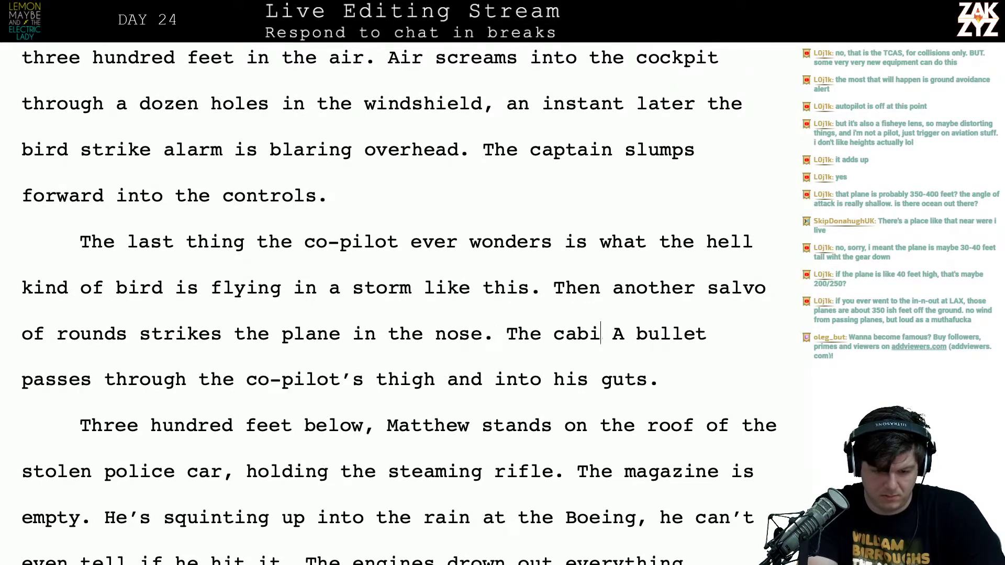
pyautogui.press('BackSpace')
pyautogui.press('BackSpace')
pyautogui.press('BackSpace')
pyautogui.press('BackSpace')
pyautogui.press('BackSpace')
pyautogui.press('BackSpace')
pyautogui.press('BackSpace')
pyautogui.press('BackSpace')
pyautogui.press('BackSpace')
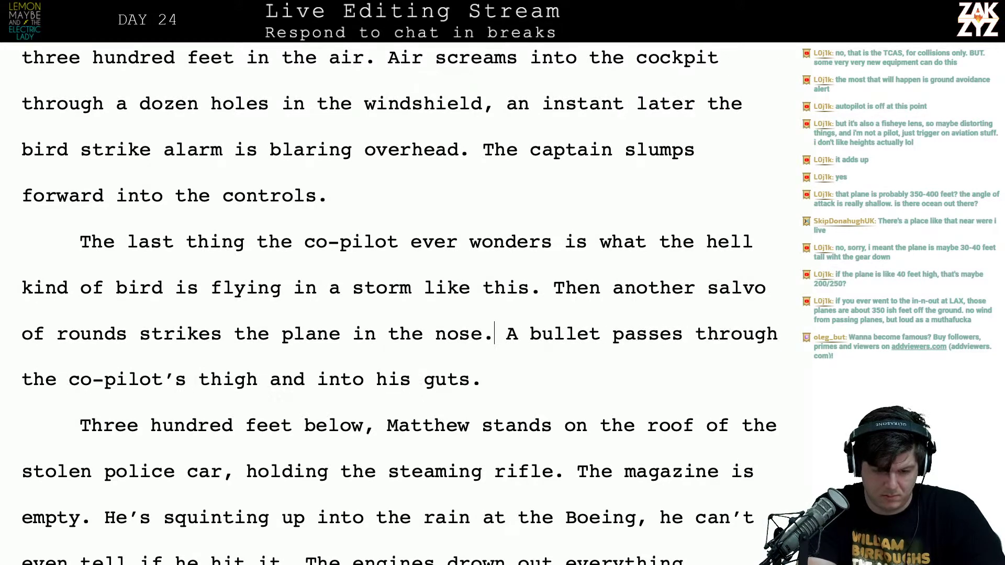
# Replace the separate bullet sentence by continuing the salvo sentence with ", and one of them passes through his thigh and into his guts."
pyautogui.press('BackSpace')
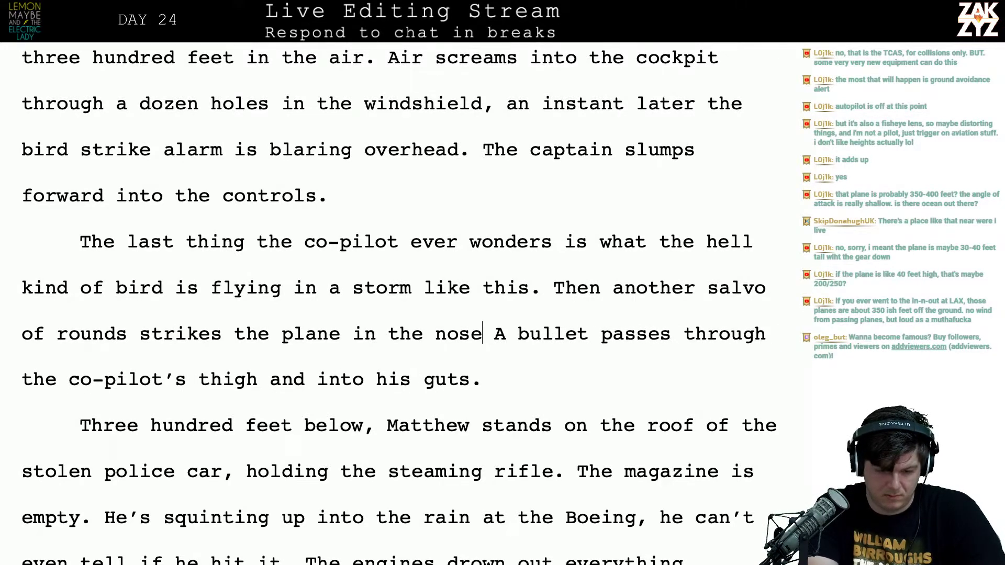
pyautogui.write(', and one')
pyautogui.write(' of them passes th')
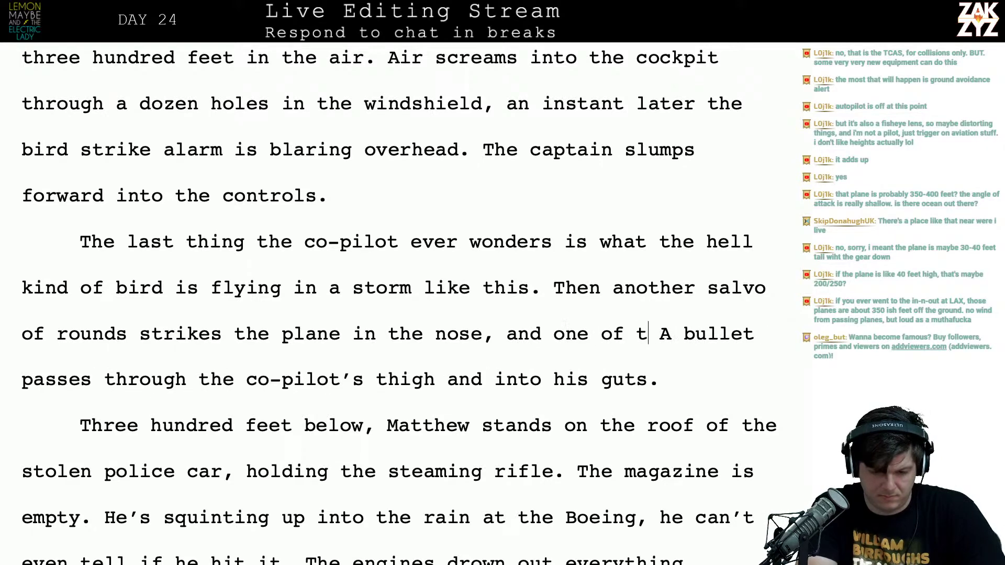
pyautogui.write('rough his thigh ')
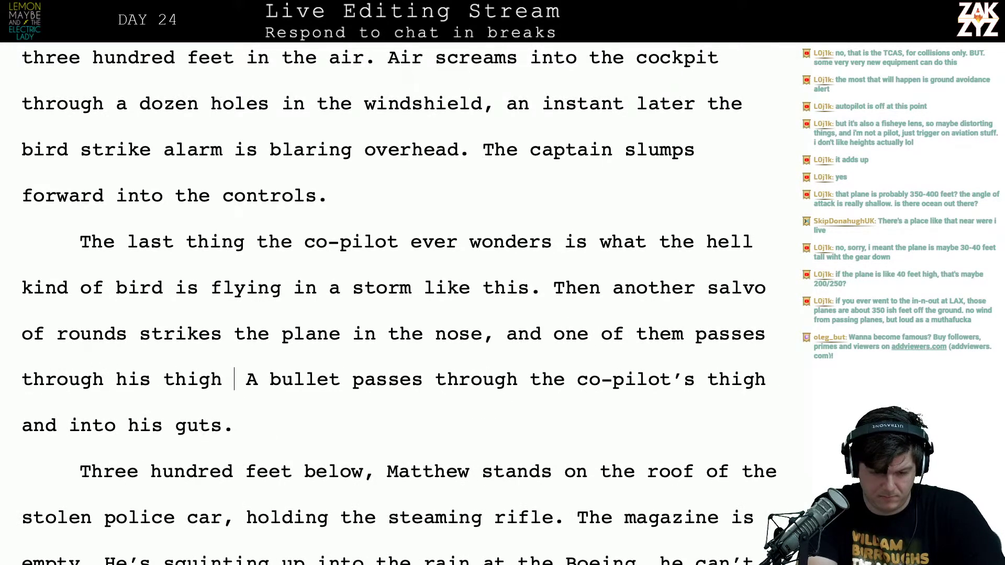
pyautogui.write('and into his guts.')
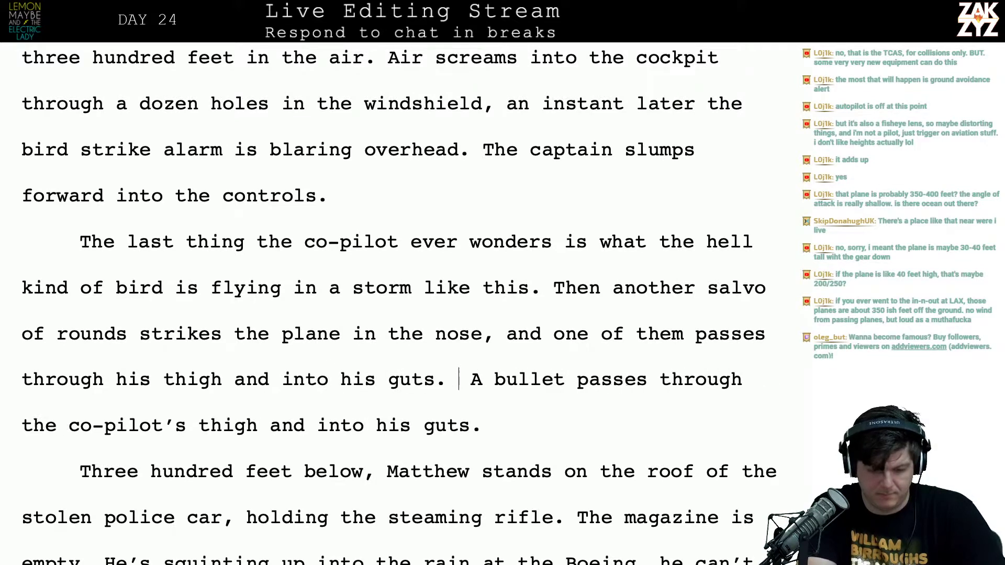
pyautogui.hotkey('shift', 'Down')
pyautogui.hotkey('shift', 'Right')
pyautogui.hotkey('shift', 'Right')
pyautogui.press('BackSpace')
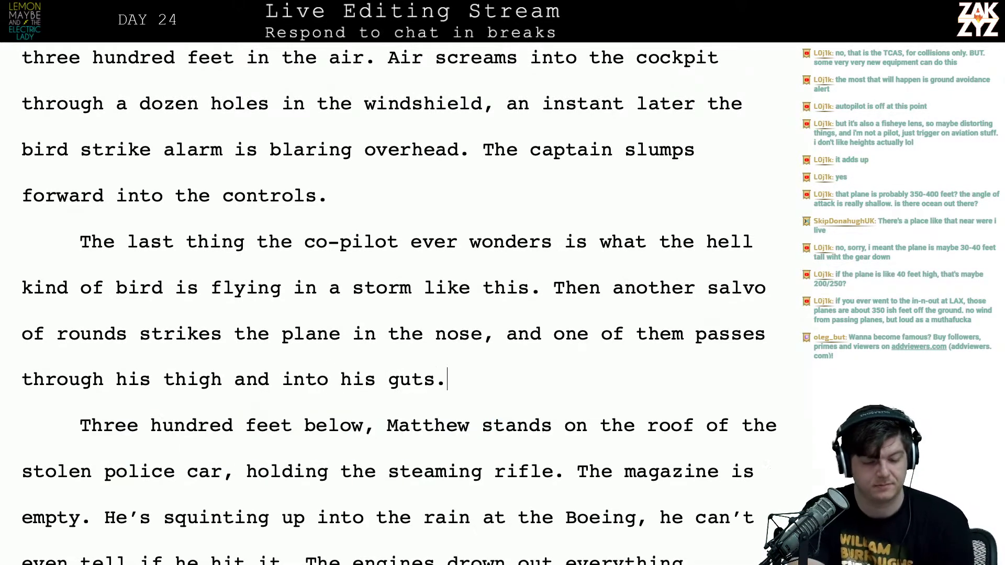
# Reread the co-pilot paragraph's last sentence, examining the wording around his thigh and guts
pyautogui.scroll(-1, 416, 292)
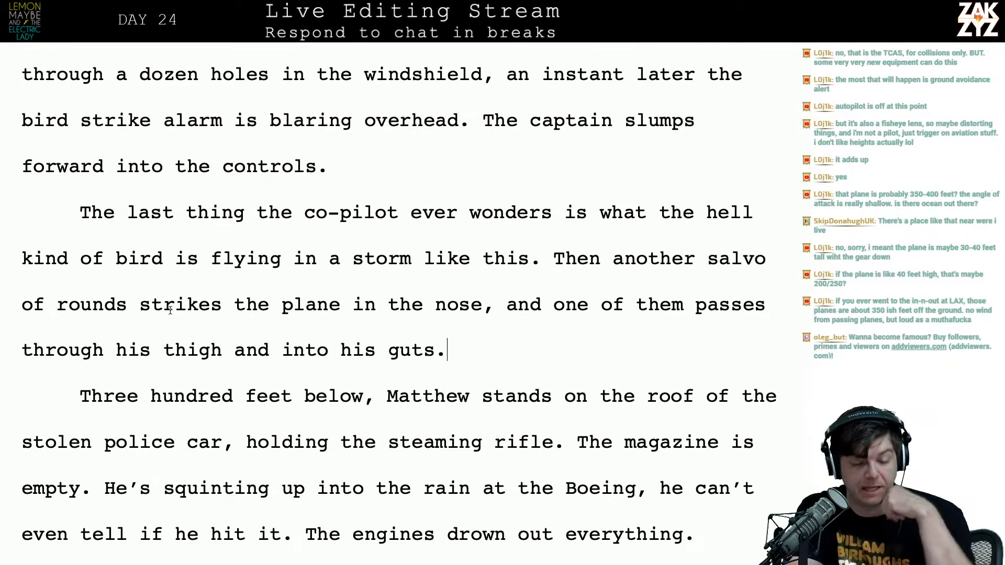
pyautogui.scroll(-1, 168, 306)
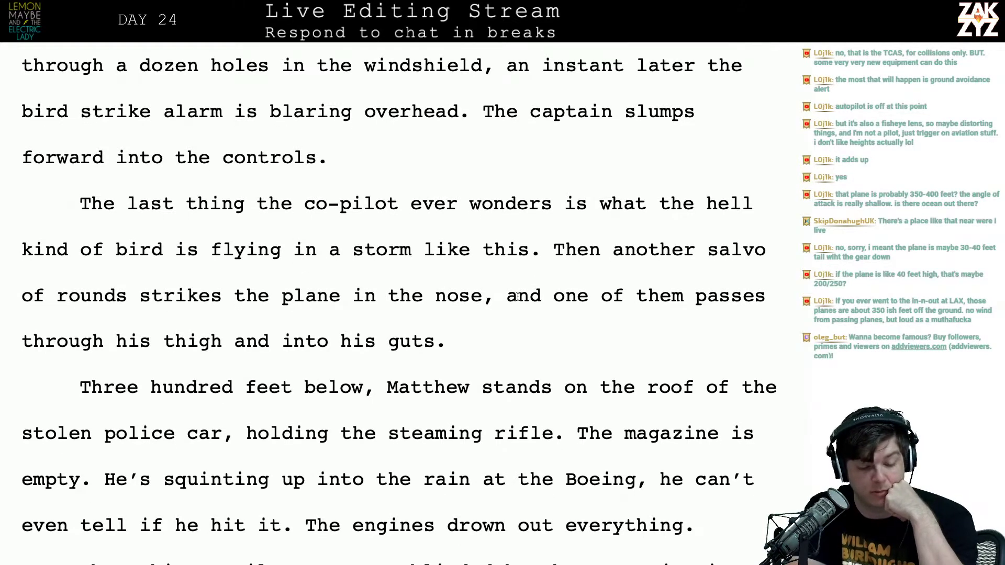
pyautogui.click(492, 297)
pyautogui.press('Right')
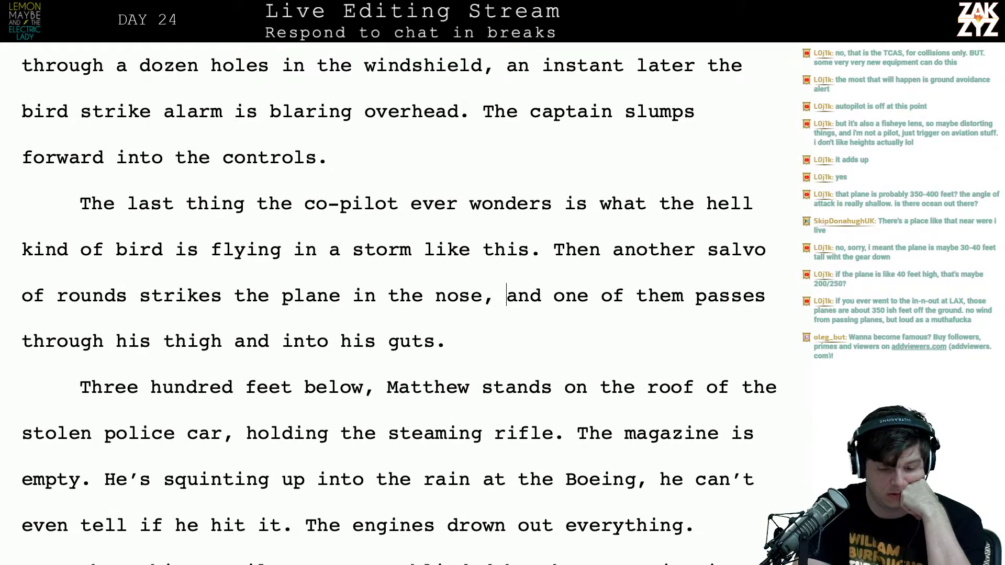
pyautogui.press('Left')
pyautogui.press('Left')
pyautogui.press('Left')
pyautogui.press('Left')
pyautogui.press('Left')
pyautogui.press('Left')
pyautogui.press('Left')
pyautogui.press('Left')
pyautogui.press('Left')
pyautogui.press('Left')
pyautogui.press('Left')
pyautogui.press('Left')
pyautogui.press('Left')
pyautogui.press('Left')
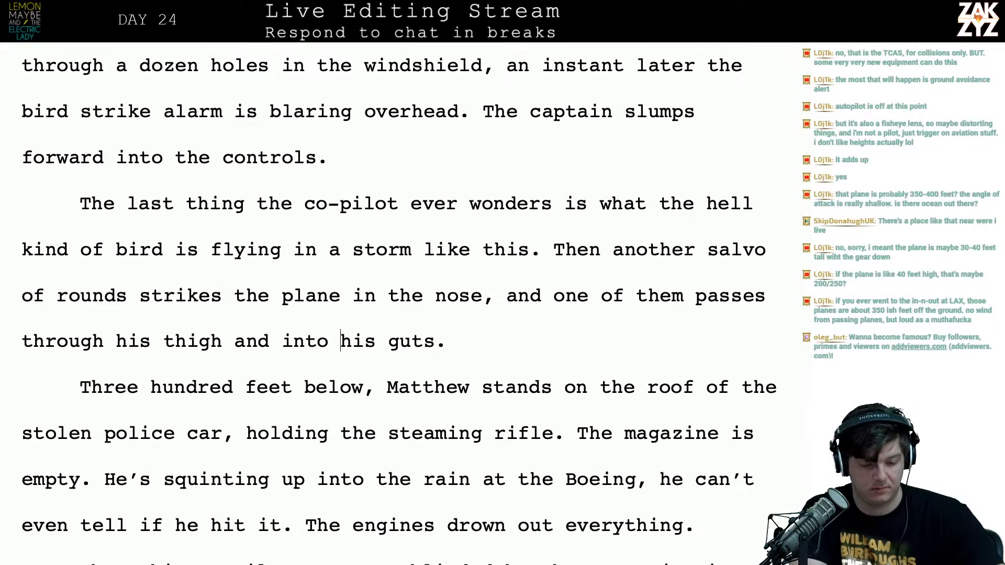
pyautogui.press('Left')
pyautogui.press('Left')
pyautogui.press('Left')
pyautogui.press('Left')
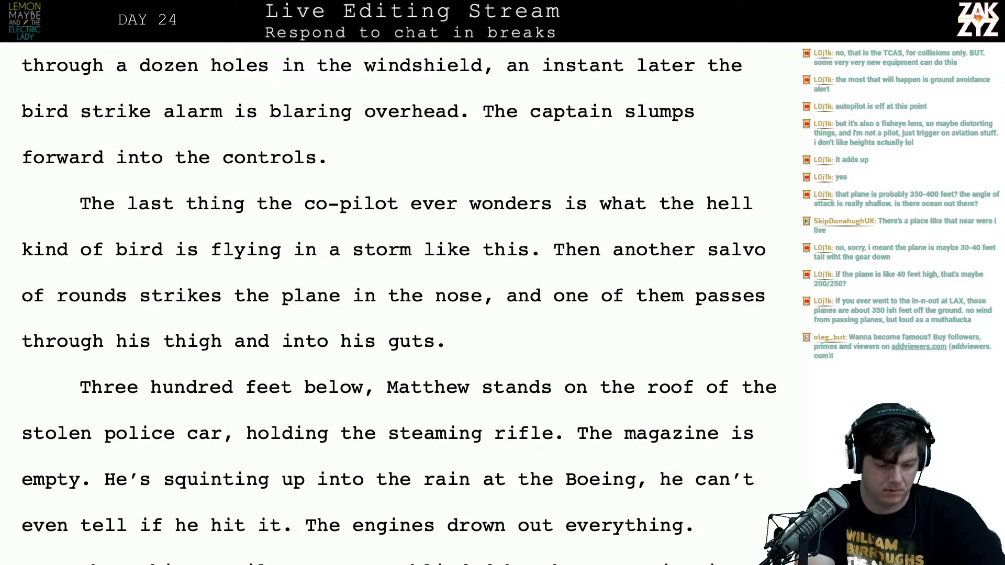
pyautogui.write('tumbles')
pyautogui.press('BackSpace')
pyautogui.press('BackSpace')
pyautogui.press('BackSpace')
pyautogui.press('BackSpace')
pyautogui.press('BackSpace')
pyautogui.press('BackSpace')
pyautogui.press('BackSpace')
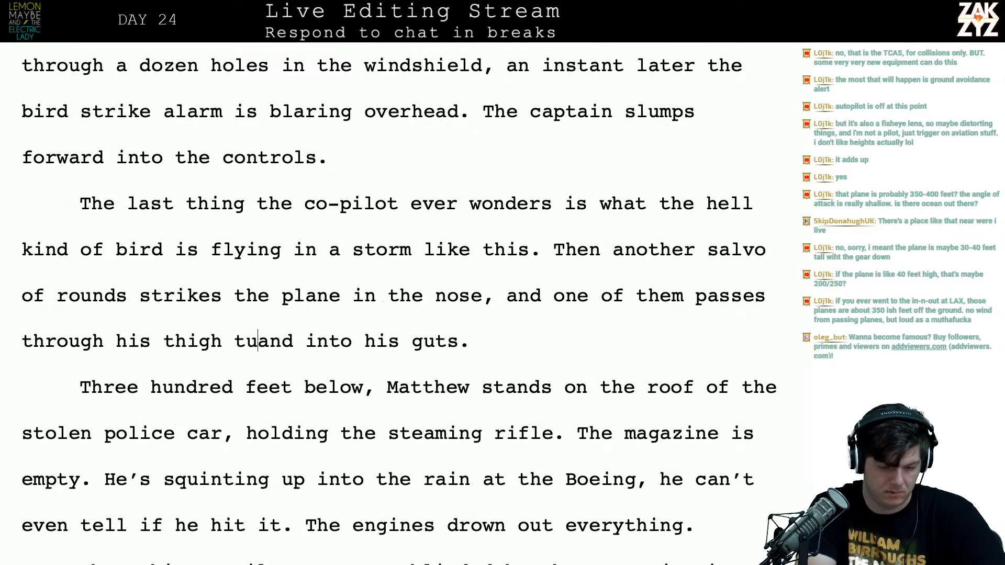
# Replace the co-pilot paragraph's ending after "thigh" with "and bores into his guts."
pyautogui.write('and bores into his guts')
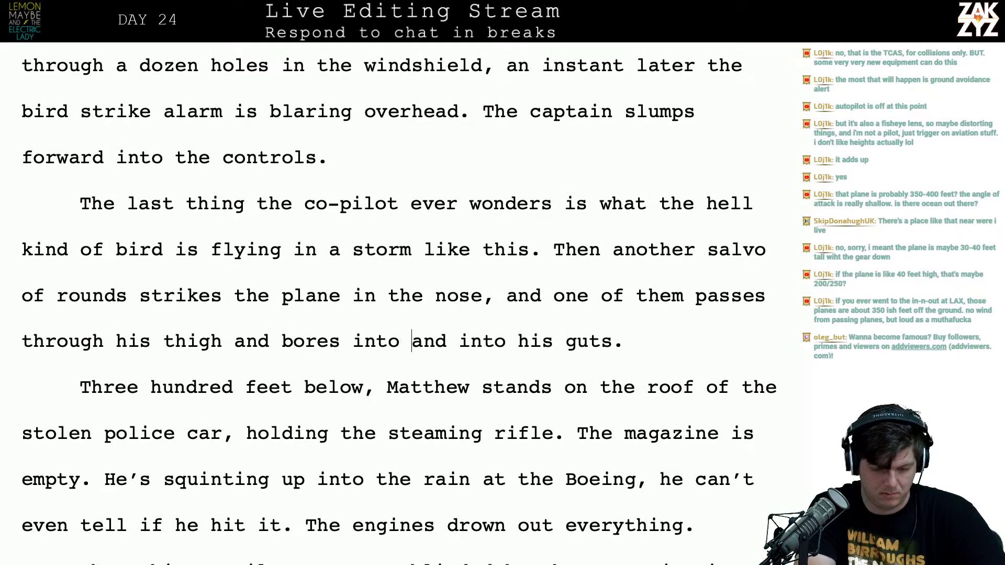
pyautogui.write('.')
pyautogui.hotkey('shift', 'Right')
pyautogui.hotkey('shift', 'Right')
pyautogui.hotkey('shift', 'Right')
pyautogui.hotkey('shift', 'Right')
pyautogui.hotkey('shift', 'Right')
pyautogui.hotkey('shift', 'Right')
pyautogui.hotkey('shift', 'Right')
pyautogui.hotkey('shift', 'Right')
pyautogui.hotkey('shift', 'Right')
pyautogui.hotkey('shift', 'Right')
pyautogui.hotkey('shift', 'Right')
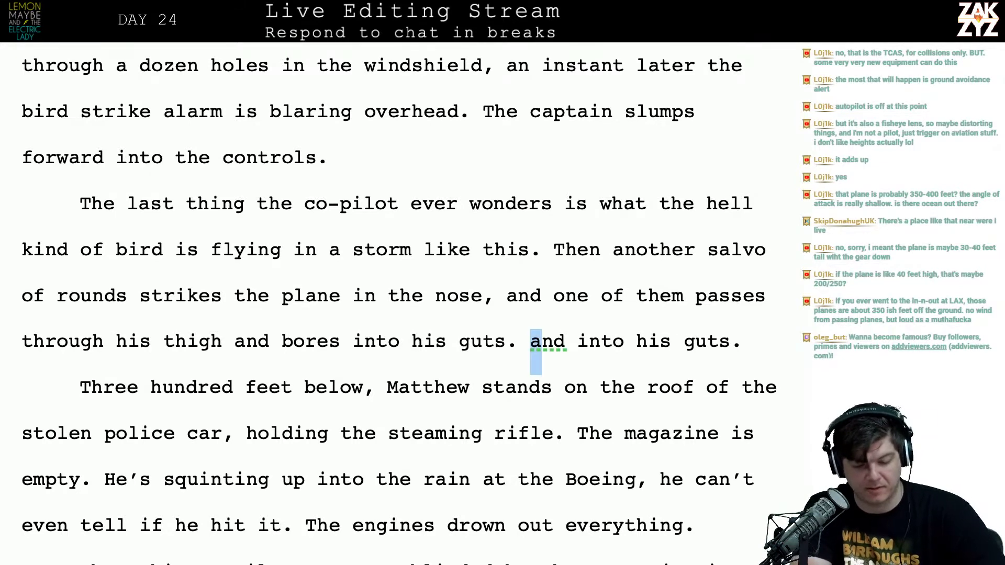
pyautogui.hotkey('shift', 'Right')
pyautogui.hotkey('shift', 'Right')
pyautogui.hotkey('shift', 'Right')
pyautogui.hotkey('shift', 'Right')
pyautogui.hotkey('shift', 'Right')
pyautogui.hotkey('shift', 'Right')
pyautogui.hotkey('shift', 'Right')
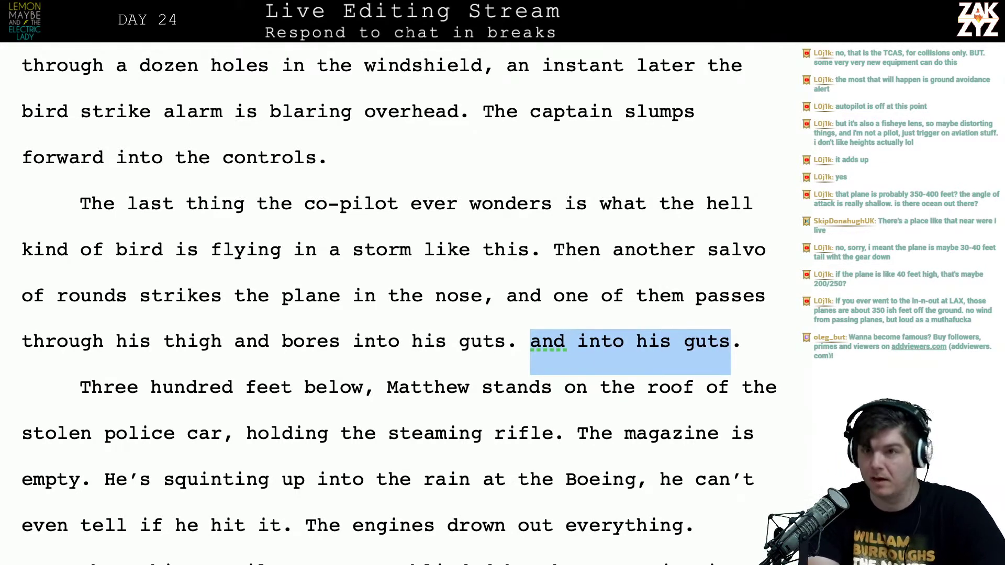
pyautogui.press('BackSpace')
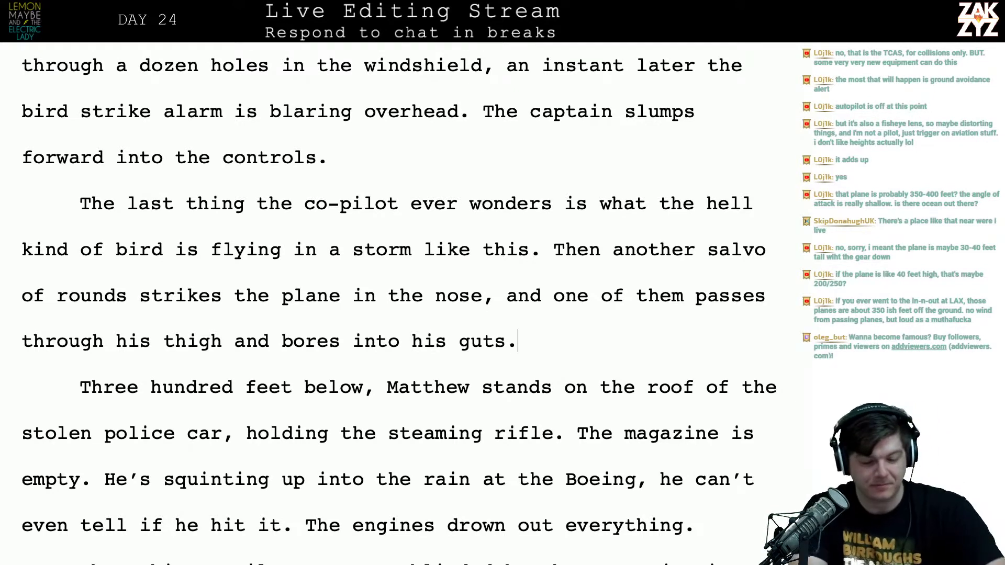
# Shorten the opening of the salvo sentence from "Then another" to "Another"
pyautogui.press('Left')
pyautogui.press('Right')
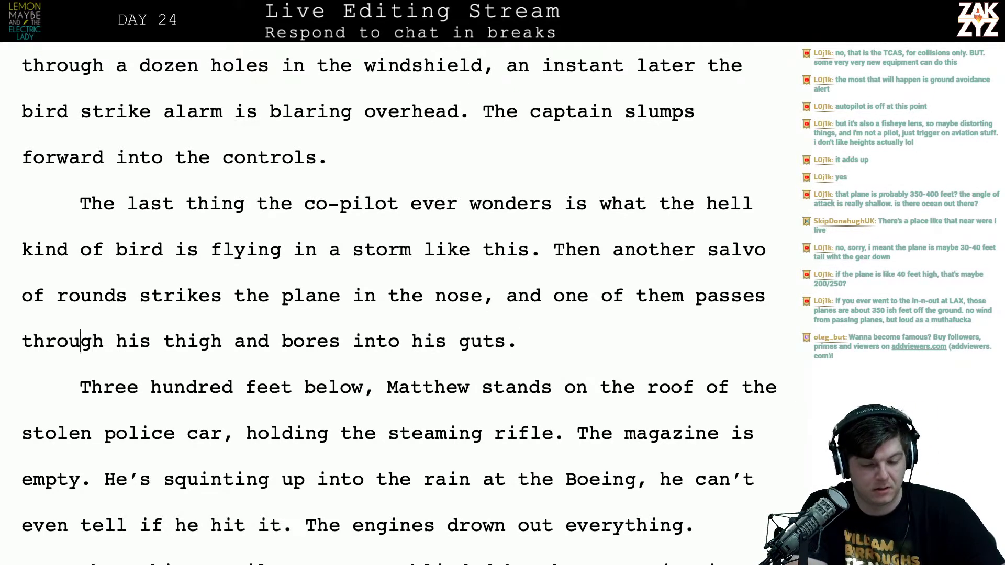
pyautogui.click(91, 294)
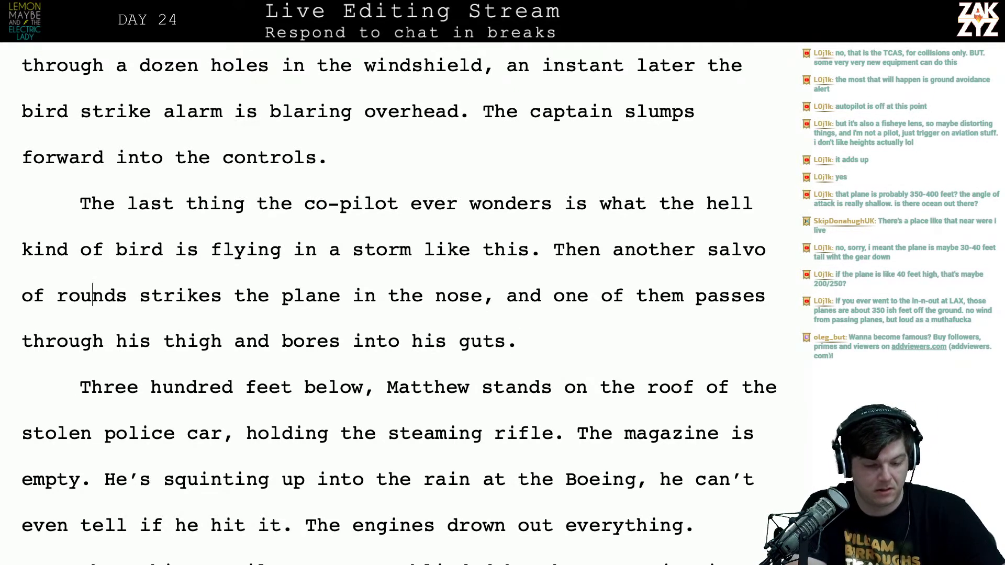
pyautogui.click(624, 250)
pyautogui.press('BackSpace')
pyautogui.press('BackSpace')
pyautogui.press('BackSpace')
pyautogui.press('BackSpace')
pyautogui.press('BackSpace')
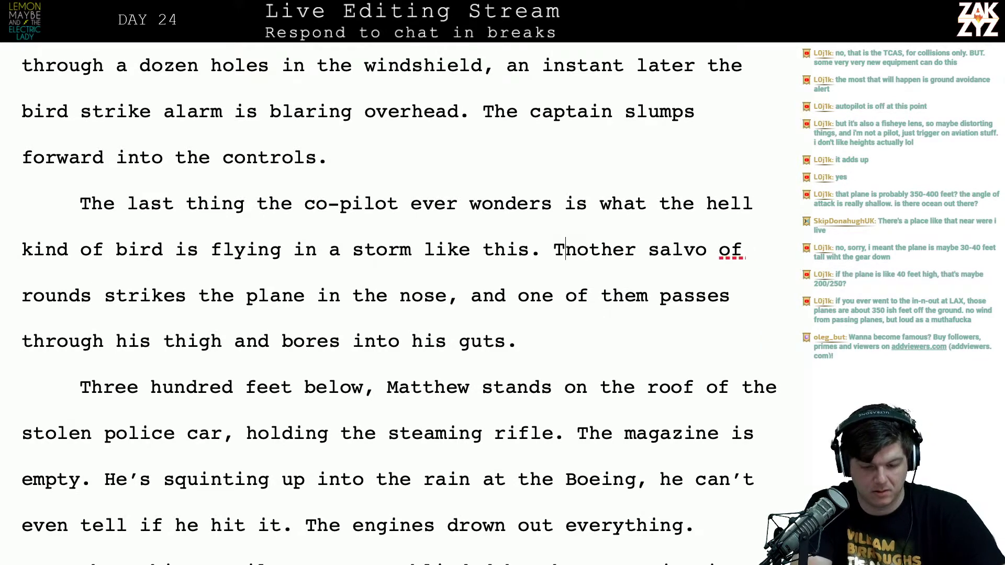
pyautogui.press('BackSpace')
pyautogui.write('A')
pyautogui.press('Right')
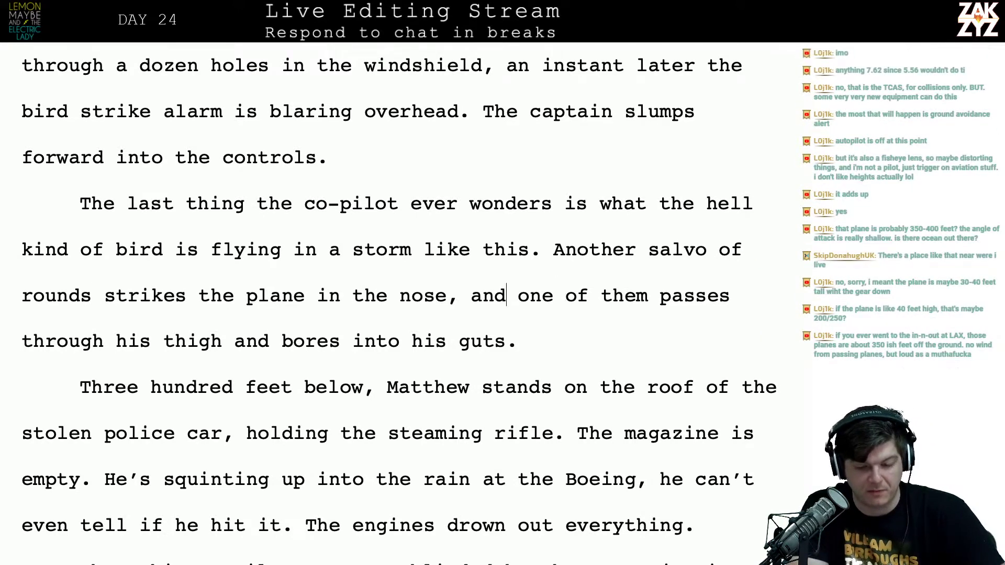
# Reread the passage from the flash of light beneath the airplane through the co-pilot's wounding, examining its wording and flow
pyautogui.press('Left')
pyautogui.press('Left')
pyautogui.press('Left')
pyautogui.press('Left')
pyautogui.press('Left')
pyautogui.press('Right')
pyautogui.press('Right')
pyautogui.press('Right')
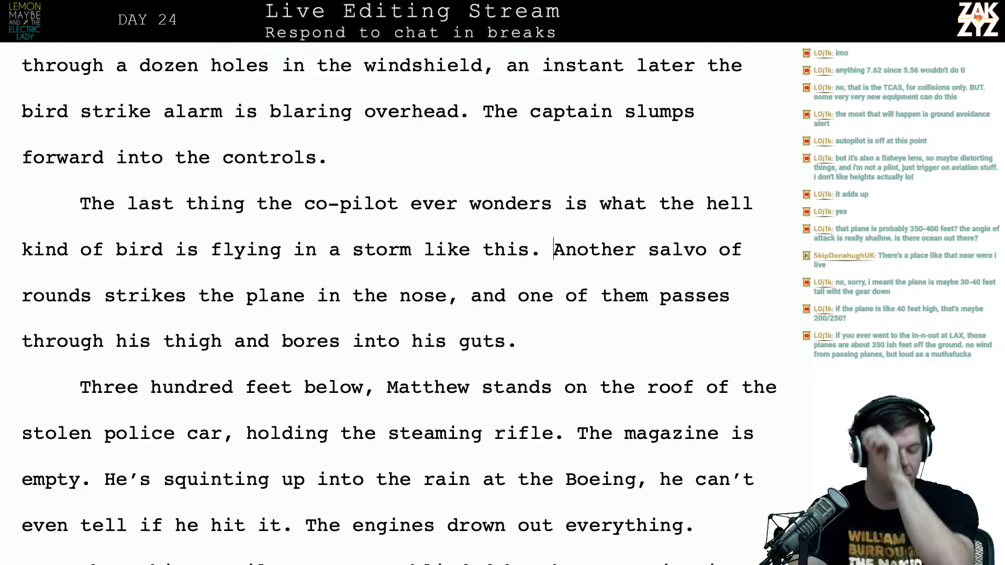
pyautogui.scroll(8, 387, 303)
pyautogui.scroll(-2, 387, 304)
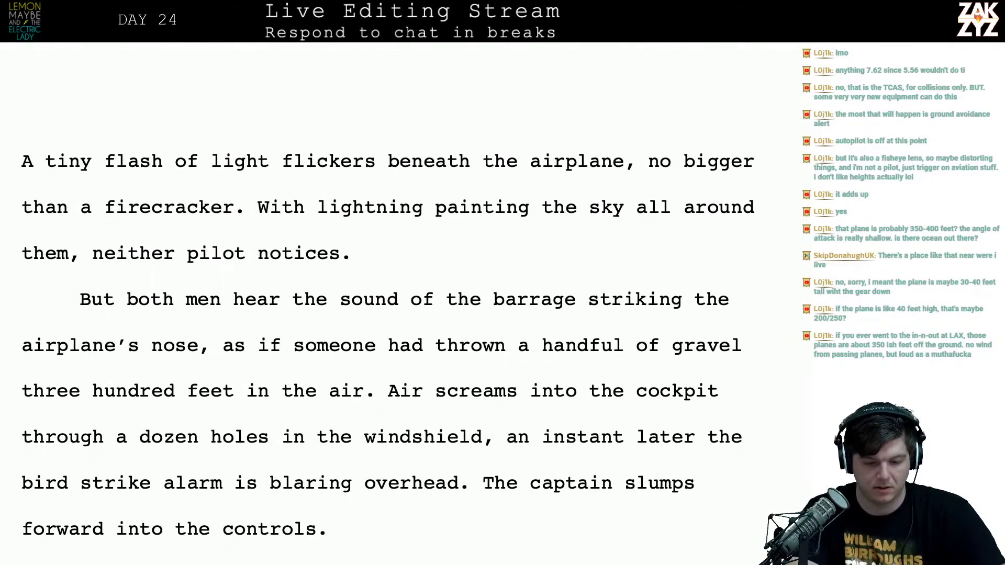
pyautogui.scroll(-5, 387, 303)
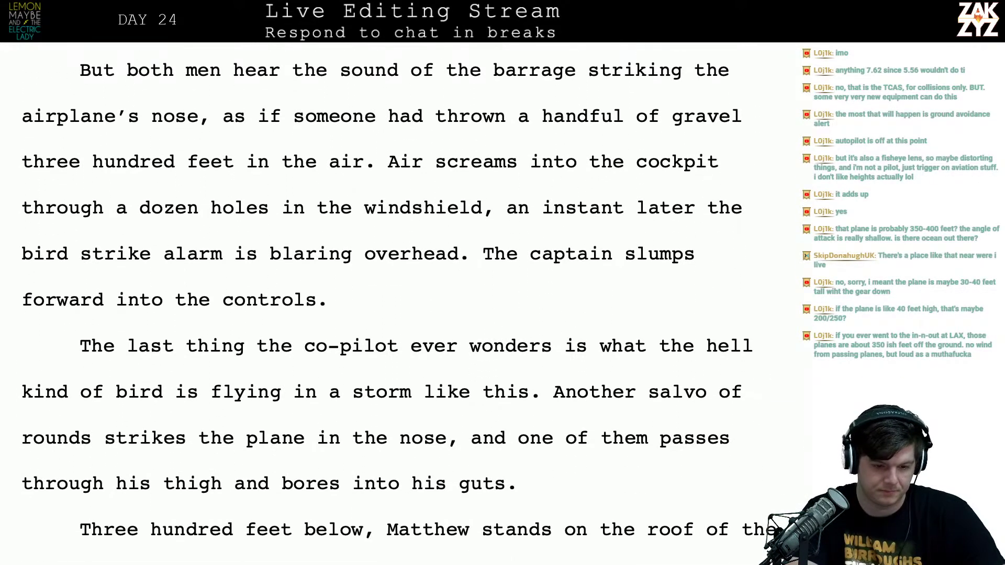
pyautogui.scroll(8, 387, 303)
pyautogui.scroll(-5, 406, 336)
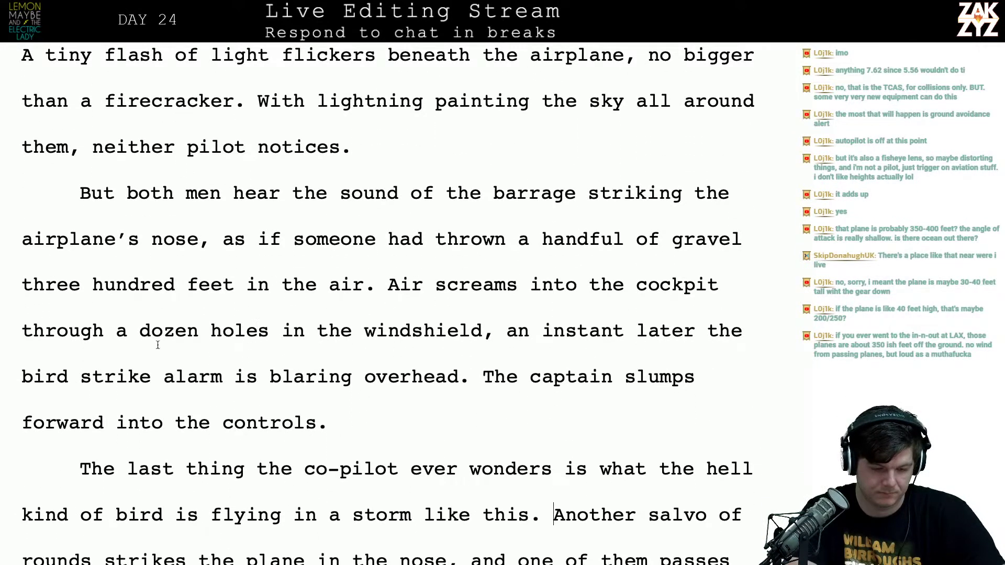
# Try the wording "a cluster of holes" before "a dozen holes" in the sentence about air screaming into the cockpit
pyautogui.press('Left')
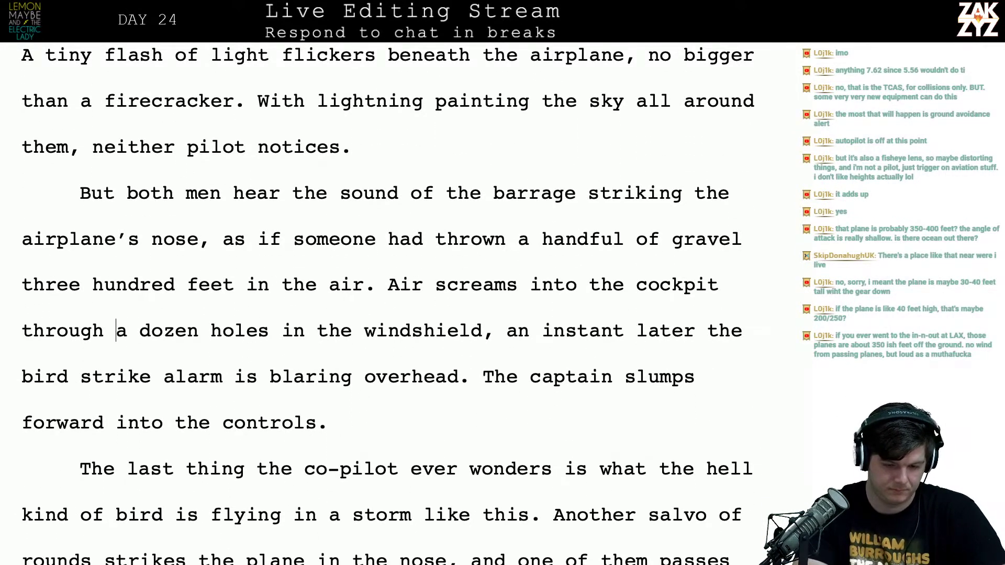
pyautogui.write('a ')
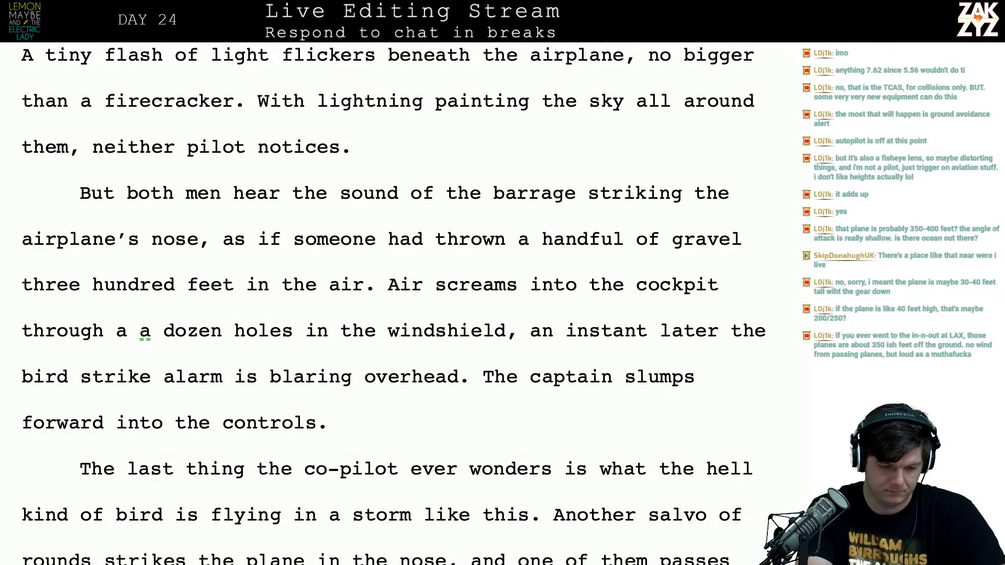
pyautogui.write('clust')
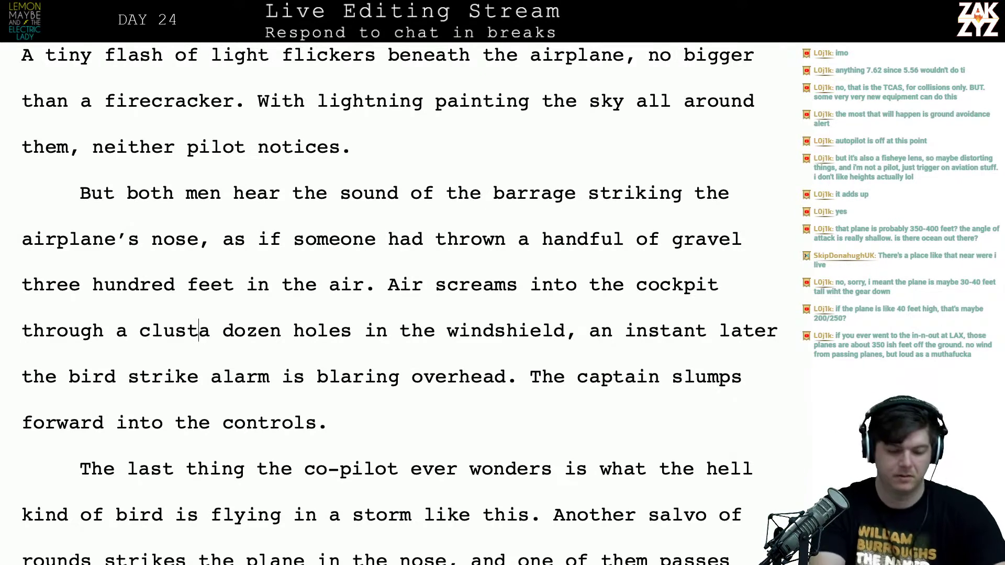
pyautogui.press('BackSpace')
pyautogui.press('BackSpace')
pyautogui.press('BackSpace')
pyautogui.press('BackSpace')
pyautogui.press('BackSpace')
pyautogui.press('BackSpace')
pyautogui.press('BackSpace')
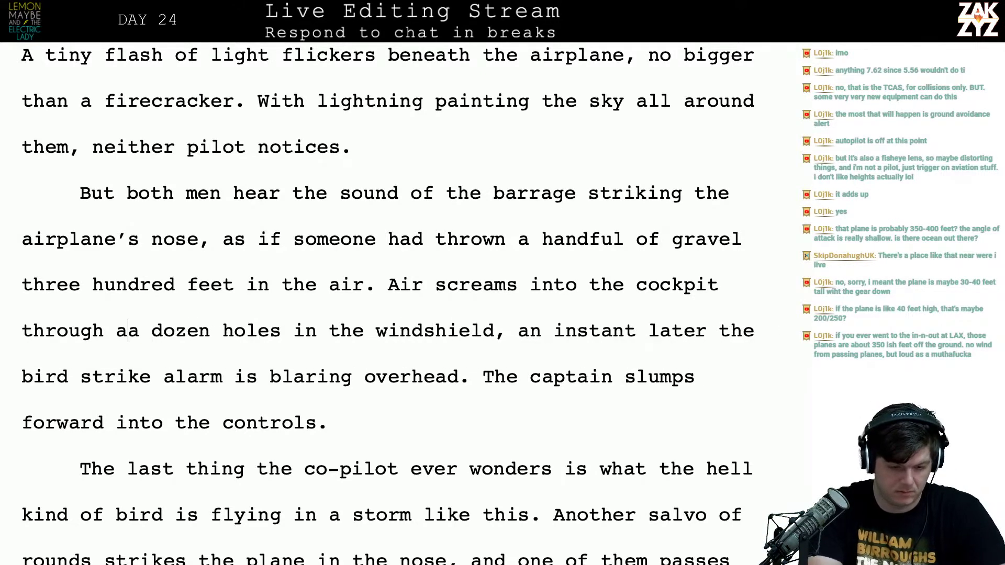
pyautogui.write('a ')
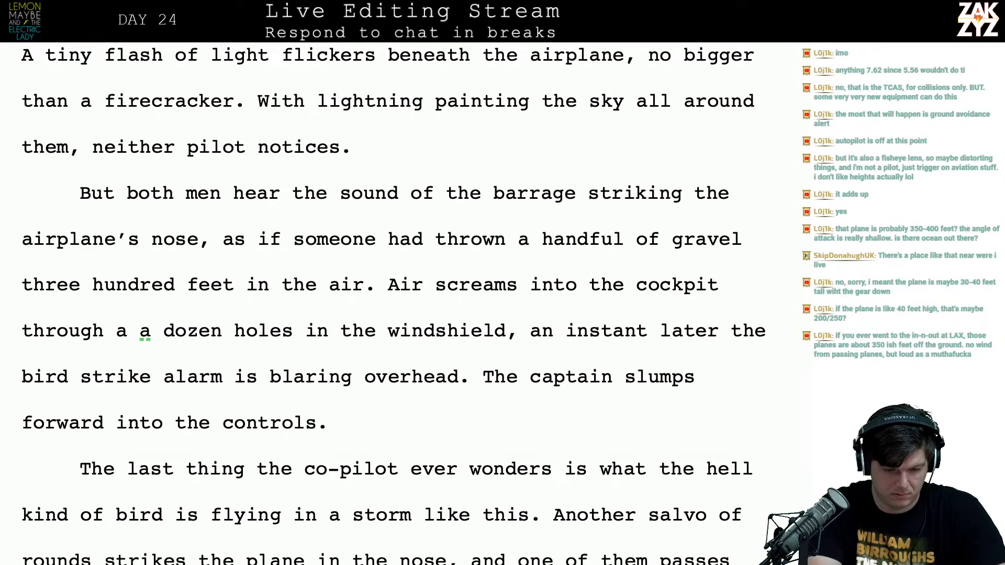
pyautogui.write('cluster of holes')
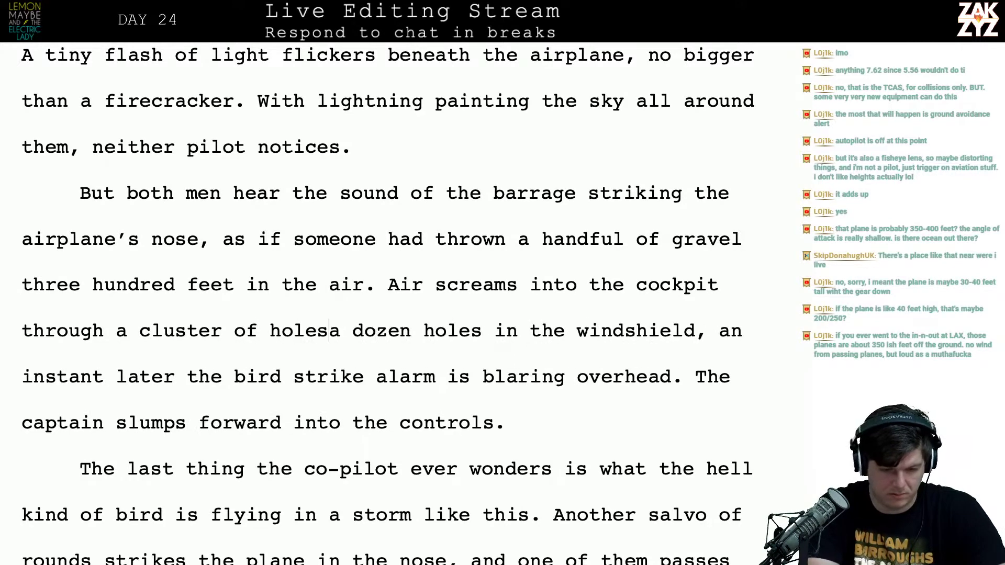
pyautogui.press('BackSpace')
pyautogui.press('BackSpace')
pyautogui.press('BackSpace')
pyautogui.press('BackSpace')
pyautogui.press('BackSpace')
pyautogui.press('BackSpace')
pyautogui.press('BackSpace')
pyautogui.press('BackSpace')
pyautogui.press('BackSpace')
pyautogui.press('BackSpace')
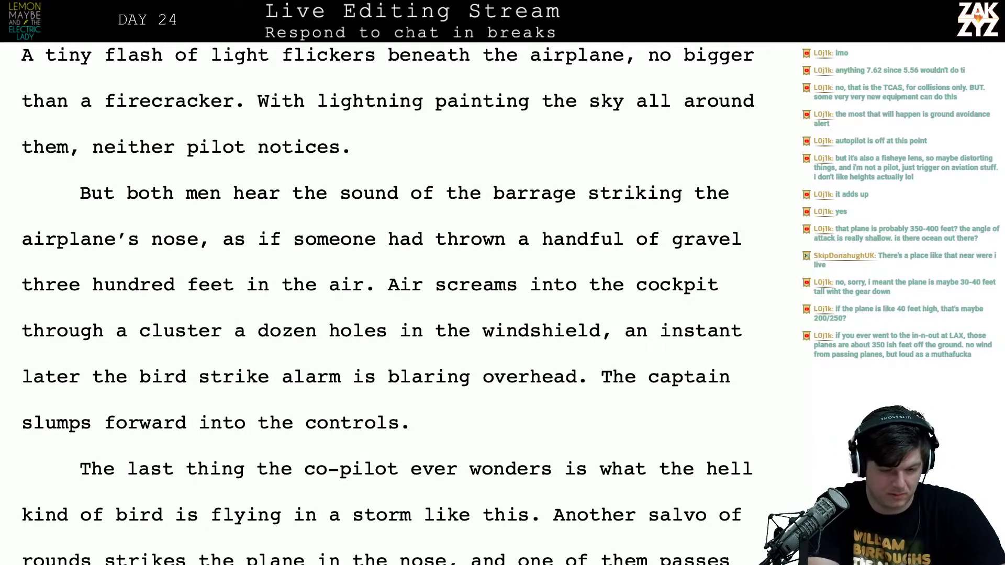
# Delete "a cluster a dozen" before "holes in the windshield"
pyautogui.press('Left')
pyautogui.press('Left')
pyautogui.press('Left')
pyautogui.press('Left')
pyautogui.press('Left')
pyautogui.press('Left')
pyautogui.press('Left')
pyautogui.press('Left')
pyautogui.press('Left')
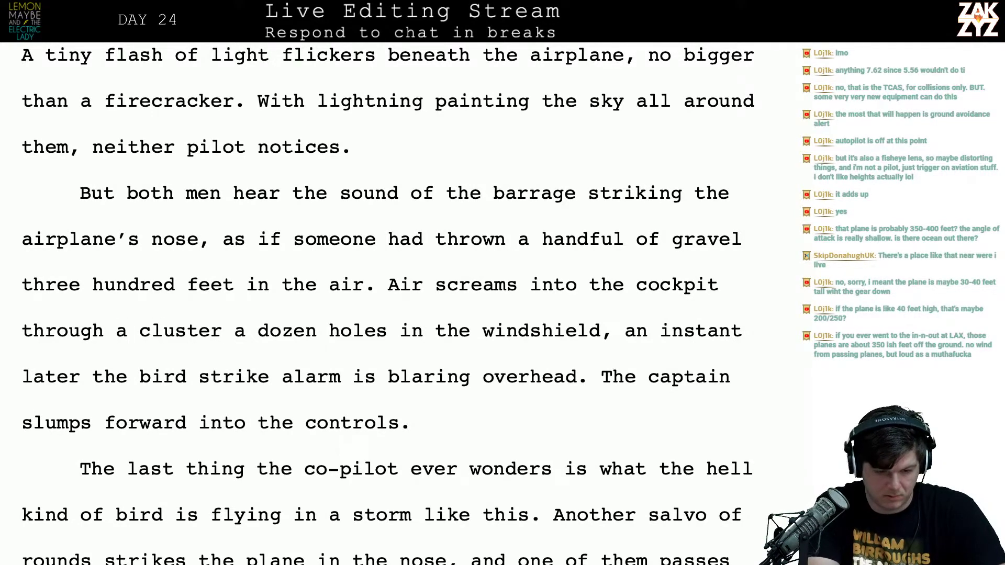
pyautogui.hotkey('shift', 'Right')
pyautogui.hotkey('shift', 'Right')
pyautogui.hotkey('shift', 'Right')
pyautogui.hotkey('shift', 'Right')
pyautogui.hotkey('shift', 'Right')
pyautogui.hotkey('shift', 'Right')
pyautogui.hotkey('shift', 'Right')
pyautogui.hotkey('shift', 'Right')
pyautogui.hotkey('shift', 'Right')
pyautogui.hotkey('shift', 'Right')
pyautogui.hotkey('shift', 'Right')
pyautogui.hotkey('shift', 'Right')
pyautogui.hotkey('shift', 'Right')
pyautogui.hotkey('shift', 'Right')
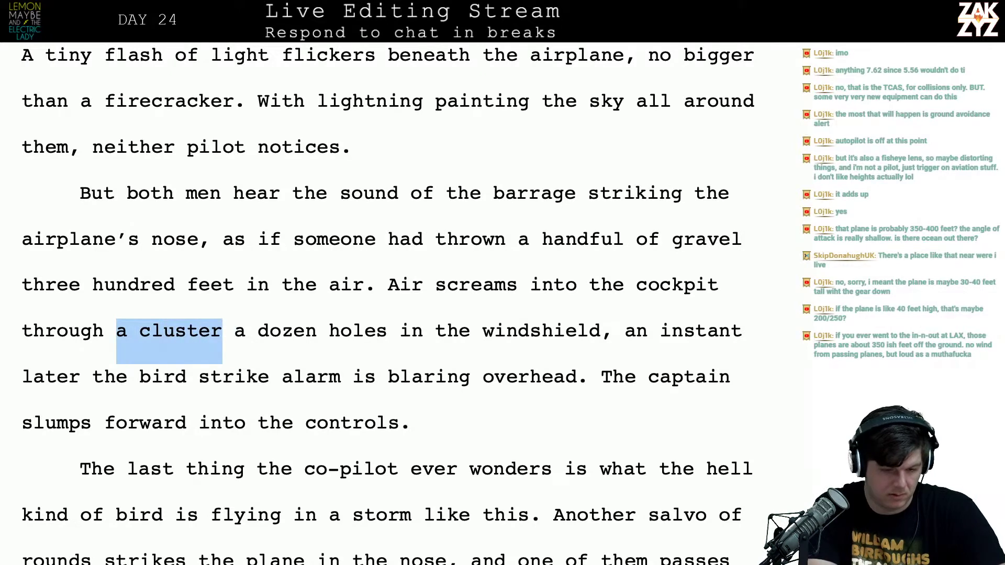
pyautogui.hotkey('shift', 'Right')
pyautogui.hotkey('shift', 'Right')
pyautogui.hotkey('shift', 'Right')
pyautogui.hotkey('shift', 'Right')
pyautogui.hotkey('shift', 'Right')
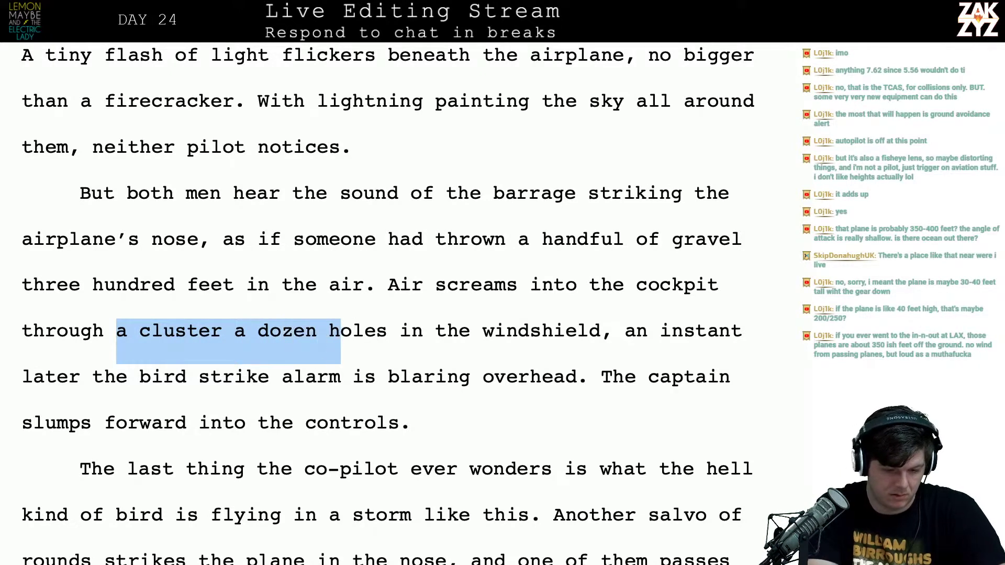
pyautogui.hotkey('shift', 'Left')
pyautogui.press('BackSpace')
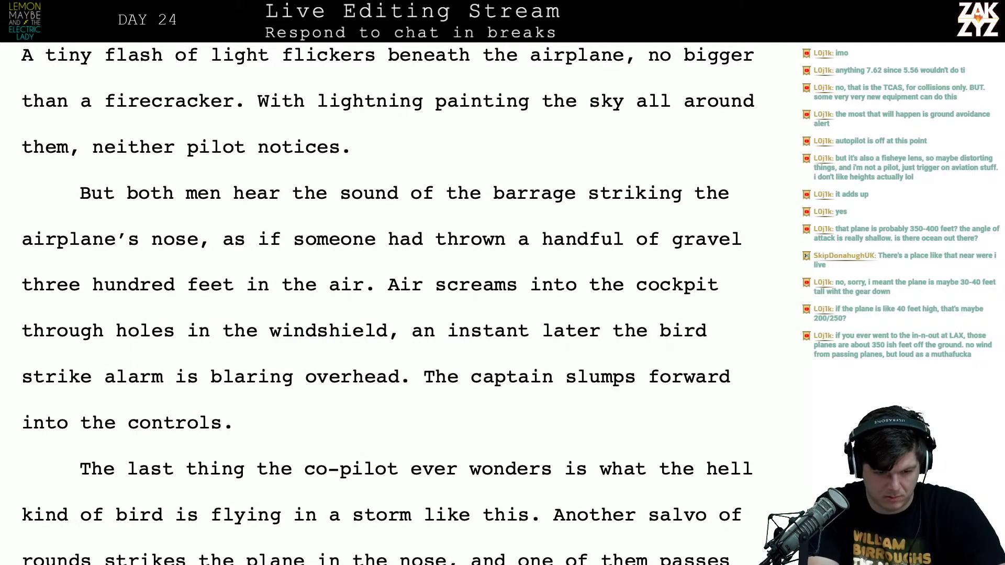
# Insert "a scatter of" before "holes in the windshield" in the sentence about air screaming into the cockpit
pyautogui.write('a')
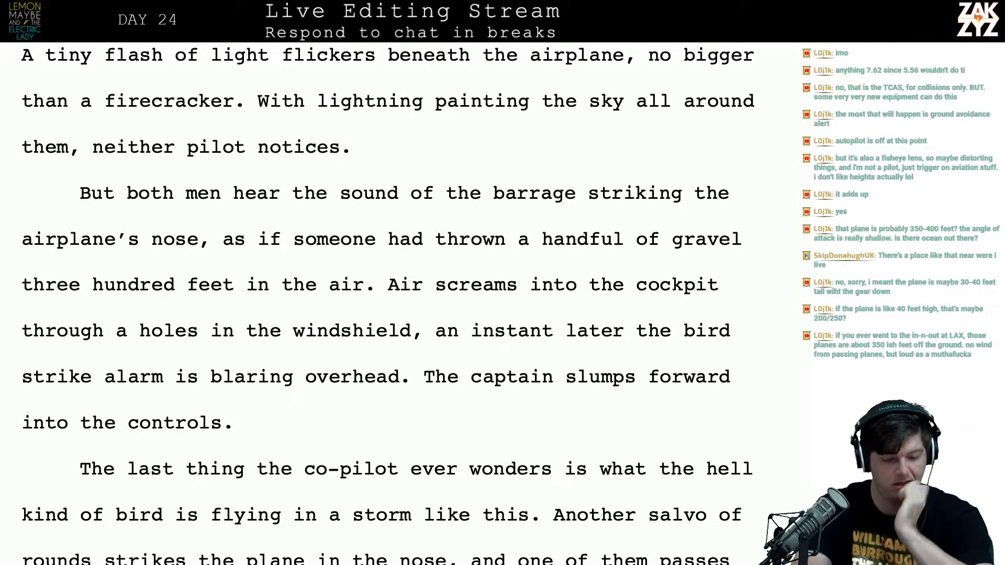
pyautogui.press('BackSpace')
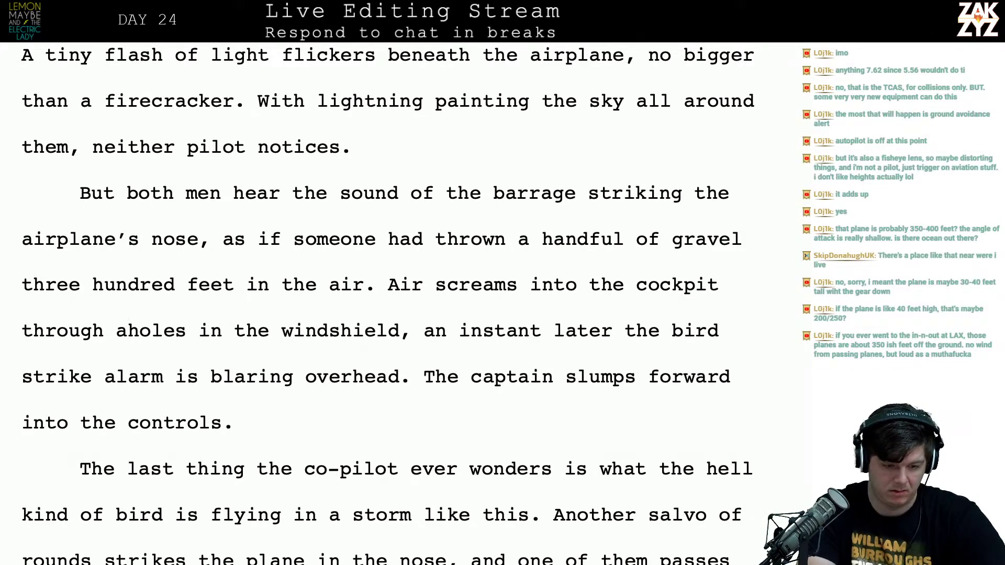
pyautogui.press('BackSpace')
pyautogui.press('BackSpace')
pyautogui.write('a ')
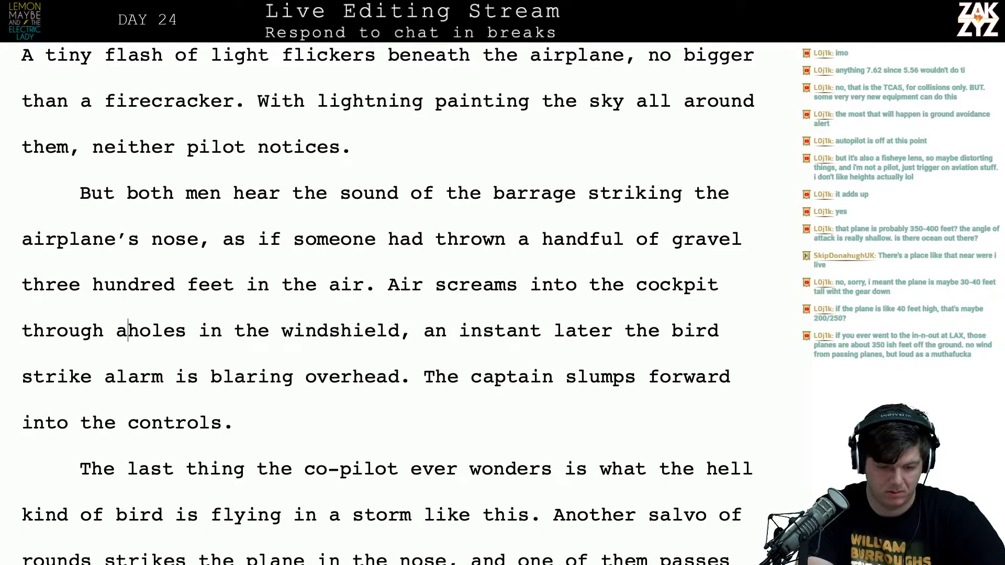
pyautogui.write('chol')
pyautogui.press('BackSpace')
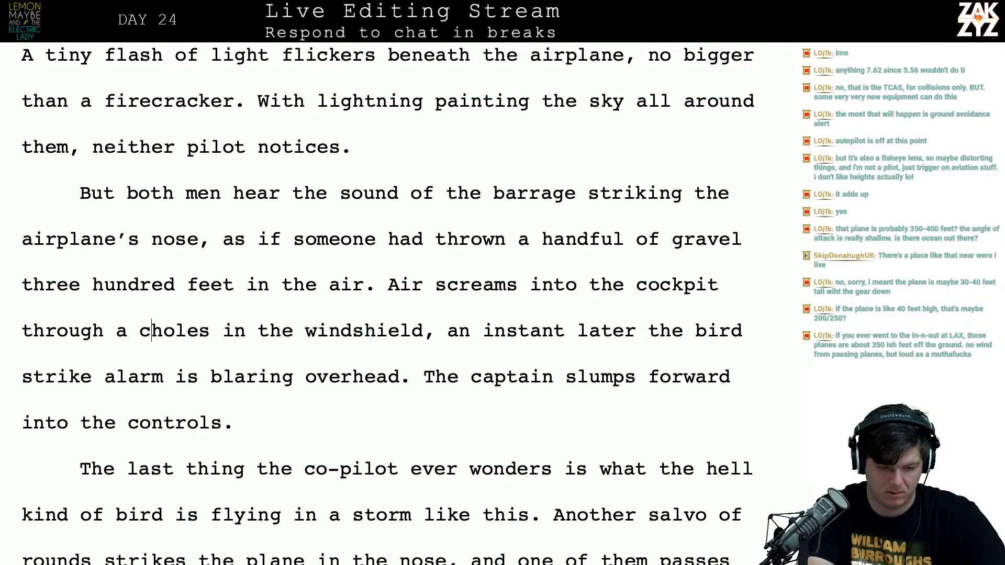
pyautogui.press('BackSpace')
pyautogui.write('sca')
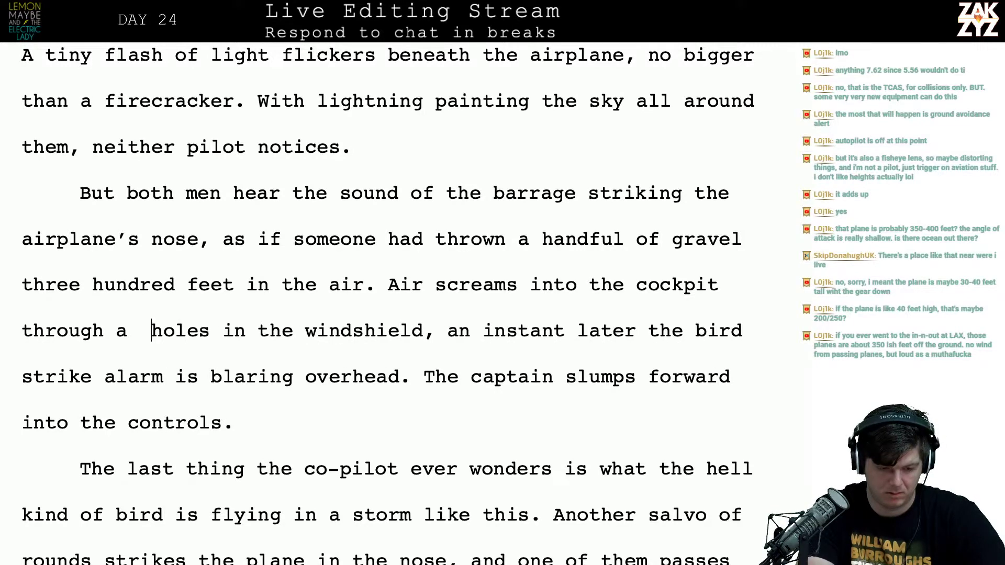
pyautogui.write('tter of')
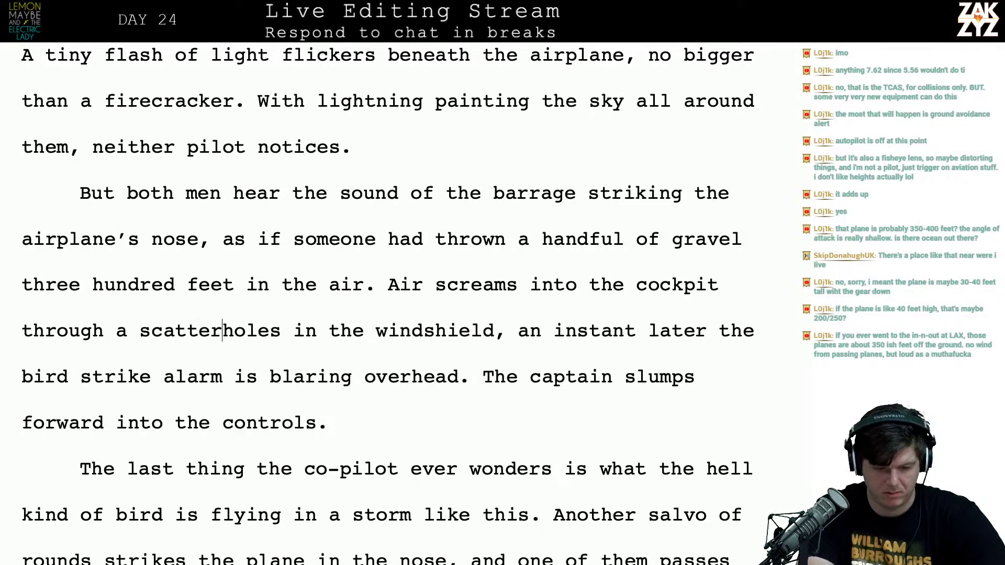
# Reread from the windshield holes and the bird strike alarm through the captain's slump to the co-pilot paragraph, checking the wording
pyautogui.press('Right')
pyautogui.press('Right')
pyautogui.press('Right')
pyautogui.press('Right')
pyautogui.press('Right')
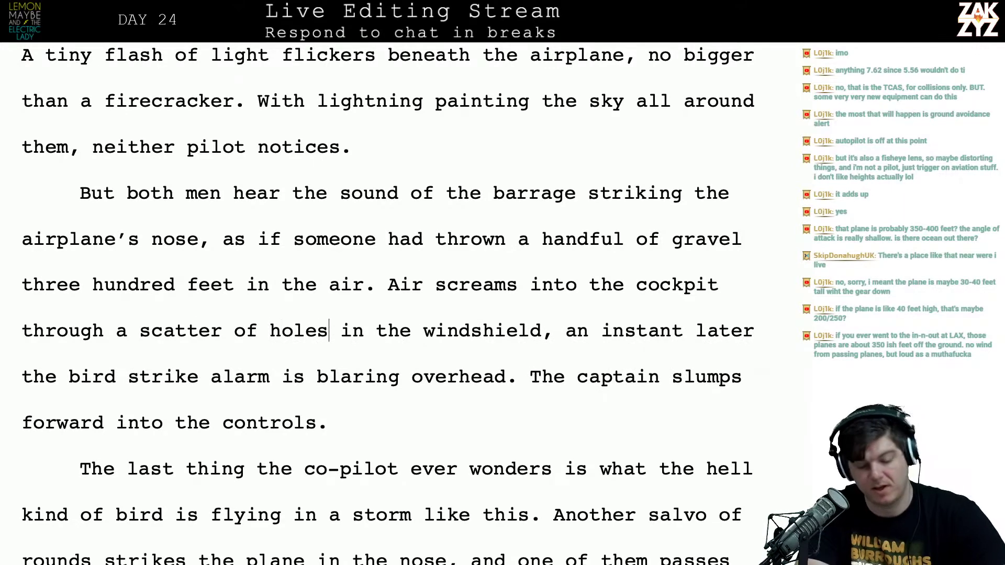
pyautogui.press('Down')
pyautogui.press('Right')
pyautogui.press('Right')
pyautogui.scroll(-1, 142, 297)
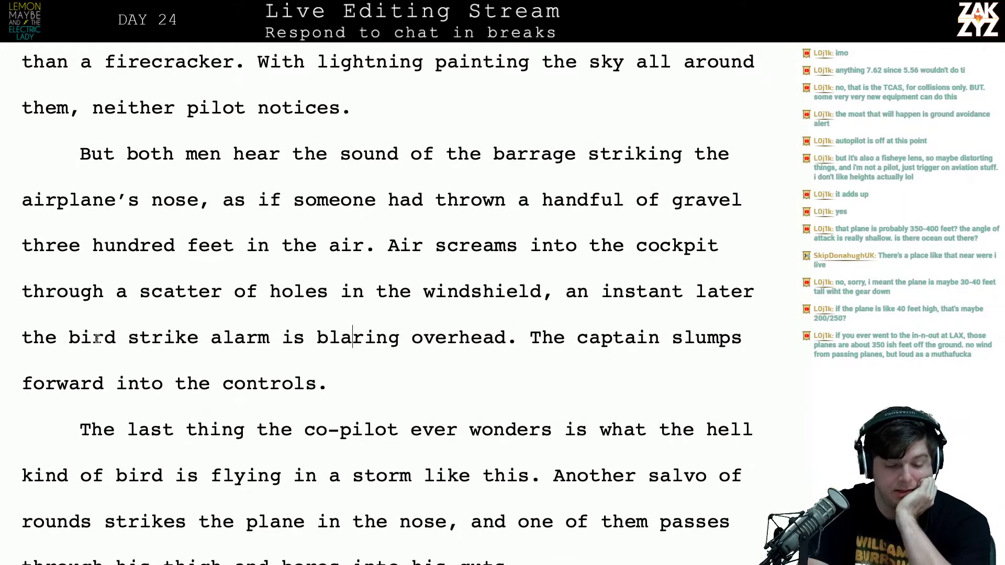
pyautogui.click(159, 342)
pyautogui.press('Right')
pyautogui.press('Right')
pyautogui.press('Right')
pyautogui.press('Right')
pyautogui.press('Right')
pyautogui.press('Right')
pyautogui.press('Right')
pyautogui.press('Right')
pyautogui.press('Right')
pyautogui.press('Right')
pyautogui.press('Right')
pyautogui.press('Right')
pyautogui.press('Right')
pyautogui.press('Right')
pyautogui.press('Right')
pyautogui.press('Right')
pyautogui.press('Right')
pyautogui.press('Right')
pyautogui.press('Right')
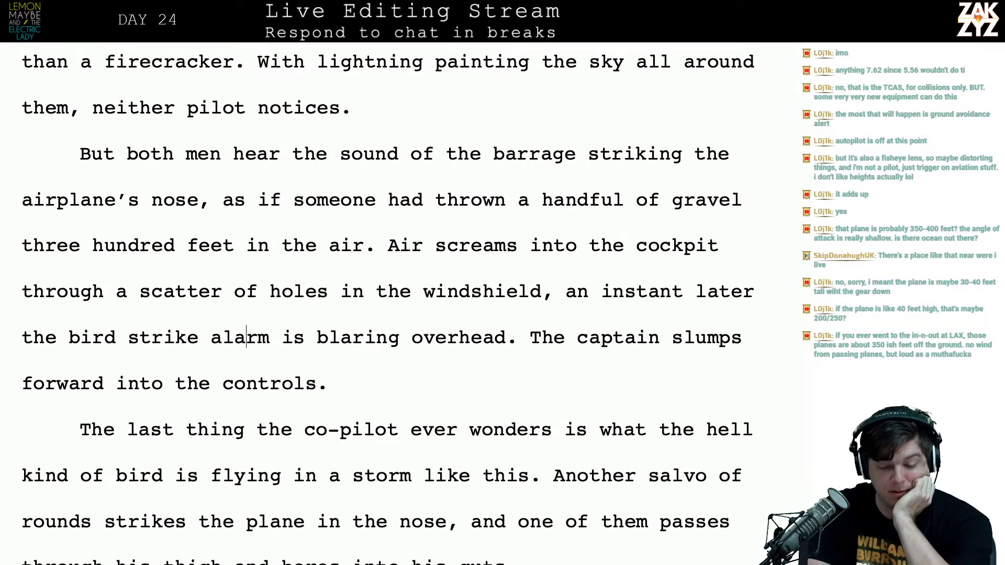
pyautogui.press('Right')
pyautogui.press('Right')
pyautogui.press('Right')
pyautogui.press('Right')
pyautogui.press('Right')
pyautogui.press('Right')
pyautogui.press('Right')
pyautogui.press('Right')
pyautogui.press('Right')
pyautogui.press('Right')
pyautogui.press('Right')
pyautogui.press('Right')
pyautogui.press('Right')
pyautogui.press('Right')
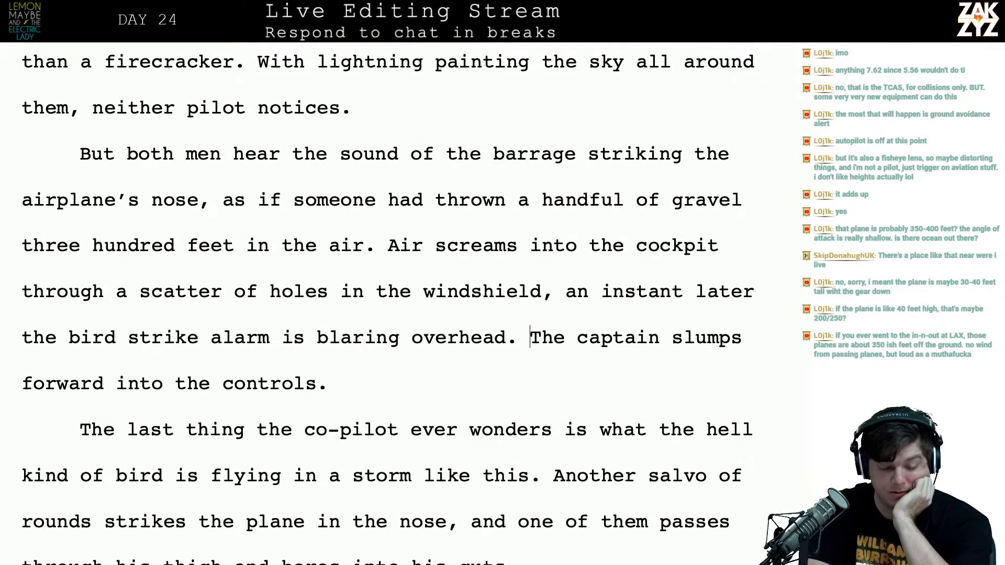
pyautogui.press('Down')
pyautogui.press('Left')
pyautogui.press('Left')
pyautogui.press('Left')
pyautogui.press('Right')
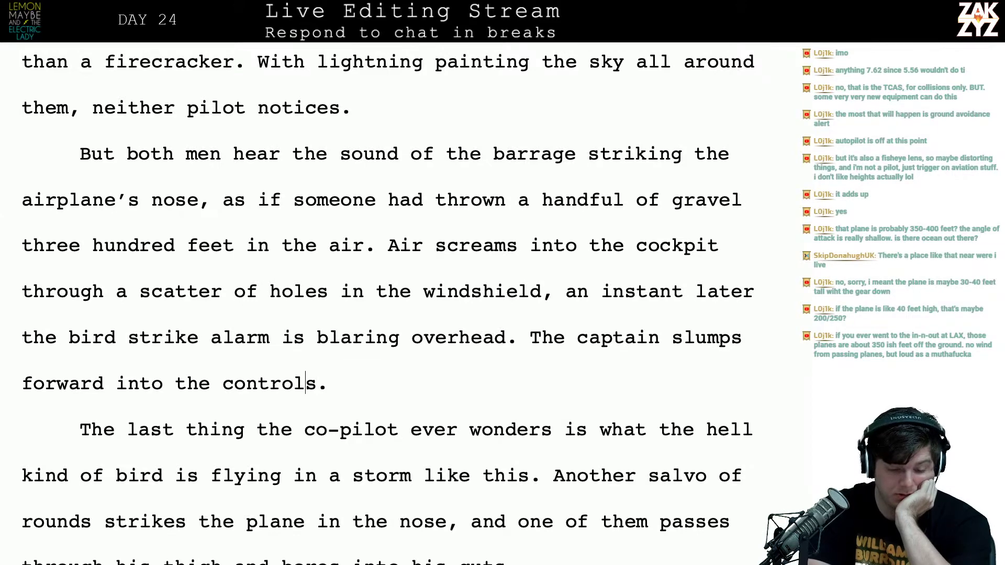
pyautogui.press('Down')
pyautogui.press('Down')
pyautogui.press('Down')
pyautogui.press('Down')
pyautogui.press('Down')
pyautogui.scroll(-3, 388, 301)
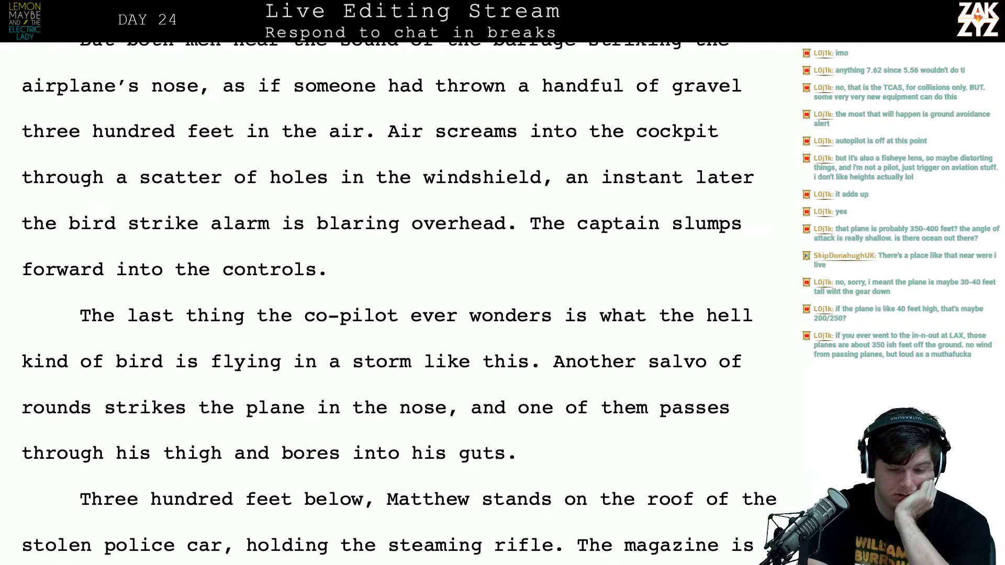
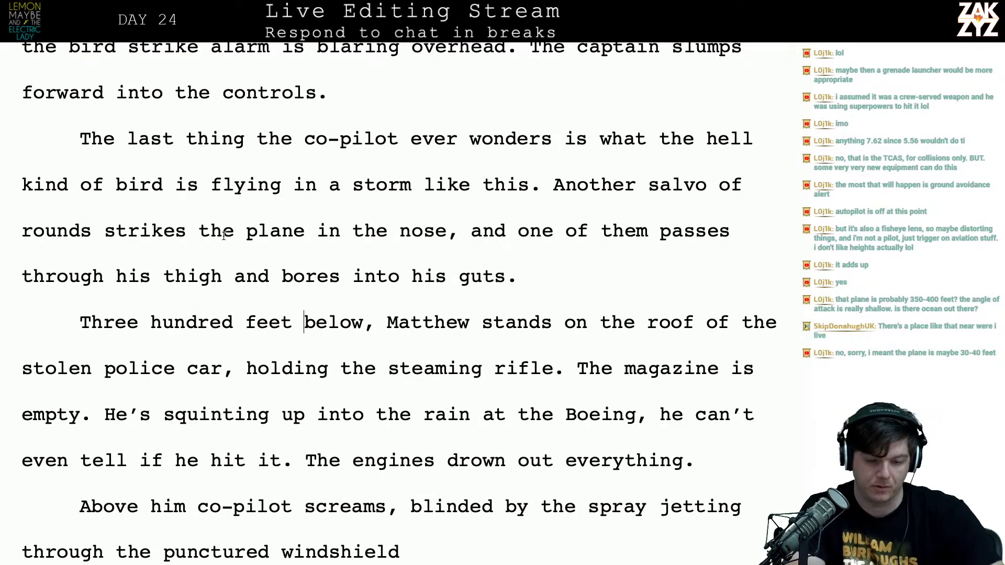
pyautogui.scroll(-1, 224, 236)
pyautogui.scroll(5, 223, 236)
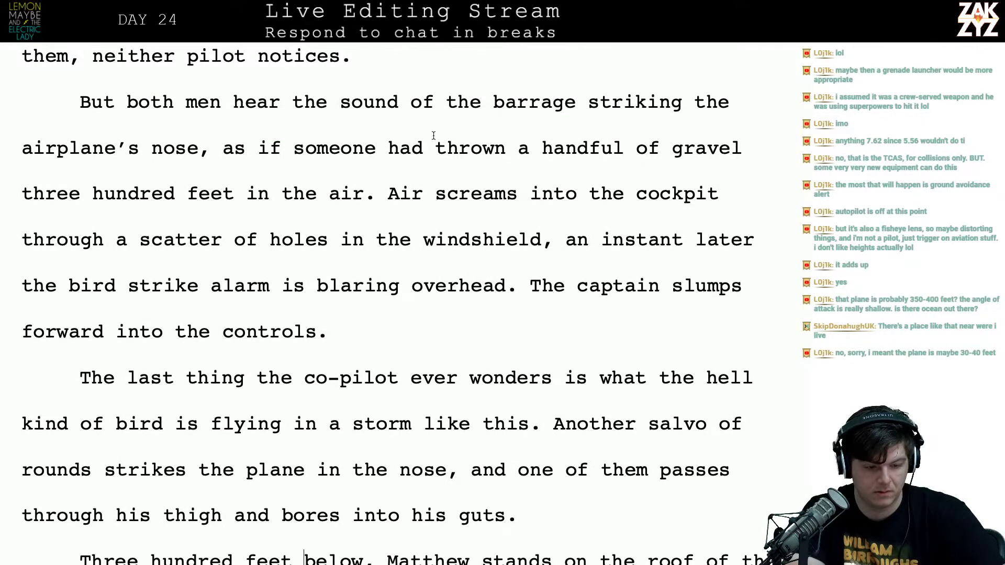
pyautogui.scroll(-1, 437, 139)
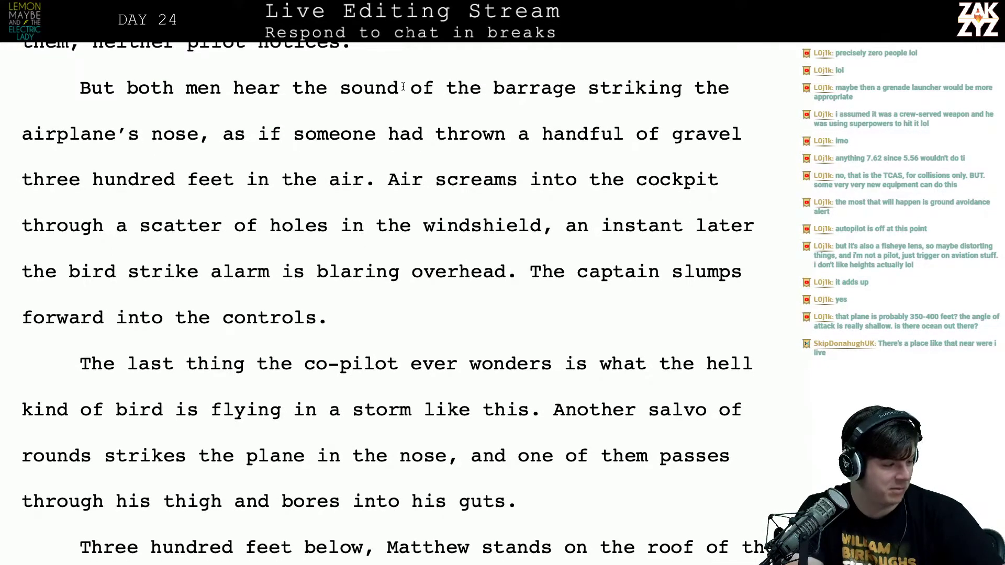
pyautogui.scroll(-1, 404, 128)
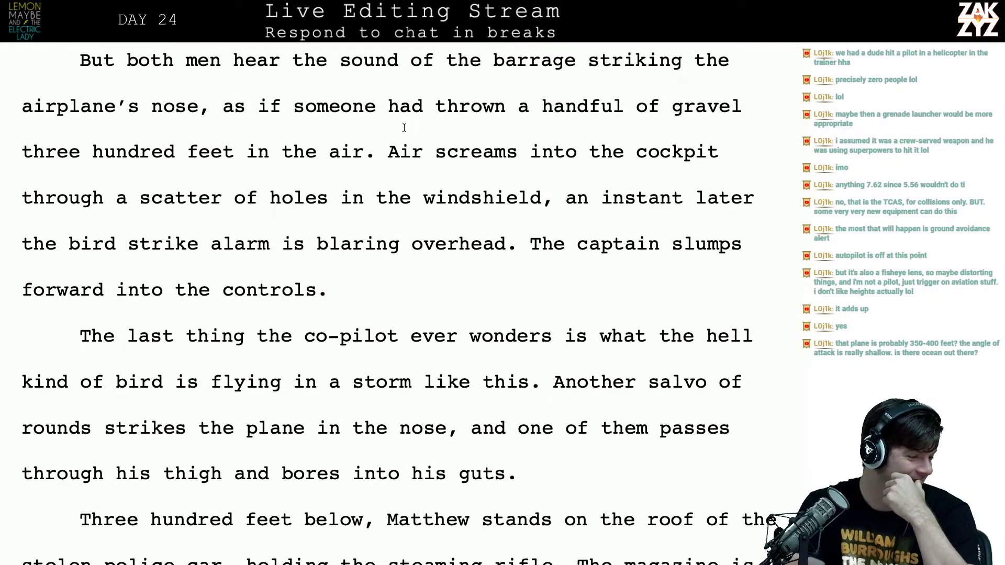
pyautogui.scroll(-1, 462, 159)
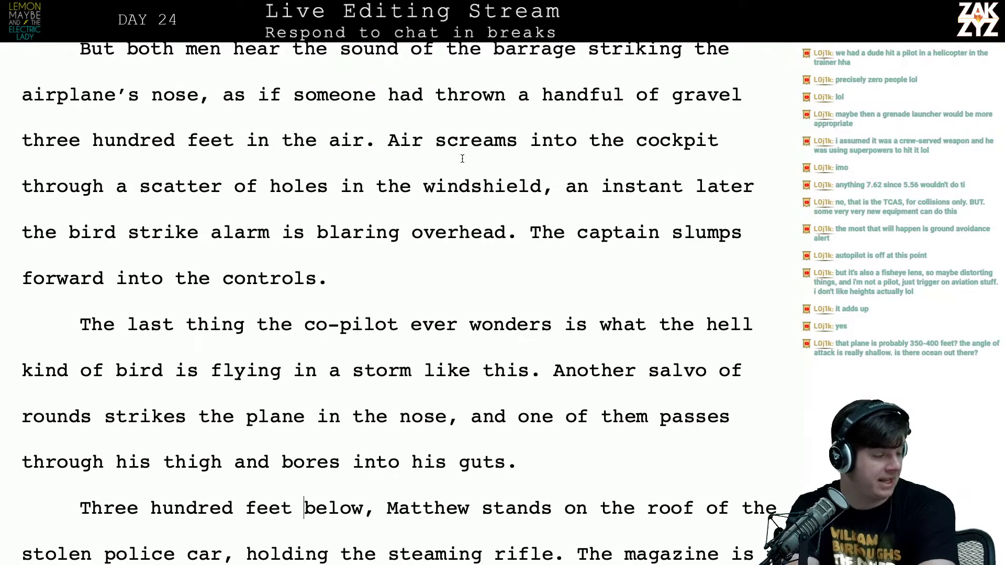
pyautogui.scroll(-1, 462, 158)
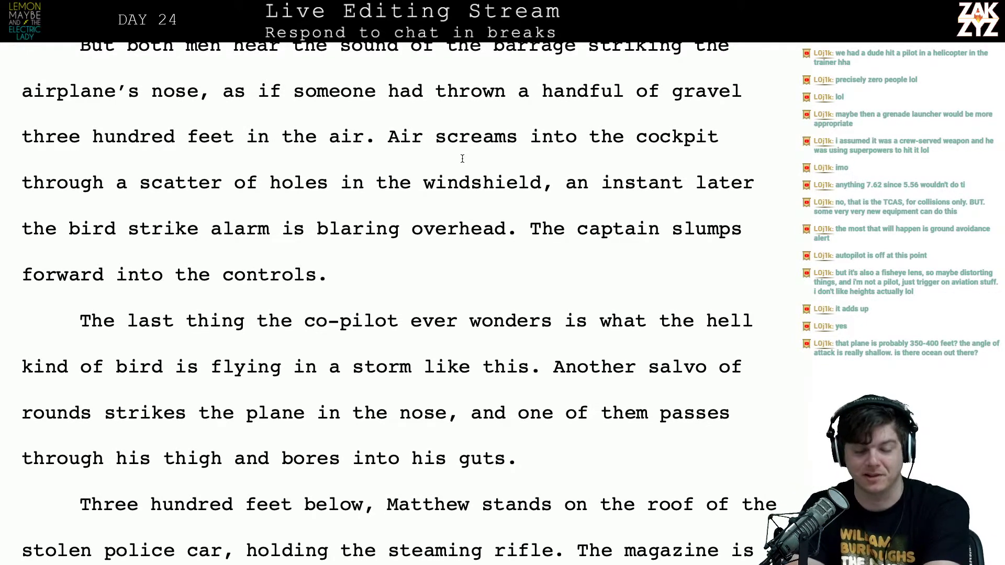
pyautogui.scroll(-1, 462, 159)
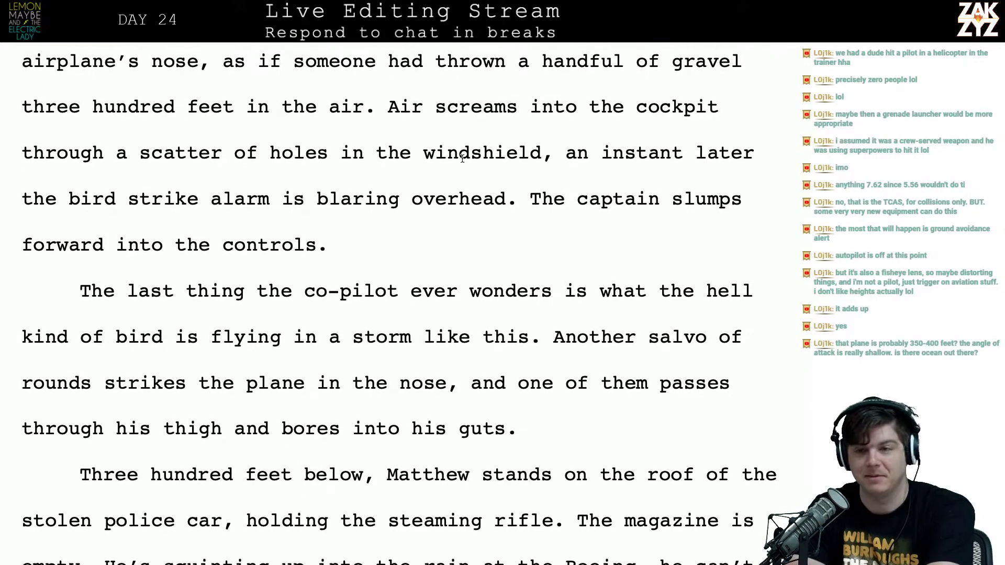
pyautogui.scroll(-1, 462, 158)
pyautogui.scroll(-1, 462, 159)
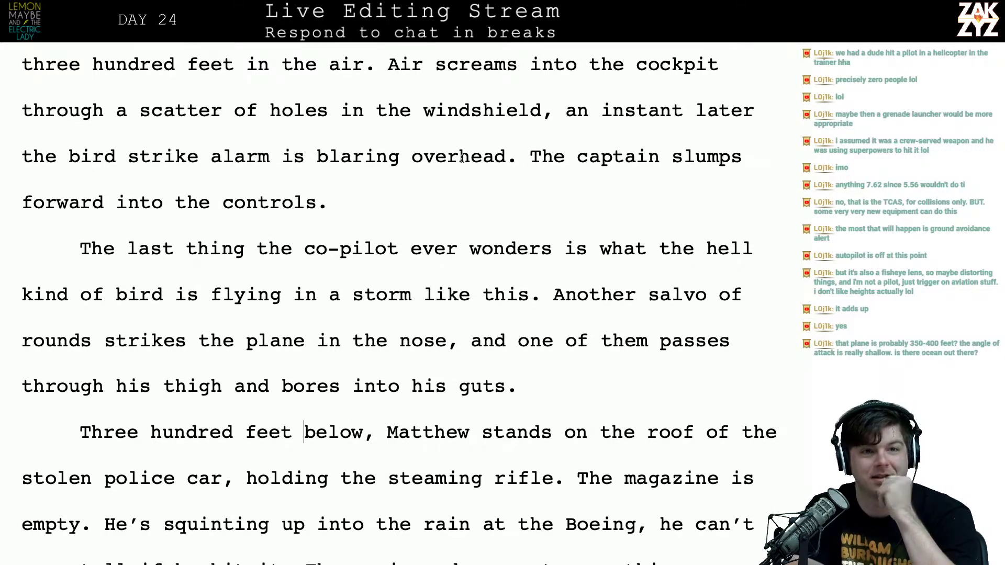
# Split the co-pilot paragraph after "Another salvo of rounds", moving "strikes the plane in the nose" to its own line
pyautogui.scroll(-1, 462, 158)
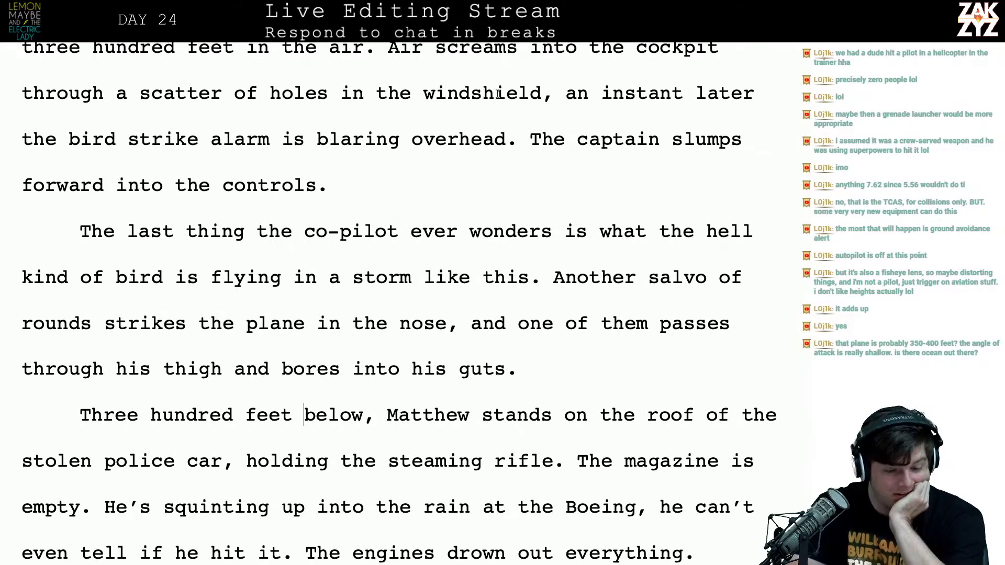
pyautogui.click(438, 193)
pyautogui.scroll(-2, 439, 194)
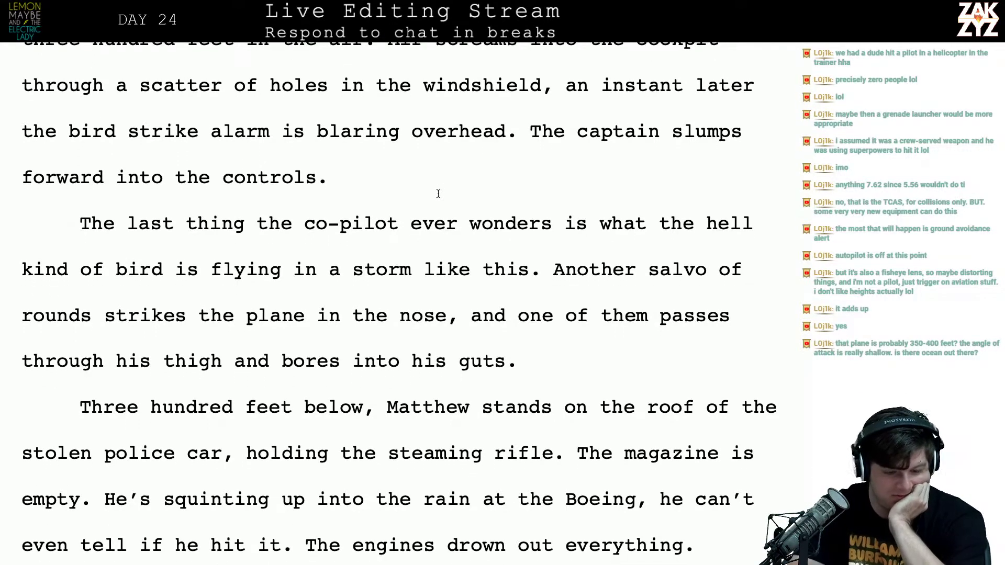
pyautogui.scroll(-6, 439, 193)
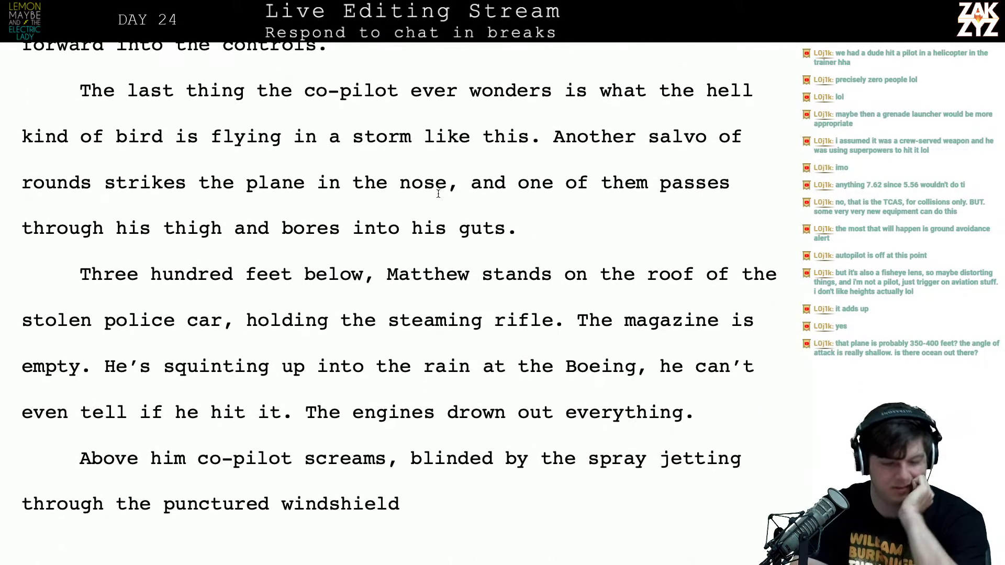
pyautogui.click(297, 182)
pyautogui.click(177, 182)
pyautogui.press('Left')
pyautogui.press('Left')
pyautogui.press('Left')
pyautogui.press('Left')
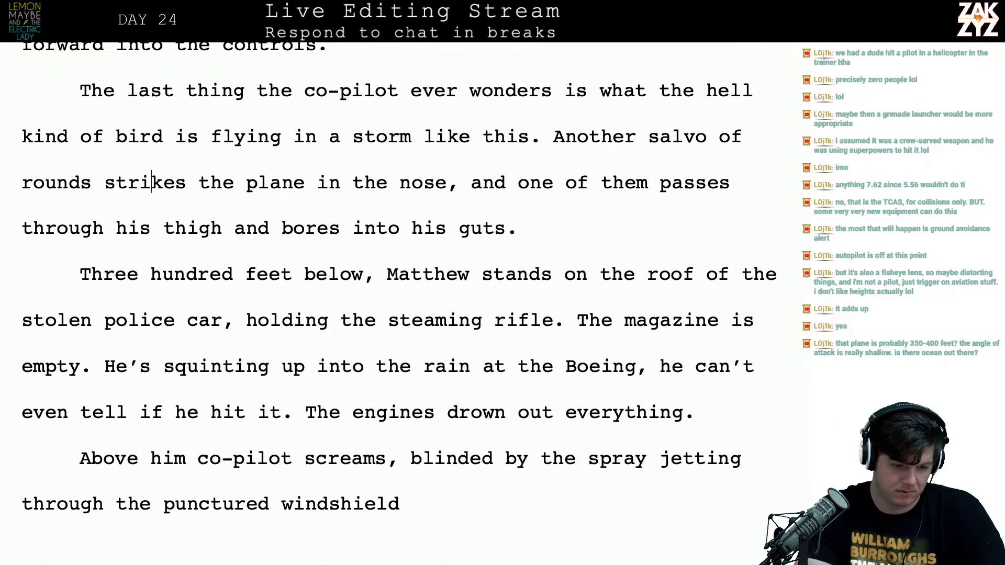
pyautogui.press('Left')
pyautogui.press('Left')
pyautogui.press('Left')
pyautogui.press('Right')
pyautogui.press('Return')
pyautogui.press('Left')
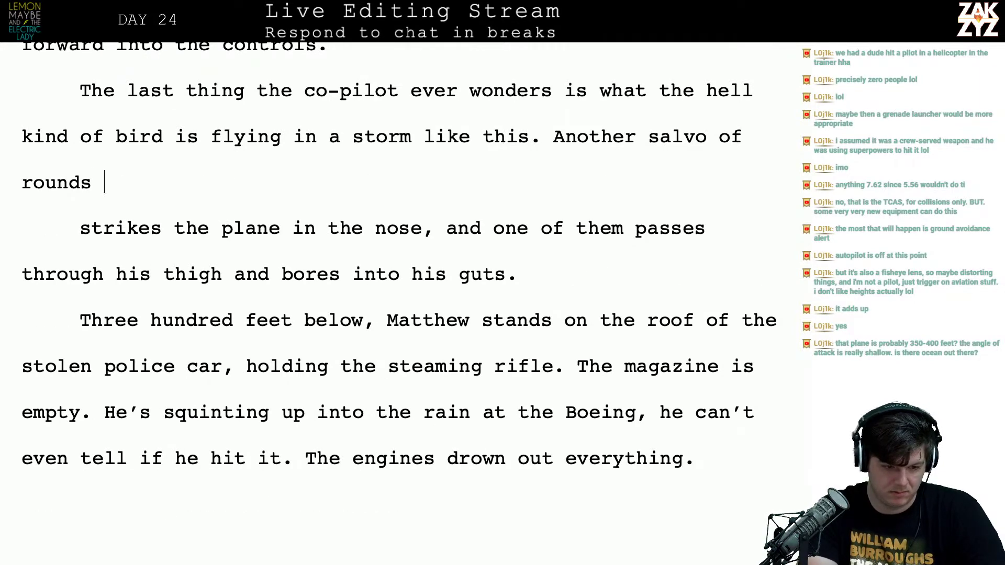
# Continue the salvo sentence with "peppers the nose," and try adding "one of them" after it
pyautogui.write('peppers th')
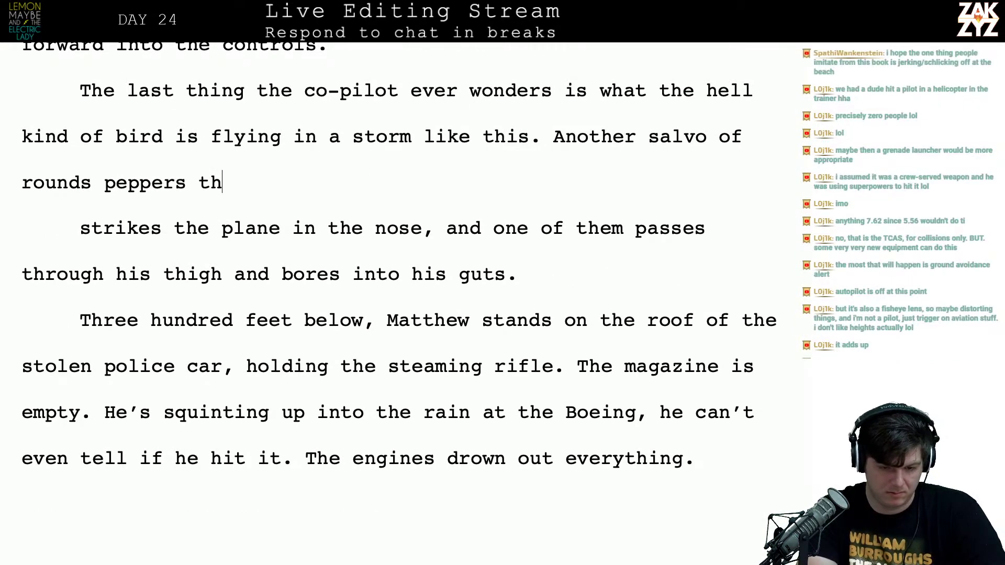
pyautogui.write('e nose, one ')
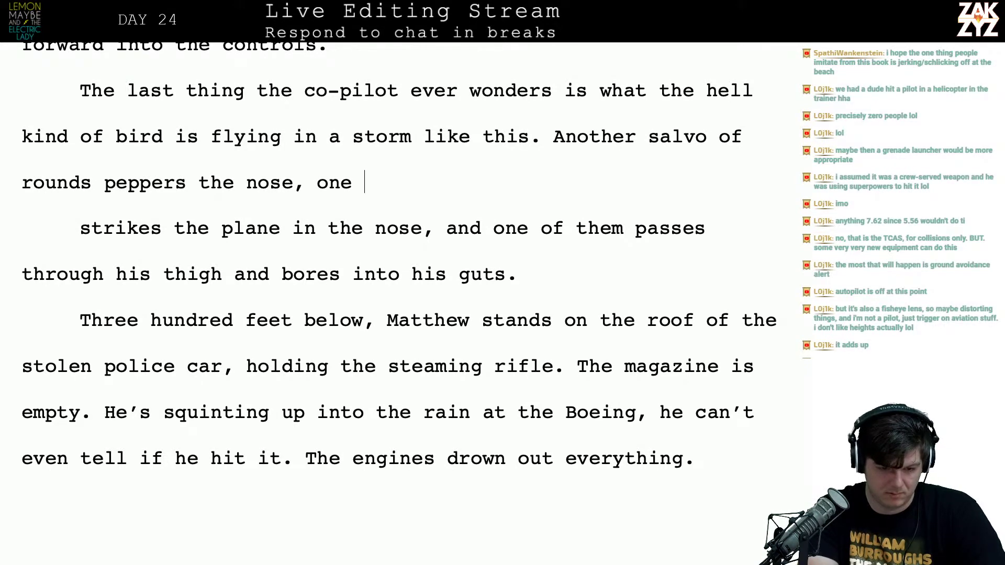
pyautogui.write('of them ')
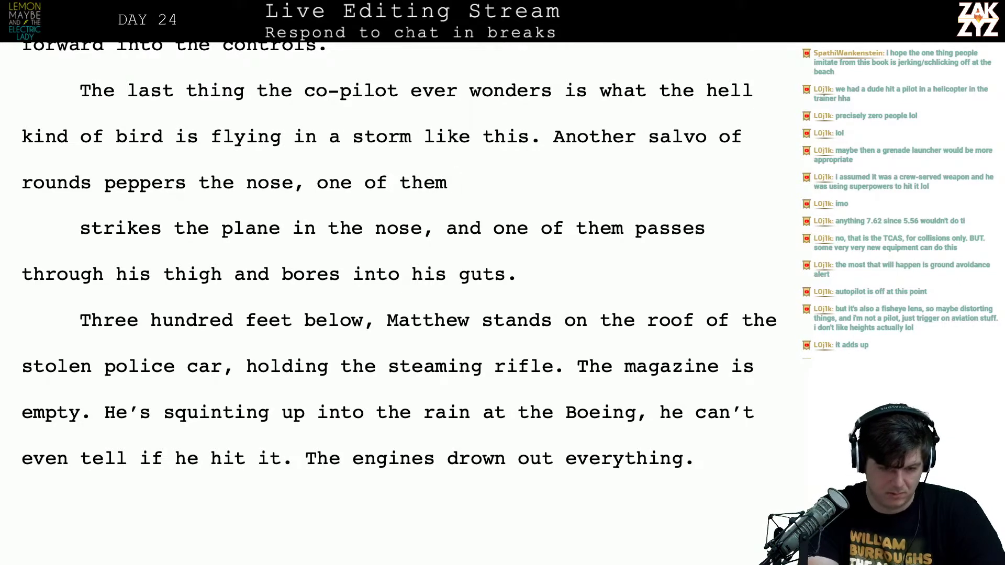
pyautogui.write('c')
pyautogui.press('BackSpace')
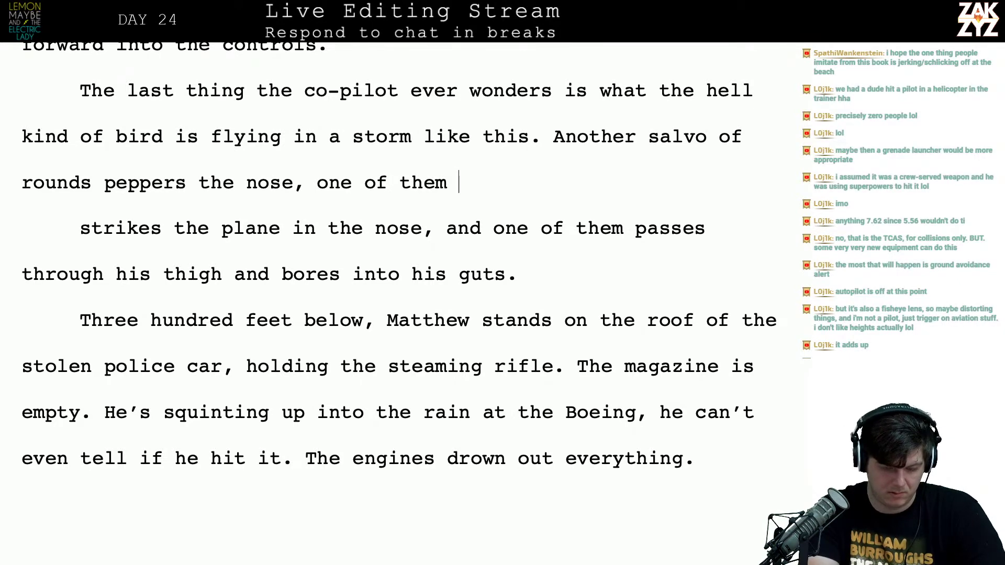
pyautogui.write('r')
pyautogui.press('BackSpace')
pyautogui.press('BackSpace')
pyautogui.press('BackSpace')
pyautogui.press('BackSpace')
pyautogui.press('BackSpace')
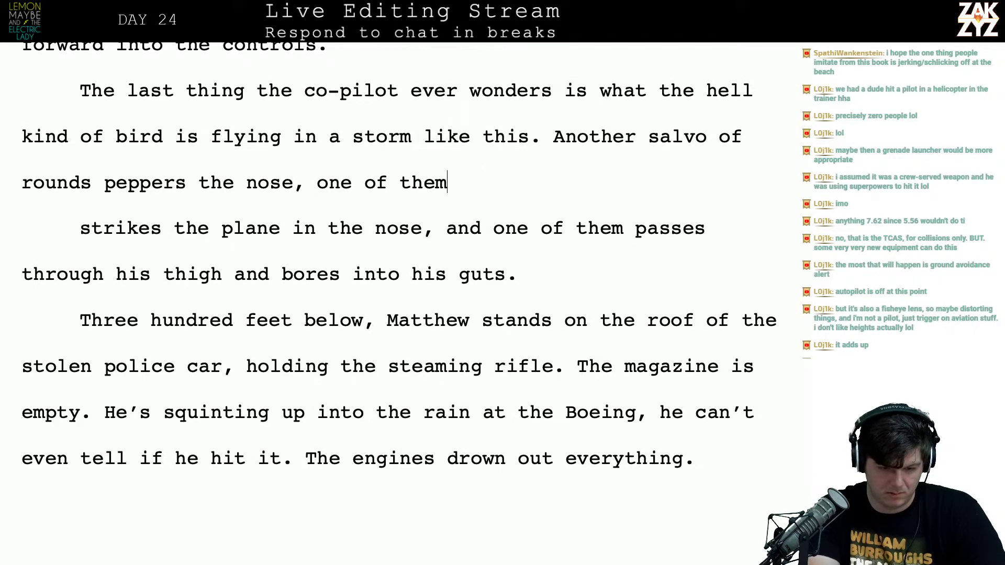
pyautogui.press('BackSpace')
pyautogui.press('BackSpace')
pyautogui.press('BackSpace')
pyautogui.press('BackSpace')
pyautogui.press('BackSpace')
pyautogui.press('BackSpace')
pyautogui.press('BackSpace')
pyautogui.press('BackSpace')
# Try the openings "there's a" and "a" after "peppers the nose," and delete both
pyautogui.write("there's a")
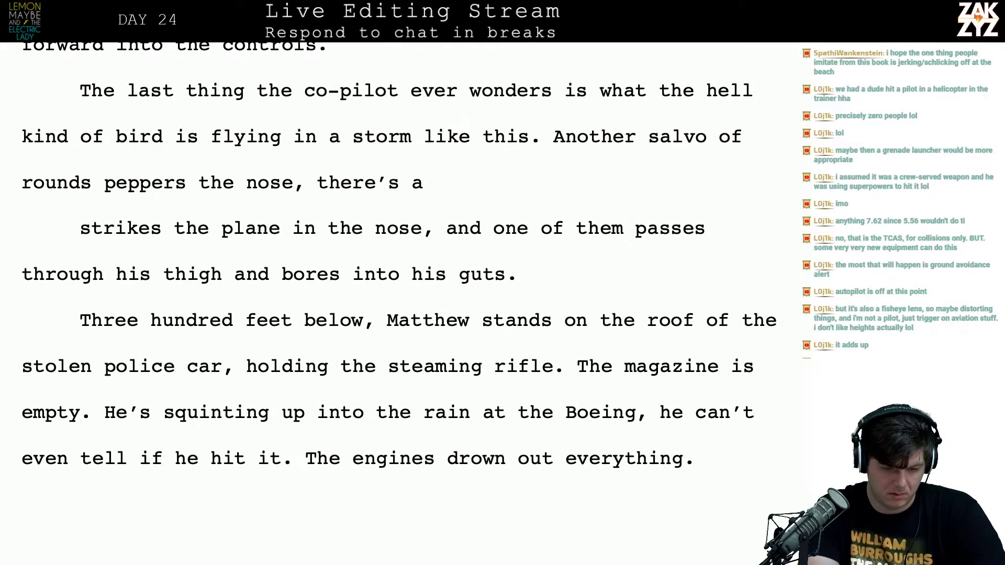
pyautogui.press('BackSpace')
pyautogui.press('BackSpace')
pyautogui.press('BackSpace')
pyautogui.press('BackSpace')
pyautogui.press('BackSpace')
pyautogui.press('BackSpace')
pyautogui.press('BackSpace')
pyautogui.press('BackSpace')
pyautogui.press('BackSpace')
pyautogui.press('BackSpace')
pyautogui.write('a')
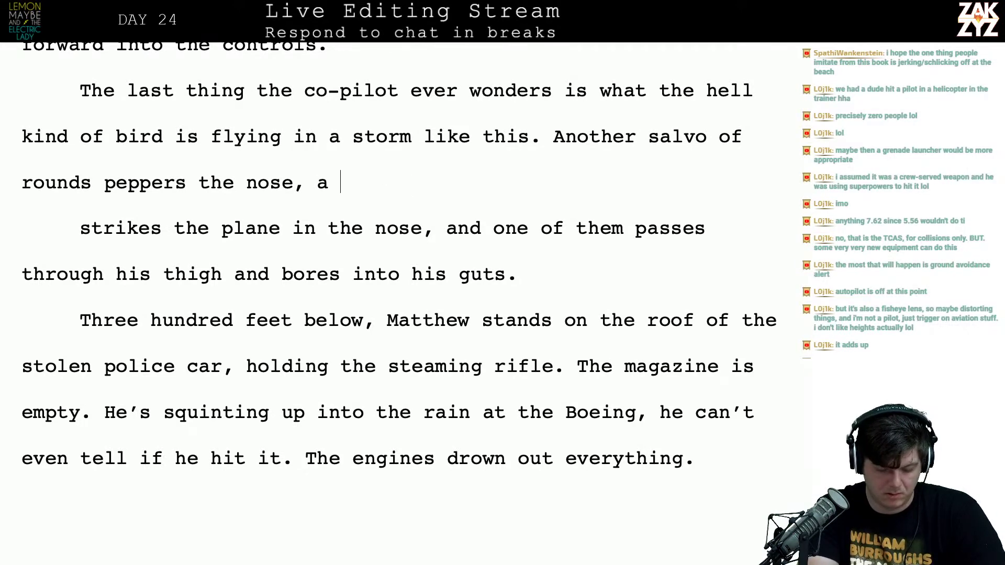
pyautogui.press('BackSpace')
pyautogui.press('BackSpace')
# Try the wording "he feels a huge" after "peppers the nose," and remove it
pyautogui.write('he feels ')
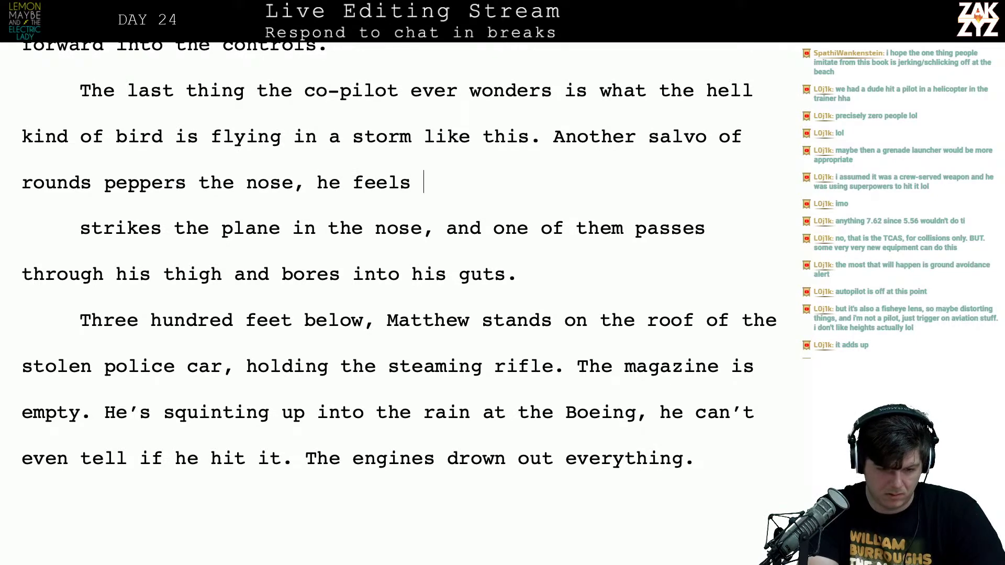
pyautogui.write('a huge')
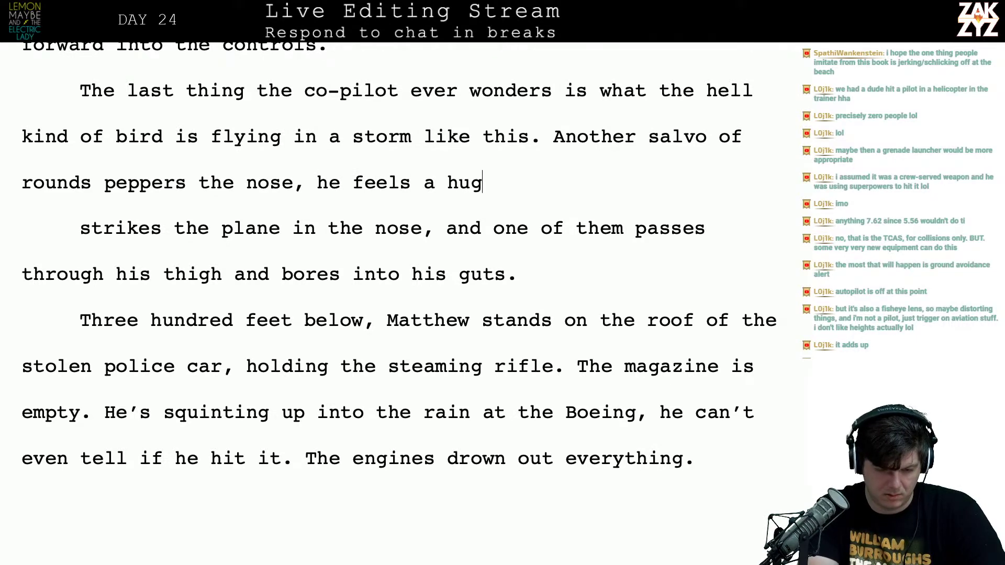
pyautogui.press('BackSpace')
pyautogui.press('BackSpace')
pyautogui.press('BackSpace')
pyautogui.press('BackSpace')
pyautogui.press('BackSpace')
pyautogui.press('BackSpace')
pyautogui.press('BackSpace')
pyautogui.press('BackSpace')
pyautogui.press('BackSpace')
pyautogui.press('BackSpace')
pyautogui.press('BackSpace')
pyautogui.press('BackSpace')
pyautogui.press('BackSpace')
pyautogui.press('BackSpace')
pyautogui.press('BackSpace')
pyautogui.press('BackSpace')
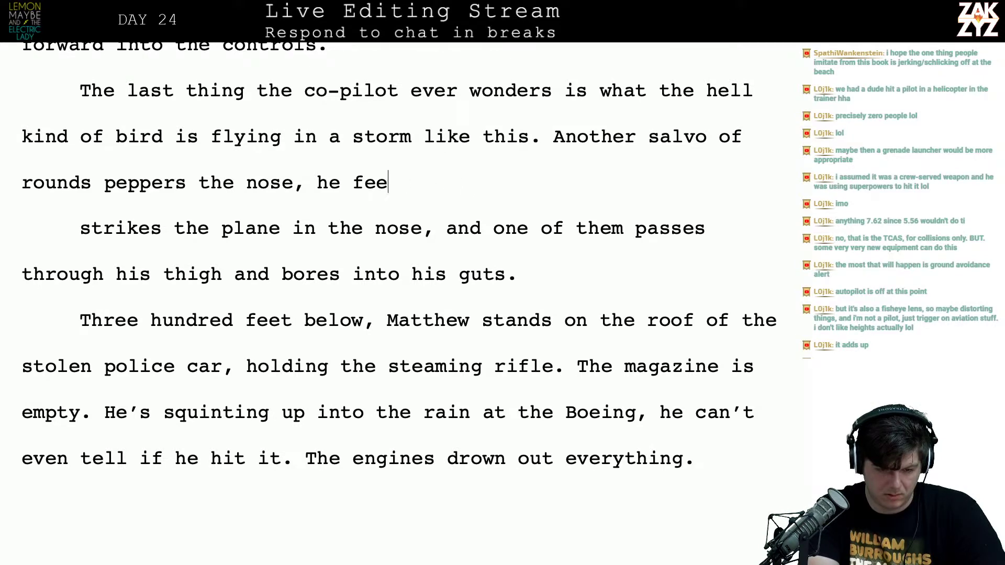
# Finish the salvo sentence with "suddenly the side of his neck is on fire."
pyautogui.write('sudde')
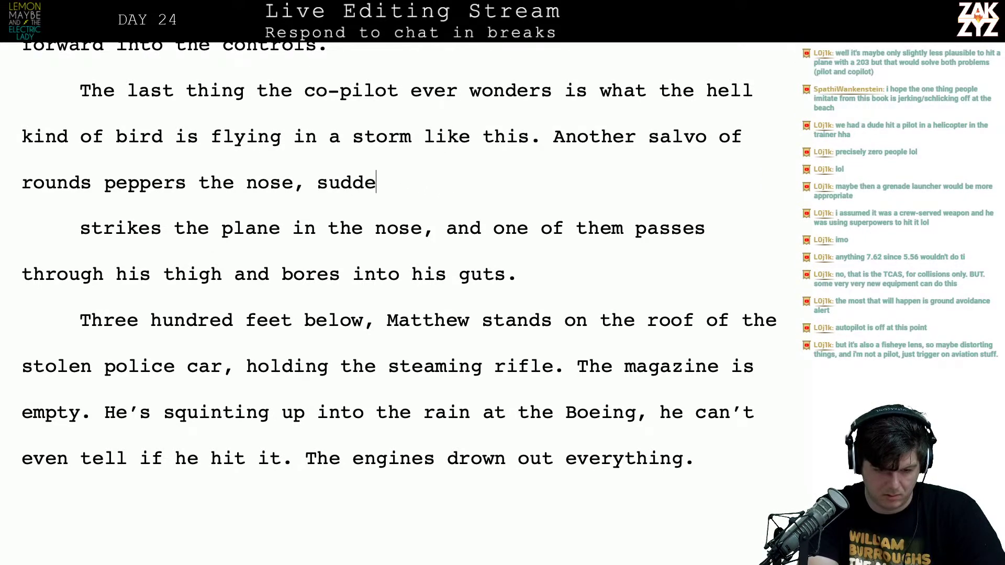
pyautogui.write('nly the side')
pyautogui.press('BackSpace')
pyautogui.press('BackSpace')
pyautogui.press('BackSpace')
pyautogui.write('s')
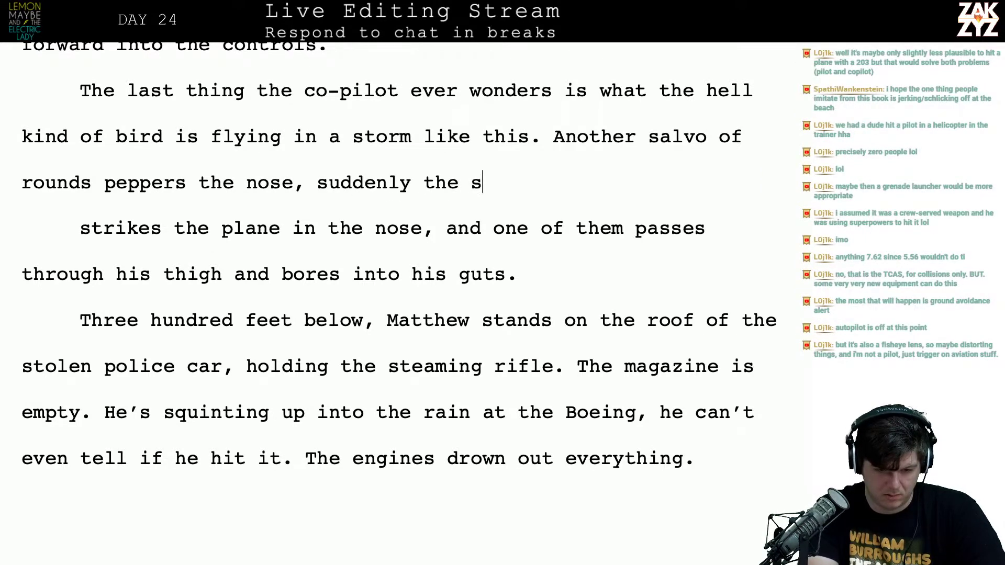
pyautogui.write('ide of his neck i')
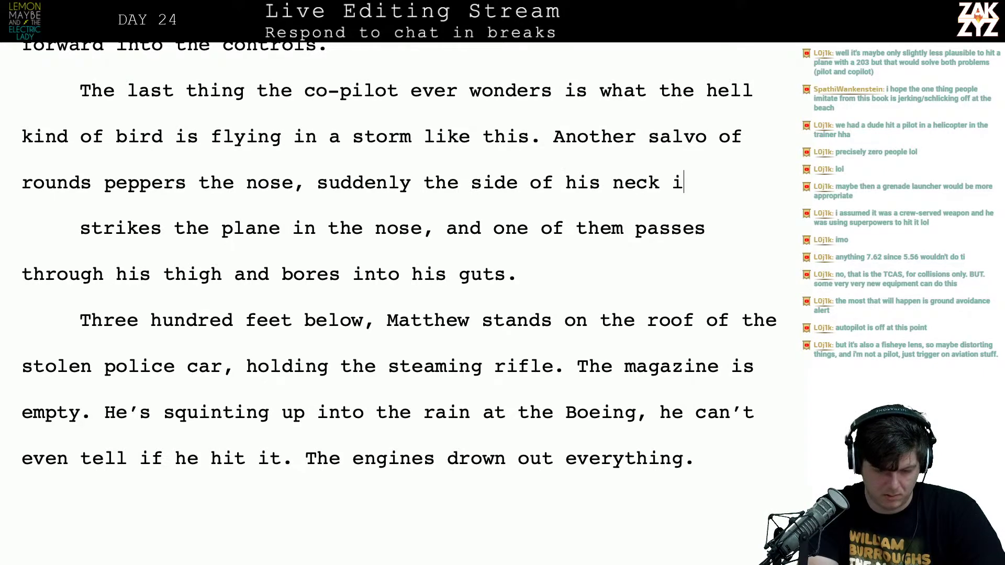
pyautogui.write('s on fire.')
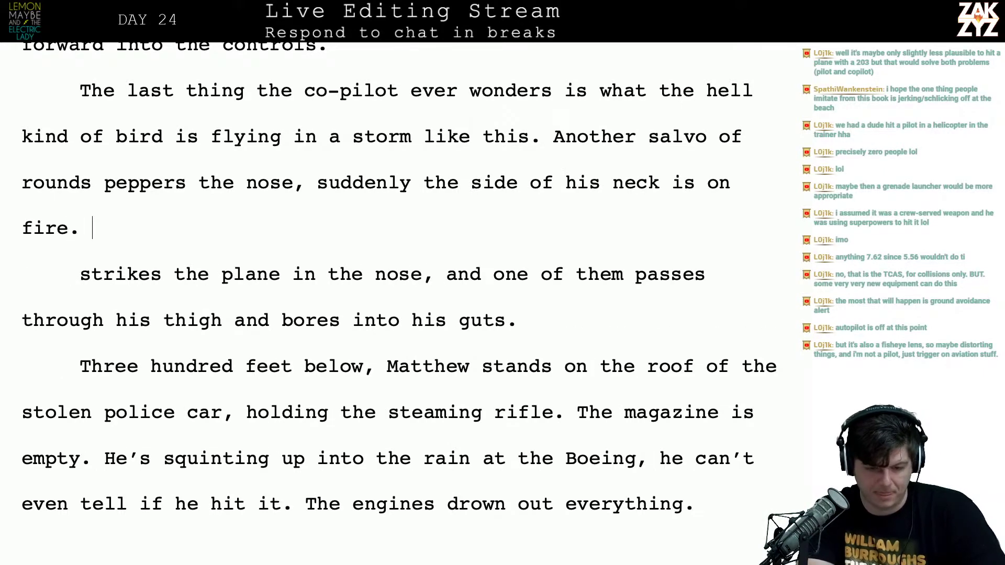
pyautogui.hotkey('shift', 'Down')
pyautogui.hotkey('shift', 'Down')
pyautogui.hotkey('shift', 'Down')
pyautogui.hotkey('shift', 'Left')
pyautogui.press('Up')
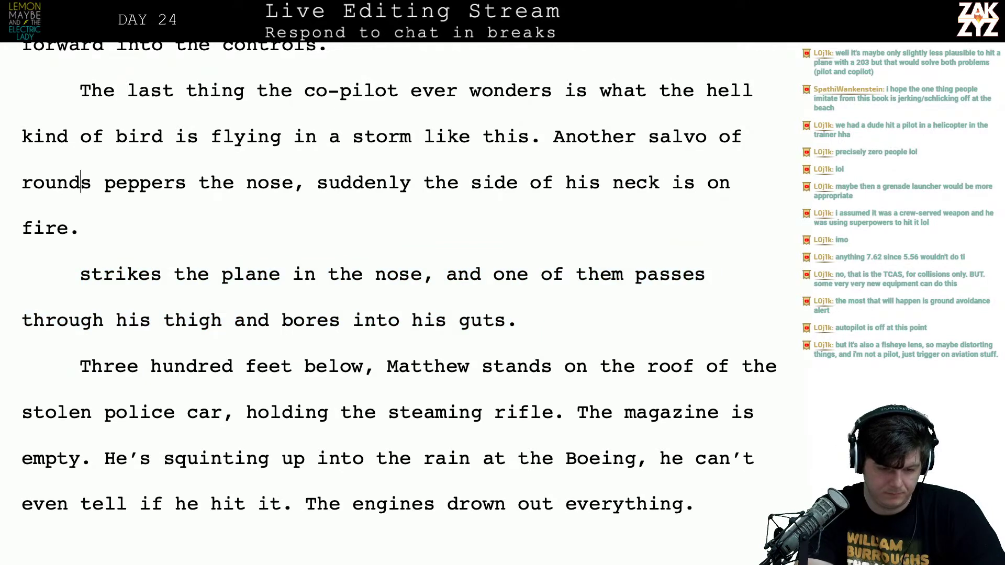
pyautogui.press('Left')
pyautogui.press('Down')
# Split the line before "suddenly" and try "and" and "a shot" after "peppers the nose,", deleting each
pyautogui.click(304, 186)
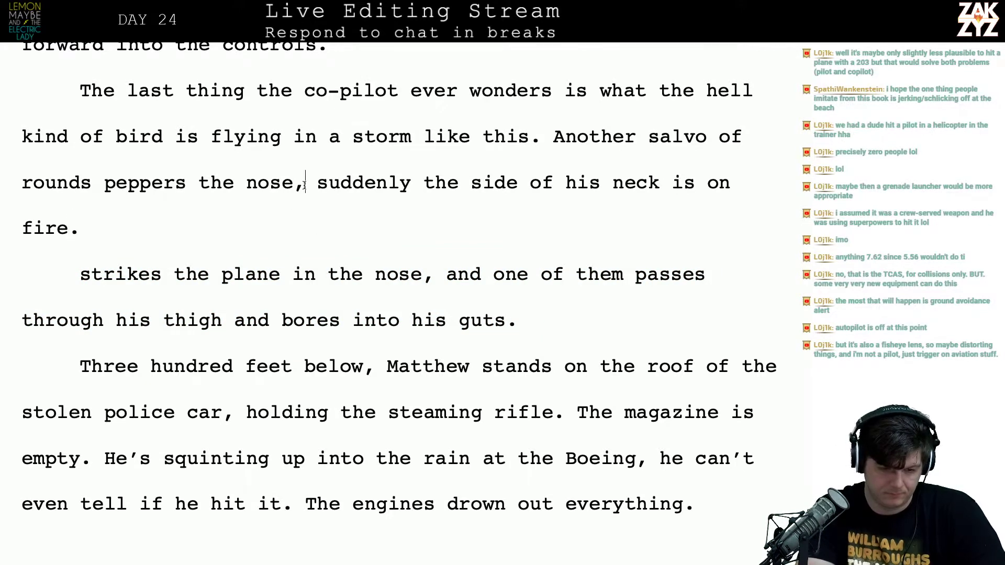
pyautogui.press('Right')
pyautogui.press('Return')
pyautogui.press('Left')
pyautogui.write('and')
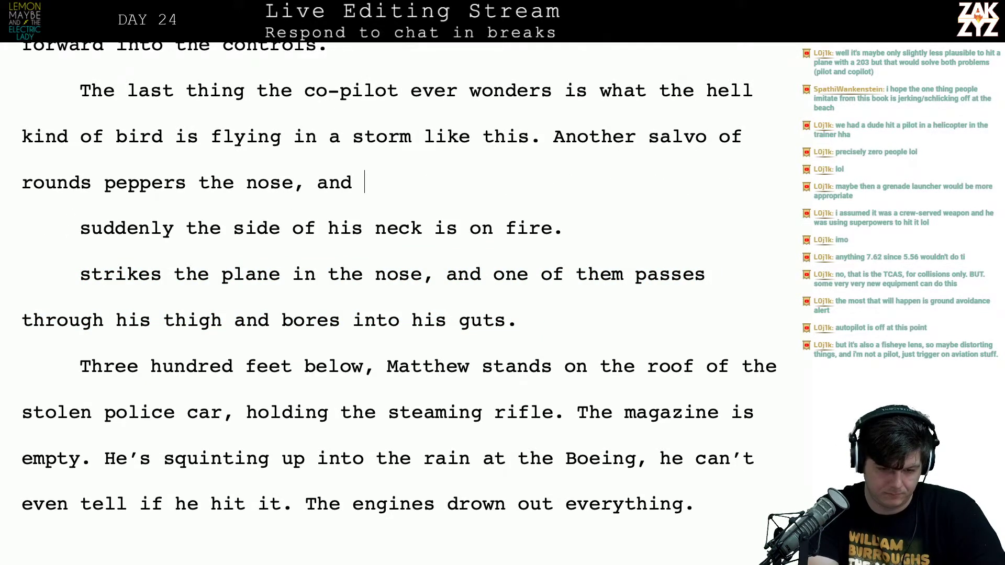
pyautogui.press('BackSpace')
pyautogui.press('BackSpace')
pyautogui.press('BackSpace')
pyautogui.press('BackSpace')
pyautogui.write('a shot')
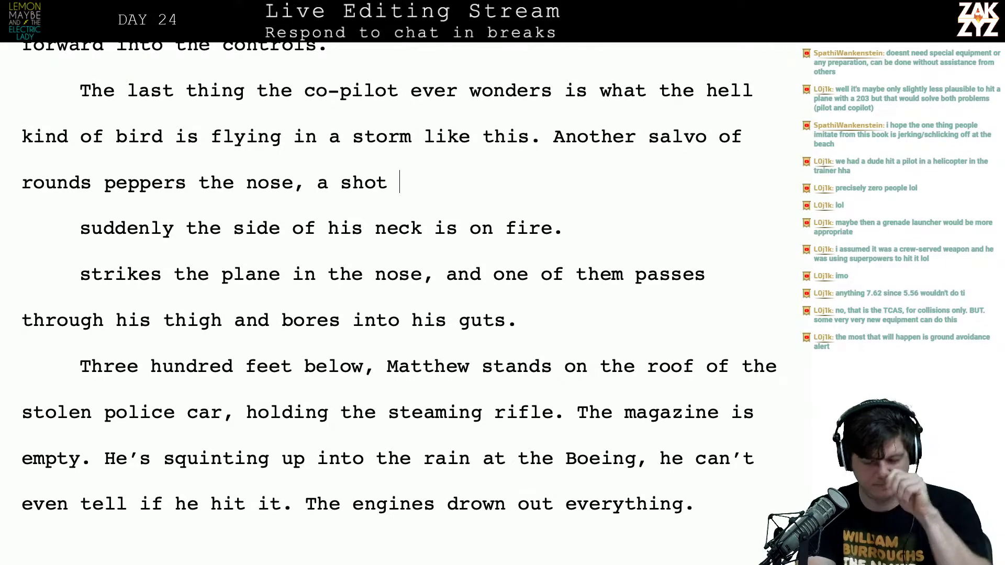
pyautogui.press('BackSpace')
pyautogui.press('BackSpace')
pyautogui.press('BackSpace')
pyautogui.press('BackSpace')
pyautogui.press('BackSpace')
pyautogui.press('BackSpace')
pyautogui.press('BackSpace')
pyautogui.press('BackSpace')
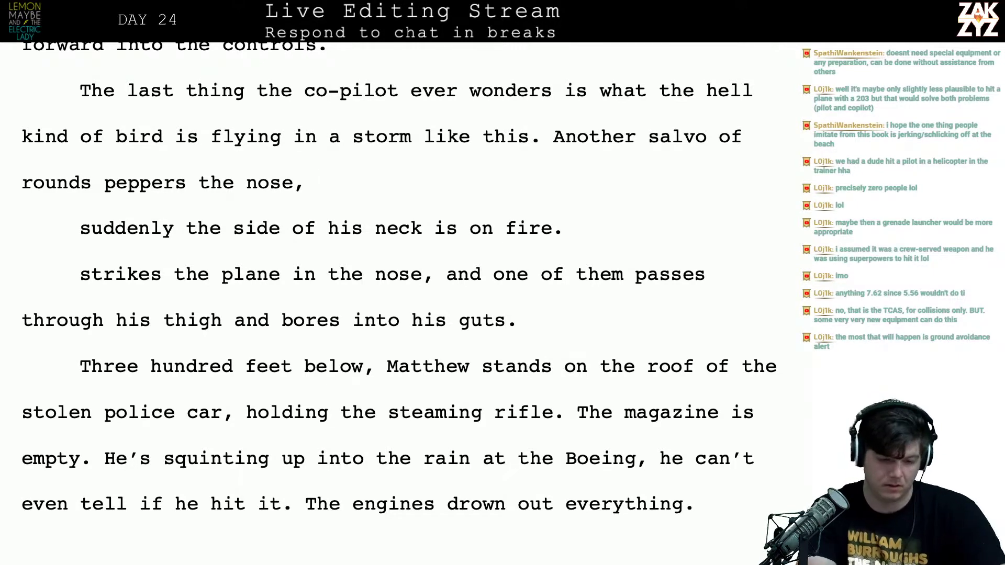
# Delete "peppers the nose," after "Another salvo of rounds"
pyautogui.press('BackSpace')
pyautogui.press('BackSpace')
pyautogui.press('BackSpace')
pyautogui.press('BackSpace')
pyautogui.press('BackSpace')
pyautogui.press('BackSpace')
pyautogui.press('BackSpace')
pyautogui.press('BackSpace')
pyautogui.press('BackSpace')
pyautogui.press('BackSpace')
pyautogui.press('BackSpace')
pyautogui.press('BackSpace')
pyautogui.press('BackSpace')
pyautogui.press('BackSpace')
pyautogui.press('BackSpace')
pyautogui.press('BackSpace')
pyautogui.press('BackSpace')
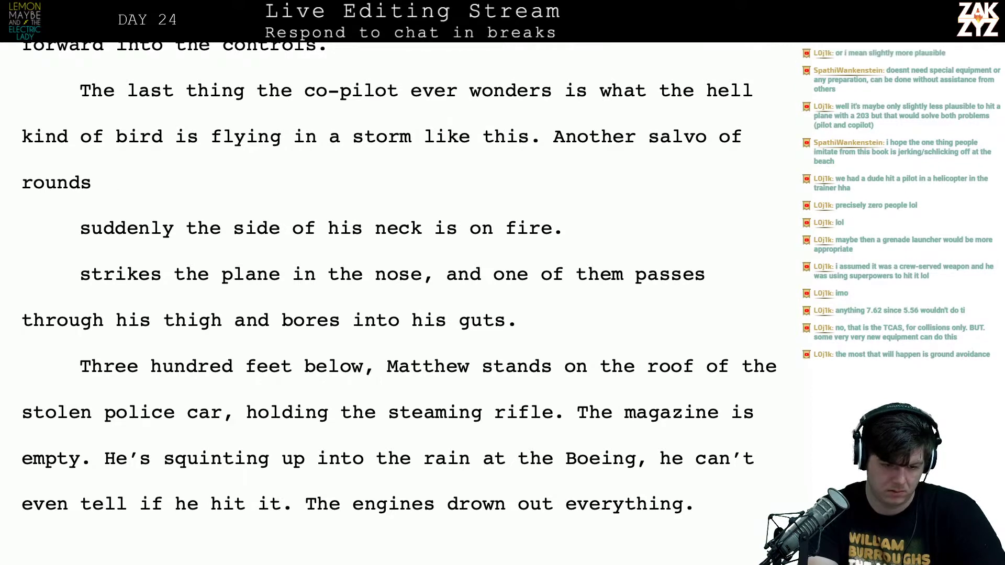
# Complete the salvo sentence with "strikes the nose, one of them strikes his collarbone and bores into his neck."
pyautogui.write('strike')
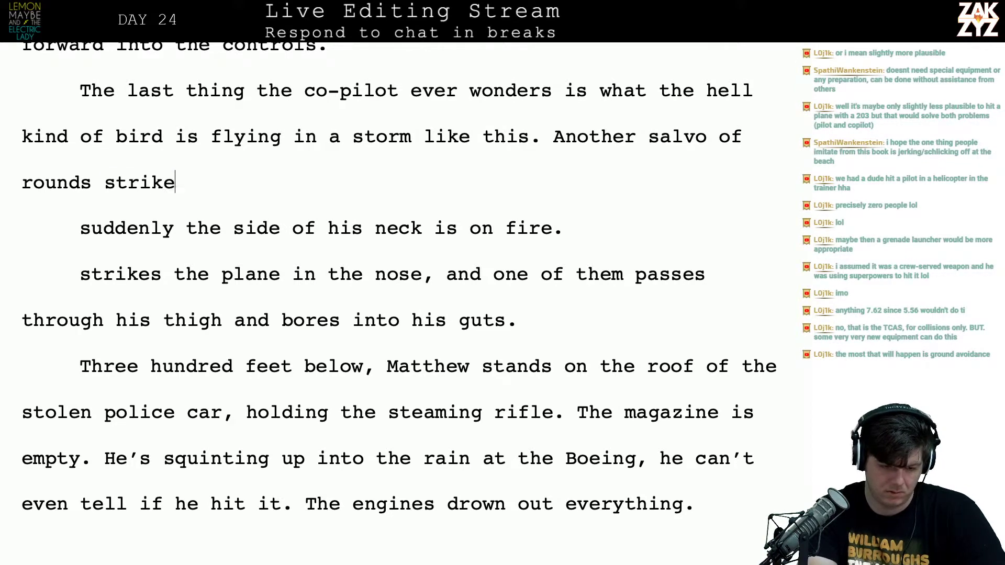
pyautogui.write('s the nose, one ')
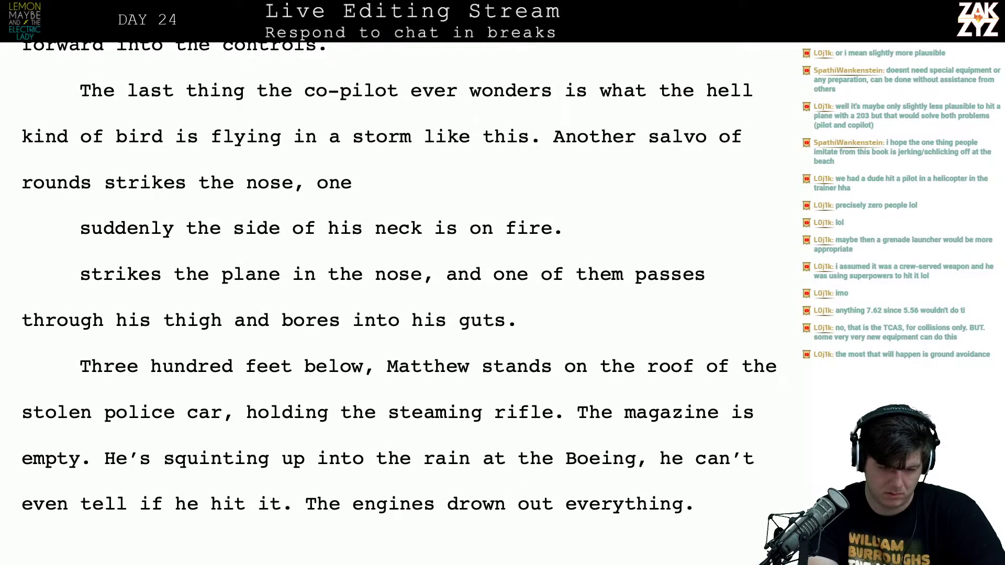
pyautogui.write('of them strik')
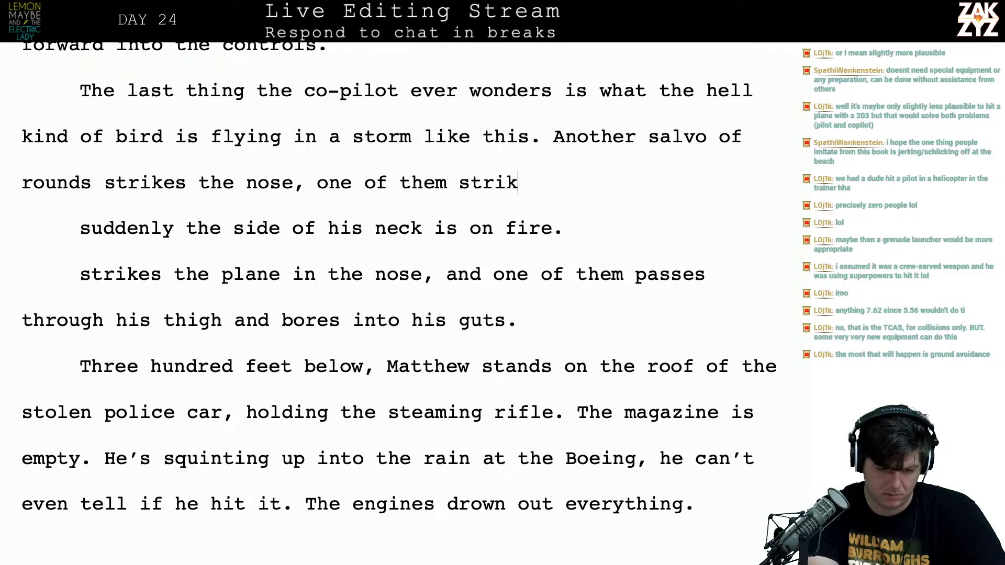
pyautogui.write('es his collar')
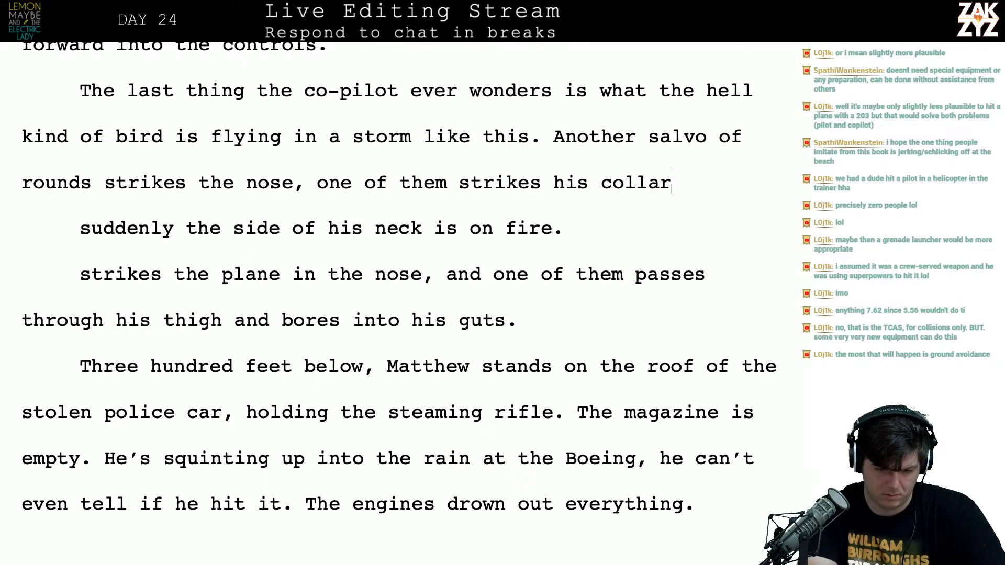
pyautogui.write('bone and bores into')
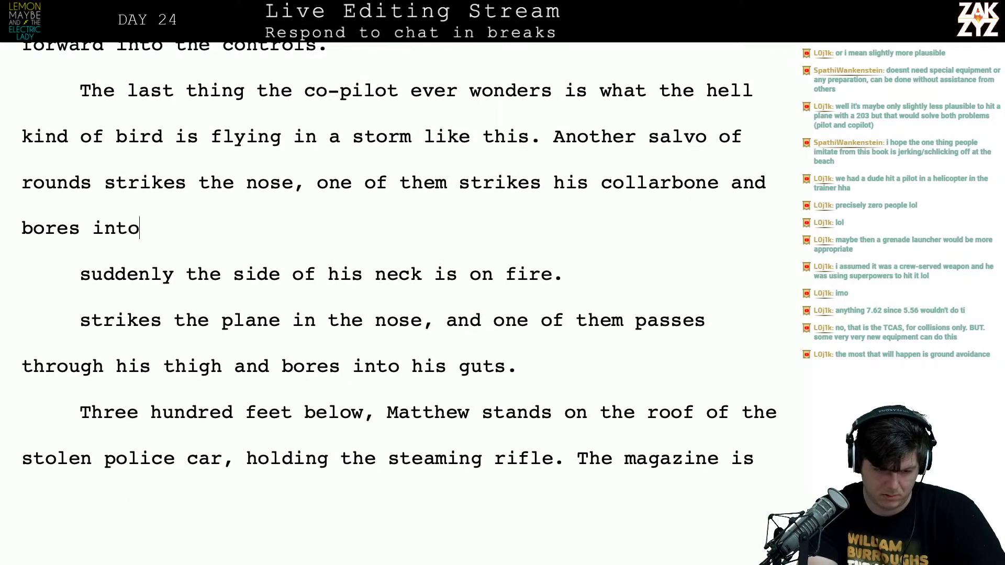
pyautogui.write(' his k')
pyautogui.press('BackSpace')
pyautogui.write('ne')
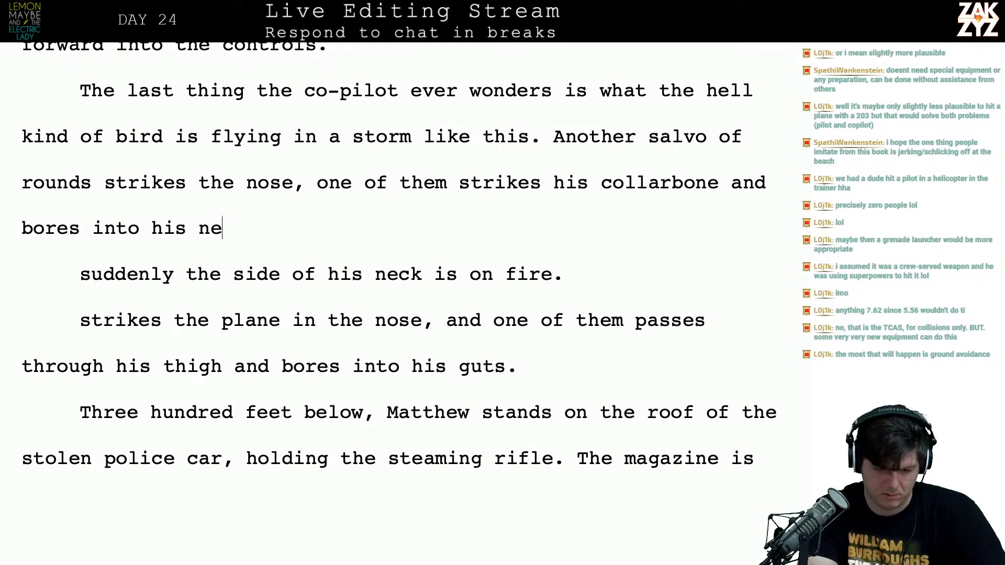
pyautogui.write('ck.')
# Delete the leftover drafts from "suddenly the side of his neck is on fire" through "bores into his guts."
pyautogui.hotkey('shift', 'Down')
pyautogui.hotkey('shift', 'Down')
pyautogui.hotkey('shift', 'Down')
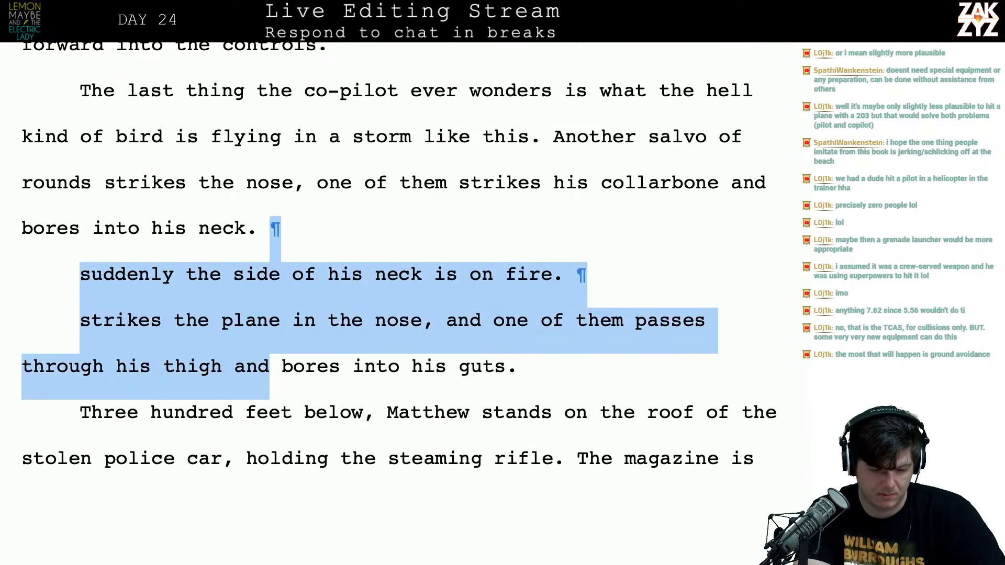
pyautogui.hotkey('shift', 'Right')
pyautogui.hotkey('shift', 'Right')
pyautogui.hotkey('shift', 'Right')
pyautogui.hotkey('shift', 'Right')
pyautogui.hotkey('shift', 'Right')
pyautogui.hotkey('shift', 'Right')
pyautogui.hotkey('shift', 'Right')
pyautogui.hotkey('shift', 'Right')
pyautogui.hotkey('shift', 'Right')
pyautogui.hotkey('shift', 'Right')
pyautogui.hotkey('shift', 'Right')
pyautogui.hotkey('shift', 'Right')
pyautogui.hotkey('shift', 'Right')
pyautogui.hotkey('shift', 'Right')
pyautogui.hotkey('shift', 'Right')
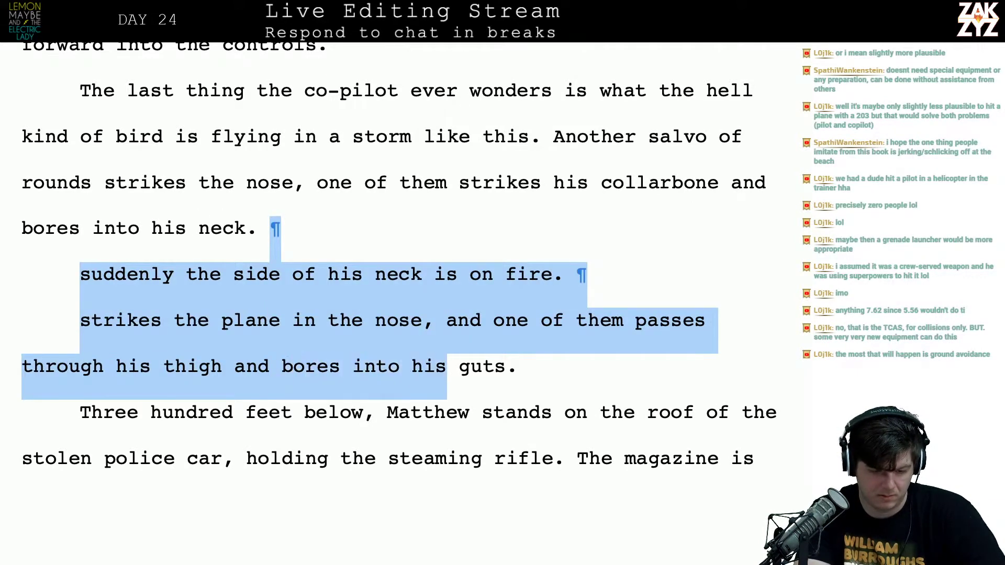
pyautogui.hotkey('shift', 'Right')
pyautogui.hotkey('shift', 'Right')
pyautogui.hotkey('shift', 'Right')
pyautogui.hotkey('shift', 'Right')
pyautogui.hotkey('shift', 'Right')
pyautogui.hotkey('shift', 'Right')
pyautogui.press('Delete')
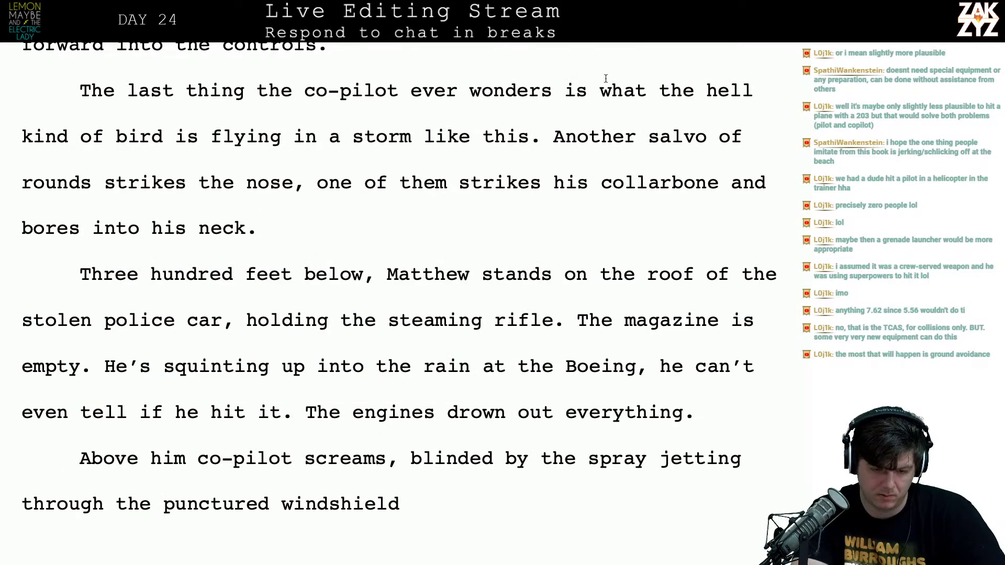
# Split the line before "his collarbone" and delete "one of them strikes" after "rounds strikes the nose,"
pyautogui.click(553, 182)
pyautogui.press('Return')
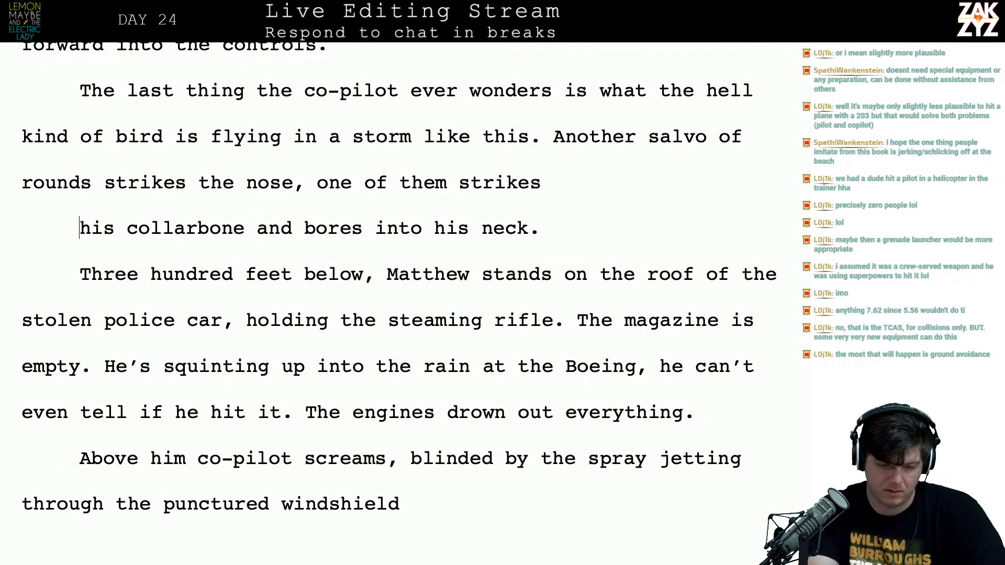
pyautogui.press('Left')
pyautogui.press('BackSpace')
pyautogui.press('BackSpace')
pyautogui.press('BackSpace')
pyautogui.press('BackSpace')
pyautogui.press('BackSpace')
pyautogui.press('BackSpace')
pyautogui.press('BackSpace')
pyautogui.press('BackSpace')
pyautogui.press('BackSpace')
pyautogui.press('BackSpace')
pyautogui.press('BackSpace')
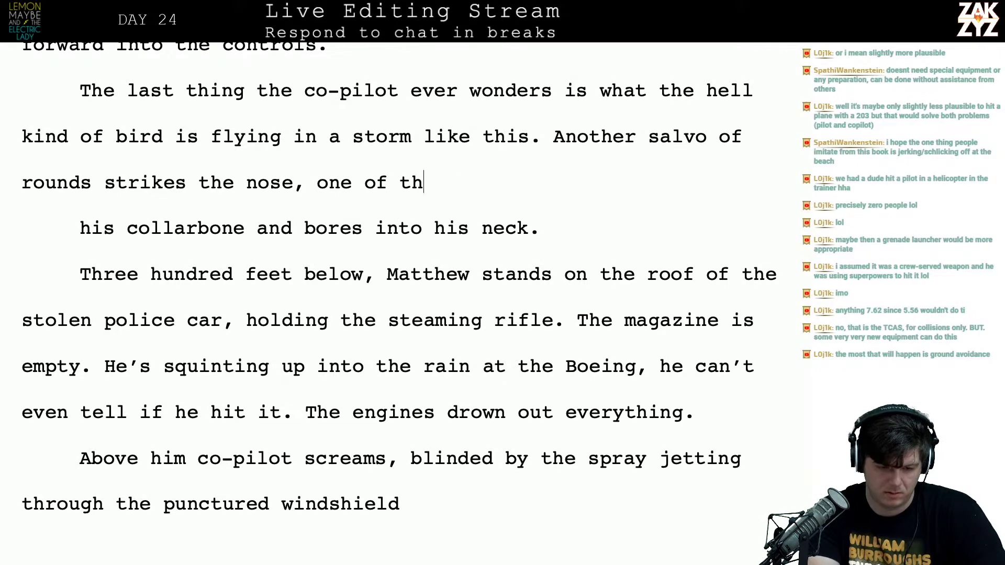
pyautogui.press('BackSpace')
pyautogui.press('BackSpace')
pyautogui.write('them striks')
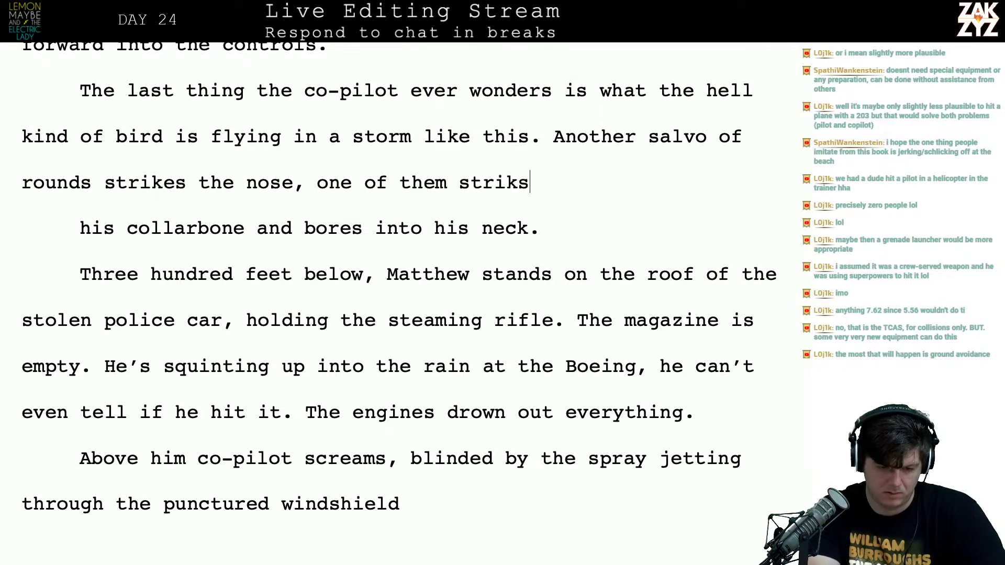
pyautogui.press('BackSpace')
pyautogui.press('BackSpace')
pyautogui.press('BackSpace')
pyautogui.press('BackSpace')
pyautogui.press('BackSpace')
pyautogui.press('BackSpace')
pyautogui.press('BackSpace')
pyautogui.press('BackSpace')
pyautogui.press('BackSpace')
pyautogui.press('BackSpace')
pyautogui.press('BackSpace')
pyautogui.press('BackSpace')
pyautogui.press('BackSpace')
pyautogui.press('BackSpace')
pyautogui.press('BackSpace')
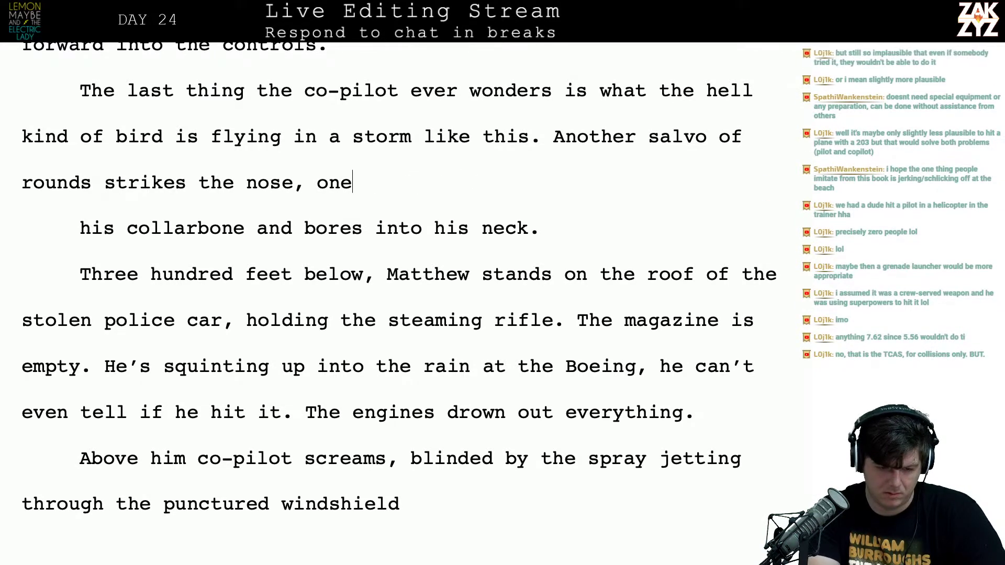
pyautogui.press('BackSpace')
pyautogui.press('BackSpace')
pyautogui.press('BackSpace')
pyautogui.write('eh')
pyautogui.press('BackSpace')
pyautogui.press('BackSpace')
pyautogui.press('BackSpace')
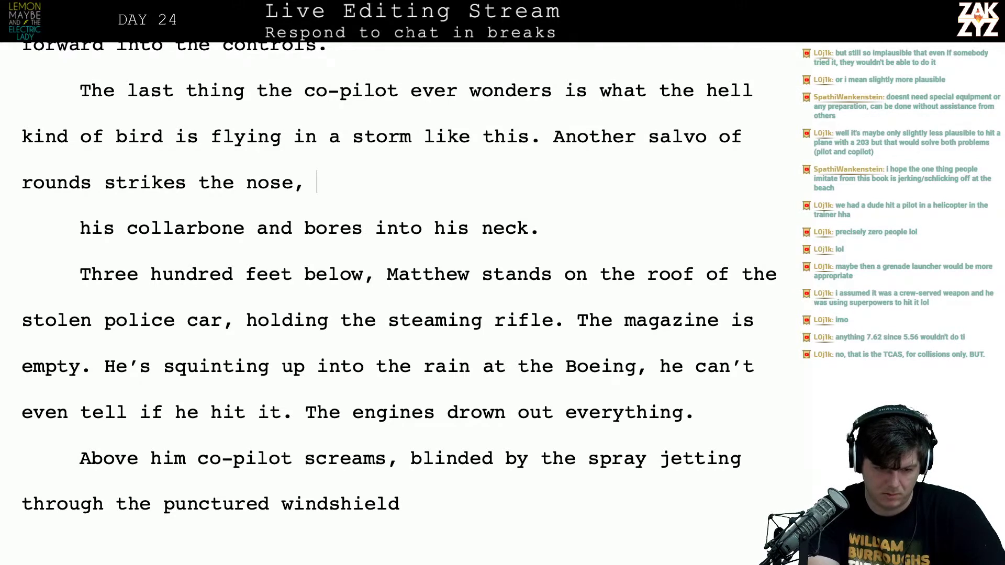
# Continue the salvo sentence after "the nose," with "he feels something slam into his neck."
pyautogui.write('he feels somethi')
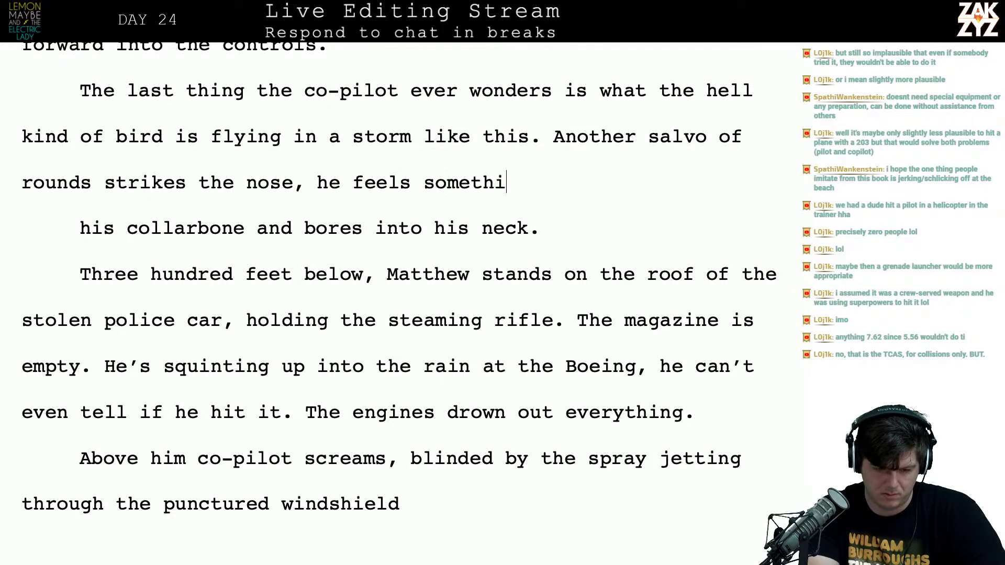
pyautogui.write('ng slam')
pyautogui.press('BackSpace')
pyautogui.write('into')
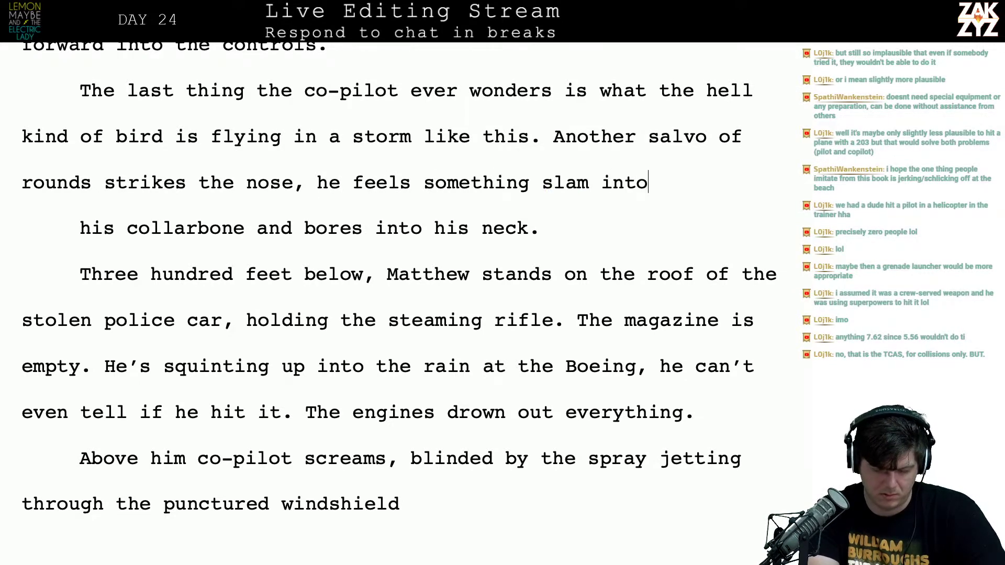
pyautogui.write(' his neck.')
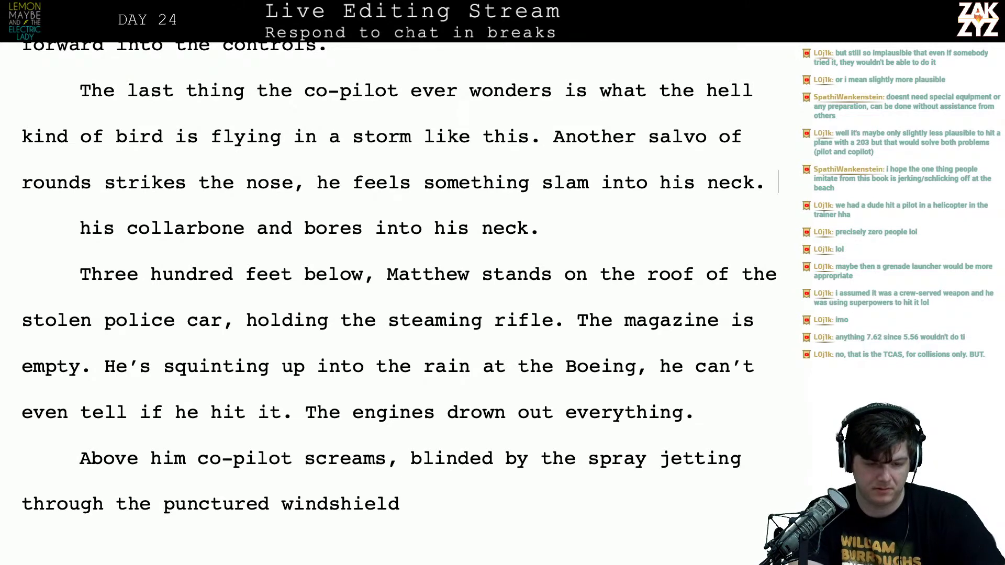
pyautogui.press('Up')
pyautogui.press('Left')
pyautogui.press('Left')
pyautogui.press('Left')
pyautogui.press('Left')
pyautogui.press('Left')
pyautogui.press('Left')
pyautogui.press('Left')
pyautogui.press('Left')
pyautogui.press('Left')
pyautogui.press('Left')
pyautogui.press('Left')
pyautogui.press('Right')
pyautogui.press('Right')
pyautogui.press('Right')
pyautogui.press('Right')
pyautogui.press('Right')
pyautogui.press('Right')
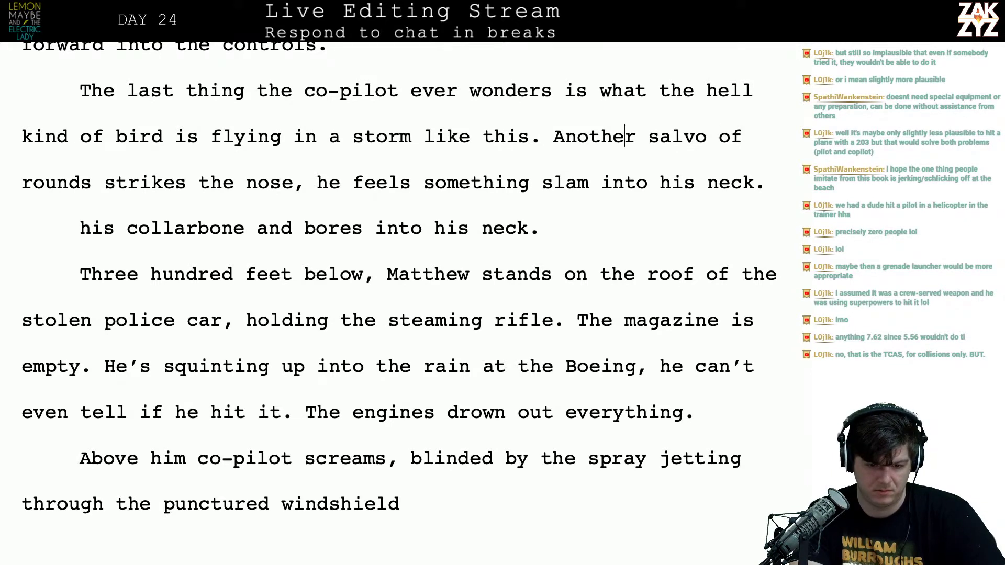
pyautogui.press('Left')
pyautogui.press('Left')
pyautogui.press('Left')
pyautogui.press('Left')
pyautogui.press('Left')
pyautogui.press('Left')
pyautogui.press('Left')
pyautogui.press('Left')
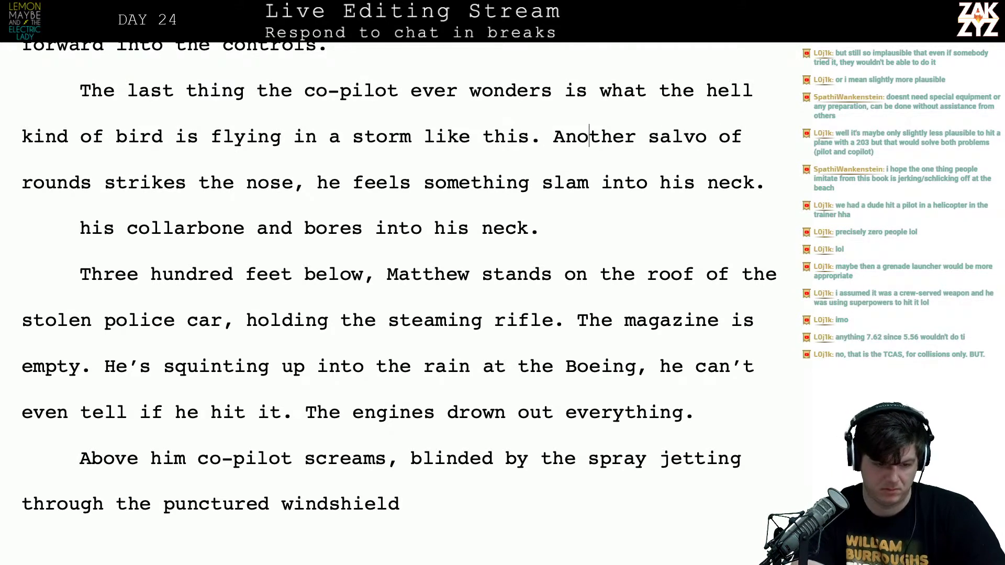
# Split the line before "he feels something" and try "then something sh" after "rounds strikes the nose,"
pyautogui.click(320, 187)
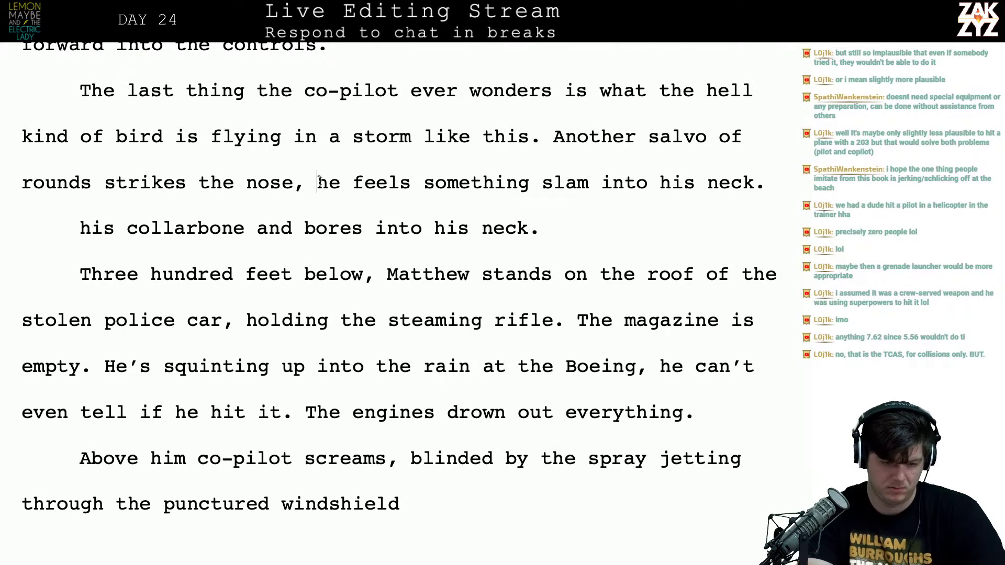
pyautogui.press('Return')
pyautogui.press('Left')
pyautogui.write('then ')
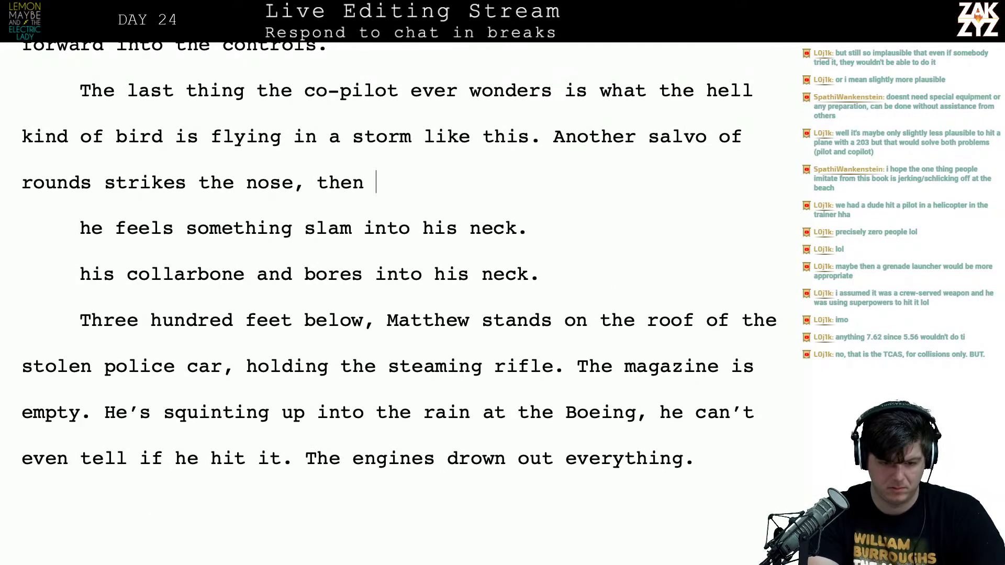
pyautogui.write('so')
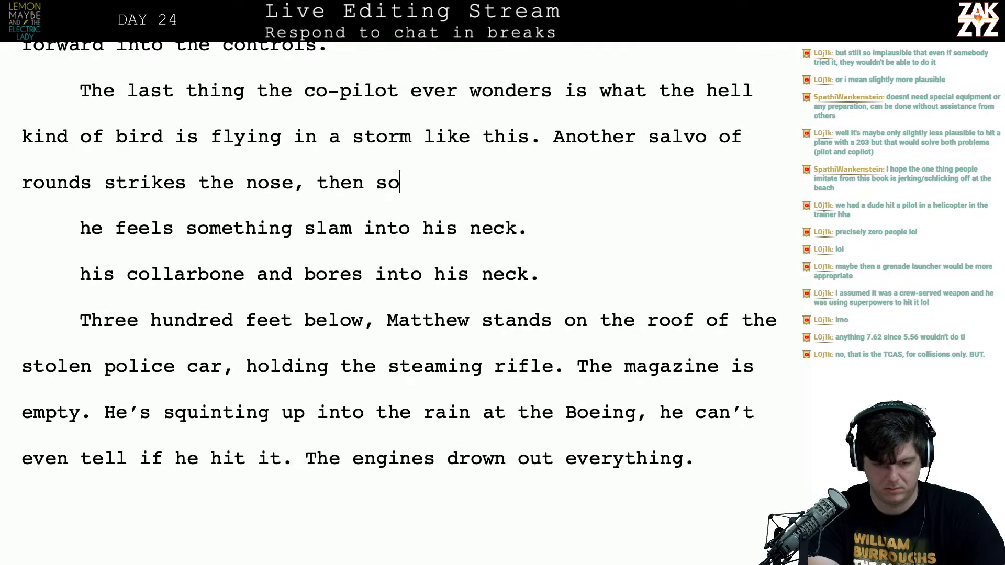
pyautogui.write('mething sharp')
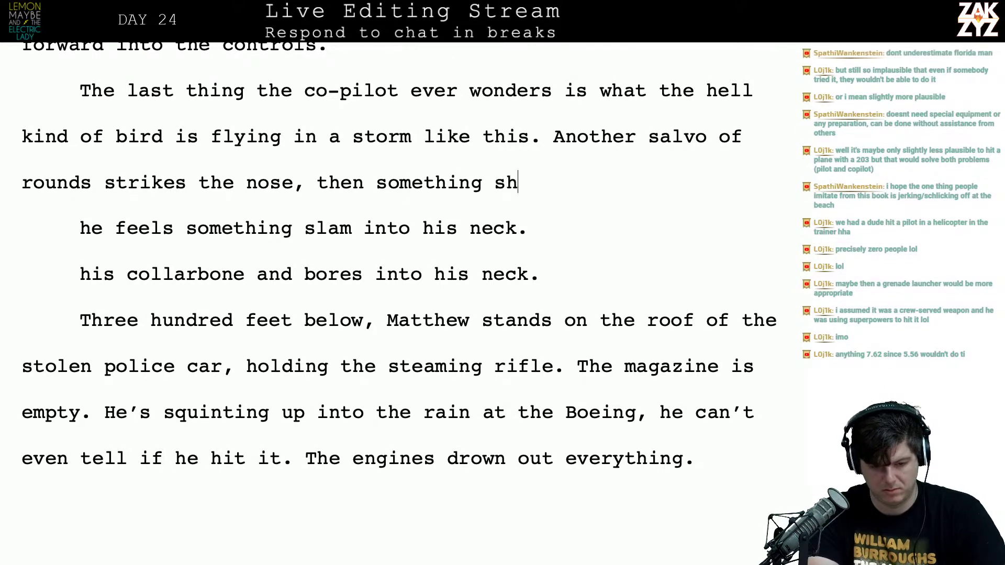
# Replace the "then something" wording after "the nose," with "the there's a sharp pain in his neck"
pyautogui.press('BackSpace')
pyautogui.press('BackSpace')
pyautogui.press('BackSpace')
pyautogui.press('BackSpace')
pyautogui.press('BackSpace')
pyautogui.press('BackSpace')
pyautogui.press('BackSpace')
pyautogui.press('BackSpace')
pyautogui.press('BackSpace')
pyautogui.press('BackSpace')
pyautogui.press('BackSpace')
pyautogui.press('BackSpace')
pyautogui.press('BackSpace')
pyautogui.press('BackSpace')
pyautogui.press('BackSpace')
pyautogui.press('BackSpace')
pyautogui.press('BackSpace')
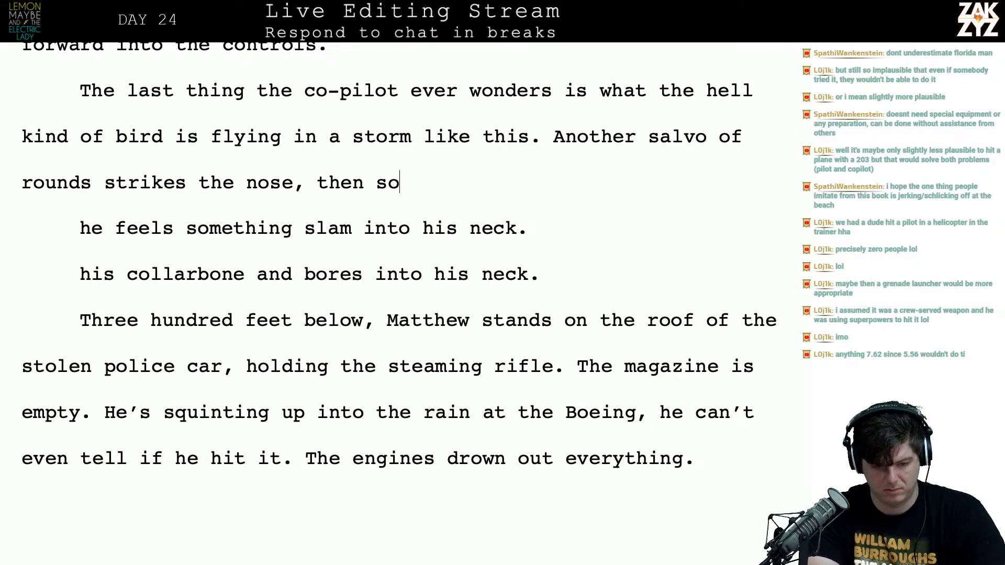
pyautogui.write("there's a sh")
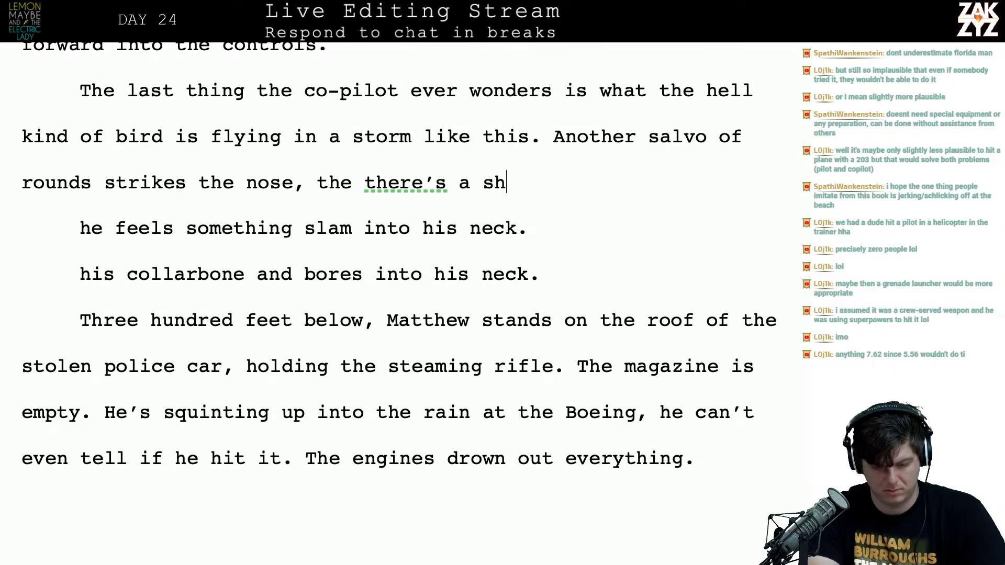
pyautogui.write('arp pain in hs')
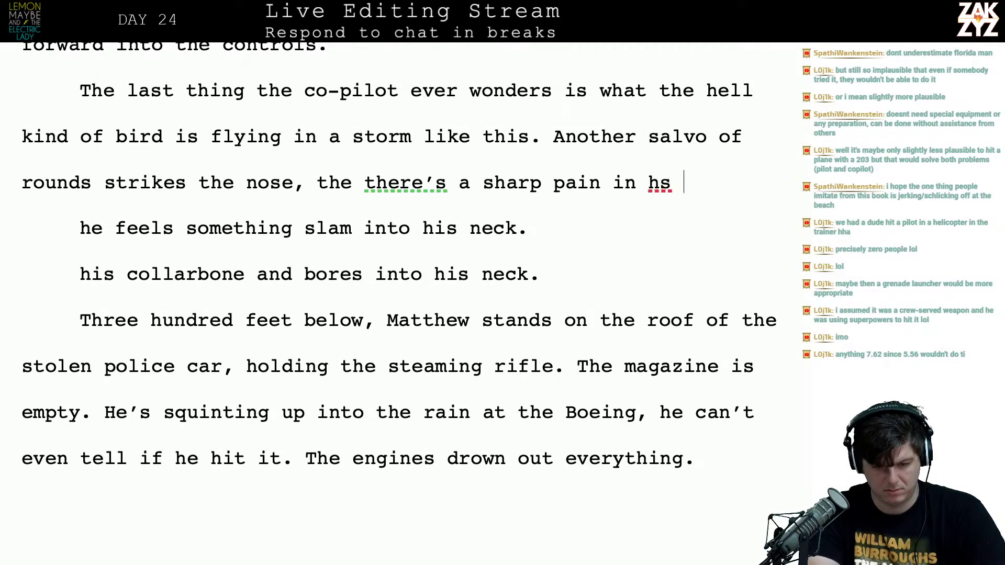
pyautogui.press('BackSpace')
pyautogui.write('is neck nd')
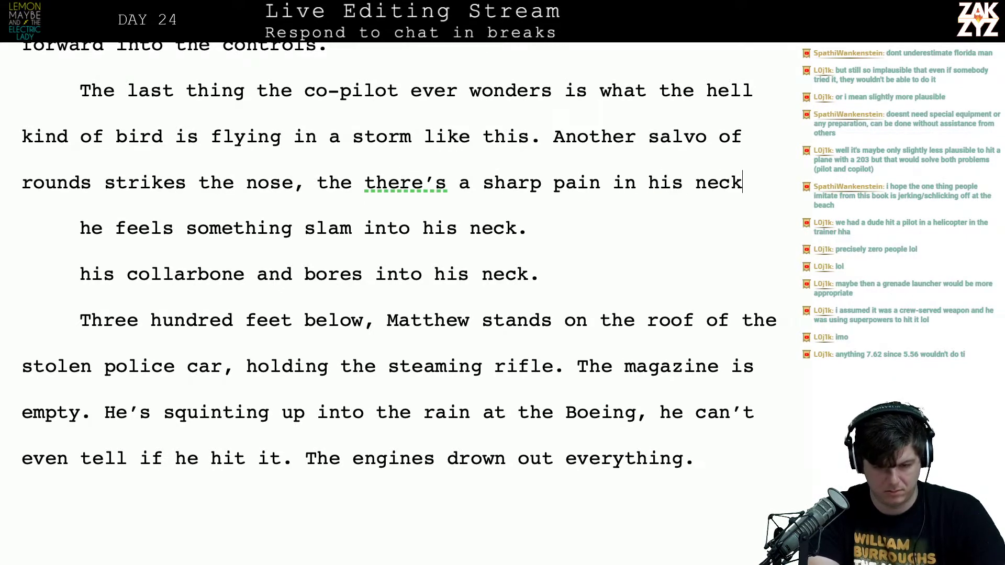
# Extend the salvo sentence after "a sharp pain in his neck" with "and he can't see out of his right eye."
pyautogui.press('Return')
pyautogui.write('he')
pyautogui.press('BackSpace')
pyautogui.press('BackSpace')
pyautogui.press('BackSpace')
pyautogui.press('BackSpace')
pyautogui.press('BackSpace')
pyautogui.write('and')
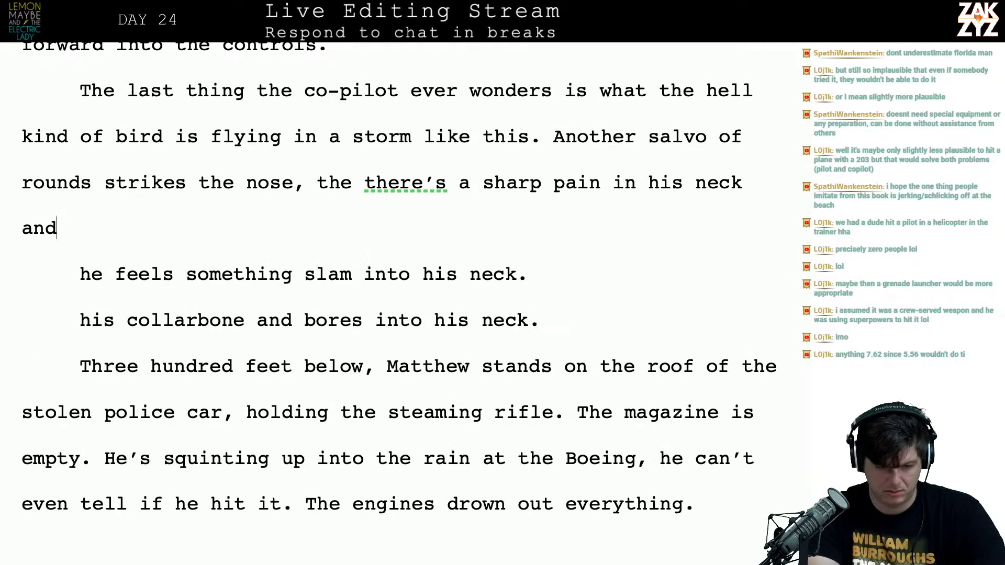
pyautogui.write(" he can't see out")
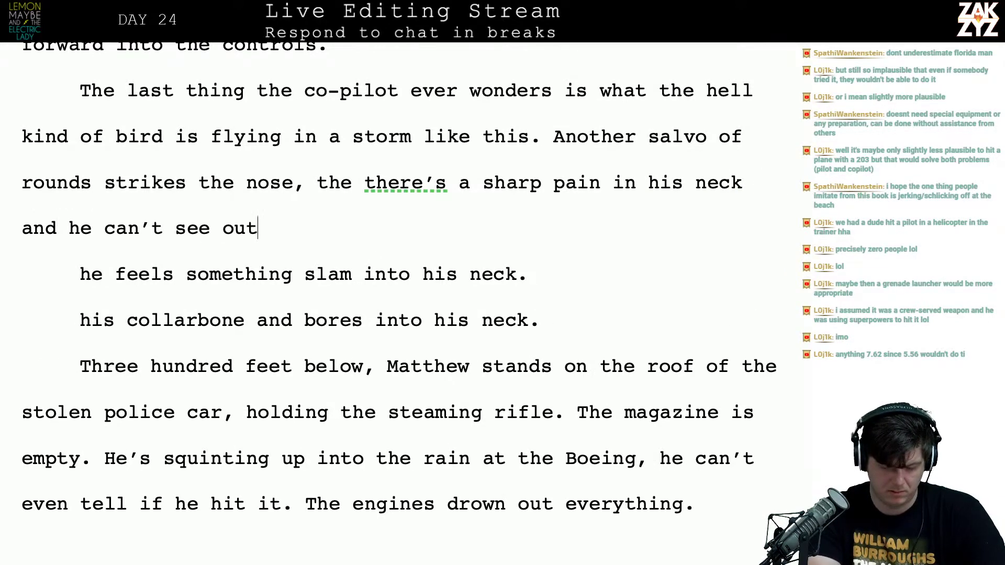
pyautogui.write(' of his right eye.')
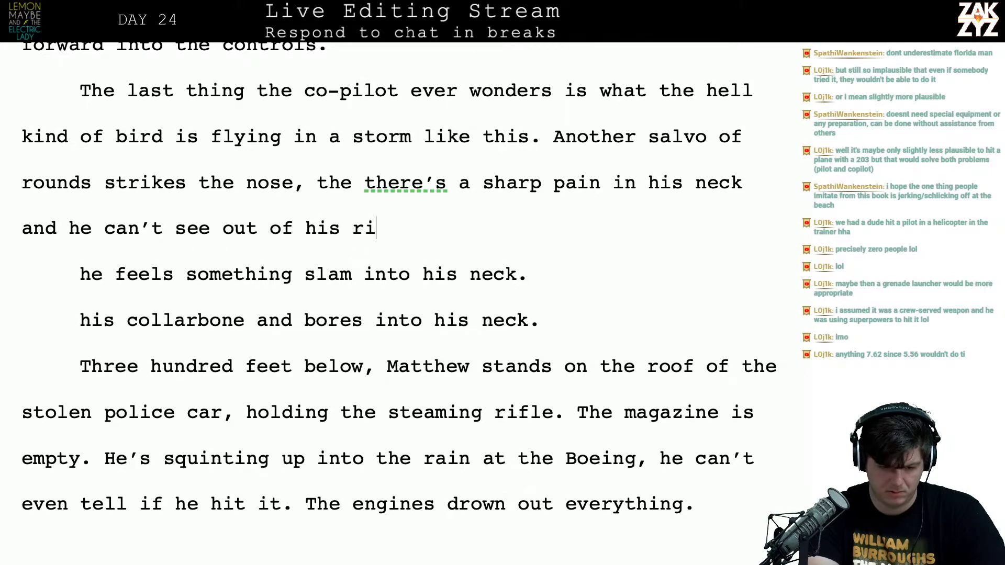
# Delete the leftover drafts "he feels something slam into his neck." and "his collarbone and bores into his neck."
pyautogui.hotkey('shift', 'Down')
pyautogui.hotkey('shift', 'Down')
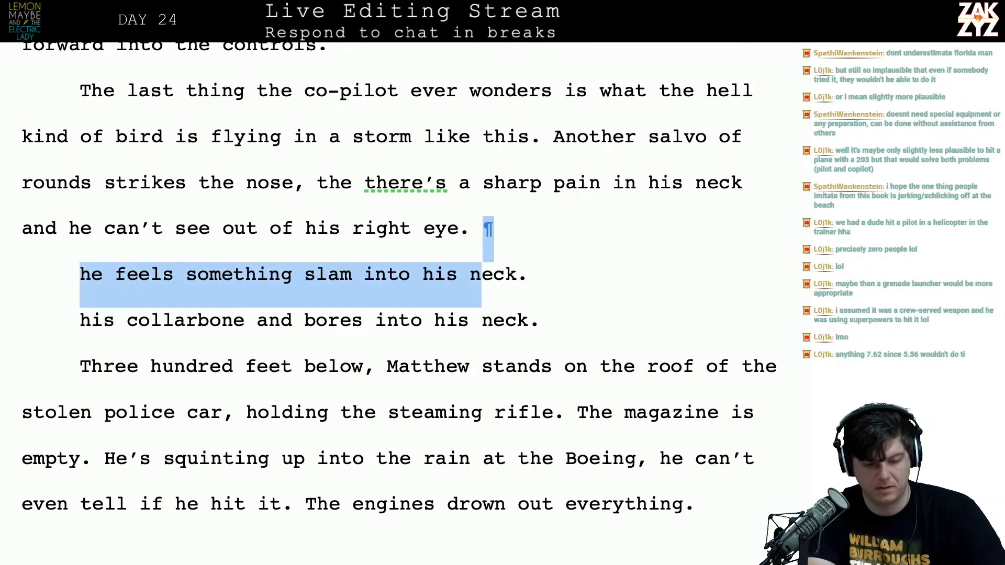
pyautogui.hotkey('shift', 'Right')
pyautogui.hotkey('shift', 'Right')
pyautogui.hotkey('shift', 'Right')
pyautogui.hotkey('shift', 'Right')
pyautogui.hotkey('shift', 'Right')
pyautogui.hotkey('shift', 'Right')
pyautogui.hotkey('shift', 'Left')
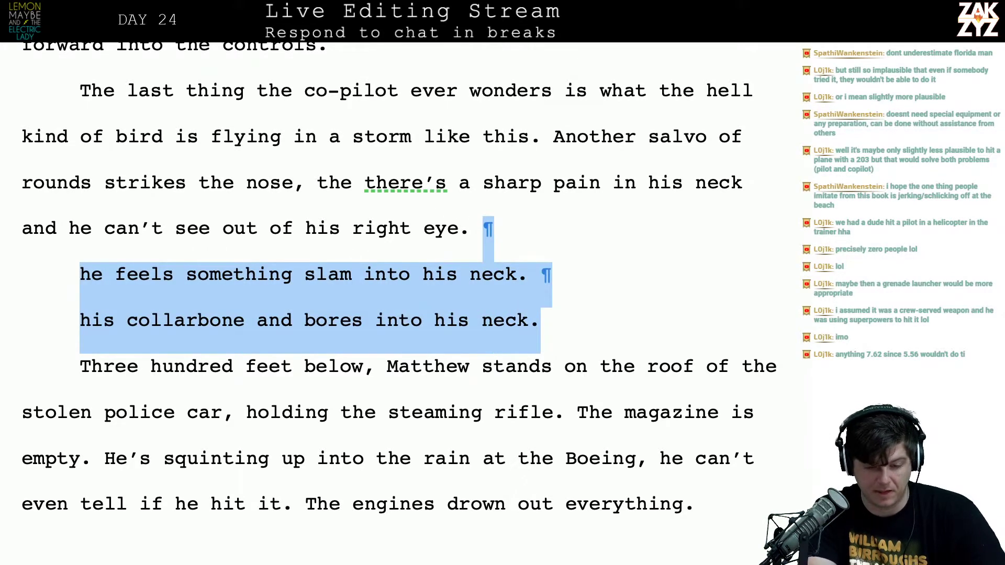
pyautogui.press('BackSpace')
# Split off "blinded by the spray" after "Above him co-pilot screams," and add "his other eye blinded" in its place
pyautogui.scroll(-3, 397, 275)
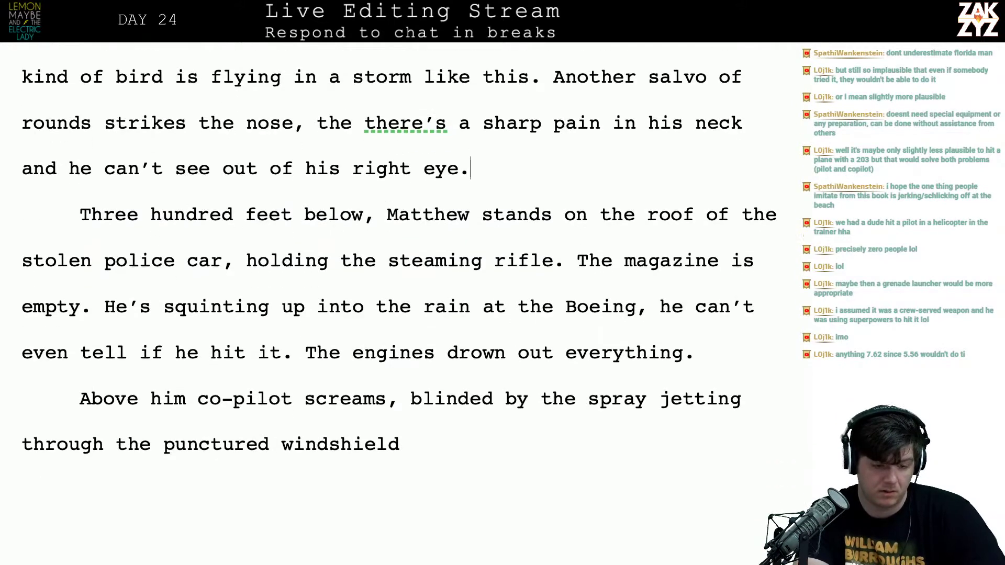
pyautogui.scroll(-1, 397, 275)
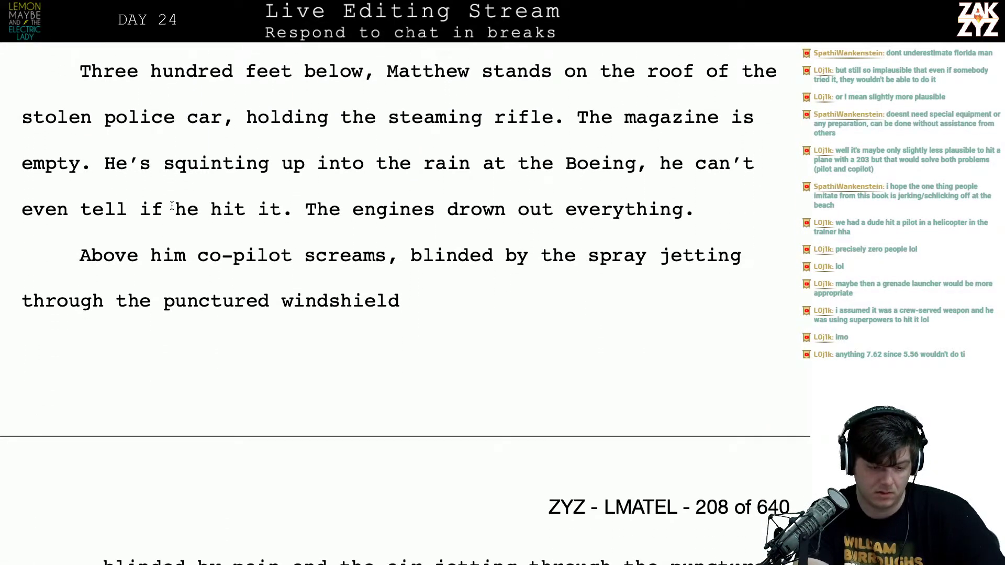
pyautogui.scroll(-2, 172, 205)
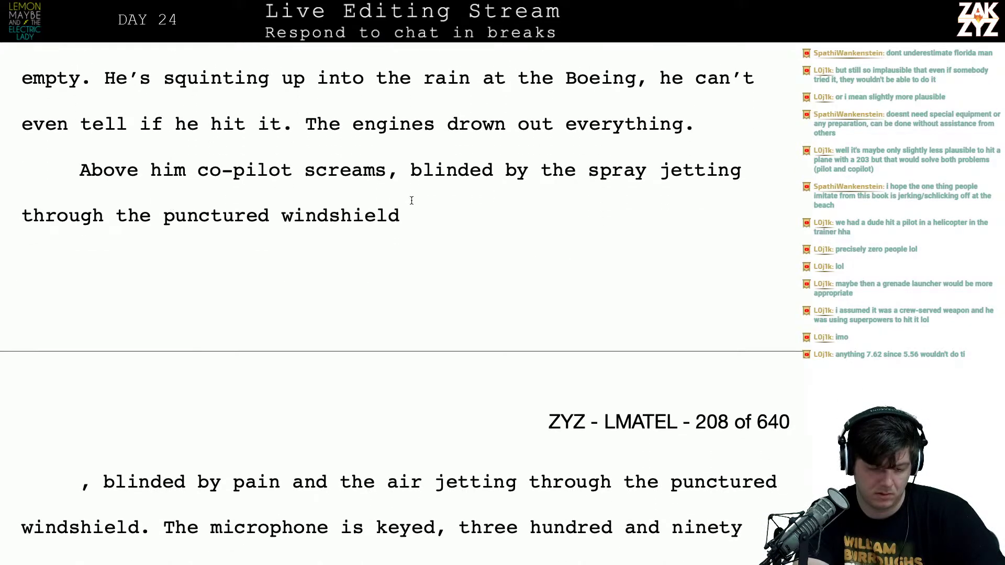
pyautogui.click(408, 176)
pyautogui.hotkey('ctrl', 'Return')
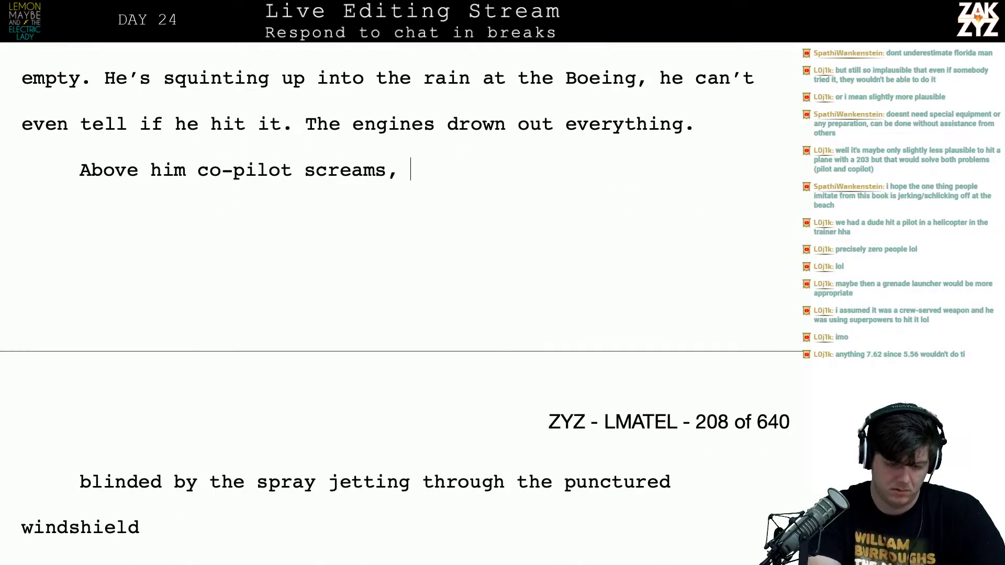
pyautogui.write('his other eye ')
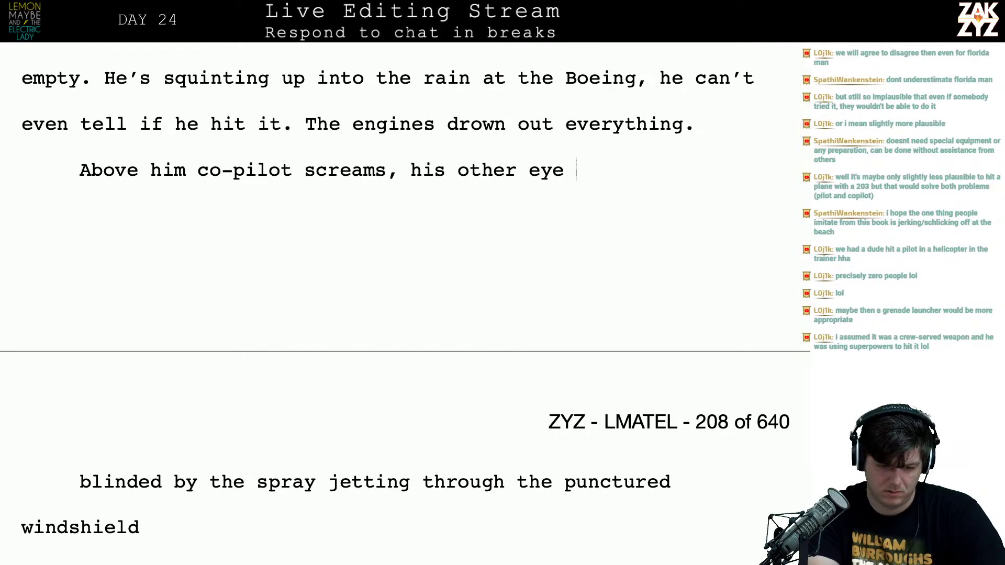
pyautogui.write('blinded')
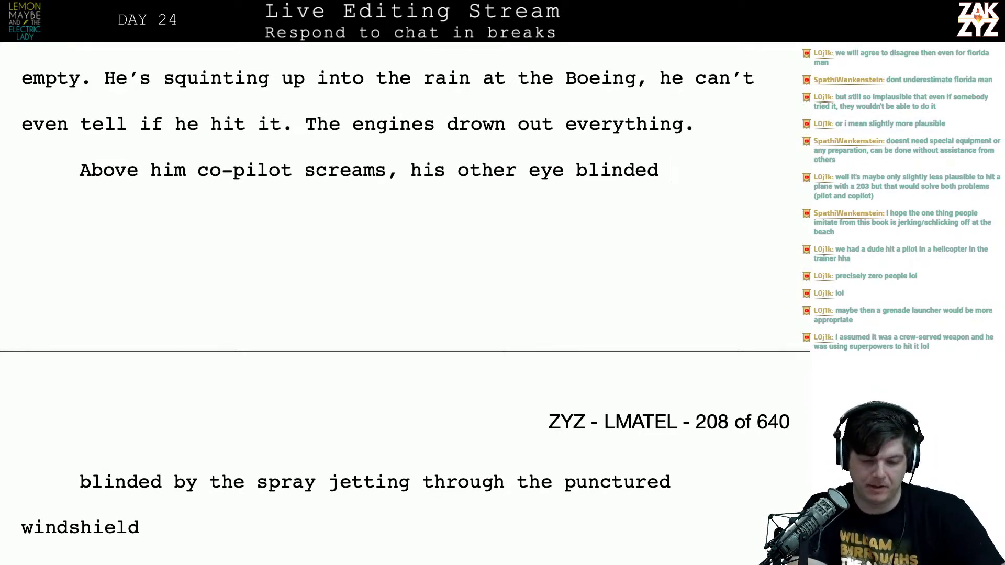
# Complete the co-pilot sentence after "his other eye blinded" with "by the spray and debris jetting through the punctured windshield."
pyautogui.press('Down')
pyautogui.press('Left')
pyautogui.press('Up')
pyautogui.press('Right')
pyautogui.press('Down')
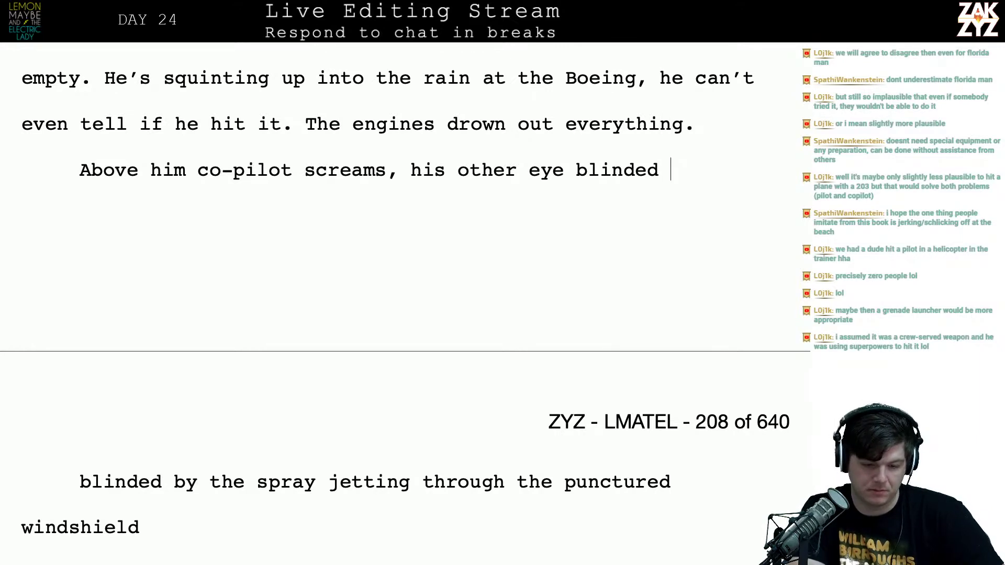
pyautogui.press('Left')
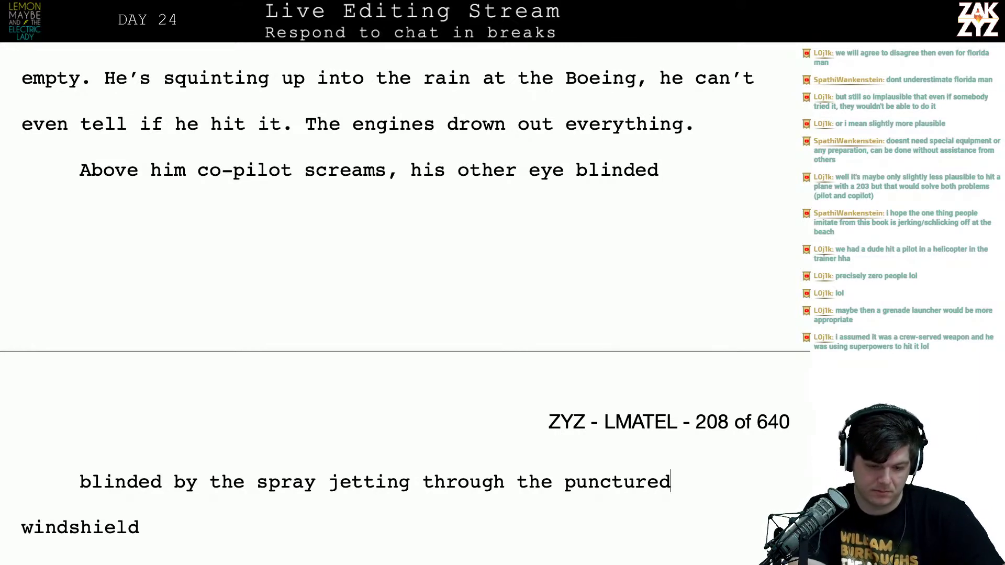
pyautogui.write('by the ')
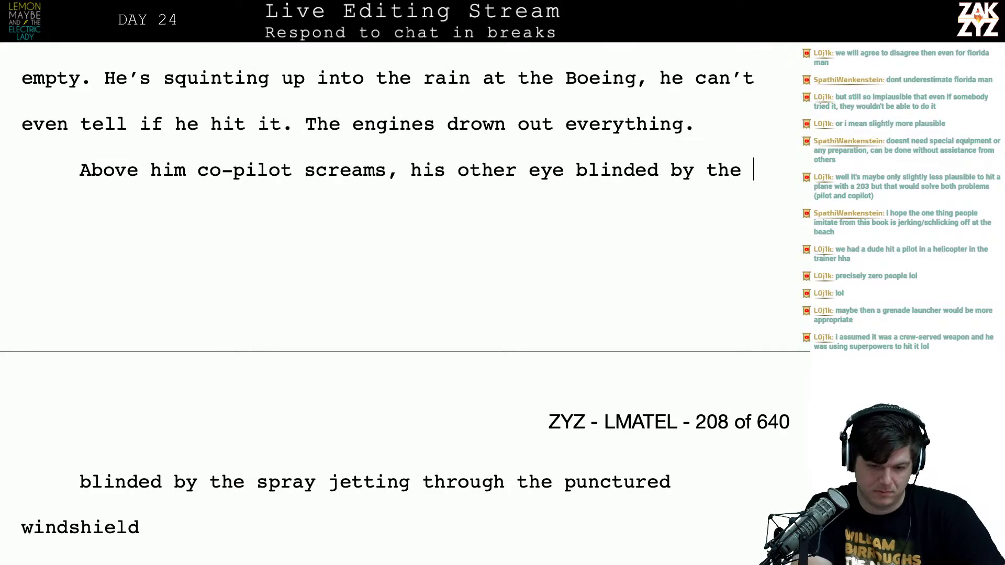
pyautogui.write('spray and')
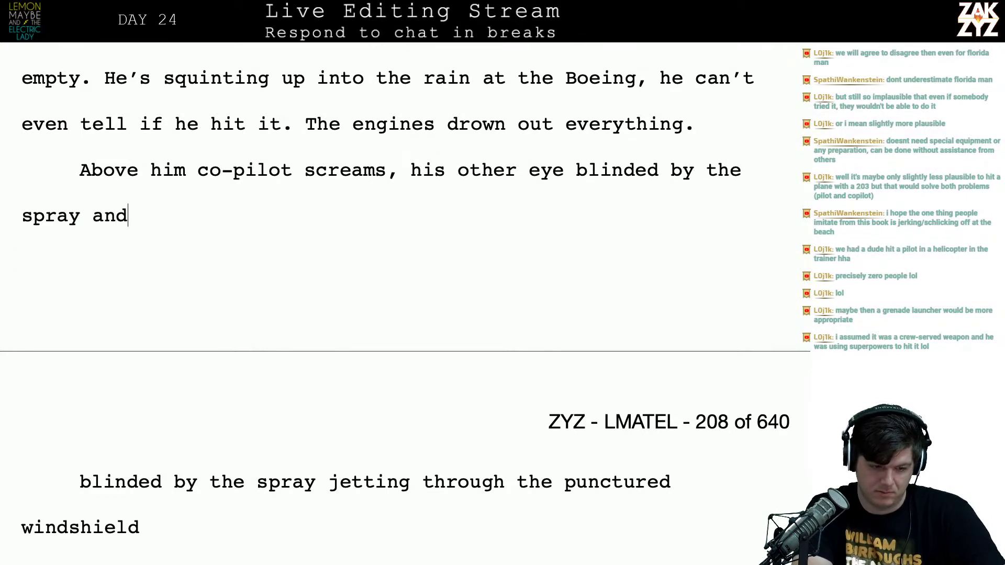
pyautogui.write(' debris jettin')
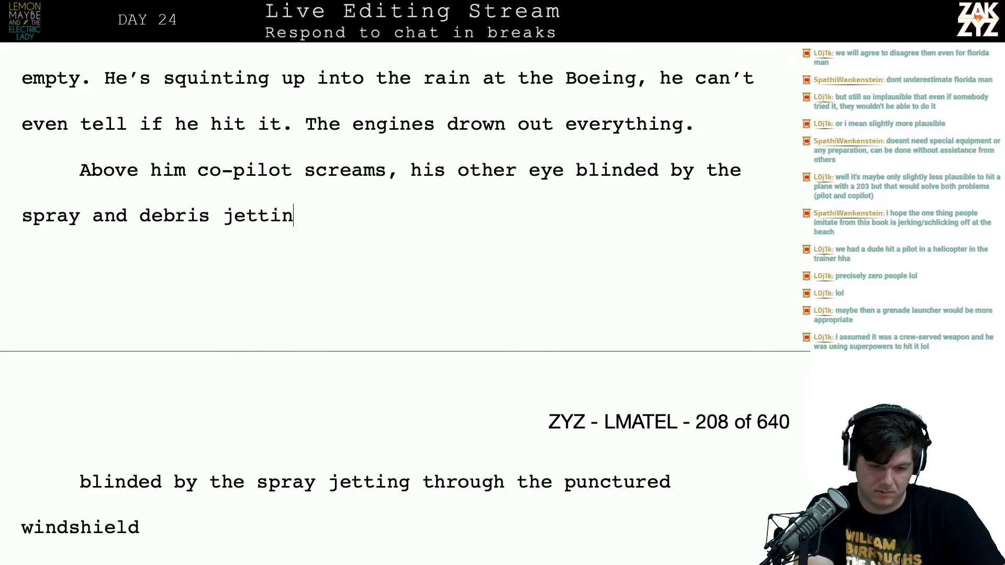
pyautogui.write('g through the punct')
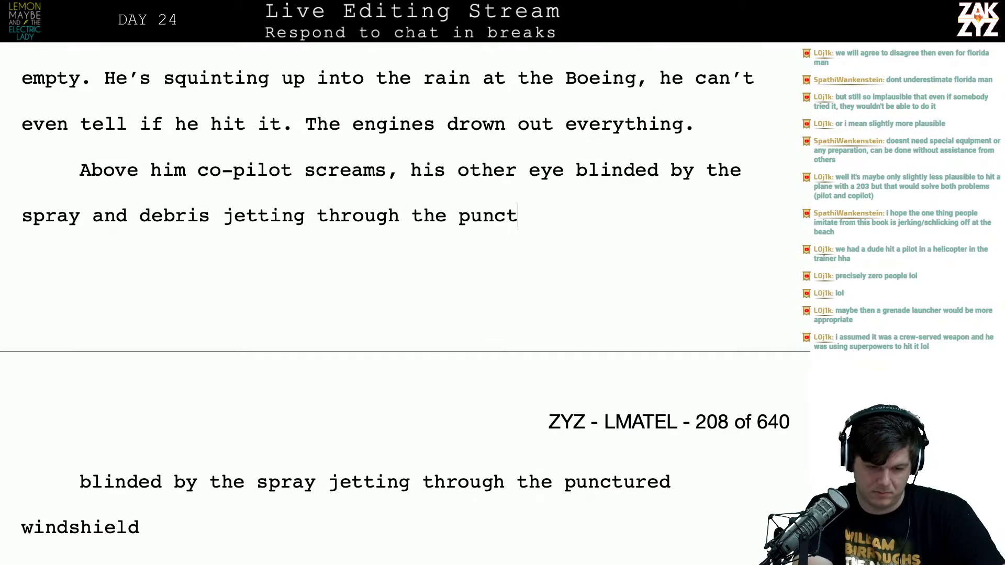
pyautogui.write('ured windshield.')
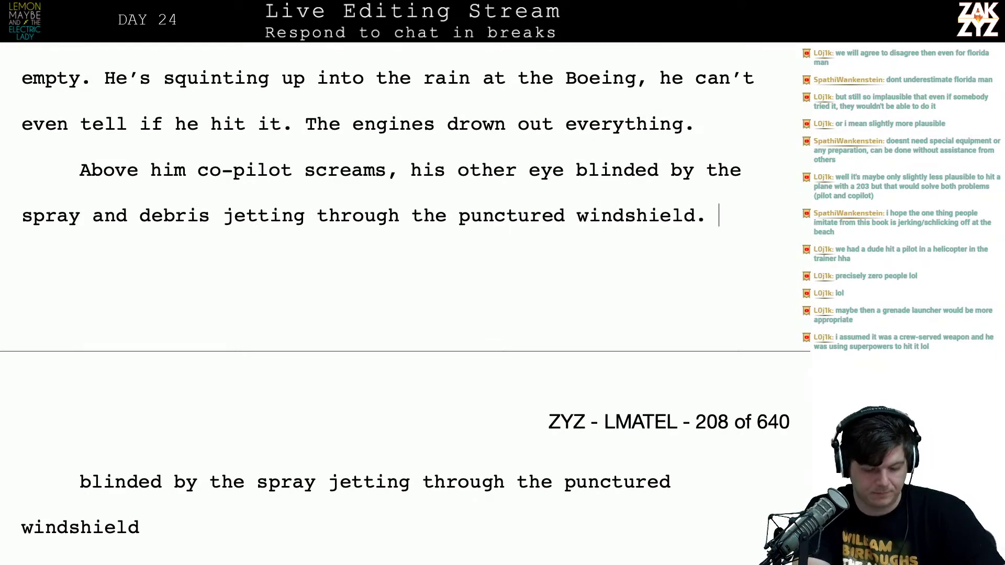
# Delete the leftover "blinded by the spray" and "blinded by pain and the air" drafts so "The microphone" directly follows "punctured windshield."
pyautogui.hotkey('shift', 'Down')
pyautogui.hotkey('shift', 'Down')
pyautogui.hotkey('shift', 'Right')
pyautogui.hotkey('shift', 'Right')
pyautogui.hotkey('shift', 'Right')
pyautogui.hotkey('shift', 'Right')
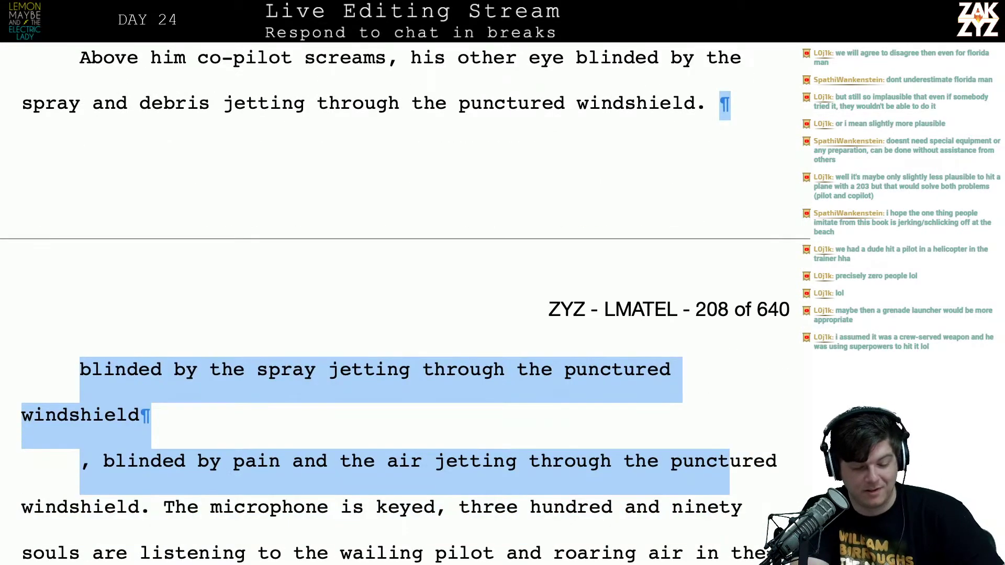
pyautogui.hotkey('shift', 'Right')
pyautogui.hotkey('shift', 'Right')
pyautogui.hotkey('shift', 'Right')
pyautogui.hotkey('shift', 'Right')
pyautogui.hotkey('shift', 'Right')
pyautogui.hotkey('shift', 'Right')
pyautogui.hotkey('shift', 'Right')
pyautogui.hotkey('shift', 'Right')
pyautogui.hotkey('shift', 'Right')
pyautogui.hotkey('shift', 'Right')
pyautogui.hotkey('shift', 'Right')
pyautogui.hotkey('shift', 'Right')
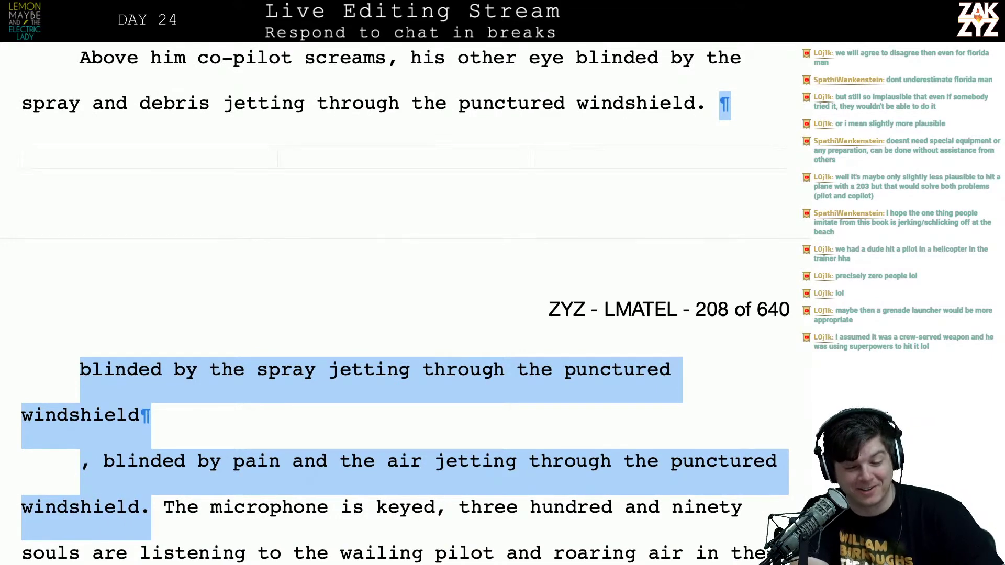
pyautogui.press('BackSpace')
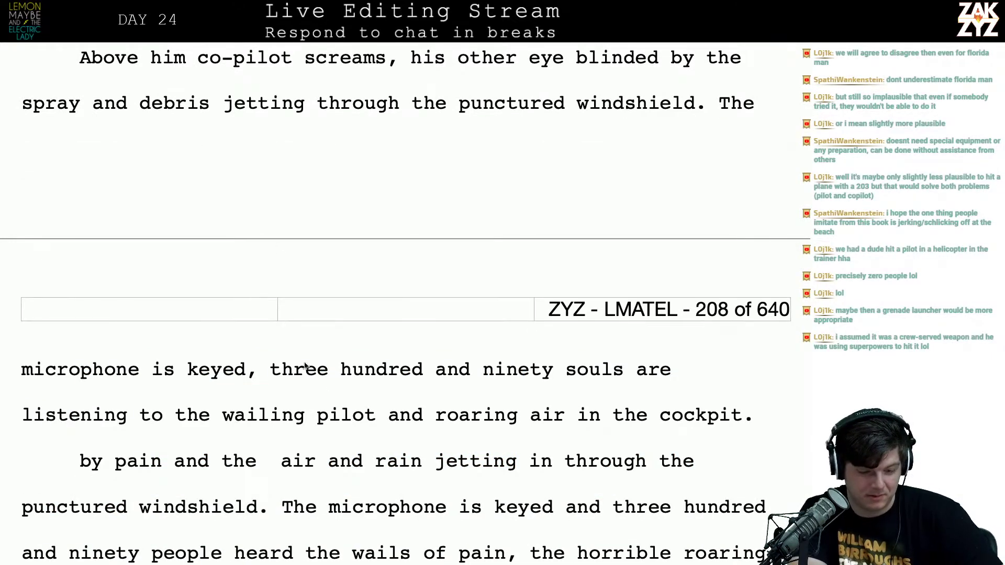
# Split off "to the wailing pilot" after "souls are listening" and write "to him wail as he bleeds to death." in its place
pyautogui.click(136, 422)
pyautogui.press('Return')
pyautogui.press('Left')
pyautogui.write('to him')
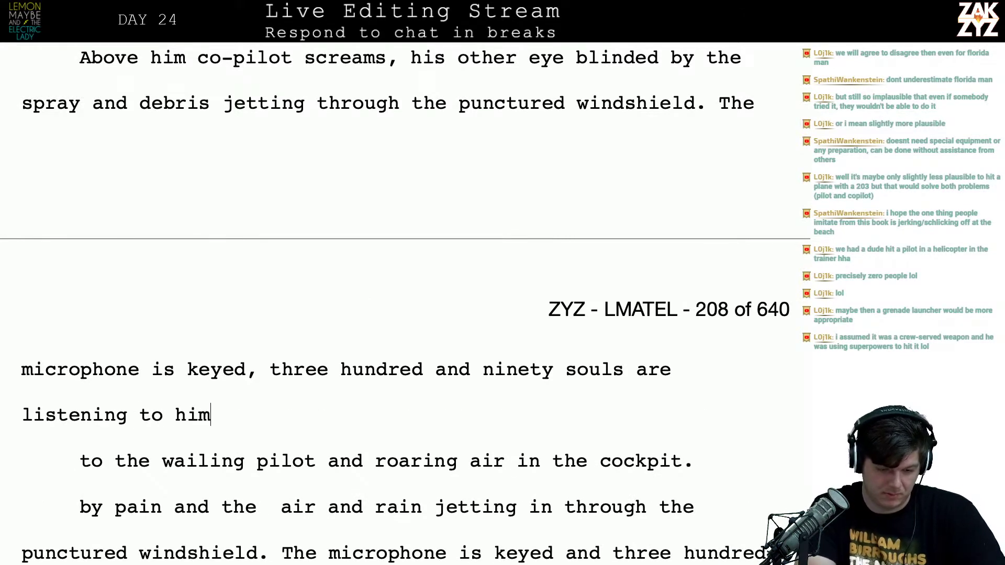
pyautogui.write(' wail as he bl')
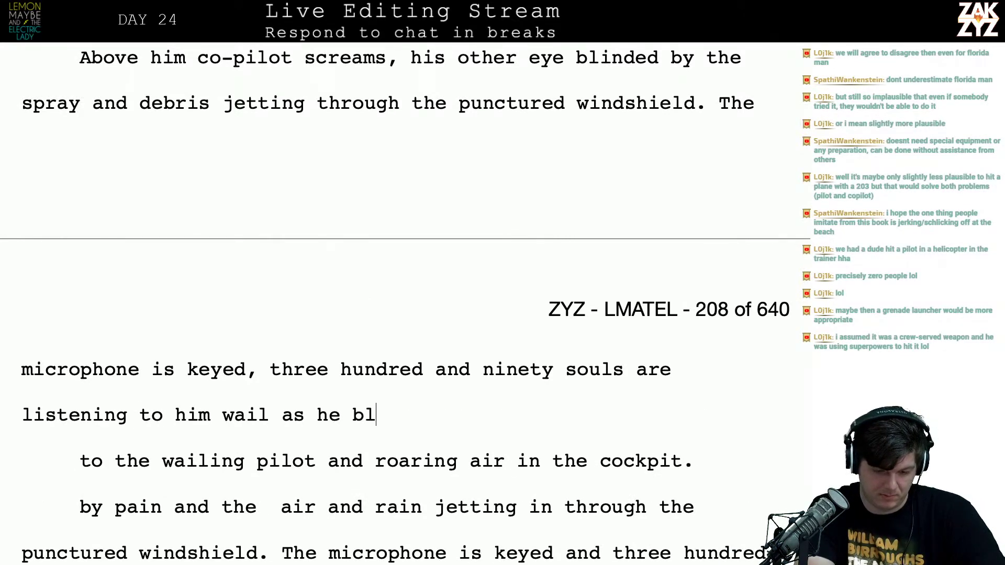
pyautogui.write('eeds to death.')
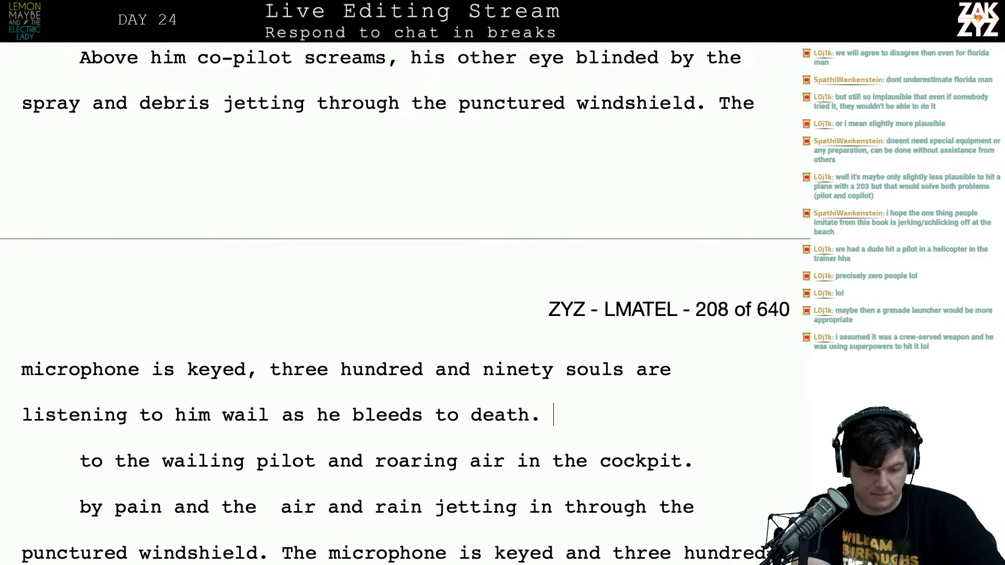
pyautogui.press('BackSpace')
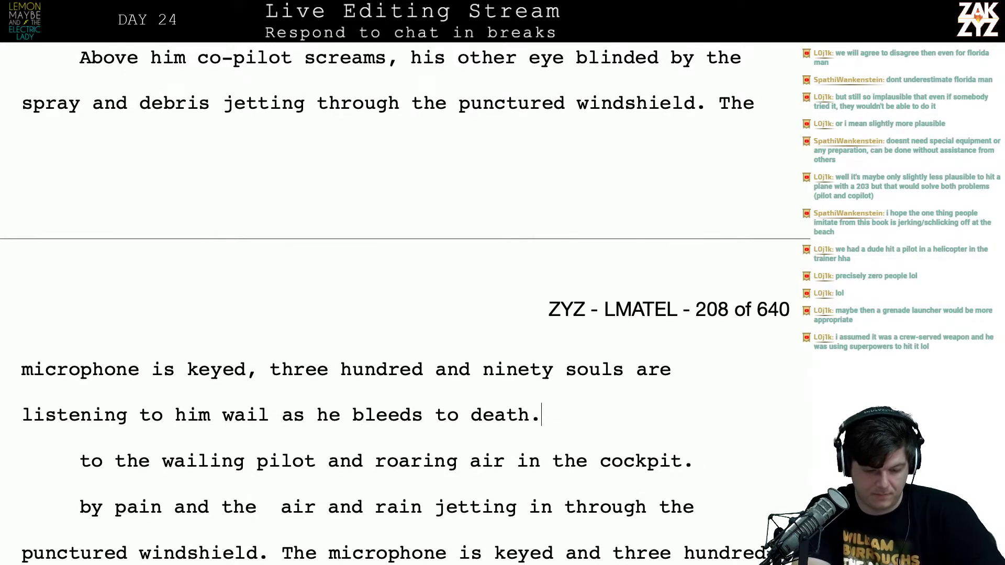
# Extend the sentence after "bleeds to death" with "with air roaring into the cockpit" before the period
pyautogui.press('Down')
pyautogui.press('Up')
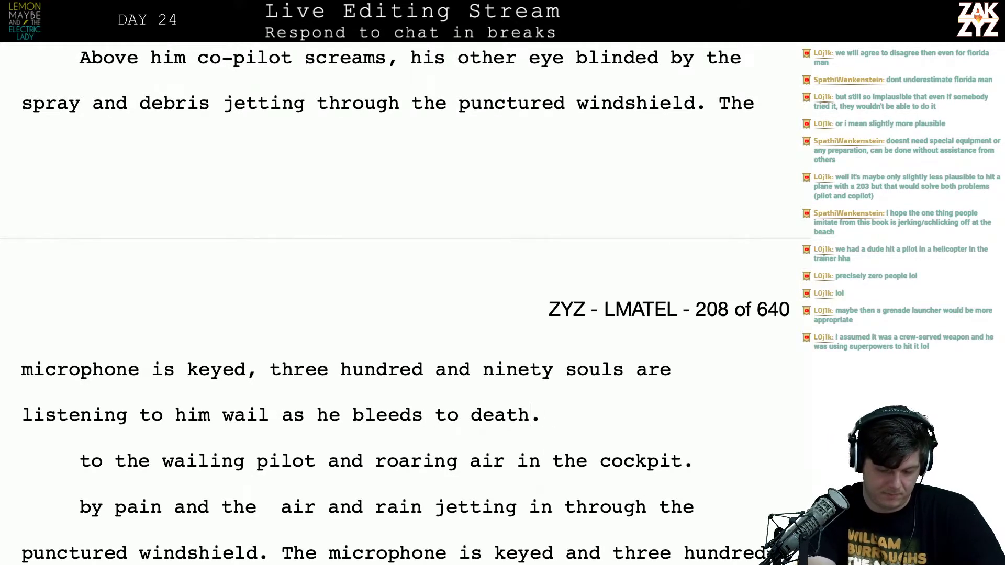
pyautogui.write('while the')
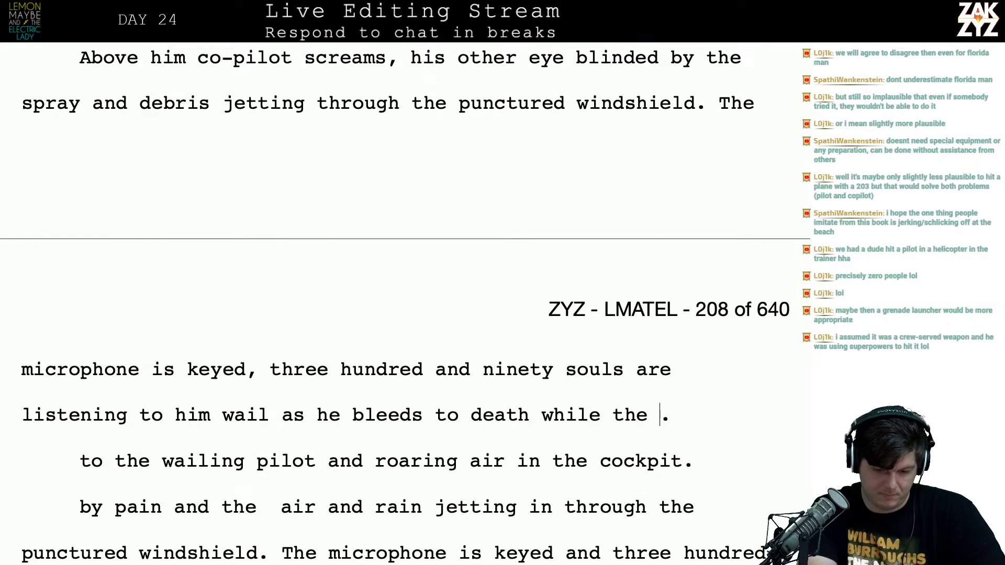
pyautogui.press('BackSpace')
pyautogui.press('BackSpace')
pyautogui.press('BackSpace')
pyautogui.press('BackSpace')
pyautogui.press('BackSpace')
pyautogui.press('BackSpace')
pyautogui.press('BackSpace')
pyautogui.press('BackSpace')
pyautogui.press('BackSpace')
pyautogui.press('BackSpace')
pyautogui.press('BackSpace')
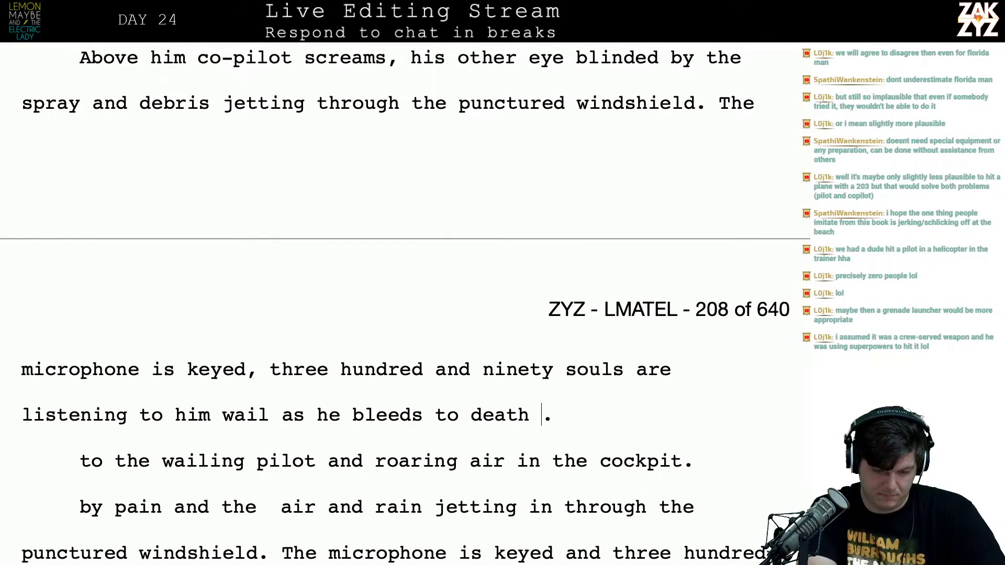
pyautogui.write('with air')
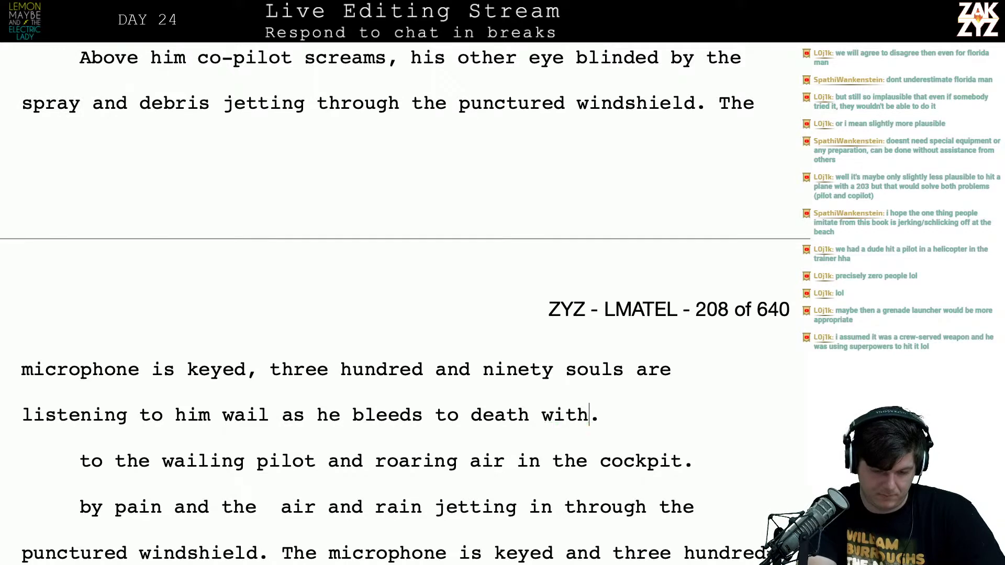
pyautogui.write(' roaring into the c')
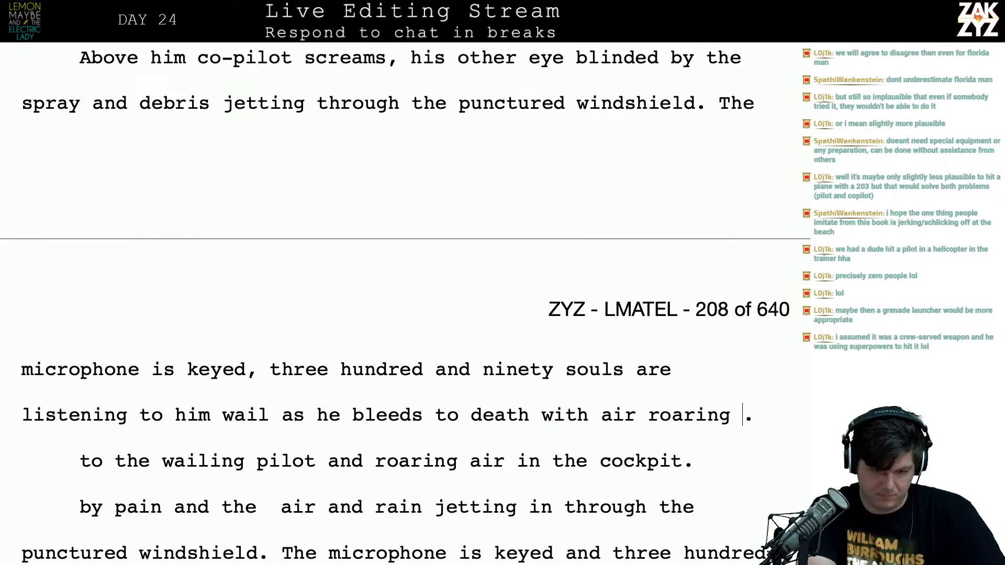
pyautogui.write('ockpit.')
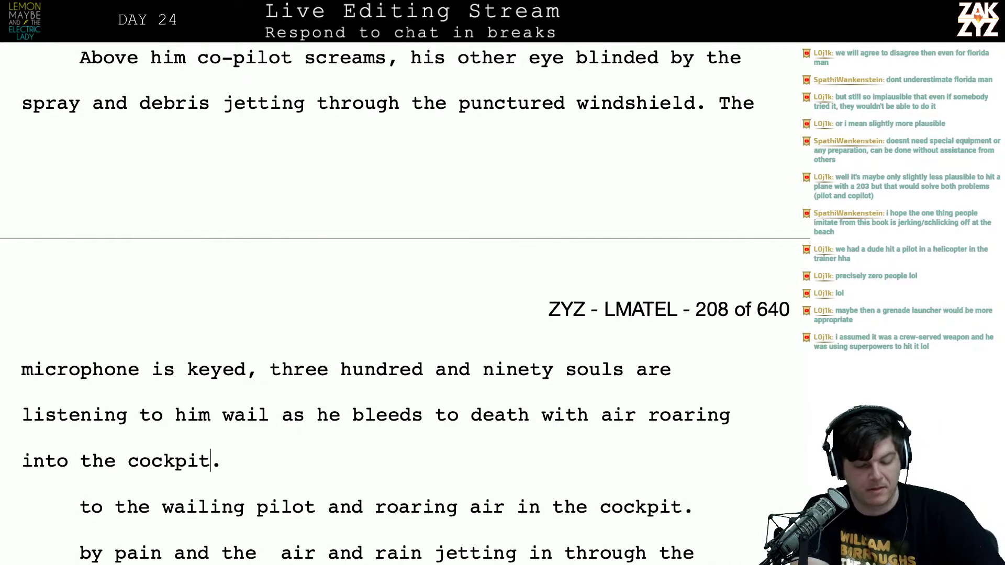
# Split off "to him wail" after "souls are listening" and write "him bleeding out as air roars into the cockpit." instead
pyautogui.press('Up')
pyautogui.press('Right')
pyautogui.press('Right')
pyautogui.press('Right')
pyautogui.press('Right')
pyautogui.press('Right')
pyautogui.press('Right')
pyautogui.press('Up')
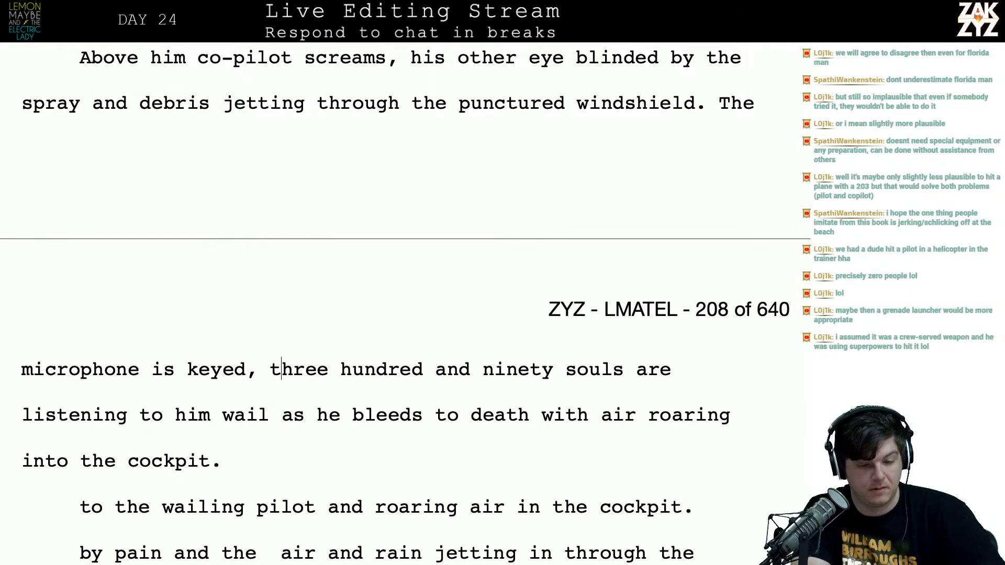
pyautogui.press('Left')
pyautogui.press('Right')
pyautogui.press('Right')
pyautogui.press('Right')
pyautogui.press('Right')
pyautogui.press('Right')
pyautogui.press('Right')
pyautogui.press('Right')
pyautogui.press('Right')
pyautogui.press('Right')
pyautogui.press('Right')
pyautogui.press('Right')
pyautogui.press('Right')
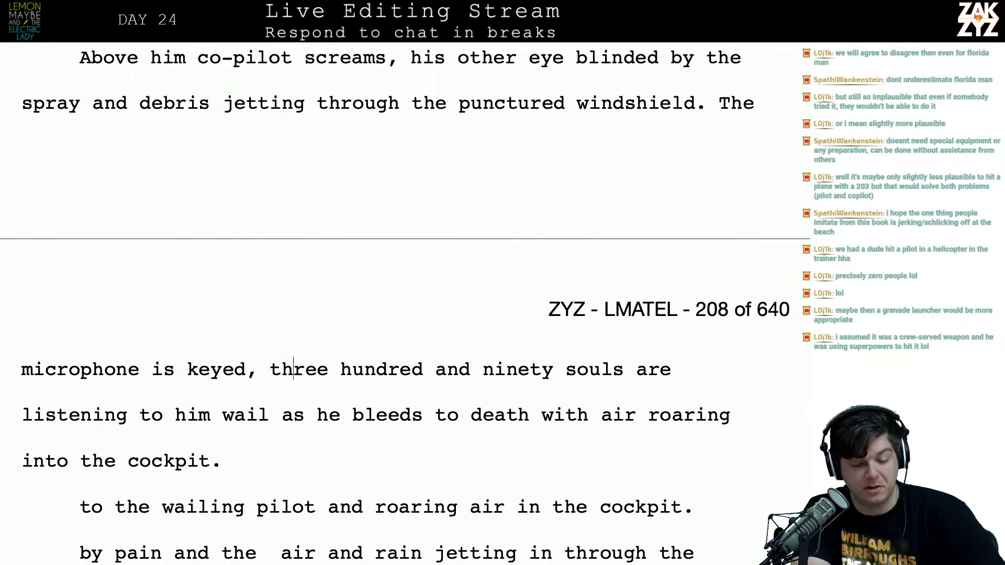
pyautogui.press('Down')
pyautogui.press('Left')
pyautogui.press('Left')
pyautogui.press('Left')
pyautogui.press('Left')
pyautogui.press('Left')
pyautogui.press('Left')
pyautogui.press('Left')
pyautogui.press('Left')
pyautogui.press('Left')
pyautogui.press('Left')
pyautogui.press('Left')
pyautogui.press('Left')
pyautogui.press('Left')
pyautogui.press('Left')
pyautogui.press('Left')
pyautogui.press('Left')
pyautogui.press('Left')
pyautogui.press('Left')
pyautogui.press('Left')
pyautogui.press('Left')
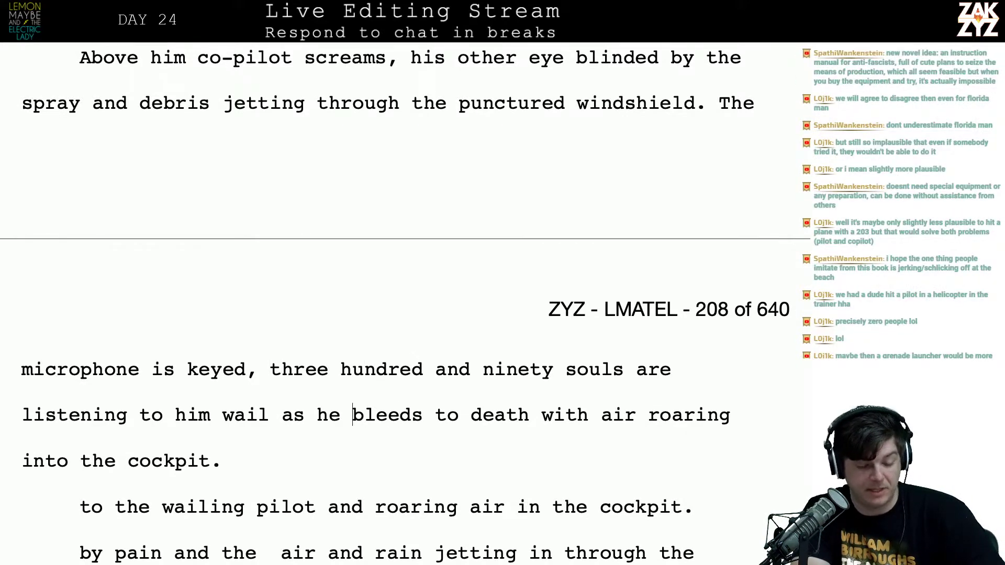
pyautogui.press('Left')
pyautogui.press('Left')
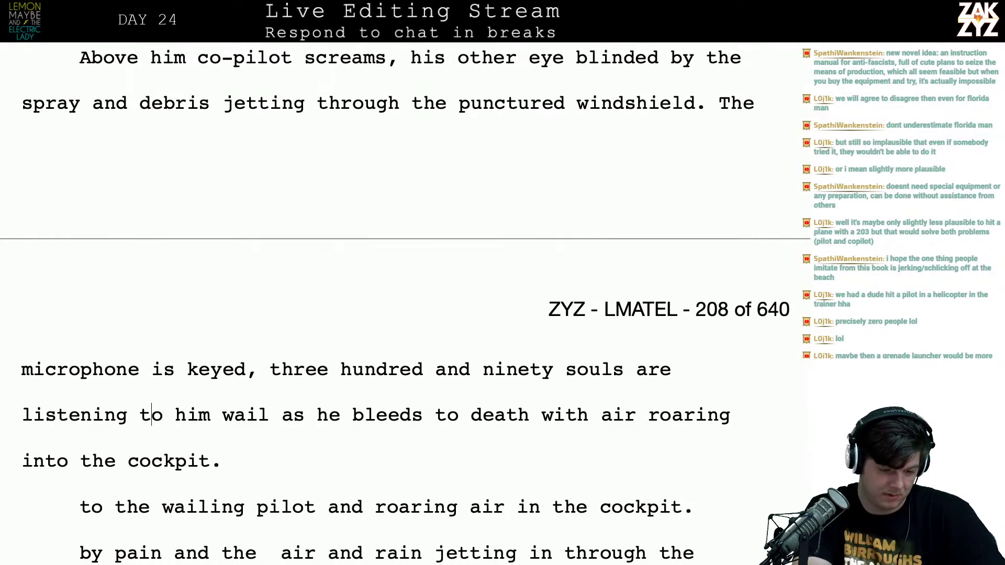
pyautogui.press('Return')
pyautogui.press('Left')
pyautogui.write('him b')
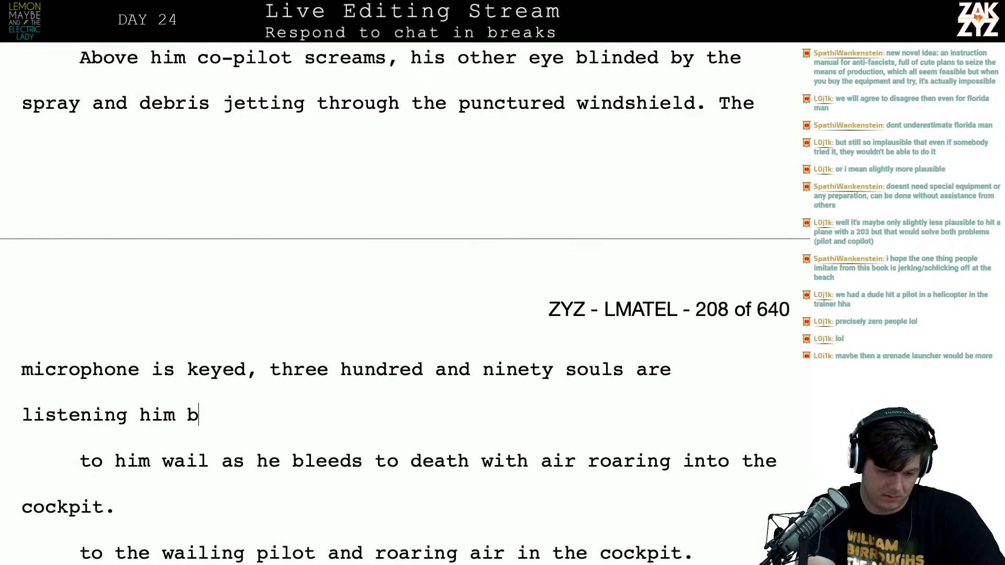
pyautogui.write('leeding out as a')
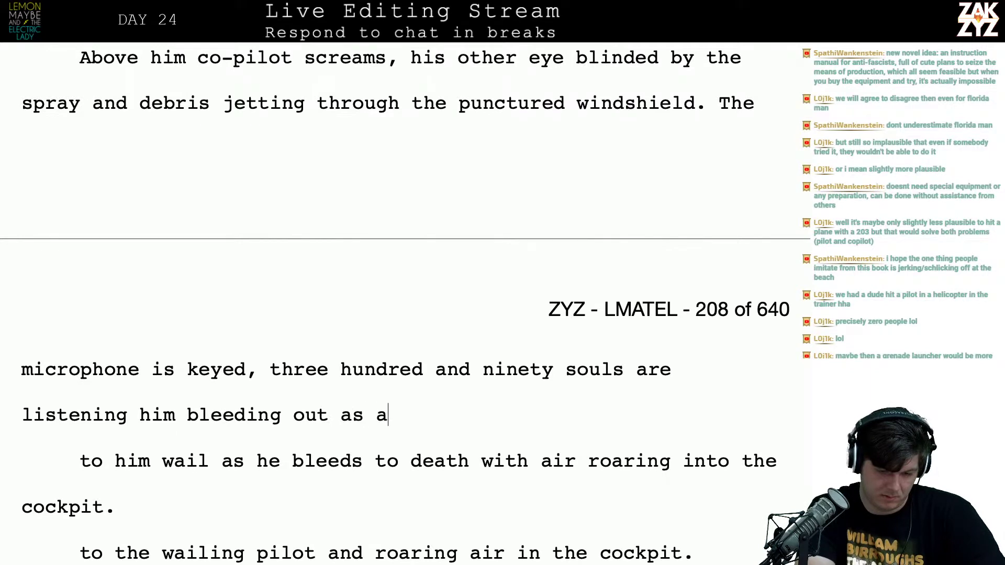
pyautogui.write('ir roars into the cockpit.')
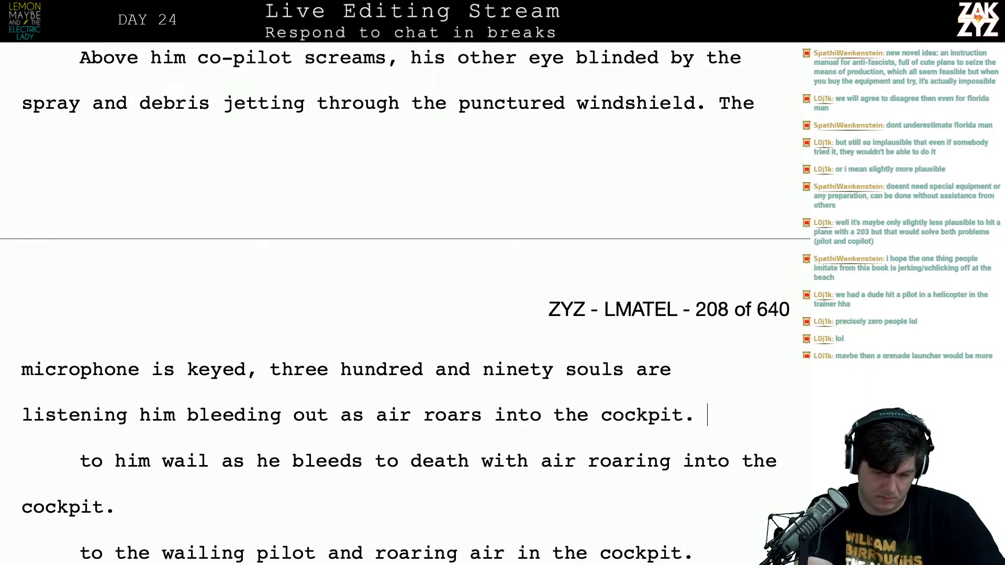
# Delete the leftover draft "to him wail as he bleeds to death with air roaring into the cockpit."
pyautogui.hotkey('shift', 'Down')
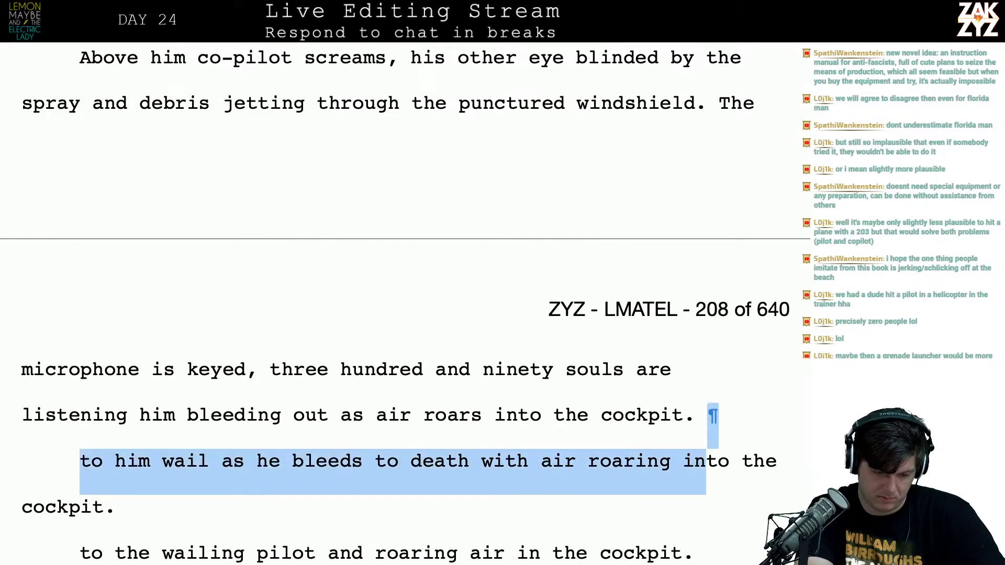
pyautogui.hotkey('shift', 'Down')
pyautogui.press('BackSpace')
# Insert "his death cry as air roars into the cockpit." after "listening", ahead of "him bleeding out"
pyautogui.press('Home')
pyautogui.press('Right')
pyautogui.press('Right')
pyautogui.press('Right')
pyautogui.press('Right')
pyautogui.press('Right')
pyautogui.press('Right')
pyautogui.press('Right')
pyautogui.press('Right')
pyautogui.press('Right')
pyautogui.press('Right')
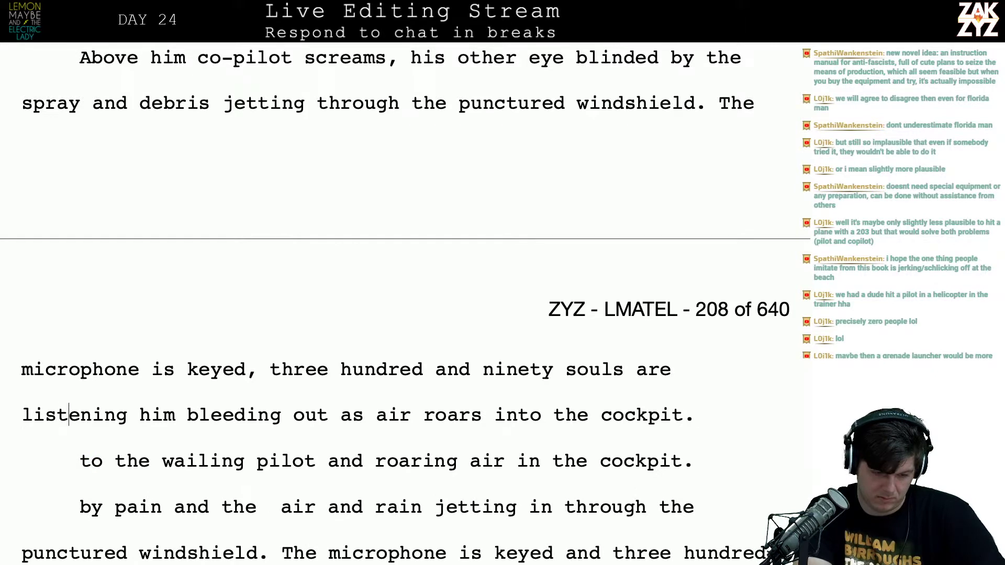
pyautogui.write('his death cry ')
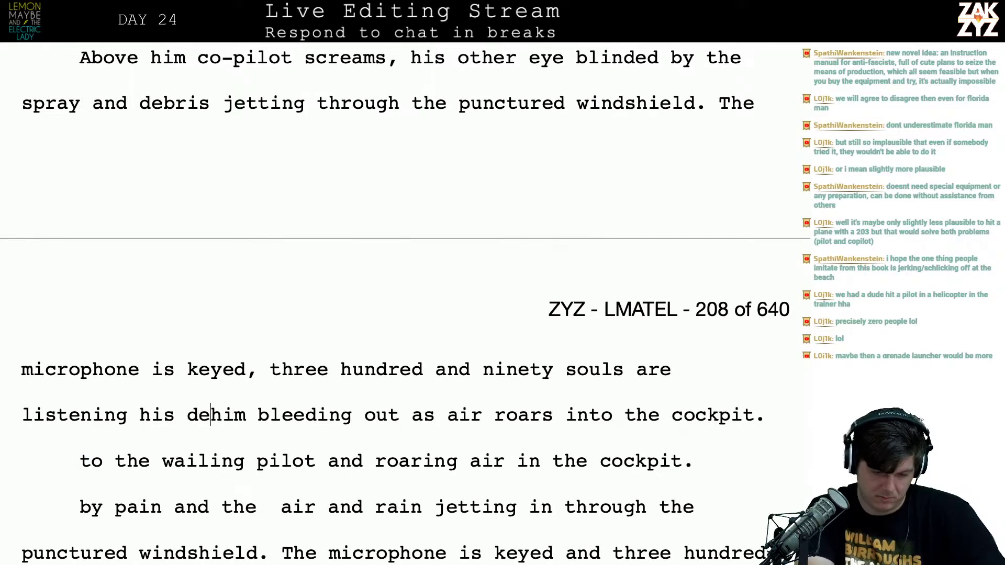
pyautogui.write('as air roars into')
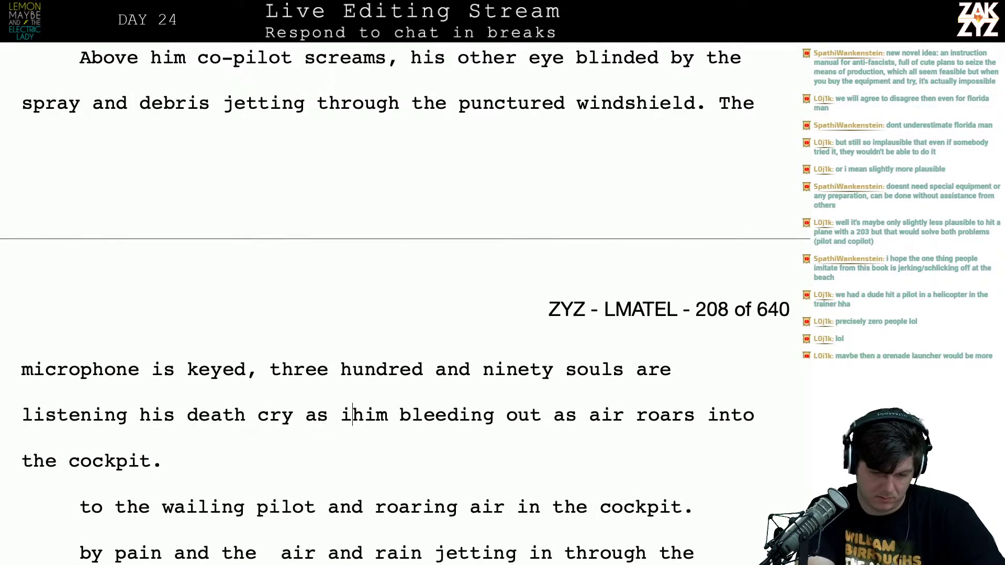
pyautogui.write(' the co')
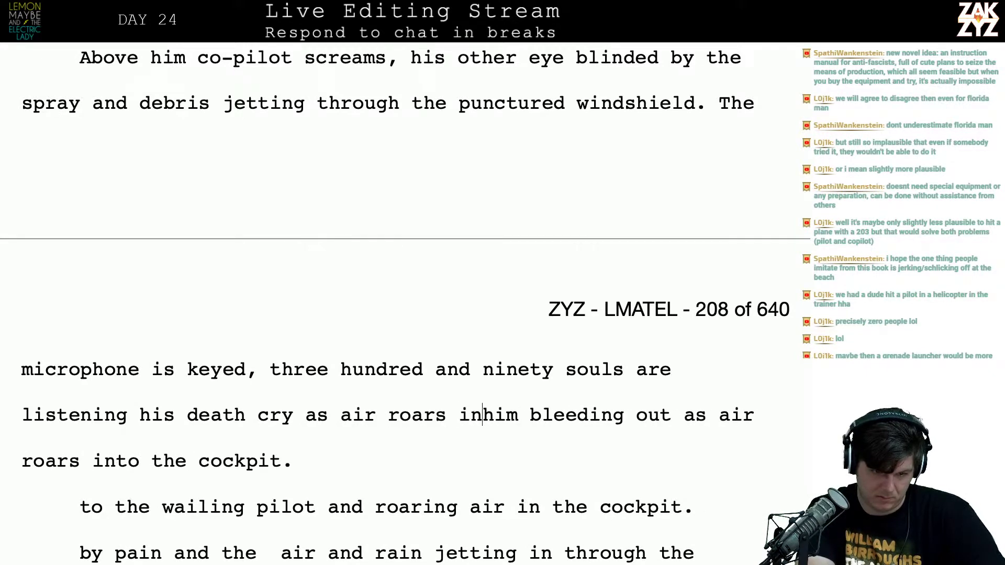
pyautogui.write('ckpit.')
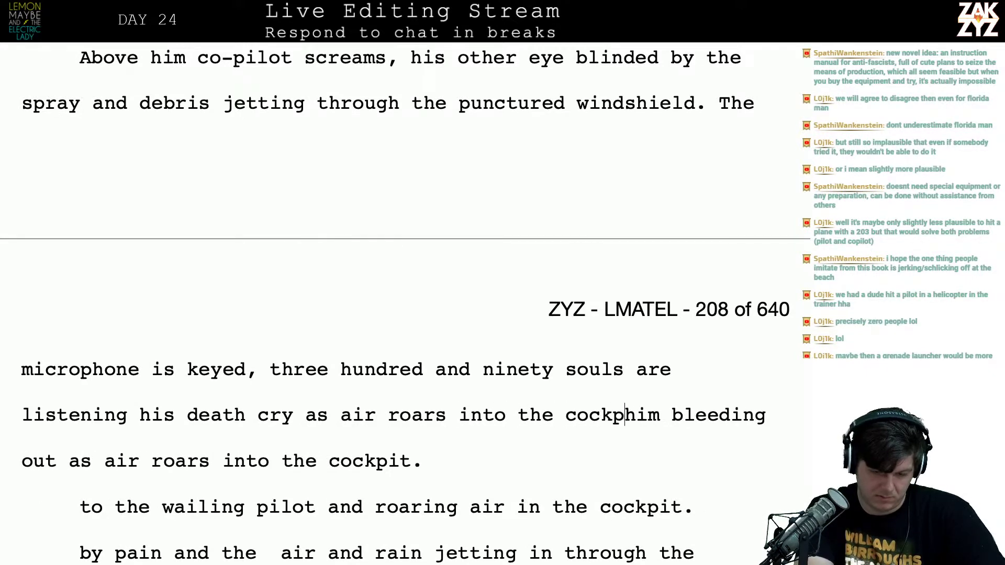
# Break the line after "listening" so "his death cry" starts its own paragraph, and write "to him scream" after "listening"
pyautogui.hotkey('shift', 'Down')
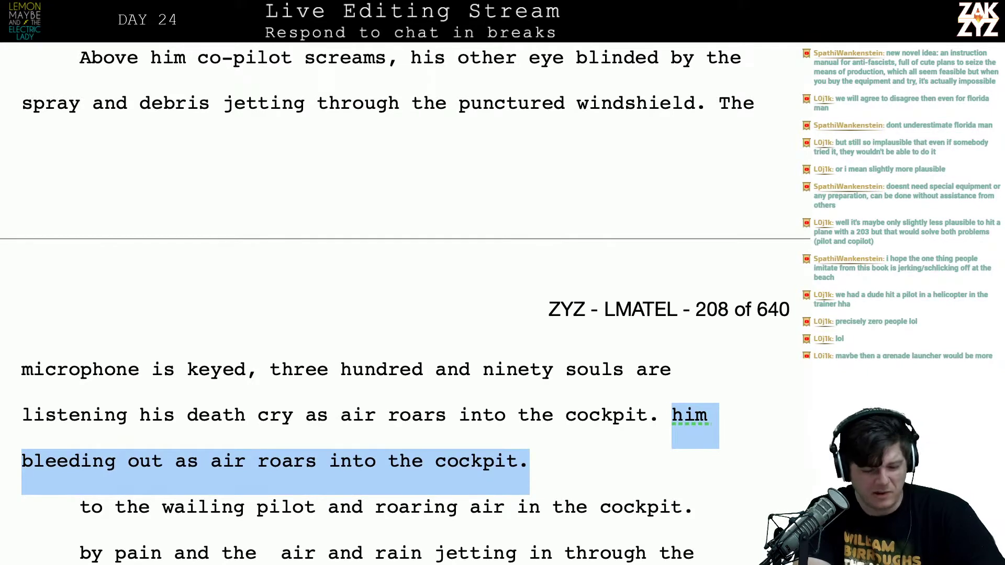
pyautogui.press('Up')
pyautogui.click(132, 412)
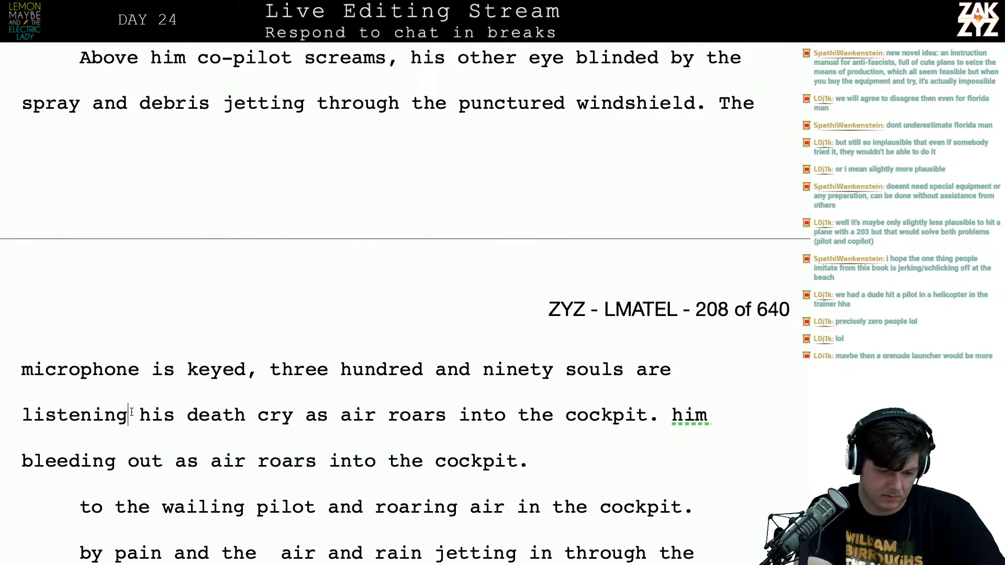
pyautogui.press('Return')
pyautogui.press('Left')
pyautogui.write('to')
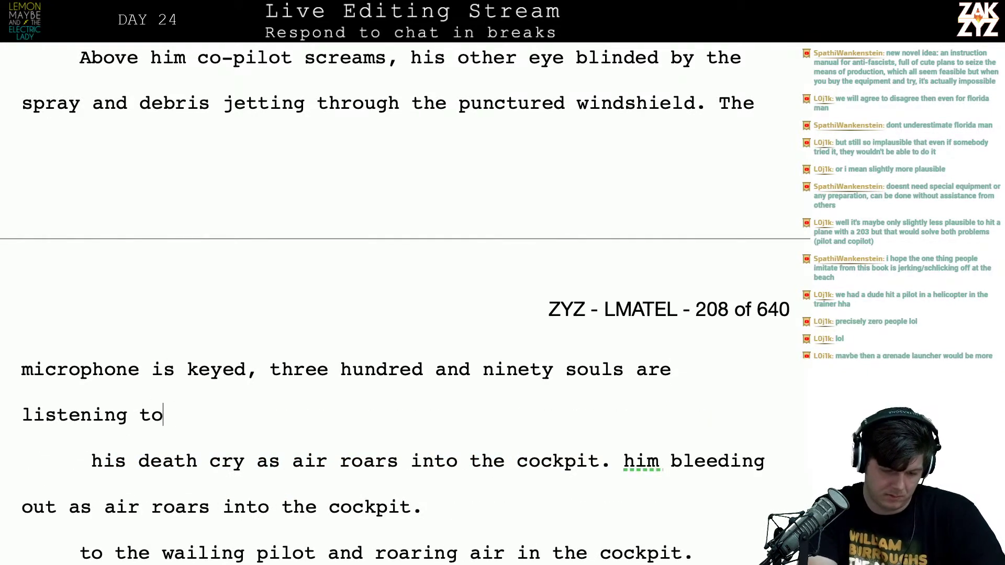
pyautogui.write(' him scream')
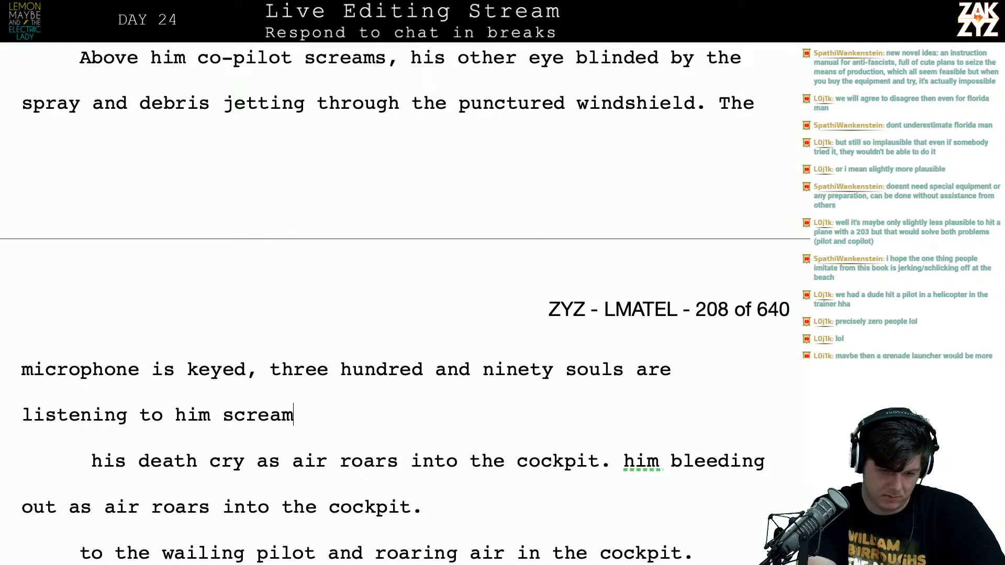
# Change "him scream" after "listening to" into "him wail as air roars into the cockpit."
pyautogui.press('BackSpace')
pyautogui.press('BackSpace')
pyautogui.press('BackSpace')
pyautogui.press('BackSpace')
pyautogui.press('BackSpace')
pyautogui.press('BackSpace')
pyautogui.press('BackSpace')
pyautogui.press('BackSpace')
pyautogui.press('BackSpace')
pyautogui.press('BackSpace')
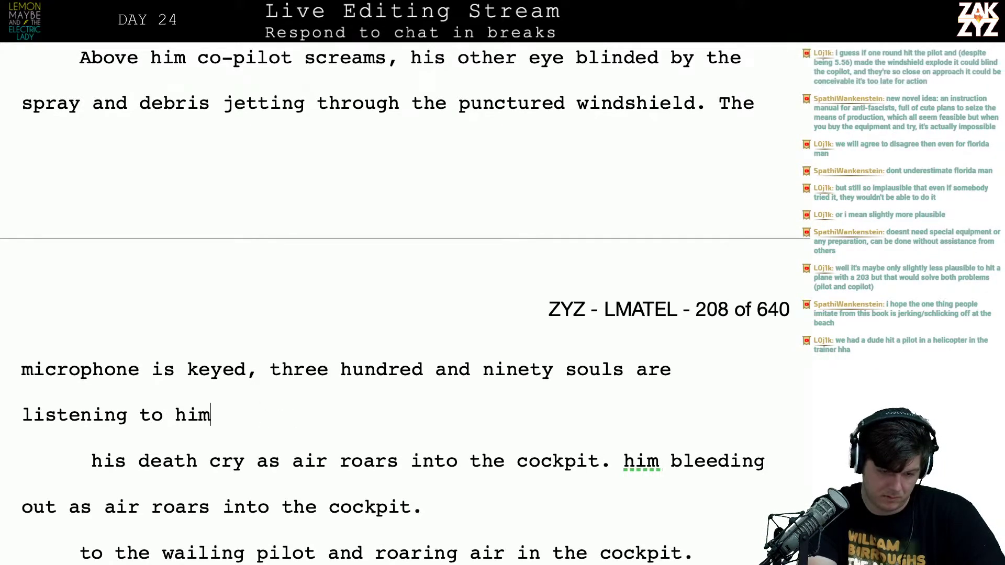
pyautogui.write('him ')
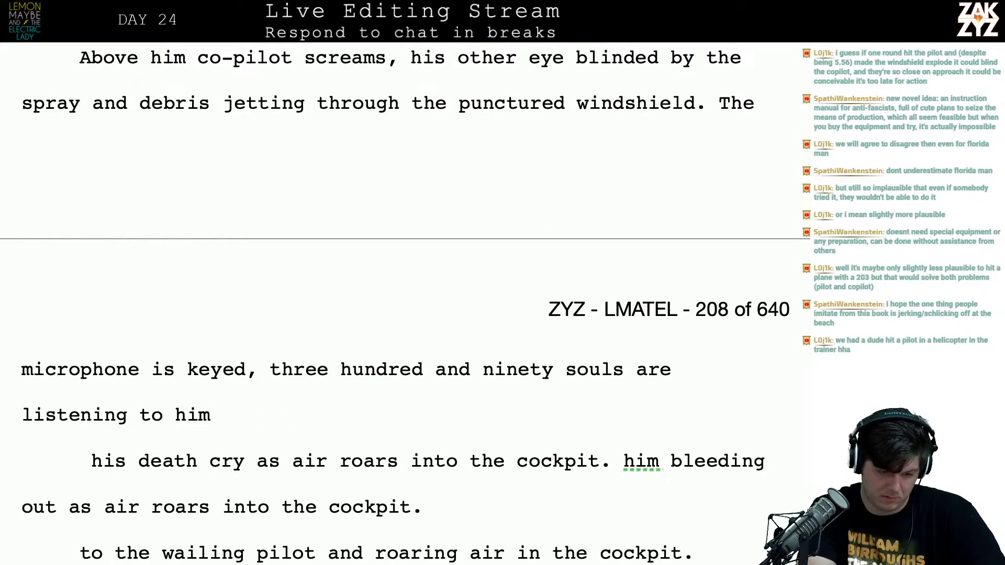
pyautogui.write('wail a')
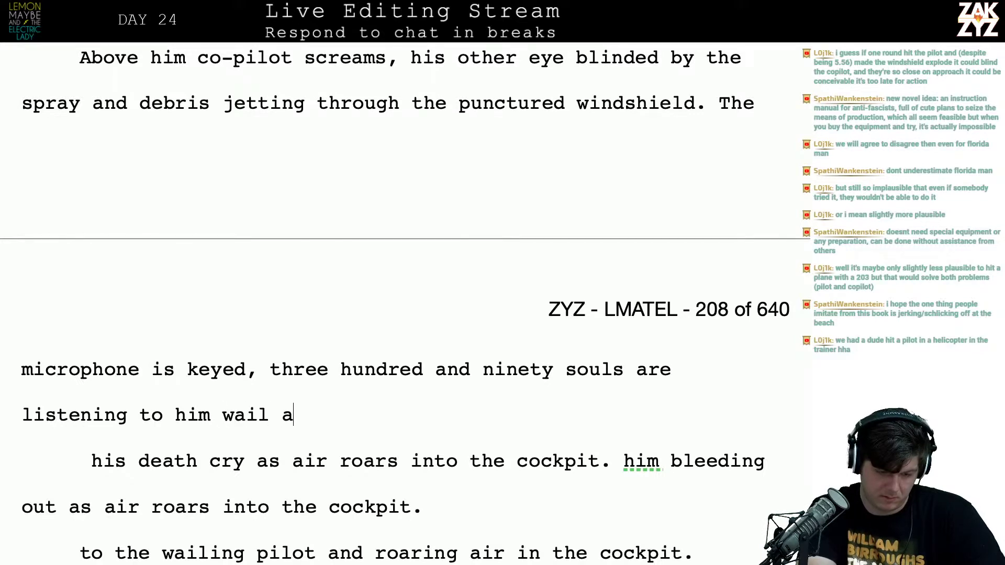
pyautogui.write('s air roars into c')
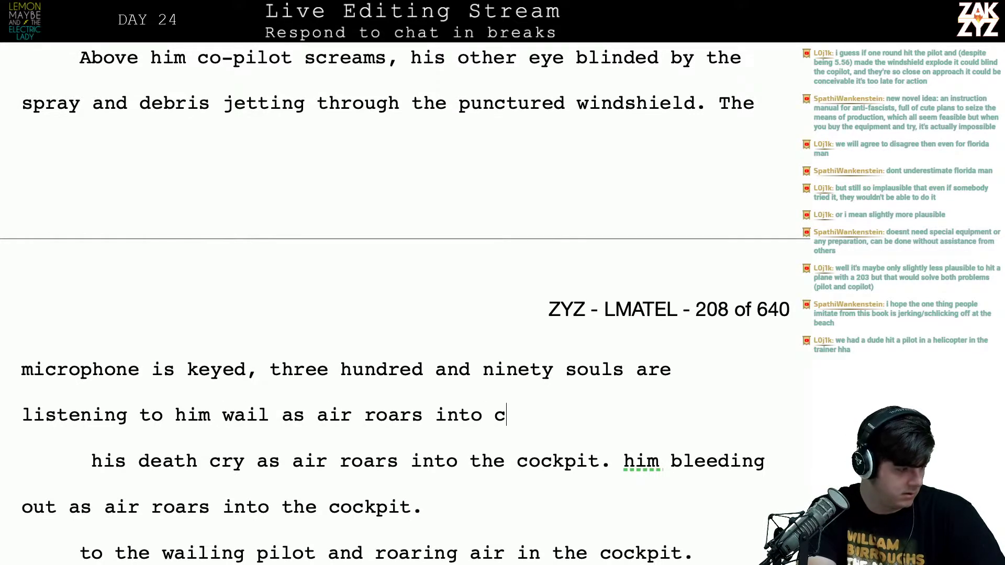
pyautogui.press('BackSpace')
pyautogui.write('the coc')
pyautogui.write('kpit.')
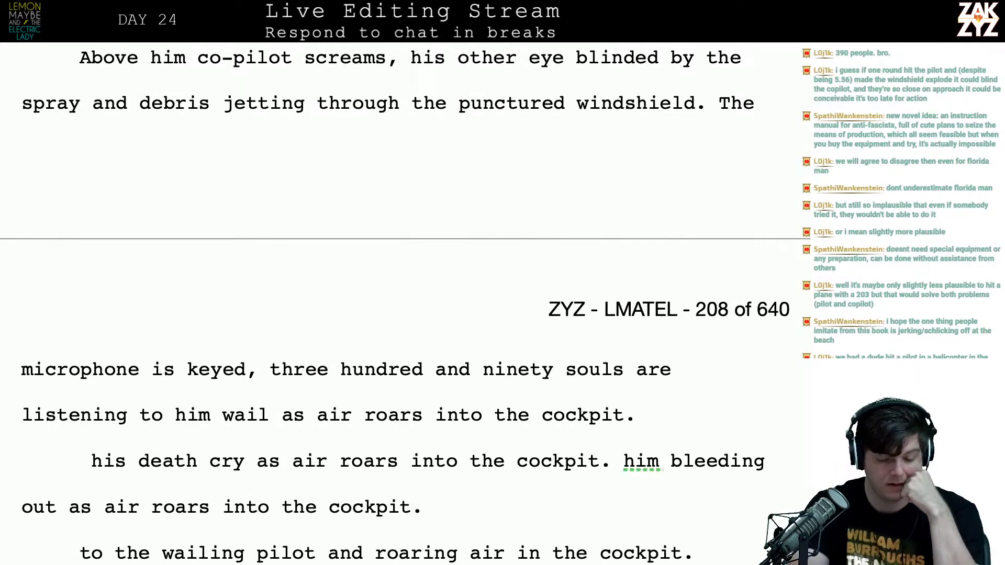
# Insert "three hundred and ninety souls in the cabin listen to his final wail as air roars into the cockpit." after "microphone is keyed,"
pyautogui.scroll(-1, 405, 303)
pyautogui.scroll(1, 405, 302)
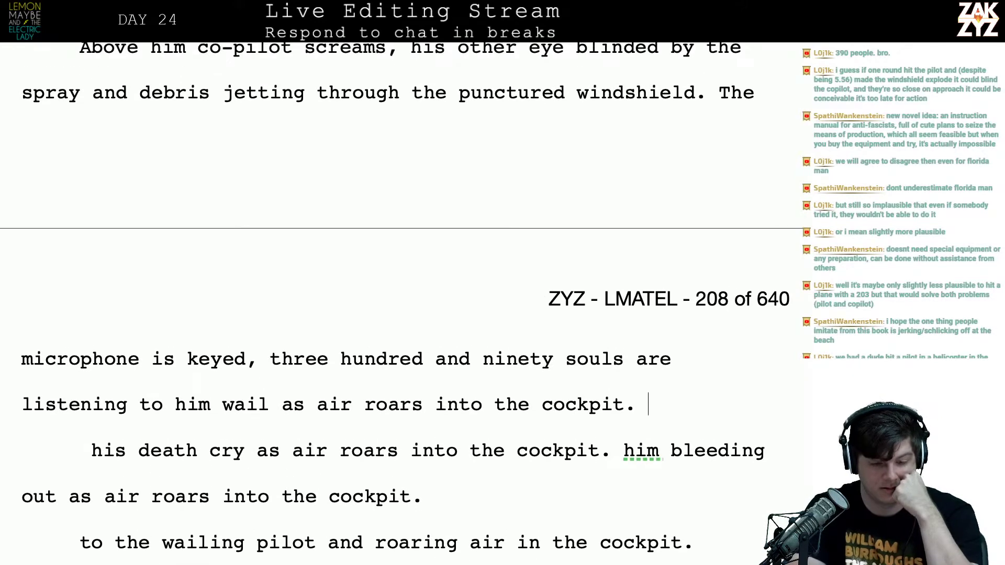
pyautogui.scroll(-3, 405, 303)
pyautogui.scroll(2, 191, 314)
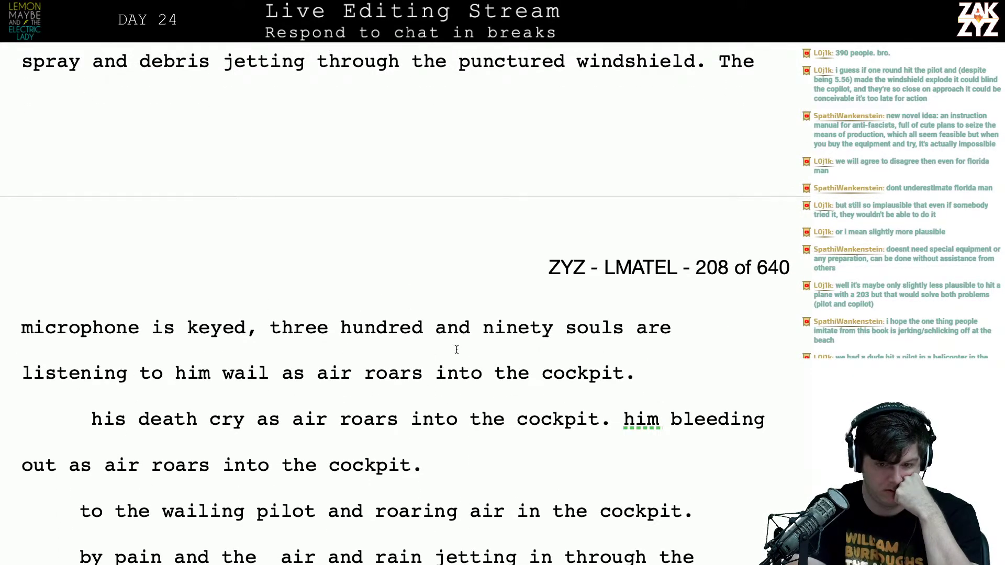
pyautogui.scroll(1, 456, 349)
pyautogui.scroll(1, 456, 350)
pyautogui.click(270, 368)
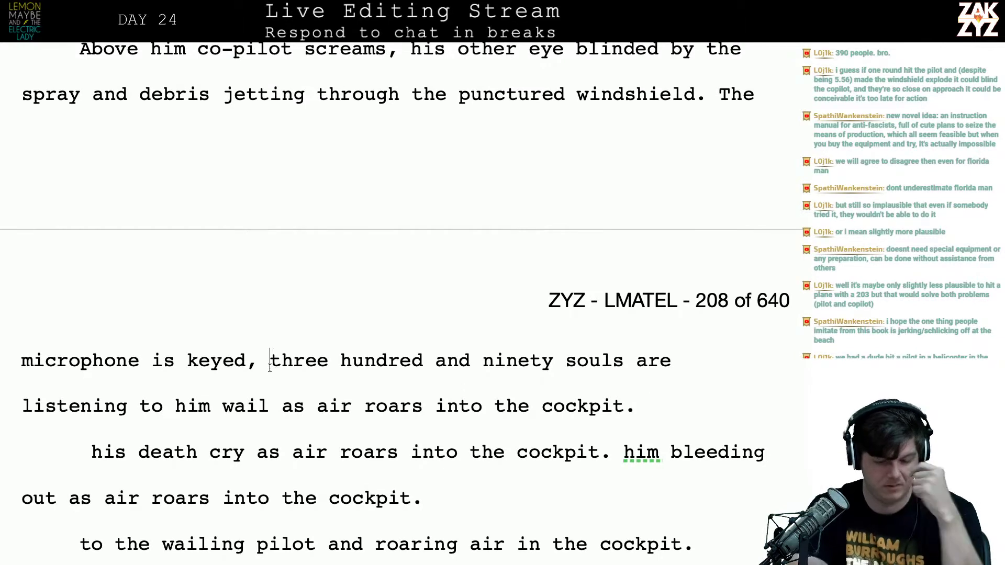
pyautogui.write('three hundred ')
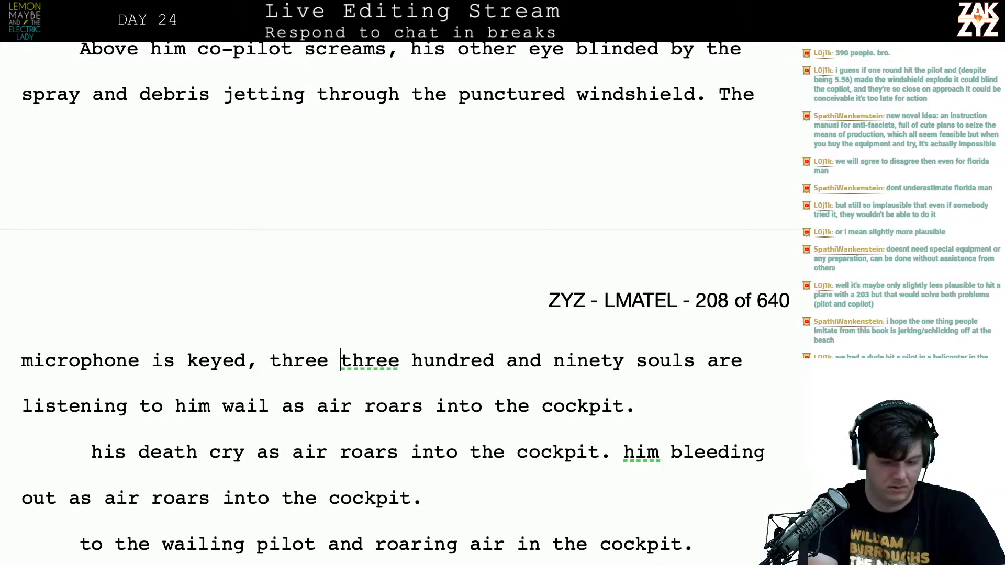
pyautogui.write('and nintey')
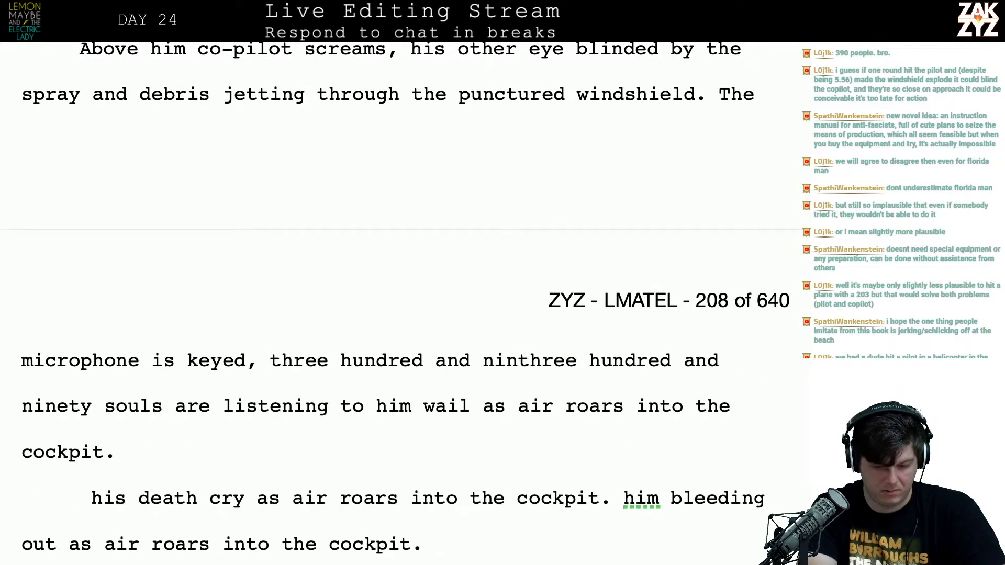
pyautogui.press('BackSpace')
pyautogui.press('BackSpace')
pyautogui.press('BackSpace')
pyautogui.write('ety souls in the')
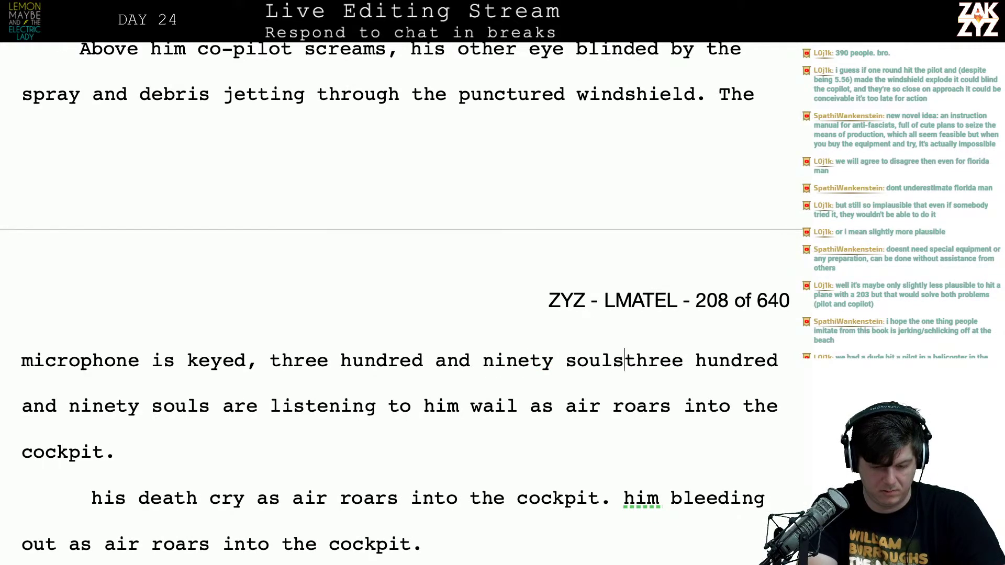
pyautogui.write(' cabin list')
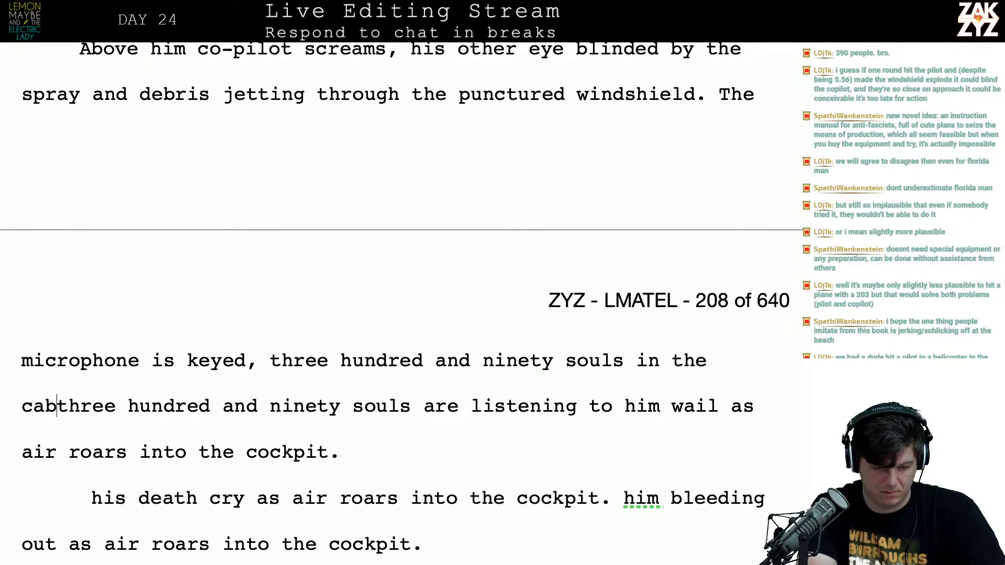
pyautogui.write('en to his final')
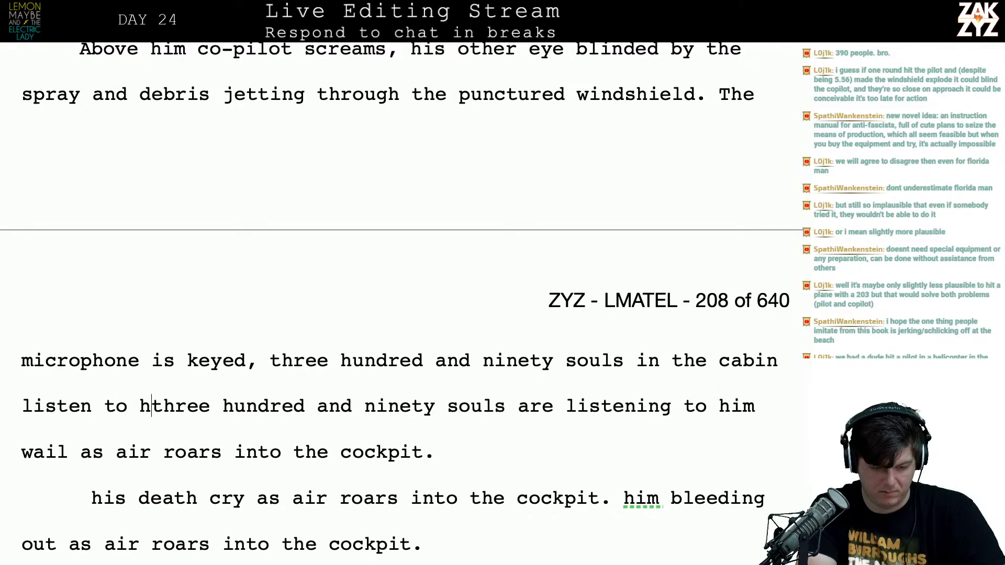
pyautogui.write(' wail as air ')
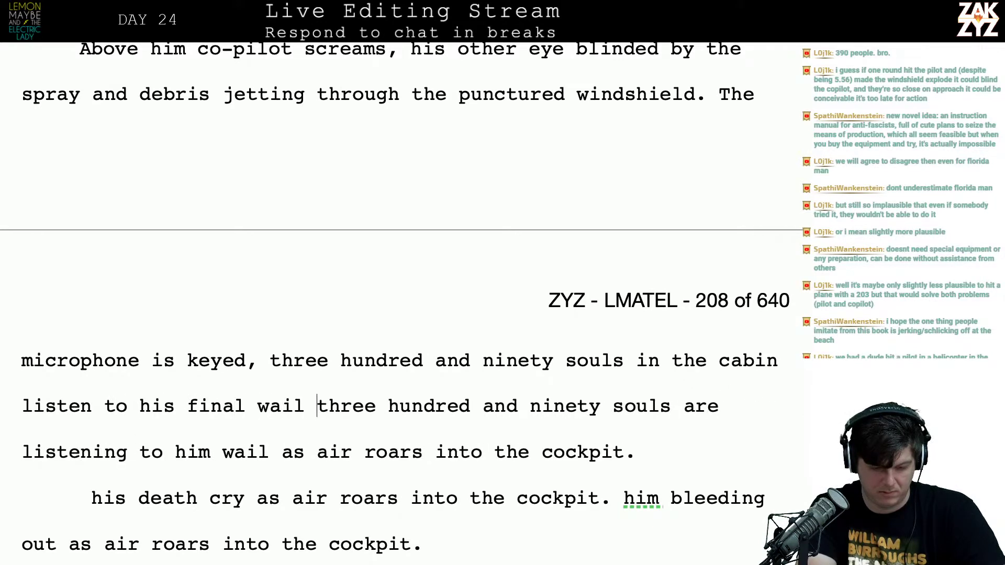
pyautogui.write('roars into the co')
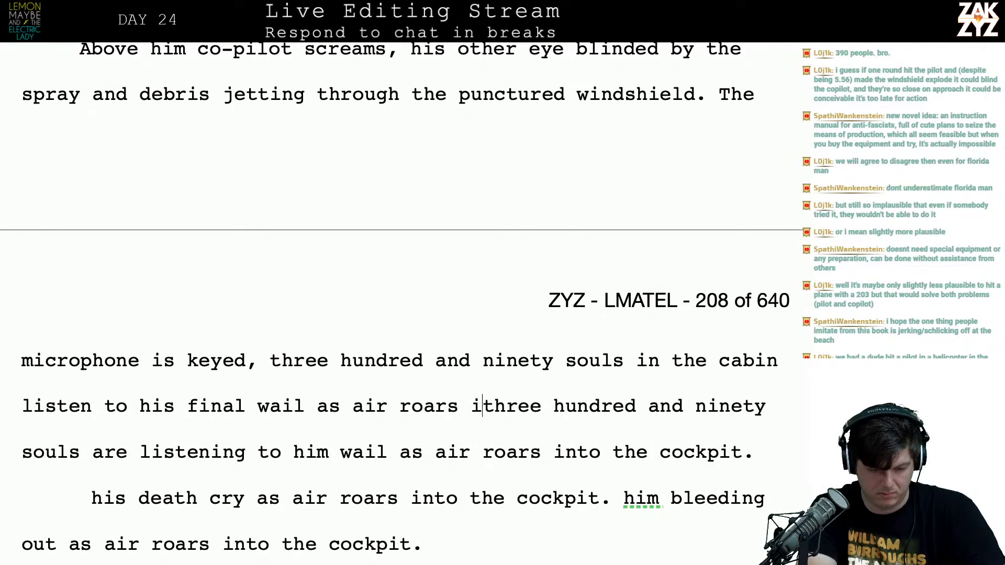
pyautogui.write('ckpit.')
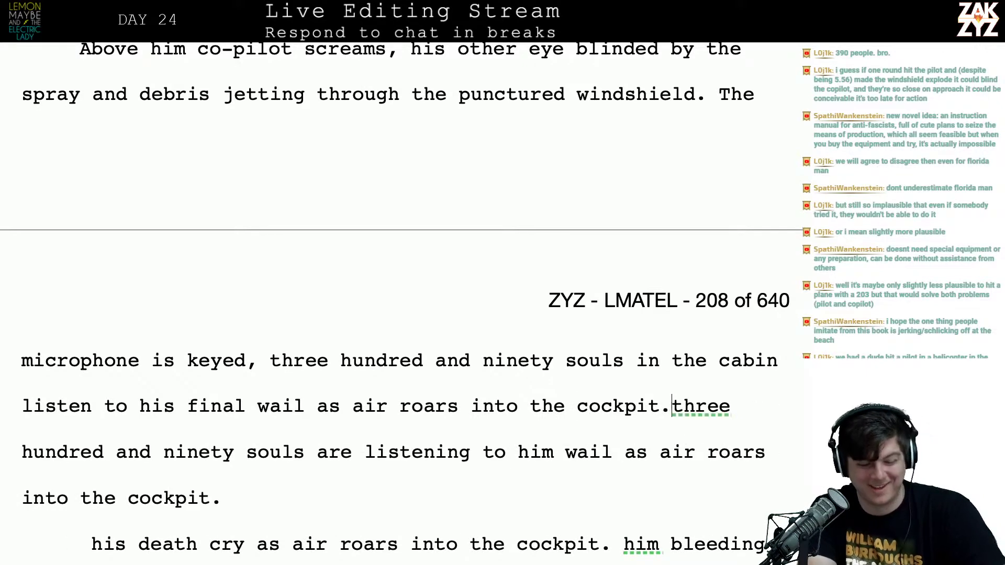
# Delete the superseded clause "three hundred and ninety souls are listening to him wail as air roars into the cockpit."
pyautogui.hotkey('shift', 'Down')
pyautogui.hotkey('shift', 'Down')
pyautogui.press('BackSpace')
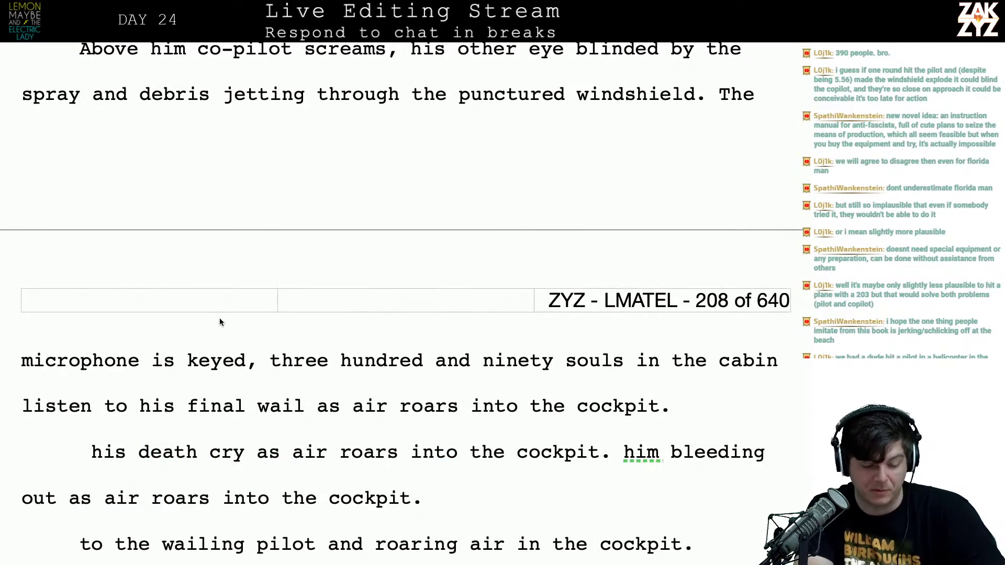
# Delete the old draft from "to the wailing pilot" through "in the cabin, and" and start the remaining sentence with a capitalised "For a moment"
pyautogui.scroll(-1, 219, 318)
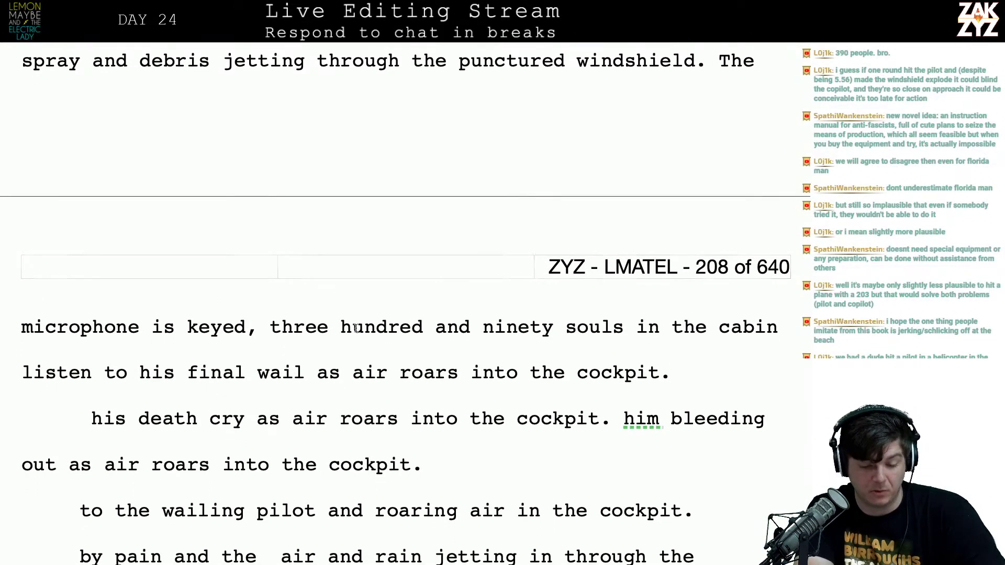
pyautogui.click(255, 383)
pyautogui.click(204, 383)
pyautogui.press('Right')
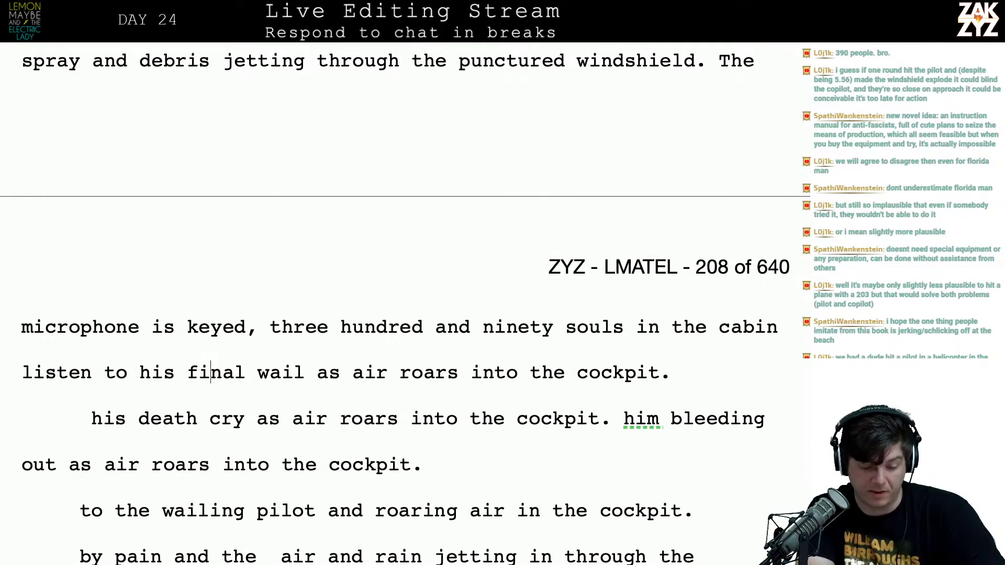
pyautogui.press('Down')
pyautogui.press('Left')
pyautogui.press('Left')
pyautogui.press('Left')
pyautogui.press('Left')
pyautogui.press('Left')
pyautogui.press('Left')
pyautogui.press('Down')
pyautogui.press('Down')
pyautogui.press('Down')
pyautogui.press('Down')
pyautogui.press('Down')
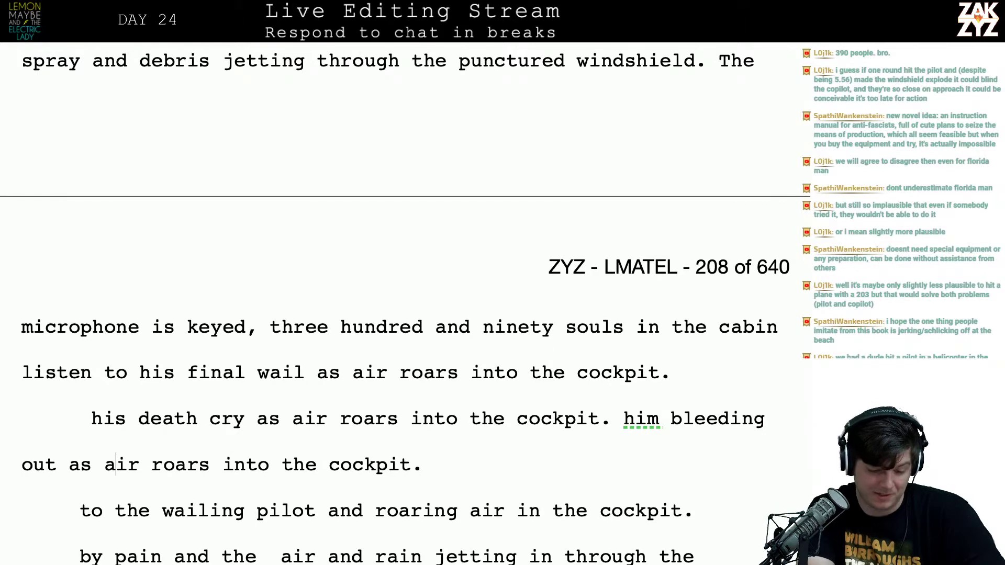
pyautogui.press('Right')
pyautogui.press('Right')
pyautogui.press('Right')
pyautogui.press('Right')
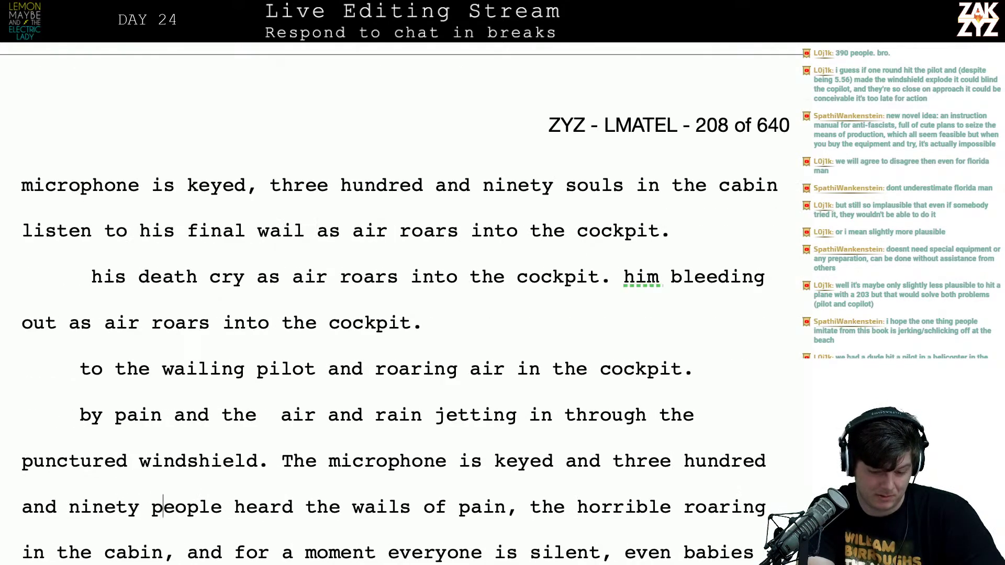
pyautogui.press('Down')
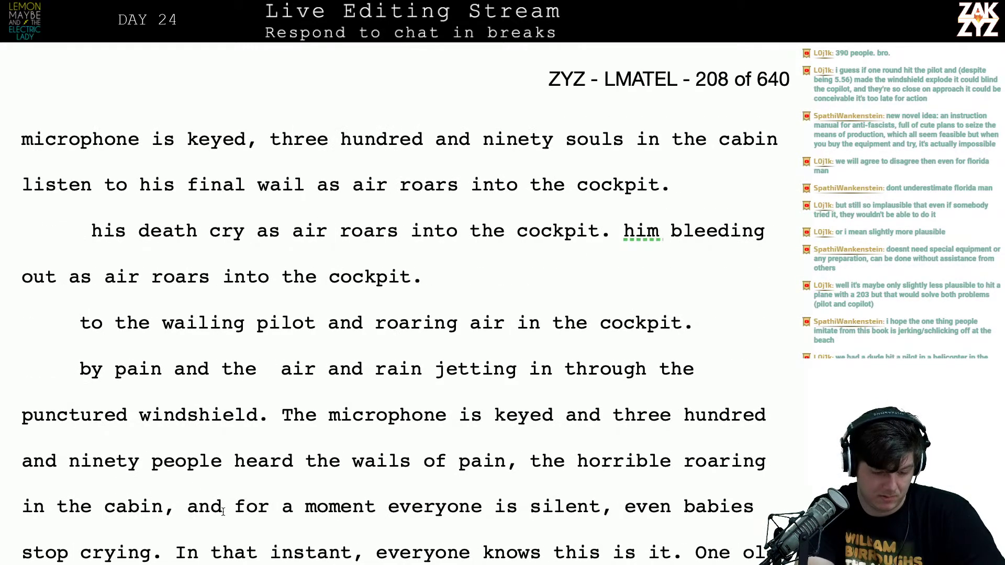
pyautogui.moveTo(245, 506); pyautogui.dragTo(70, 346)
pyautogui.press('BackSpace')
pyautogui.press('BackSpace')
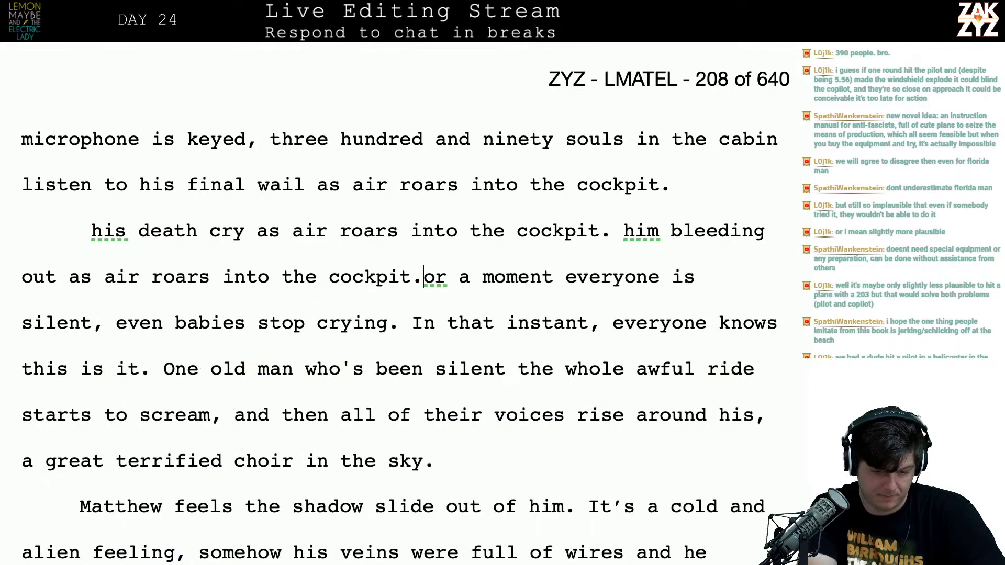
pyautogui.write('F')
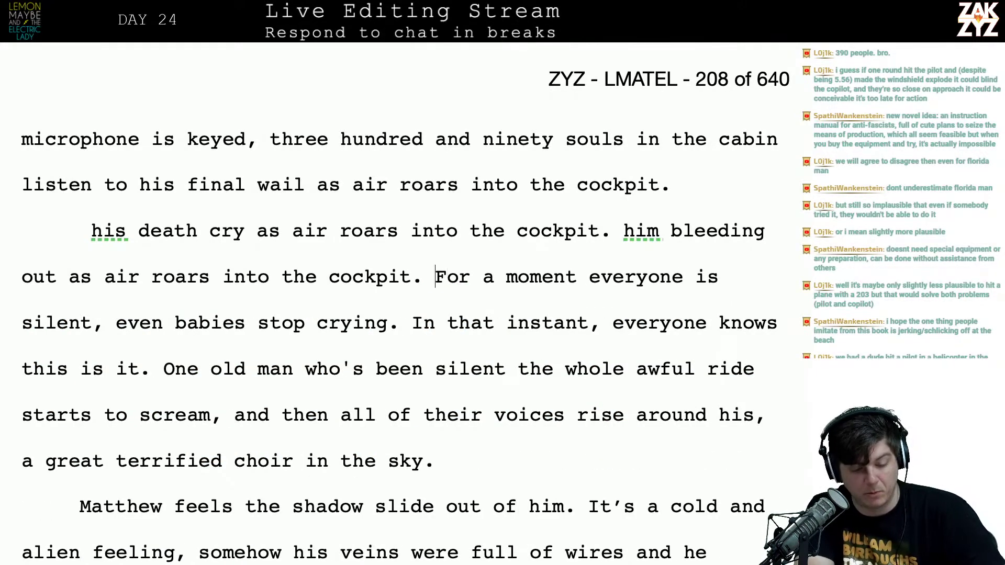
# Read through the passage from "For a moment everyone is silent" to the paragraph following "a great terrified choir in the sky."
pyautogui.press('Right')
pyautogui.press('Down')
pyautogui.press('Left')
pyautogui.press('Left')
pyautogui.press('Left')
pyautogui.press('Left')
pyautogui.press('Left')
pyautogui.press('Left')
pyautogui.press('Left')
pyautogui.press('Left')
pyautogui.press('Left')
pyautogui.press('Left')
pyautogui.press('Left')
pyautogui.press('Left')
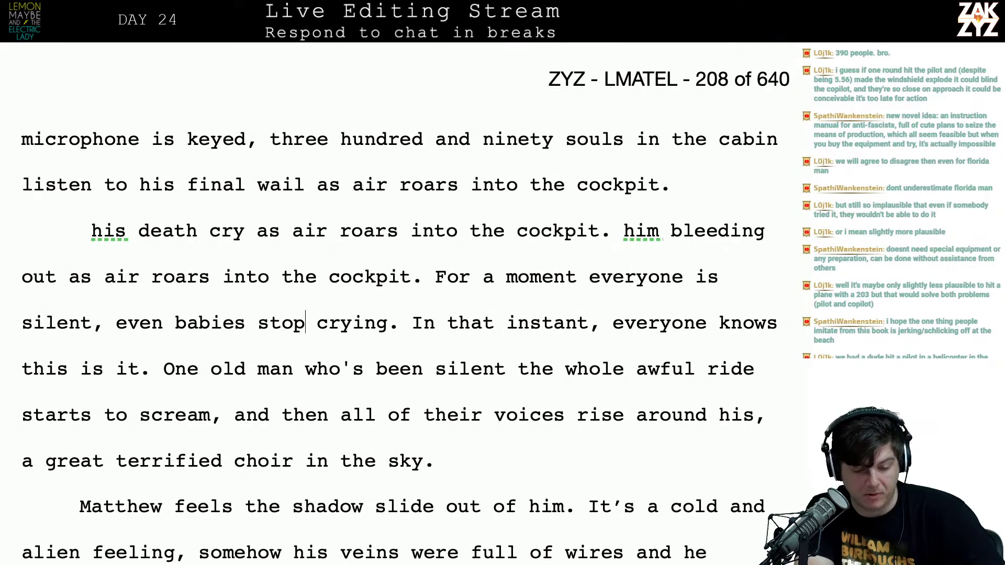
pyautogui.press('Left')
pyautogui.press('Left')
pyautogui.press('Right')
pyautogui.press('Right')
pyautogui.press('Right')
pyautogui.press('Right')
pyautogui.press('Right')
pyautogui.press('Right')
pyautogui.press('Right')
pyautogui.press('Right')
pyautogui.press('Right')
pyautogui.press('Right')
pyautogui.press('Right')
pyautogui.press('Right')
pyautogui.press('Down')
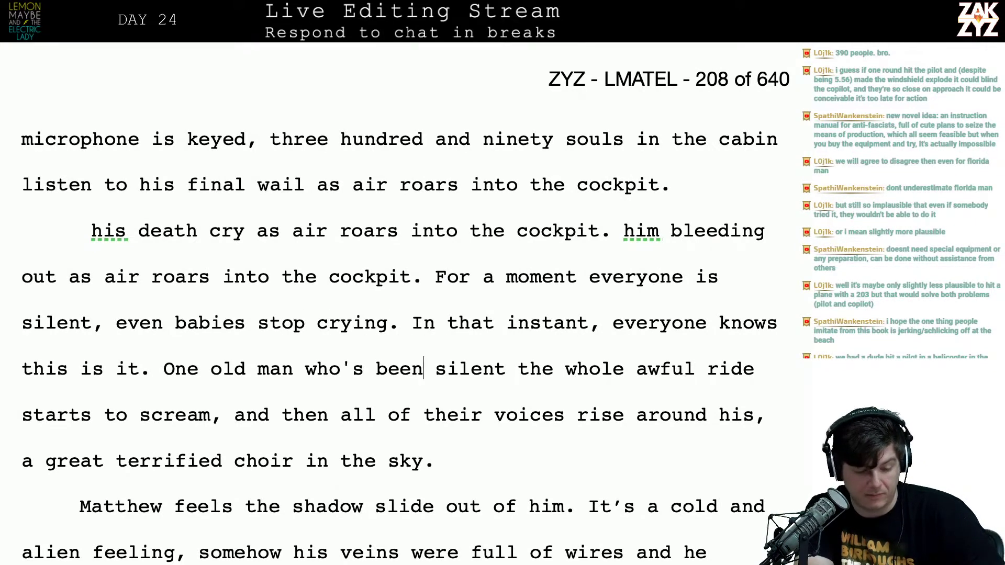
pyautogui.press('Left')
pyautogui.press('Left')
pyautogui.press('Left')
pyautogui.press('Left')
pyautogui.press('Left')
pyautogui.press('Left')
pyautogui.press('Left')
pyautogui.press('Left')
pyautogui.press('Left')
pyautogui.press('Left')
pyautogui.press('Left')
pyautogui.press('Left')
pyautogui.press('Left')
pyautogui.press('Left')
pyautogui.press('Left')
pyautogui.press('Left')
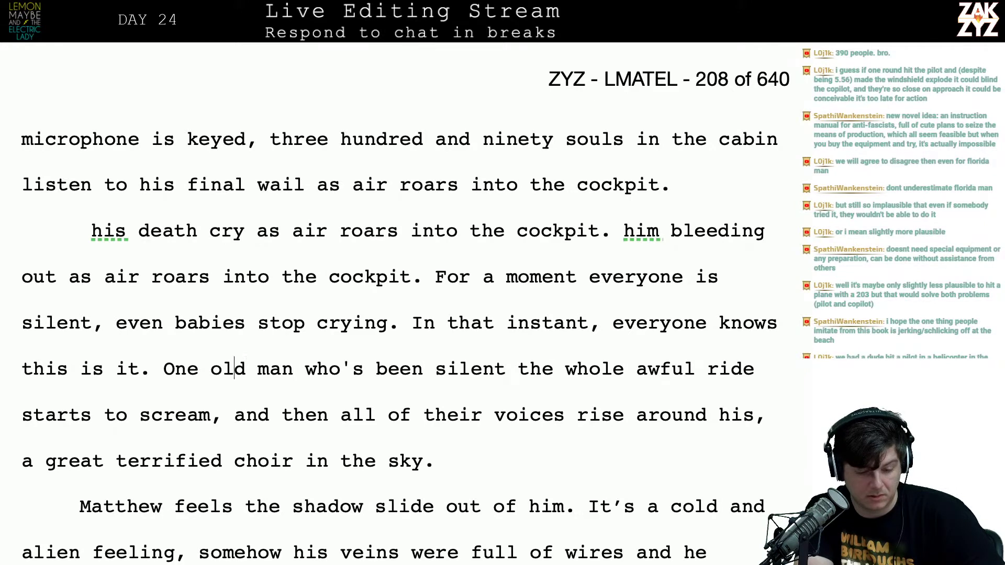
pyautogui.press('Left')
pyautogui.press('Left')
pyautogui.press('Left')
pyautogui.press('Left')
pyautogui.press('Left')
pyautogui.press('Left')
pyautogui.press('Left')
pyautogui.press('Left')
pyautogui.press('Left')
pyautogui.press('Right')
pyautogui.press('Right')
pyautogui.press('Right')
pyautogui.press('Right')
pyautogui.press('Right')
pyautogui.press('Right')
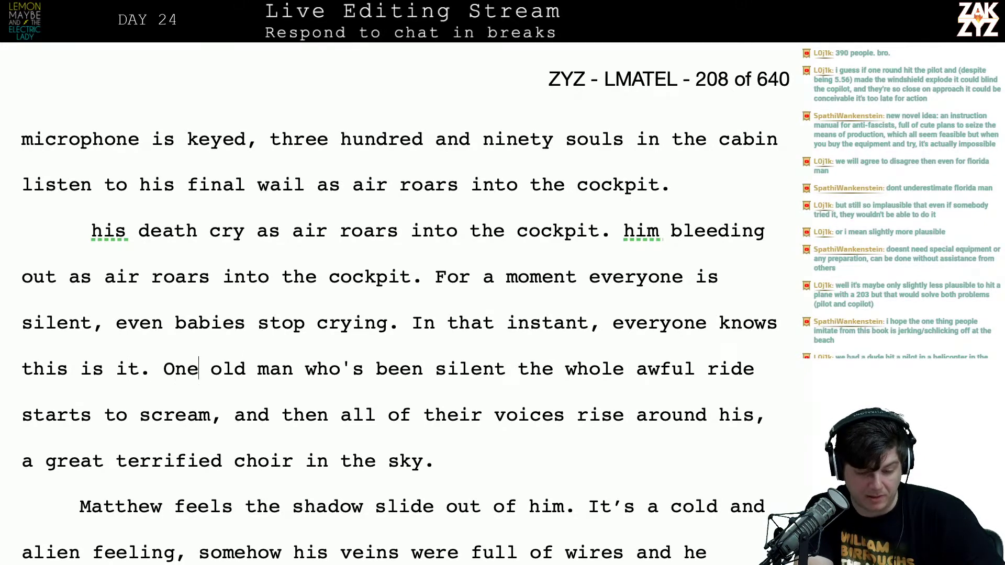
pyautogui.press('Right')
pyautogui.press('Right')
pyautogui.press('Right')
pyautogui.press('Right')
pyautogui.press('Right')
pyautogui.press('Right')
pyautogui.press('Right')
pyautogui.press('Right')
pyautogui.press('Down')
pyautogui.press('Left')
pyautogui.press('Left')
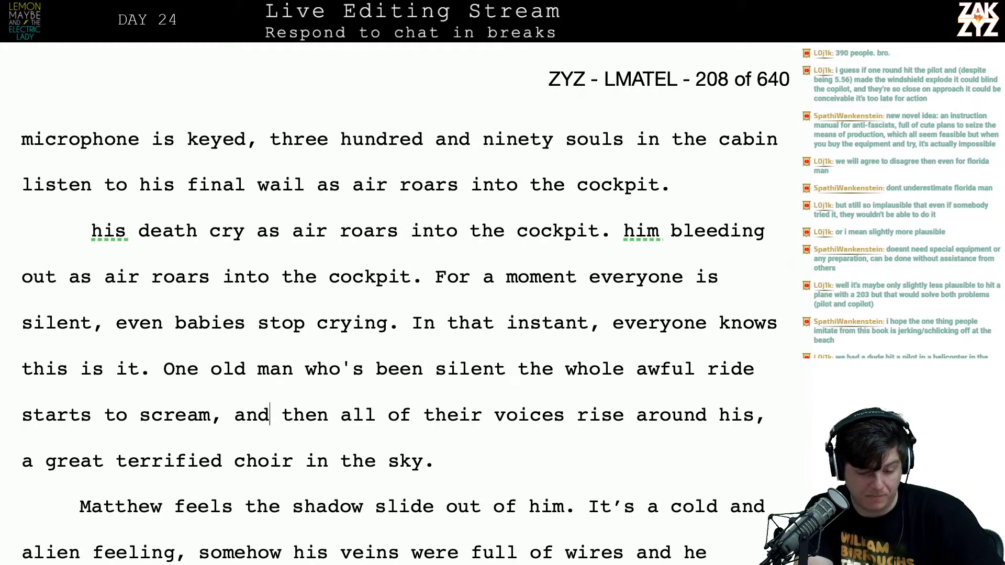
pyautogui.press('Left')
pyautogui.press('Left')
pyautogui.press('Left')
pyautogui.press('Left')
pyautogui.press('Left')
pyautogui.press('Left')
pyautogui.press('Down')
pyautogui.press('Right')
pyautogui.press('Right')
pyautogui.press('Right')
pyautogui.press('Right')
pyautogui.press('Right')
pyautogui.press('Right')
pyautogui.press('Right')
pyautogui.press('Right')
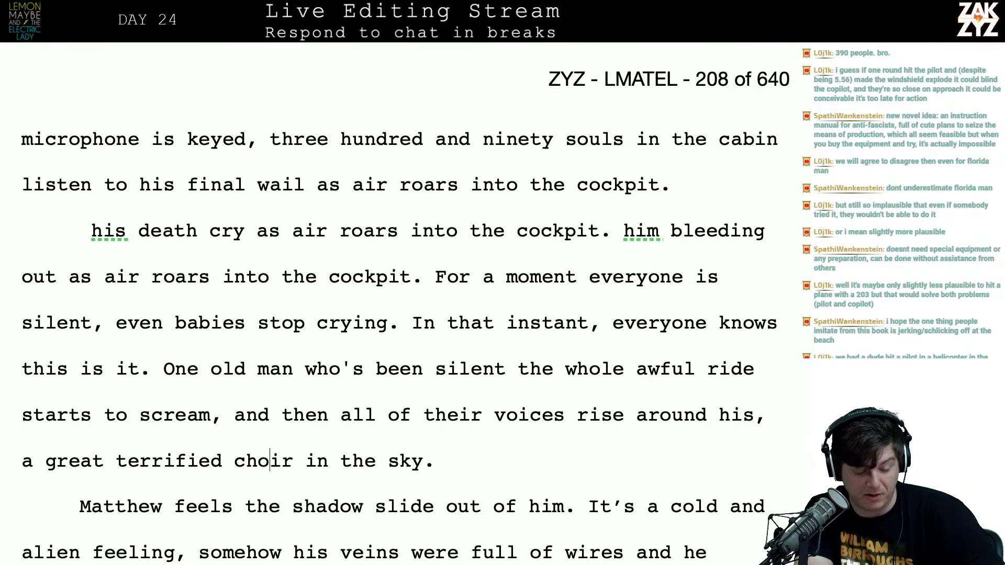
pyautogui.press('Down')
pyautogui.scroll(-3, 70, 343)
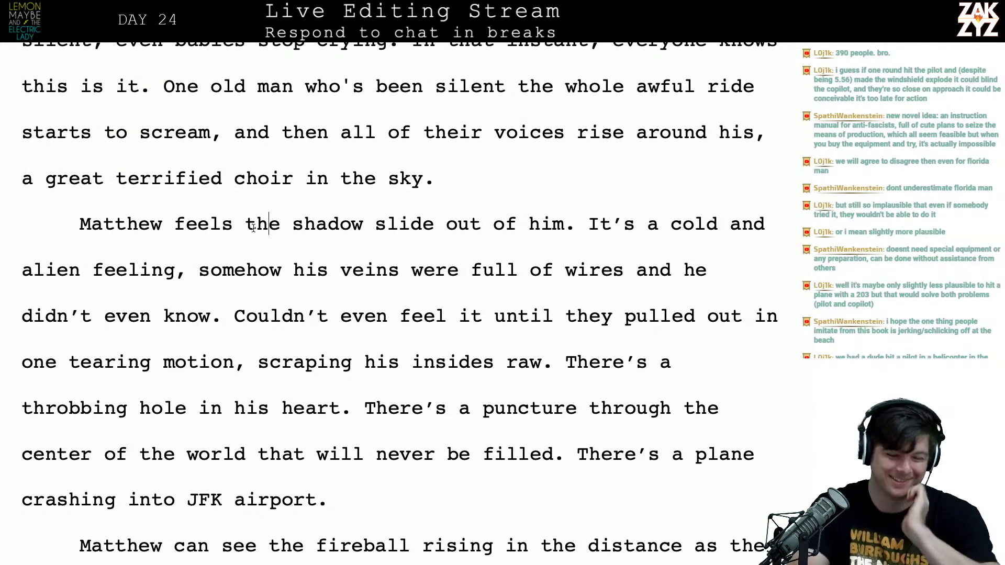
pyautogui.scroll(3, 234, 239)
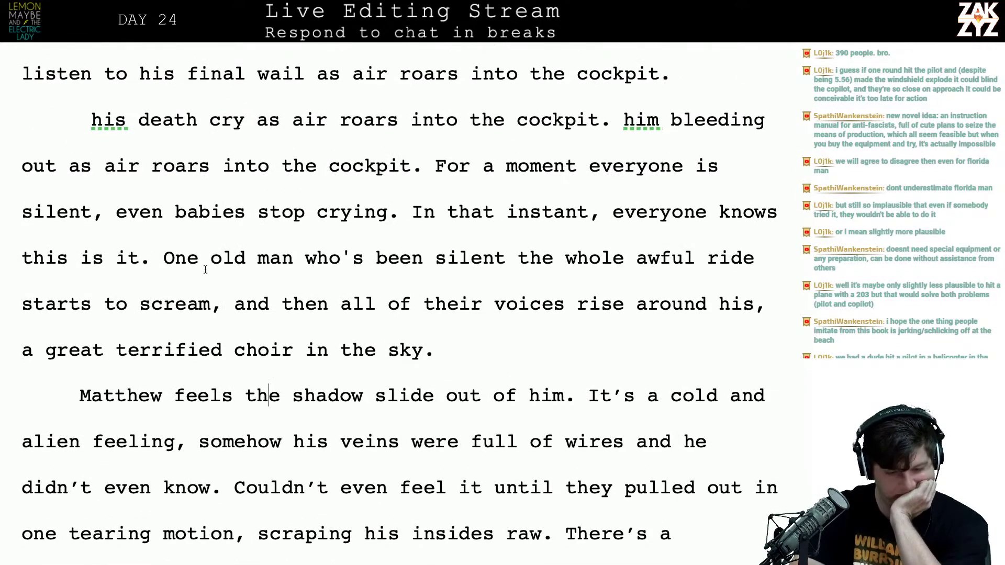
pyautogui.click(196, 258)
pyautogui.press('Left')
pyautogui.press('Left')
pyautogui.press('Left')
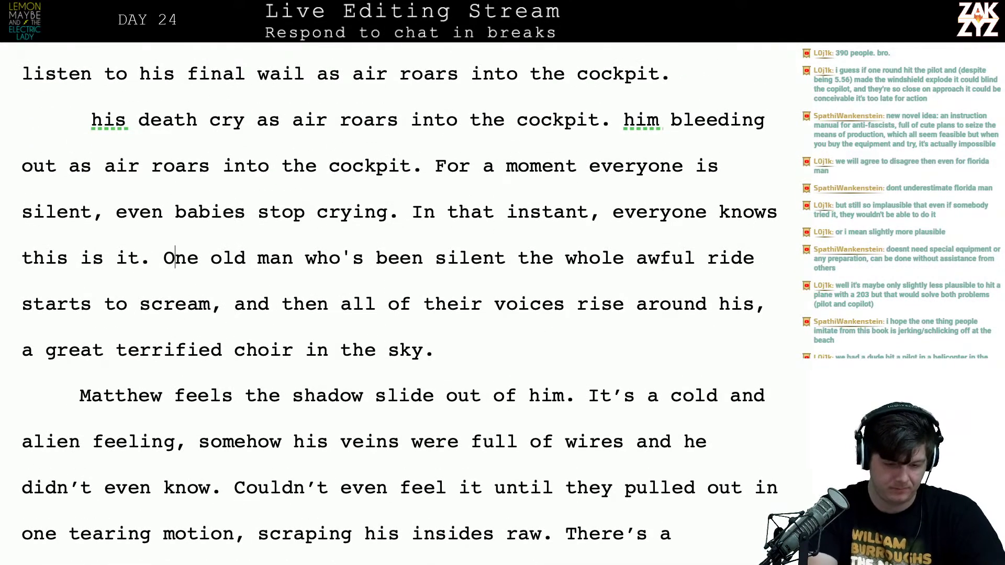
pyautogui.write('An ancient ')
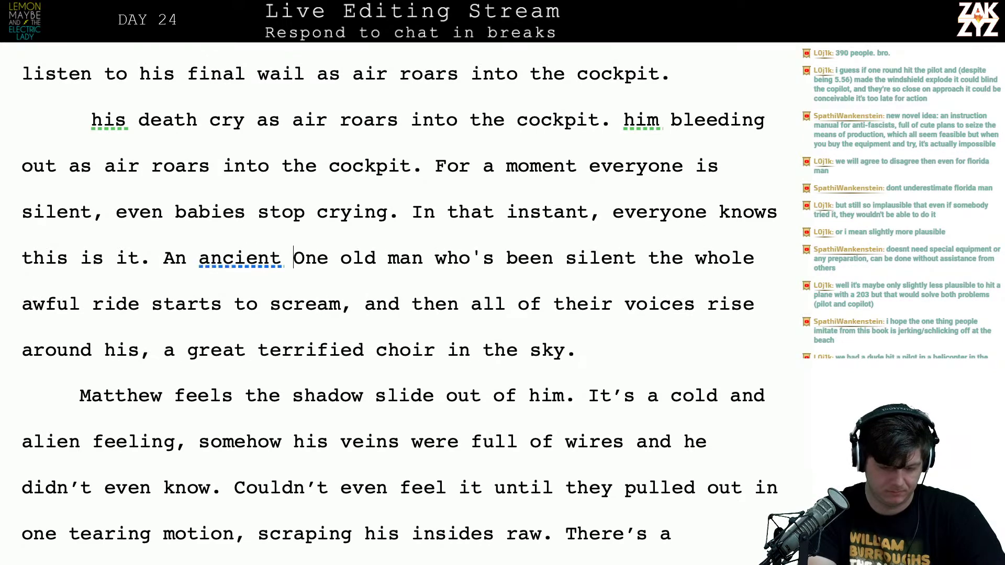
pyautogui.write('Spaniard')
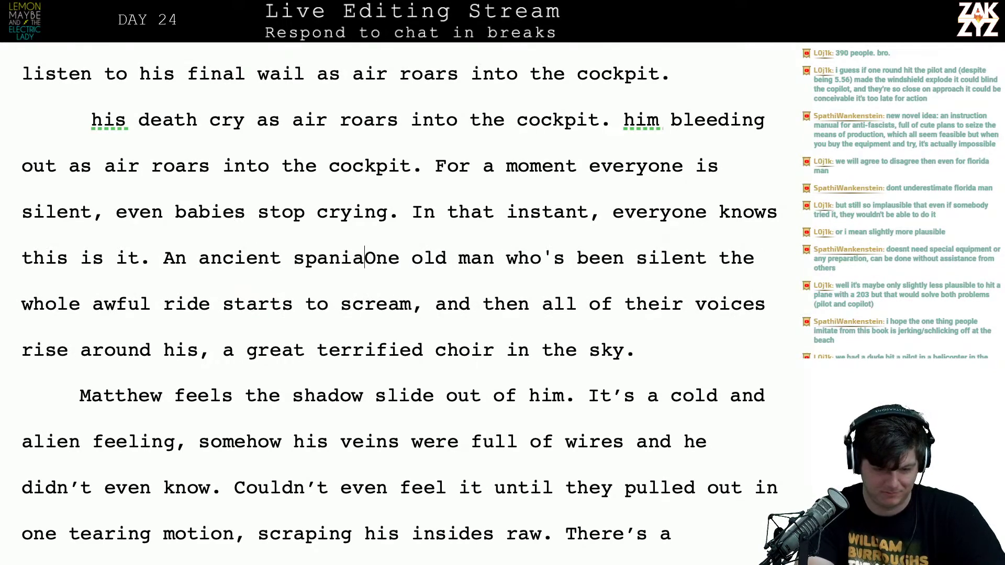
pyautogui.press('BackSpace')
pyautogui.press('BackSpace')
pyautogui.press('BackSpace')
pyautogui.press('BackSpace')
pyautogui.press('BackSpace')
pyautogui.press('BackSpace')
pyautogui.press('BackSpace')
pyautogui.press('BackSpace')
pyautogui.press('BackSpace')
pyautogui.press('BackSpace')
pyautogui.press('BackSpace')
pyautogui.press('BackSpace')
pyautogui.press('BackSpace')
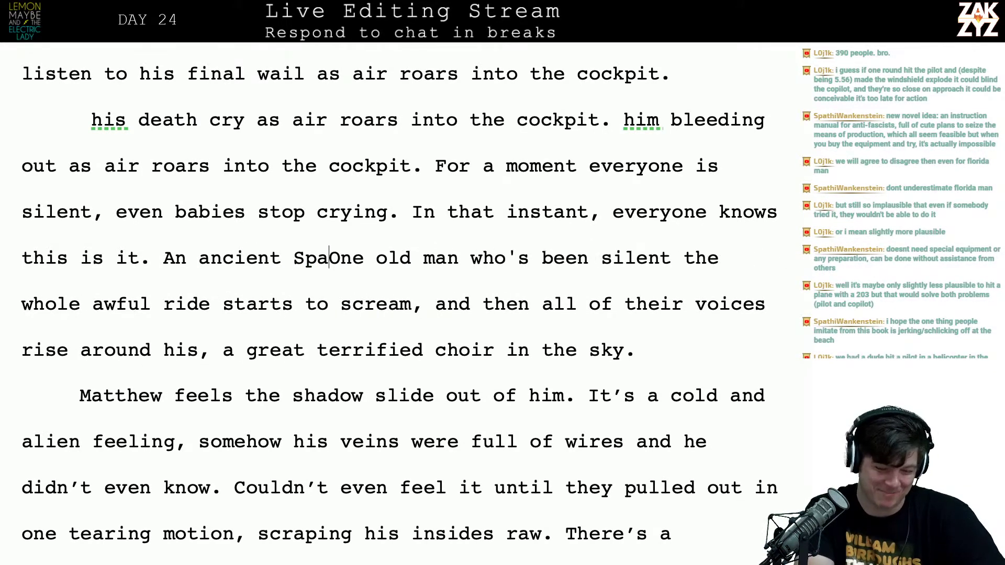
pyautogui.press('BackSpace')
pyautogui.press('BackSpace')
pyautogui.press('BackSpace')
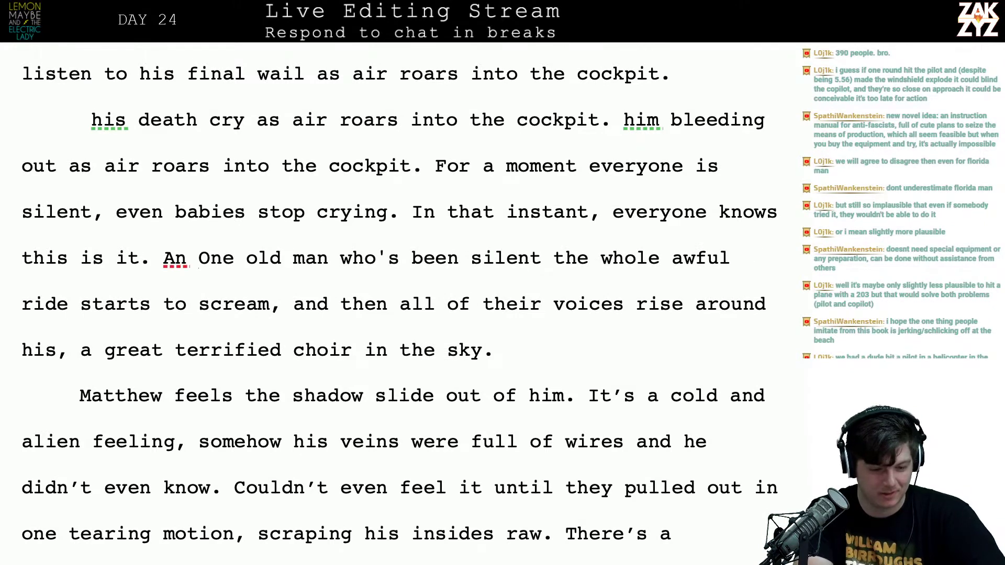
pyautogui.press('BackSpace')
pyautogui.press('BackSpace')
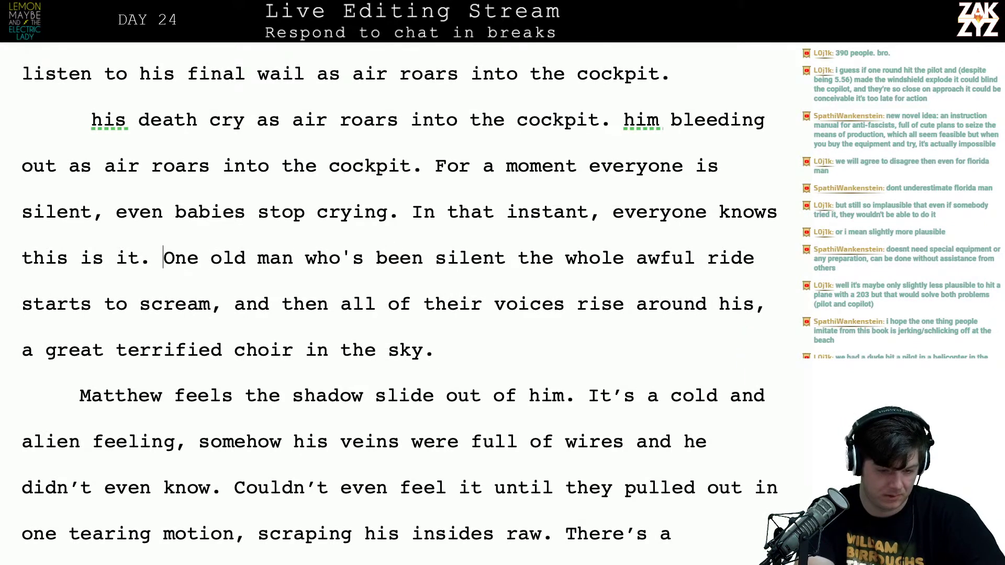
# Replace "One old man" after "everyone knows this is it." with "A ninety-year-old man"
pyautogui.write('ninety y')
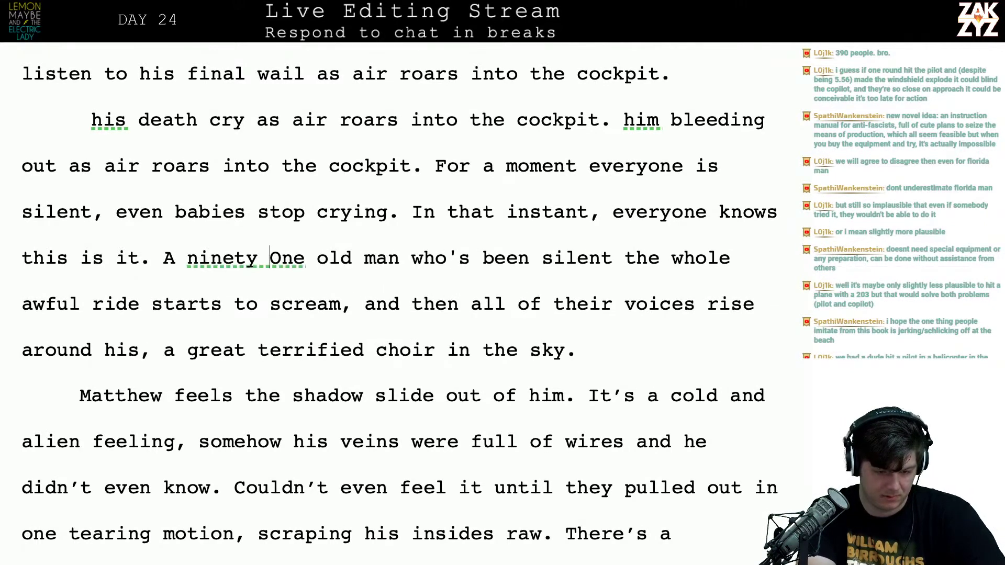
pyautogui.press('BackSpace')
pyautogui.press('BackSpace')
pyautogui.write('-year-old ')
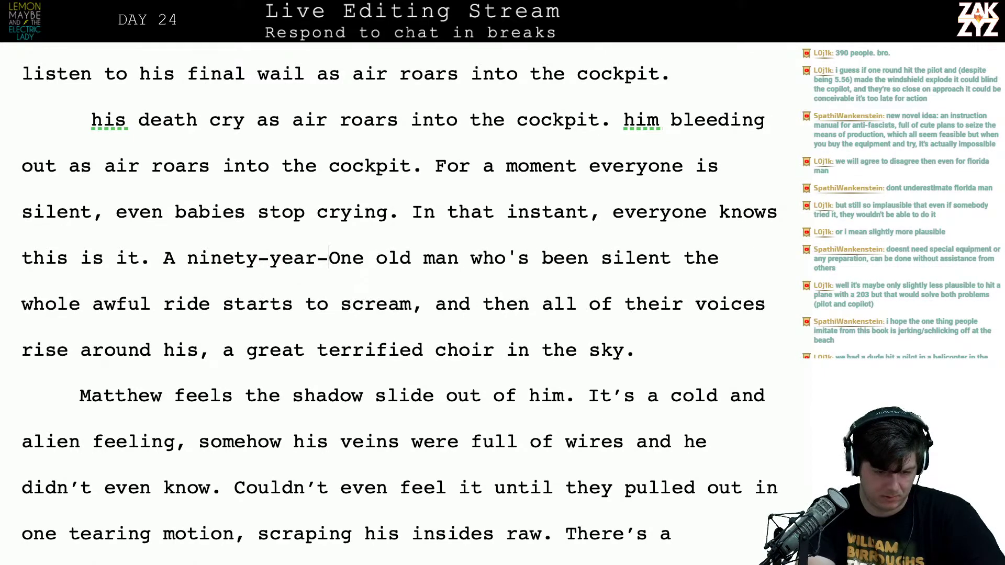
pyautogui.write('man')
pyautogui.hotkey('shift', 'Right')
pyautogui.hotkey('shift', 'Right')
pyautogui.hotkey('shift', 'Right')
pyautogui.hotkey('shift', 'Right')
pyautogui.hotkey('shift', 'Right')
pyautogui.hotkey('shift', 'Right')
pyautogui.hotkey('shift', 'Right')
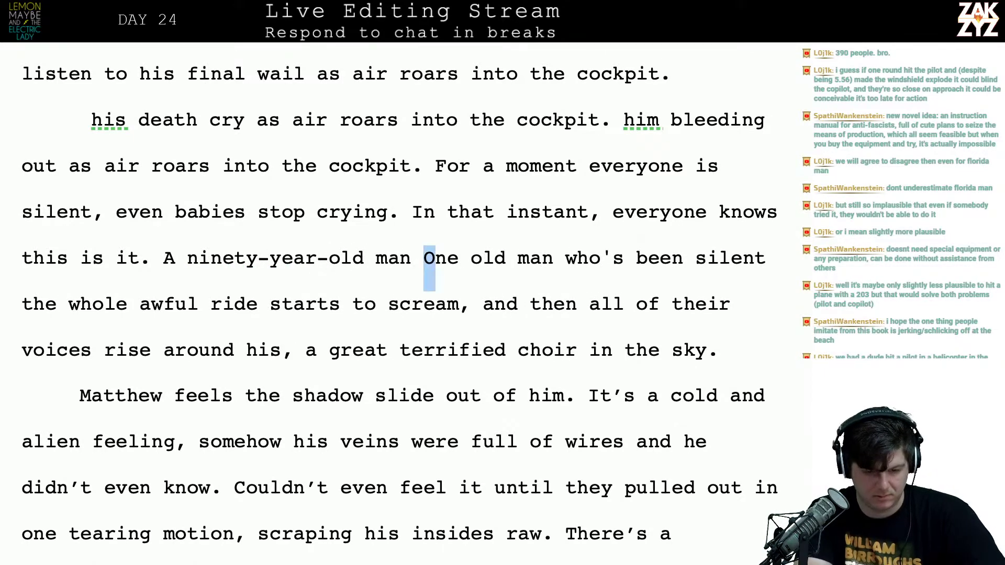
pyautogui.hotkey('shift', 'Right')
pyautogui.hotkey('shift', 'Right')
pyautogui.hotkey('shift', 'Right')
pyautogui.hotkey('shift', 'Right')
pyautogui.hotkey('shift', 'Right')
pyautogui.hotkey('shift', 'Right')
pyautogui.hotkey('shift', 'Right')
pyautogui.hotkey('shift', 'Right')
pyautogui.hotkey('shift', 'Right')
pyautogui.hotkey('shift', 'Right')
pyautogui.hotkey('shift', 'Right')
pyautogui.hotkey('shift', 'Right')
pyautogui.hotkey('shift', 'Right')
pyautogui.hotkey('shift', 'Right')
pyautogui.hotkey('shift', 'Right')
pyautogui.hotkey('shift', 'Right')
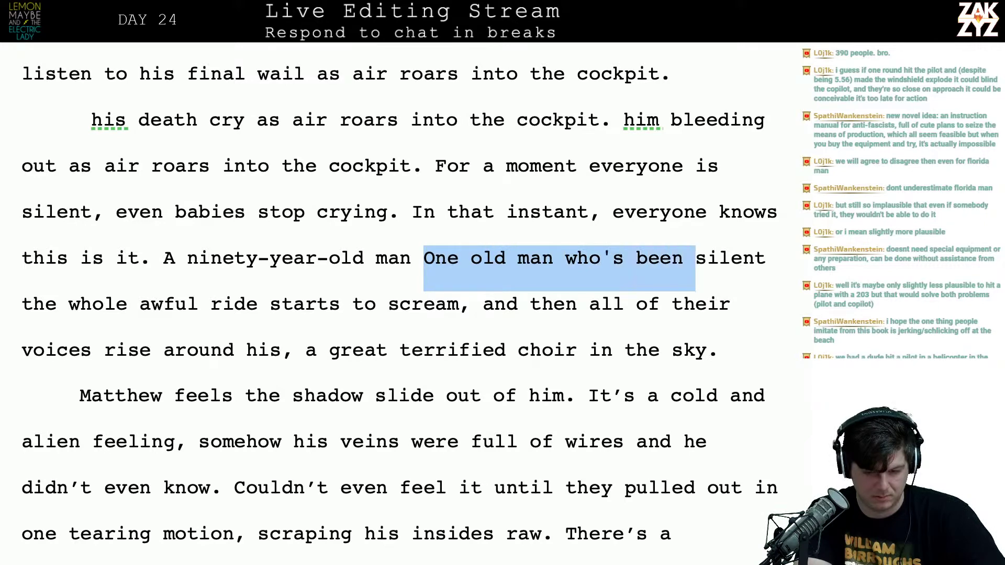
pyautogui.hotkey('shift', 'Left')
pyautogui.hotkey('shift', 'Left')
pyautogui.hotkey('shift', 'Left')
pyautogui.hotkey('shift', 'Left')
pyautogui.hotkey('shift', 'Left')
pyautogui.hotkey('shift', 'Left')
pyautogui.hotkey('shift', 'Left')
pyautogui.hotkey('shift', 'Left')
pyautogui.hotkey('shift', 'Left')
pyautogui.hotkey('shift', 'Left')
pyautogui.hotkey('shift', 'Left')
pyautogui.press('BackSpace')
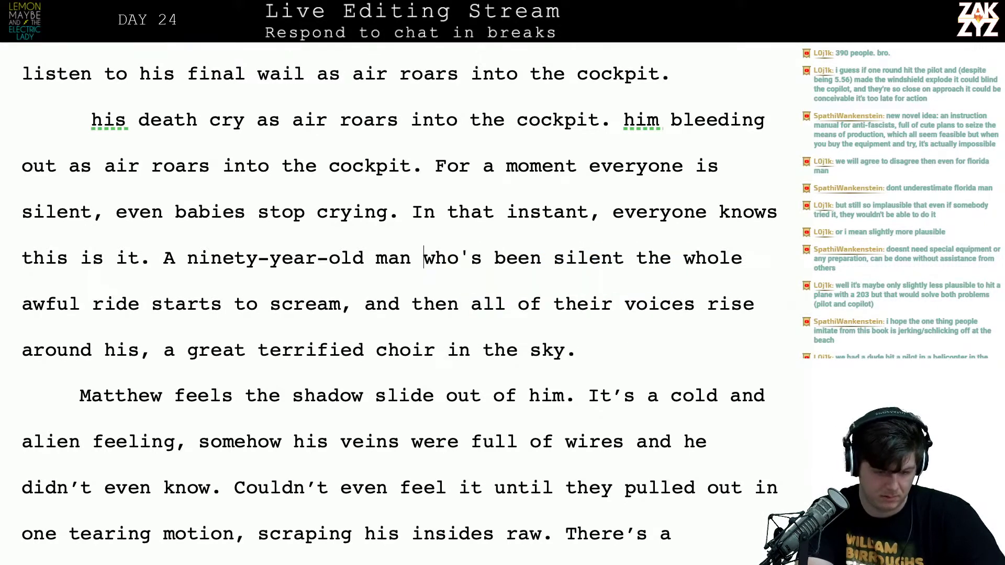
# Insert "who had been silent for the entire flight begins to scream," after "A ninety-year-old man"
pyautogui.press('Right')
pyautogui.write('who had be')
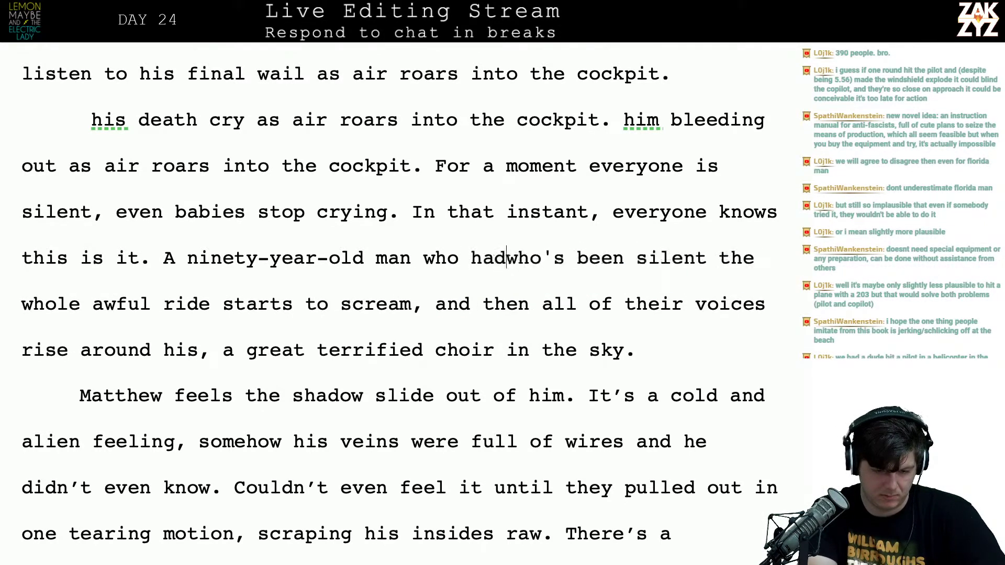
pyautogui.write('en silent for ')
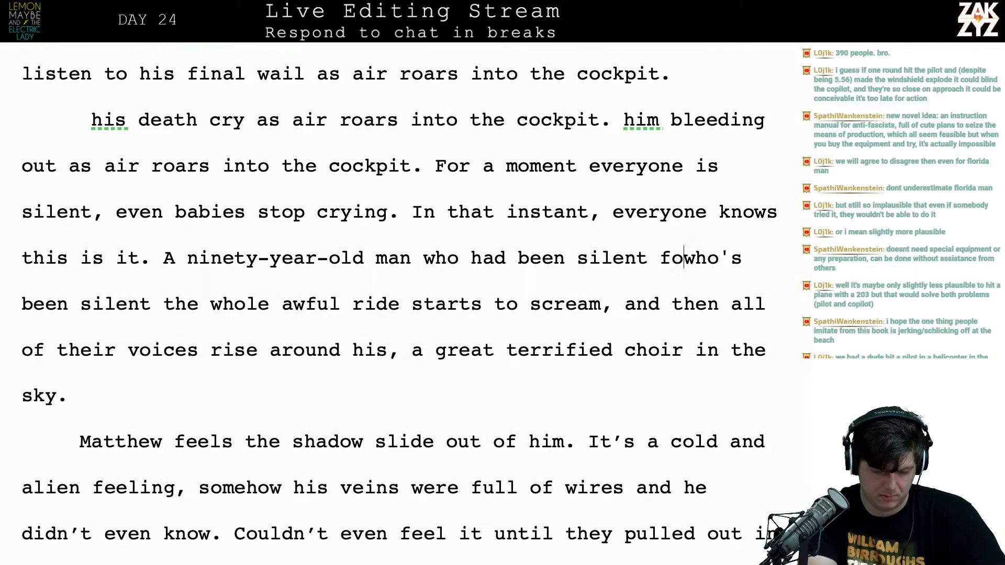
pyautogui.write('the en')
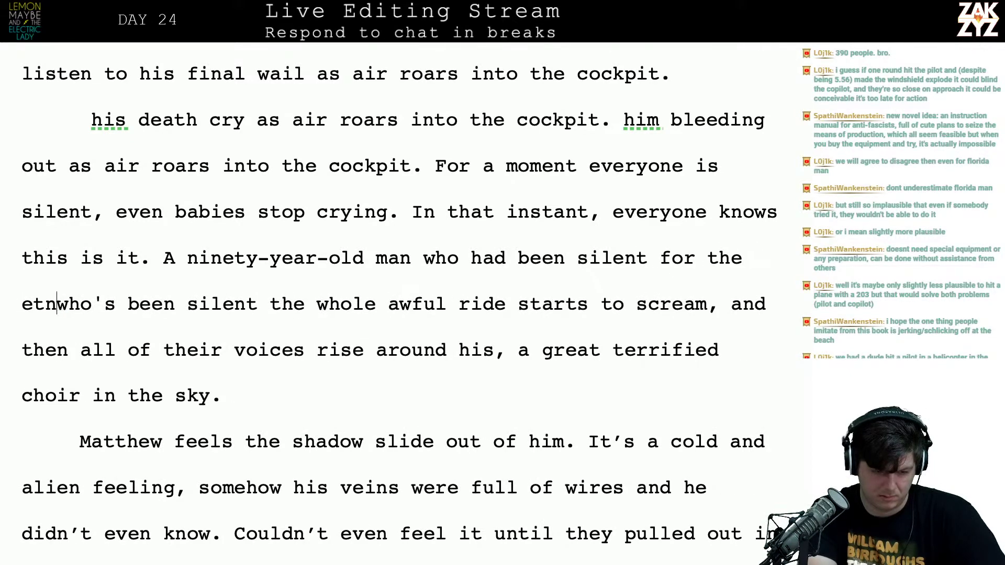
pyautogui.write('tire flight be')
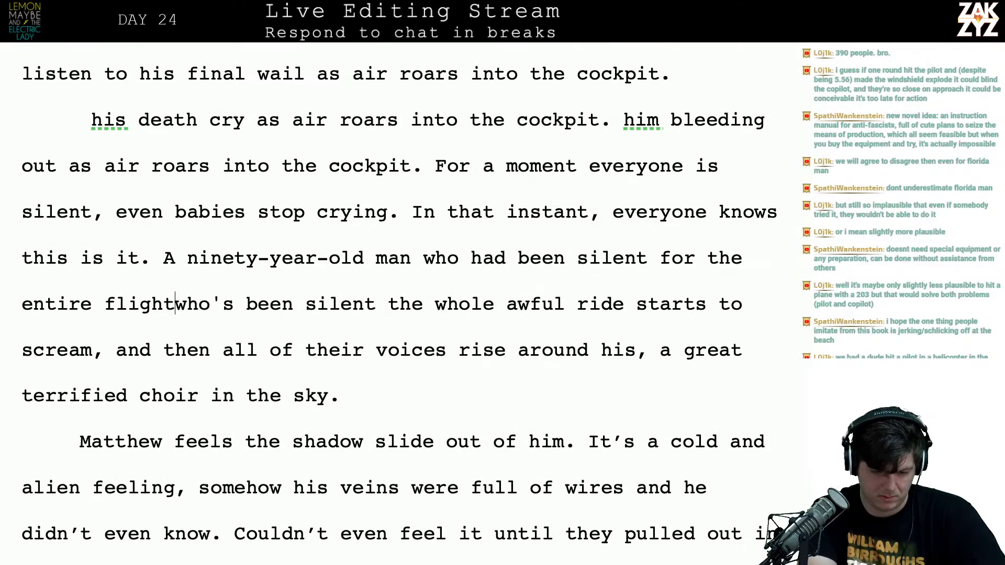
pyautogui.write('gins to sr')
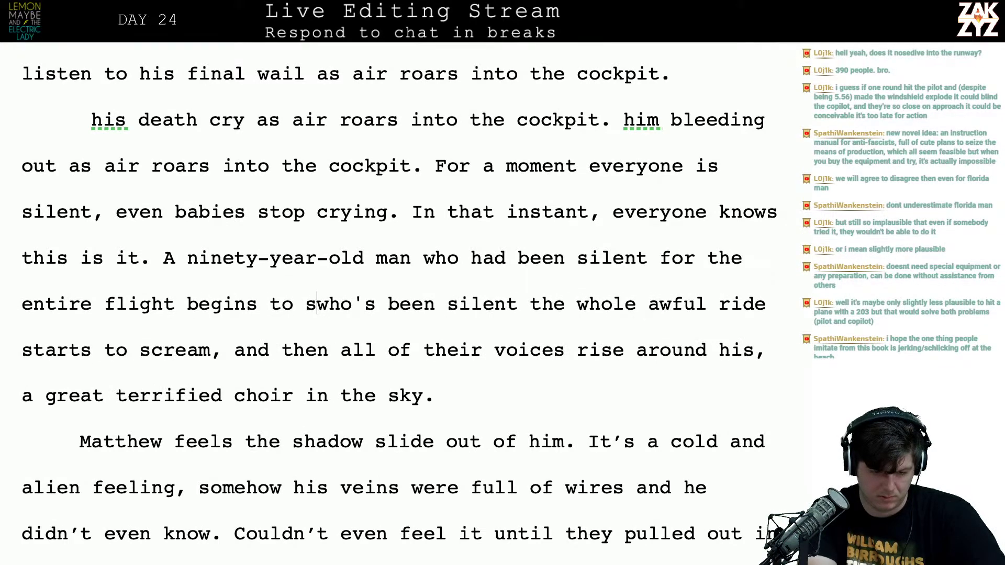
pyautogui.press('BackSpace')
pyautogui.write('cream,')
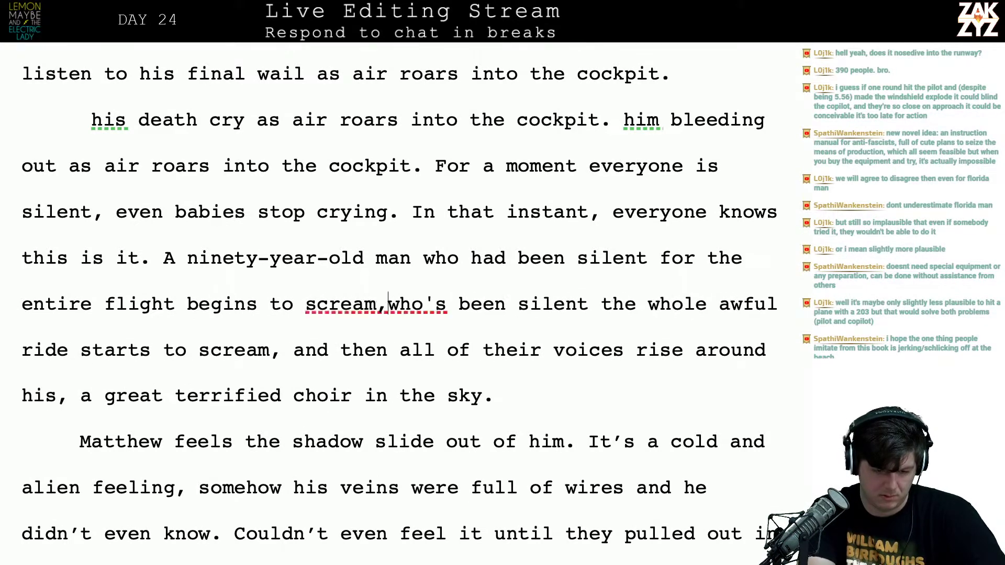
# Delete the superseded clause "who's been silent the whole awful ride starts to scream" before "and then all of their voices"
pyautogui.hotkey('shift', 'Down')
pyautogui.hotkey('shift', 'Down')
pyautogui.hotkey('shift', 'Up')
pyautogui.hotkey('shift', 'Left')
pyautogui.hotkey('shift', 'Left')
pyautogui.hotkey('shift', 'Left')
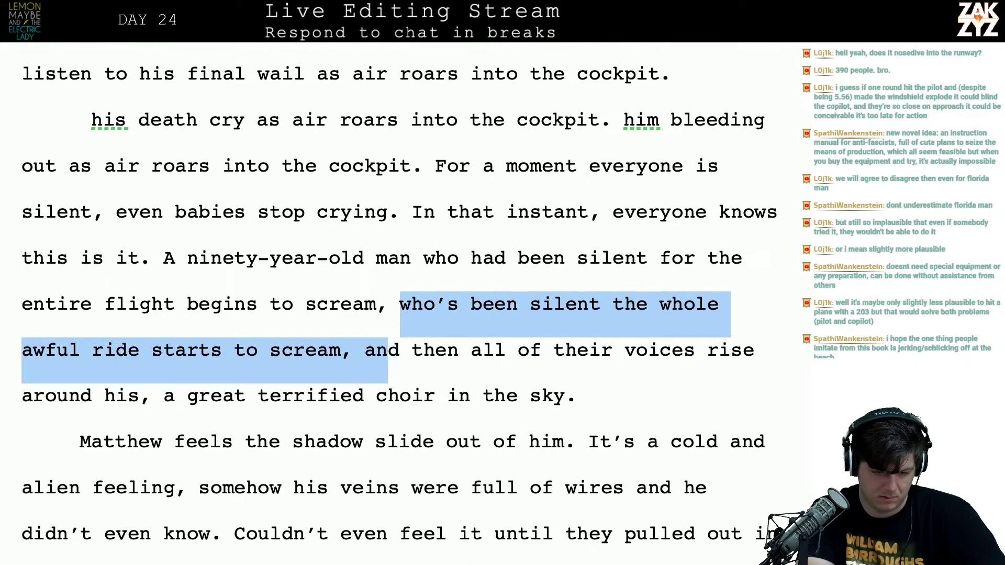
pyautogui.hotkey('shift', 'Left')
pyautogui.hotkey('shift', 'Left')
pyautogui.press('BackSpace')
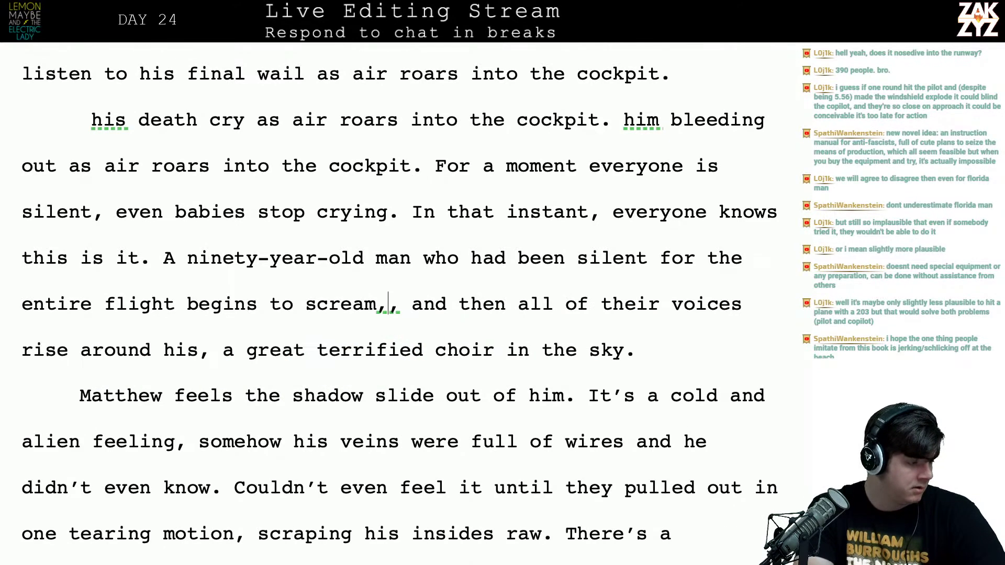
# Delete the leftover fragments from "his death cry" through "bleeding out as air roars into the cockpit." so the paragraph starts with "For a moment"
pyautogui.scroll(-1, 400, 303)
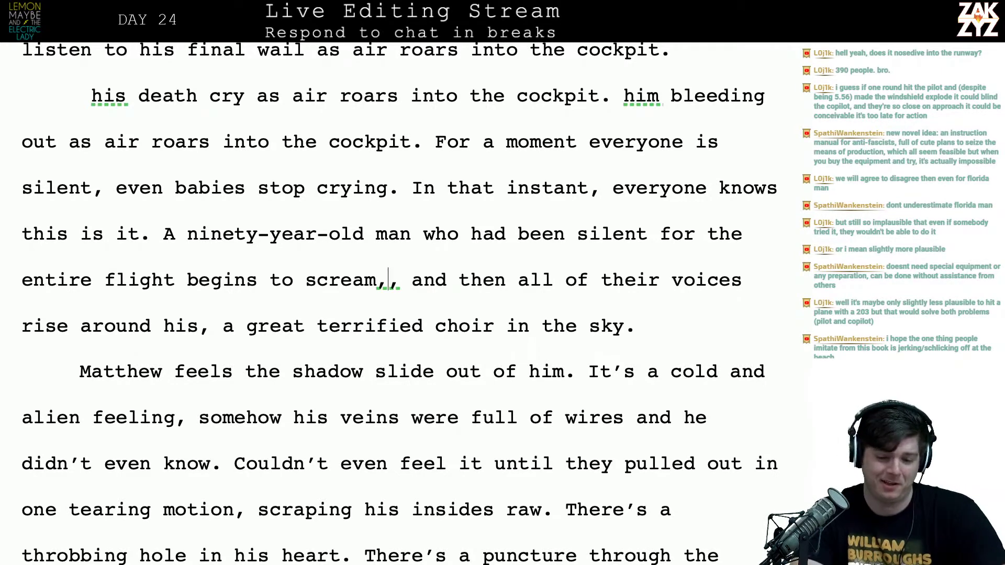
pyautogui.scroll(-1, 330, 205)
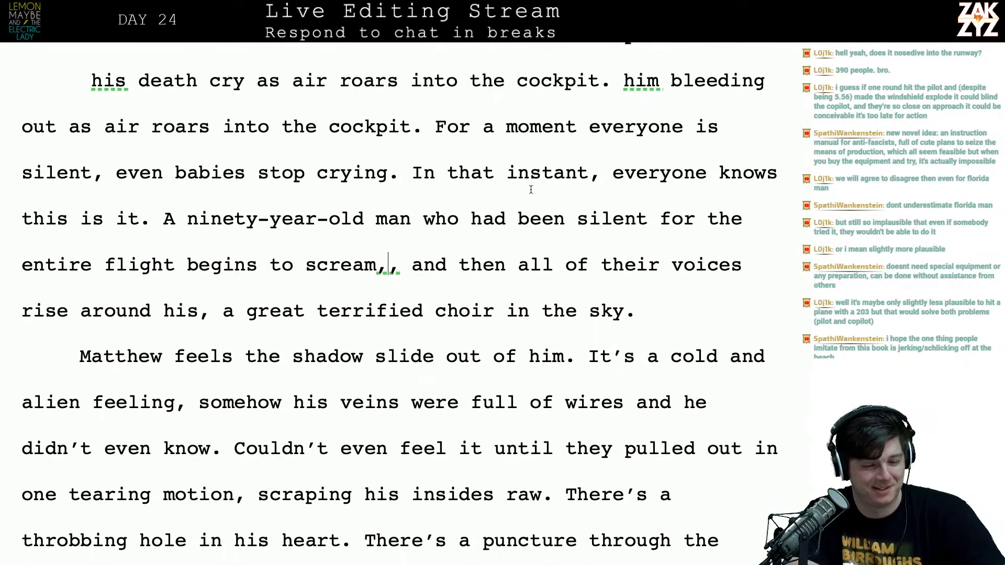
pyautogui.scroll(3, 354, 163)
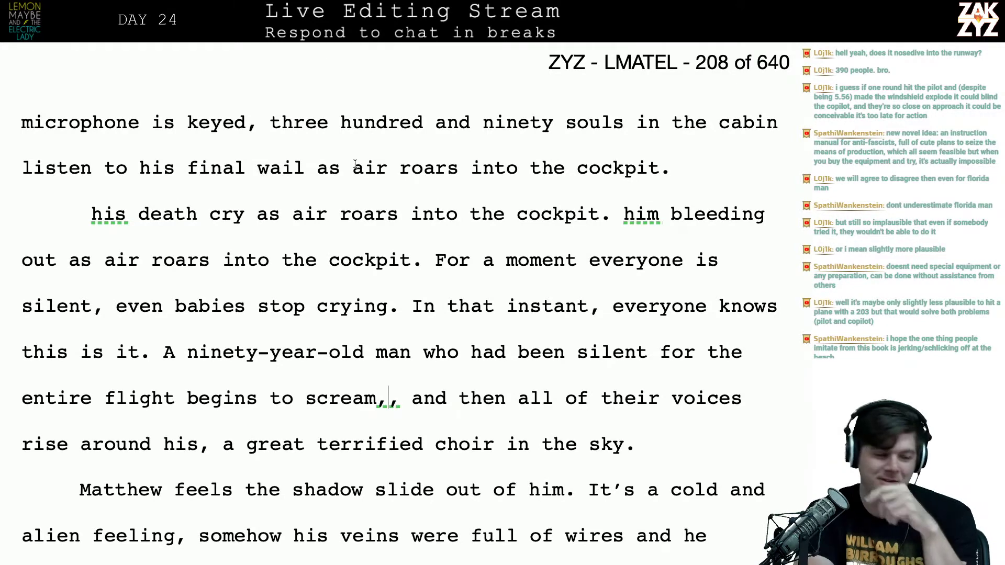
pyautogui.scroll(-1, 355, 164)
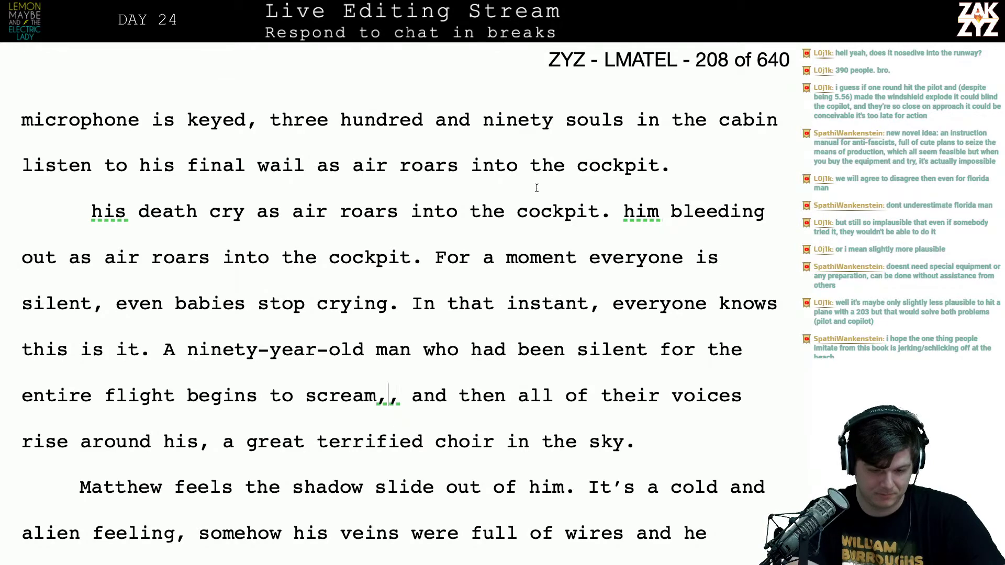
pyautogui.scroll(2, 536, 187)
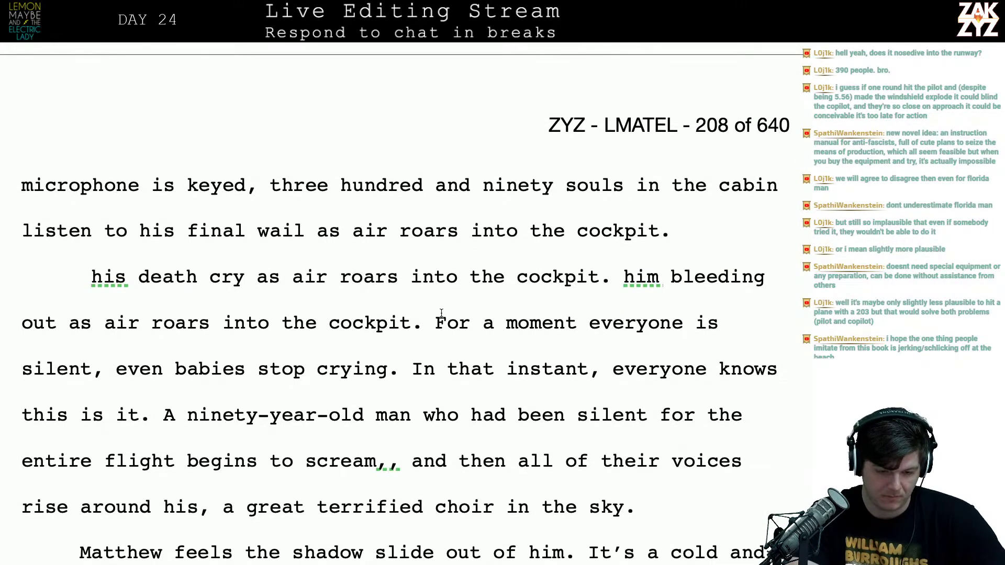
pyautogui.moveTo(426, 323); pyautogui.dragTo(92, 277)
pyautogui.press('BackSpace')
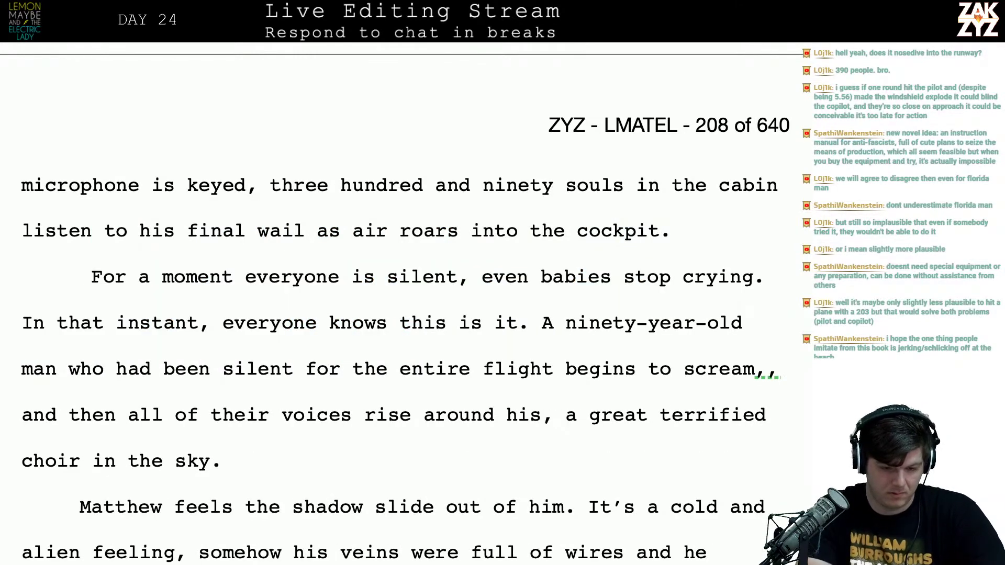
# Add "For a moment they're all silent, even babies stop crying" after "as air roars into the cockpit."
pyautogui.write('For a mom')
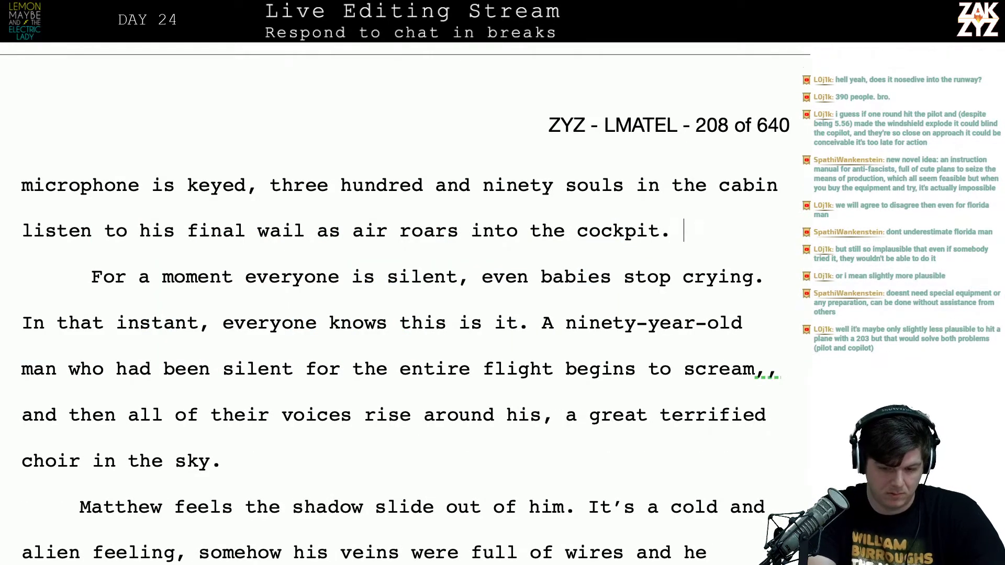
pyautogui.write('ent')
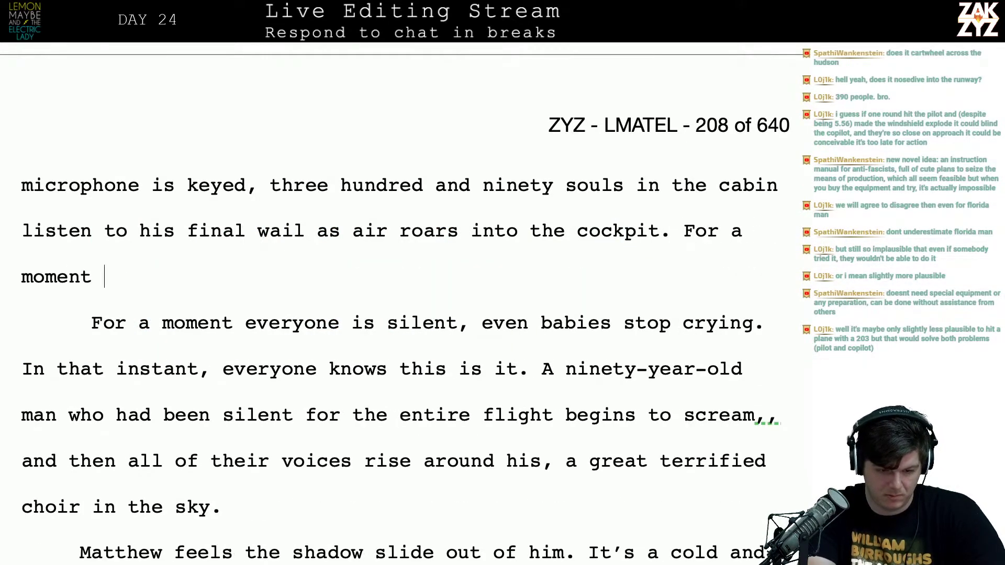
pyautogui.write(" they're all silent,")
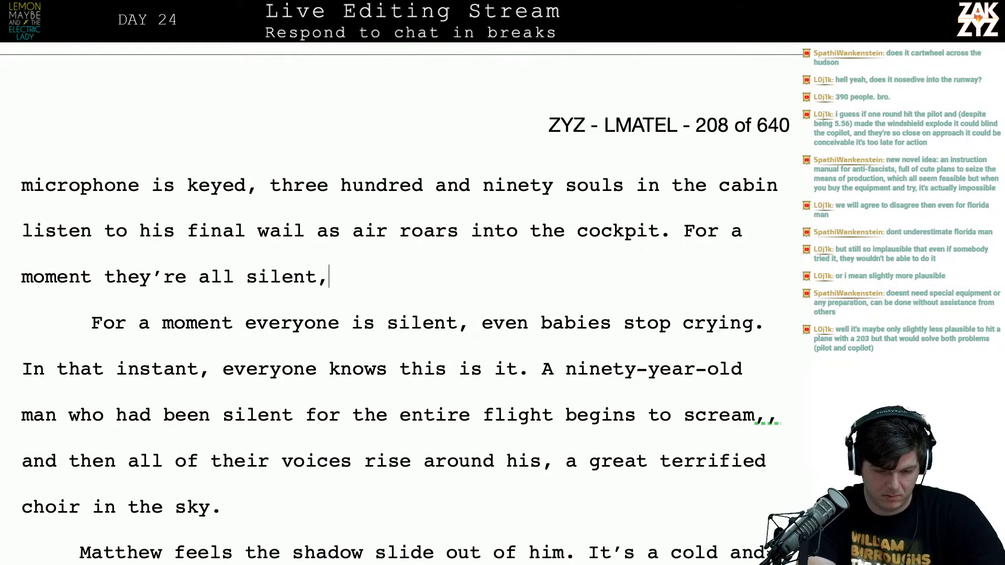
pyautogui.write(' even bab')
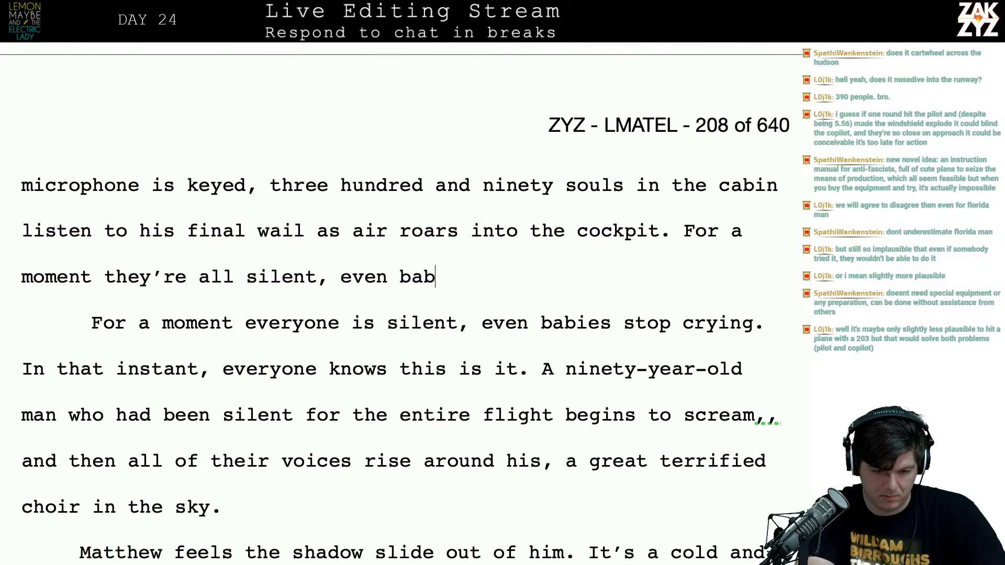
pyautogui.write('ies stop crying')
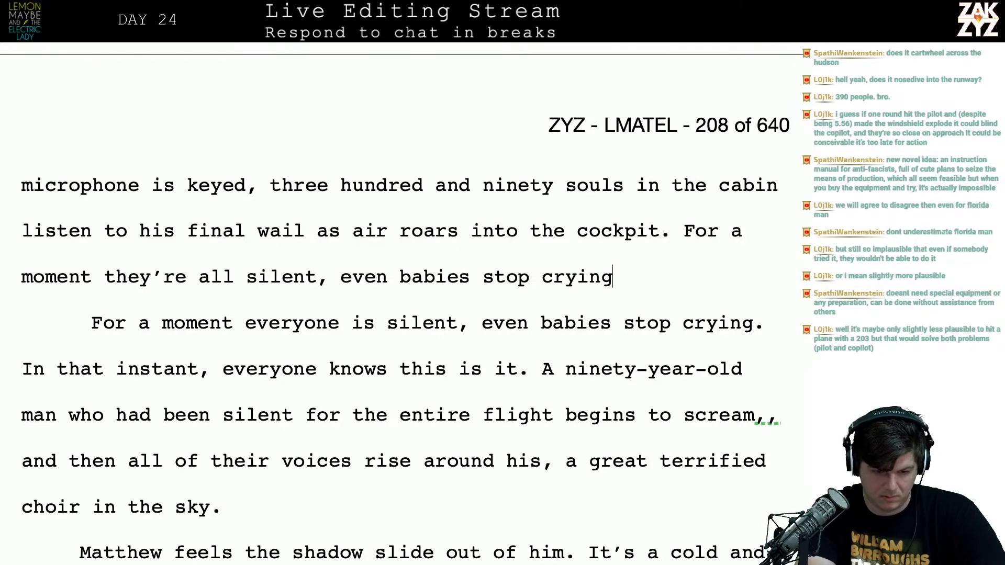
# End the silence sentence with a period and add "In that instant, everyone knows this is it."
pyautogui.write('. In that inst')
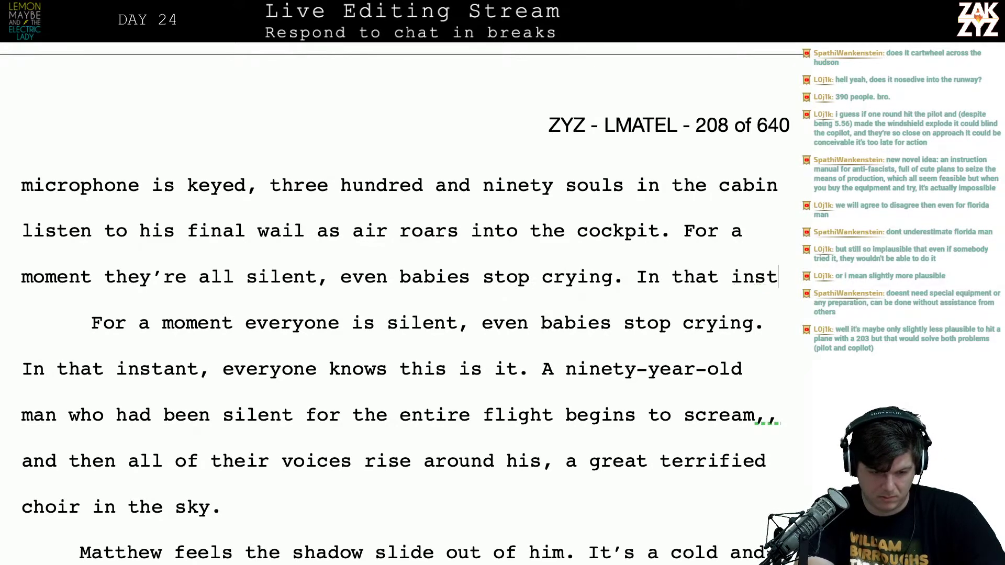
pyautogui.write('ant, everyone know')
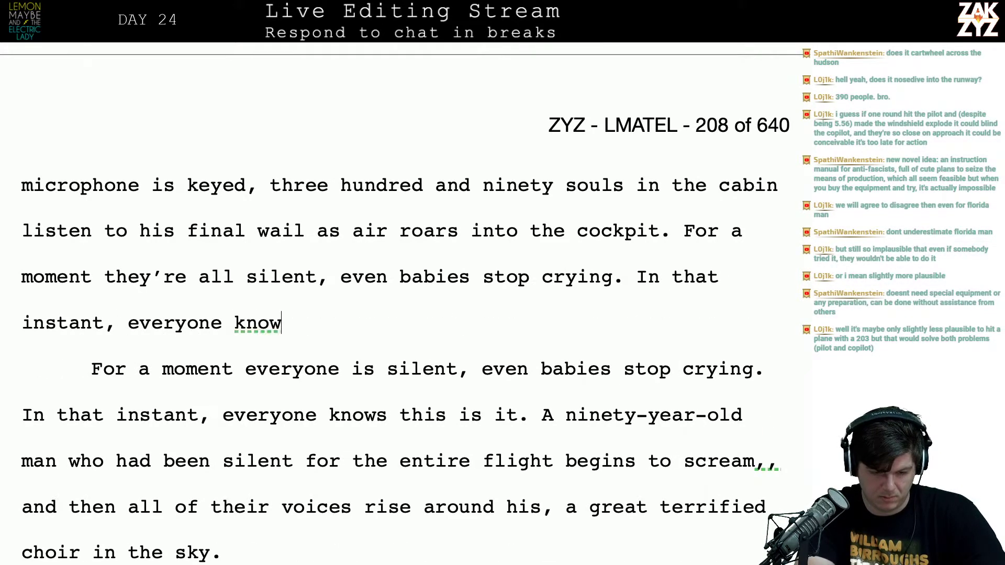
pyautogui.write('s this is it. One')
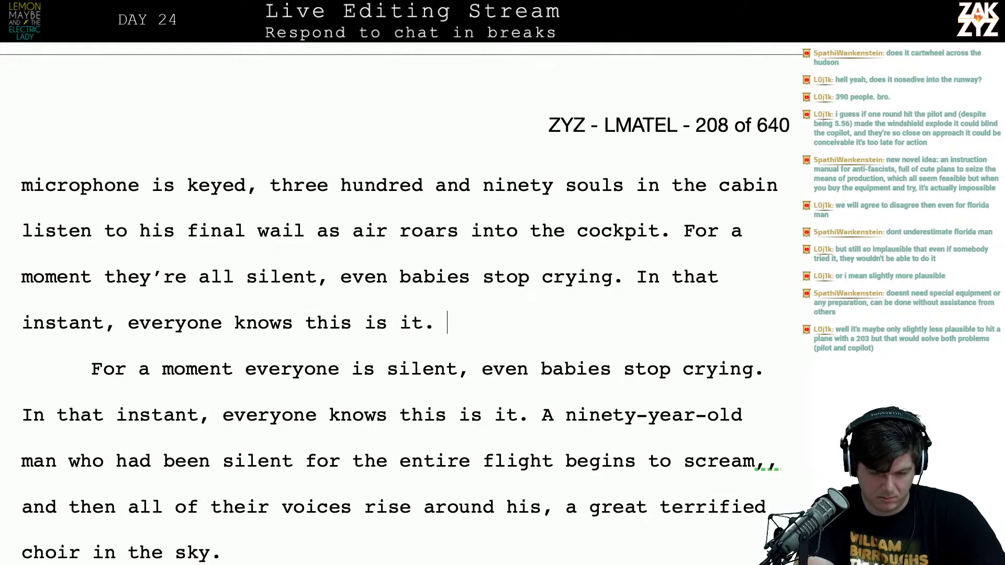
pyautogui.press('BackSpace')
pyautogui.press('BackSpace')
pyautogui.press('BackSpace')
pyautogui.press('BackSpace')
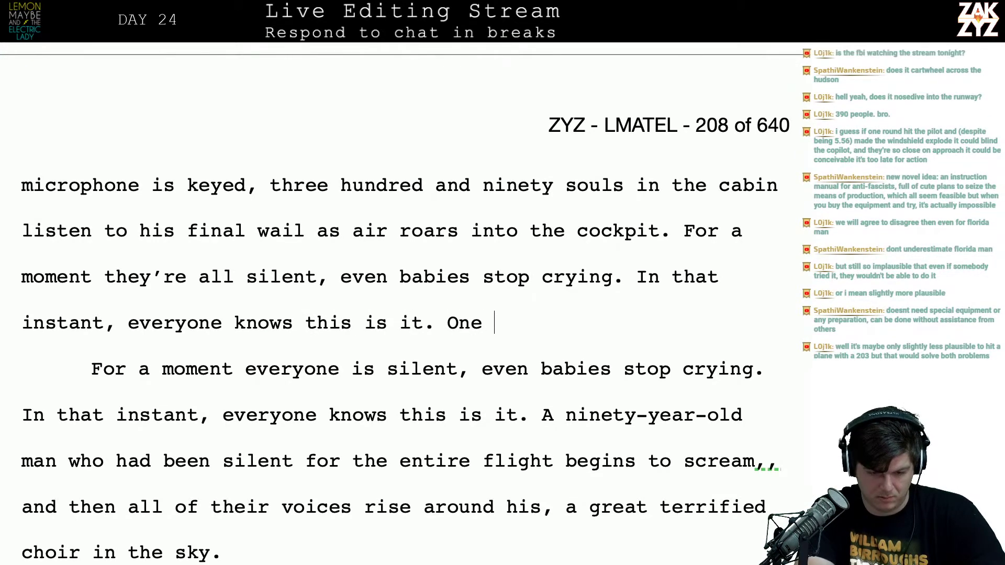
# Write "A ninety-year-old man who had been silent the entire flight begins to scream, and everyone" after "everyone knows this is it."
pyautogui.write('A ninet')
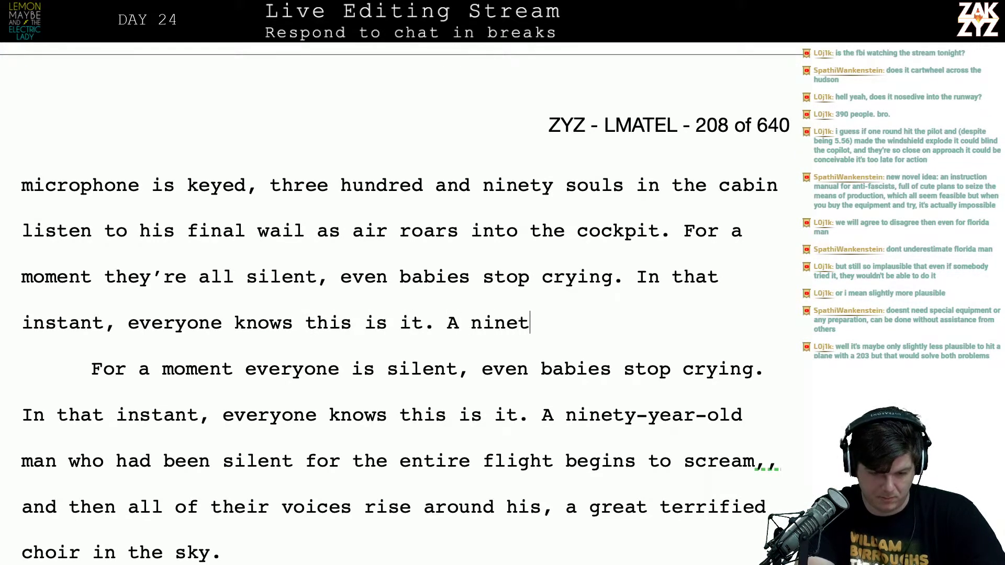
pyautogui.write('y-year old')
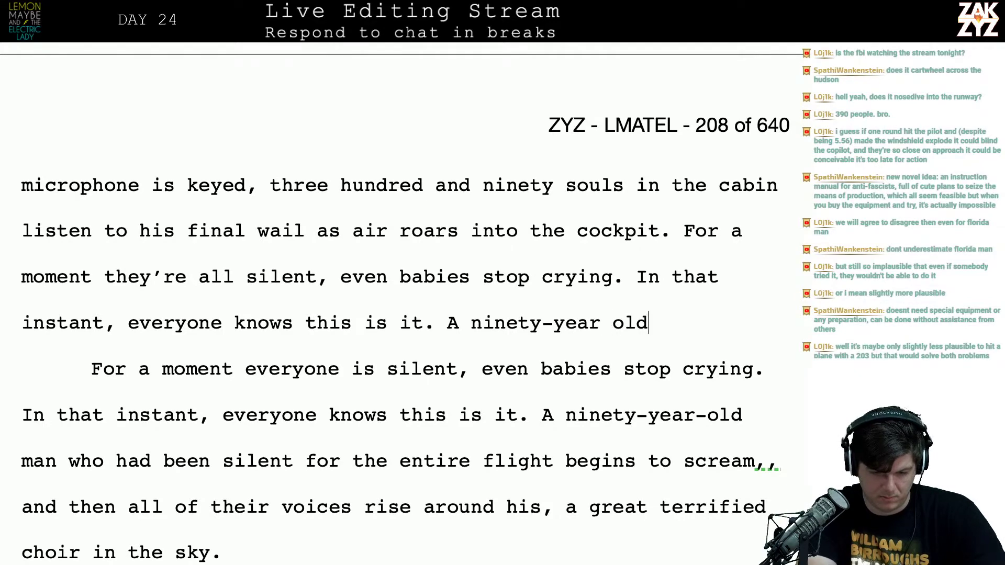
pyautogui.press('BackSpace')
pyautogui.press('BackSpace')
pyautogui.press('BackSpace')
pyautogui.press('BackSpace')
pyautogui.write('-old man wh')
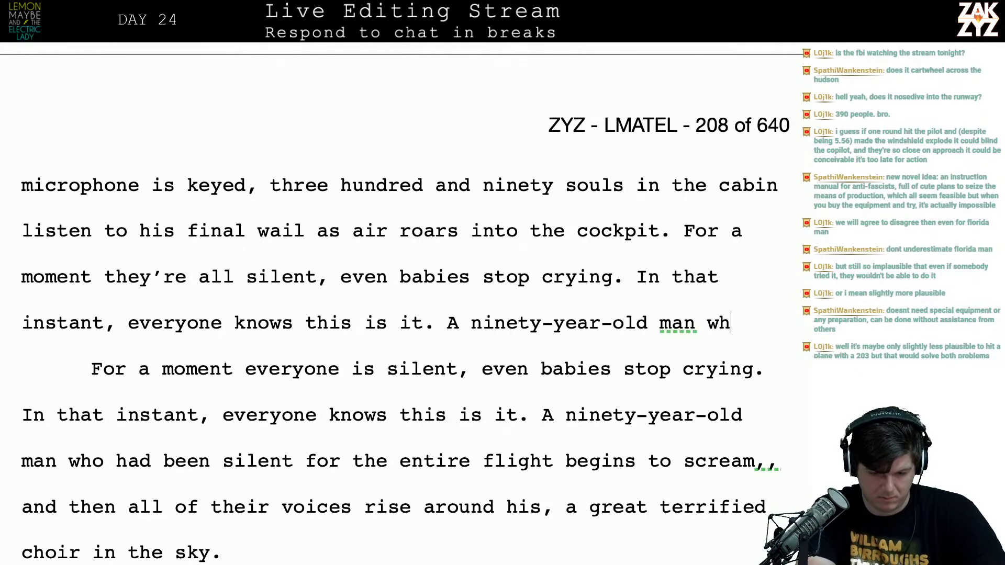
pyautogui.write('o had been s')
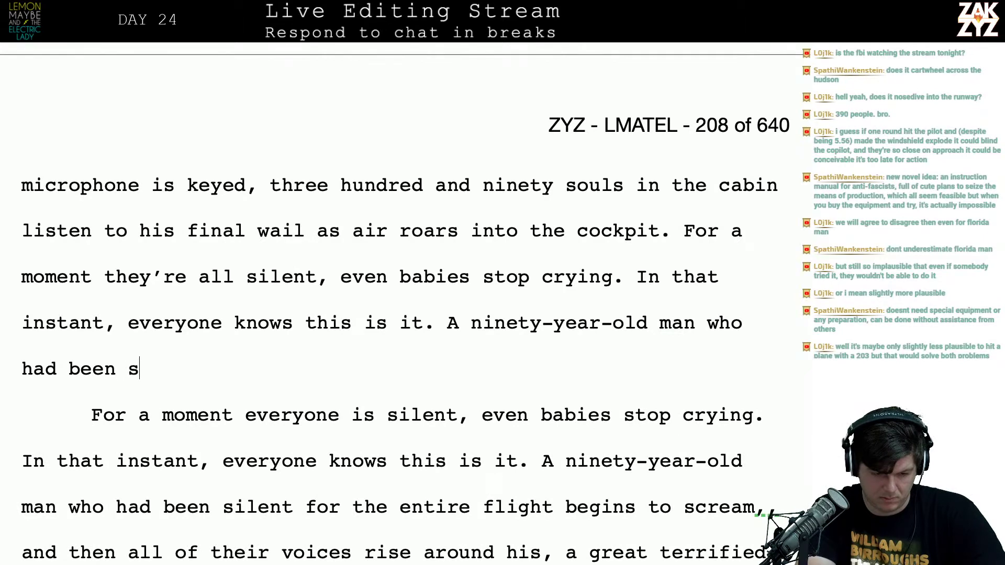
pyautogui.write('ilent the entire')
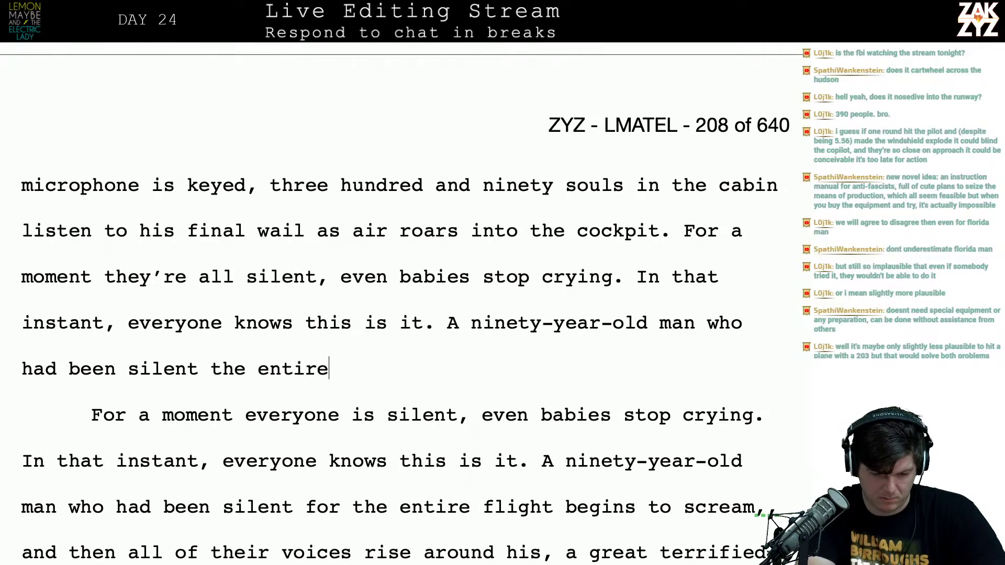
pyautogui.write(' flight begin')
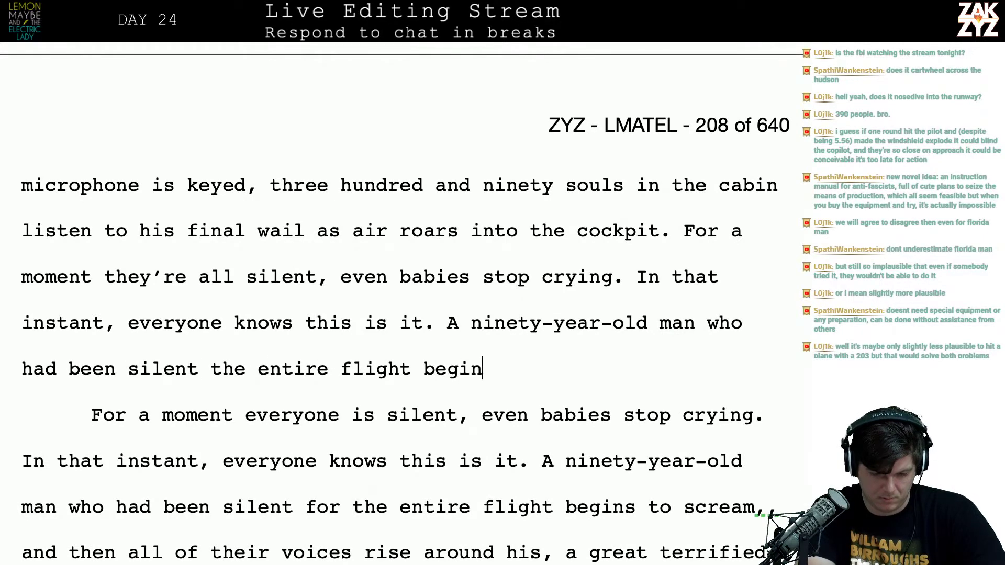
pyautogui.write('s to scream, and everyone')
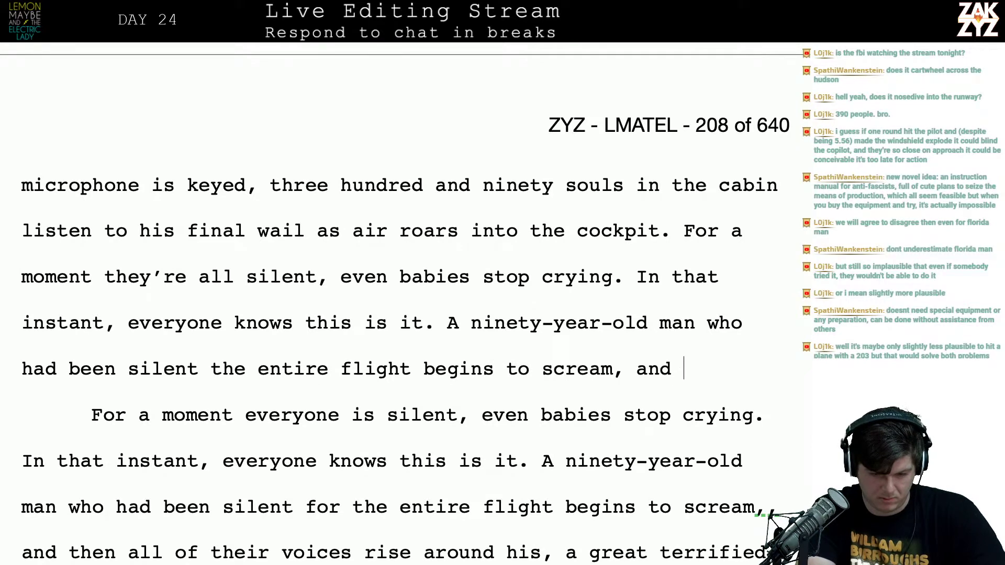
# Replace "everyone" after "begins to scream, and" with "all the other voices join his, a great terrified choir in the sky."
pyautogui.press('BackSpace')
pyautogui.press('BackSpace')
pyautogui.press('BackSpace')
pyautogui.press('BackSpace')
pyautogui.press('BackSpace')
pyautogui.press('BackSpace')
pyautogui.press('BackSpace')
pyautogui.press('BackSpace')
pyautogui.press('BackSpace')
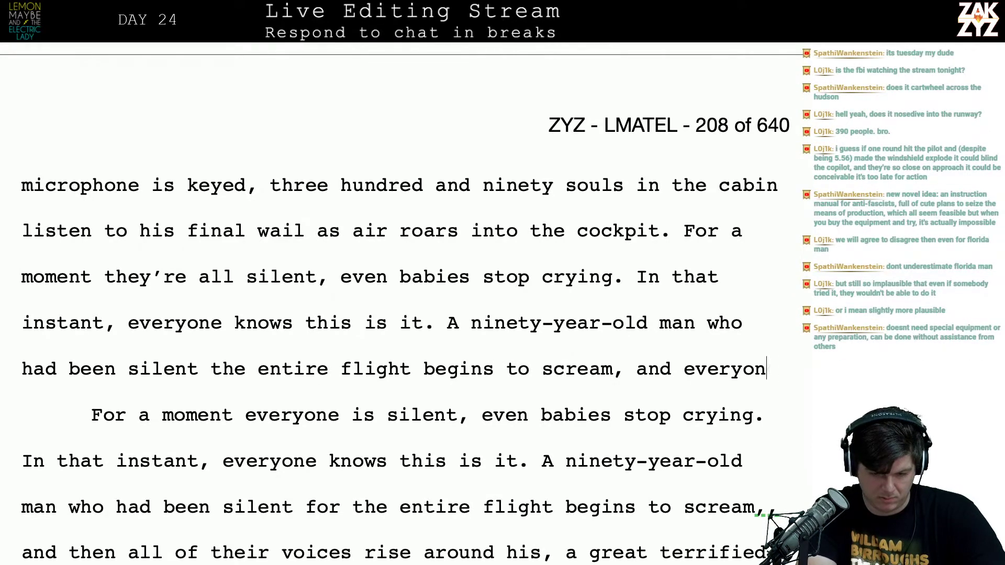
pyautogui.write('all th')
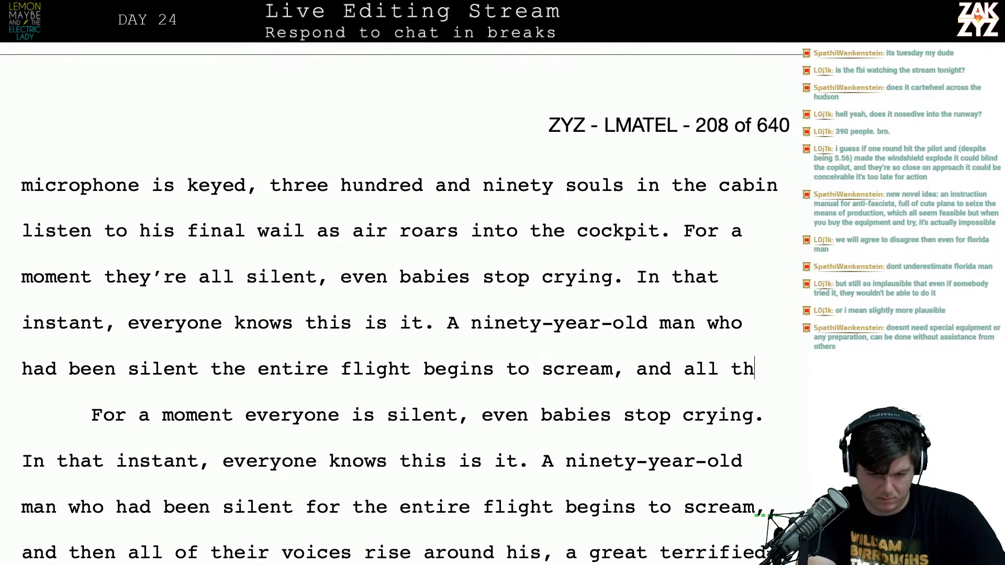
pyautogui.write('e other voices joirn')
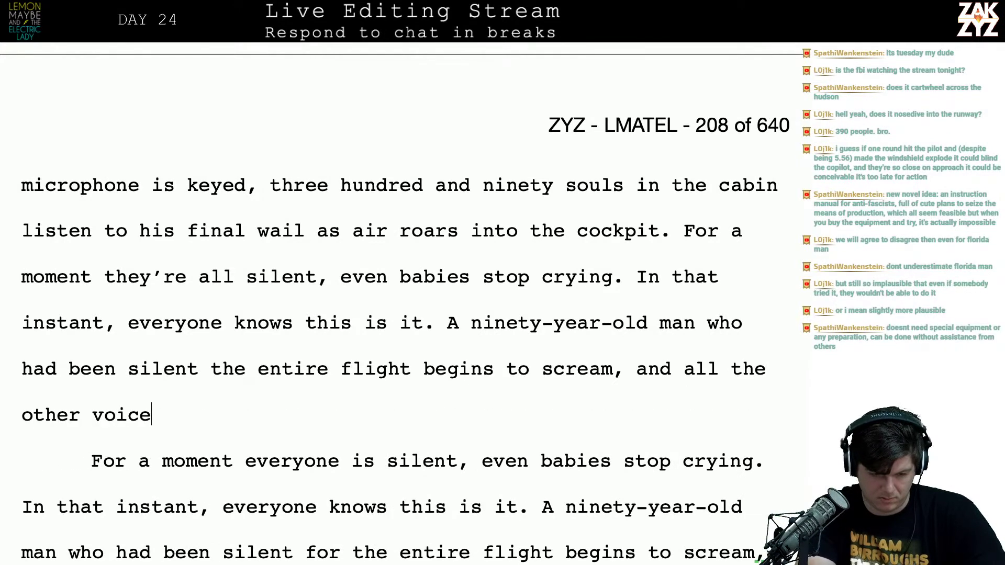
pyautogui.press('BackSpace')
pyautogui.press('BackSpace')
pyautogui.write('n h')
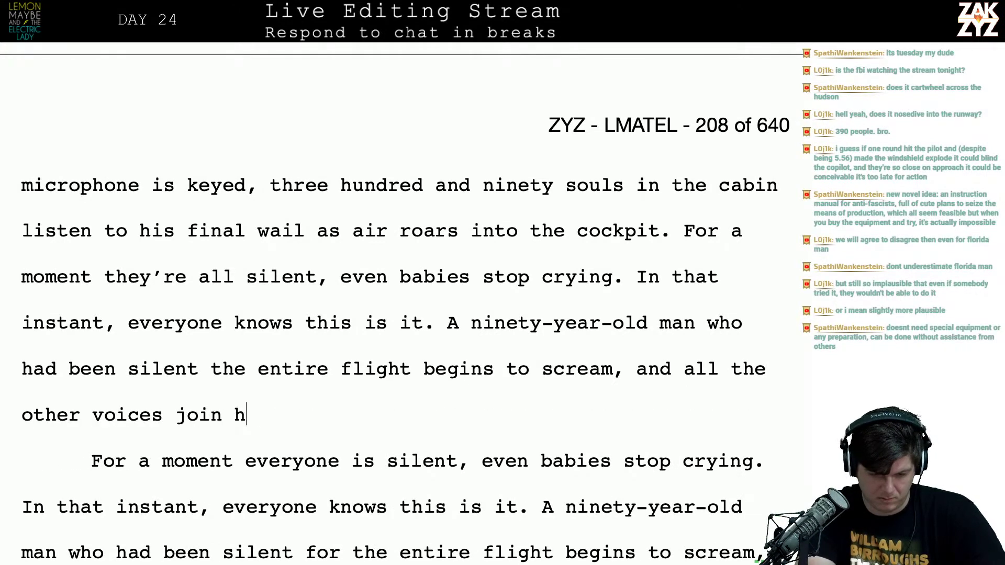
pyautogui.write('is, a great ter')
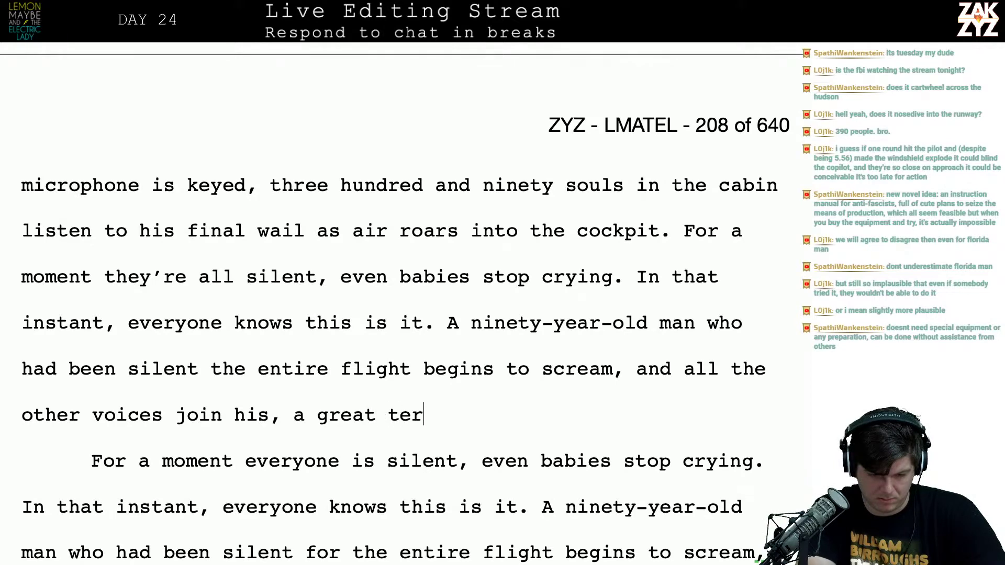
pyautogui.write('rified choir in the sky.')
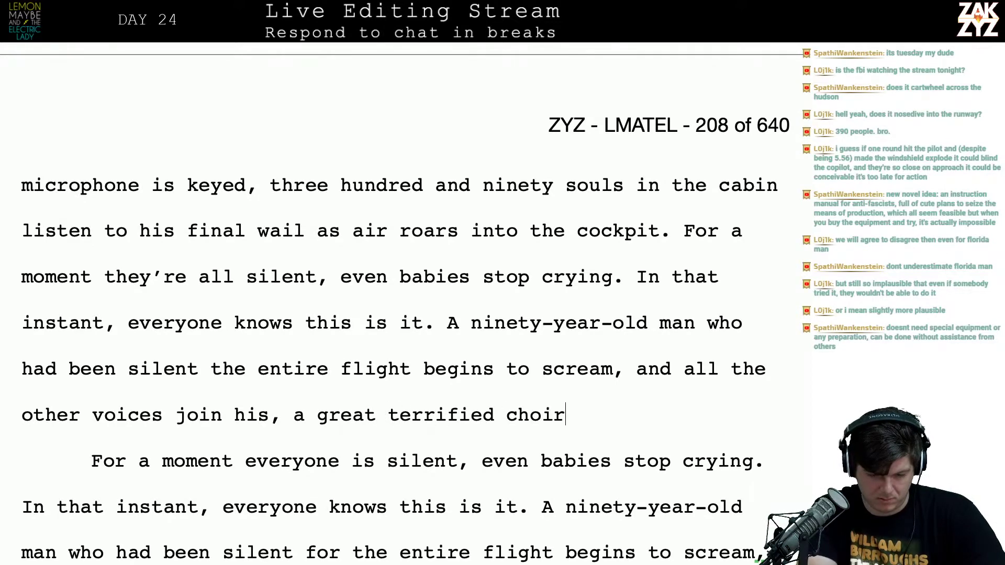
# Delete the superseded paragraph from "For a moment everyone is silent" through its closing "choir in the sky."
pyautogui.hotkey('shift', 'Down')
pyautogui.hotkey('shift', 'Down')
pyautogui.hotkey('shift', 'Down')
pyautogui.hotkey('shift', 'Down')
pyautogui.hotkey('shift', 'Down')
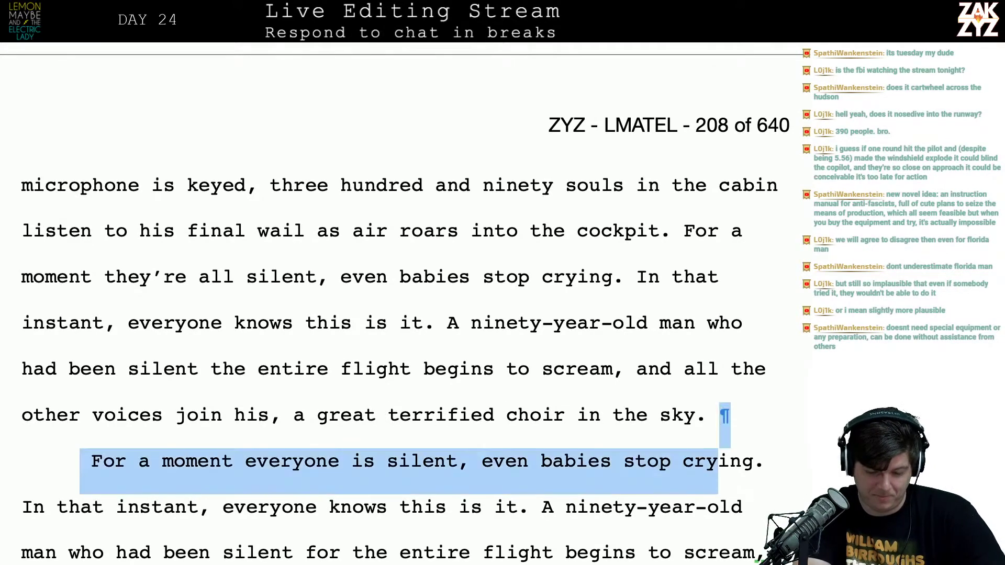
pyautogui.press('BackSpace')
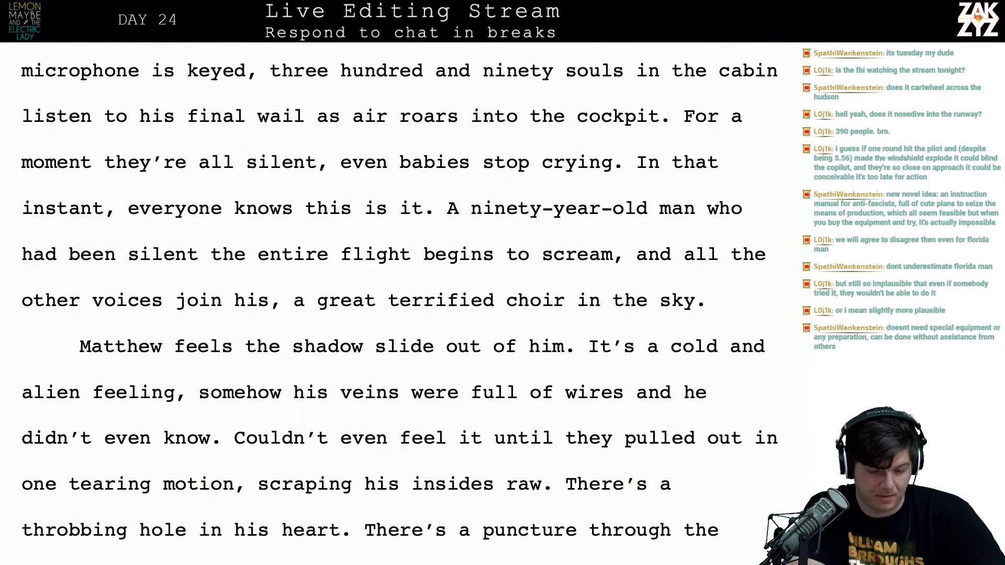
pyautogui.scroll(-2, 397, 309)
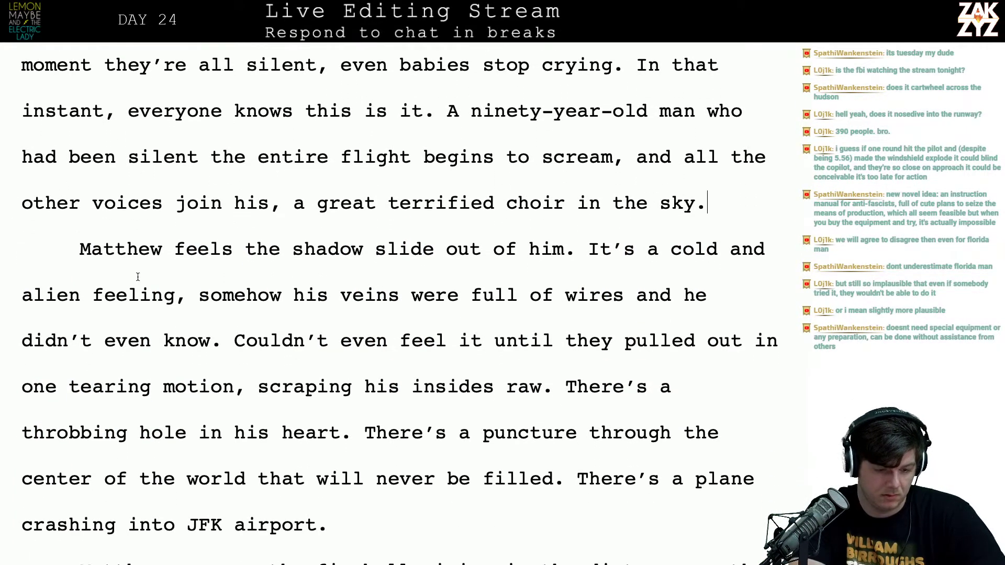
# Start a new paragraph before "Matthew feels the shadow" with "The plane begins to"
pyautogui.press('Right')
pyautogui.press('Return')
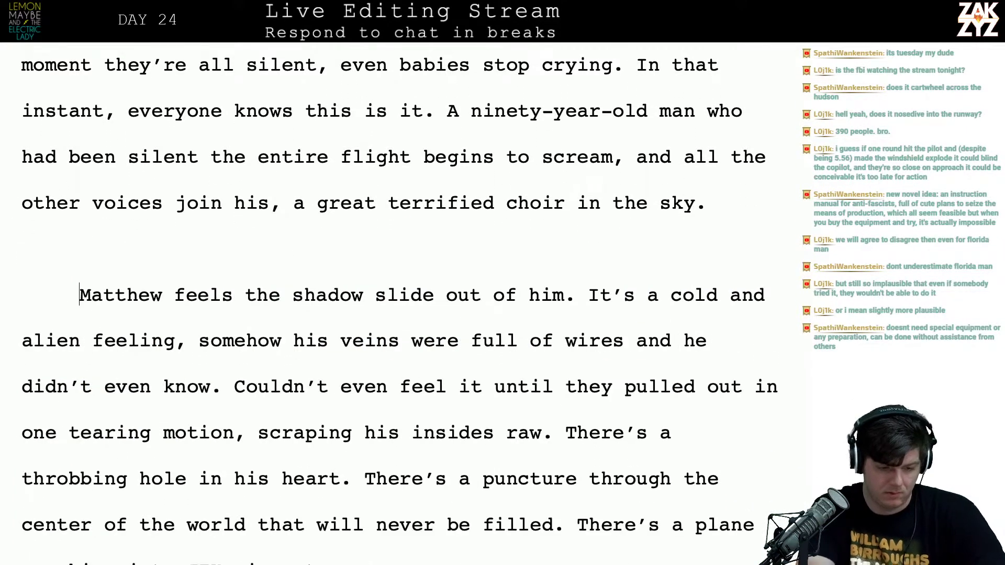
pyautogui.write('The plan')
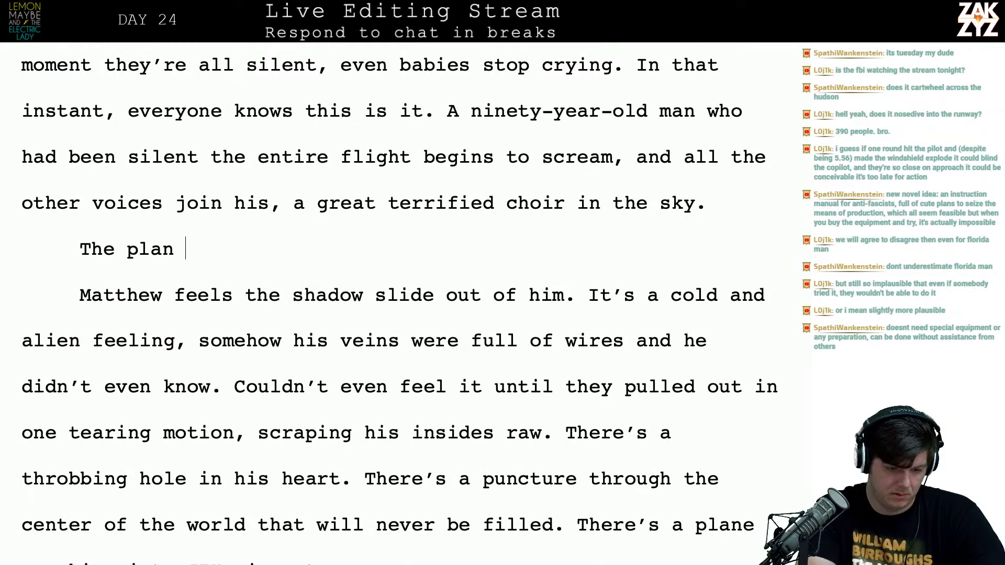
pyautogui.write('e begins to')
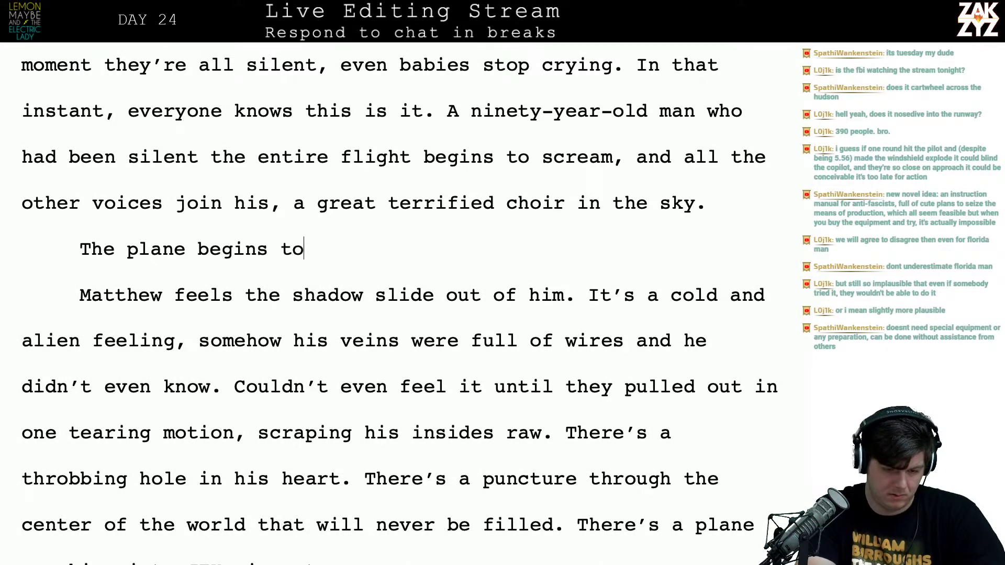
# Try extending the new sentence with "bank right", and cut it back to "The plane"
pyautogui.write(' bank right')
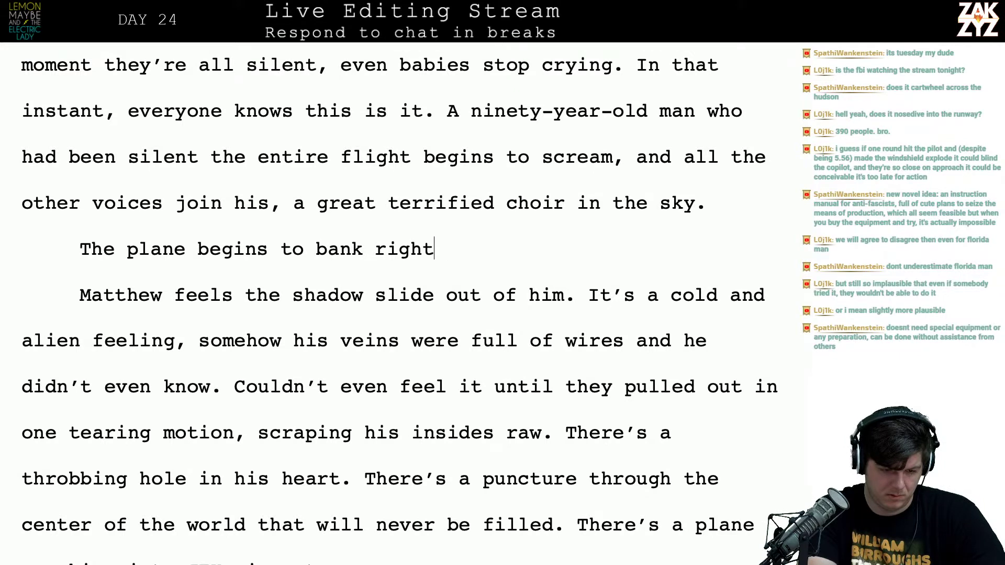
pyautogui.press('BackSpace')
pyautogui.press('BackSpace')
pyautogui.press('BackSpace')
pyautogui.press('BackSpace')
pyautogui.press('BackSpace')
pyautogui.press('BackSpace')
pyautogui.press('BackSpace')
pyautogui.press('BackSpace')
pyautogui.press('BackSpace')
pyautogui.press('BackSpace')
pyautogui.press('BackSpace')
pyautogui.press('BackSpace')
pyautogui.press('BackSpace')
pyautogui.press('BackSpace')
pyautogui.press('BackSpace')
pyautogui.press('BackSpace')
pyautogui.press('BackSpace')
pyautogui.press('BackSpace')
pyautogui.press('BackSpace')
pyautogui.press('BackSpace')
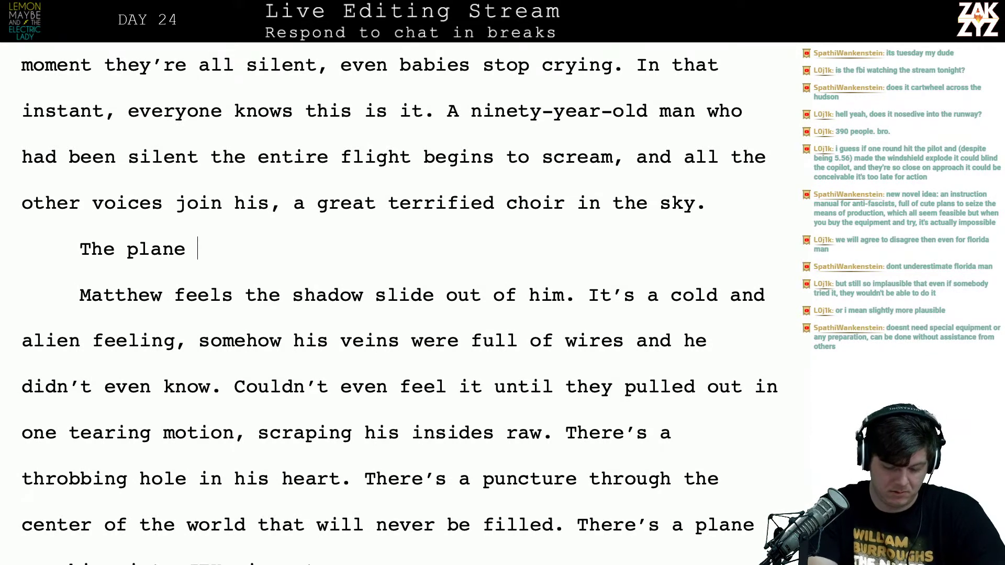
pyautogui.write('being')
pyautogui.press('BackSpace')
pyautogui.press('BackSpace')
pyautogui.press('BackSpace')
pyautogui.press('BackSpace')
pyautogui.press('BackSpace')
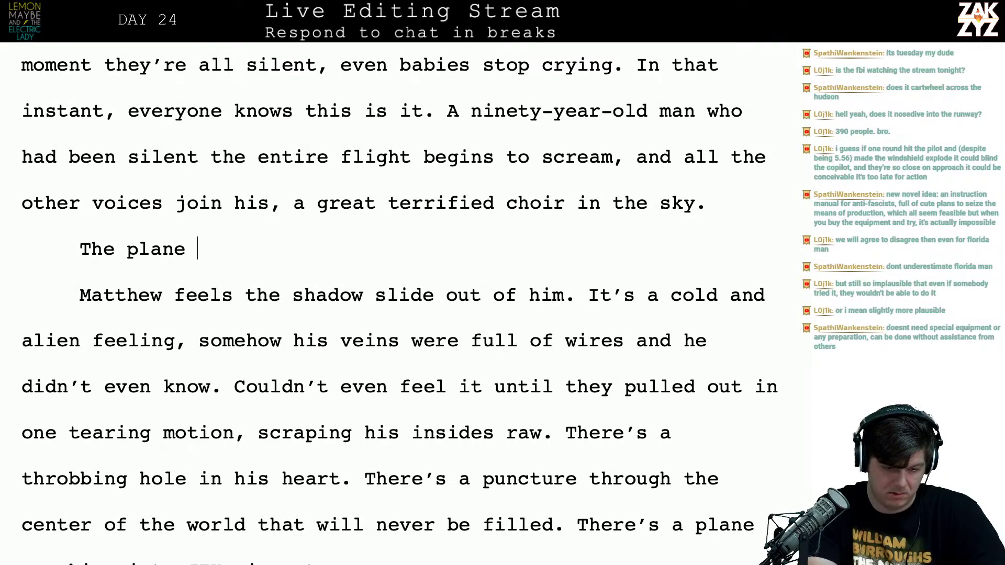
pyautogui.write('drifts')
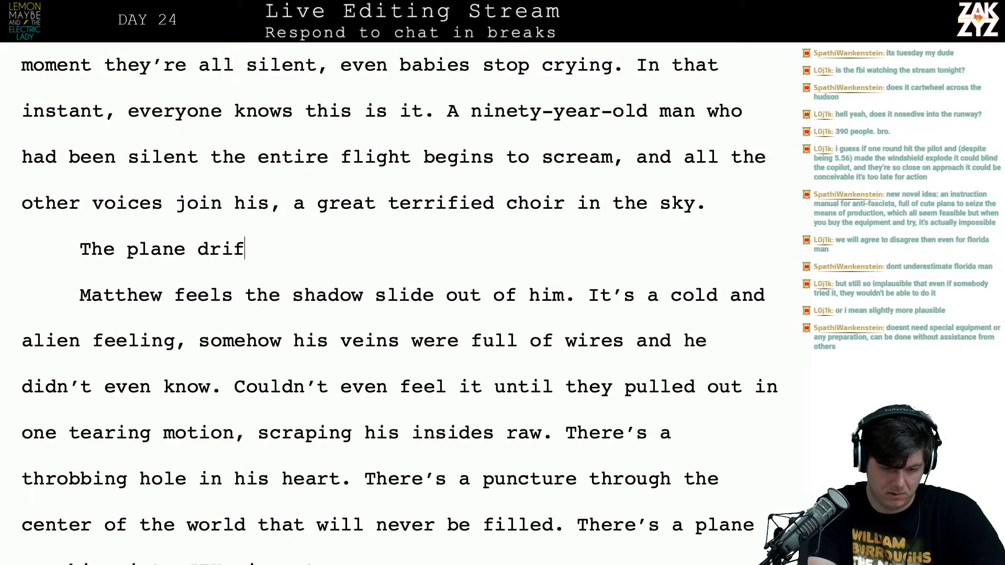
pyautogui.press('BackSpace')
pyautogui.press('BackSpace')
pyautogui.press('BackSpace')
pyautogui.press('BackSpace')
pyautogui.press('BackSpace')
pyautogui.press('BackSpace')
# Try continuing the new sentence with "lists to the right", and clear the whole line, including "The plane"
pyautogui.write('li')
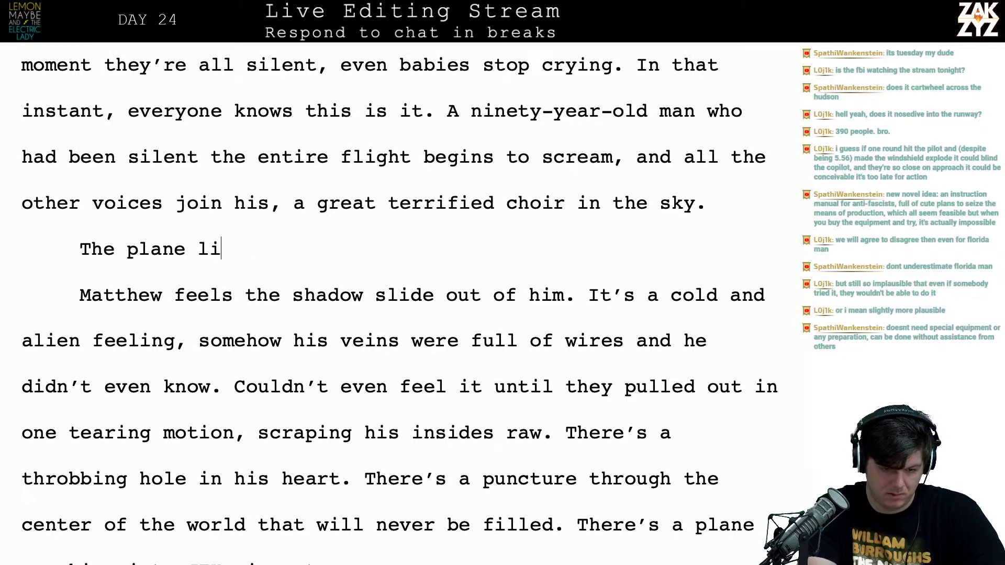
pyautogui.write('sts to the right,')
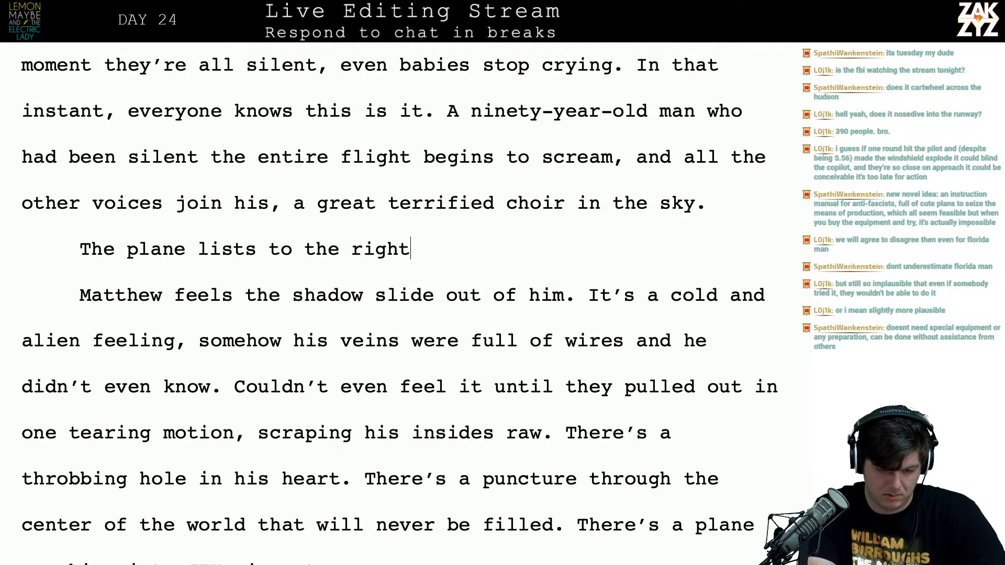
pyautogui.press('BackSpace')
pyautogui.press('BackSpace')
pyautogui.press('BackSpace')
pyautogui.press('BackSpace')
pyautogui.press('BackSpace')
pyautogui.press('BackSpace')
pyautogui.press('BackSpace')
pyautogui.press('BackSpace')
pyautogui.press('BackSpace')
pyautogui.press('BackSpace')
pyautogui.press('BackSpace')
pyautogui.press('BackSpace')
pyautogui.press('BackSpace')
pyautogui.press('BackSpace')
pyautogui.press('BackSpace')
pyautogui.press('BackSpace')
pyautogui.press('BackSpace')
pyautogui.press('BackSpace')
pyautogui.press('BackSpace')
pyautogui.press('BackSpace')
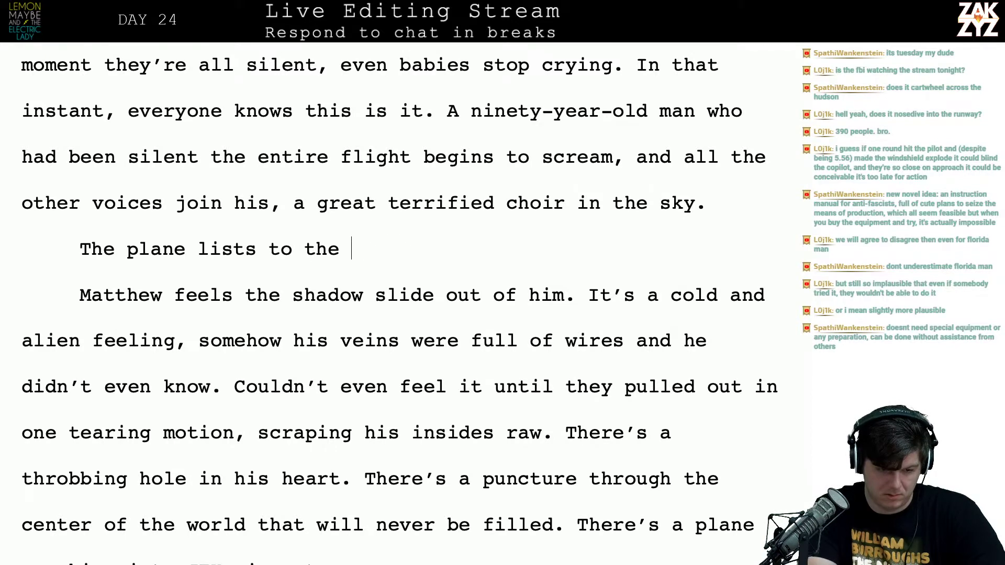
pyautogui.press('BackSpace')
pyautogui.press('BackSpace')
pyautogui.press('BackSpace')
pyautogui.press('BackSpace')
pyautogui.press('BackSpace')
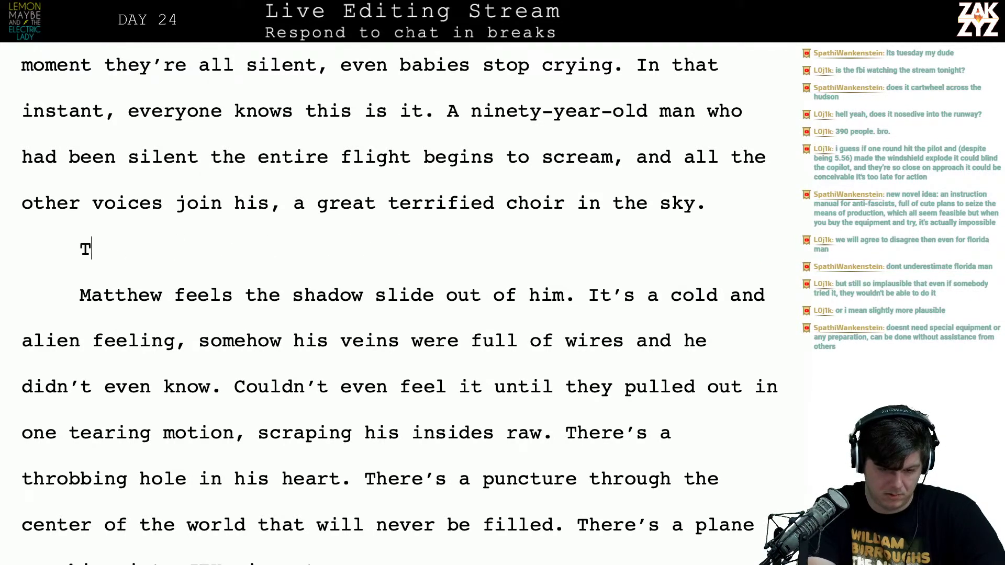
pyautogui.write('The plan')
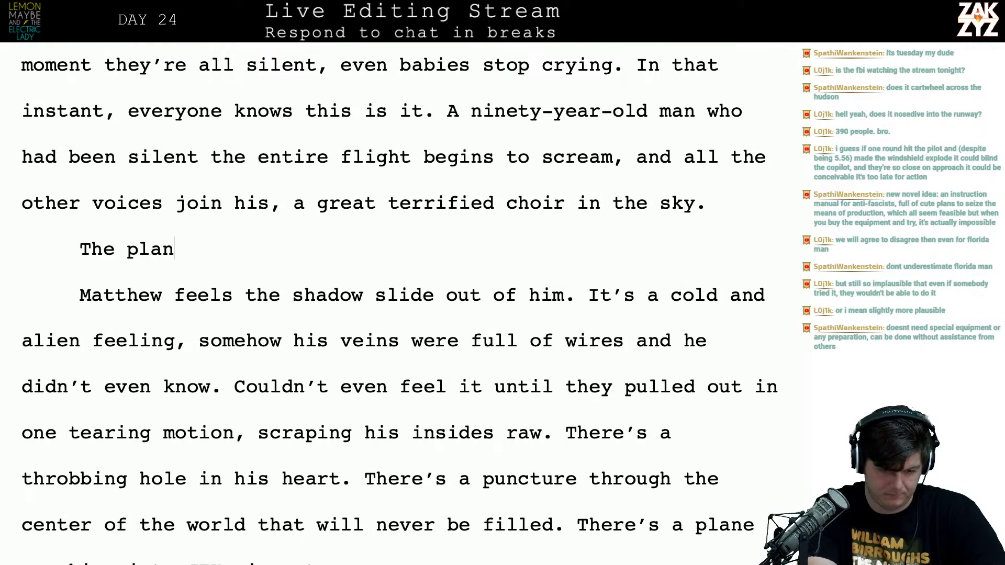
pyautogui.press('BackSpace')
pyautogui.press('BackSpace')
pyautogui.press('BackSpace')
pyautogui.press('BackSpace')
pyautogui.press('BackSpace')
pyautogui.press('BackSpace')
pyautogui.press('BackSpace')
pyautogui.press('BackSpace')
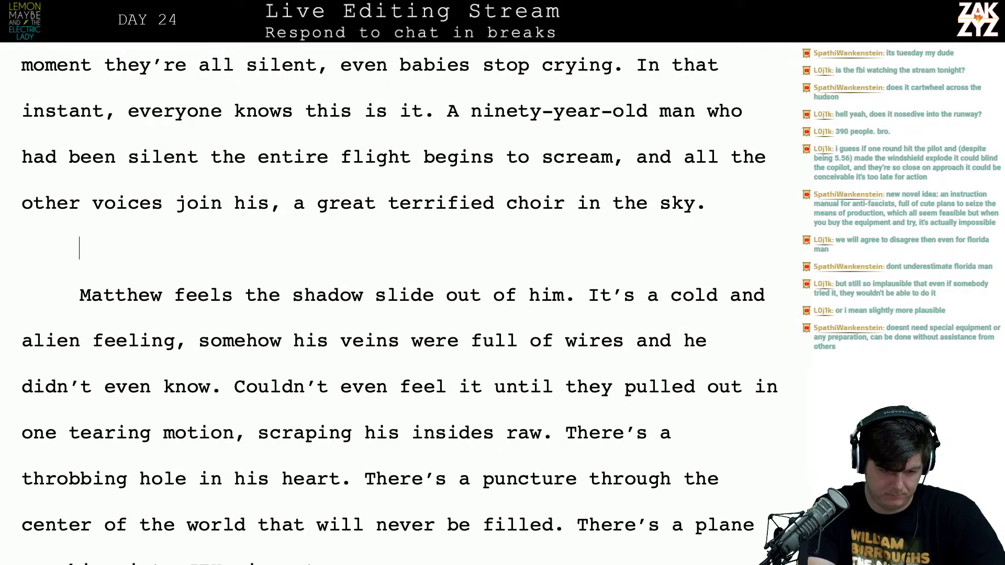
# Open the new paragraph with "Under it all, Matthew feels the shadow slide out of him."
pyautogui.write('Under ')
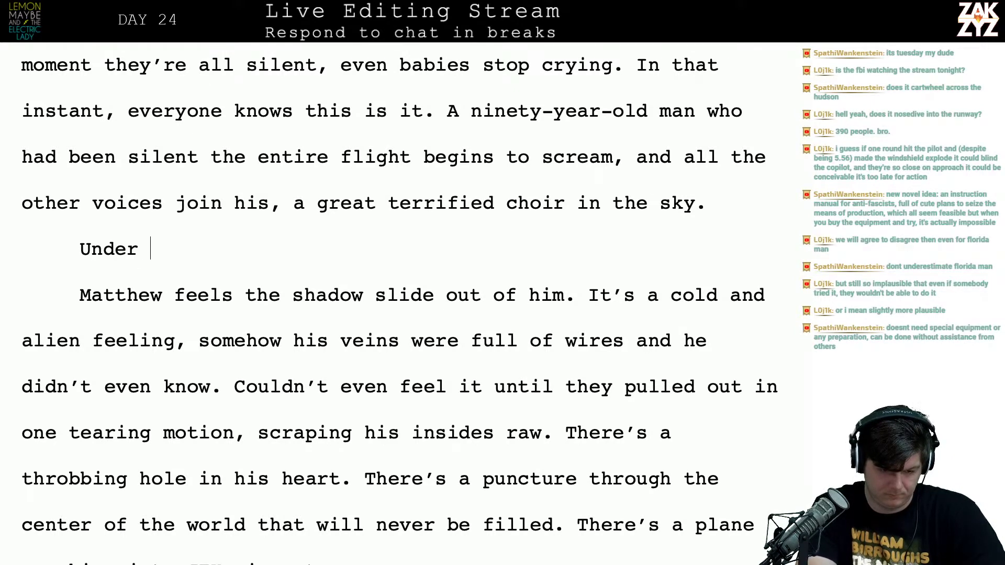
pyautogui.write('it all, Matthew')
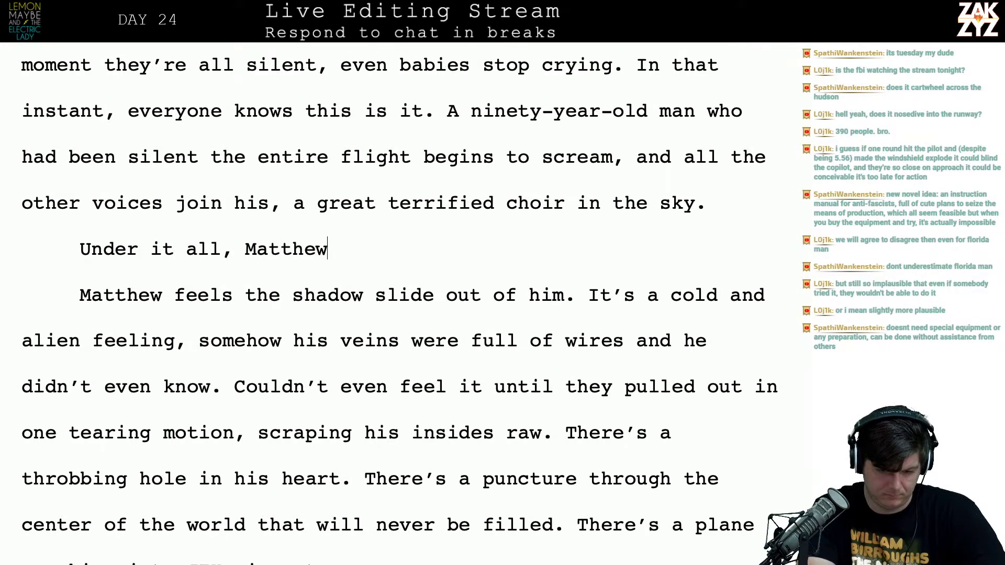
pyautogui.write(' feels t')
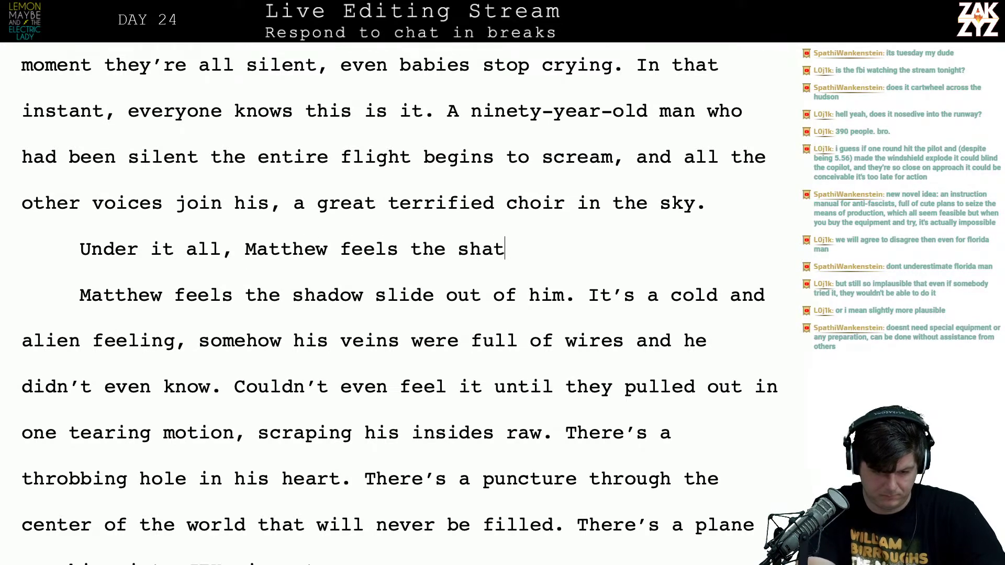
pyautogui.write('he shadow slide out of him.')
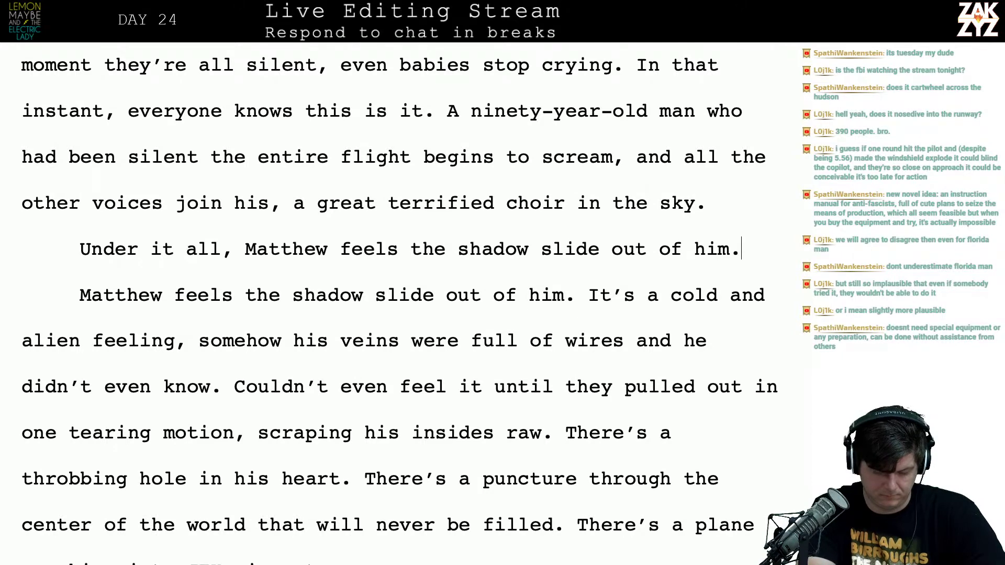
# Add the sentence "It's a cold, alien feeling, his veins were full of wires and they've all been yanked."
pyautogui.write(" It's a cold, al")
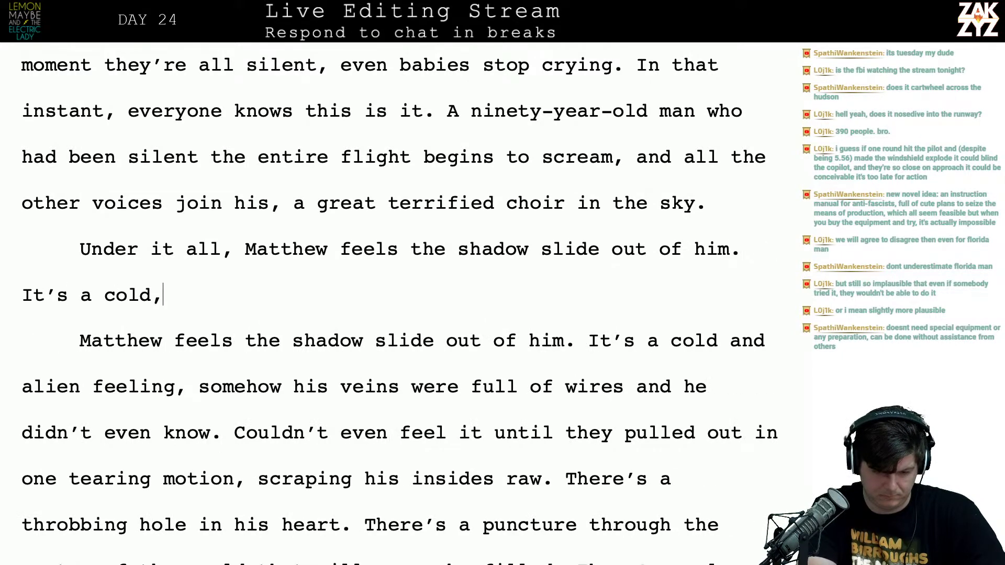
pyautogui.write('ien feeling, his va')
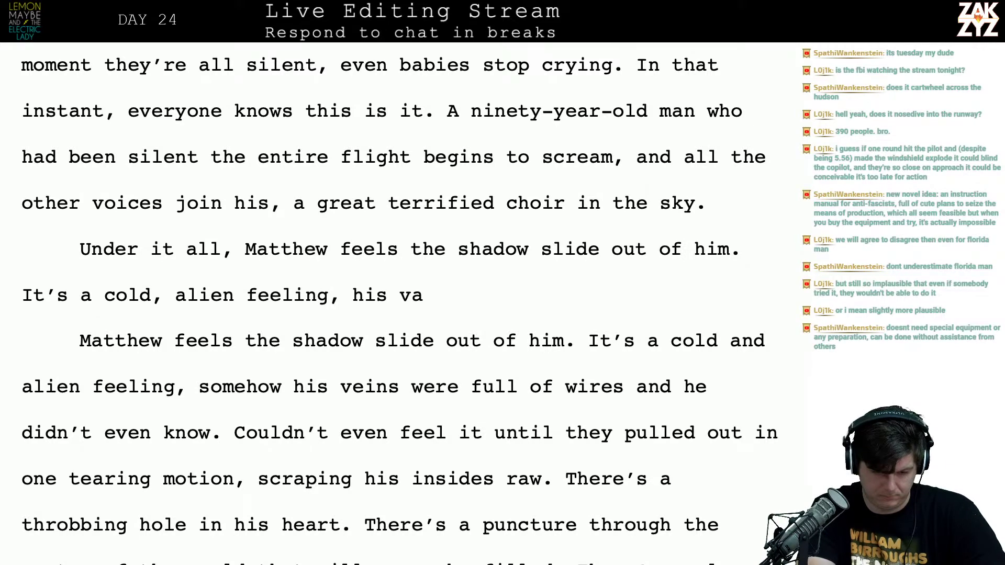
pyautogui.press('BackSpace')
pyautogui.write('eins were full of')
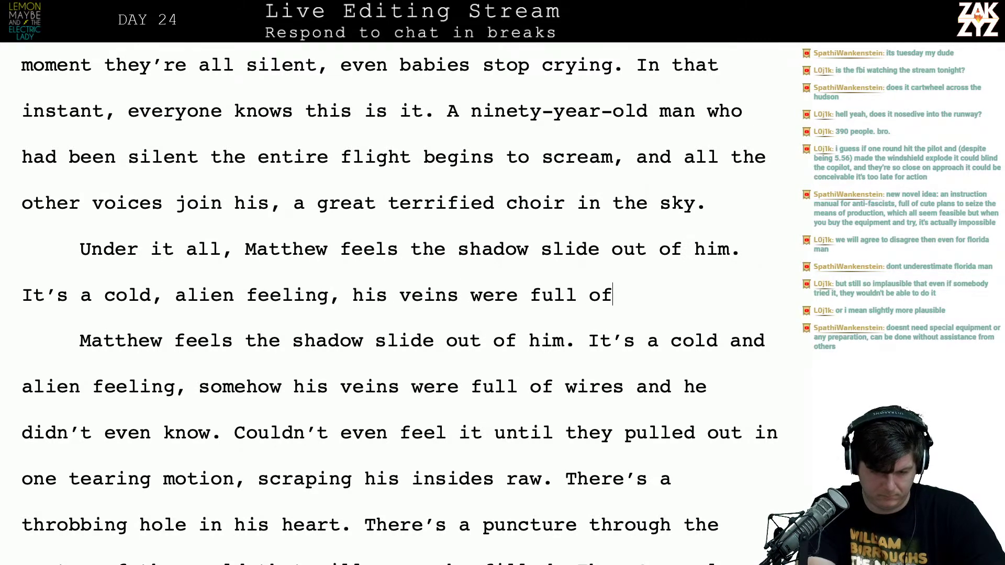
pyautogui.write(" wires and they'v")
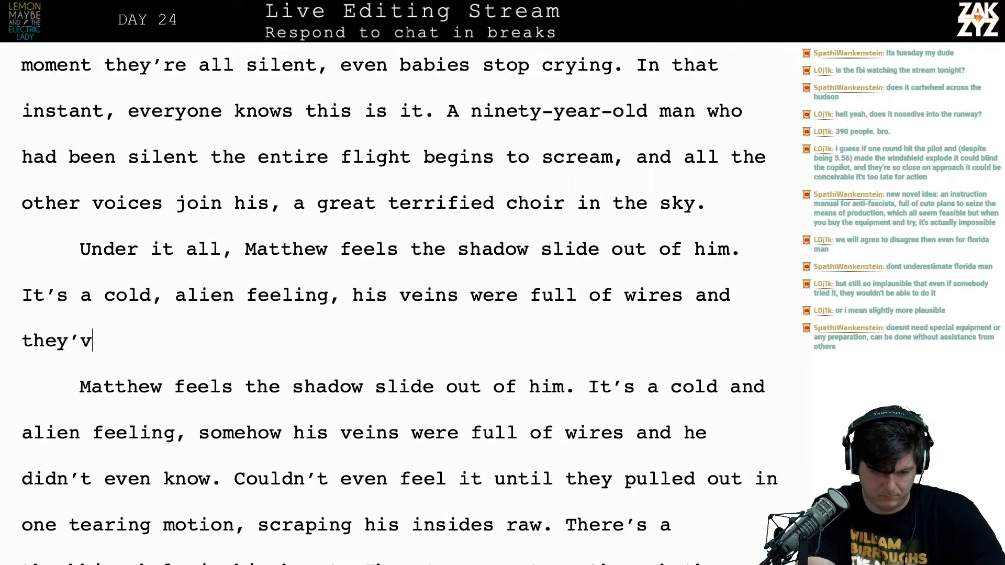
pyautogui.write('e all been yan')
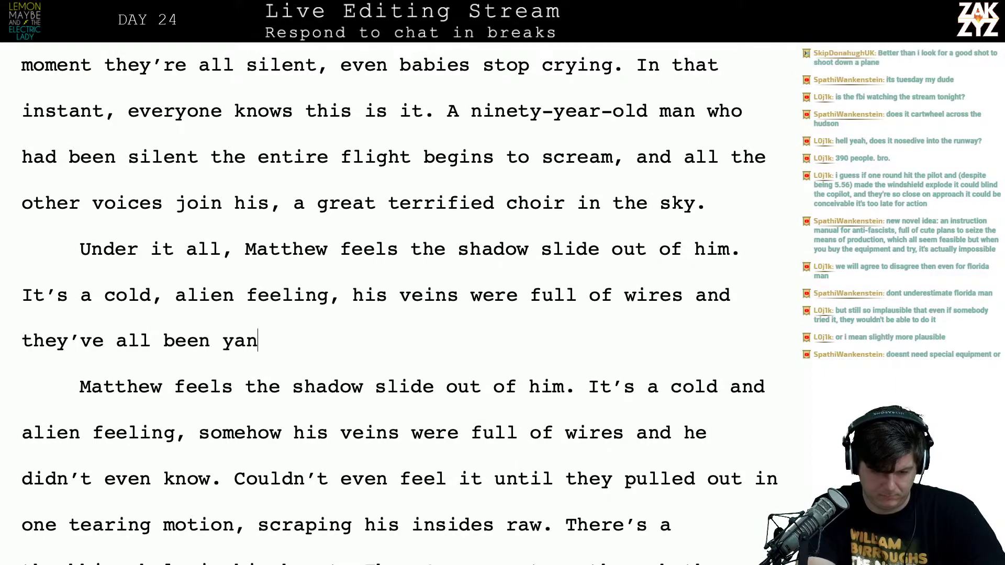
pyautogui.write('ked.')
pyautogui.hotkey('shift', 'Down')
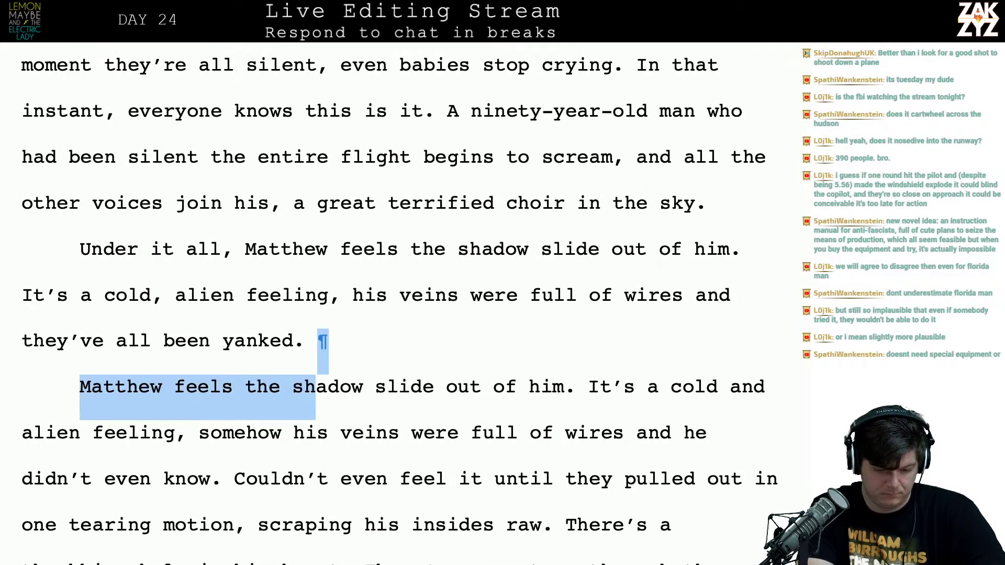
pyautogui.hotkey('shift', 'Down')
pyautogui.hotkey('shift', 'Down')
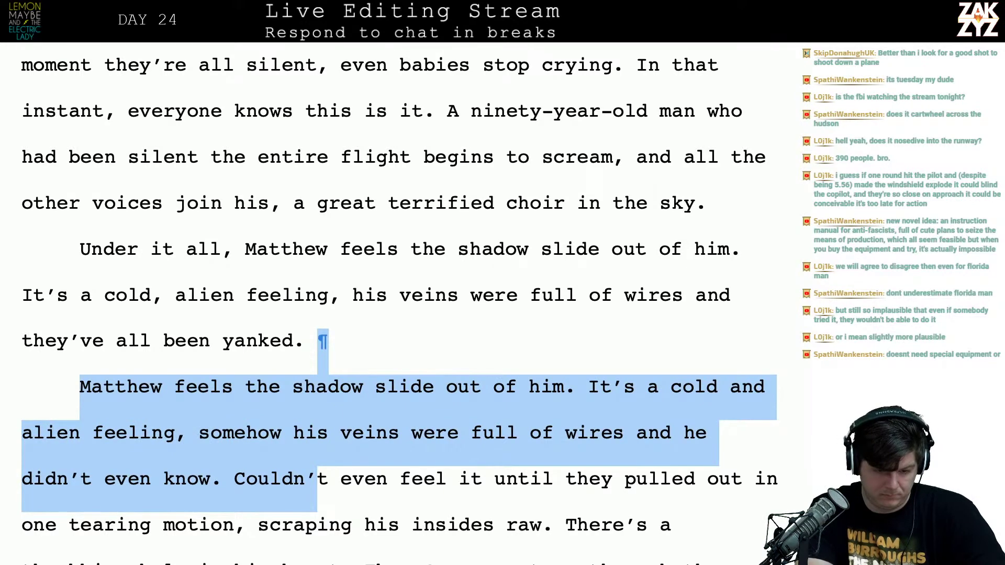
pyautogui.press('Left')
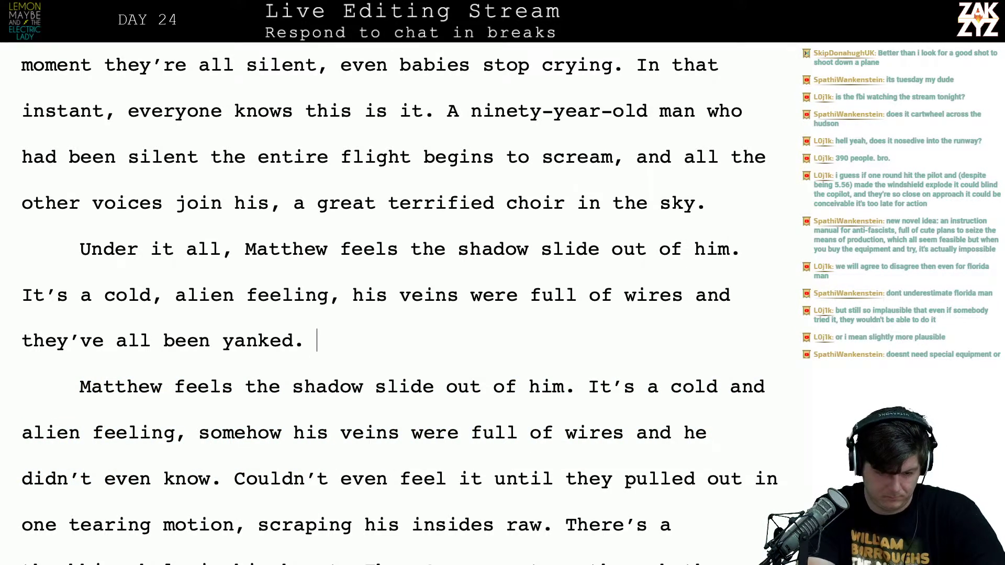
# Try adding "He didn't even know they were in him until they tore out" after "yanked.", and erase it
pyautogui.write("He didn't even")
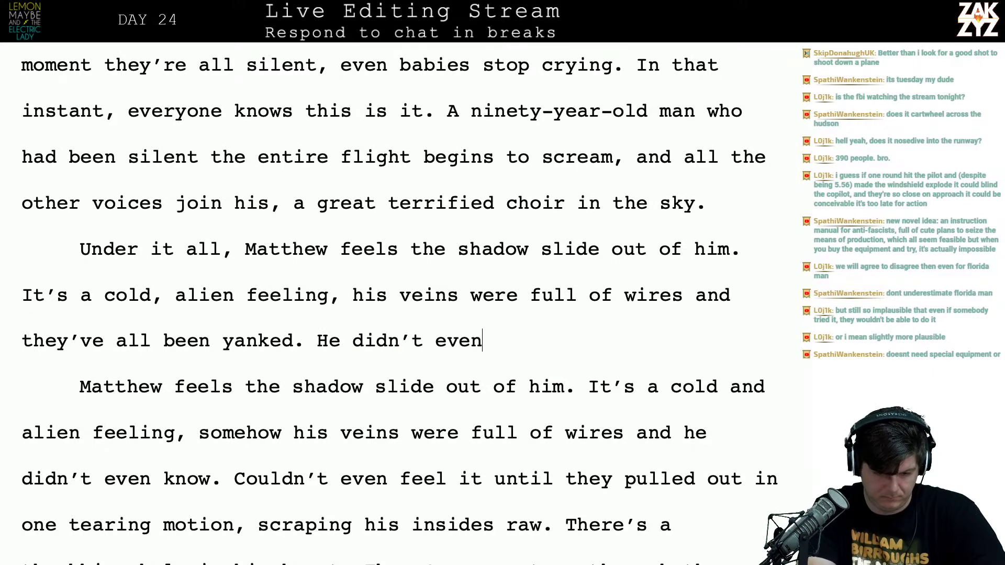
pyautogui.write(' knew the')
pyautogui.press('BackSpace')
pyautogui.press('BackSpace')
pyautogui.press('BackSpace')
pyautogui.press('BackSpace')
pyautogui.press('BackSpace')
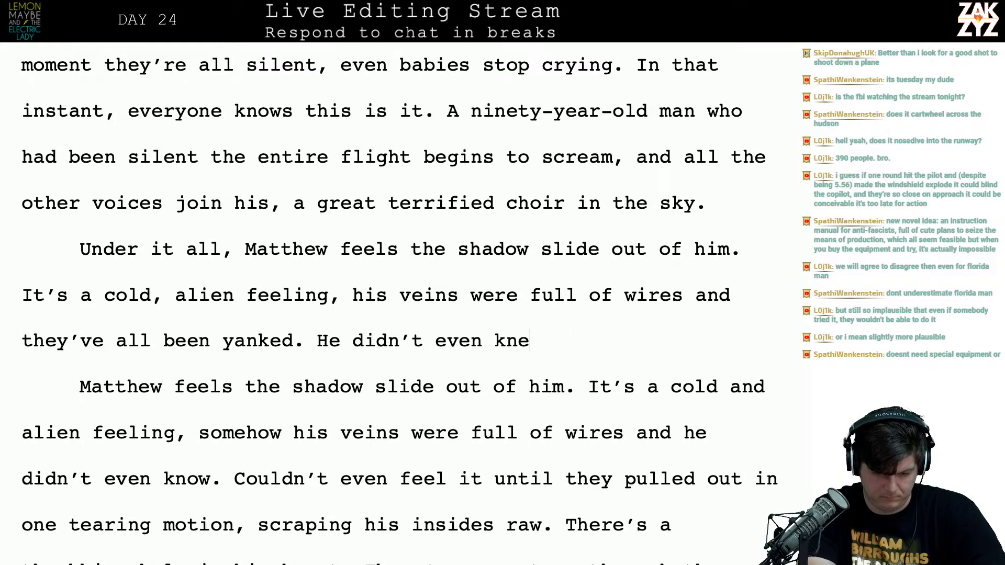
pyautogui.write('w they were in')
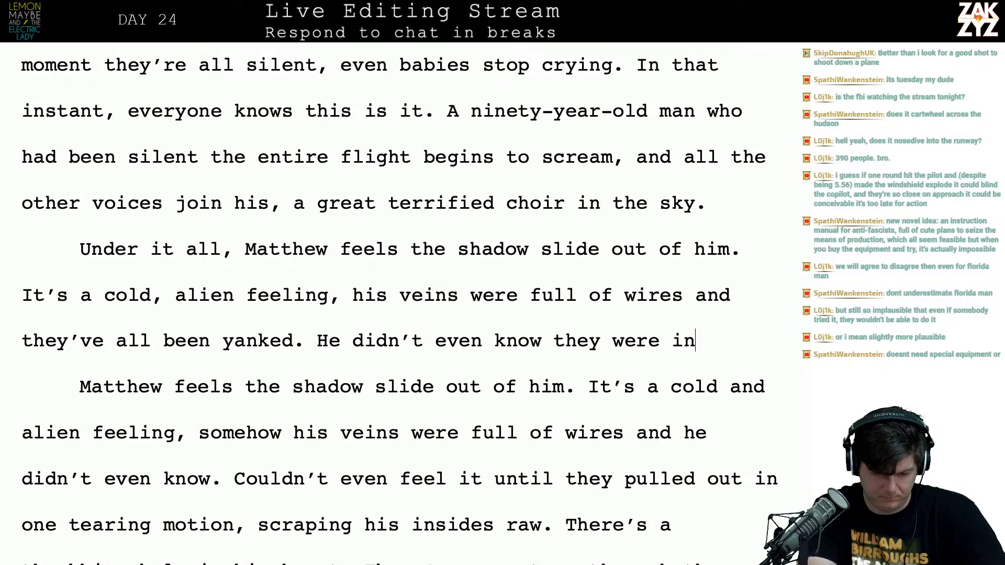
pyautogui.write(' him u')
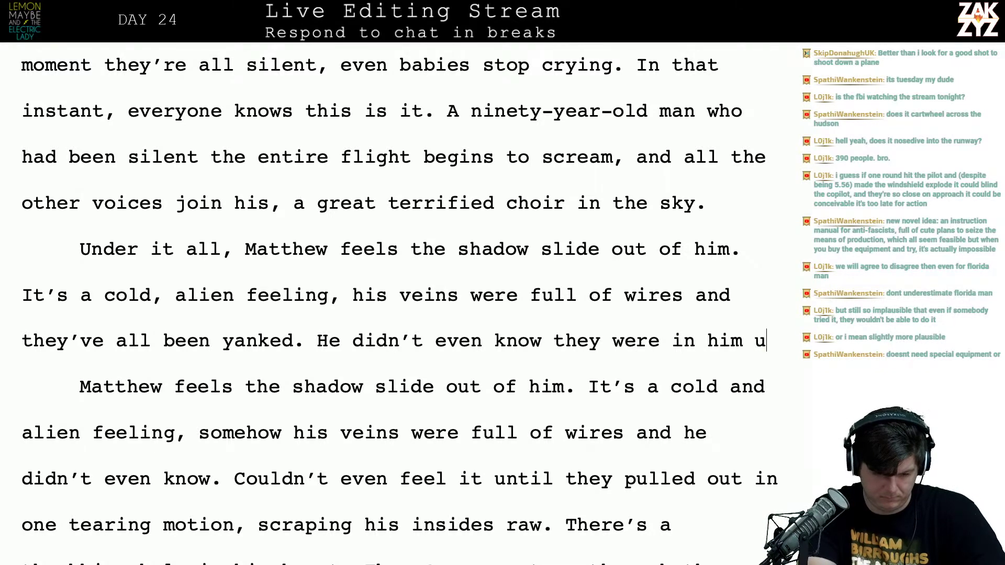
pyautogui.write('ntil they')
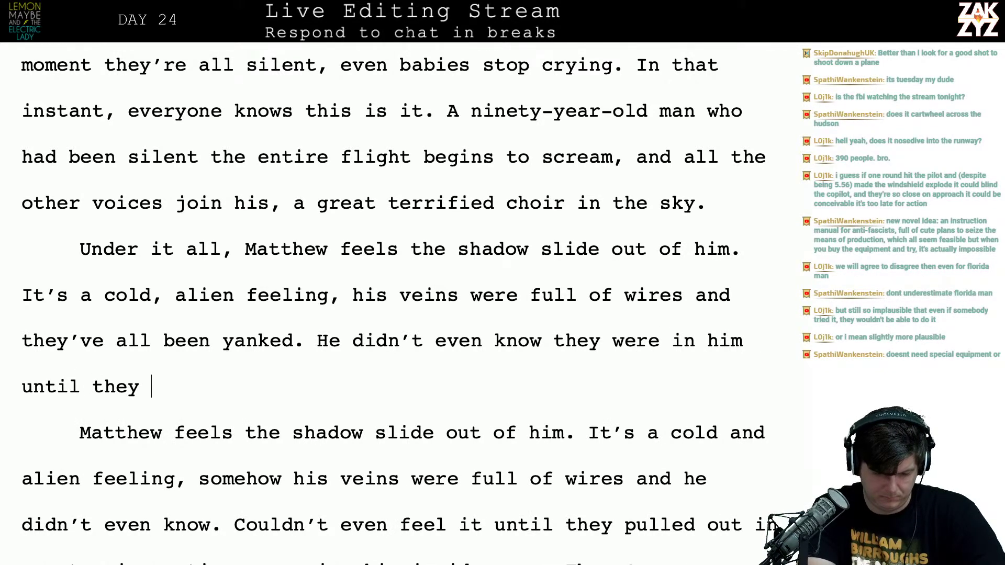
pyautogui.press('Down')
pyautogui.press('Down')
pyautogui.press('Down')
pyautogui.press('Up')
pyautogui.press('Up')
pyautogui.press('Up')
pyautogui.press('Up')
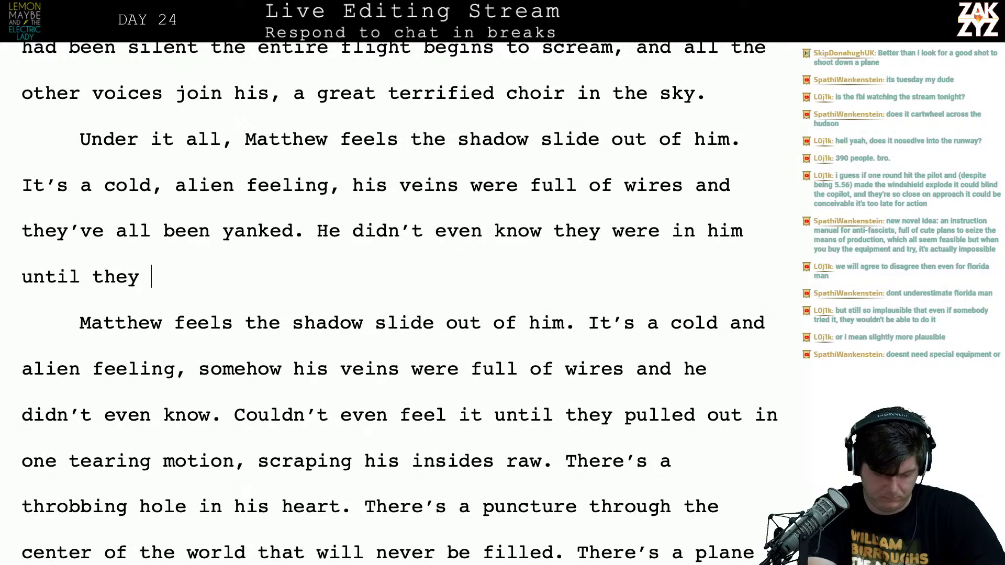
pyautogui.write('tore out')
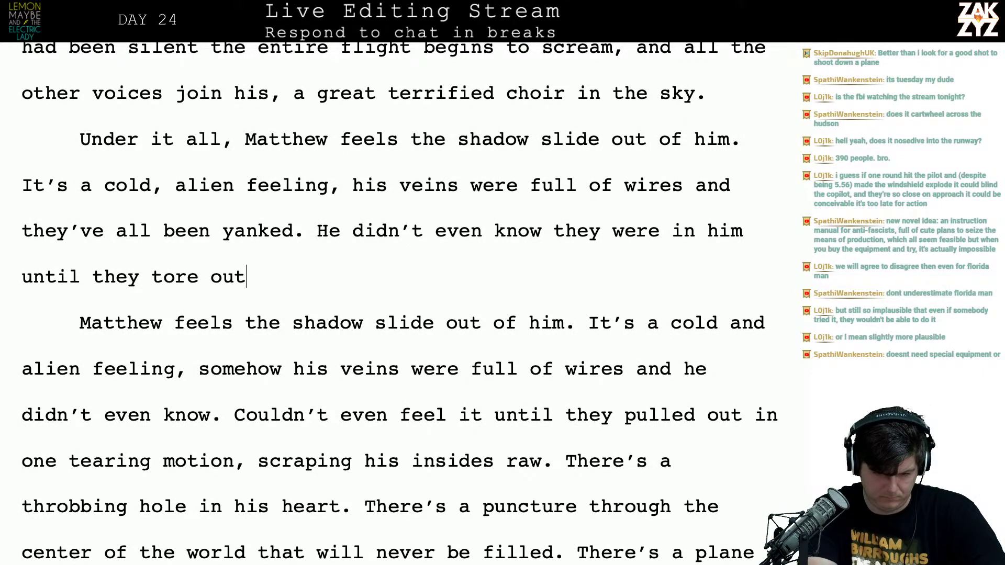
pyautogui.press('BackSpace')
pyautogui.press('BackSpace')
pyautogui.press('BackSpace')
pyautogui.press('BackSpace')
pyautogui.press('BackSpace')
pyautogui.press('BackSpace')
pyautogui.press('BackSpace')
pyautogui.press('BackSpace')
pyautogui.press('BackSpace')
pyautogui.press('BackSpace')
pyautogui.press('BackSpace')
pyautogui.press('BackSpace')
pyautogui.press('BackSpace')
pyautogui.press('BackSpace')
pyautogui.press('BackSpace')
pyautogui.press('BackSpace')
pyautogui.press('BackSpace')
pyautogui.press('BackSpace')
pyautogui.press('BackSpace')
pyautogui.press('BackSpace')
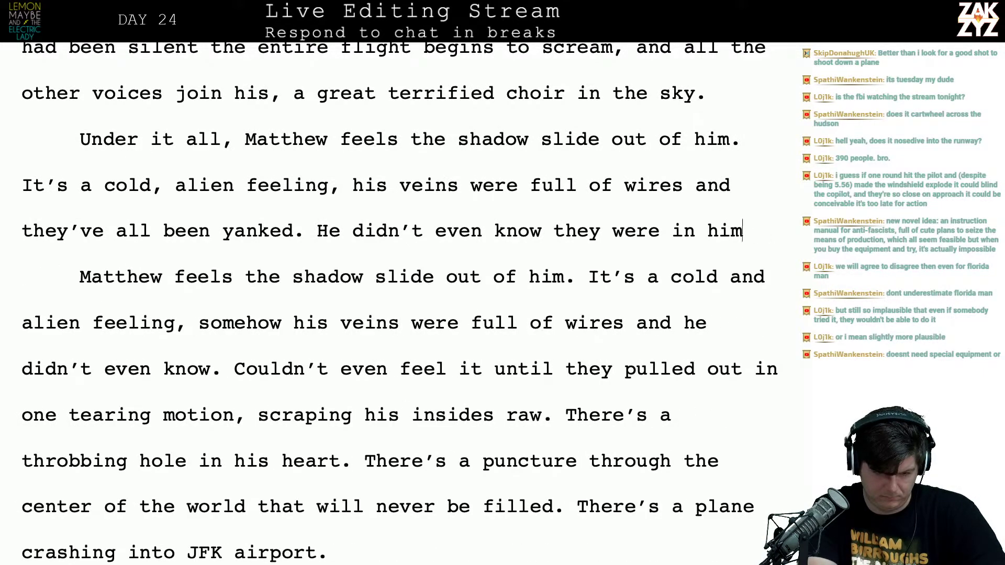
pyautogui.press('BackSpace')
pyautogui.press('BackSpace')
pyautogui.press('BackSpace')
pyautogui.press('BackSpace')
pyautogui.press('BackSpace')
pyautogui.press('BackSpace')
pyautogui.press('BackSpace')
pyautogui.press('BackSpace')
pyautogui.press('BackSpace')
pyautogui.press('BackSpace')
pyautogui.press('BackSpace')
pyautogui.press('BackSpace')
pyautogui.press('BackSpace')
pyautogui.press('BackSpace')
pyautogui.press('BackSpace')
pyautogui.press('BackSpace')
pyautogui.press('BackSpace')
pyautogui.press('BackSpace')
pyautogui.press('BackSpace')
pyautogui.press('BackSpace')
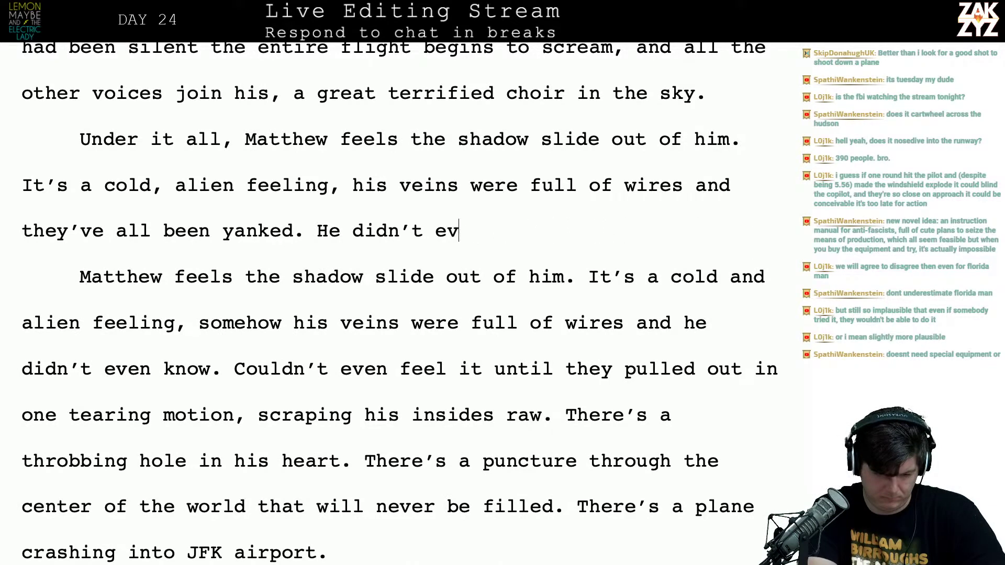
pyautogui.press('BackSpace')
pyautogui.press('BackSpace')
pyautogui.press('BackSpace')
pyautogui.press('BackSpace')
pyautogui.press('BackSpace')
pyautogui.press('BackSpace')
pyautogui.press('BackSpace')
pyautogui.press('BackSpace')
pyautogui.press('BackSpace')
pyautogui.press('BackSpace')
pyautogui.press('BackSpace')
pyautogui.press('BackSpace')
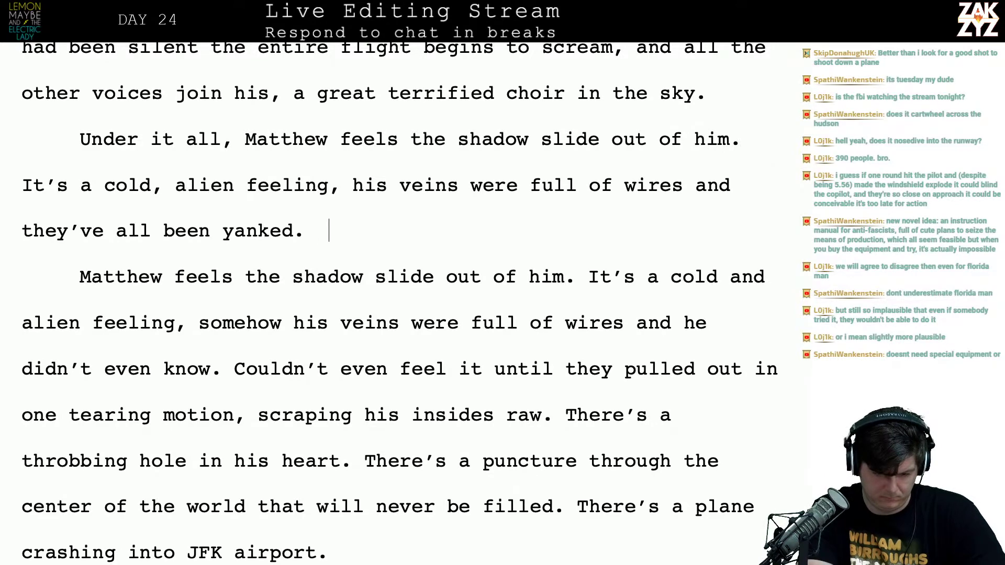
# Delete the old text from "Matthew feels the shadow" through "scraping his insides raw.", joining "There's a throbbing hole" directly after "yanked."
pyautogui.moveTo(330, 230); pyautogui.dragTo(566, 415)
pyautogui.press('BackSpace')
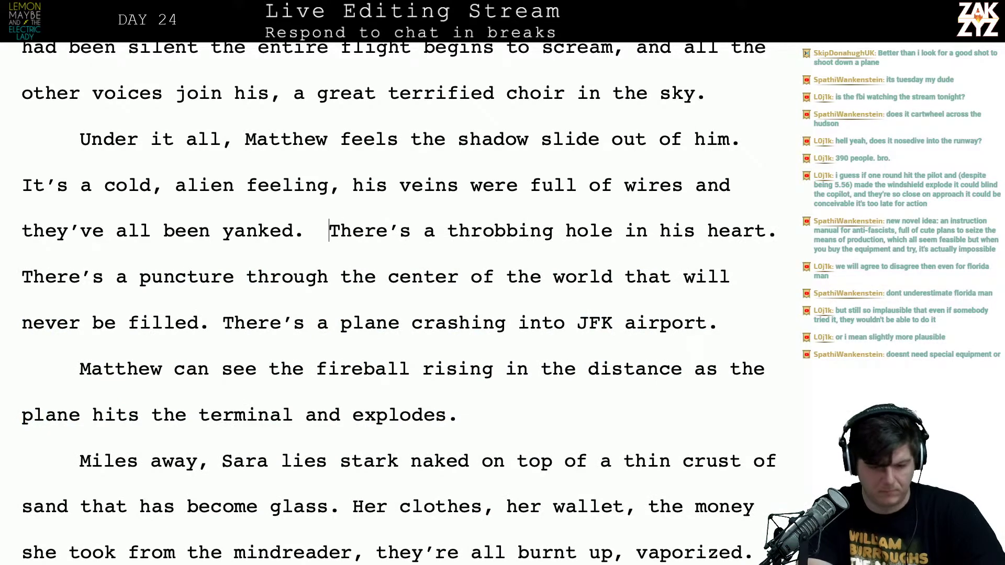
pyautogui.press('BackSpace')
# End the sentence at "alien feeling." and add "His veins were full of control wires and they've all been yanked."
pyautogui.scroll(-1, 397, 303)
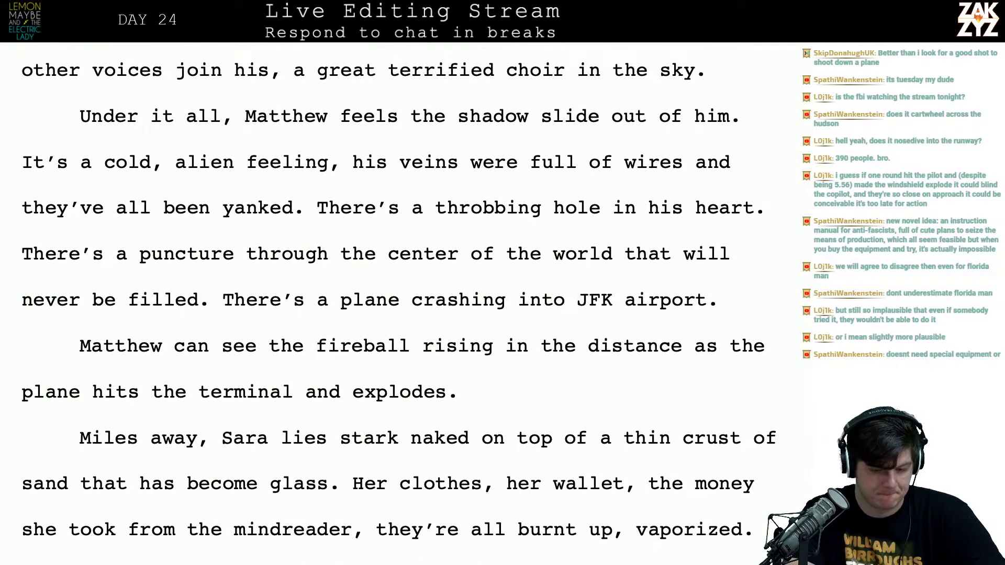
pyautogui.scroll(3, 398, 303)
pyautogui.scroll(3, 398, 304)
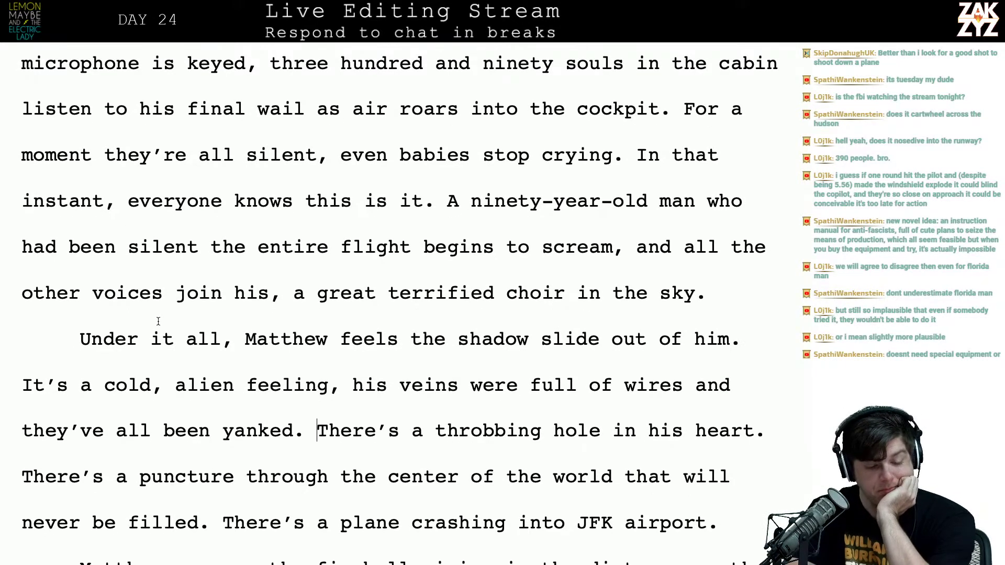
pyautogui.scroll(-1, 158, 321)
pyautogui.click(258, 357)
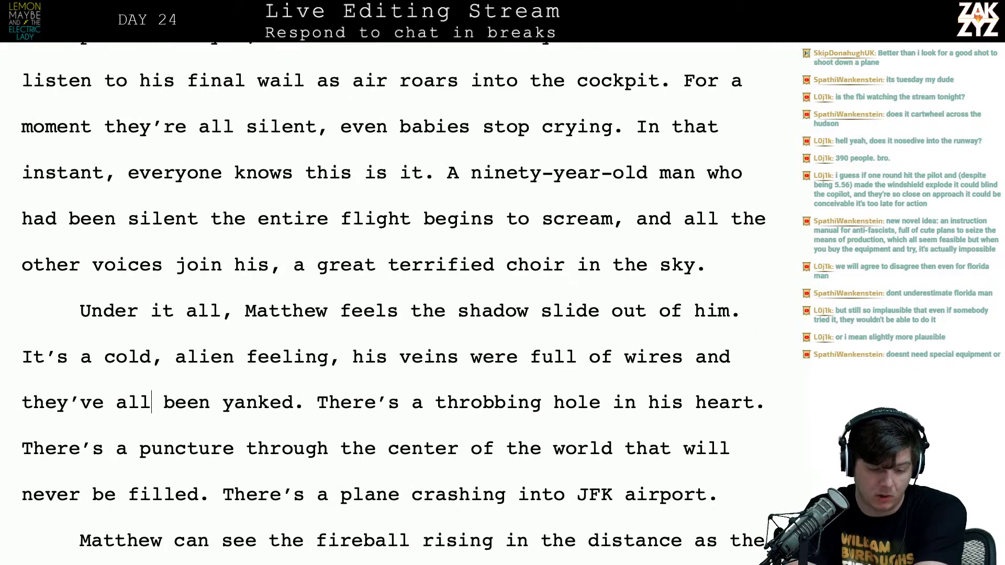
pyautogui.click(139, 357)
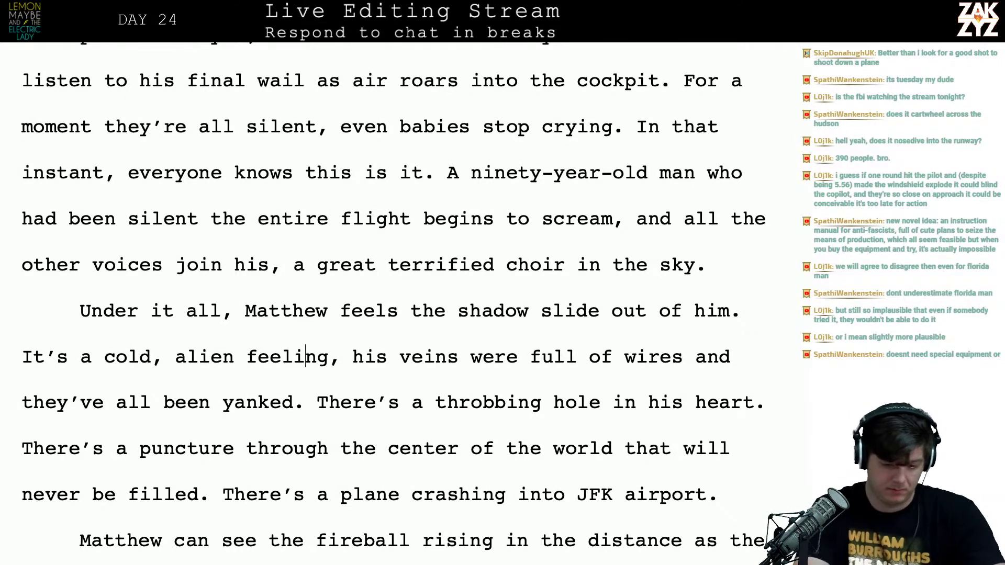
pyautogui.press('BackSpace')
pyautogui.write('. ')
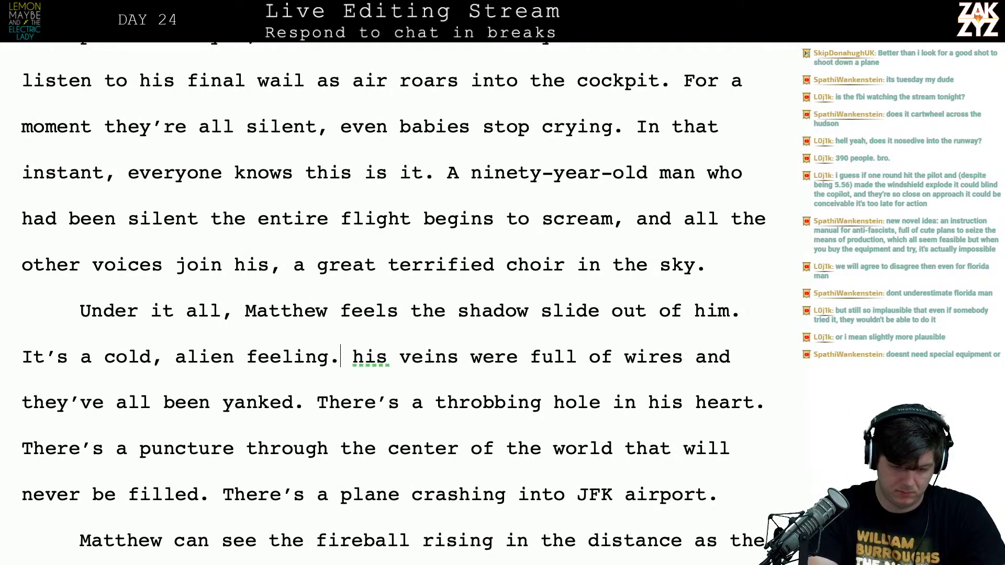
pyautogui.write('His veins w')
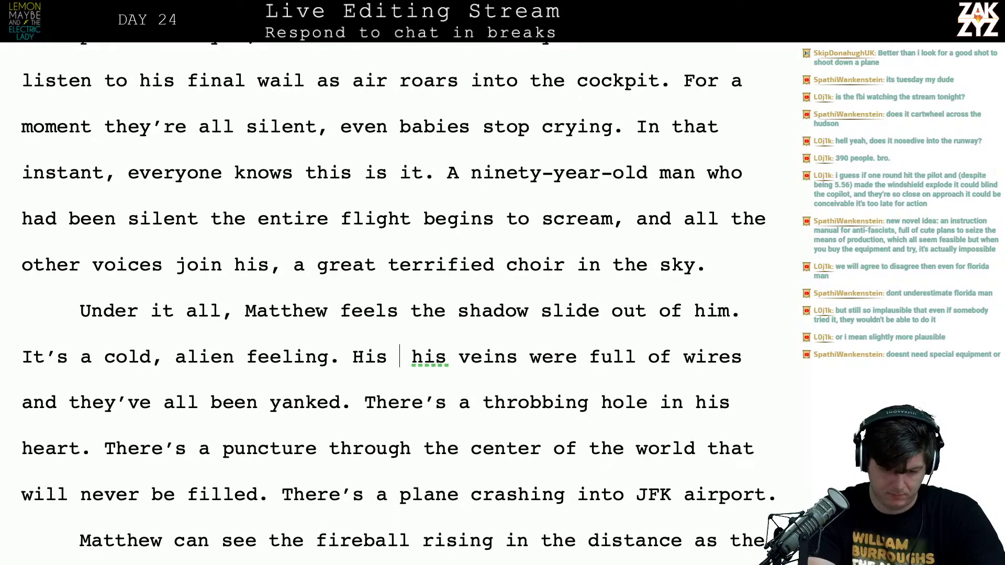
pyautogui.write('ere')
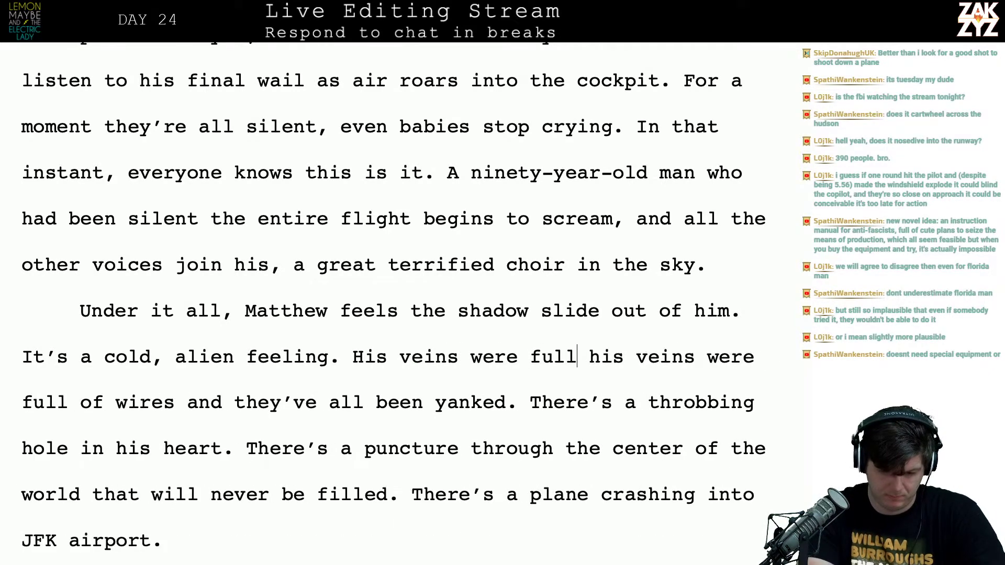
pyautogui.write(' full of control wir')
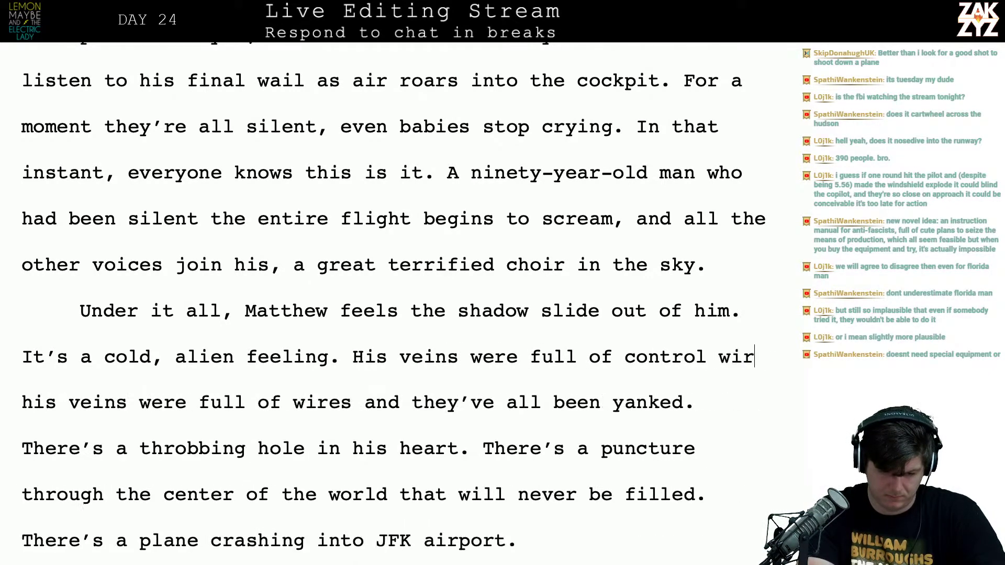
pyautogui.write("es and they've all been y")
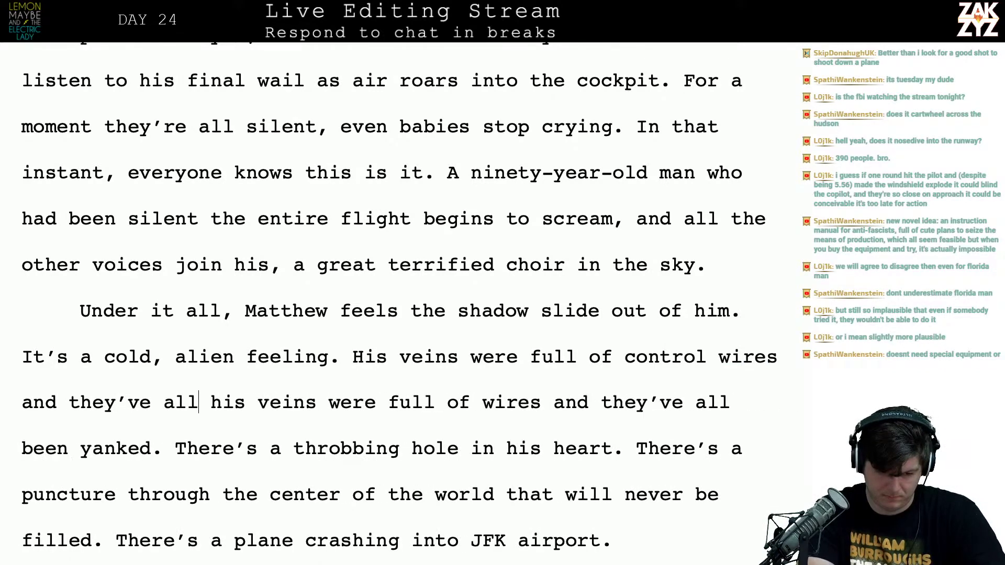
pyautogui.write('anked.')
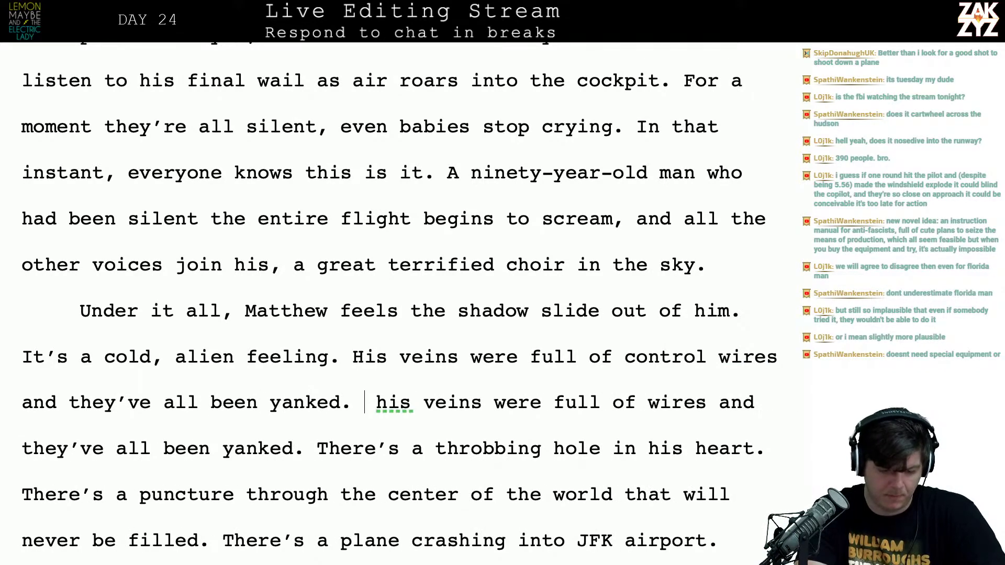
# Delete the leftover old wording "his veins were full of wires and they've all been yanked."
pyautogui.hotkey('shift', 'Down')
pyautogui.hotkey('shift', 'Left')
pyautogui.hotkey('shift', 'Left')
pyautogui.hotkey('shift', 'Left')
pyautogui.hotkey('shift', 'Left')
pyautogui.hotkey('shift', 'Left')
pyautogui.hotkey('shift', 'Left')
pyautogui.hotkey('shift', 'Right')
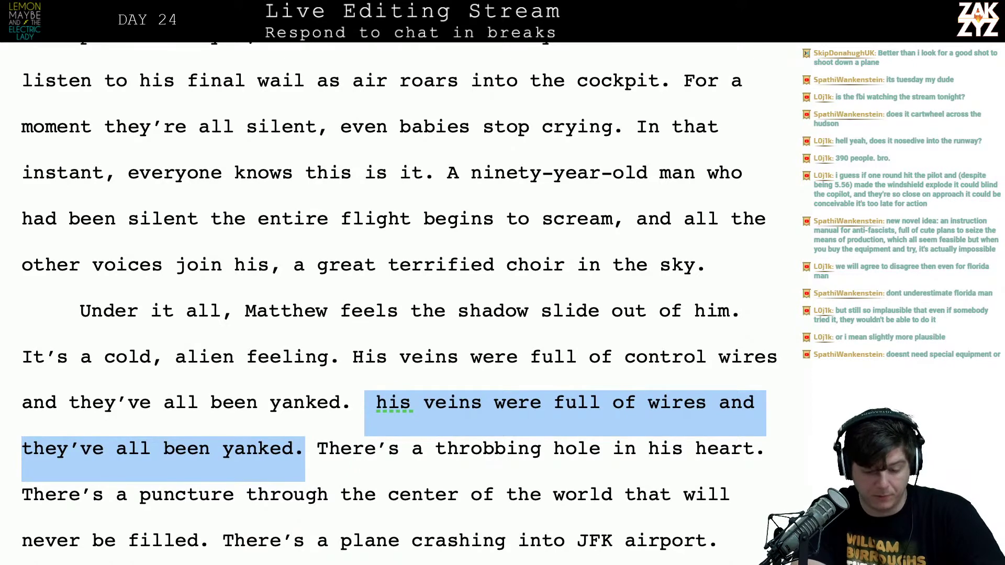
pyautogui.press('Delete')
# Reread the lines about the throbbing hole and the puncture through the center of the world
pyautogui.scroll(-3, 1, 451)
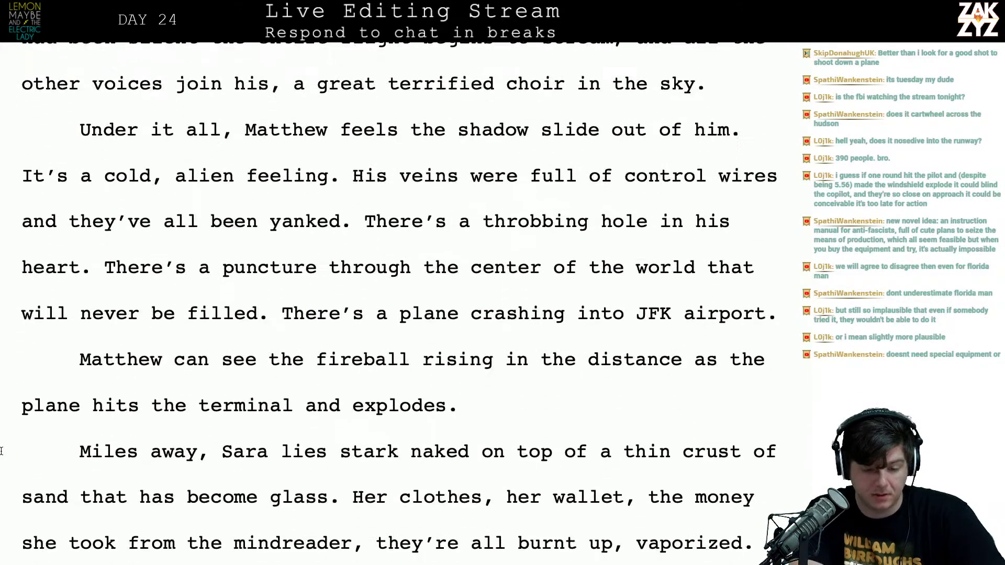
pyautogui.click(184, 269)
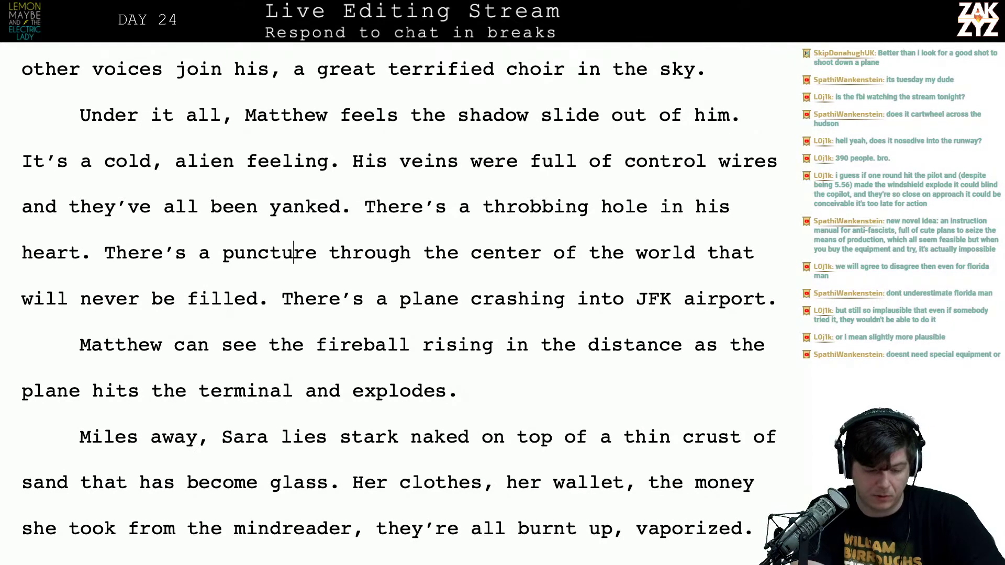
pyautogui.press('Left')
pyautogui.press('Left')
pyautogui.press('Left')
pyautogui.press('Left')
pyautogui.press('Left')
pyautogui.press('Left')
pyautogui.press('Left')
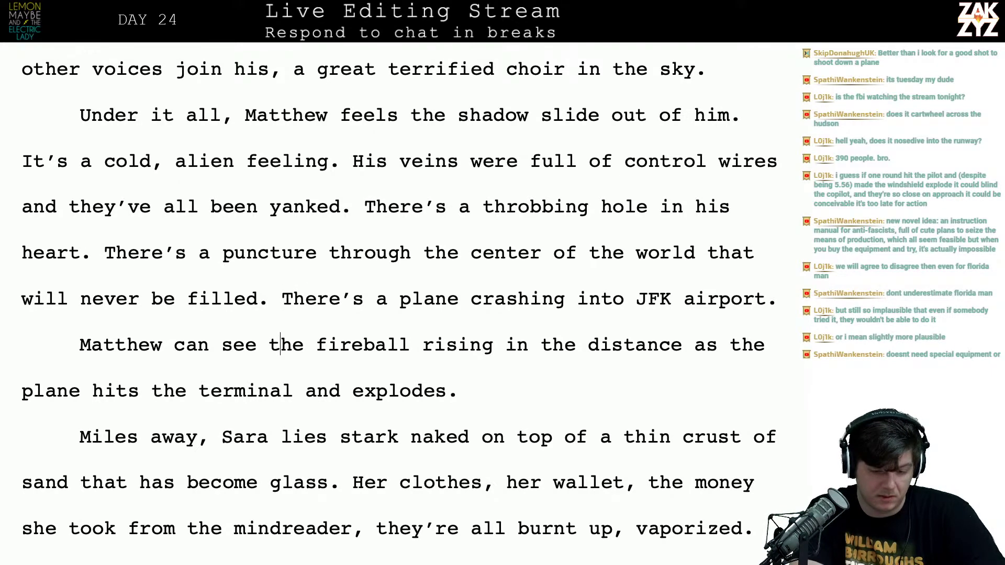
# Replace "the" after "plane hits" in the fireball sentence with "terminal 5 and explodes."
pyautogui.scroll(-2, 159, 277)
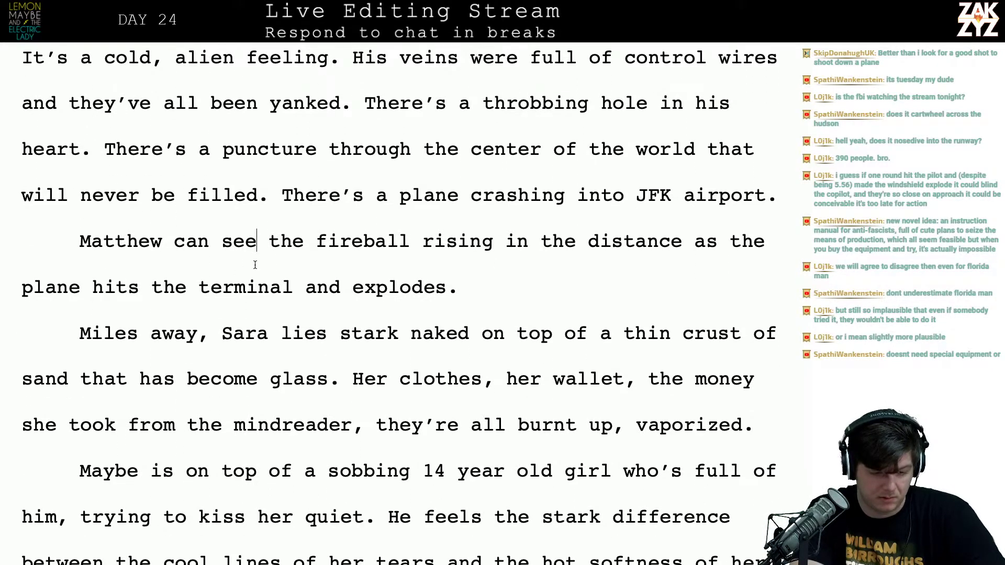
pyautogui.click(180, 289)
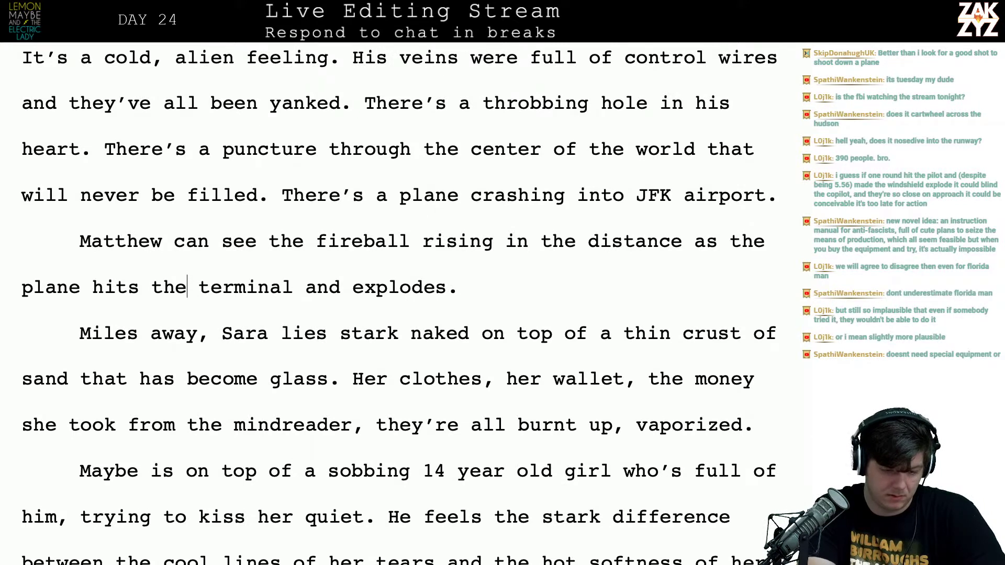
pyautogui.press('BackSpace')
pyautogui.press('BackSpace')
pyautogui.press('BackSpace')
pyautogui.write('termina')
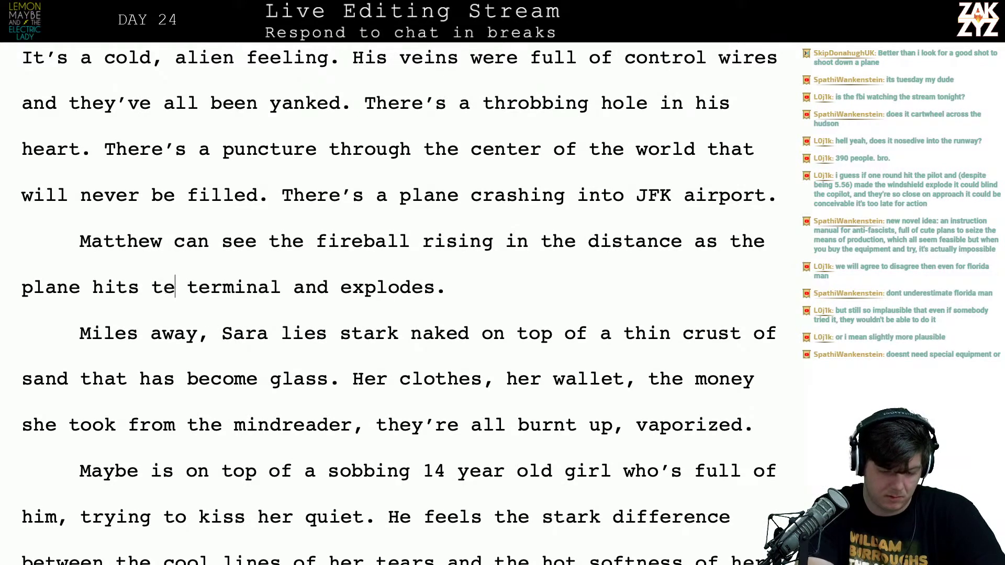
pyautogui.write('l 5 and exp')
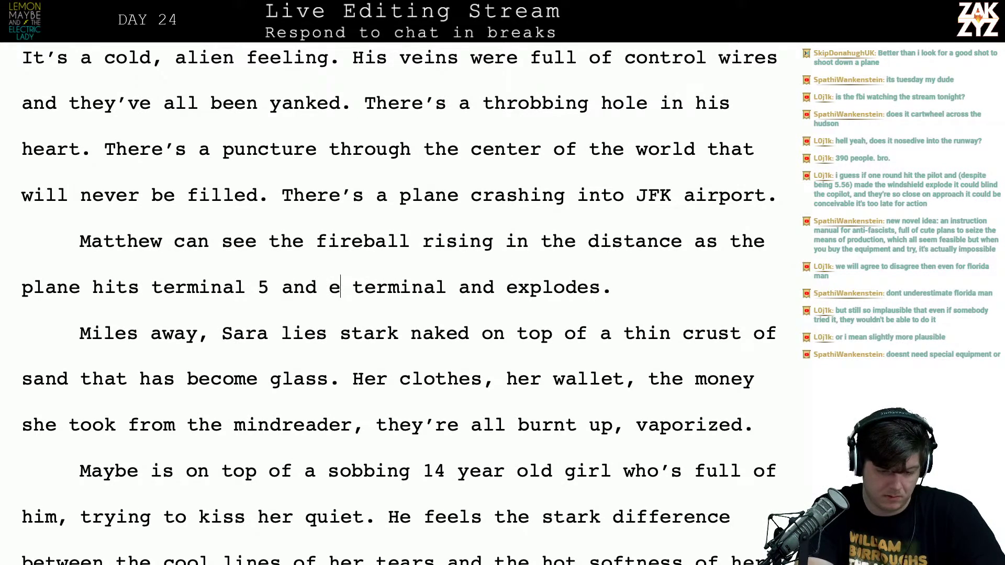
pyautogui.write('lodes.')
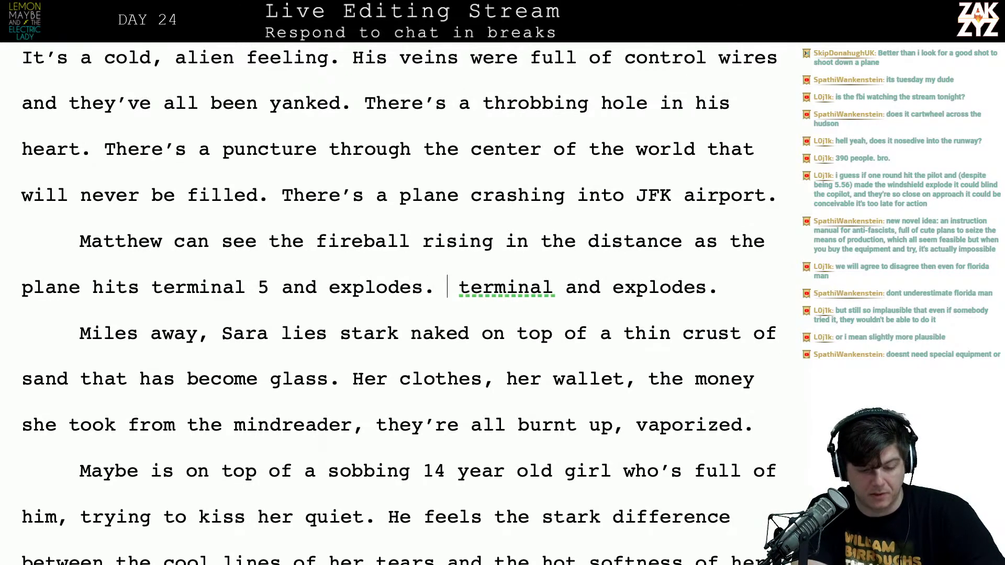
# Delete the duplicate old ending "terminal and explodes." from the fireball sentence
pyautogui.hotkey('shift', 'Right')
pyautogui.hotkey('shift', 'Right')
pyautogui.hotkey('shift', 'Right')
pyautogui.hotkey('shift', 'Right')
pyautogui.hotkey('shift', 'Right')
pyautogui.hotkey('shift', 'Right')
pyautogui.hotkey('shift', 'Right')
pyautogui.hotkey('shift', 'Right')
pyautogui.hotkey('shift', 'Right')
pyautogui.hotkey('shift', 'Right')
pyautogui.hotkey('shift', 'Right')
pyautogui.hotkey('shift', 'Right')
pyautogui.hotkey('shift', 'Right')
pyautogui.hotkey('shift', 'Right')
pyautogui.hotkey('shift', 'Right')
pyautogui.hotkey('shift', 'Right')
pyautogui.hotkey('shift', 'Right')
pyautogui.hotkey('shift', 'Right')
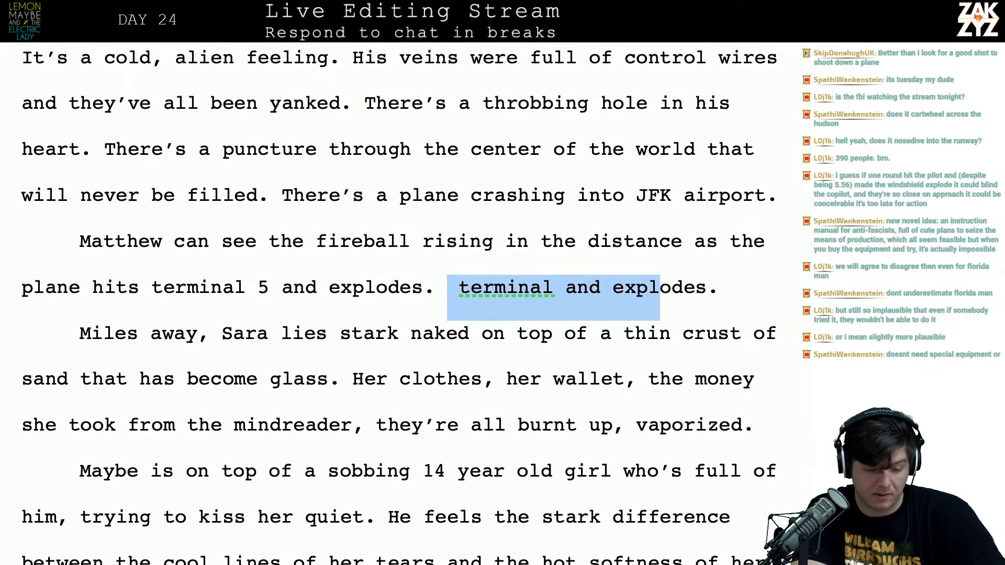
pyautogui.hotkey('shift', 'Right')
pyautogui.hotkey('shift', 'Right')
pyautogui.hotkey('shift', 'Right')
pyautogui.hotkey('shift', 'Right')
pyautogui.hotkey('shift', 'Right')
pyautogui.press('BackSpace')
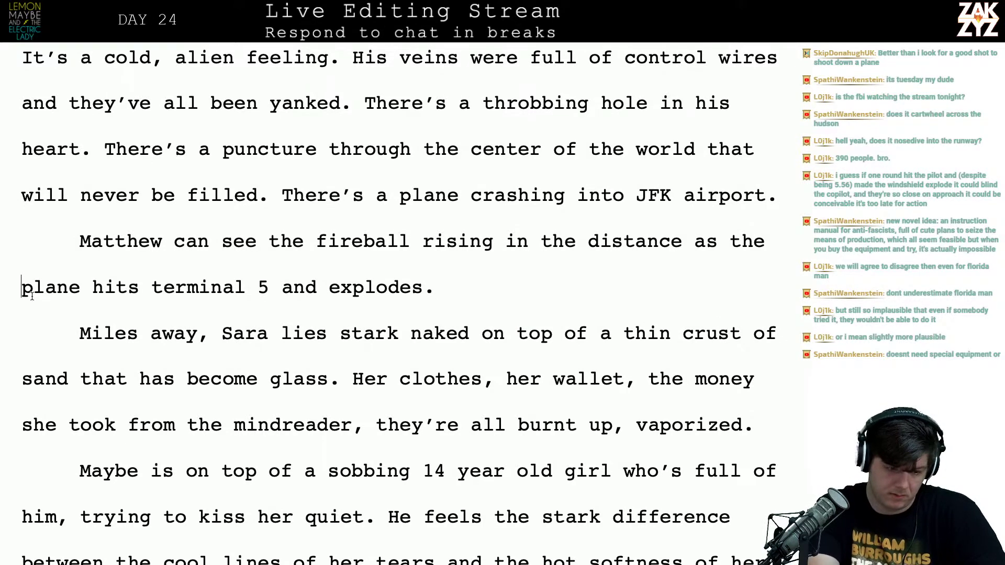
# Replace "plane" with "777" and spell out the terminal number as "five" in the fireball sentence
pyautogui.write('777')
pyautogui.hotkey('shift', 'Right')
pyautogui.hotkey('shift', 'Right')
pyautogui.hotkey('shift', 'Right')
pyautogui.hotkey('shift', 'Right')
pyautogui.hotkey('shift', 'Right')
pyautogui.hotkey('shift', 'Right')
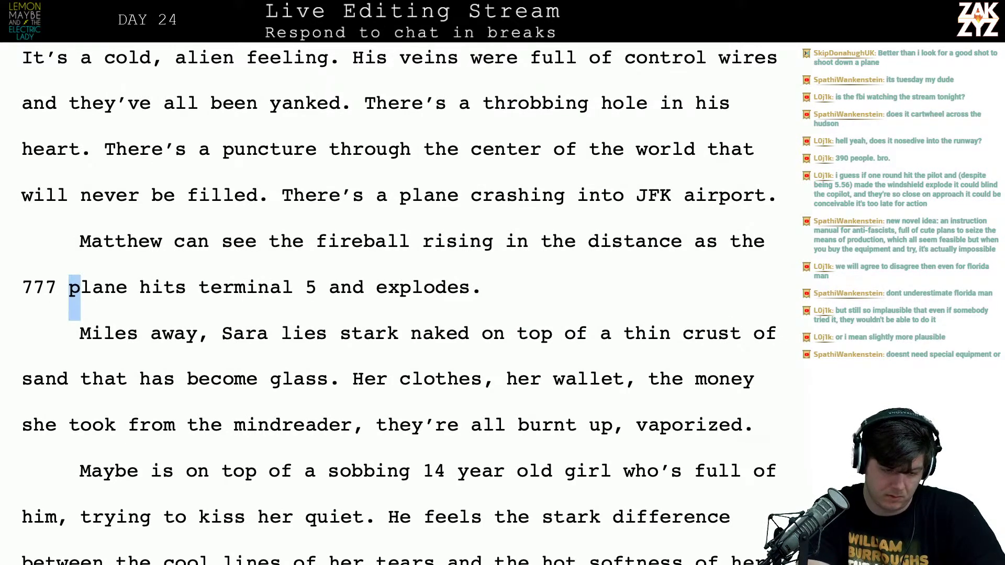
pyautogui.press('BackSpace')
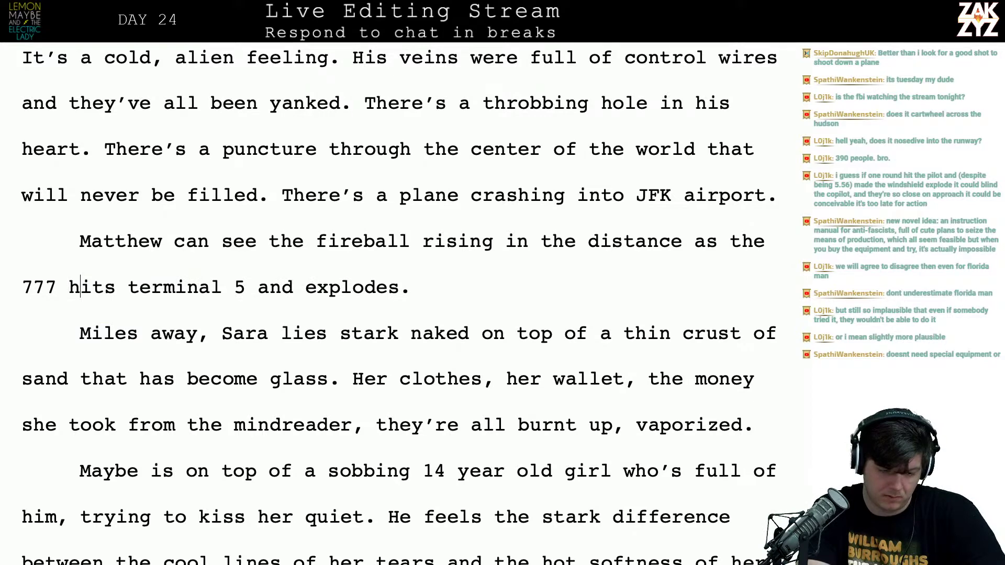
pyautogui.press('BackSpace')
pyautogui.write('five')
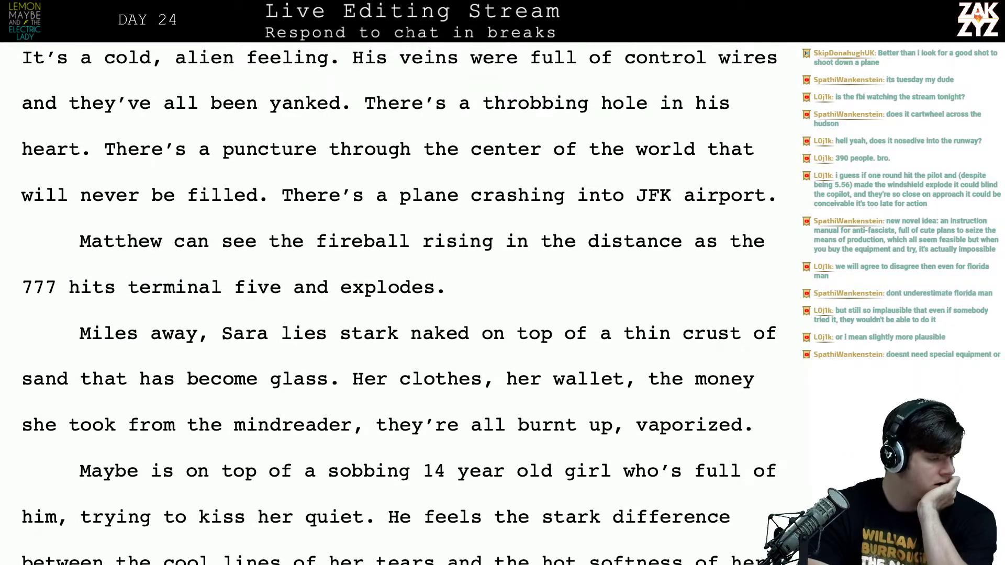
# Reread the passage from the fireball sentence to the opening of the paragraph about Sara
pyautogui.scroll(-1, 398, 304)
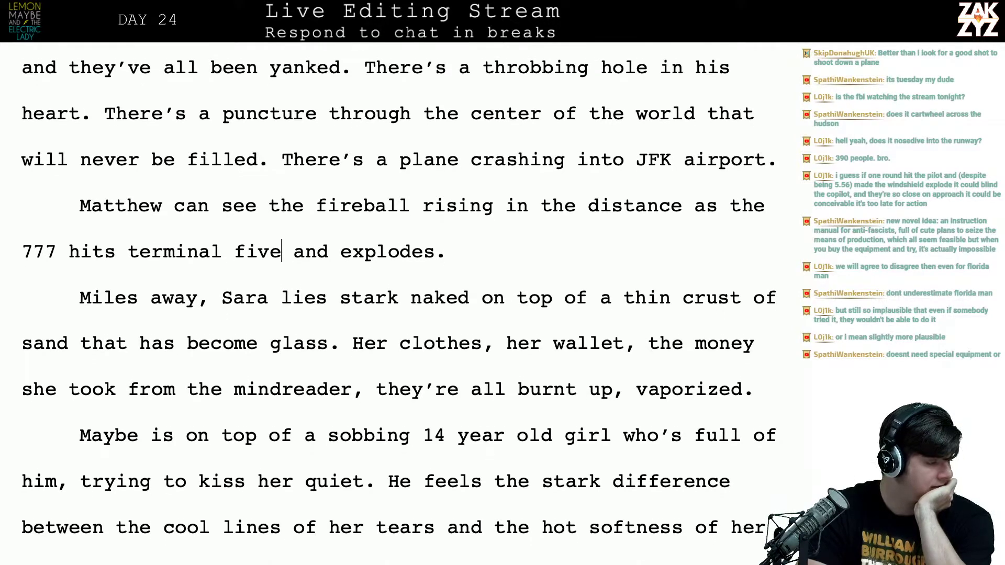
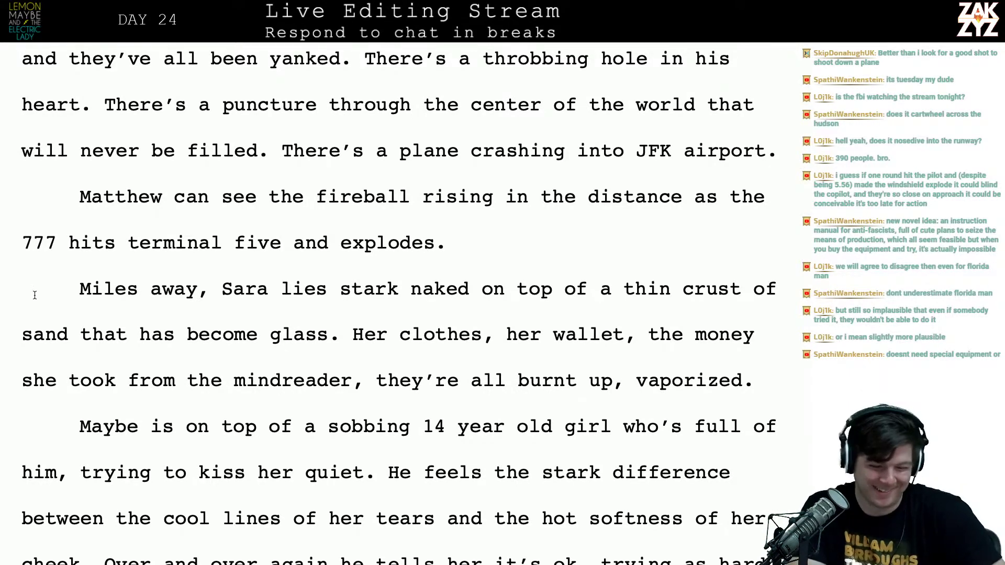
pyautogui.press('Right')
pyautogui.press('Left')
pyautogui.press('Up')
pyautogui.press('Right')
pyautogui.press('Down')
pyautogui.press('Down')
pyautogui.press('Left')
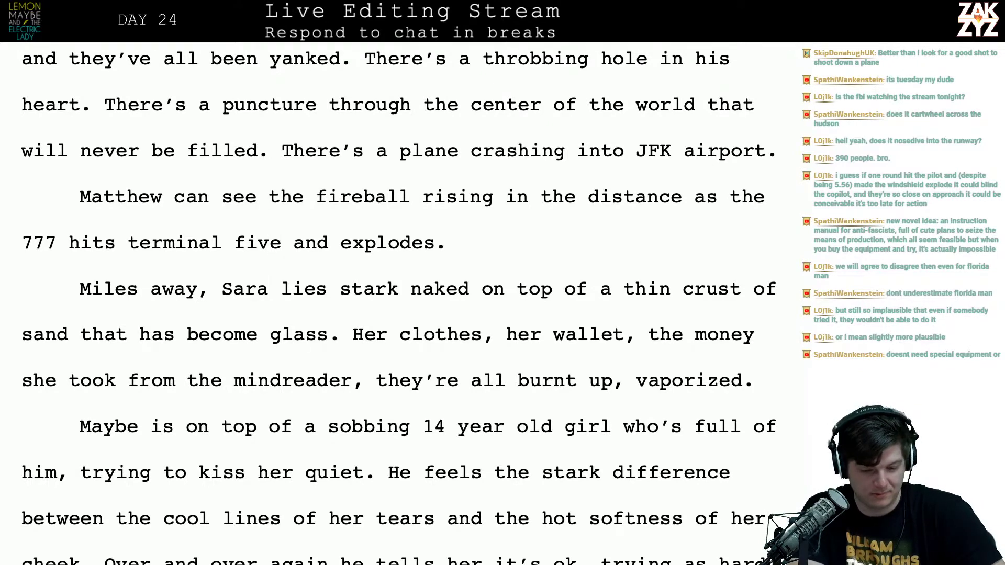
pyautogui.press('Right')
pyautogui.press('Right')
pyautogui.press('Up')
pyautogui.press('Right')
pyautogui.press('Right')
pyautogui.press('Right')
pyautogui.press('Right')
pyautogui.press('Right')
pyautogui.press('Right')
pyautogui.press('Right')
pyautogui.press('Right')
pyautogui.press('Right')
pyautogui.press('Right')
pyautogui.press('Right')
pyautogui.press('Right')
pyautogui.press('Right')
pyautogui.press('Right')
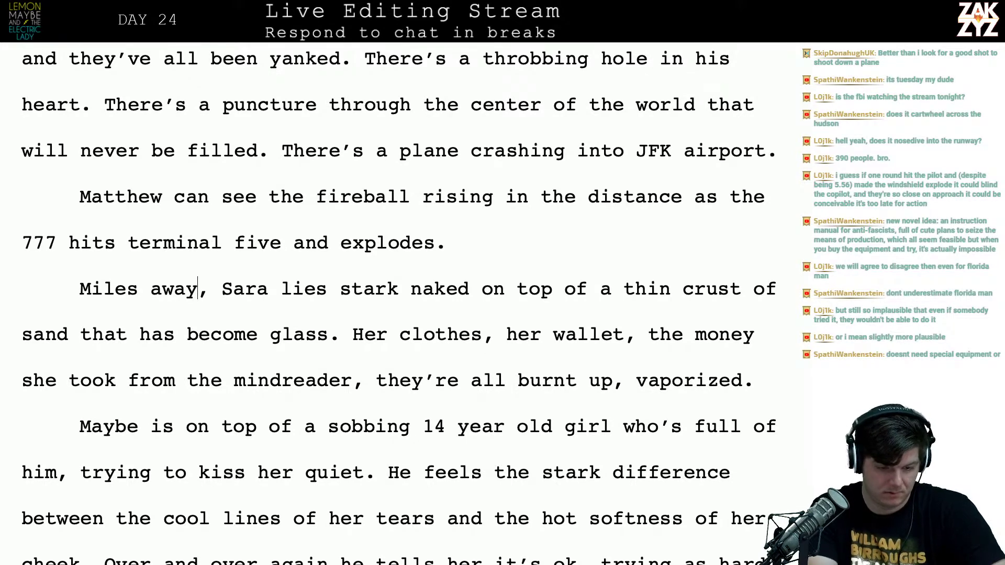
# Insert "on Coney Island beach" after "Miles away" in the sentence about Sara
pyautogui.write('n')
pyautogui.press('BackSpace')
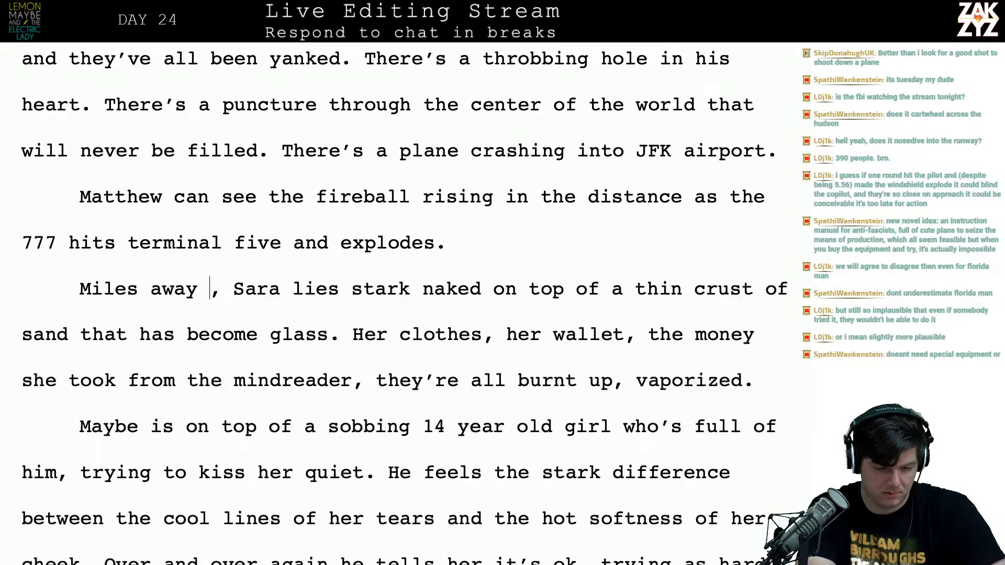
pyautogui.write('on a c')
pyautogui.press('BackSpace')
pyautogui.press('BackSpace')
pyautogui.press('BackSpace')
pyautogui.write('Coney ')
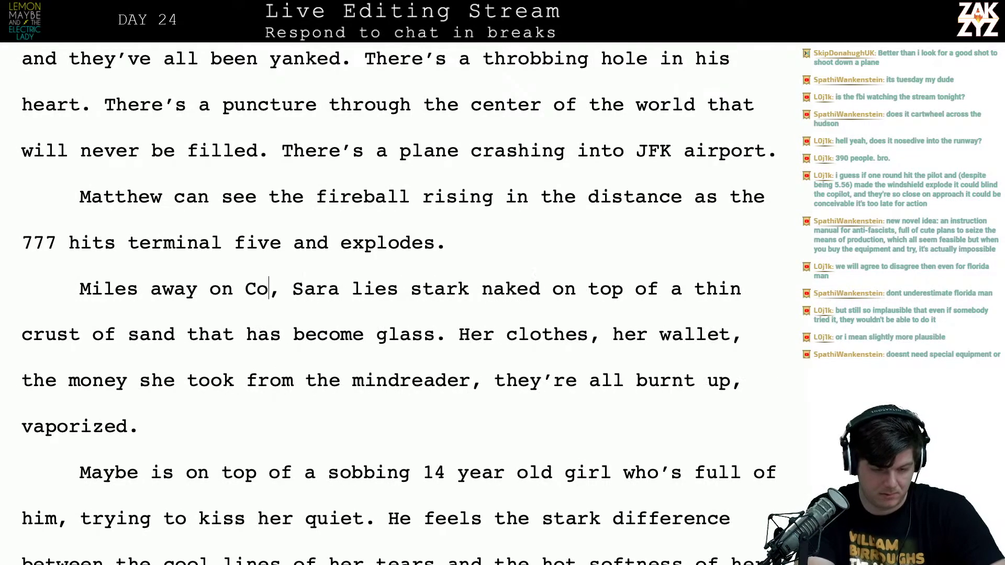
pyautogui.write('isl')
pyautogui.press('BackSpace')
pyautogui.press('BackSpace')
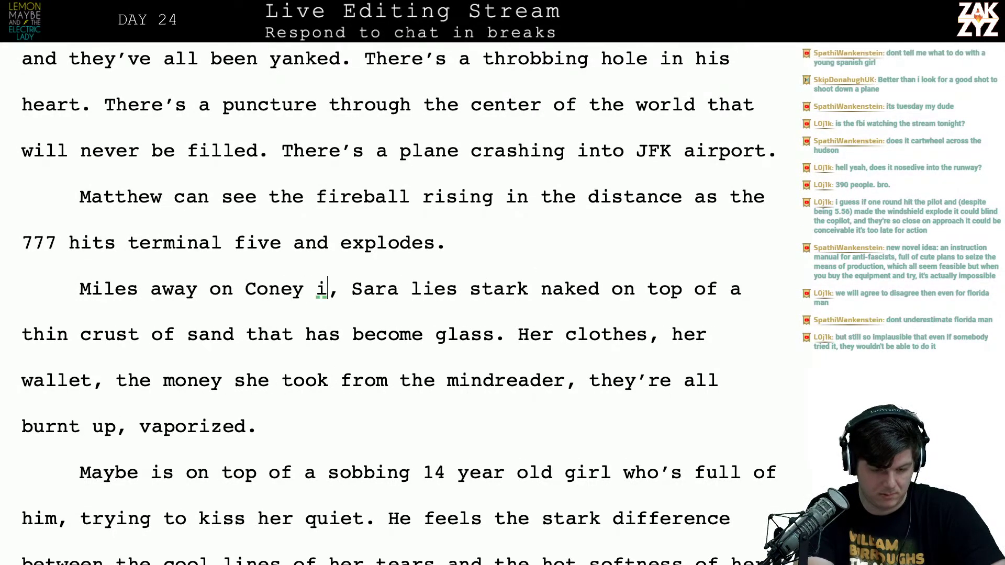
pyautogui.press('BackSpace')
pyautogui.write('Island beach')
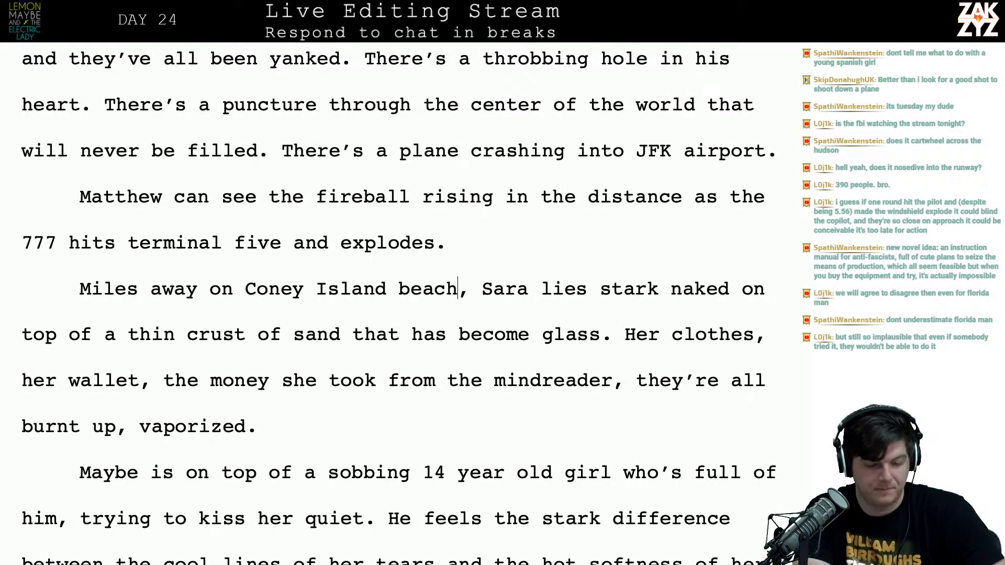
# Reread the rest of Sara's paragraph, covering the glass crust, her clothes, her wallet and the money
pyautogui.press('Left')
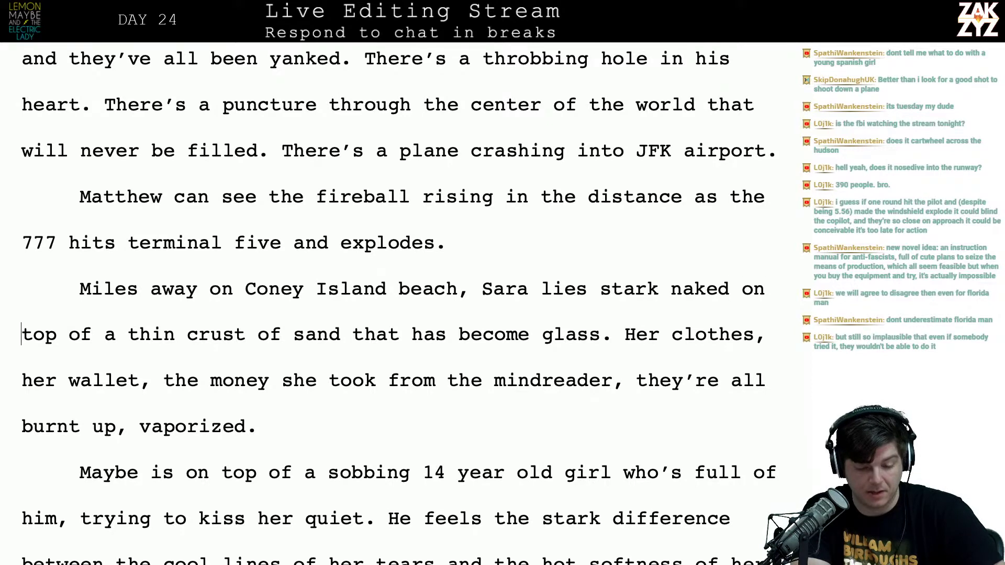
pyautogui.press('Down')
pyautogui.press('Left')
pyautogui.press('Left')
pyautogui.press('Left')
pyautogui.press('Left')
pyautogui.press('Left')
pyautogui.press('Left')
pyautogui.press('Left')
pyautogui.press('Left')
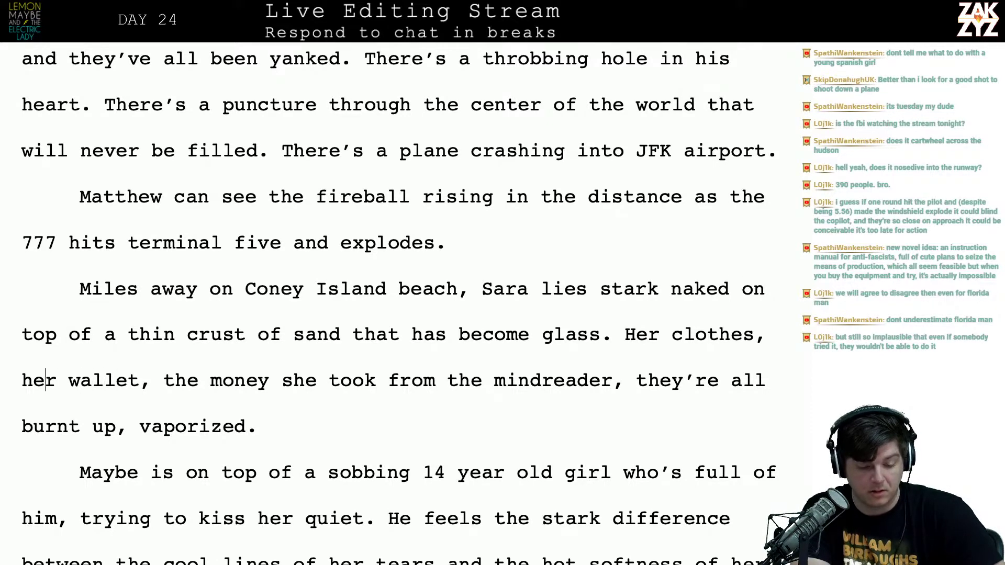
pyautogui.press('Right')
pyautogui.press('Right')
pyautogui.press('Right')
pyautogui.press('Right')
pyautogui.press('Right')
pyautogui.press('Right')
pyautogui.press('Right')
pyautogui.press('Right')
pyautogui.press('Right')
pyautogui.press('Right')
pyautogui.press('Right')
pyautogui.press('Right')
pyautogui.press('Right')
pyautogui.press('Right')
pyautogui.press('Right')
pyautogui.press('Right')
pyautogui.press('Right')
pyautogui.press('Right')
pyautogui.press('Right')
pyautogui.press('Right')
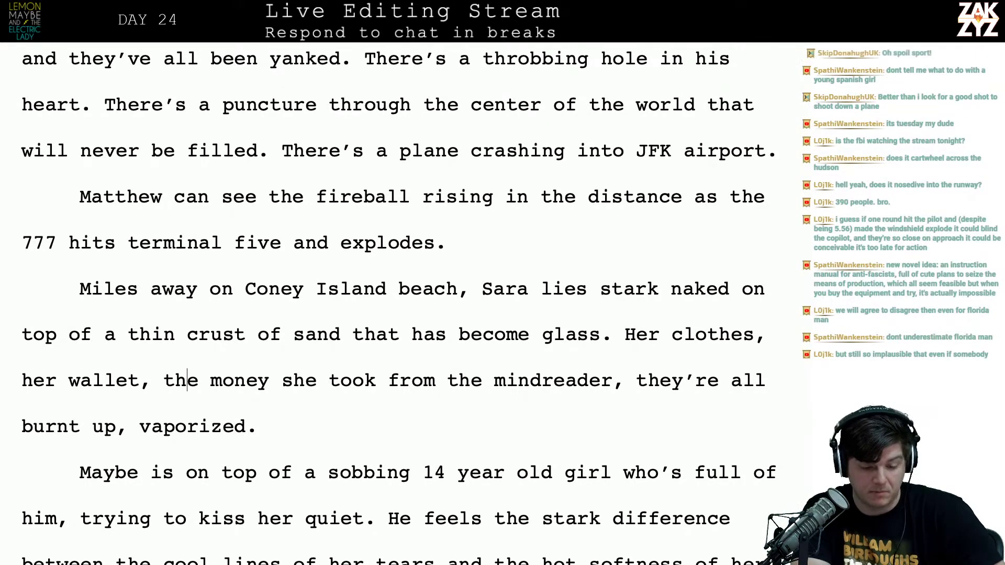
# Split the ending of Sara's paragraph into two sentences so it reads "burnt up. Vaporized."
pyautogui.press('Right')
pyautogui.press('Right')
pyautogui.press('Right')
pyautogui.press('Right')
pyautogui.press('Right')
pyautogui.press('Right')
pyautogui.press('Right')
pyautogui.press('Right')
pyautogui.press('Right')
pyautogui.press('Right')
pyautogui.press('Right')
pyautogui.press('Right')
pyautogui.press('Right')
pyautogui.press('Right')
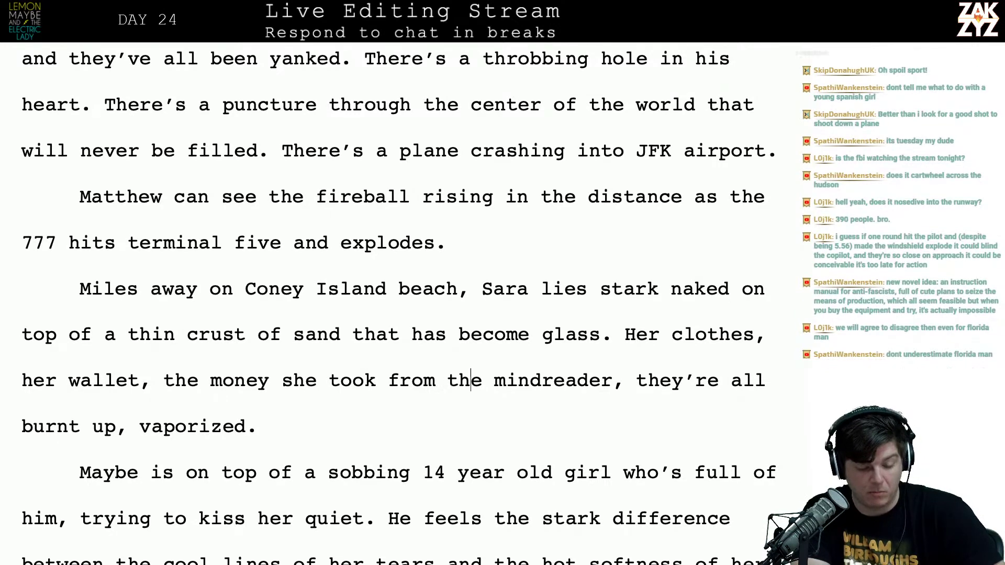
pyautogui.press('Down')
pyautogui.press('Left')
pyautogui.press('Left')
pyautogui.press('Left')
pyautogui.press('Left')
pyautogui.press('Left')
pyautogui.press('Left')
pyautogui.press('Left')
pyautogui.press('Left')
pyautogui.press('Left')
pyautogui.press('Left')
pyautogui.press('Left')
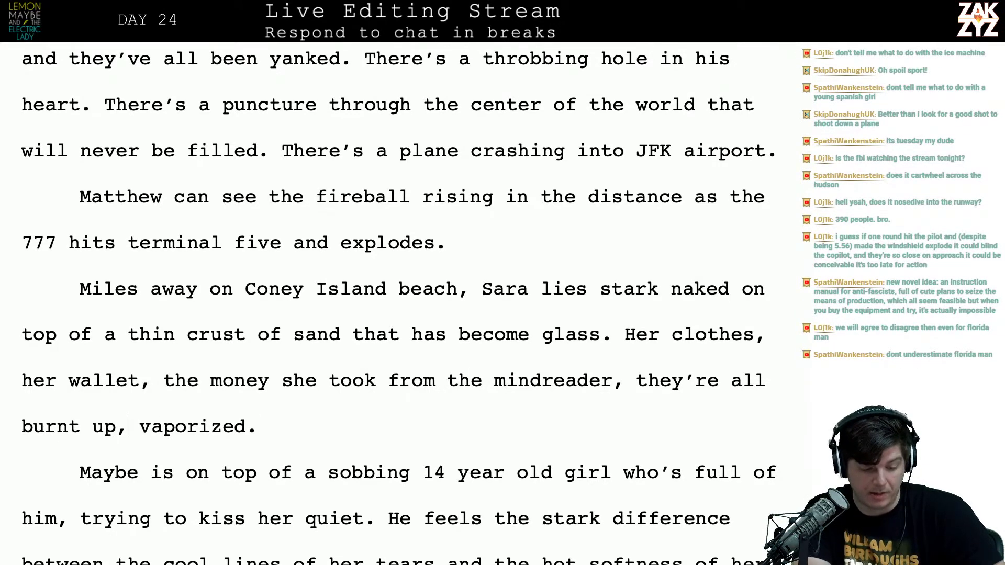
pyautogui.press('BackSpace')
pyautogui.write('.')
pyautogui.press('Right')
pyautogui.press('Delete')
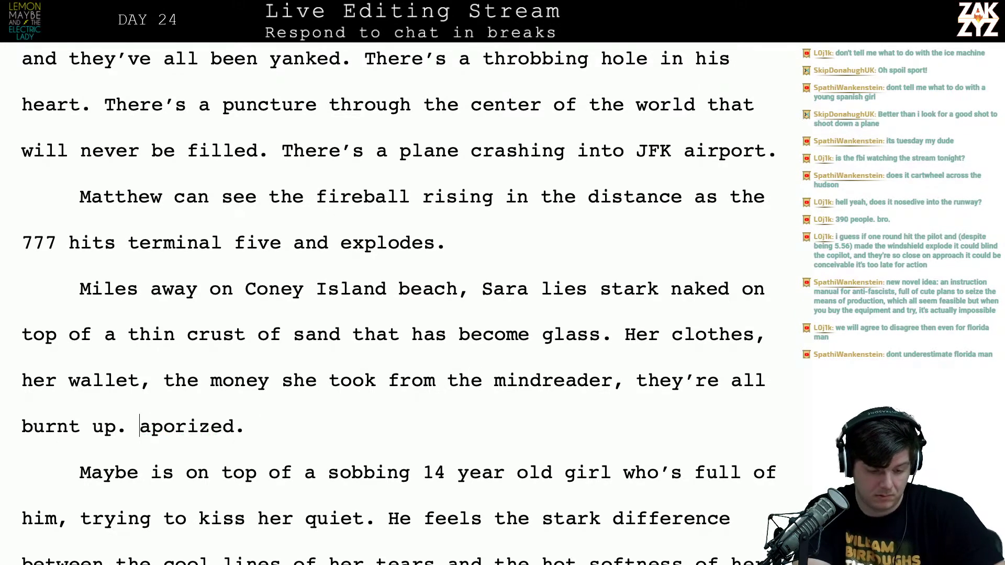
pyautogui.write('V')
# Insert "In Harlem," at the start of the paragraph about Maybe
pyautogui.press('Down')
pyautogui.press('Down')
pyautogui.press('Up')
pyautogui.press('Left')
pyautogui.press('Left')
pyautogui.press('Left')
pyautogui.press('Left')
pyautogui.press('Left')
pyautogui.press('Left')
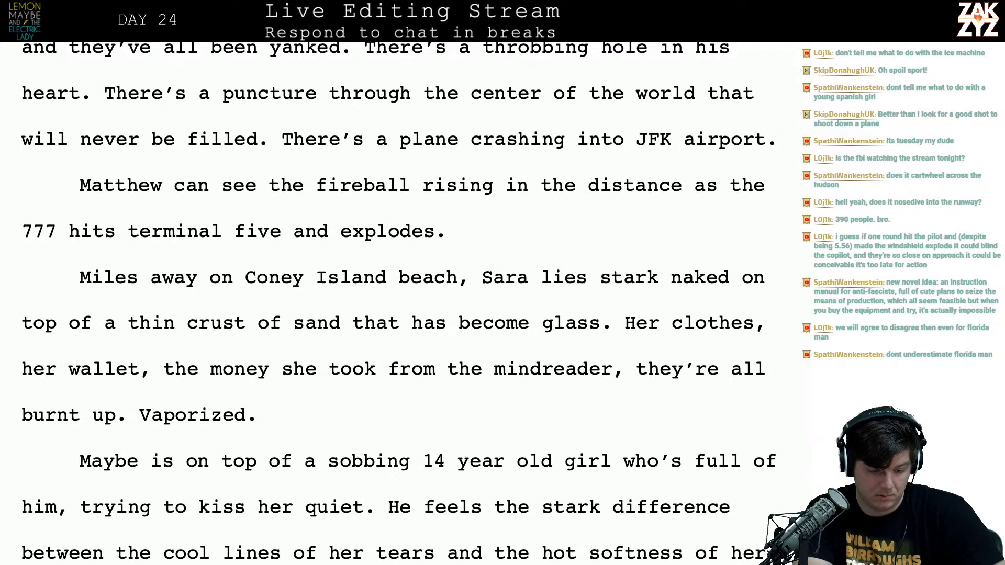
pyautogui.write('IN h')
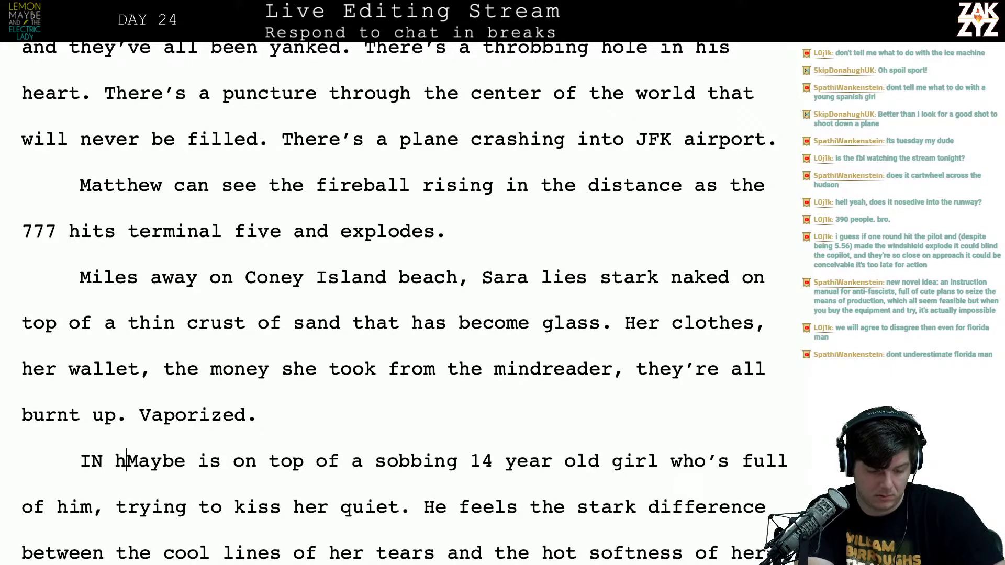
pyautogui.press('BackSpace')
pyautogui.press('BackSpace')
pyautogui.press('BackSpace')
pyautogui.write('n ha')
pyautogui.press('BackSpace')
pyautogui.press('BackSpace')
pyautogui.write('Harlem,')
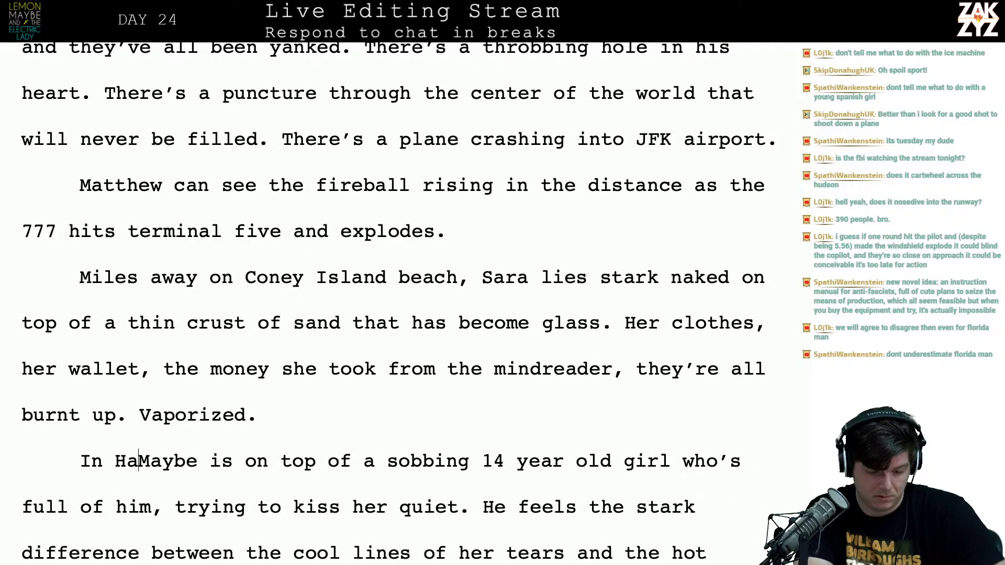
# Reread the opening of the Harlem paragraph and the lines that follow it
pyautogui.click(220, 460)
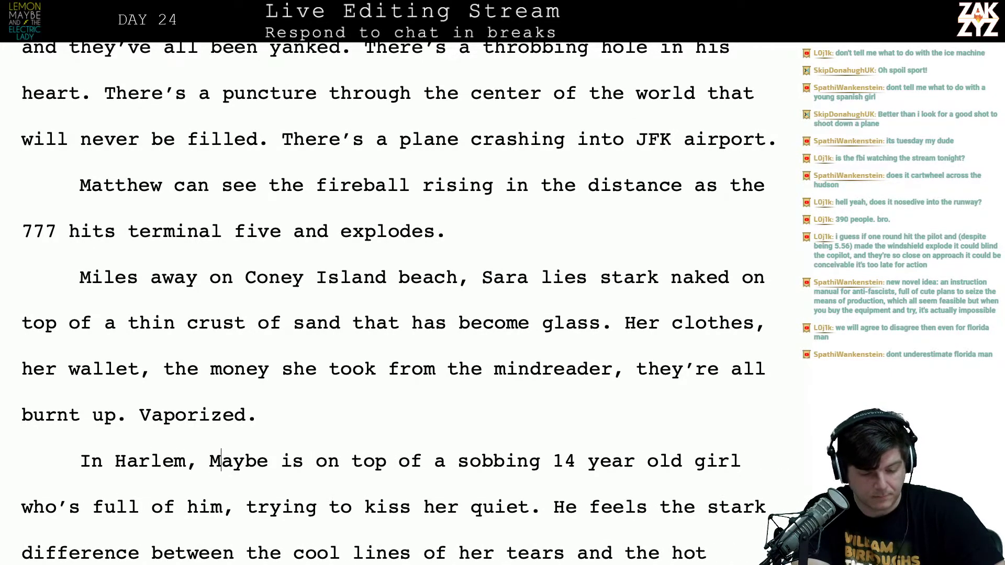
pyautogui.press('Right')
pyautogui.press('Right')
pyautogui.press('Right')
pyautogui.press('Right')
pyautogui.press('Right')
pyautogui.press('Right')
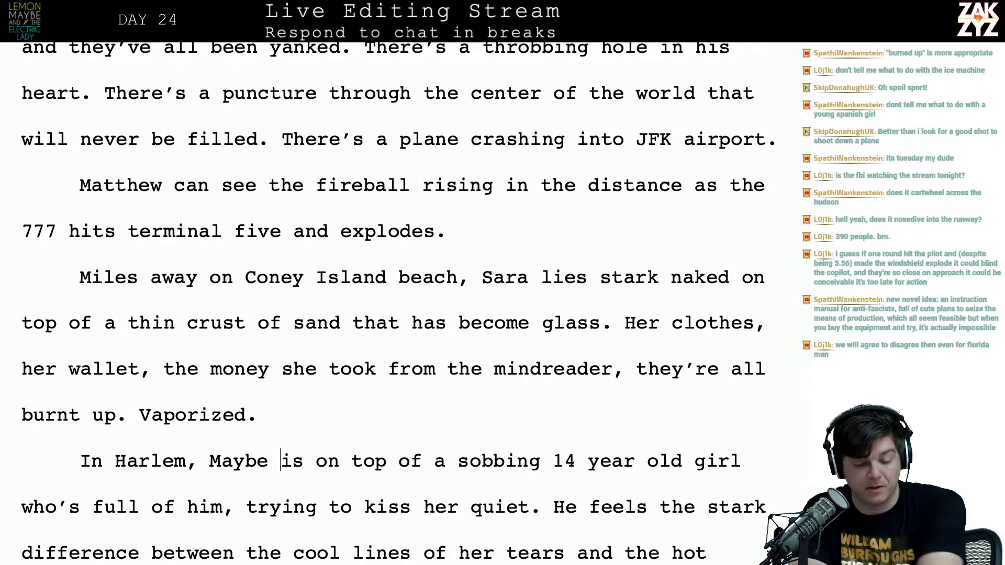
pyautogui.scroll(-1, 398, 304)
pyautogui.scroll(-3, 191, 279)
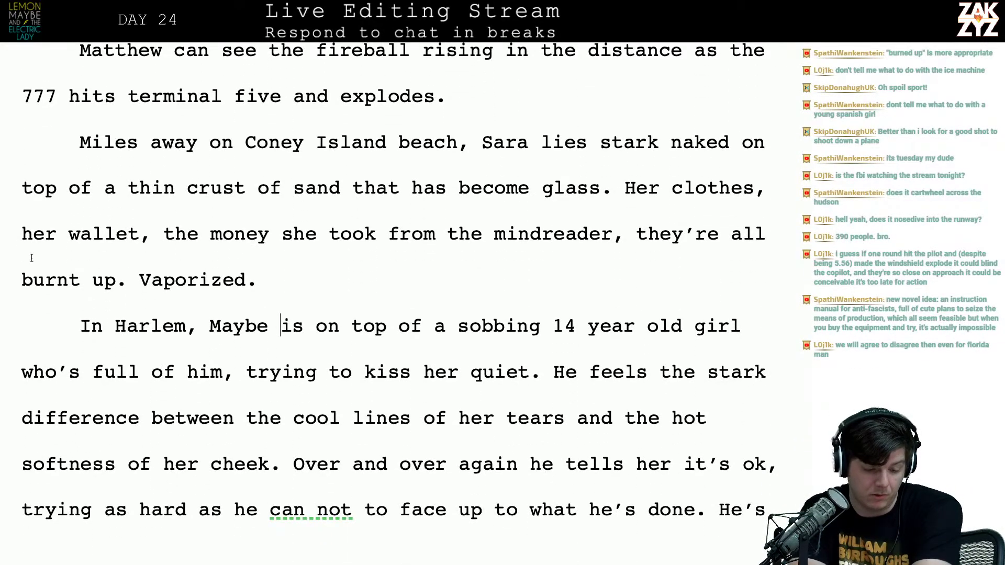
pyautogui.scroll(-2, 271, 405)
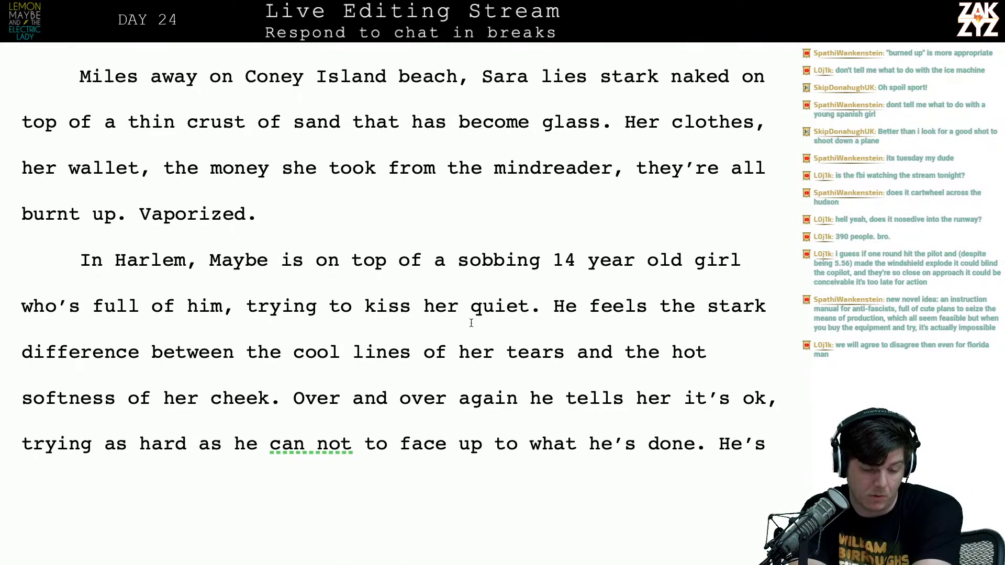
pyautogui.click(489, 347)
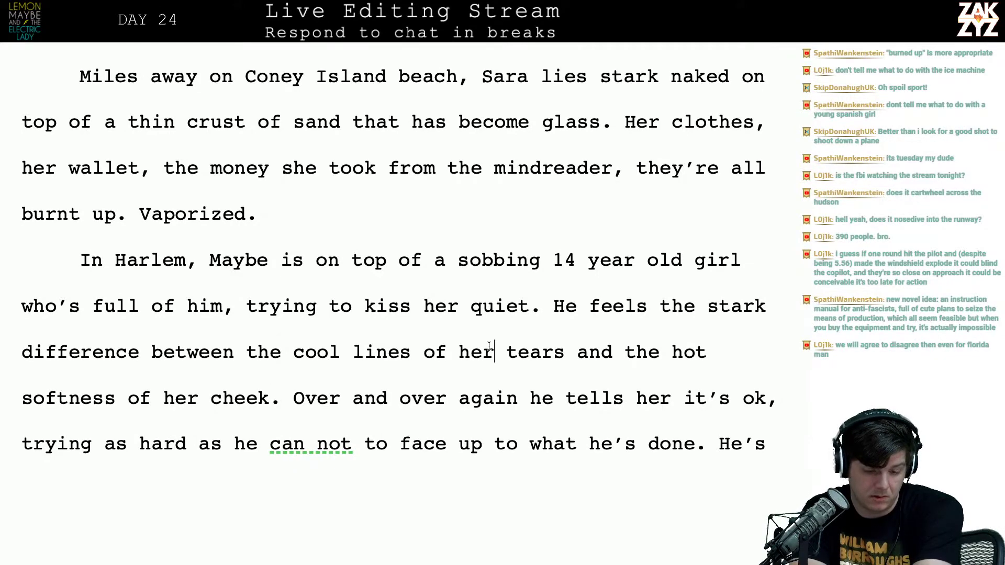
pyautogui.scroll(-1, 489, 346)
# Start a new paragraph at the sentence beginning "He feels the stark difference"
pyautogui.click(560, 262)
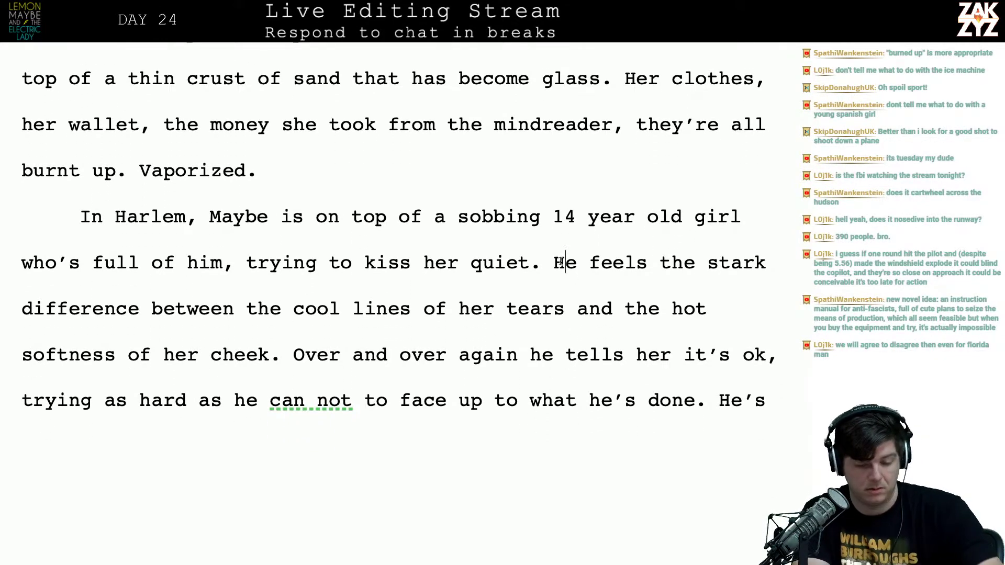
pyautogui.press('Return')
pyautogui.press('Left')
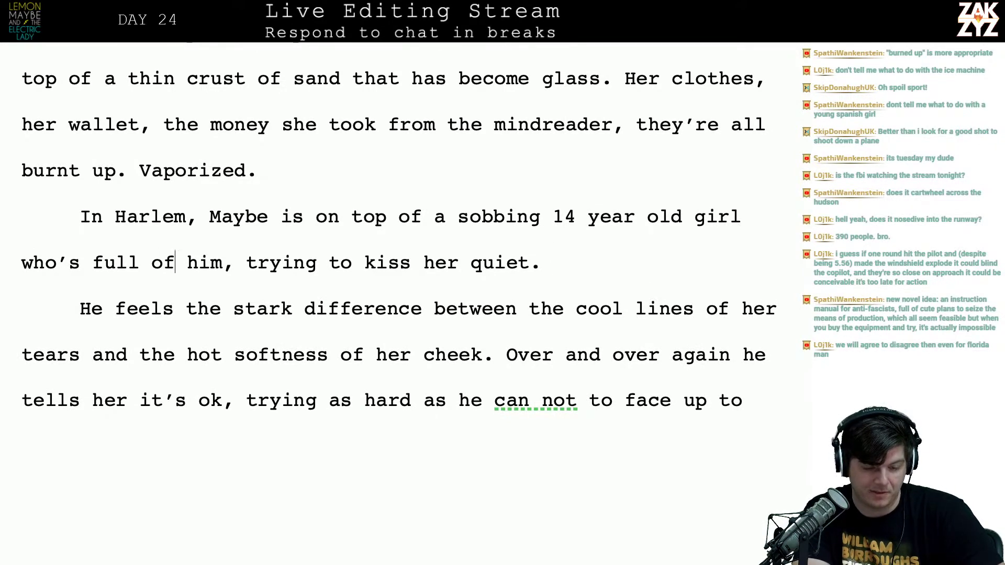
# Delete the clause beginning "who's" from the opening sentence of the Harlem paragraph
pyautogui.press('BackSpace')
pyautogui.press('BackSpace')
pyautogui.press('BackSpace')
pyautogui.press('BackSpace')
pyautogui.press('BackSpace')
pyautogui.press('BackSpace')
pyautogui.press('BackSpace')
pyautogui.press('BackSpace')
pyautogui.press('BackSpace')
pyautogui.press('BackSpace')
pyautogui.press('BackSpace')
pyautogui.press('BackSpace')
pyautogui.press('BackSpace')
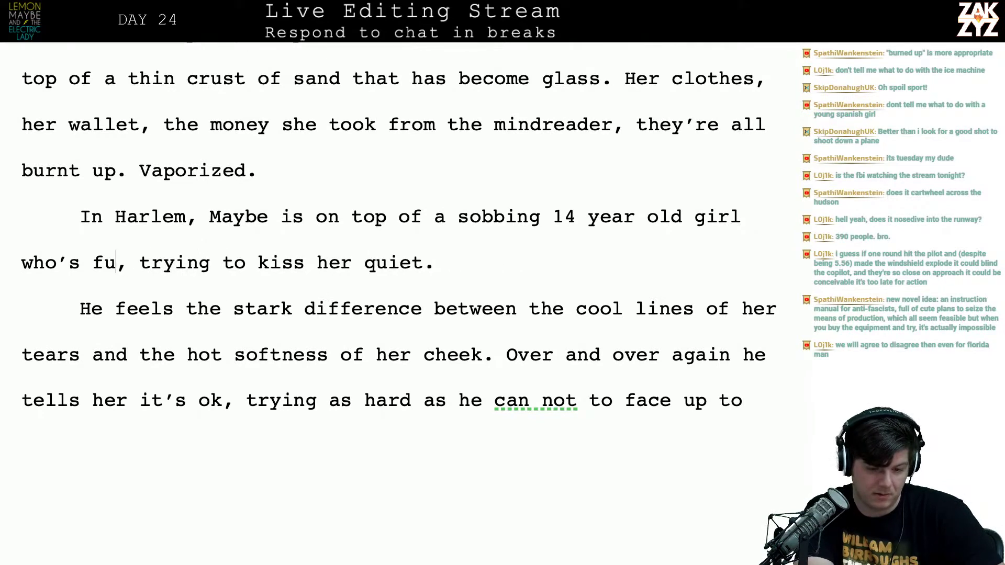
pyautogui.press('BackSpace')
pyautogui.press('BackSpace')
pyautogui.press('BackSpace')
pyautogui.press('BackSpace')
pyautogui.press('BackSpace')
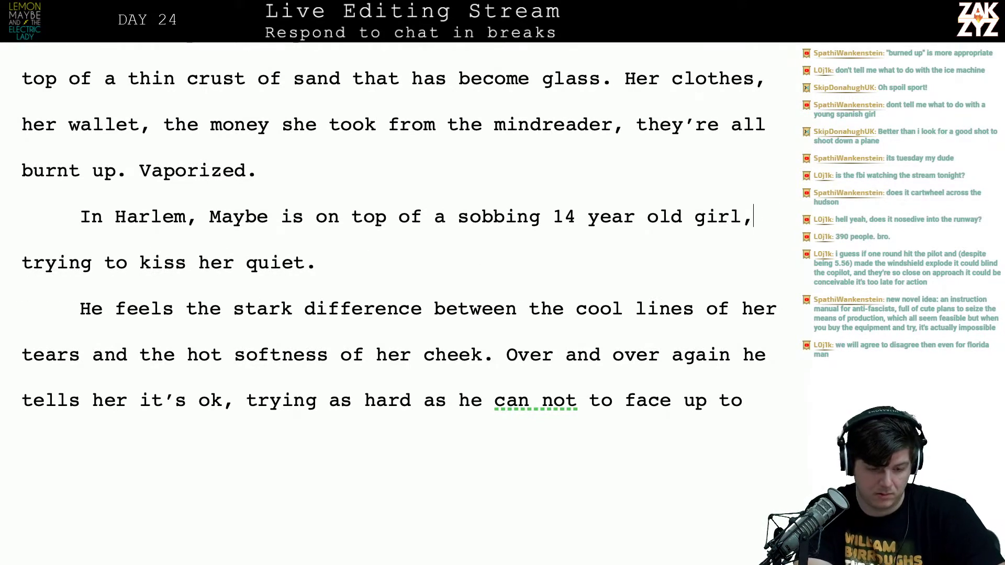
# Add a reworded "stark difference" sentence after the Harlem paragraph's opening, starting with "There's a" and using "cold" and "cheeks"
pyautogui.write("There's a")
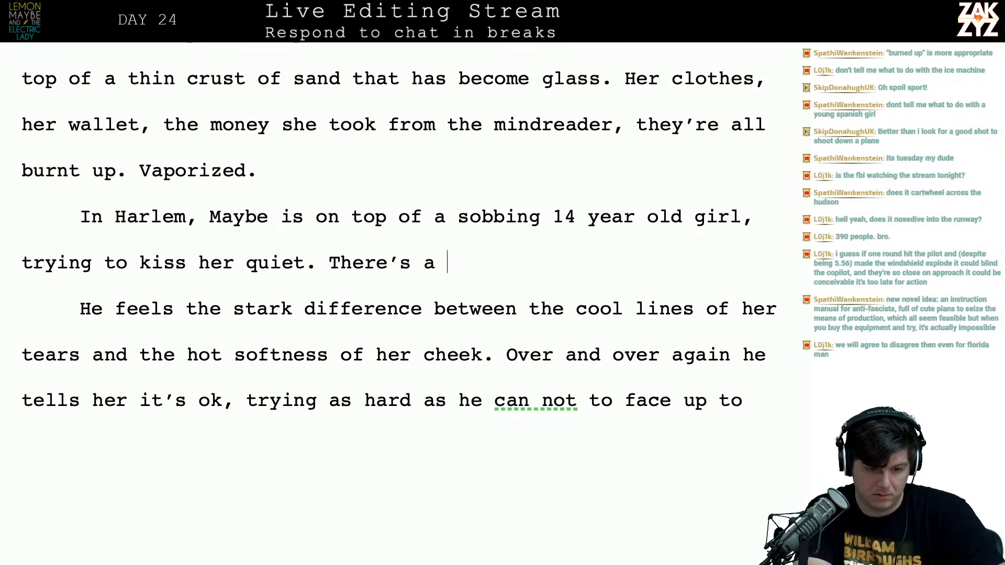
pyautogui.scroll(5, 397, 262)
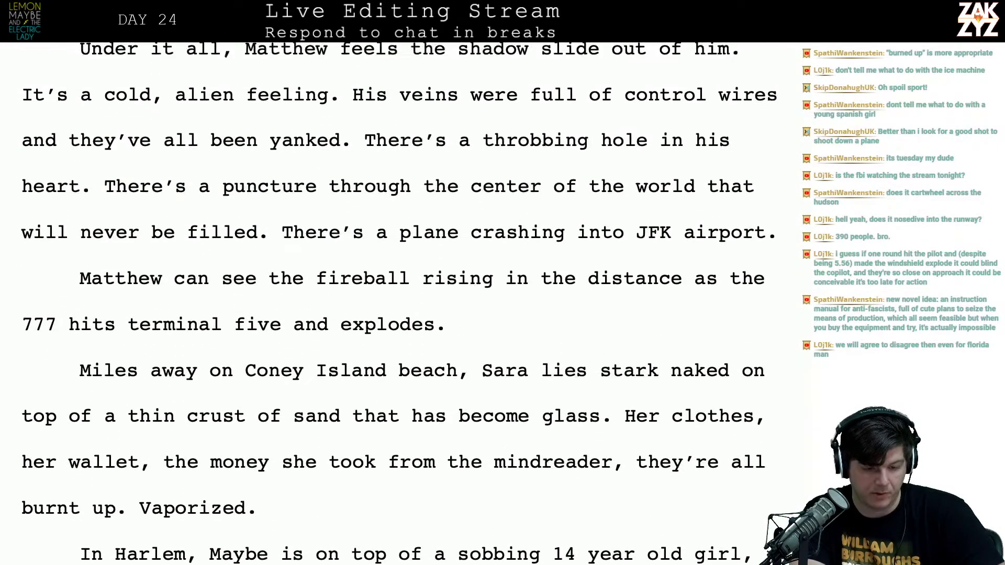
pyautogui.scroll(-4, 398, 287)
pyautogui.write('sta')
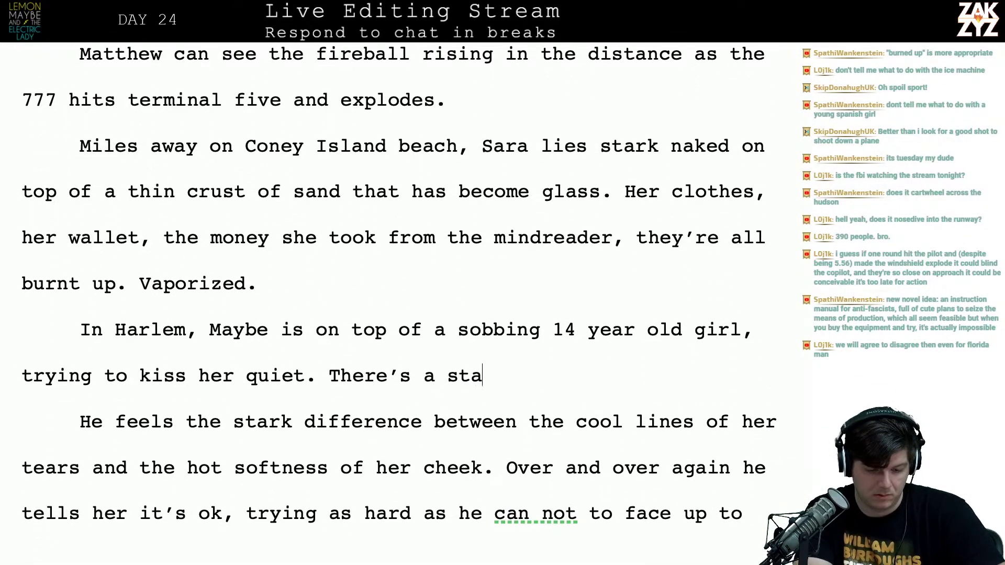
pyautogui.write('rk difference ')
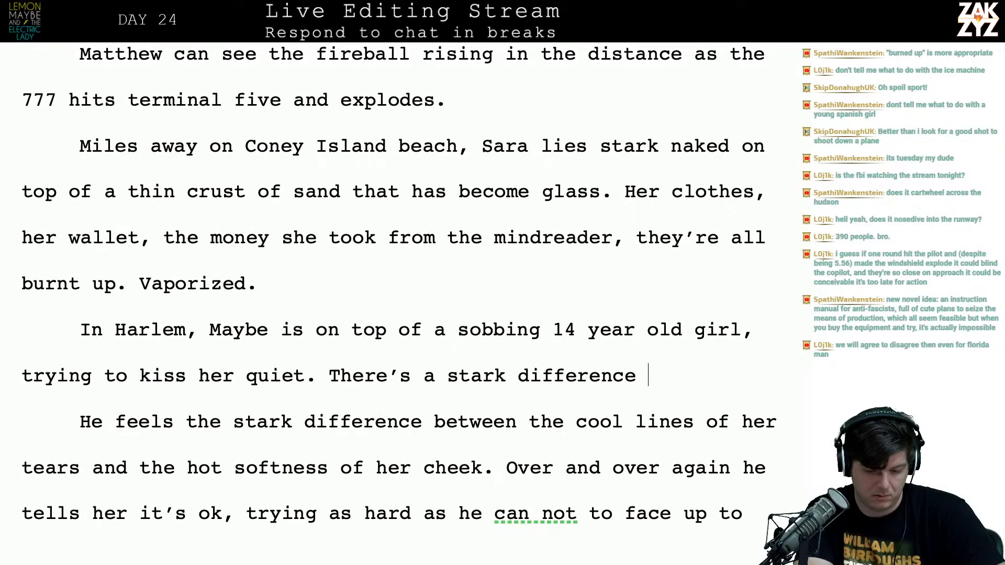
pyautogui.write('between the col')
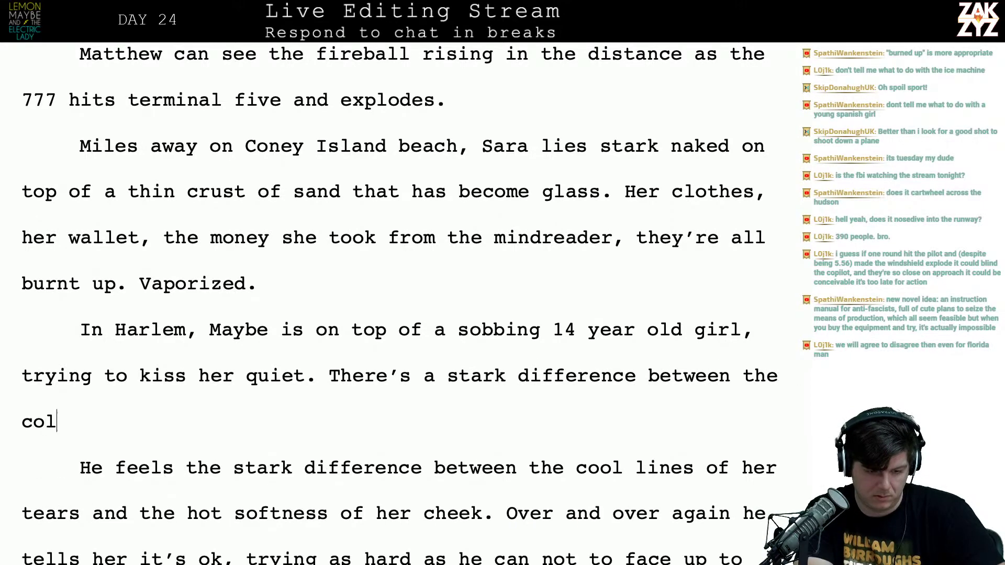
pyautogui.write('d lines of her t')
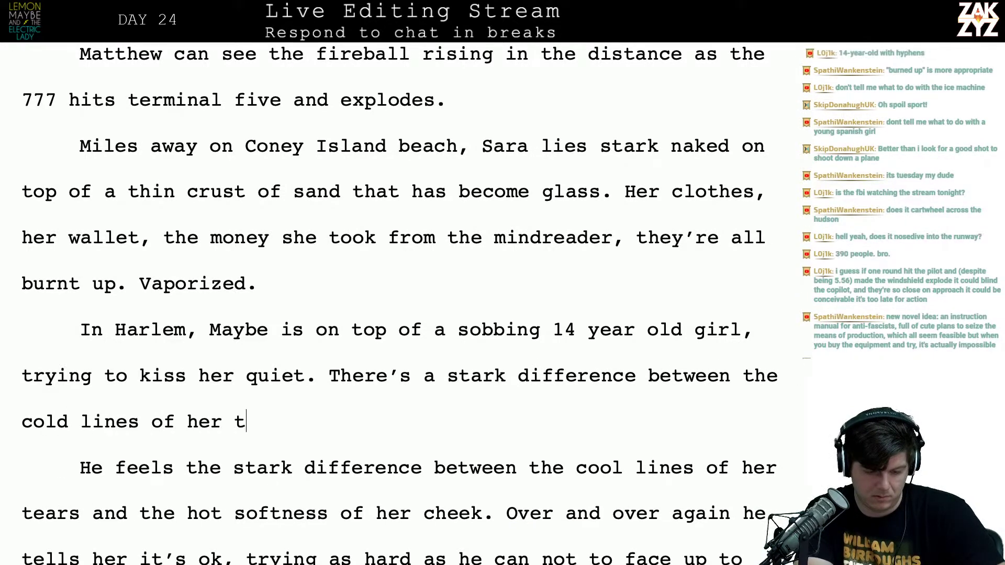
pyautogui.write('ears and the hot ')
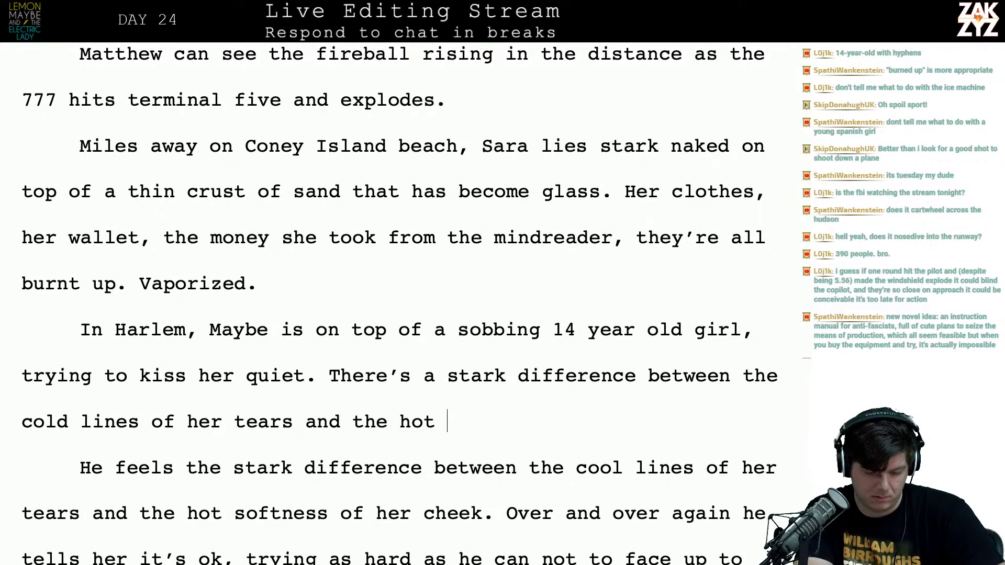
pyautogui.write('softness of her')
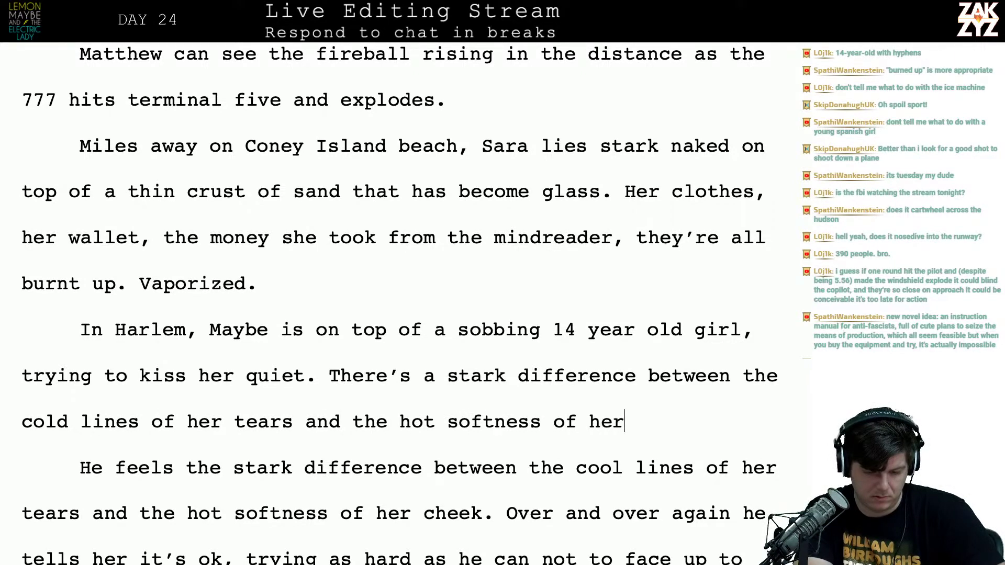
pyautogui.write(' cheeks.')
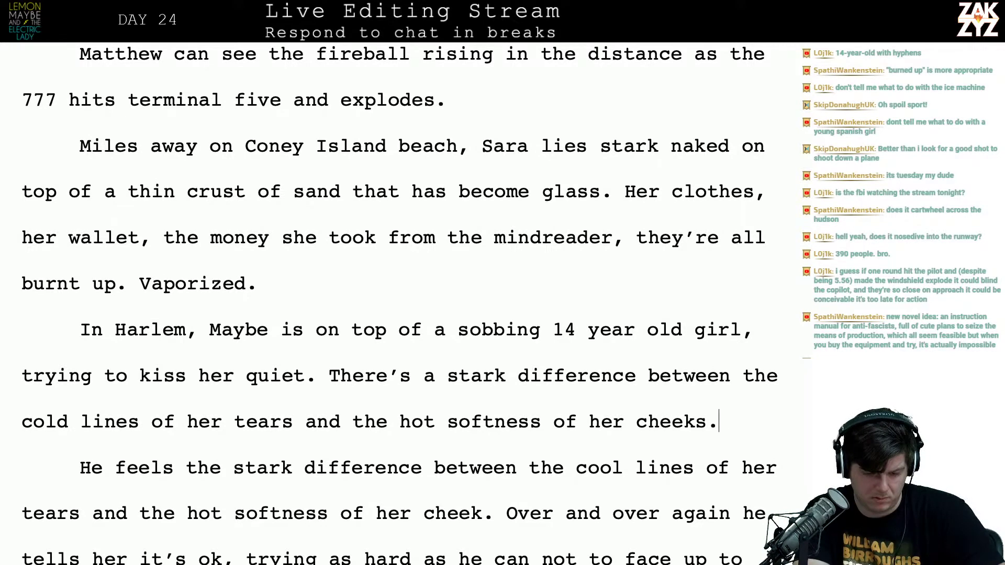
# Delete the old "He feels the stark difference" sentence with its paragraph break, joining "Over and over again" to the Harlem paragraph
pyautogui.hotkey('shift', 'Down')
pyautogui.hotkey('shift', 'Down')
pyautogui.hotkey('shift', 'Left')
pyautogui.hotkey('shift', 'Left')
pyautogui.hotkey('shift', 'Left')
pyautogui.hotkey('shift', 'Left')
pyautogui.hotkey('shift', 'Left')
pyautogui.hotkey('shift', 'Left')
pyautogui.hotkey('shift', 'Left')
pyautogui.hotkey('shift', 'Left')
pyautogui.hotkey('shift', 'Left')
pyautogui.hotkey('shift', 'Left')
pyautogui.hotkey('shift', 'Left')
pyautogui.hotkey('shift', 'Left')
pyautogui.hotkey('shift', 'Left')
pyautogui.hotkey('shift', 'Left')
pyautogui.hotkey('shift', 'Left')
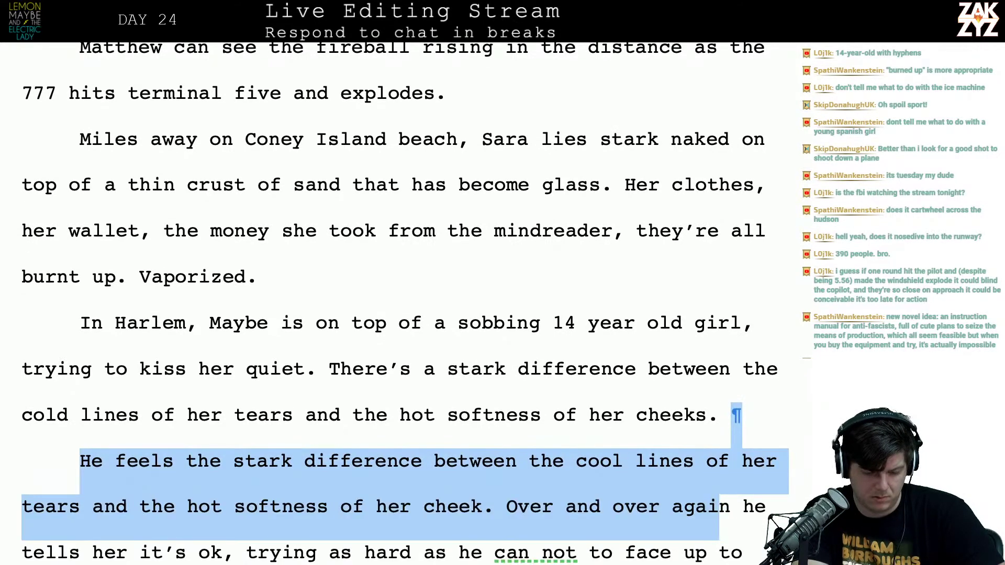
pyautogui.hotkey('shift', 'Left')
pyautogui.hotkey('shift', 'Left')
pyautogui.hotkey('shift', 'Left')
pyautogui.hotkey('shift', 'Left')
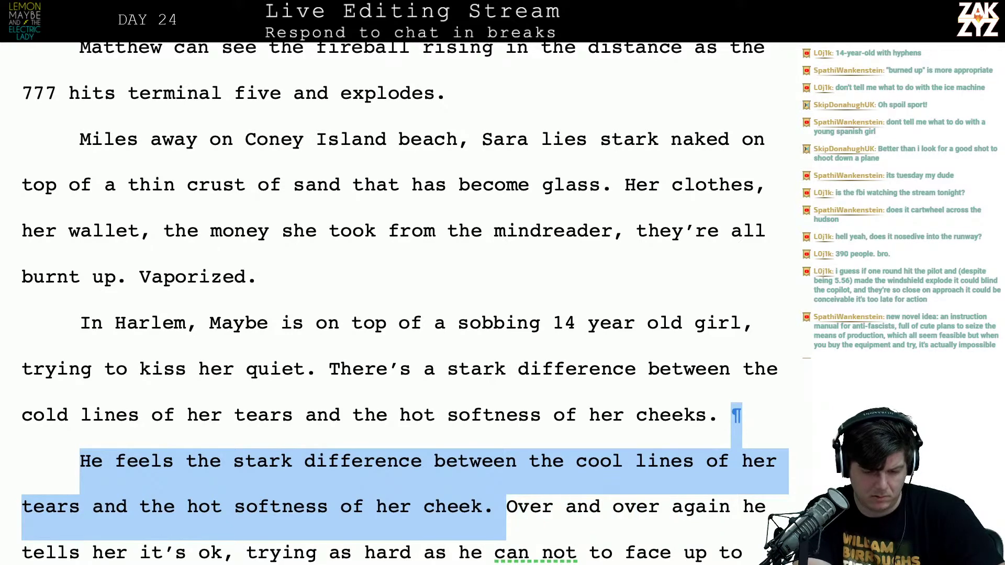
pyautogui.press('BackSpace')
pyautogui.scroll(-1, 399, 301)
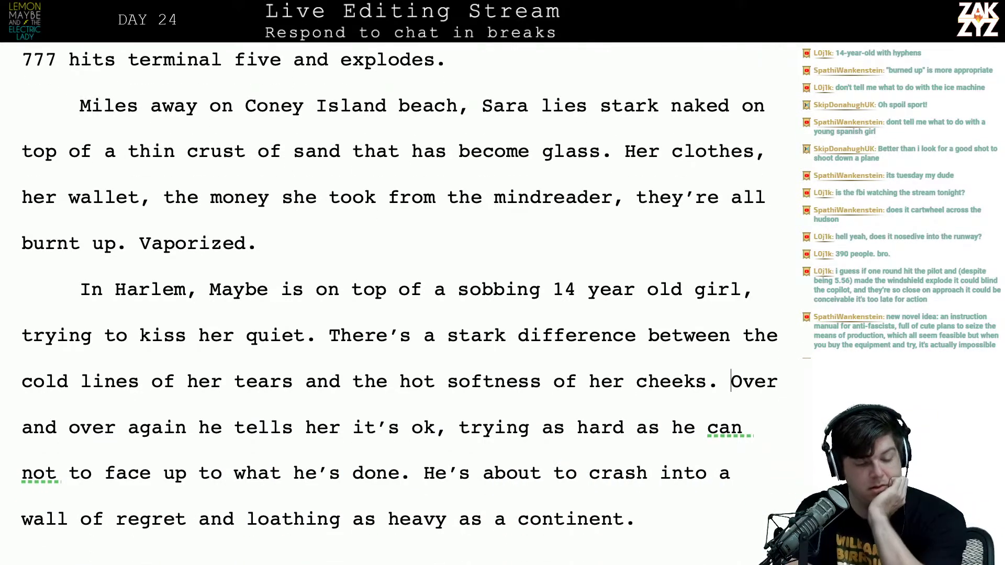
# Reread the revised Harlem paragraph, from its opening through the reworded "stark difference" sentence
pyautogui.click(359, 302)
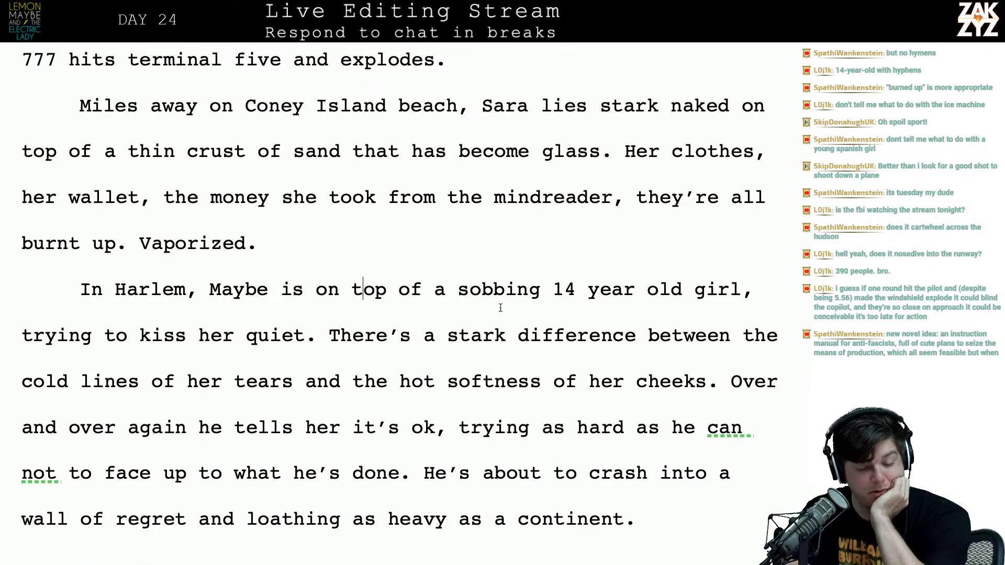
pyautogui.press('Up')
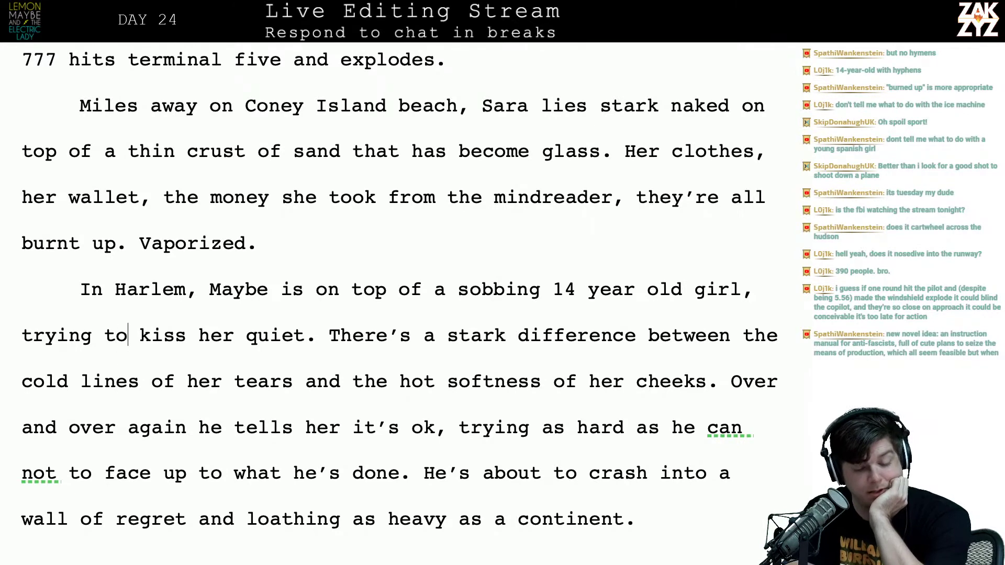
pyautogui.press('Right')
pyautogui.press('Right')
pyautogui.press('Right')
pyautogui.press('Right')
pyautogui.press('Right')
pyautogui.press('Right')
pyautogui.press('Right')
pyautogui.press('Right')
pyautogui.press('Right')
pyautogui.press('Right')
pyautogui.press('Right')
pyautogui.press('Right')
pyautogui.press('Down')
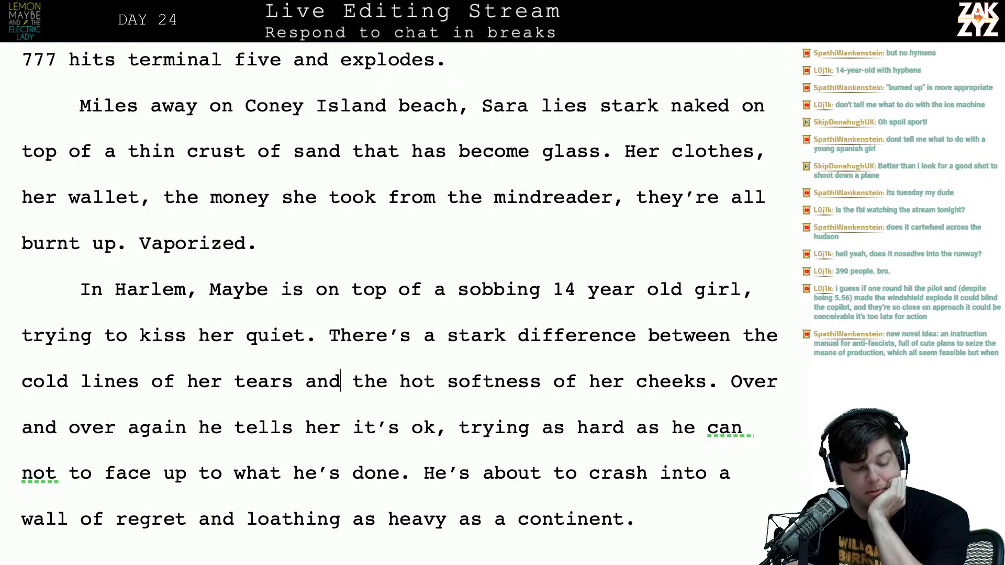
pyautogui.press('Left')
pyautogui.press('Left')
pyautogui.press('Left')
pyautogui.press('Left')
pyautogui.press('Left')
pyautogui.press('Left')
pyautogui.press('Left')
pyautogui.press('Right')
pyautogui.press('Right')
pyautogui.press('Right')
pyautogui.press('Right')
pyautogui.press('Right')
pyautogui.press('Right')
pyautogui.press('Right')
pyautogui.press('Right')
pyautogui.press('Right')
pyautogui.press('Right')
pyautogui.press('Right')
pyautogui.press('Right')
pyautogui.press('Right')
pyautogui.press('Right')
pyautogui.press('Right')
pyautogui.press('Right')
pyautogui.press('Right')
pyautogui.press('Right')
pyautogui.press('Right')
pyautogui.press('Right')
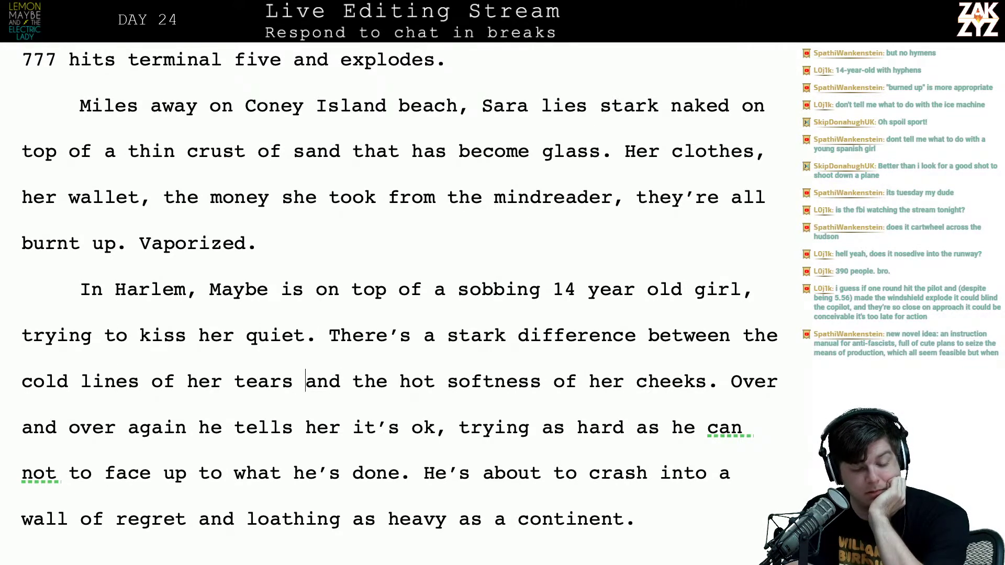
# Read on through the Harlem paragraph, from "and the hot softness of her cheeks" into the "Over and over again" sentence
pyautogui.press('Right')
pyautogui.press('Right')
pyautogui.press('Right')
pyautogui.press('Right')
pyautogui.press('Right')
pyautogui.press('Right')
pyautogui.press('Right')
pyautogui.press('Right')
pyautogui.press('Right')
pyautogui.press('Right')
pyautogui.press('Right')
pyautogui.press('Right')
pyautogui.press('Right')
pyautogui.press('Right')
pyautogui.press('Right')
pyautogui.press('Right')
pyautogui.press('Right')
pyautogui.press('Right')
pyautogui.press('Right')
pyautogui.press('Right')
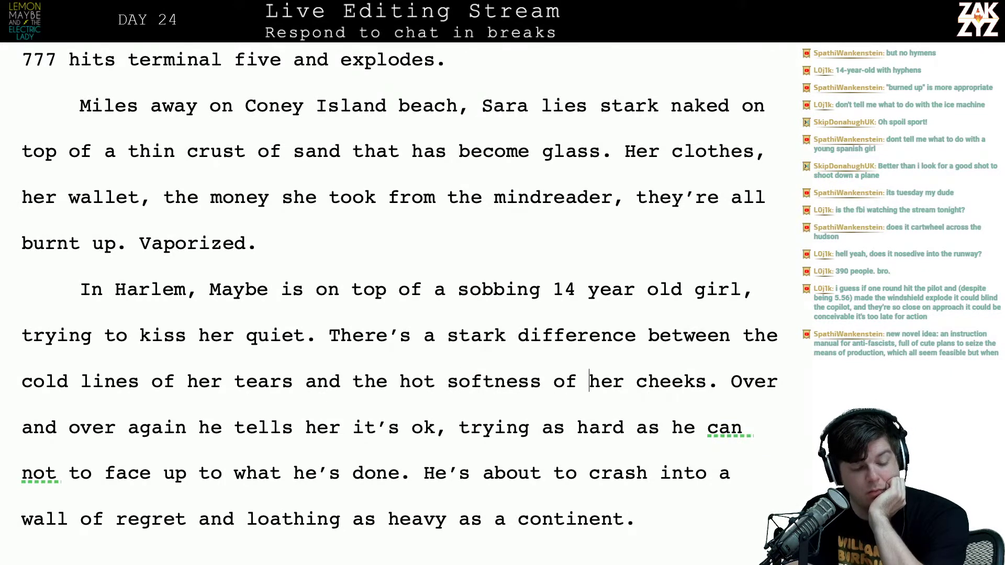
pyautogui.press('Right')
pyautogui.press('Right')
pyautogui.press('Right')
pyautogui.press('Right')
pyautogui.press('Right')
pyautogui.press('Right')
pyautogui.press('Right')
pyautogui.press('Right')
pyautogui.press('Right')
pyautogui.press('Right')
pyautogui.press('Right')
pyautogui.press('Right')
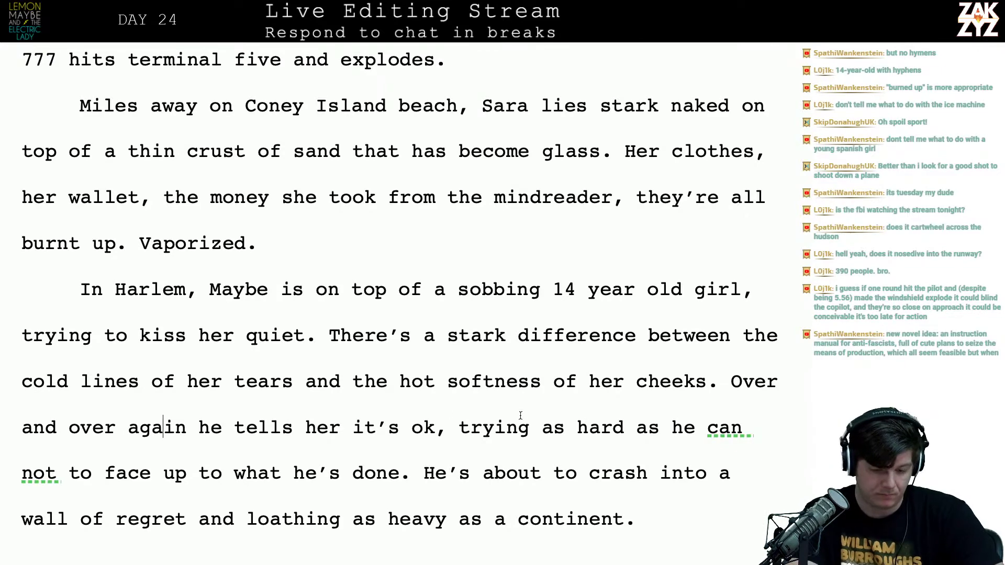
# Insert the new ending "trying not to face what he's done." after "he tells her it's ok," in the Harlem paragraph
pyautogui.click(447, 445)
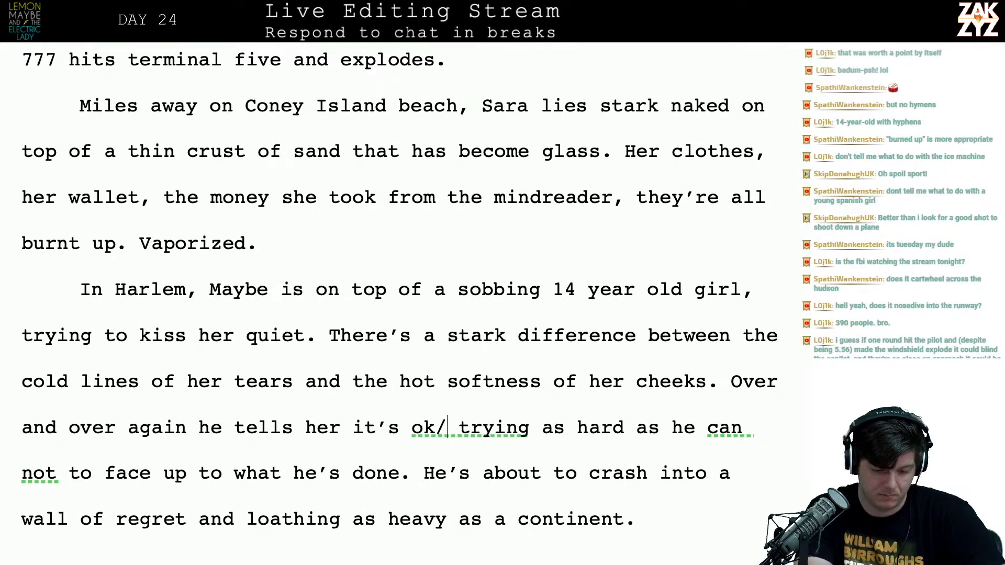
pyautogui.press('BackSpace')
pyautogui.write(', trying not to face')
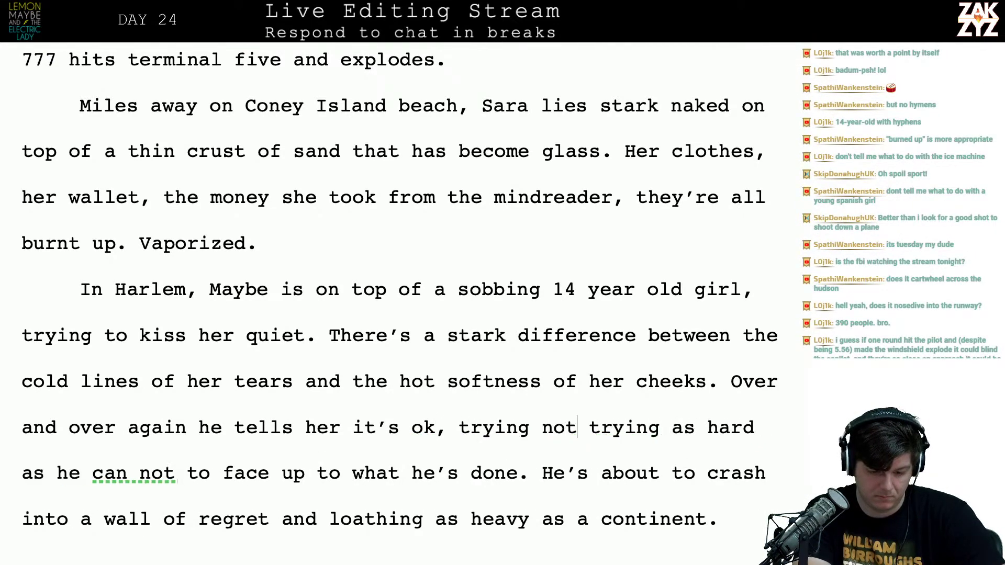
pyautogui.write(" what he's done.  t")
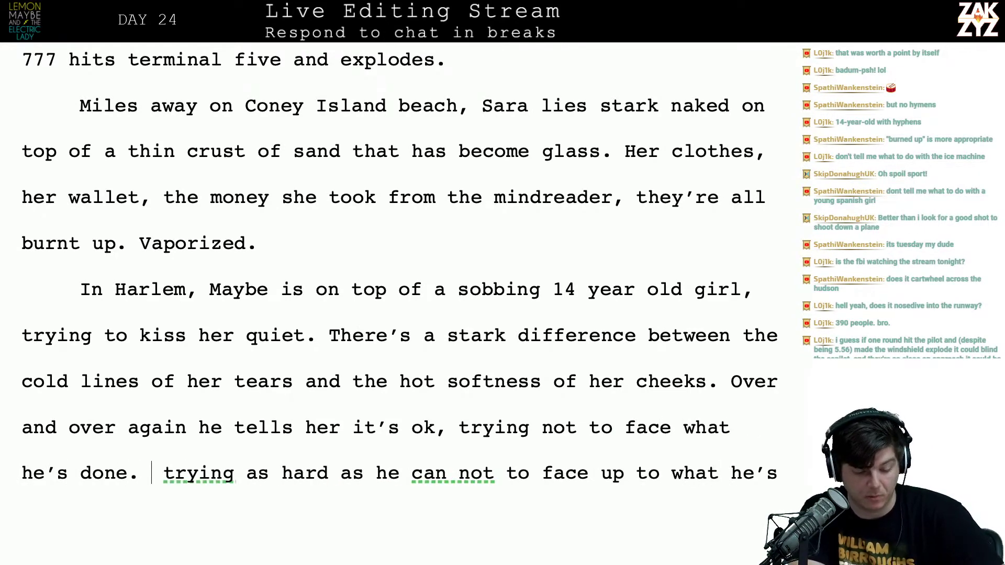
# Select the leftover old wording from "trying as hard as he can not" through "done.", stopping before "He's about to crash"
pyautogui.hotkey('shift', 'Down')
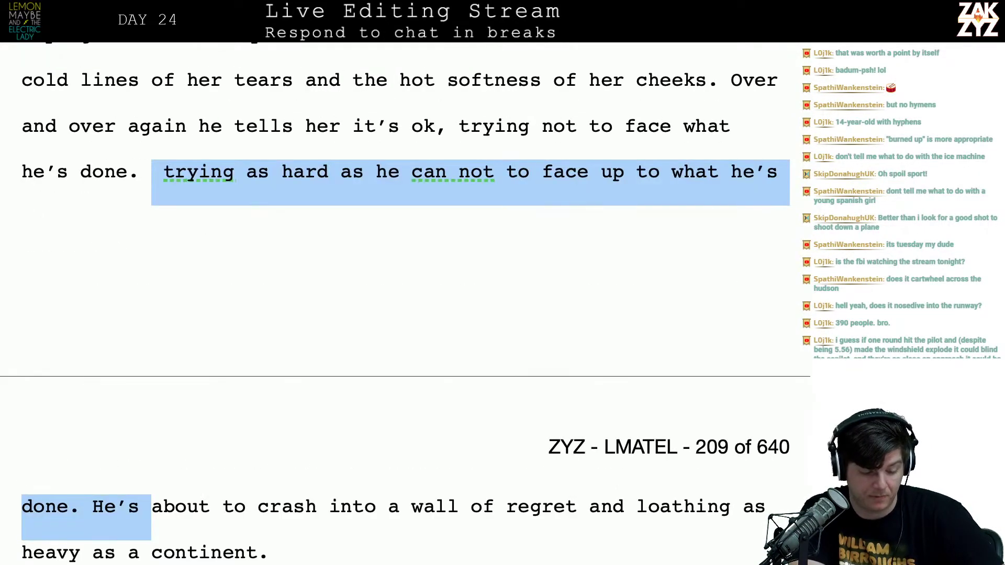
pyautogui.hotkey('shift', 'Up')
pyautogui.hotkey('shift', 'Down')
pyautogui.hotkey('shift', 'Left')
pyautogui.hotkey('shift', 'Left')
pyautogui.hotkey('shift', 'Left')
pyautogui.hotkey('shift', 'Left')
pyautogui.hotkey('shift', 'Left')
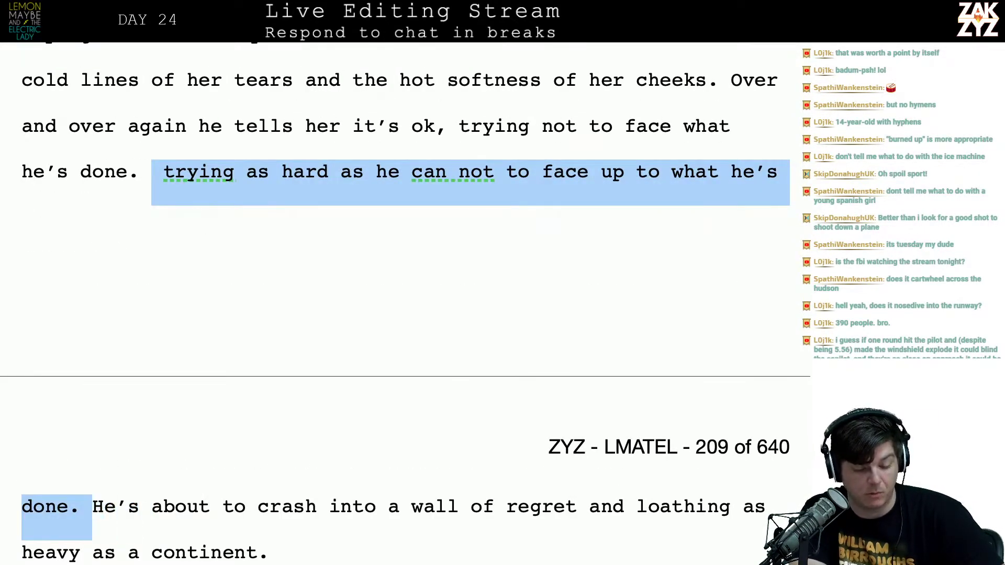
# Delete the selected "trying as hard as he can not to face up to what he's done" and change "regret and loathing as heavy" to "regret as heavy"
pyautogui.press('BackSpace')
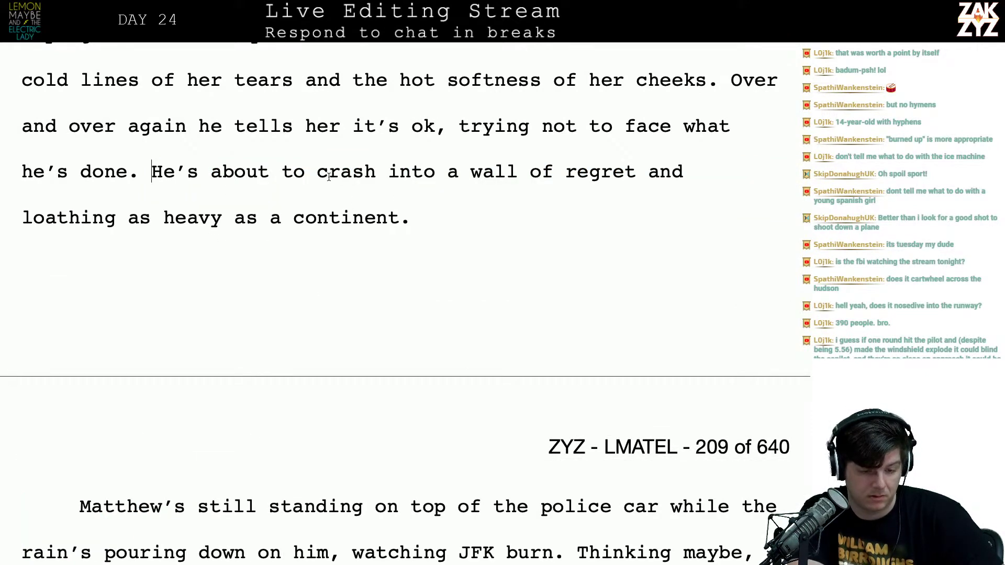
pyautogui.click(314, 171)
pyautogui.press('Right')
pyautogui.press('Right')
pyautogui.press('Right')
pyautogui.press('Right')
pyautogui.press('Right')
pyautogui.press('Right')
pyautogui.press('Down')
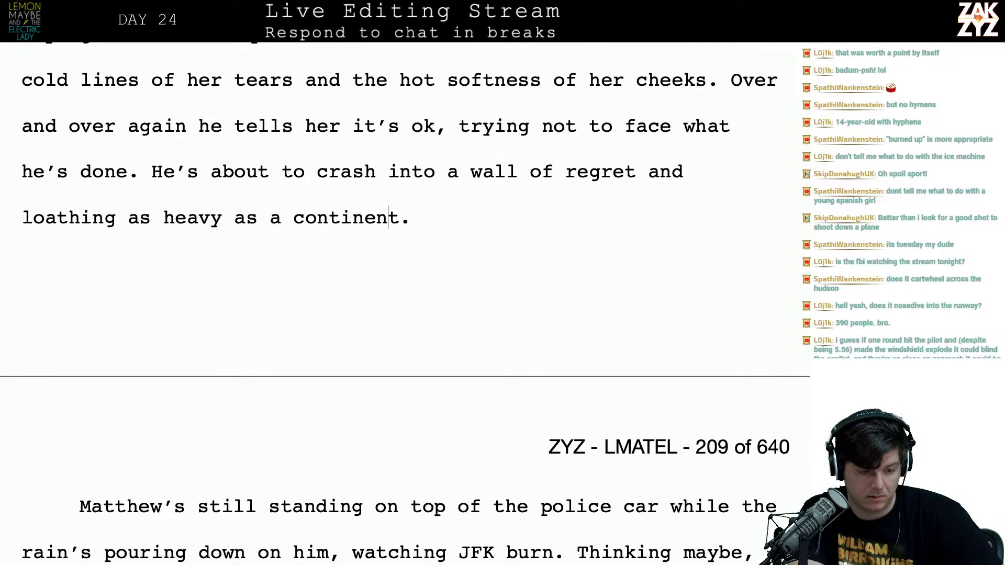
pyautogui.press('Left')
pyautogui.press('Left')
pyautogui.press('Left')
pyautogui.press('Left')
pyautogui.press('Left')
pyautogui.press('Left')
pyautogui.press('Left')
pyautogui.press('Left')
pyautogui.press('Left')
pyautogui.press('Left')
pyautogui.press('Left')
pyautogui.press('Left')
pyautogui.press('Left')
pyautogui.press('Left')
pyautogui.press('Left')
pyautogui.press('Left')
pyautogui.press('Left')
pyautogui.press('Left')
pyautogui.press('Left')
pyautogui.press('Left')
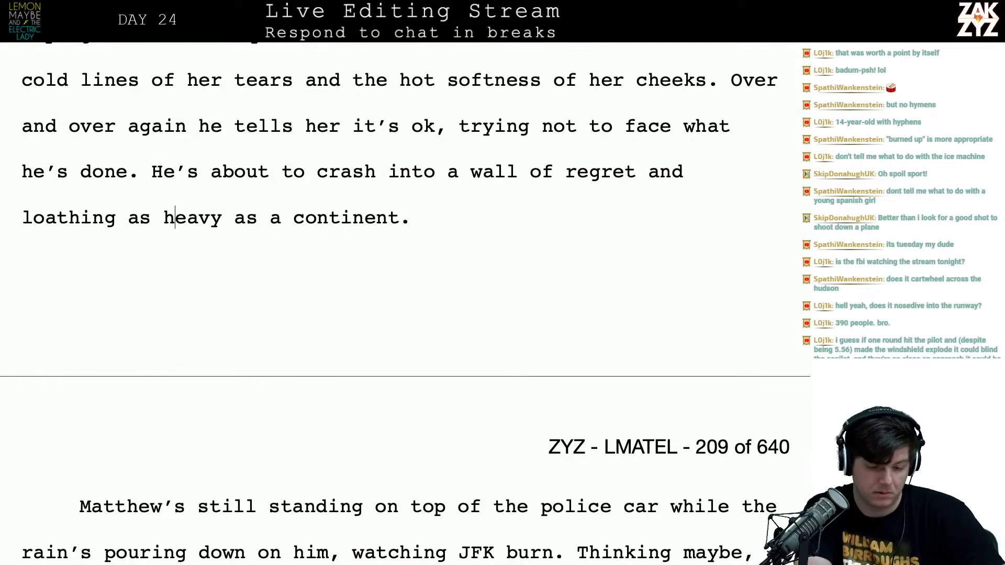
pyautogui.press('BackSpace')
pyautogui.press('BackSpace')
pyautogui.press('BackSpace')
pyautogui.press('BackSpace')
pyautogui.press('BackSpace')
pyautogui.press('BackSpace')
pyautogui.press('BackSpace')
pyautogui.press('BackSpace')
pyautogui.press('BackSpace')
pyautogui.press('BackSpace')
pyautogui.press('BackSpace')
pyautogui.press('BackSpace')
pyautogui.press('BackSpace')
pyautogui.press('BackSpace')
pyautogui.press('BackSpace')
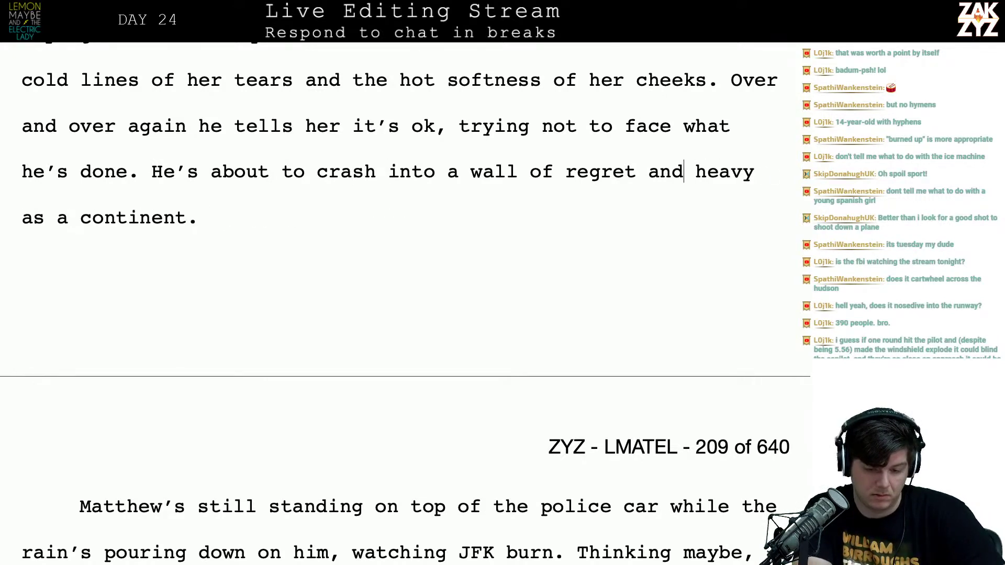
pyautogui.write('as')
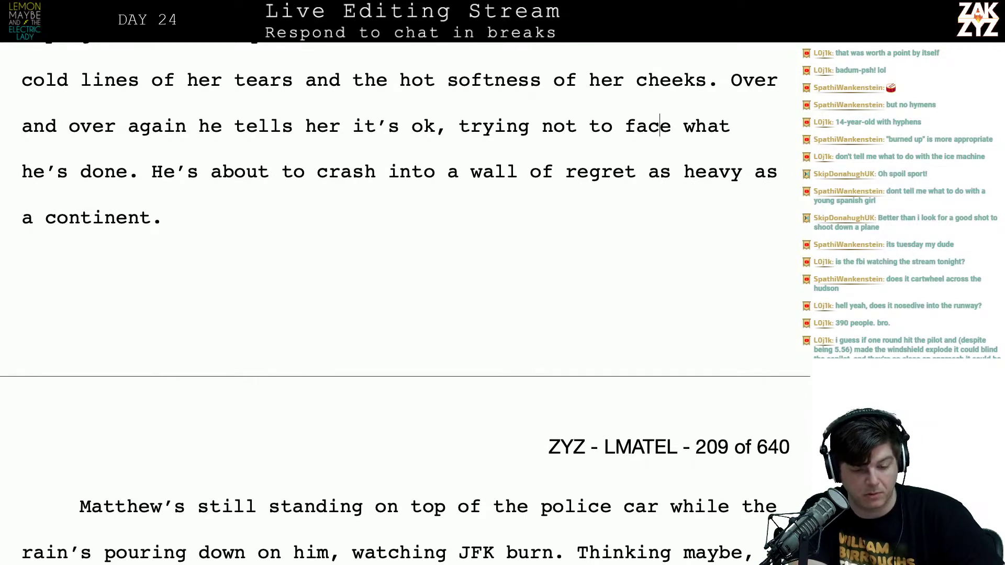
# Reread the edited Harlem paragraph together with the Coney Island and airport passages before it
pyautogui.press('Left')
pyautogui.press('Down')
pyautogui.press('Right')
pyautogui.press('Right')
pyautogui.press('Right')
pyautogui.press('Right')
pyautogui.press('Right')
pyautogui.press('Right')
pyautogui.press('Right')
pyautogui.press('Right')
pyautogui.press('Right')
pyautogui.press('Right')
pyautogui.press('Right')
pyautogui.press('Right')
pyautogui.press('Right')
pyautogui.press('Right')
pyautogui.press('Right')
pyautogui.press('Right')
pyautogui.press('Right')
pyautogui.press('Right')
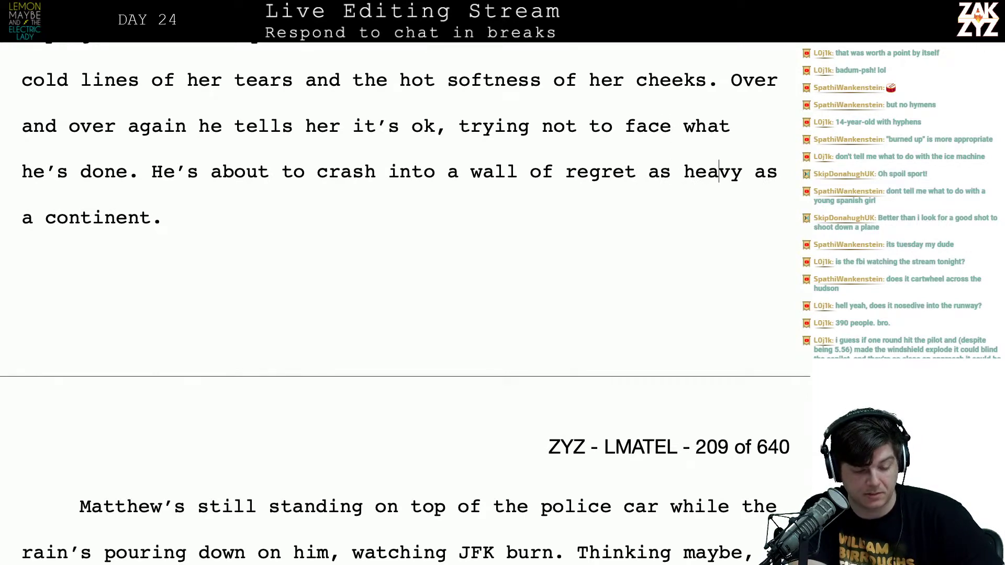
pyautogui.scroll(-2, 402, 303)
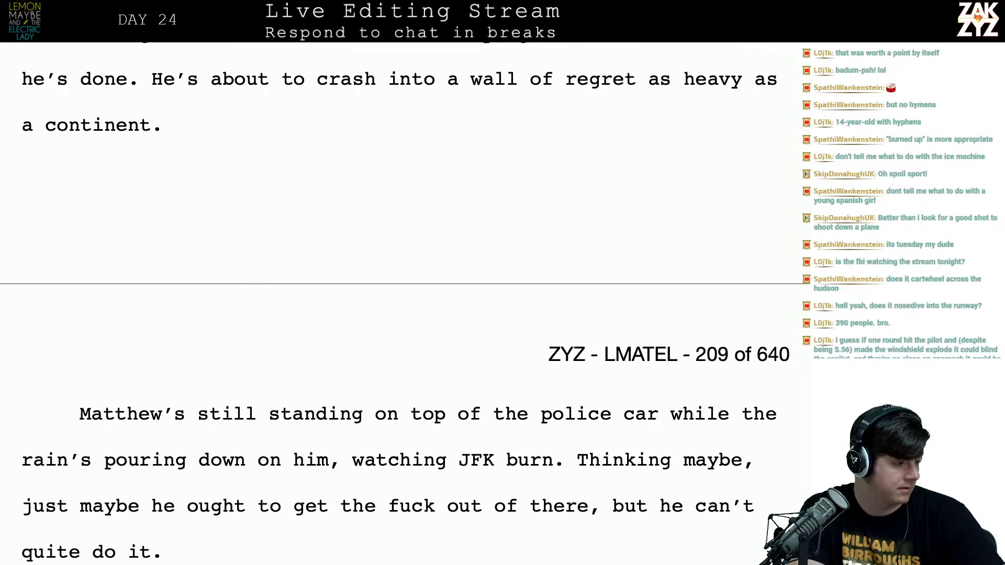
pyautogui.scroll(5, 402, 303)
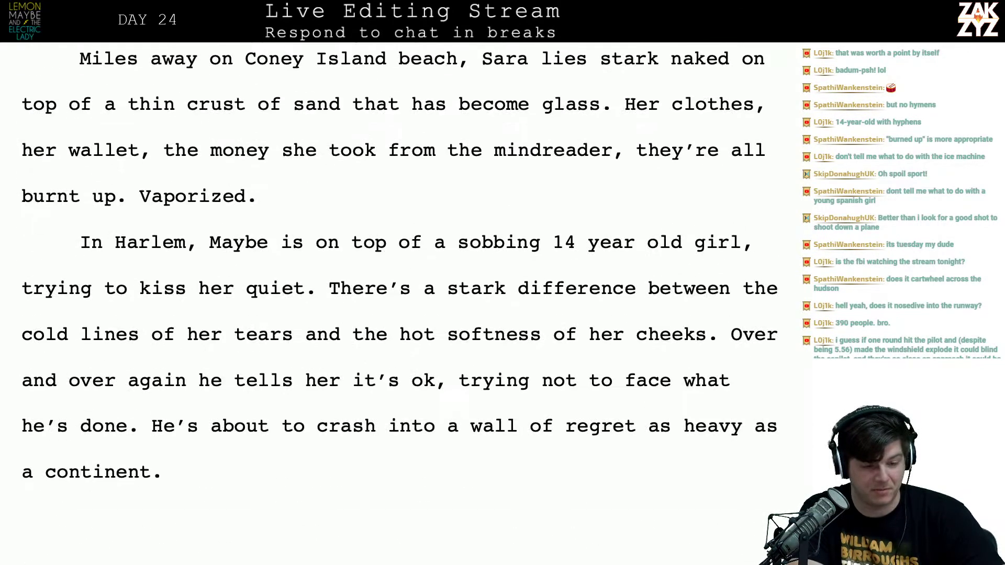
pyautogui.scroll(-1, 254, 203)
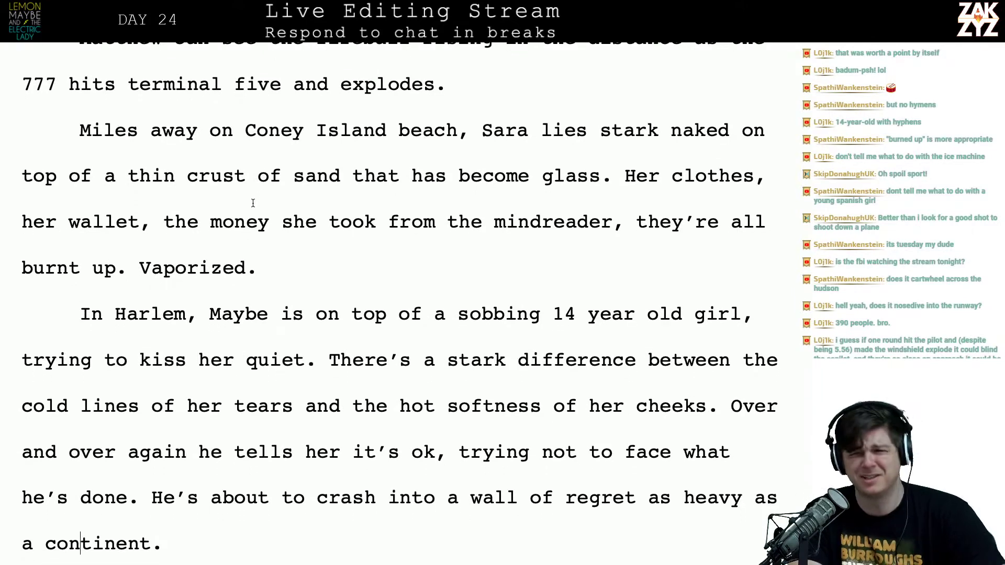
pyautogui.scroll(2, 253, 203)
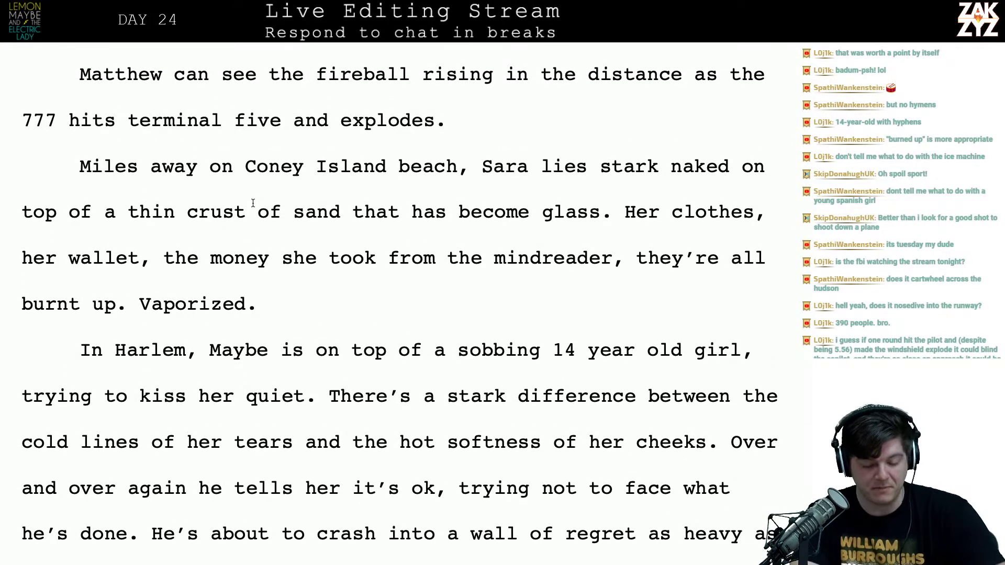
# Switch to the Editlist document in TextEdit and set the score of the second viewer in the list to 45
pyautogui.hotkey('ctrl', 'Left')
pyautogui.press('super+Tab')
pyautogui.press('super+Tab')
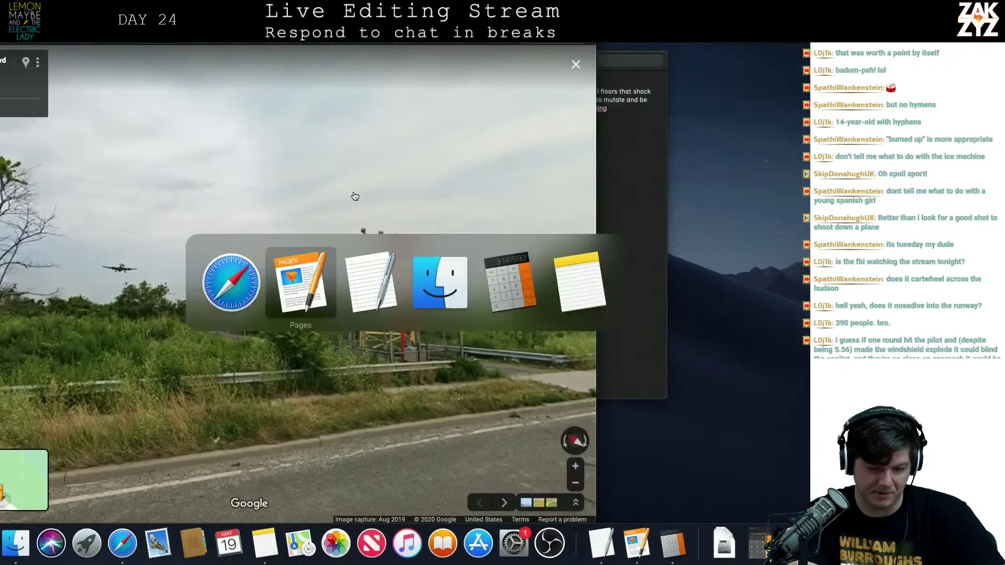
pyautogui.scroll(-3, 110, 275)
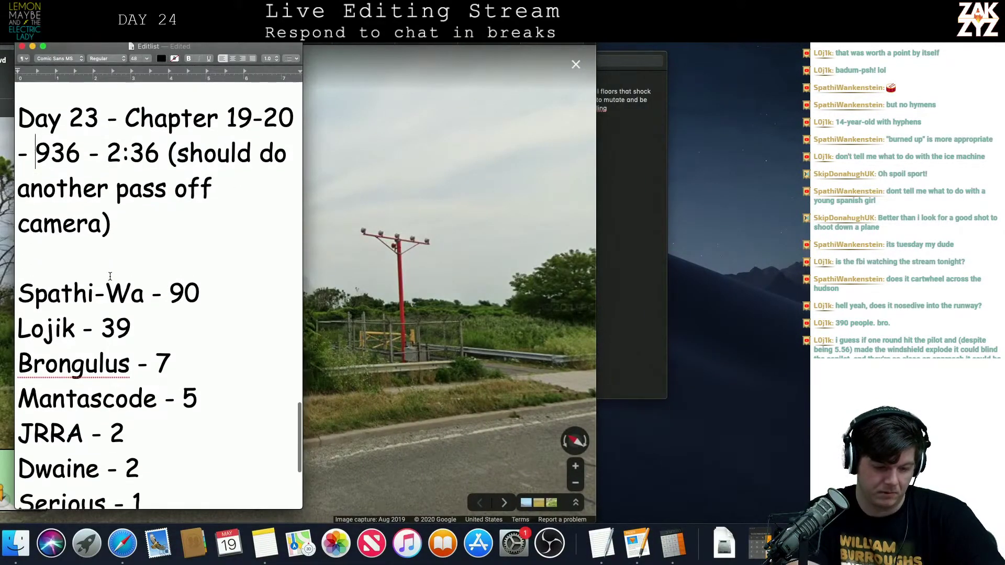
pyautogui.click(168, 332)
pyautogui.click(125, 316)
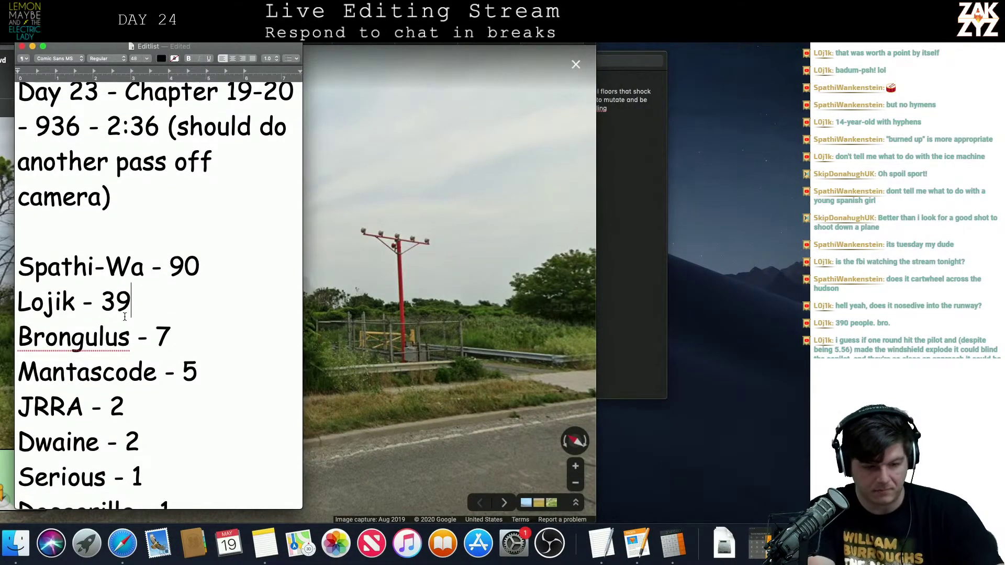
pyautogui.press('BackSpace')
pyautogui.press('BackSpace')
pyautogui.write('5')
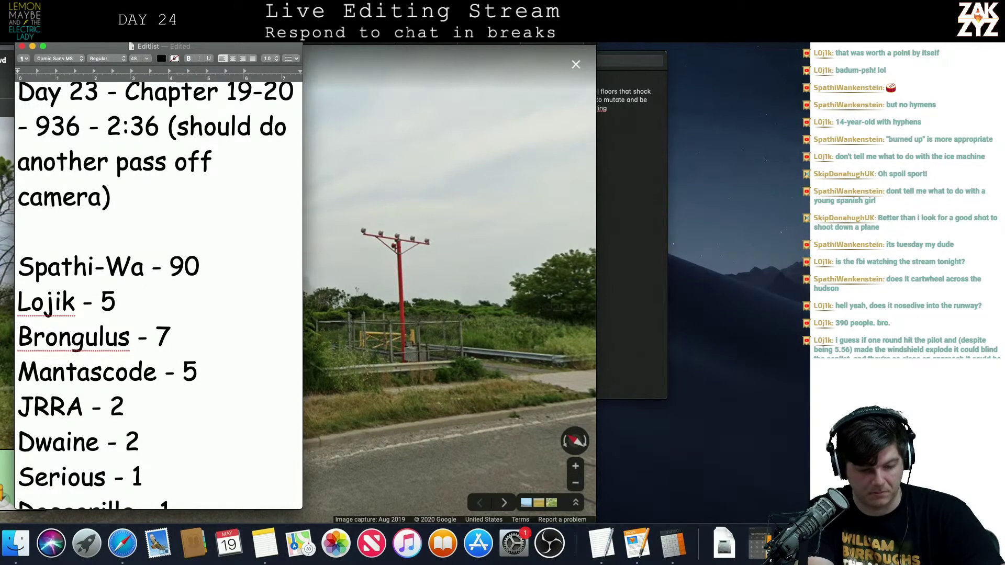
pyautogui.press('BackSpace')
pyautogui.write('45')
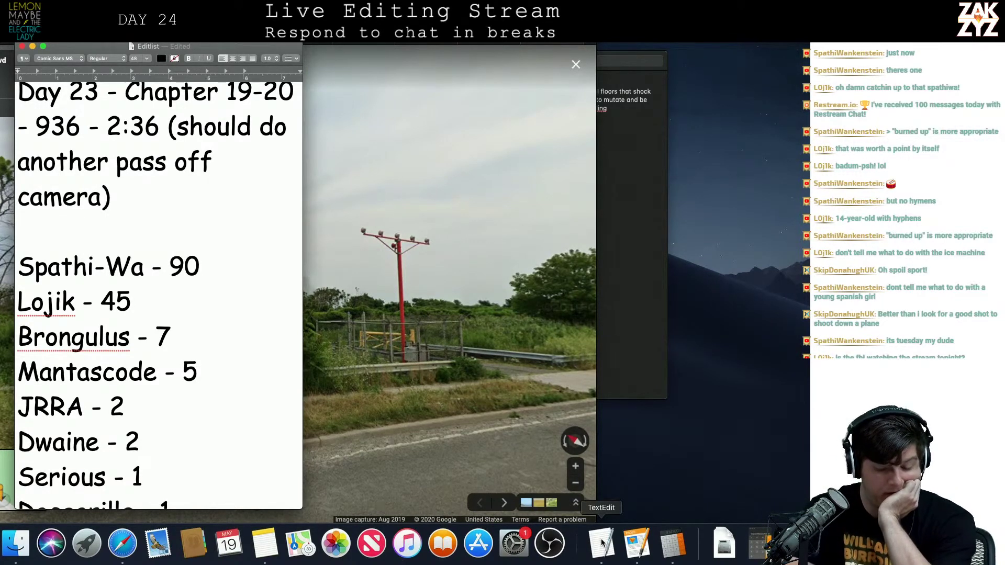
# Return to the manuscript in Pages and change "burnt up" to "burned up" in the Coney Island paragraph
pyautogui.click(636, 543)
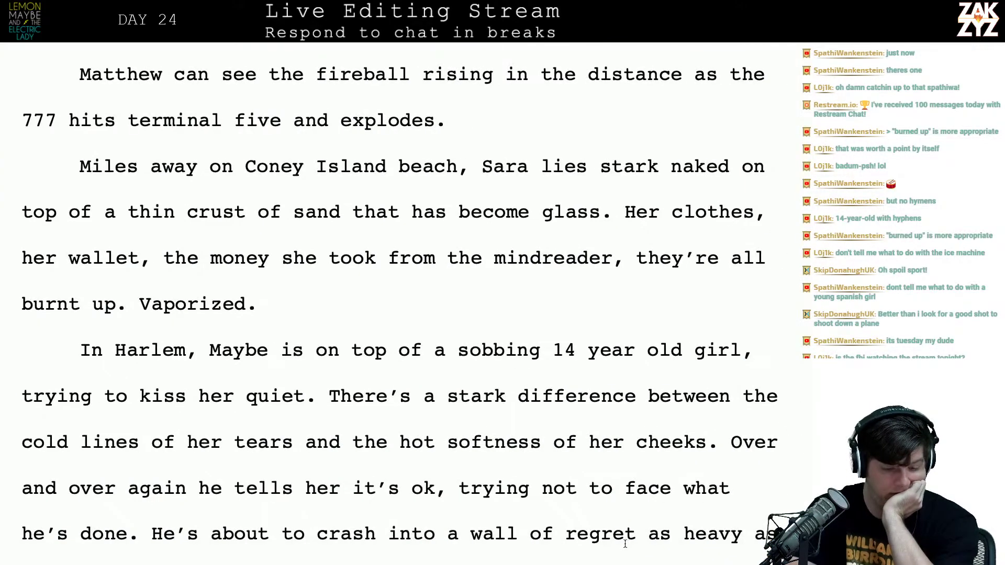
pyautogui.click(82, 309)
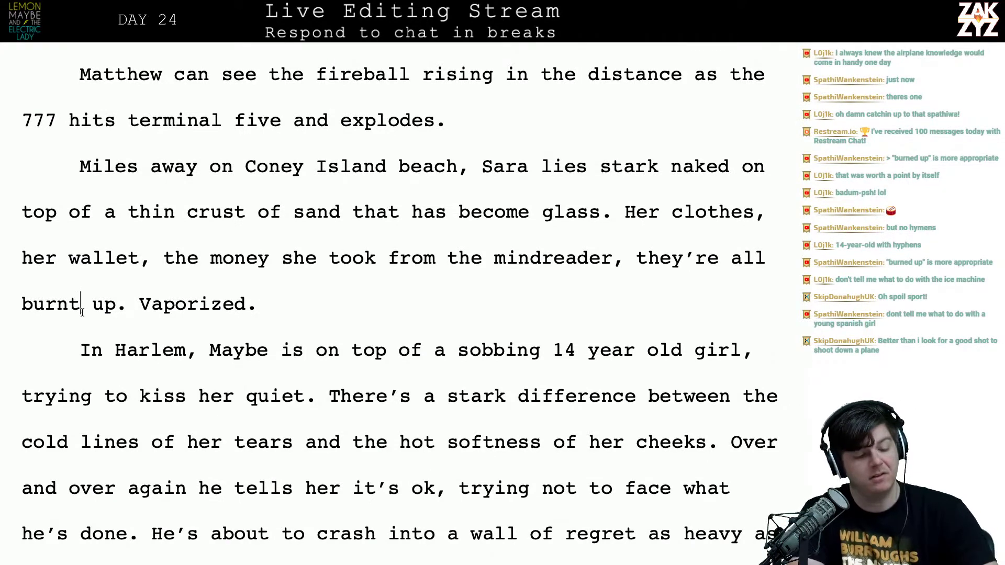
pyautogui.press('BackSpace')
pyautogui.write('ed')
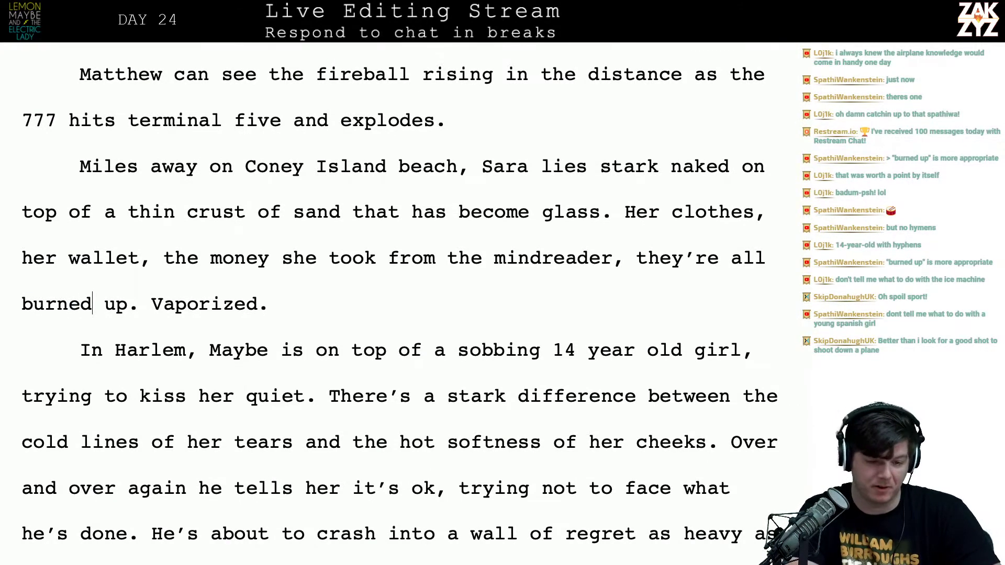
# Switch to the Editlist document in TextEdit and set the score of the first viewer in the list to 91
pyautogui.press('super+Tab')
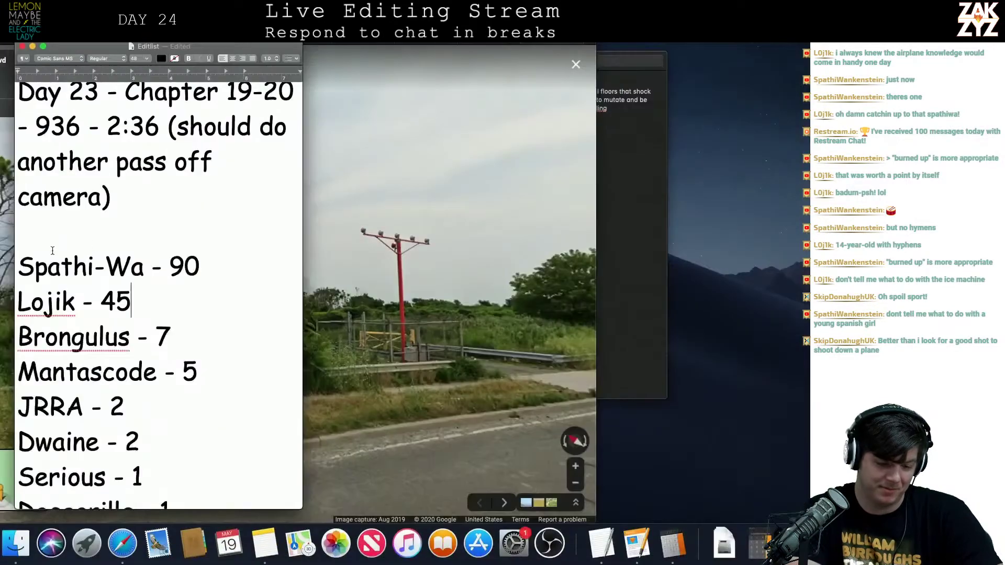
pyautogui.click(234, 276)
pyautogui.press('BackSpace')
pyautogui.write('1')
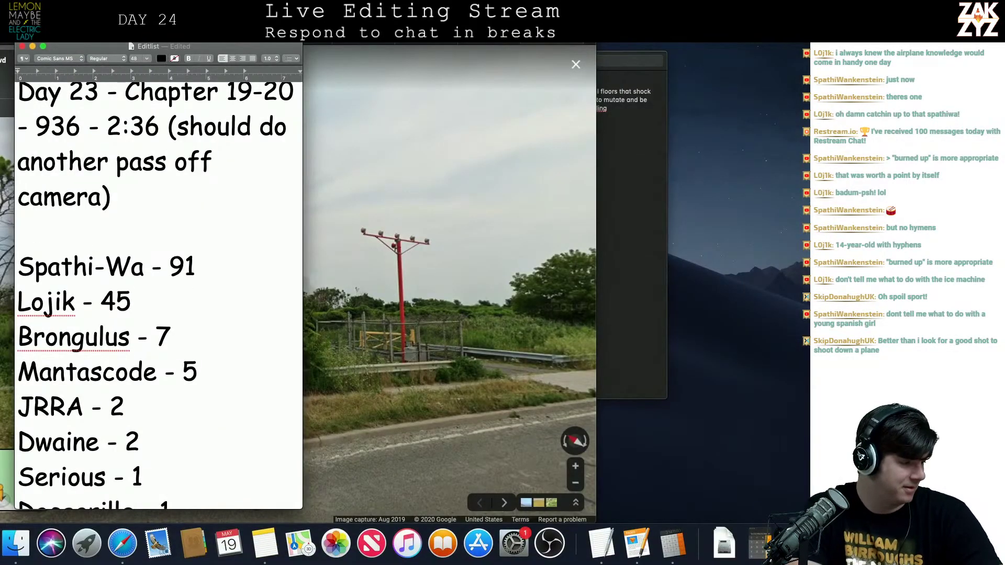
# Return to the manuscript in Pages and insert "in the pouring rain," after "police car" in the first sentence of page 209
pyautogui.press('super+Tab')
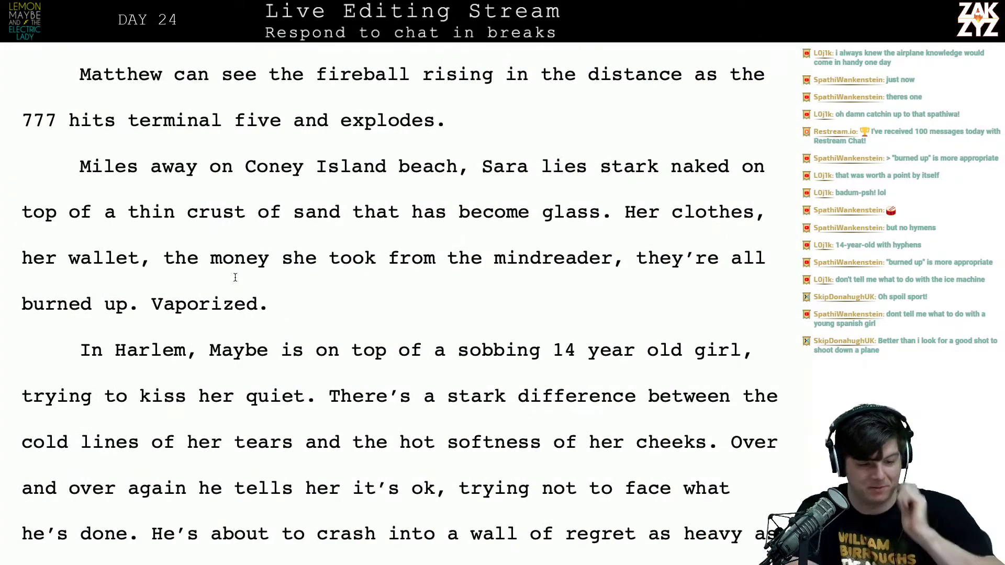
pyautogui.scroll(1, 235, 277)
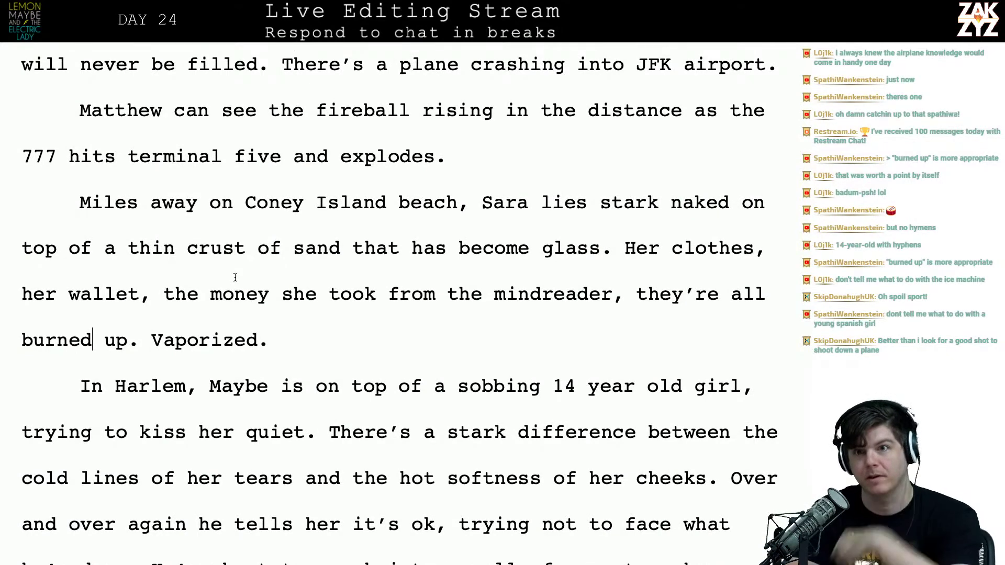
pyautogui.scroll(-1, 235, 277)
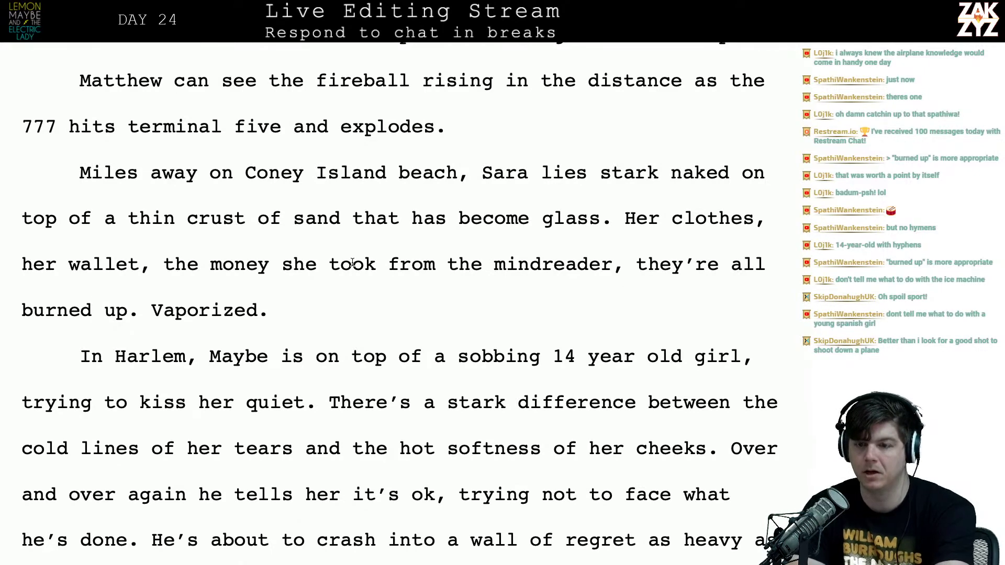
pyautogui.scroll(-1, 352, 263)
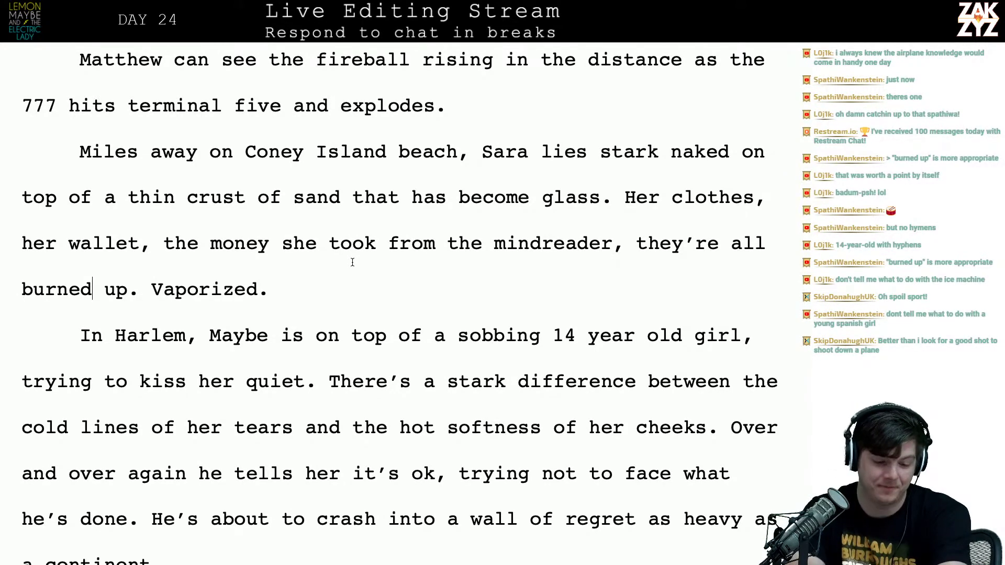
pyautogui.scroll(-3, 352, 262)
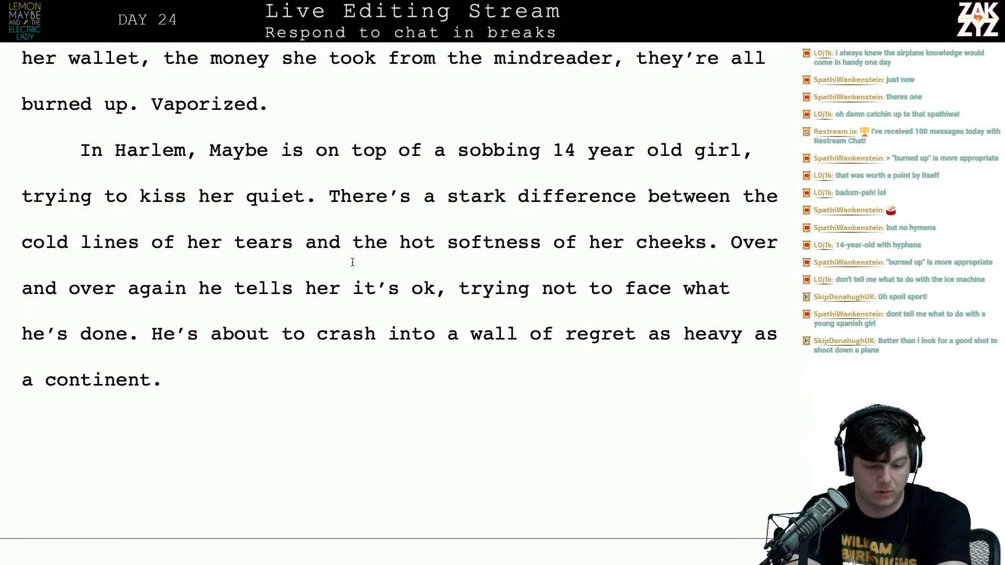
pyautogui.scroll(-5, 305, 417)
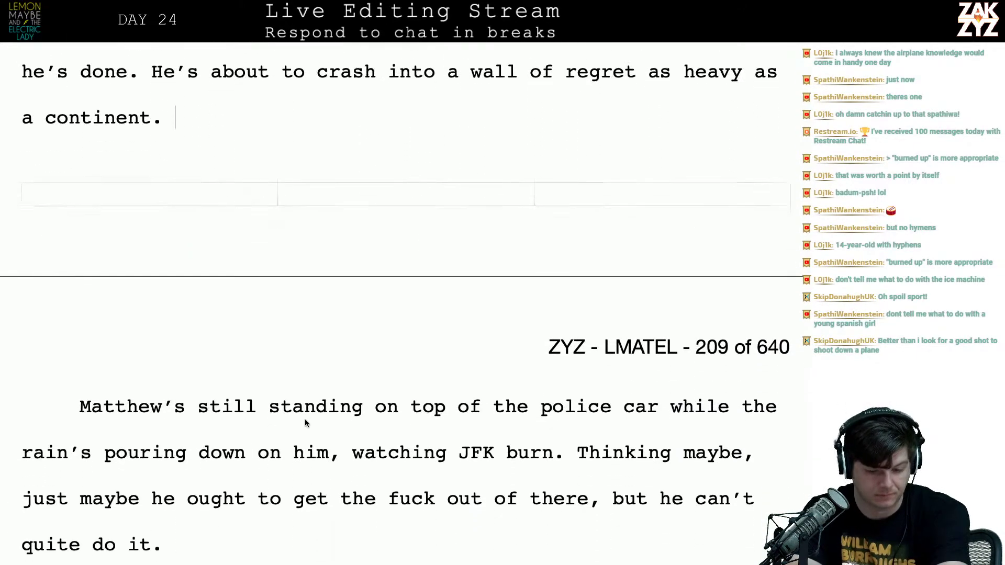
pyautogui.click(238, 391)
pyautogui.press('Left')
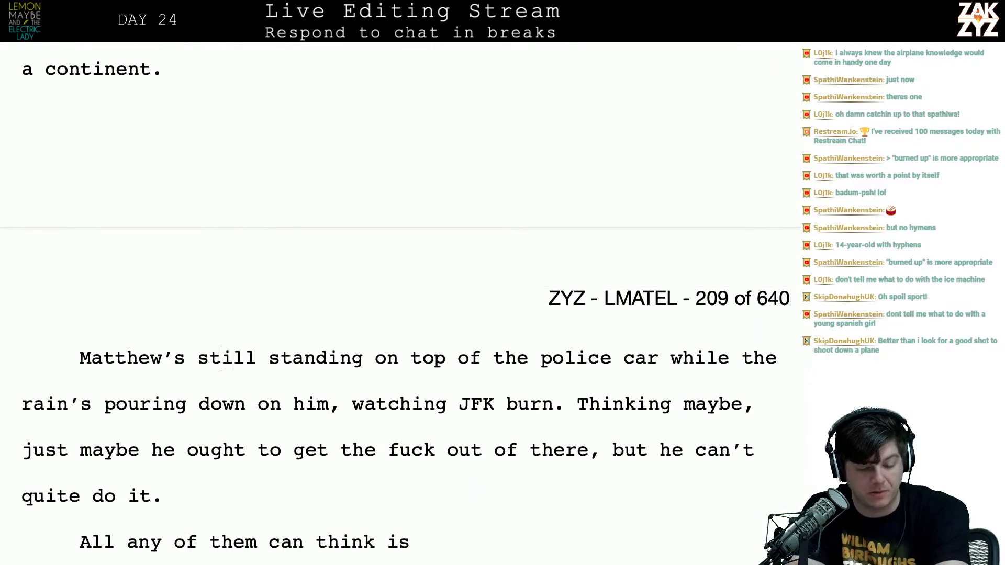
pyautogui.press('Right')
pyautogui.press('Right')
pyautogui.press('Right')
pyautogui.press('Right')
pyautogui.press('Right')
pyautogui.press('Right')
pyautogui.press('Right')
pyautogui.press('Right')
pyautogui.press('Right')
pyautogui.press('Right')
pyautogui.press('Right')
pyautogui.press('Right')
pyautogui.press('Right')
pyautogui.press('Right')
pyautogui.press('Right')
pyautogui.press('Right')
pyautogui.press('Right')
pyautogui.press('Right')
pyautogui.press('Right')
pyautogui.press('Right')
pyautogui.press('Right')
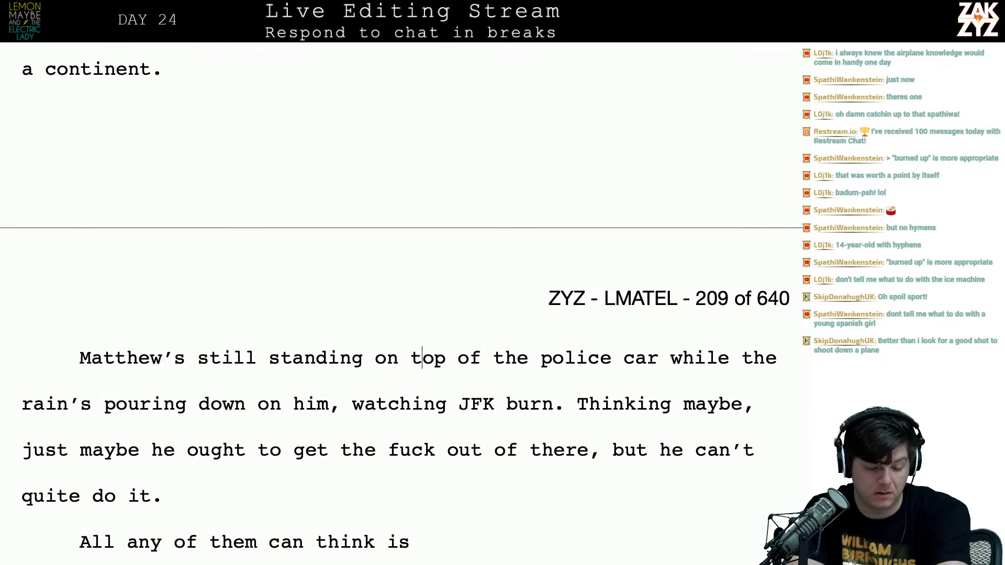
pyautogui.press('Right')
pyautogui.press('Right')
pyautogui.press('Right')
pyautogui.press('Right')
pyautogui.press('Right')
pyautogui.press('Right')
pyautogui.press('Right')
pyautogui.press('Right')
pyautogui.press('Right')
pyautogui.press('Right')
pyautogui.press('Right')
pyautogui.press('Right')
pyautogui.press('Right')
pyautogui.press('Right')
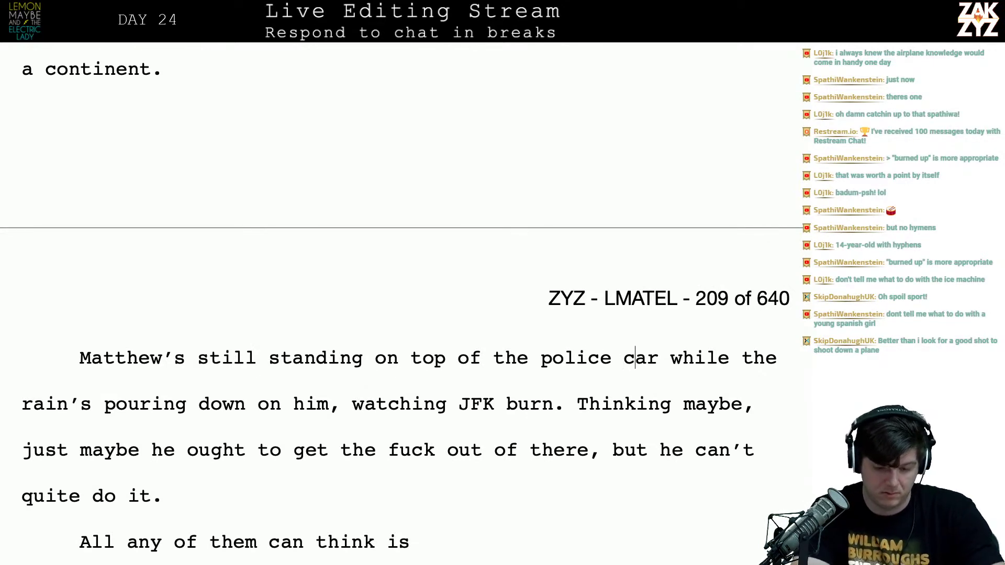
pyautogui.write('in the pour')
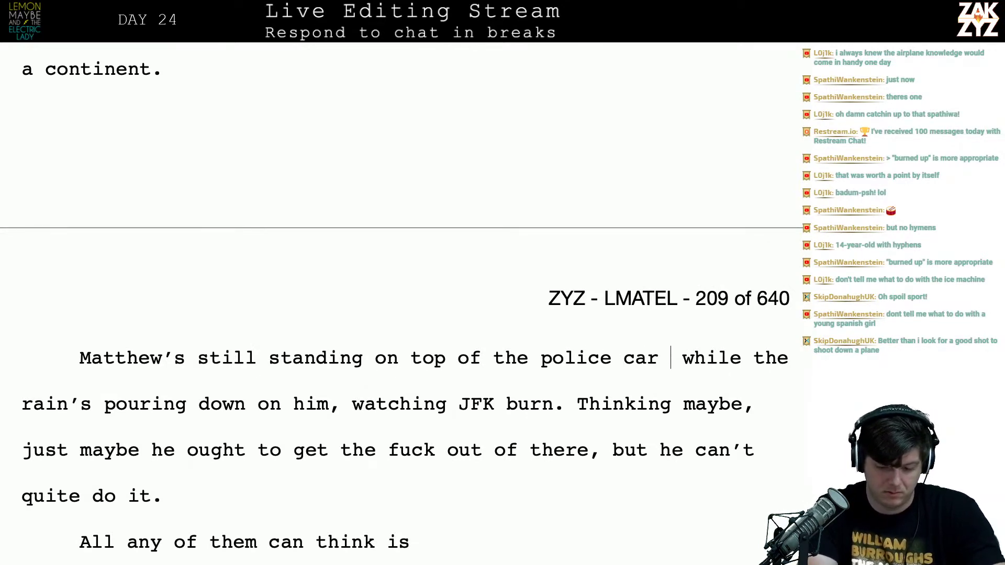
pyautogui.write('ing rain,')
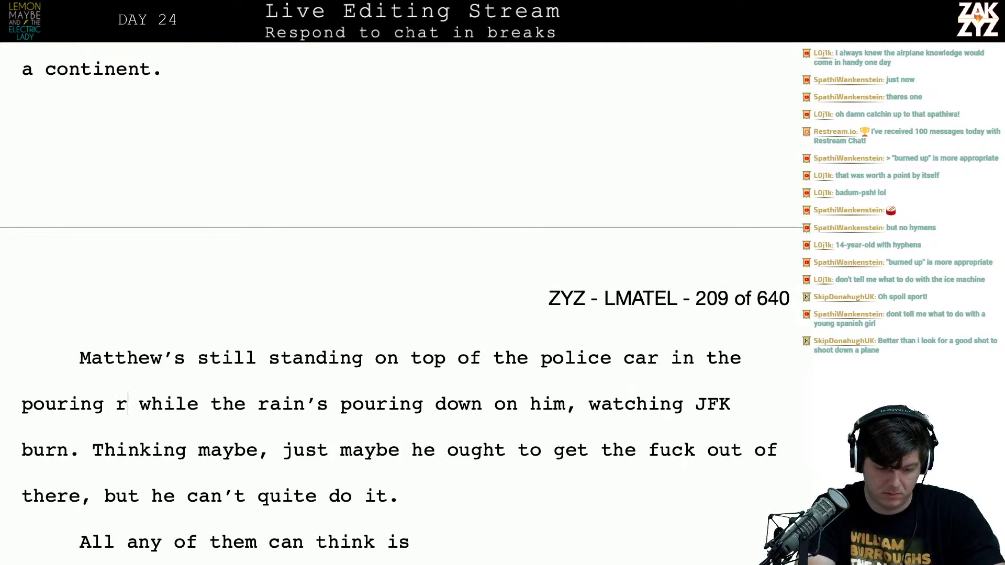
# Delete "while the rain's pouring down on him" after "in the pouring rain," in the first sentence of page 209
pyautogui.hotkey('shift', 'Right')
pyautogui.hotkey('shift', 'Right')
pyautogui.hotkey('shift', 'Right')
pyautogui.hotkey('shift', 'Right')
pyautogui.hotkey('shift', 'Right')
pyautogui.hotkey('shift', 'Right')
pyautogui.hotkey('shift', 'Right')
pyautogui.hotkey('shift', 'Right')
pyautogui.hotkey('shift', 'Right')
pyautogui.hotkey('shift', 'Right')
pyautogui.hotkey('shift', 'Right')
pyautogui.hotkey('shift', 'Right')
pyautogui.hotkey('shift', 'Right')
pyautogui.hotkey('shift', 'Right')
pyautogui.hotkey('shift', 'Right')
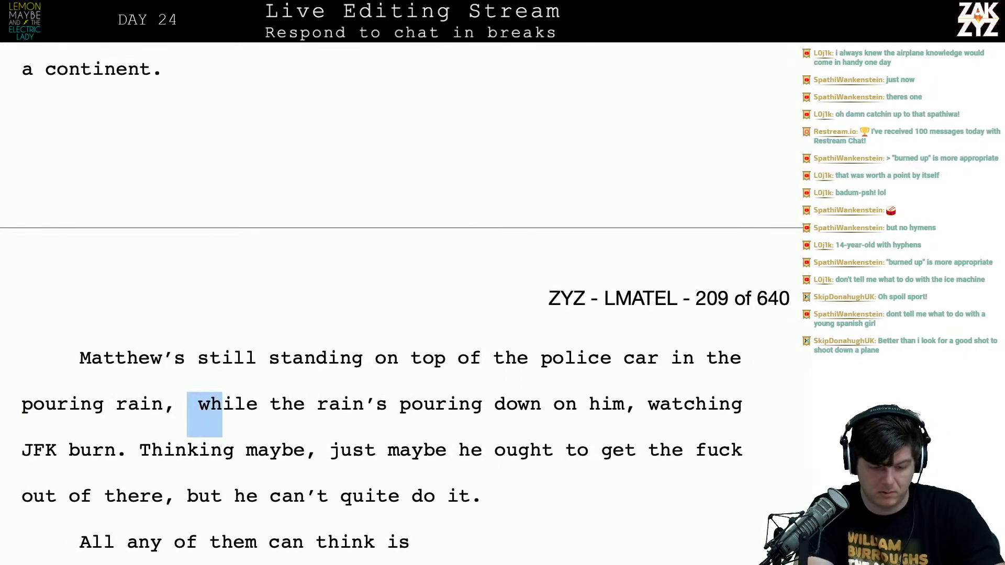
pyautogui.hotkey('shift', 'Right')
pyautogui.hotkey('shift', 'Right')
pyautogui.hotkey('shift', 'Right')
pyautogui.hotkey('shift', 'Right')
pyautogui.hotkey('shift', 'Right')
pyautogui.hotkey('shift', 'Right')
pyautogui.hotkey('shift', 'Right')
pyautogui.hotkey('shift', 'Right')
pyautogui.hotkey('shift', 'Right')
pyautogui.hotkey('shift', 'Right')
pyautogui.hotkey('shift', 'Right')
pyautogui.hotkey('shift', 'Right')
pyautogui.hotkey('shift', 'Right')
pyautogui.hotkey('shift', 'Right')
pyautogui.hotkey('shift', 'Right')
pyautogui.hotkey('shift', 'Right')
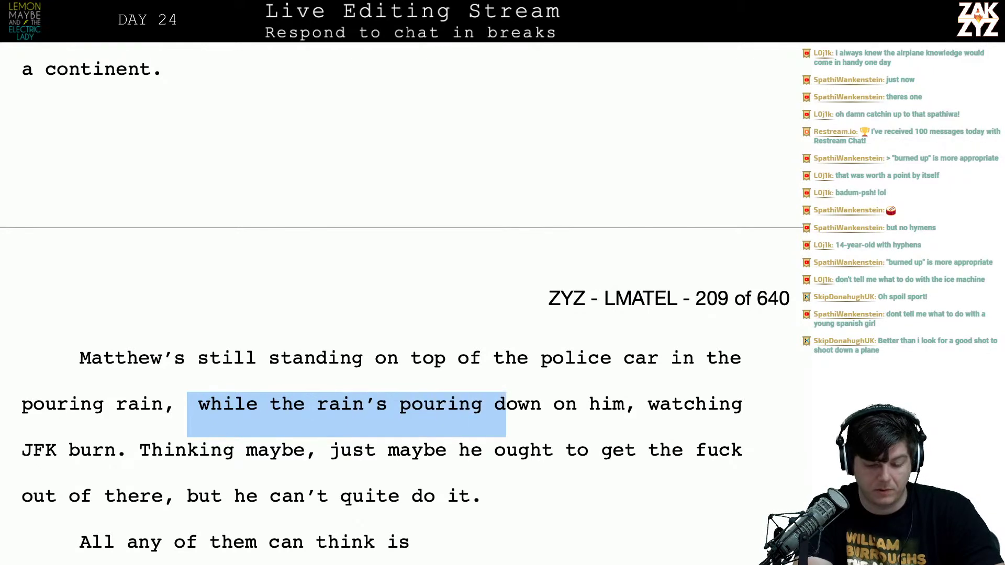
pyautogui.press('BackSpace')
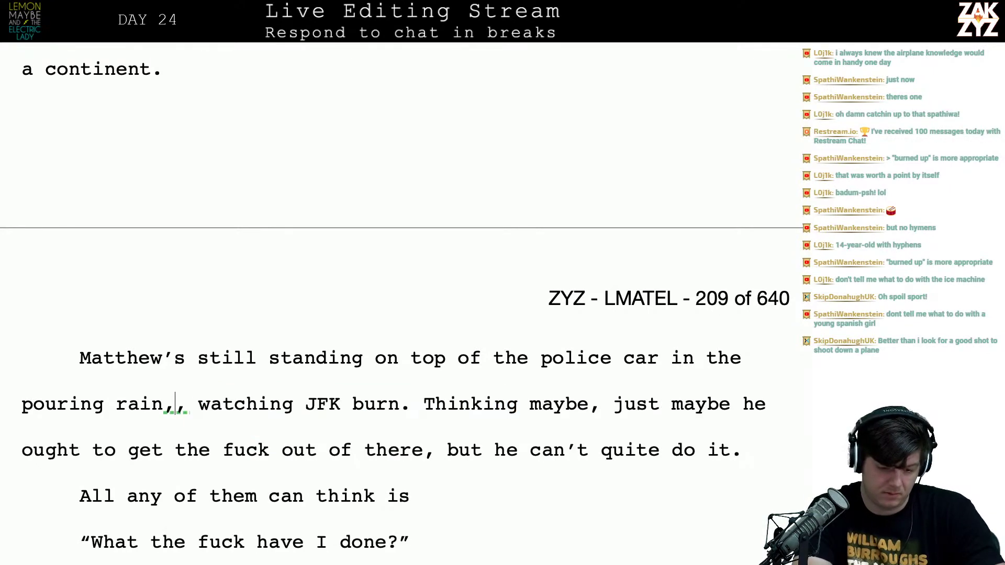
pyautogui.click(255, 350)
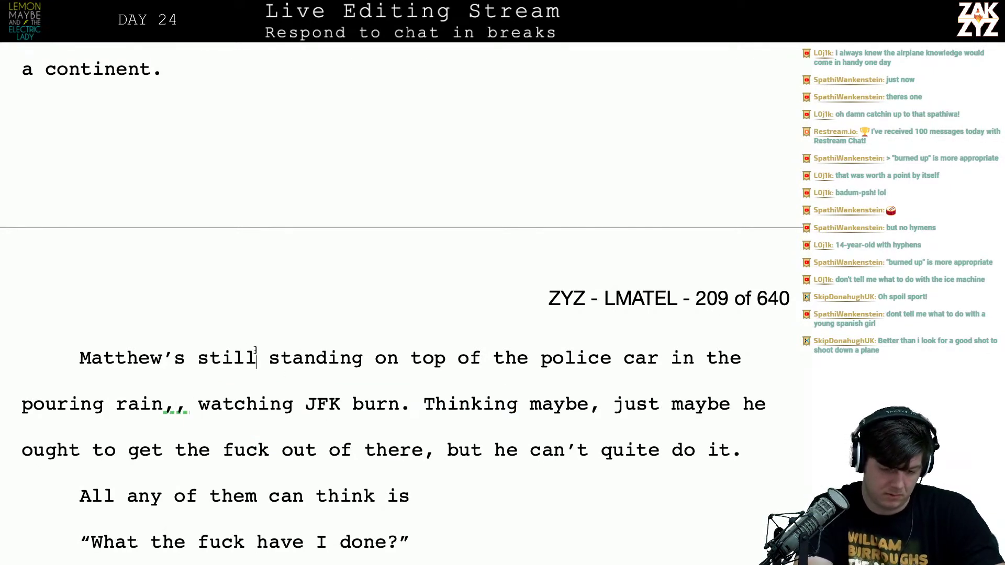
pyautogui.write('in')
pyautogui.press('BackSpace')
pyautogui.press('BackSpace')
pyautogui.press('BackSpace')
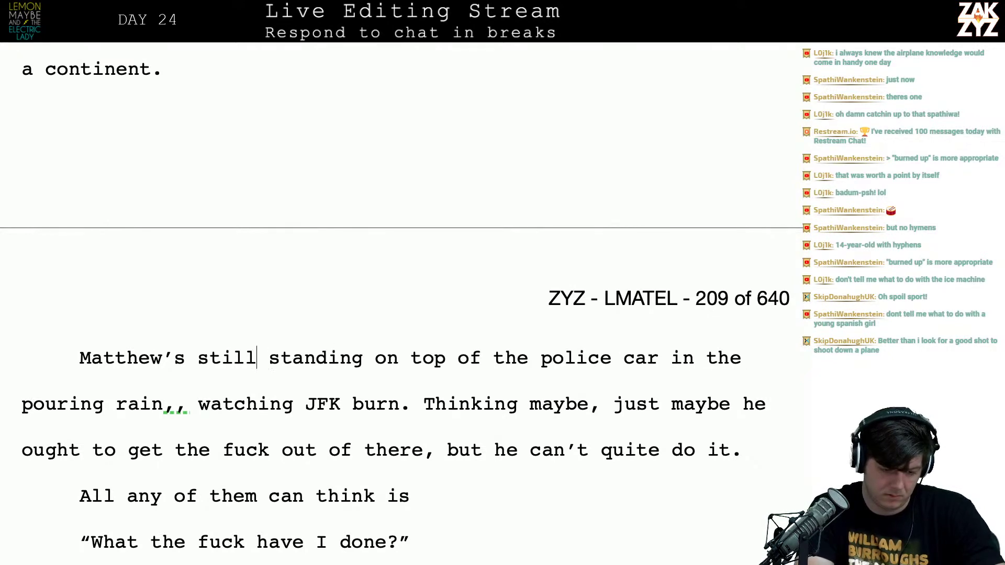
pyautogui.press('Up')
pyautogui.click(81, 414)
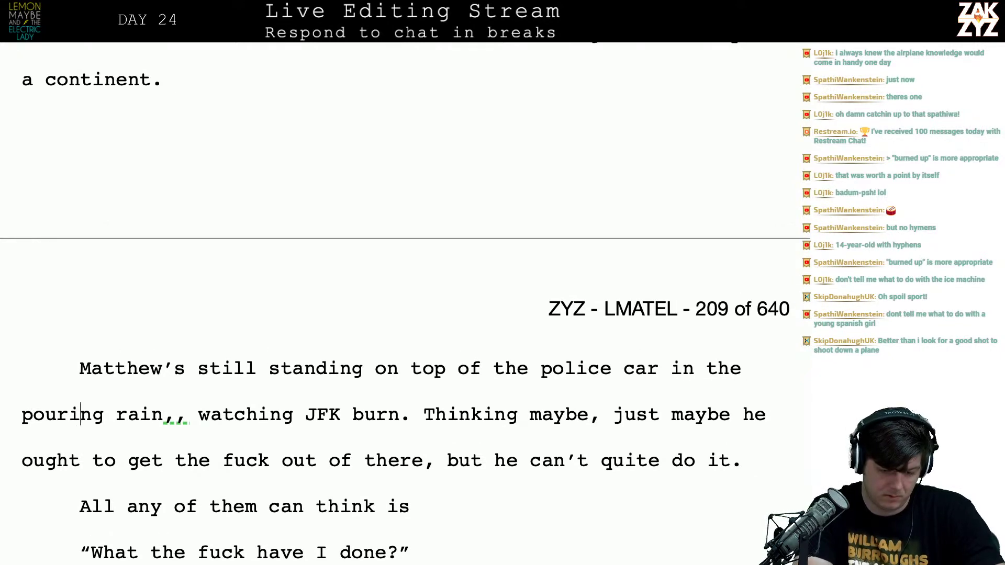
# Replace "the" with "a stolen" before "police car" in the first sentence of page 209
pyautogui.click(388, 400)
pyautogui.press('Right')
pyautogui.press('Right')
pyautogui.press('Right')
pyautogui.press('Right')
pyautogui.press('Right')
pyautogui.press('Right')
pyautogui.press('Right')
pyautogui.press('Right')
pyautogui.press('Right')
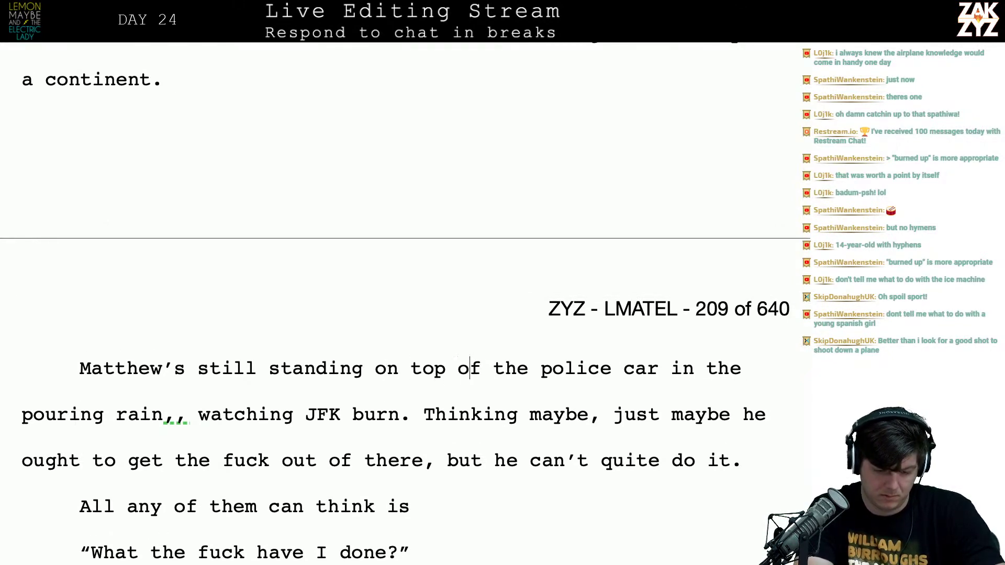
pyautogui.press('Right')
pyautogui.press('Right')
pyautogui.press('BackSpace')
pyautogui.press('BackSpace')
pyautogui.press('BackSpace')
pyautogui.press('BackSpace')
pyautogui.press('BackSpace')
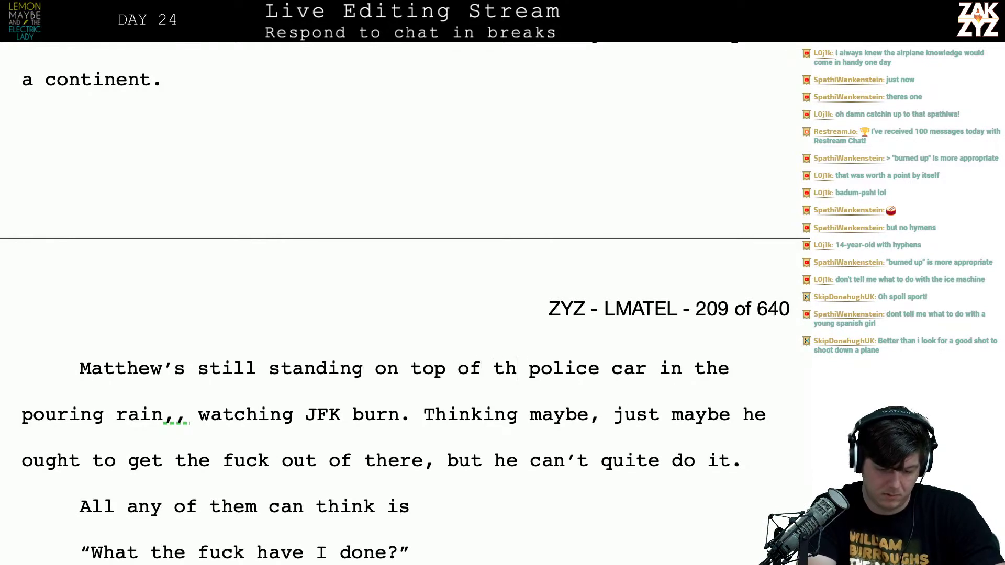
pyautogui.write('f a stolen p')
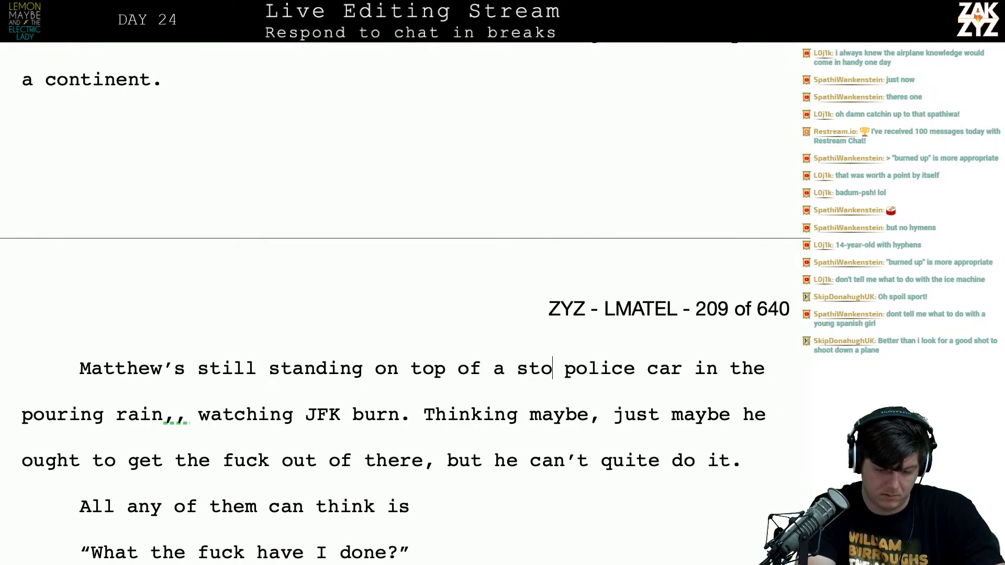
pyautogui.press('BackSpace')
pyautogui.press('BackSpace')
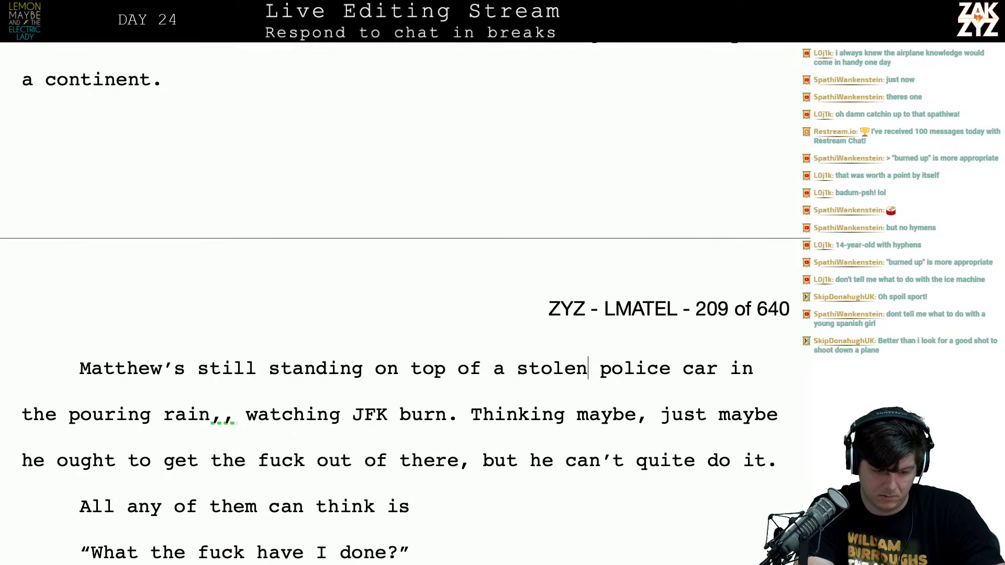
# Delete the word "still" before "standing" in the first sentence of page 209
pyautogui.press('Right')
pyautogui.press('Right')
pyautogui.press('Right')
pyautogui.press('Right')
pyautogui.press('Right')
pyautogui.press('Right')
pyautogui.press('Right')
pyautogui.press('Right')
pyautogui.press('Right')
pyautogui.press('Right')
pyautogui.press('Right')
pyautogui.press('Right')
pyautogui.press('Right')
pyautogui.press('Right')
pyautogui.press('Right')
pyautogui.press('Right')
pyautogui.press('Right')
pyautogui.press('Right')
pyautogui.press('Right')
pyautogui.press('Right')
pyautogui.press('Right')
pyautogui.press('Right')
pyautogui.press('Right')
pyautogui.press('Right')
pyautogui.press('Right')
pyautogui.press('Right')
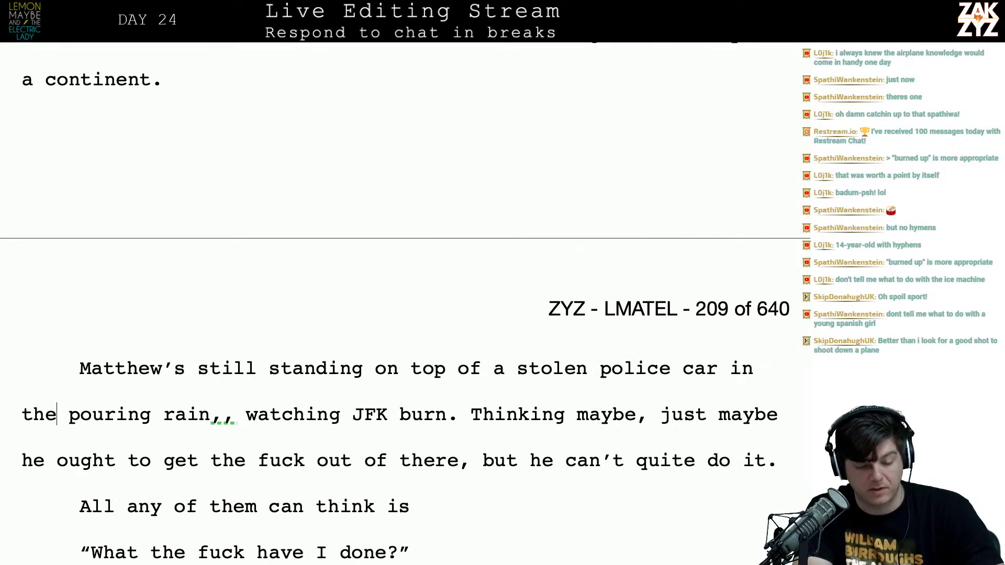
pyautogui.press('Up')
pyautogui.press('Right')
pyautogui.press('Right')
pyautogui.press('Right')
pyautogui.press('Right')
pyautogui.press('Right')
pyautogui.press('Right')
pyautogui.press('Right')
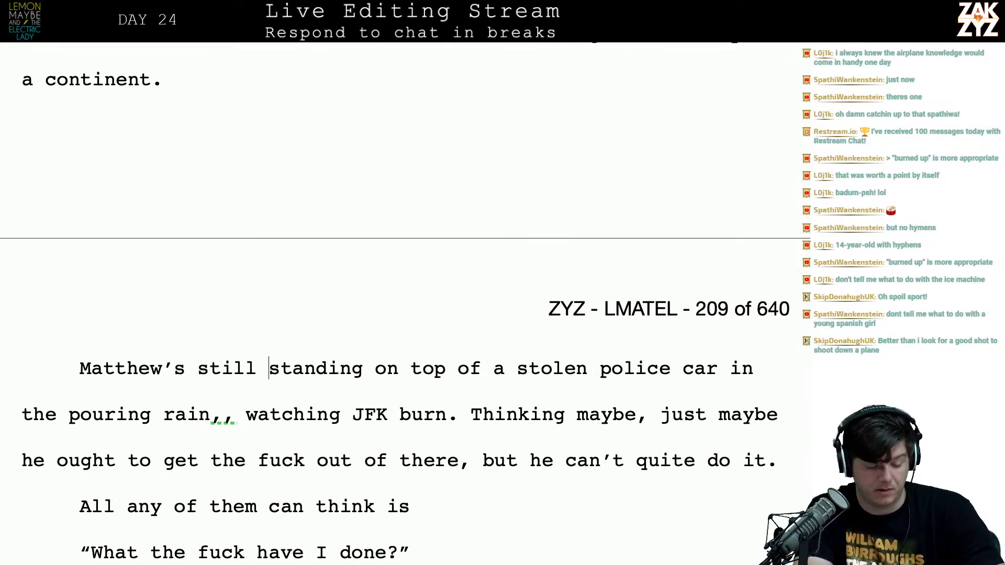
pyautogui.press('Left')
pyautogui.press('Left')
pyautogui.press('BackSpace')
pyautogui.press('BackSpace')
pyautogui.press('BackSpace')
pyautogui.press('BackSpace')
pyautogui.press('BackSpace')
pyautogui.press('BackSpace')
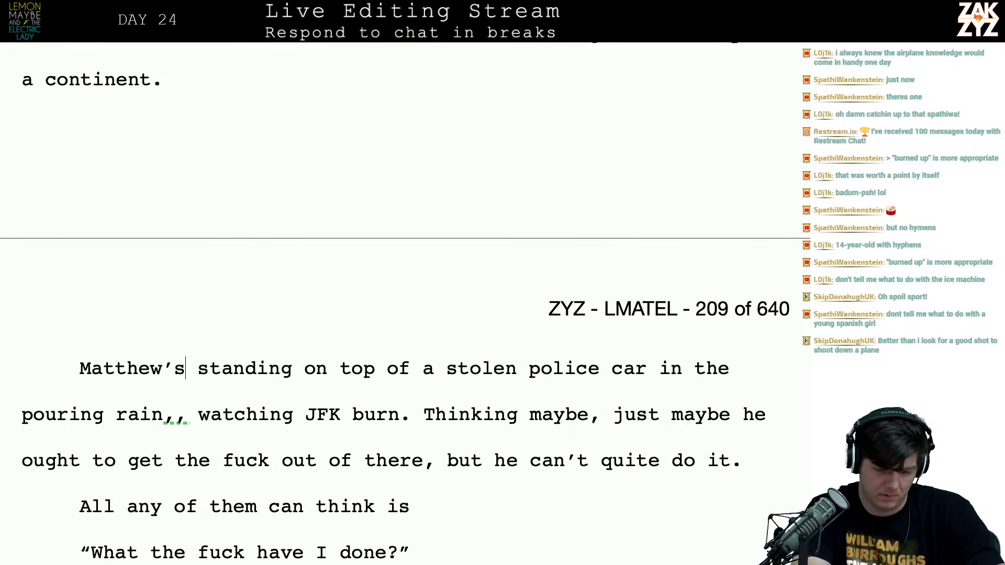
# Delete "stolen" before "police car" and remove the duplicate comma after "rain" in the same sentence
pyautogui.click(517, 369)
pyautogui.press('BackSpace')
pyautogui.press('BackSpace')
pyautogui.press('BackSpace')
pyautogui.press('BackSpace')
pyautogui.press('BackSpace')
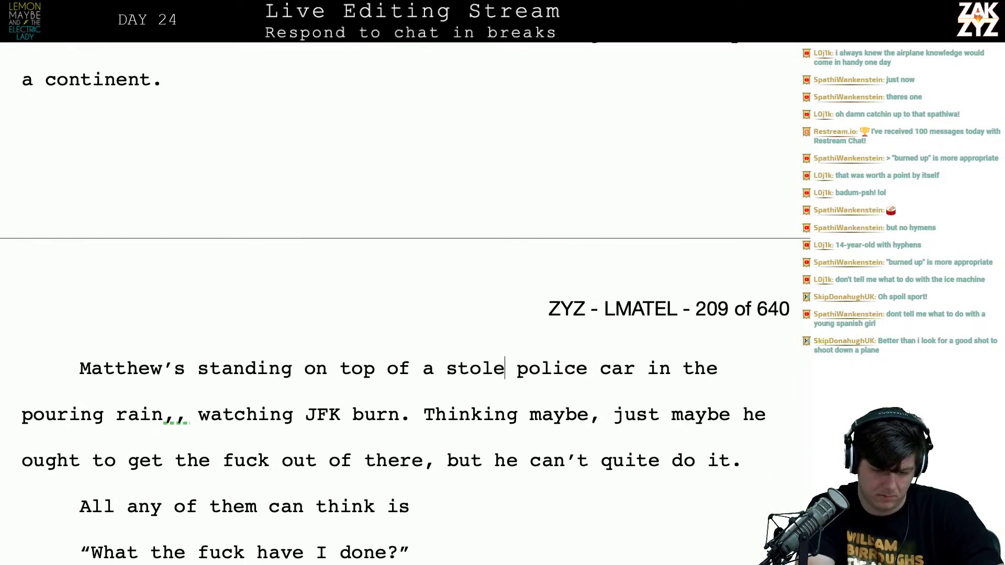
pyautogui.press('BackSpace')
pyautogui.press('BackSpace')
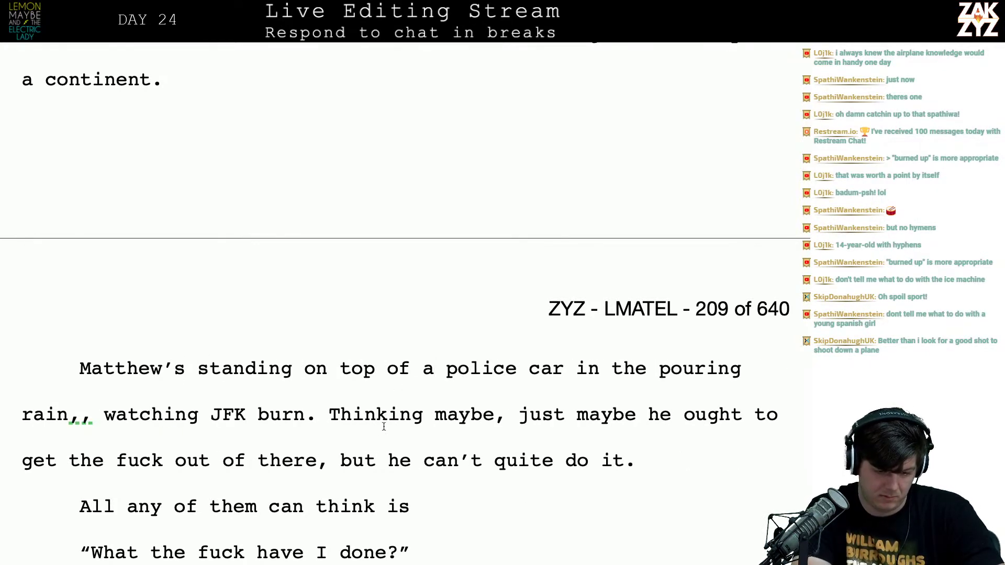
pyautogui.click(81, 417)
pyautogui.press('BackSpace')
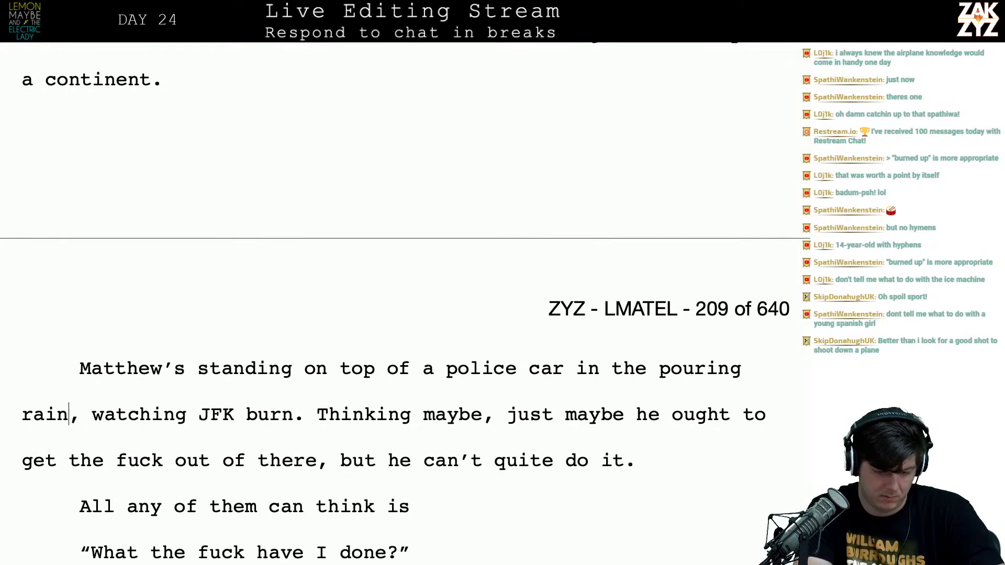
# Insert "He begins to think it might be a good idea to get the fuck outta here," before "Thinking maybe" in page 209's first paragraph
pyautogui.press('Right')
pyautogui.press('Right')
pyautogui.press('Right')
pyautogui.press('Right')
pyautogui.press('Right')
pyautogui.press('Right')
pyautogui.press('Right')
pyautogui.press('Right')
pyautogui.press('Right')
pyautogui.press('Right')
pyautogui.press('Right')
pyautogui.press('Right')
pyautogui.press('Right')
pyautogui.press('Right')
pyautogui.press('Right')
pyautogui.press('Right')
pyautogui.press('Right')
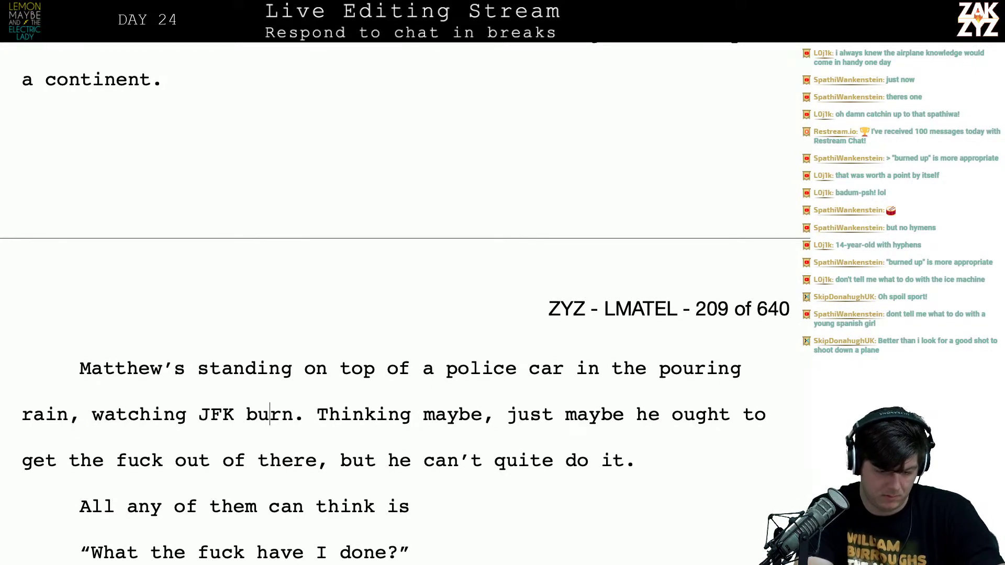
pyautogui.press('Right')
pyautogui.press('Right')
pyautogui.press('Right')
pyautogui.press('Right')
pyautogui.write('He begins to th')
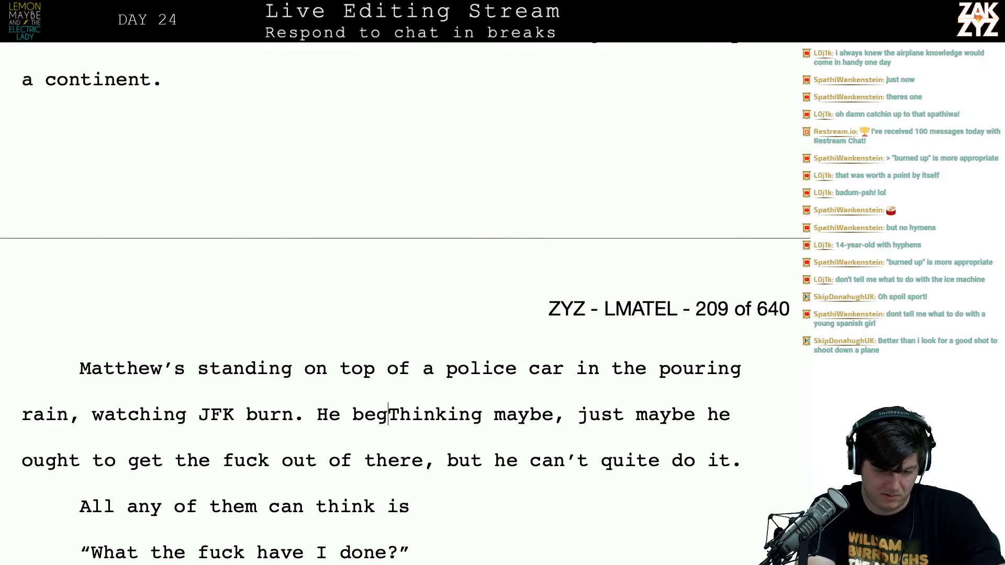
pyautogui.write('ink it might be ')
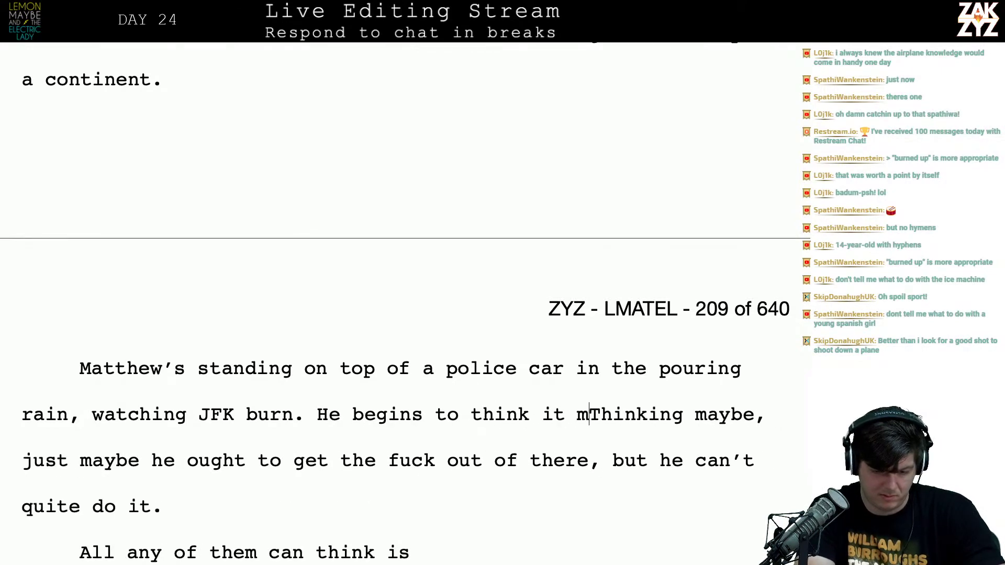
pyautogui.write('a good idea to ')
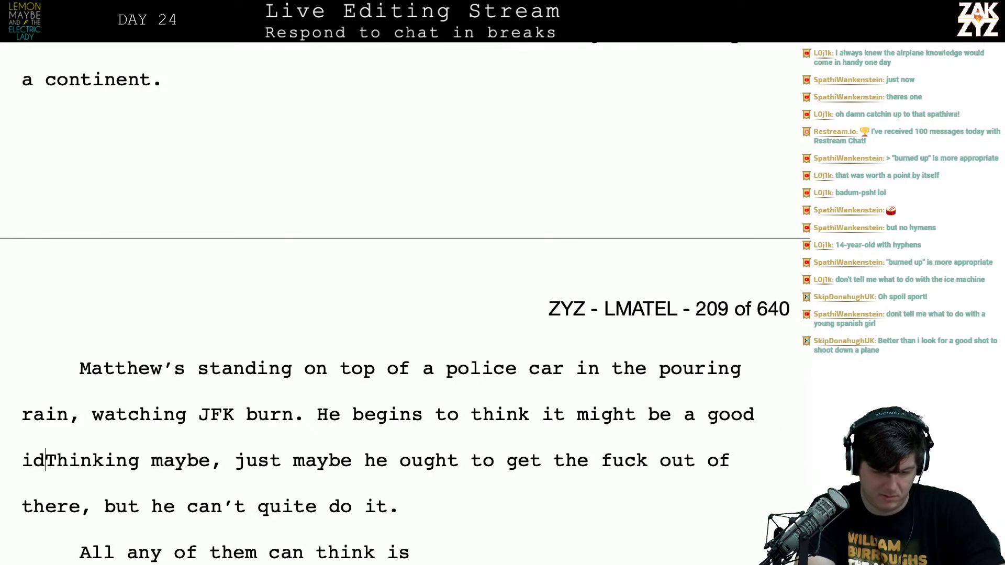
pyautogui.write('get the fuk o')
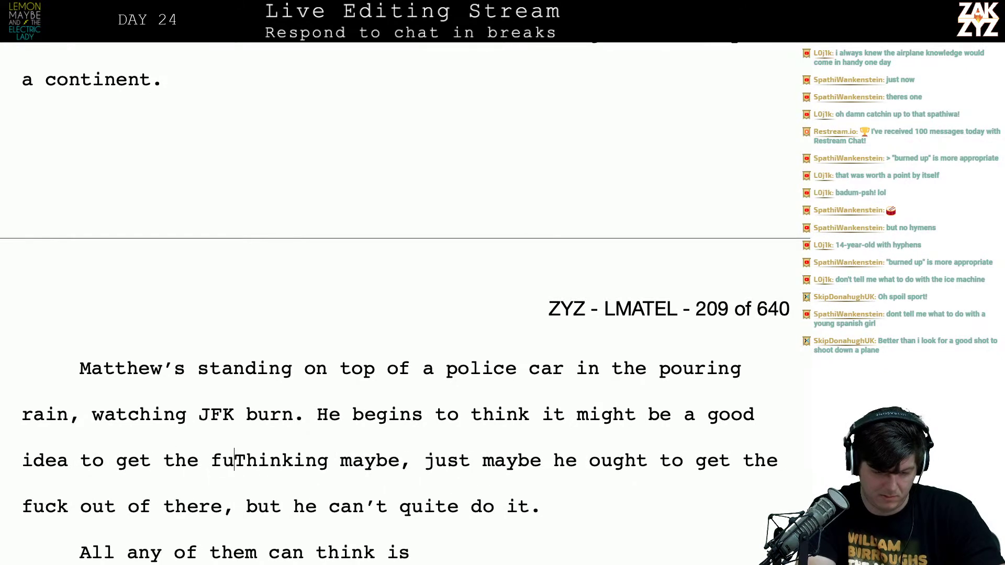
pyautogui.press('BackSpace')
pyautogui.press('BackSpace')
pyautogui.press('BackSpace')
pyautogui.write('ck ou')
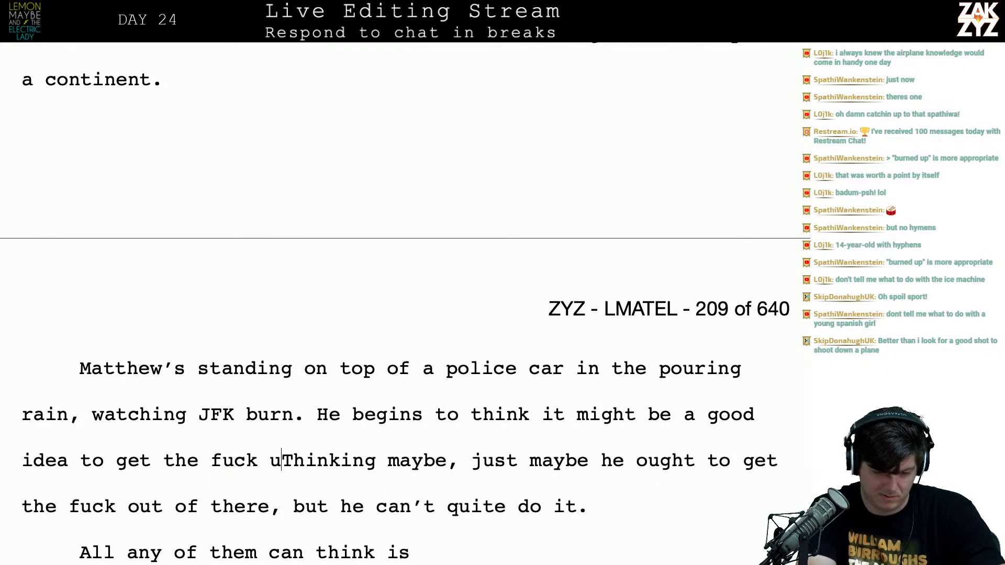
pyautogui.press('BackSpace')
pyautogui.write('outta here,')
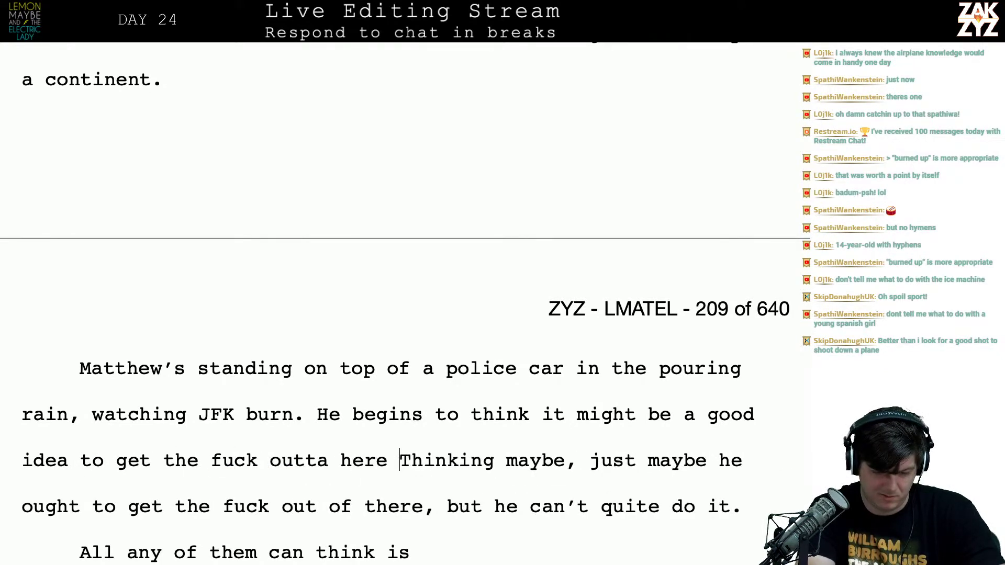
pyautogui.press('BackSpace')
pyautogui.write(',')
# Hyphenate the girl's age as "14-year-old" in the first sentence of the Harlem paragraph
pyautogui.scroll(5, 398, 303)
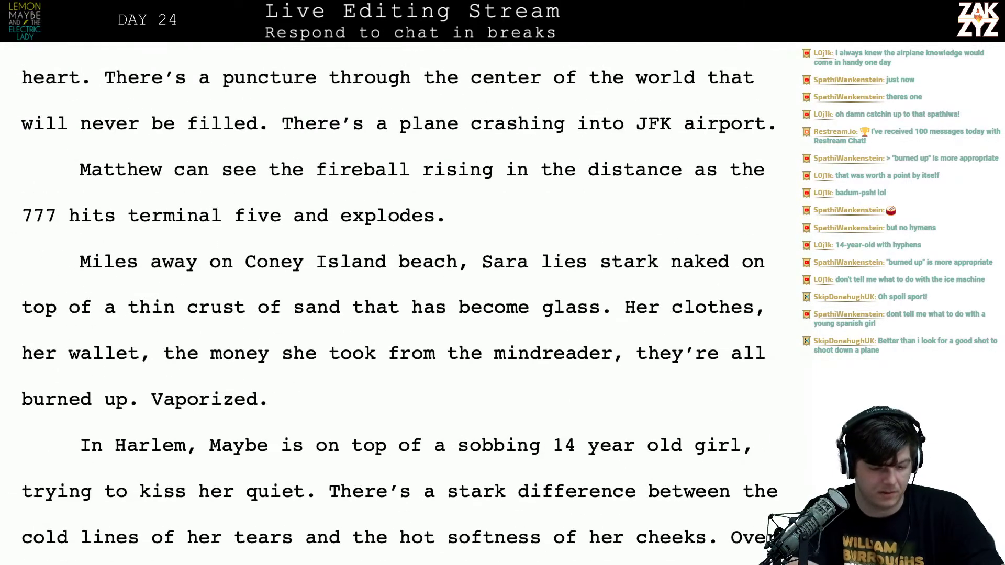
pyautogui.scroll(-2, 554, 215)
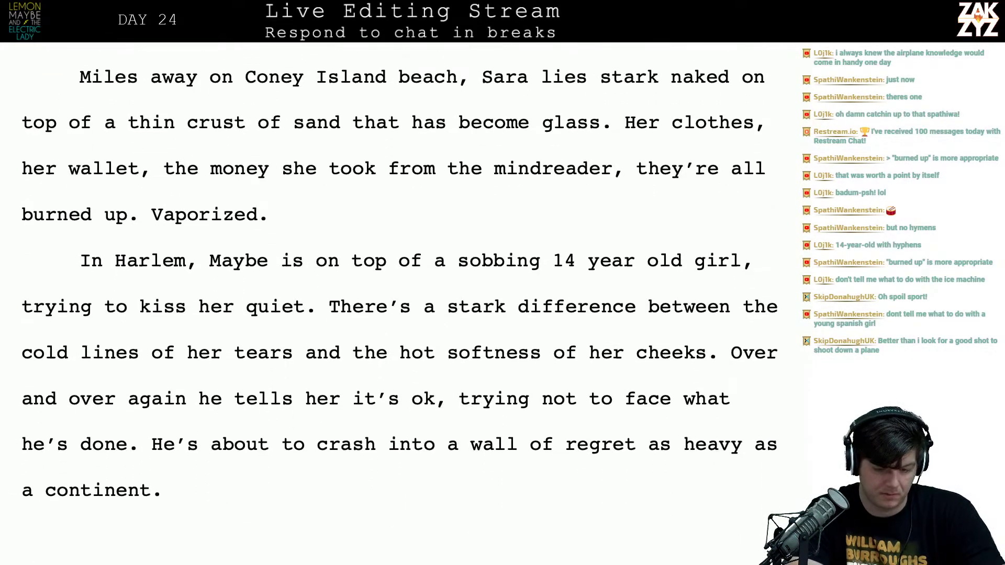
pyautogui.click(576, 241)
pyautogui.press('Right')
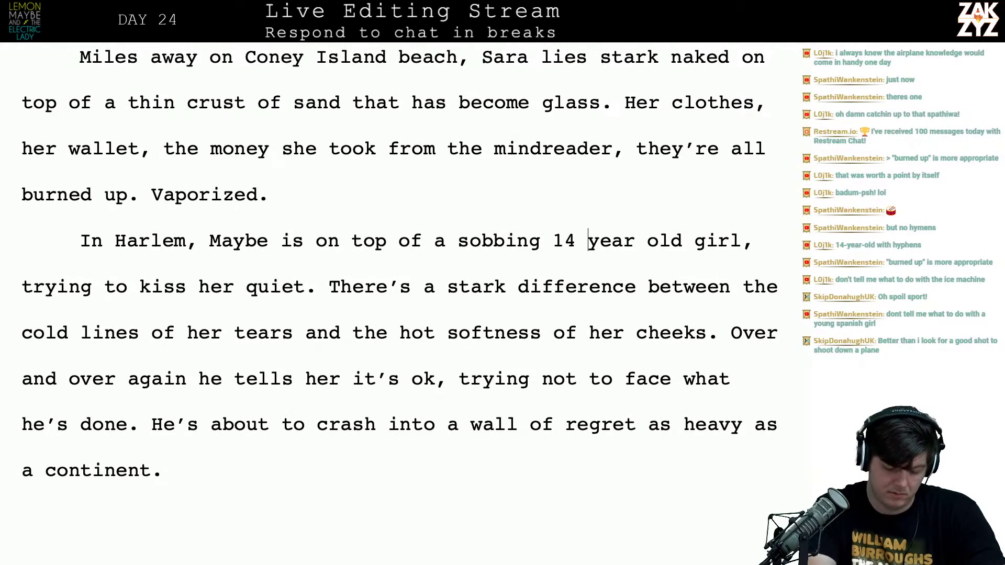
pyautogui.press('BackSpace')
pyautogui.write('0')
pyautogui.press('BackSpace')
pyautogui.write('-')
pyautogui.press('Right')
pyautogui.press('Right')
pyautogui.press('Right')
pyautogui.press('Right')
pyautogui.press('Right')
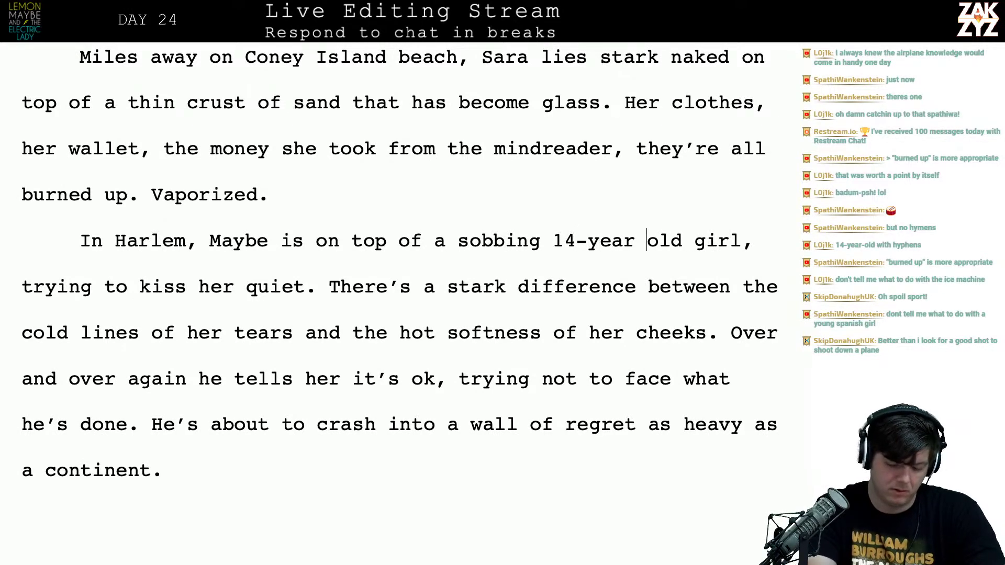
pyautogui.press('BackSpace')
pyautogui.write('-')
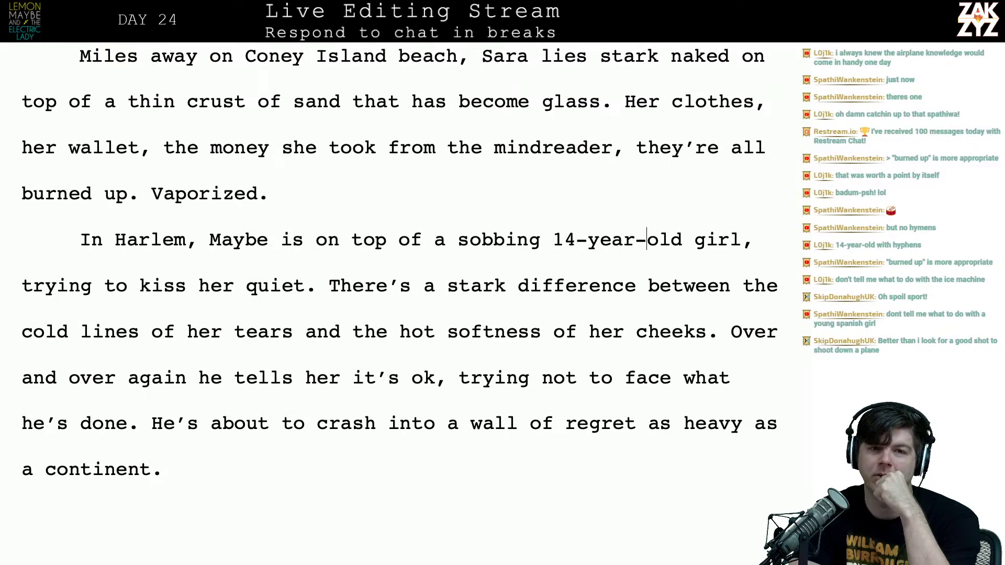
pyautogui.scroll(-1, 576, 246)
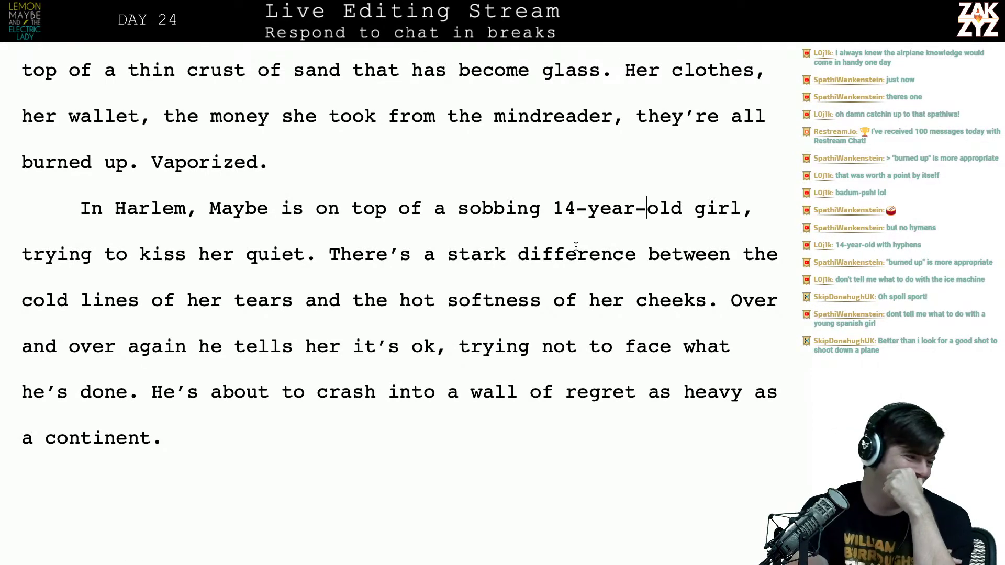
# Delete the redundant clause "Thinking maybe, just maybe he ought to get the fuck out of there," from page 209's first paragraph
pyautogui.scroll(-2, 575, 247)
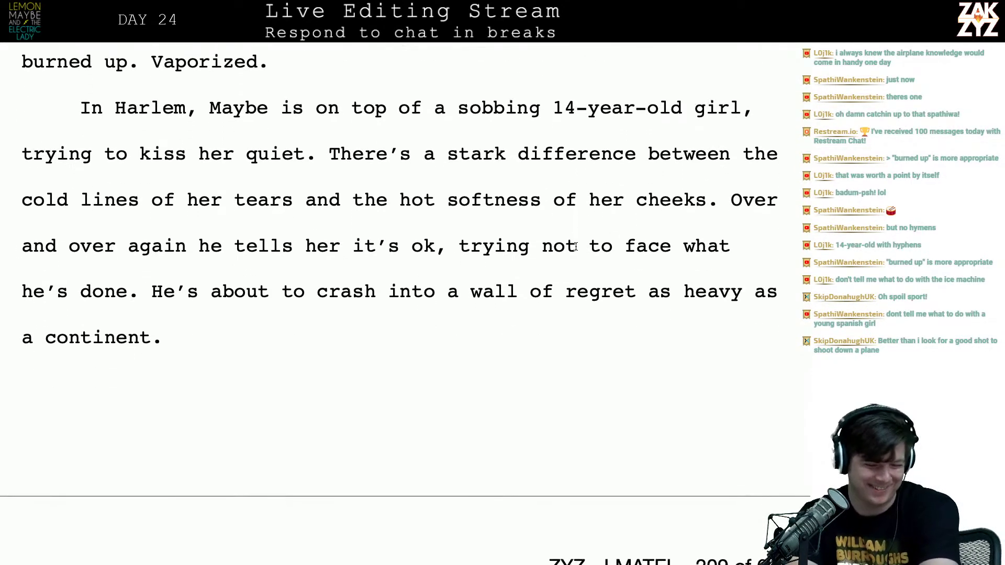
pyautogui.scroll(-8, 575, 246)
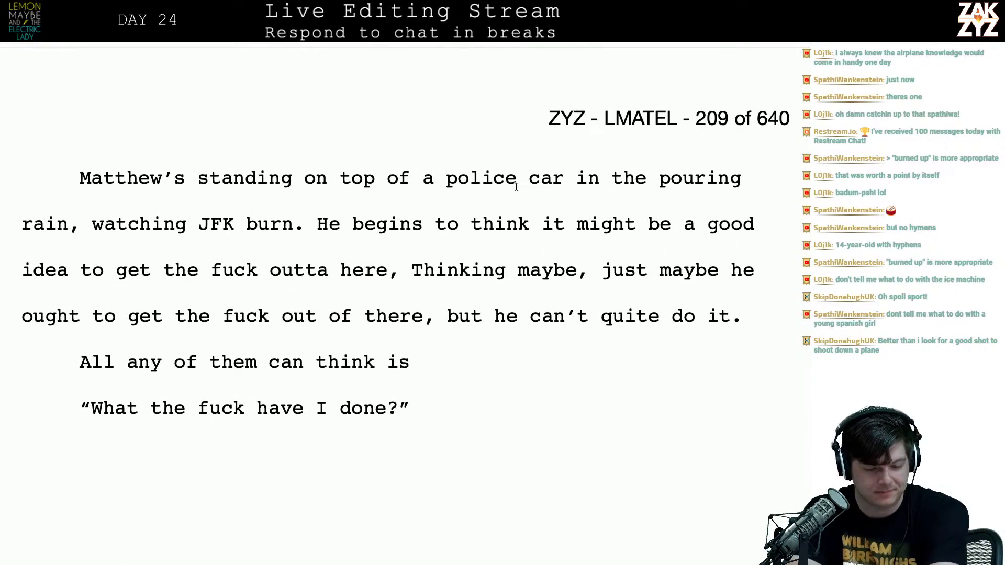
pyautogui.press('Right')
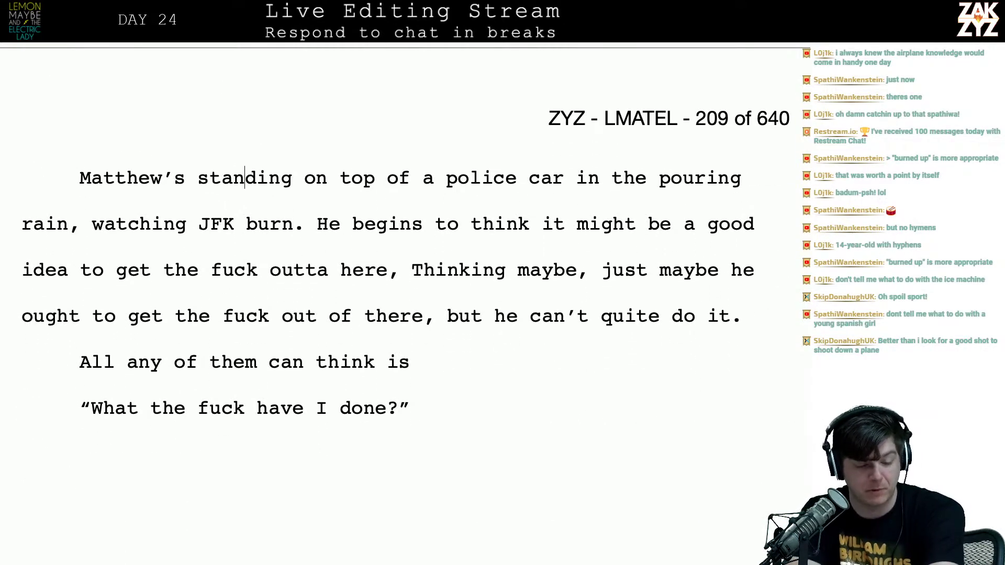
pyautogui.press('Down')
pyautogui.press('Left')
pyautogui.press('Left')
pyautogui.press('Left')
pyautogui.press('Left')
pyautogui.press('Left')
pyautogui.press('Left')
pyautogui.press('Left')
pyautogui.press('Left')
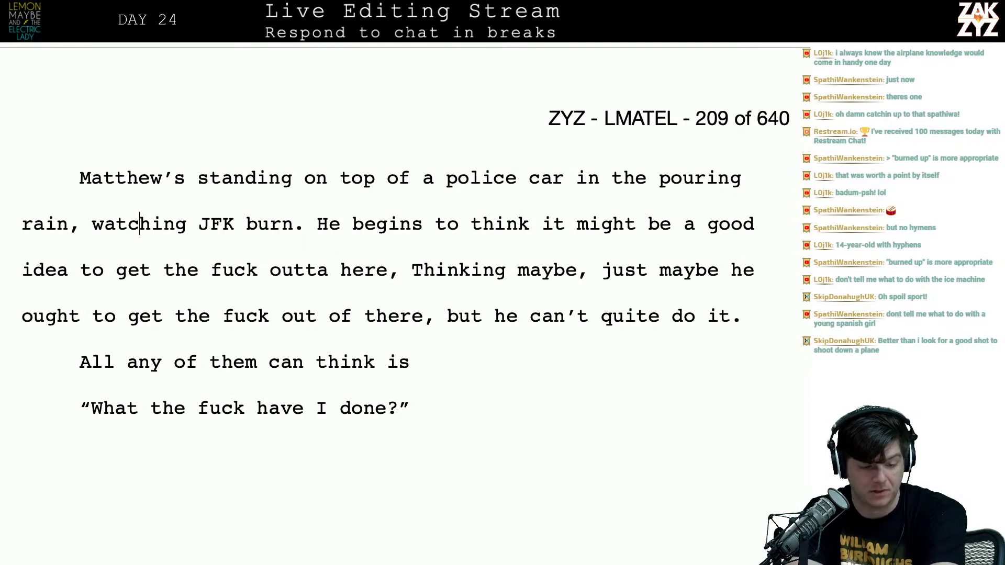
pyautogui.press('Right')
pyautogui.press('Right')
pyautogui.press('Right')
pyautogui.press('Right')
pyautogui.press('Right')
pyautogui.press('Right')
pyautogui.press('Right')
pyautogui.press('Right')
pyautogui.press('Right')
pyautogui.press('Right')
pyautogui.press('Right')
pyautogui.press('Right')
pyautogui.press('Right')
pyautogui.press('Right')
pyautogui.press('Right')
pyautogui.press('Right')
pyautogui.press('Right')
pyautogui.press('Right')
pyautogui.press('Right')
pyautogui.press('Right')
pyautogui.press('Right')
pyautogui.press('Right')
pyautogui.press('Right')
pyautogui.press('Right')
pyautogui.press('Right')
pyautogui.press('Right')
pyautogui.press('Right')
pyautogui.press('Right')
pyautogui.press('Right')
pyautogui.press('Right')
pyautogui.press('Right')
pyautogui.press('Right')
pyautogui.press('Right')
pyautogui.press('Right')
pyautogui.press('Right')
pyautogui.press('Right')
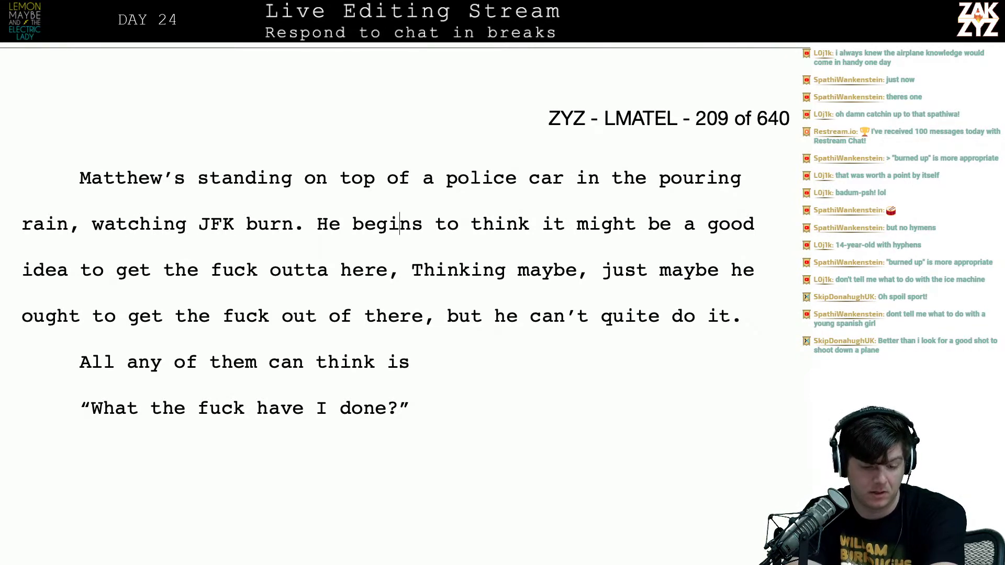
pyautogui.press('Right')
pyautogui.press('Right')
pyautogui.press('Right')
pyautogui.press('Right')
pyautogui.press('Right')
pyautogui.press('Right')
pyautogui.press('Right')
pyautogui.press('Right')
pyautogui.press('Right')
pyautogui.press('Right')
pyautogui.press('Right')
pyautogui.press('Right')
pyautogui.press('Right')
pyautogui.press('Right')
pyautogui.press('Right')
pyautogui.press('Right')
pyautogui.press('Right')
pyautogui.press('Right')
pyautogui.press('Right')
pyautogui.press('Right')
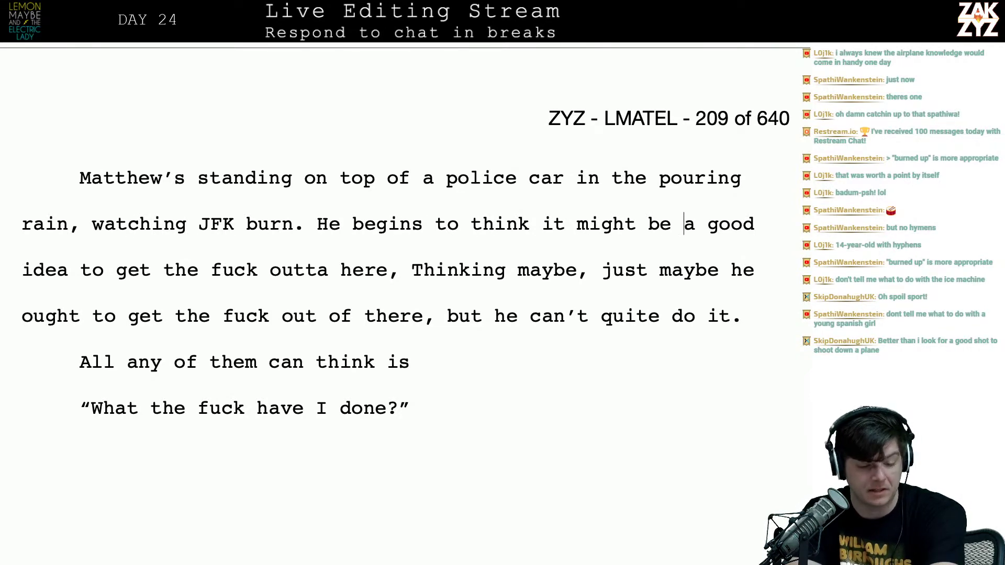
pyautogui.press('Right')
pyautogui.press('Right')
pyautogui.press('Right')
pyautogui.press('Right')
pyautogui.press('Right')
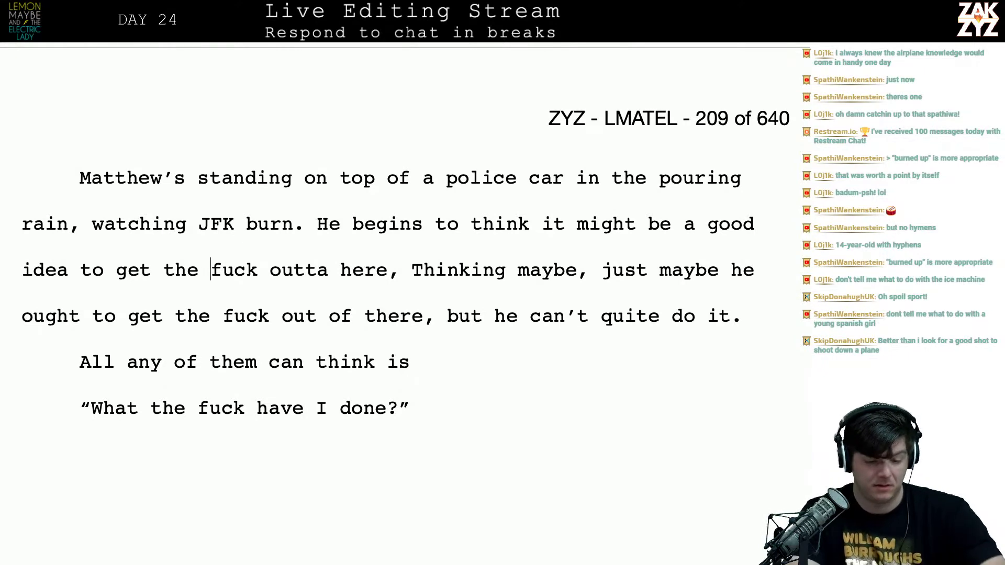
pyautogui.click(408, 272)
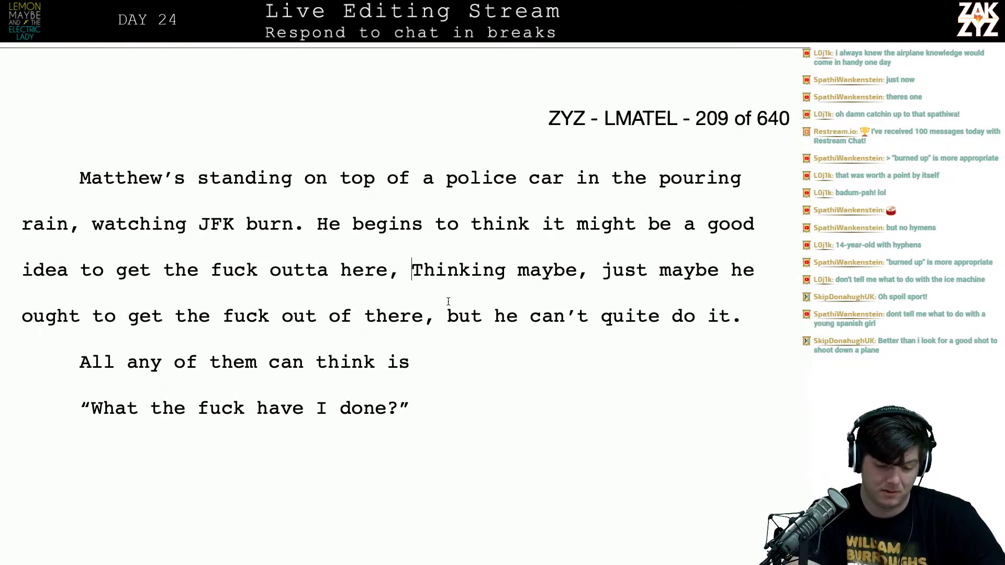
pyautogui.keyDown('shift'); pyautogui.click(449, 316); pyautogui.keyUp('shift')
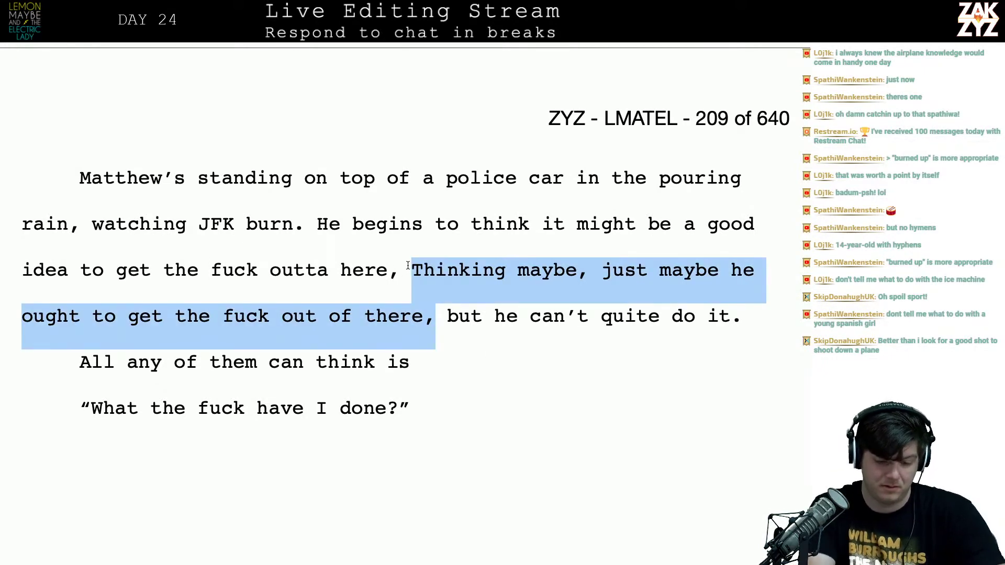
pyautogui.press('BackSpace')
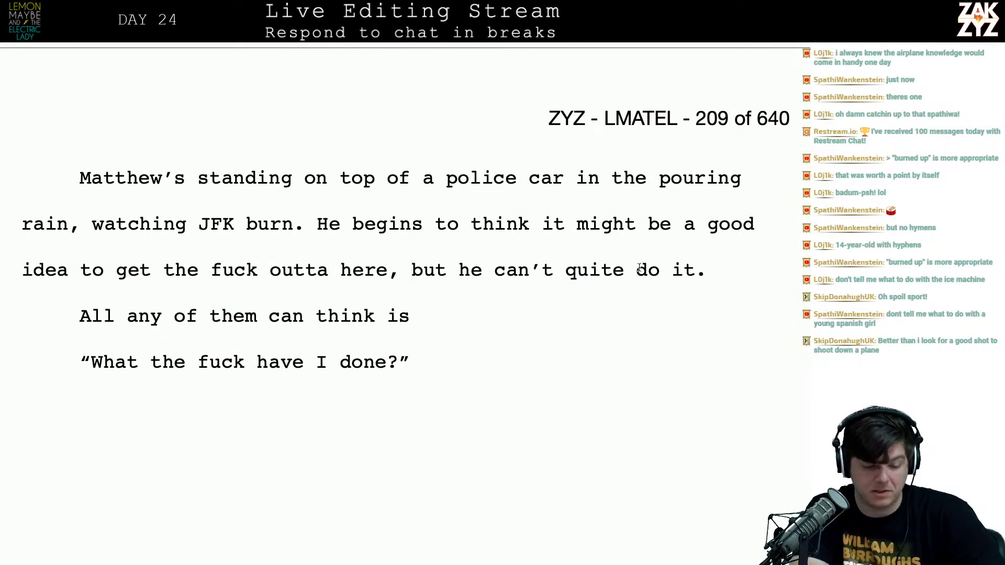
# Add a colon after "All any of them can think is" on page 209
pyautogui.scroll(-1, 624, 272)
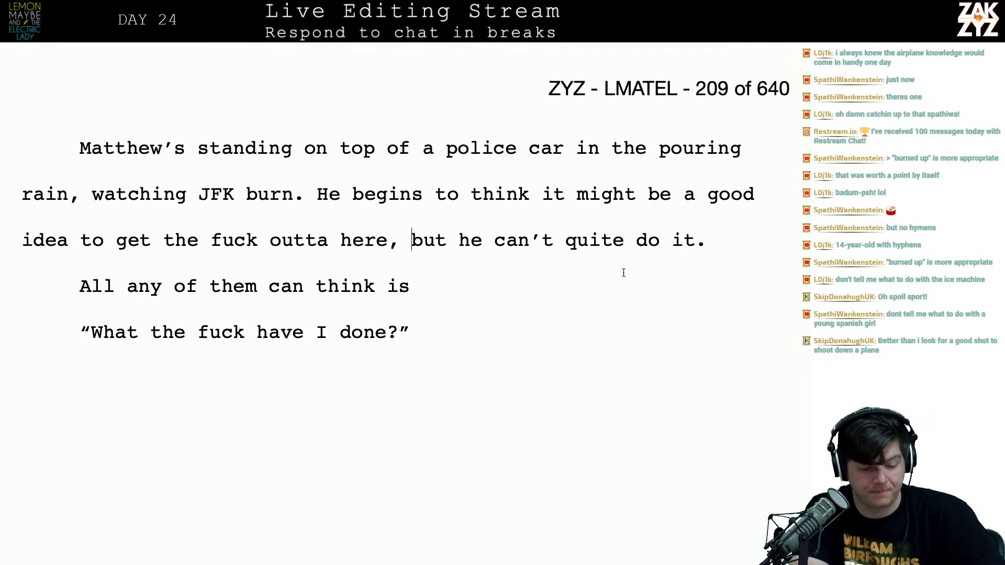
pyautogui.click(410, 269)
pyautogui.write(':')
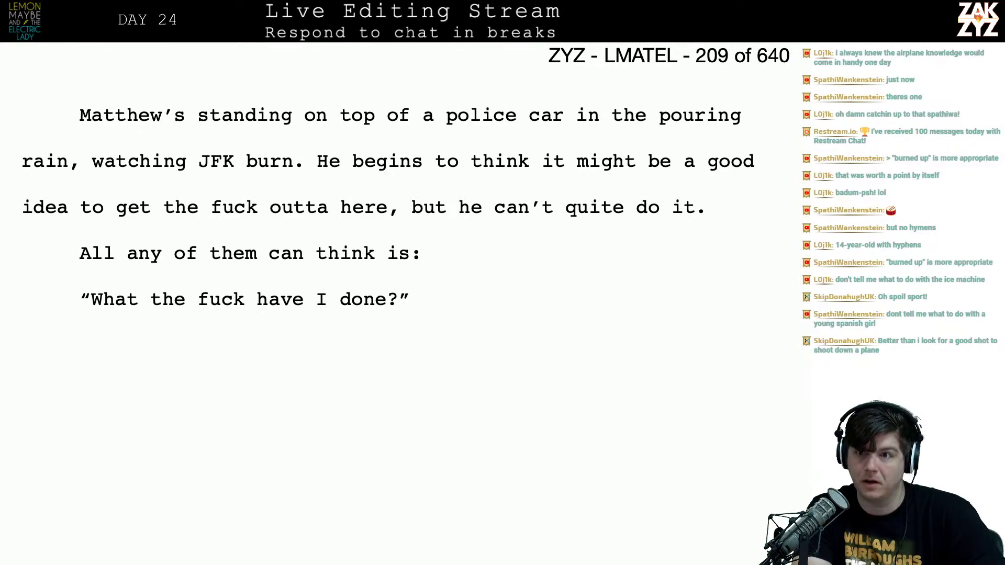
# Reread the chapter from the co-pilot's last thought on page 207 through the closing lines on page 209
pyautogui.scroll(15, 405, 303)
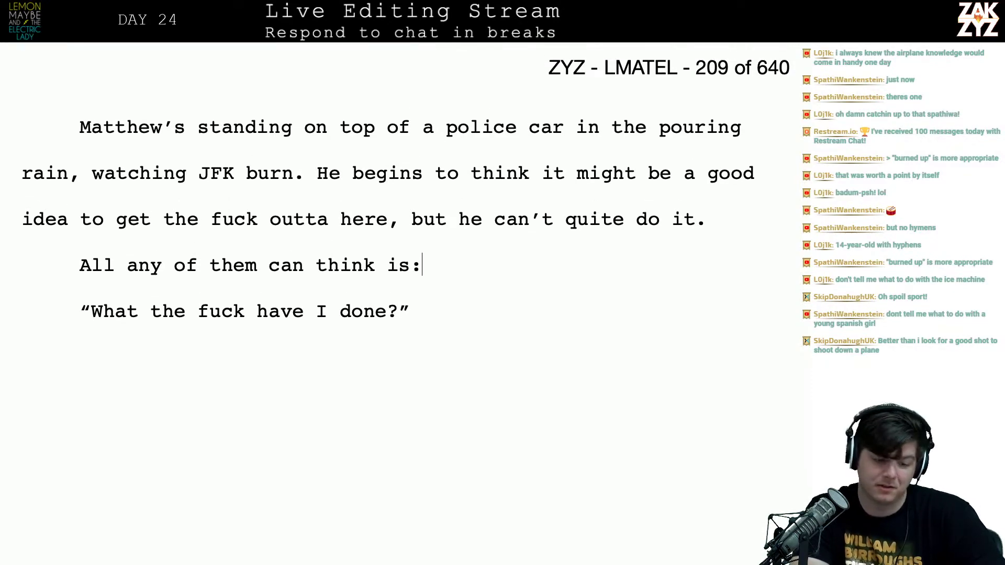
pyautogui.scroll(10, 398, 304)
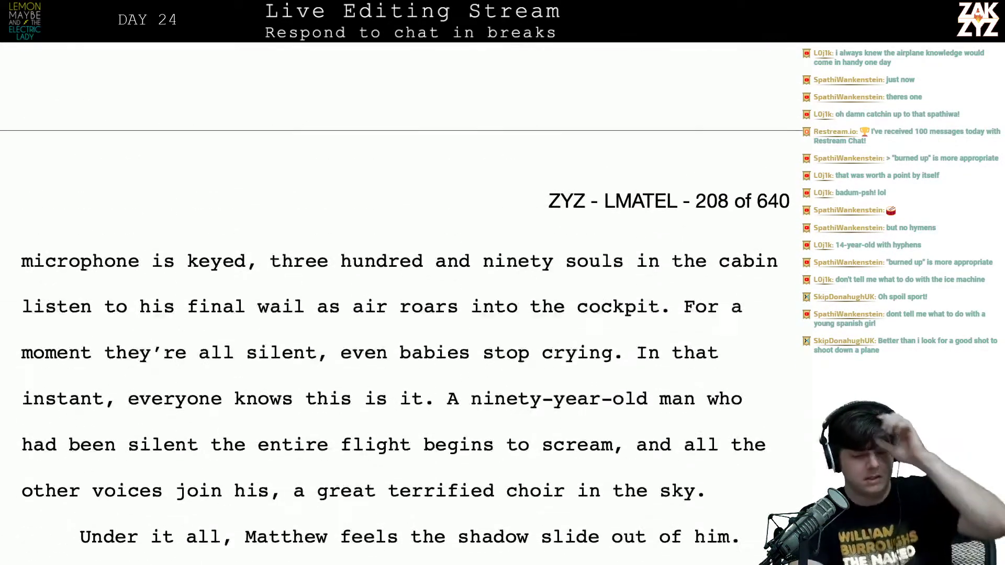
pyautogui.scroll(10, 398, 304)
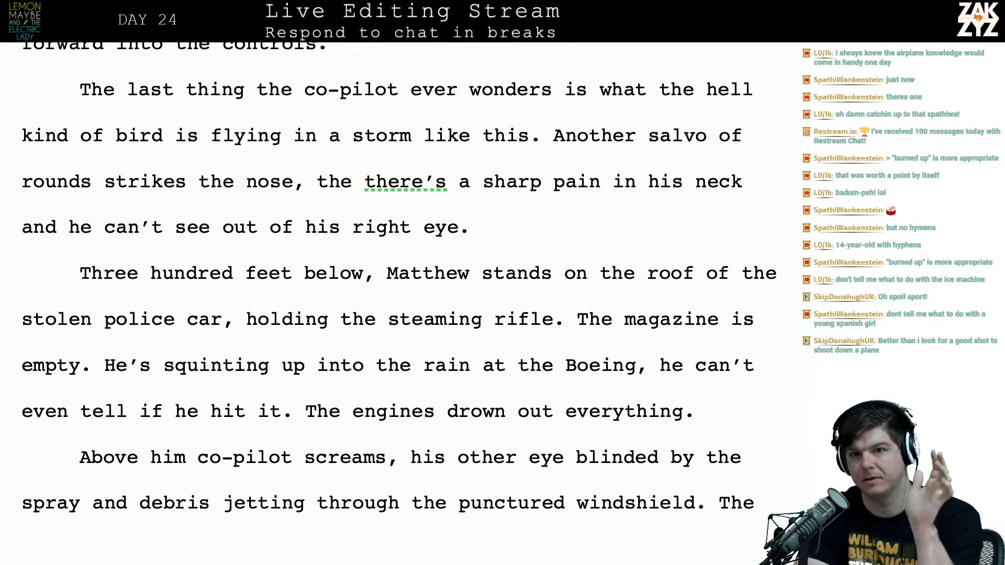
pyautogui.scroll(1, 398, 303)
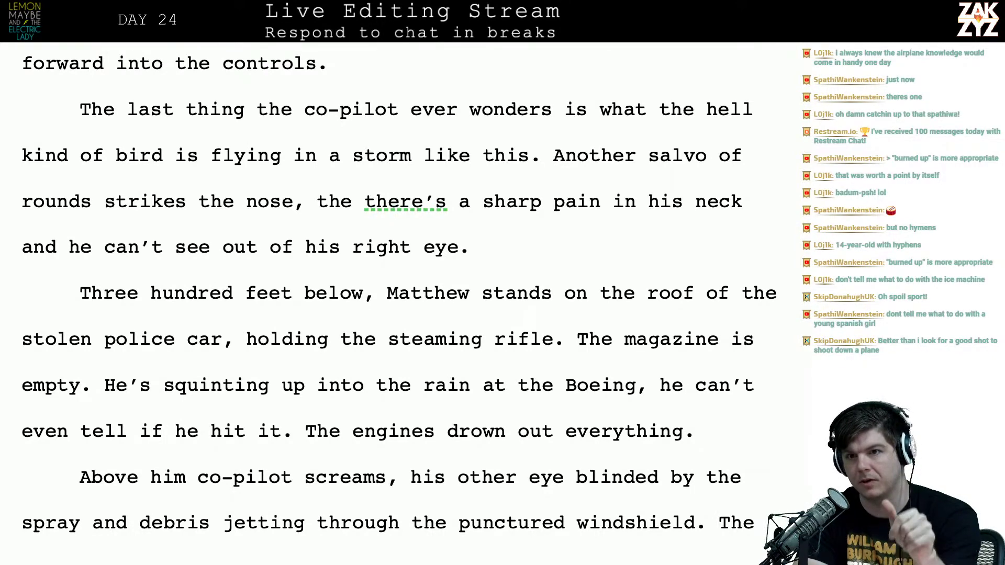
pyautogui.scroll(-10, 398, 303)
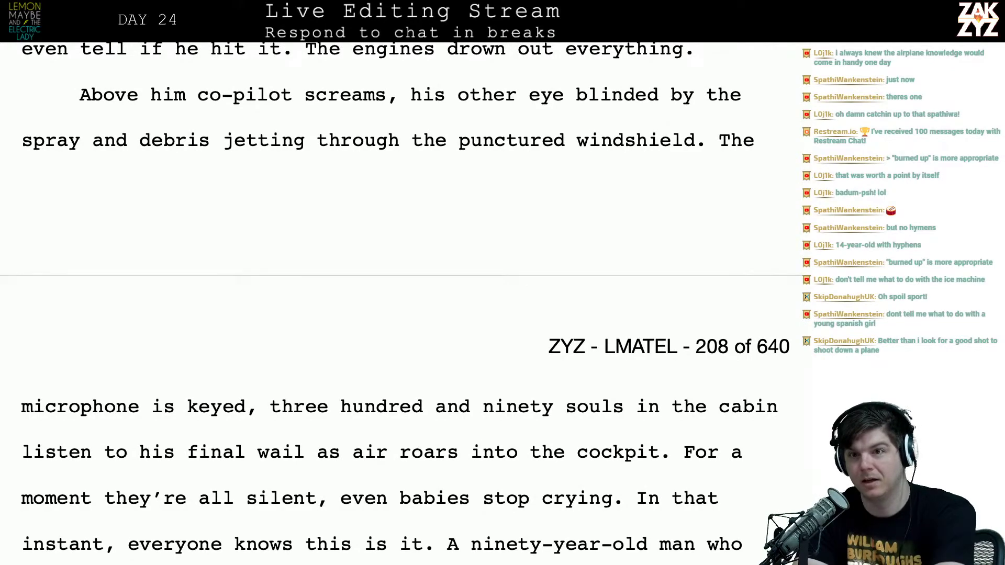
pyautogui.scroll(-10, 398, 303)
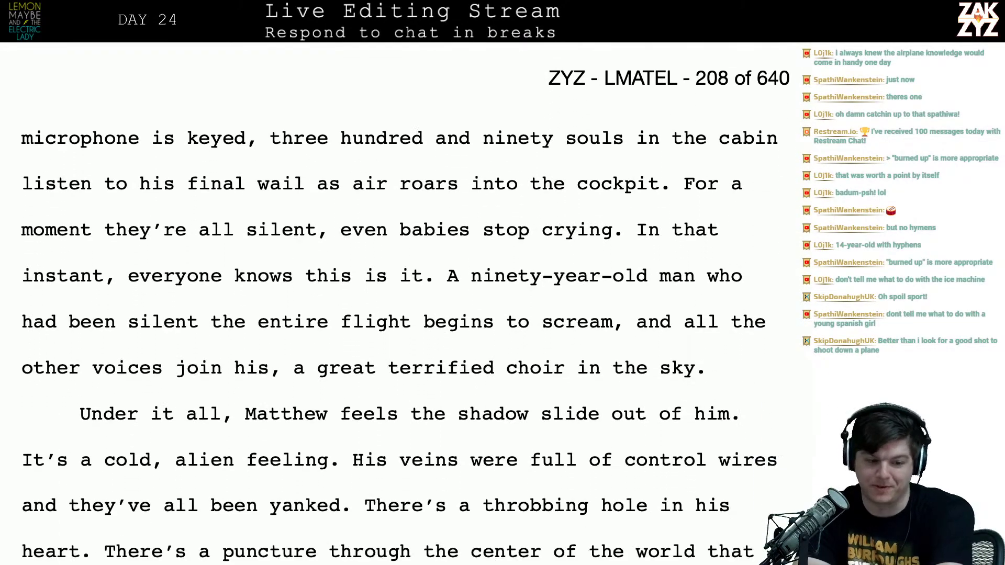
pyautogui.scroll(-20, 397, 304)
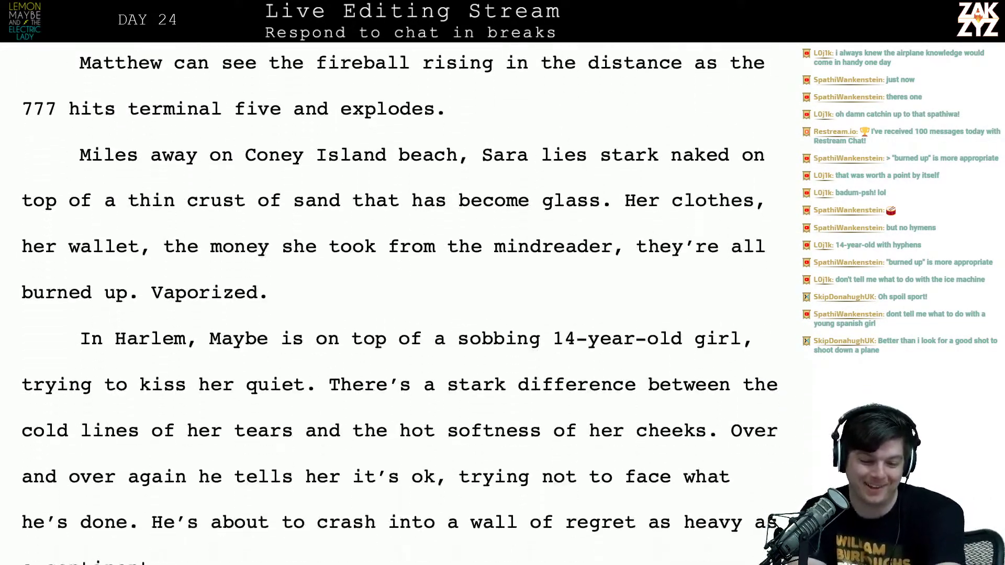
pyautogui.scroll(-9, 397, 304)
pyautogui.scroll(10, 397, 304)
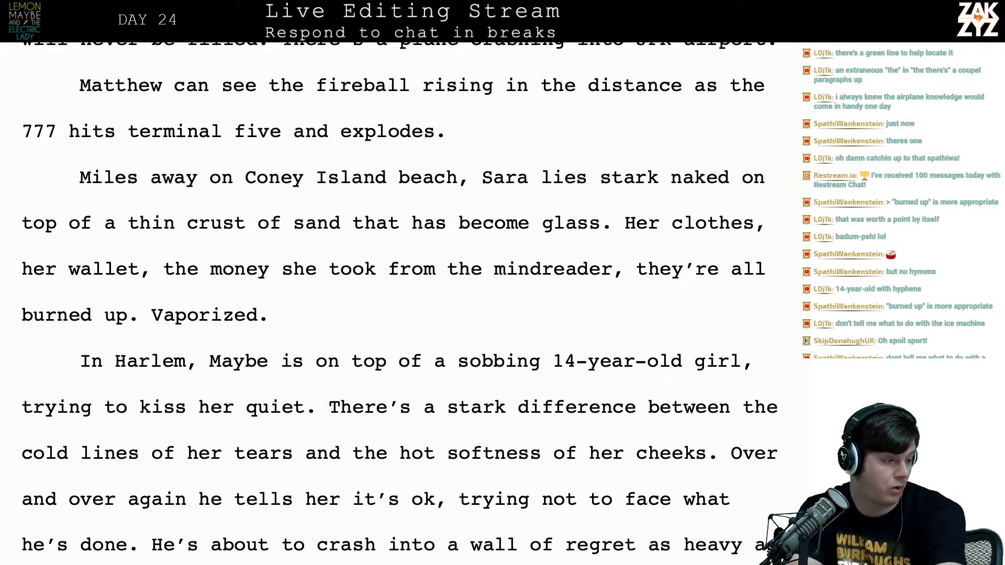
pyautogui.scroll(-1, 393, 303)
pyautogui.scroll(-4, 398, 298)
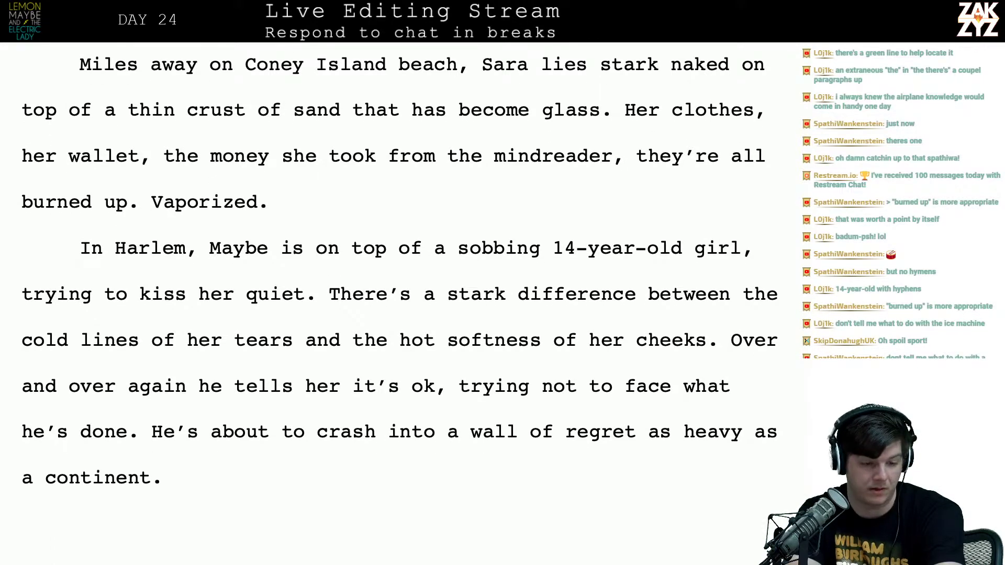
pyautogui.scroll(15, 397, 262)
pyautogui.scroll(-18, 398, 262)
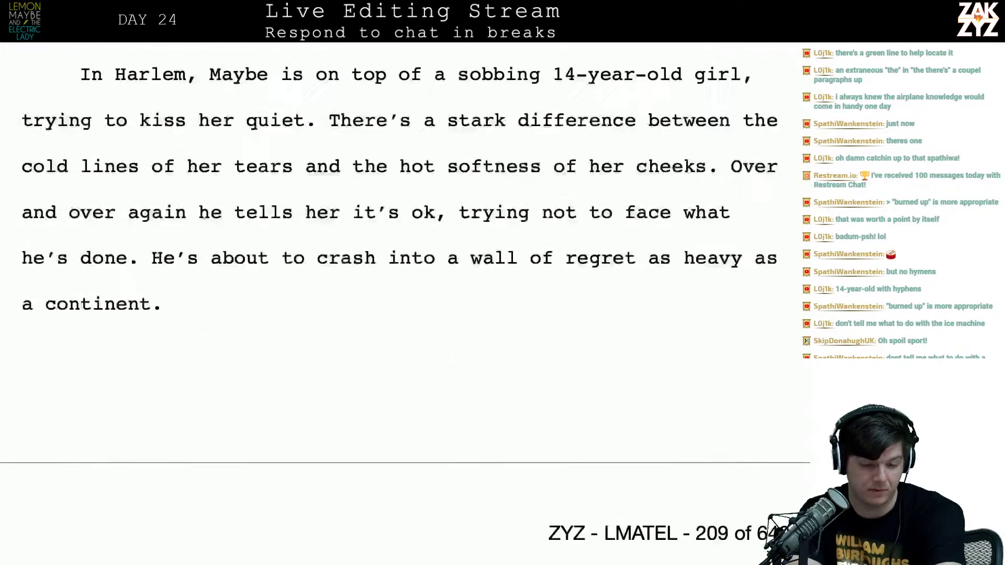
pyautogui.scroll(-15, 397, 261)
pyautogui.scroll(15, 398, 262)
pyautogui.scroll(-2, 398, 262)
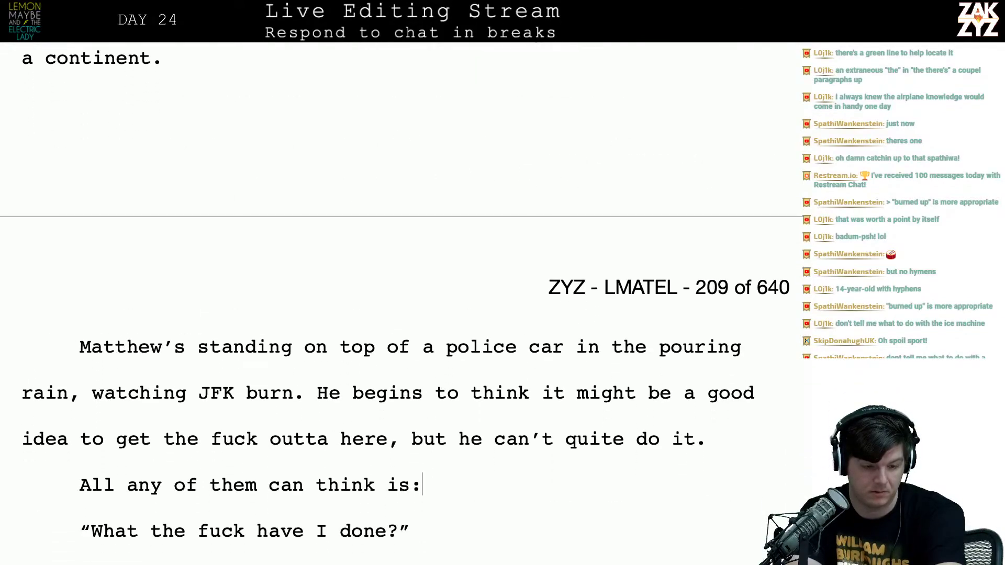
# Delete the extraneous "the" before "there's a sharp pain in his neck" in the co-pilot paragraph
pyautogui.scroll(10, 398, 261)
pyautogui.scroll(20, 398, 262)
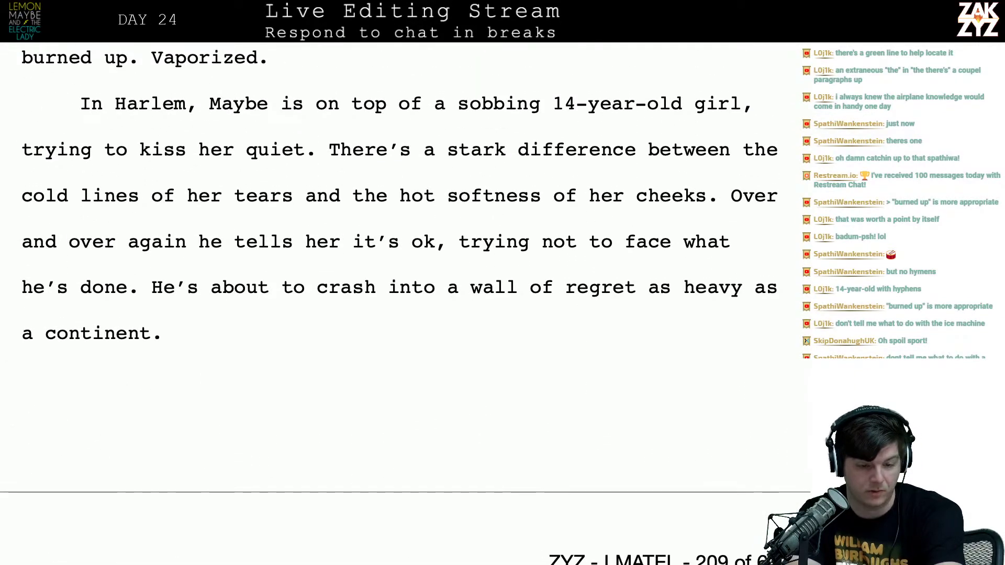
pyautogui.scroll(20, 398, 262)
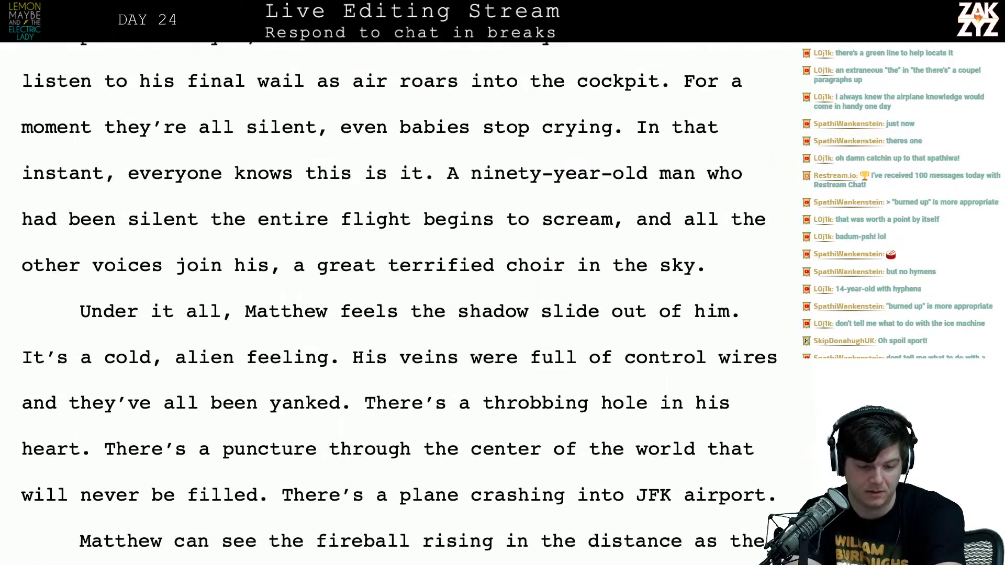
pyautogui.scroll(6, 398, 262)
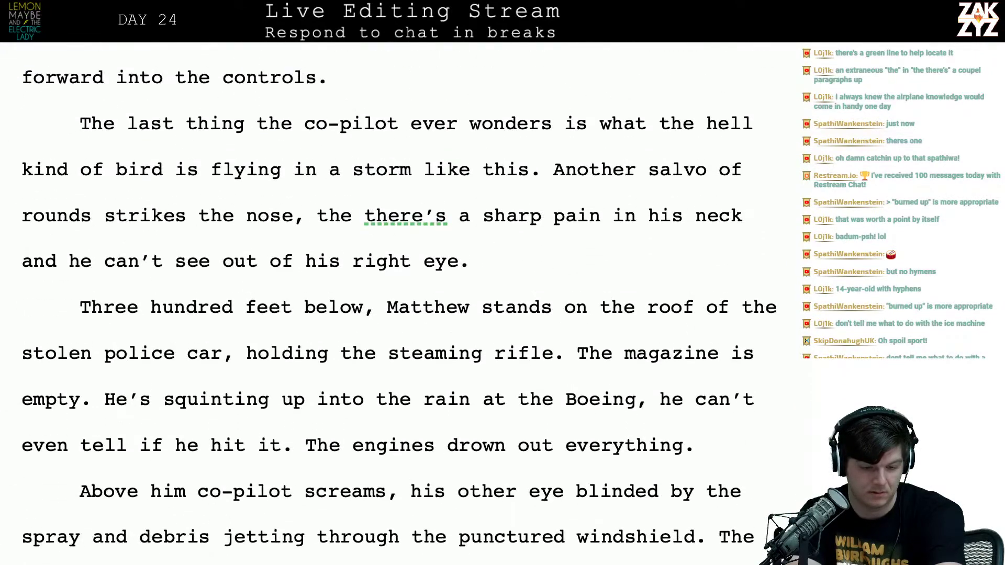
pyautogui.click(352, 215)
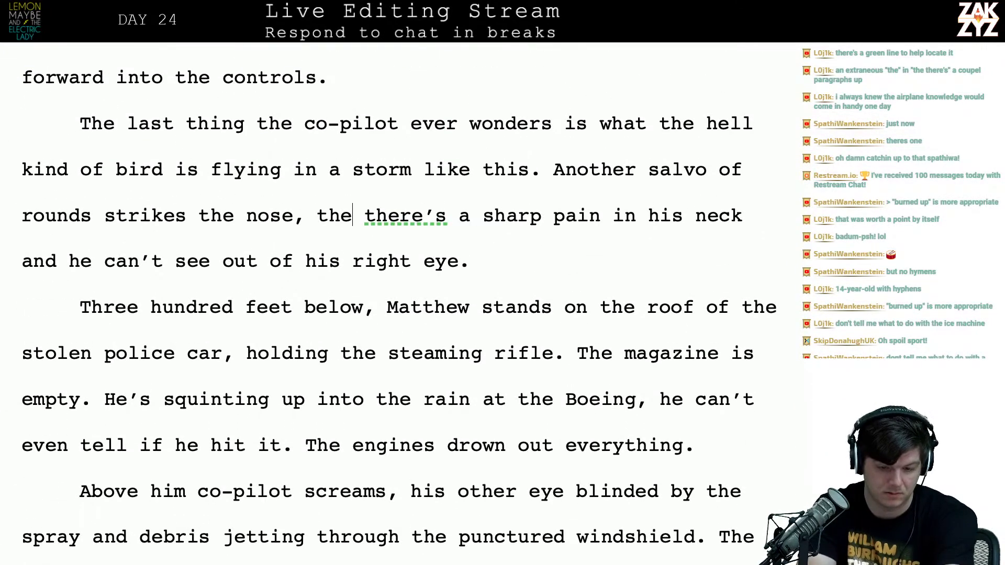
pyautogui.press('BackSpace')
pyautogui.press('BackSpace')
pyautogui.press('BackSpace')
pyautogui.press('BackSpace')
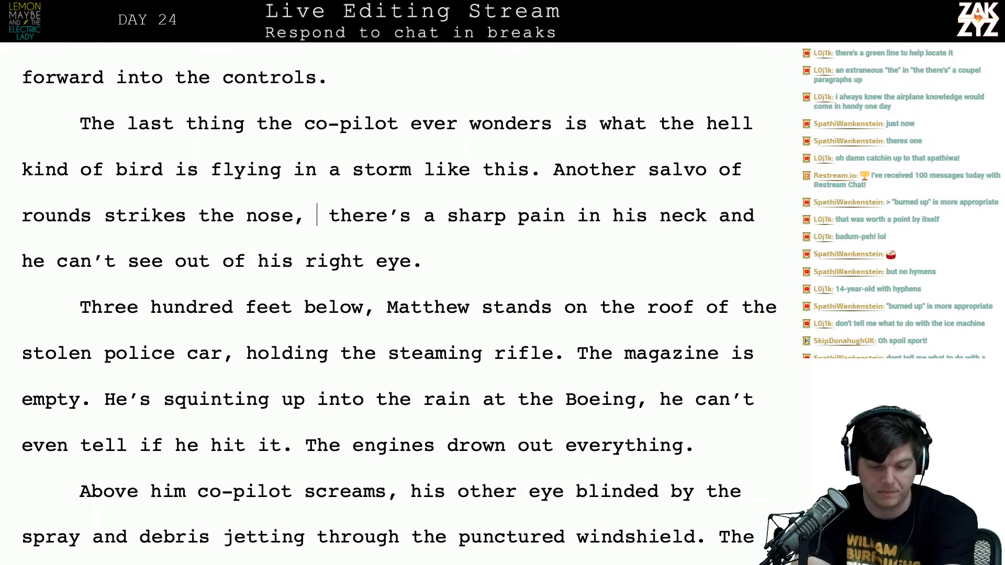
# Set the second-listed viewer's score to 46 in the TextEdit Editlist document and return to the manuscript in Pages
pyautogui.press('super+Tab')
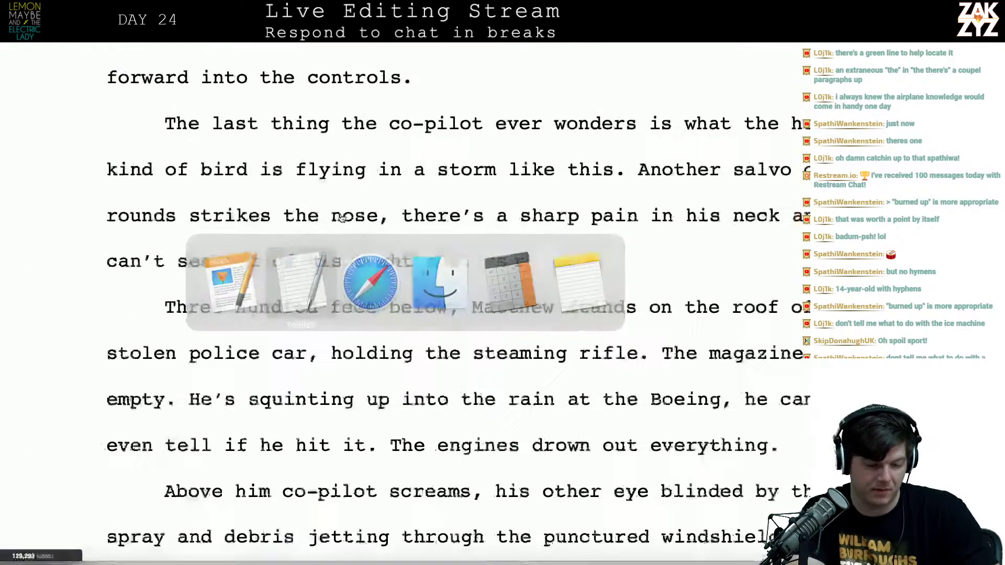
pyautogui.press('Down')
pyautogui.press('BackSpace')
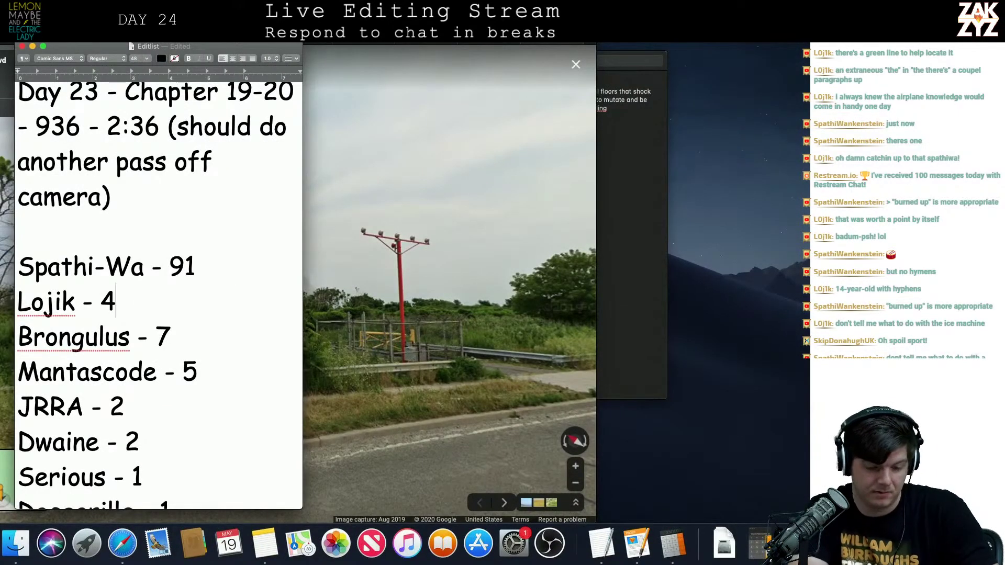
pyautogui.write('6')
pyautogui.press('super+Tab')
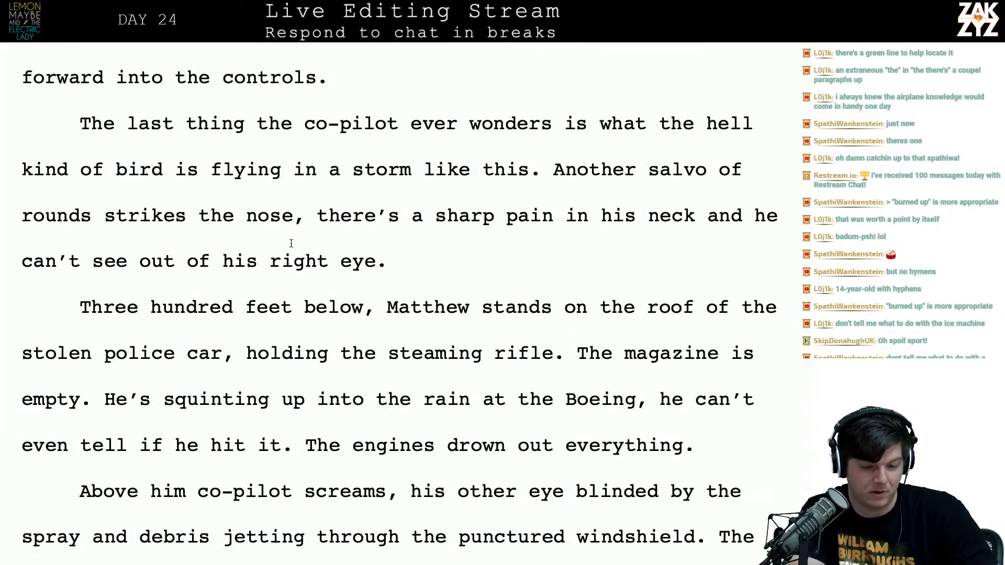
# Reread the opening of chapter 21, "A handful of stones", from the heading through the co-pilot paragraph
pyautogui.scroll(8, 291, 243)
pyautogui.scroll(3, 291, 243)
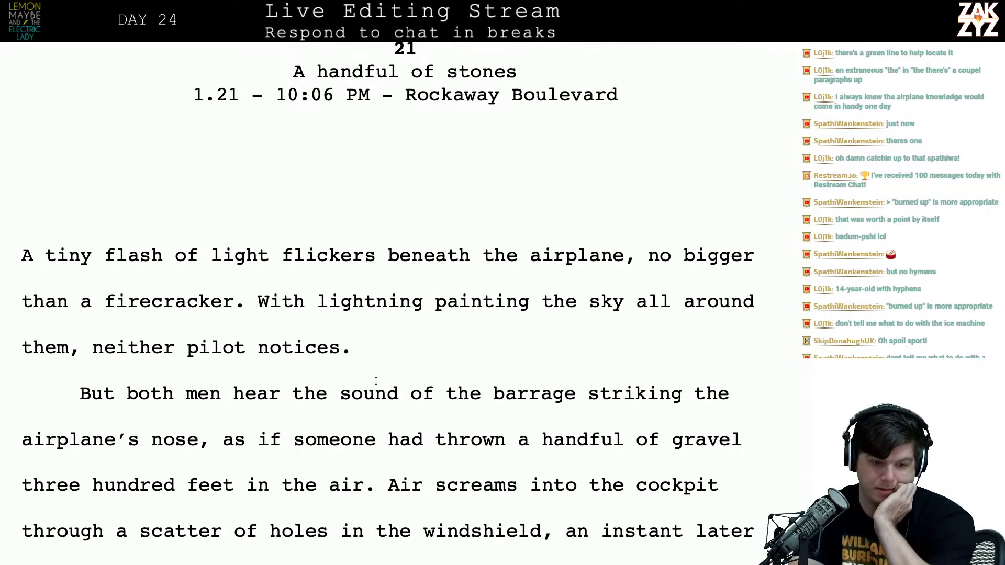
pyautogui.scroll(1, 375, 381)
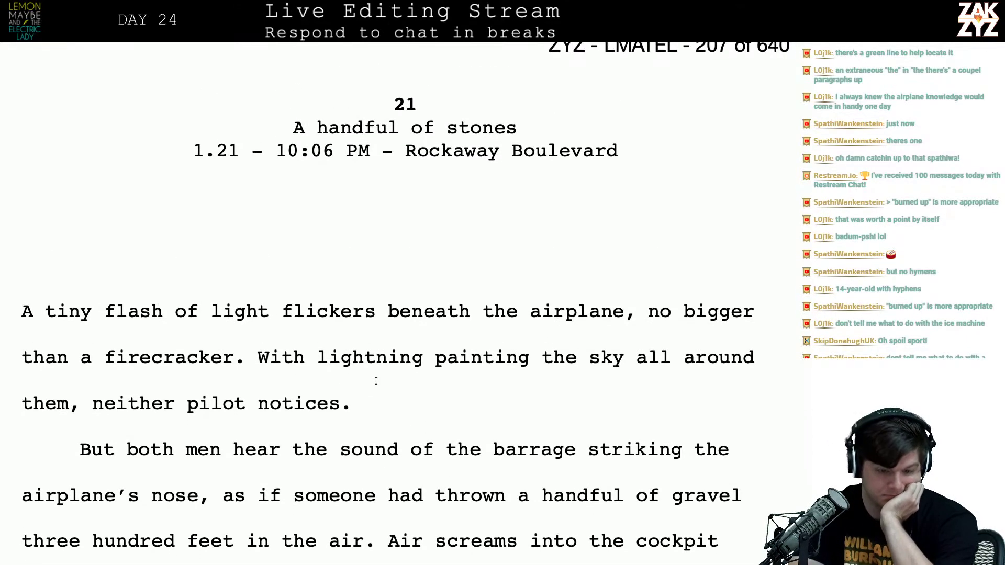
pyautogui.scroll(2, 375, 381)
pyautogui.scroll(-3, 376, 381)
pyautogui.click(370, 373)
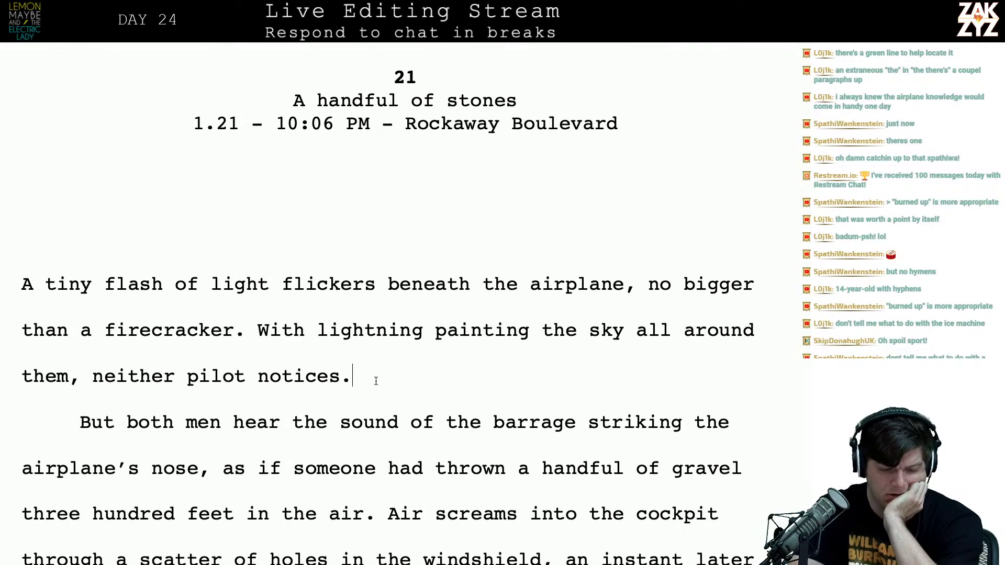
pyautogui.scroll(-15, 366, 374)
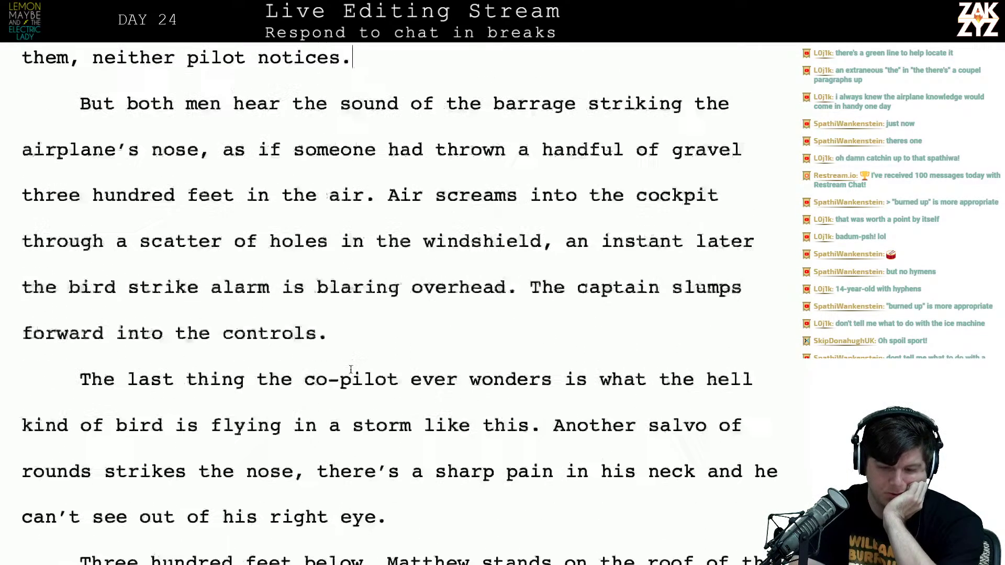
# Insert blank lines above the chapter 22 heading "It isn't me" so the full heading starts at the top of page 210
pyautogui.scroll(-20, 350, 369)
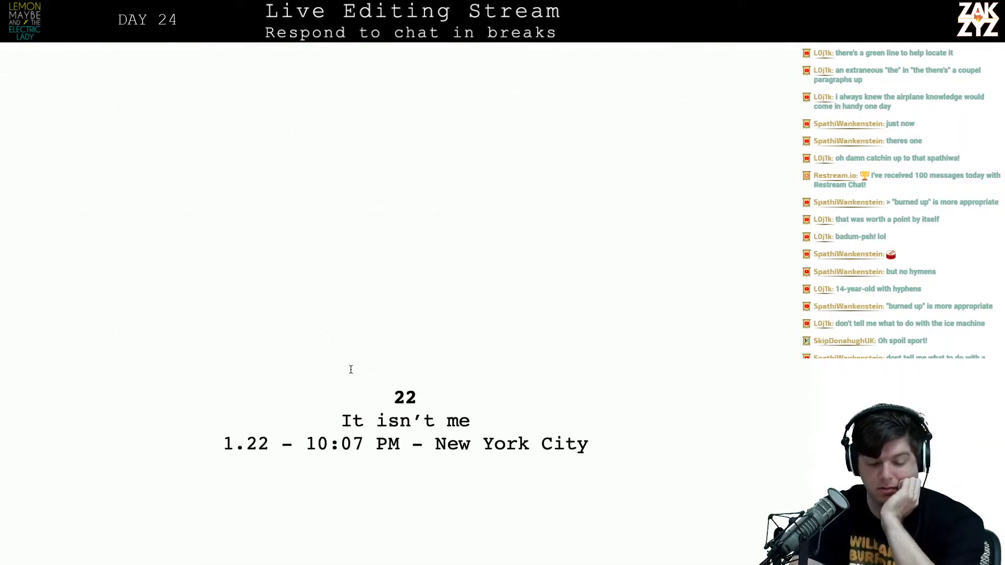
pyautogui.click(410, 376)
pyautogui.press('Return')
pyautogui.press('Return')
pyautogui.press('Return')
pyautogui.press('Return')
pyautogui.press('Return')
pyautogui.press('Return')
pyautogui.press('Return')
pyautogui.press('Return')
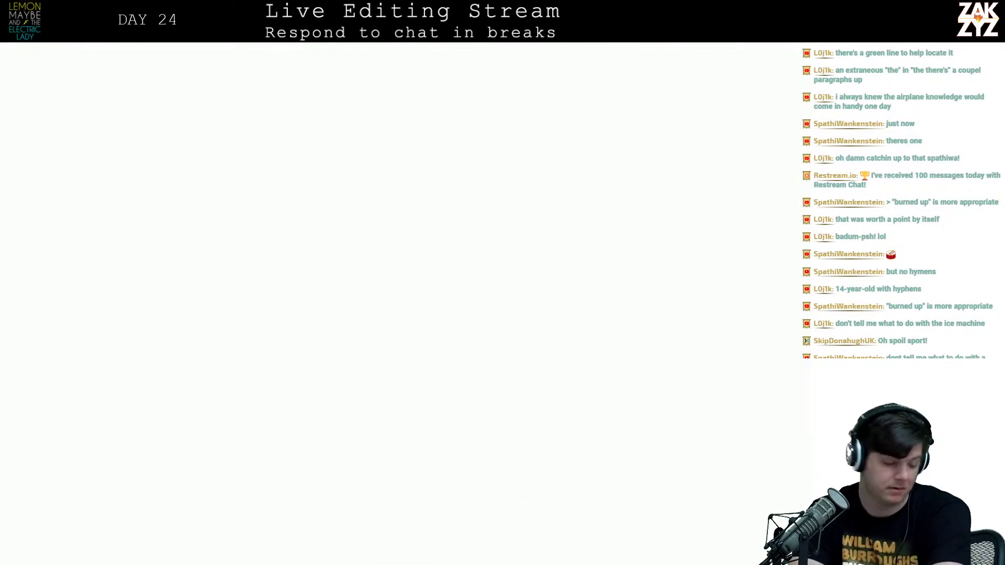
pyautogui.scroll(-3, 79, 410)
pyautogui.scroll(3, 397, 314)
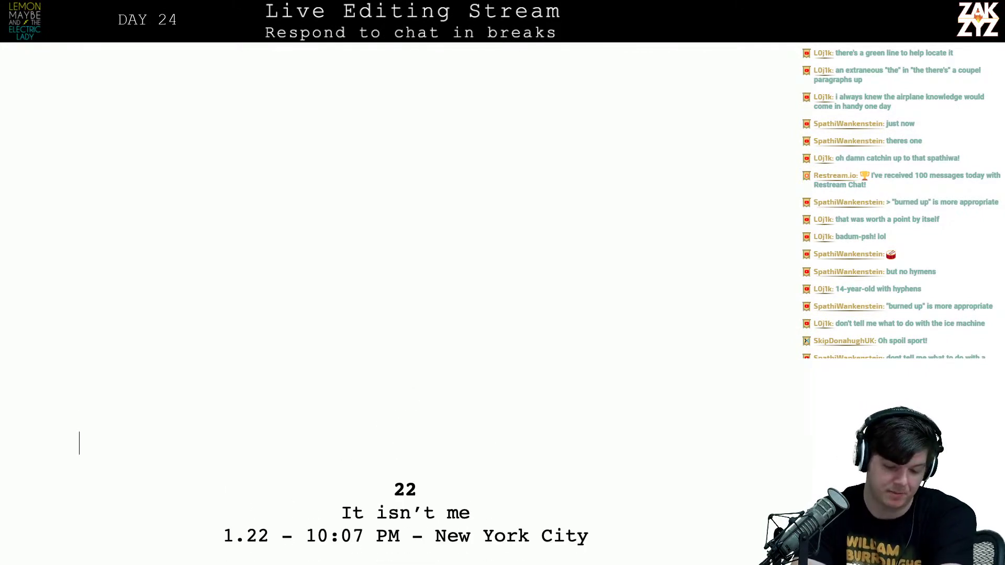
pyautogui.scroll(-3, 398, 314)
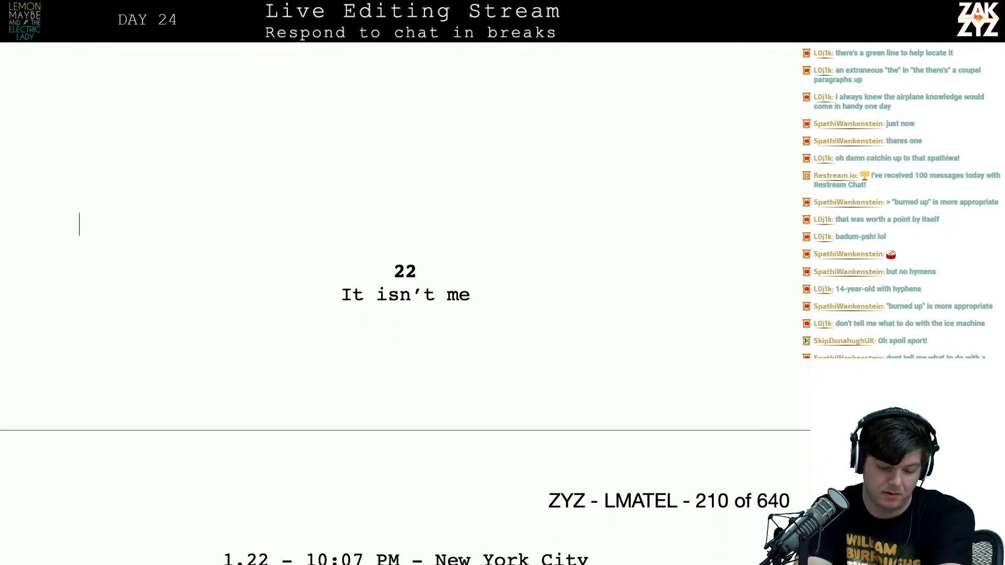
pyautogui.scroll(-1, 397, 220)
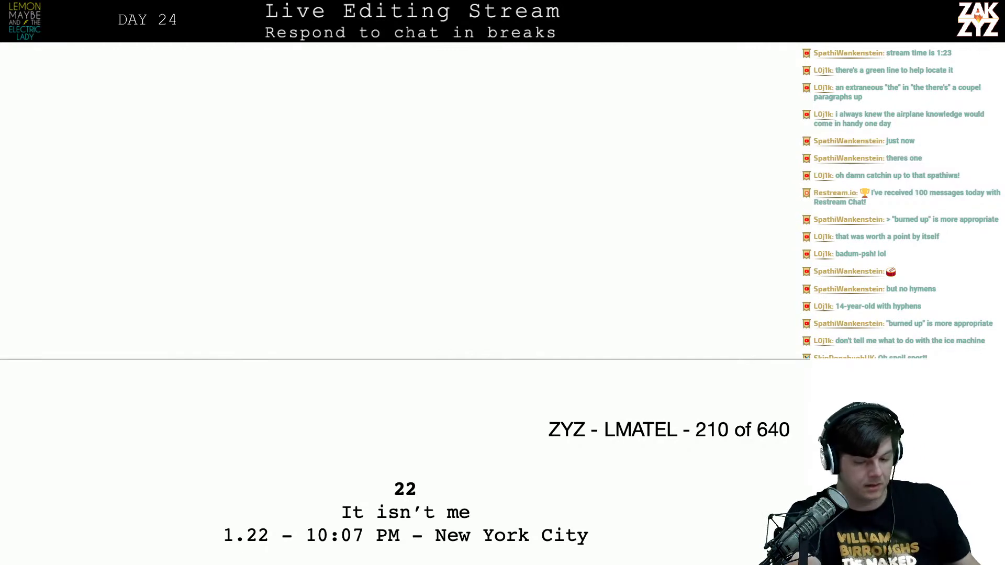
pyautogui.scroll(-4, 402, 283)
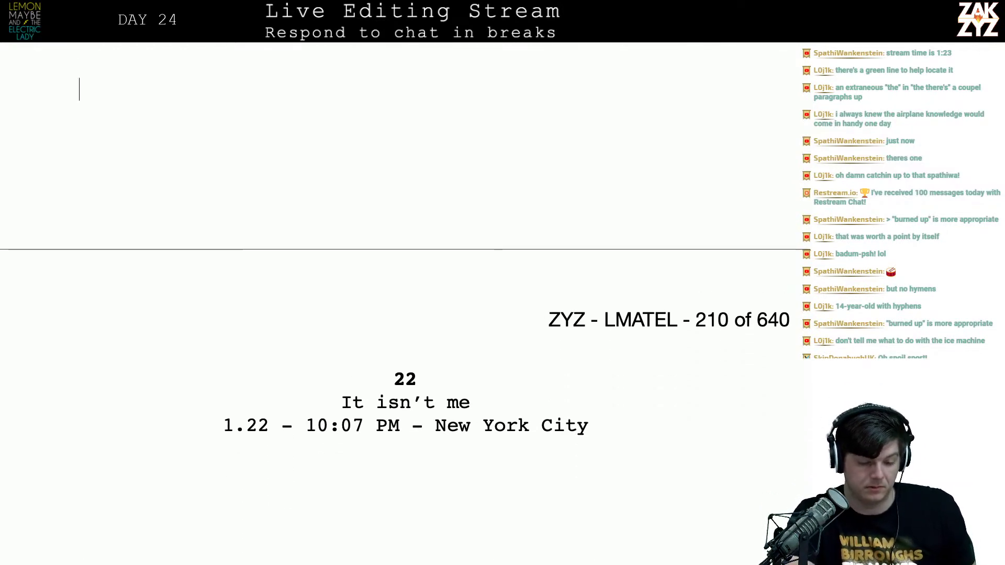
pyautogui.scroll(-6, 402, 293)
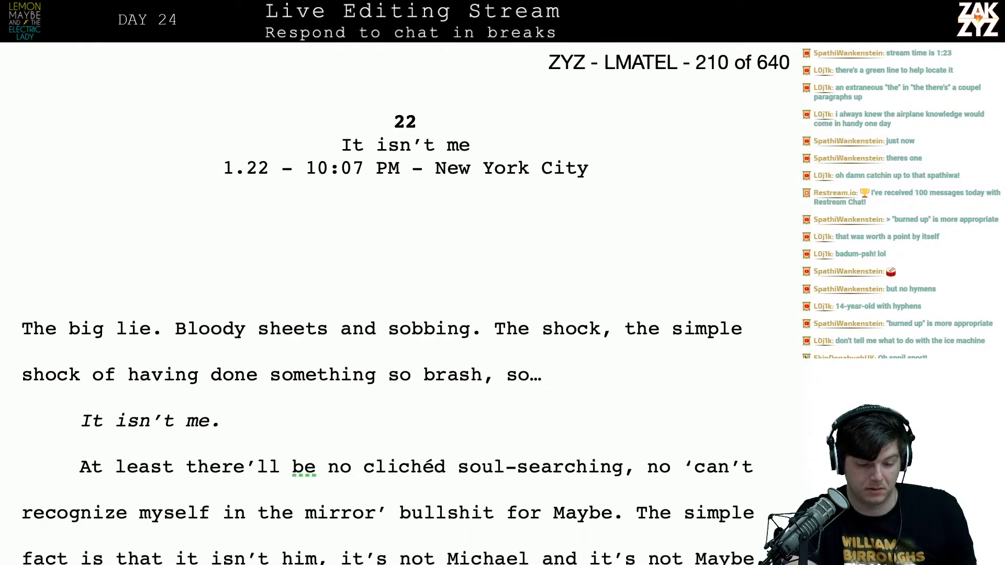
# Read through the opening of chapter 22, from the heading on page 210 through the paragraphs that follow it
pyautogui.scroll(6, 401, 293)
pyautogui.scroll(2, 402, 293)
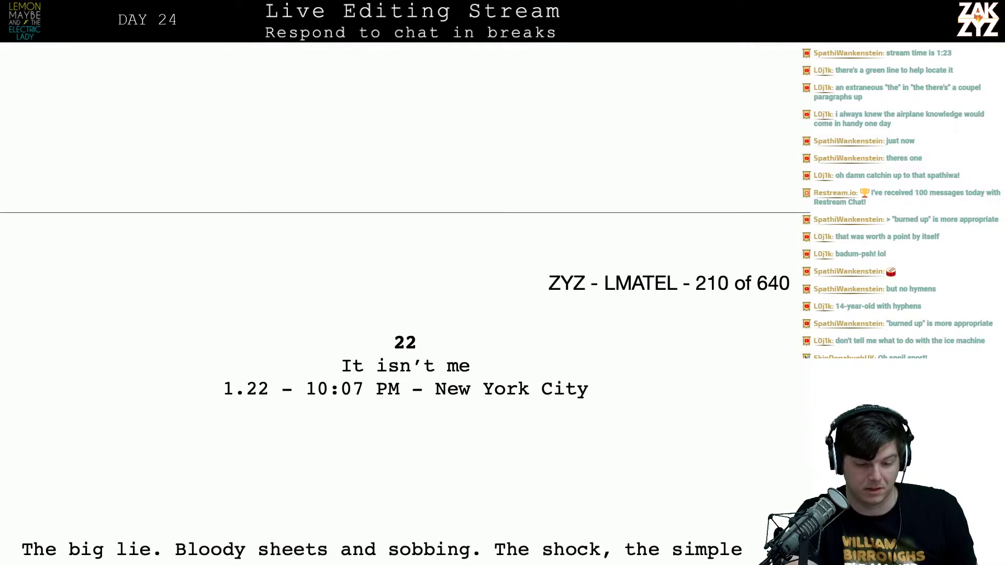
pyautogui.scroll(-1, 402, 293)
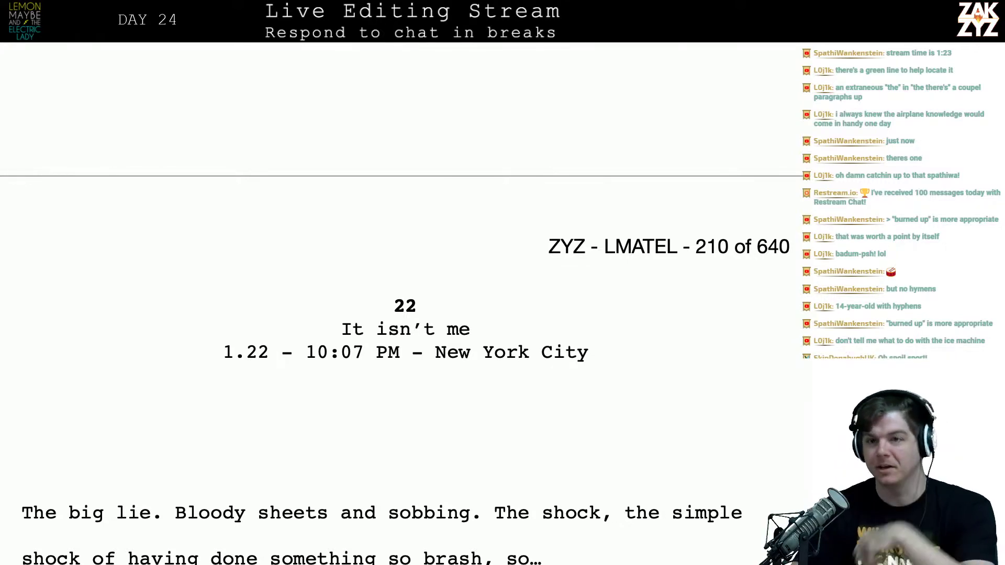
pyautogui.scroll(-2, 402, 362)
pyautogui.scroll(-2, 402, 362)
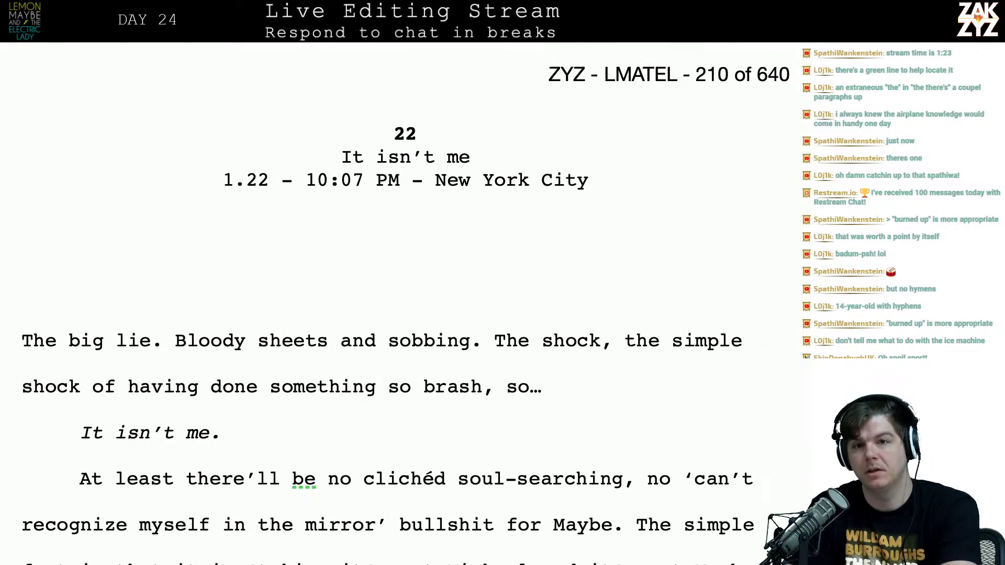
pyautogui.scroll(-1, 402, 363)
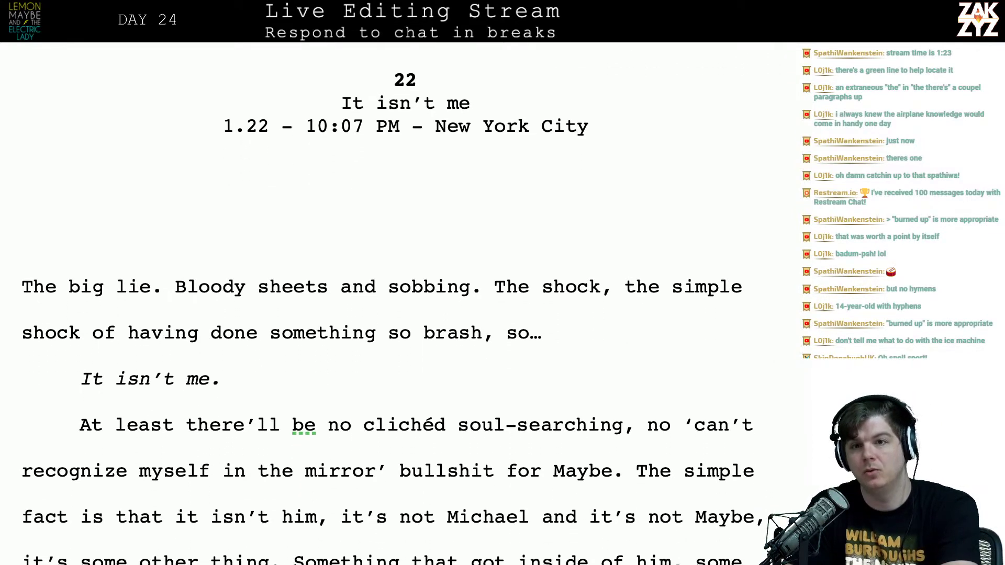
pyautogui.scroll(-9, 402, 363)
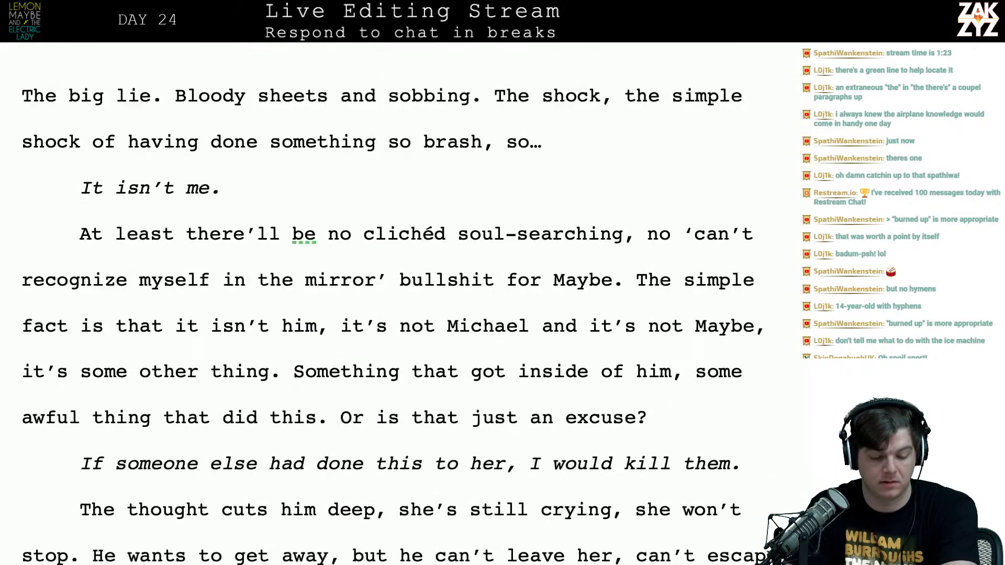
pyautogui.scroll(12, 401, 362)
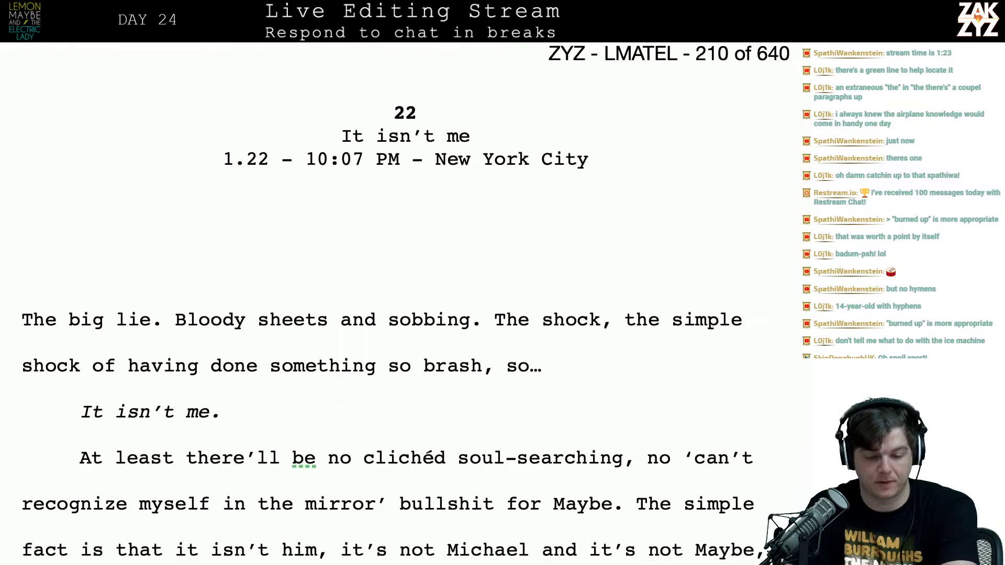
pyautogui.scroll(-9, 402, 362)
pyautogui.scroll(-20, 402, 363)
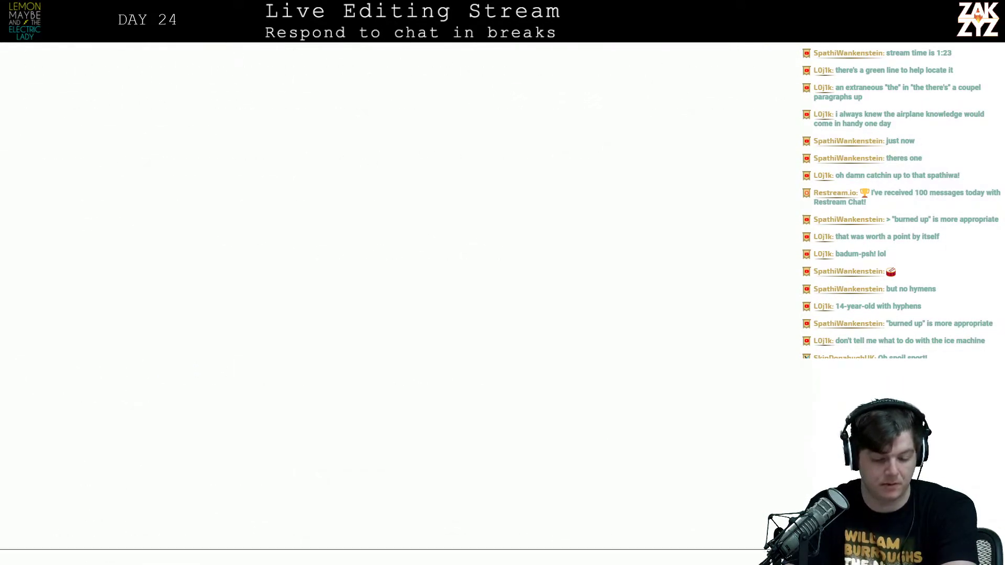
pyautogui.scroll(7, 402, 363)
pyautogui.scroll(20, 531, 372)
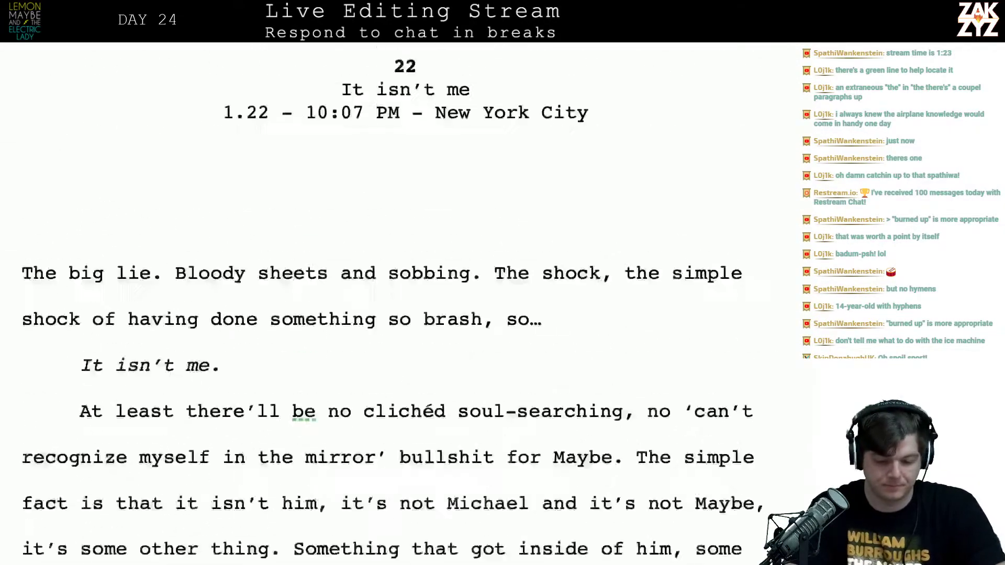
pyautogui.scroll(-5, 497, 356)
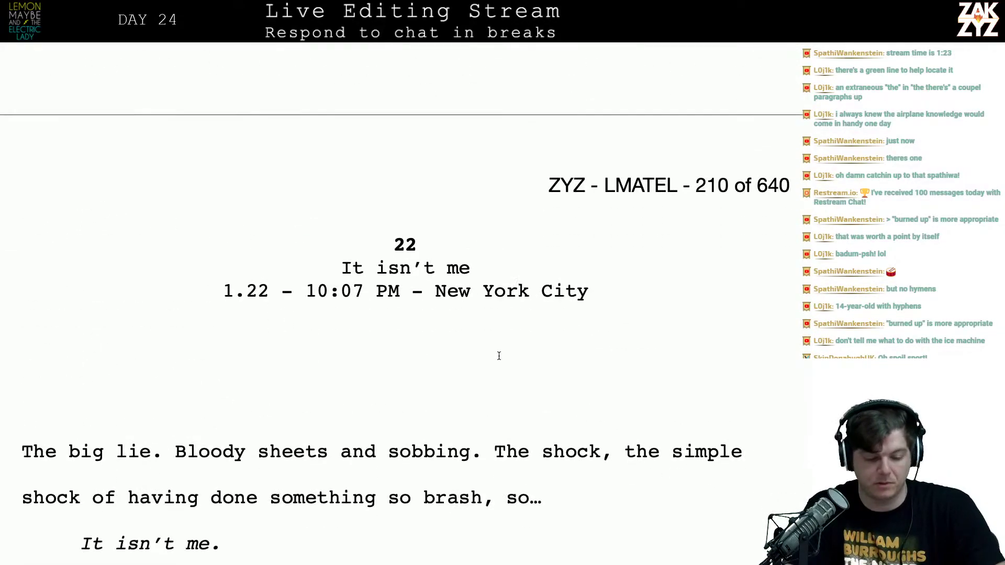
# Rewrite the start of the third sentence in chapter 22's first paragraph as "The numb"
pyautogui.click(508, 327)
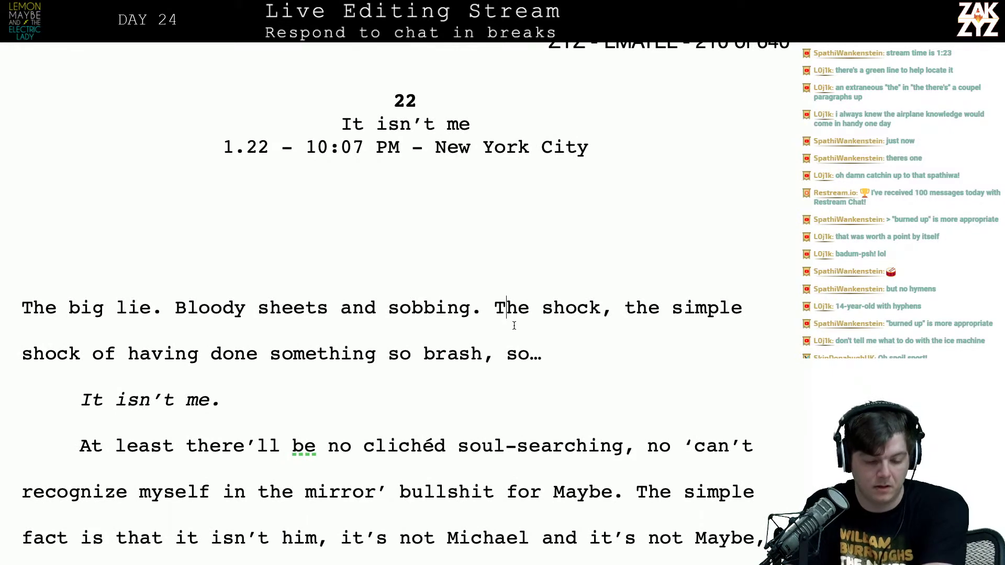
pyautogui.press('Left')
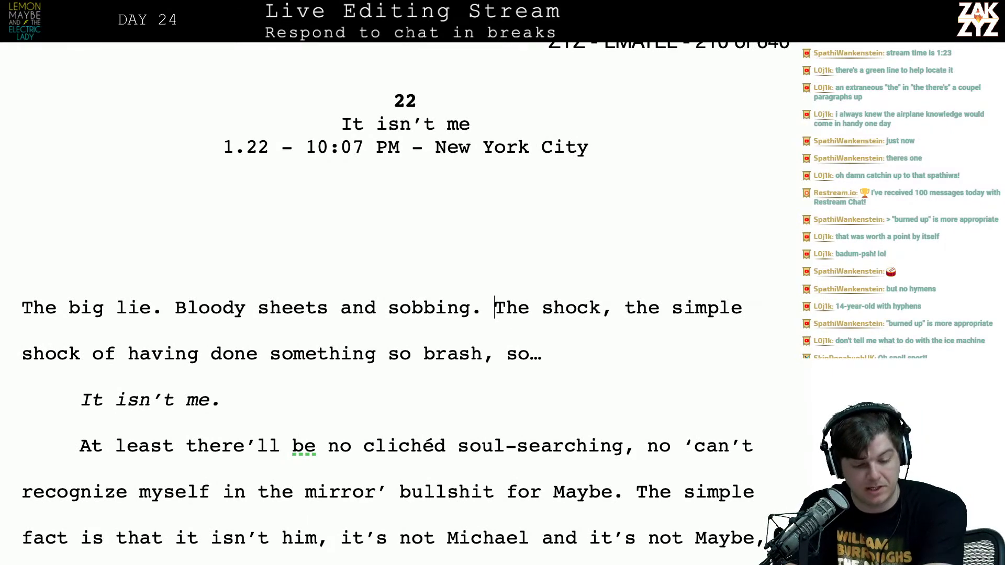
pyautogui.click(377, 314)
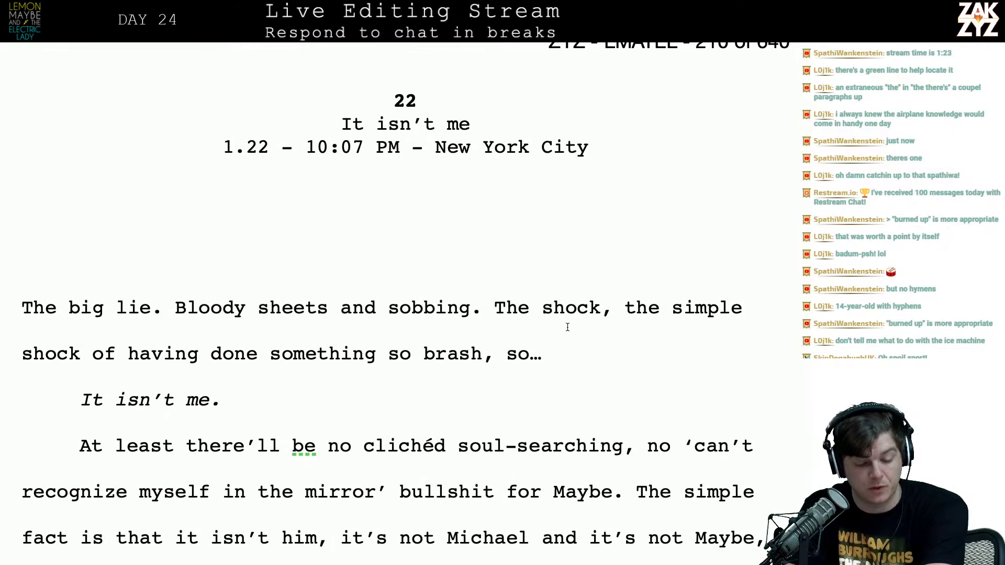
pyautogui.scroll(-1, 568, 327)
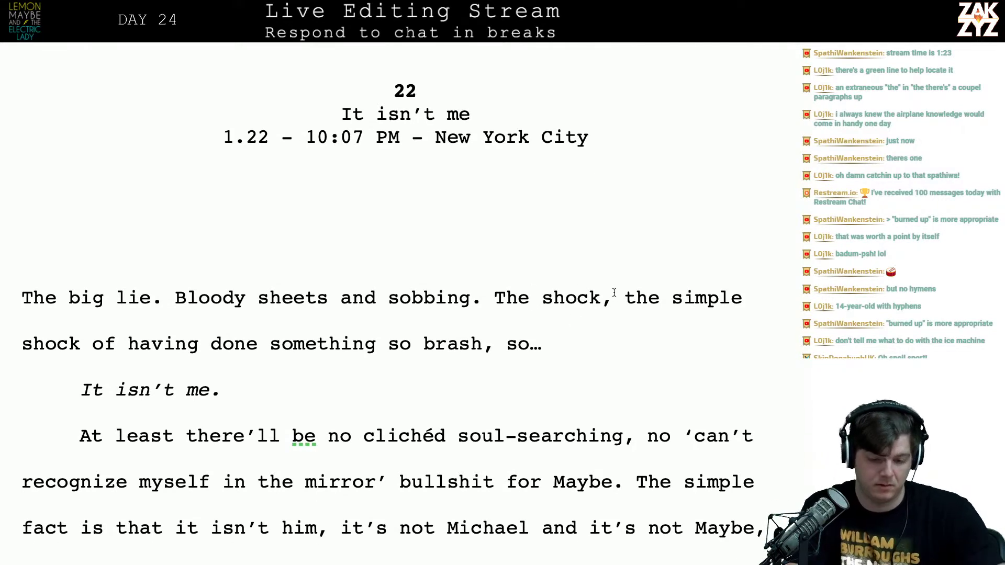
pyautogui.hotkey('ctrl', 'Right')
pyautogui.hotkey('ctrl', 'Right')
pyautogui.press('Left')
pyautogui.press('Left')
pyautogui.press('Left')
pyautogui.press('Left')
pyautogui.press('Left')
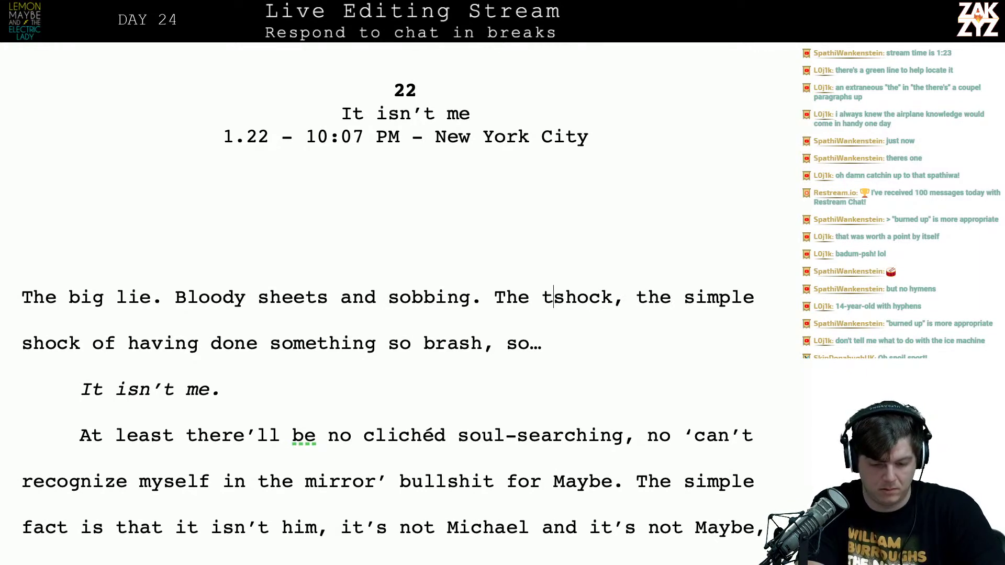
pyautogui.press('BackSpace')
pyautogui.press('BackSpace')
pyautogui.press('BackSpace')
pyautogui.press('BackSpace')
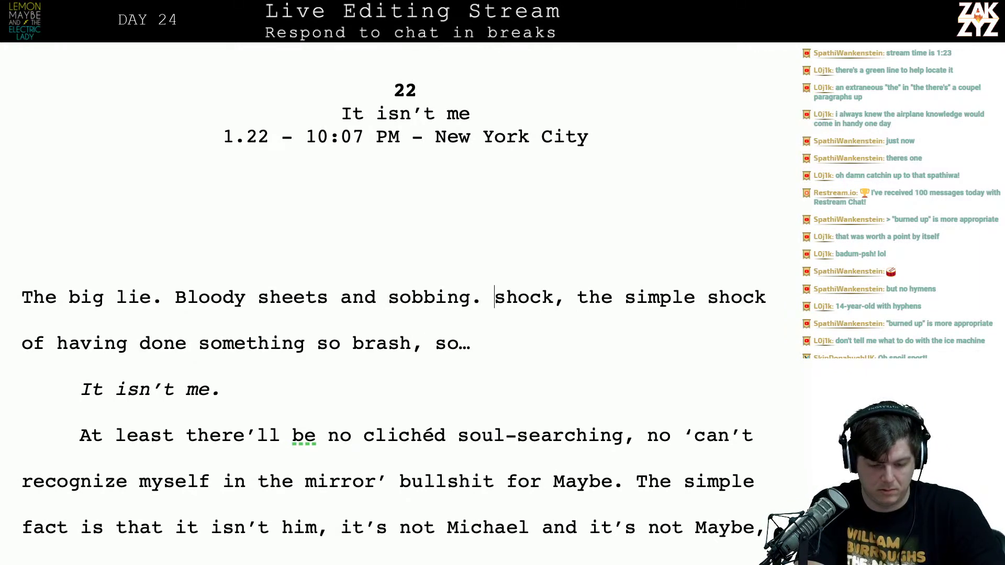
pyautogui.write('The numb')
pyautogui.press('BackSpace')
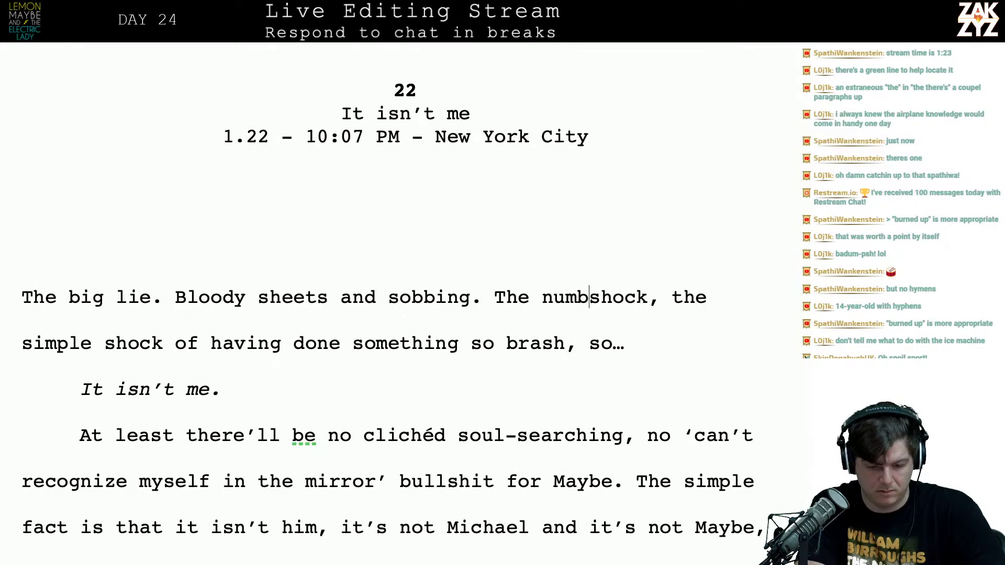
pyautogui.write(', shocked fee')
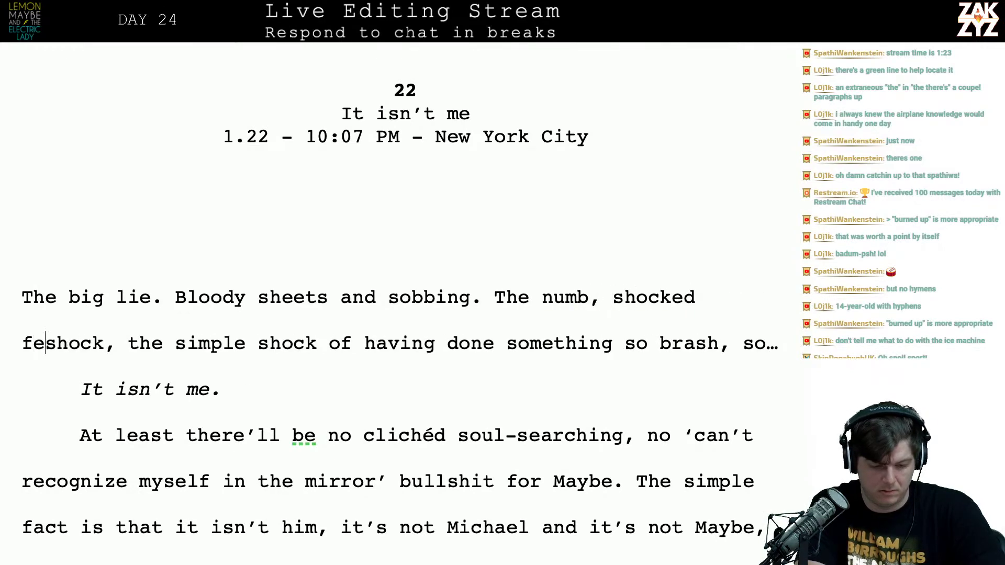
pyautogui.press('BackSpace')
pyautogui.press('BackSpace')
pyautogui.press('BackSpace')
pyautogui.press('BackSpace')
pyautogui.press('BackSpace')
pyautogui.press('BackSpace')
pyautogui.press('BackSpace')
pyautogui.press('BackSpace')
pyautogui.press('BackSpace')
pyautogui.press('BackSpace')
pyautogui.press('BackSpace')
pyautogui.press('BackSpace')
pyautogui.press('BackSpace')
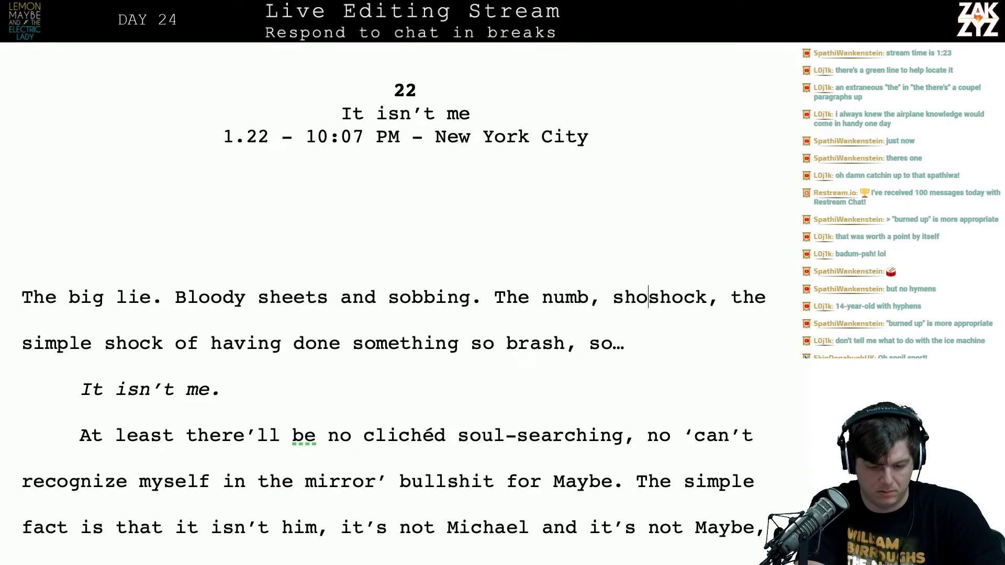
# Complete the sentence as "The numb shock of having done something unforgivable." and delete the old wording through "so brash, so…"
pyautogui.write('shoc')
pyautogui.write('k of having do')
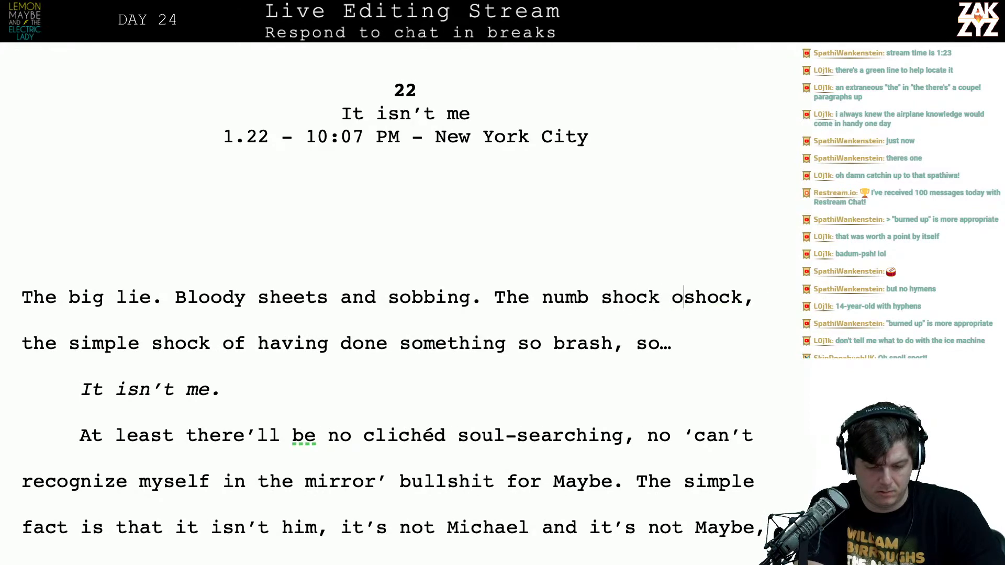
pyautogui.write('ne something u')
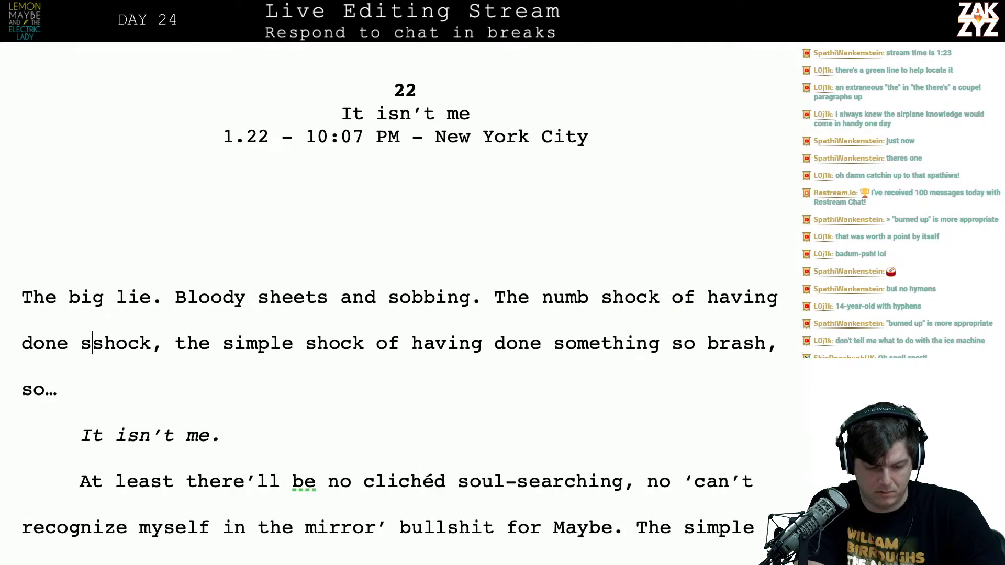
pyautogui.write('nforgivable.')
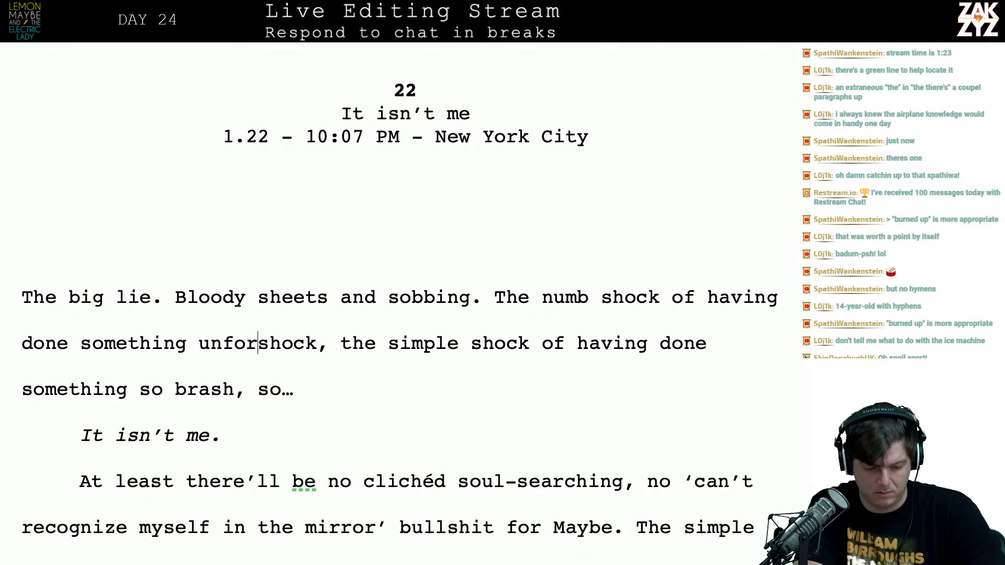
pyautogui.hotkey('shift', 'Down')
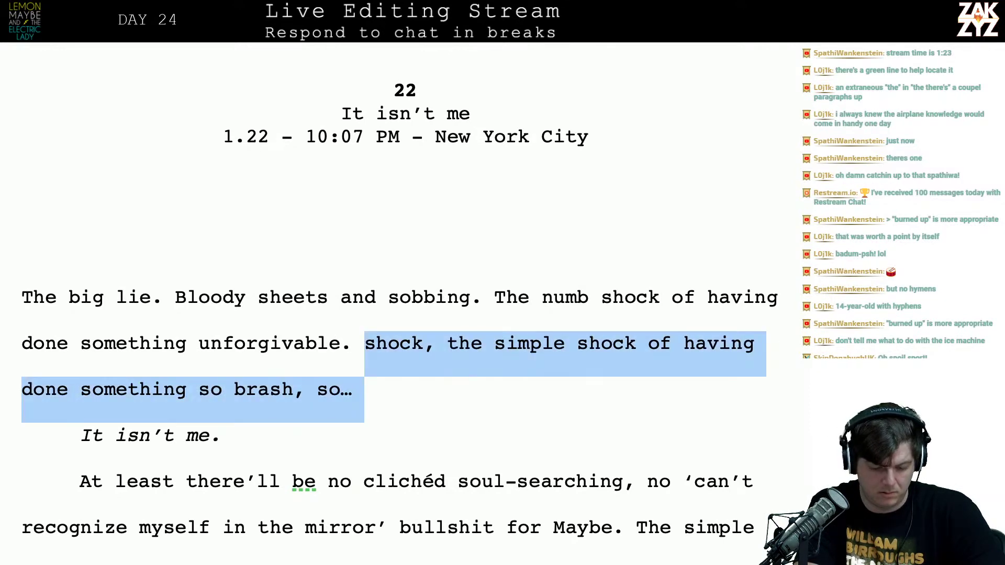
pyautogui.press('BackSpace')
pyautogui.press('BackSpace')
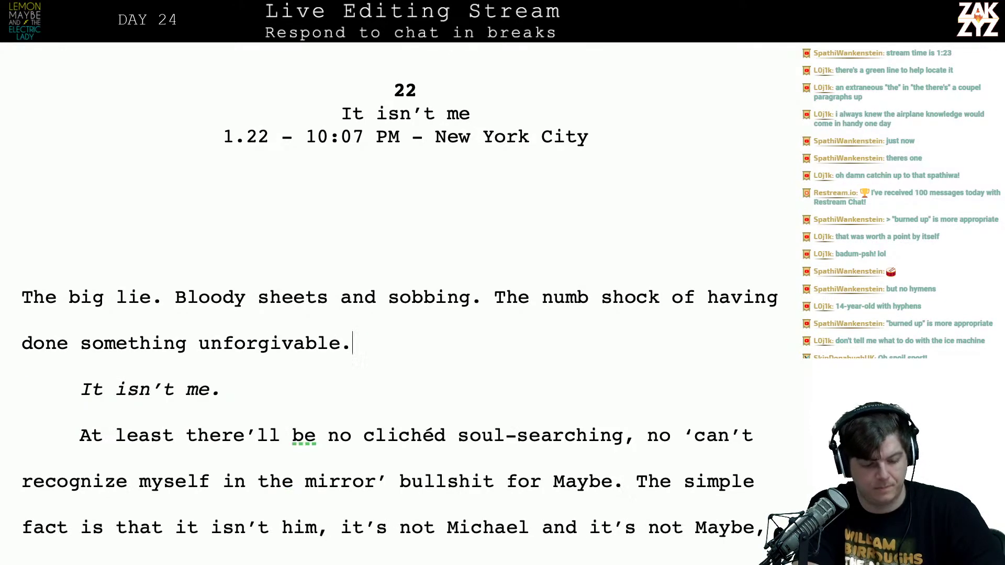
# Reread the revised first paragraph of chapter 22 and the lines following it, including "It isn't me."
pyautogui.scroll(-1, 400, 314)
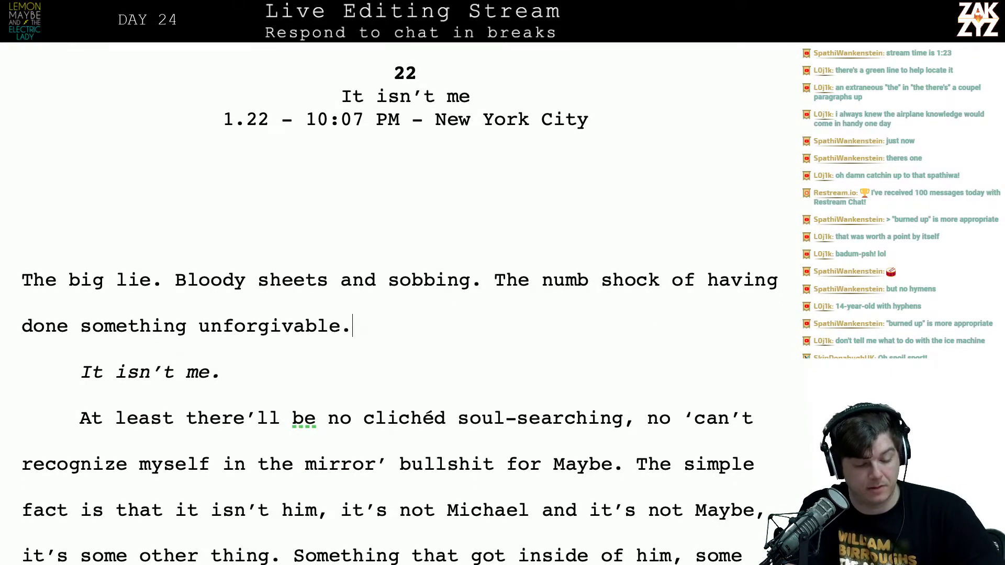
pyautogui.press('Left')
pyautogui.press('Left')
pyautogui.press('Left')
pyautogui.press('Left')
pyautogui.press('Left')
pyautogui.press('Left')
pyautogui.press('Left')
pyautogui.press('Left')
pyautogui.press('Left')
pyautogui.press('Left')
pyautogui.press('Left')
pyautogui.press('Left')
pyautogui.press('Left')
pyautogui.press('Left')
pyautogui.press('Left')
pyautogui.press('Left')
pyautogui.press('Left')
pyautogui.press('Left')
pyautogui.press('Left')
pyautogui.press('Left')
pyautogui.press('Left')
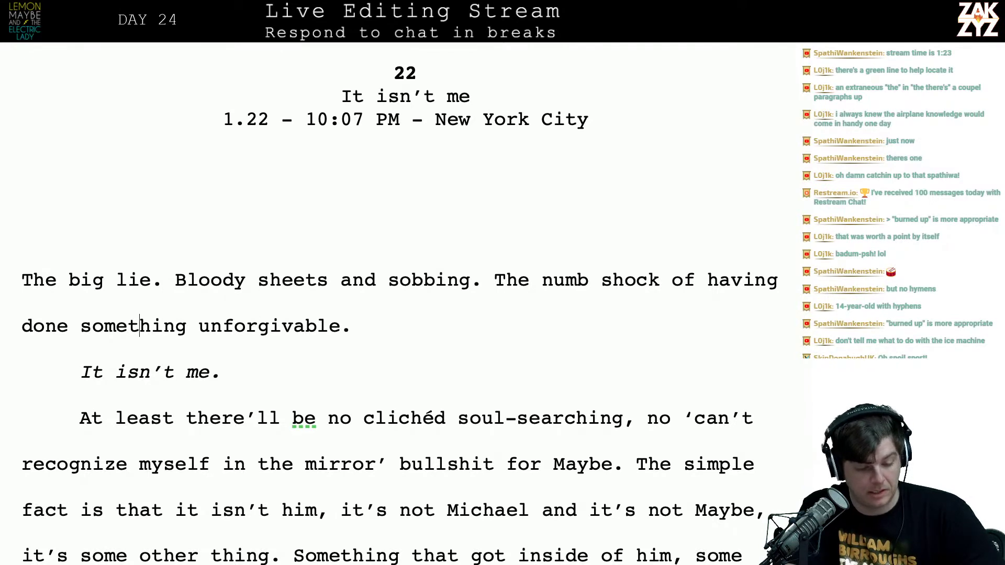
pyautogui.press('Down')
pyautogui.press('Right')
pyautogui.press('Down')
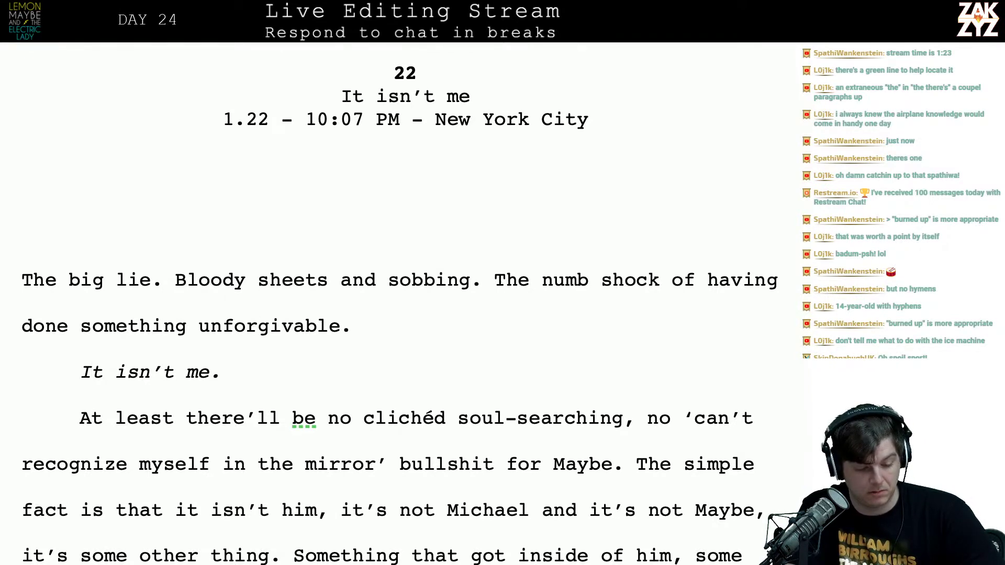
pyautogui.press('Down')
pyautogui.press('Up')
pyautogui.scroll(-1, 501, 252)
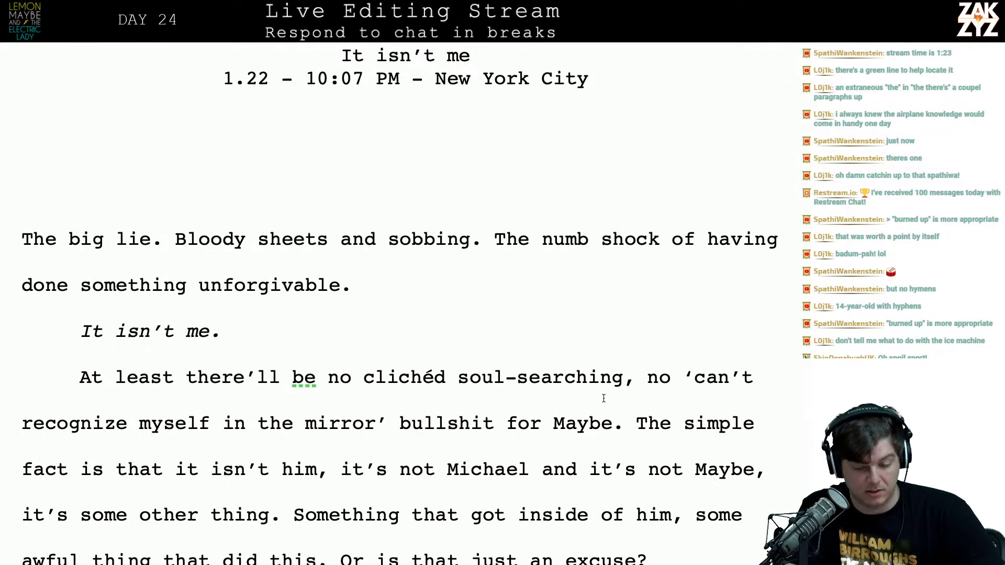
# Delete ", no" after "soul-searching" in the paragraph beginning "At least there'll be"
pyautogui.click(649, 374)
pyautogui.press('Left')
pyautogui.press('Left')
pyautogui.press('Left')
pyautogui.press('Left')
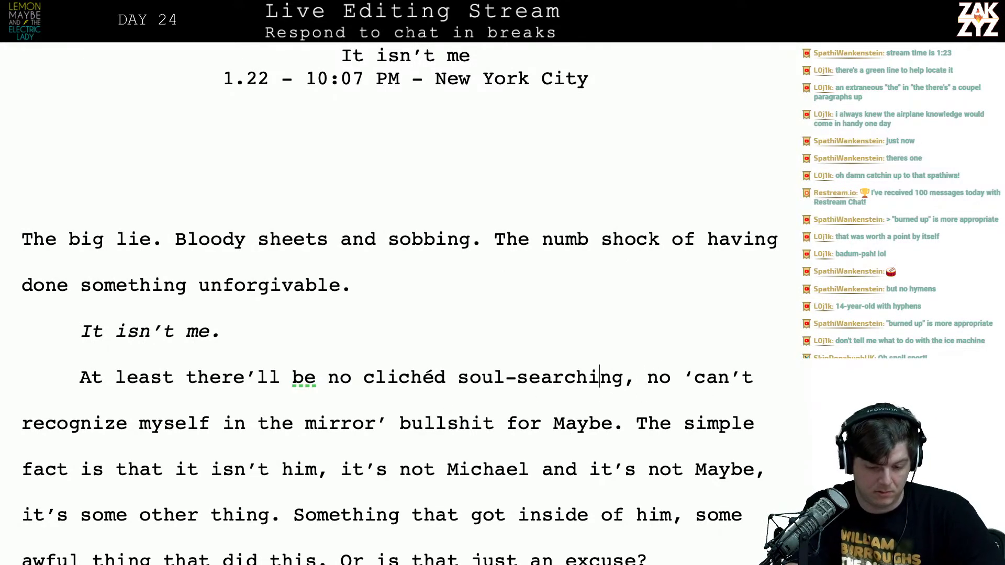
pyautogui.press('Right')
pyautogui.press('Right')
pyautogui.hotkey('shift', 'Right')
pyautogui.hotkey('shift', 'Right')
pyautogui.hotkey('shift', 'Right')
pyautogui.hotkey('shift', 'Right')
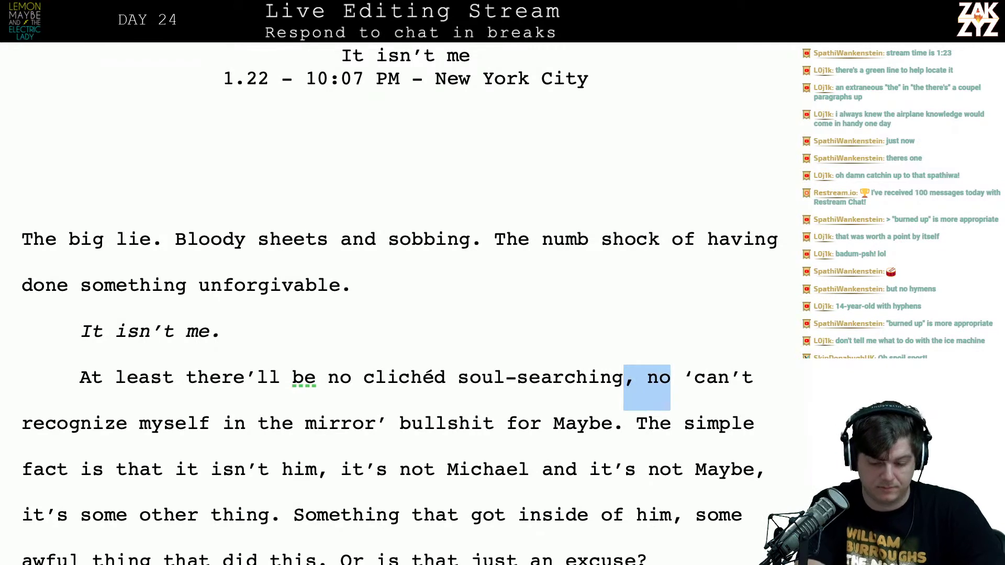
pyautogui.press('BackSpace')
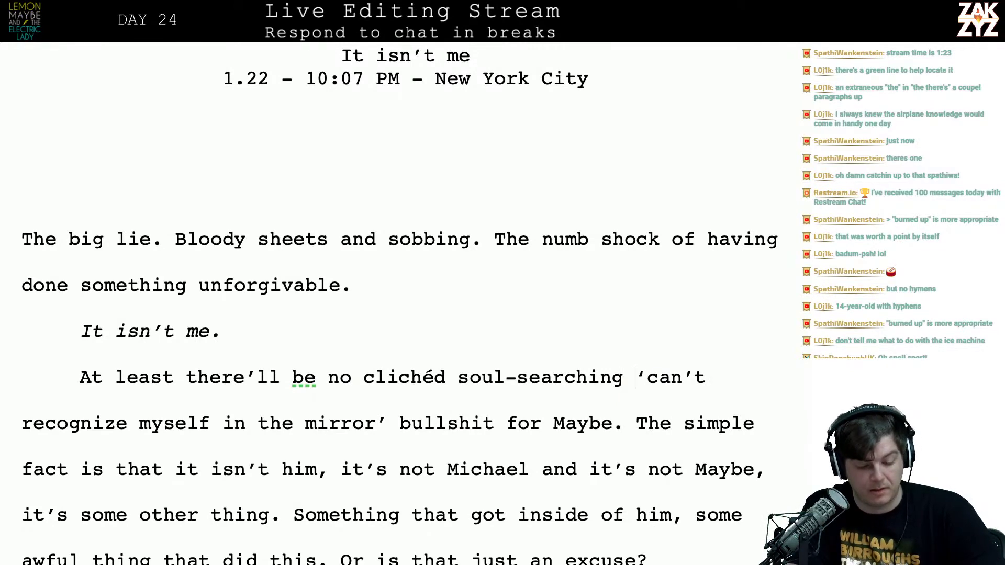
# Place the text cursor at the very start of the paragraph beginning "At least there'll be"
pyautogui.click(399, 377)
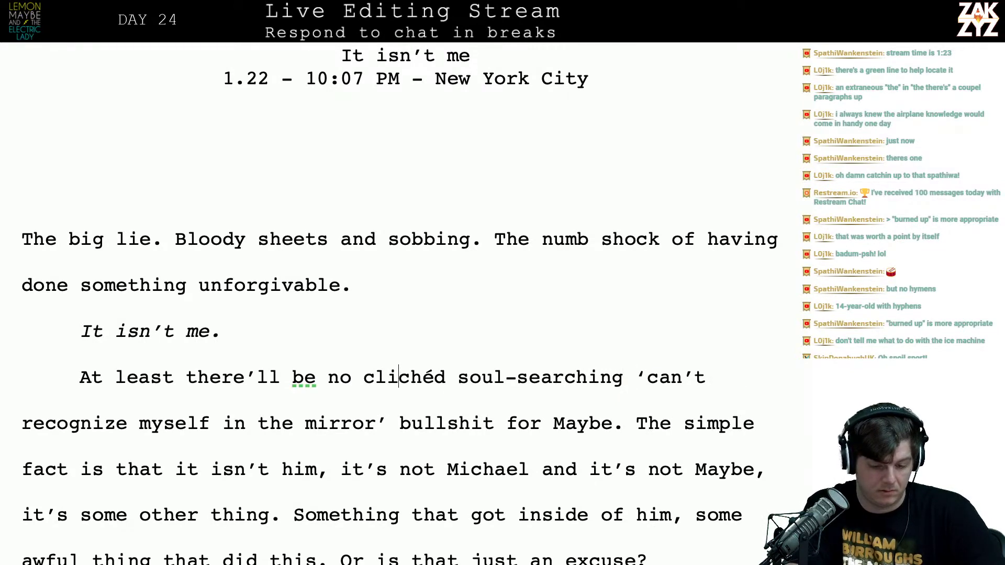
pyautogui.press('Left')
pyautogui.press('Left')
pyautogui.press('Left')
pyautogui.press('Left')
pyautogui.press('Left')
pyautogui.press('Left')
pyautogui.press('Left')
pyautogui.press('Left')
pyautogui.press('Left')
pyautogui.press('Left')
pyautogui.press('Left')
pyautogui.press('Left')
pyautogui.press('Left')
pyautogui.press('Left')
pyautogui.press('Left')
pyautogui.press('Left')
pyautogui.press('Left')
pyautogui.press('Left')
pyautogui.press('Left')
pyautogui.press('Left')
pyautogui.press('Right')
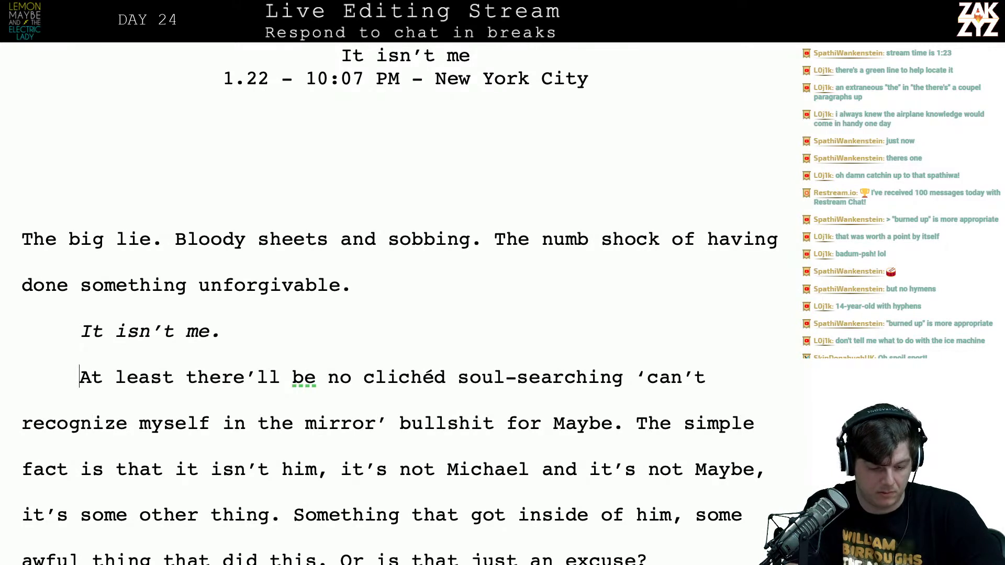
pyautogui.write('T')
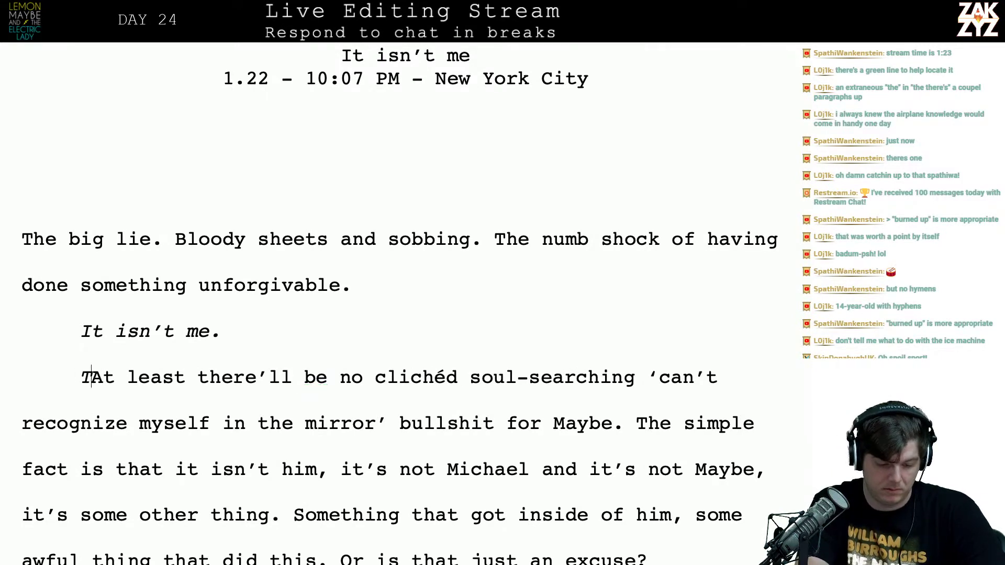
pyautogui.write("here'")
pyautogui.press('BackSpace')
pyautogui.press('BackSpace')
pyautogui.press('BackSpace')
pyautogui.press('BackSpace')
pyautogui.press('BackSpace')
pyautogui.press('BackSpace')
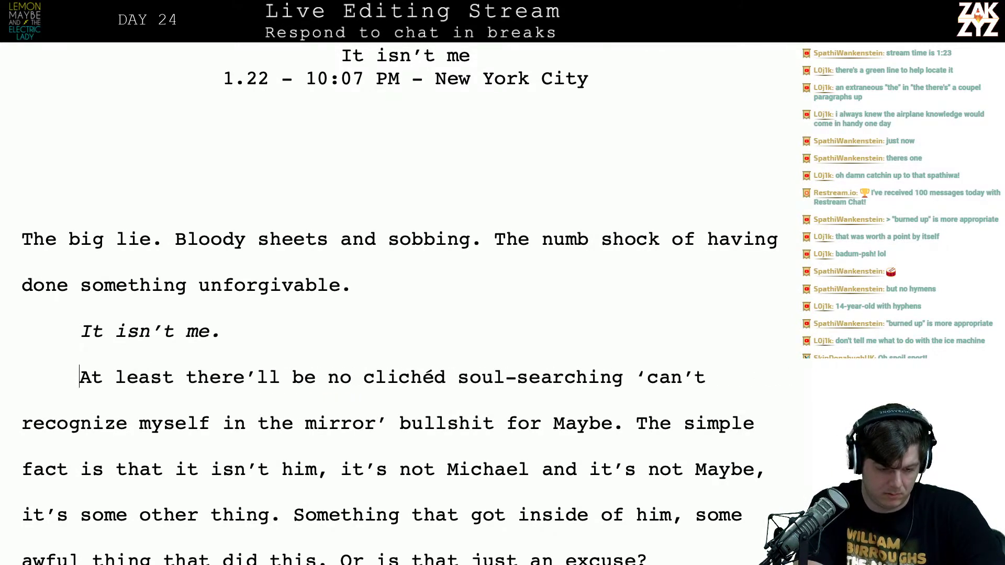
# Replace the paragraph's opening words "At least there'll be no" with "There'll be no", keeping "clichéd" directly after them
pyautogui.write("There's")
pyautogui.press('BackSpace')
pyautogui.press('BackSpace')
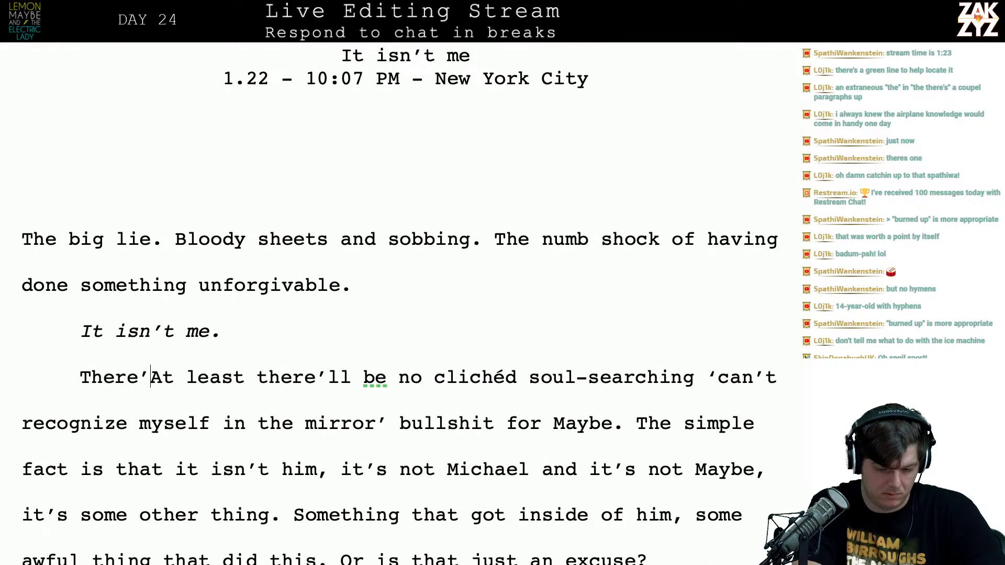
pyautogui.write('ll be no cliche')
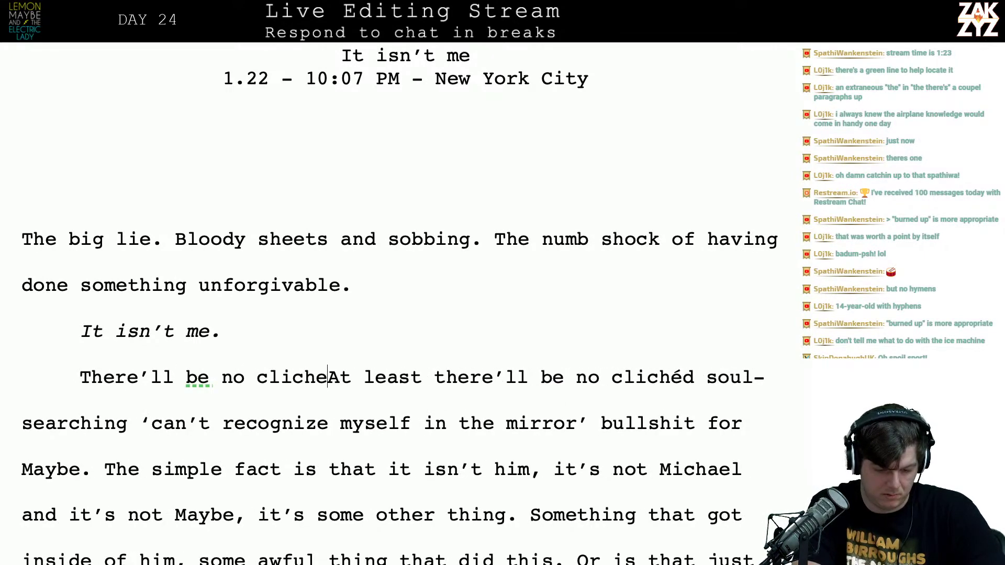
pyautogui.write('de')
pyautogui.press('BackSpace')
pyautogui.press('BackSpace')
pyautogui.press('BackSpace')
pyautogui.press('BackSpace')
pyautogui.press('BackSpace')
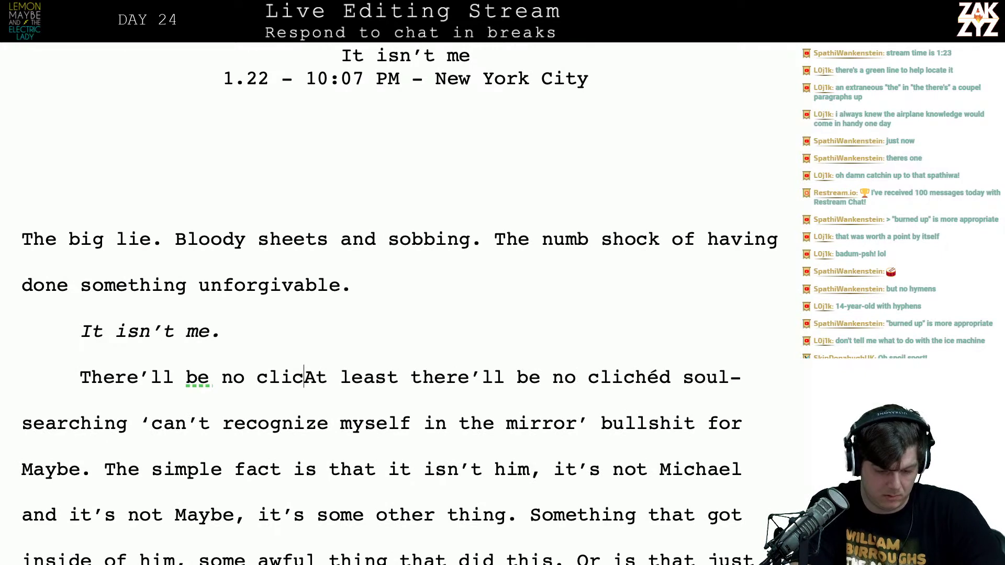
pyautogui.hotkey('ctrl', 'Left')
pyautogui.hotkey('shift', 'Right')
pyautogui.hotkey('shift', 'Right')
pyautogui.hotkey('shift', 'Right')
pyautogui.hotkey('shift', 'Right')
pyautogui.hotkey('shift', 'Right')
pyautogui.hotkey('shift', 'Right')
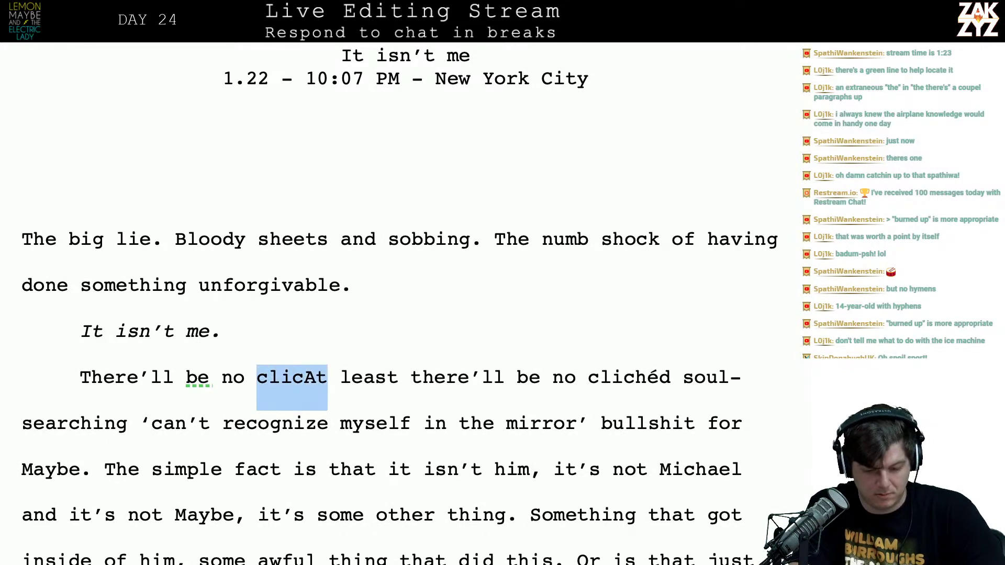
pyautogui.hotkey('shift', 'Right')
pyautogui.hotkey('shift', 'Right')
pyautogui.hotkey('shift', 'Right')
pyautogui.hotkey('shift', 'Right')
pyautogui.hotkey('shift', 'Right')
pyautogui.hotkey('shift', 'Right')
pyautogui.hotkey('shift', 'Right')
pyautogui.hotkey('shift', 'Right')
pyautogui.hotkey('shift', 'Right')
pyautogui.hotkey('shift', 'Right')
pyautogui.hotkey('shift', 'Right')
pyautogui.hotkey('shift', 'Right')
pyautogui.hotkey('shift', 'Right')
pyautogui.hotkey('shift', 'Right')
pyautogui.hotkey('shift', 'Right')
pyautogui.hotkey('shift', 'Right')
pyautogui.hotkey('shift', 'Right')
pyautogui.hotkey('shift', 'Right')
pyautogui.hotkey('shift', 'Right')
pyautogui.hotkey('shift', 'Right')
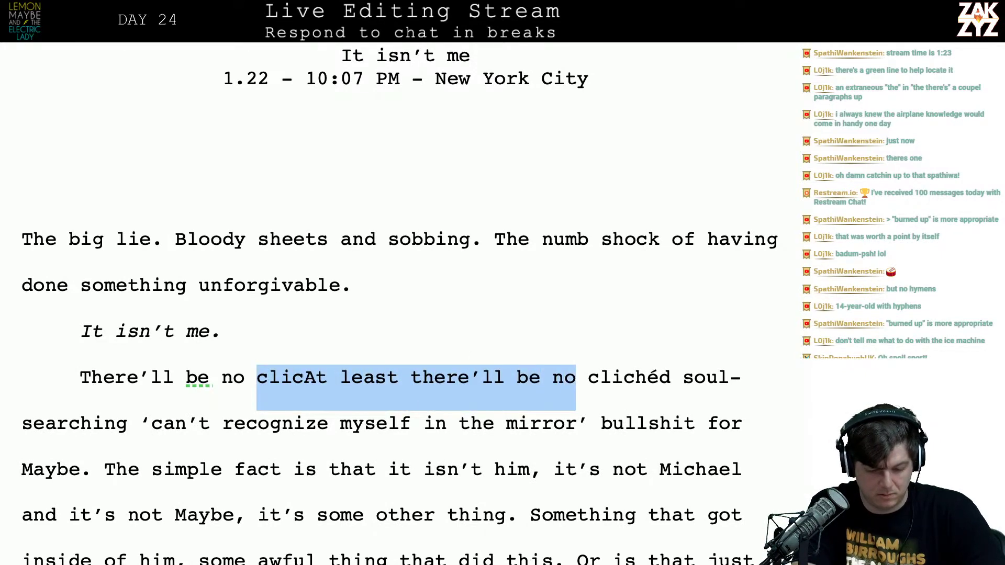
pyautogui.press('Delete')
# Delete "soul-searching" between "clichéd" and "'can't recognize myself in the mirror'"
pyautogui.press('Right')
pyautogui.press('Right')
pyautogui.press('Right')
pyautogui.press('Right')
pyautogui.press('Right')
pyautogui.press('Right')
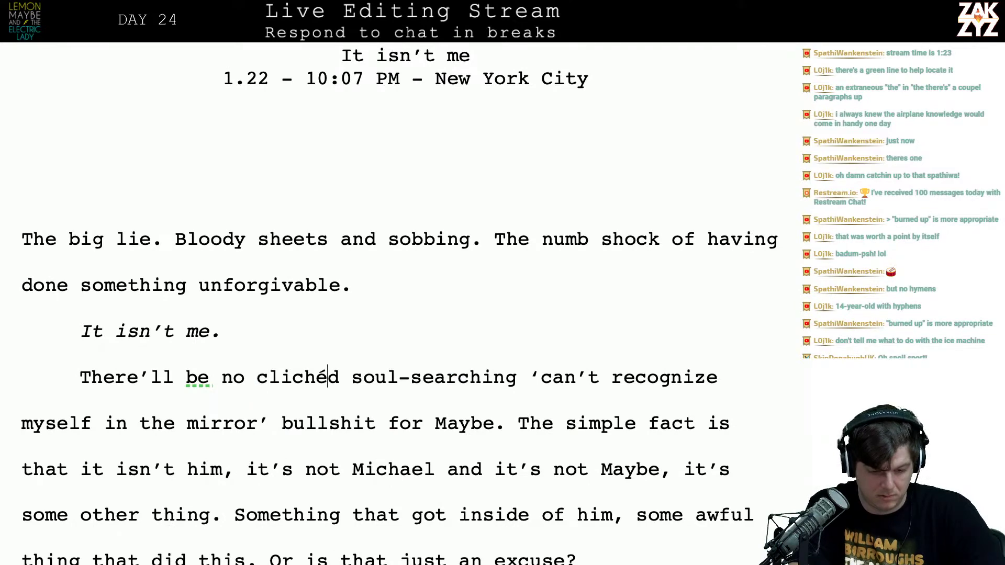
pyautogui.press('Right')
pyautogui.press('Right')
pyautogui.press('Right')
pyautogui.press('Right')
pyautogui.press('Right')
pyautogui.press('Right')
pyautogui.press('Right')
pyautogui.press('Right')
pyautogui.press('Right')
pyautogui.press('Right')
pyautogui.press('Right')
pyautogui.press('Right')
pyautogui.press('Right')
pyautogui.press('Right')
pyautogui.press('Right')
pyautogui.press('Right')
pyautogui.press('Right')
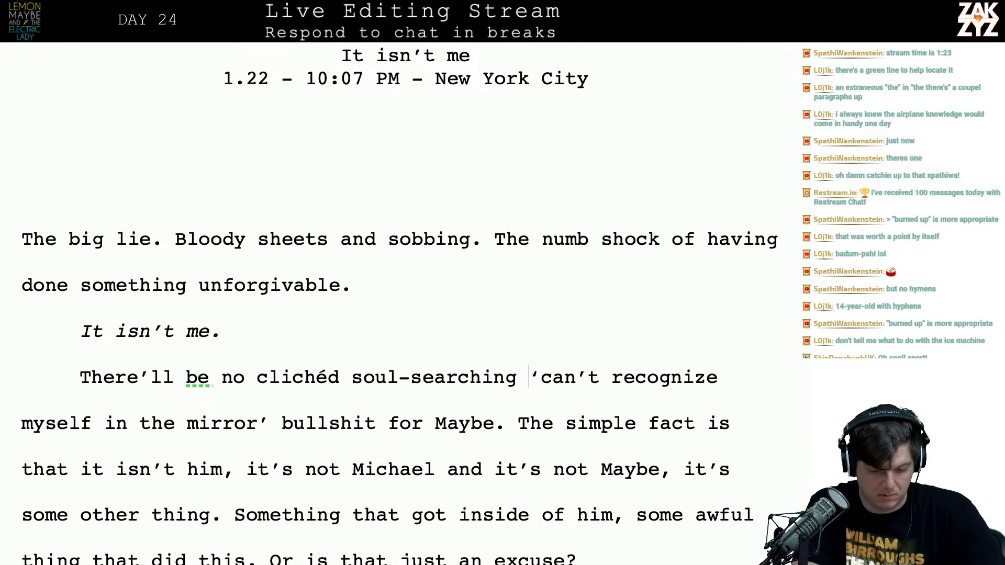
pyautogui.press('BackSpace')
pyautogui.press('BackSpace')
pyautogui.press('BackSpace')
pyautogui.press('BackSpace')
pyautogui.press('BackSpace')
pyautogui.press('BackSpace')
pyautogui.press('BackSpace')
pyautogui.press('BackSpace')
pyautogui.press('BackSpace')
pyautogui.press('BackSpace')
pyautogui.press('BackSpace')
pyautogui.press('BackSpace')
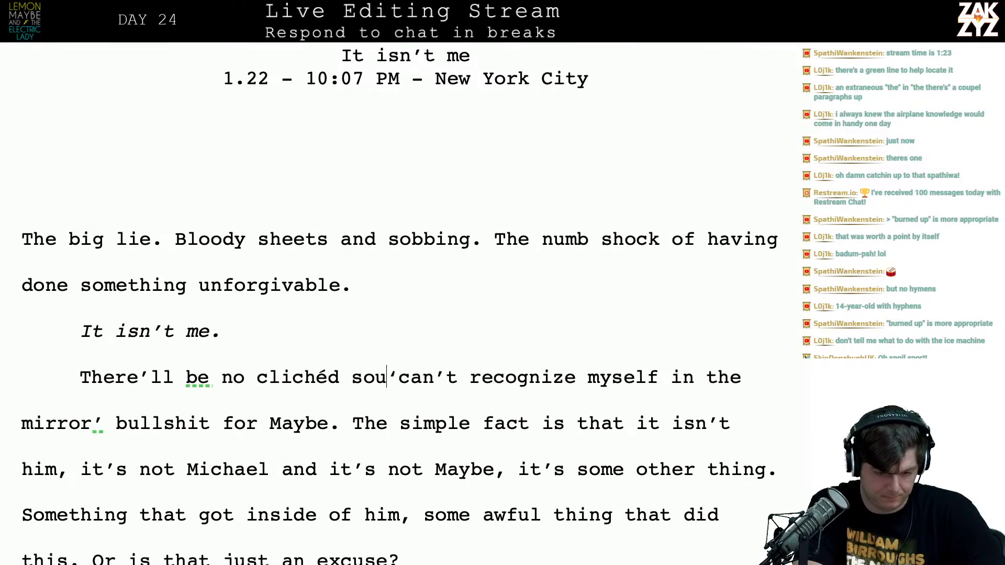
pyautogui.press('BackSpace')
pyautogui.press('BackSpace')
pyautogui.press('BackSpace')
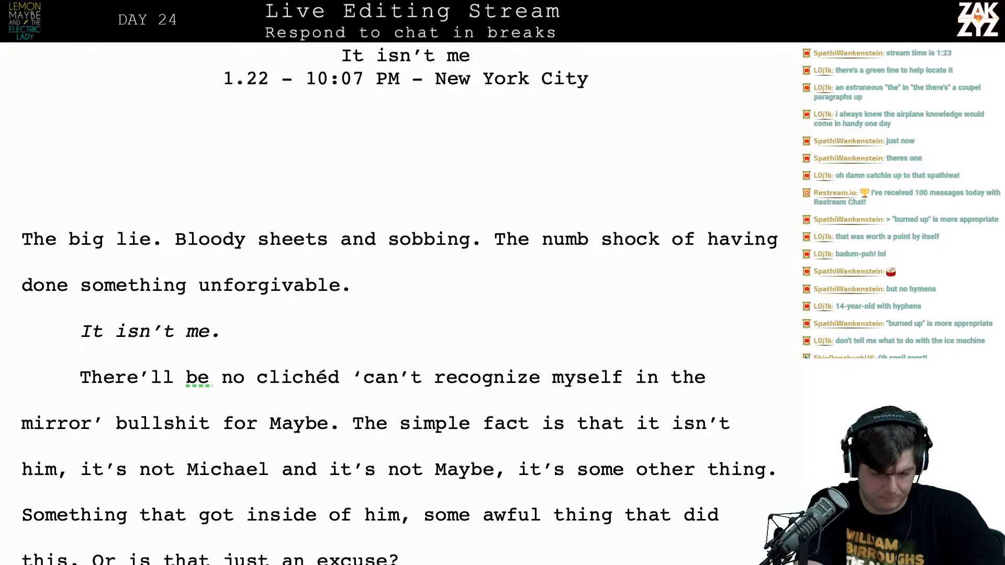
# Italicize "can't recognize myself in the mirror" and remove the single quotation marks around it
pyautogui.press('Delete')
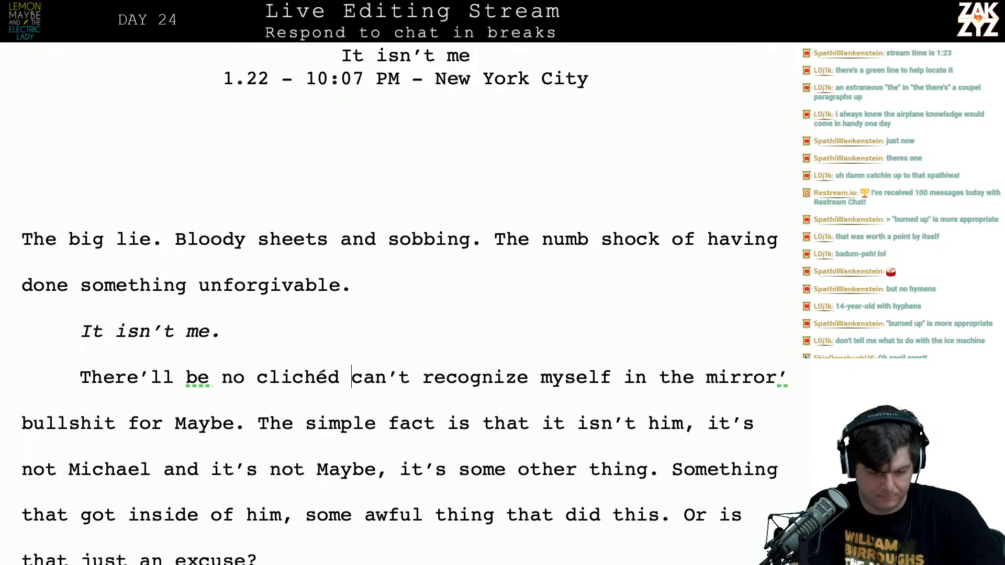
pyautogui.hotkey('shift', 'Right')
pyautogui.hotkey('shift', 'Right')
pyautogui.hotkey('shift', 'Right')
pyautogui.hotkey('shift', 'Right')
pyautogui.hotkey('shift', 'Right')
pyautogui.hotkey('shift', 'Right')
pyautogui.hotkey('shift', 'Right')
pyautogui.hotkey('shift', 'Right')
pyautogui.hotkey('shift', 'Right')
pyautogui.hotkey('shift', 'Right')
pyautogui.hotkey('shift', 'Right')
pyautogui.hotkey('shift', 'Right')
pyautogui.hotkey('shift', 'Right')
pyautogui.hotkey('shift', 'Right')
pyautogui.hotkey('shift', 'Right')
pyautogui.hotkey('shift', 'Right')
pyautogui.hotkey('shift', 'Right')
pyautogui.hotkey('shift', 'Right')
pyautogui.hotkey('shift', 'Right')
pyautogui.hotkey('shift', 'Right')
pyautogui.hotkey('shift', 'Right')
pyautogui.hotkey('shift', 'Right')
pyautogui.hotkey('shift', 'Right')
pyautogui.hotkey('shift', 'Right')
pyautogui.hotkey('shift', 'Right')
pyautogui.hotkey('shift', 'Right')
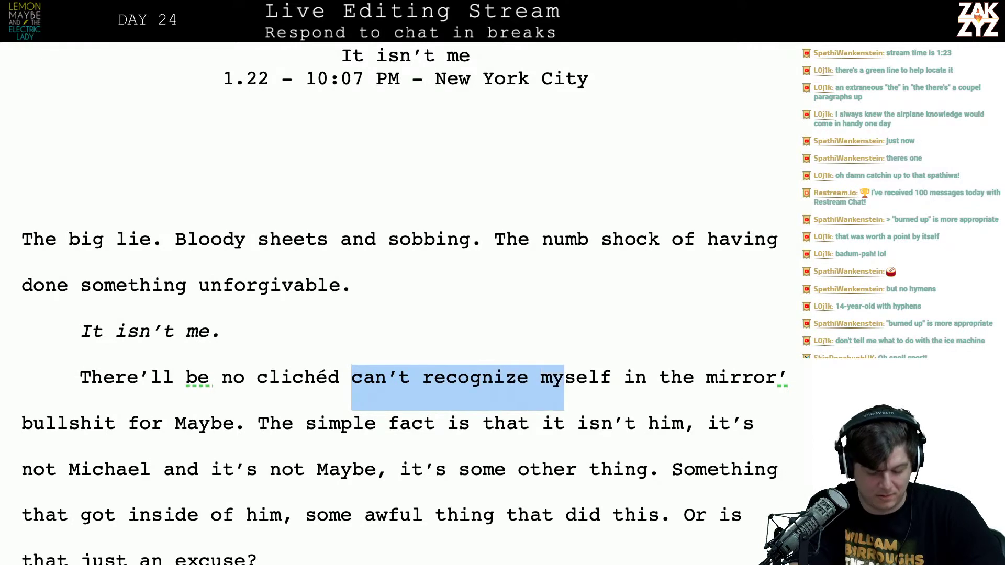
pyautogui.hotkey('shift', 'Right')
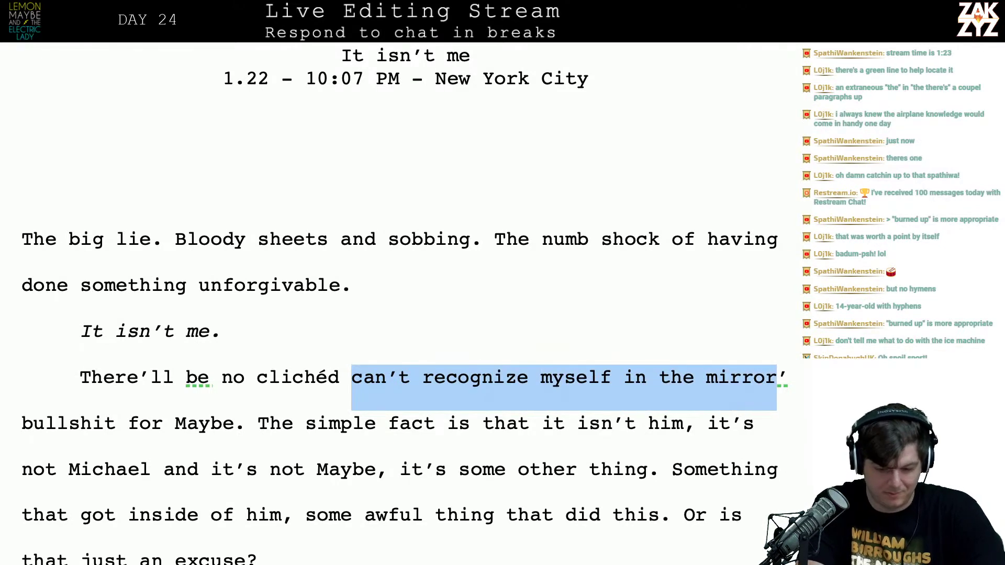
pyautogui.hotkey('ctrl', 'i')
pyautogui.press('Right')
pyautogui.press('BackSpace')
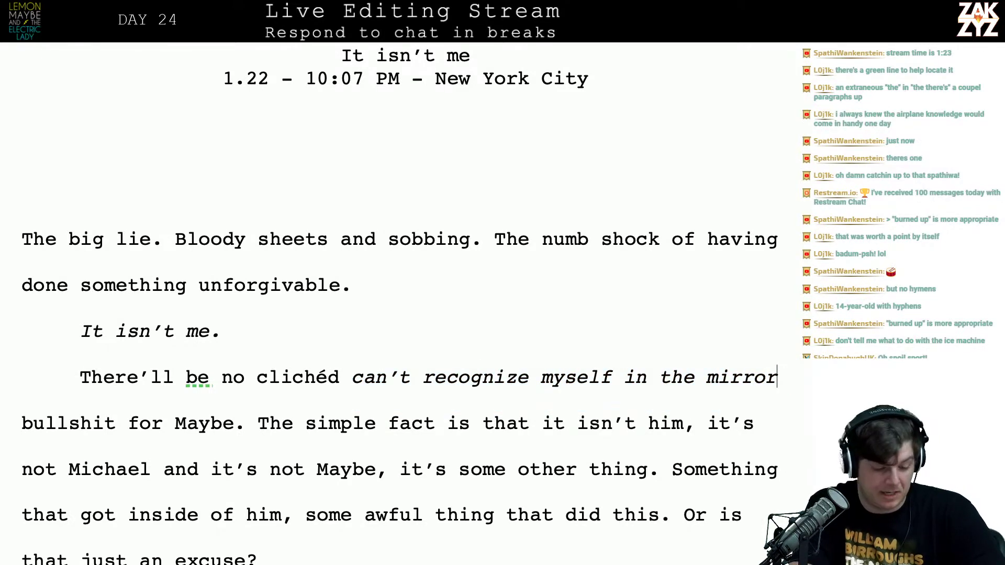
# Replace "bullshit" with "moment" before "for Maybe" and continue to the lines below
pyautogui.hotkey('shift', 'Right')
pyautogui.hotkey('shift', 'Right')
pyautogui.hotkey('shift', 'Right')
pyautogui.hotkey('shift', 'Right')
pyautogui.hotkey('shift', 'Right')
pyautogui.hotkey('shift', 'Right')
pyautogui.hotkey('shift', 'Right')
pyautogui.hotkey('shift', 'Right')
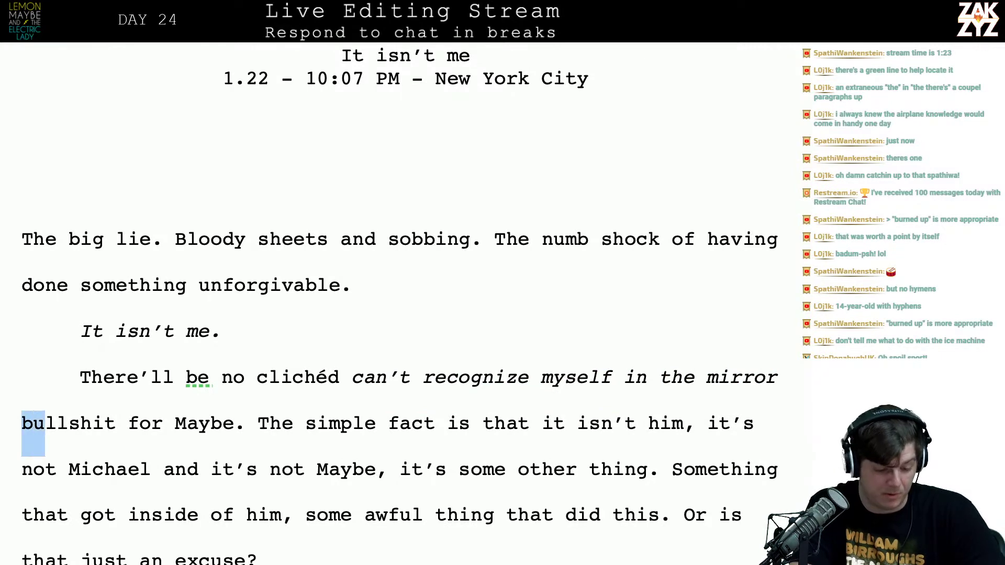
pyautogui.write('moment')
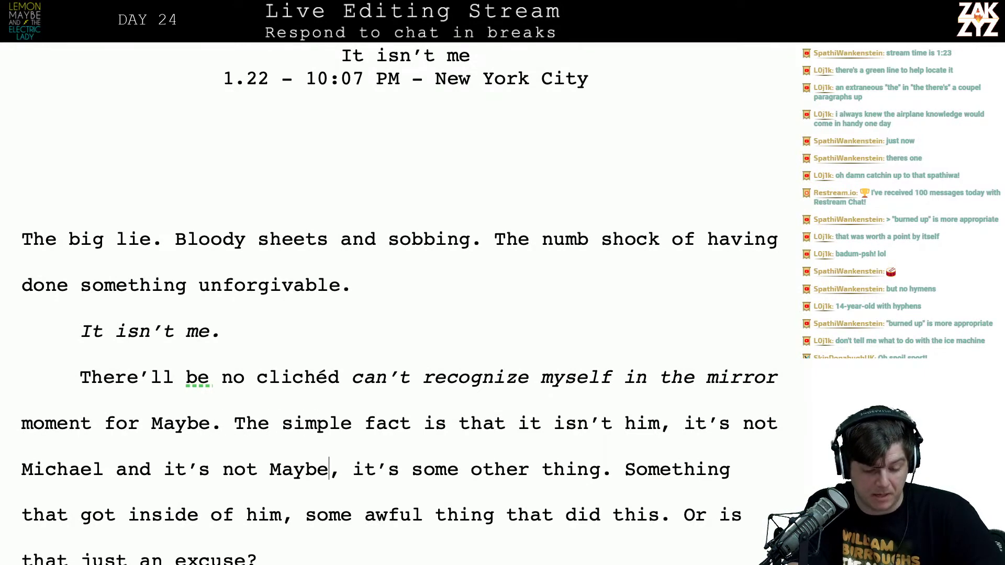
pyautogui.press('Down')
pyautogui.press('Down')
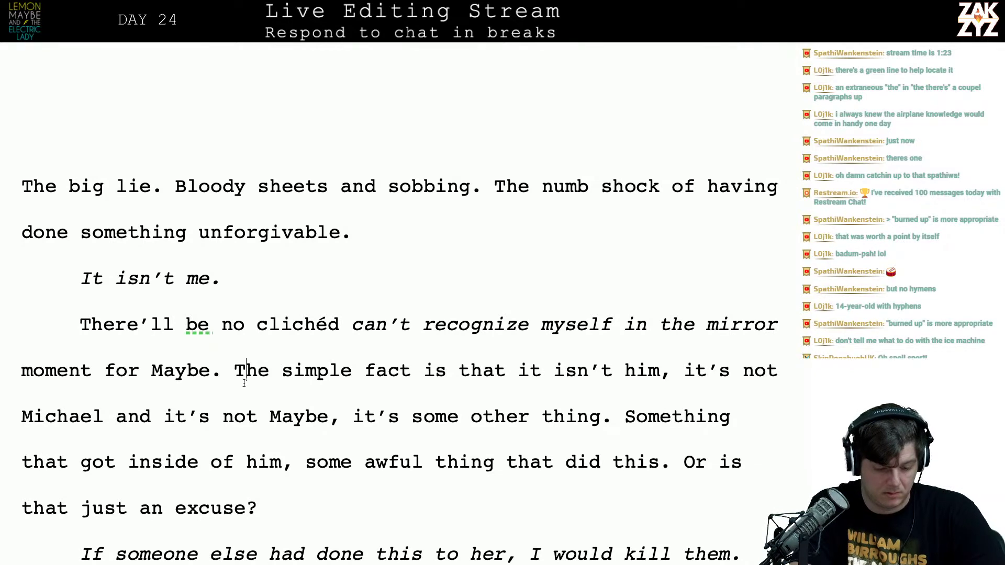
# Split the paragraph before "The simple fact is that it isn't him" so that sentence begins a new paragraph
pyautogui.hotkey('ctrl', 'Left')
pyautogui.hotkey('ctrl', 'Left')
pyautogui.press('Return')
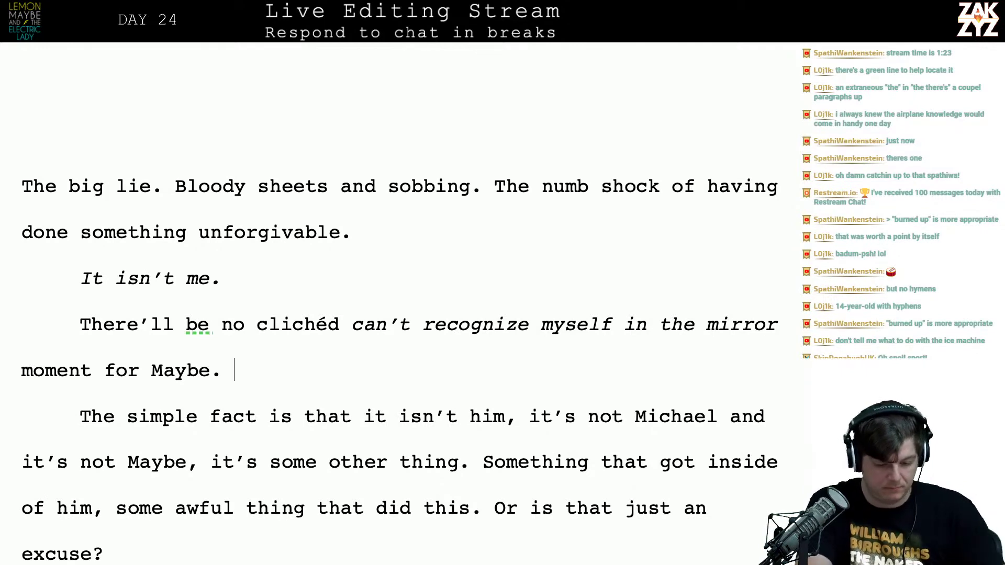
pyautogui.write('He tries')
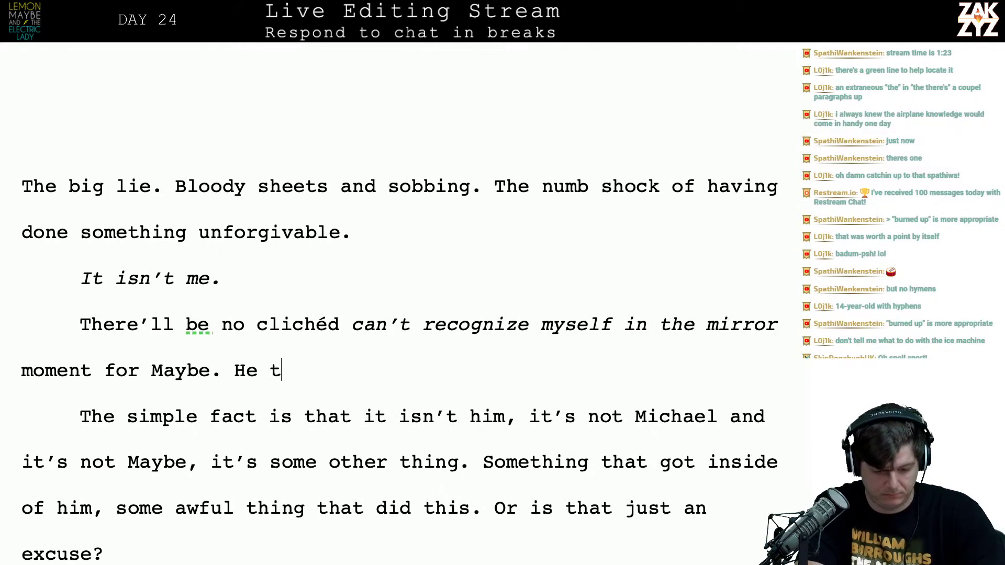
pyautogui.press('BackSpace')
pyautogui.press('BackSpace')
pyautogui.write('s')
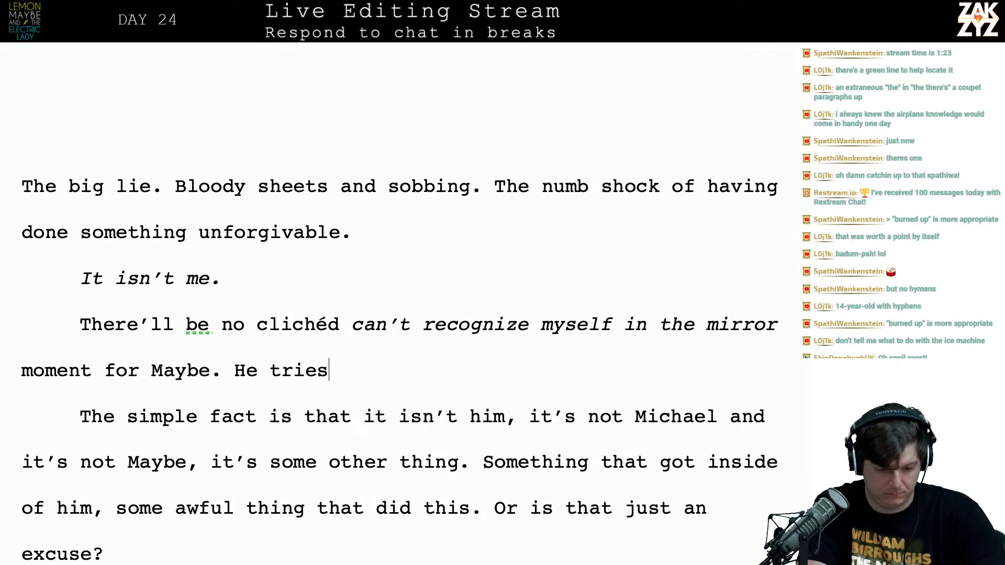
pyautogui.press('BackSpace')
pyautogui.press('BackSpace')
pyautogui.press('BackSpace')
pyautogui.press('BackSpace')
pyautogui.press('BackSpace')
pyautogui.press('BackSpace')
pyautogui.press('BackSpace')
pyautogui.write('M')
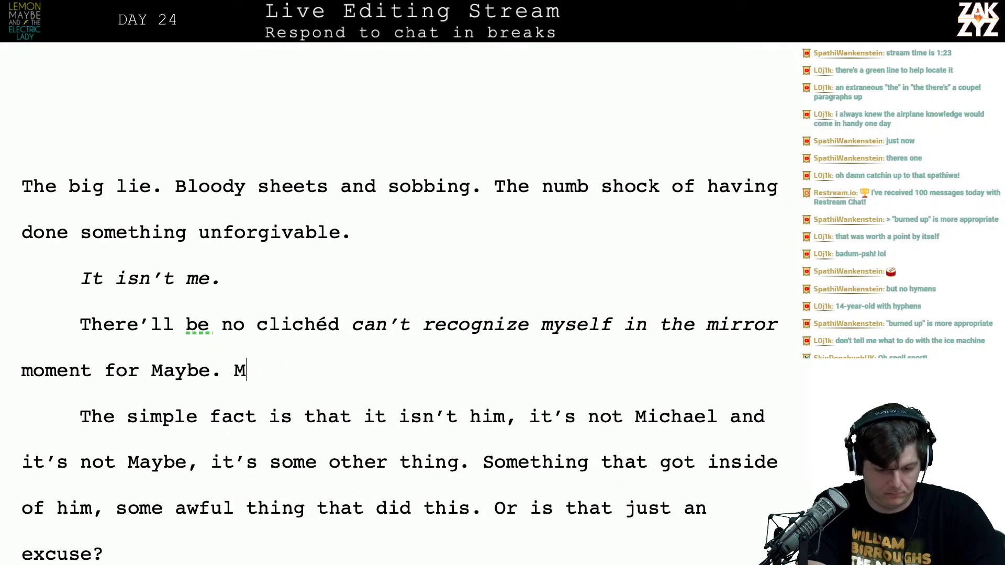
pyautogui.press('BackSpace')
pyautogui.write('He tells')
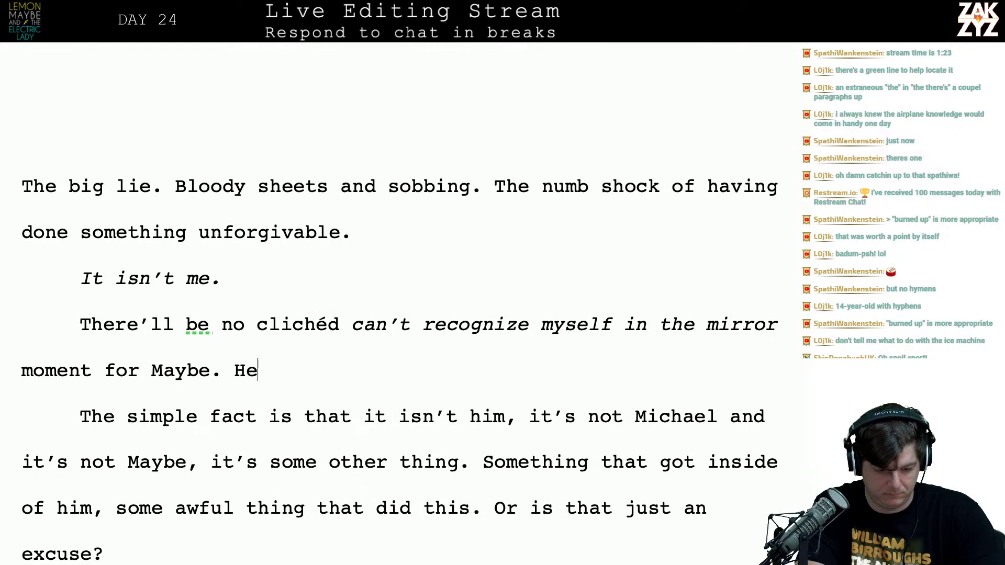
pyautogui.press('BackSpace')
pyautogui.press('BackSpace')
pyautogui.press('BackSpace')
pyautogui.press('BackSpace')
pyautogui.press('BackSpace')
pyautogui.press('BackSpace')
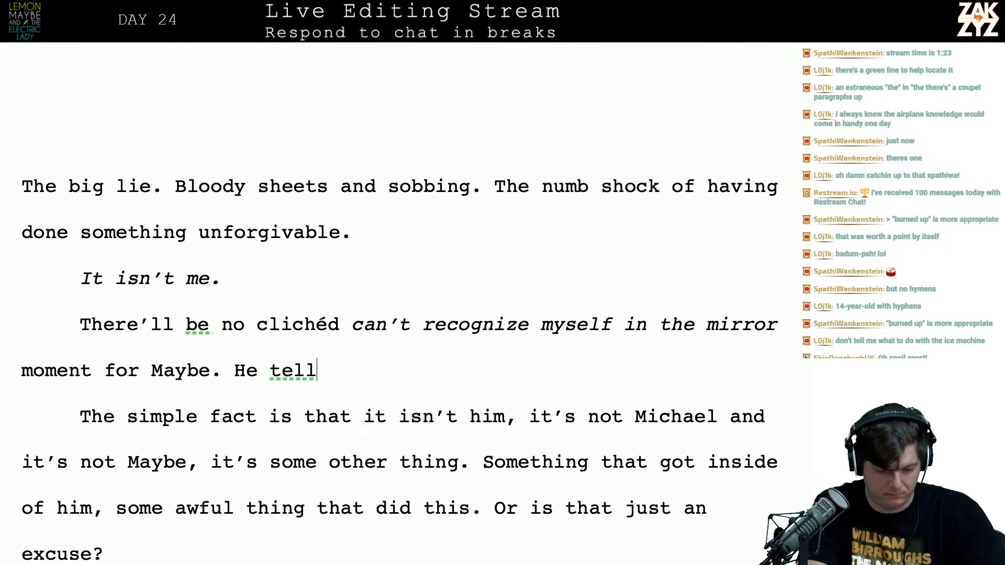
# Write "He would have never done this." after "moment for Maybe."
pyautogui.write('would have never do')
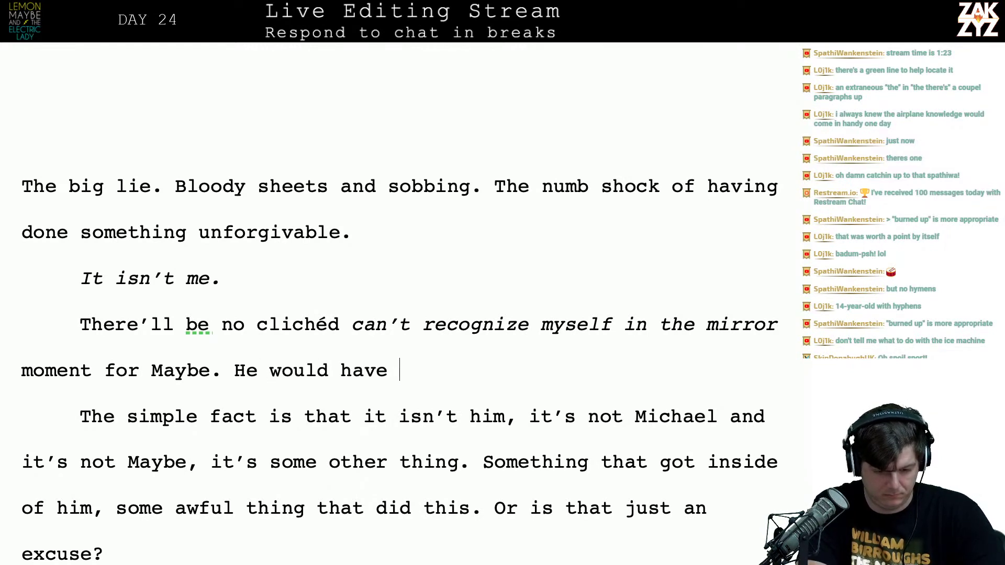
pyautogui.press('BackSpace')
pyautogui.write('ever done this,')
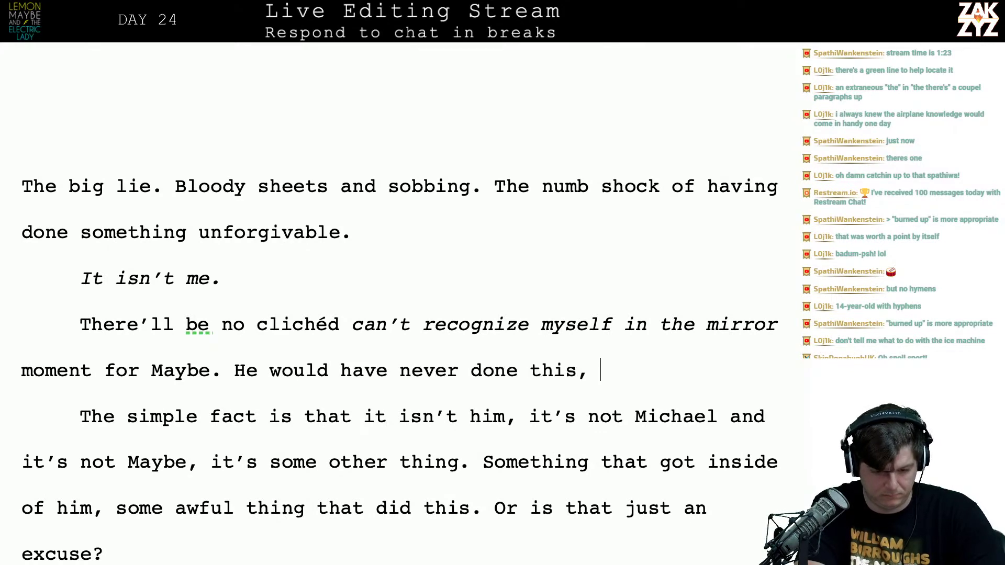
pyautogui.write(' someth')
pyautogui.press('BackSpace')
pyautogui.press('BackSpace')
pyautogui.press('BackSpace')
pyautogui.press('BackSpace')
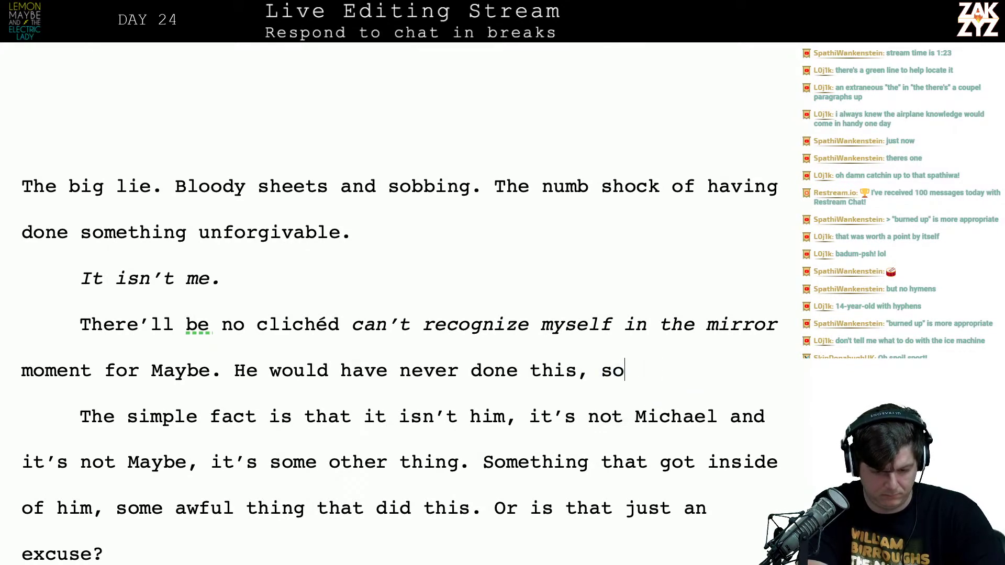
pyautogui.press('BackSpace')
pyautogui.press('BackSpace')
pyautogui.press('BackSpace')
pyautogui.press('BackSpace')
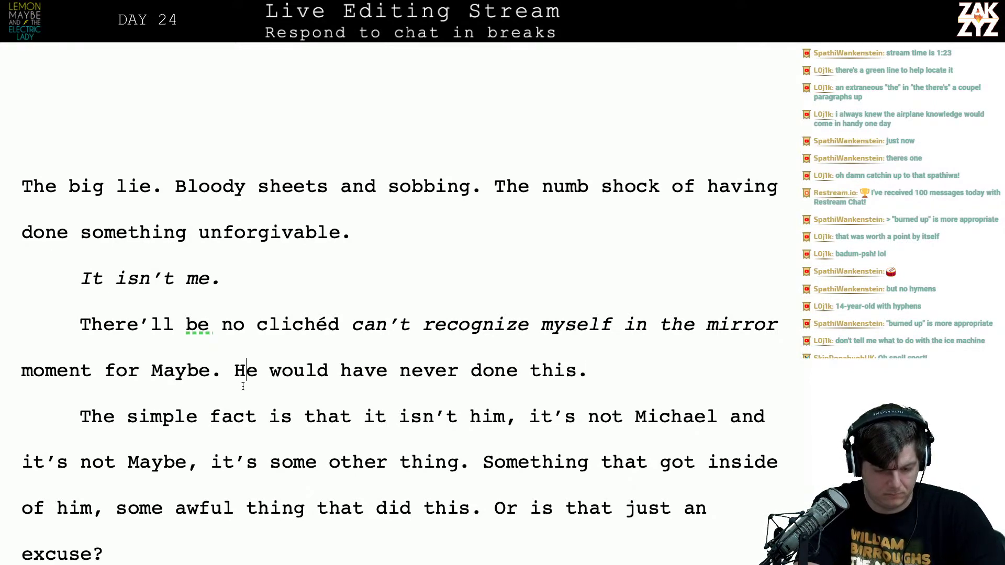
# Move "He would have never done this." into its own paragraph and return to the end of the line above
pyautogui.press('Left')
pyautogui.press('Return')
pyautogui.press('Left')
pyautogui.write('Th')
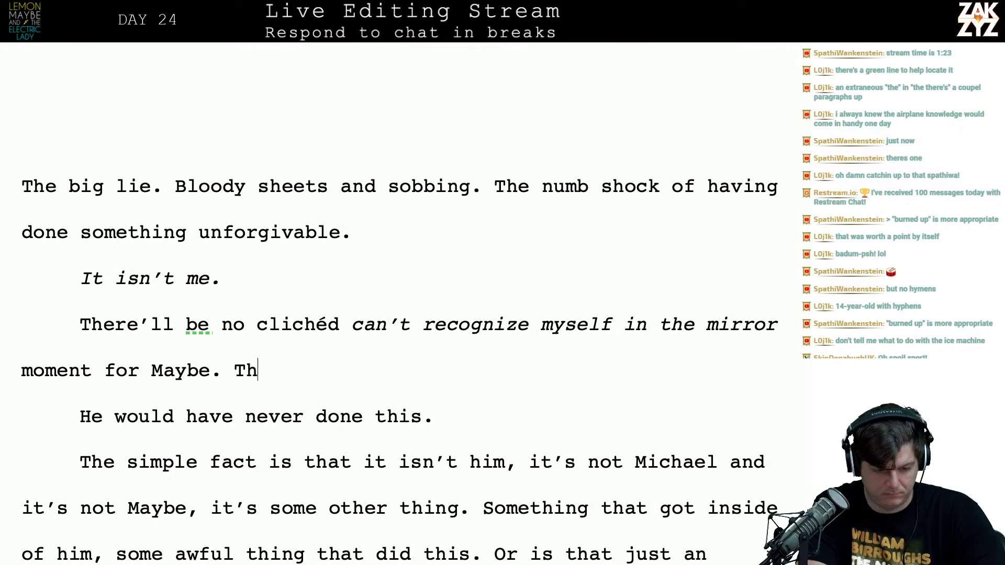
pyautogui.write('is')
pyautogui.press('BackSpace')
pyautogui.press('BackSpace')
pyautogui.press('BackSpace')
pyautogui.press('BackSpace')
# Add "He wouldn't have done this." after "moment for Maybe."
pyautogui.write("He wouldn't a")
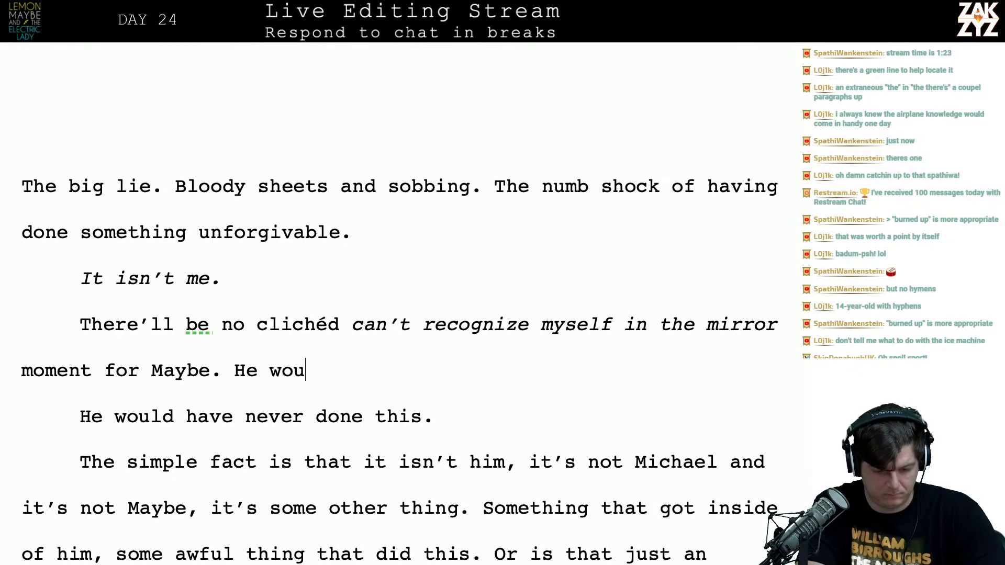
pyautogui.press('BackSpace')
pyautogui.write('ha')
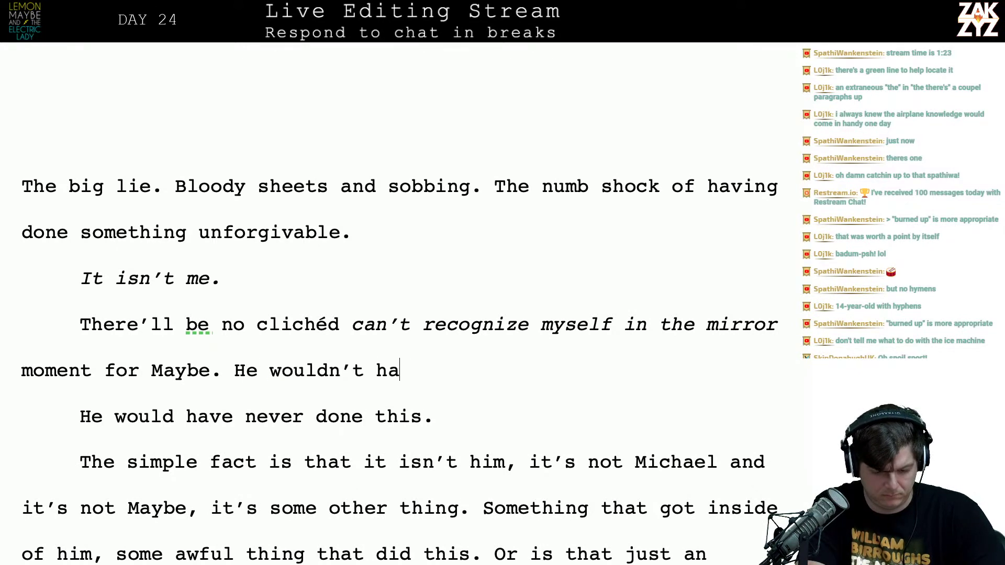
pyautogui.write('ve done this. ')
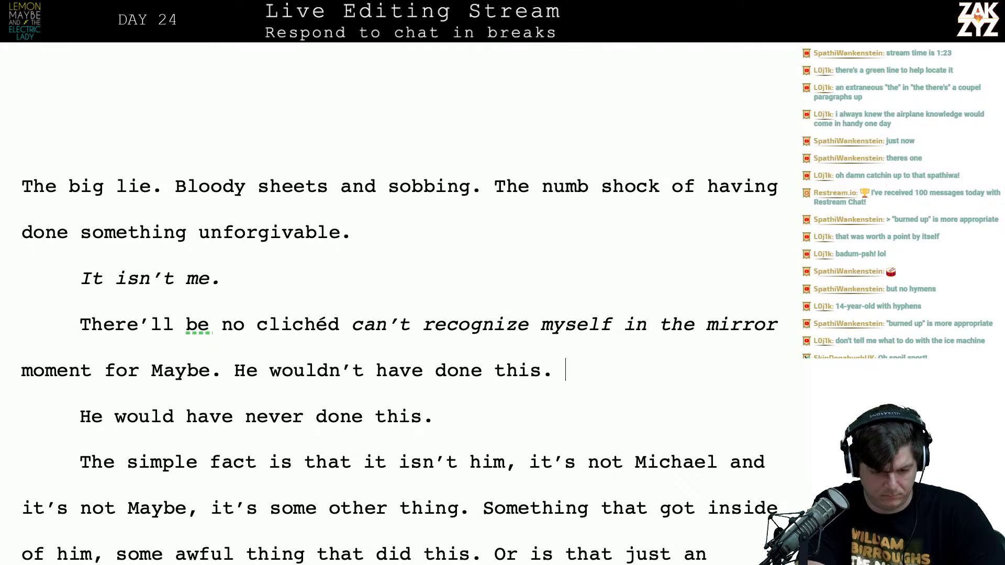
# Continue the paragraph with "Something got inside him, some awful thing made him do this."
pyautogui.write('Something tog')
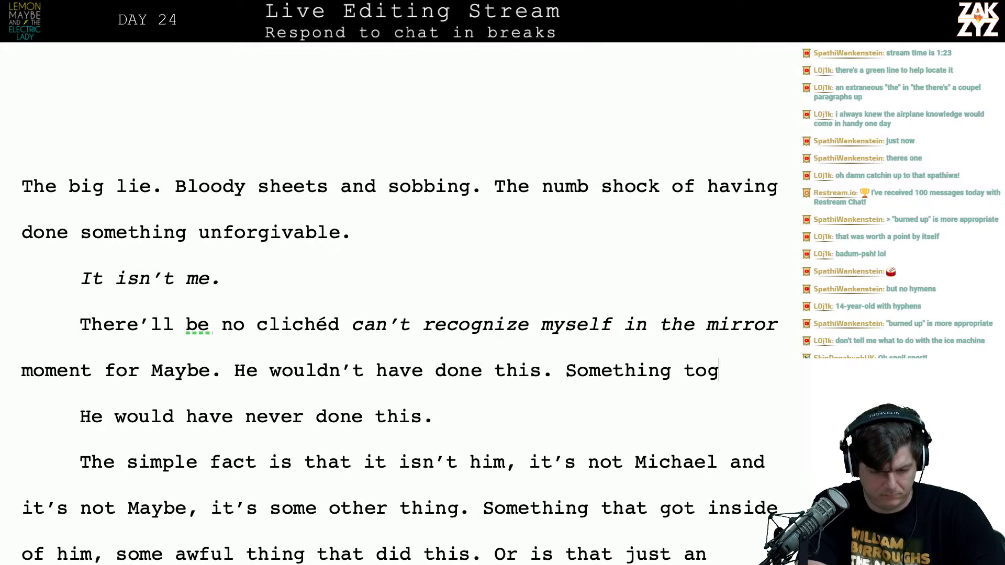
pyautogui.press('BackSpace')
pyautogui.press('BackSpace')
pyautogui.press('BackSpace')
pyautogui.write('got inside h')
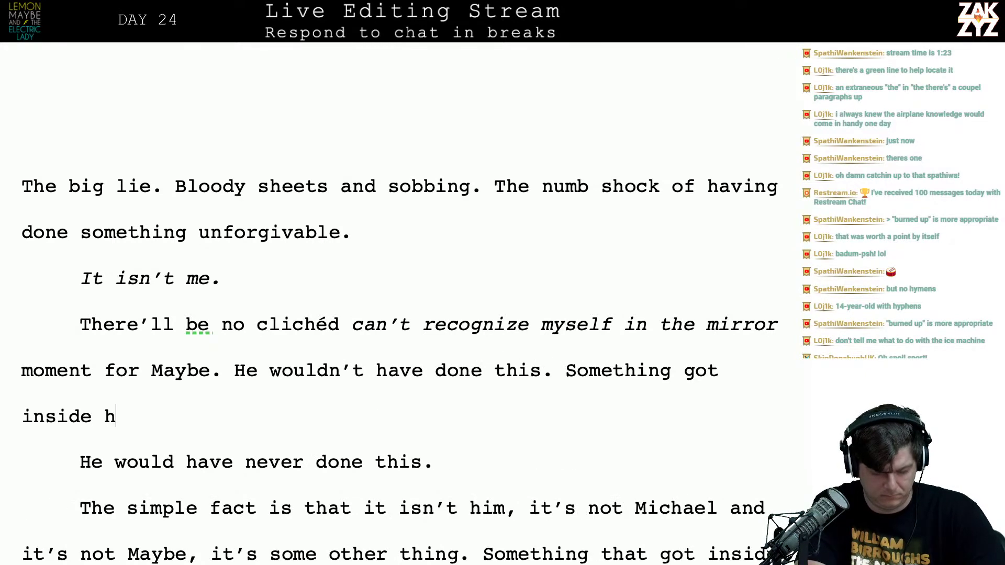
pyautogui.write('im, some awful t')
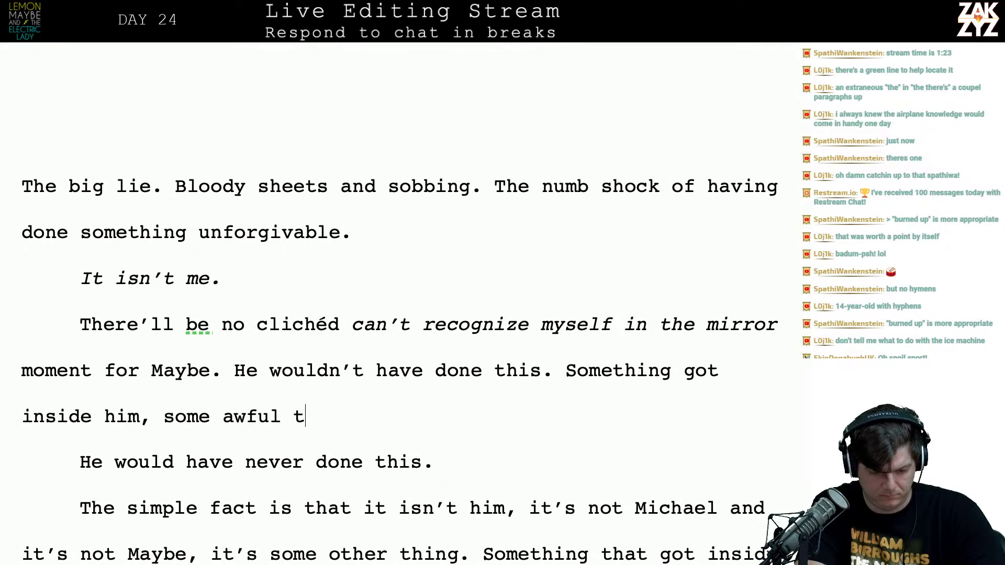
pyautogui.write('hing ')
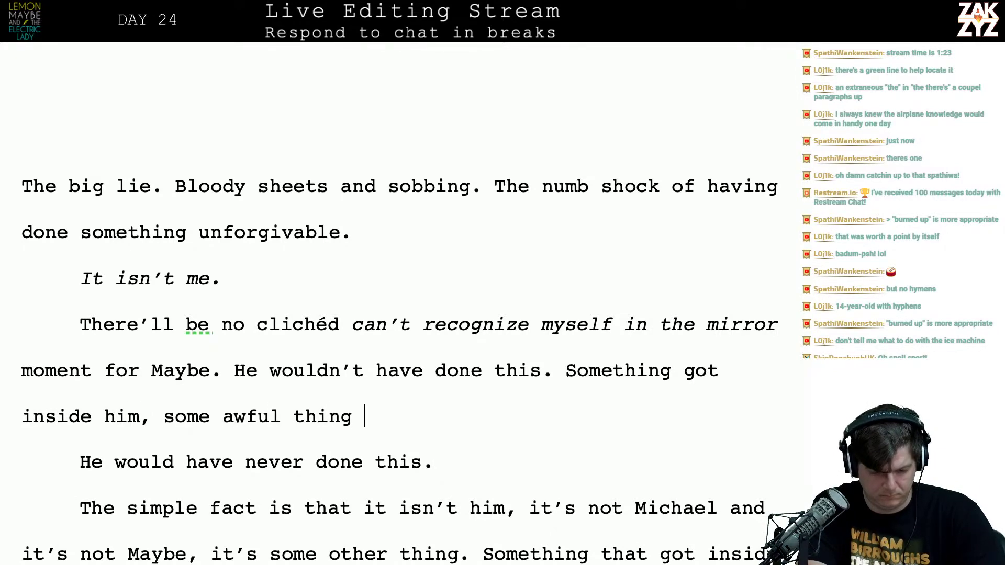
pyautogui.write('twis')
pyautogui.press('BackSpace')
pyautogui.press('BackSpace')
pyautogui.press('BackSpace')
pyautogui.press('BackSpace')
pyautogui.write('ma')
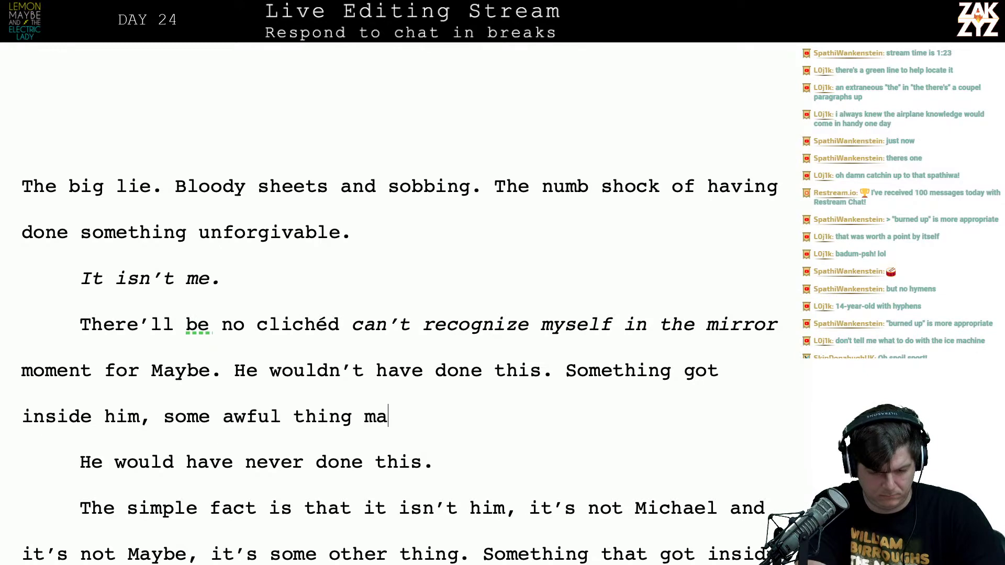
pyautogui.write('de ')
pyautogui.write('him do this.')
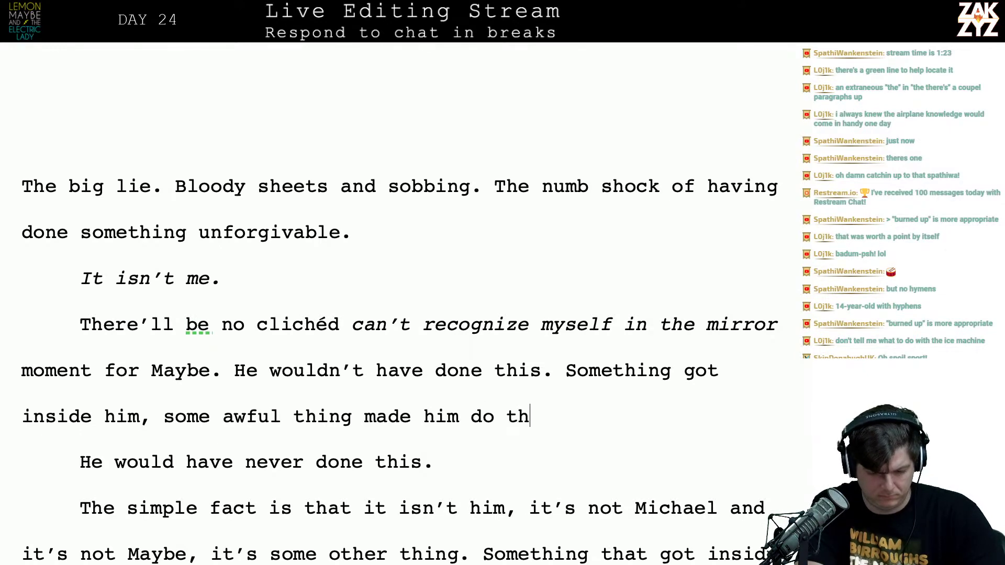
# Delete from "He would have never done this." through "some awful thing that did this.", joining "Or is that just an excuse?" to the paragraph above
pyautogui.hotkey('shift', 'Down')
pyautogui.hotkey('shift', 'Down')
pyautogui.hotkey('shift', 'Down')
pyautogui.hotkey('shift', 'Down')
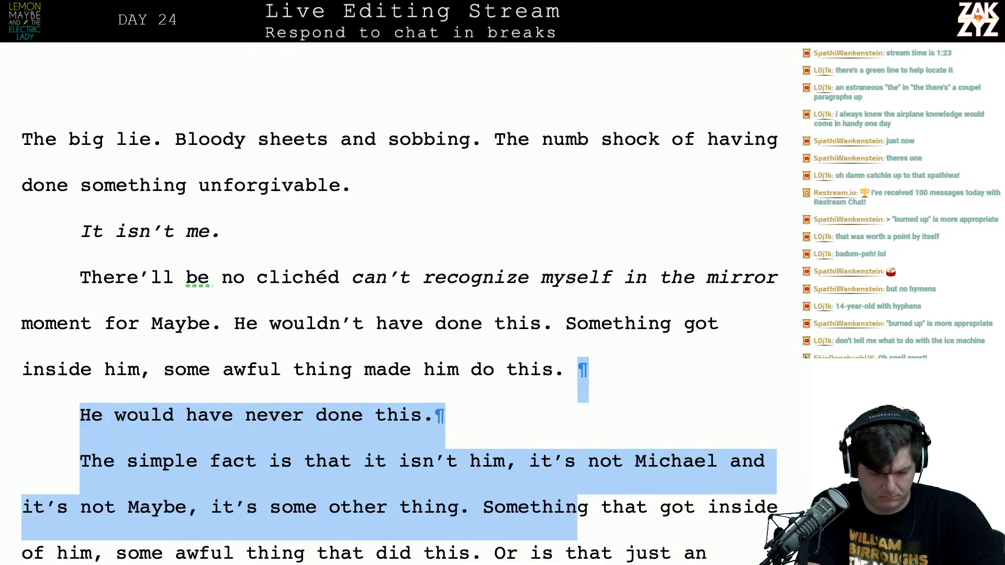
pyautogui.hotkey('shift', 'Left')
pyautogui.hotkey('shift', 'Left')
pyautogui.hotkey('shift', 'Left')
pyautogui.hotkey('shift', 'Left')
pyautogui.hotkey('shift', 'Left')
pyautogui.hotkey('shift', 'Left')
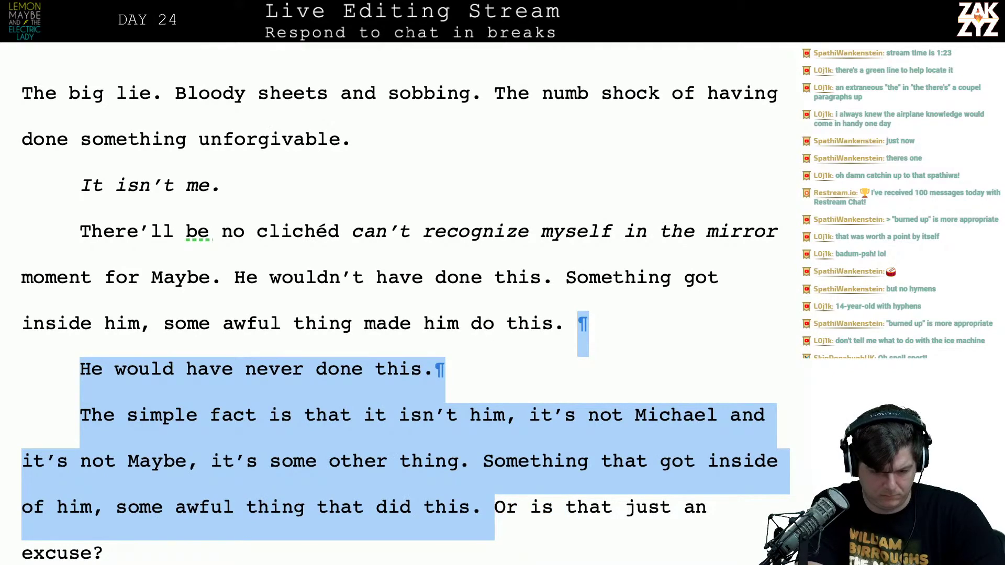
pyautogui.press('BackSpace')
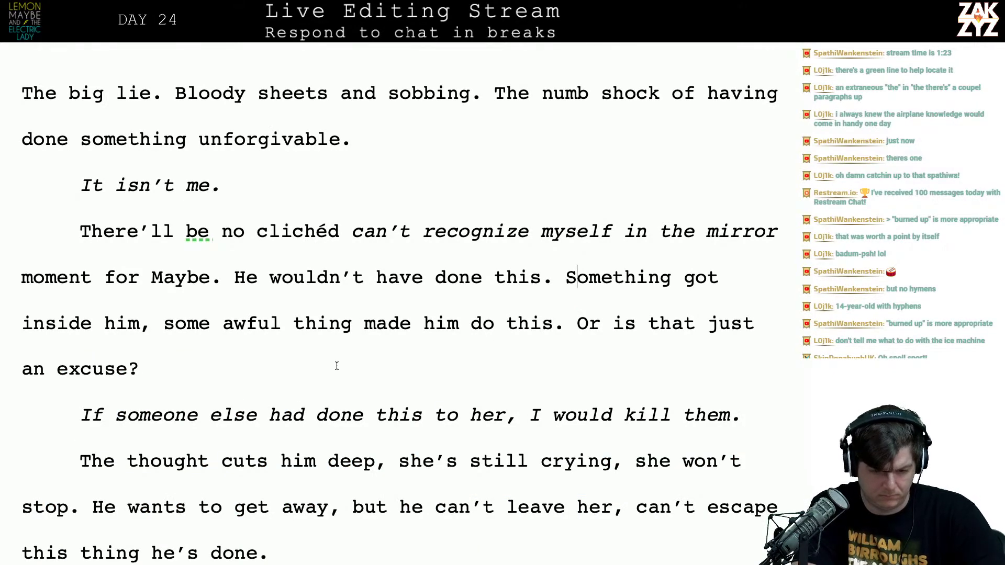
# Start a new paragraph at "He wouldn't have done this." and return to the end of "moment for Maybe."
pyautogui.scroll(-1, 398, 328)
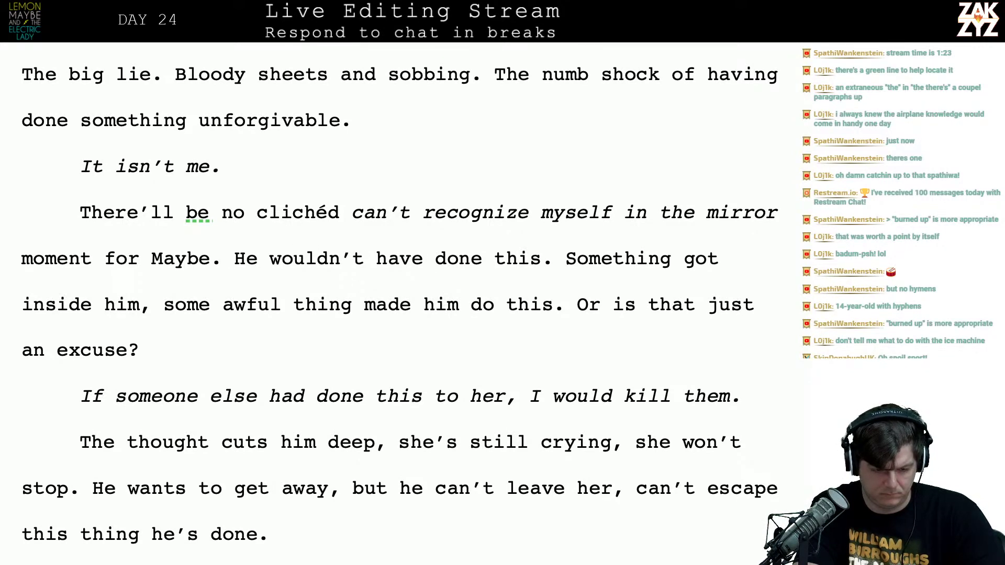
pyautogui.press('Return')
pyautogui.press('Left')
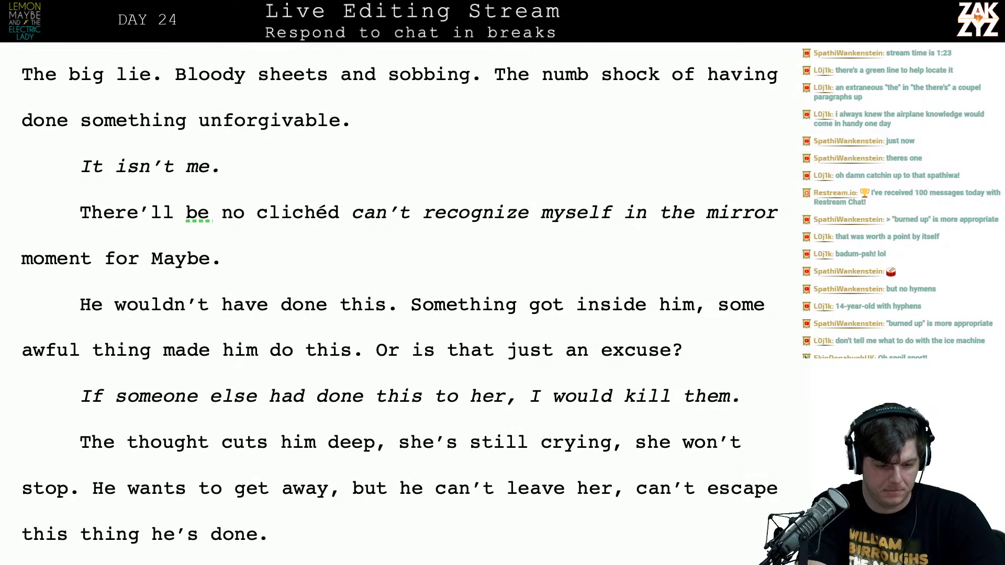
pyautogui.write('He wou')
pyautogui.press('BackSpace')
pyautogui.press('BackSpace')
pyautogui.press('BackSpace')
pyautogui.press('BackSpace')
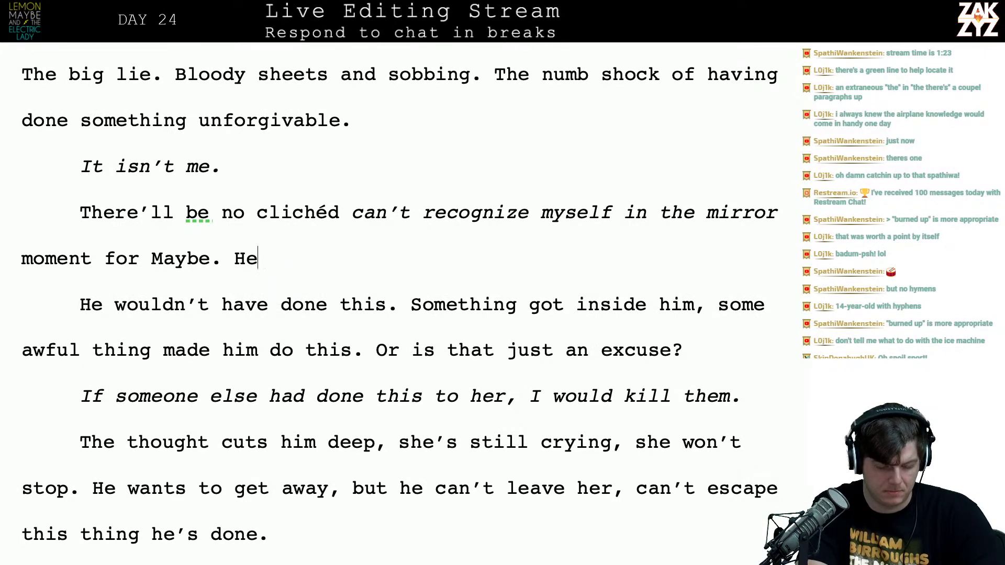
pyautogui.press('BackSpace')
pyautogui.press('BackSpace')
# Write "Something came over him, some awful thing got inside of him and made him do this." after "moment for Maybe."
pyautogui.write('Something came ')
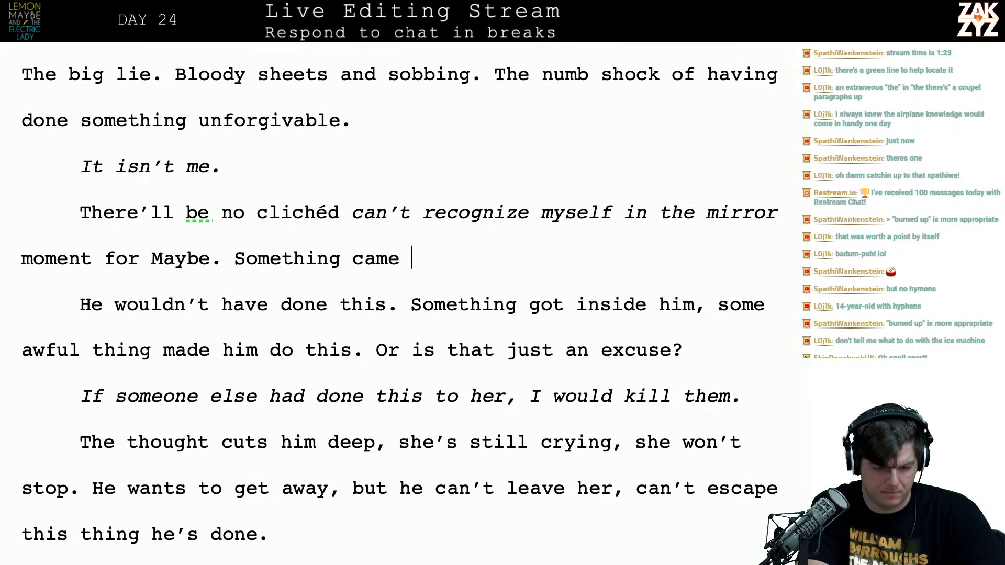
pyautogui.write('over him, som')
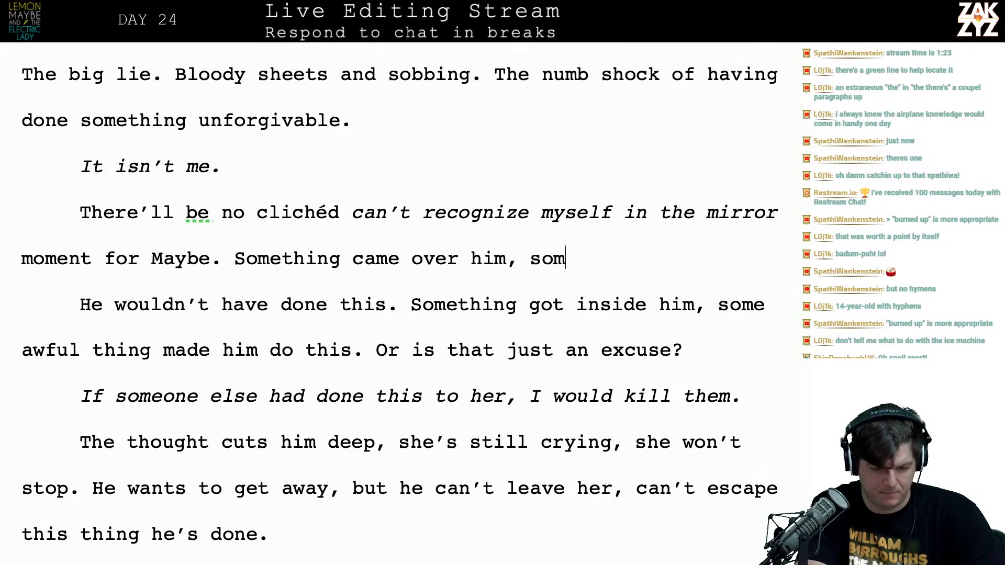
pyautogui.write('e awful thing g')
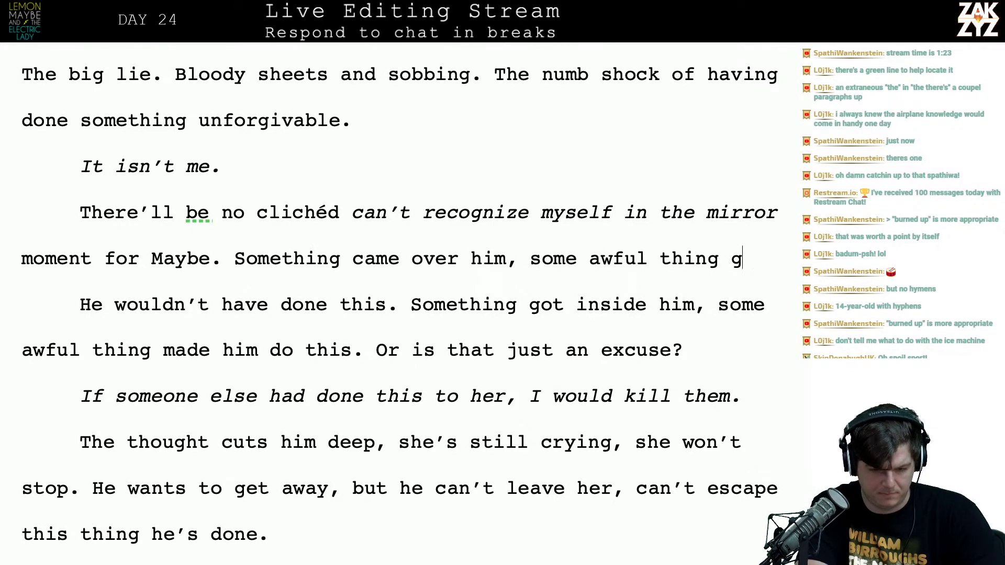
pyautogui.write('ot inside of him ')
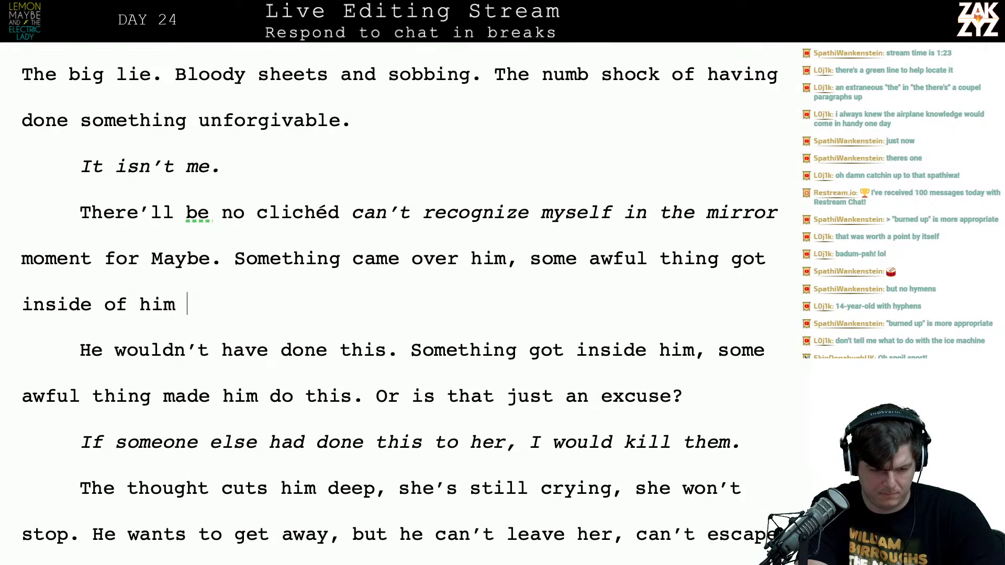
pyautogui.write('and made h')
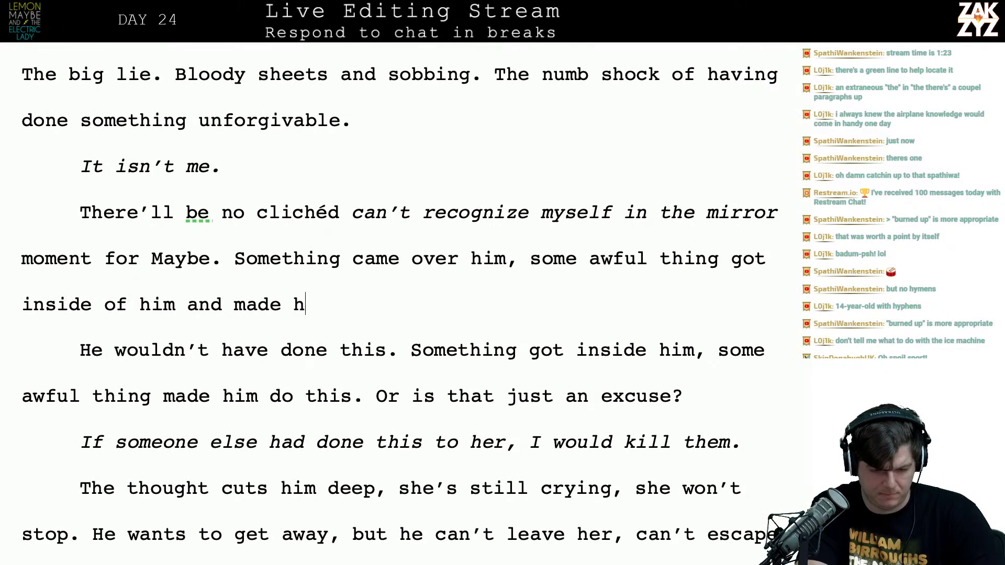
pyautogui.write('im do this.')
# Delete the whole following paragraph, from "He wouldn't have done this." through "Or is that just an excuse?"
pyautogui.hotkey('shift', 'Down')
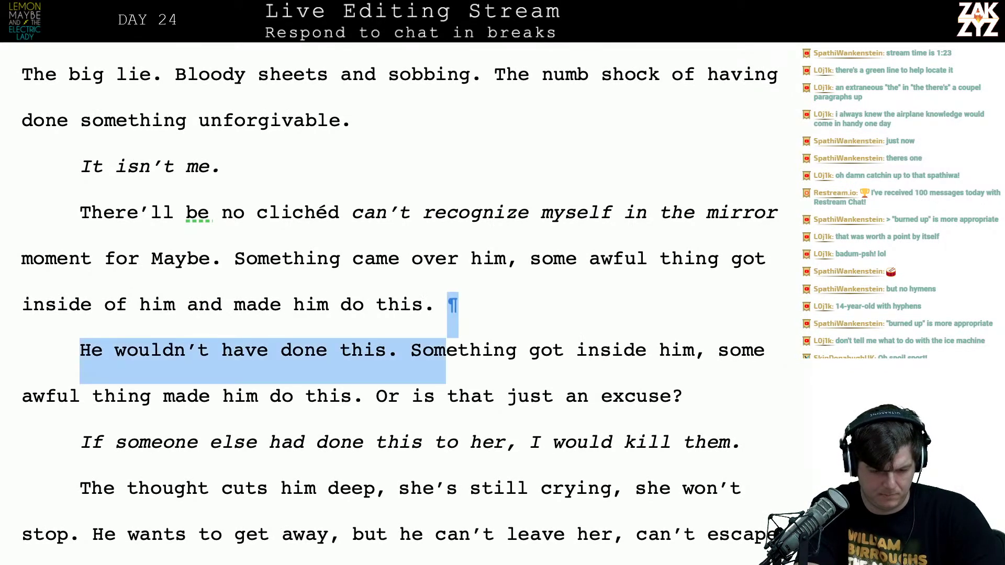
pyautogui.hotkey('shift', 'Down')
pyautogui.hotkey('shift', 'Down')
pyautogui.hotkey('shift', 'Up')
pyautogui.hotkey('shift', 'Right')
pyautogui.hotkey('shift', 'Right')
pyautogui.hotkey('shift', 'Right')
pyautogui.hotkey('shift', 'Right')
pyautogui.hotkey('shift', 'Right')
pyautogui.hotkey('shift', 'Right')
pyautogui.hotkey('shift', 'Right')
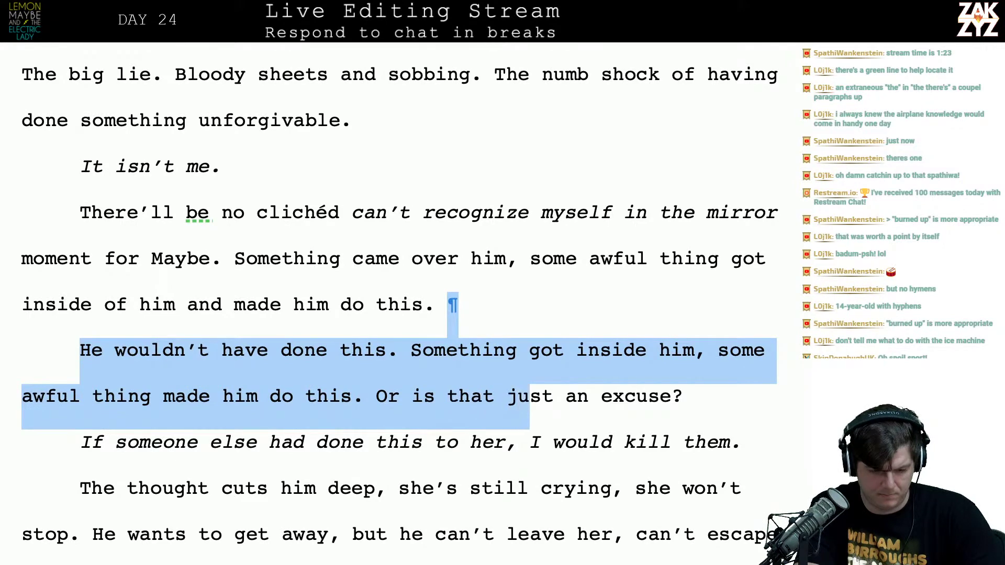
pyautogui.hotkey('shift', 'Right')
pyautogui.hotkey('shift', 'Right')
pyautogui.hotkey('shift', 'Right')
pyautogui.hotkey('shift', 'Right')
pyautogui.hotkey('shift', 'Right')
pyautogui.hotkey('shift', 'Right')
pyautogui.hotkey('shift', 'Right')
pyautogui.hotkey('shift', 'Right')
pyautogui.hotkey('shift', 'Right')
pyautogui.hotkey('shift', 'Right')
pyautogui.hotkey('shift', 'Right')
pyautogui.hotkey('shift', 'Right')
pyautogui.hotkey('shift', 'Right')
pyautogui.hotkey('shift', 'Right')
pyautogui.hotkey('shift', 'Left')
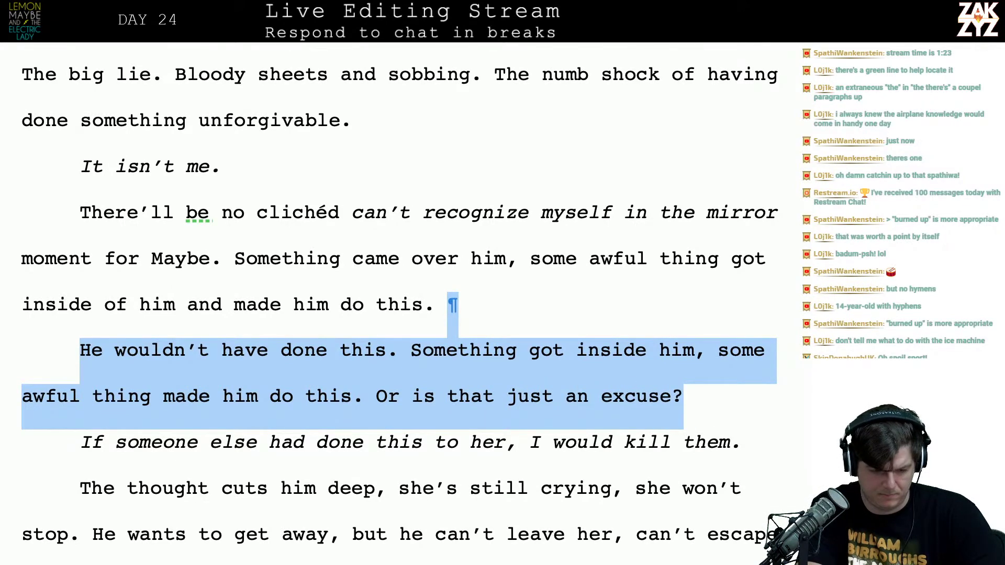
pyautogui.press('BackSpace')
# Delete the selected "He wouldn't have done this." paragraph and reword the end of the sentence above as "inside of him and made crazy."
pyautogui.press('BackSpace')
pyautogui.press('BackSpace')
pyautogui.press('BackSpace')
pyautogui.press('BackSpace')
pyautogui.press('BackSpace')
pyautogui.press('BackSpace')
pyautogui.press('BackSpace')
pyautogui.press('BackSpace')
pyautogui.press('BackSpace')
pyautogui.press('BackSpace')
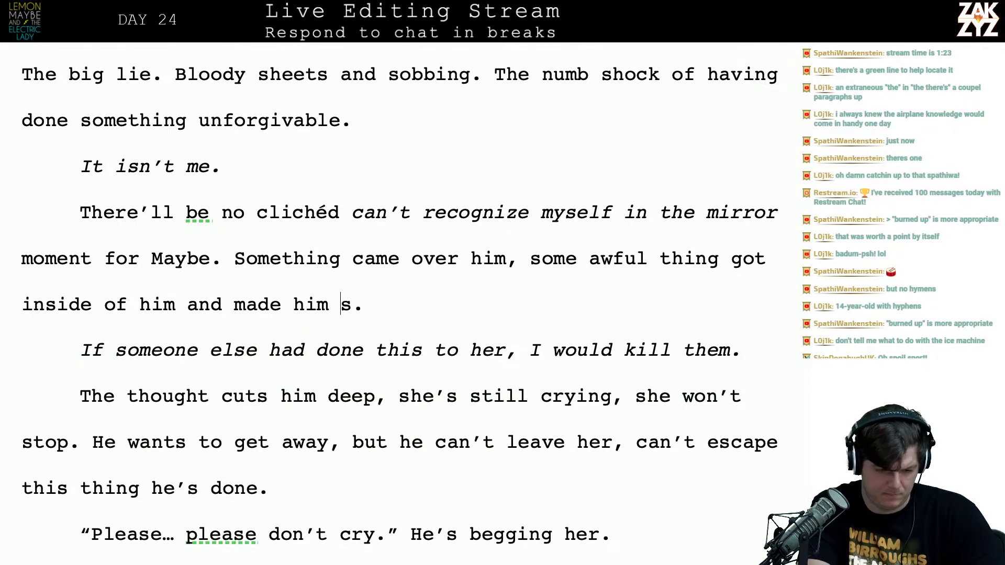
pyautogui.write('go')
pyautogui.press('BackSpace')
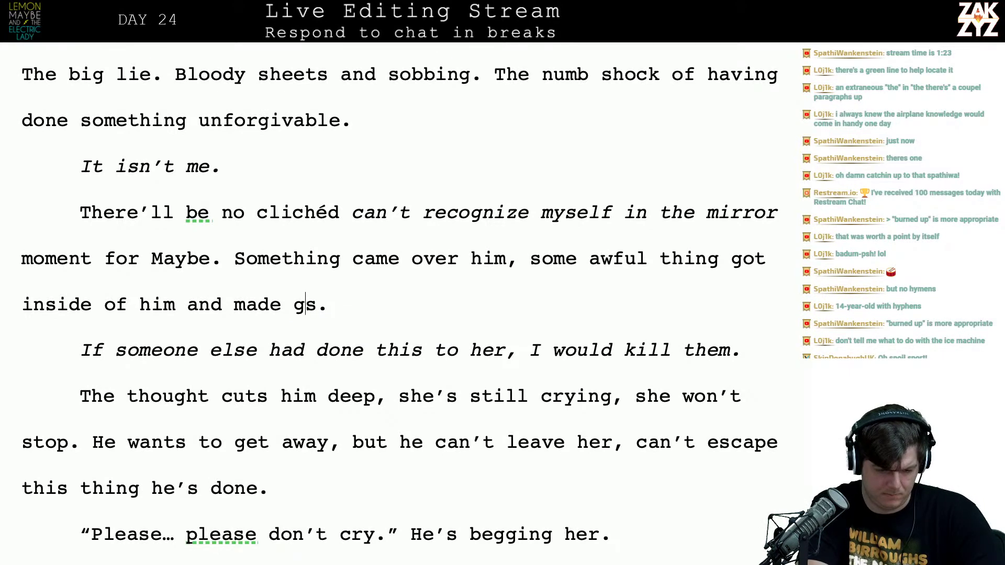
pyautogui.press('BackSpace')
pyautogui.write('crazy.')
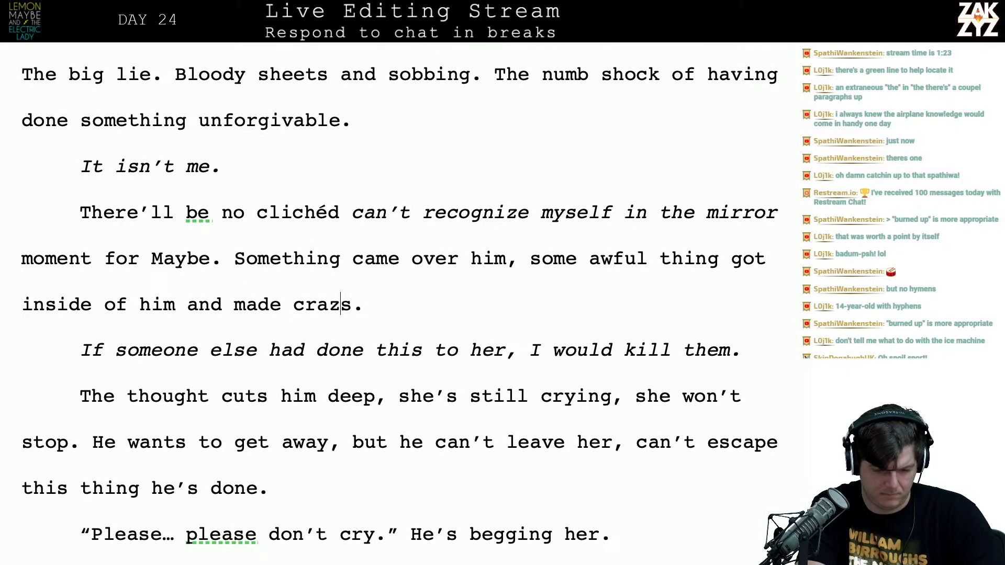
pyautogui.hotkey('shift', 'Right')
pyautogui.hotkey('shift', 'Right')
pyautogui.hotkey('shift', 'Right')
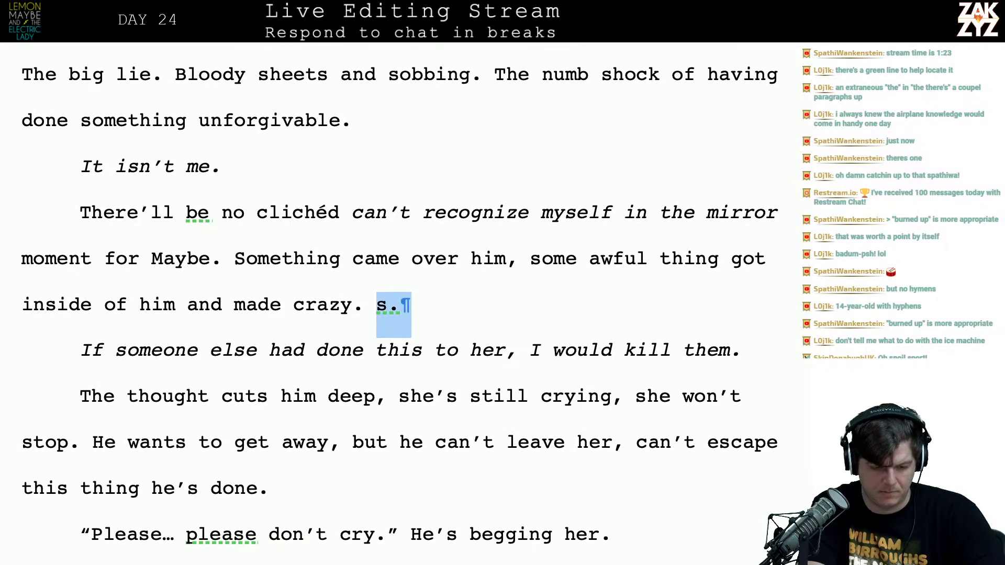
pyautogui.press('BackSpace')
pyautogui.press('Return')
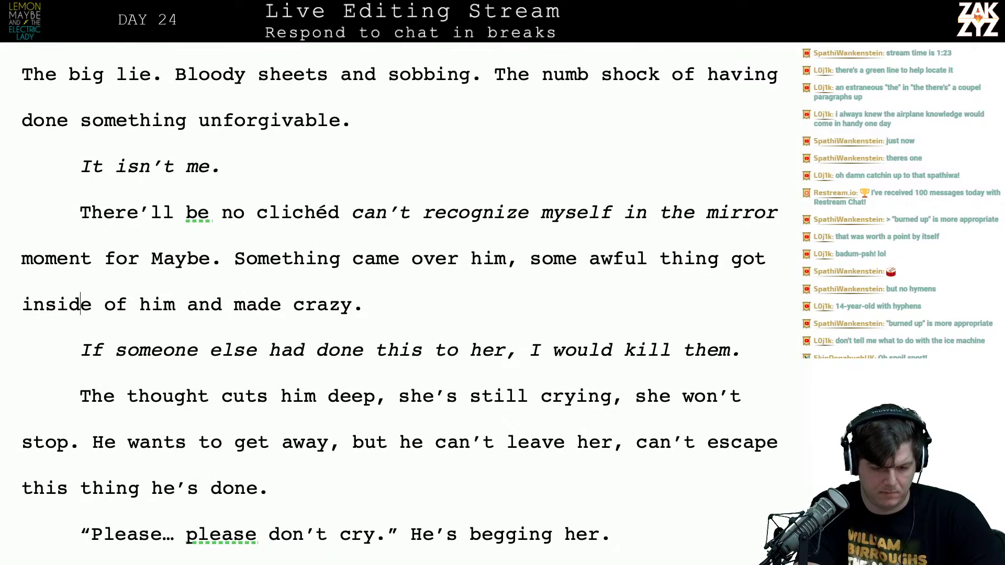
# Replace "and made crazy." after "inside of him" with "and used him to do something terrible."
pyautogui.scroll(-1, 400, 303)
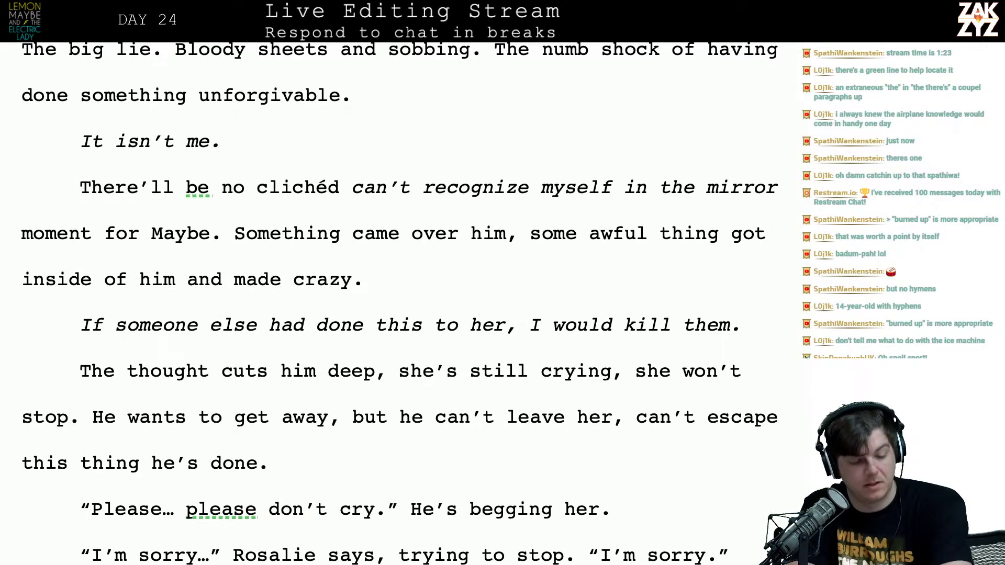
pyautogui.click(188, 277)
pyautogui.press('Left')
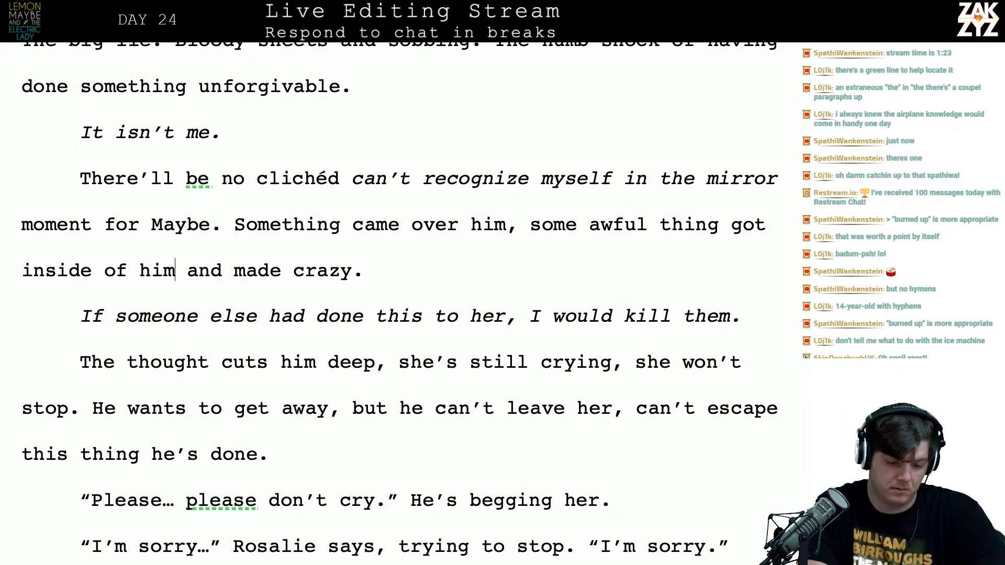
pyautogui.write('and used him t')
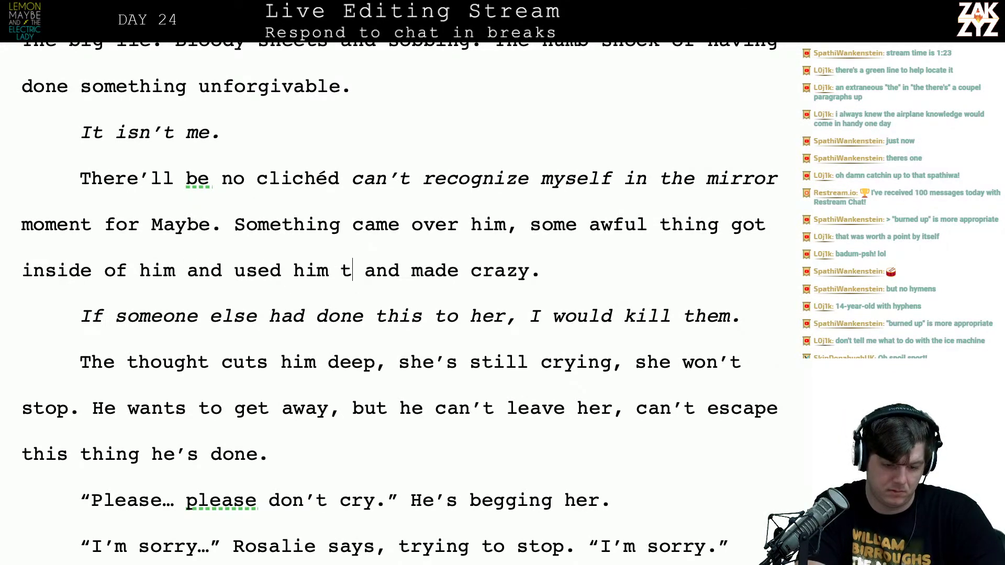
pyautogui.write('o do something t')
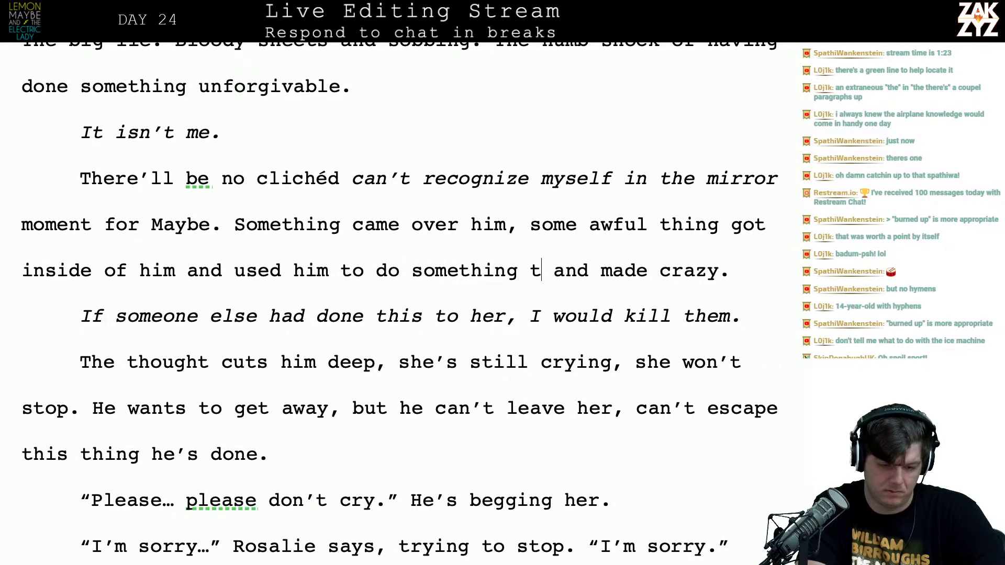
pyautogui.write('errible.')
pyautogui.hotkey('ctrl', 'shift', 'Down')
pyautogui.press('Delete')
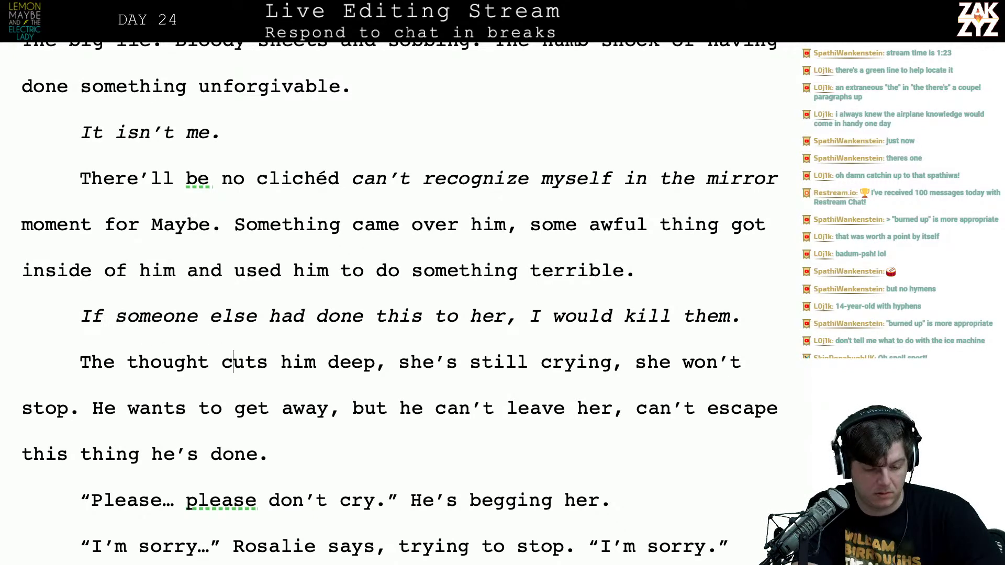
# Split the sentence after "The thought cuts him deep" with a period and replace "she's" with "Rosalie's" before "still crying"
pyautogui.click(387, 363)
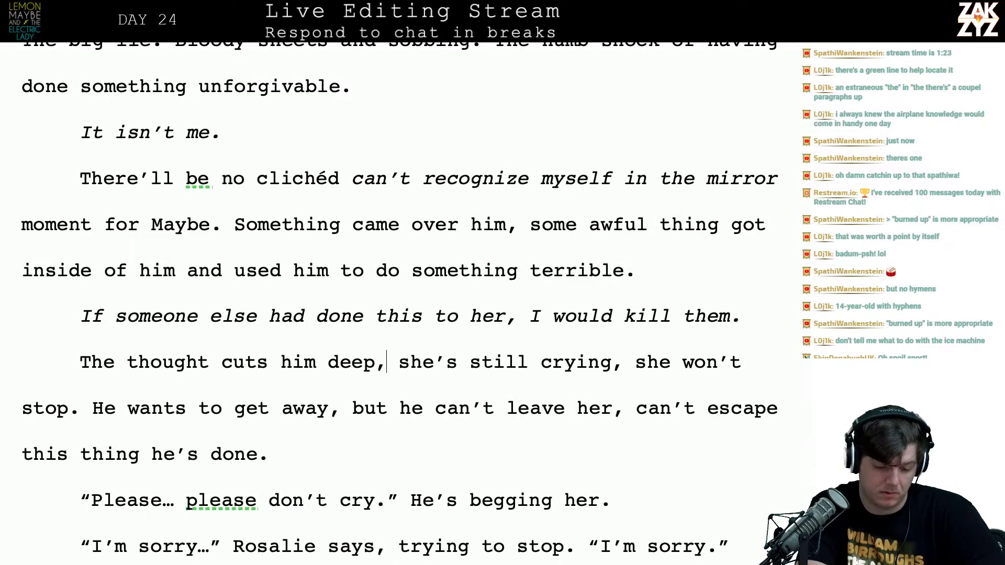
pyautogui.press('BackSpace')
pyautogui.write(". Rosalie's")
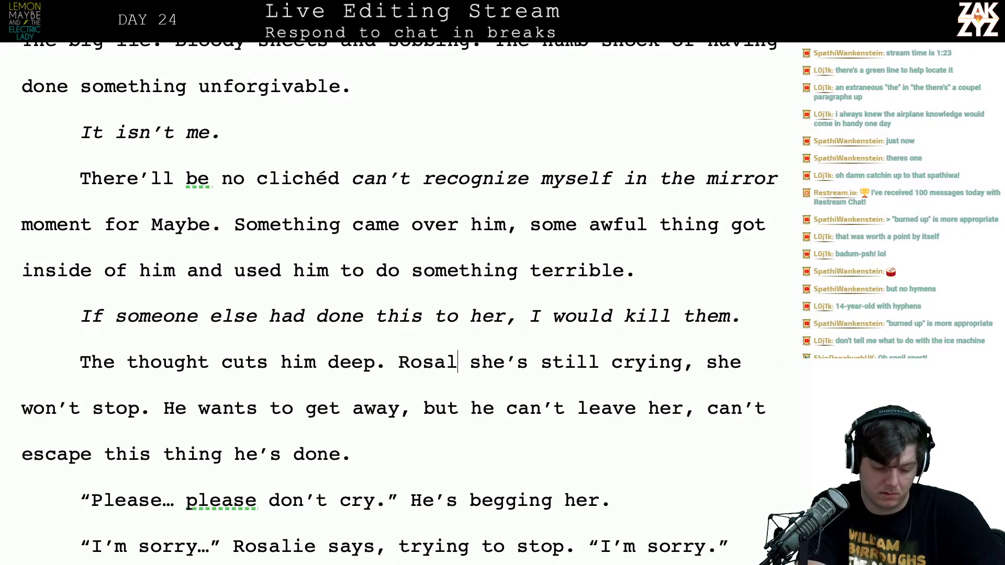
pyautogui.hotkey('shift', 'Right')
pyautogui.hotkey('shift', 'Right')
pyautogui.hotkey('shift', 'Right')
pyautogui.hotkey('shift', 'Right')
pyautogui.hotkey('shift', 'Right')
pyautogui.hotkey('shift', 'Right')
pyautogui.hotkey('shift', 'Right')
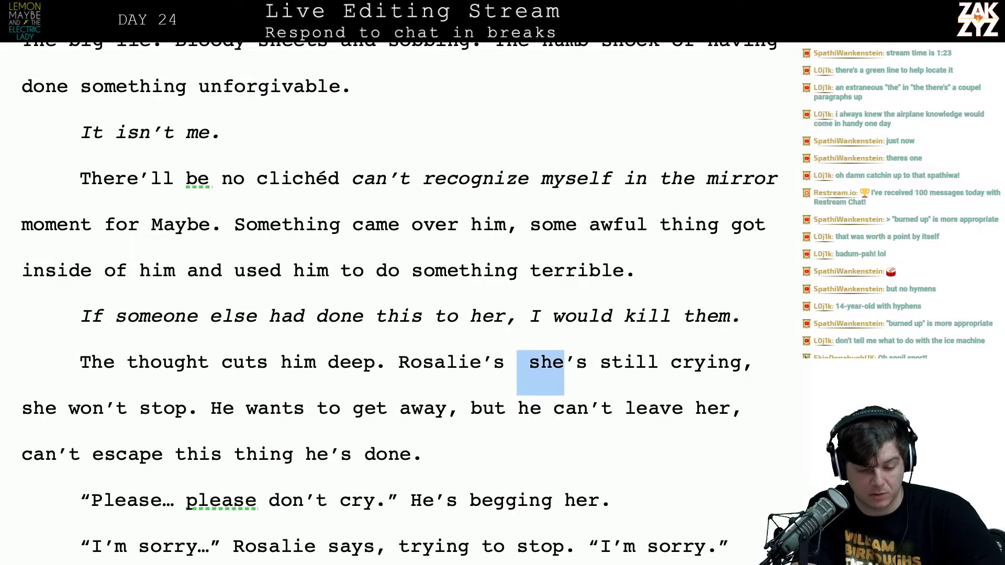
pyautogui.press('BackSpace')
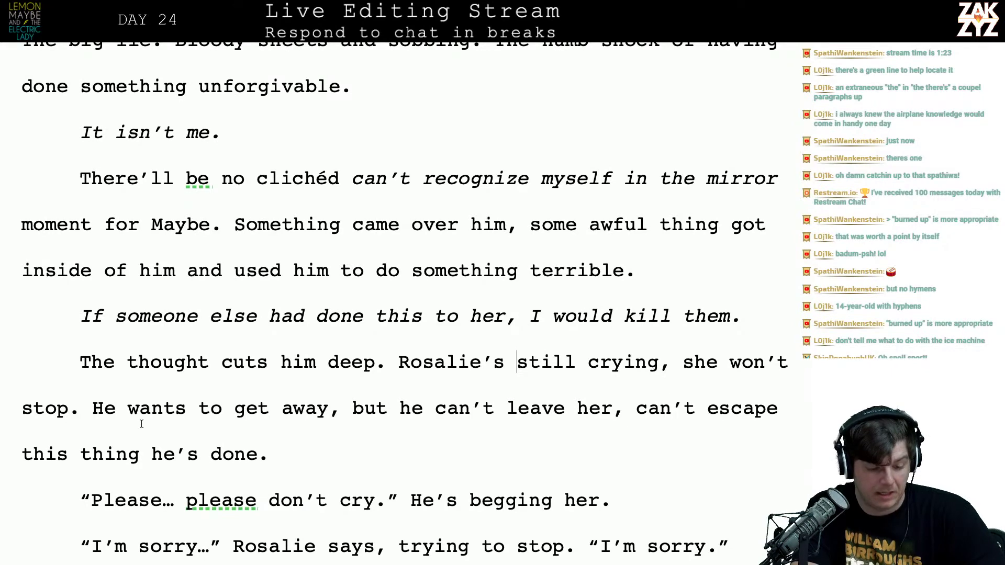
# Replace "He" with "Maybe" before "wants to get away"
pyautogui.click(132, 408)
pyautogui.press('BackSpace')
pyautogui.press('BackSpace')
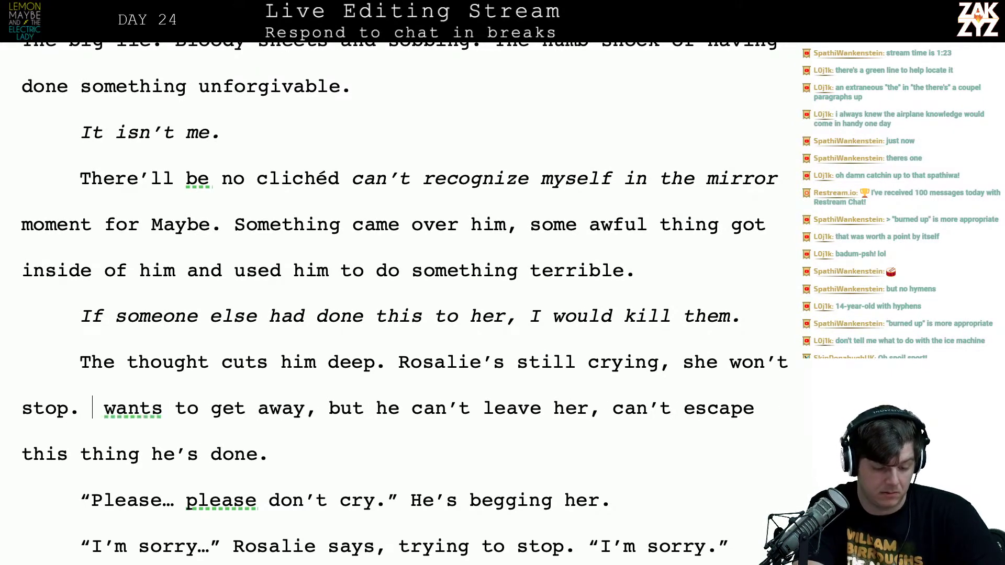
pyautogui.write('Maybe')
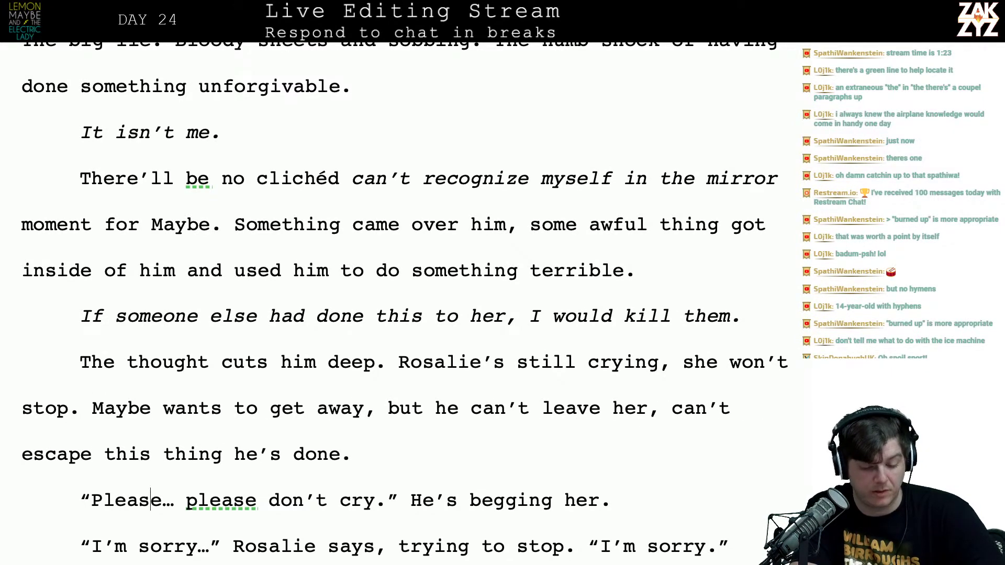
# Try moving "He's begging her." into its own paragraph, and rejoin it to the dialogue line
pyautogui.press('Down')
pyautogui.scroll(-1, 157, 382)
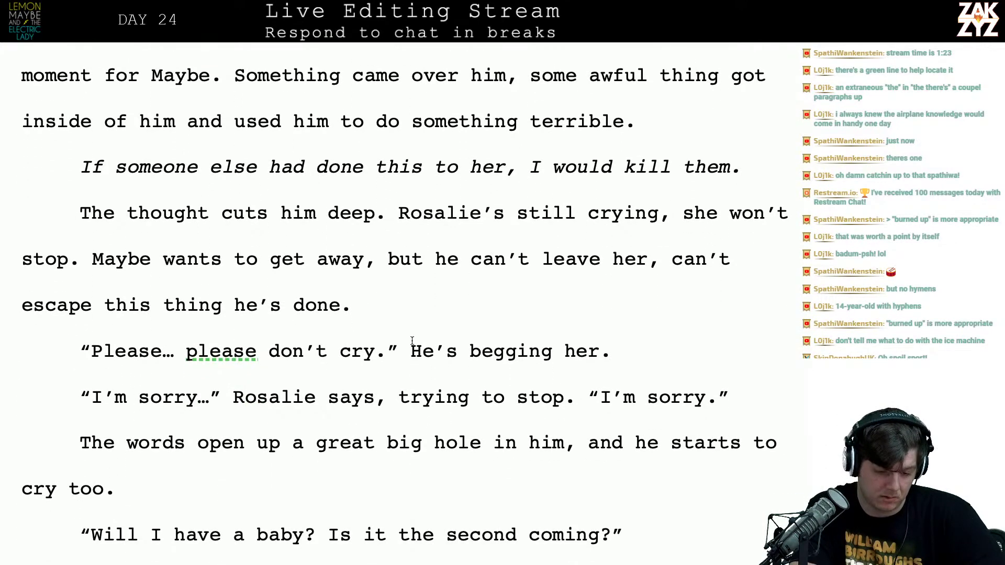
pyautogui.press('Right')
pyautogui.press('Return')
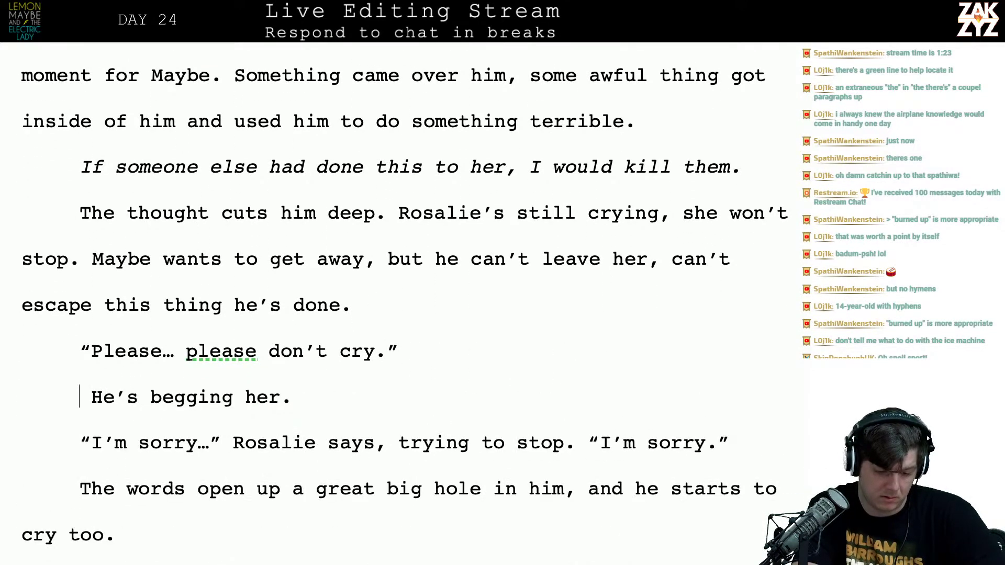
pyautogui.press('BackSpace')
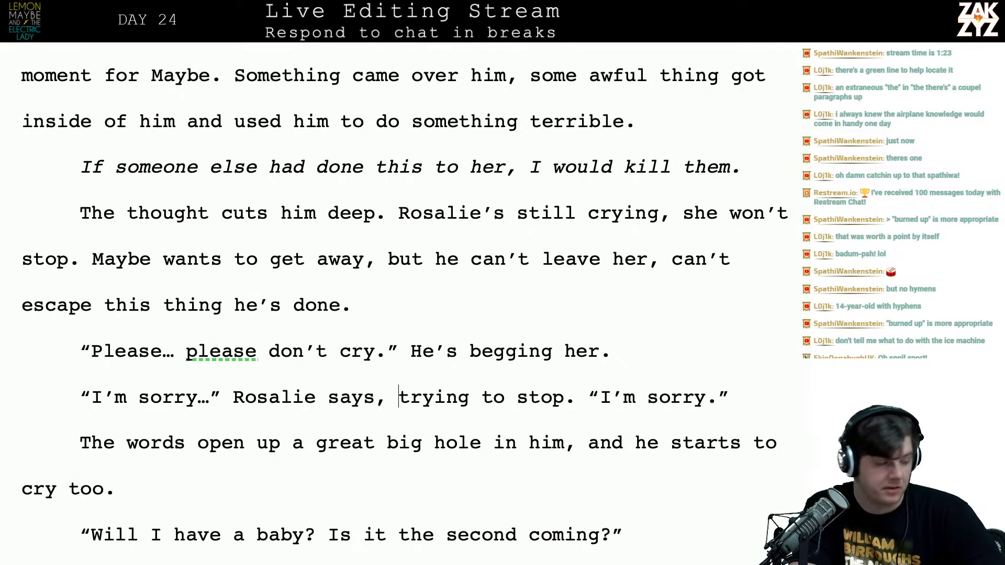
# End the first "I'm sorry" with a comma instead of the ellipsis and write "sobs. She's trying to stop but she can't." after "Rosalie"
pyautogui.scroll(-1, 366, 343)
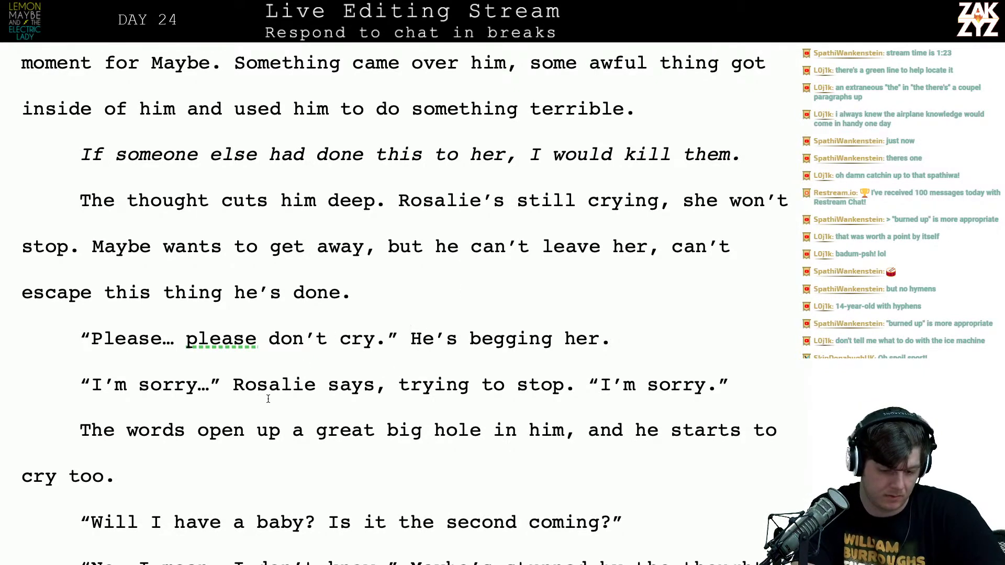
pyautogui.press('Left')
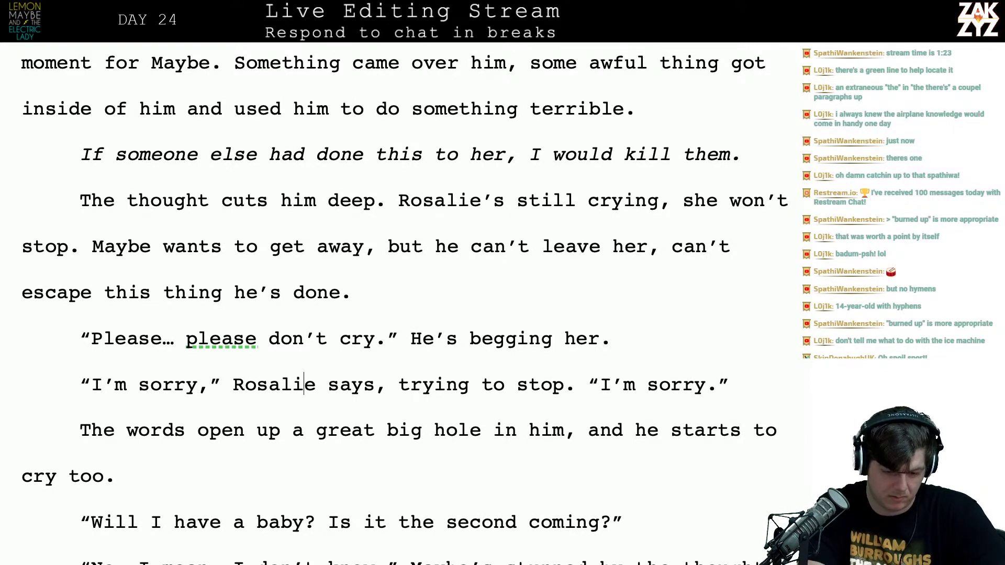
pyautogui.press('Right')
pyautogui.write("sobs. She'")
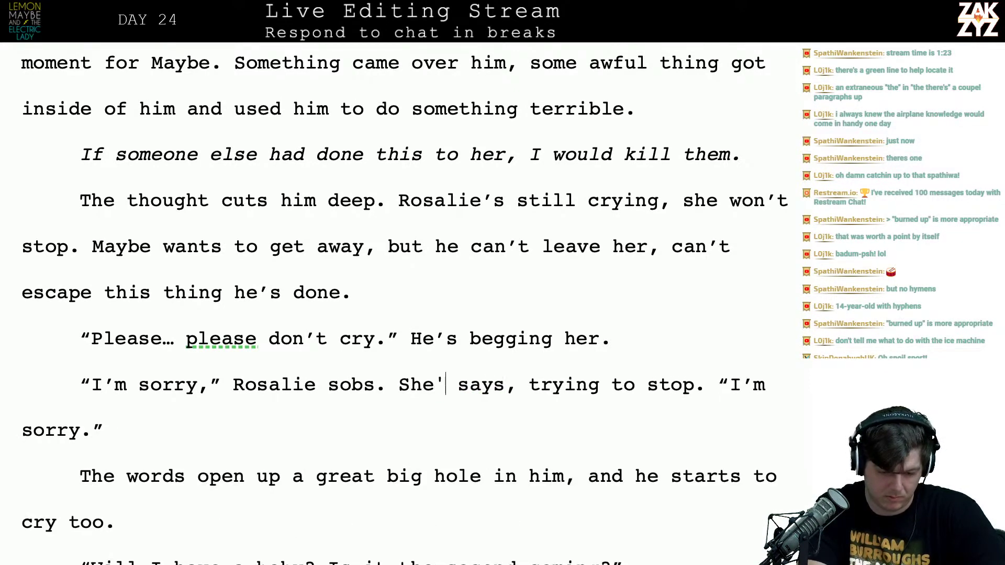
pyautogui.write('s trying to stop b')
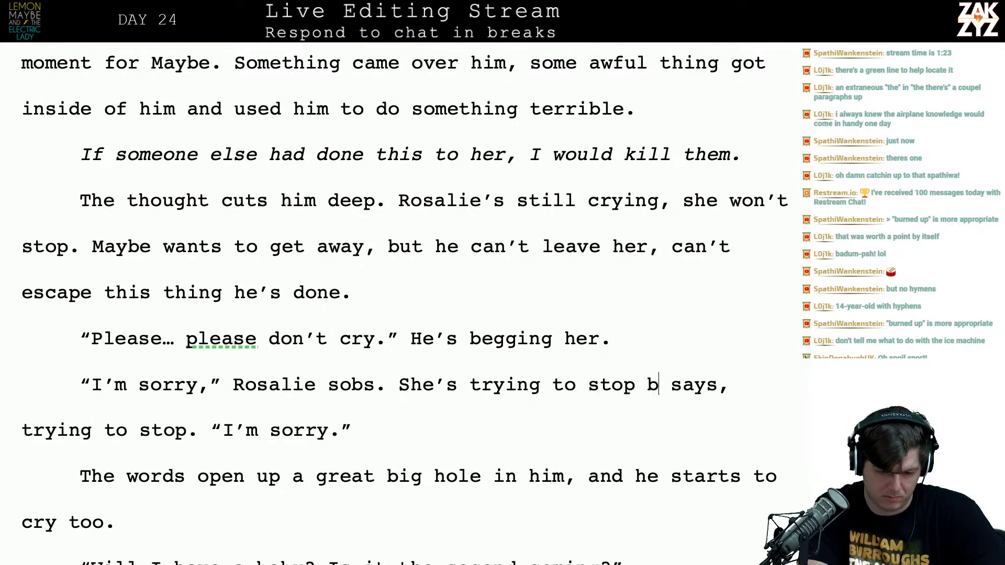
pyautogui.write("ut she can't.")
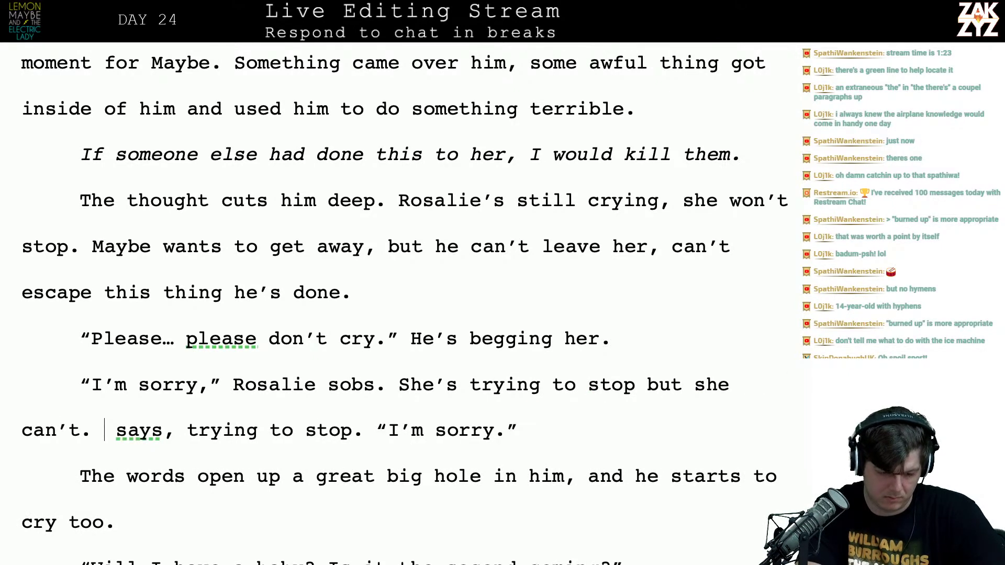
# Delete the leftover "says, trying to stop." before the second "I'm sorry."
pyautogui.hotkey('shift', 'Right')
pyautogui.hotkey('shift', 'Right')
pyautogui.hotkey('shift', 'Right')
pyautogui.hotkey('shift', 'Right')
pyautogui.hotkey('shift', 'Right')
pyautogui.hotkey('shift', 'Right')
pyautogui.hotkey('shift', 'Right')
pyautogui.hotkey('shift', 'Right')
pyautogui.hotkey('shift', 'Right')
pyautogui.hotkey('shift', 'Right')
pyautogui.hotkey('shift', 'Right')
pyautogui.hotkey('shift', 'Right')
pyautogui.hotkey('shift', 'Right')
pyautogui.hotkey('shift', 'Right')
pyautogui.hotkey('shift', 'Right')
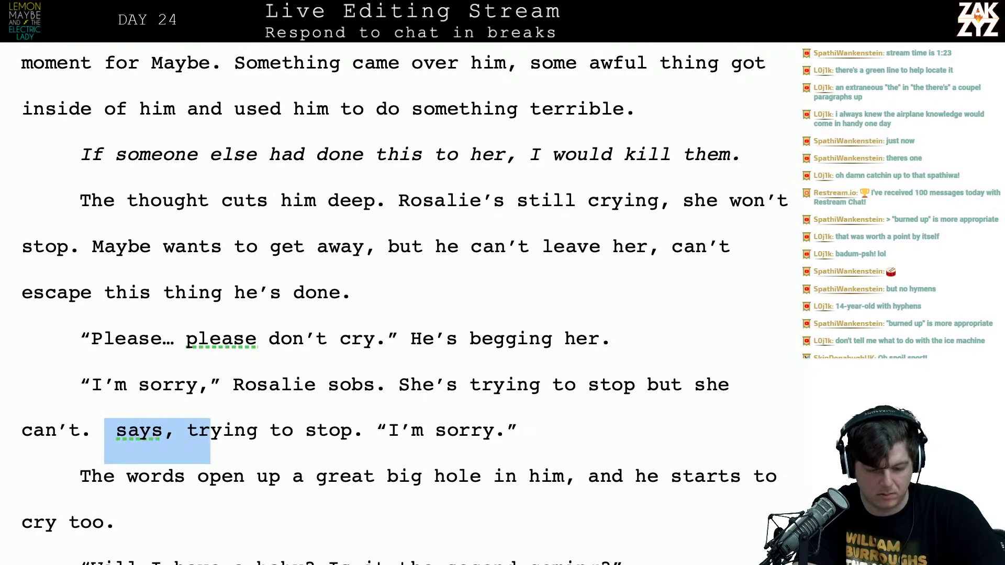
pyautogui.hotkey('shift', 'Right')
pyautogui.hotkey('shift', 'Right')
pyautogui.hotkey('shift', 'Right')
pyautogui.hotkey('shift', 'Right')
pyautogui.hotkey('shift', 'Right')
pyautogui.hotkey('shift', 'Right')
pyautogui.hotkey('shift', 'Right')
pyautogui.press('BackSpace')
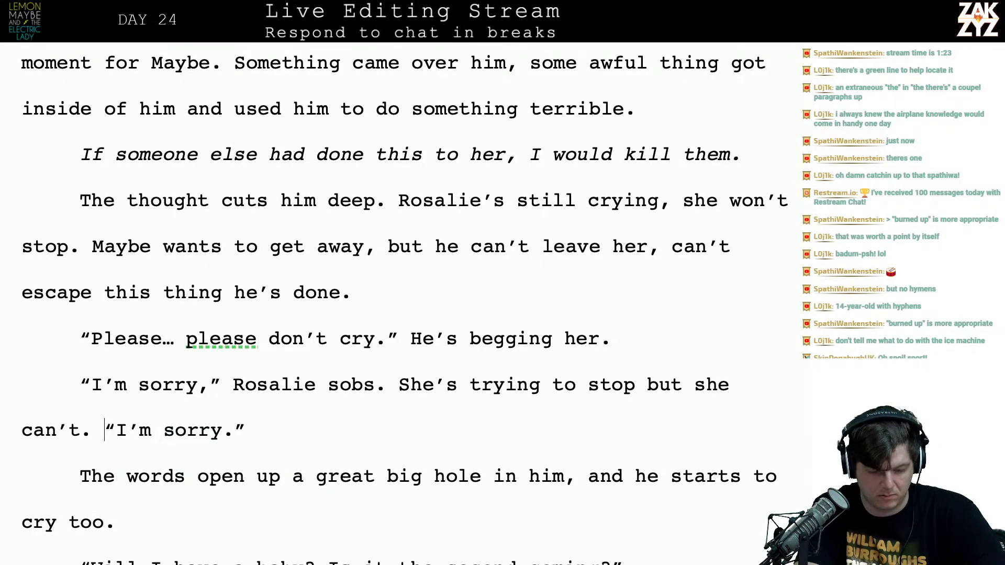
pyautogui.hotkey('shift', 'Down')
pyautogui.hotkey('shift', 'Left')
pyautogui.hotkey('shift', 'Left')
pyautogui.hotkey('shift', 'Left')
pyautogui.hotkey('shift', 'Left')
pyautogui.hotkey('shift', 'Left')
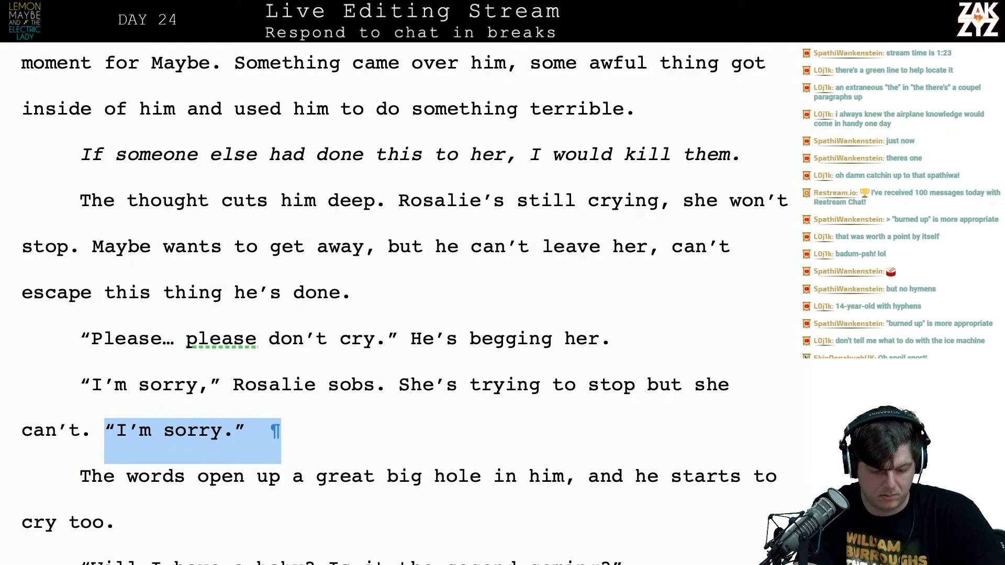
pyautogui.hotkey('shift', 'Right')
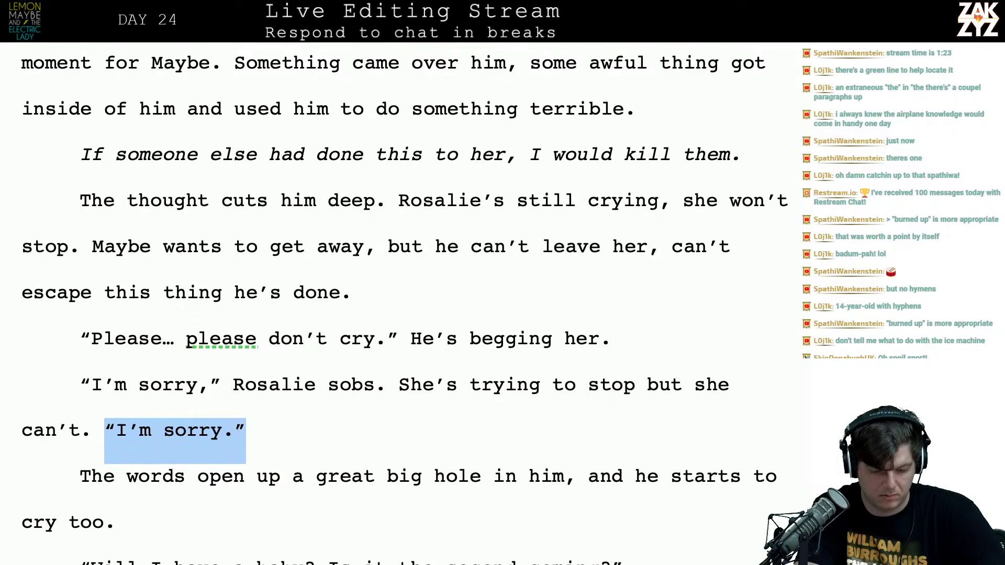
pyautogui.press('Right')
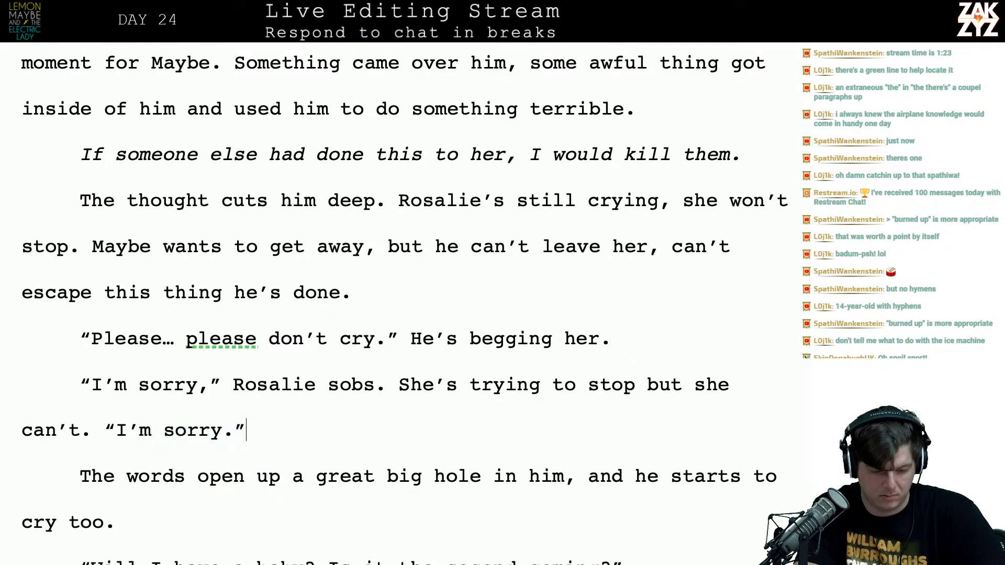
pyautogui.press('Down')
pyautogui.press('Down')
pyautogui.press('Down')
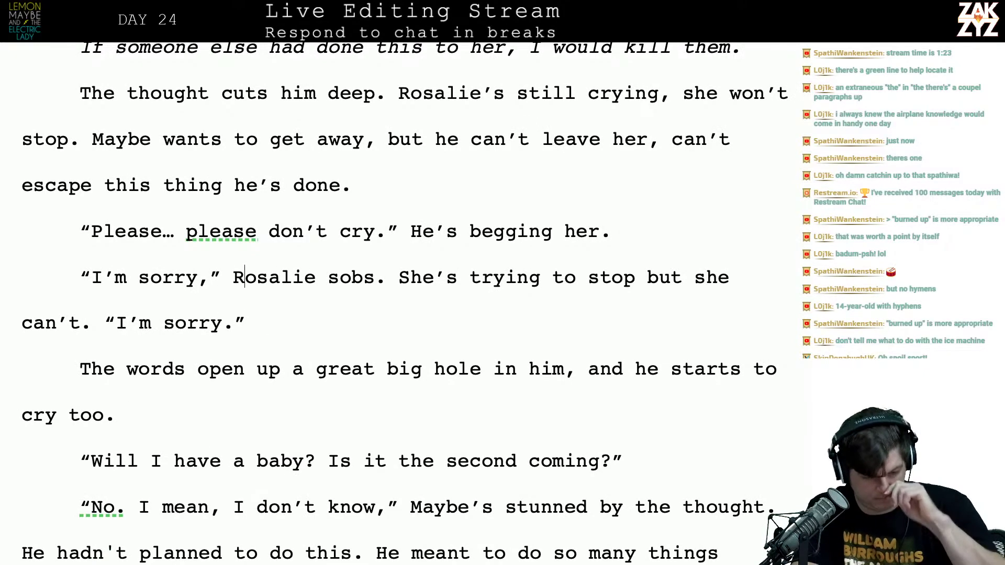
# Change Rosalie's second apology to "I'm so sorry."
pyautogui.scroll(-2, 405, 303)
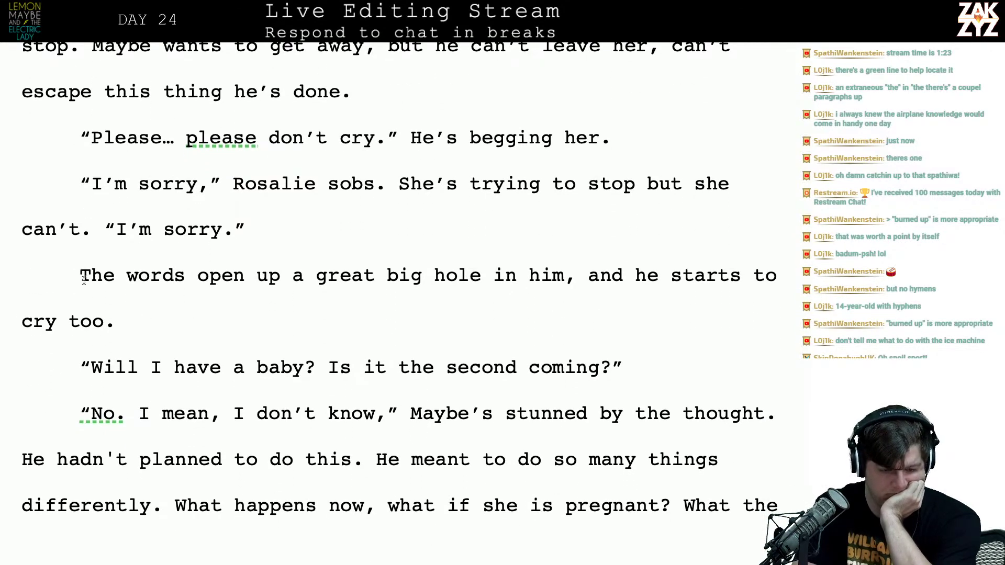
pyautogui.press('Left')
pyautogui.write('s')
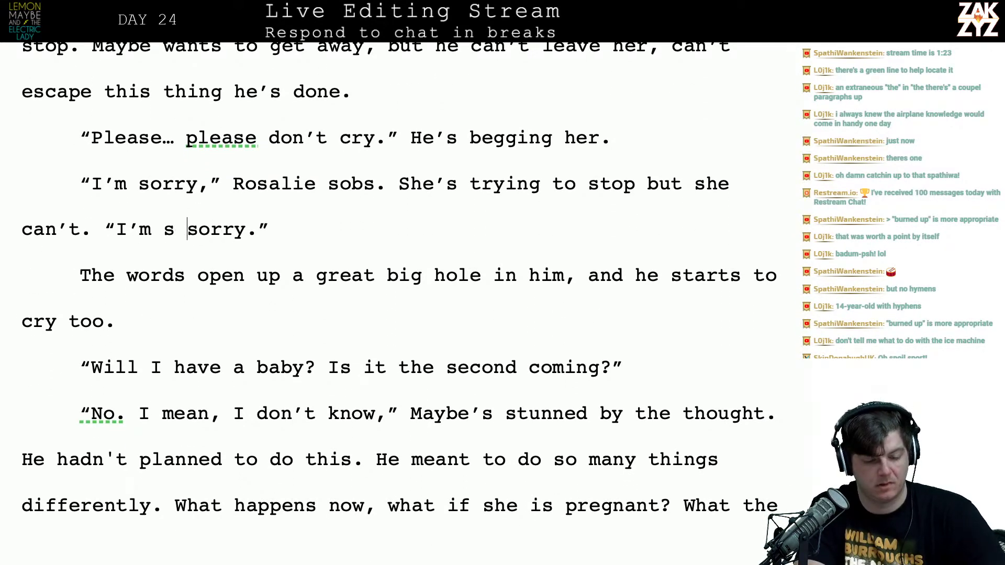
pyautogui.press('BackSpace')
pyautogui.write('p')
pyautogui.press('BackSpace')
pyautogui.press('BackSpace')
pyautogui.write('o')
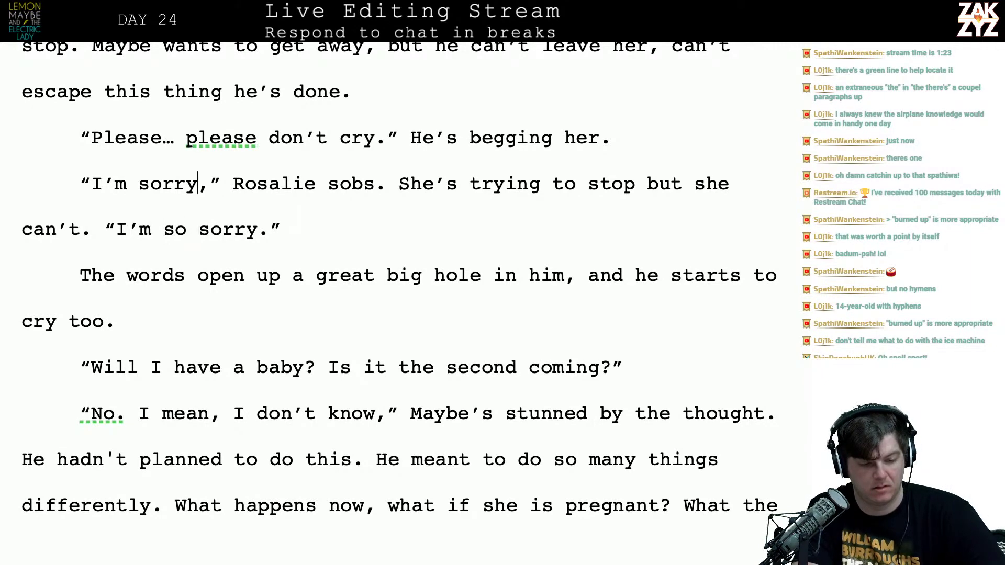
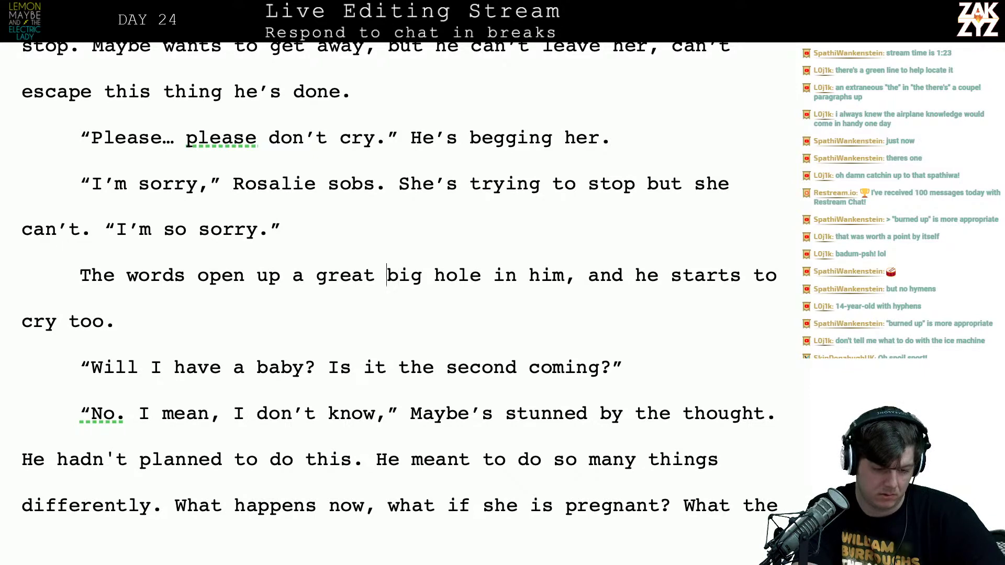
# Break the hole-in-him sentence before "up" and replace "open" after "The words" with "split"
pyautogui.press('Left')
pyautogui.press('Left')
pyautogui.press('Left')
pyautogui.press('Left')
pyautogui.press('Return')
pyautogui.press('Left')
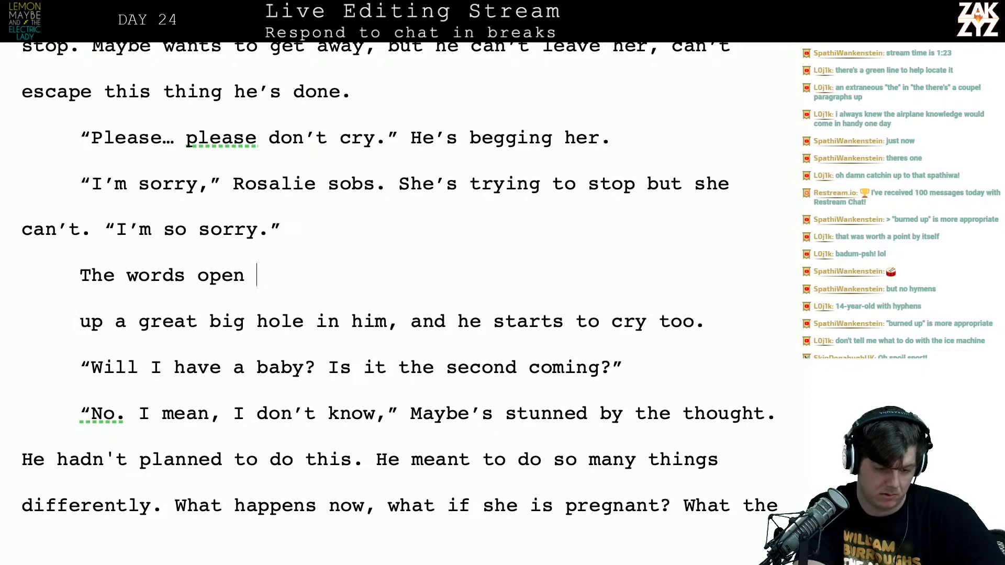
pyautogui.press('Left')
pyautogui.press('BackSpace')
pyautogui.press('BackSpace')
pyautogui.press('BackSpace')
pyautogui.press('BackSpace')
pyautogui.write('o')
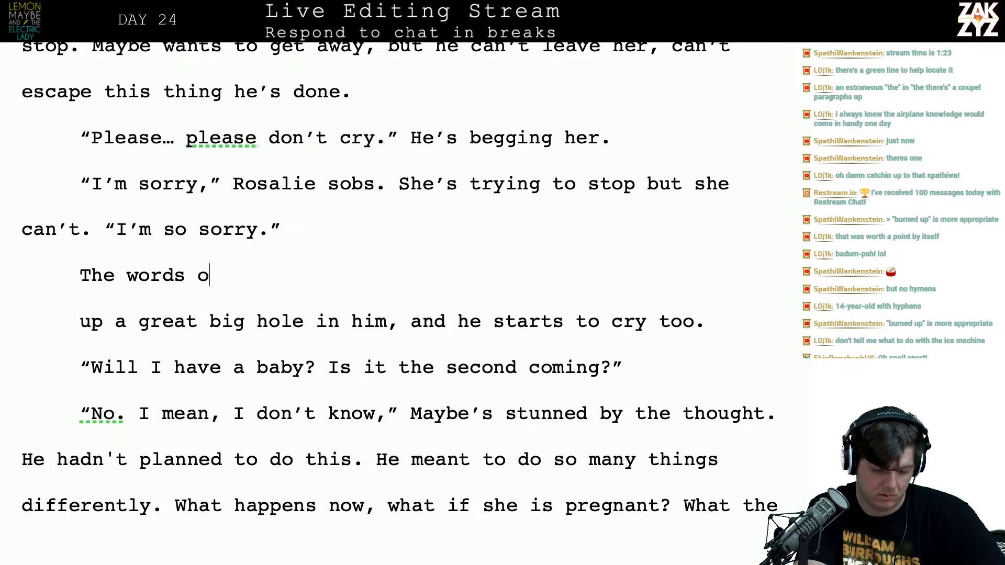
pyautogui.press('BackSpace')
pyautogui.write('split')
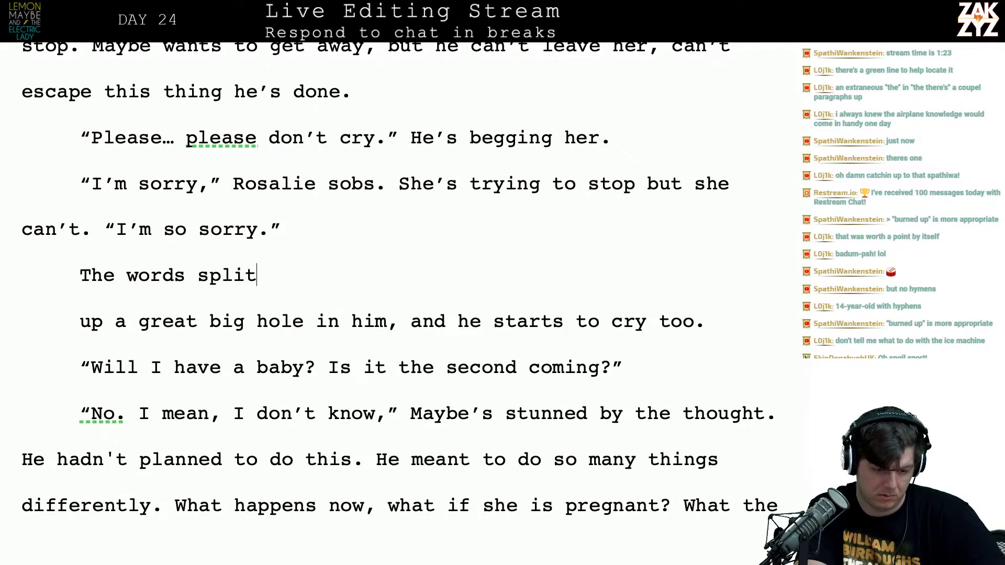
# Try continuing "The words split" with "open a ravine in" and with "him open," and clear both attempts
pyautogui.write(' open a')
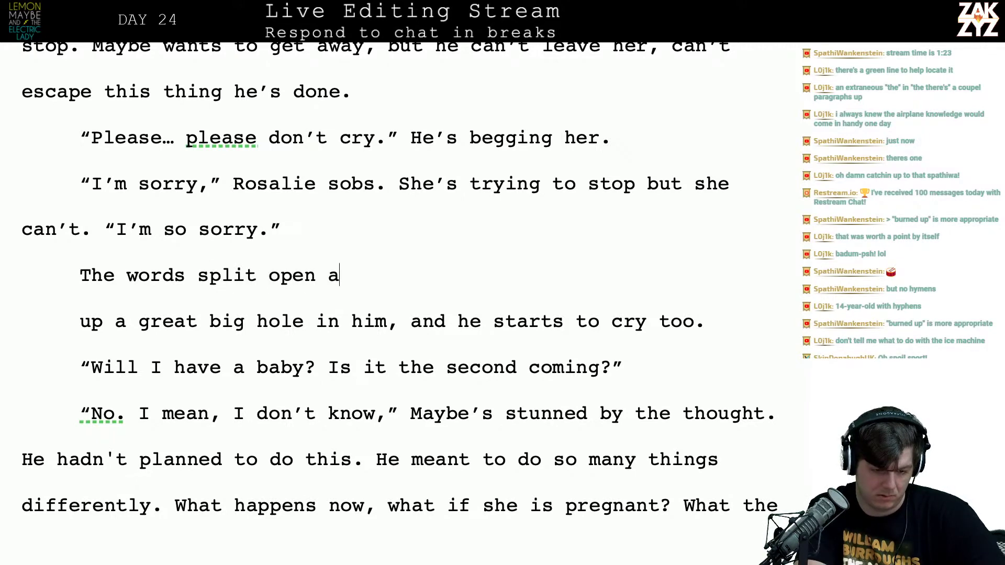
pyautogui.write(' ravine in hi')
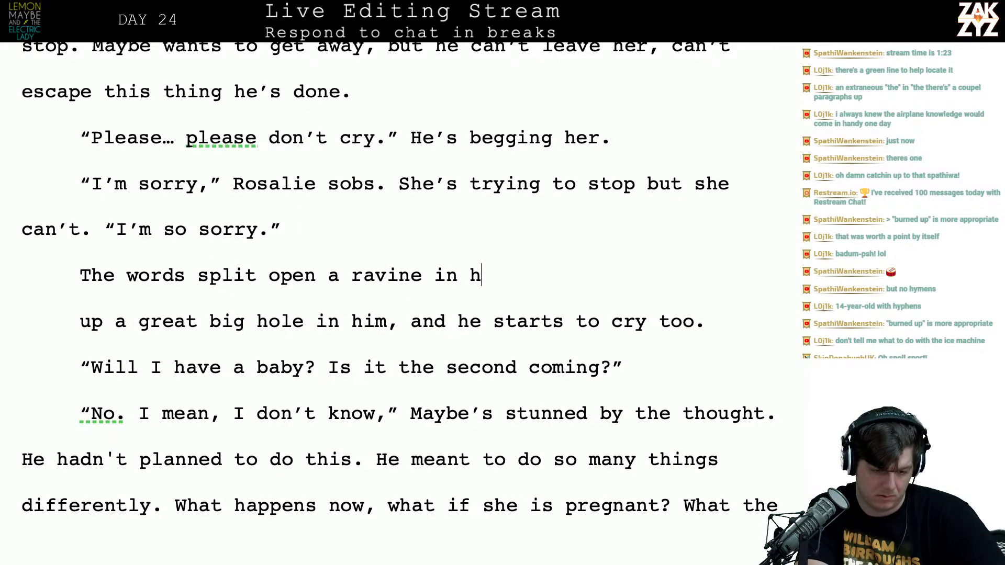
pyautogui.press('BackSpace')
pyautogui.press('BackSpace')
pyautogui.press('BackSpace')
pyautogui.press('BackSpace')
pyautogui.press('BackSpace')
pyautogui.press('BackSpace')
pyautogui.press('BackSpace')
pyautogui.press('BackSpace')
pyautogui.press('BackSpace')
pyautogui.press('BackSpace')
pyautogui.press('BackSpace')
pyautogui.press('BackSpace')
pyautogui.press('BackSpace')
pyautogui.press('BackSpace')
pyautogui.press('BackSpace')
pyautogui.press('BackSpace')
pyautogui.press('BackSpace')
pyautogui.press('BackSpace')
pyautogui.press('BackSpace')
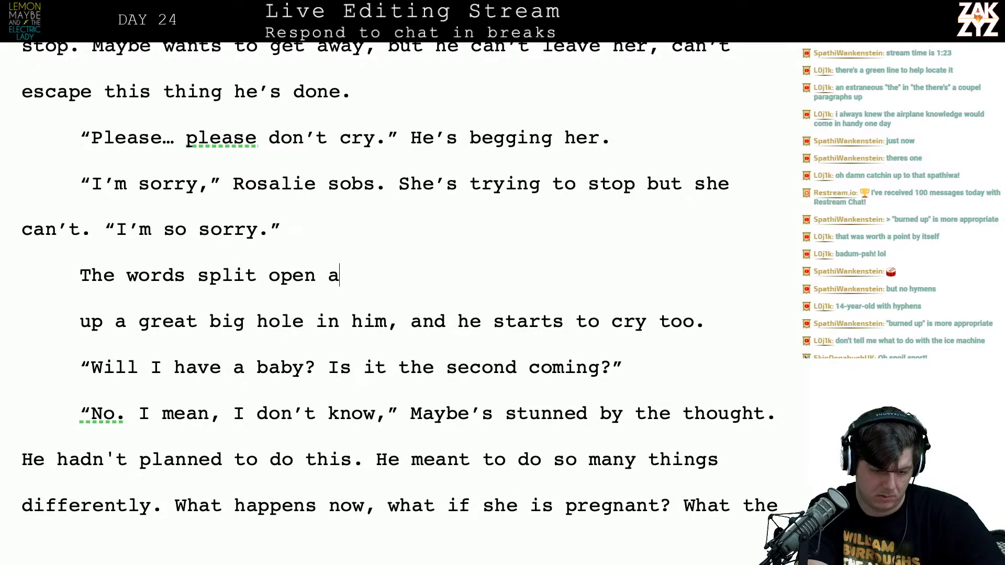
pyautogui.write('him open,')
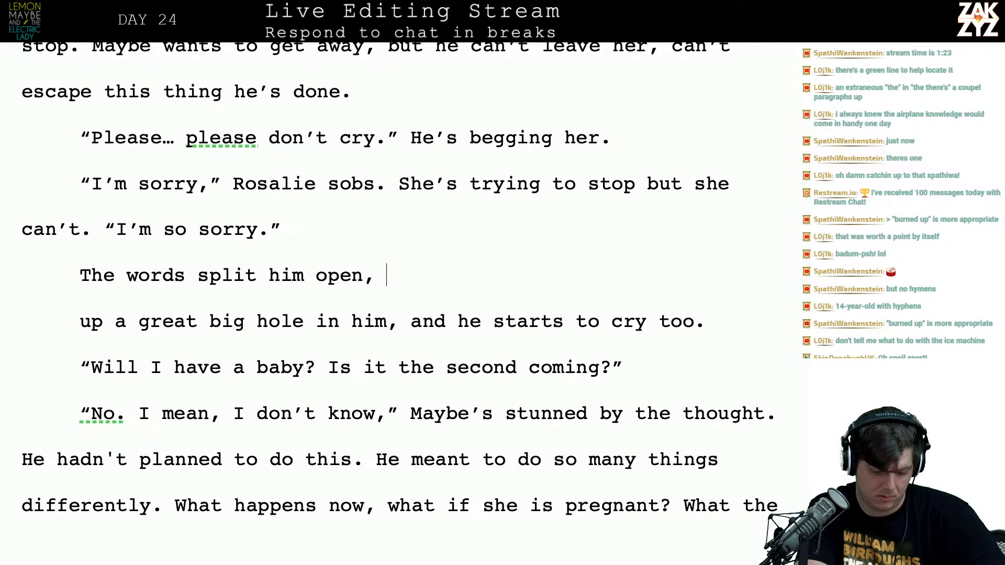
pyautogui.press('BackSpace')
pyautogui.press('BackSpace')
pyautogui.press('BackSpace')
pyautogui.press('BackSpace')
pyautogui.press('BackSpace')
pyautogui.press('BackSpace')
pyautogui.press('BackSpace')
pyautogui.press('BackSpace')
pyautogui.press('BackSpace')
pyautogui.press('BackSpace')
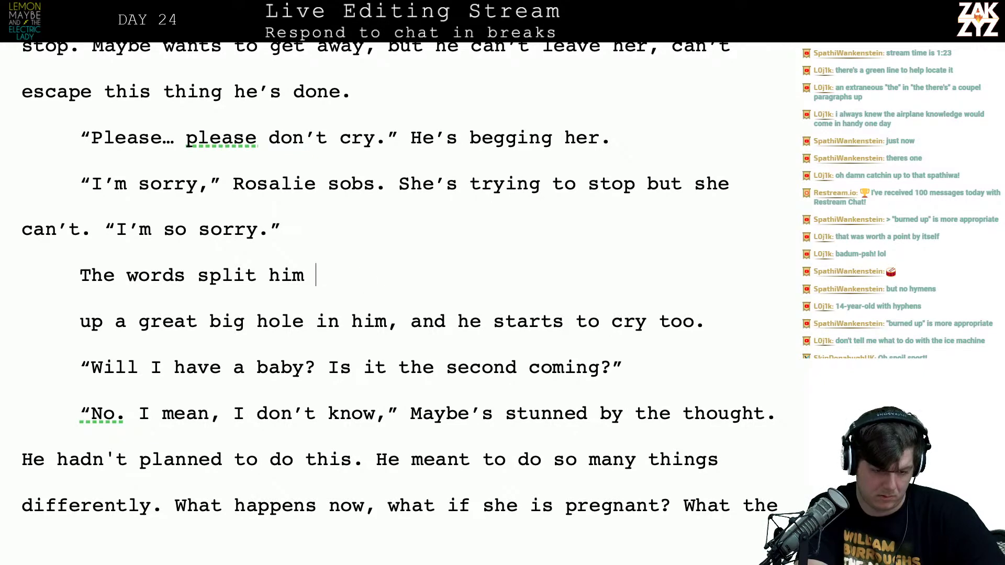
# Complete the sentence as "The words split open a ravine in his chest." and add "Maybe starts to cry too."
pyautogui.write('open a ra')
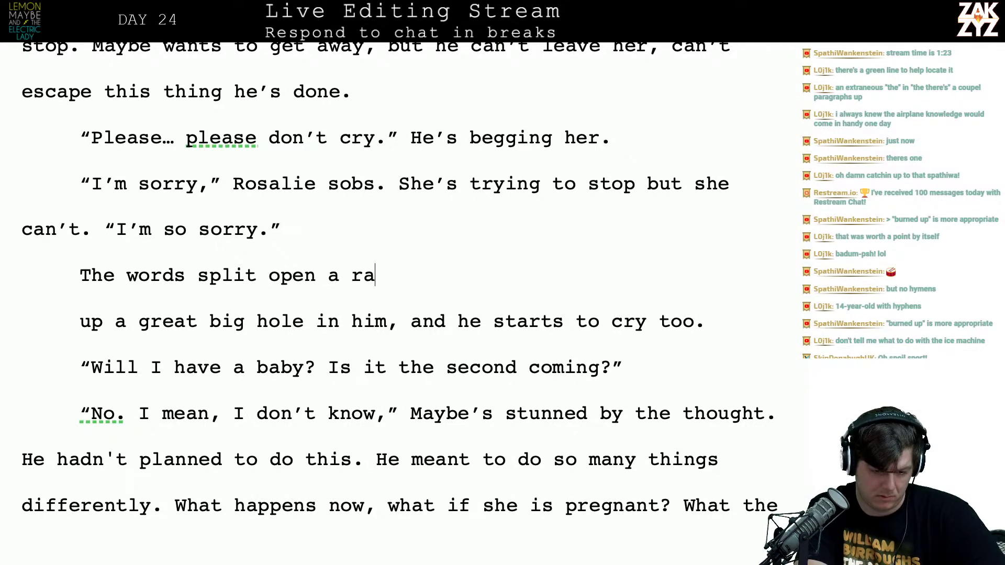
pyautogui.write('vine in his chest.')
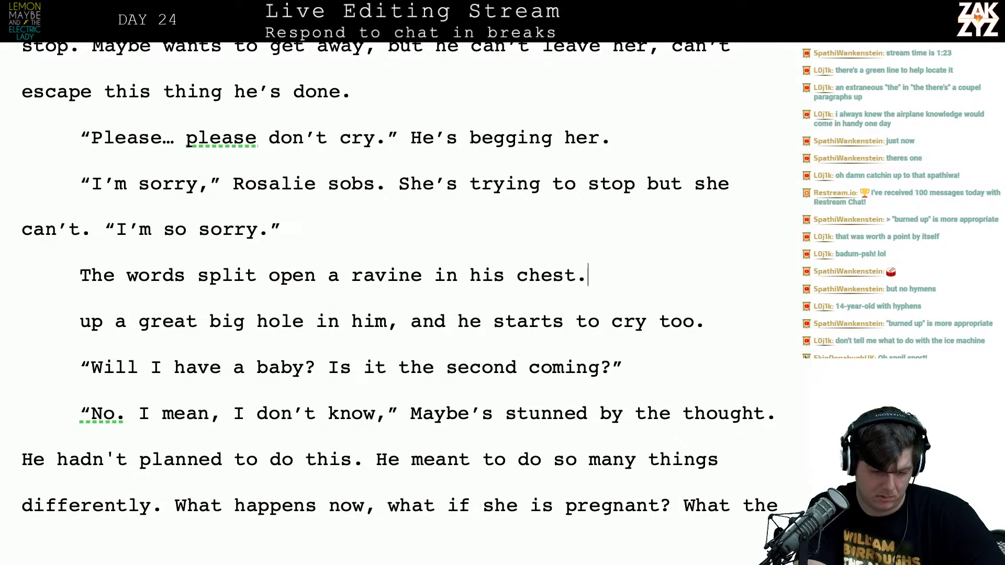
pyautogui.write(' Maybe star')
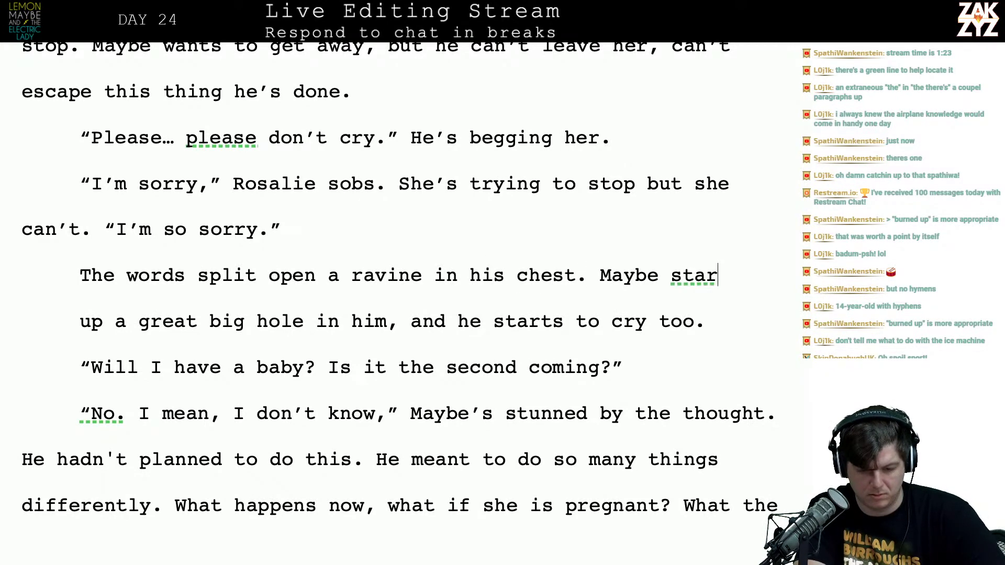
pyautogui.write('ts to cry too')
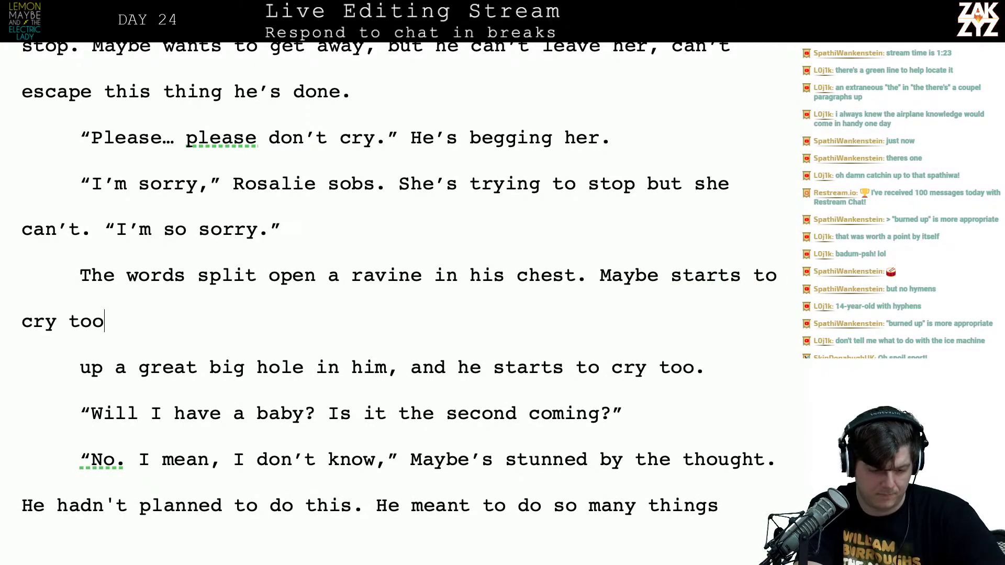
# Delete the leftover line "up a great big hole in him, and he starts to cry too."
pyautogui.hotkey('shift', 'Down')
pyautogui.hotkey('shift', 'Down')
pyautogui.hotkey('shift', 'Left')
pyautogui.hotkey('shift', 'Left')
pyautogui.hotkey('shift', 'Left')
pyautogui.hotkey('shift', 'Left')
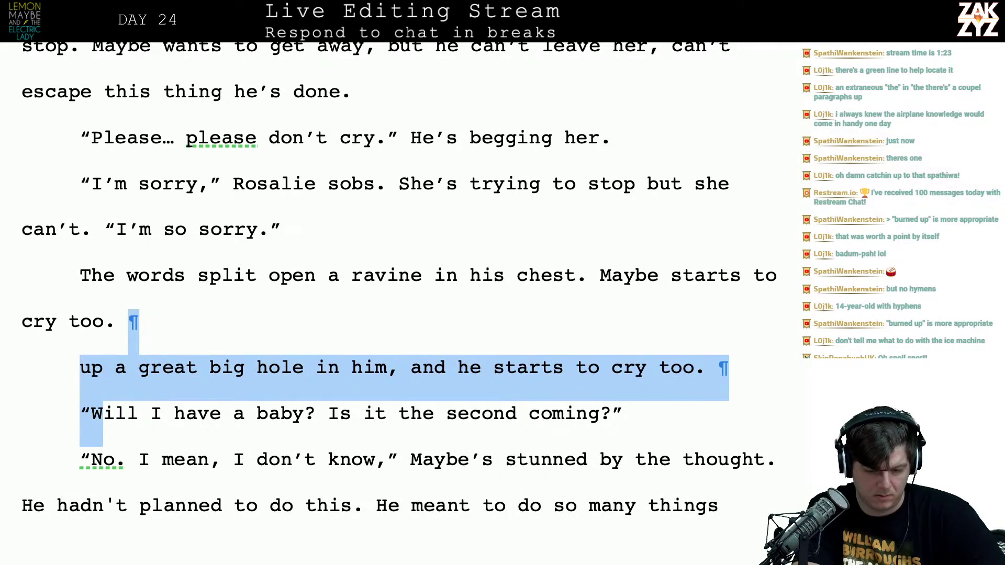
pyautogui.press('BackSpace')
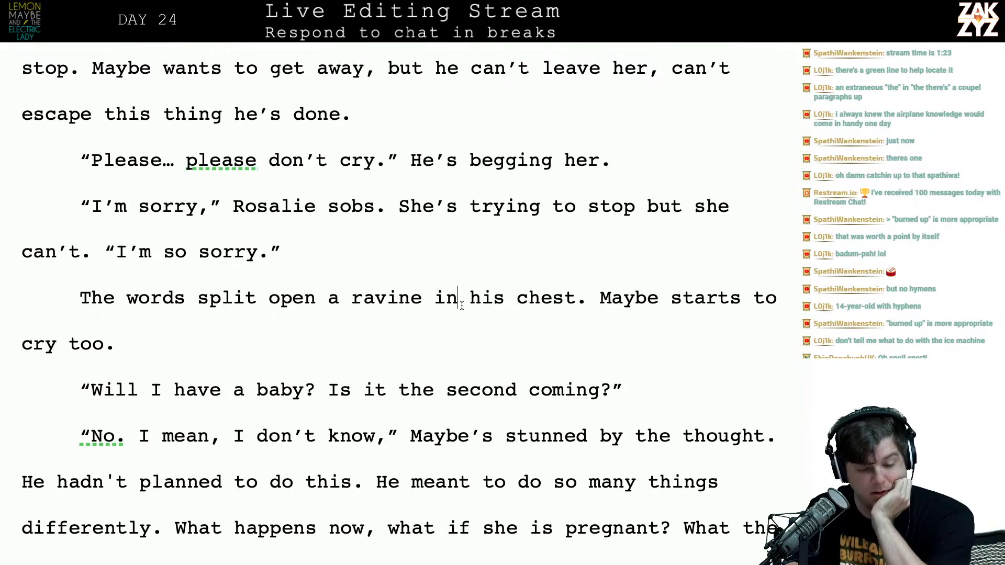
# Replace the opening "The" of the ravine paragraph with "Her words split him open, there's a ravine in his chest."
pyautogui.click(595, 288)
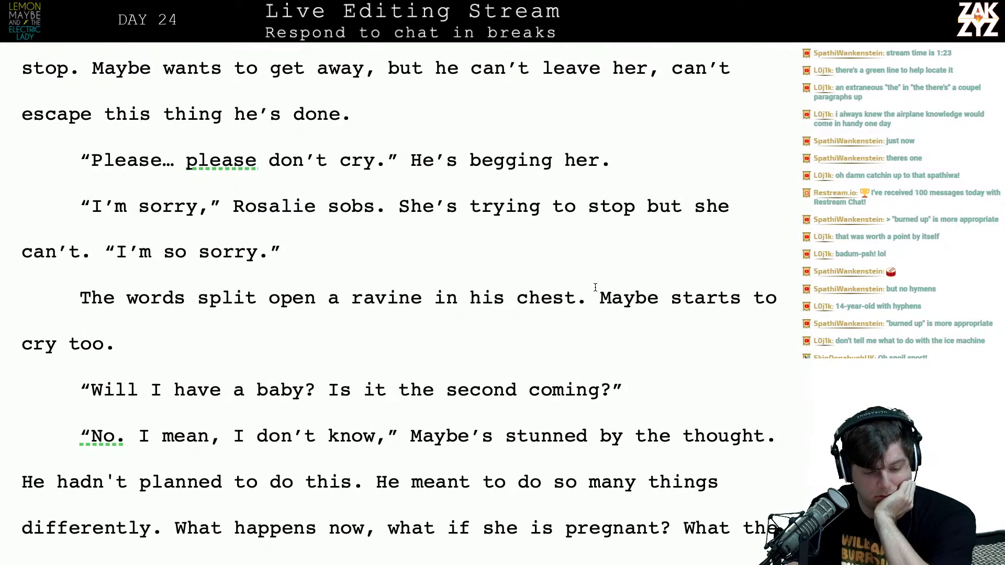
pyautogui.press('Up')
pyautogui.press('BackSpace')
pyautogui.press('BackSpace')
pyautogui.press('BackSpace')
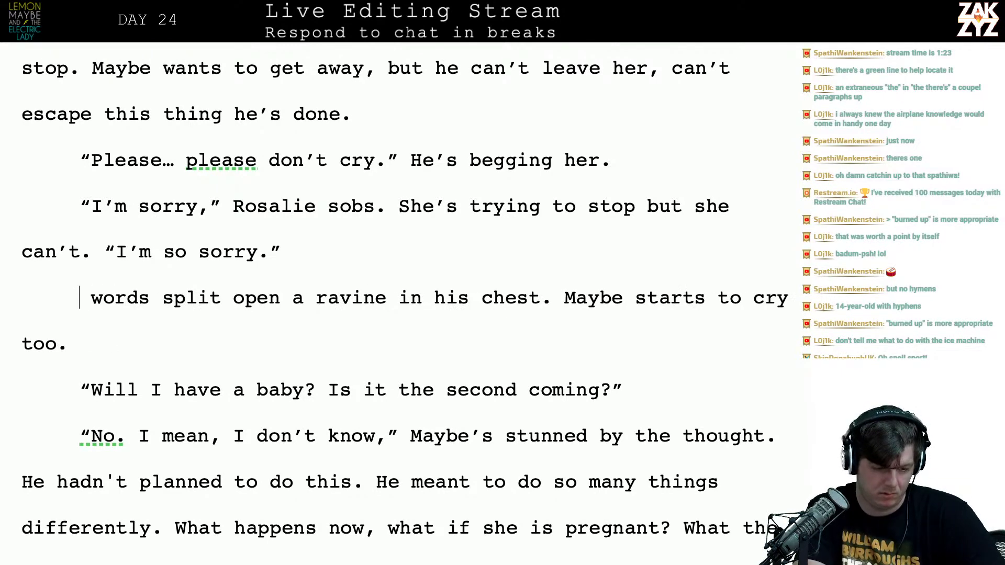
pyautogui.write('Her word')
pyautogui.write('s splti words spl')
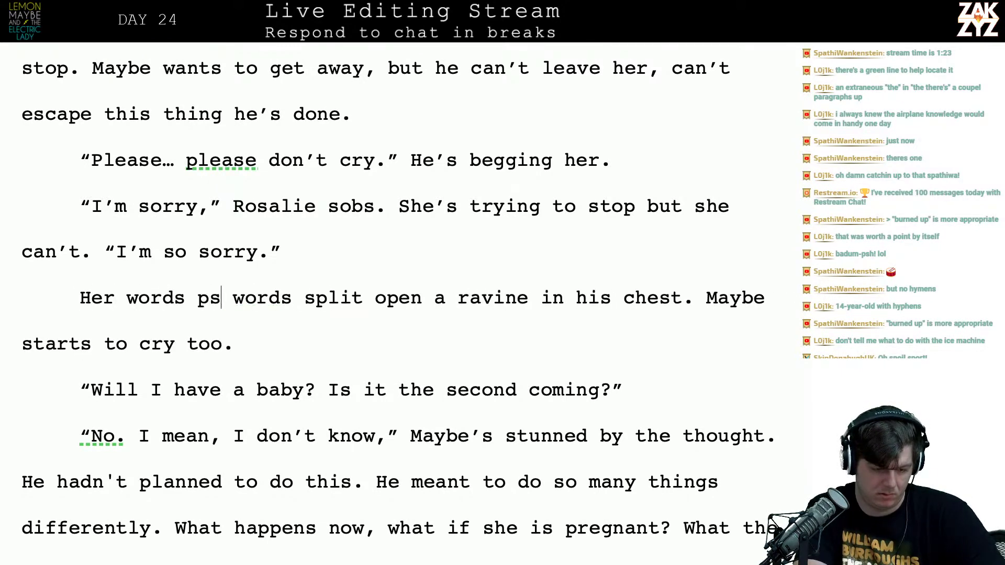
pyautogui.press('BackSpace')
pyautogui.press('BackSpace')
pyautogui.press('BackSpace')
pyautogui.write('splti')
pyautogui.press('BackSpace')
pyautogui.press('BackSpace')
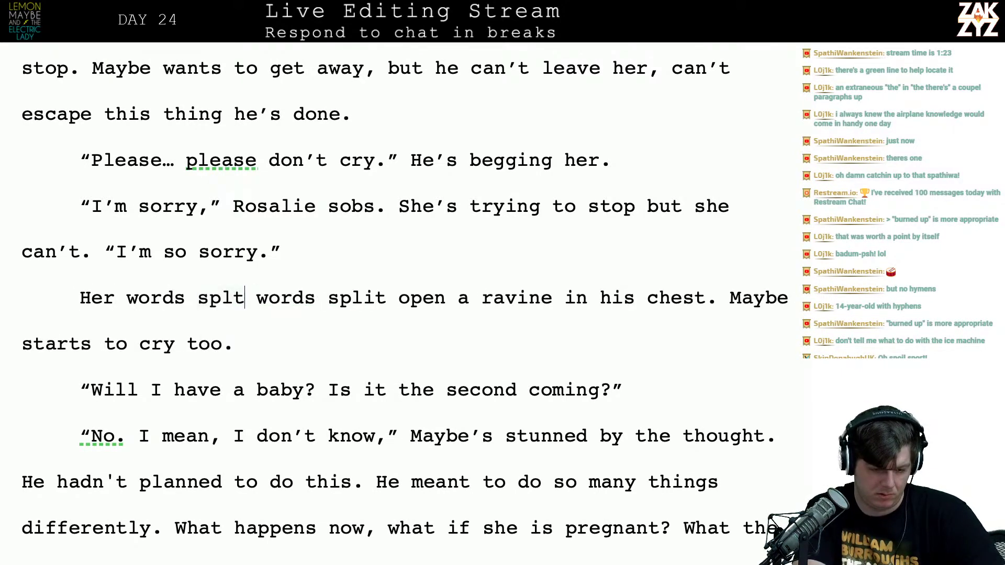
pyautogui.write('it him o')
pyautogui.write("pen, there's a ra")
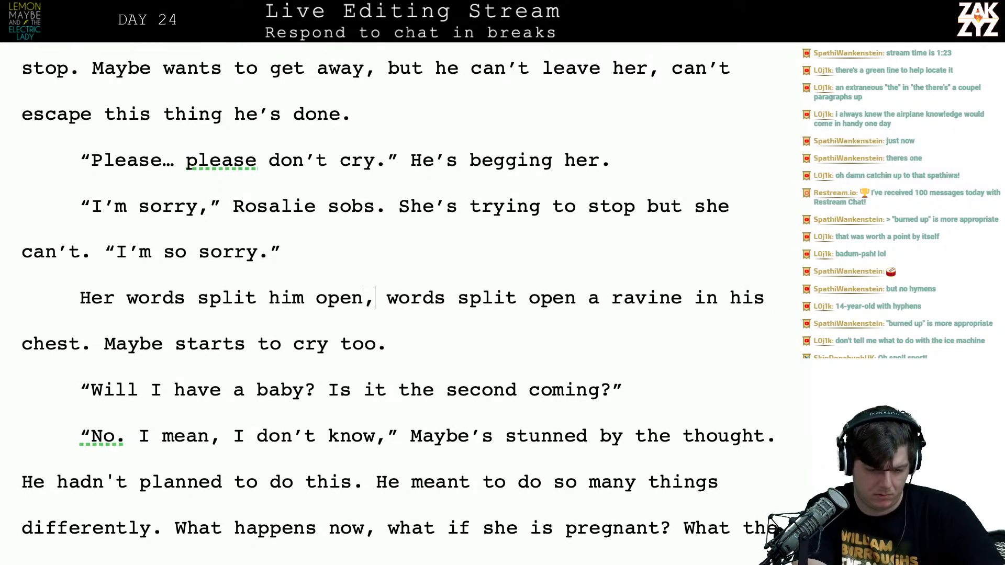
pyautogui.write('vine in his chest. ')
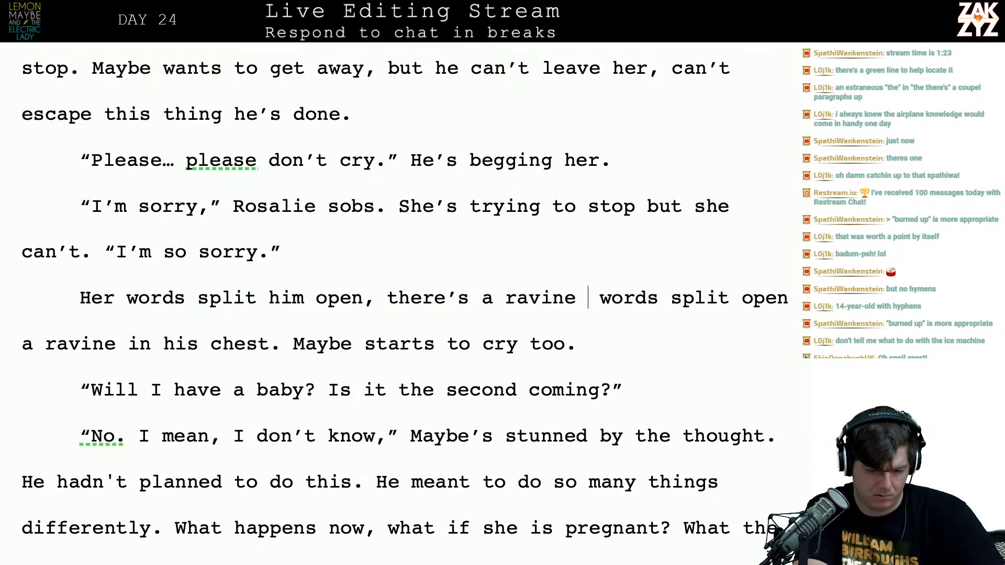
# Add "Maybe begins to cry." after the new ravine sentence
pyautogui.write('M')
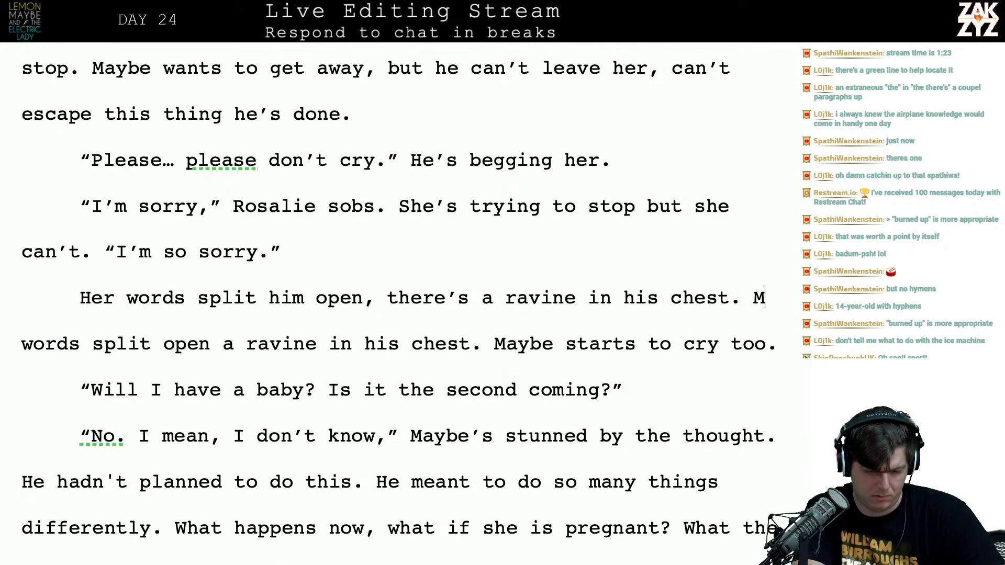
pyautogui.write('aybe starts')
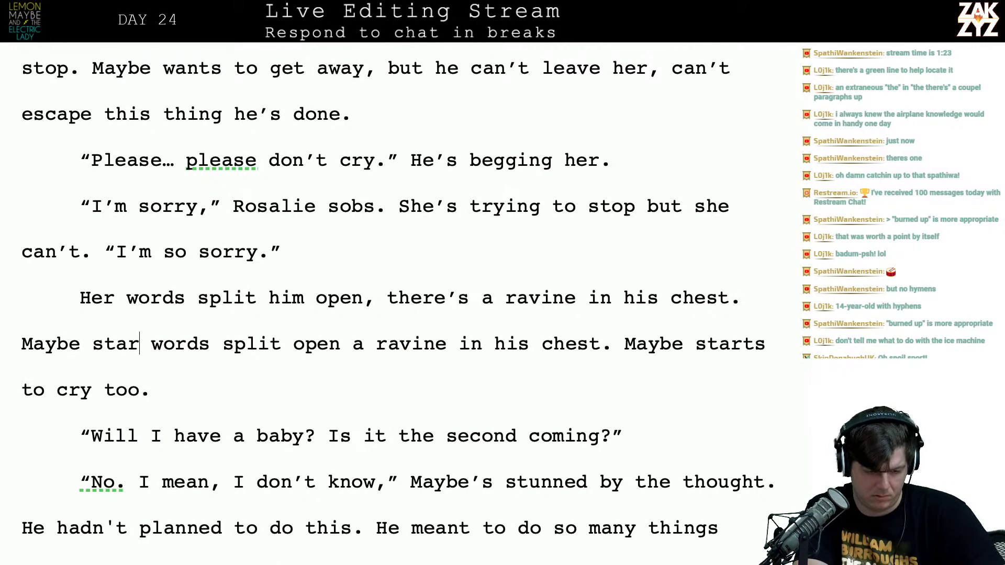
pyautogui.press('BackSpace')
pyautogui.press('BackSpace')
pyautogui.press('BackSpace')
pyautogui.press('BackSpace')
pyautogui.write('begin')
pyautogui.write('s to cry.')
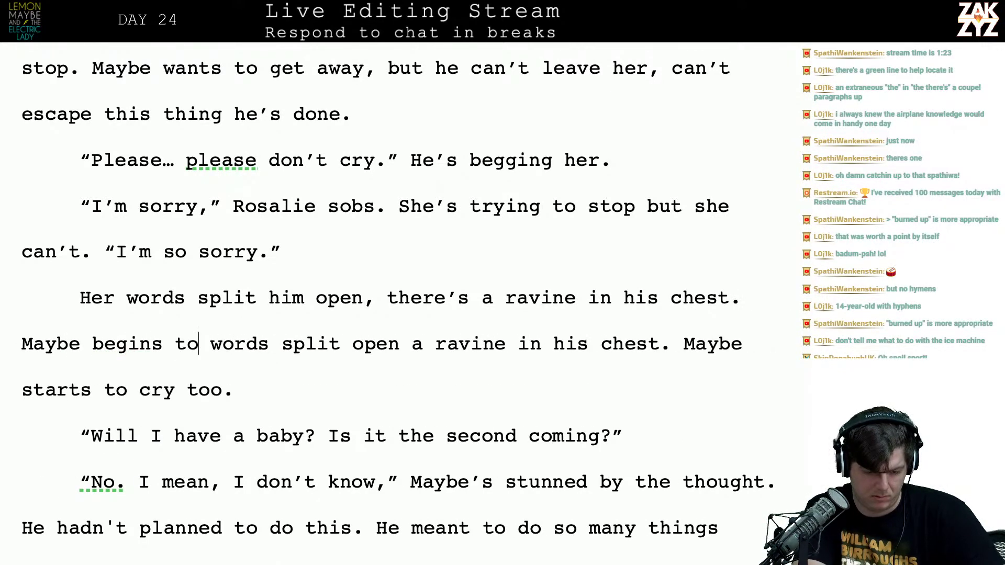
# Delete the leftover older wording "words split open a ravine in his chest. Maybe starts to cry too."
pyautogui.hotkey('shift', 'Down')
pyautogui.hotkey('shift', 'Right')
pyautogui.hotkey('shift', 'Right')
pyautogui.hotkey('shift', 'Right')
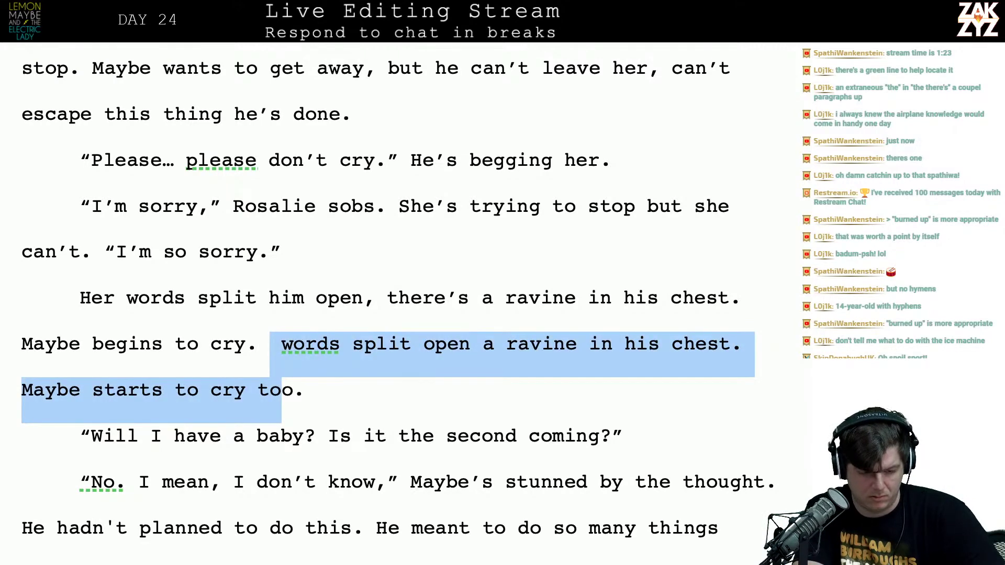
pyautogui.press('BackSpace')
# Insert "sputtering." after "Maybe's" in the dialogue tag following "I don't know,"
pyautogui.scroll(-2, 560, 258)
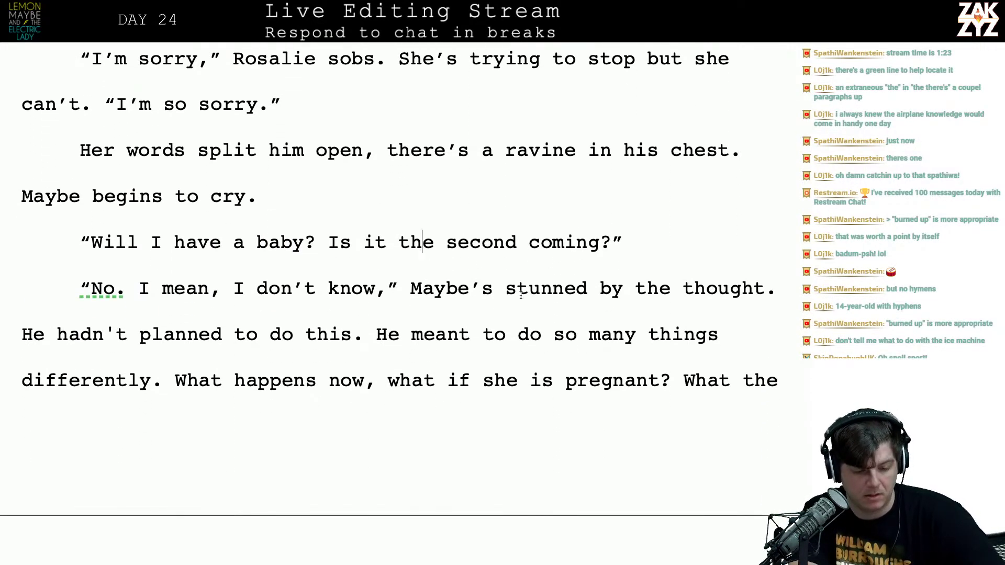
pyautogui.click(589, 242)
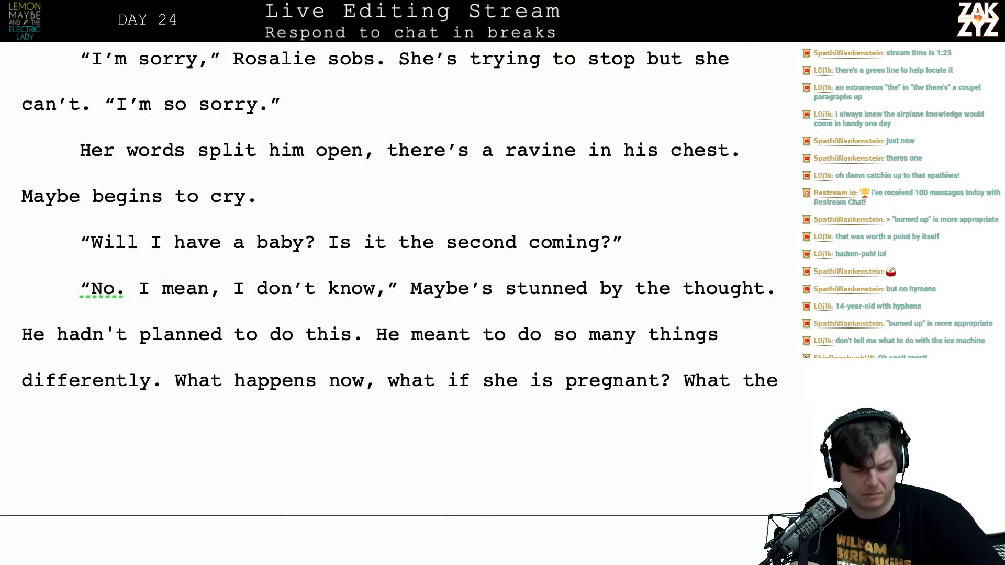
pyautogui.press('Right')
pyautogui.press('Right')
pyautogui.press('Right')
pyautogui.press('Right')
pyautogui.press('Right')
pyautogui.press('Right')
pyautogui.press('Right')
pyautogui.press('Right')
pyautogui.press('Right')
pyautogui.press('Right')
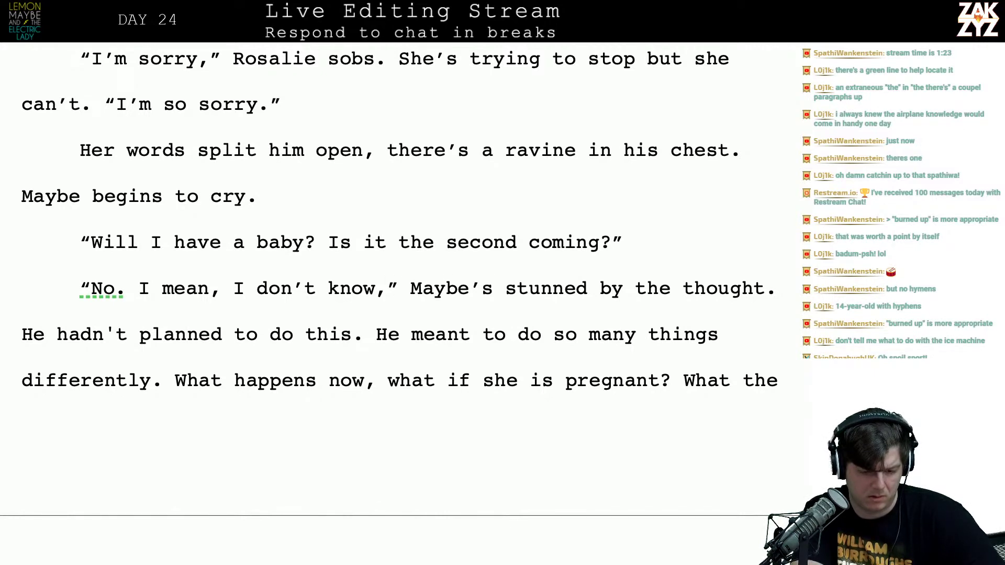
pyautogui.write('snu')
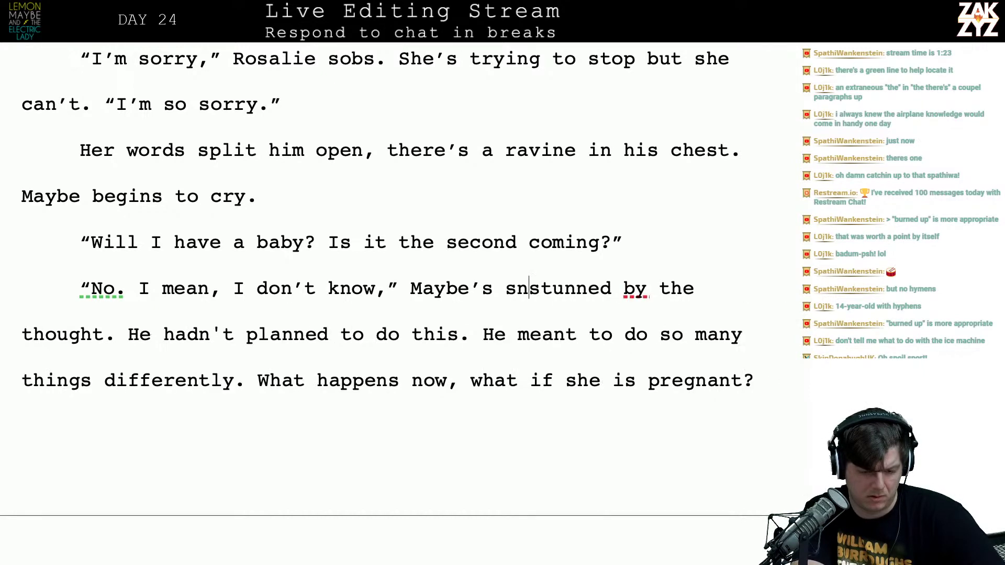
pyautogui.press('BackSpace')
pyautogui.press('BackSpace')
pyautogui.press('BackSpace')
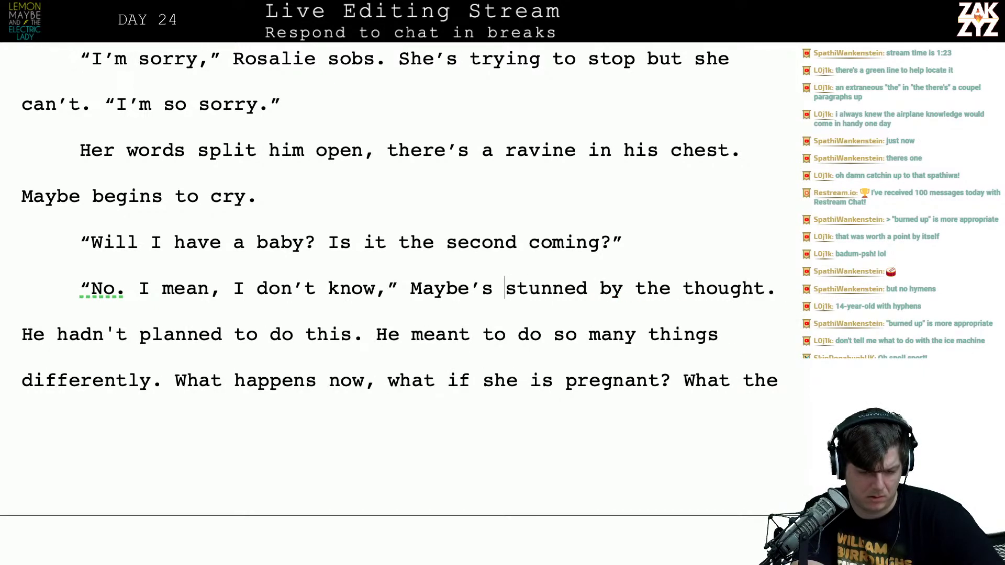
pyautogui.write('sputtering. ')
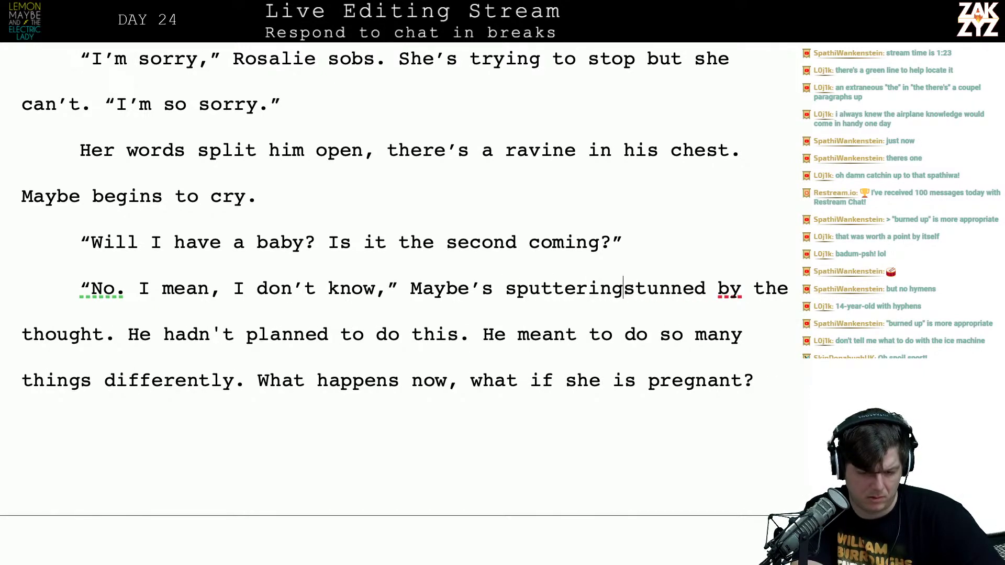
# Turn "stunned by the thought" into its own sentence beginning with "He's"
pyautogui.write('Hstunne')
pyautogui.press('BackSpace')
pyautogui.press('BackSpace')
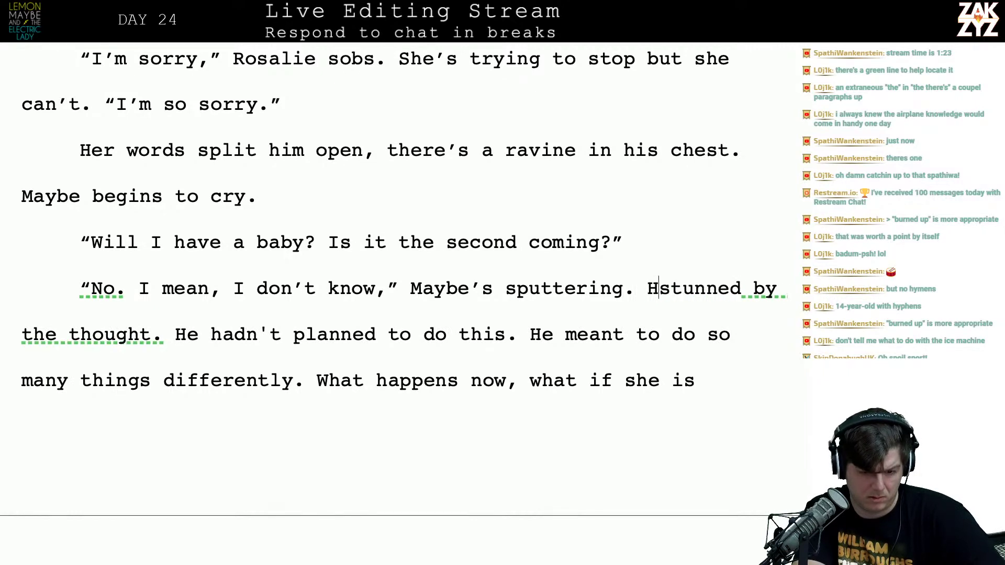
pyautogui.write("He's s")
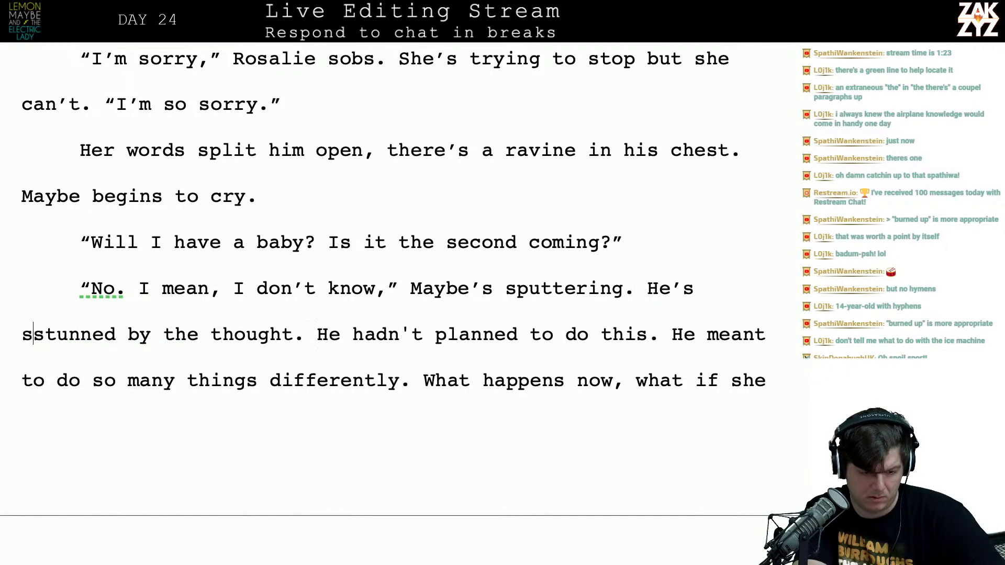
pyautogui.press('BackSpace')
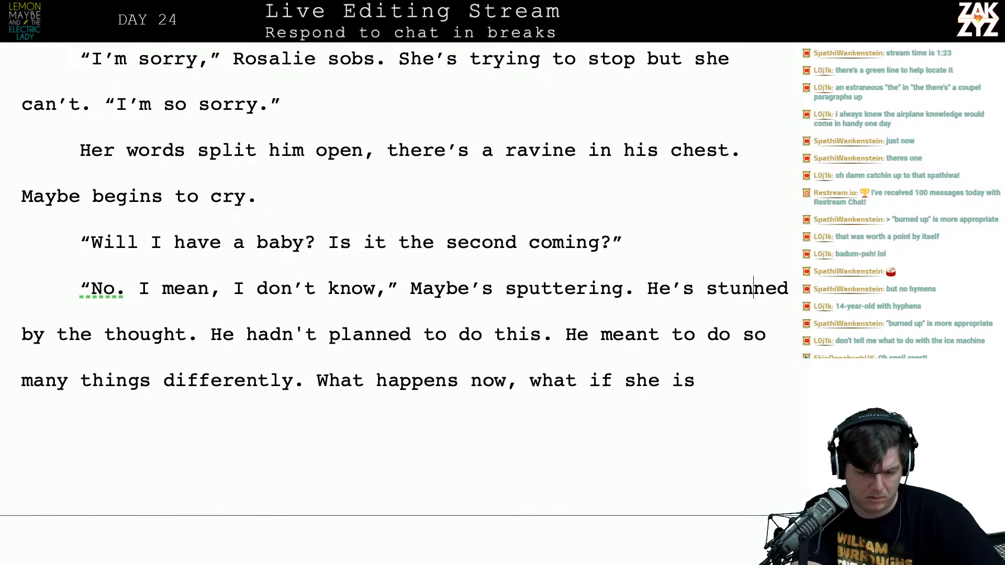
# Replace "He's" after "sputtering." with the sentence "He hadn't even considered that."
pyautogui.press('BackSpace')
pyautogui.press('BackSpace')
pyautogui.press('BackSpace')
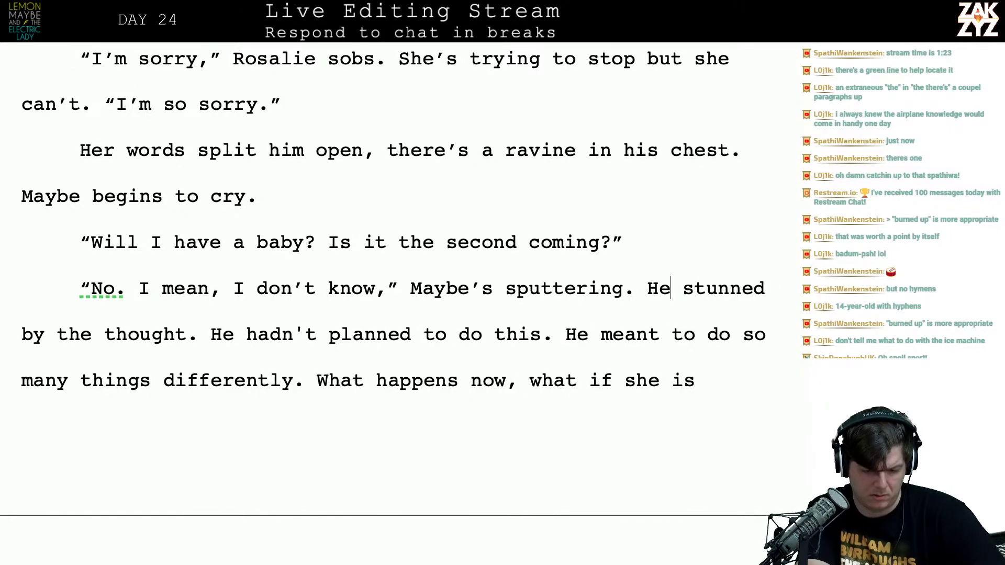
pyautogui.write("hadn't")
pyautogui.write(' even considered th')
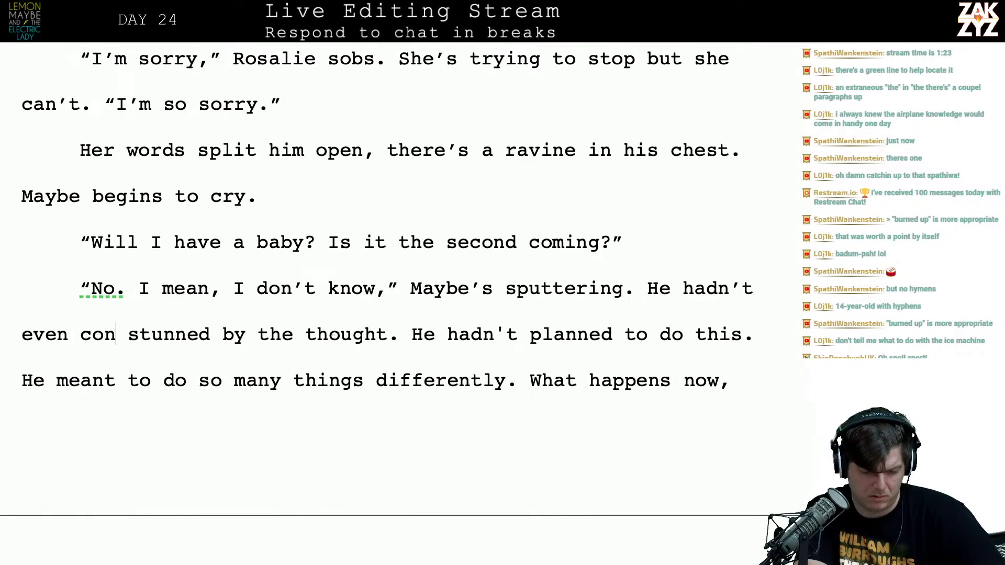
pyautogui.write('at.')
# Delete the leftover fragment "stunned by the thought." after "He hadn't even considered that."
pyautogui.hotkey('shift', 'Right')
pyautogui.hotkey('shift', 'Right')
pyautogui.hotkey('shift', 'Right')
pyautogui.hotkey('shift', 'Right')
pyautogui.hotkey('shift', 'Right')
pyautogui.hotkey('shift', 'Right')
pyautogui.hotkey('shift', 'Right')
pyautogui.hotkey('shift', 'Right')
pyautogui.hotkey('shift', 'Right')
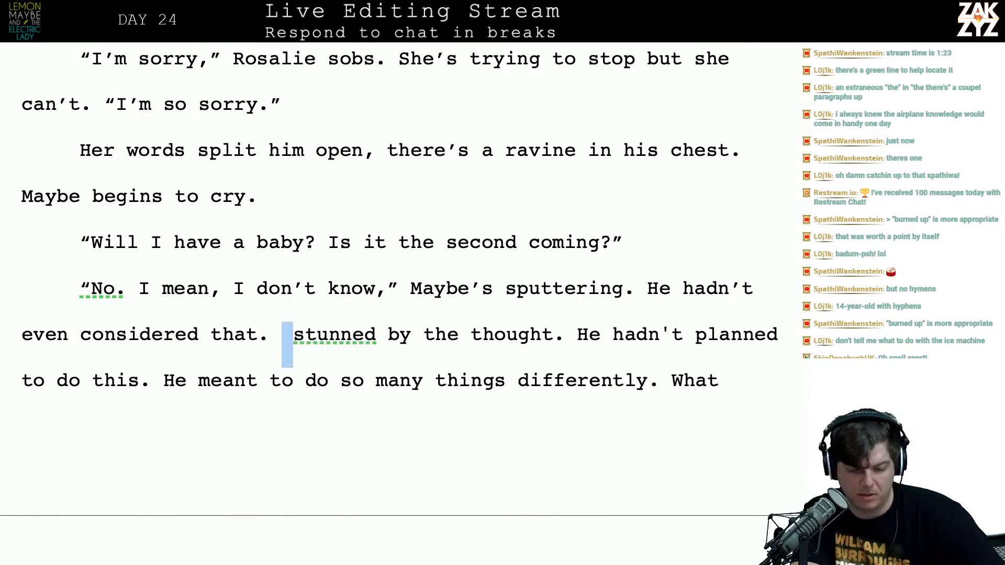
pyautogui.hotkey('shift', 'Right')
pyautogui.hotkey('shift', 'Right')
pyautogui.hotkey('shift', 'Right')
pyautogui.hotkey('shift', 'Right')
pyautogui.hotkey('shift', 'Right')
pyautogui.hotkey('shift', 'Right')
pyautogui.hotkey('shift', 'Right')
pyautogui.hotkey('shift', 'Right')
pyautogui.hotkey('shift', 'Right')
pyautogui.hotkey('shift', 'Right')
pyautogui.hotkey('shift', 'Right')
pyautogui.hotkey('shift', 'Right')
pyautogui.hotkey('shift', 'Right')
pyautogui.hotkey('shift', 'Right')
pyautogui.hotkey('shift', 'Right')
pyautogui.hotkey('shift', 'Right')
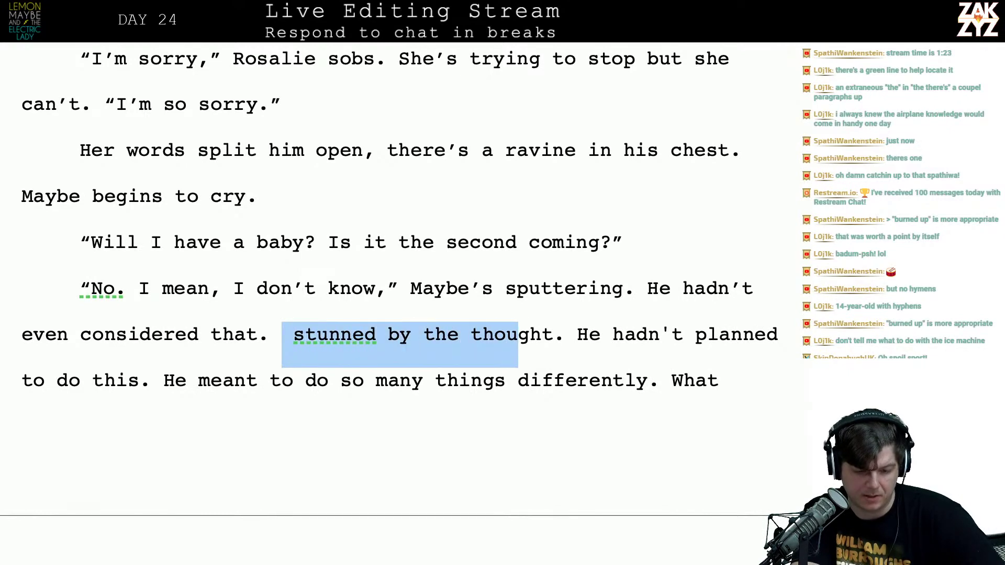
pyautogui.press('BackSpace')
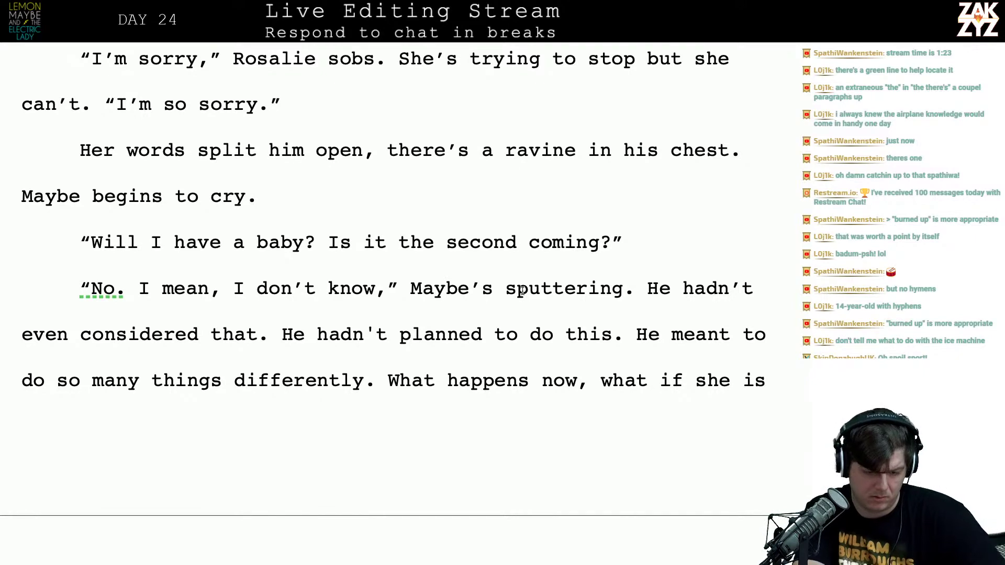
# Insert "taken aback and" before "sputtering" and change the comma after "I don't know" to a period
pyautogui.hotkey('ctrl', 'Right')
pyautogui.write('taken aback and')
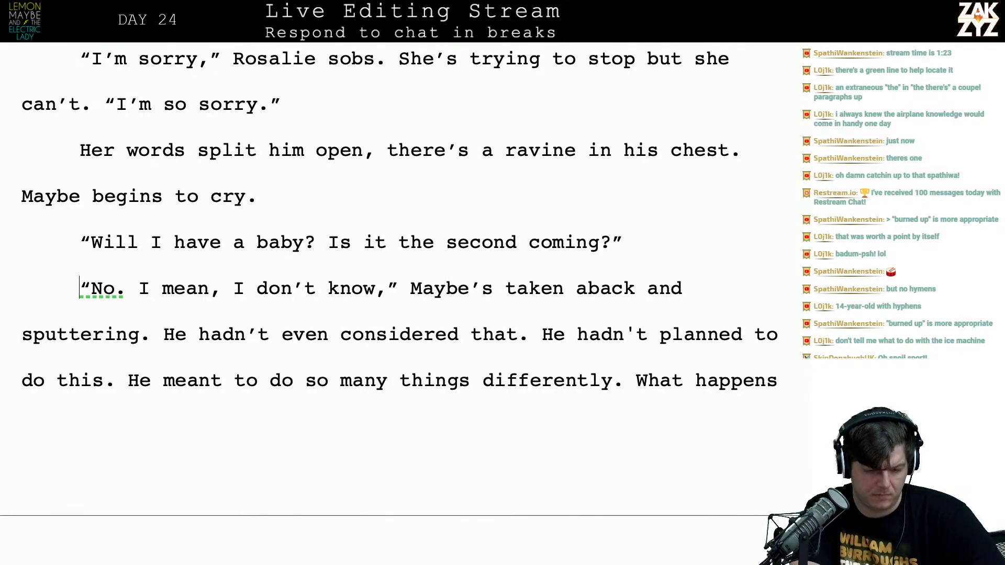
pyautogui.rightClick(386, 287)
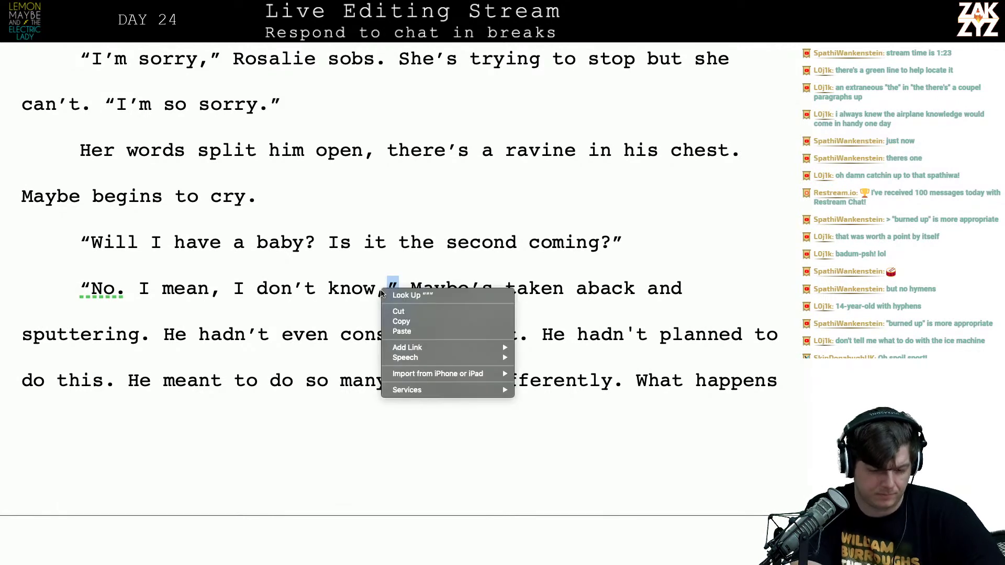
pyautogui.press('Escape')
pyautogui.press('Left')
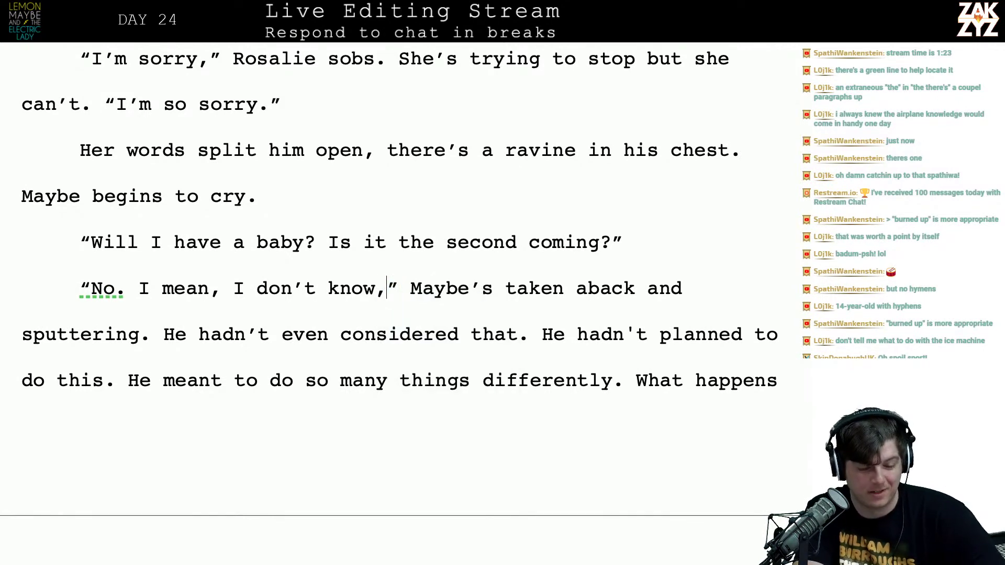
pyautogui.press('BackSpace')
pyautogui.write('.')
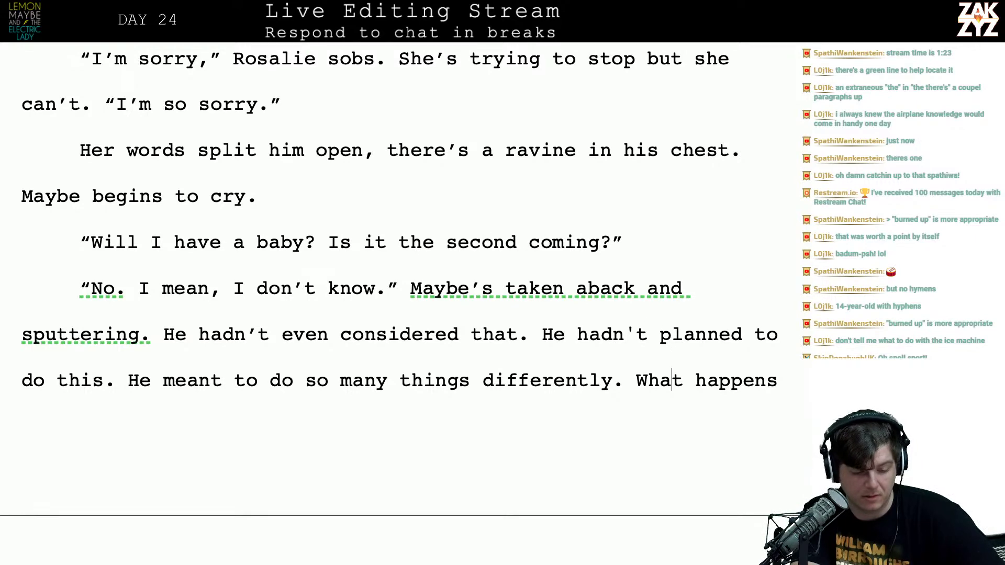
# Break the paragraph after "He hadn't even considered that."
pyautogui.press('Down')
pyautogui.press('Down')
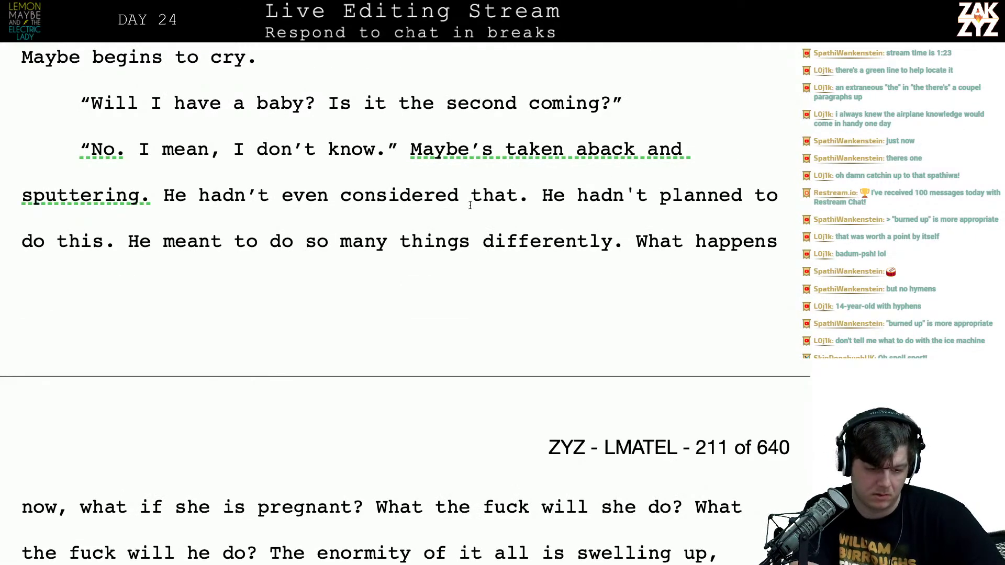
pyautogui.click(126, 245)
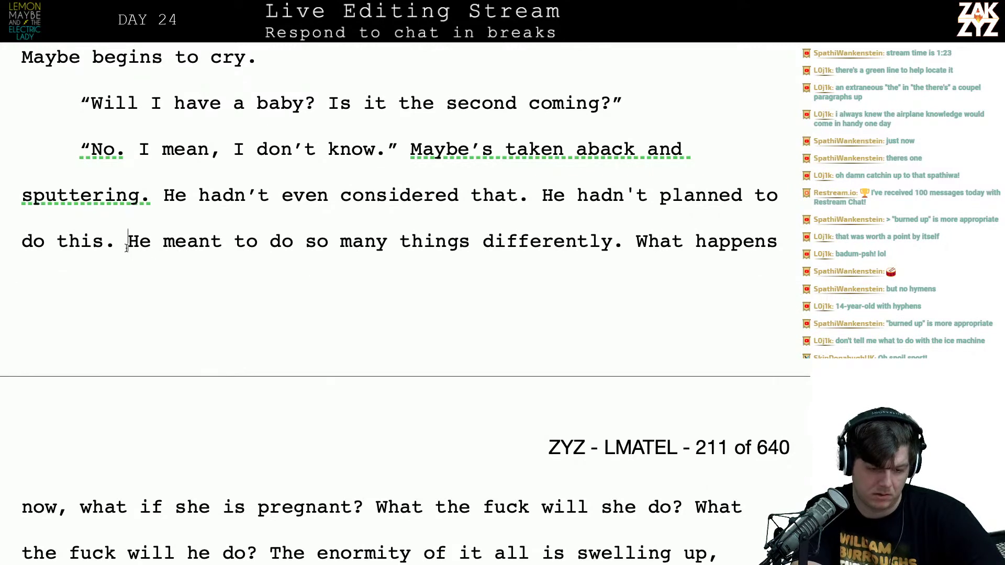
pyautogui.press('Left')
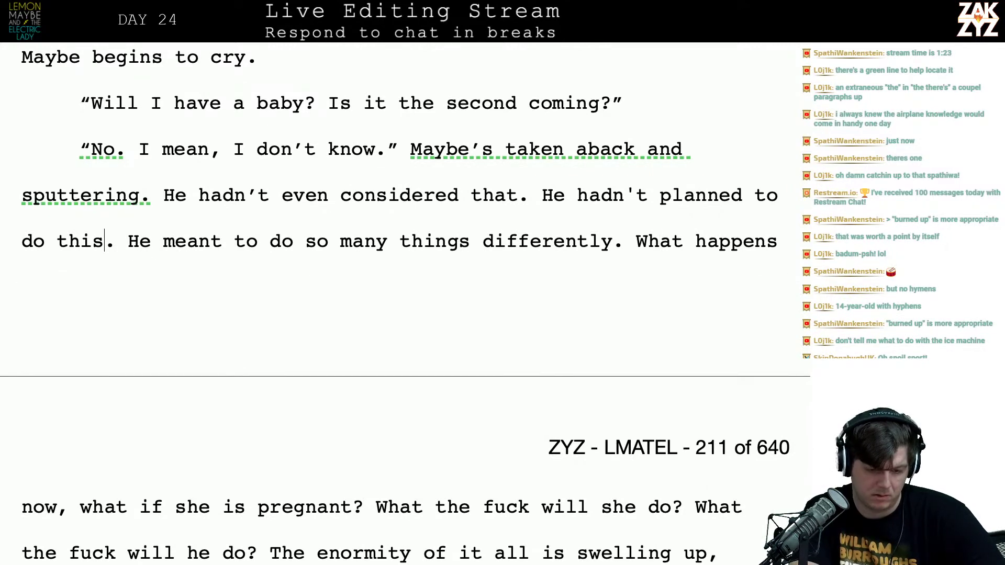
pyautogui.click(530, 195)
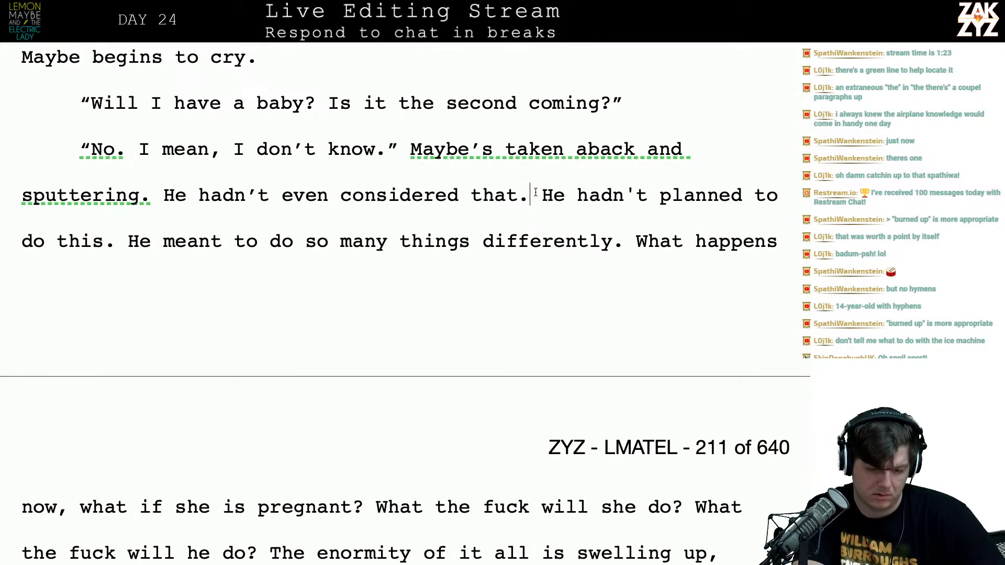
pyautogui.press('Return')
pyautogui.write('This')
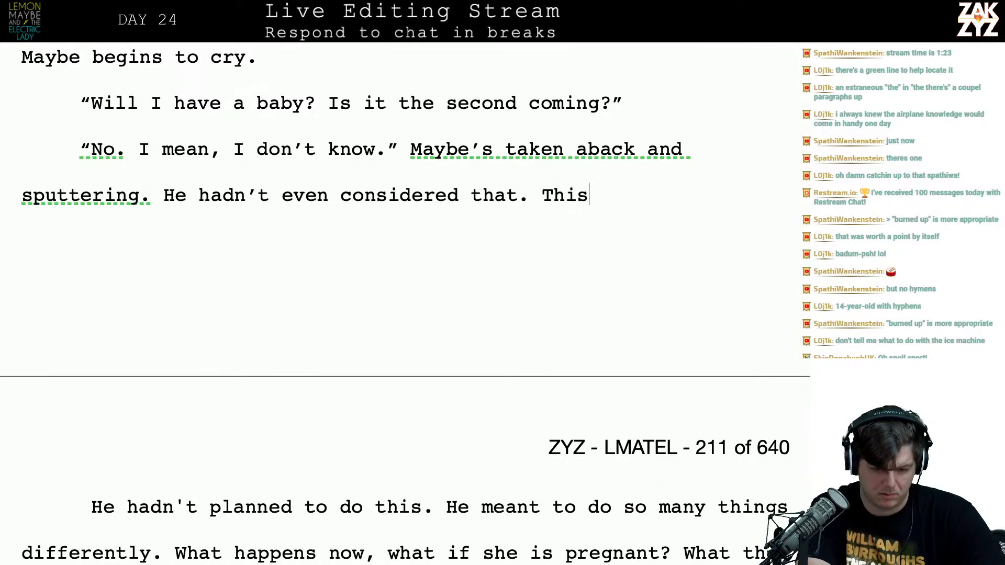
pyautogui.write(" wasn't part of his plan,")
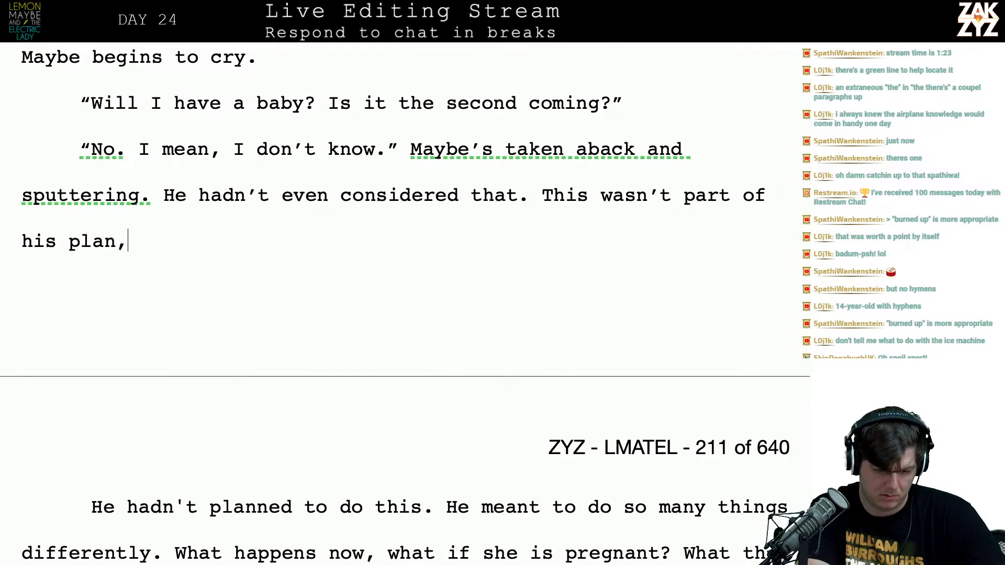
pyautogui.press('BackSpace')
pyautogui.press('BackSpace')
pyautogui.press('BackSpace')
pyautogui.press('BackSpace')
pyautogui.press('BackSpace')
pyautogui.press('BackSpace')
pyautogui.press('BackSpace')
pyautogui.press('BackSpace')
pyautogui.press('BackSpace')
pyautogui.press('BackSpace')
pyautogui.press('BackSpace')
pyautogui.press('BackSpace')
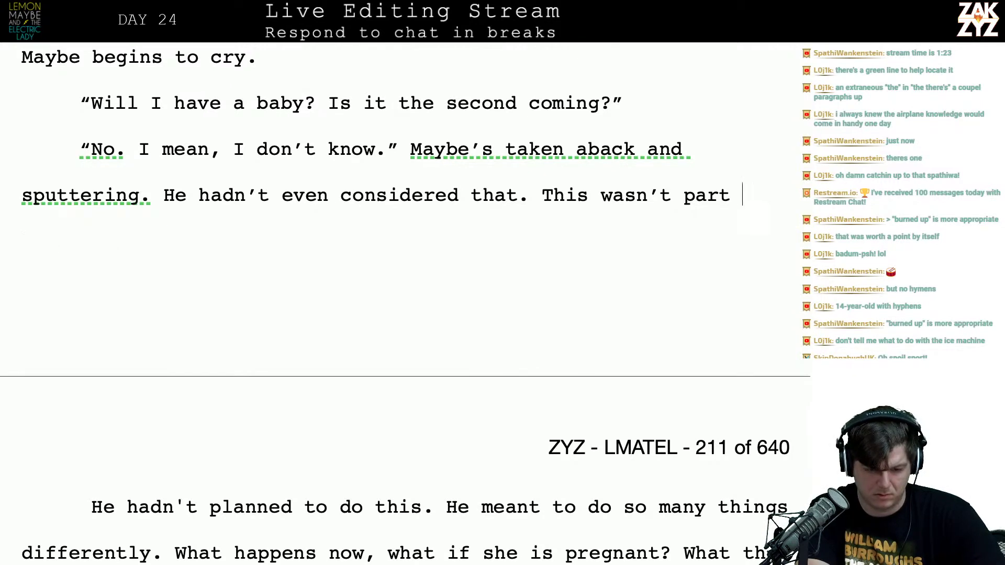
pyautogui.press('BackSpace')
pyautogui.press('BackSpace')
pyautogui.press('BackSpace')
pyautogui.press('BackSpace')
pyautogui.press('BackSpace')
pyautogui.press('BackSpace')
pyautogui.press('BackSpace')
pyautogui.press('BackSpace')
pyautogui.press('BackSpace')
pyautogui.press('BackSpace')
pyautogui.press('BackSpace')
pyautogui.press('BackSpace')
pyautogui.press('BackSpace')
pyautogui.press('BackSpace')
pyautogui.press('BackSpace')
pyautogui.press('BackSpace')
pyautogui.press('BackSpace')
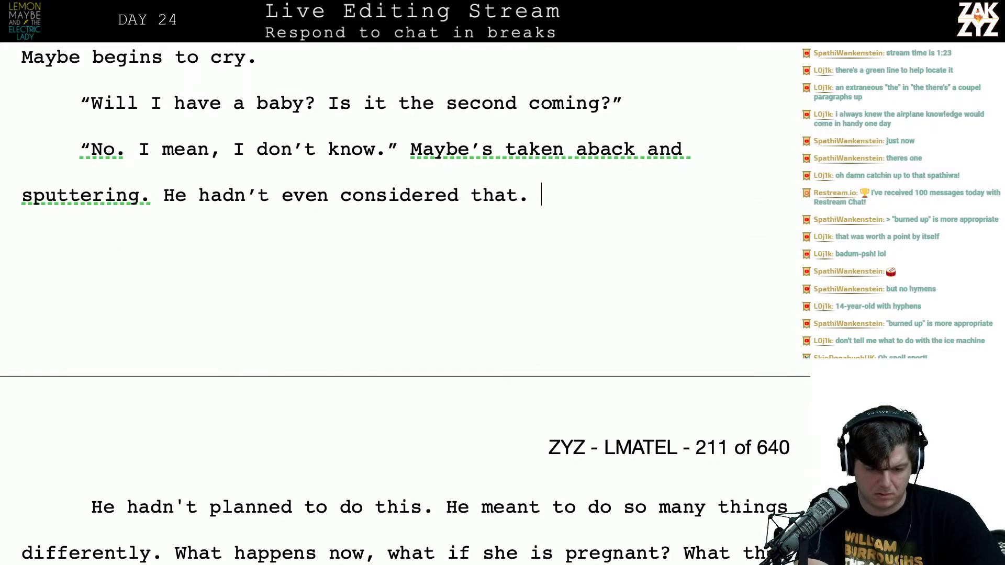
# Replace the two sentences from "He hadn't planned to do this" with "None of this was part of his plan.", starting a paragraph at "What happens now"
pyautogui.write('None of this was ')
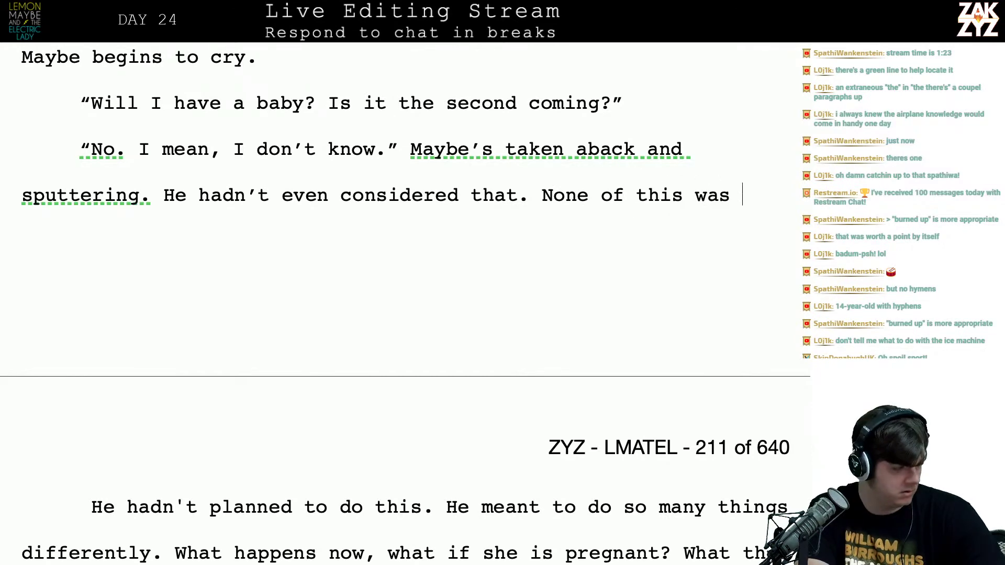
pyautogui.write('part of his plan.')
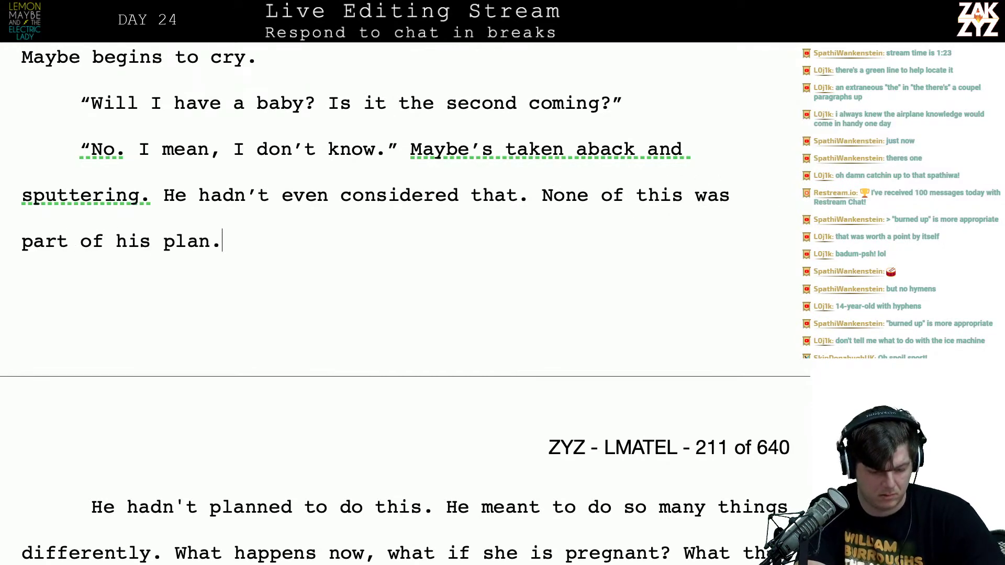
pyautogui.hotkey('shift', 'Down')
pyautogui.hotkey('shift', 'Down')
pyautogui.hotkey('shift', 'Down')
pyautogui.hotkey('shift', 'Up')
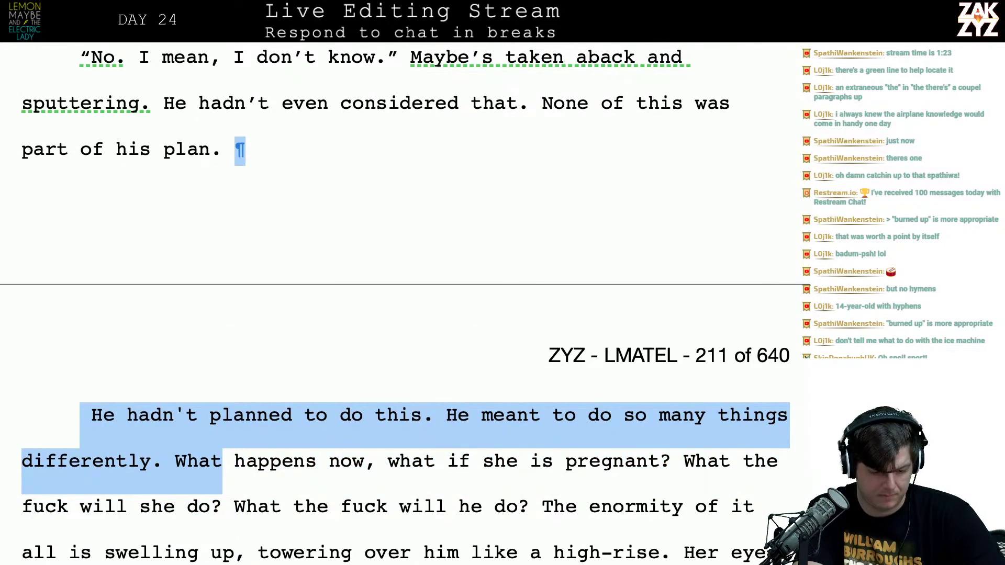
pyautogui.hotkey('shift', 'Left')
pyautogui.hotkey('shift', 'Left')
pyautogui.hotkey('shift', 'Left')
pyautogui.hotkey('shift', 'Left')
pyautogui.hotkey('shift', 'Left')
pyautogui.hotkey('shift', 'Left')
pyautogui.hotkey('shift', 'Right')
pyautogui.hotkey('shift', 'Right')
pyautogui.press('BackSpace')
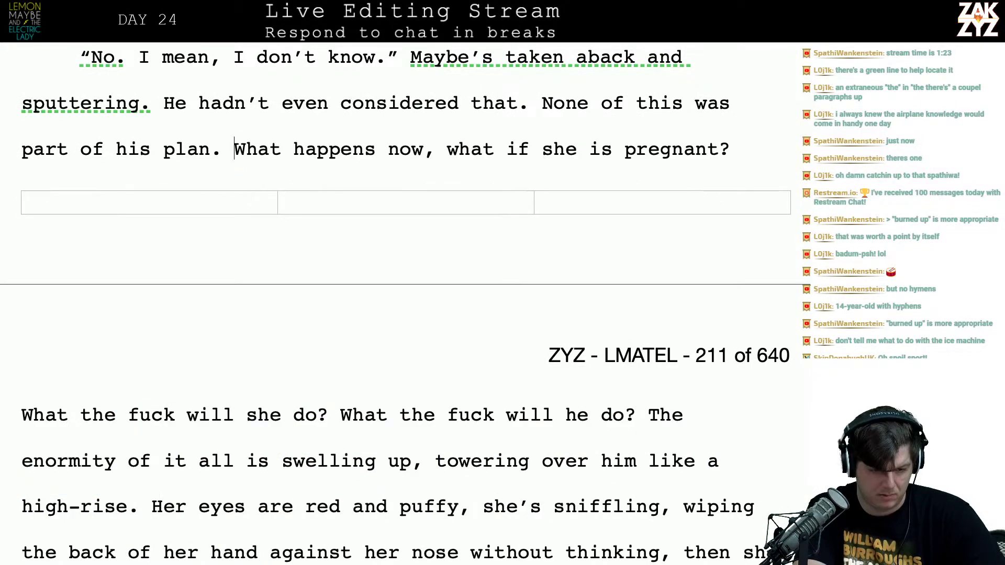
pyautogui.press('Return')
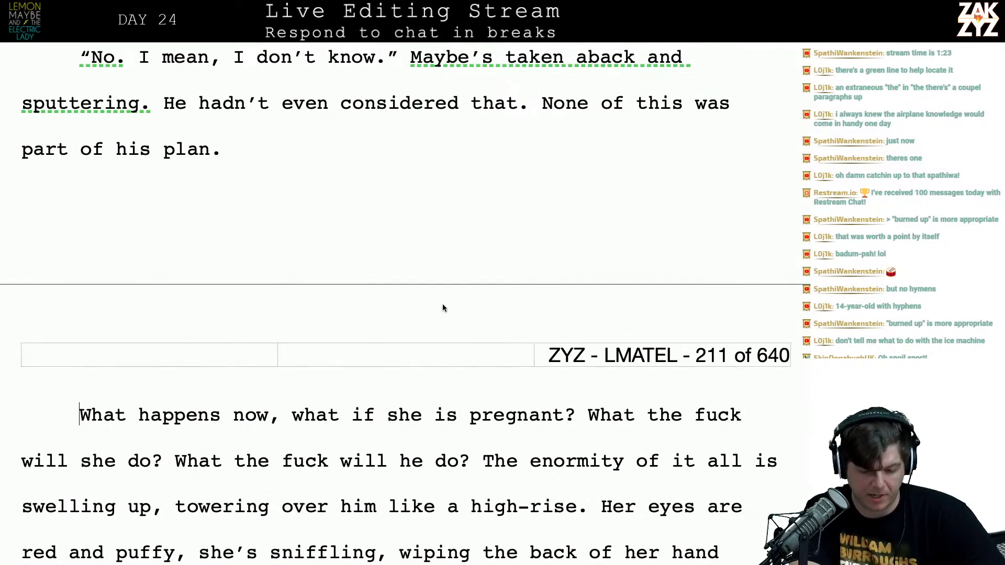
# Delete the sentence "The enormity of it all is swelling up, towering over him like a high-rise."
pyautogui.click(99, 477)
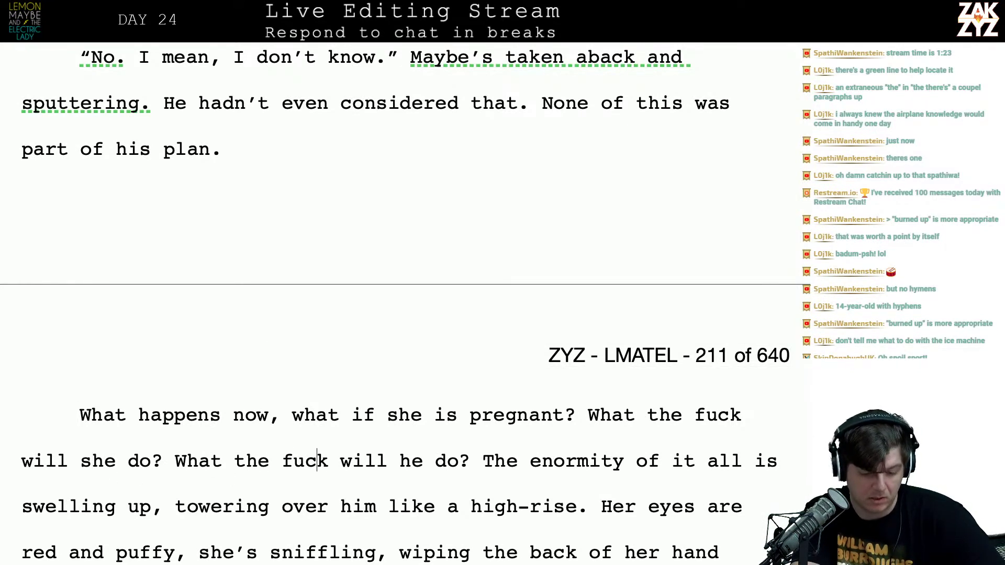
pyautogui.scroll(-3, 266, 451)
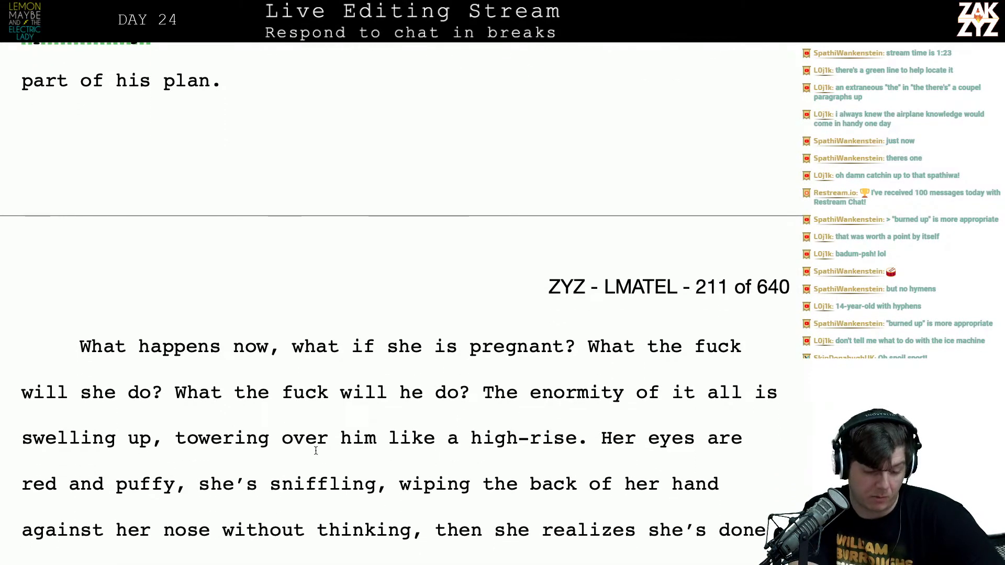
pyautogui.click(266, 451)
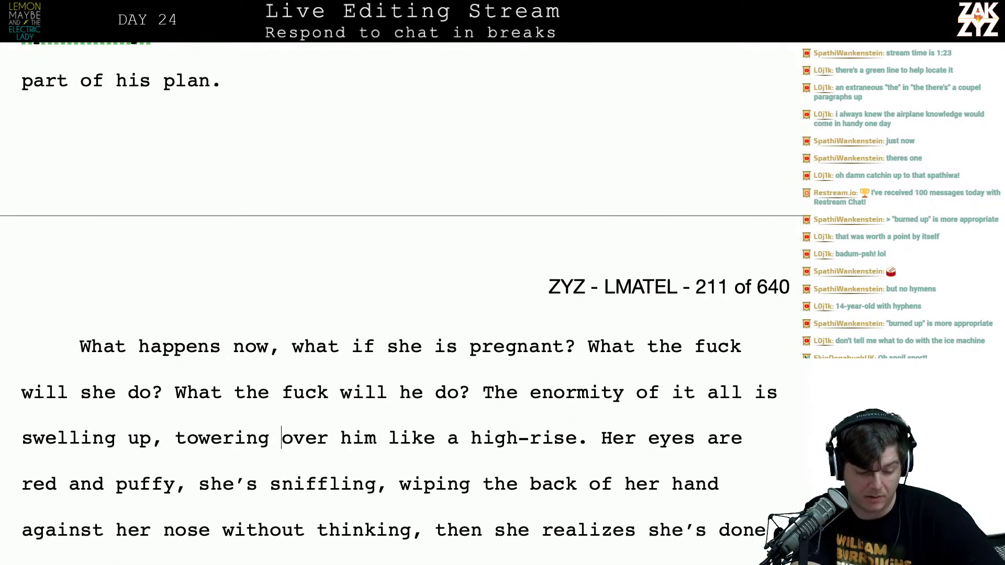
pyautogui.press('Right')
pyautogui.press('Right')
pyautogui.press('Right')
pyautogui.press('Right')
pyautogui.press('Right')
pyautogui.press('Right')
pyautogui.press('Right')
pyautogui.press('Right')
pyautogui.press('Right')
pyautogui.press('Right')
pyautogui.press('Right')
pyautogui.press('Right')
pyautogui.press('Right')
pyautogui.press('Right')
pyautogui.press('Right')
pyautogui.press('Right')
pyautogui.press('Right')
pyautogui.press('Up')
pyautogui.press('Right')
pyautogui.press('Right')
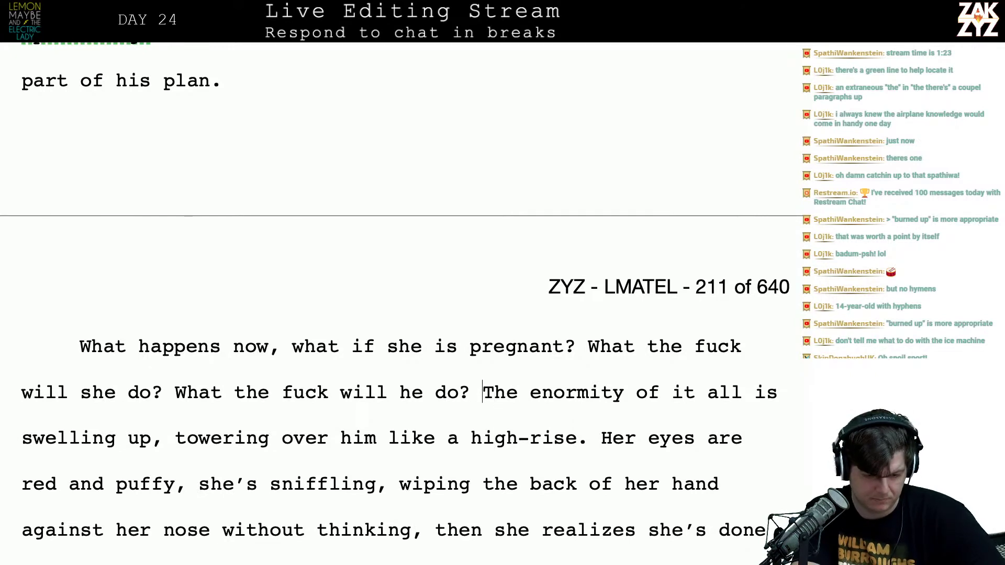
pyautogui.hotkey('shift', 'Down')
pyautogui.hotkey('shift', 'Right')
pyautogui.hotkey('shift', 'Right')
pyautogui.hotkey('shift', 'Right')
pyautogui.hotkey('shift', 'Right')
pyautogui.hotkey('shift', 'Right')
pyautogui.hotkey('shift', 'Right')
pyautogui.hotkey('shift', 'Right')
pyautogui.hotkey('shift', 'Right')
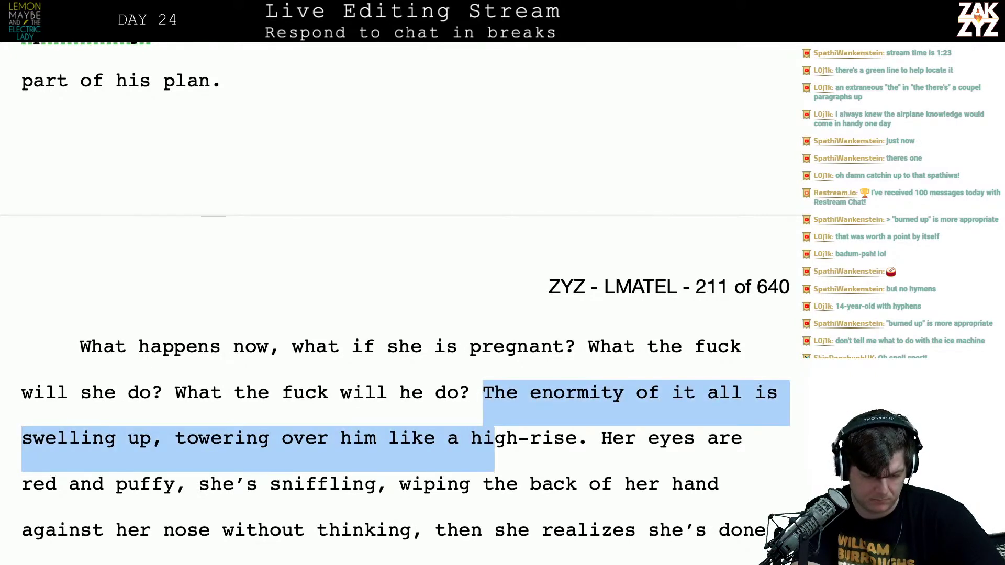
pyautogui.hotkey('shift', 'Right')
pyautogui.hotkey('shift', 'Right')
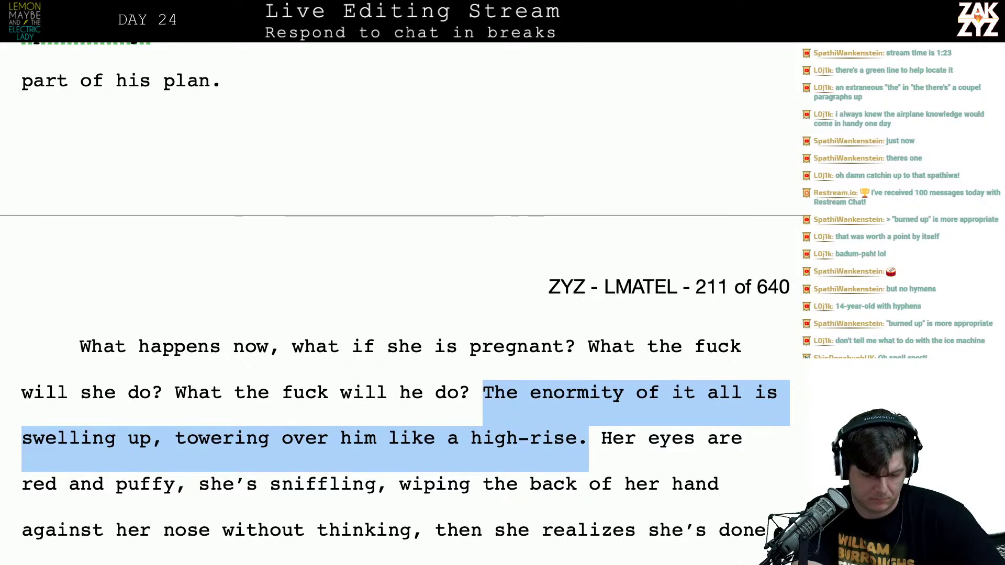
pyautogui.press('BackSpace')
# End the sentence after "against her nose" and insert "She realizes what she's doing and hunts for a tissue, looking embarrassed."
pyautogui.scroll(-3, 405, 303)
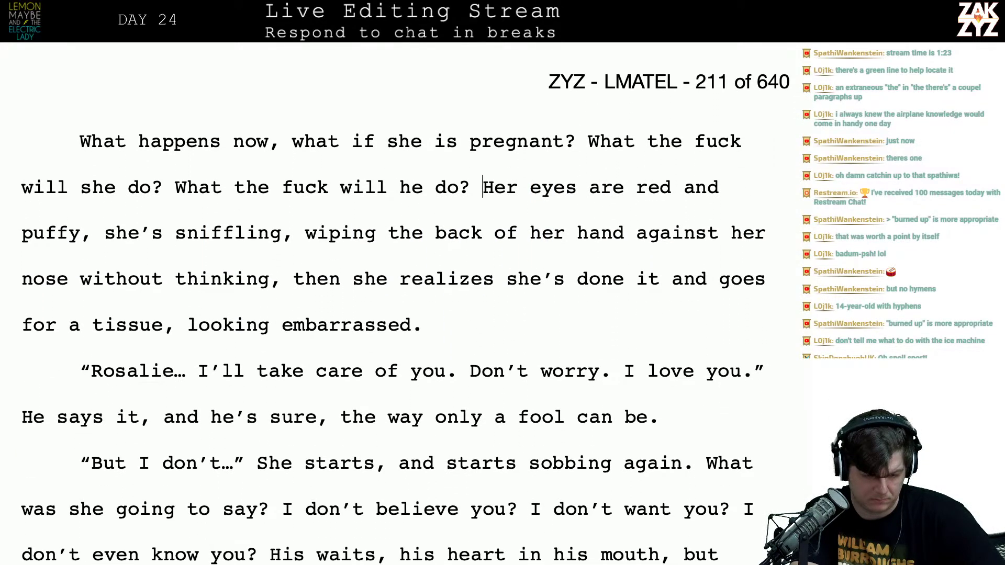
pyautogui.scroll(1, 405, 314)
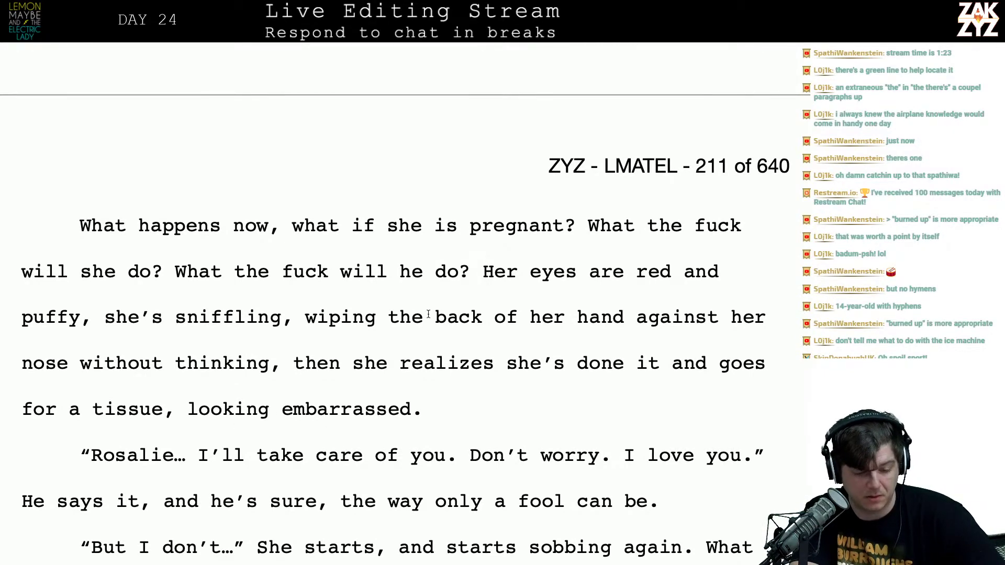
pyautogui.click(339, 319)
pyautogui.press('Down')
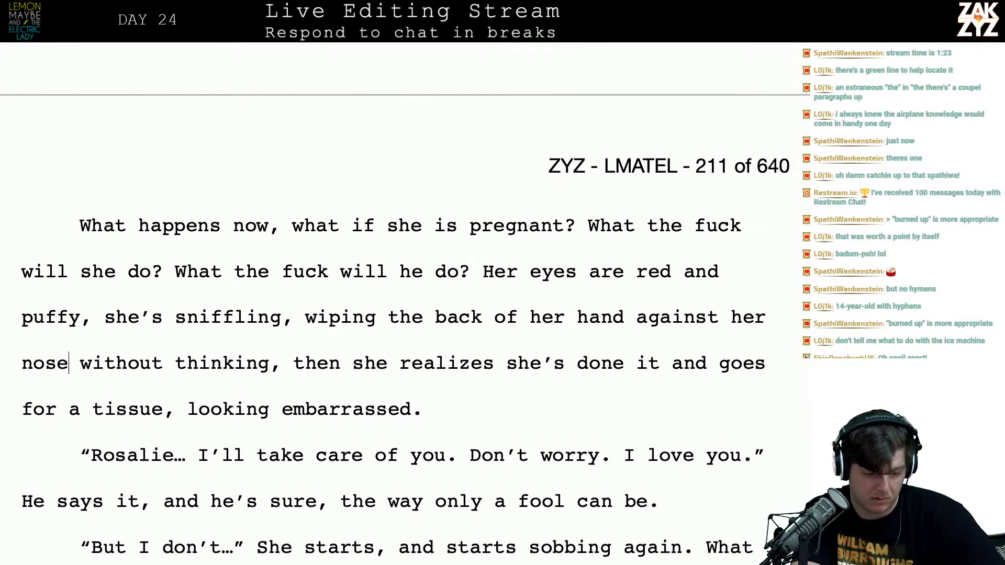
pyautogui.write('. She rea')
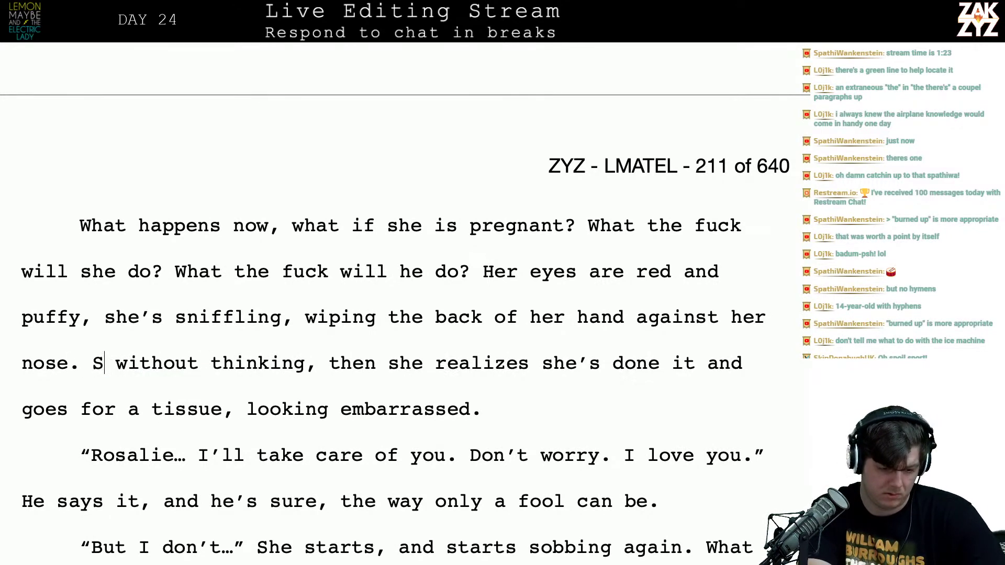
pyautogui.write("lizes what she'")
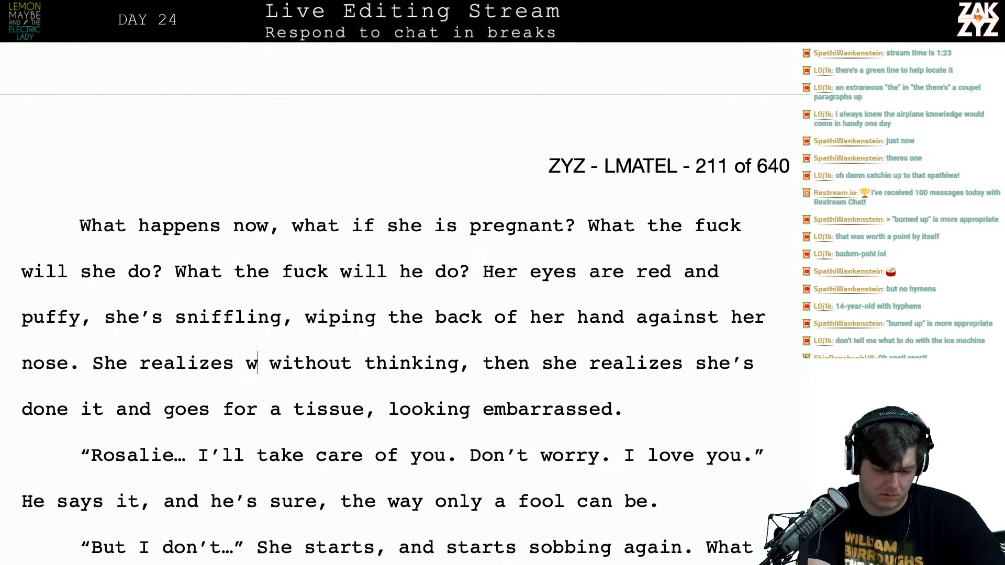
pyautogui.write('s doing and hunts ')
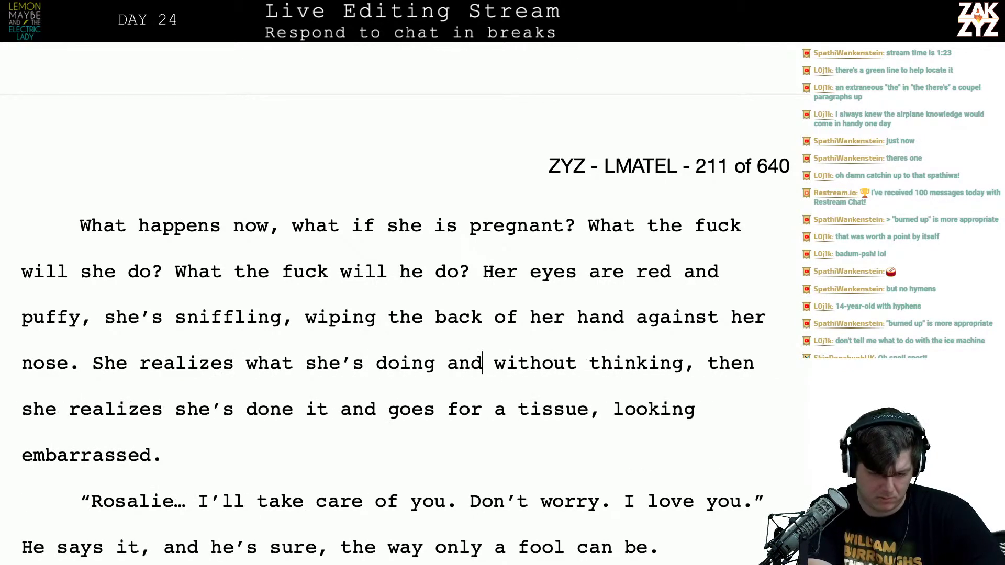
pyautogui.write('for a sit')
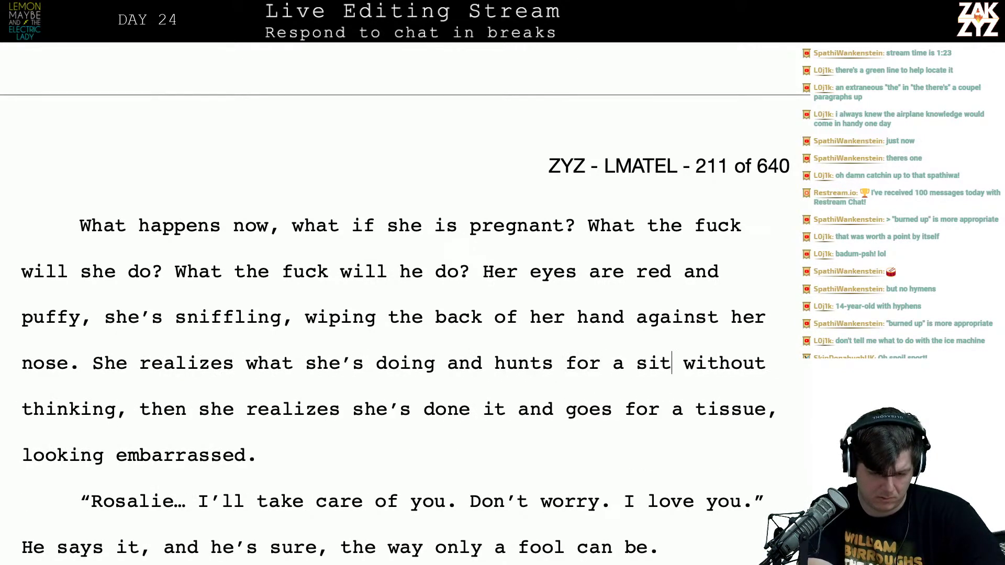
pyautogui.press('BackSpace')
pyautogui.press('BackSpace')
pyautogui.press('BackSpace')
pyautogui.write('tissue, looki')
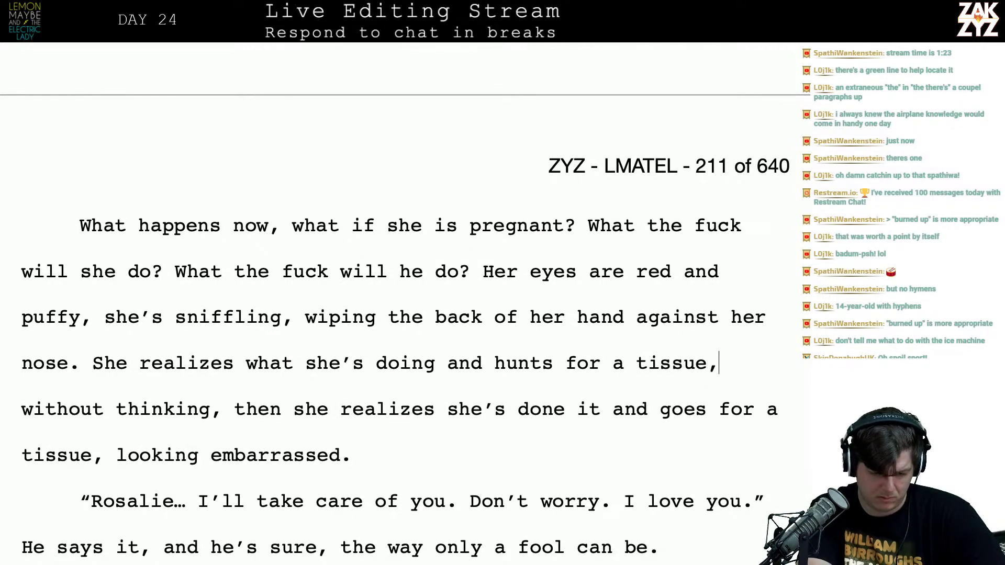
pyautogui.write('ng')
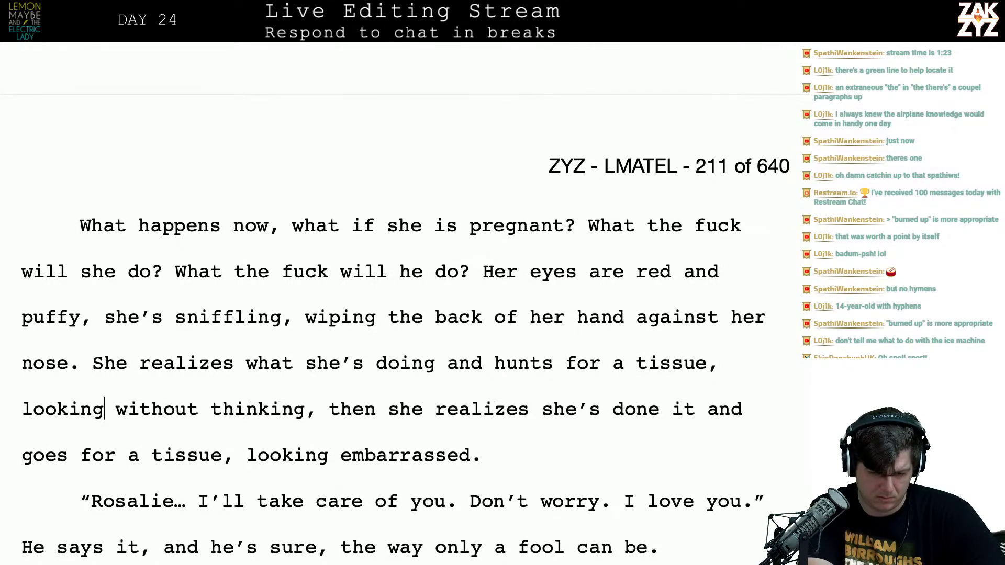
pyautogui.press('BackSpace')
pyautogui.press('BackSpace')
pyautogui.press('BackSpace')
pyautogui.press('BackSpace')
pyautogui.press('BackSpace')
pyautogui.press('BackSpace')
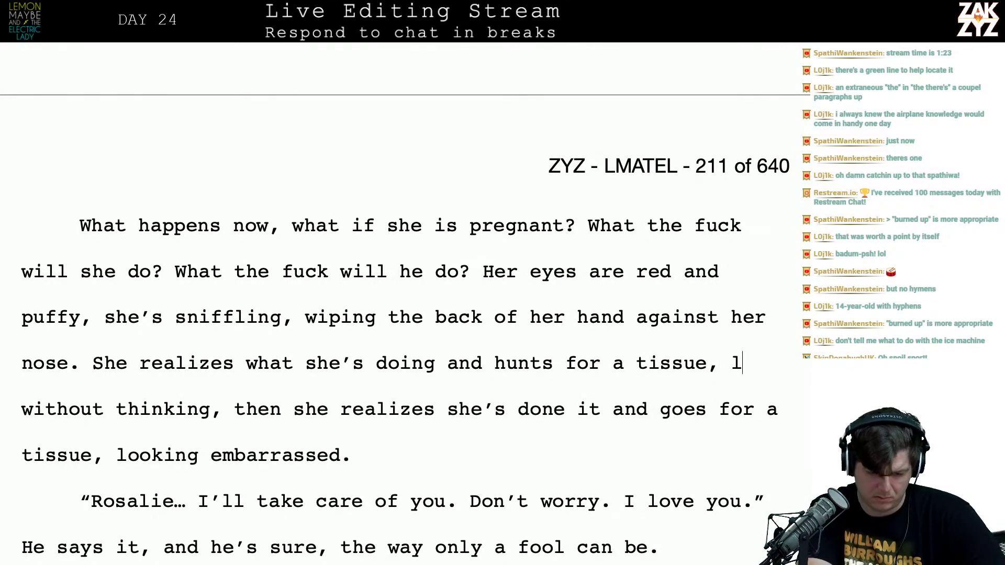
pyautogui.write('ooking')
pyautogui.press('BackSpace')
pyautogui.press('BackSpace')
pyautogui.press('BackSpace')
pyautogui.press('BackSpace')
pyautogui.press('BackSpace')
pyautogui.write('ooking emba')
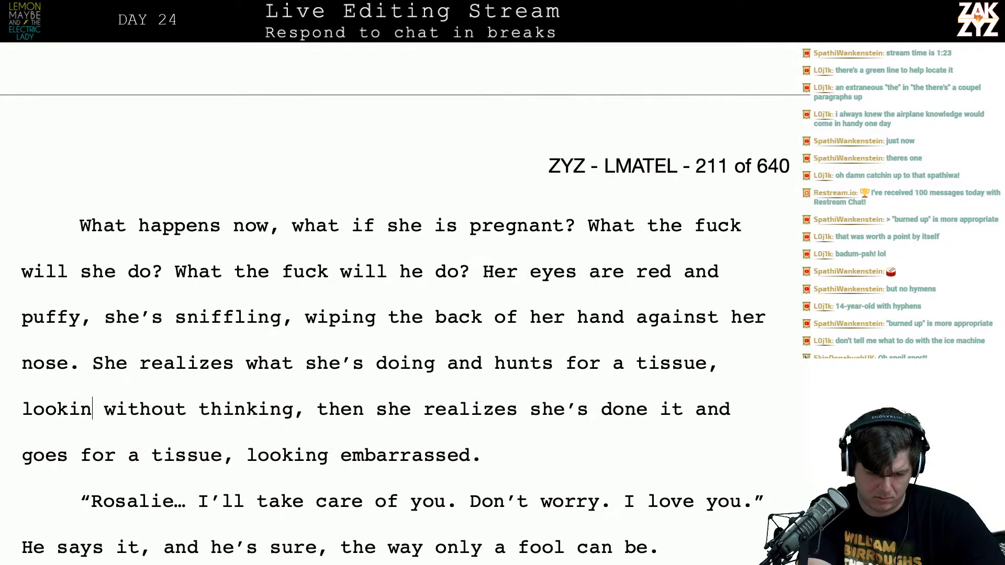
pyautogui.write('rassed.')
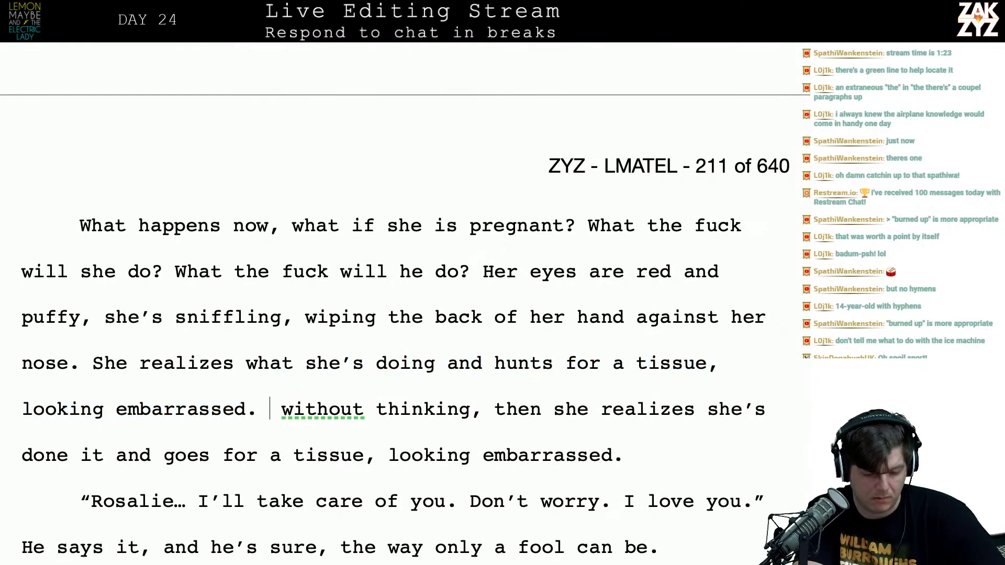
# Delete the leftover old wording from "without thinking" through the second "looking embarrassed."
pyautogui.hotkey('shift', 'Down')
pyautogui.hotkey('shift', 'Down')
pyautogui.hotkey('shift', 'Left')
pyautogui.hotkey('shift', 'Left')
pyautogui.hotkey('shift', 'Left')
pyautogui.hotkey('shift', 'Left')
pyautogui.hotkey('shift', 'Left')
pyautogui.hotkey('shift', 'Left')
pyautogui.hotkey('shift', 'Left')
pyautogui.hotkey('shift', 'Left')
pyautogui.hotkey('shift', 'Left')
pyautogui.hotkey('shift', 'Left')
pyautogui.hotkey('shift', 'Left')
pyautogui.hotkey('shift', 'Left')
pyautogui.hotkey('shift', 'Left')
pyautogui.hotkey('shift', 'Left')
pyautogui.hotkey('shift', 'Left')
pyautogui.hotkey('shift', 'Left')
pyautogui.hotkey('shift', 'Left')
pyautogui.hotkey('shift', 'Left')
pyautogui.hotkey('shift', 'Left')
pyautogui.hotkey('shift', 'Left')
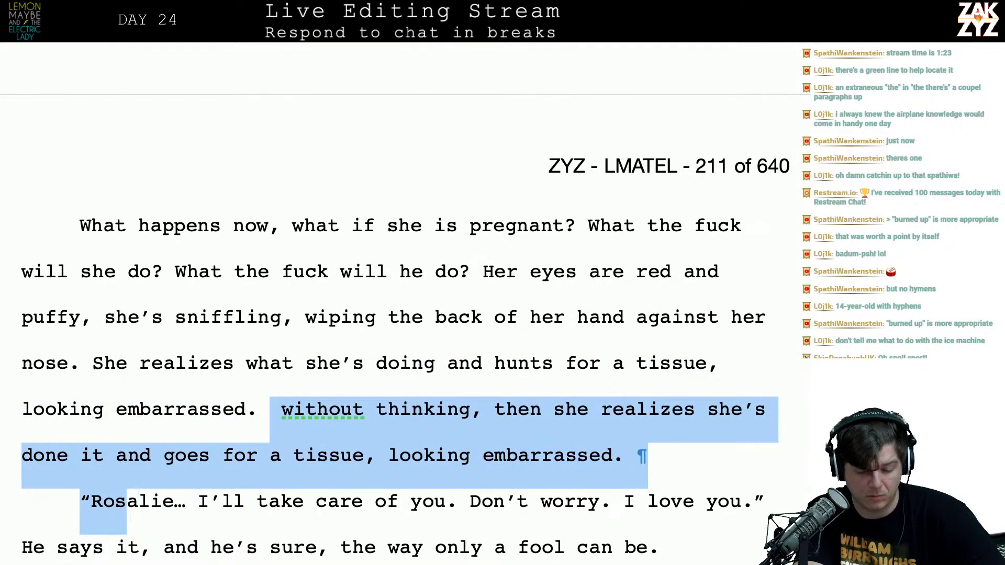
pyautogui.hotkey('shift', 'Right')
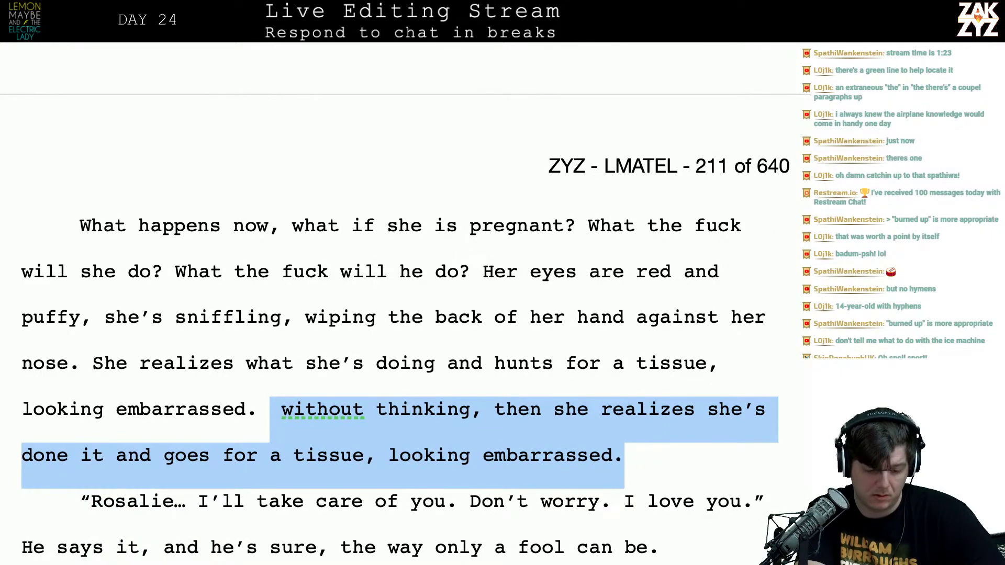
pyautogui.press('BackSpace')
# Reread the revised pregnancy paragraph and the dialogue that follows it down to "He's gotta think of something."
pyautogui.press('Right')
pyautogui.press('Right')
pyautogui.press('Right')
pyautogui.press('Right')
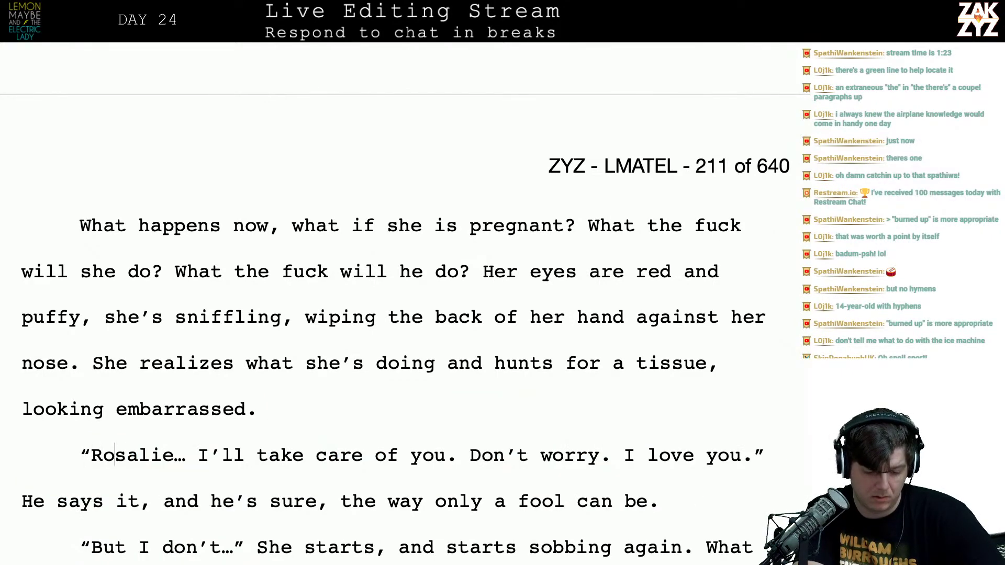
pyautogui.press('Right')
pyautogui.press('Right')
pyautogui.press('Down')
pyautogui.press('Right')
pyautogui.scroll(-3, 405, 302)
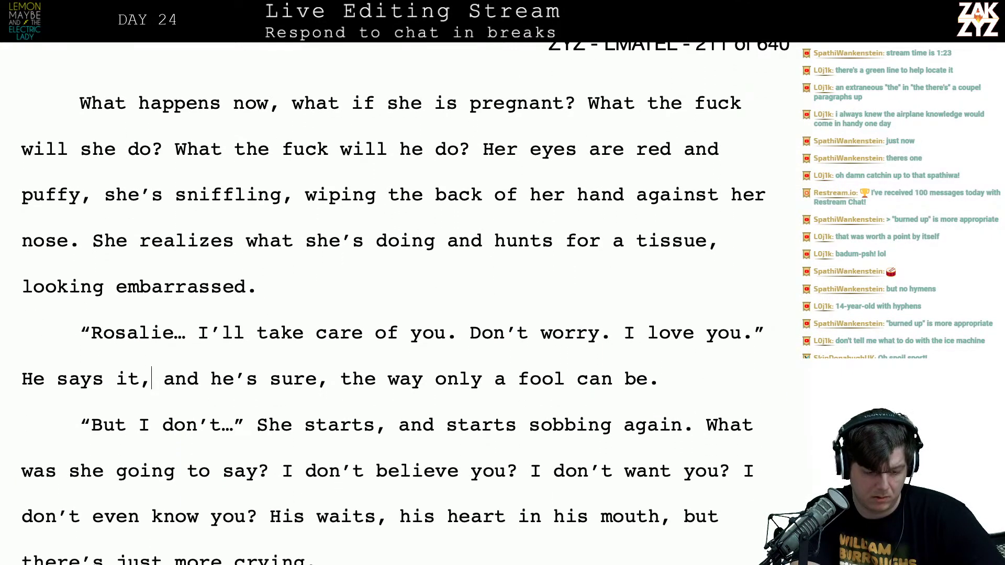
pyautogui.press('Up')
pyautogui.click(90, 343)
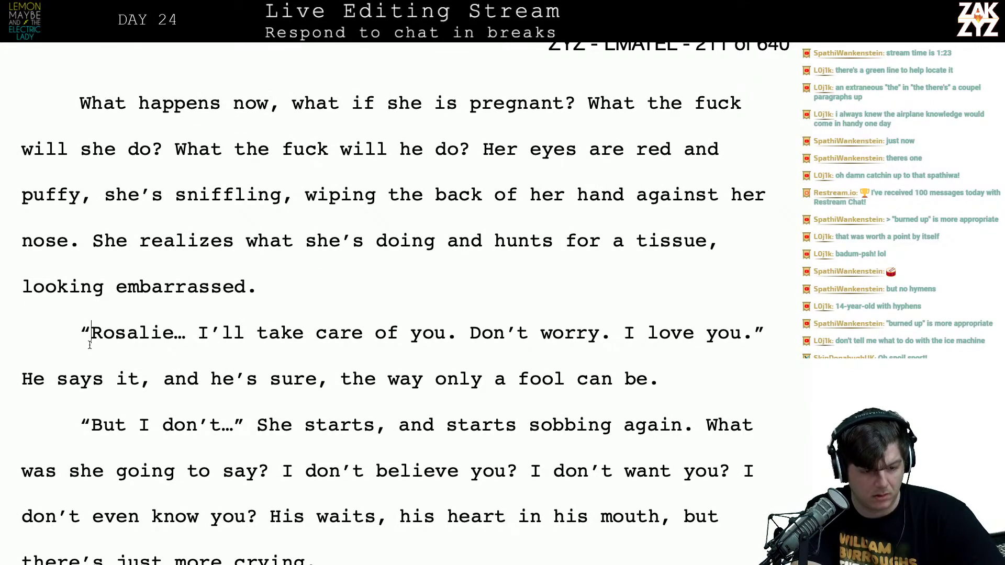
pyautogui.press('Up')
pyautogui.press('Up')
pyautogui.scroll(2, 405, 304)
pyautogui.scroll(-3, 405, 303)
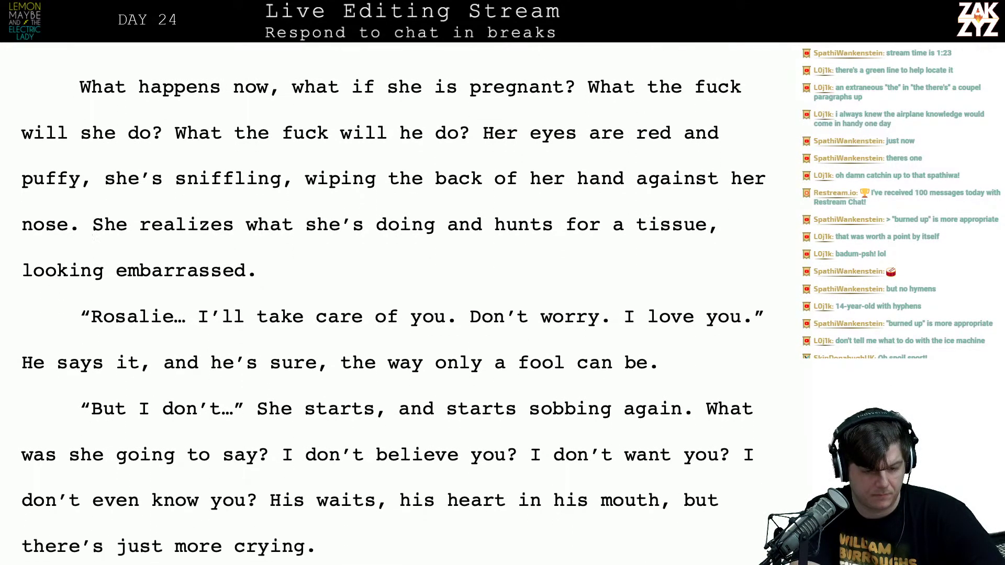
pyautogui.scroll(-2, 405, 304)
pyautogui.scroll(5, 405, 303)
pyautogui.scroll(-4, 405, 304)
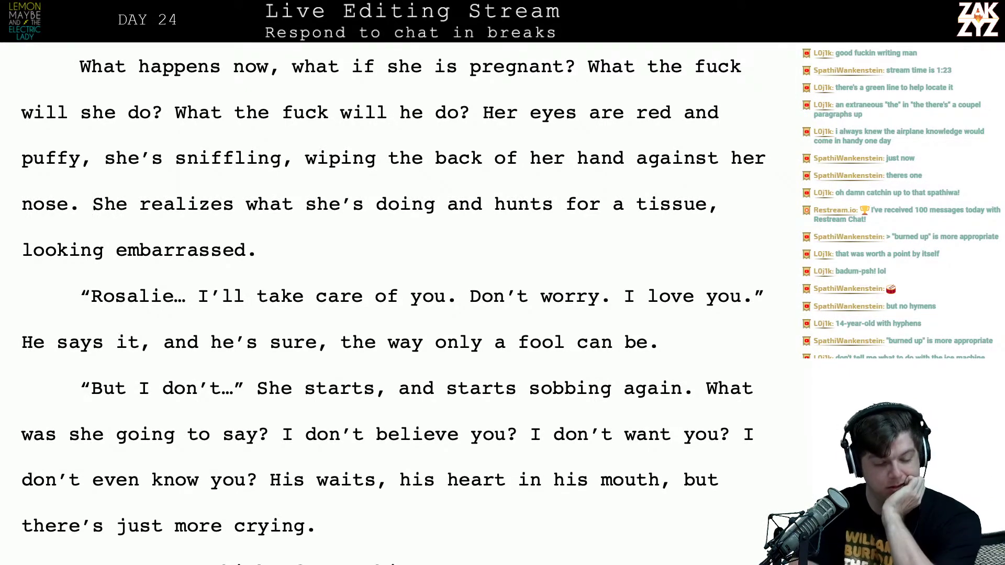
pyautogui.scroll(-1, 234, 273)
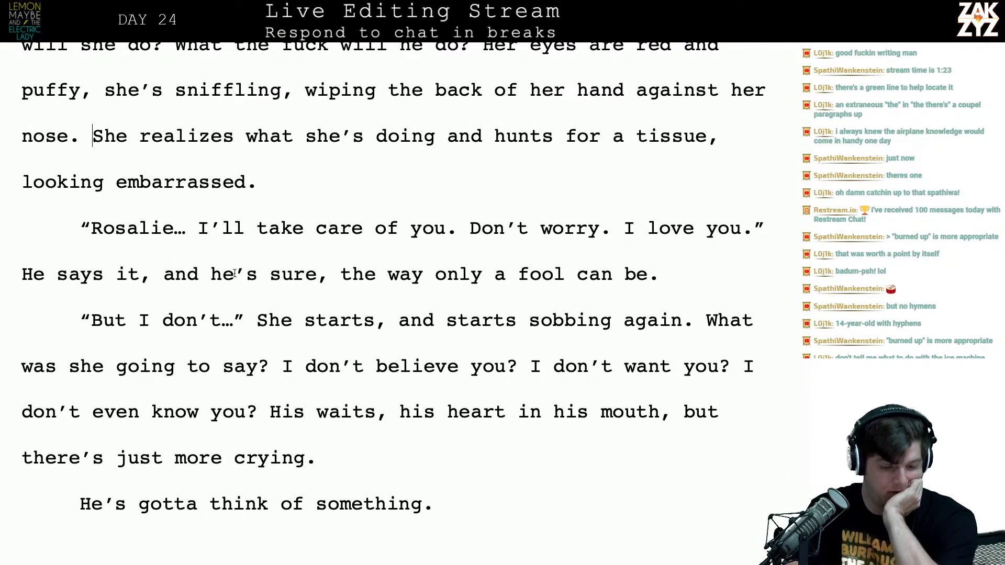
# Remove the opening "Rosalie…" from Maybe's line and put the name after "you", giving "I'll take care of you, Rosalie."
pyautogui.click(198, 228)
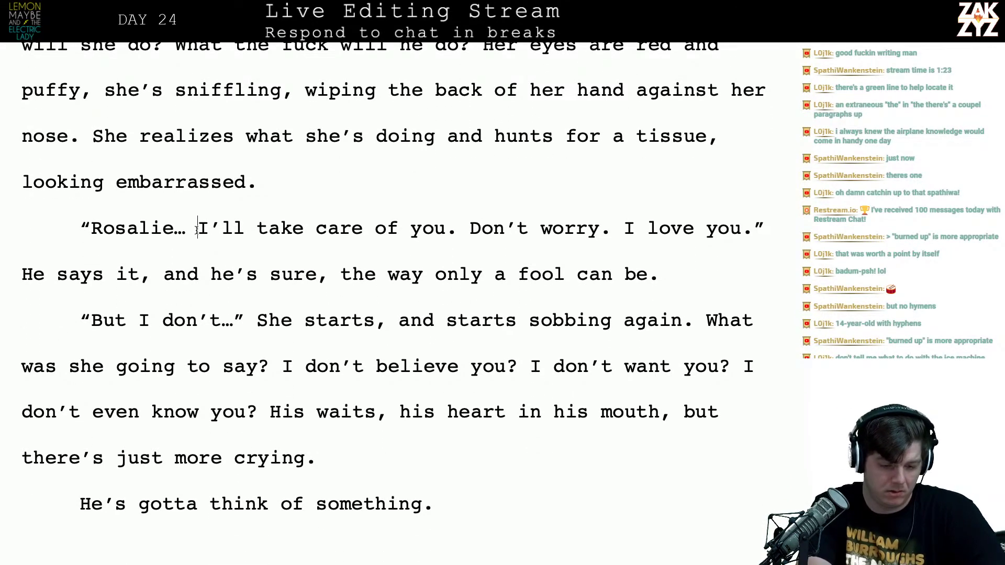
pyautogui.press('BackSpace')
pyautogui.press('BackSpace')
pyautogui.press('BackSpace')
pyautogui.press('BackSpace')
pyautogui.press('BackSpace')
pyautogui.press('BackSpace')
pyautogui.press('BackSpace')
pyautogui.press('BackSpace')
pyautogui.press('BackSpace')
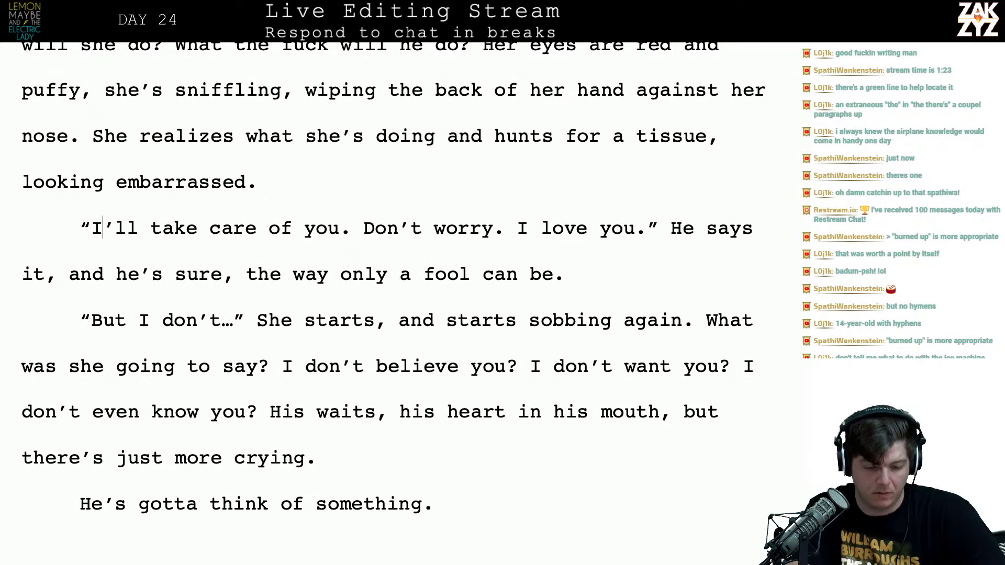
pyautogui.click(324, 230)
pyautogui.click(335, 231)
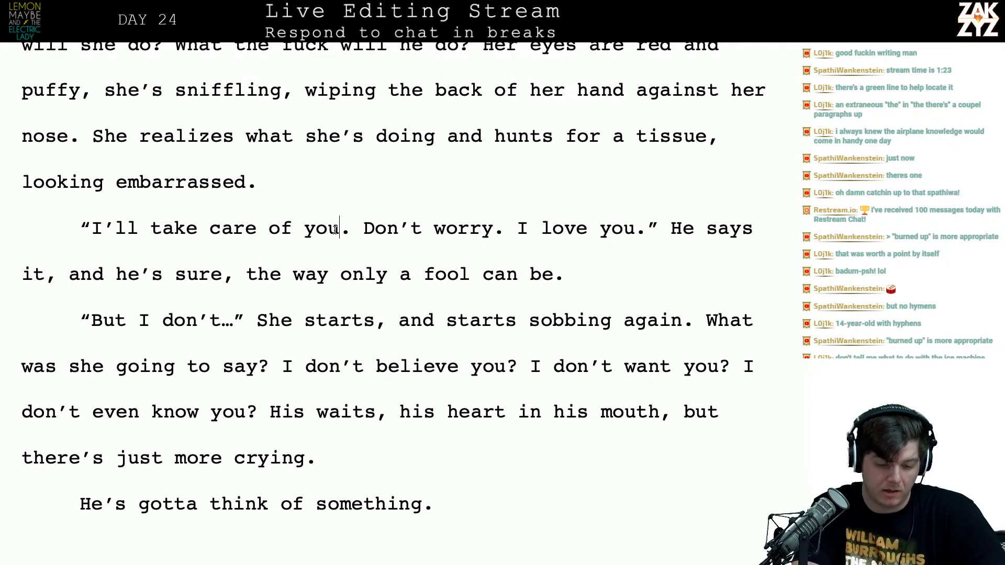
pyautogui.write(', ')
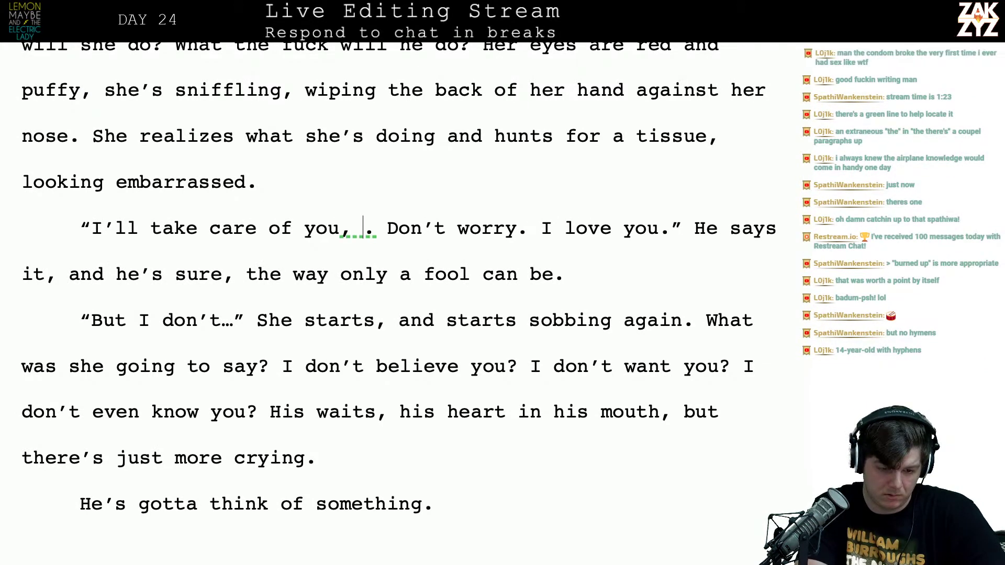
pyautogui.write('Rosalie.')
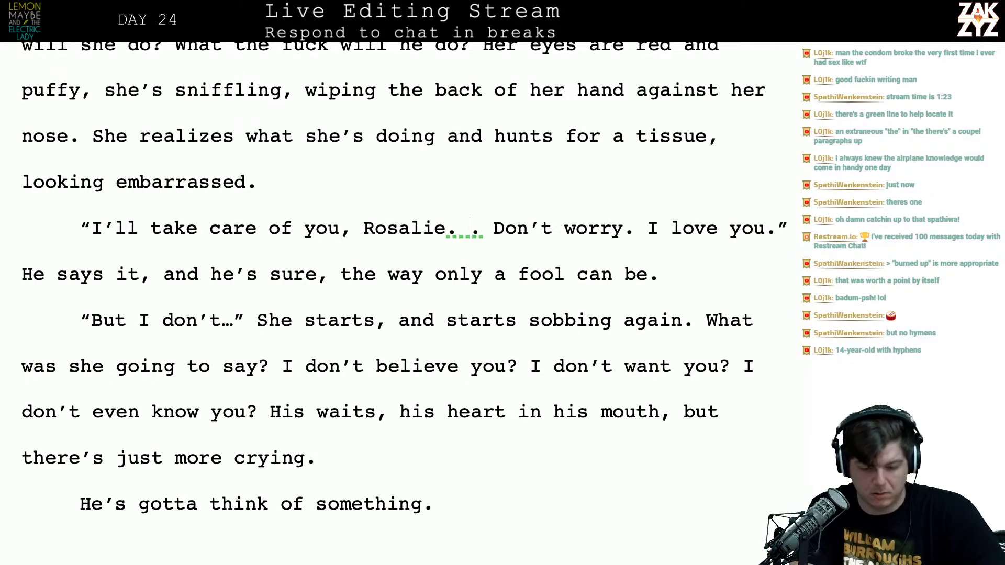
# Delete the stray period and "Don't worry." before "I love you" in Maybe's line
pyautogui.hotkey('shift', 'Right')
pyautogui.hotkey('shift', 'Right')
pyautogui.hotkey('shift', 'Right')
pyautogui.hotkey('shift', 'Right')
pyautogui.hotkey('shift', 'Right')
pyautogui.hotkey('shift', 'Right')
pyautogui.hotkey('shift', 'Right')
pyautogui.hotkey('shift', 'Right')
pyautogui.hotkey('shift', 'Right')
pyautogui.hotkey('shift', 'Right')
pyautogui.hotkey('shift', 'Right')
pyautogui.hotkey('shift', 'Right')
pyautogui.hotkey('shift', 'Right')
pyautogui.hotkey('shift', 'Right')
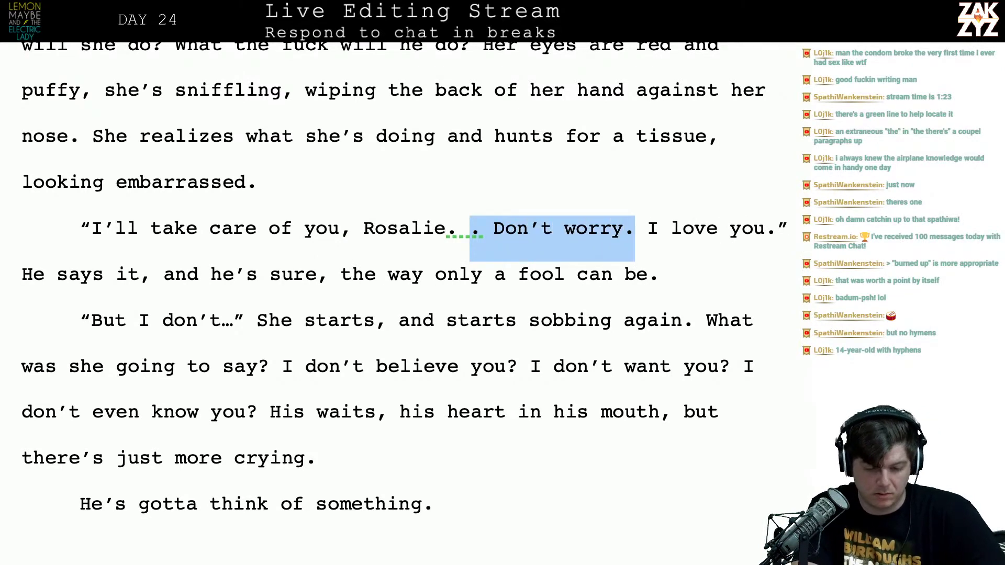
pyautogui.press('Delete')
pyautogui.press('Delete')
# Change the period after "I love you" to a comma and add the dialogue tag "Maybe says." after the closing quote
pyautogui.press('Right')
pyautogui.press('Right')
pyautogui.press('Right')
pyautogui.press('Right')
pyautogui.press('Right')
pyautogui.press('Right')
pyautogui.press('Right')
pyautogui.press('Right')
pyautogui.press('Right')
pyautogui.press('Right')
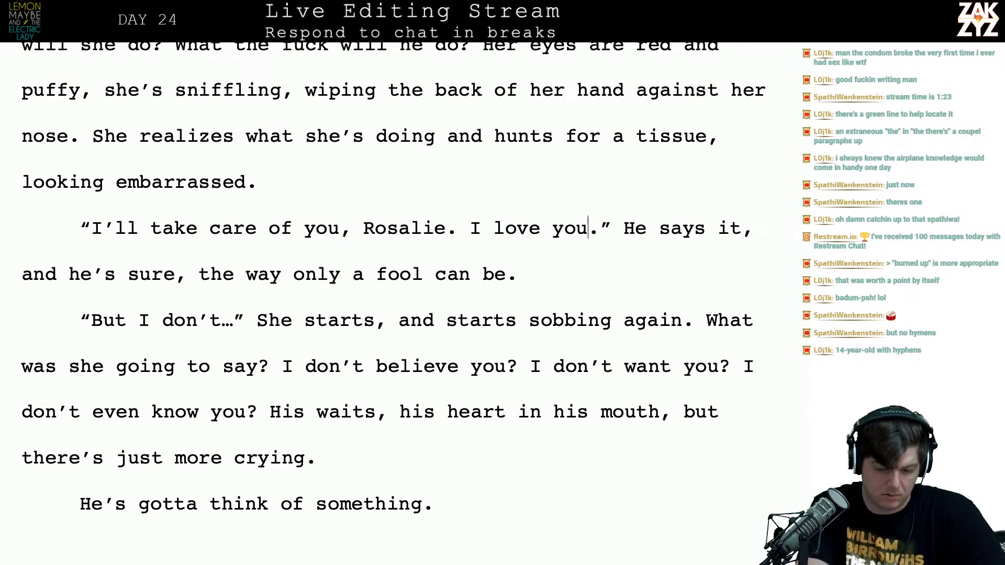
pyautogui.press('Right')
pyautogui.press('BackSpace')
pyautogui.write(',')
pyautogui.press('Right')
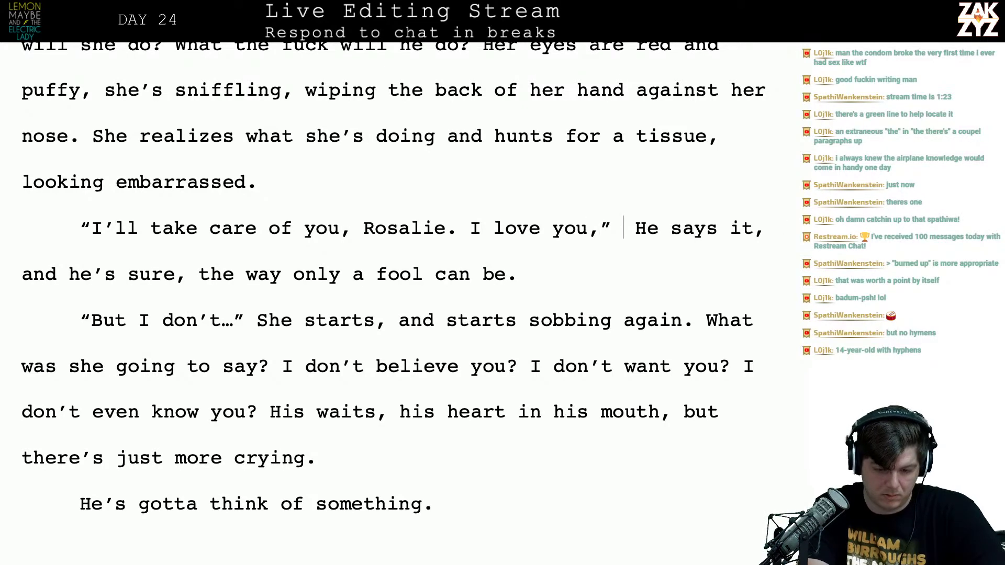
pyautogui.write('Maybe says')
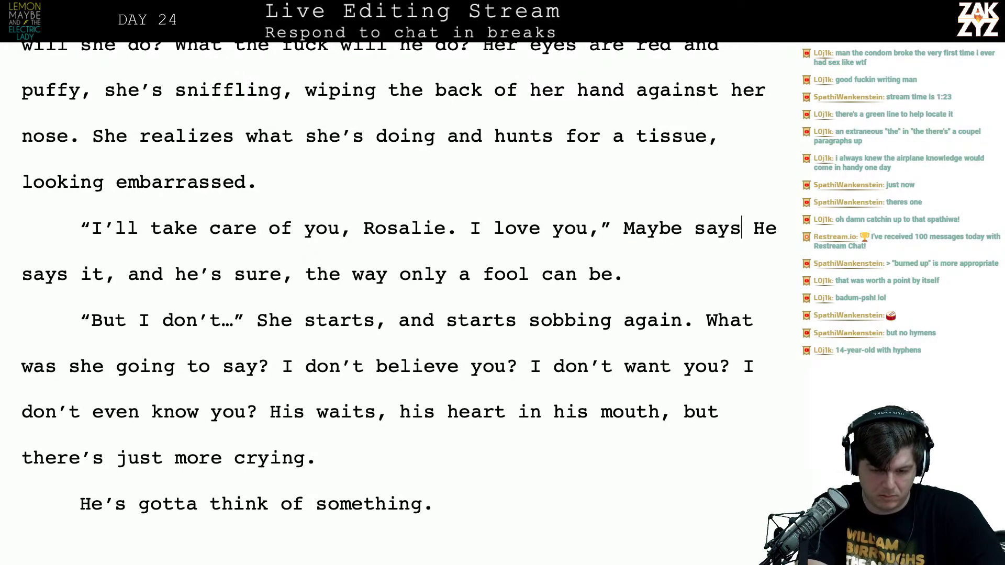
pyautogui.write(',')
pyautogui.press('BackSpace')
pyautogui.write(',')
pyautogui.press('Right')
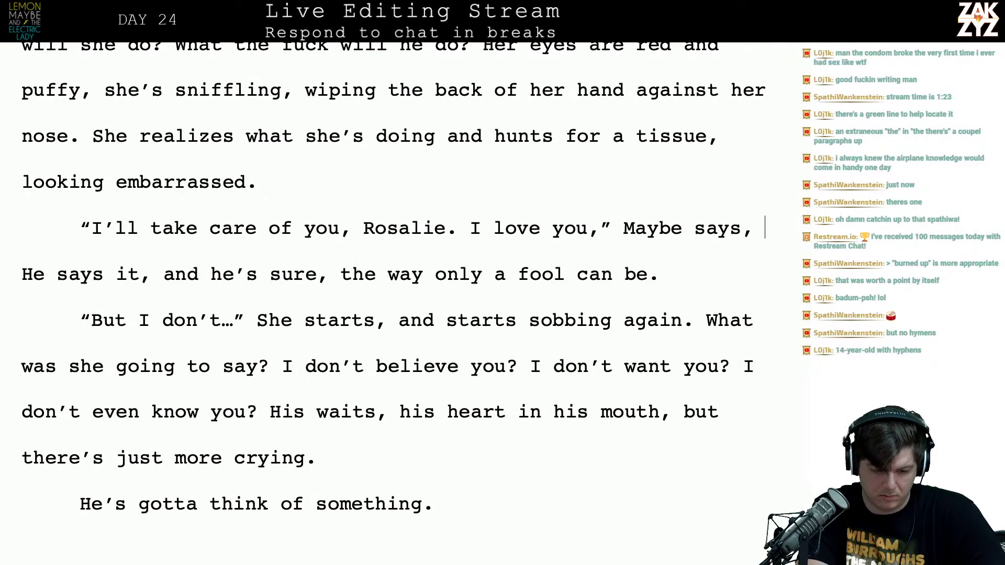
pyautogui.press('BackSpace')
pyautogui.press('BackSpace')
pyautogui.write('.')
pyautogui.press('Left')
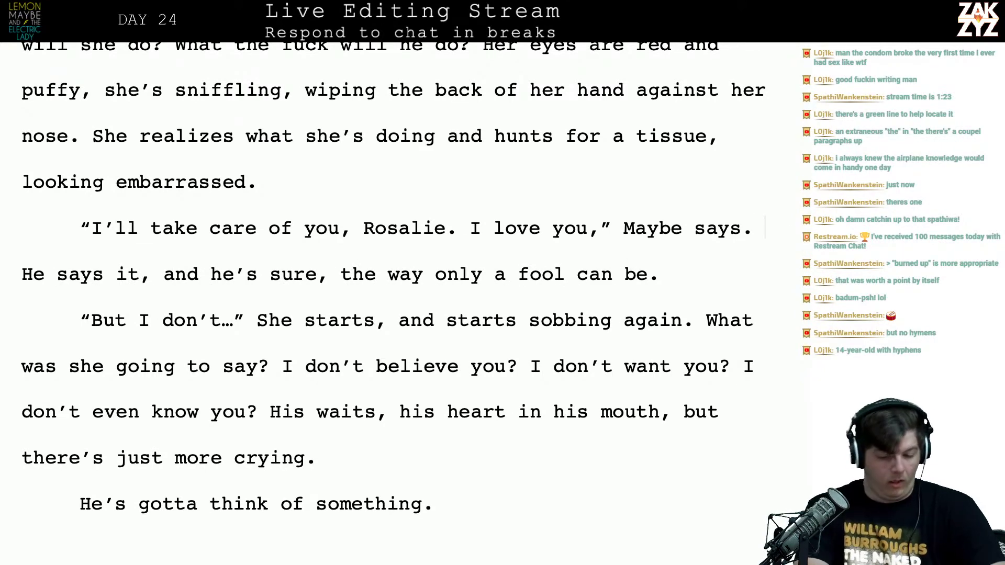
# Replace "He says it, and he's sure," with "He's sure of it," before "the way only a fool can be."
pyautogui.write("He's sure of ")
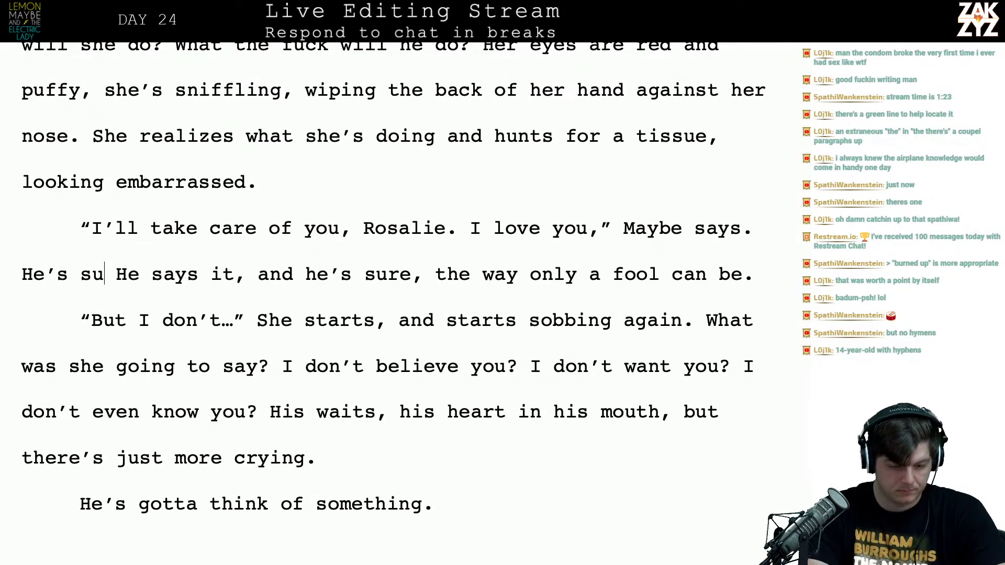
pyautogui.write('it,')
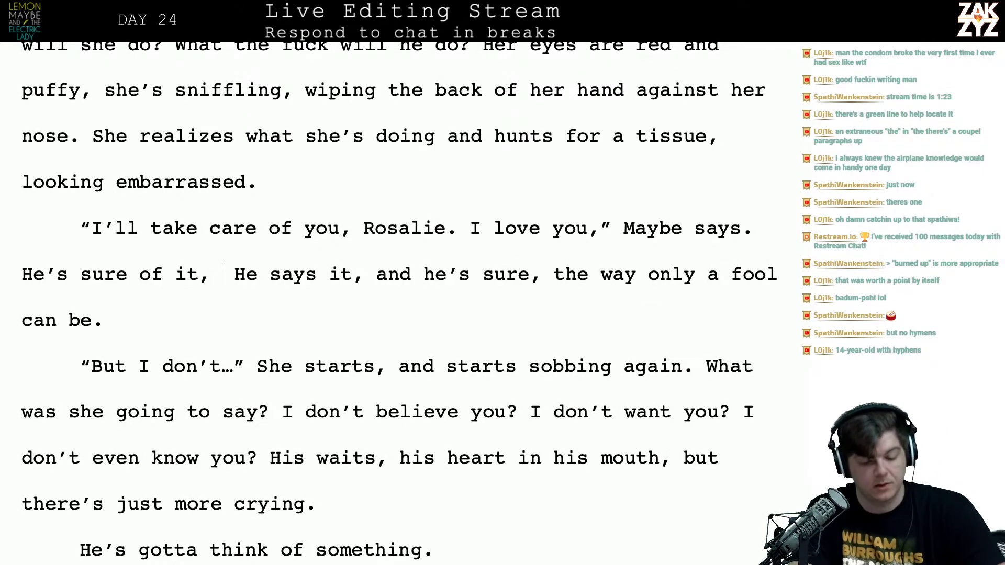
pyautogui.hotkey('shift', 'Right')
pyautogui.hotkey('shift', 'Right')
pyautogui.hotkey('shift', 'Right')
pyautogui.hotkey('shift', 'Right')
pyautogui.hotkey('shift', 'Right')
pyautogui.hotkey('shift', 'Right')
pyautogui.hotkey('shift', 'Right')
pyautogui.hotkey('shift', 'Right')
pyautogui.hotkey('shift', 'Right')
pyautogui.hotkey('shift', 'Right')
pyautogui.hotkey('shift', 'Right')
pyautogui.hotkey('shift', 'Right')
pyautogui.hotkey('shift', 'Right')
pyautogui.hotkey('shift', 'Right')
pyautogui.hotkey('shift', 'Right')
pyautogui.hotkey('shift', 'Right')
pyautogui.hotkey('shift', 'Right')
pyautogui.hotkey('shift', 'Right')
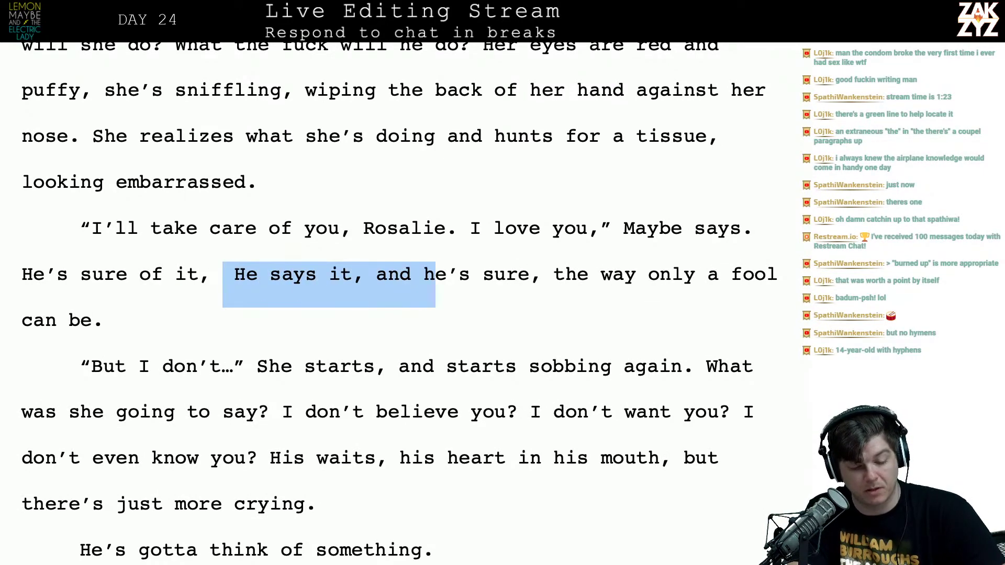
pyautogui.hotkey('shift', 'Right')
pyautogui.hotkey('shift', 'Right')
pyautogui.hotkey('shift', 'Right')
pyautogui.hotkey('shift', 'Right')
pyautogui.hotkey('shift', 'Right')
pyautogui.hotkey('shift', 'Right')
pyautogui.hotkey('shift', 'Right')
pyautogui.hotkey('shift', 'Right')
pyautogui.hotkey('shift', 'Right')
pyautogui.press('Delete')
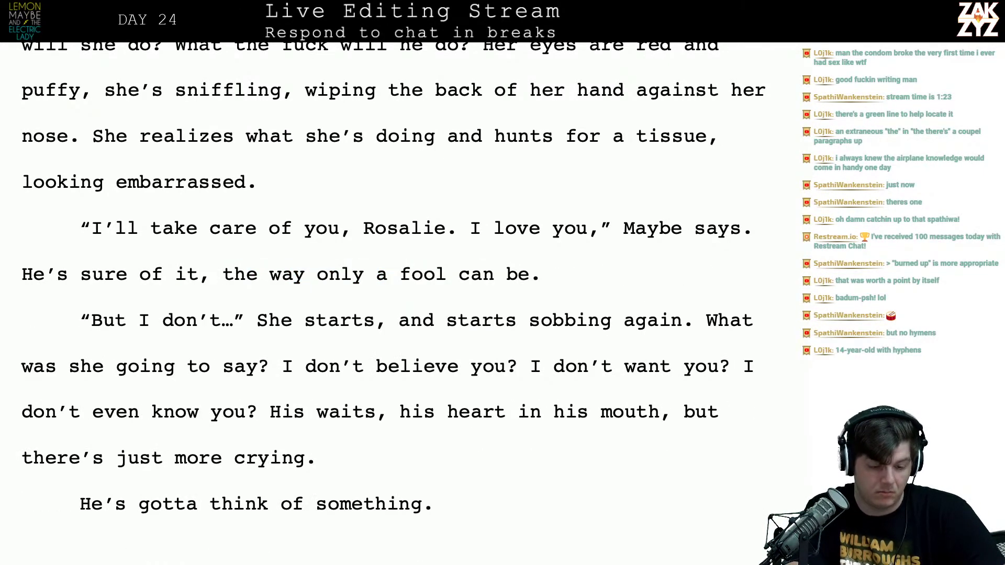
# Replace the ellipsis ending Rosalie's line "But I don't…" with an em dash
pyautogui.scroll(-3, 134, 199)
pyautogui.click(230, 249)
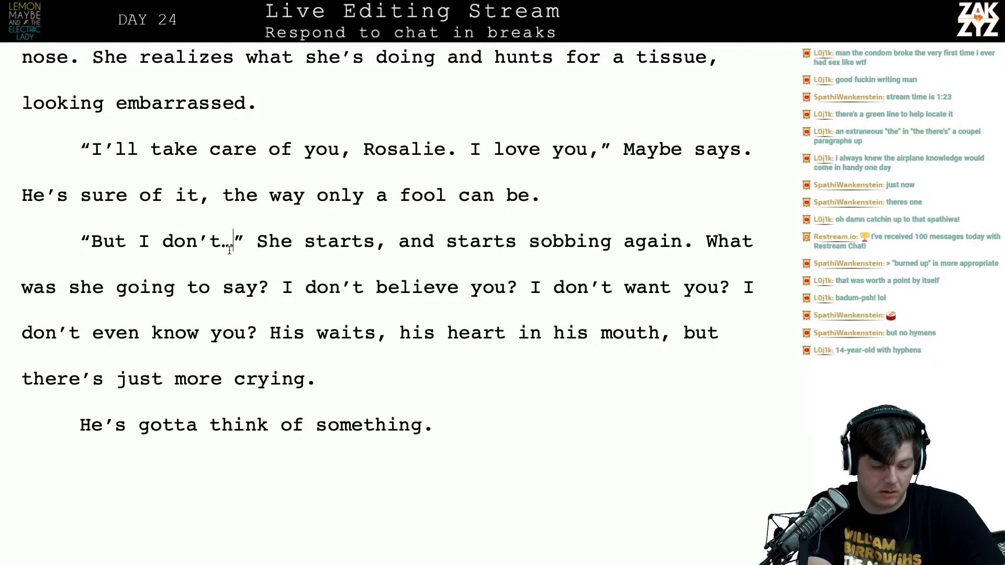
pyautogui.press('BackSpace')
pyautogui.write('—')
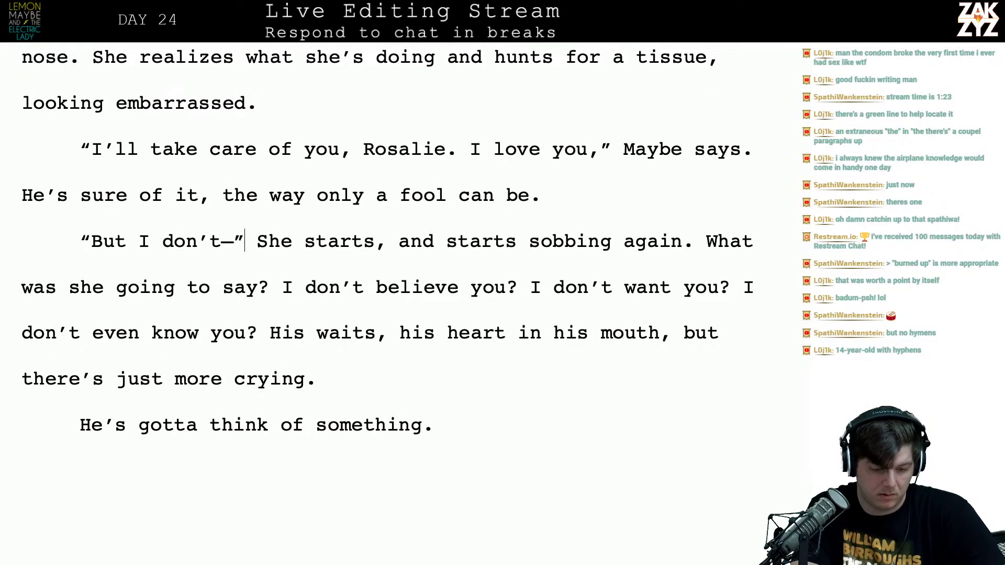
# Insert "Rosalie begins, then she starts sobbing again." right after the quote "But I don't—"
pyautogui.press('Right')
pyautogui.write('Rosalie begins')
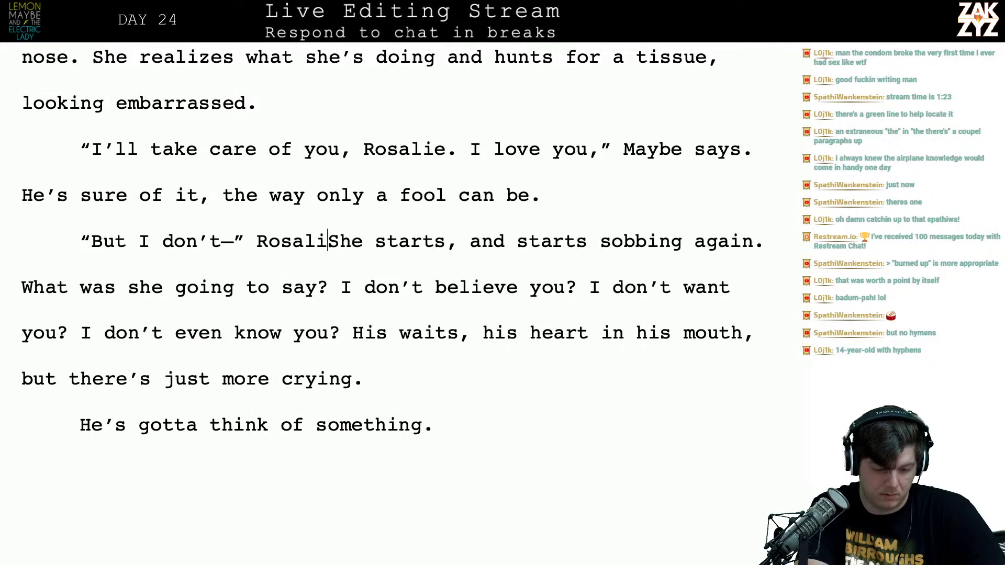
pyautogui.write(', then she starts ')
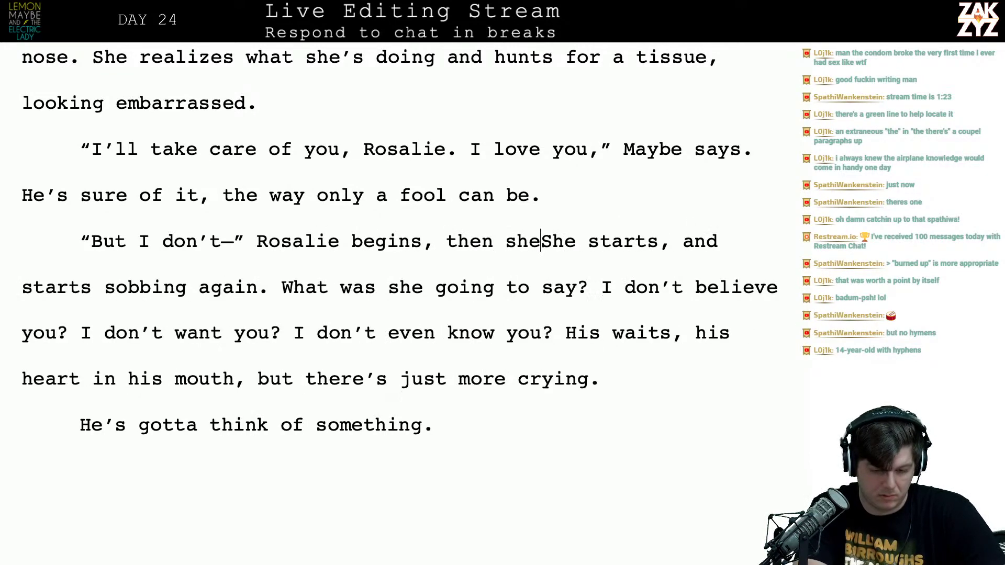
pyautogui.write('to sob')
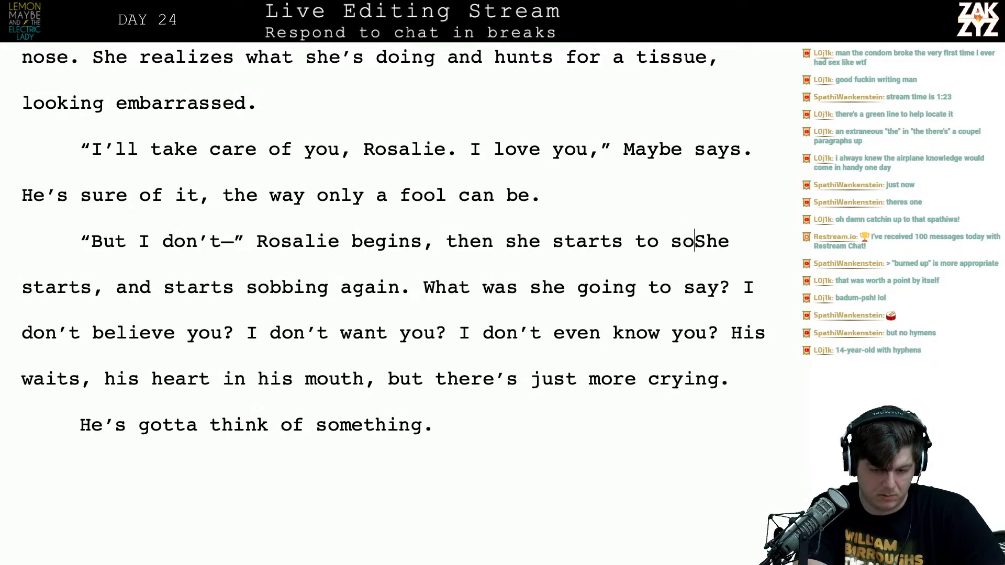
pyautogui.write(' oShe starts, and starts sobbing agai')
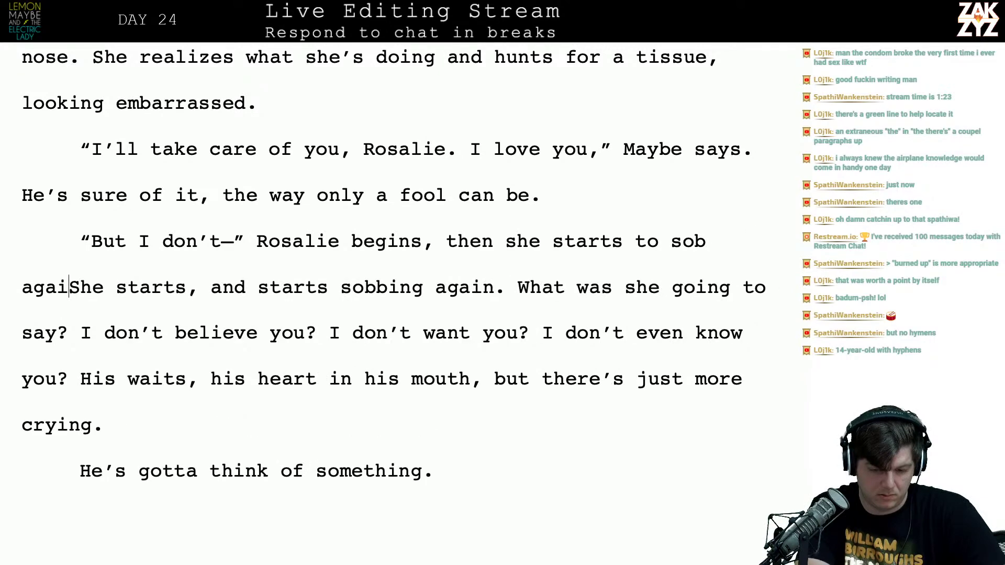
pyautogui.press('BackSpace')
pyautogui.press('BackSpace')
pyautogui.press('BackSpace')
pyautogui.press('BackSpace')
pyautogui.write('o')
pyautogui.press('BackSpace')
pyautogui.press('BackSpace')
pyautogui.press('BackSpace')
pyautogui.press('BackSpace')
pyautogui.press('BackSpace')
pyautogui.press('BackSpace')
pyautogui.press('BackSpace')
pyautogui.press('BackSpace')
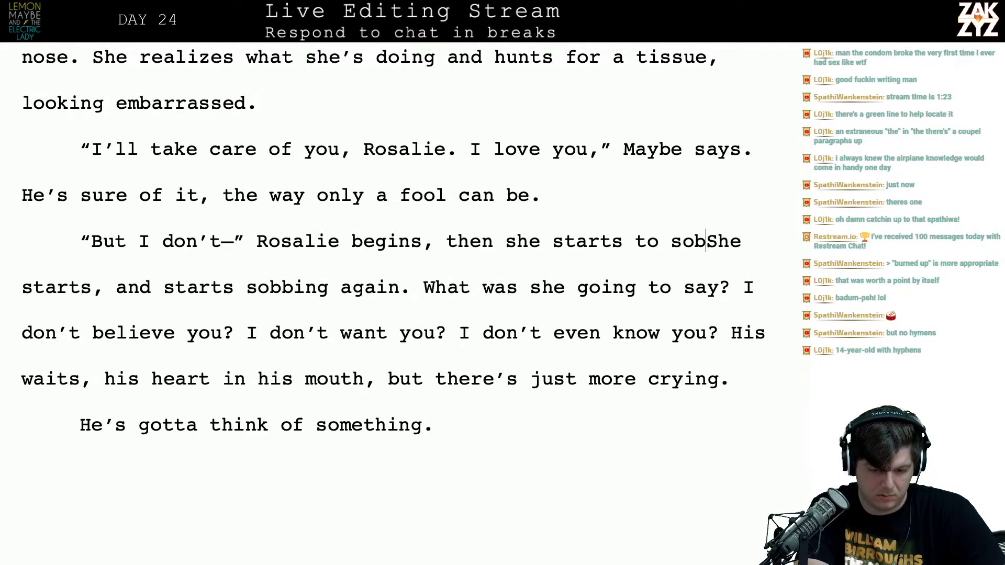
pyautogui.press('BackSpace')
pyautogui.press('BackSpace')
pyautogui.press('BackSpace')
pyautogui.press('BackSpace')
pyautogui.press('BackSpace')
pyautogui.press('BackSpace')
pyautogui.press('BackSpace')
pyautogui.write('bShe')
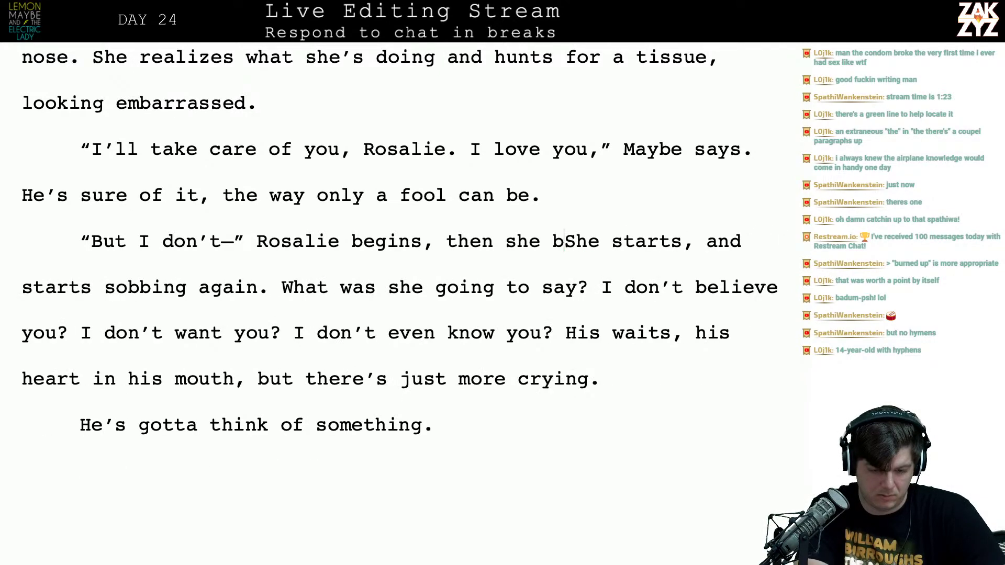
pyautogui.press('BackSpace')
pyautogui.write('start')
pyautogui.write('s sobbing again.')
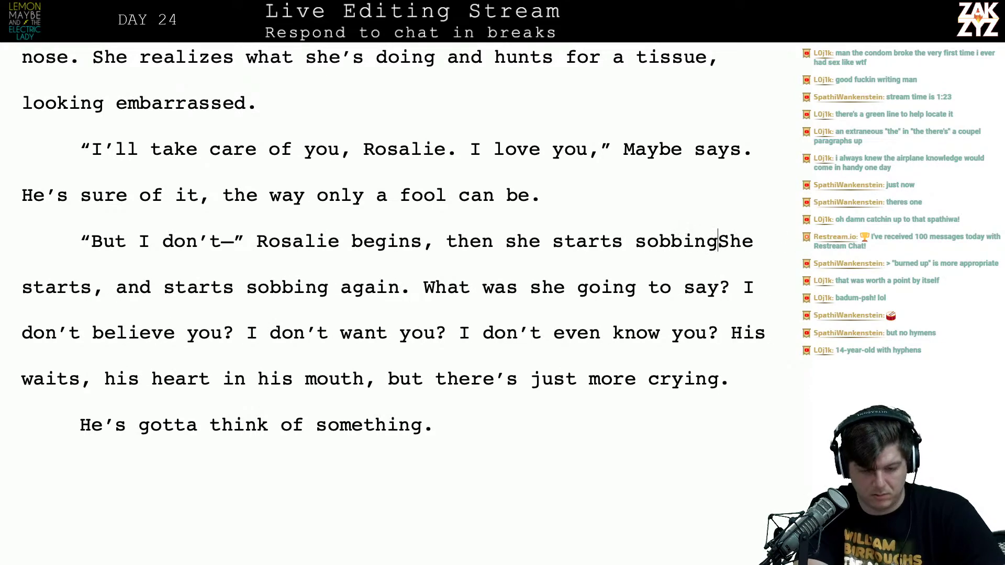
# Delete the redundant sentence "She starts, and starts sobbing again." before "What was she going to say?"
pyautogui.hotkey('shift', 'Right')
pyautogui.hotkey('shift', 'Right')
pyautogui.hotkey('shift', 'Right')
pyautogui.hotkey('shift', 'Right')
pyautogui.hotkey('shift', 'Right')
pyautogui.hotkey('shift', 'Right')
pyautogui.hotkey('shift', 'Right')
pyautogui.hotkey('shift', 'Right')
pyautogui.hotkey('shift', 'Right')
pyautogui.hotkey('shift', 'Right')
pyautogui.hotkey('shift', 'Right')
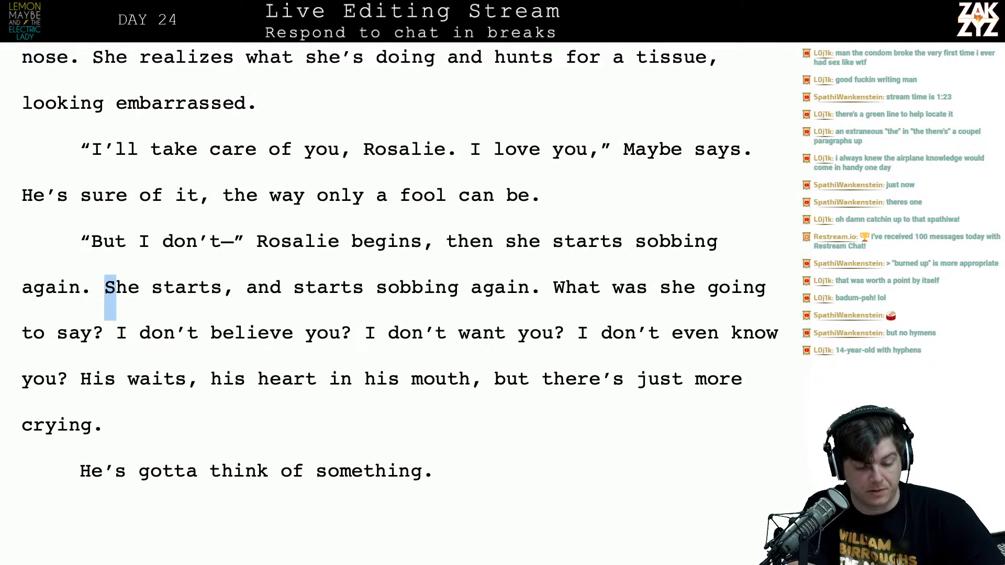
pyautogui.hotkey('shift', 'Right')
pyautogui.hotkey('shift', 'Right')
pyautogui.hotkey('shift', 'Right')
pyautogui.hotkey('shift', 'Right')
pyautogui.hotkey('shift', 'Right')
pyautogui.hotkey('shift', 'Right')
pyautogui.hotkey('shift', 'Right')
pyautogui.hotkey('shift', 'Right')
pyautogui.hotkey('shift', 'Right')
pyautogui.hotkey('shift', 'Right')
pyautogui.hotkey('shift', 'Right')
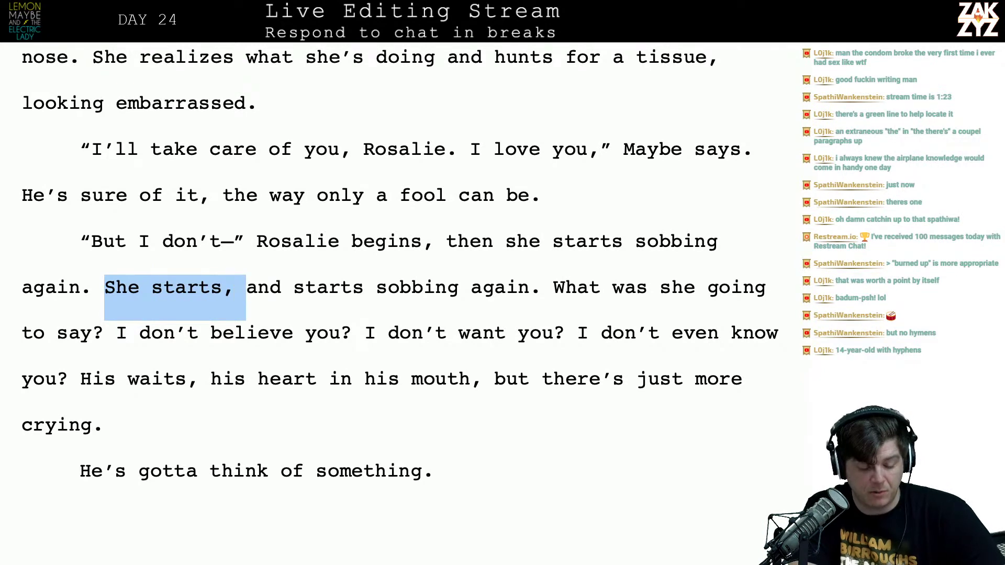
pyautogui.hotkey('shift', 'Right')
pyautogui.hotkey('shift', 'Right')
pyautogui.hotkey('shift', 'Right')
pyautogui.hotkey('shift', 'Right')
pyautogui.hotkey('shift', 'Right')
pyautogui.hotkey('shift', 'Right')
pyautogui.hotkey('shift', 'Right')
pyautogui.hotkey('shift', 'Right')
pyautogui.hotkey('shift', 'Right')
pyautogui.hotkey('shift', 'Right')
pyautogui.hotkey('shift', 'Right')
pyautogui.hotkey('shift', 'Right')
pyautogui.hotkey('shift', 'Right')
pyautogui.hotkey('shift', 'Right')
pyautogui.hotkey('shift', 'Right')
pyautogui.hotkey('shift', 'Right')
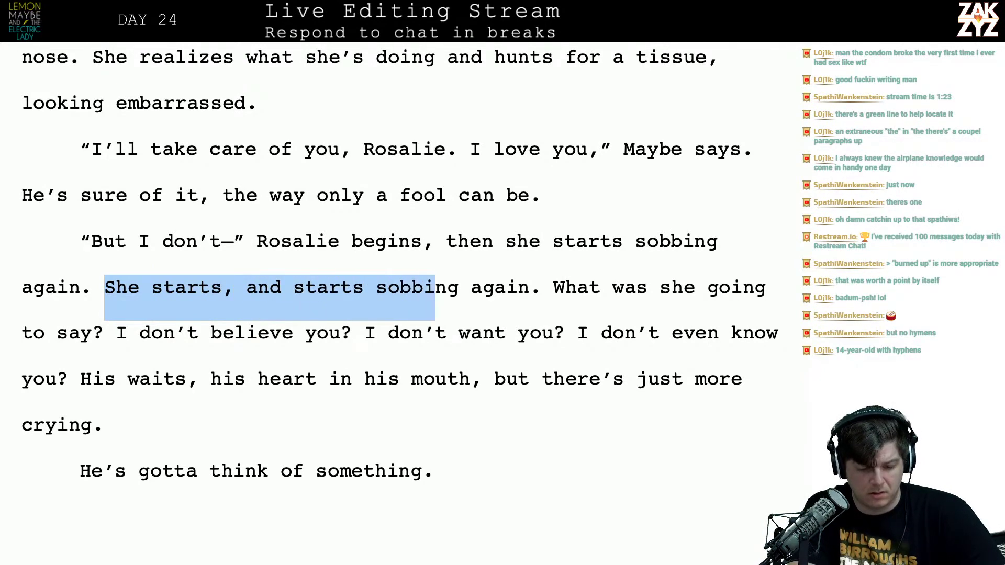
pyautogui.hotkey('shift', 'Left')
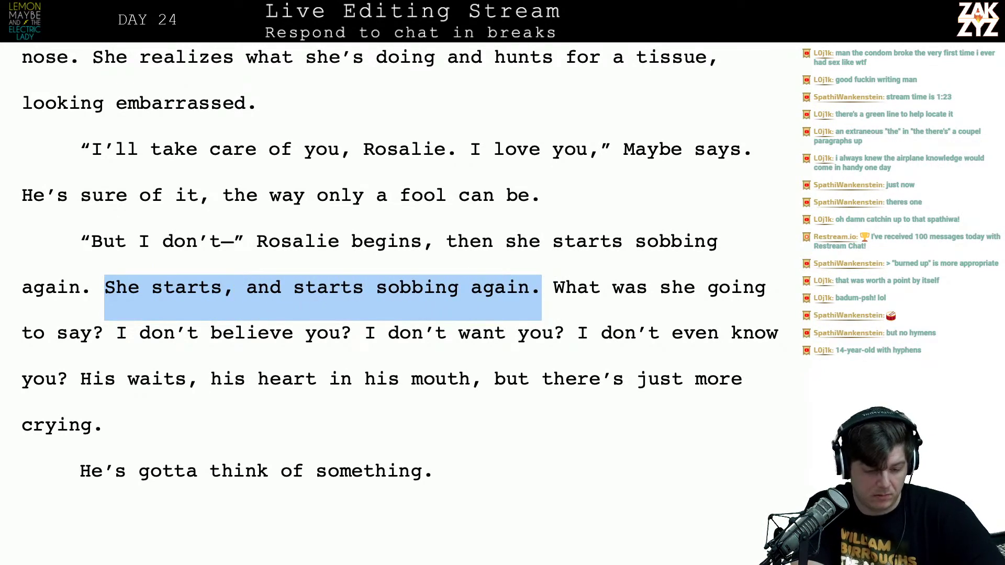
pyautogui.press('BackSpace')
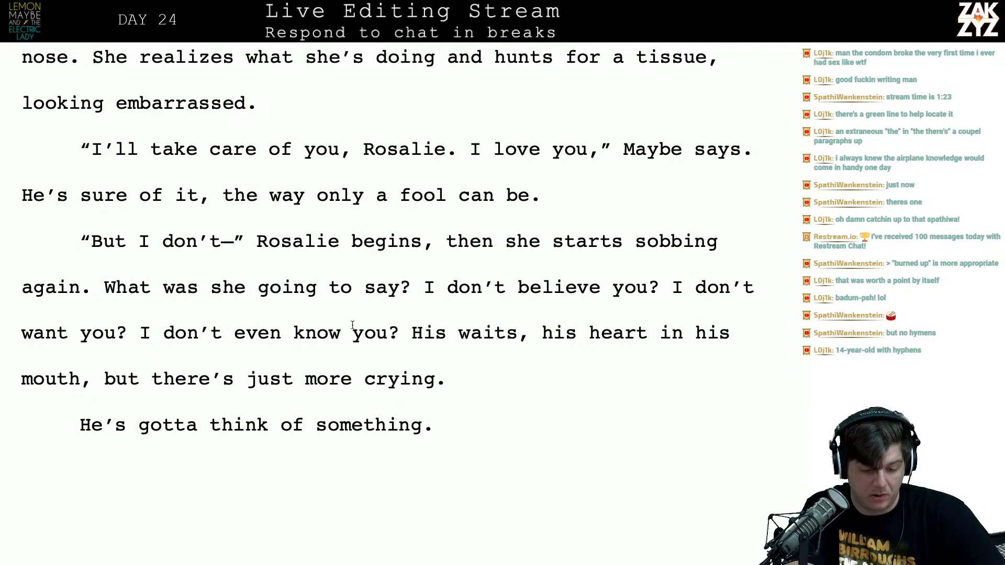
# Italicize the imagined replies "I don't believe you? I don't want you? I don't even know you?"
pyautogui.click(421, 333)
pyautogui.press('Left')
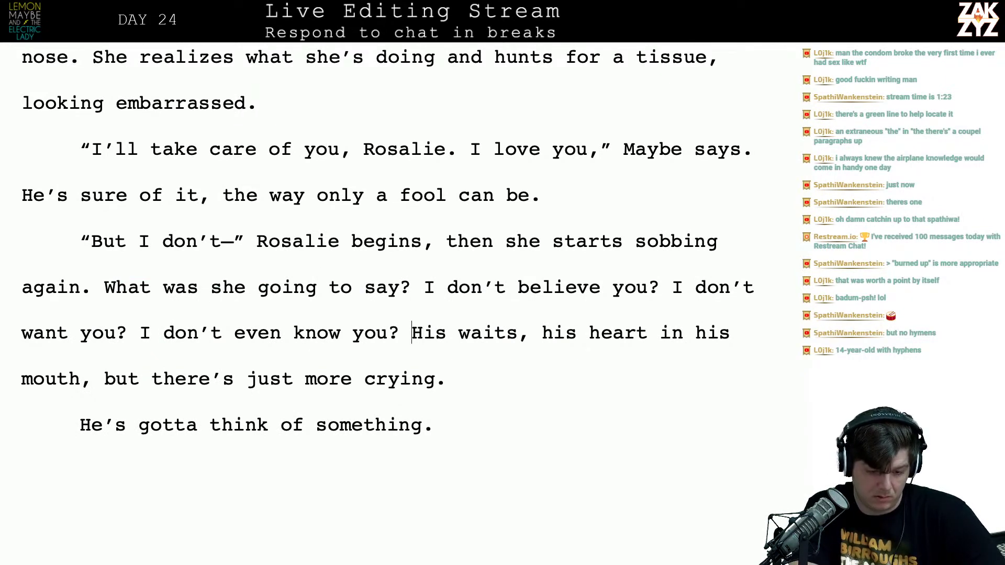
pyautogui.press('Right')
pyautogui.press('Up')
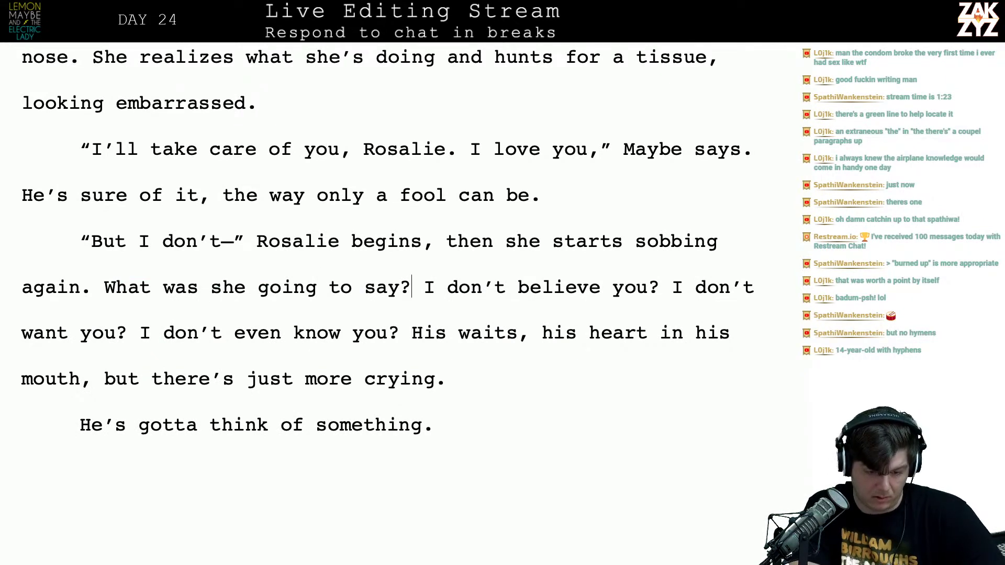
pyautogui.press('Right')
pyautogui.hotkey('shift', 'Down')
pyautogui.hotkey('shift', 'Left')
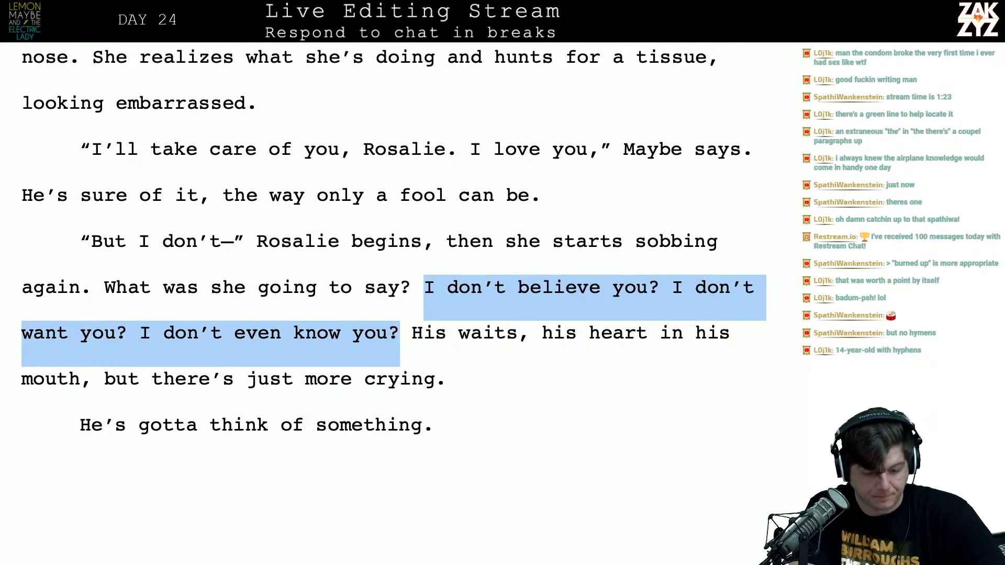
pyautogui.hotkey('ctrl', 'i')
# Replace the mistaken "His" before "waits" with "Maybe"
pyautogui.press('Right')
pyautogui.press('Right')
pyautogui.press('Right')
pyautogui.press('Left')
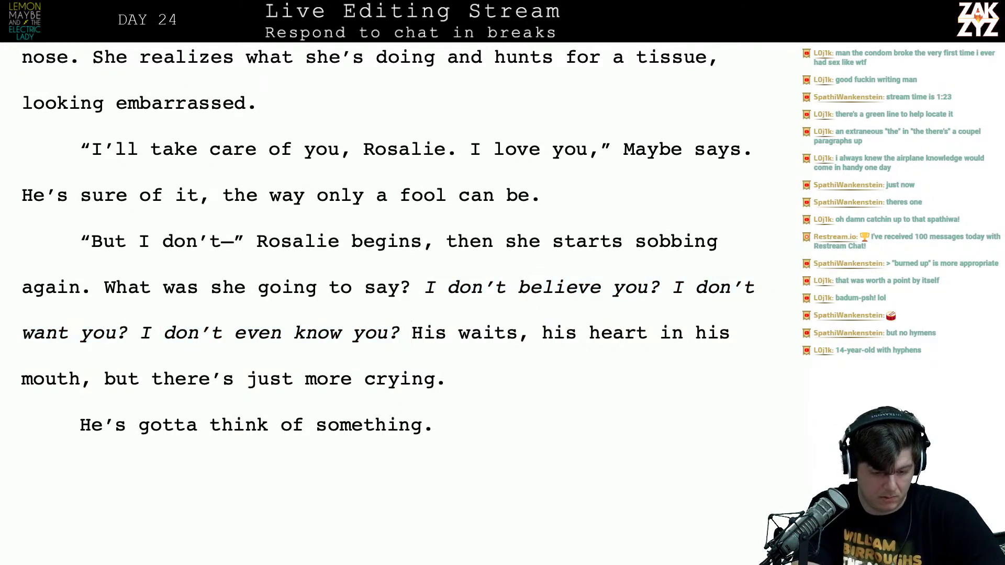
pyautogui.hotkey('shift', 'Right')
pyautogui.hotkey('shift', 'Right')
pyautogui.hotkey('shift', 'Right')
pyautogui.hotkey('shift', 'Right')
pyautogui.hotkey('shift', 'Left')
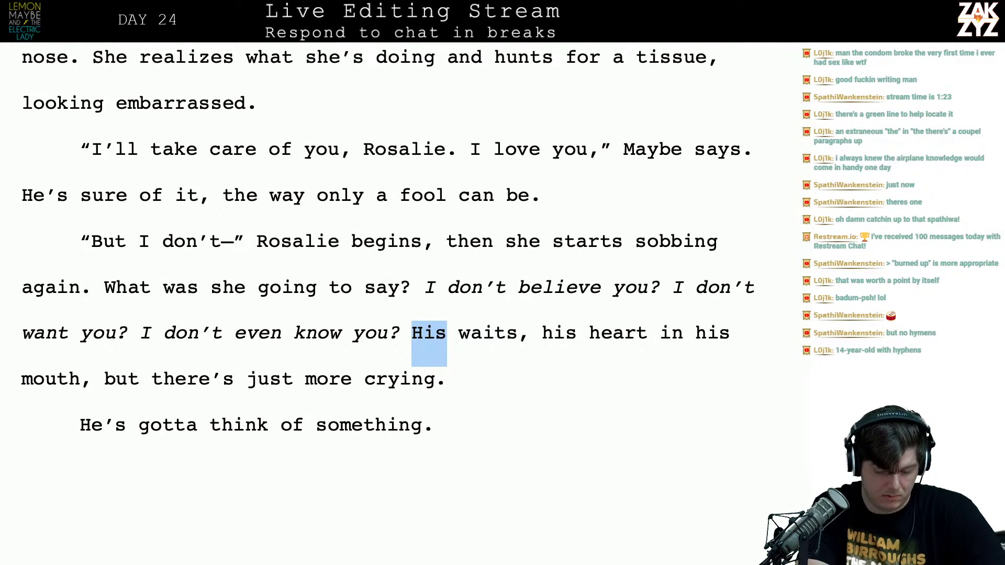
pyautogui.write('Maybe')
pyautogui.press('Right')
pyautogui.press('Right')
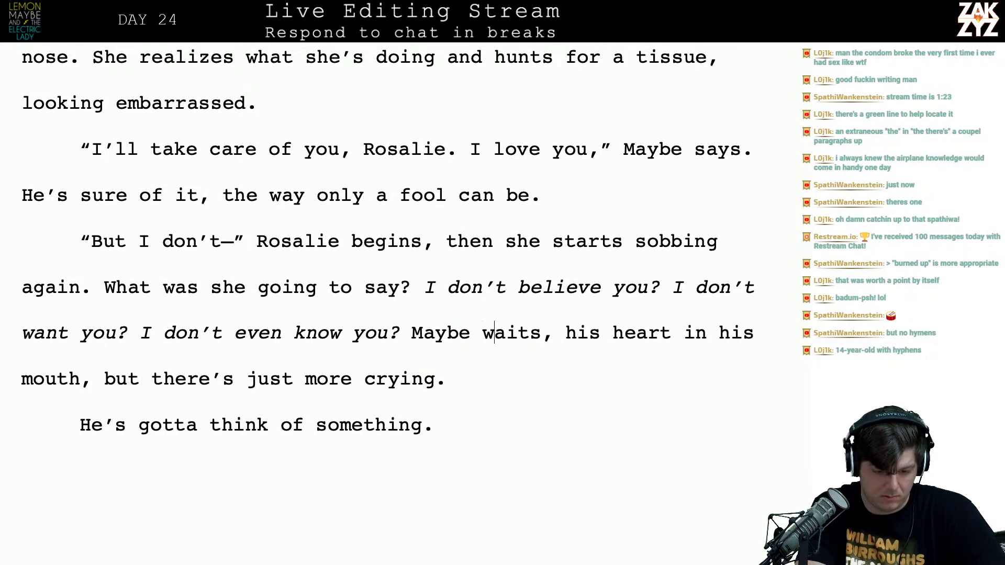
# Add the phrase "waits, frozen in apprehension," after "Maybe", ahead of the existing "waits, his heart in his mouth"
pyautogui.press('Left')
pyautogui.press('Left')
pyautogui.write('is fros')
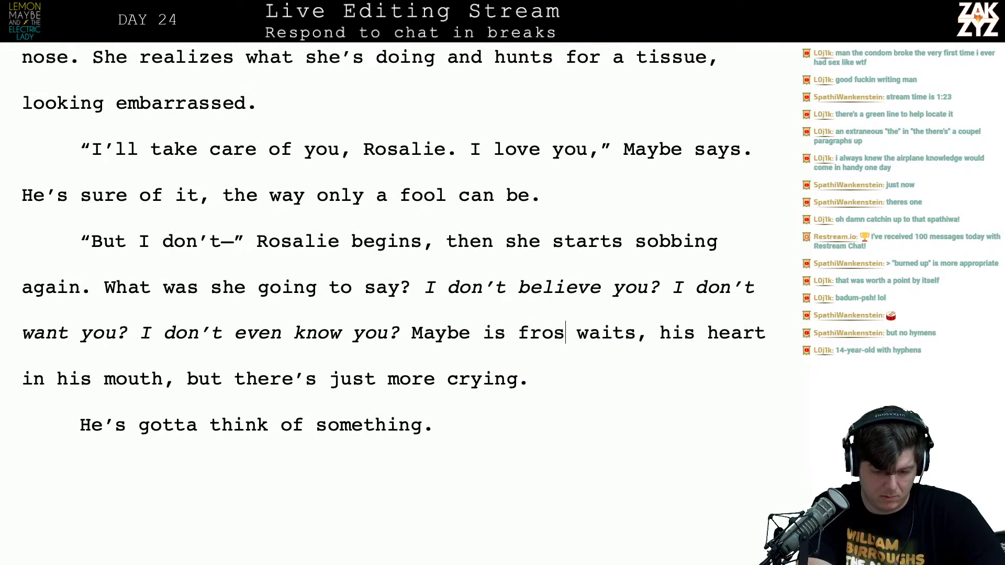
pyautogui.press('BackSpace')
pyautogui.press('BackSpace')
pyautogui.press('BackSpace')
pyautogui.press('BackSpace')
pyautogui.write('waits')
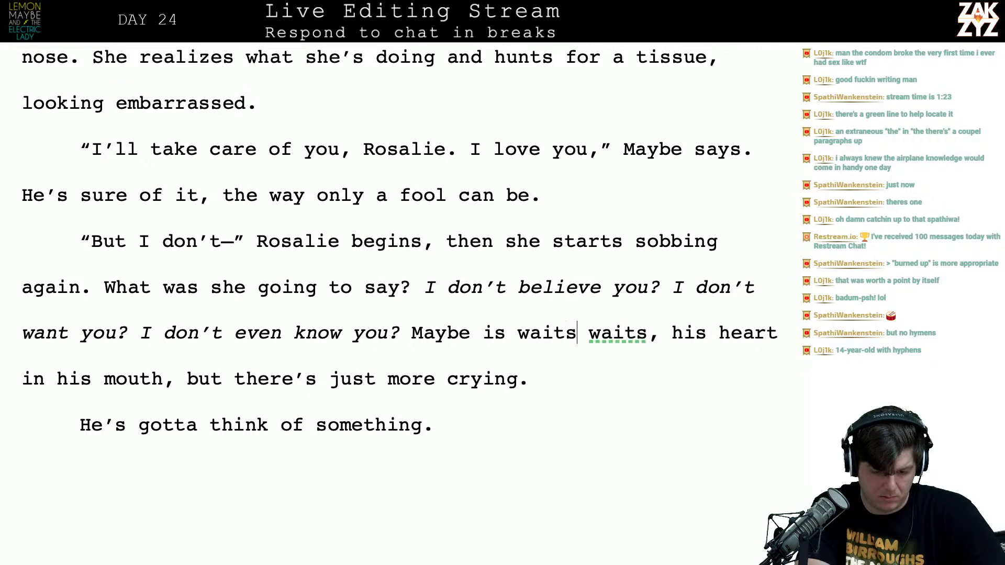
pyautogui.write(', frozen in appreh')
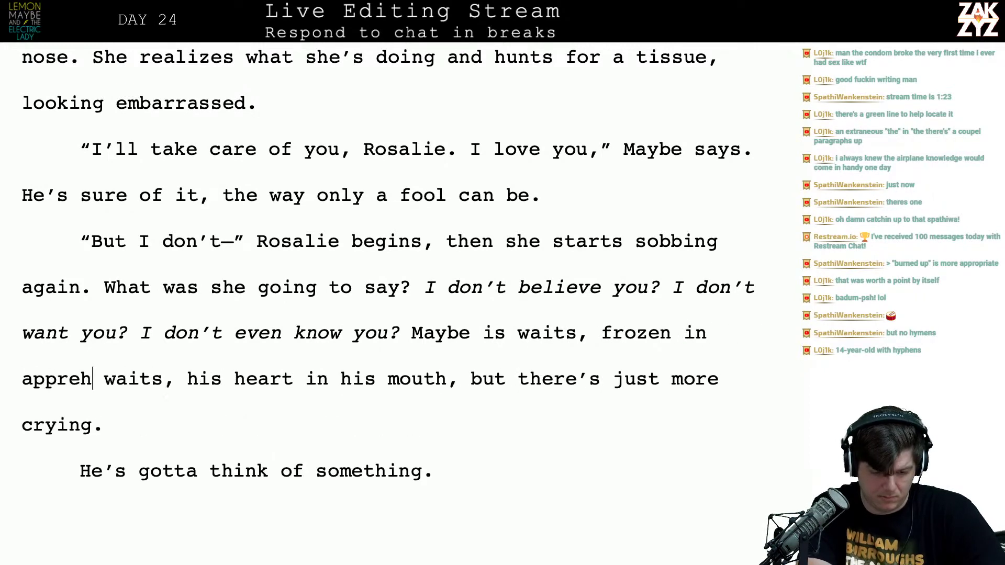
pyautogui.press('BackSpace')
pyautogui.press('BackSpace')
pyautogui.write('hension,')
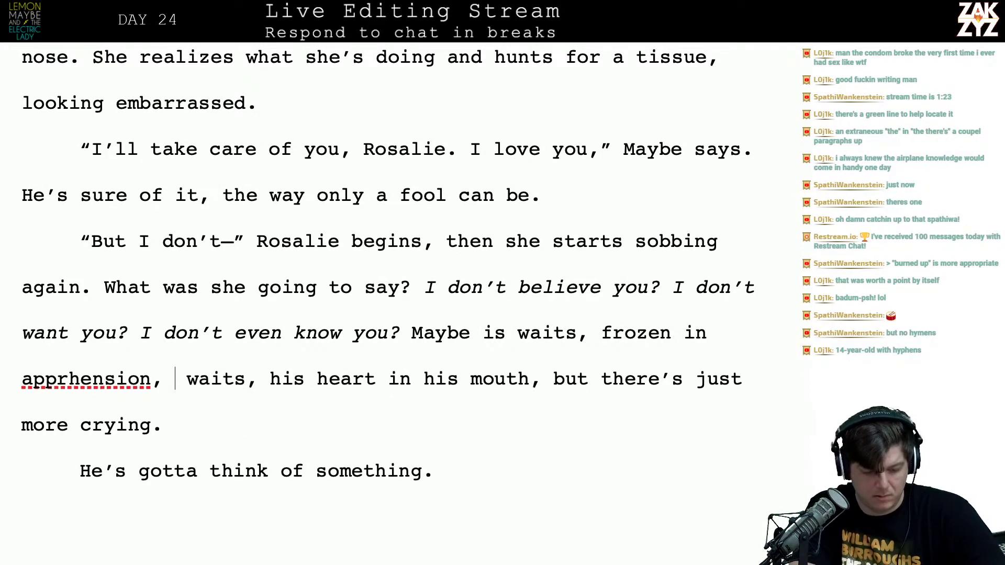
# Delete the old wording "waits, his heart in his mouth," before "but there's just more crying."
pyautogui.hotkey('shift', 'Right')
pyautogui.hotkey('shift', 'Right')
pyautogui.hotkey('shift', 'Right')
pyautogui.hotkey('shift', 'Right')
pyautogui.hotkey('shift', 'Right')
pyautogui.hotkey('shift', 'Right')
pyautogui.hotkey('shift', 'Right')
pyautogui.hotkey('shift', 'Right')
pyautogui.hotkey('shift', 'Right')
pyautogui.hotkey('shift', 'Right')
pyautogui.hotkey('shift', 'Right')
pyautogui.hotkey('shift', 'Right')
pyautogui.hotkey('shift', 'Right')
pyautogui.hotkey('shift', 'Right')
pyautogui.hotkey('shift', 'Right')
pyautogui.hotkey('shift', 'Right')
pyautogui.hotkey('shift', 'Right')
pyautogui.hotkey('shift', 'Right')
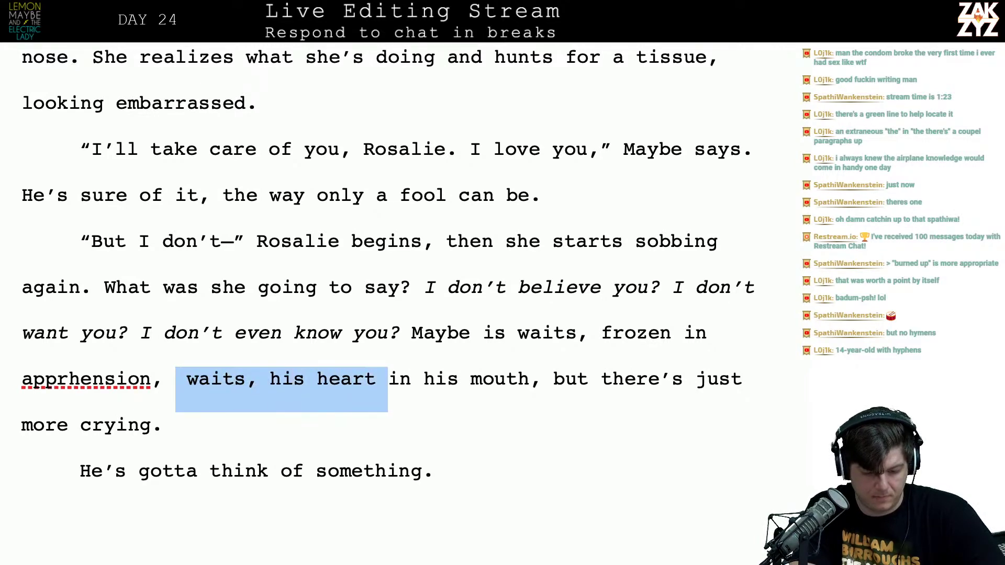
pyautogui.hotkey('shift', 'Right')
pyautogui.hotkey('shift', 'Right')
pyautogui.hotkey('shift', 'Right')
pyautogui.hotkey('shift', 'Right')
pyautogui.hotkey('shift', 'Right')
pyautogui.hotkey('shift', 'Right')
pyautogui.hotkey('shift', 'Right')
pyautogui.hotkey('shift', 'Right')
pyautogui.hotkey('shift', 'Right')
pyautogui.hotkey('shift', 'Right')
pyautogui.hotkey('shift', 'Right')
pyautogui.hotkey('shift', 'Right')
pyautogui.hotkey('shift', 'Right')
pyautogui.press('BackSpace')
# Correct the misspelled "apprhension" to "apprehension" by adding the missing "e"
pyautogui.press('Left')
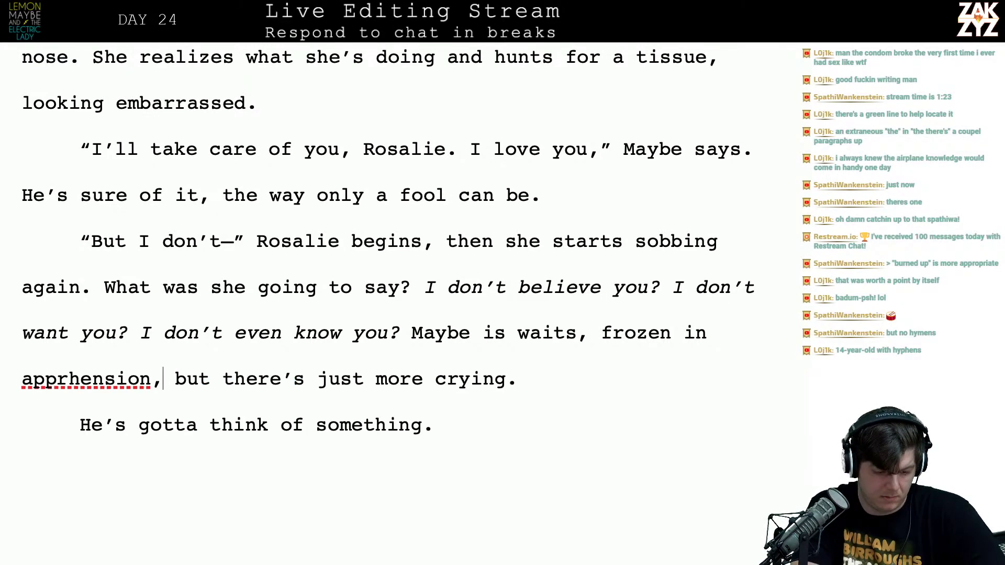
pyautogui.press('Left')
pyautogui.press('Left')
pyautogui.press('Left')
pyautogui.press('Left')
pyautogui.press('Left')
pyautogui.press('Left')
pyautogui.press('Left')
pyautogui.press('Left')
pyautogui.write('e')
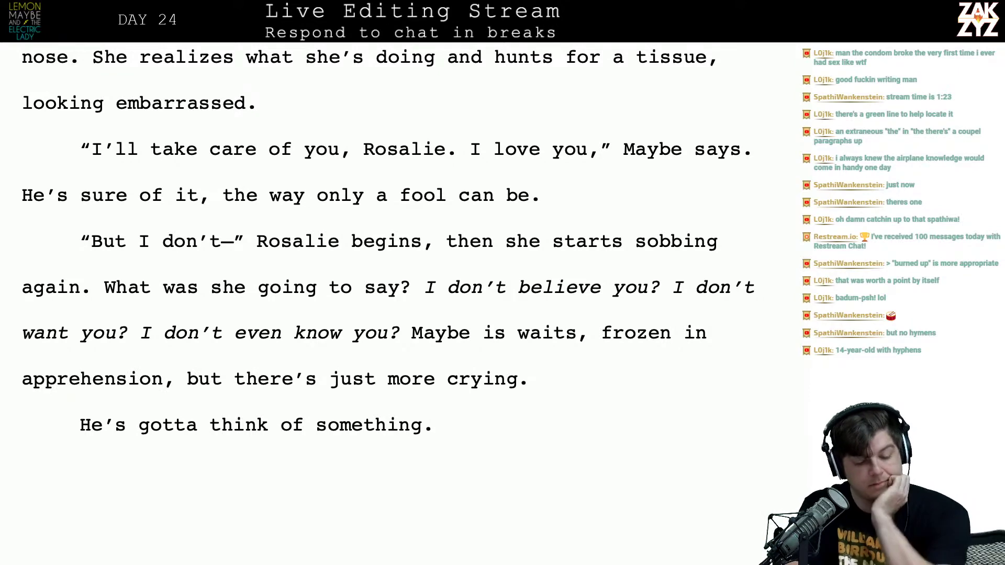
# Remove the stray "is" so the sentence begins "Maybe waits, frozen in apprehension"
pyautogui.scroll(-1, 388, 237)
pyautogui.click(527, 299)
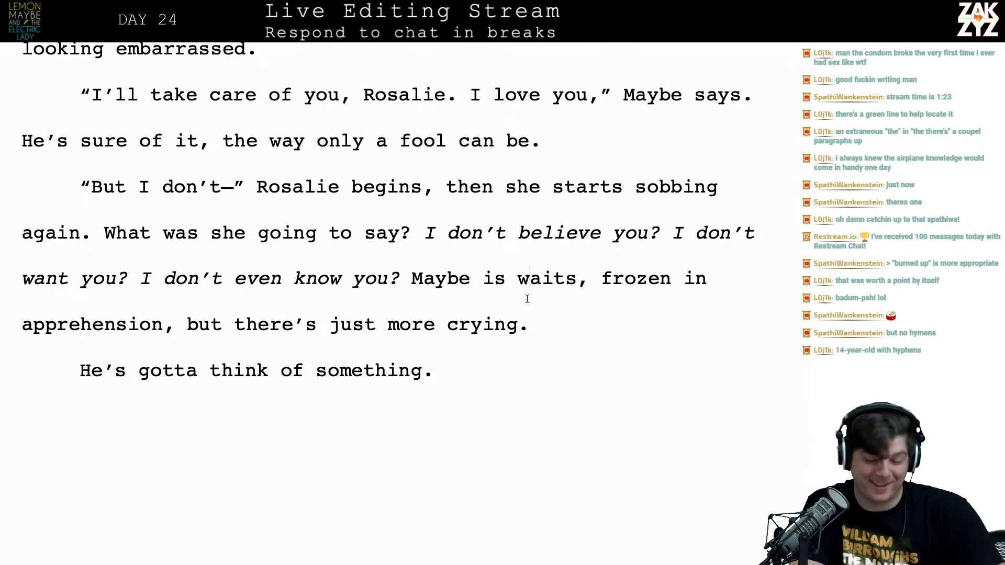
pyautogui.press('Left')
pyautogui.press('Left')
pyautogui.press('BackSpace')
pyautogui.press('BackSpace')
pyautogui.press('BackSpace')
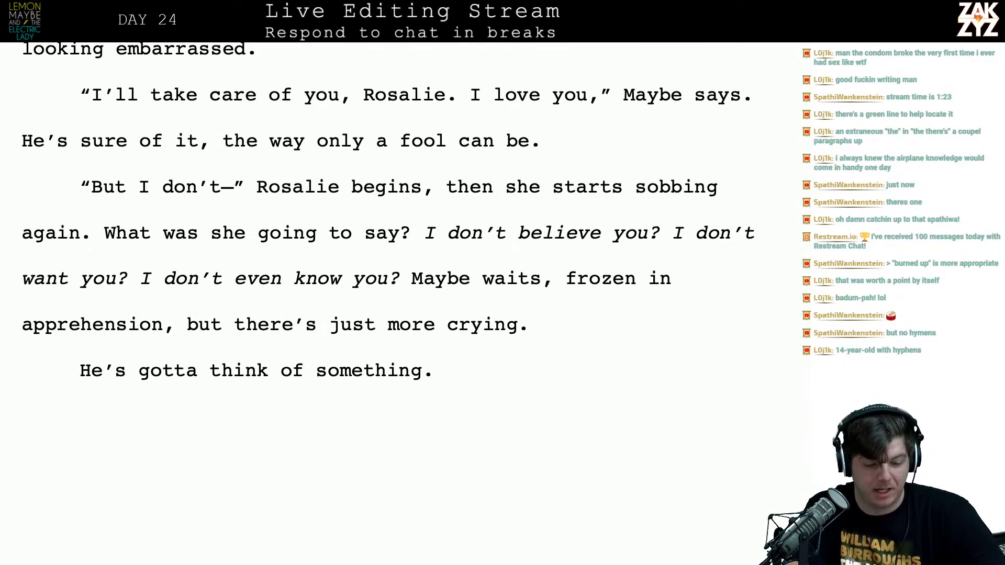
# Start a new paragraph at "What was she going to say?"
pyautogui.scroll(2, 489, 243)
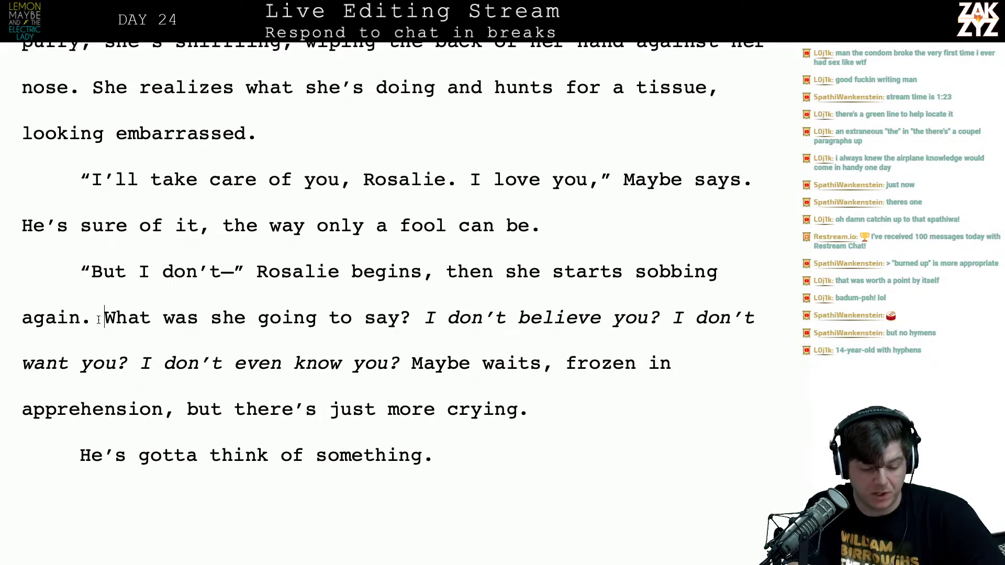
pyautogui.press('Return')
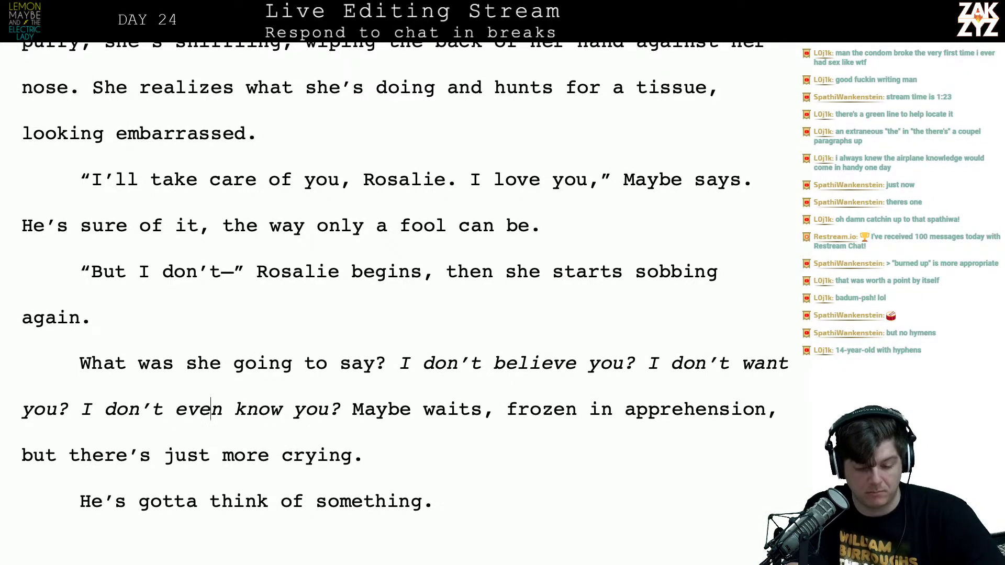
# Proofread the reworked end of chapter 22, from the italic questions through the closing line "He's gotta think of something."
pyautogui.press('Right')
pyautogui.press('Right')
pyautogui.press('Right')
pyautogui.press('Right')
pyautogui.press('Right')
pyautogui.press('Right')
pyautogui.press('Right')
pyautogui.press('Right')
pyautogui.press('Right')
pyautogui.press('Right')
pyautogui.press('Right')
pyautogui.press('Right')
pyautogui.press('Right')
pyautogui.press('Right')
pyautogui.press('Right')
pyautogui.press('Right')
pyautogui.press('Right')
pyautogui.press('Right')
pyautogui.press('Right')
pyautogui.press('Right')
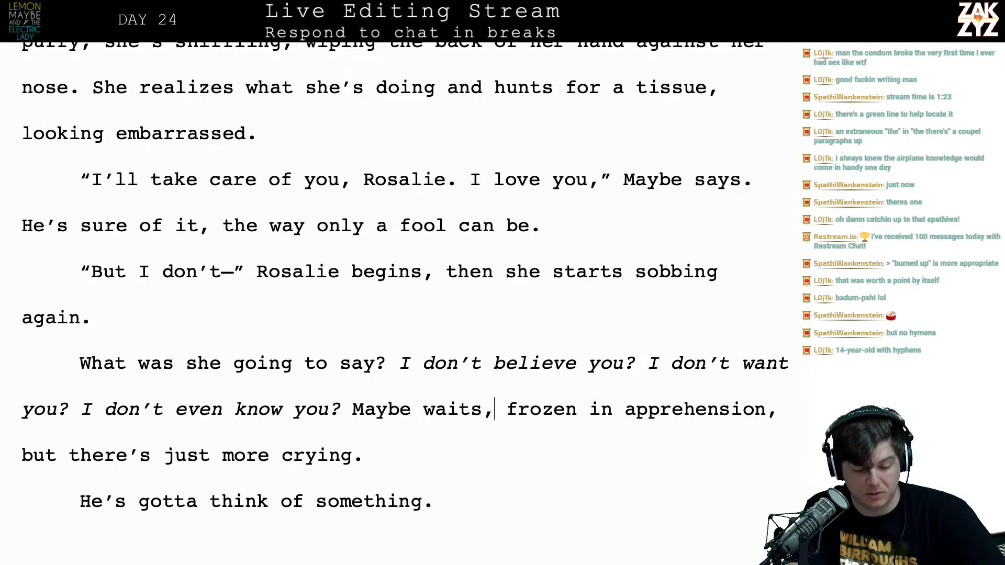
pyautogui.press('Right')
pyautogui.press('Right')
pyautogui.press('Right')
pyautogui.press('Right')
pyautogui.press('Right')
pyautogui.press('Right')
pyautogui.press('Right')
pyautogui.press('Right')
pyautogui.press('Right')
pyautogui.press('Down')
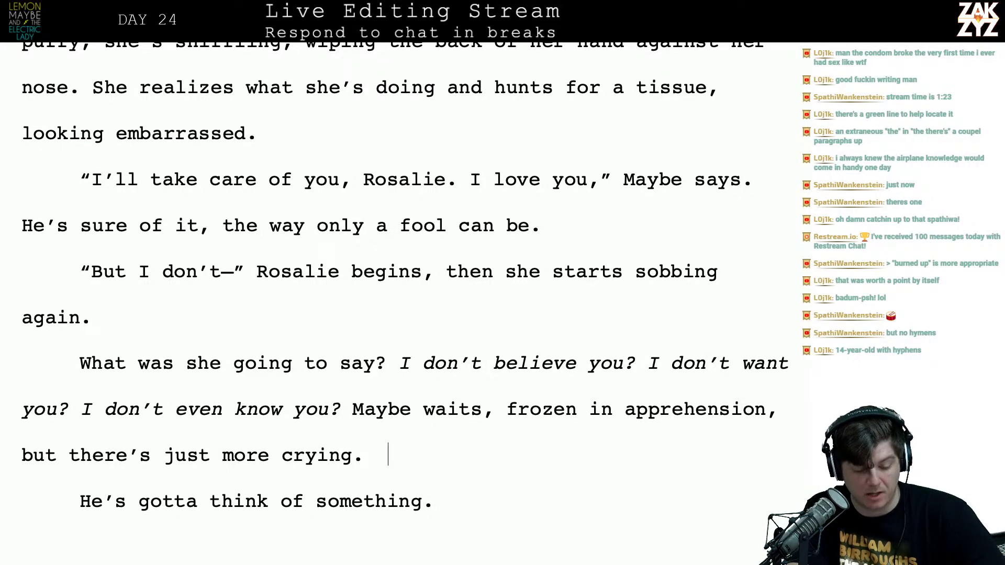
pyautogui.press('Left')
pyautogui.press('Down')
pyautogui.press('Down')
pyautogui.press('Down')
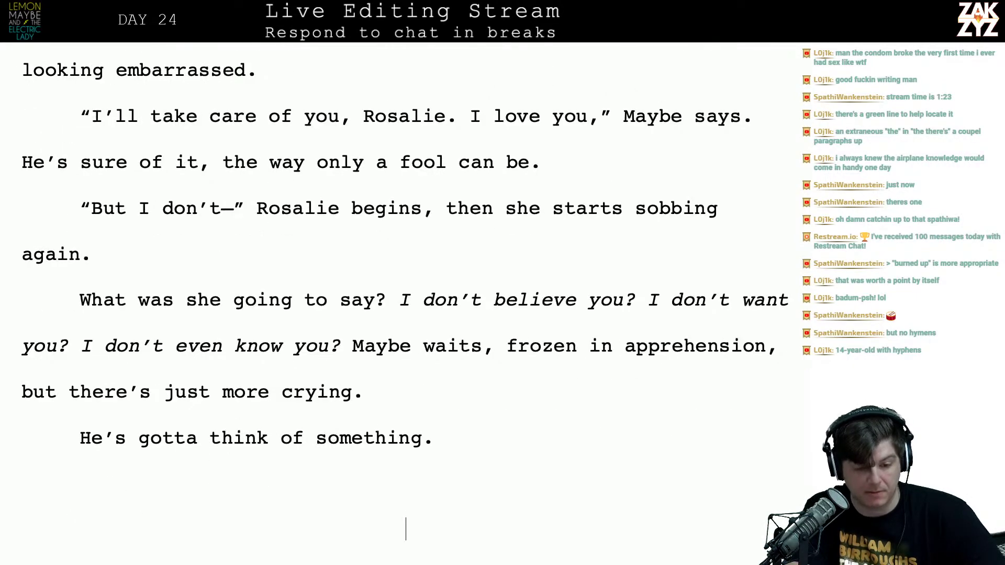
# Review chapter 22 back to its opening under the heading "It isn't me", along with the closing paragraphs of the preceding chapter
pyautogui.scroll(5, 403, 293)
pyautogui.scroll(2, 402, 293)
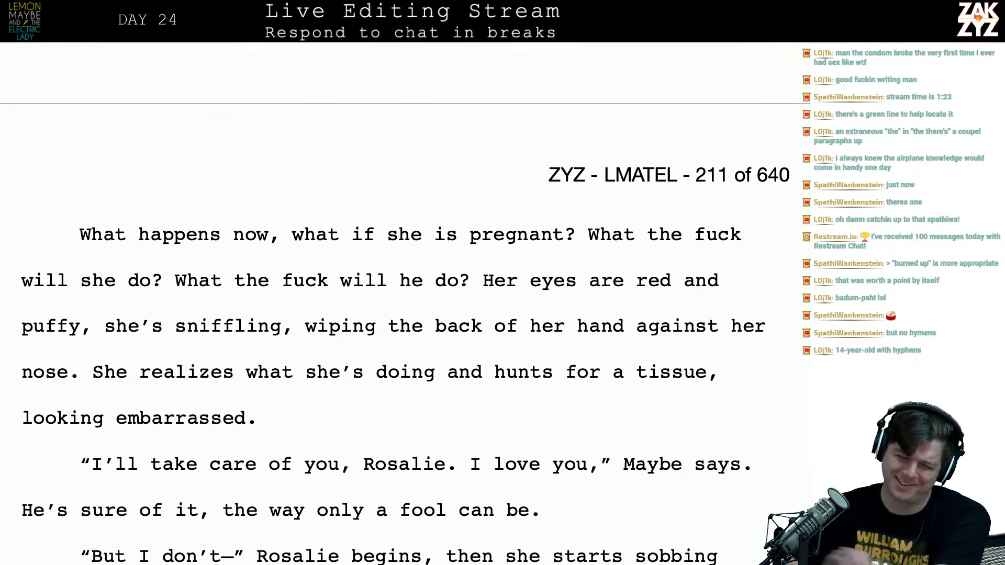
pyautogui.scroll(20, 398, 314)
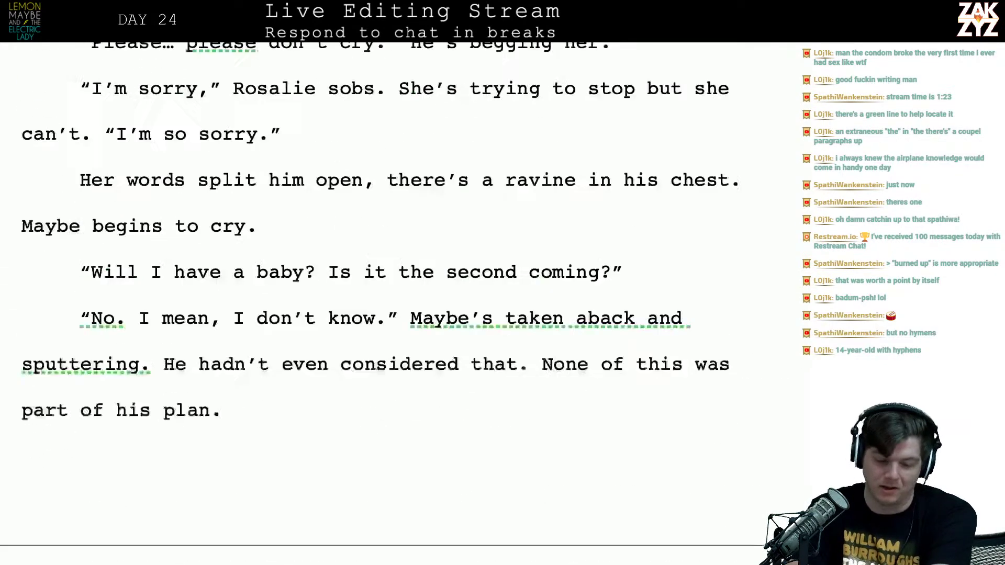
pyautogui.scroll(5, 397, 314)
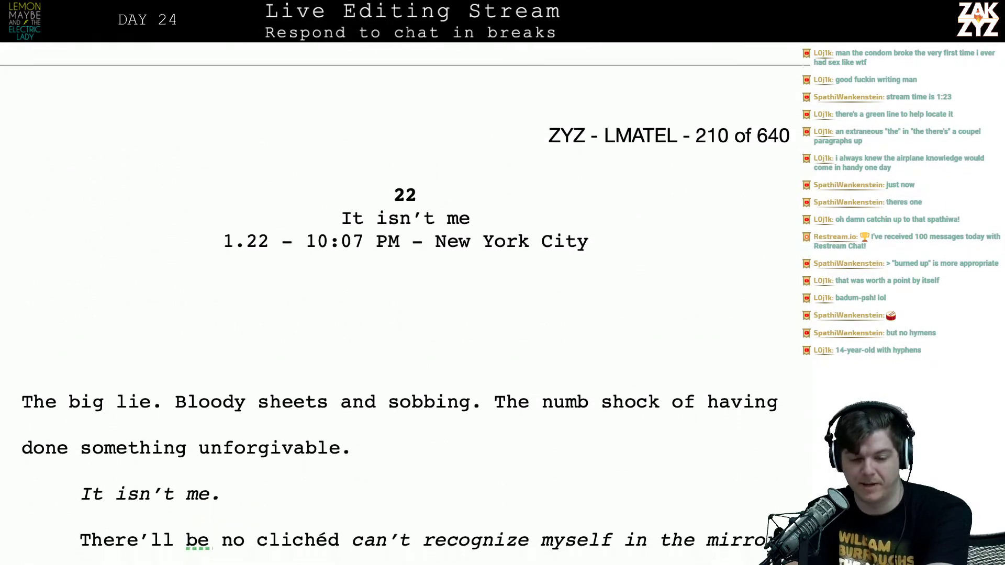
pyautogui.scroll(-3, 398, 314)
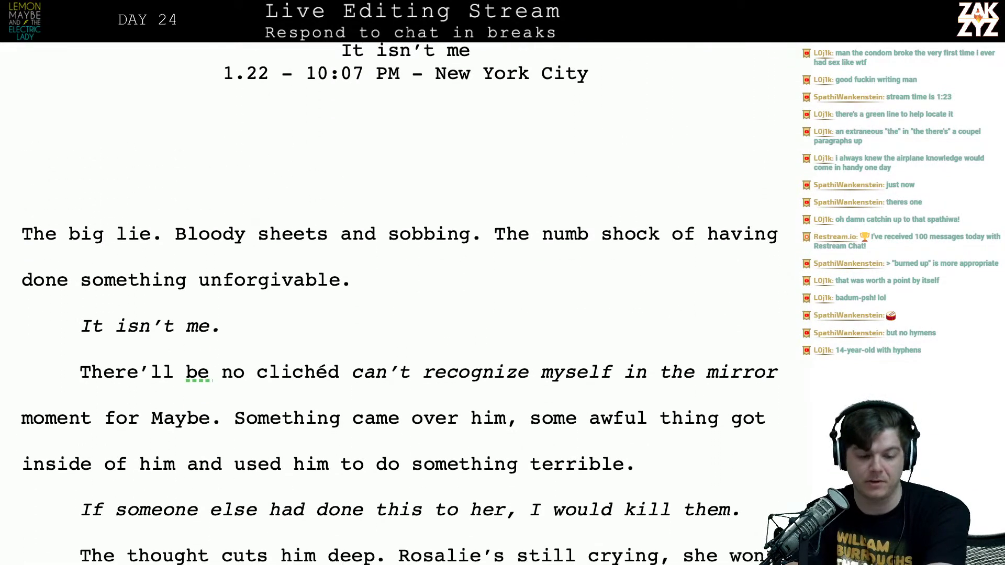
pyautogui.scroll(-5, 398, 314)
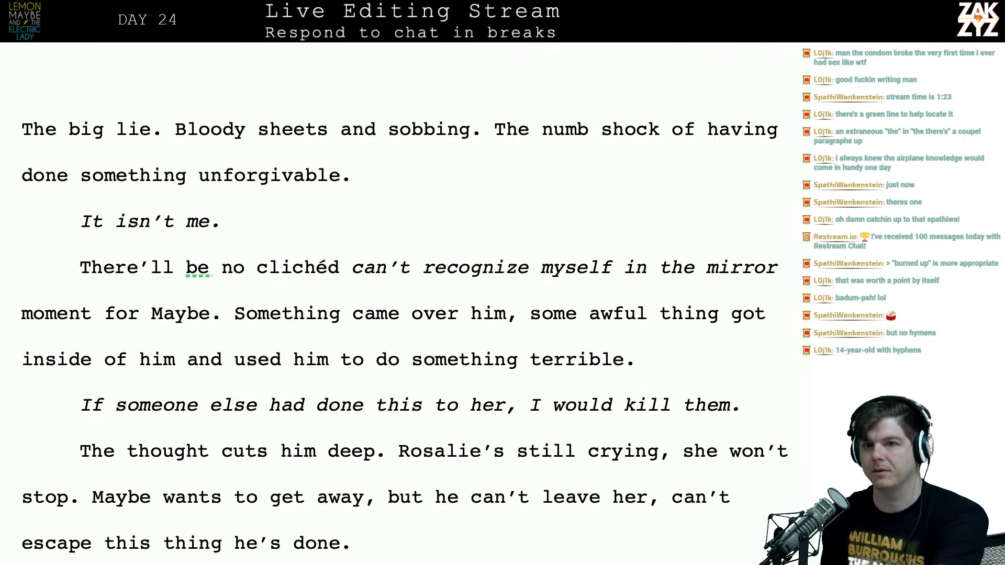
pyautogui.scroll(15, 93, 331)
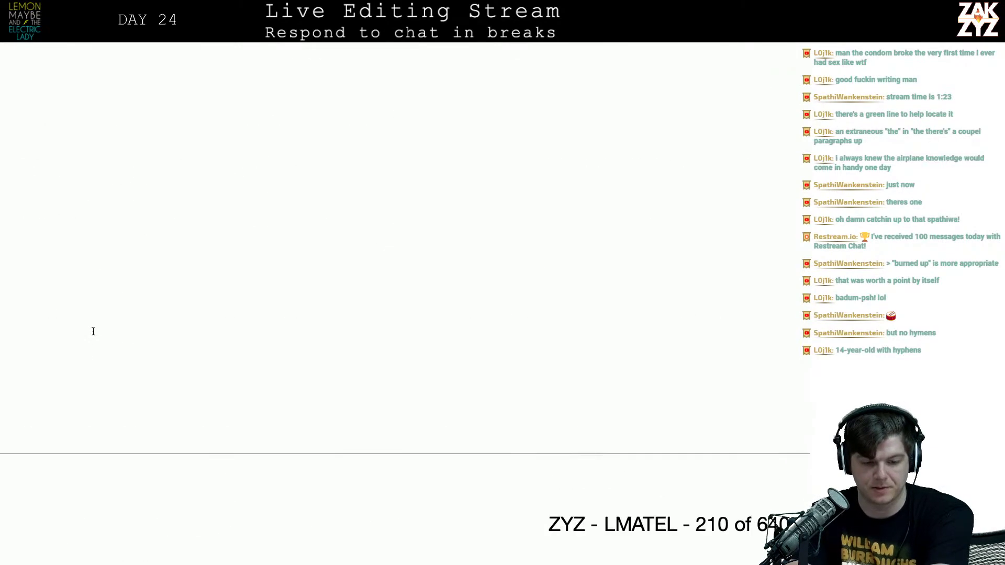
pyautogui.scroll(-12, 93, 330)
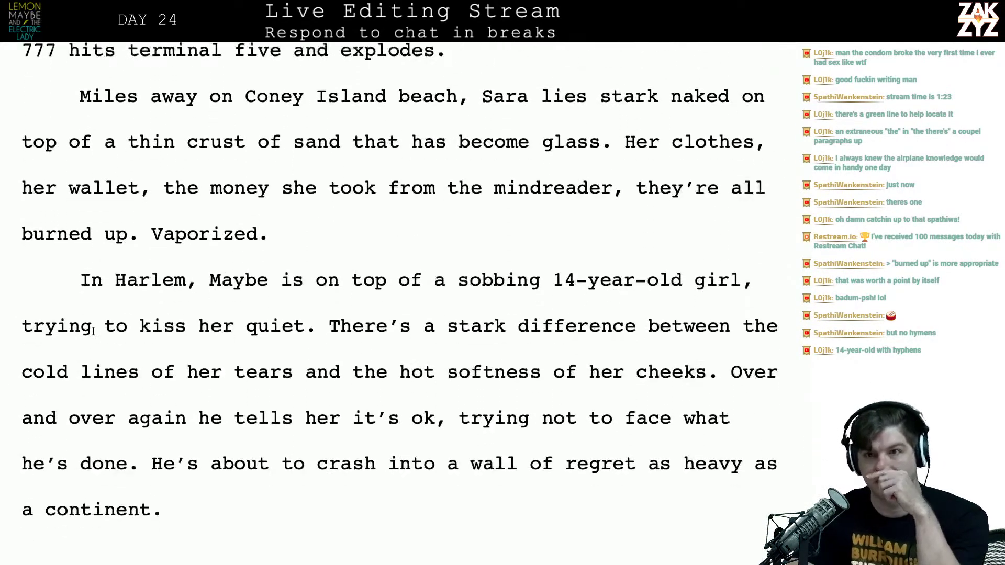
pyautogui.scroll(-8, 93, 331)
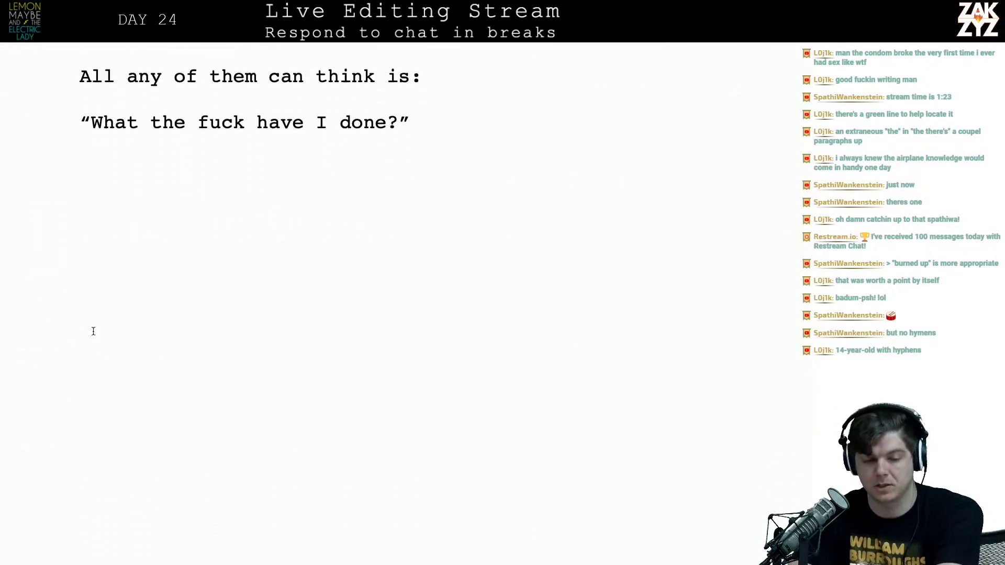
# Go forward past the end of chapter 22 to the heading of chapter 23, "Second Dream"
pyautogui.press('pagedown')
pyautogui.press('pagedown')
pyautogui.press('pagedown')
pyautogui.press('pagedown')
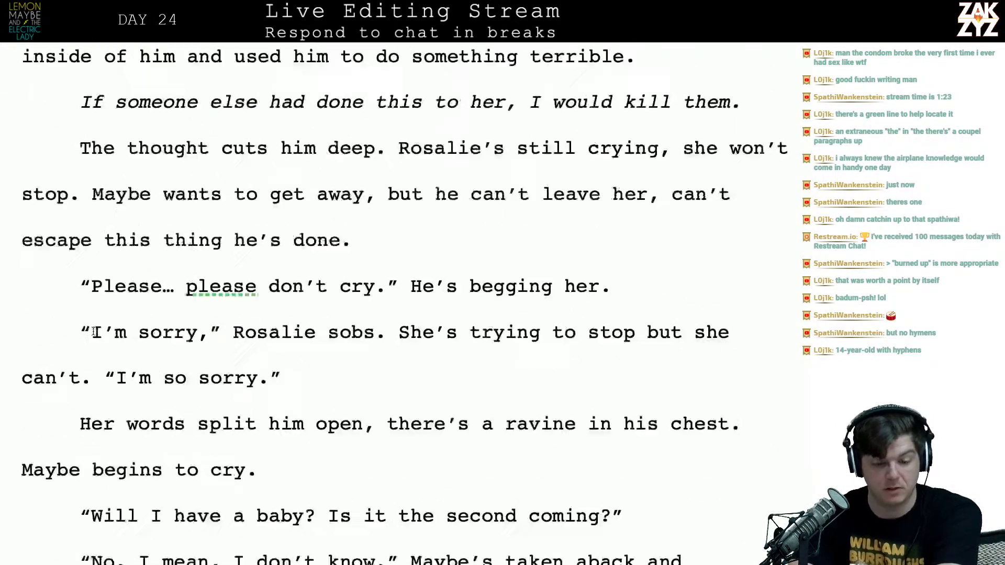
pyautogui.scroll(-5, 93, 331)
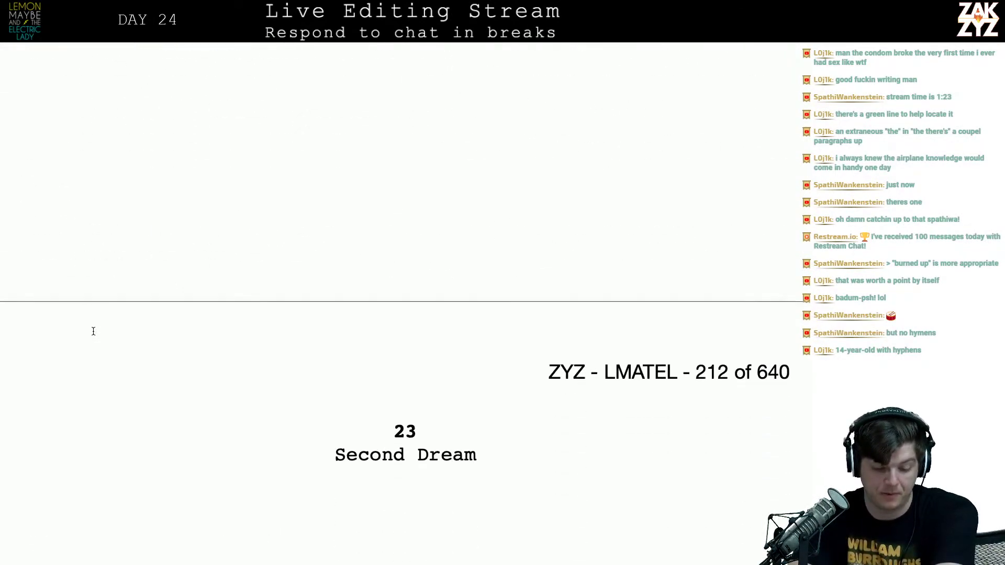
pyautogui.scroll(4, 94, 335)
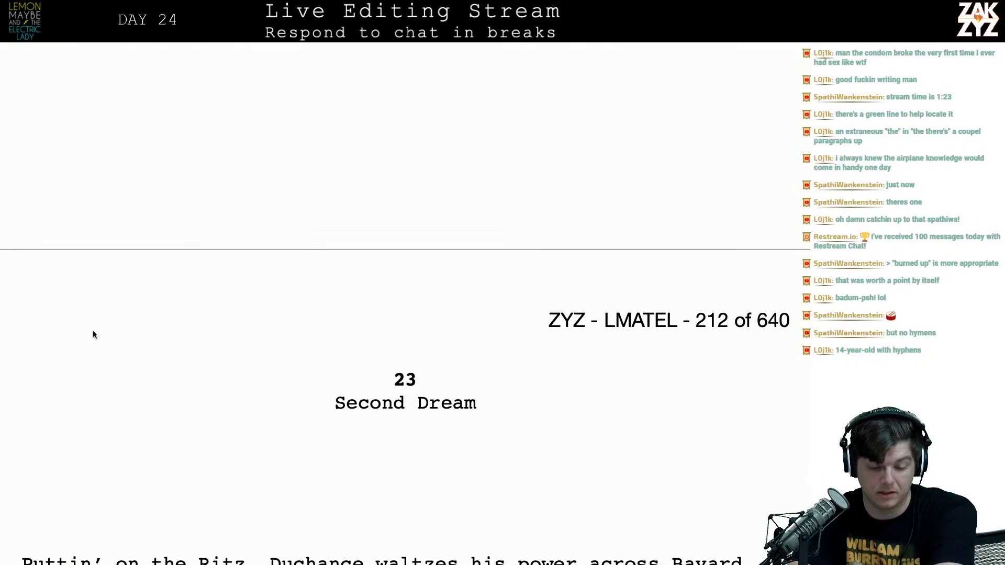
pyautogui.scroll(1, 94, 335)
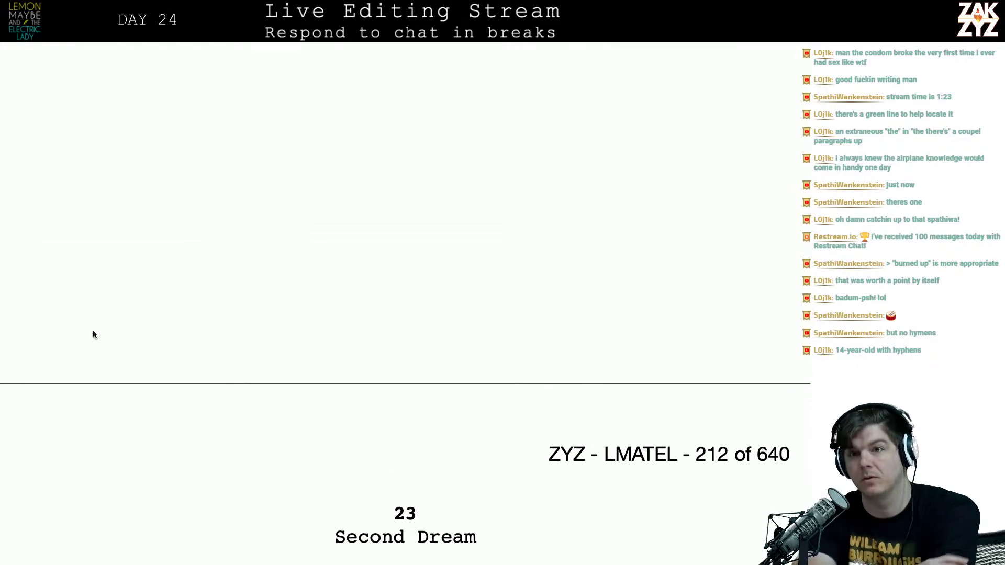